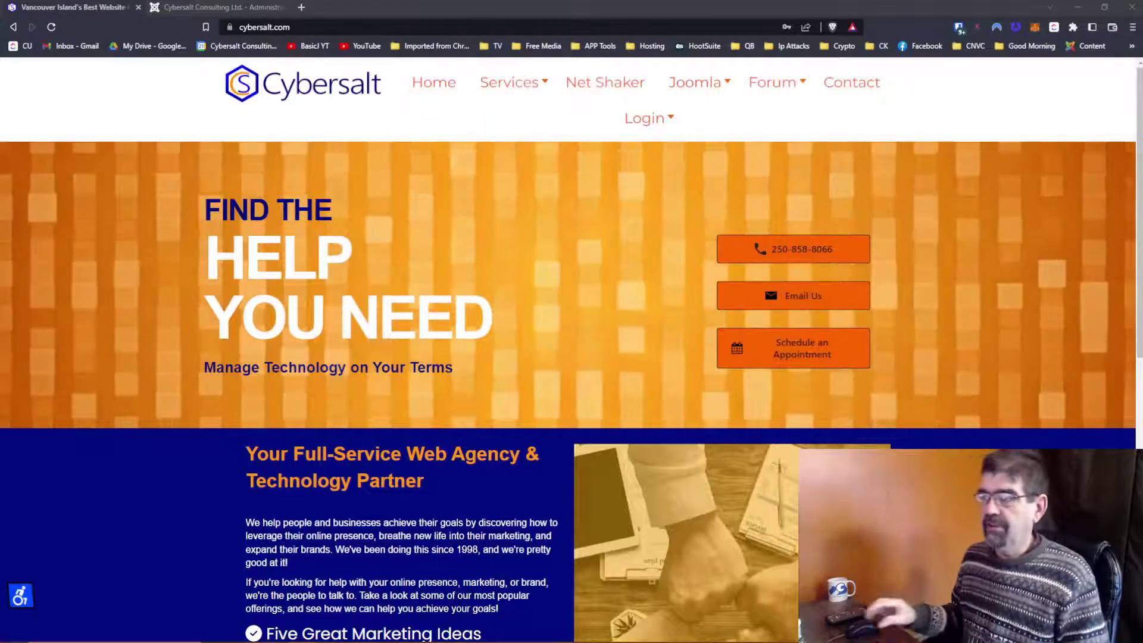
# Step: Open the site's forum index and examine the Joomla Training Cohort and General Discussion category headings, including after a page reload
pyautogui.moveTo(758, 95)
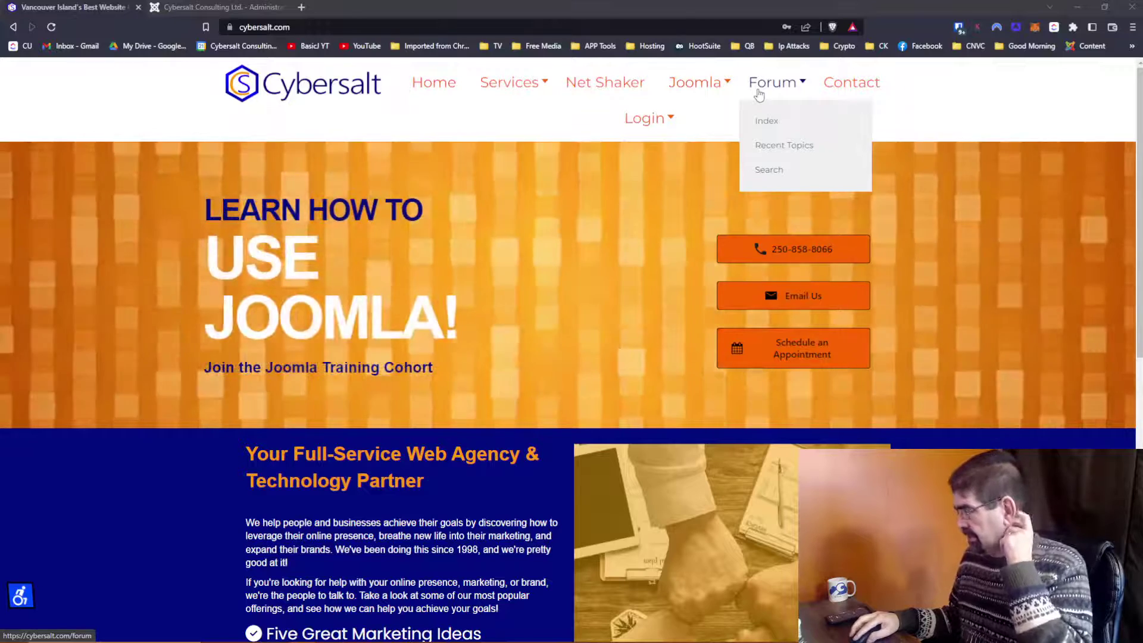
pyautogui.click(758, 95)
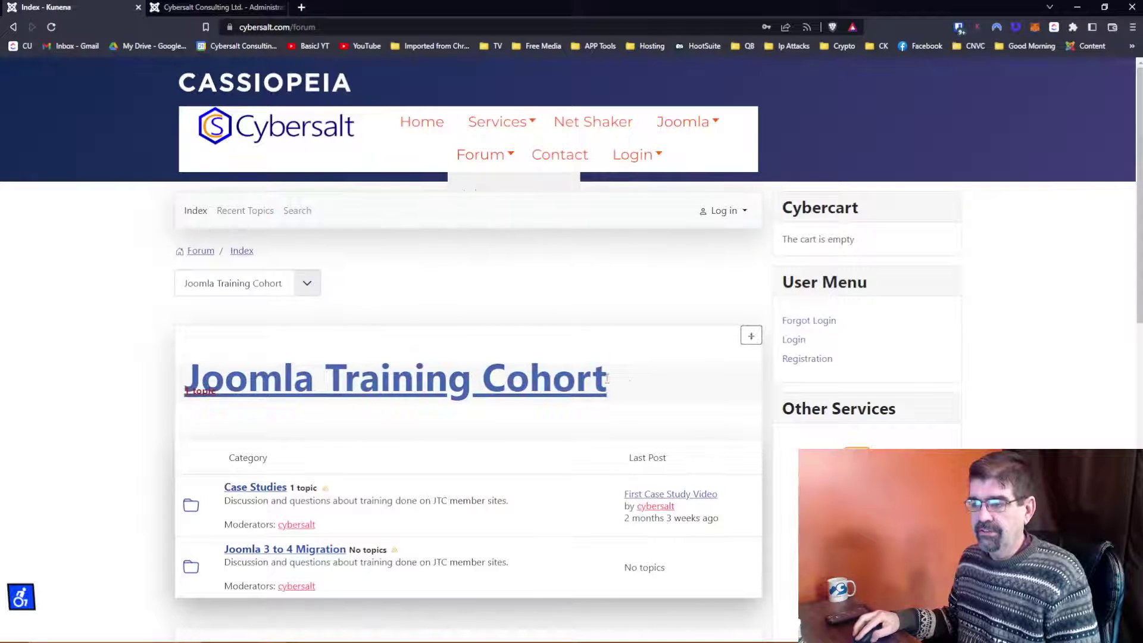
pyautogui.moveTo(608, 381); pyautogui.dragTo(359, 384)
pyautogui.tripleClick(573, 398)
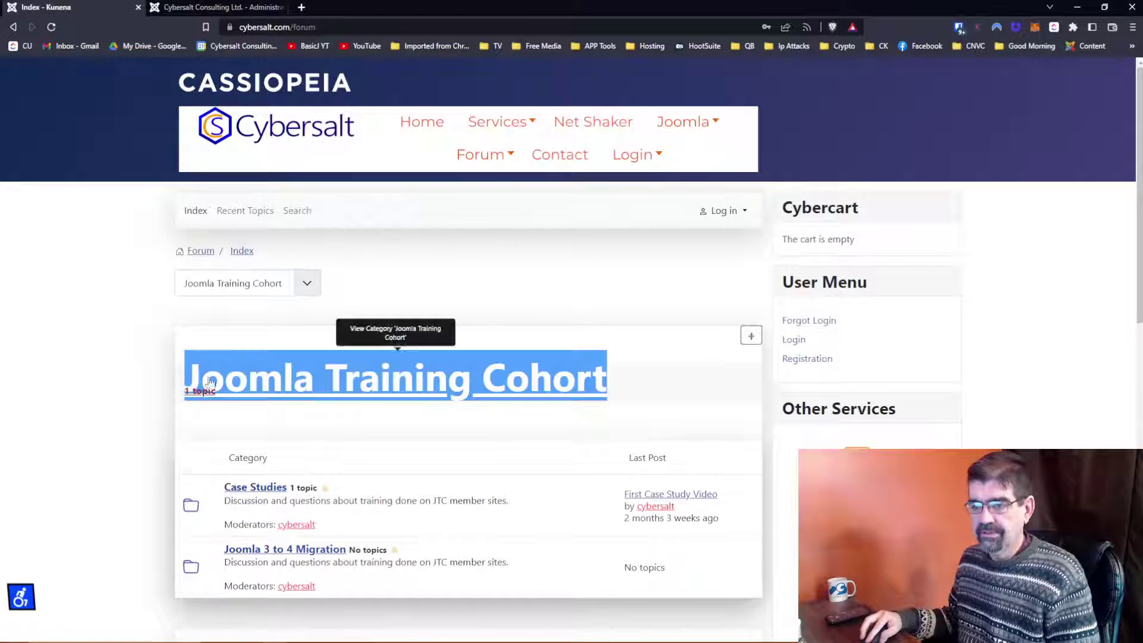
pyautogui.click(636, 314)
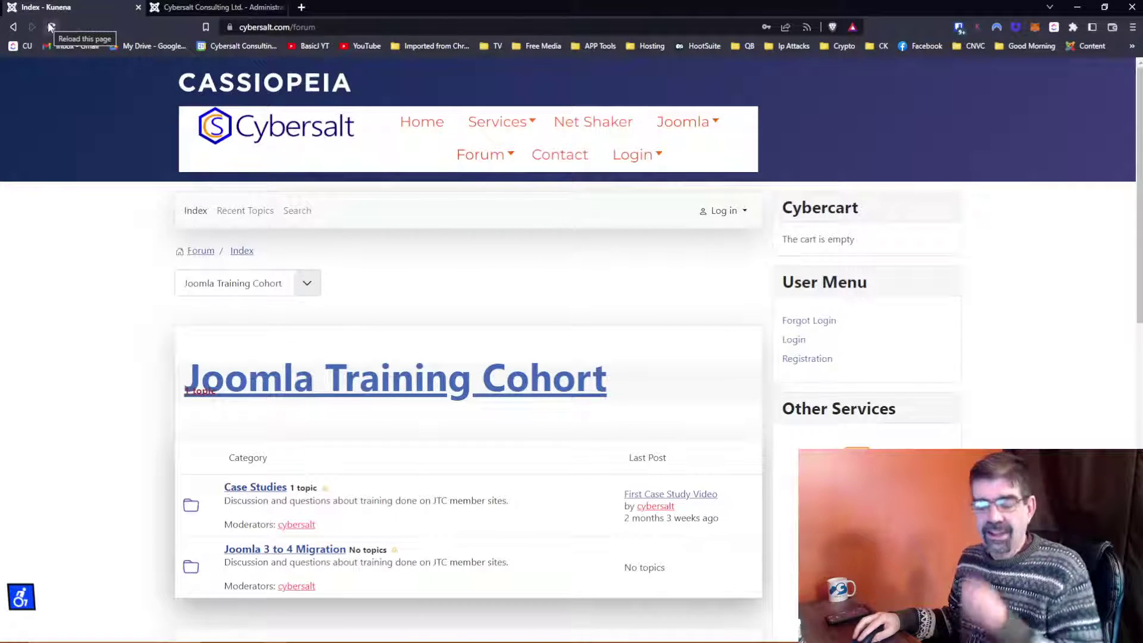
pyautogui.scroll(-4, 384, 265)
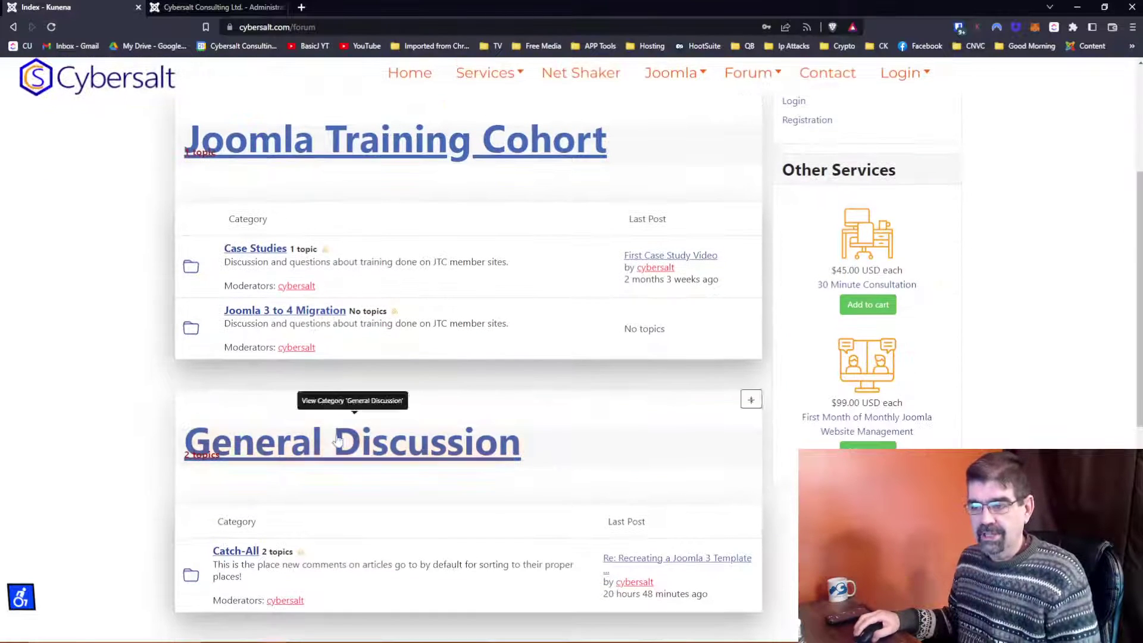
pyautogui.scroll(3, 351, 401)
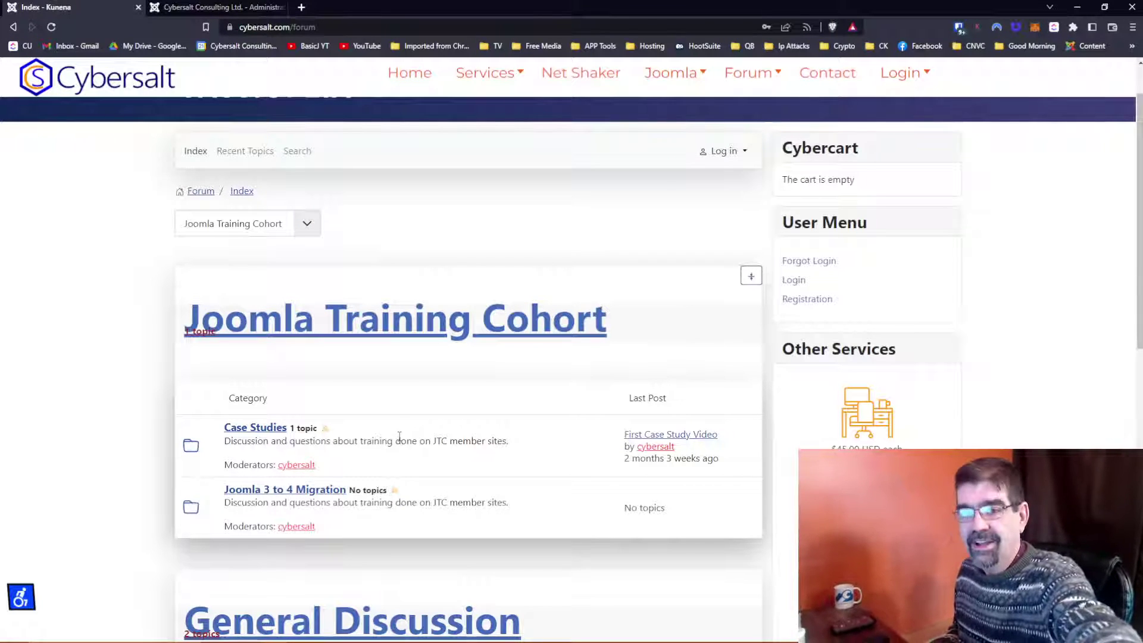
pyautogui.click(50, 28)
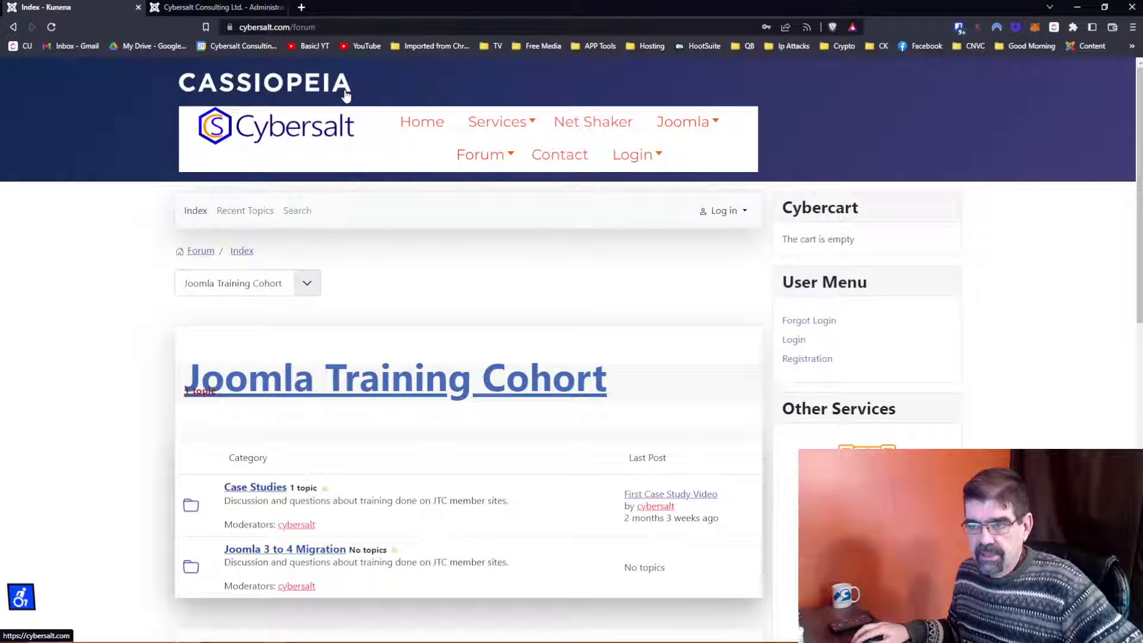
# Step: View the site's home page and the open Joomla administrator login page, and return to the forum index
pyautogui.click(404, 124)
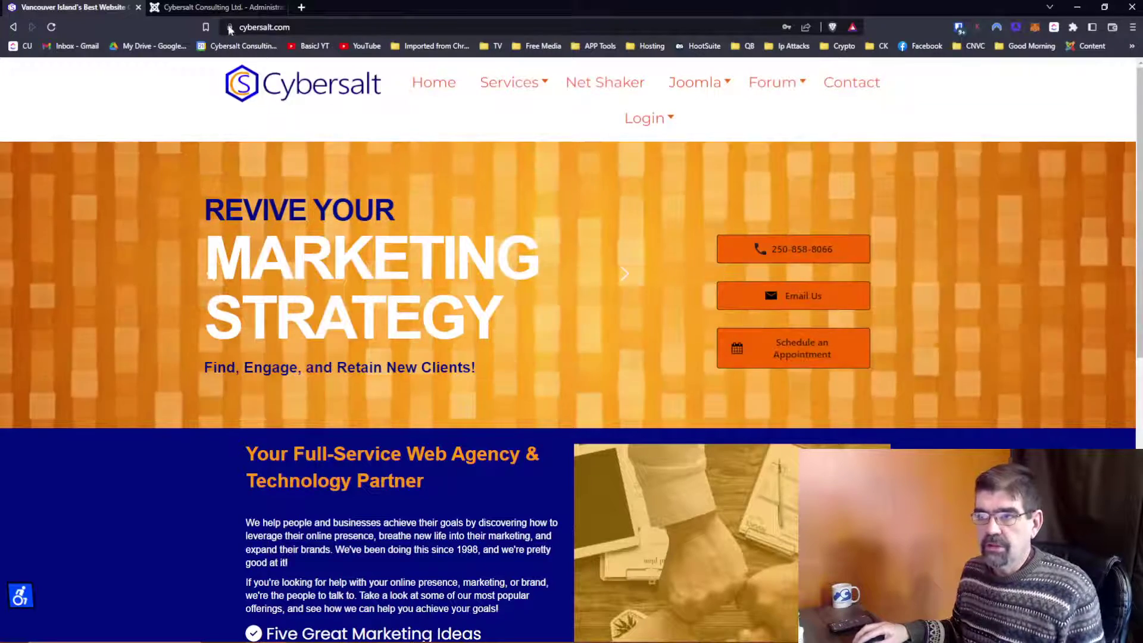
pyautogui.click(216, 5)
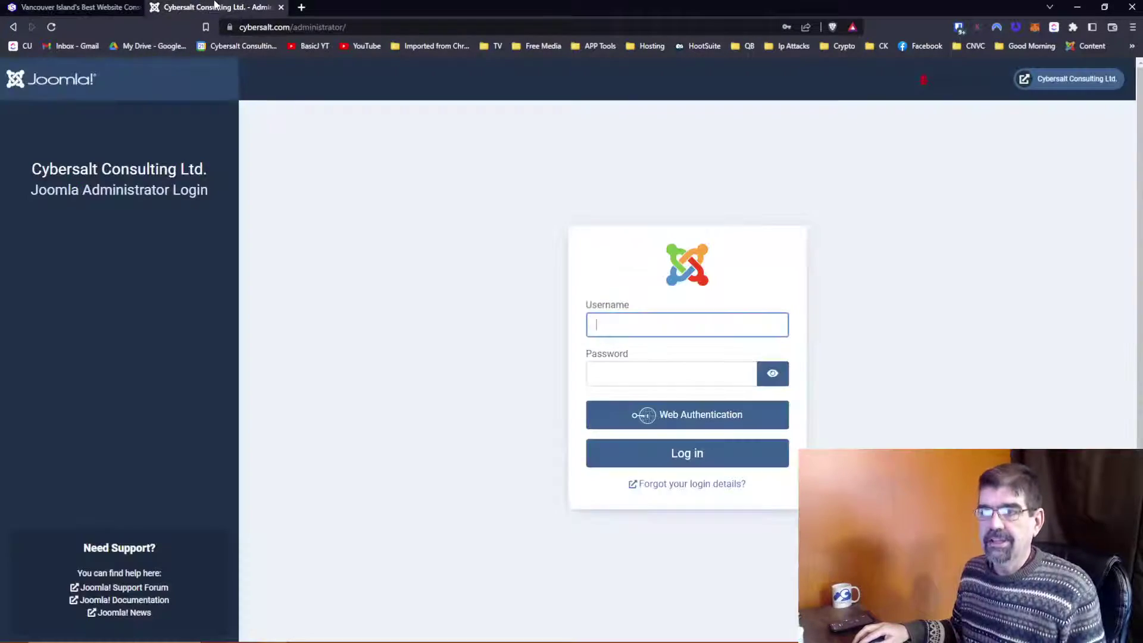
pyautogui.click(72, 7)
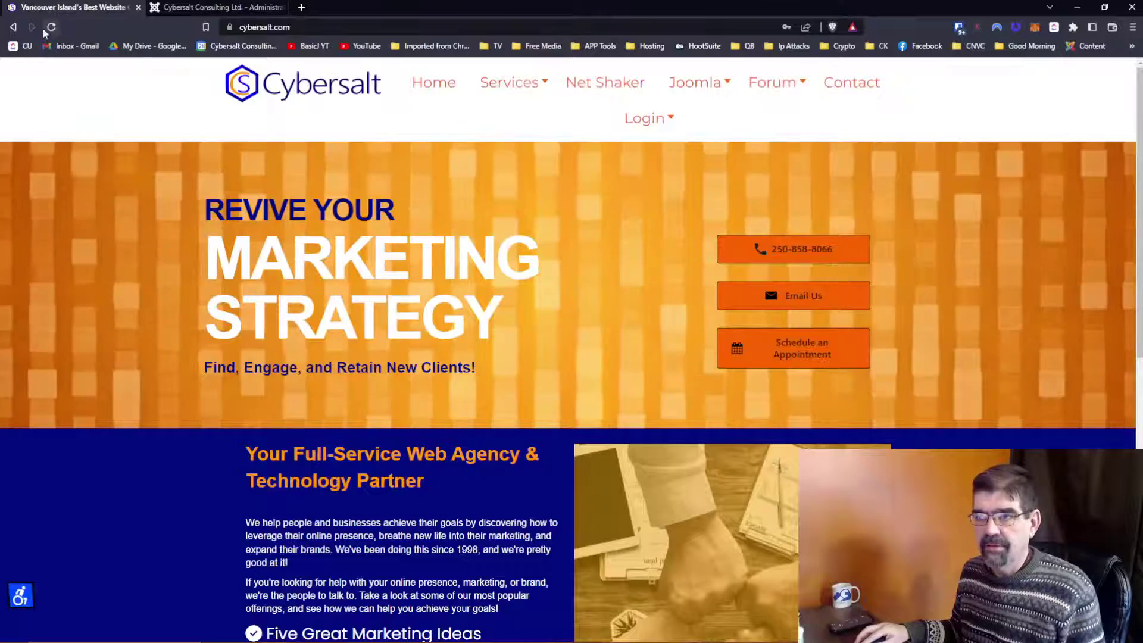
pyautogui.click(12, 28)
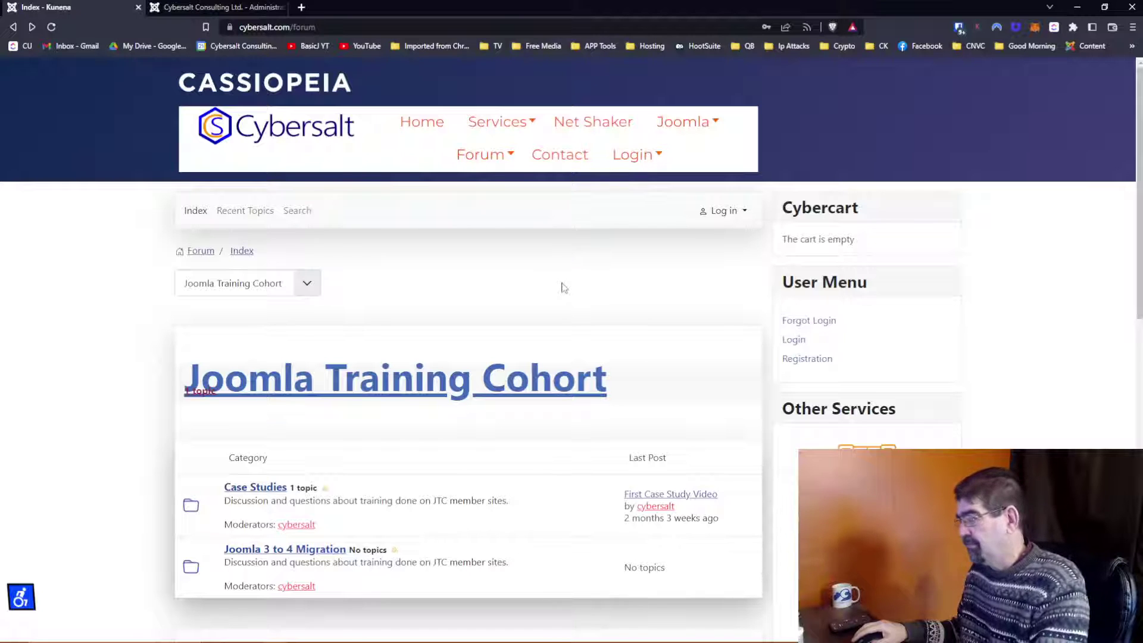
# Step: Inspect the Joomla Training Cohort heading in the developer tools and select its h1.card-header element to view its inline styles
pyautogui.hotkey('ctrl', 'shift', 'i')
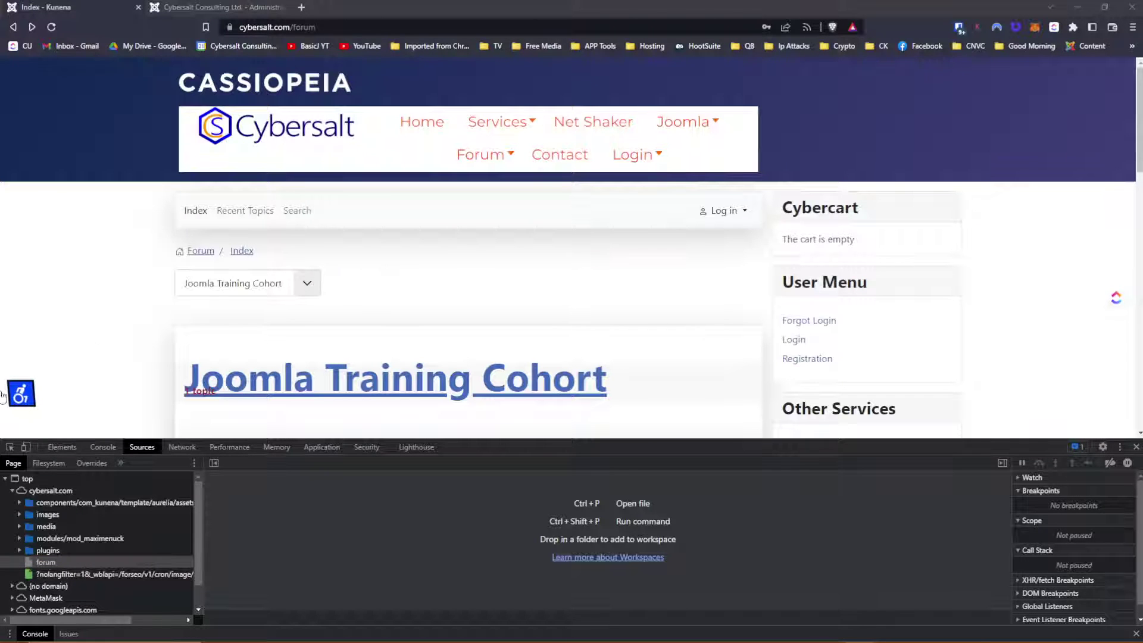
pyautogui.click(9, 446)
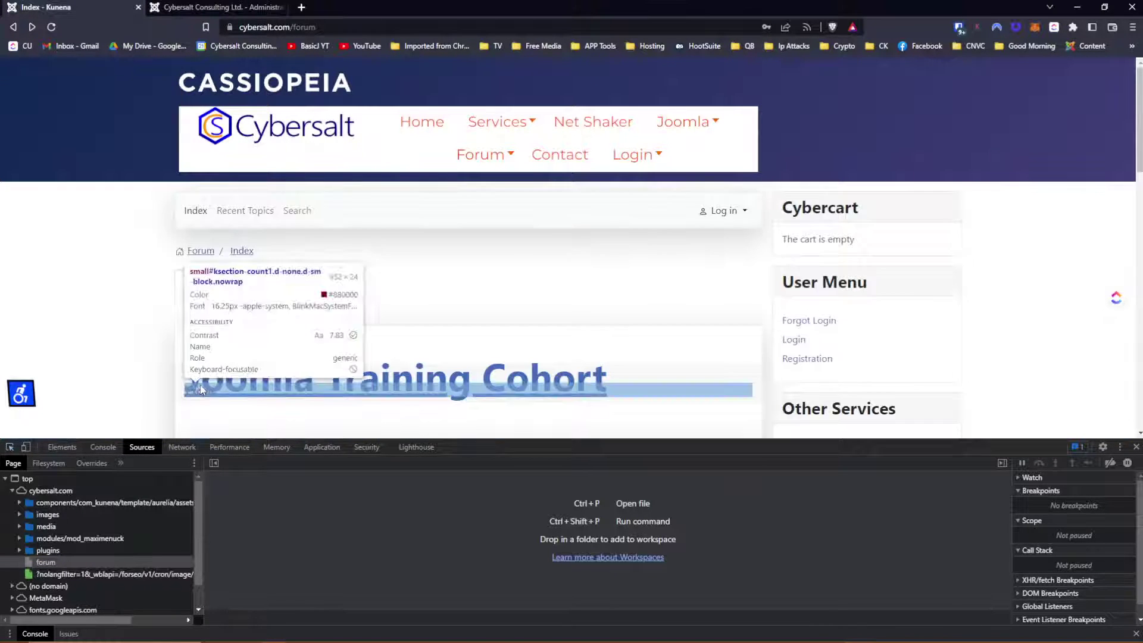
pyautogui.click(264, 380)
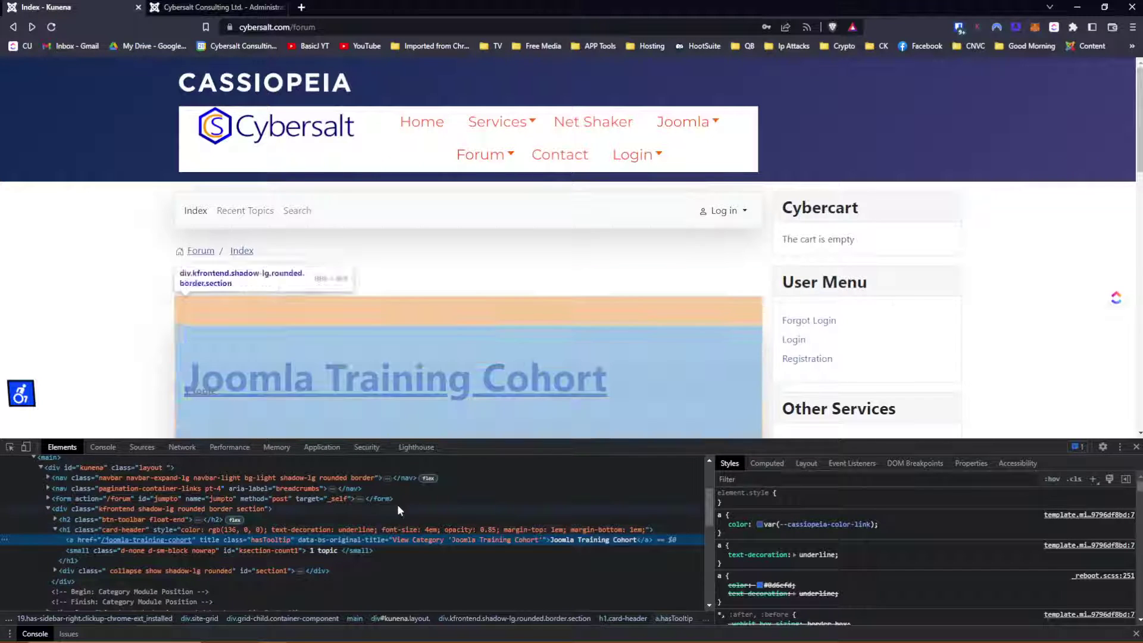
pyautogui.click(52, 26)
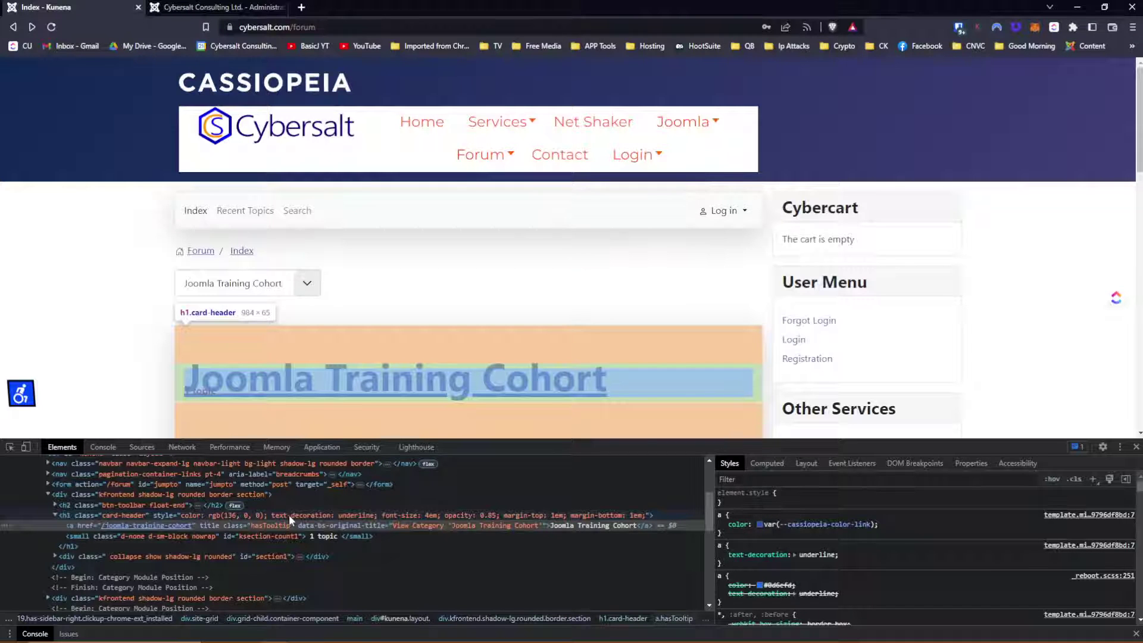
pyautogui.click(124, 514)
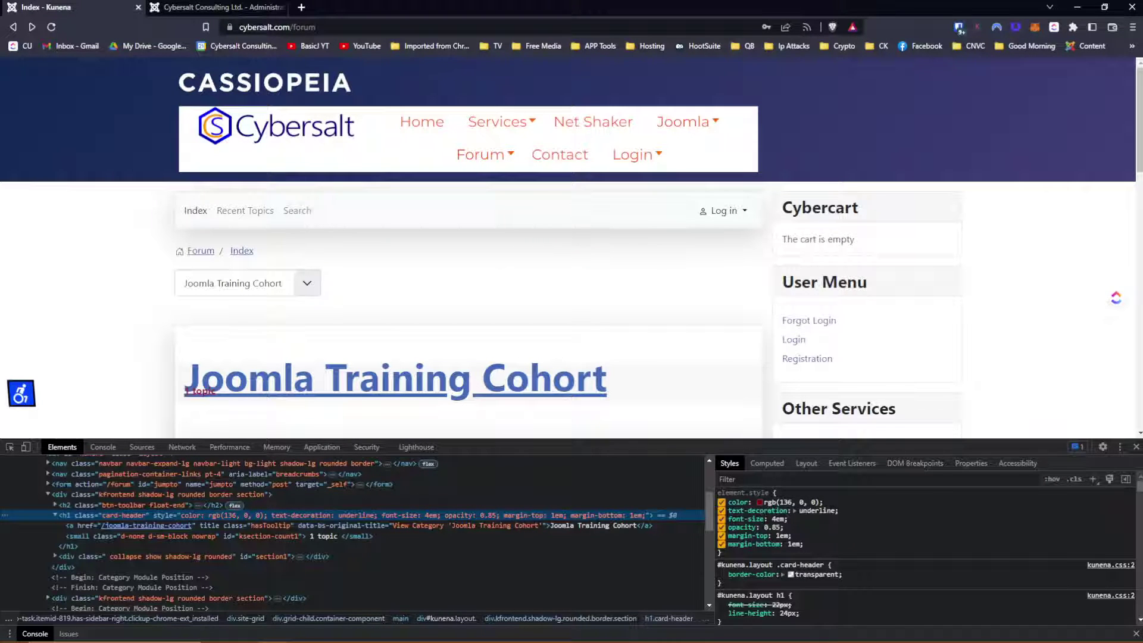
# Step: Reload the forum page and inspect the Joomla Training Cohort heading link in an enlarged developer tools pane
pyautogui.click(51, 28)
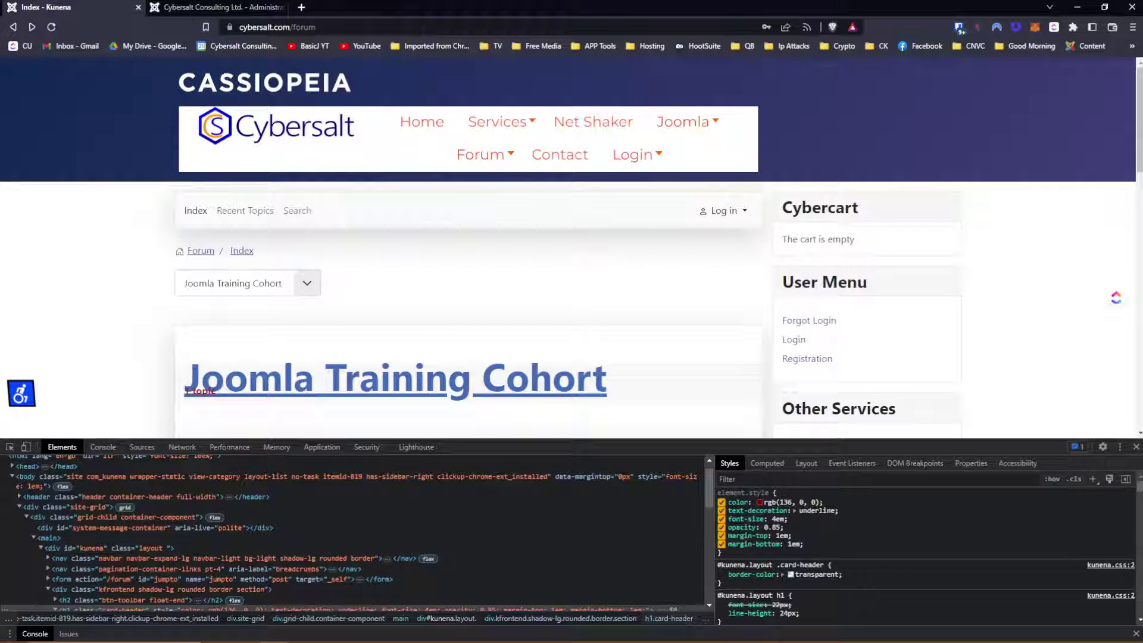
pyautogui.click(9, 447)
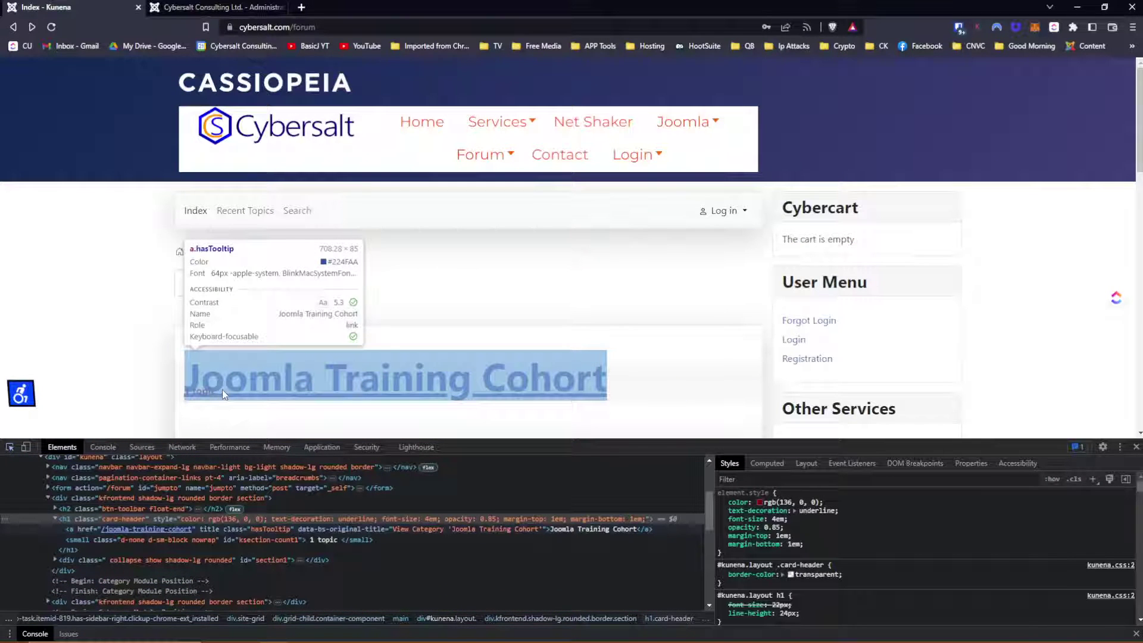
pyautogui.click(223, 389)
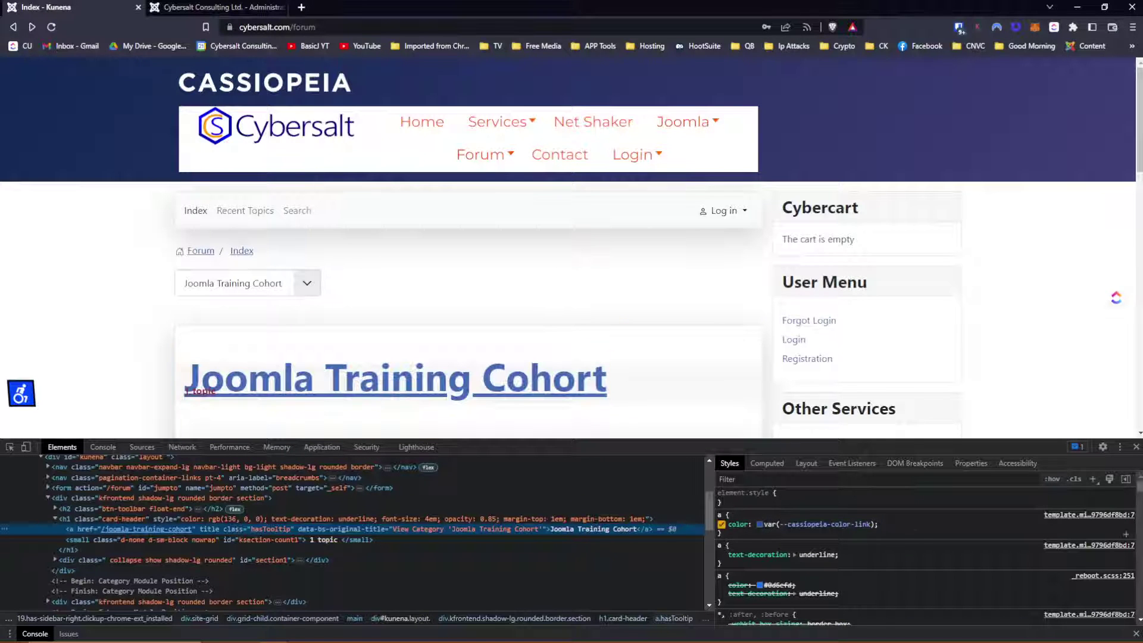
pyautogui.moveTo(887, 439); pyautogui.dragTo(883, 207)
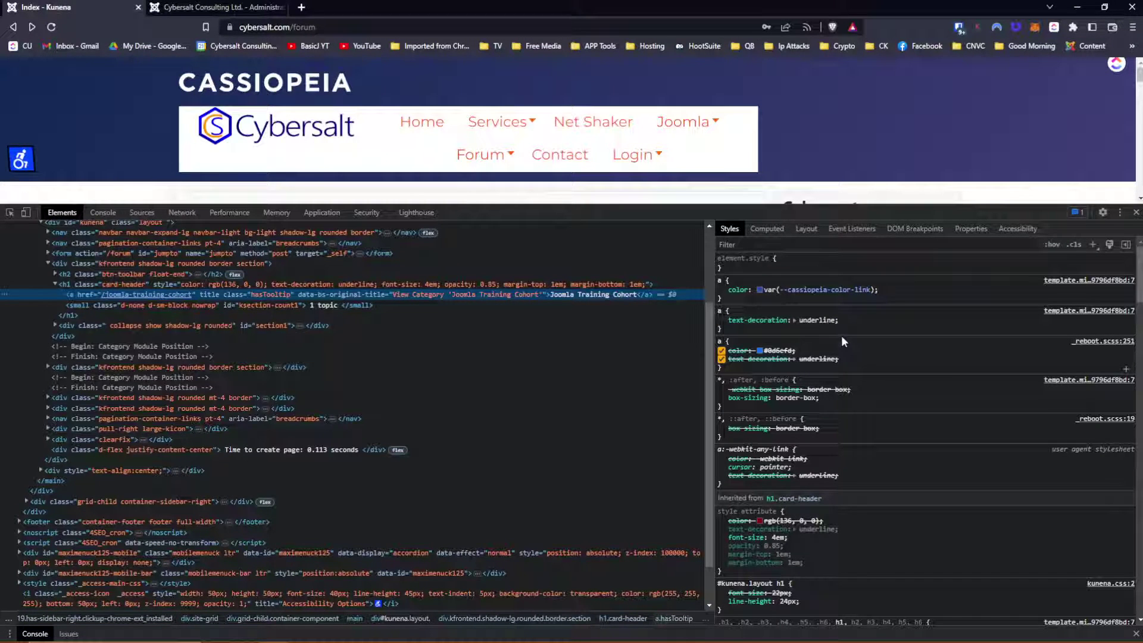
# Step: Copy the forum page's URL, cybersalt.com/forum
pyautogui.click(333, 27)
pyautogui.rightClick(344, 25)
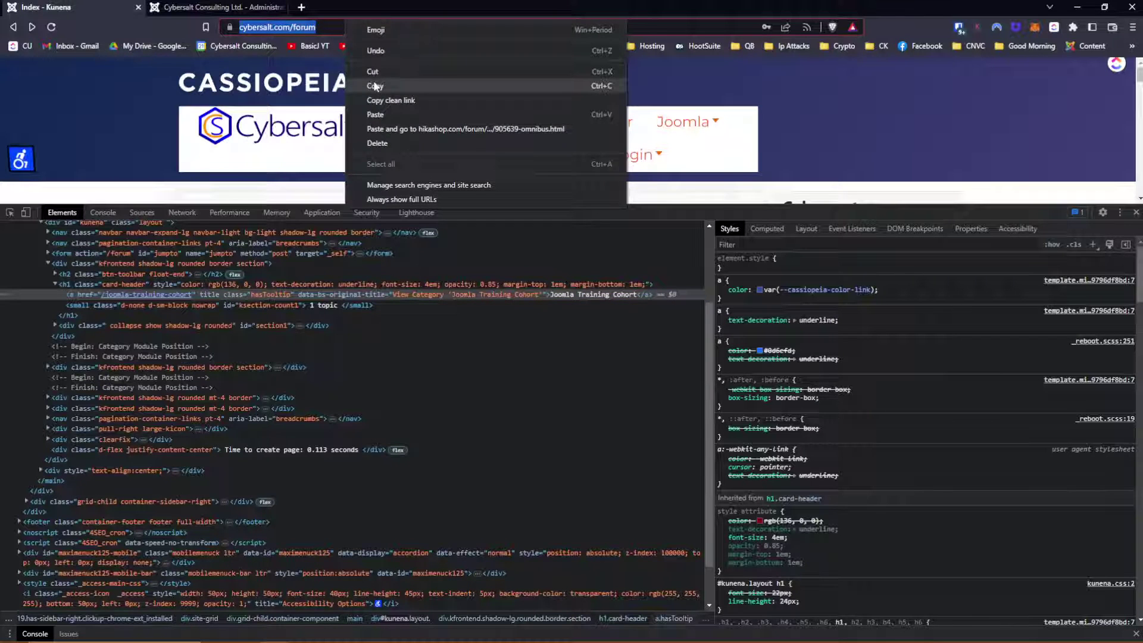
pyautogui.click(374, 85)
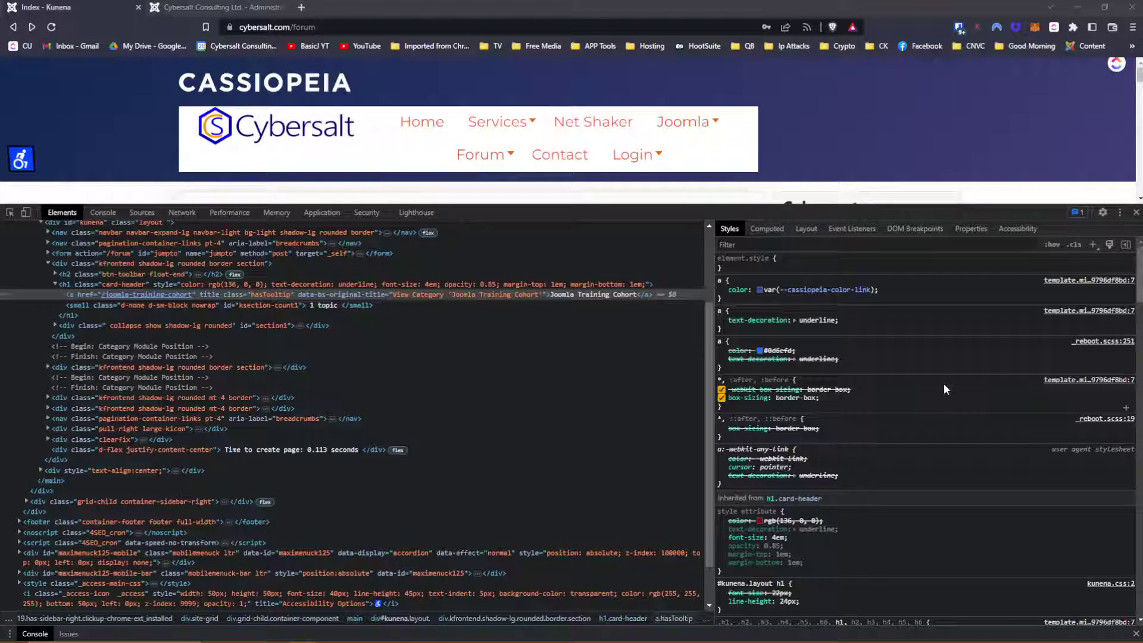
# Step: Examine the style rules of the heading link, from its inherited h1 and body rules to the root variables
pyautogui.scroll(-2, 944, 387)
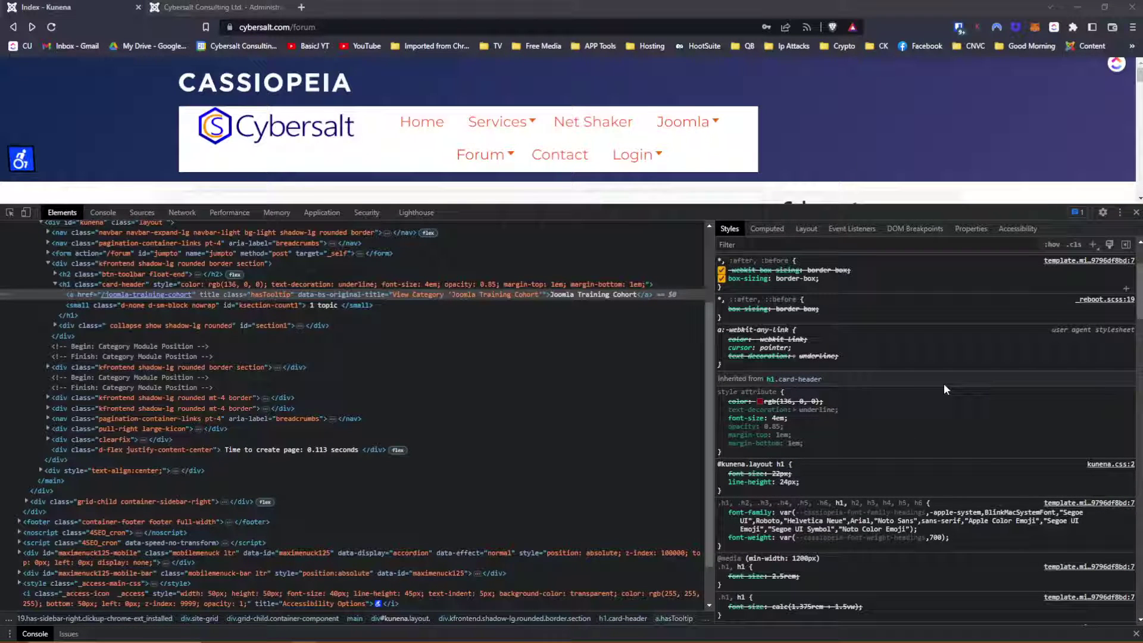
pyautogui.scroll(-1, 945, 389)
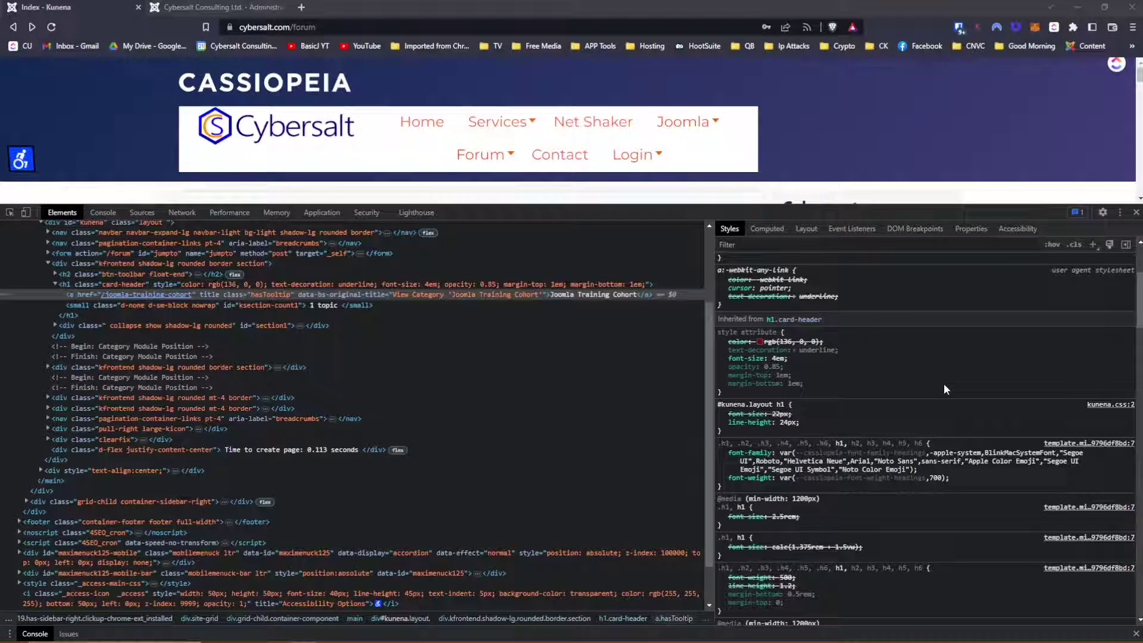
pyautogui.scroll(-4, 944, 388)
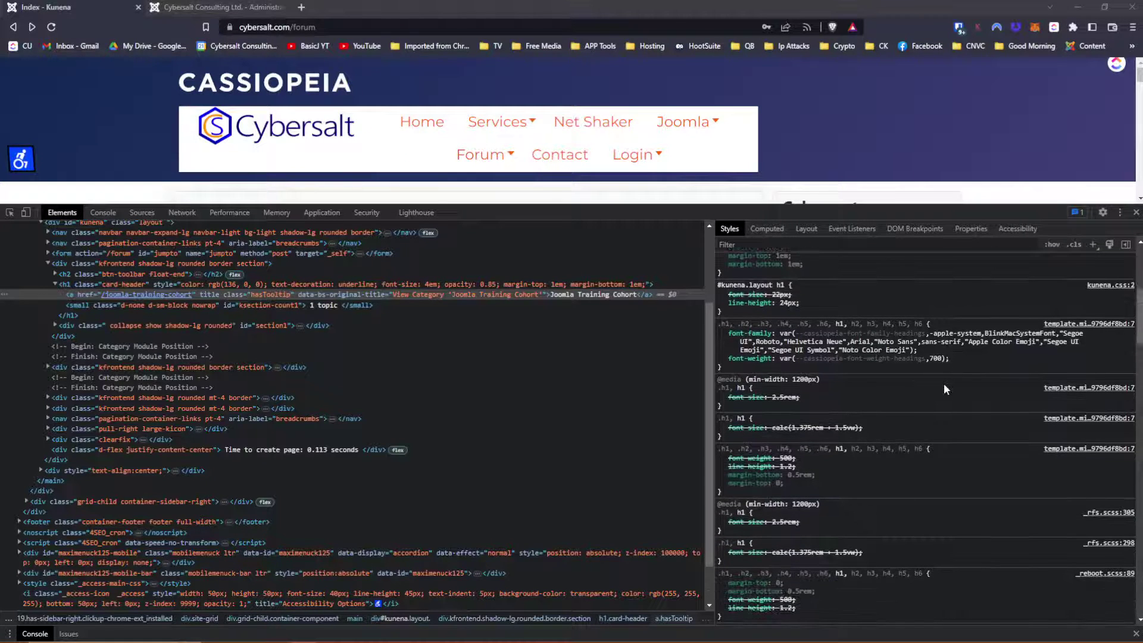
pyautogui.scroll(-4, 944, 388)
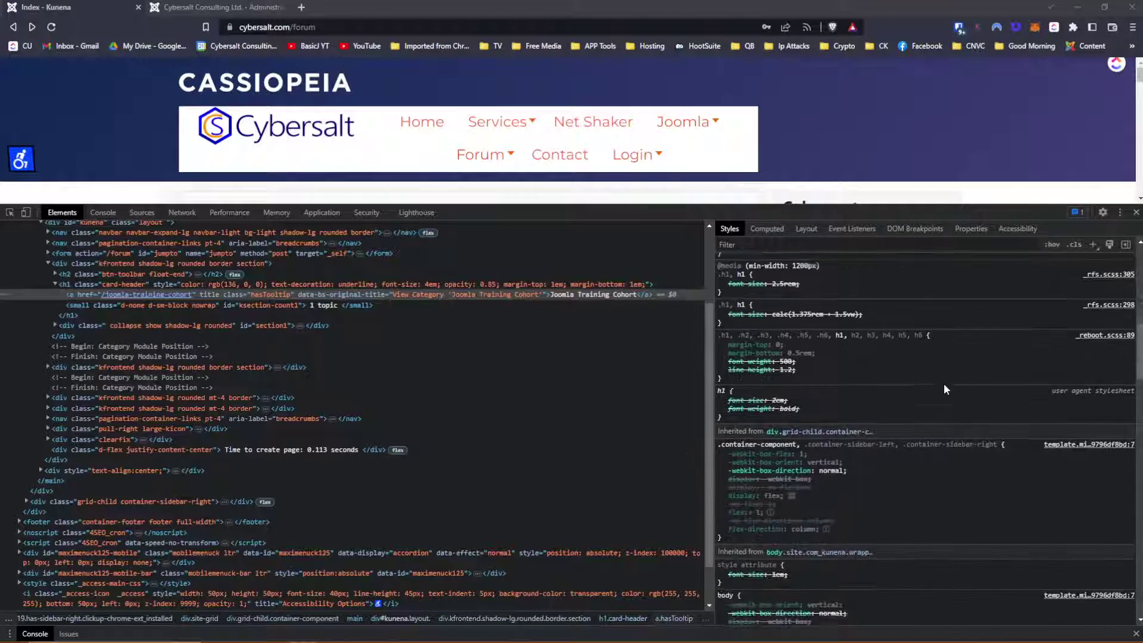
pyautogui.scroll(-2, 944, 389)
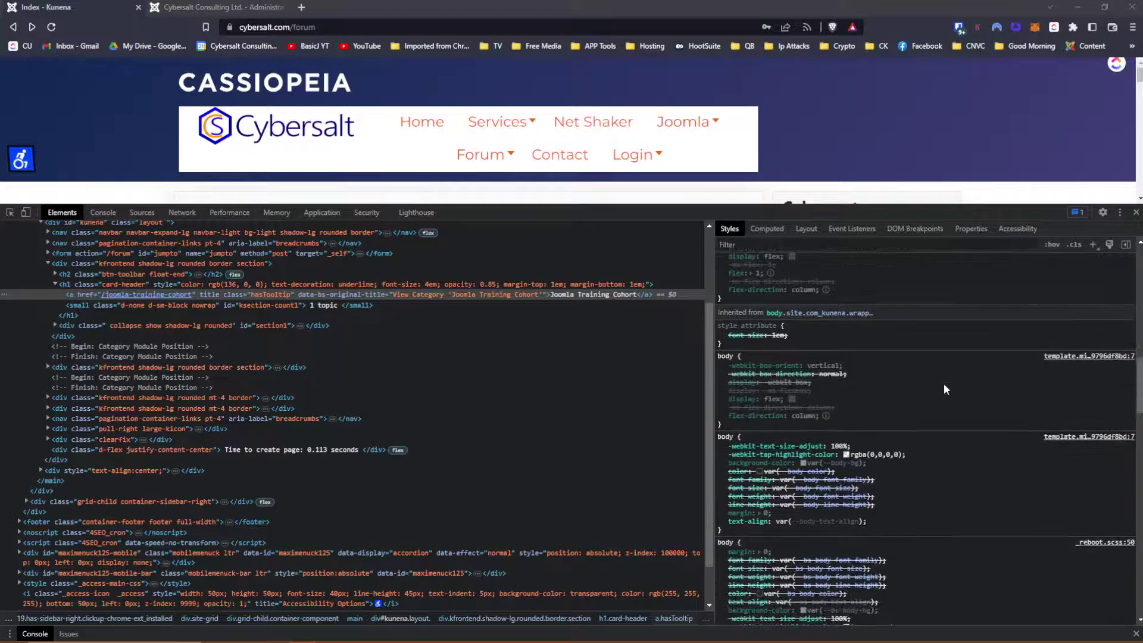
pyautogui.scroll(-3, 944, 384)
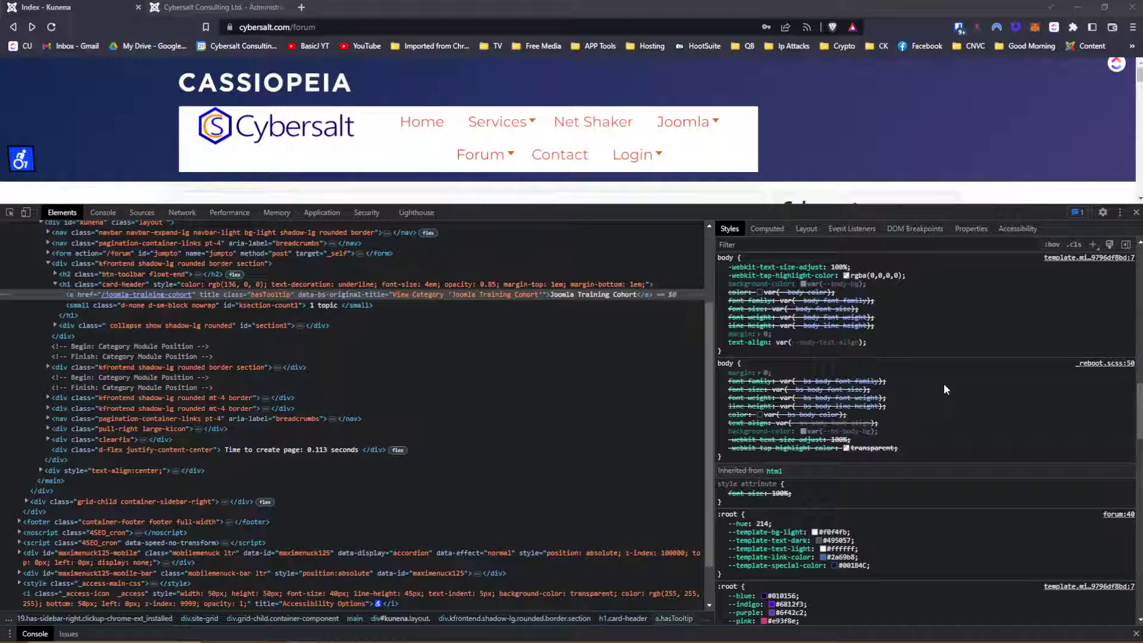
pyautogui.scroll(-7, 943, 385)
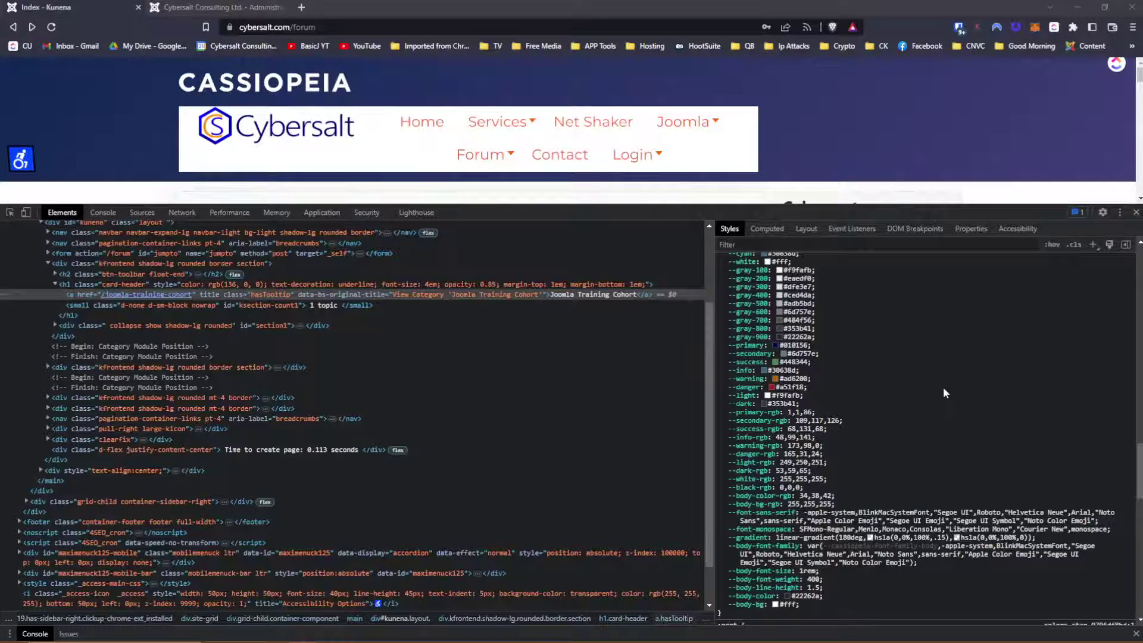
pyautogui.scroll(-2, 943, 388)
pyautogui.scroll(-6, 943, 391)
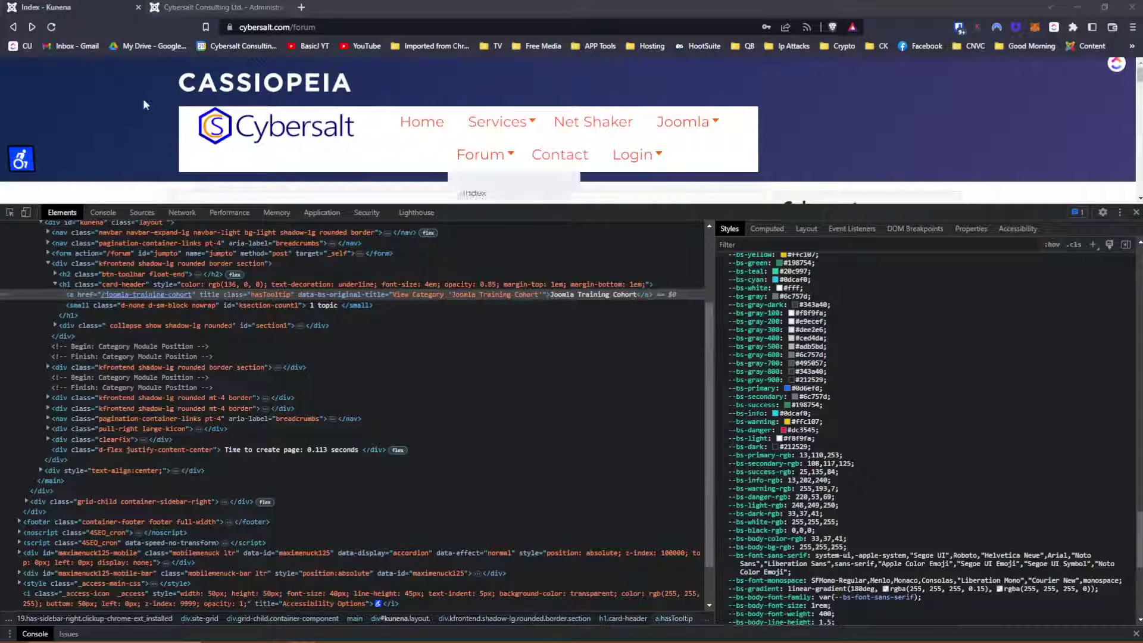
# Step: Highlight the CASSIOPEIA site title and examine the template's root color and font variables in the style rules
pyautogui.click(227, 79)
pyautogui.moveTo(174, 83); pyautogui.dragTo(370, 81)
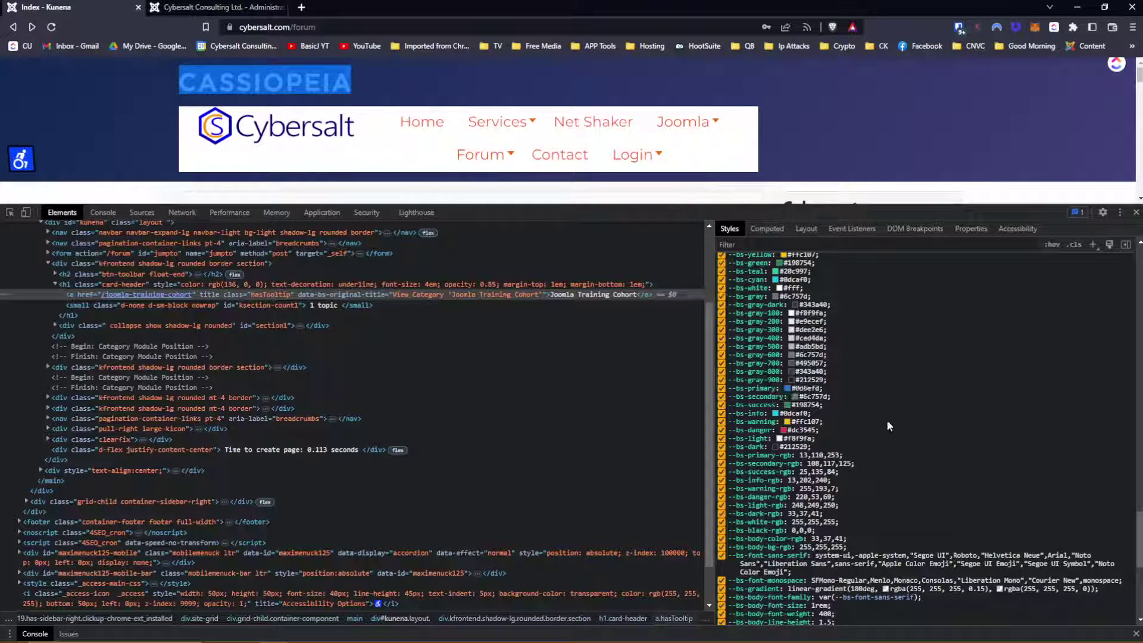
pyautogui.scroll(-2, 887, 421)
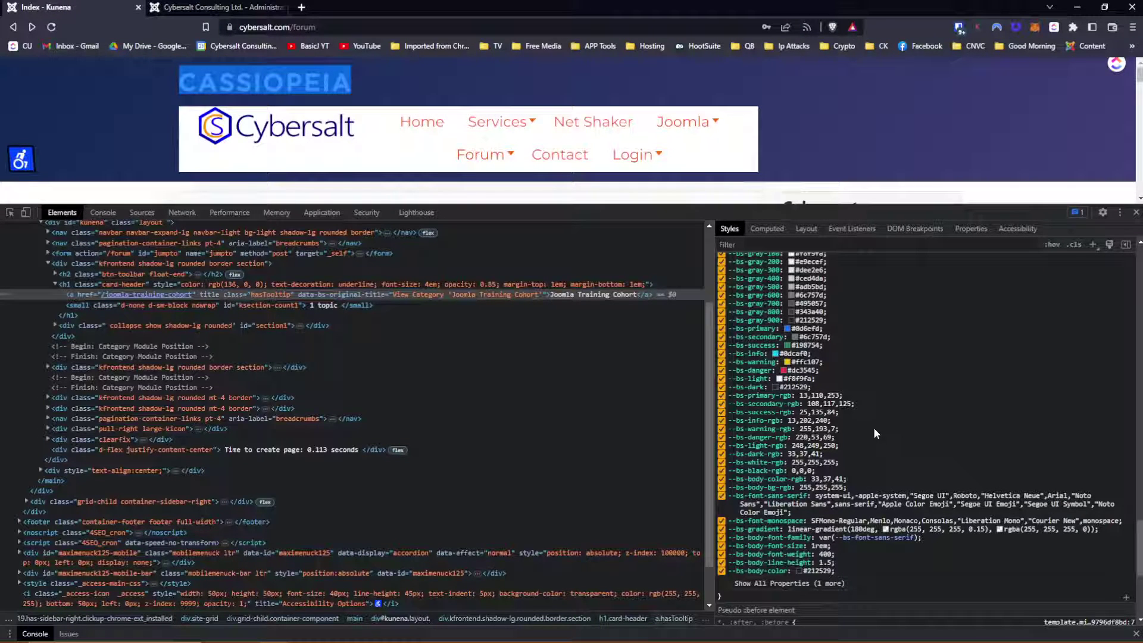
pyautogui.scroll(3, 874, 429)
pyautogui.scroll(3, 874, 429)
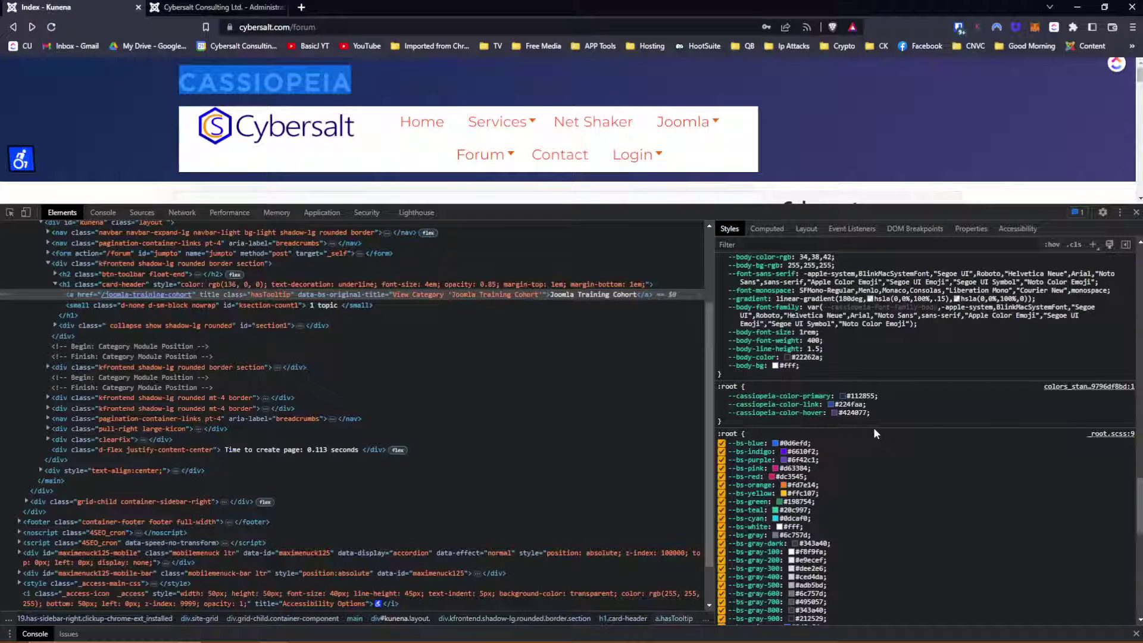
pyautogui.scroll(2, 874, 433)
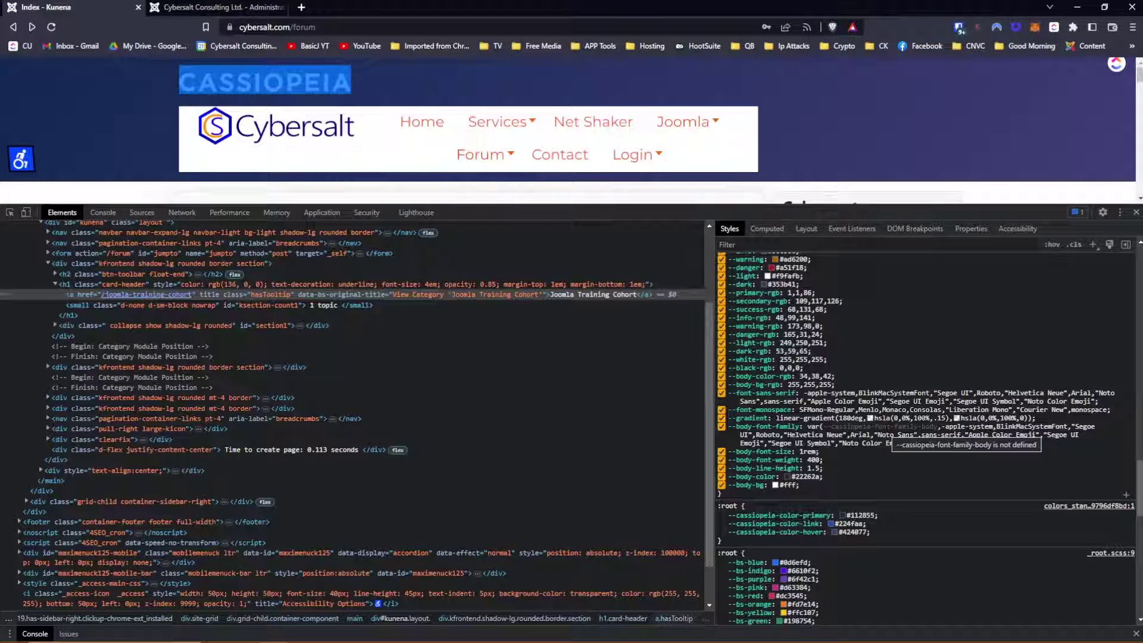
pyautogui.scroll(1, 926, 440)
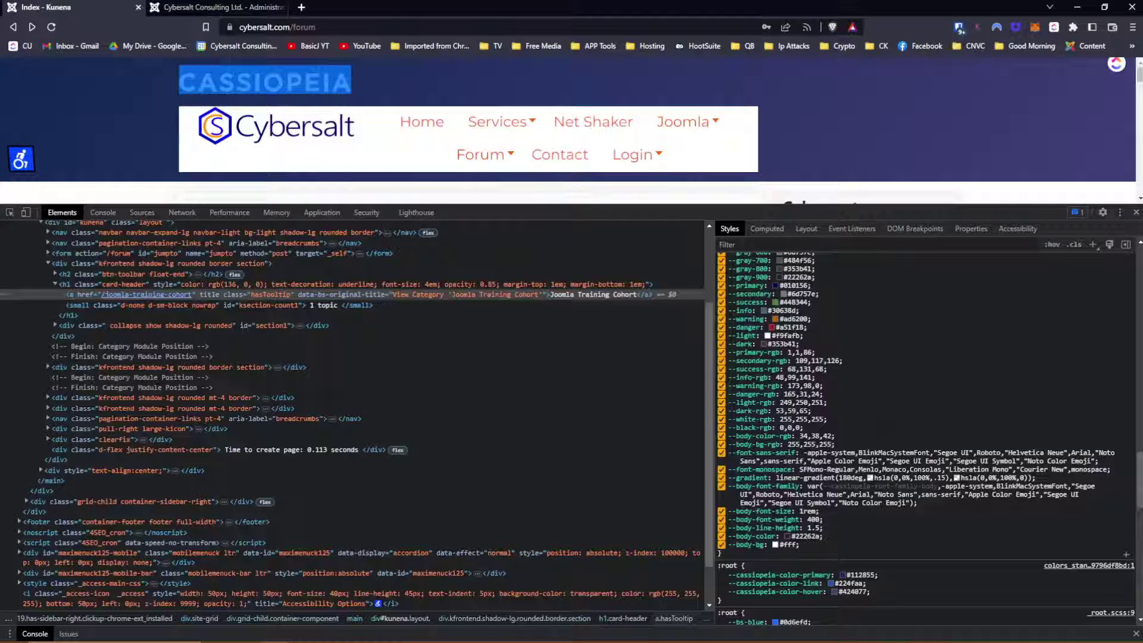
# Step: Review the heading link's style rules from the root variables back through the body and inherited h1.card-header rules to its own rules
pyautogui.scroll(5, 925, 441)
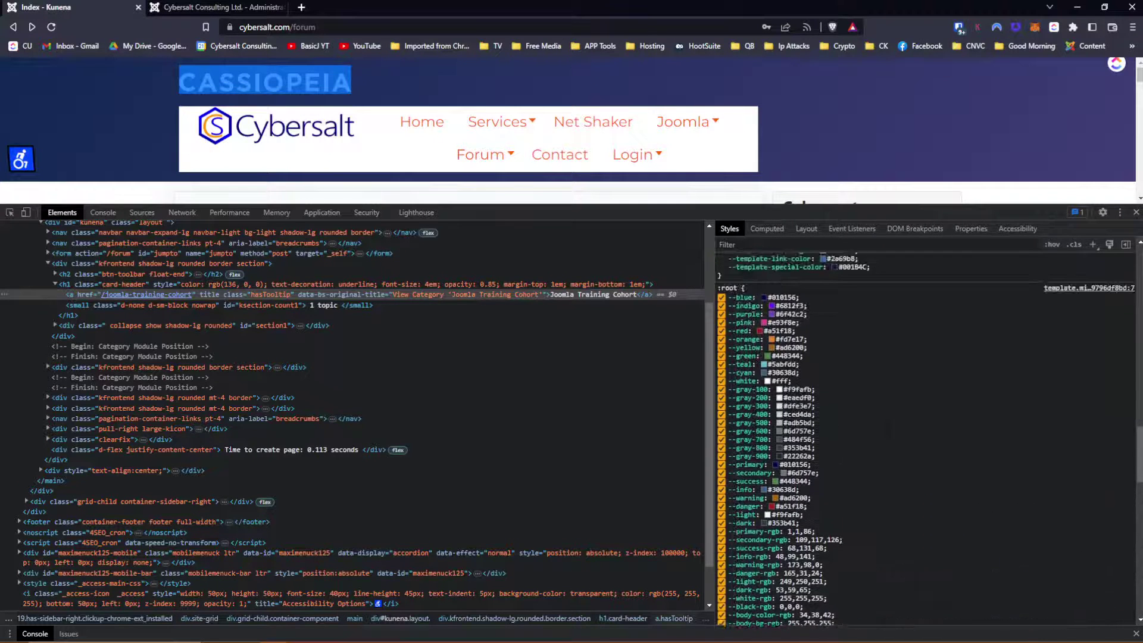
pyautogui.scroll(2, 925, 440)
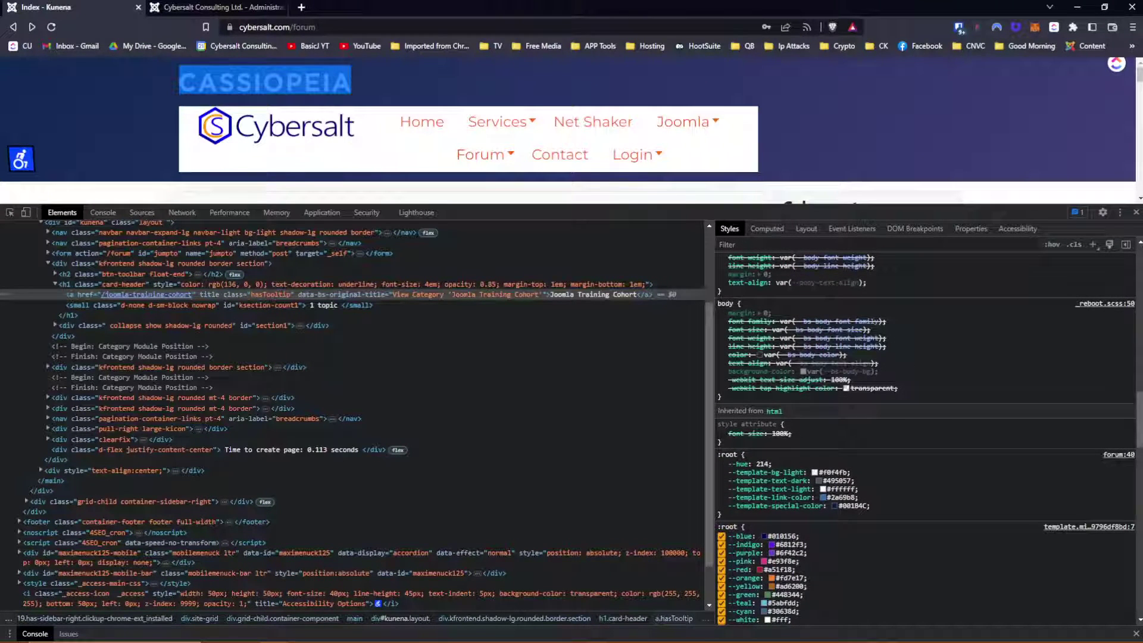
pyautogui.scroll(3, 926, 440)
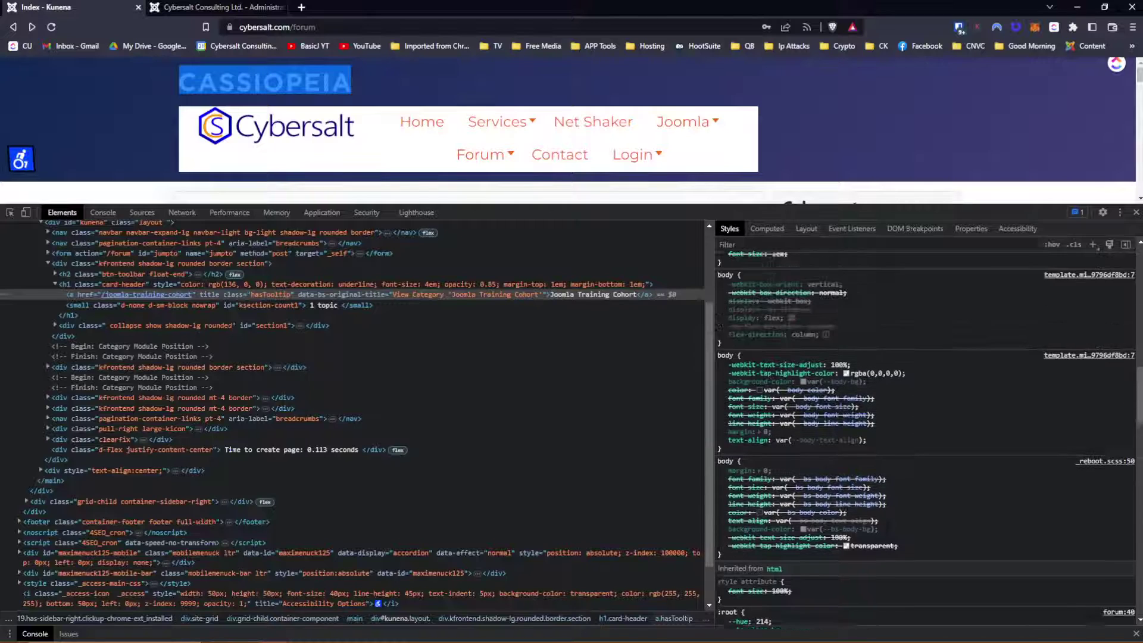
pyautogui.scroll(1, 925, 440)
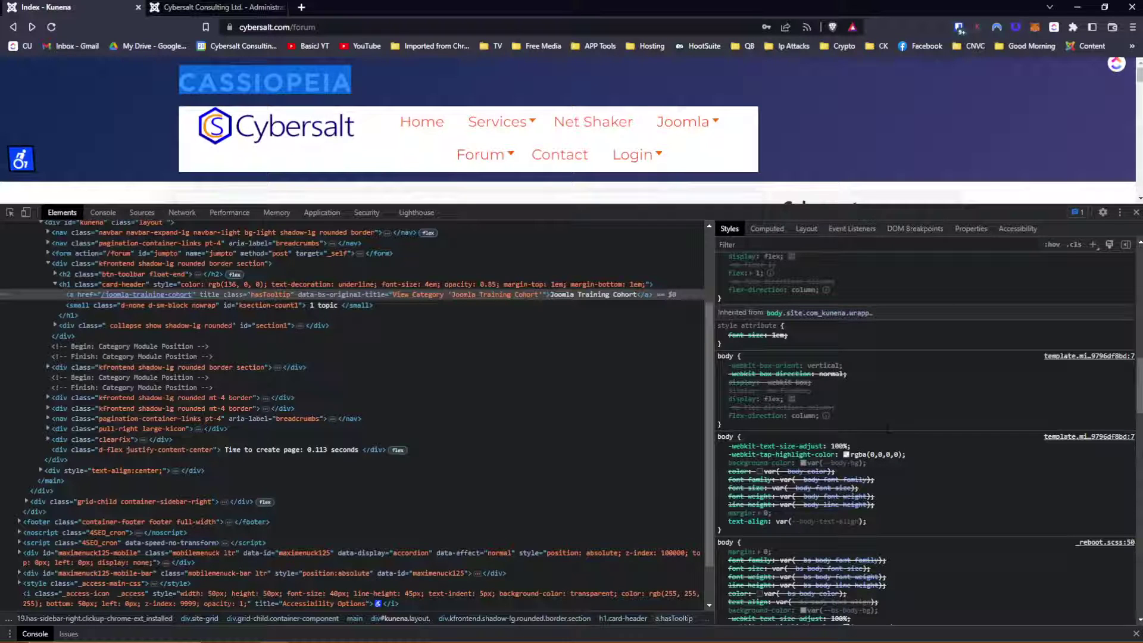
pyautogui.scroll(1, 925, 428)
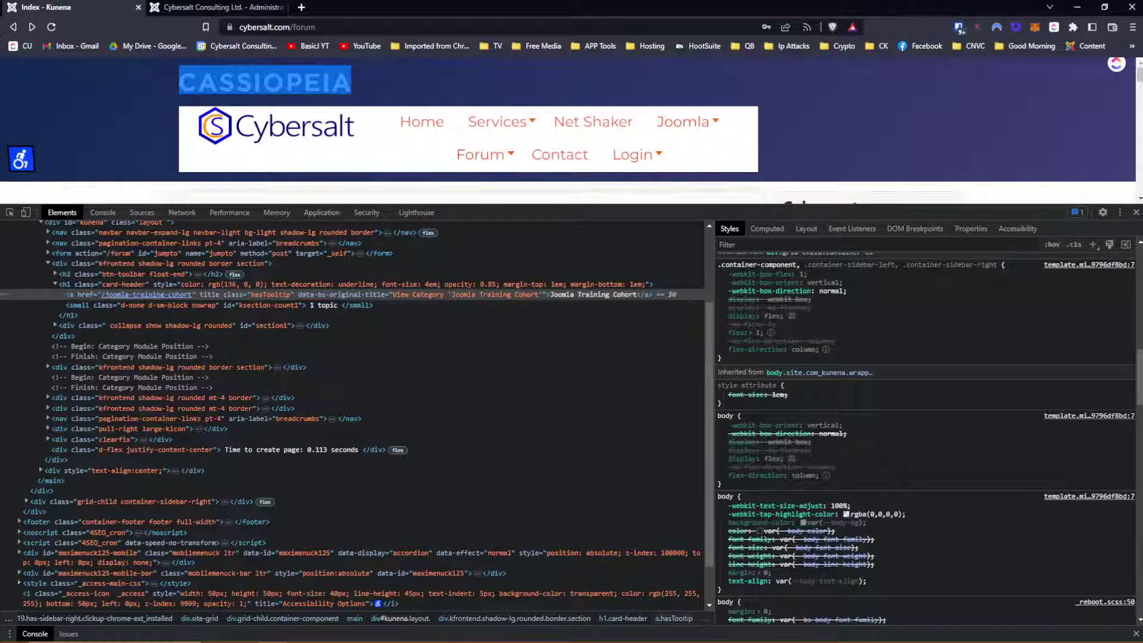
pyautogui.scroll(3, 926, 437)
pyautogui.scroll(5, 926, 438)
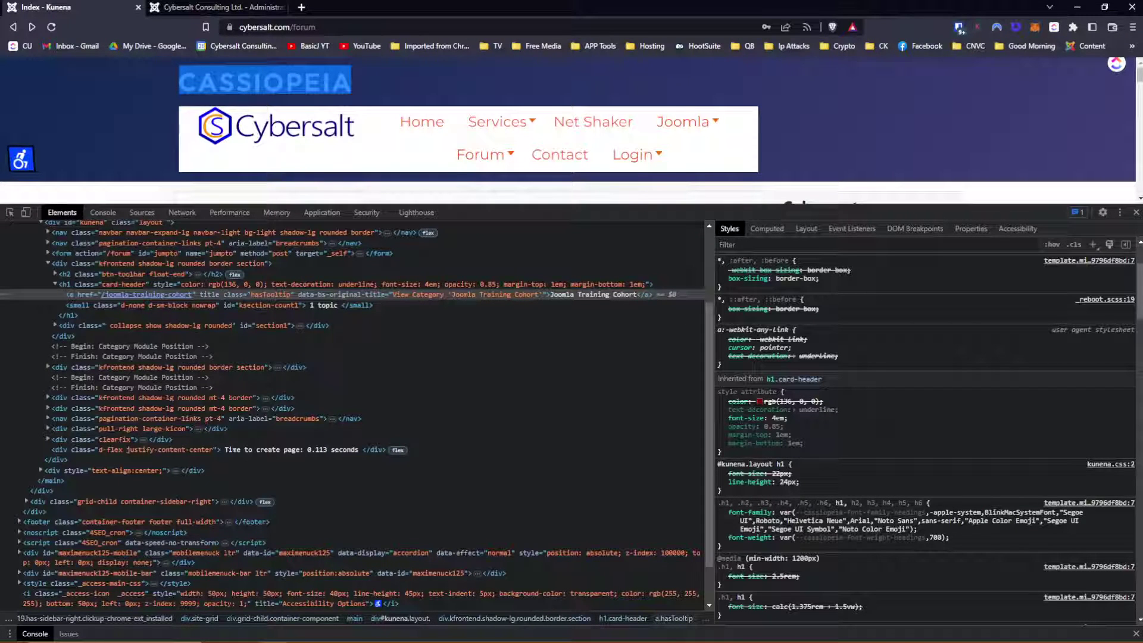
pyautogui.scroll(3, 925, 429)
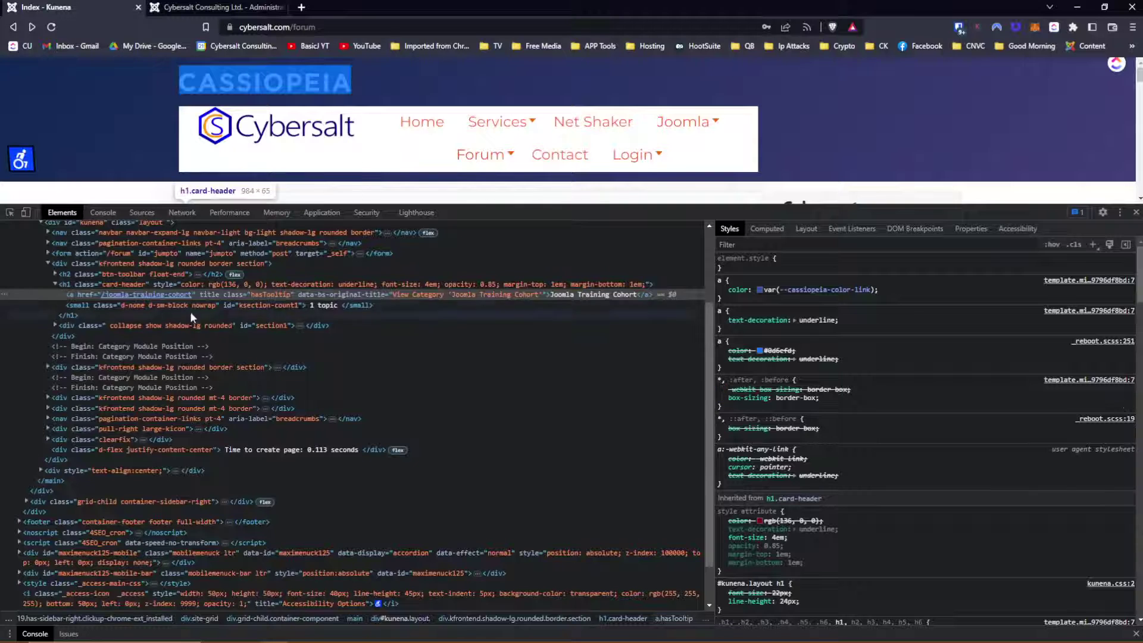
# Step: Inspect the h1 card-header with the heading in view above a smaller developer tools pane, and expand the neighbouring h2 btn-toolbar and its button
pyautogui.click(65, 284)
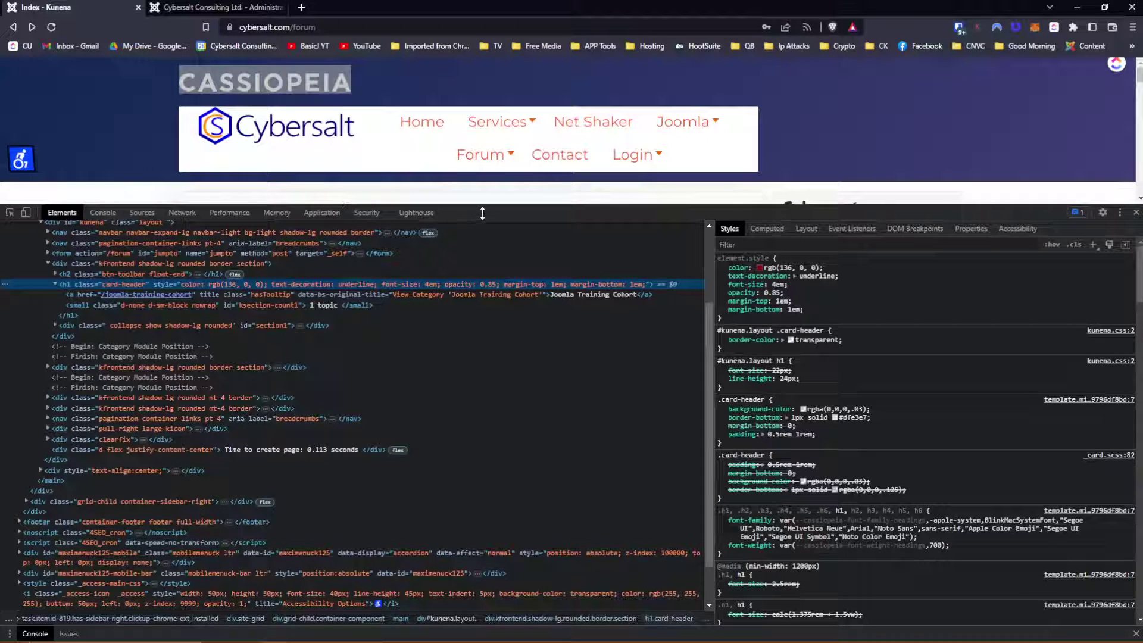
pyautogui.moveTo(479, 205); pyautogui.dragTo(480, 364)
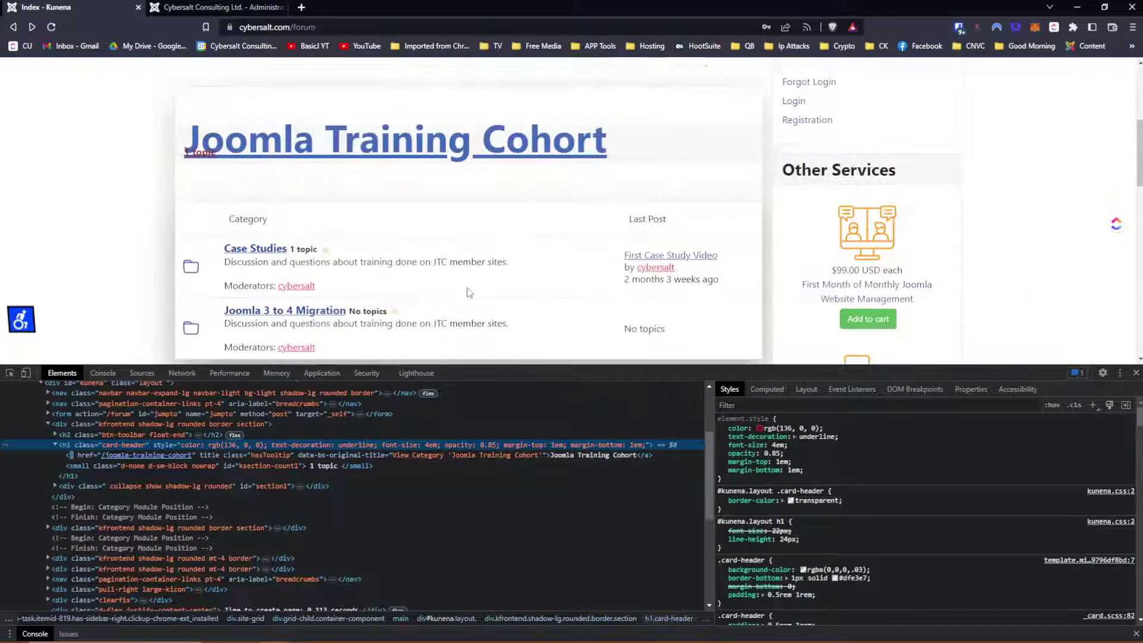
pyautogui.click(76, 435)
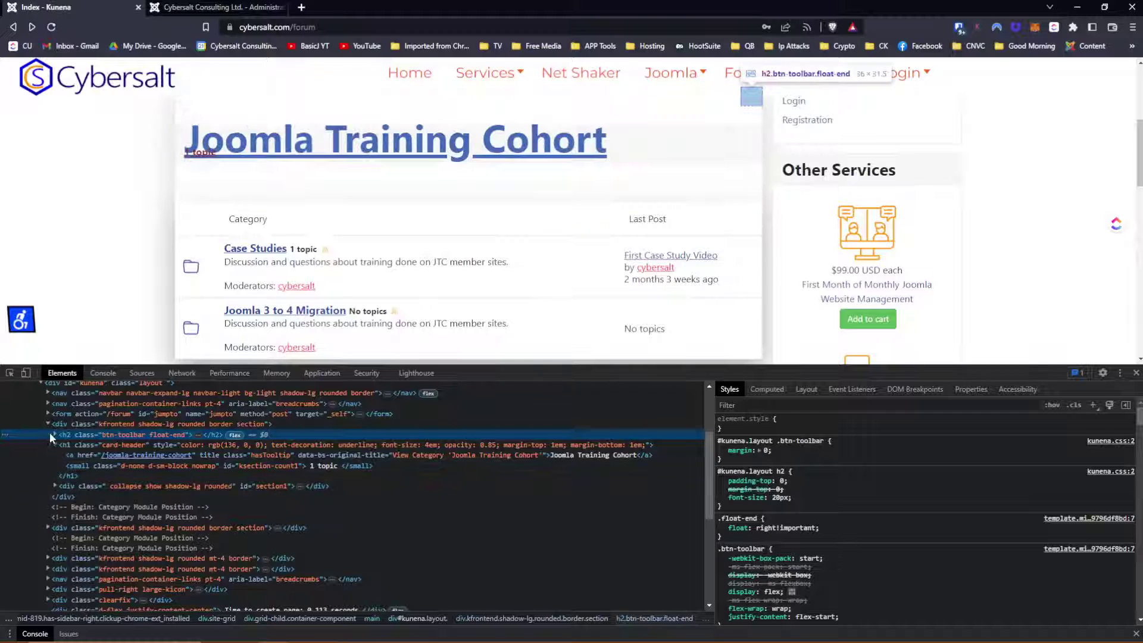
pyautogui.click(55, 434)
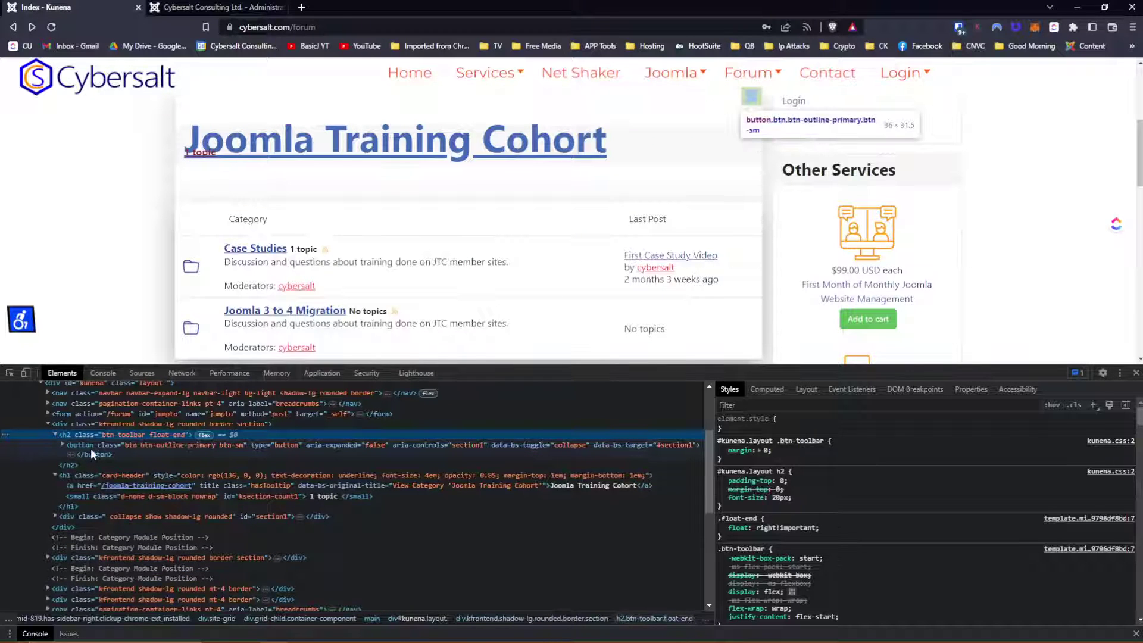
pyautogui.click(62, 445)
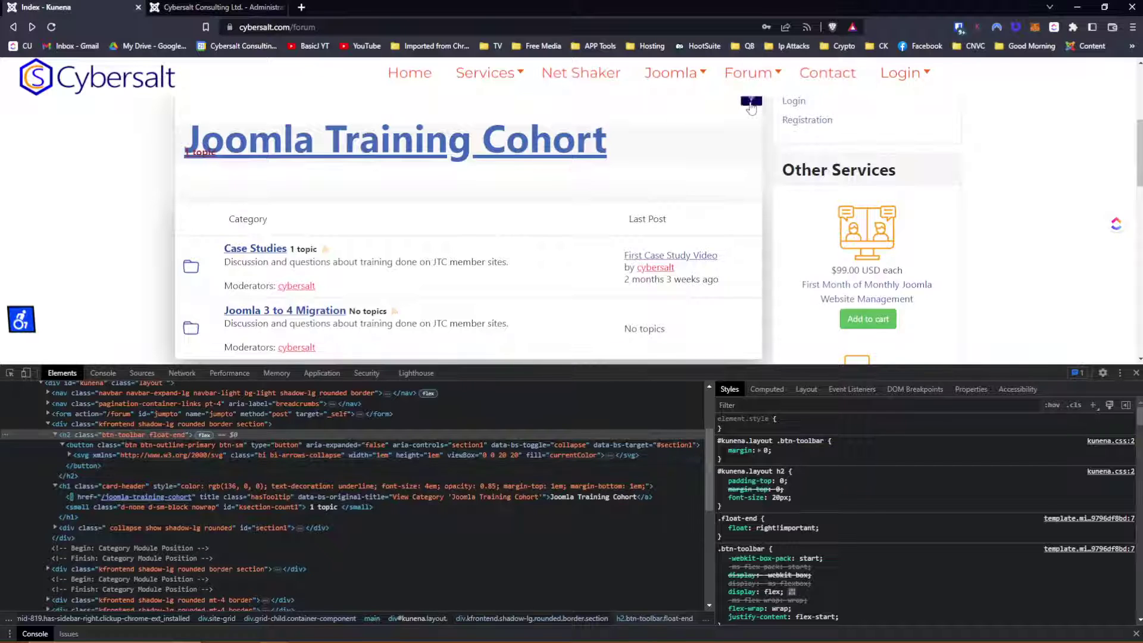
# Step: Test the Joomla Training Cohort section's collapse button by toggling it repeatedly, leaving the section expanded
pyautogui.scroll(1, 751, 108)
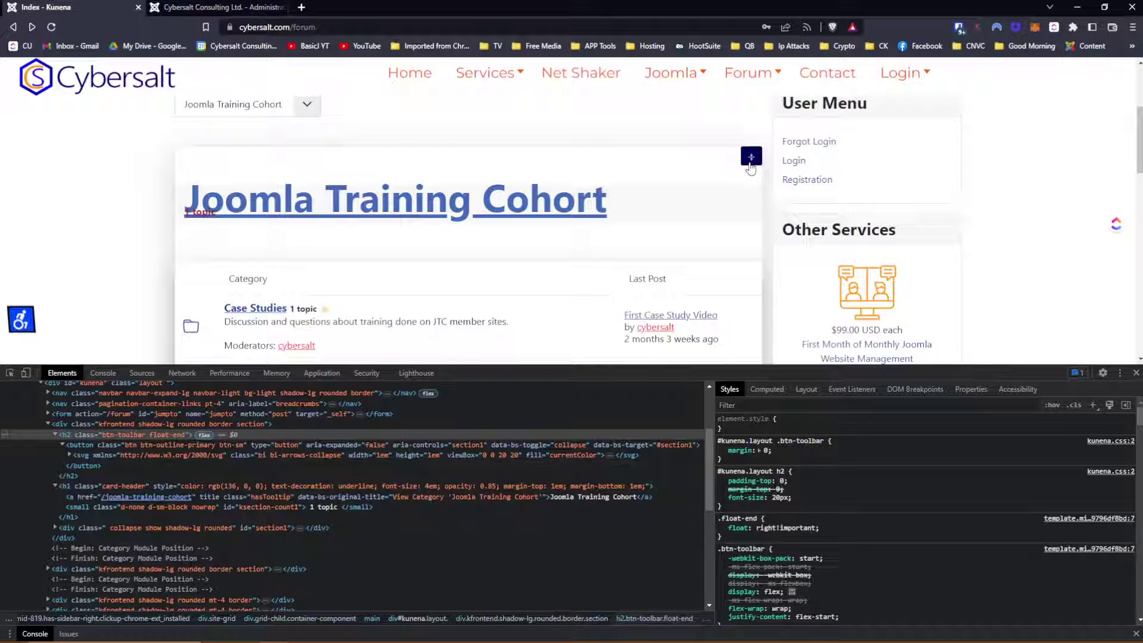
pyautogui.click(750, 161)
pyautogui.click(750, 161)
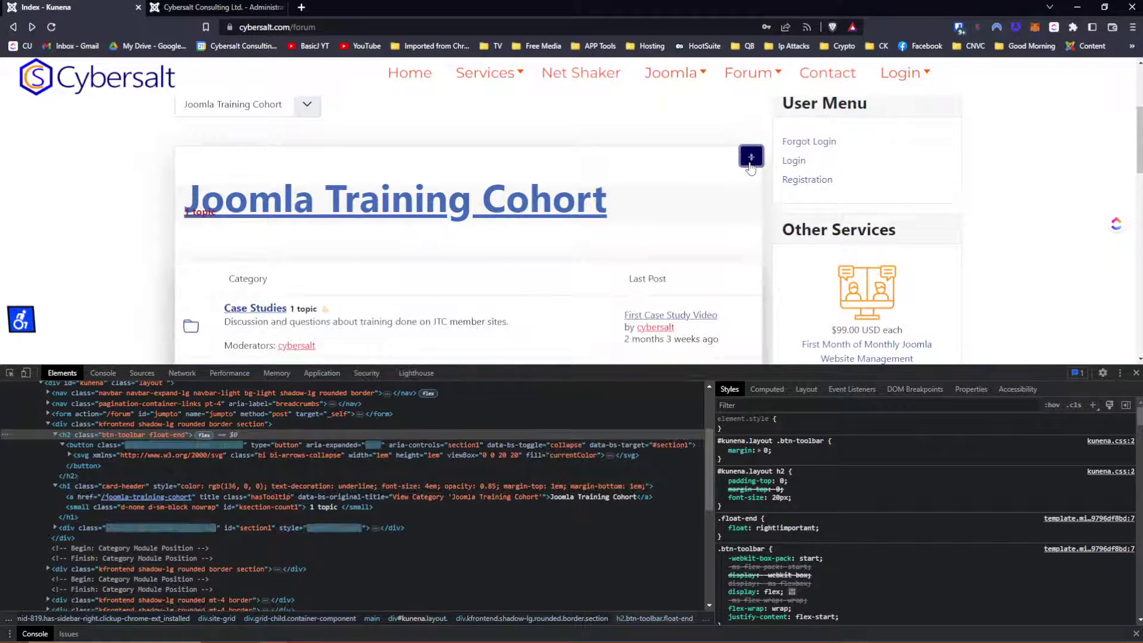
pyautogui.click(750, 160)
pyautogui.click(750, 163)
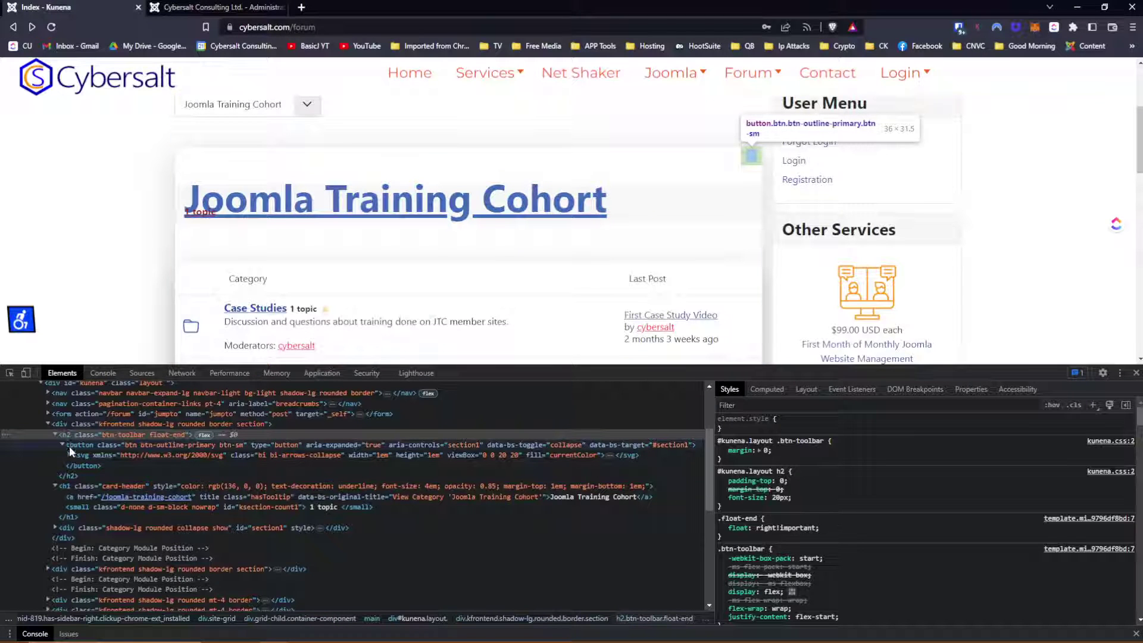
# Step: Compare the style rules of the collapse button element with those of the h1 card-header
pyautogui.click(69, 445)
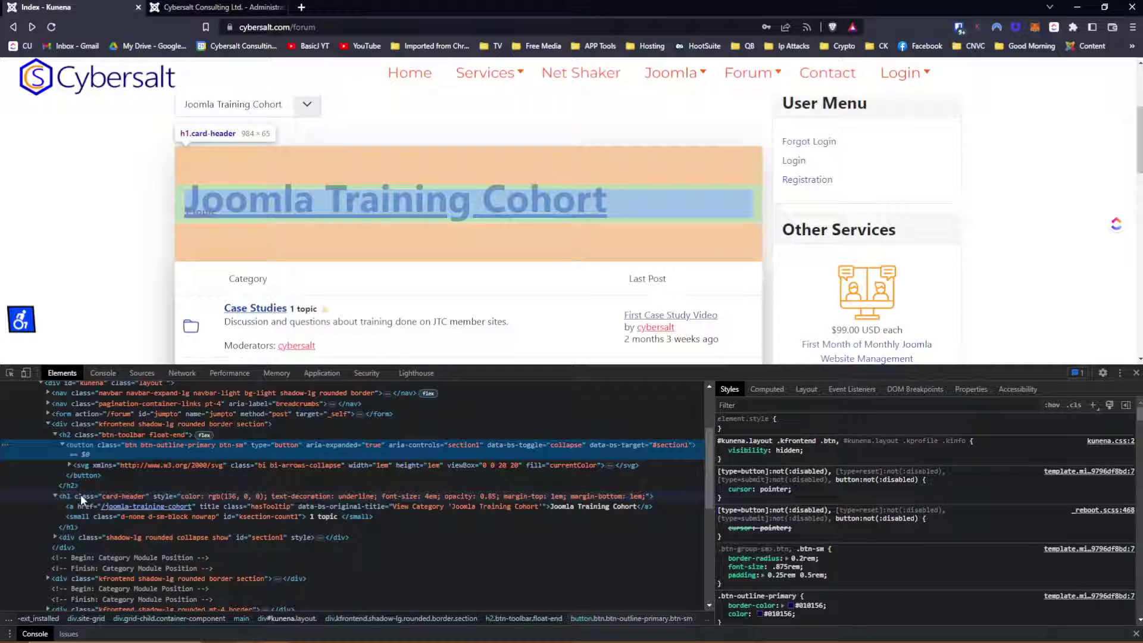
pyautogui.click(80, 494)
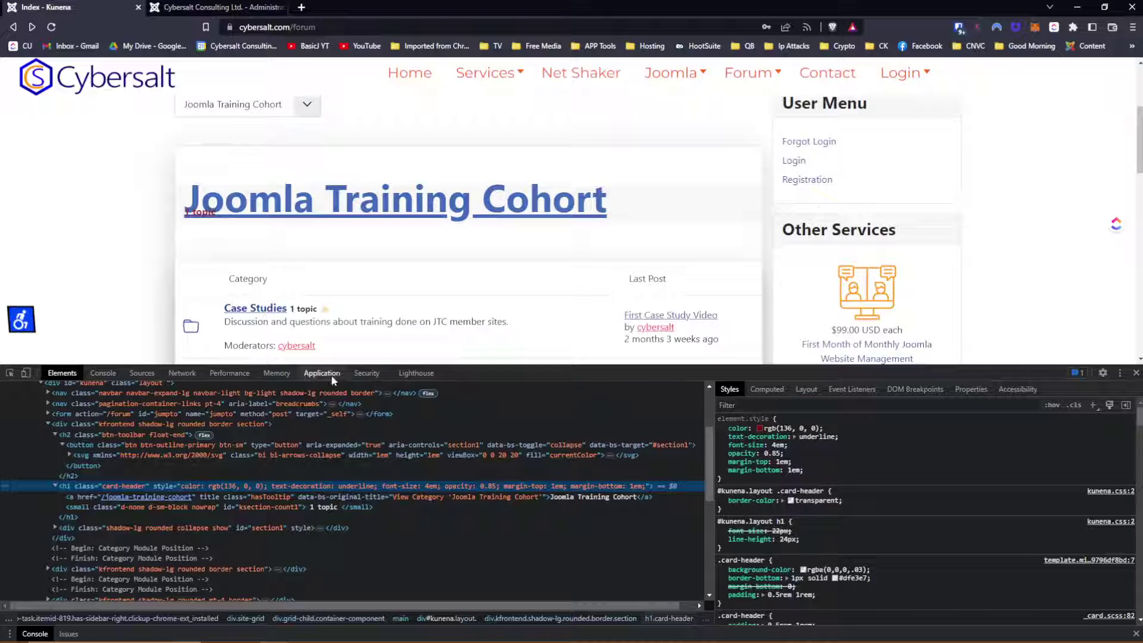
# Step: Open main.js from the Kunena aurelia template's assets/js folder in the page's sources and read its code to the end in the code view
pyautogui.click(148, 372)
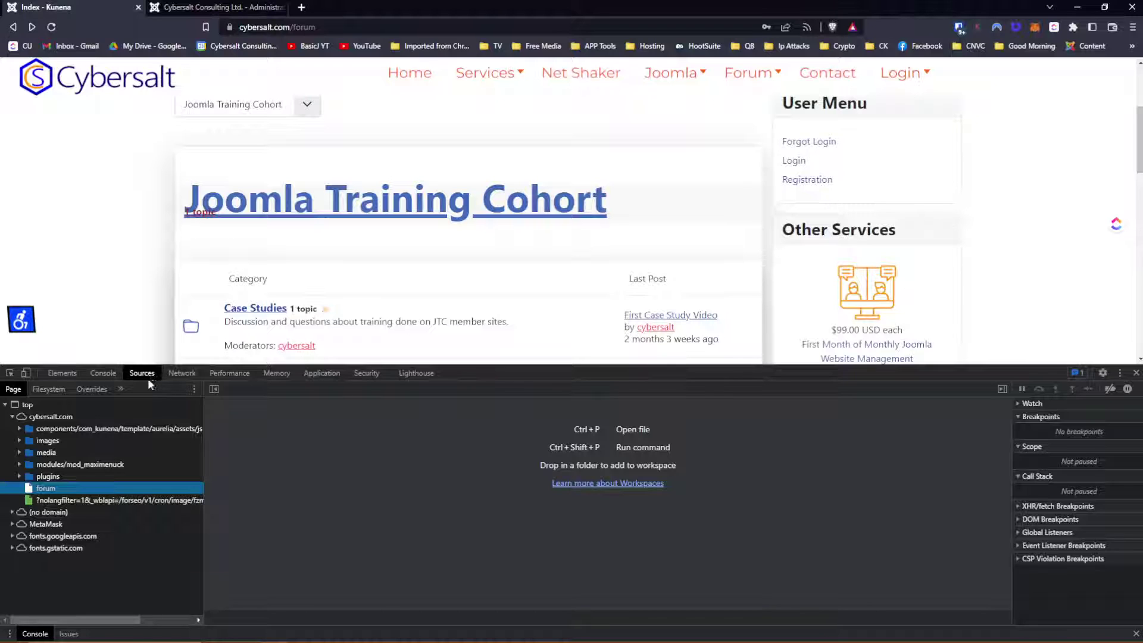
pyautogui.click(77, 426)
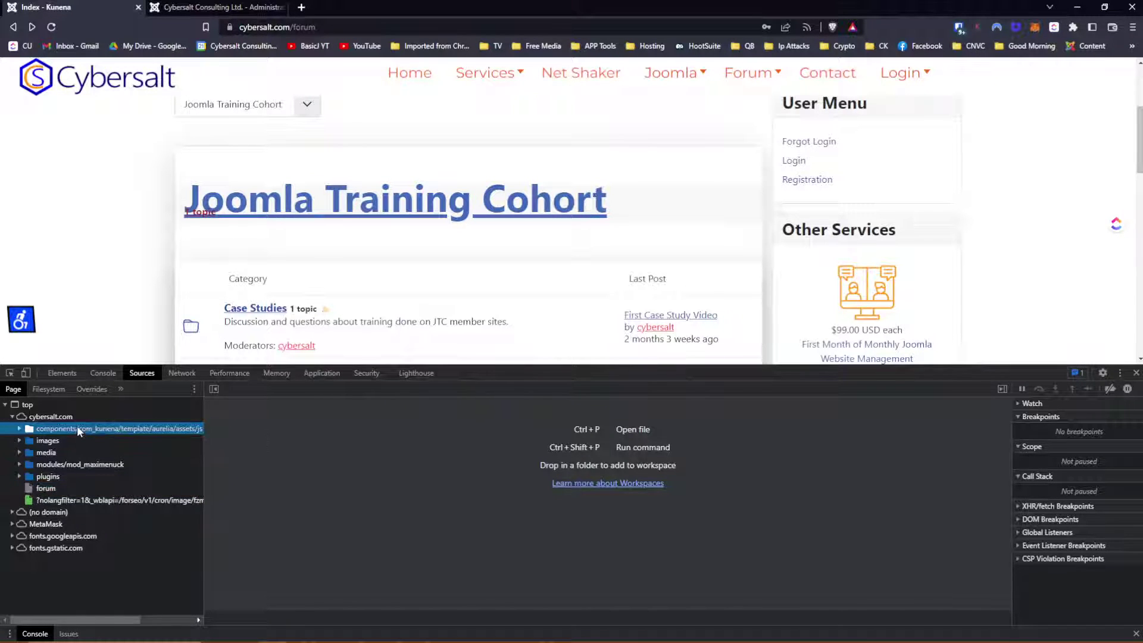
pyautogui.click(18, 429)
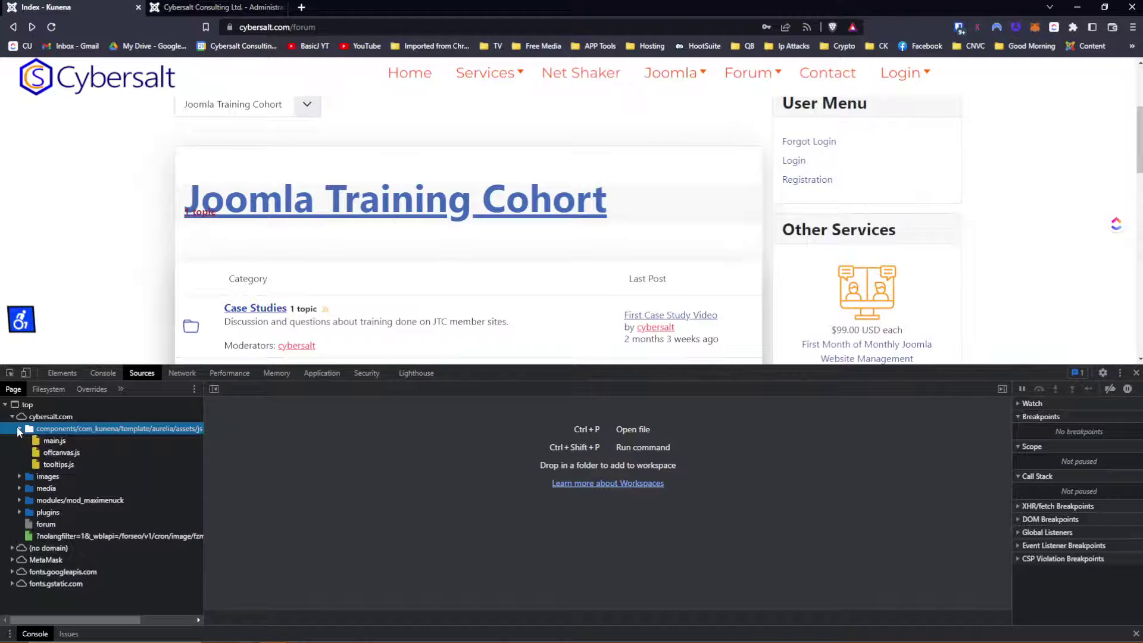
pyautogui.click(53, 440)
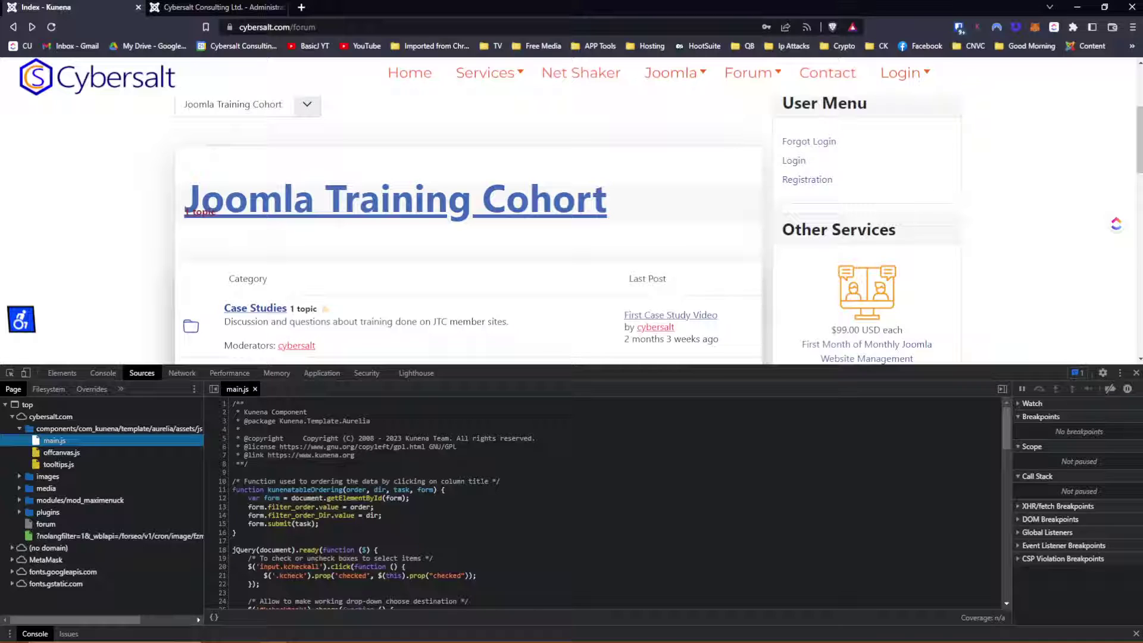
pyautogui.scroll(-1, 595, 503)
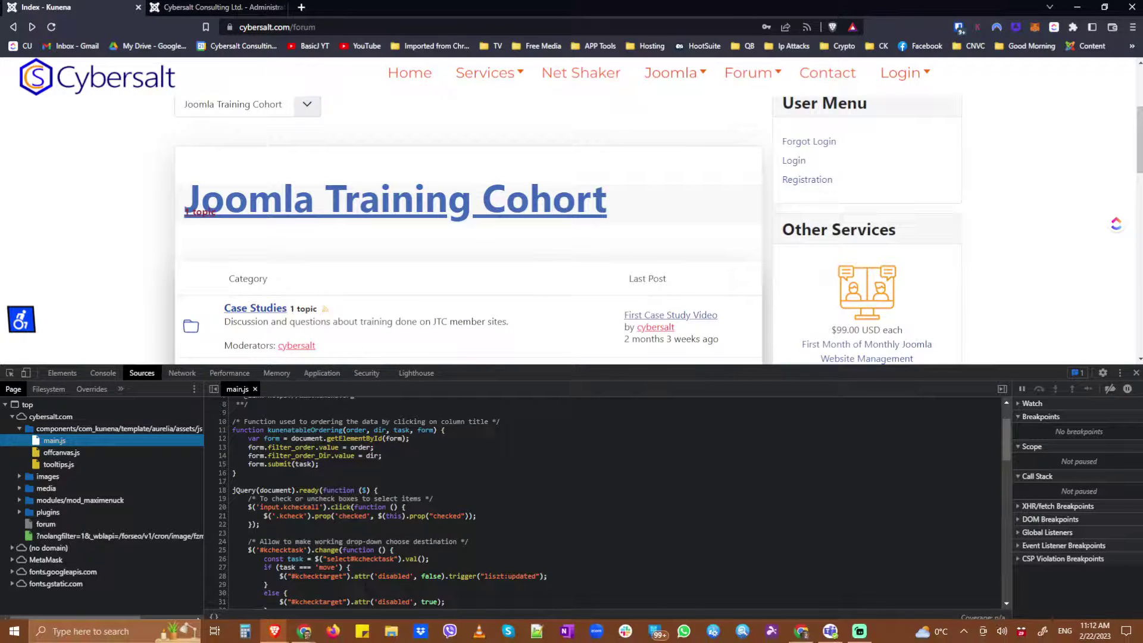
pyautogui.scroll(-2, 604, 503)
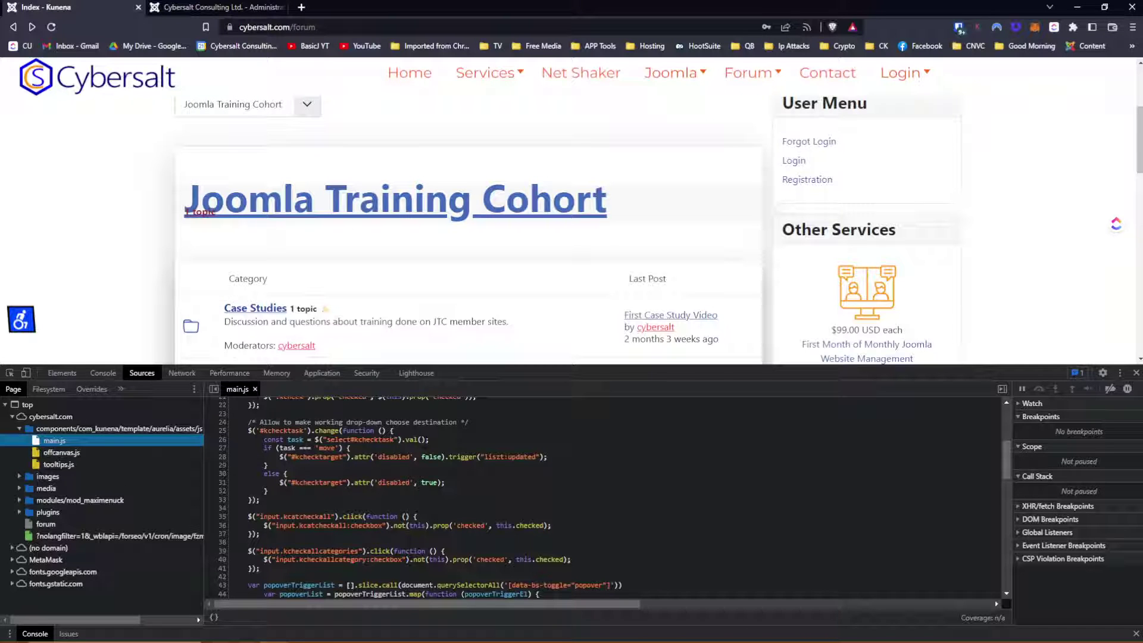
pyautogui.scroll(-2, 613, 497)
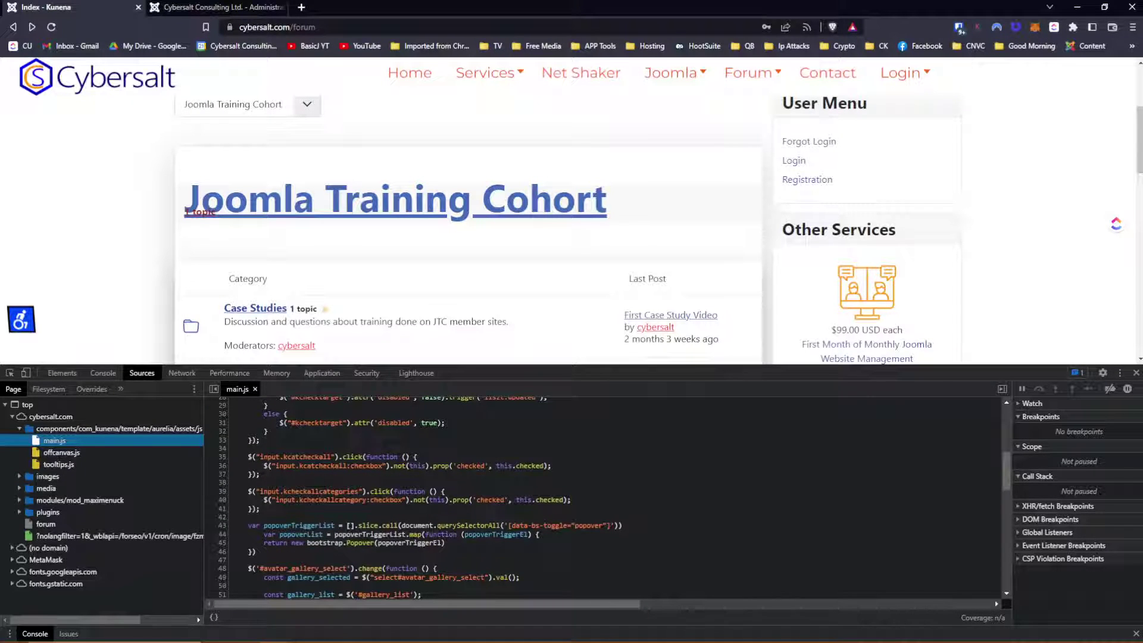
pyautogui.moveTo(1009, 498); pyautogui.dragTo(762, 494)
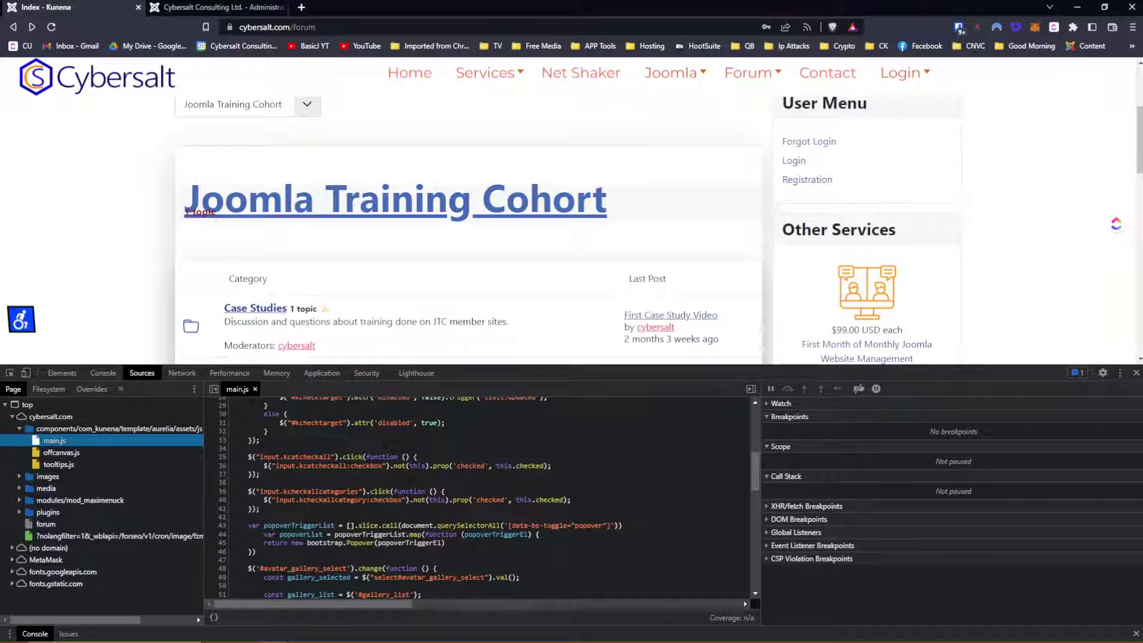
pyautogui.scroll(-5, 476, 497)
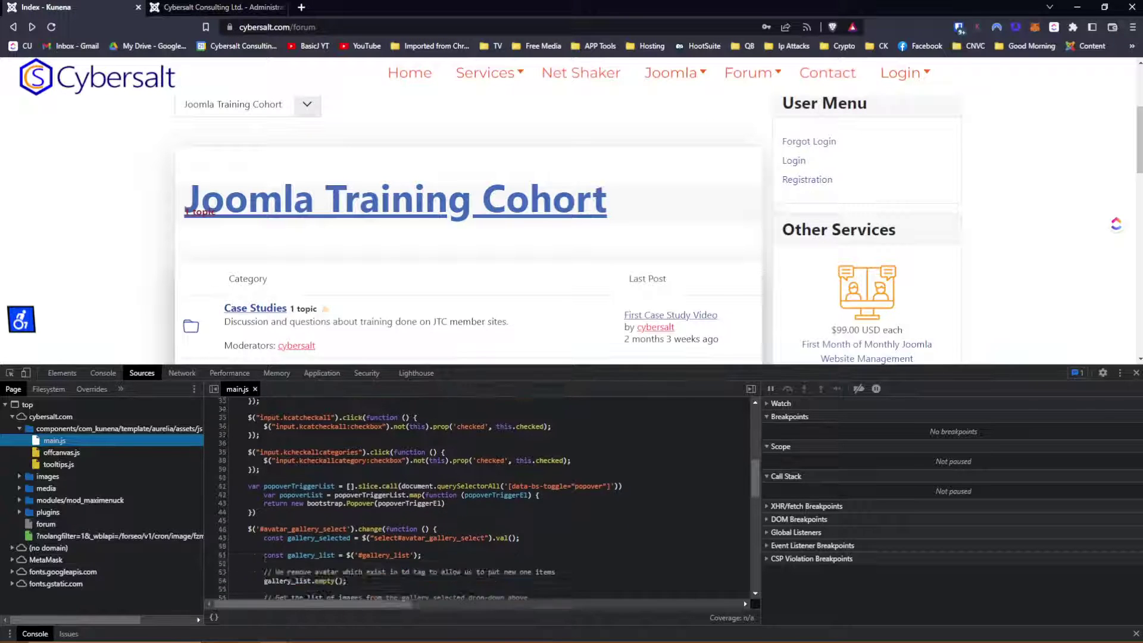
pyautogui.scroll(-3, 476, 497)
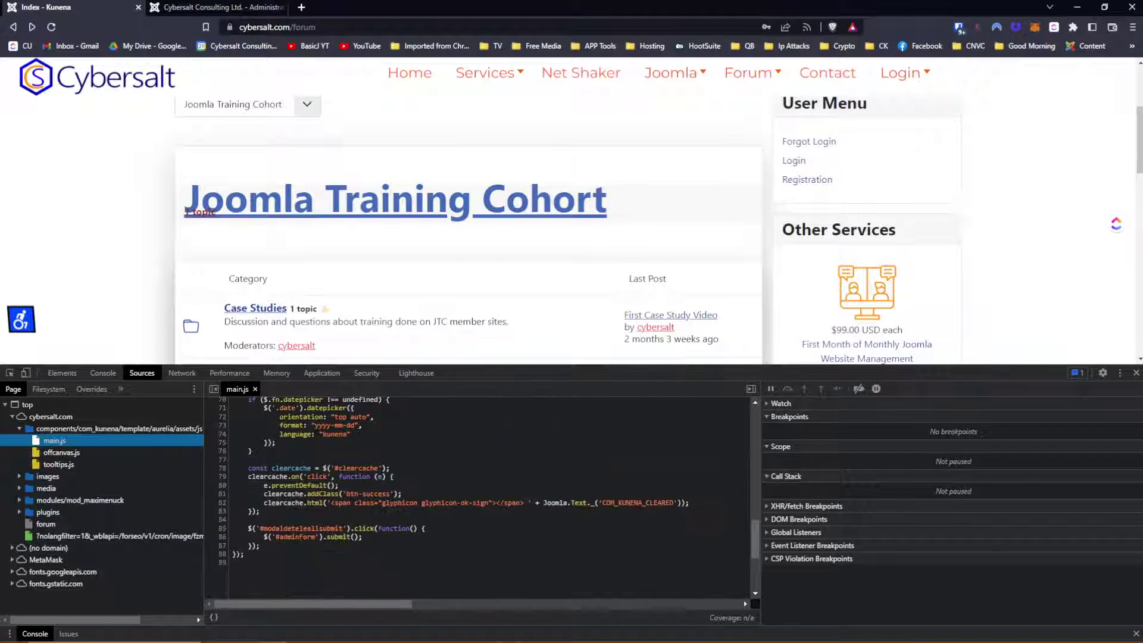
# Step: Open tooltips.js from the same Kunena template folder and read through its code
pyautogui.click(66, 466)
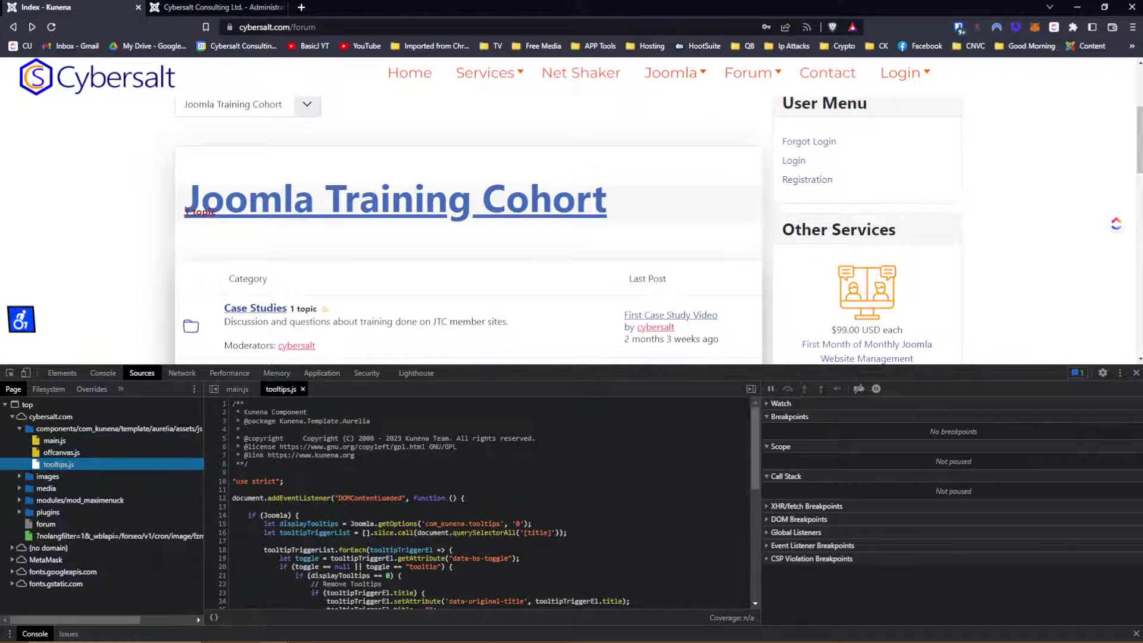
pyautogui.scroll(-2, 470, 476)
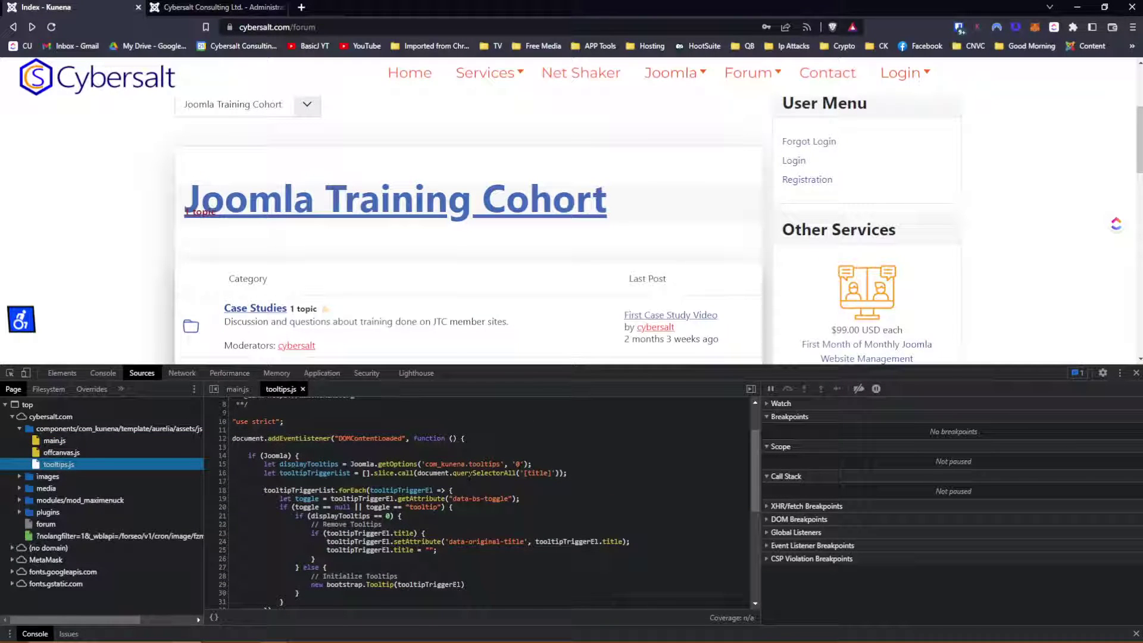
pyautogui.scroll(-4, 469, 476)
pyautogui.scroll(6, 469, 476)
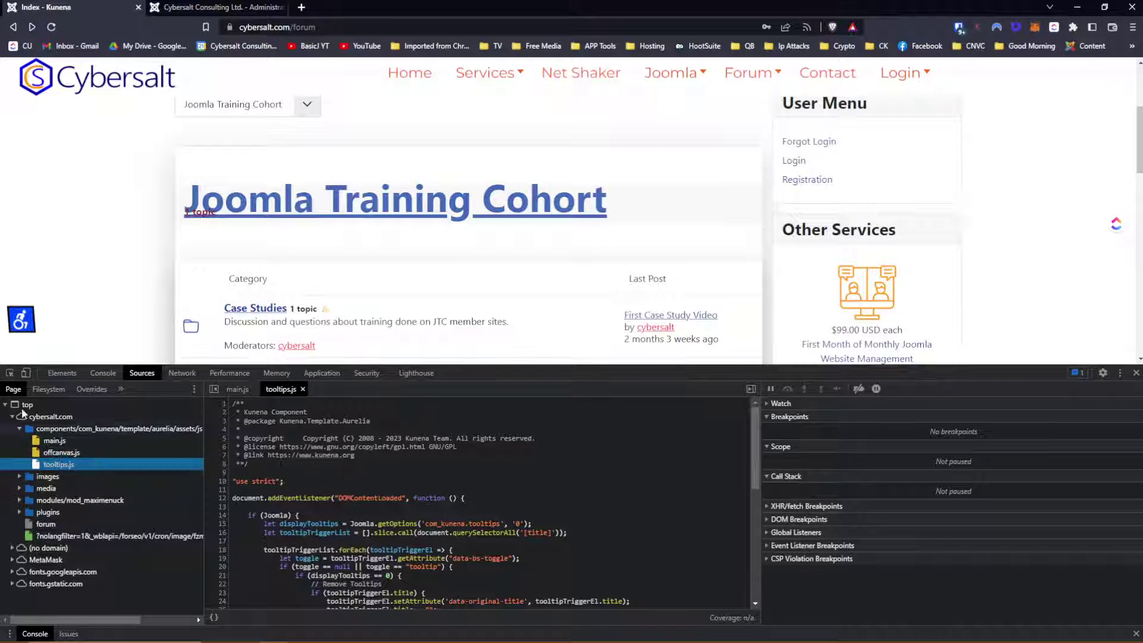
# Step: Inspect the Joomla Training Cohort heading link on the page again and check its own and inherited h1.card-header style rules
pyautogui.click(9, 375)
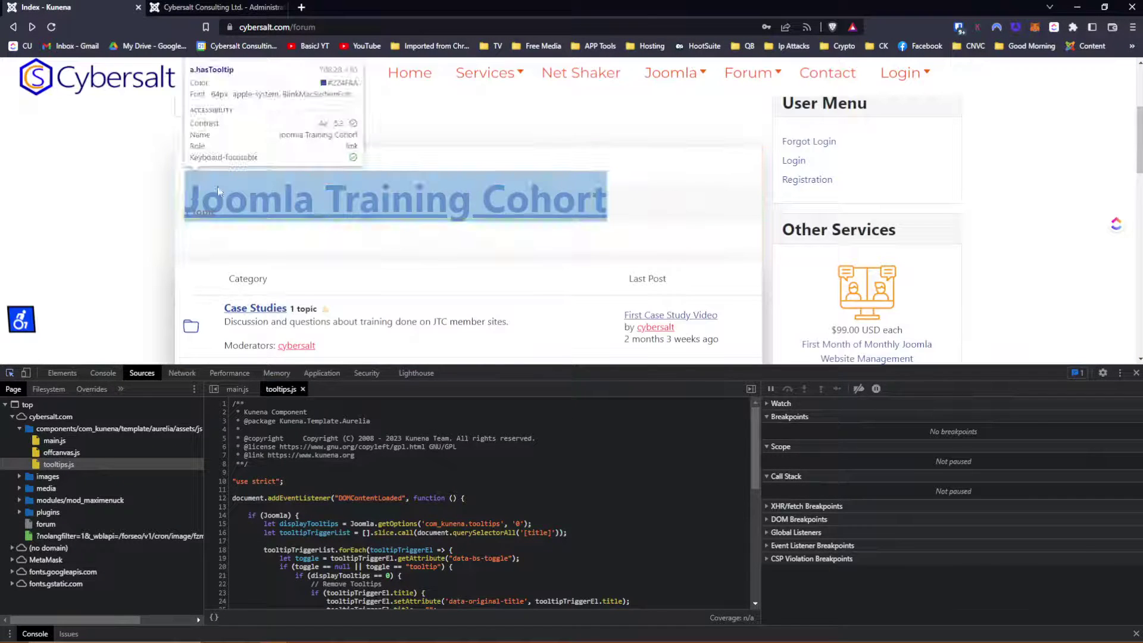
pyautogui.click(196, 192)
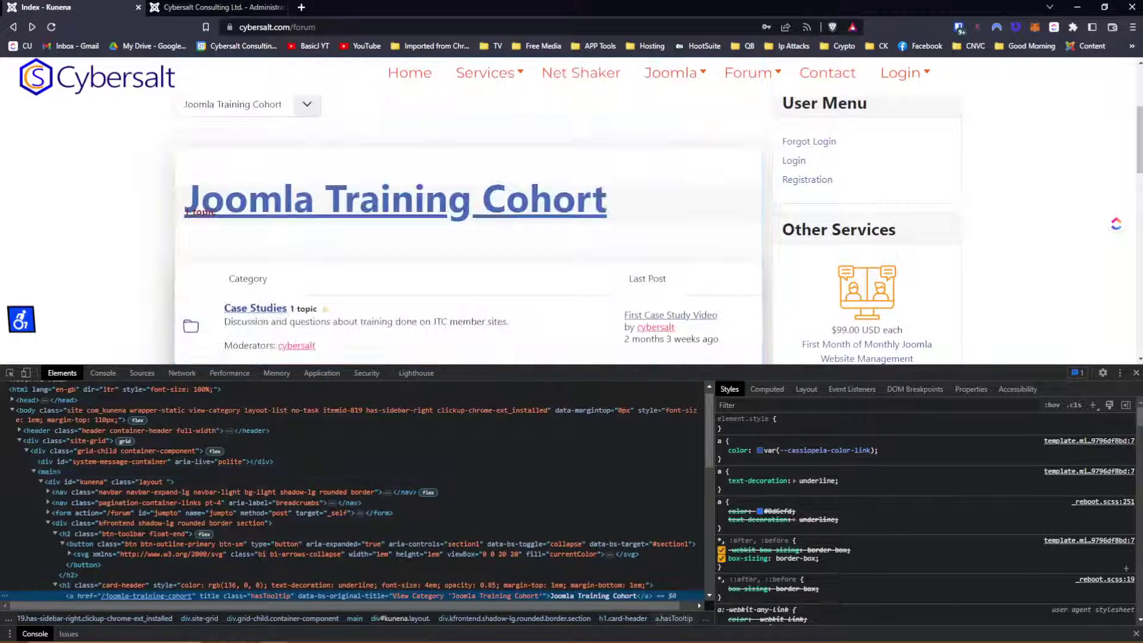
pyautogui.scroll(-2, 792, 537)
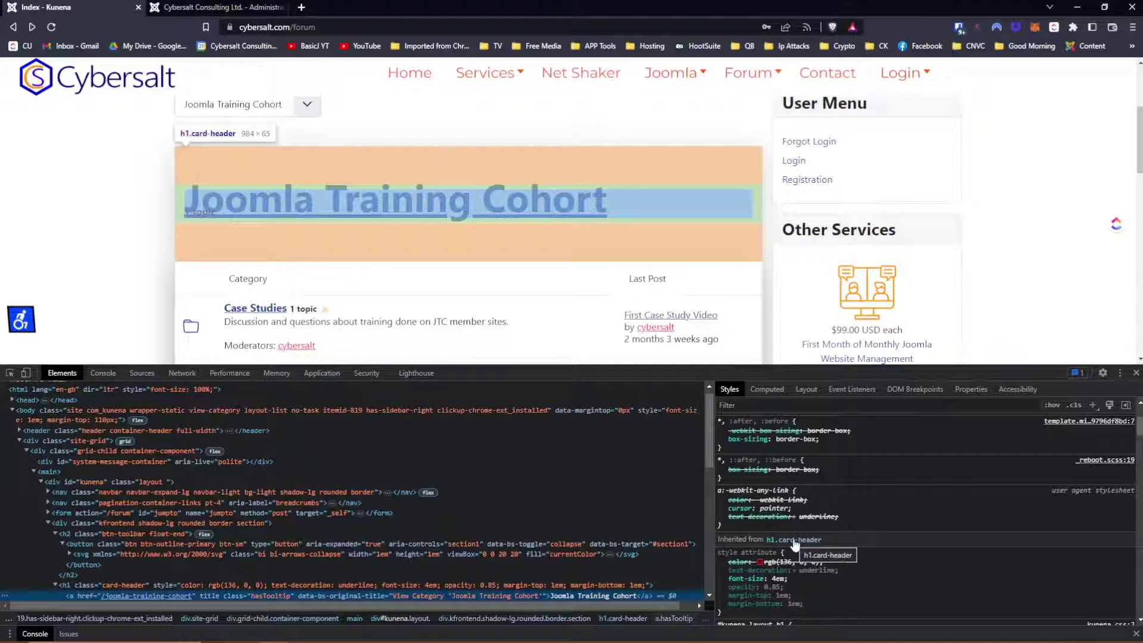
pyautogui.scroll(2, 794, 543)
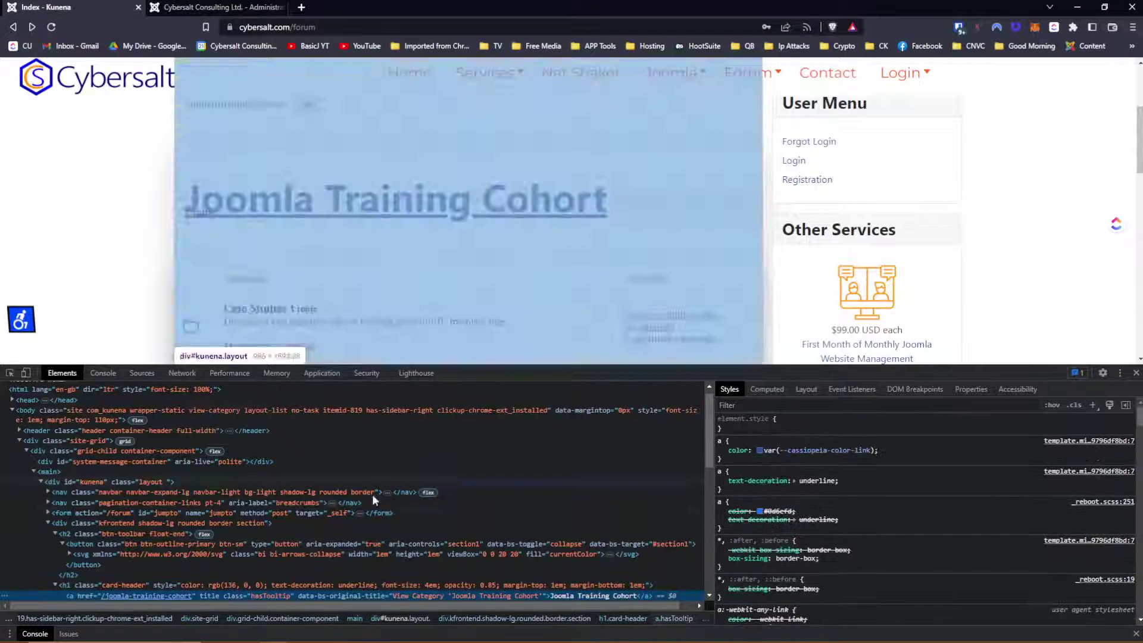
pyautogui.click(103, 373)
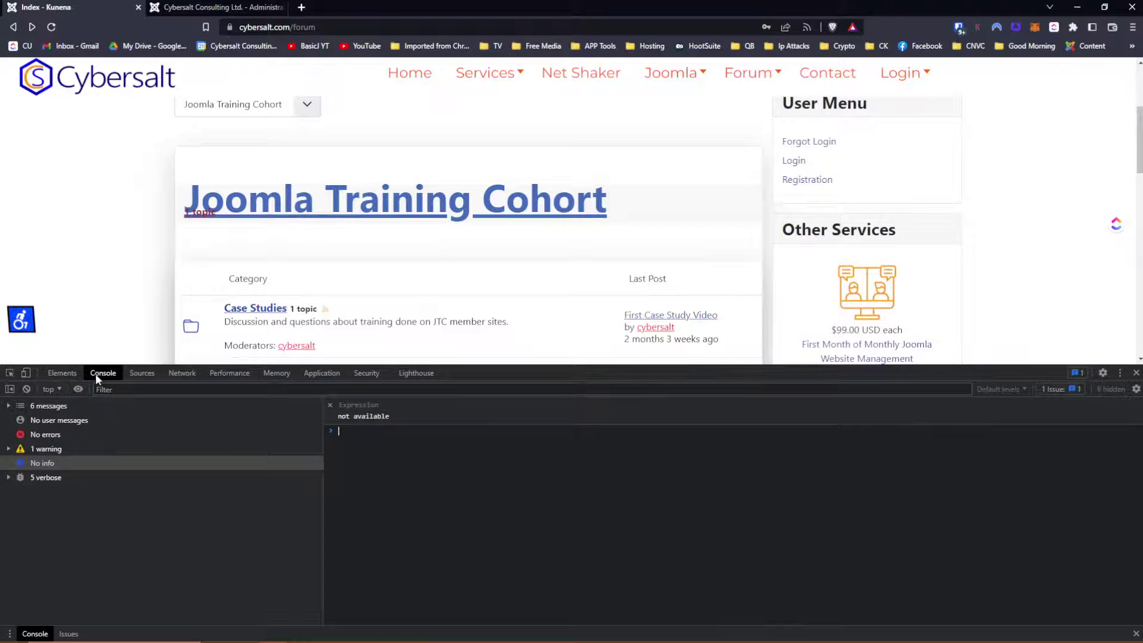
pyautogui.click(142, 373)
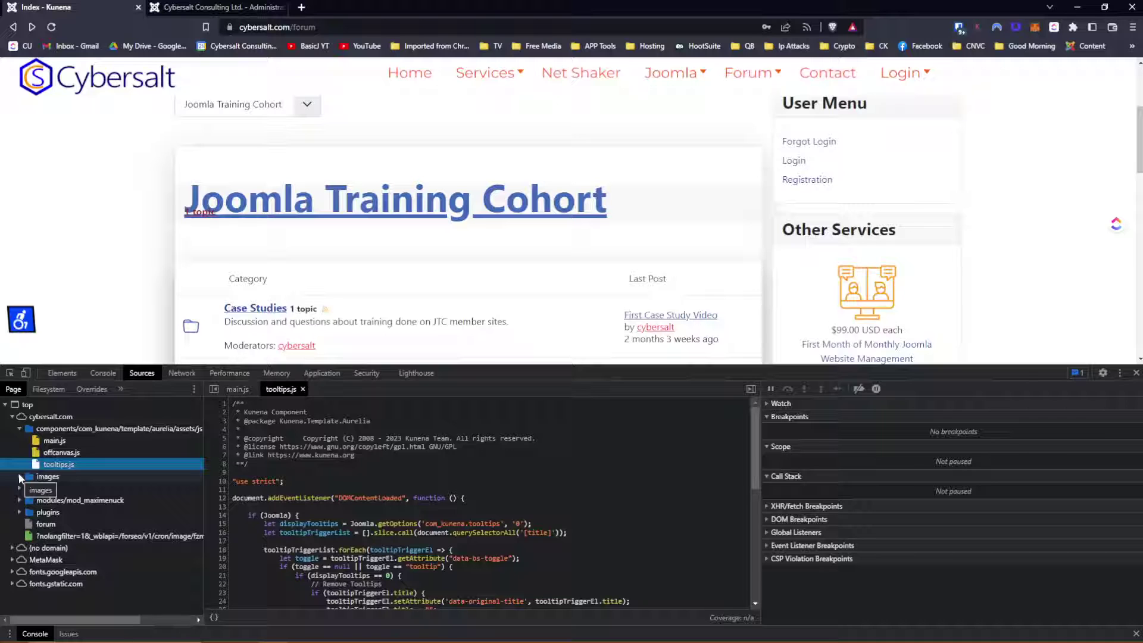
# Step: Log in to the site's Joomla administrator with the saved username and password
pyautogui.click(196, 9)
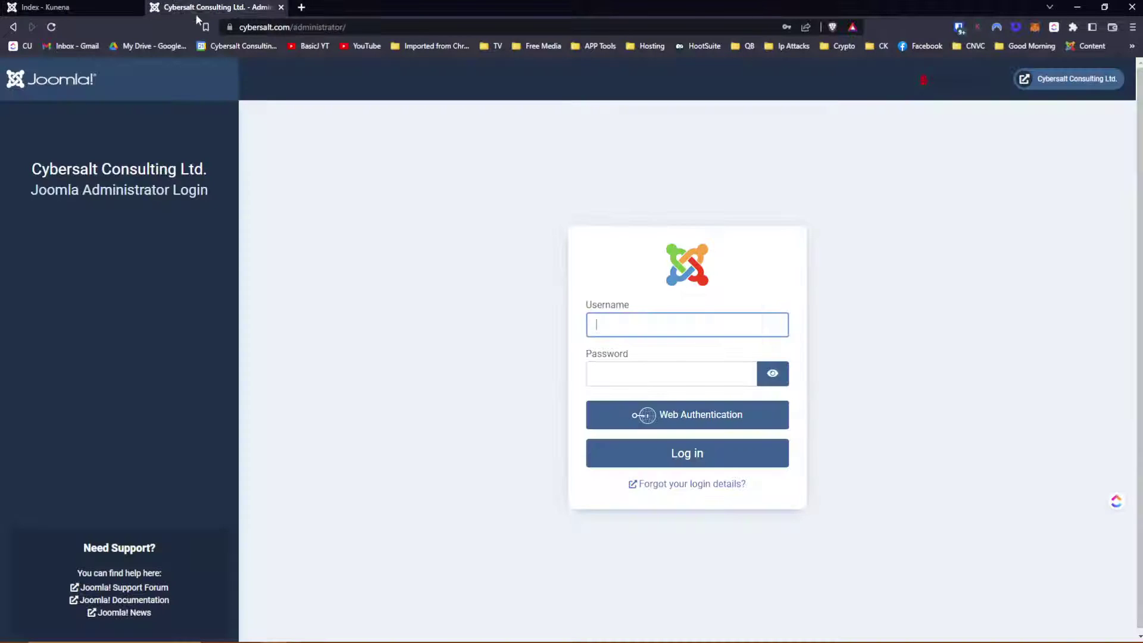
pyautogui.click(653, 327)
pyautogui.click(687, 360)
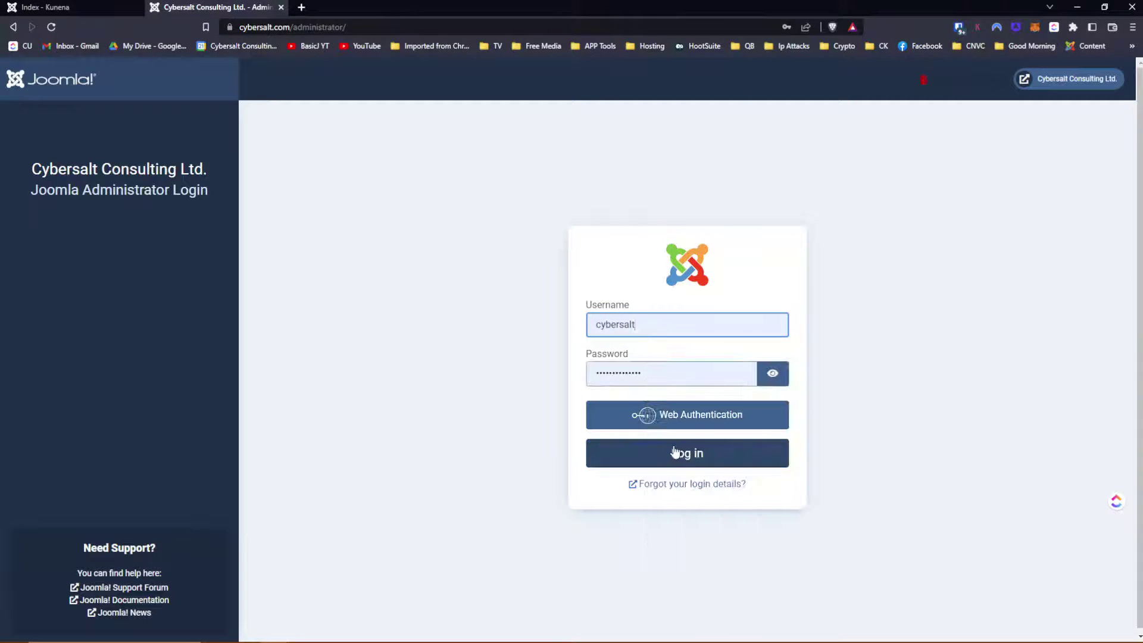
pyautogui.click(675, 452)
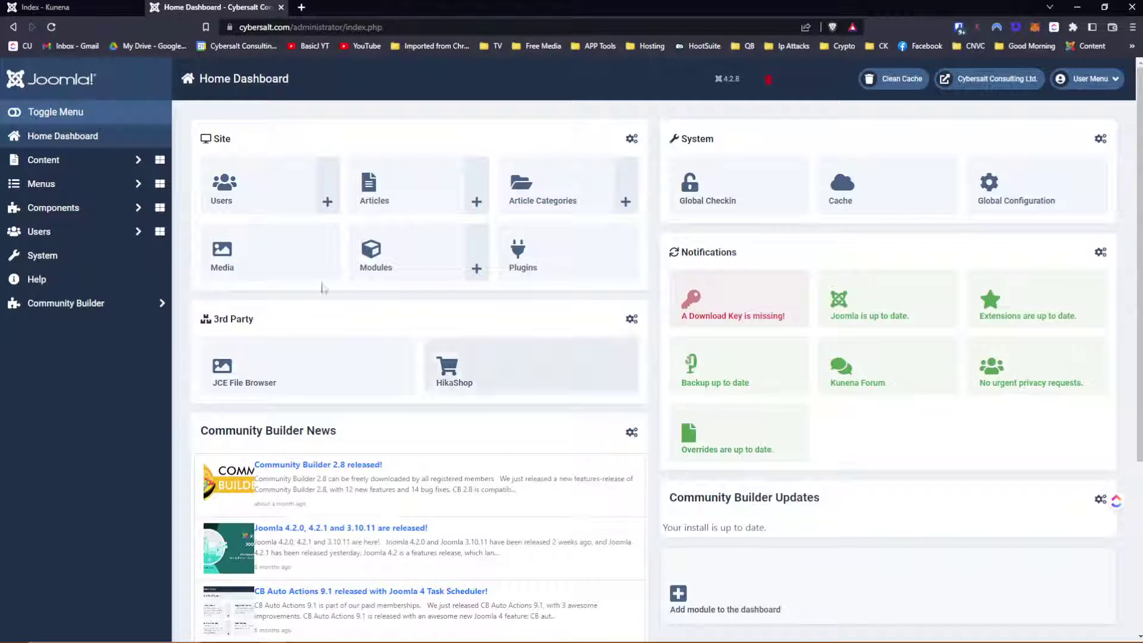
# Step: Search the system's plugins for "aim" and open the System - Aimy H1 Heading plugin
pyautogui.click(67, 258)
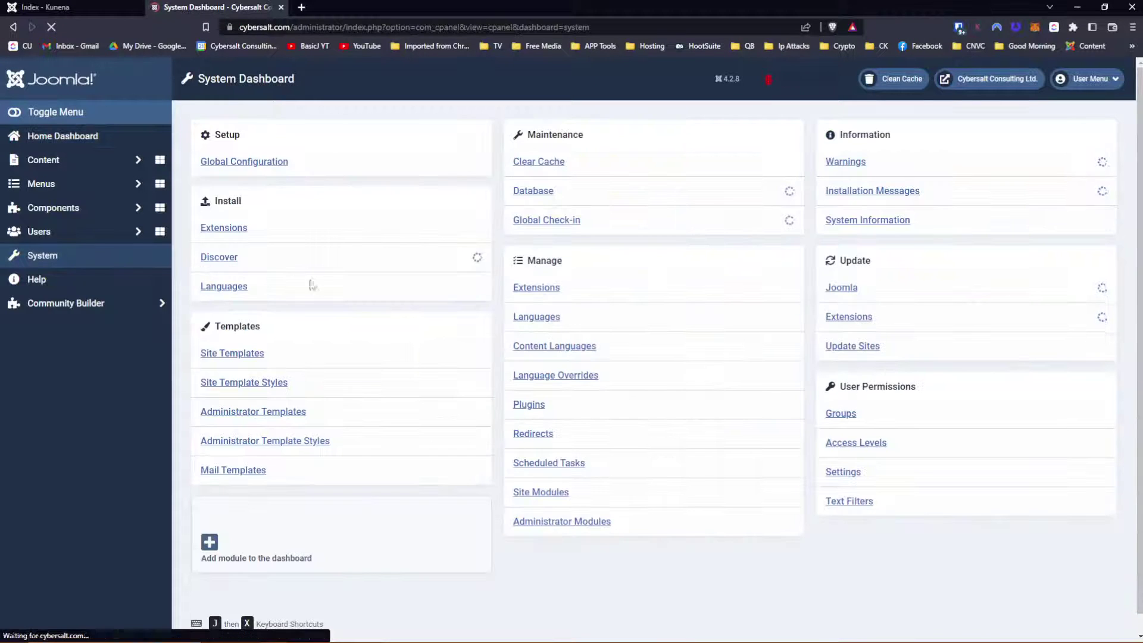
pyautogui.click(535, 409)
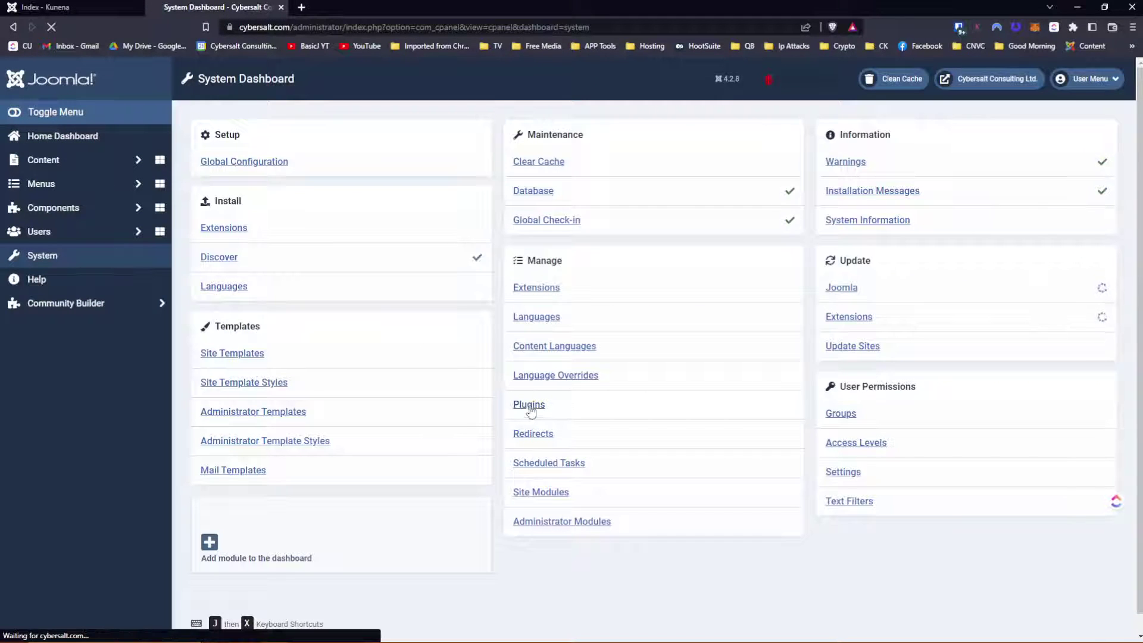
pyautogui.click(680, 166)
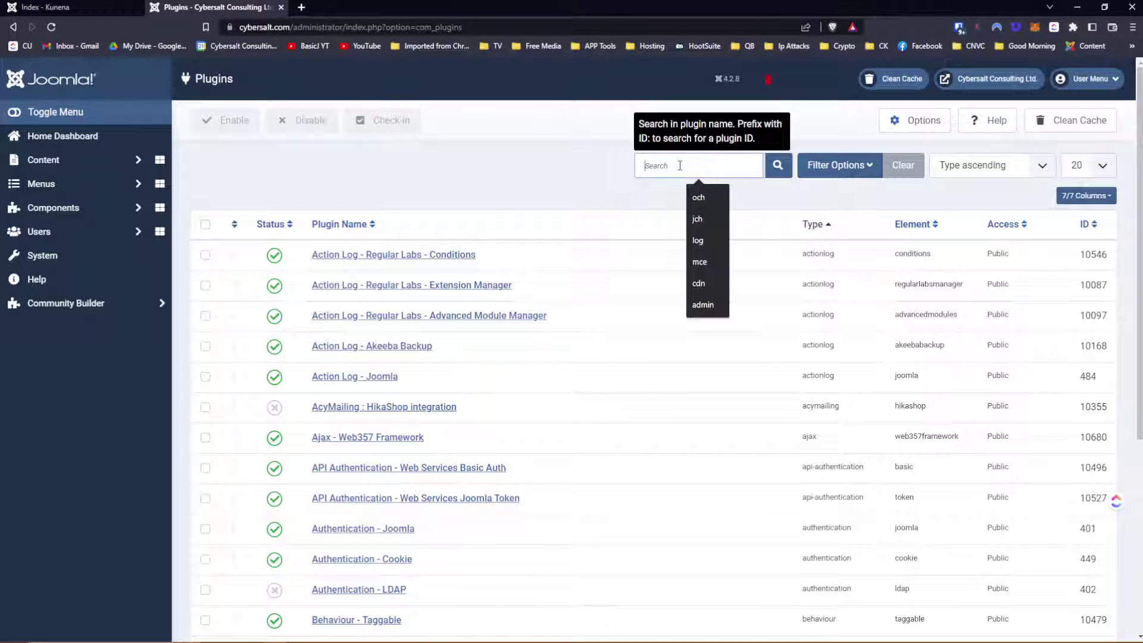
pyautogui.write('aim')
pyautogui.press('Return')
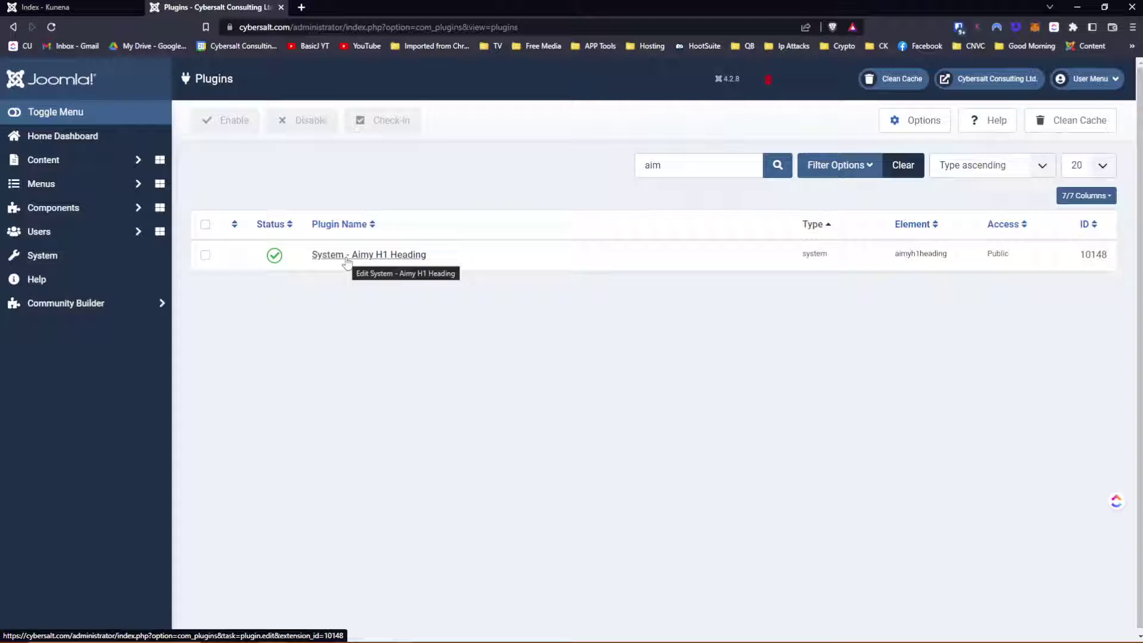
pyautogui.click(347, 255)
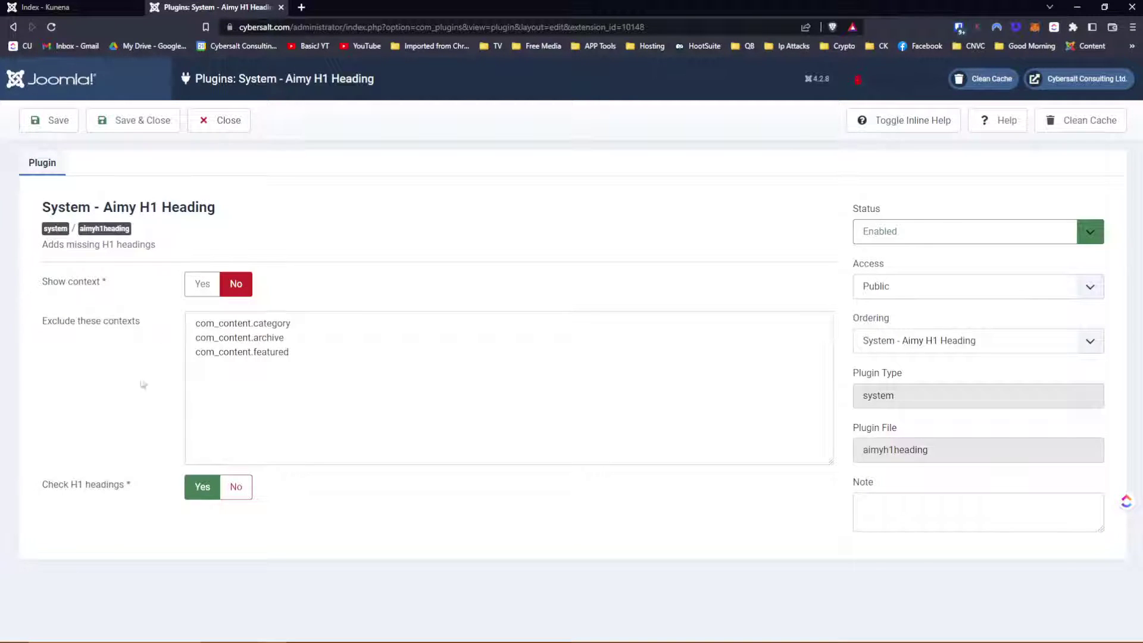
# Step: Save the Aimy H1 Heading plugin as it is and look at its position in the plugin ordering
pyautogui.click(70, 128)
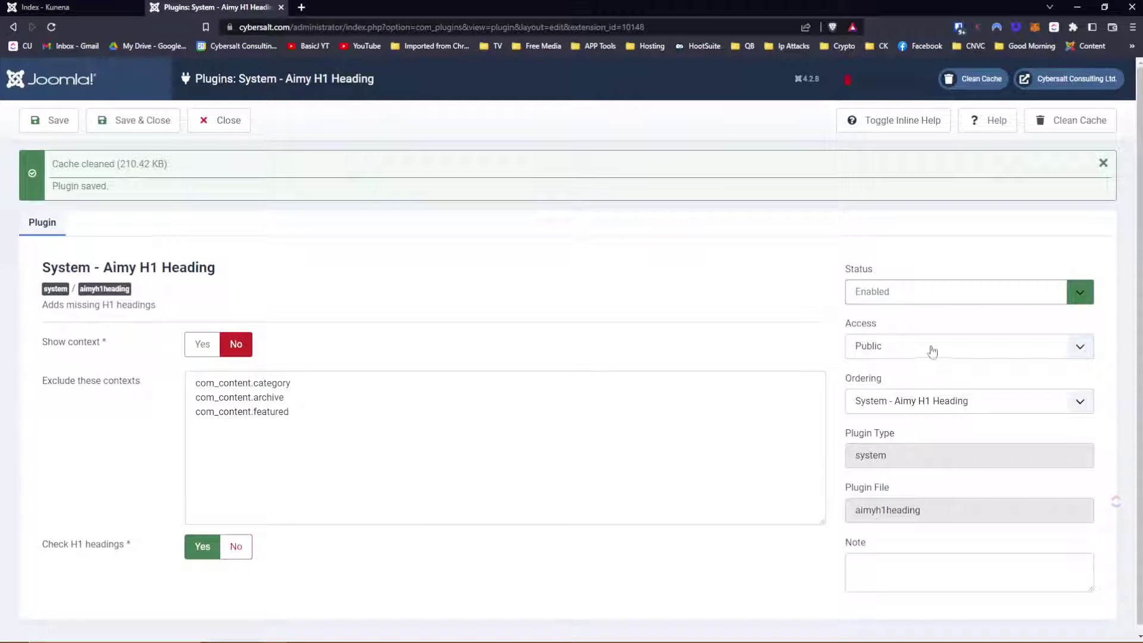
pyautogui.click(1086, 405)
pyautogui.click(1087, 406)
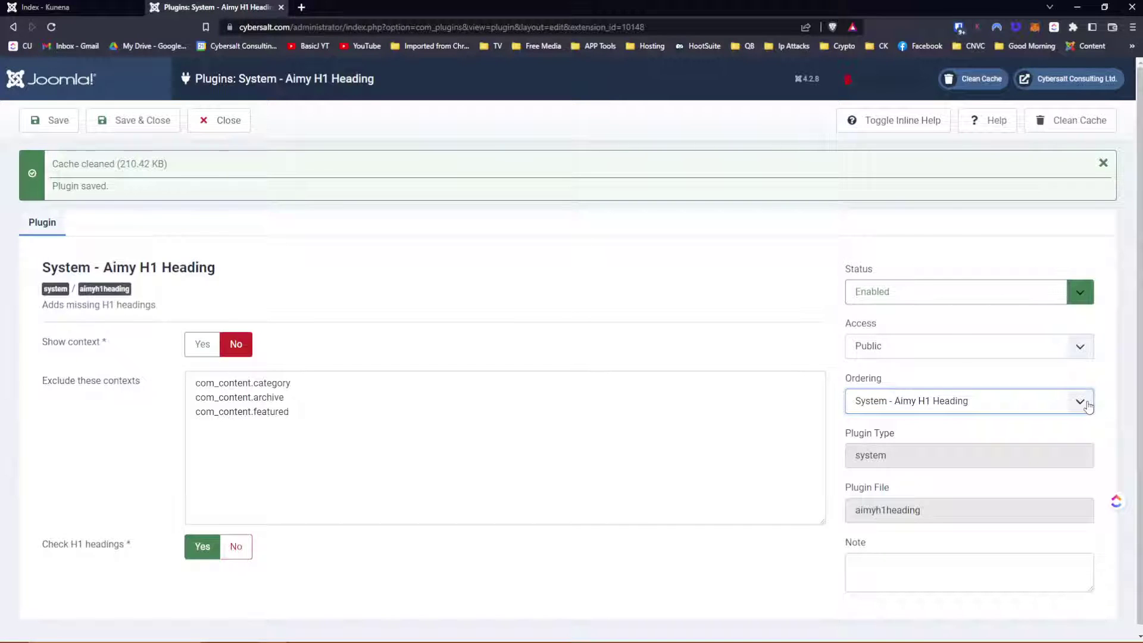
pyautogui.click(1086, 405)
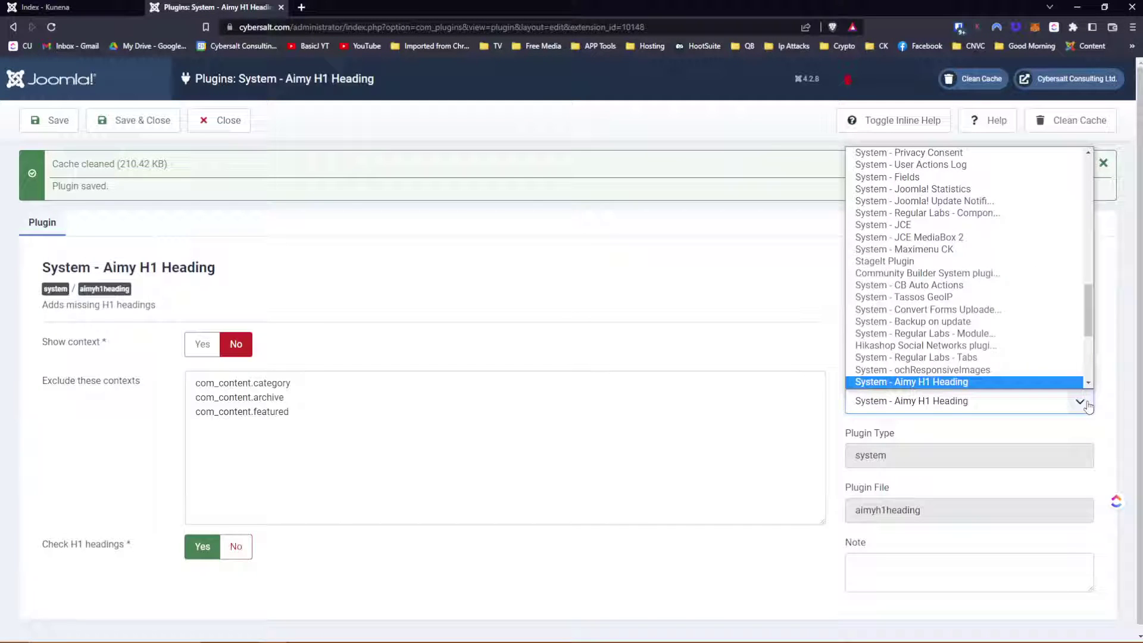
pyautogui.click(1086, 406)
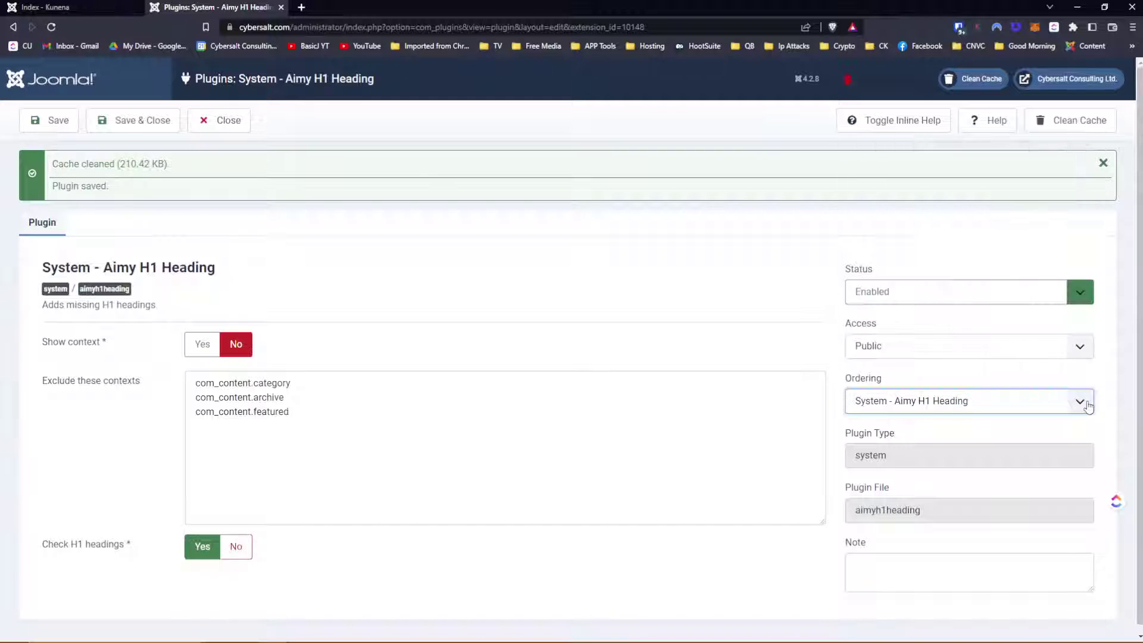
# Step: Set the Aimy H1 Heading plugin's status to Disabled and save it
pyautogui.click(913, 298)
pyautogui.click(916, 322)
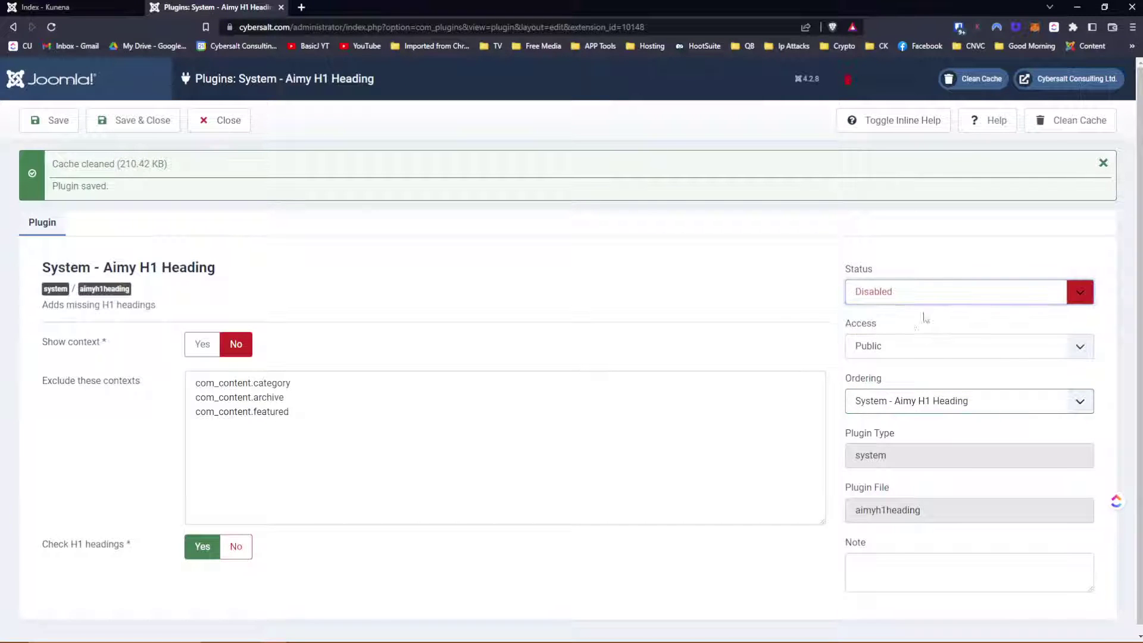
pyautogui.click(49, 119)
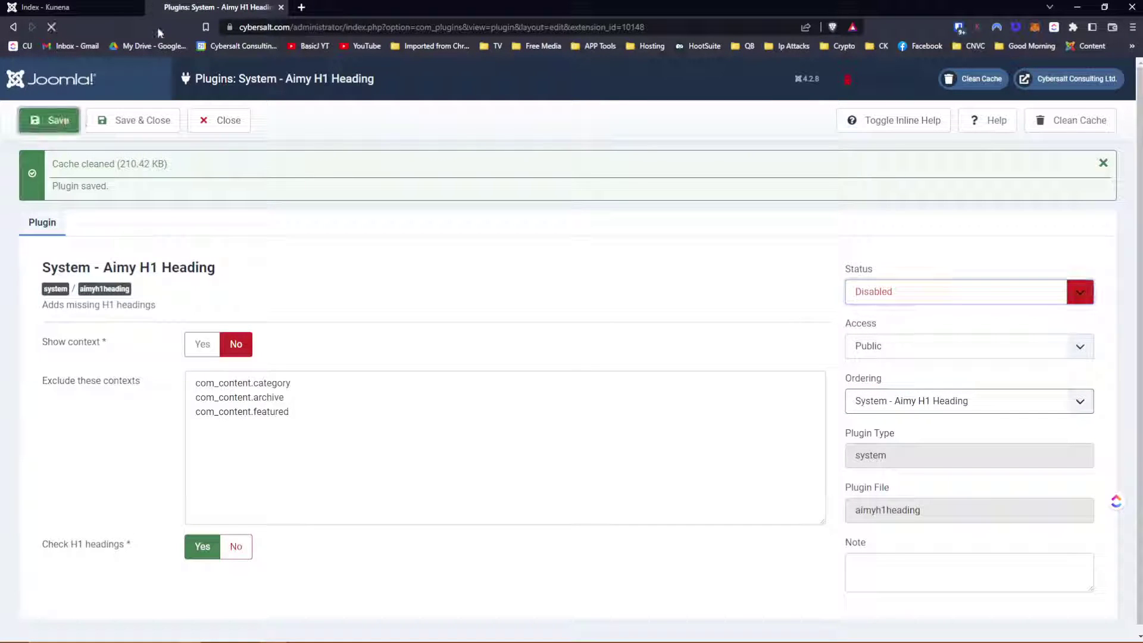
# Step: Reload the forum page and check how the category headings display with the Aimy H1 Heading plugin disabled
pyautogui.click(99, 7)
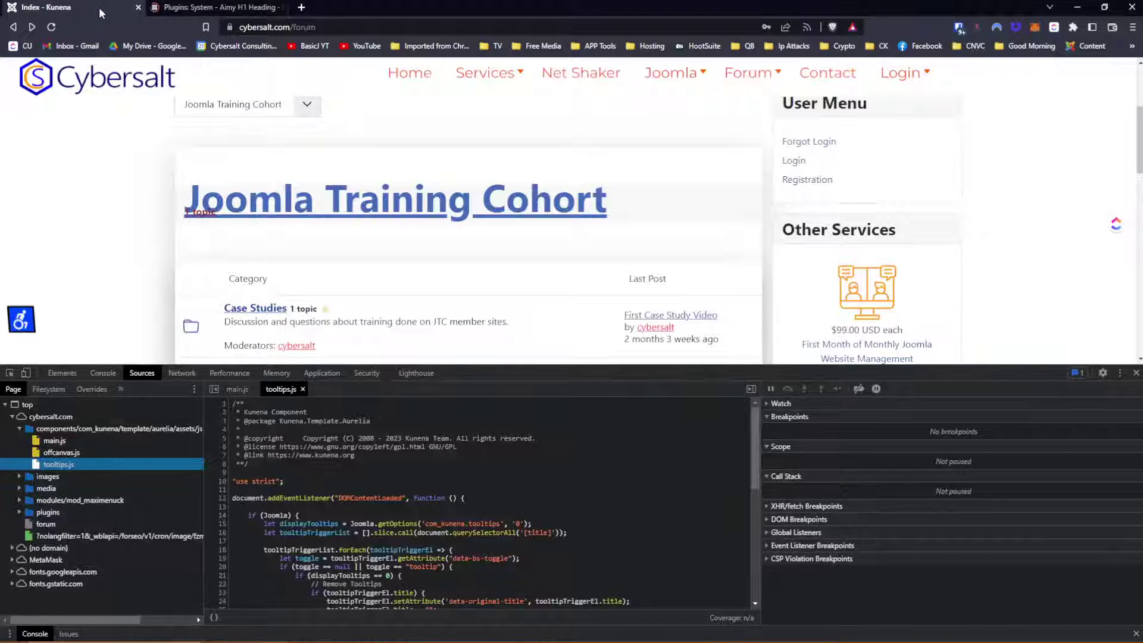
pyautogui.click(51, 26)
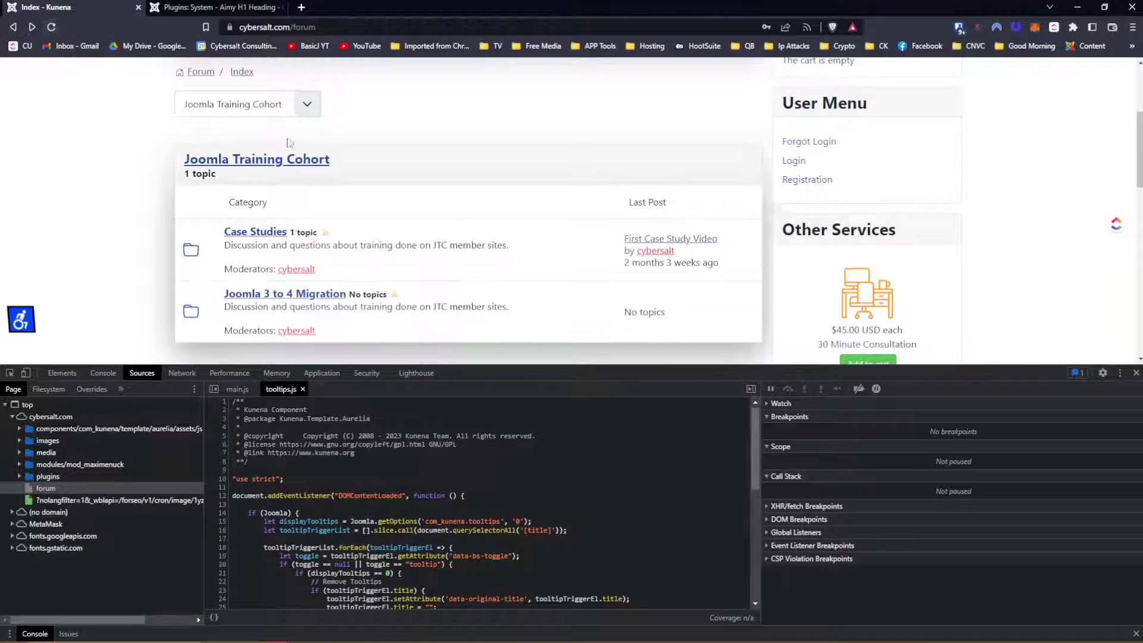
pyautogui.scroll(2, 479, 199)
pyautogui.scroll(3, 481, 200)
# Step: Set the Aimy H1 Heading plugin's status back to Enabled, then save and close it
pyautogui.click(181, 7)
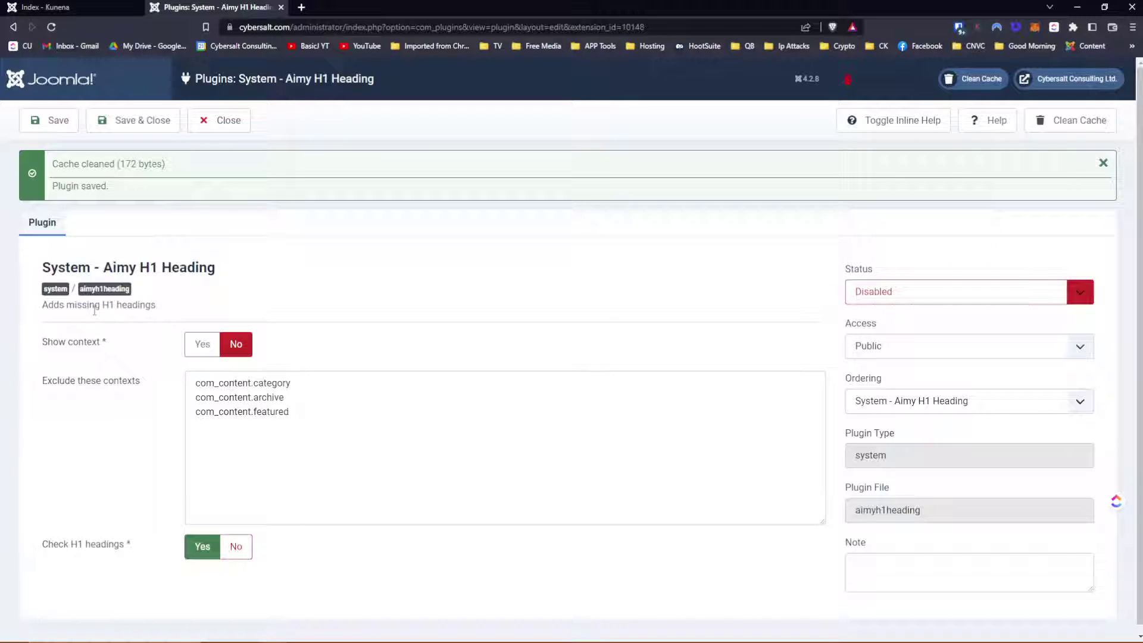
pyautogui.click(910, 297)
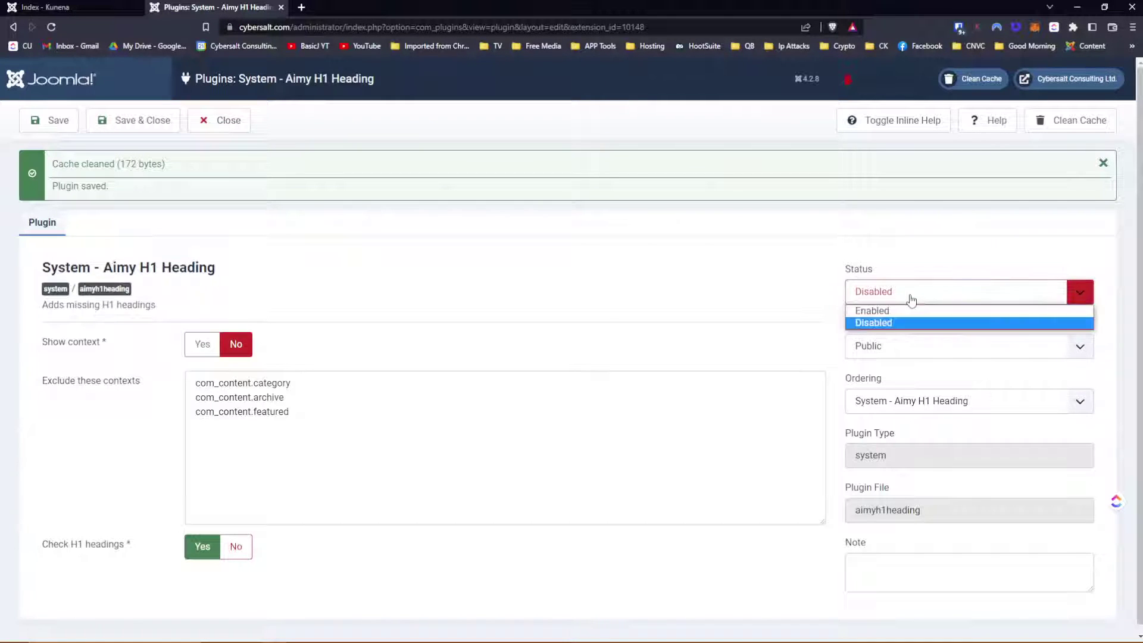
pyautogui.click(910, 310)
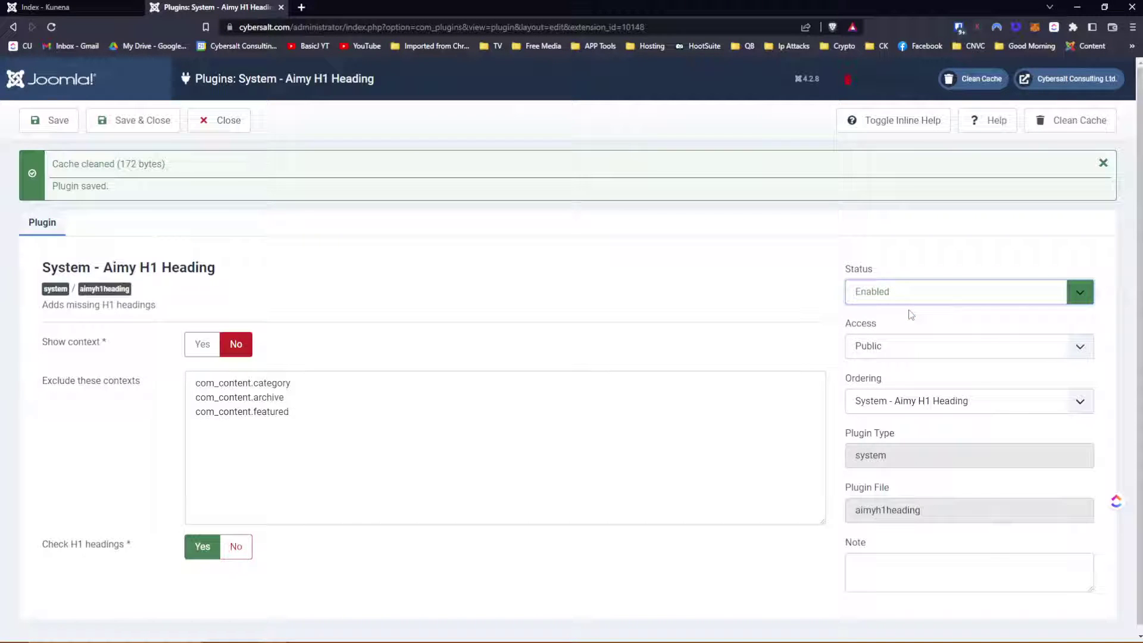
pyautogui.click(125, 119)
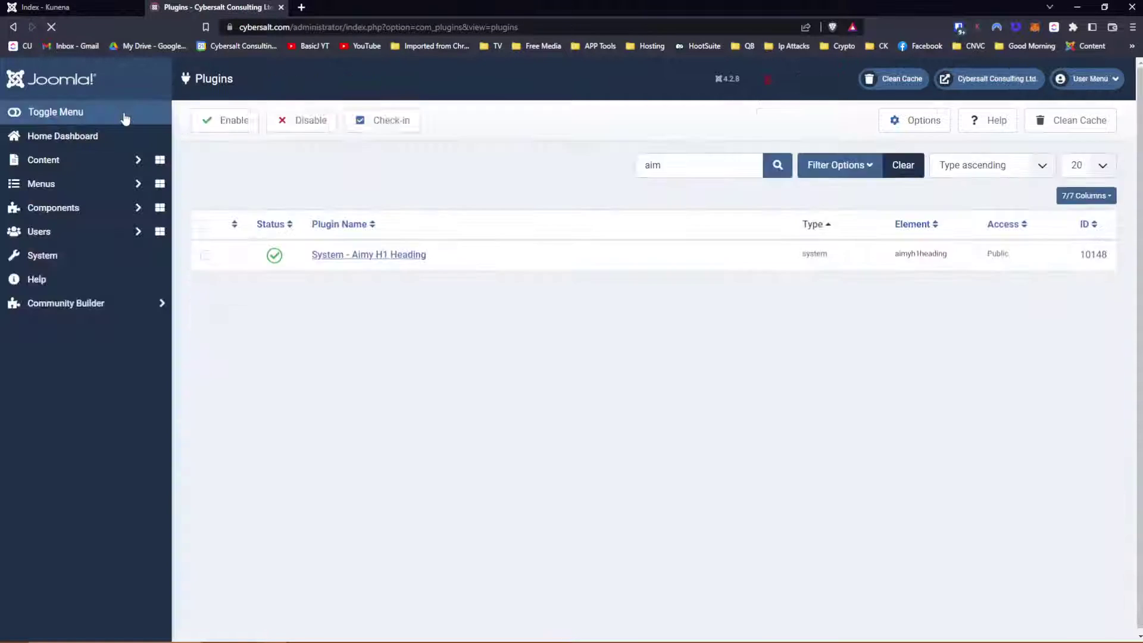
# Step: Reload the forum page, close the developer tools and look through the page's Accessibility Options
pyautogui.click(66, 8)
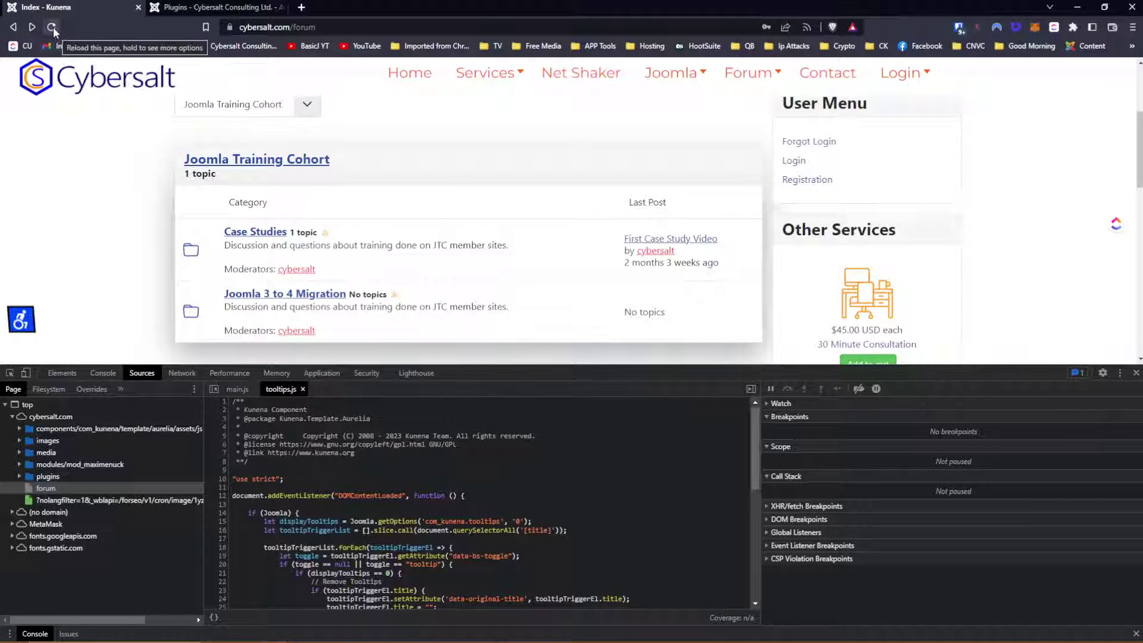
pyautogui.click(52, 26)
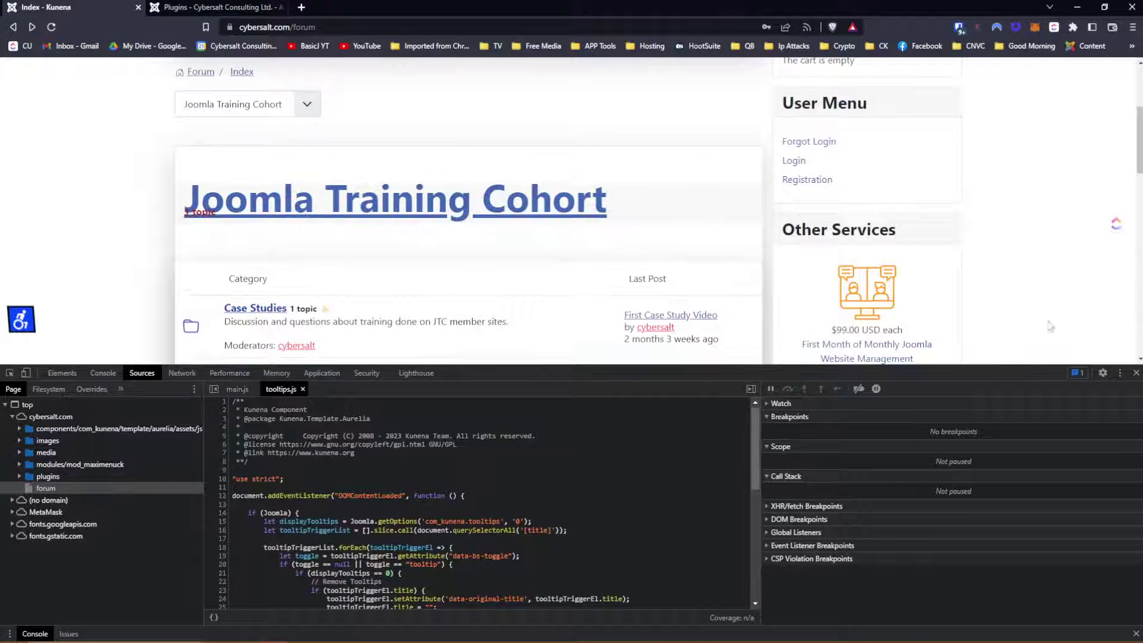
pyautogui.click(1136, 372)
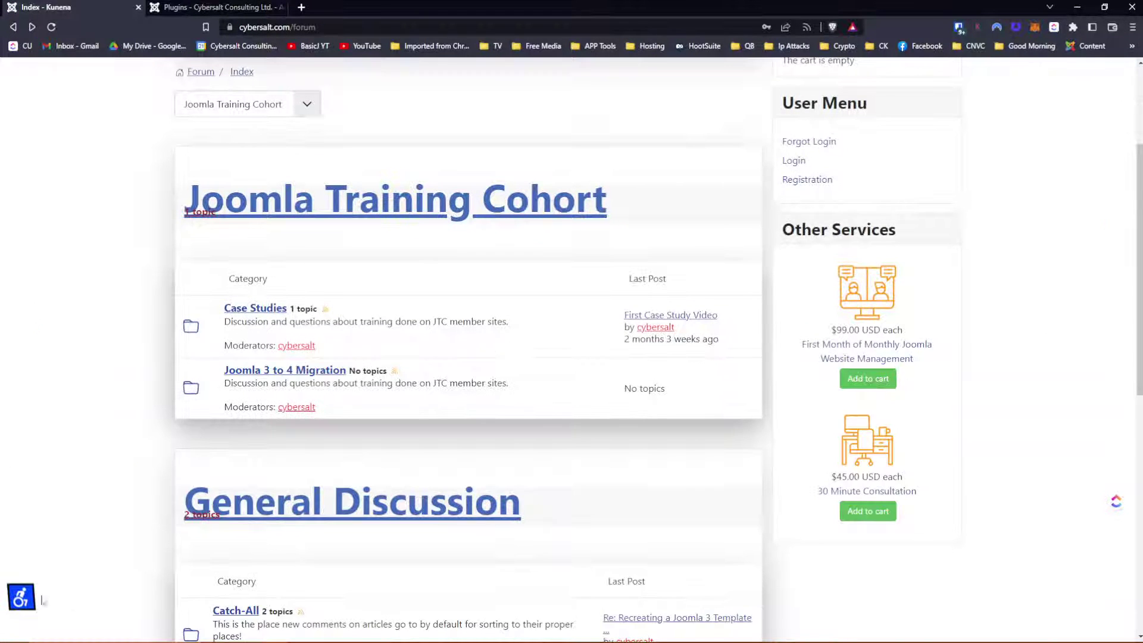
pyautogui.click(21, 597)
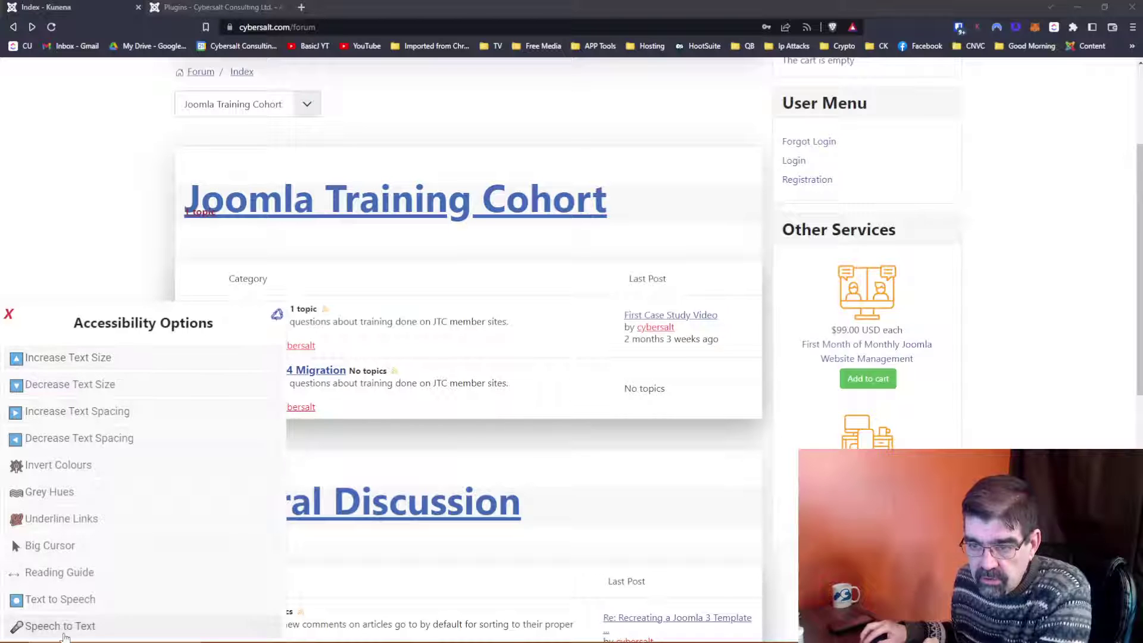
pyautogui.click(9, 315)
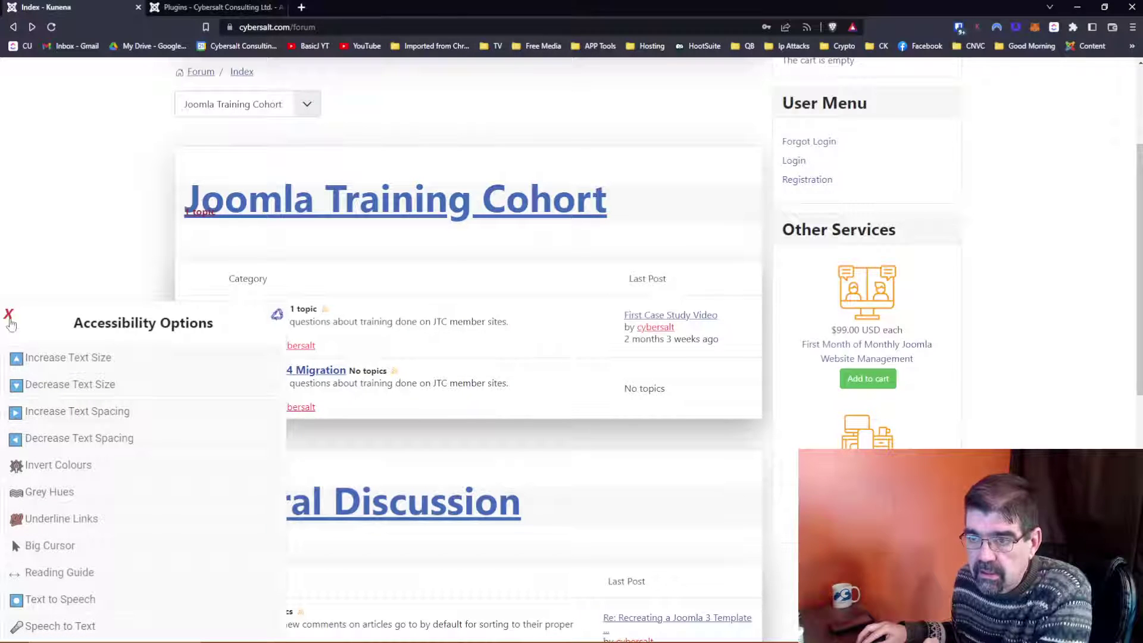
# Step: Search the plugins for "acc" and disable System - Additional Accessibility Features
pyautogui.click(176, 12)
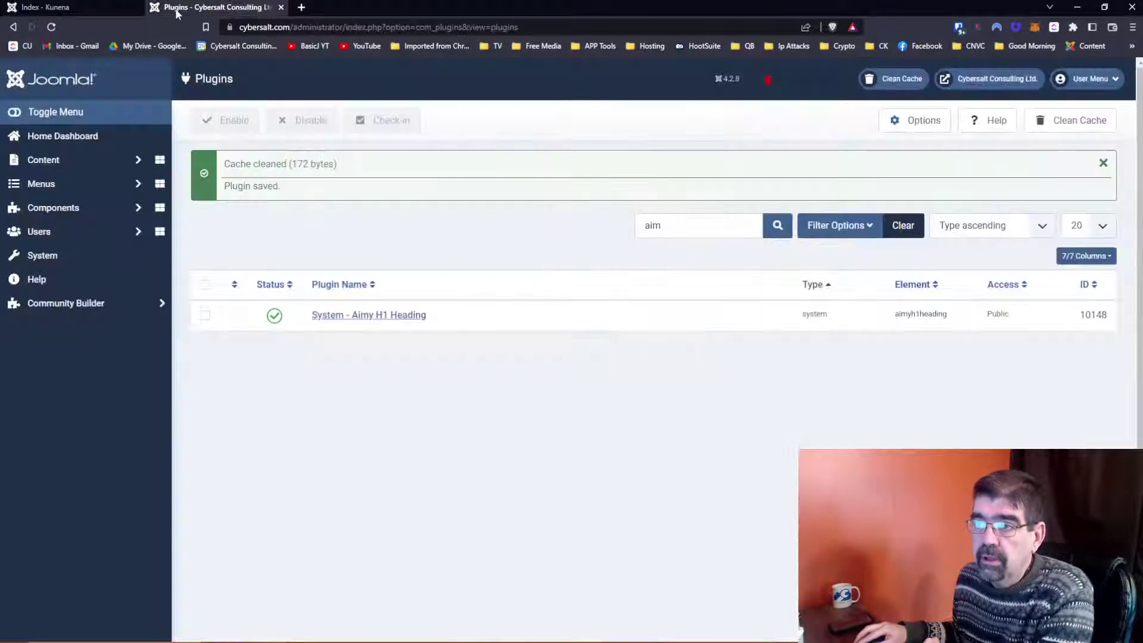
pyautogui.doubleClick(648, 225)
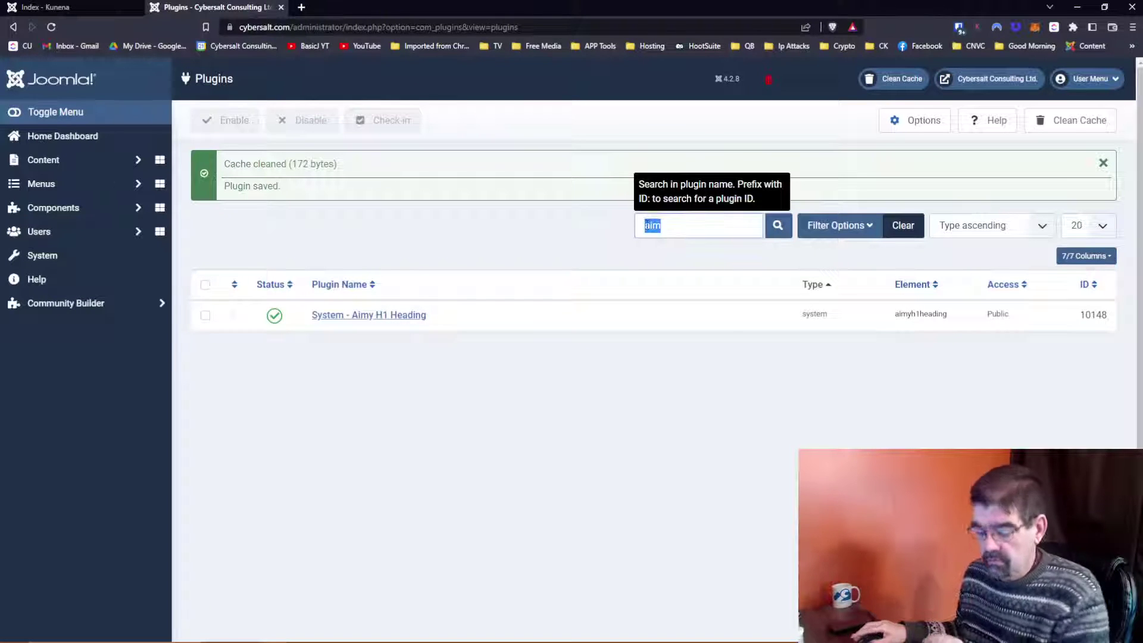
pyautogui.write('acc')
pyautogui.press('Return')
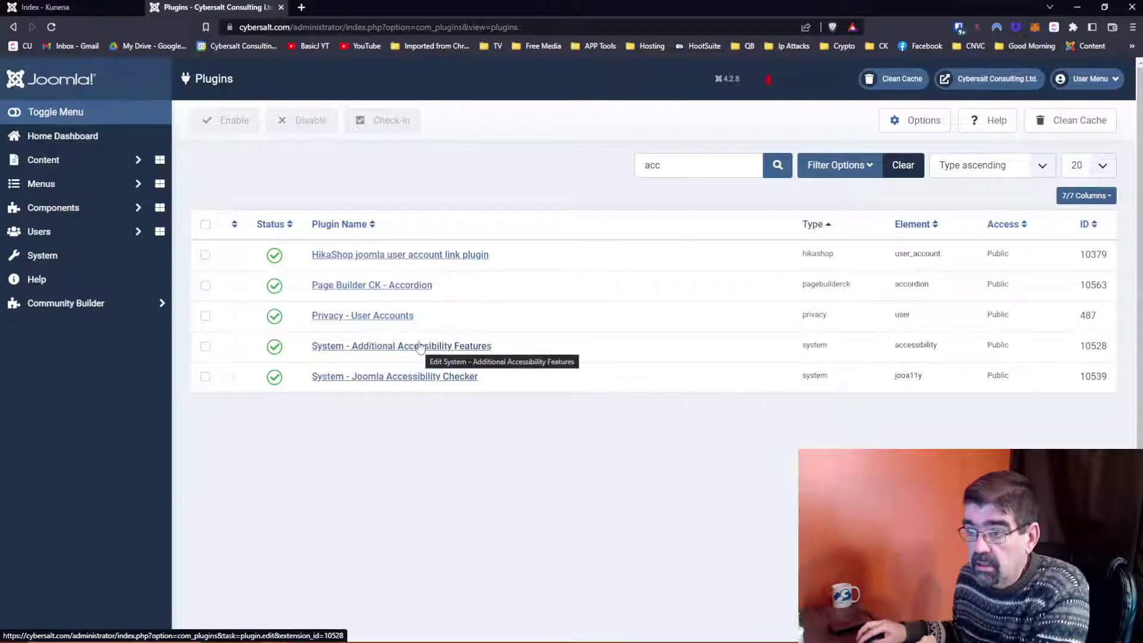
pyautogui.click(275, 348)
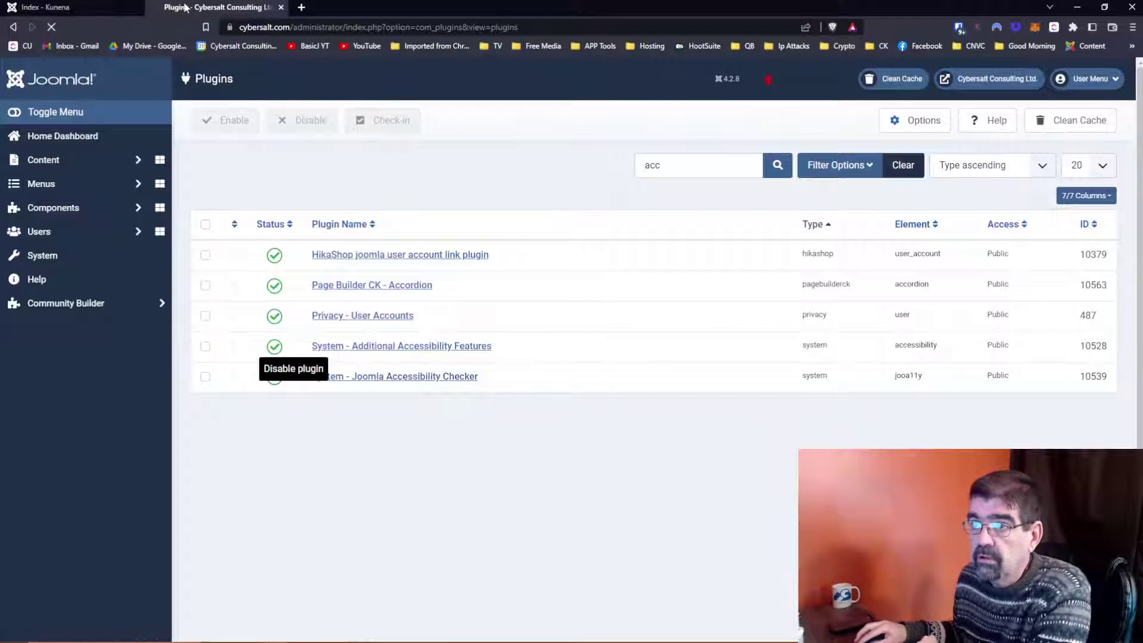
# Step: Reload the forum page, check its headings down to the Statistics section, and return to the plugin list
pyautogui.click(71, 7)
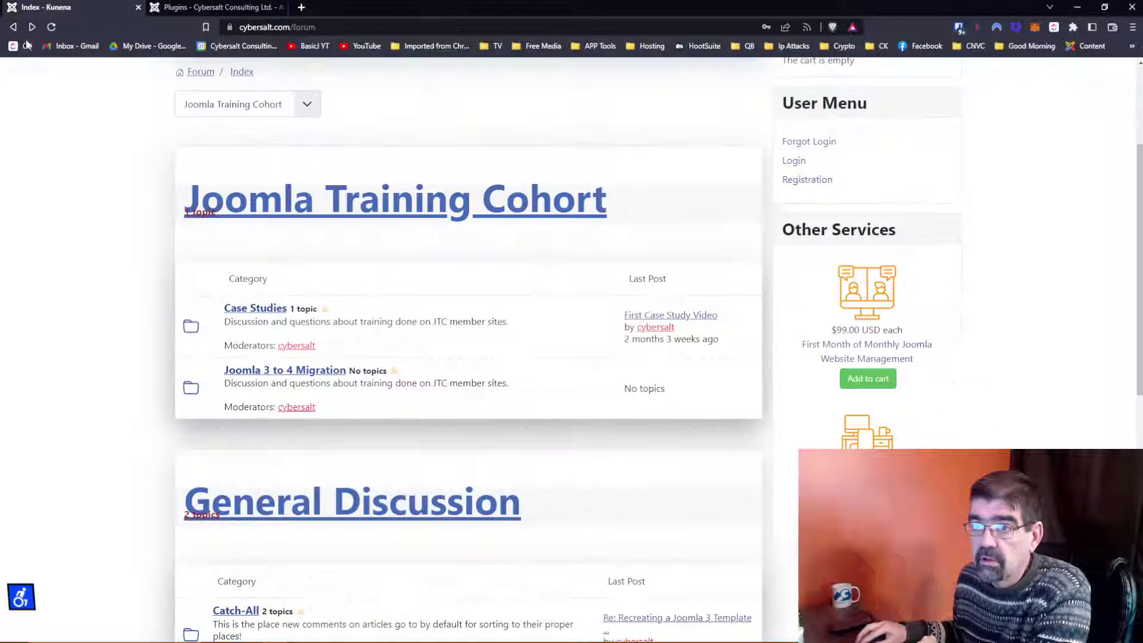
pyautogui.click(51, 28)
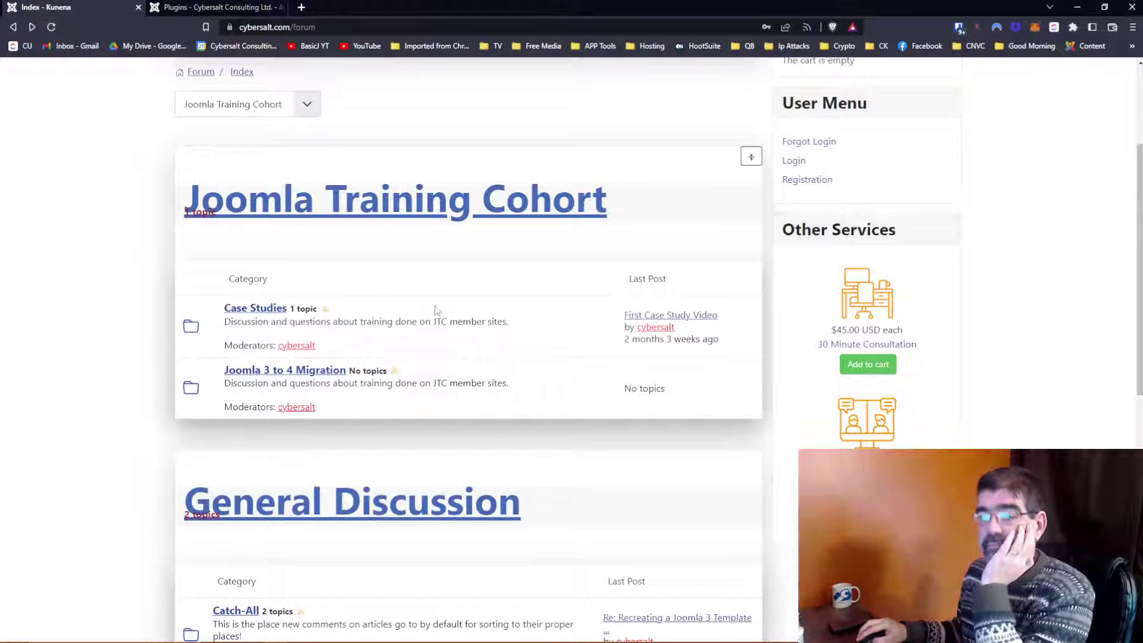
pyautogui.scroll(-5, 435, 310)
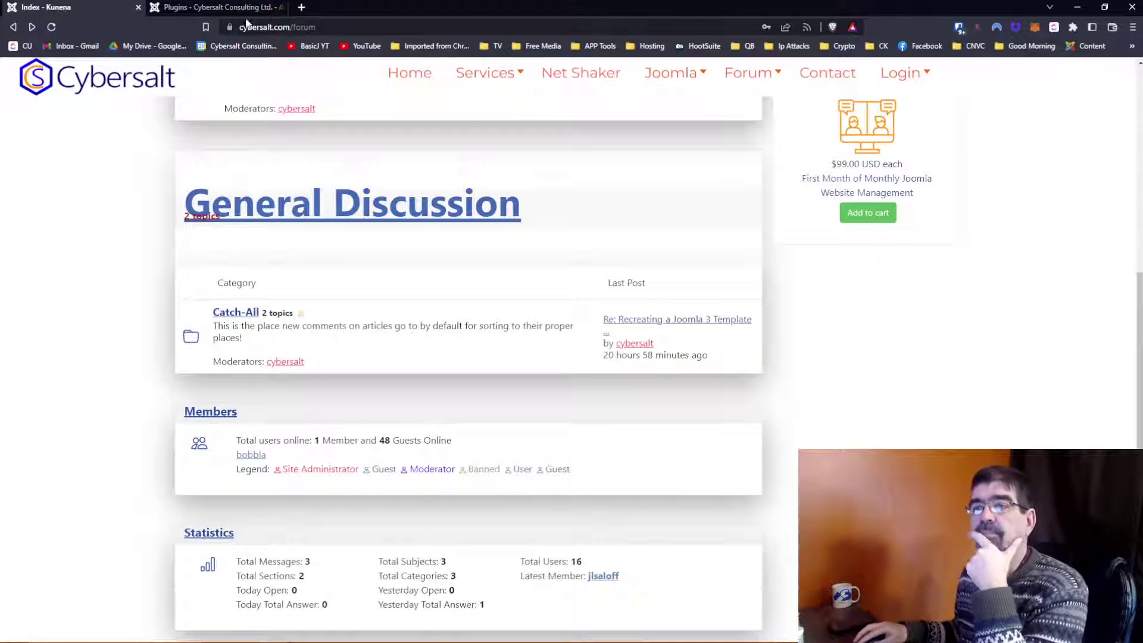
pyautogui.click(219, 7)
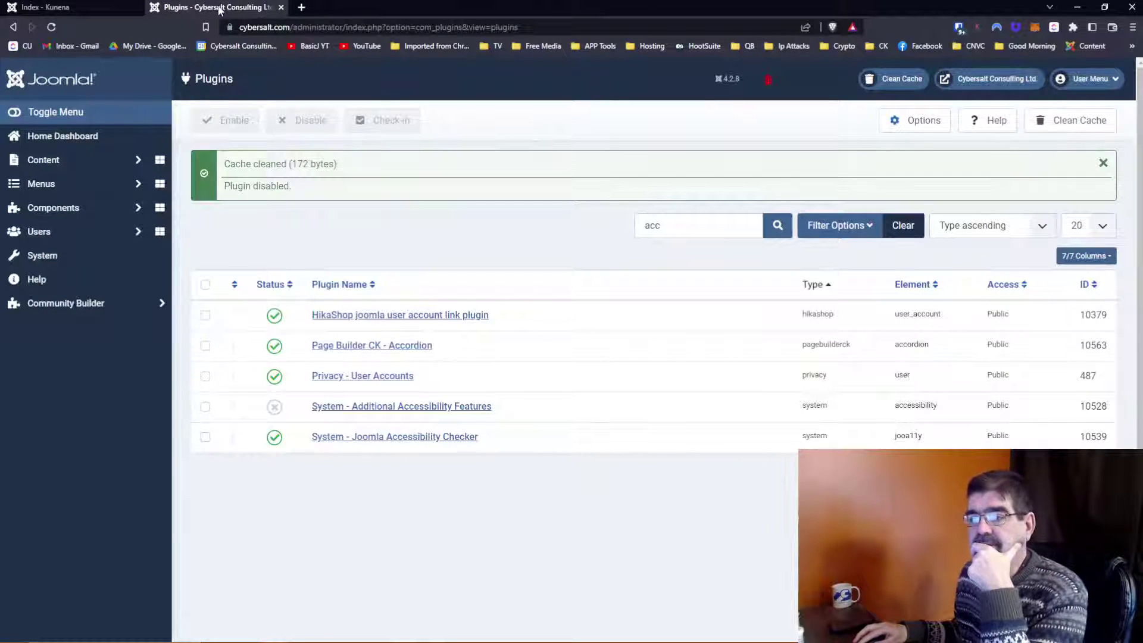
# Step: Re-enable System - Additional Accessibility Features, then reopen the plugin list and search it for "aim"
pyautogui.click(275, 408)
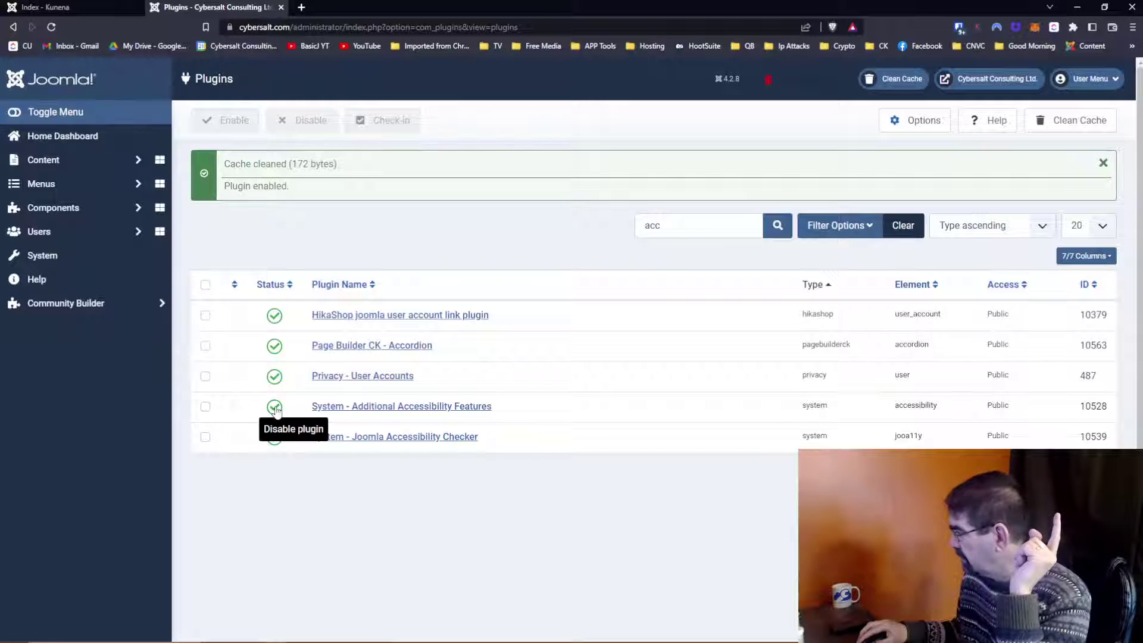
pyautogui.click(58, 261)
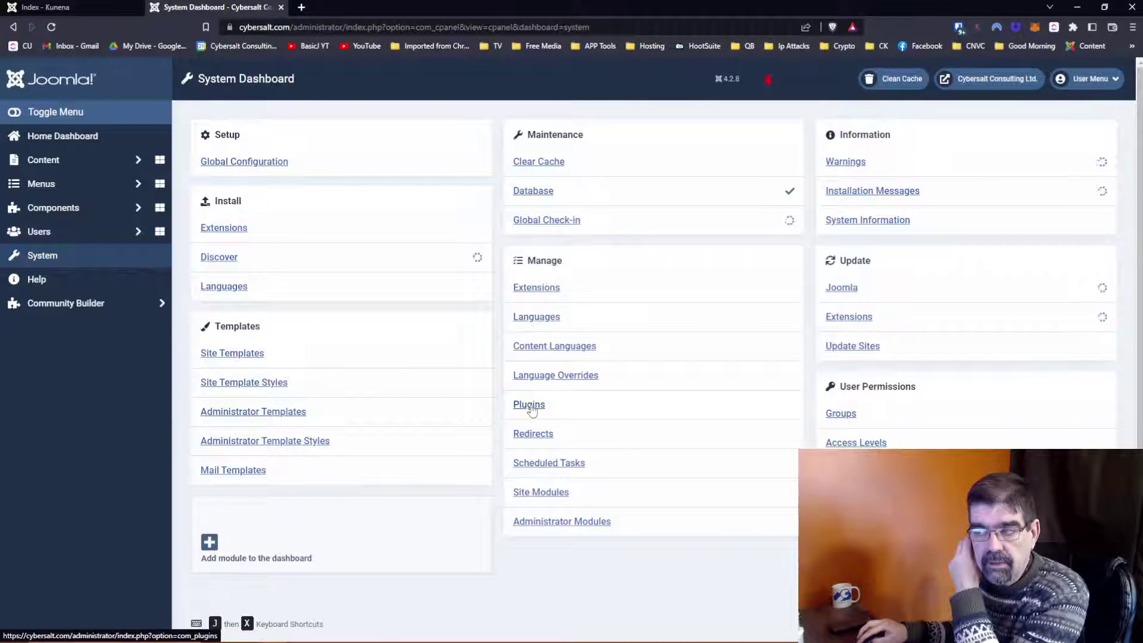
pyautogui.click(530, 407)
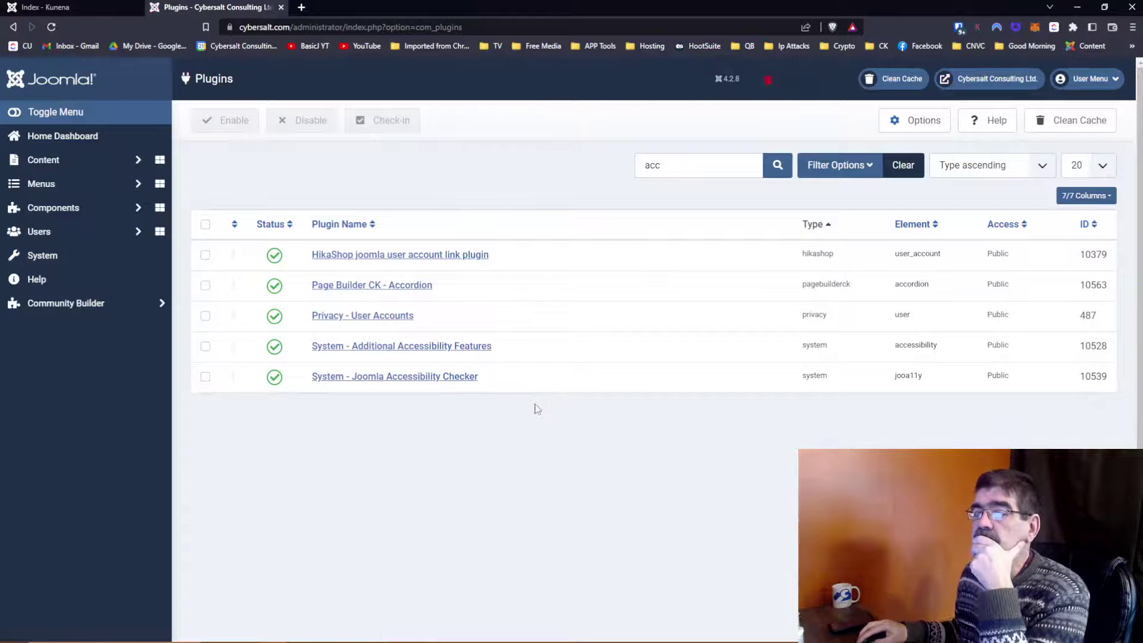
pyautogui.doubleClick(679, 158)
pyautogui.write('aim')
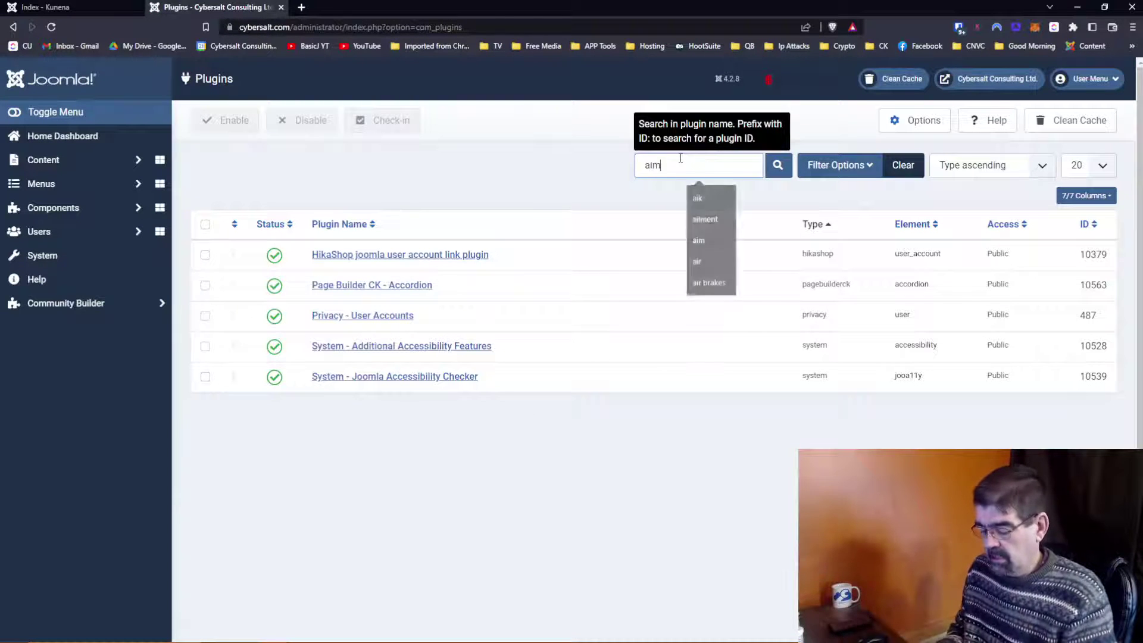
pyautogui.press('Return')
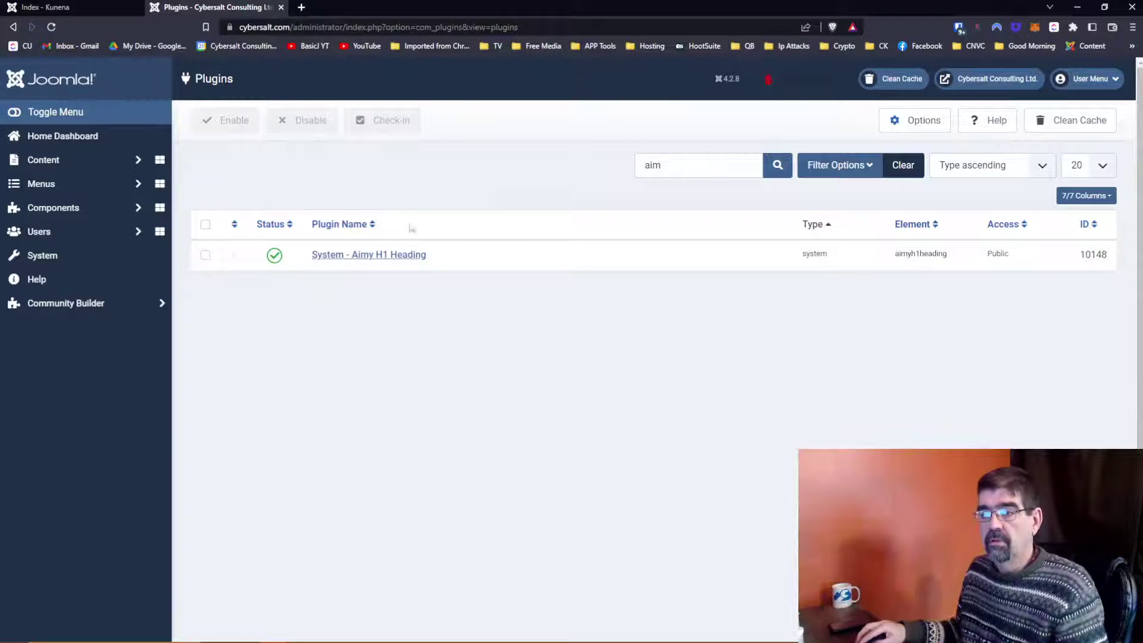
# Step: Add com_kunena to the excluded contexts of the System - Aimy H1 Heading plugin and save it
pyautogui.click(359, 260)
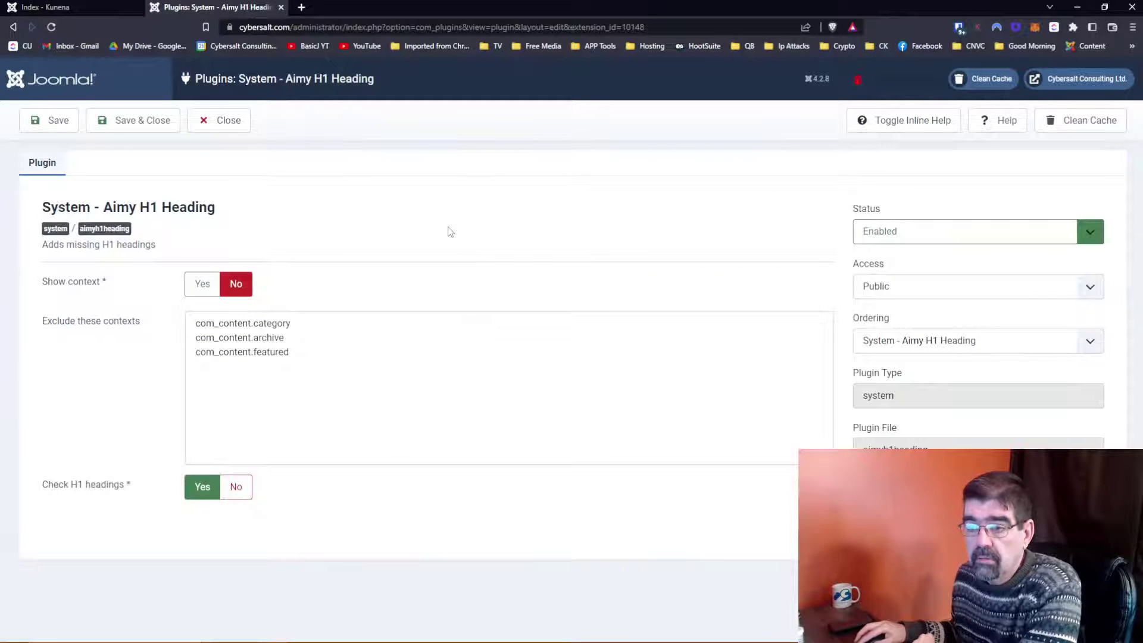
pyautogui.click(315, 353)
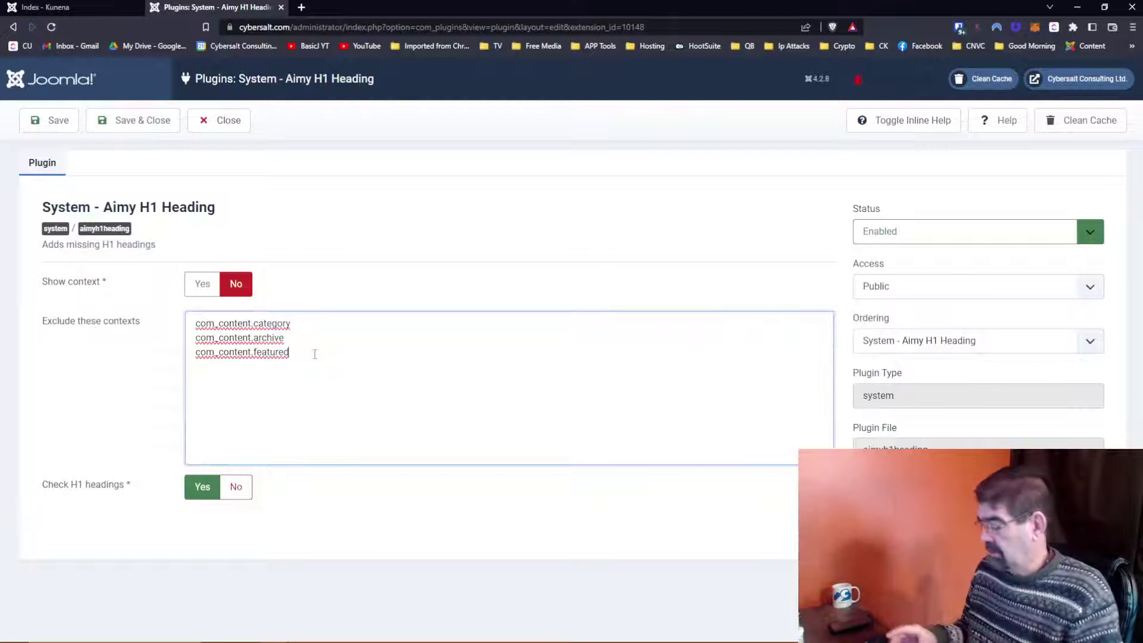
pyautogui.press('Return')
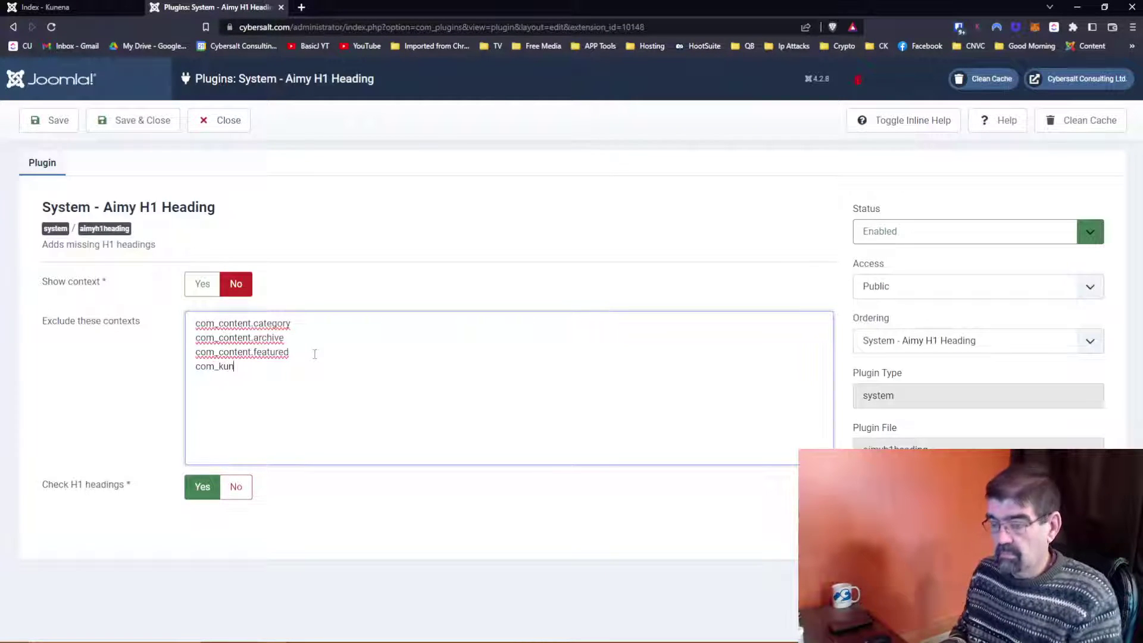
pyautogui.write('com_kuna')
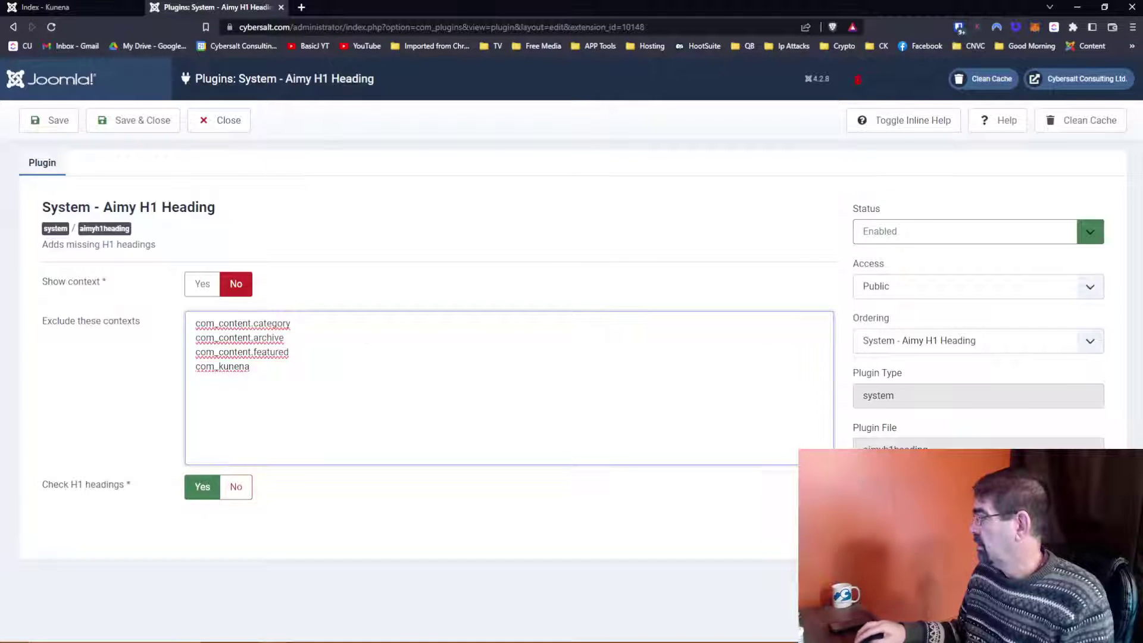
pyautogui.click(50, 123)
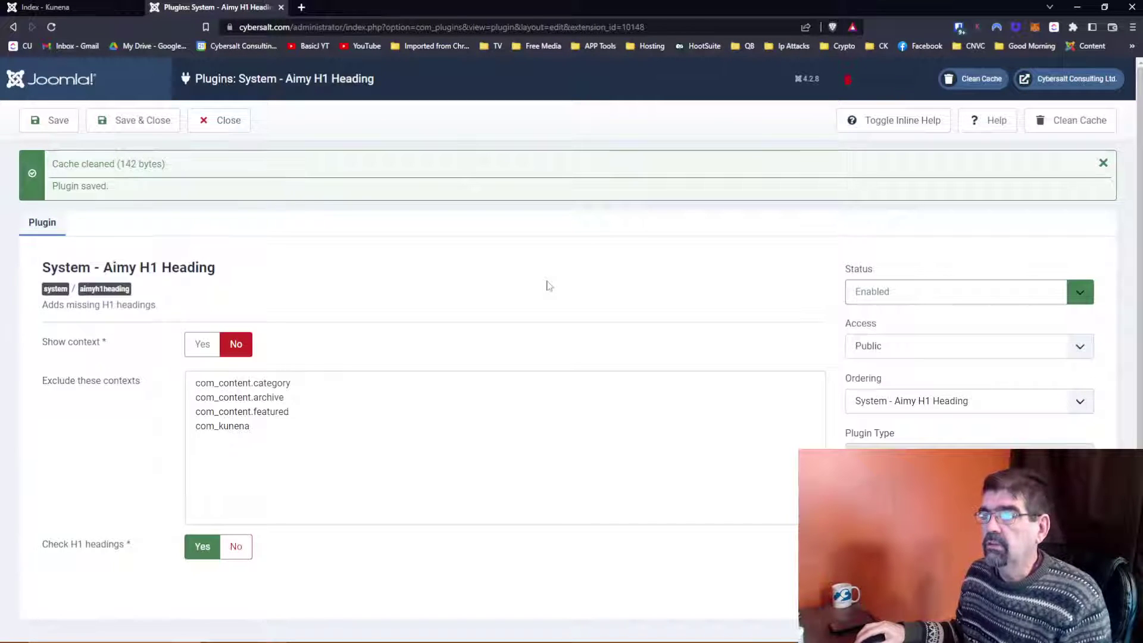
# Step: Reload the forum page and check the size of its category headings
pyautogui.click(57, 7)
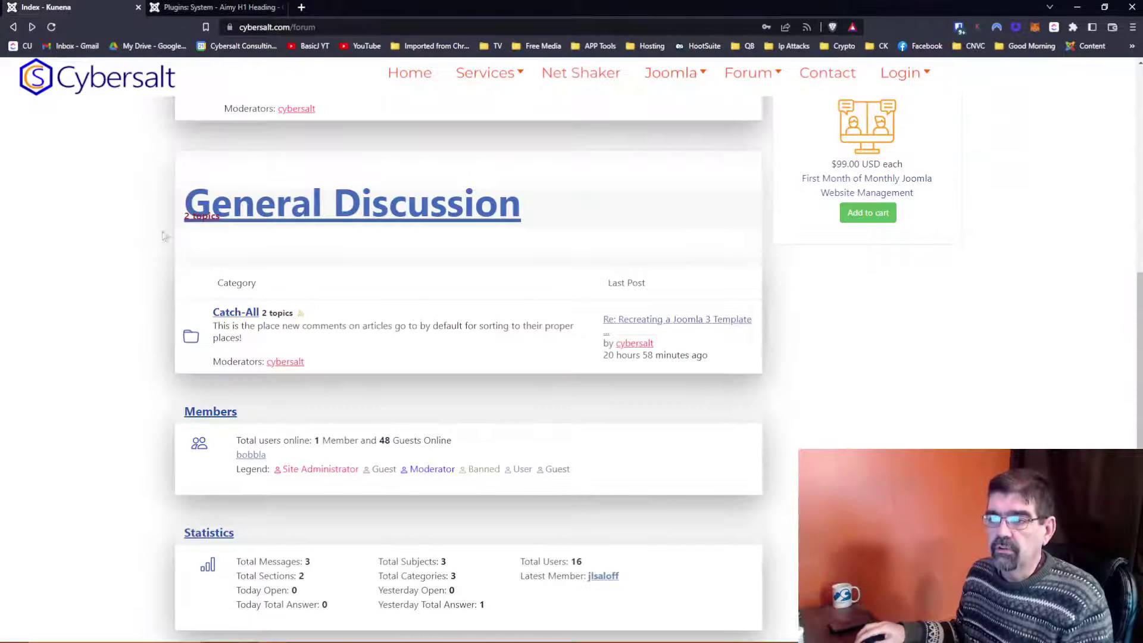
pyautogui.scroll(10, 252, 221)
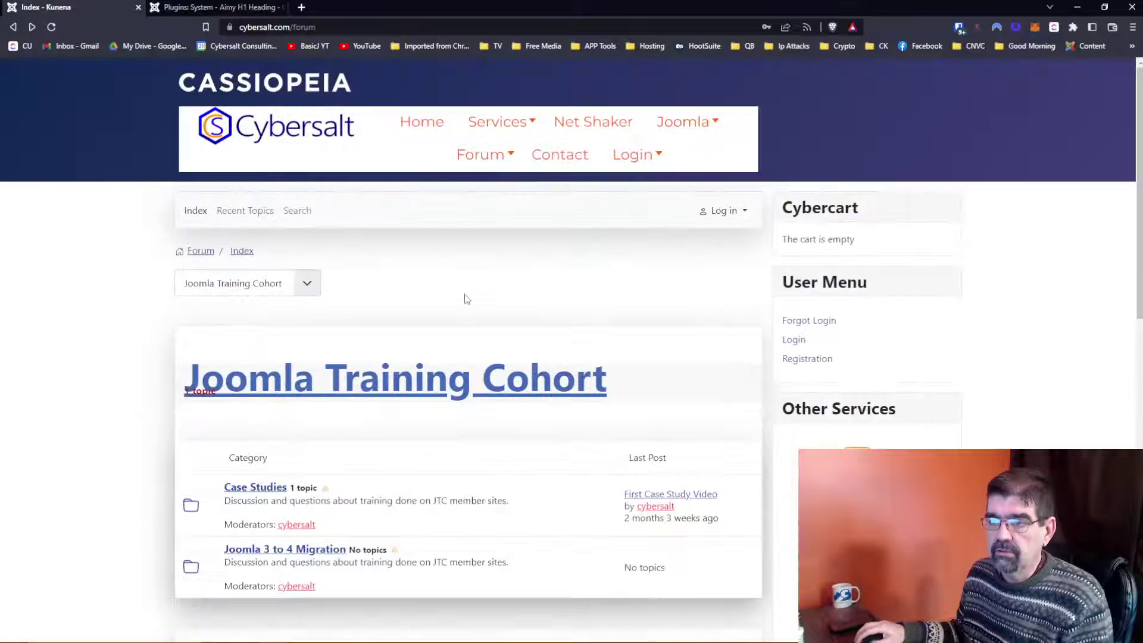
pyautogui.click(51, 27)
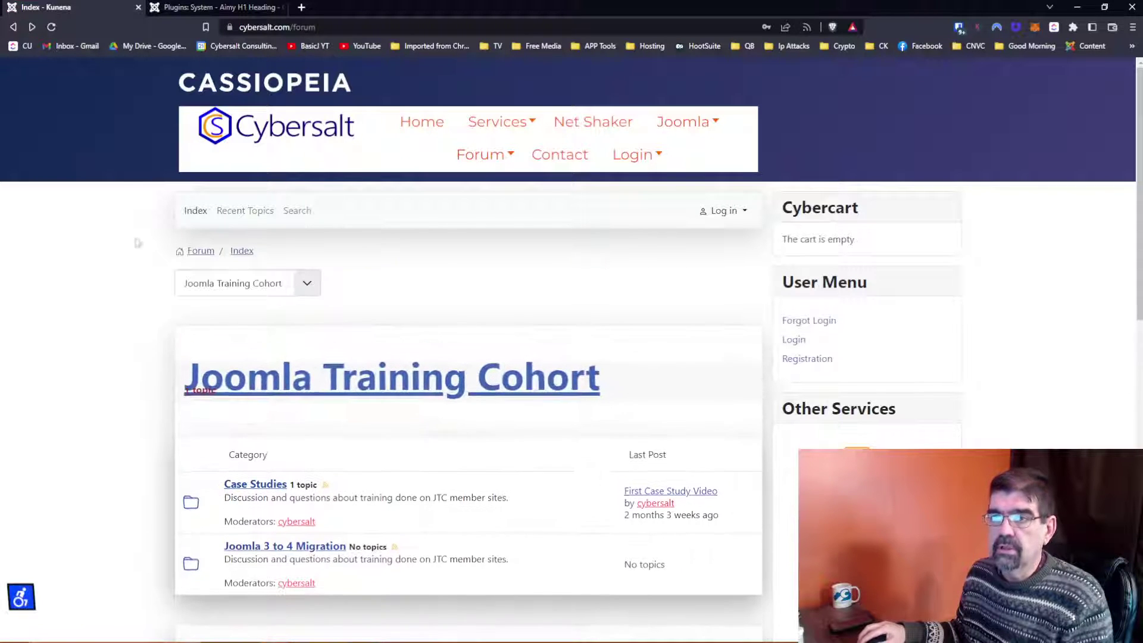
# Step: Save the Aimy H1 Heading plugin again and clean the cache, then reload the forum address and check the category headings
pyautogui.click(170, 8)
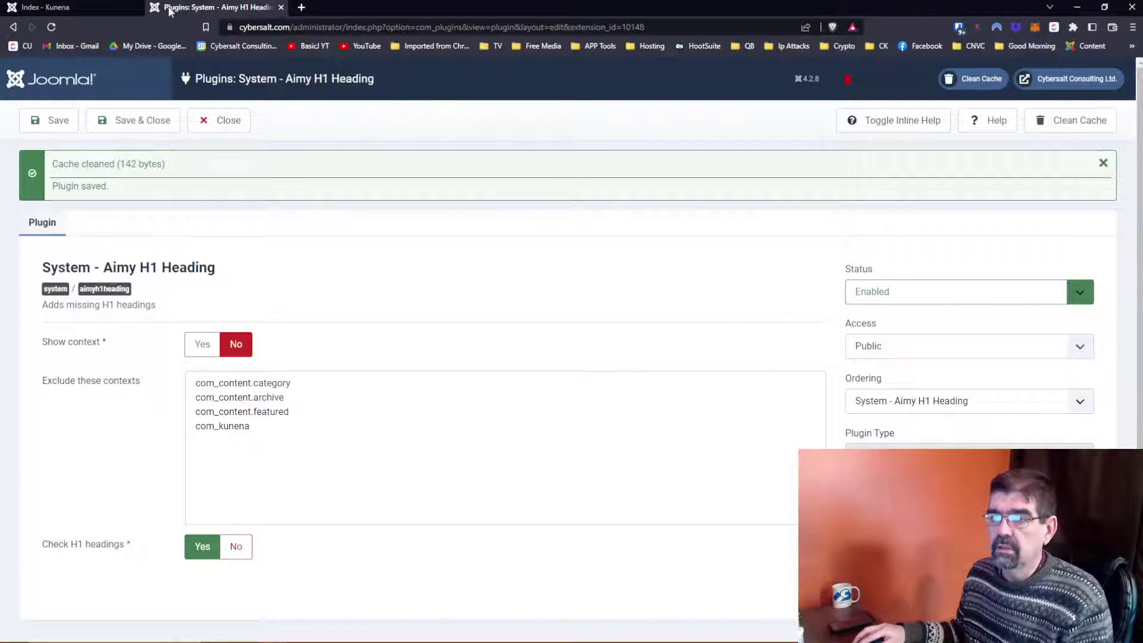
pyautogui.click(50, 121)
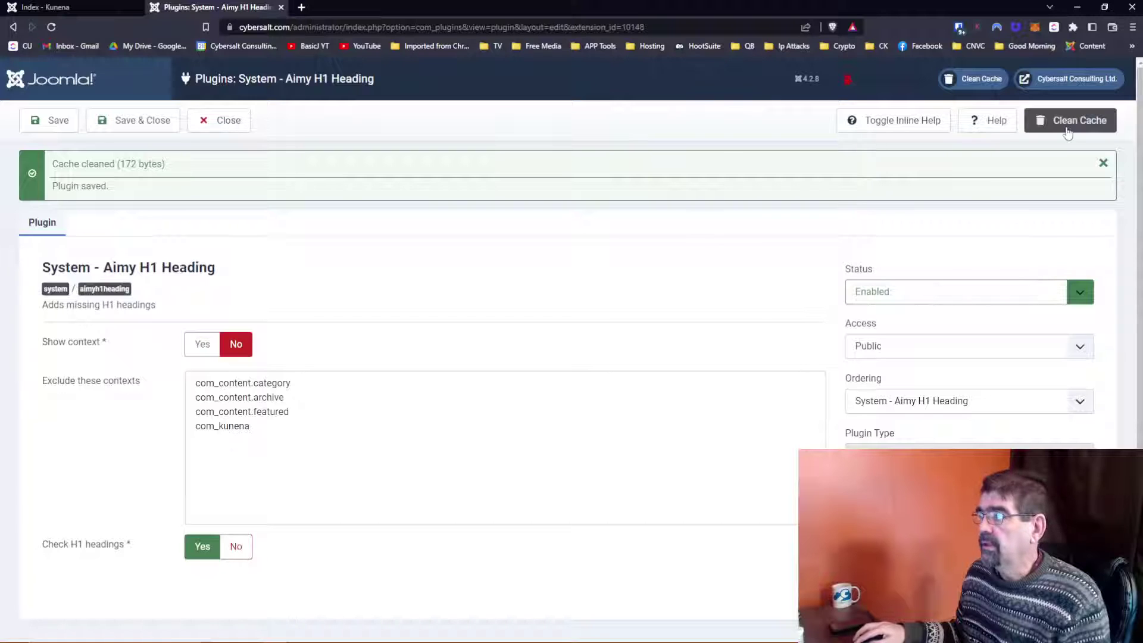
pyautogui.click(96, 7)
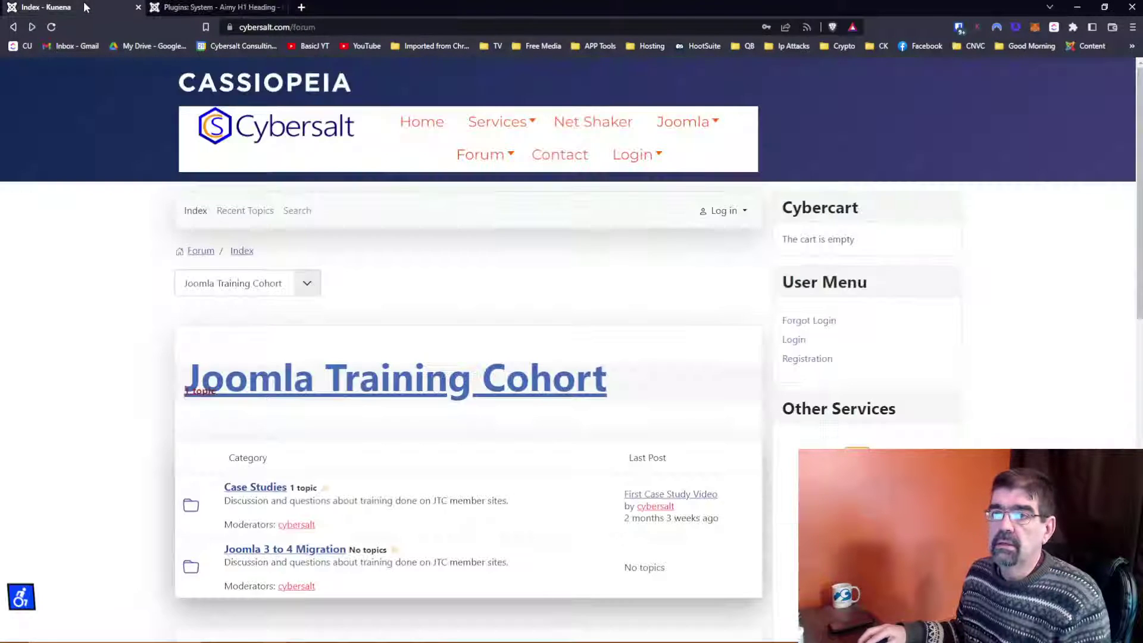
pyautogui.click(324, 26)
pyautogui.click(324, 27)
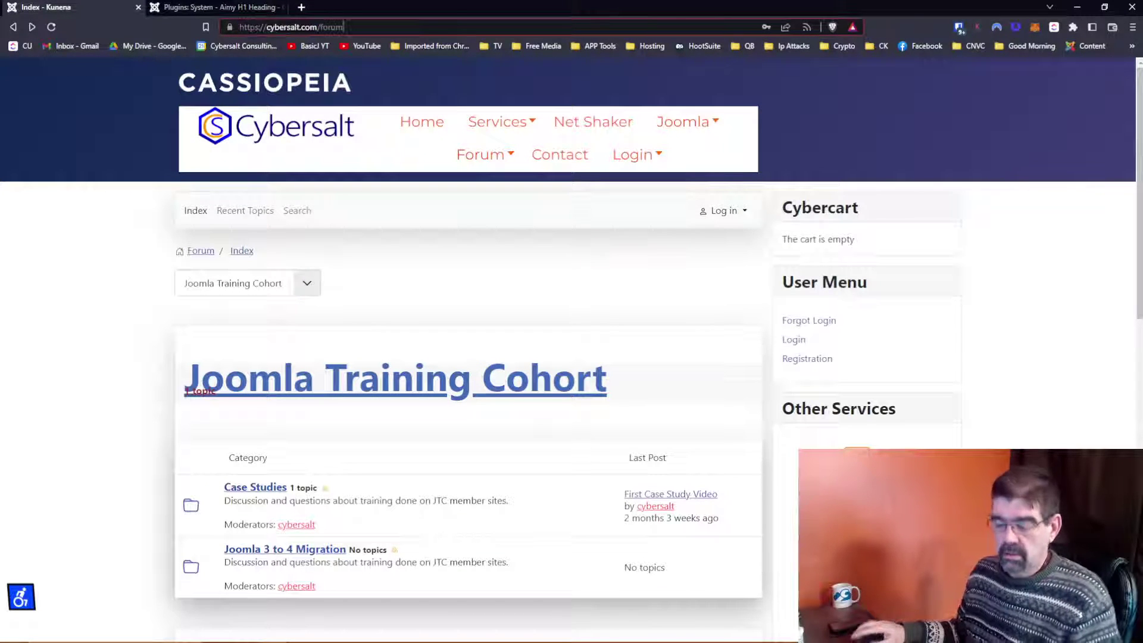
pyautogui.press('Return')
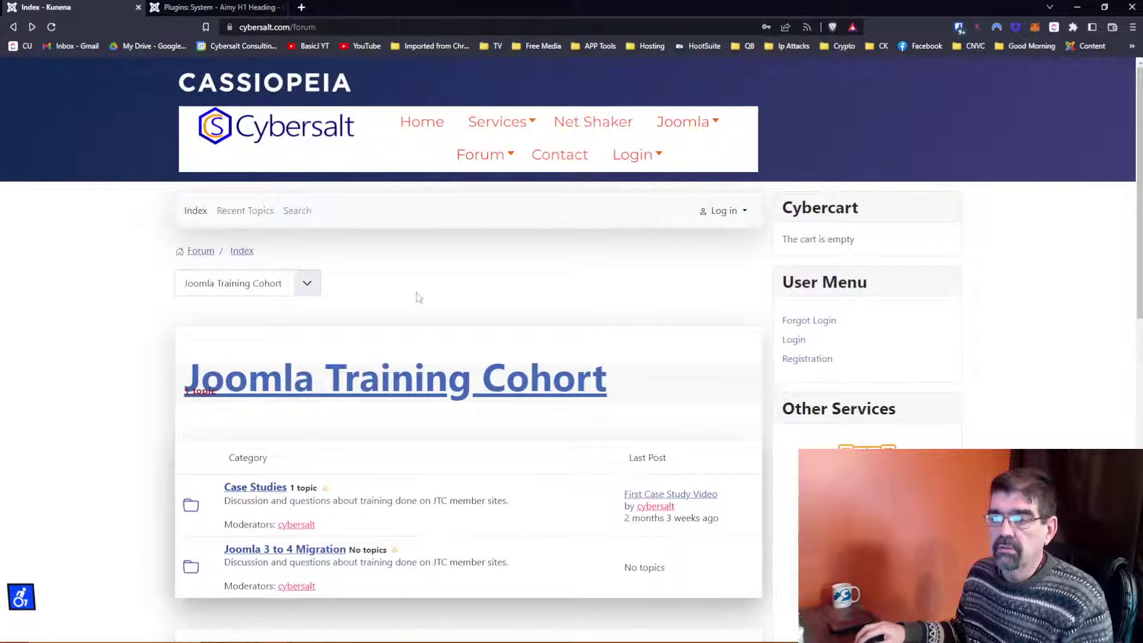
pyautogui.scroll(-4, 417, 296)
pyautogui.scroll(4, 419, 297)
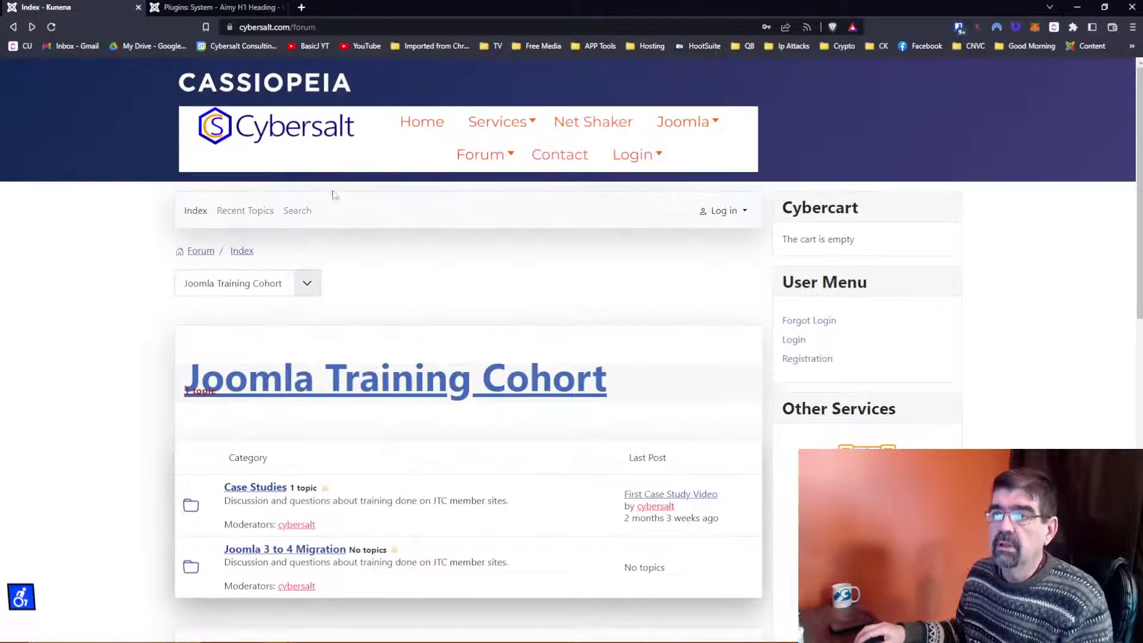
# Step: Compare the plugin's excluded contexts with the forum page, then save and close the Aimy H1 Heading plugin
pyautogui.click(194, 8)
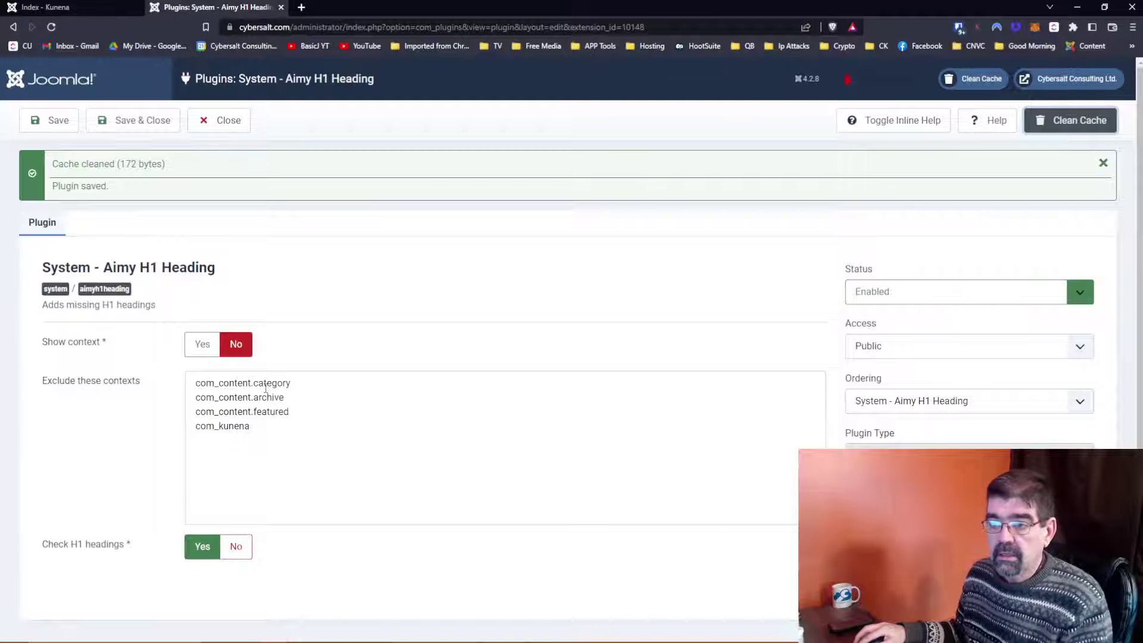
pyautogui.click(85, 8)
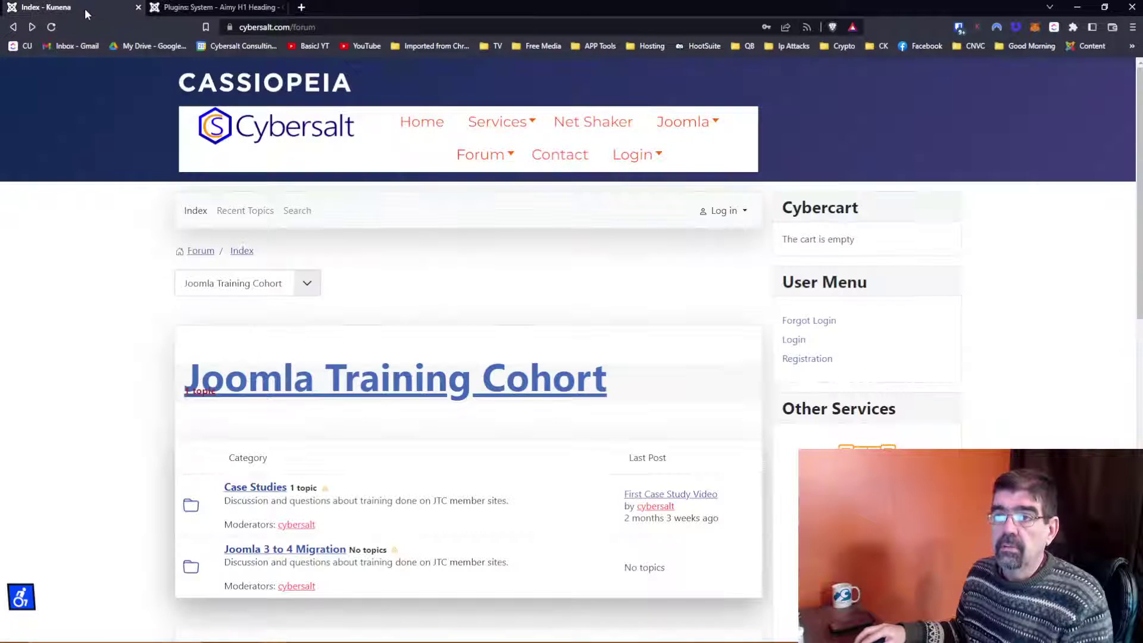
pyautogui.click(191, 9)
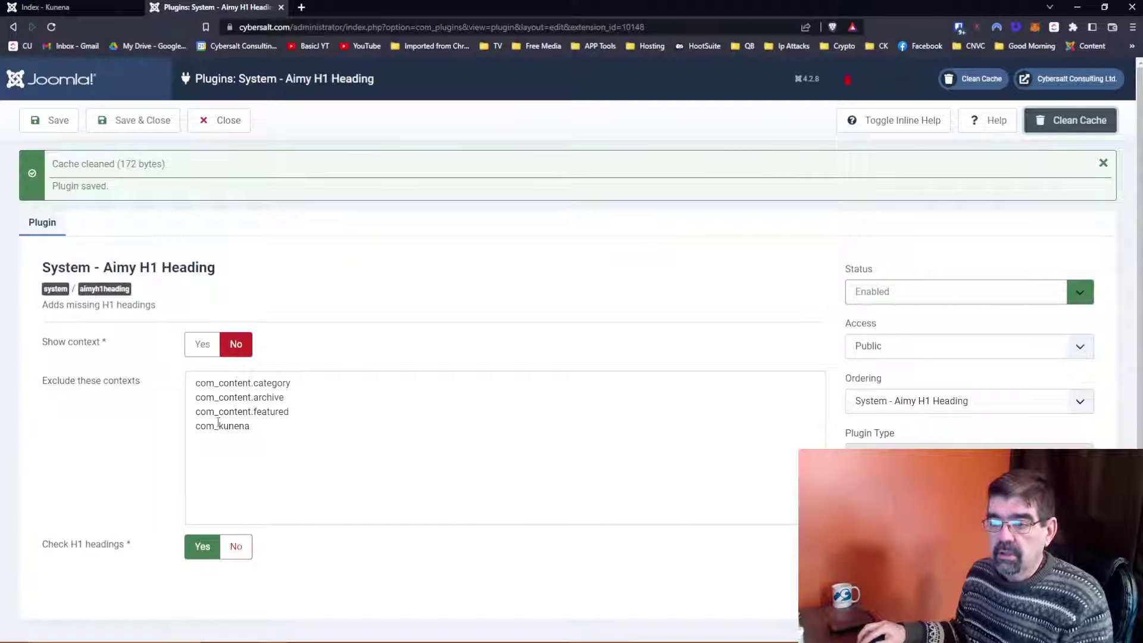
pyautogui.click(47, 8)
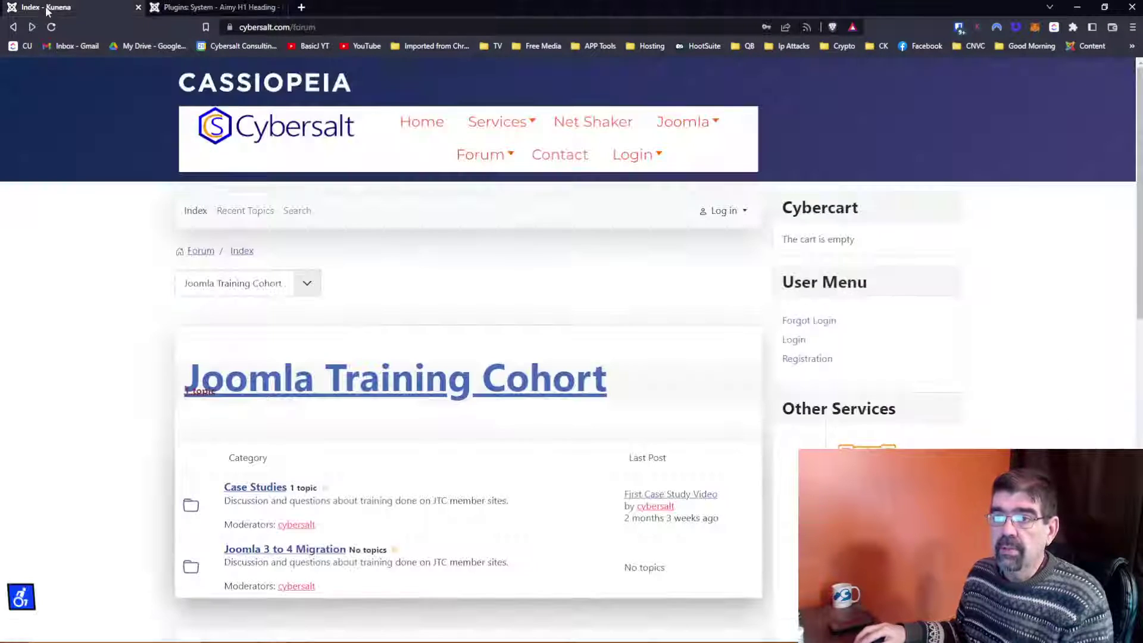
pyautogui.click(197, 9)
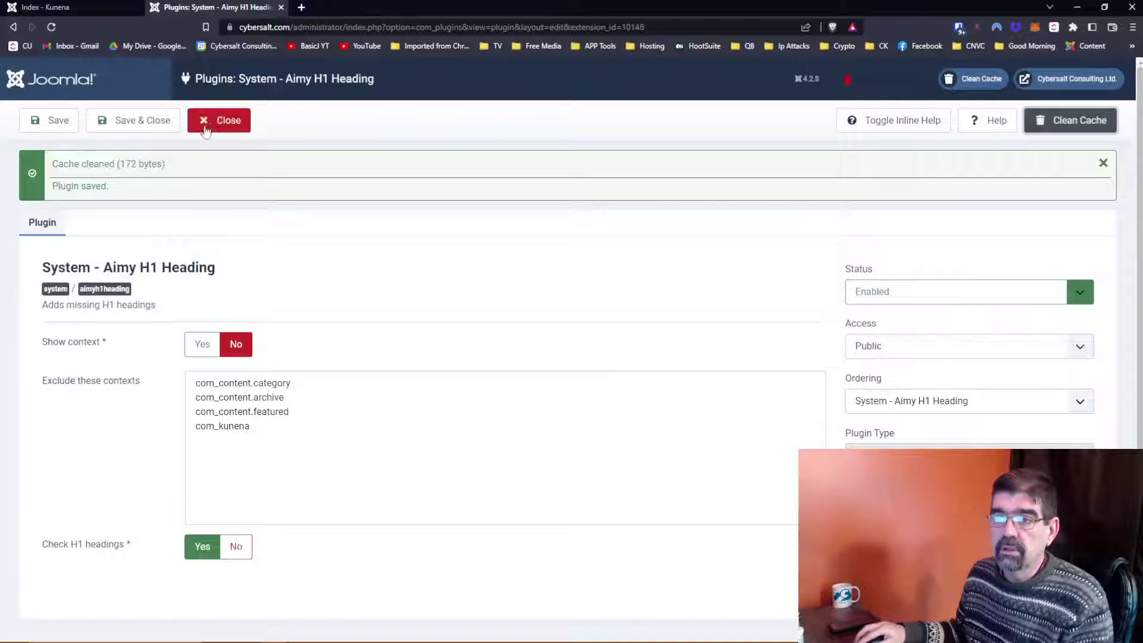
pyautogui.click(119, 121)
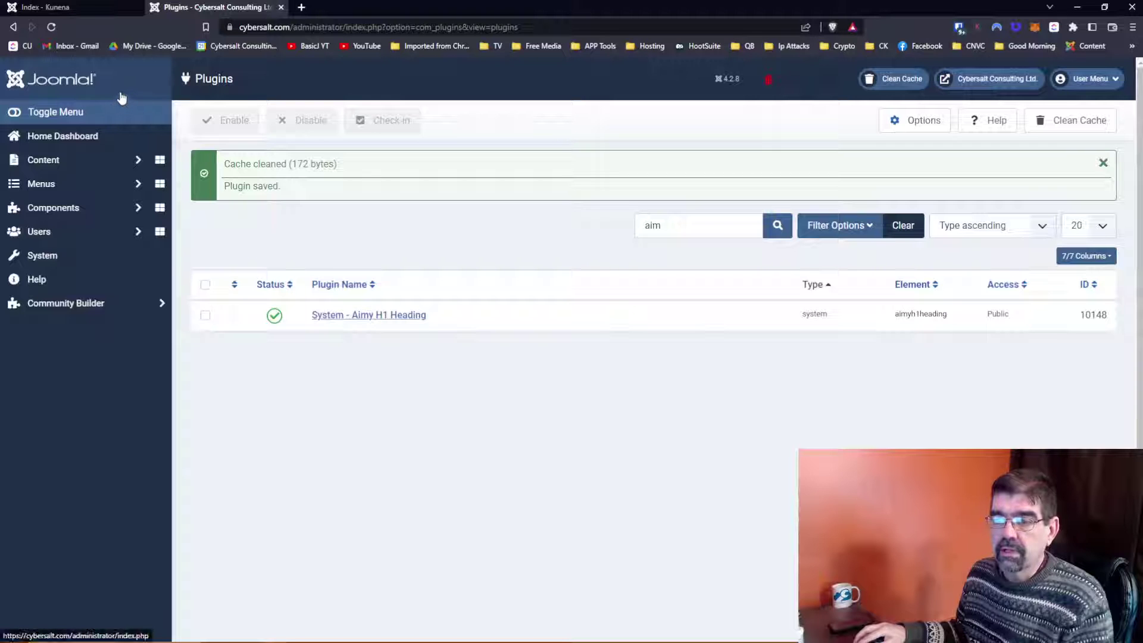
# Step: Open the Main Menu's item list and show 500 items per page
pyautogui.click(69, 183)
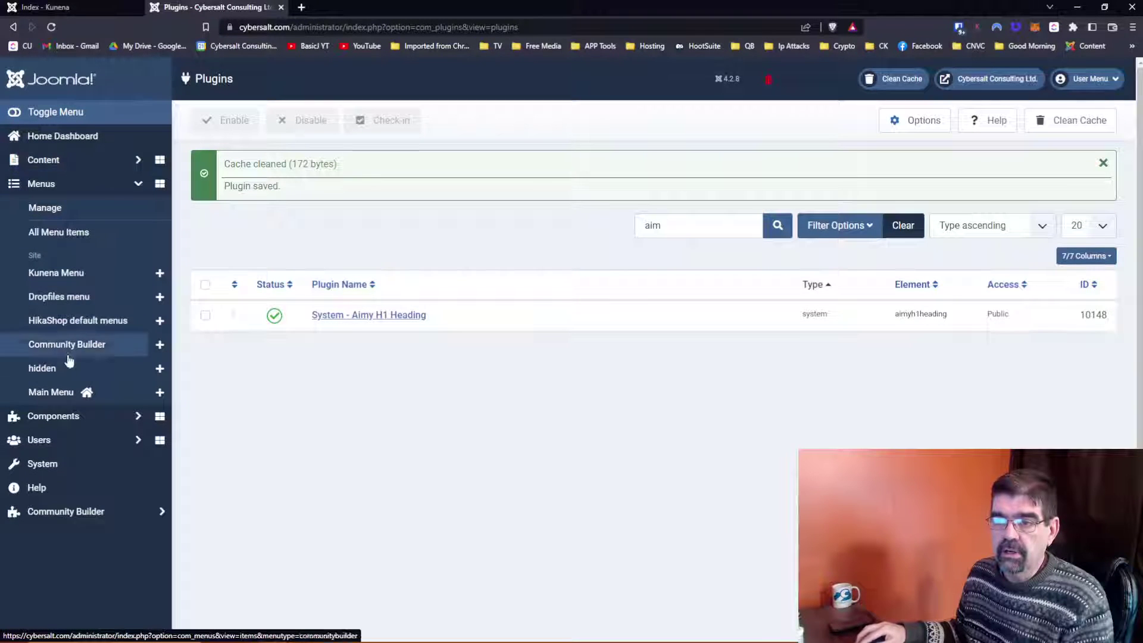
pyautogui.click(51, 394)
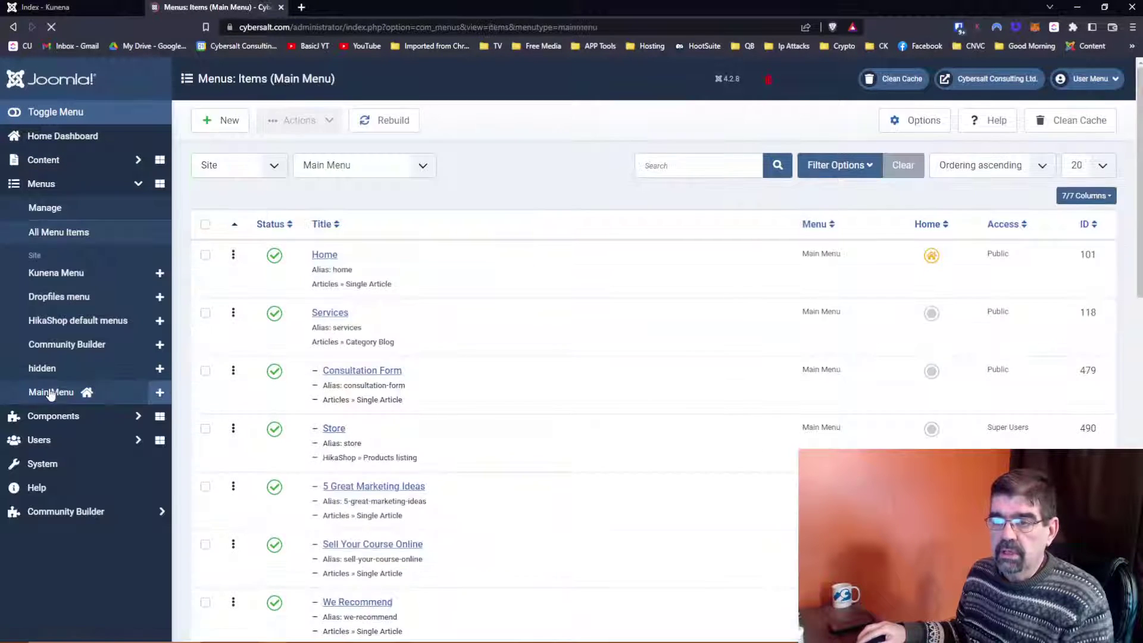
pyautogui.scroll(-10, 524, 377)
pyautogui.scroll(10, 523, 377)
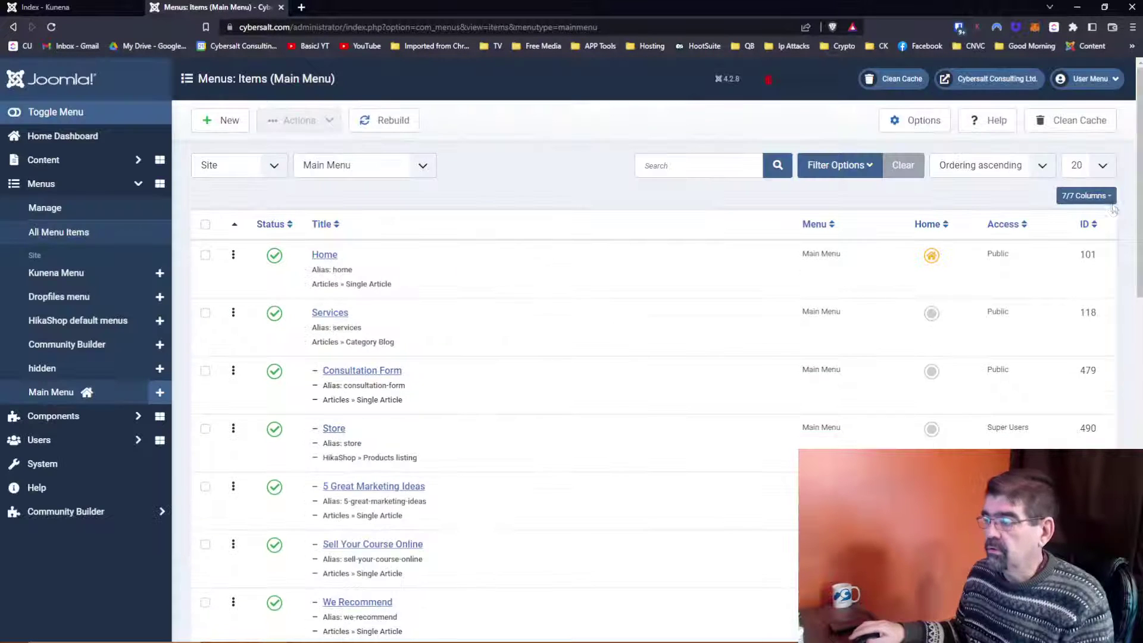
pyautogui.click(1088, 165)
pyautogui.click(1095, 291)
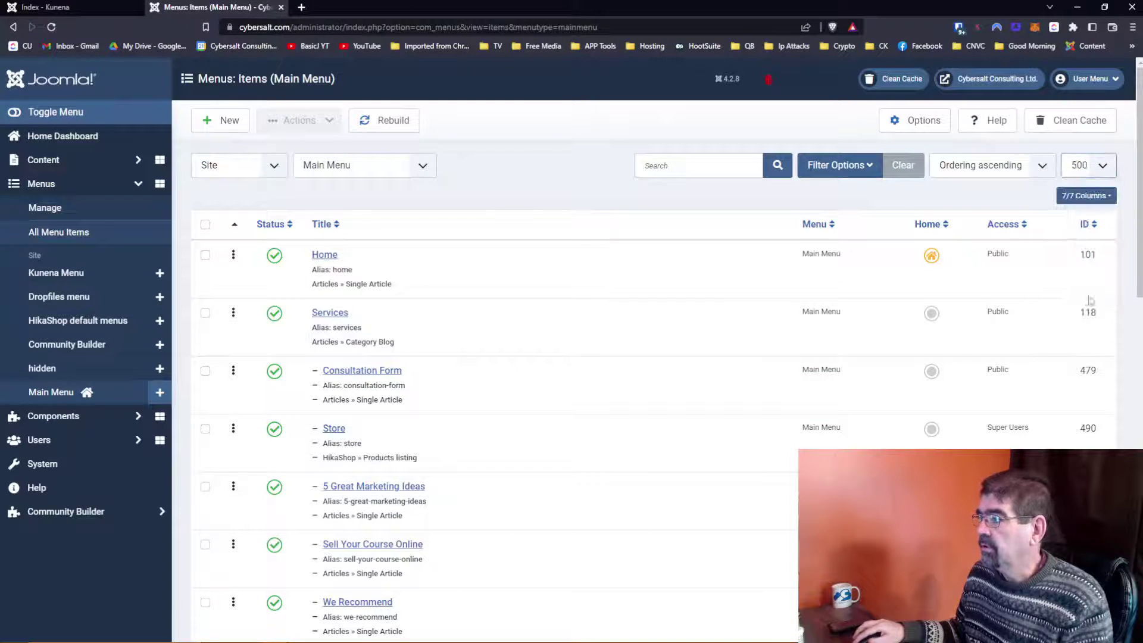
# Step: Open the Forum menu item, examine the component and view in its link, and close it
pyautogui.scroll(-15, 503, 357)
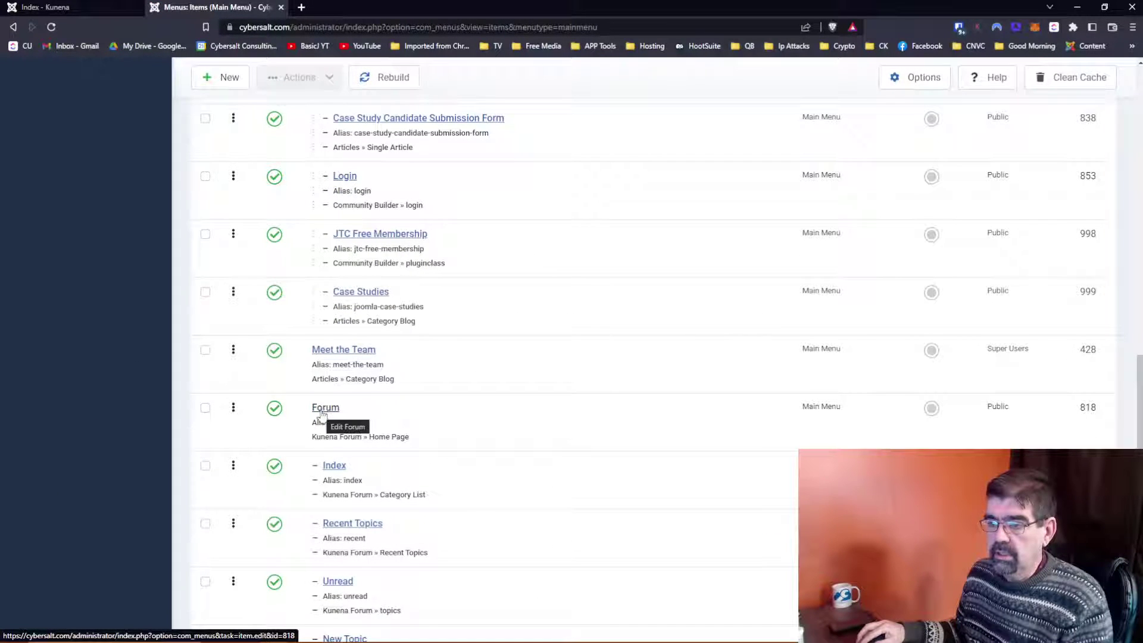
pyautogui.click(324, 410)
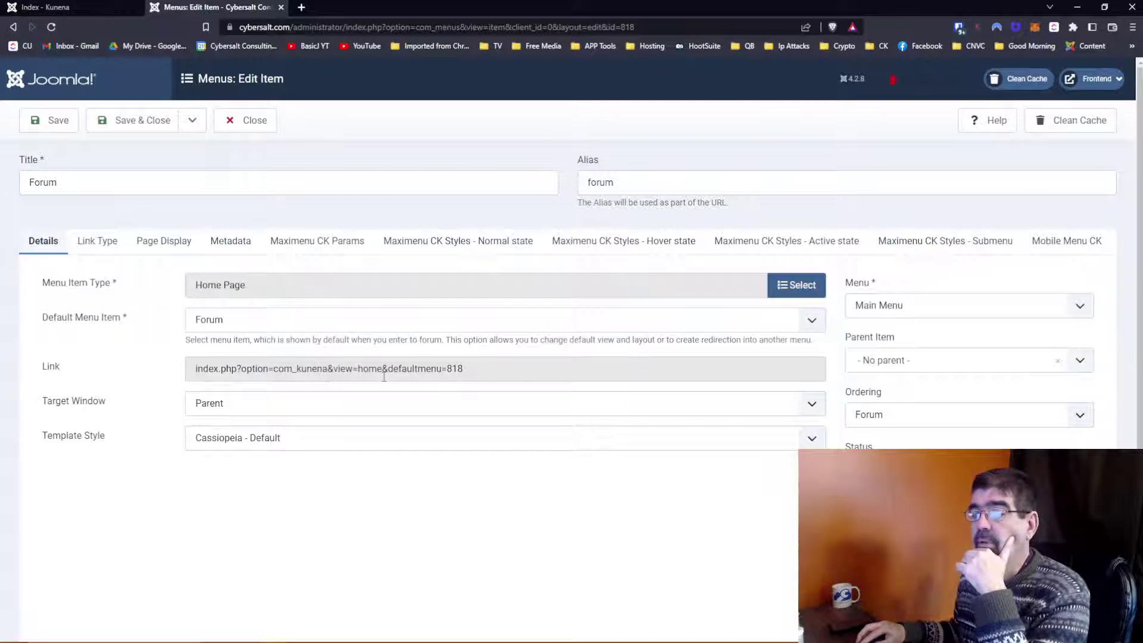
pyautogui.click(242, 122)
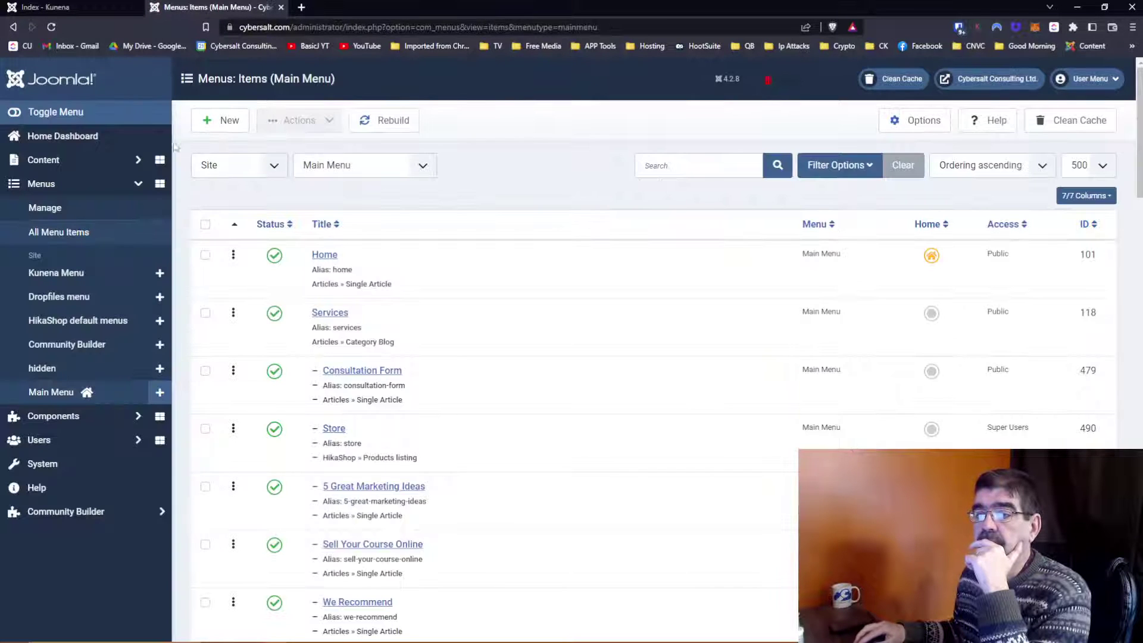
# Step: Return to the plugin list and open System - Aimy H1 Heading to review its settings
pyautogui.click(92, 463)
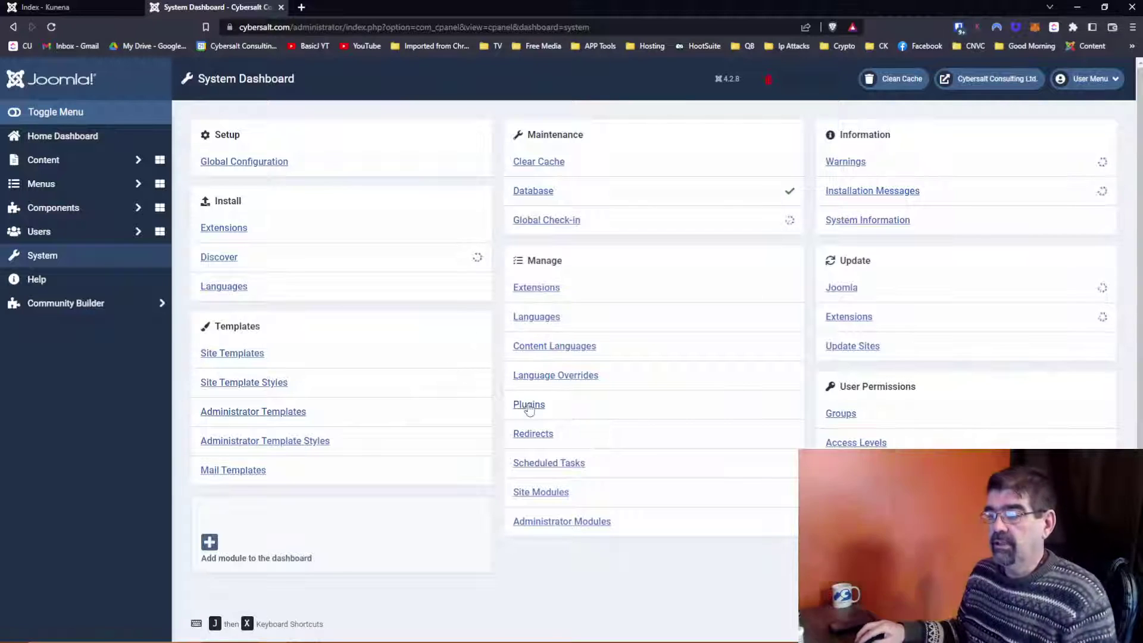
pyautogui.click(528, 405)
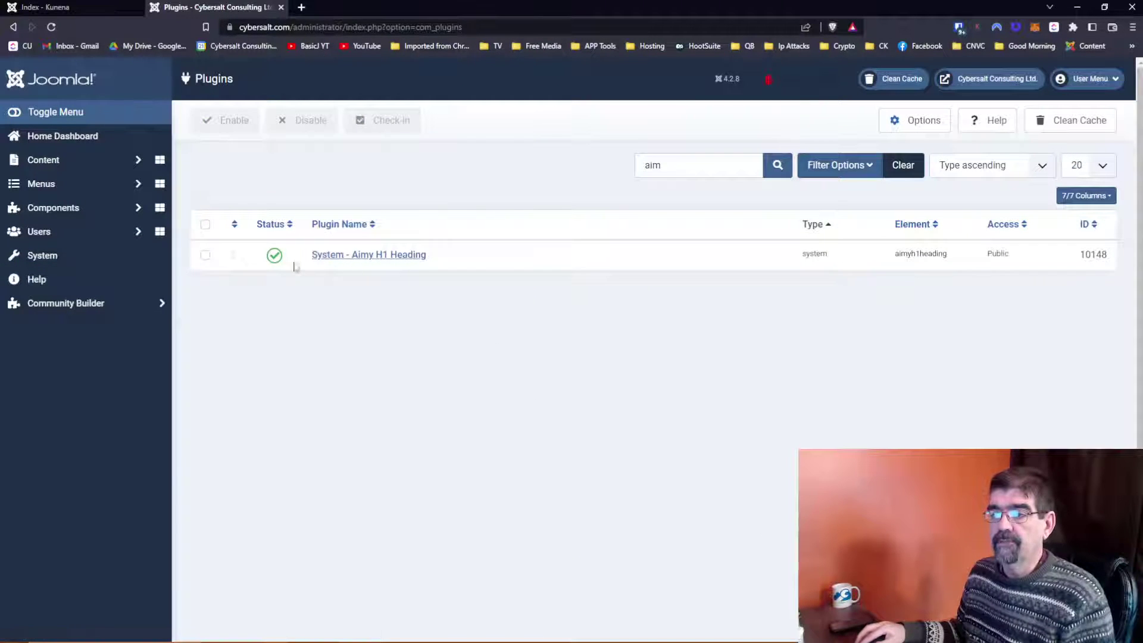
pyautogui.click(380, 261)
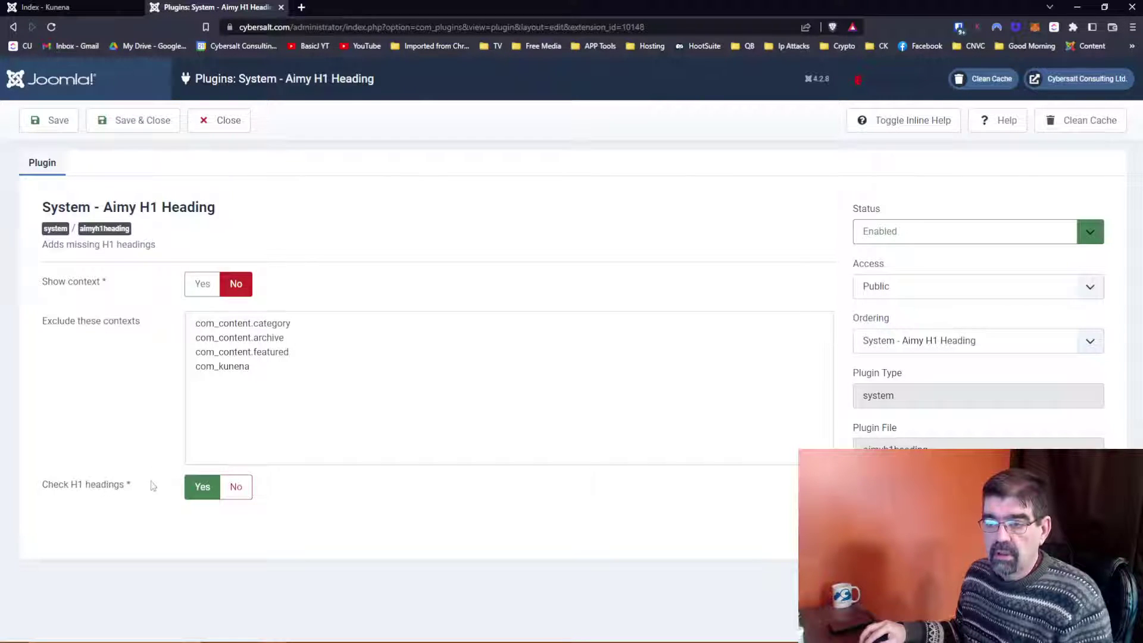
# Step: Set Check H1 headings to No in the Aimy H1 Heading plugin, save it, and show the inline help
pyautogui.click(235, 493)
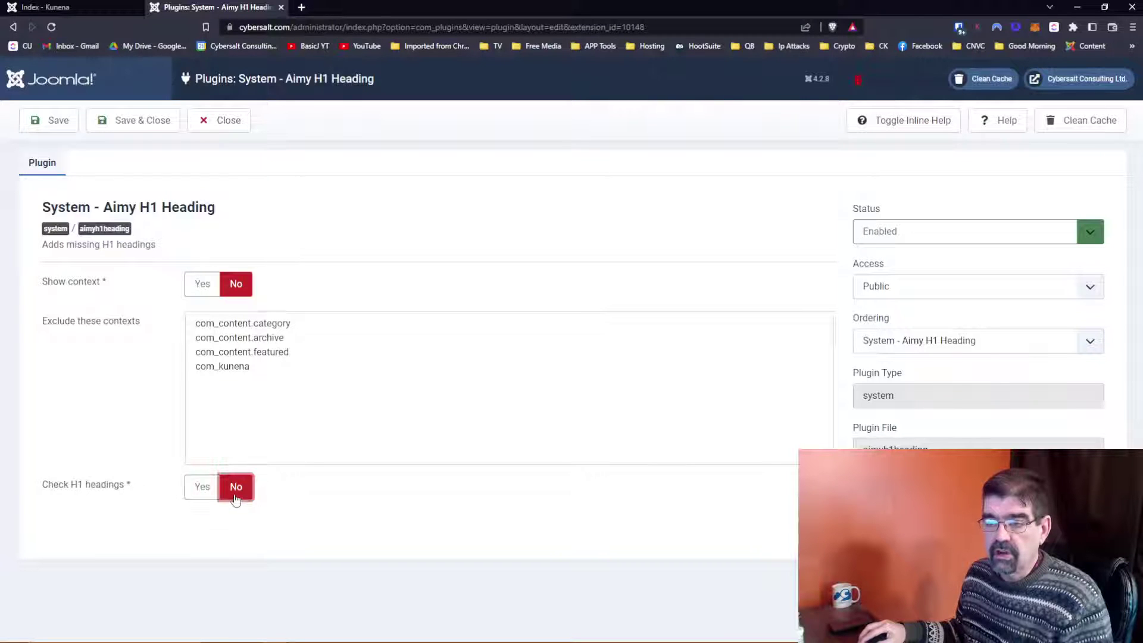
pyautogui.click(43, 127)
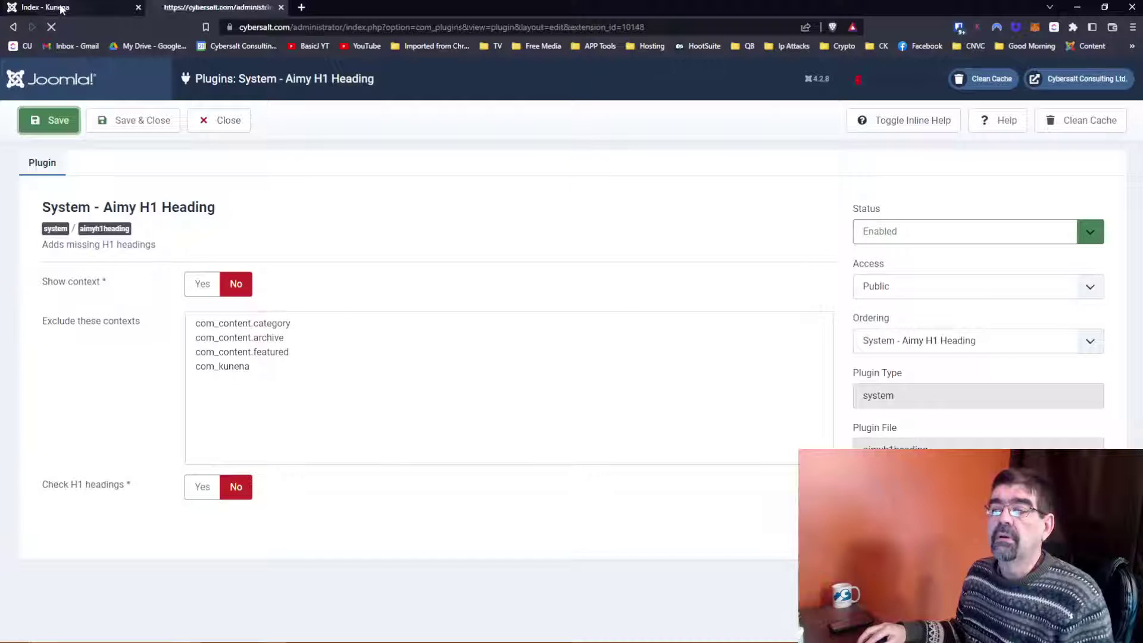
pyautogui.click(898, 122)
pyautogui.scroll(-1, 522, 330)
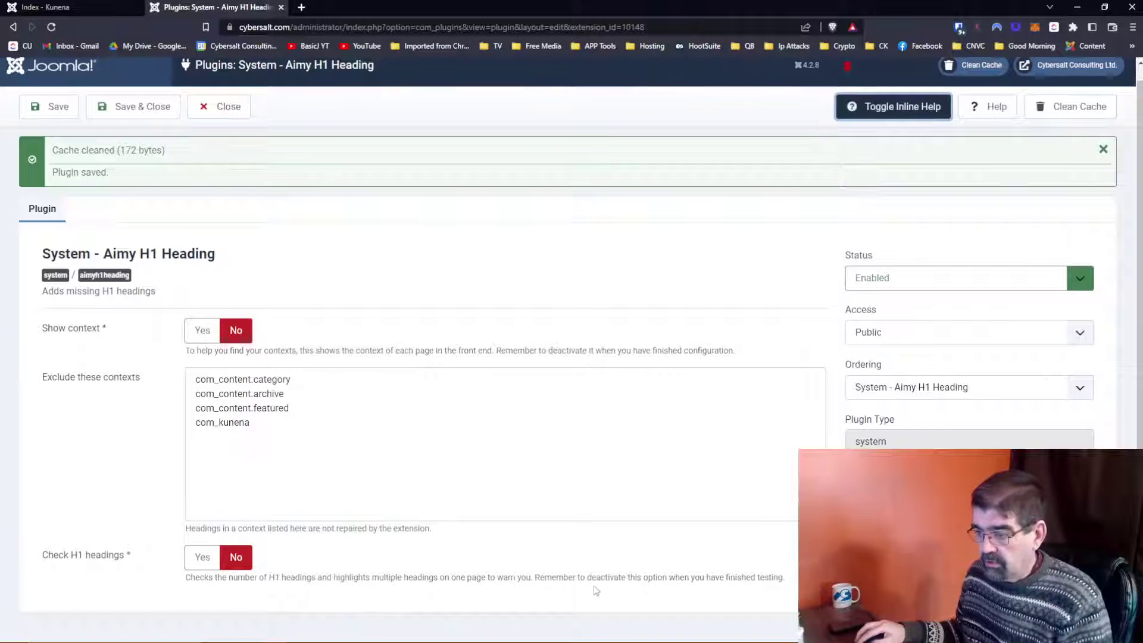
# Step: Save the plugin with Check H1 headings at No and reload the forum page to check its category headings
pyautogui.click(211, 565)
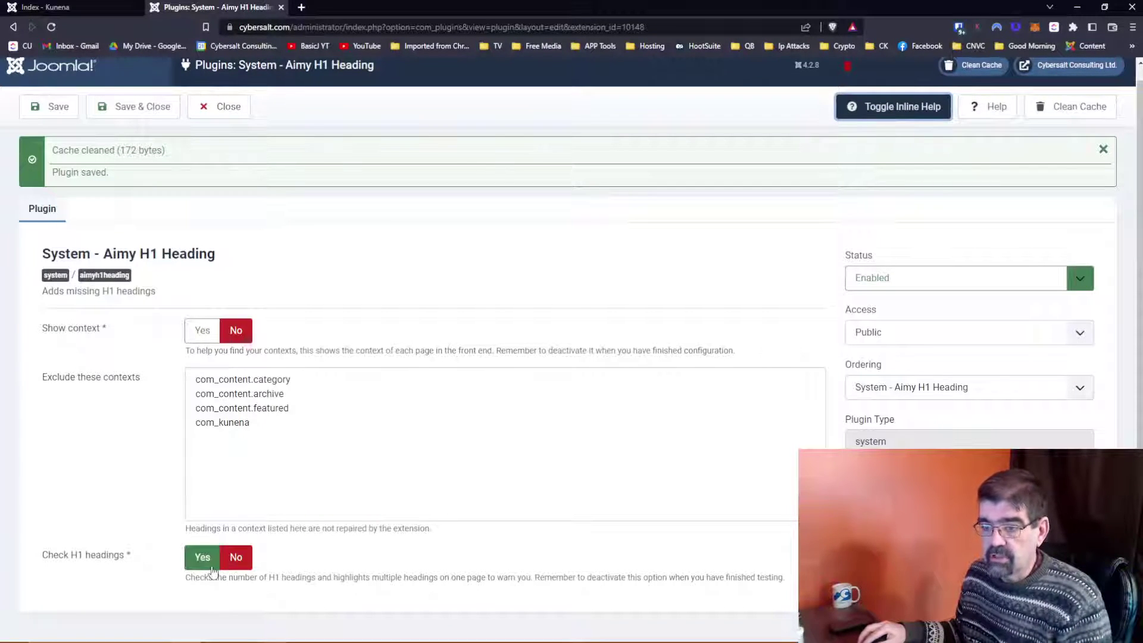
pyautogui.click(202, 566)
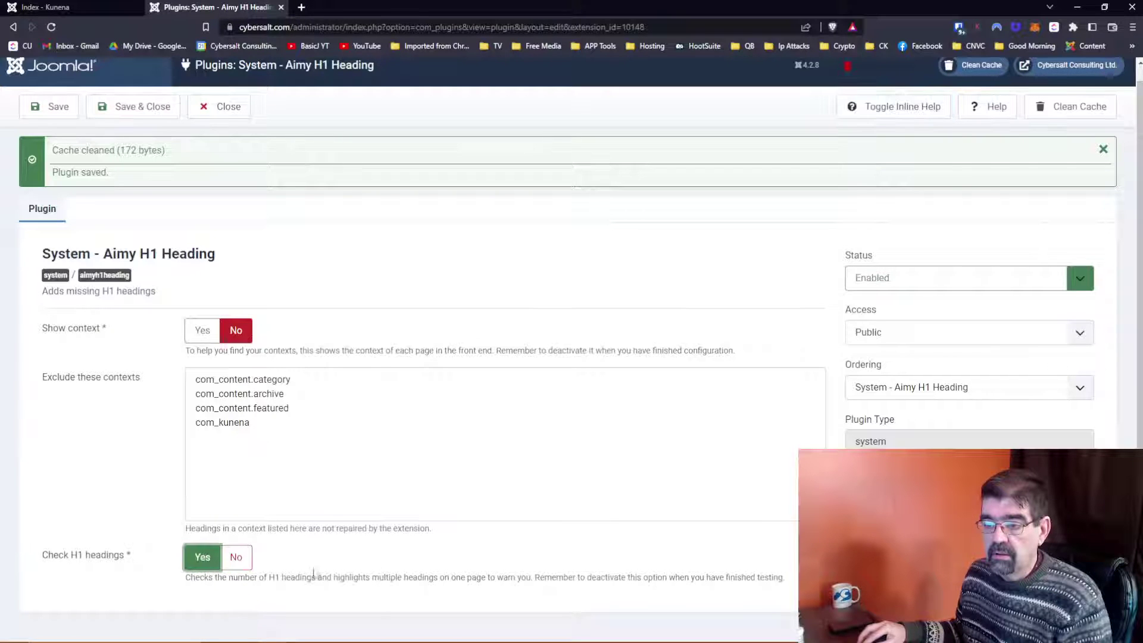
pyautogui.click(244, 564)
pyautogui.click(51, 107)
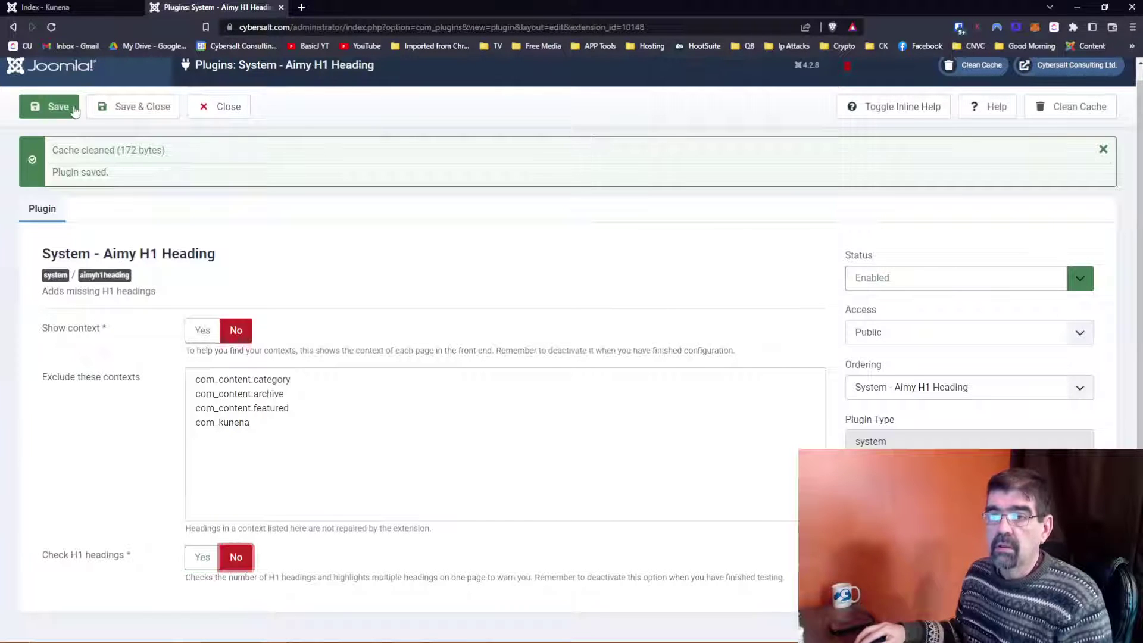
pyautogui.click(58, 10)
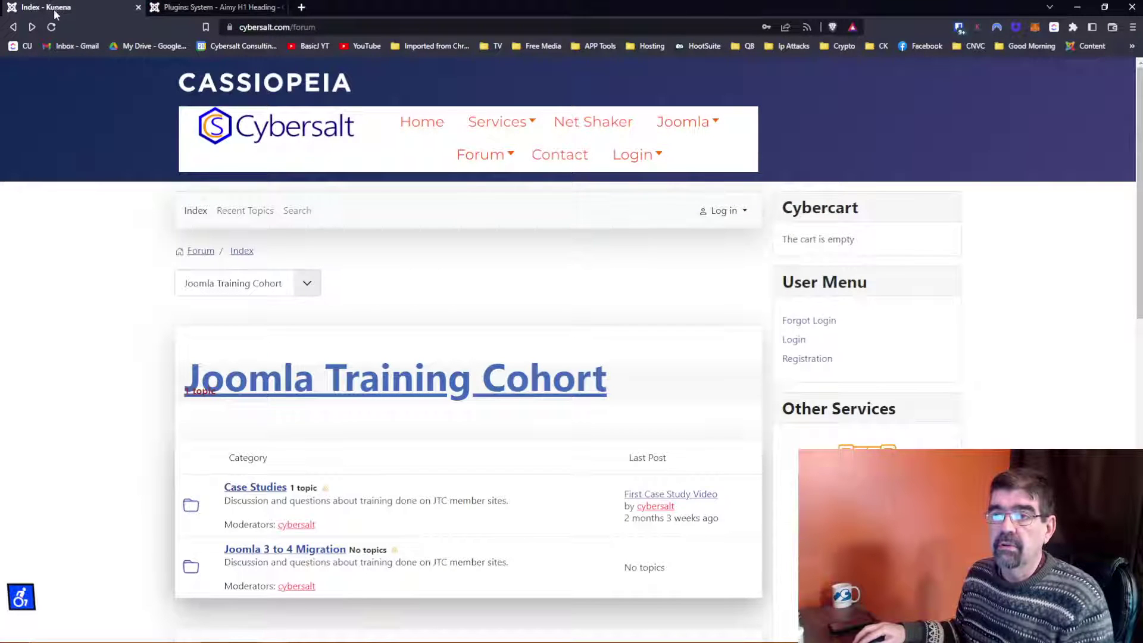
pyautogui.click(51, 26)
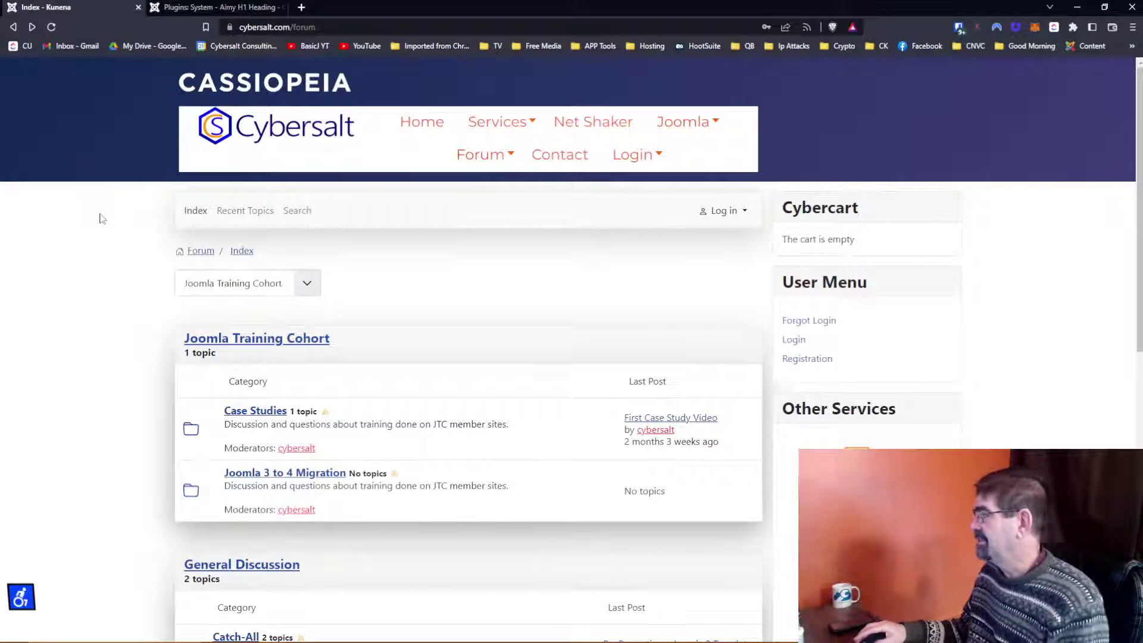
# Step: Remove com_kunena from the plugin's excluded contexts, then save and close the plugin
pyautogui.click(202, 7)
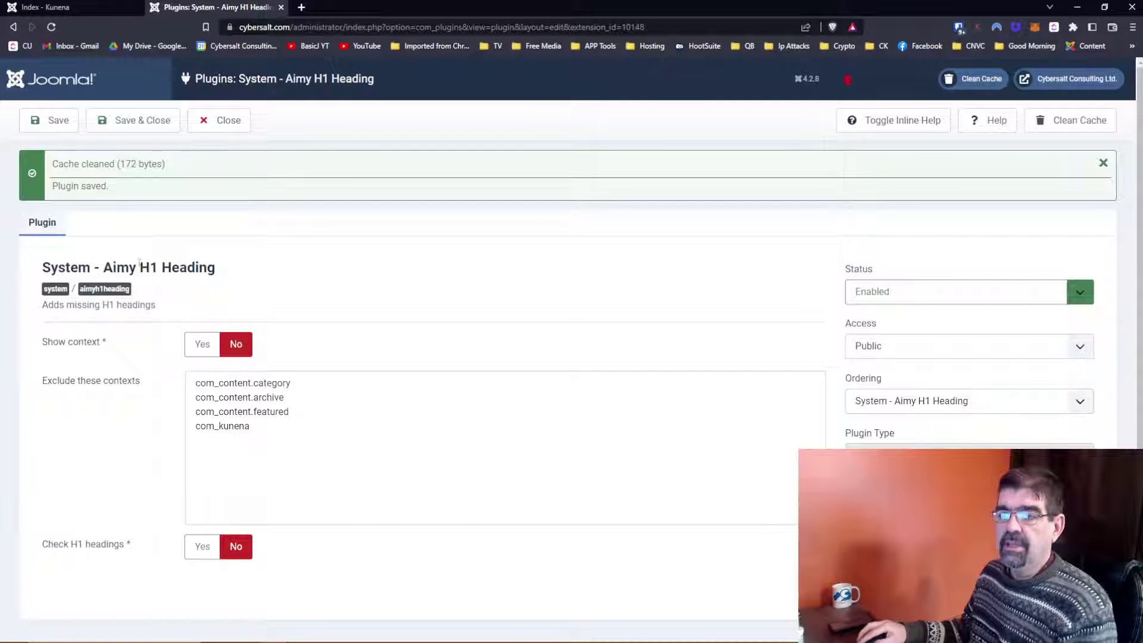
pyautogui.moveTo(269, 429); pyautogui.dragTo(133, 413)
pyautogui.click(172, 420)
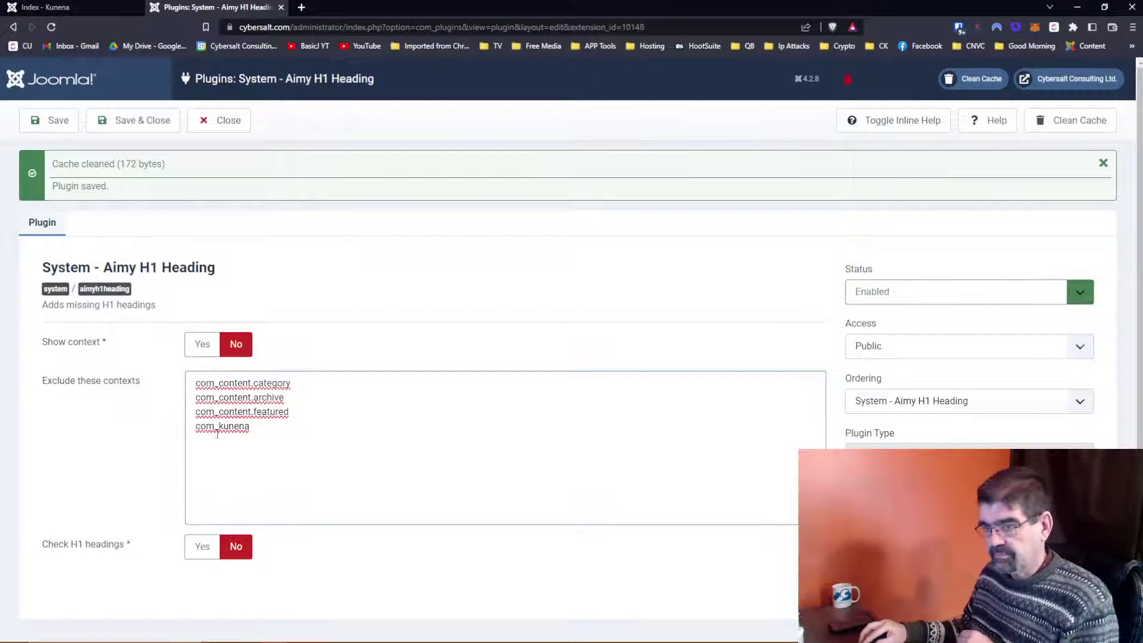
pyautogui.moveTo(251, 426); pyautogui.dragTo(168, 434)
pyautogui.press('BackSpace')
pyautogui.press('BackSpace')
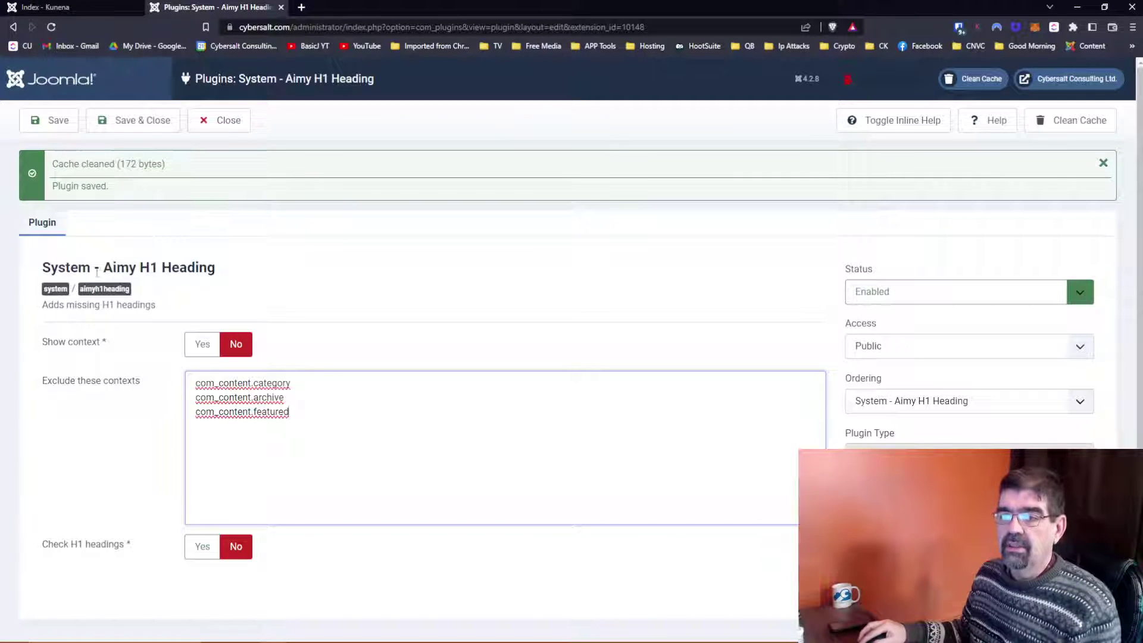
pyautogui.moveTo(98, 272); pyautogui.dragTo(233, 271)
pyautogui.click(45, 12)
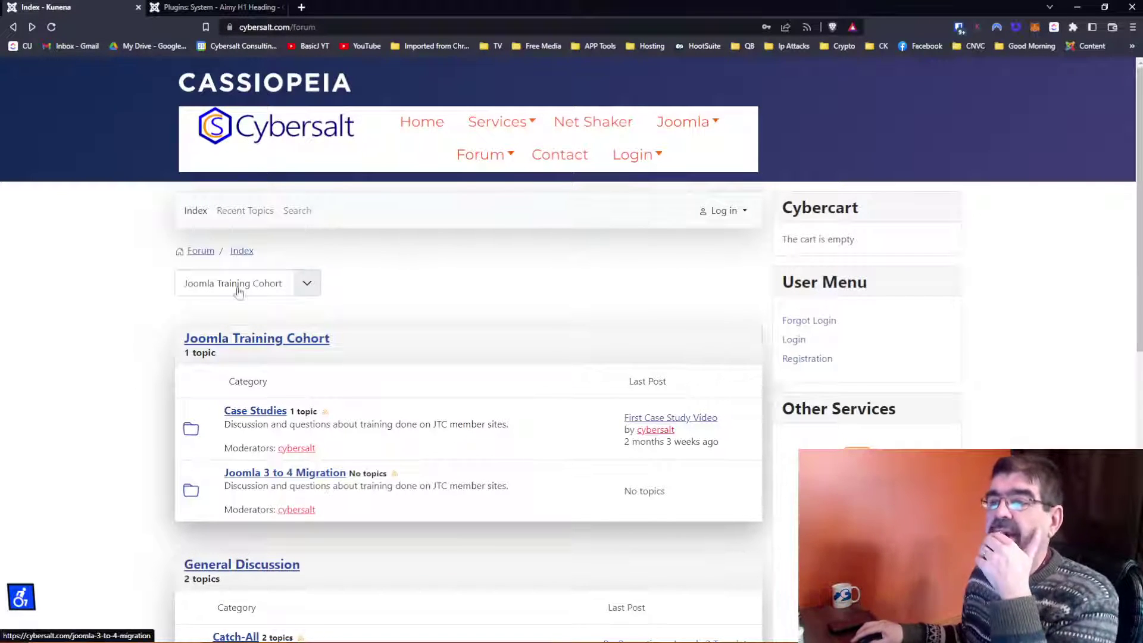
pyautogui.click(188, 7)
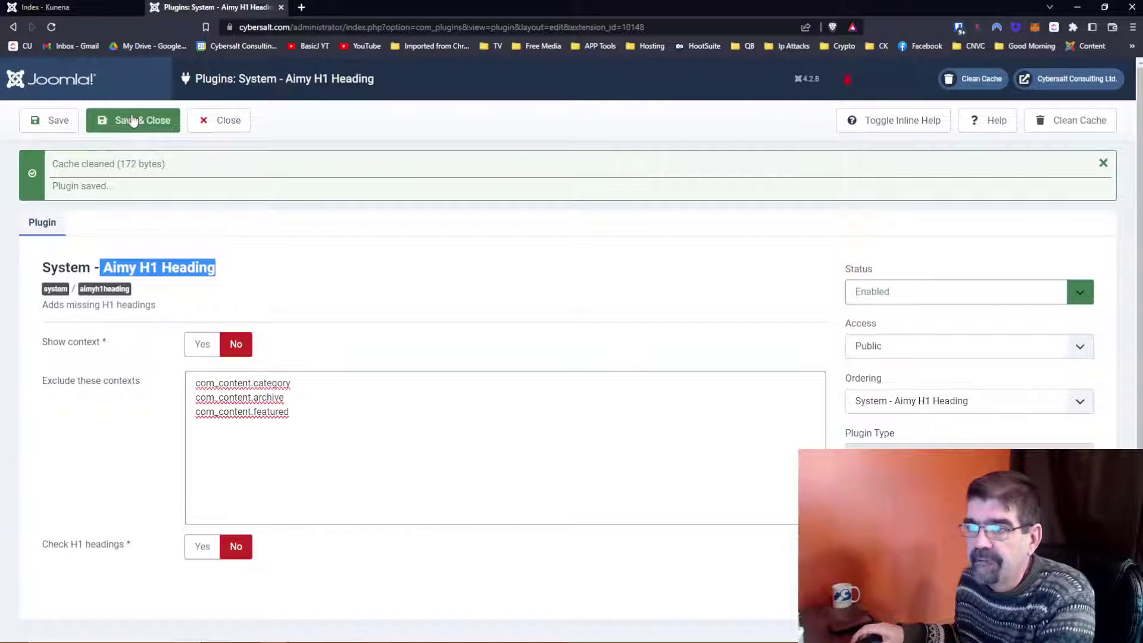
pyautogui.click(133, 120)
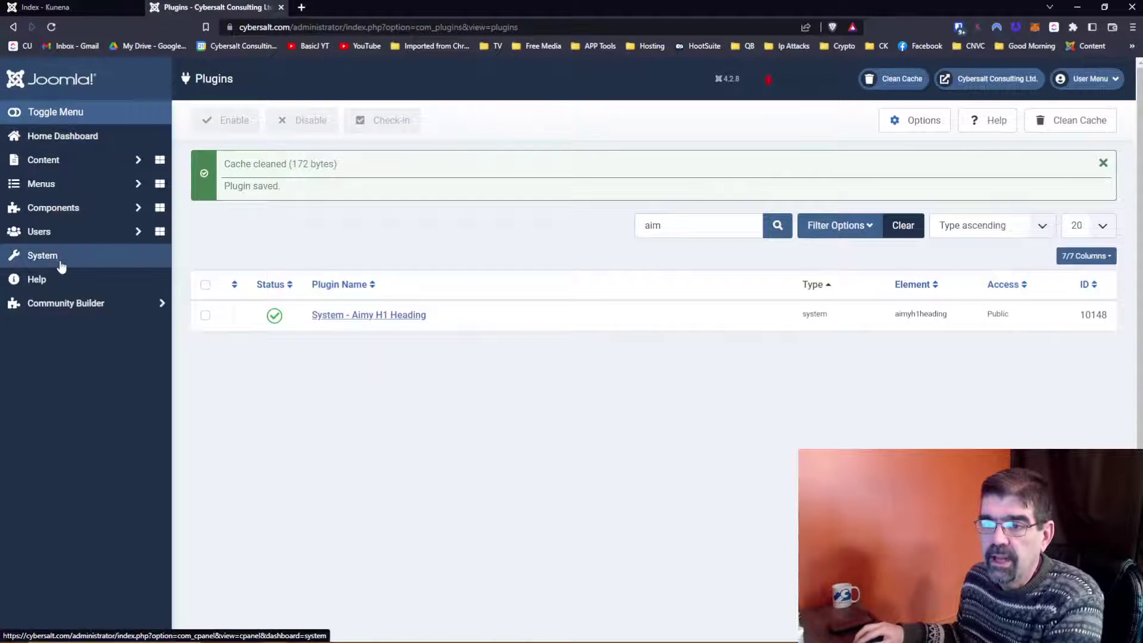
# Step: Open the menu assignments of the Cassiopeia - Default site template style
pyautogui.click(61, 266)
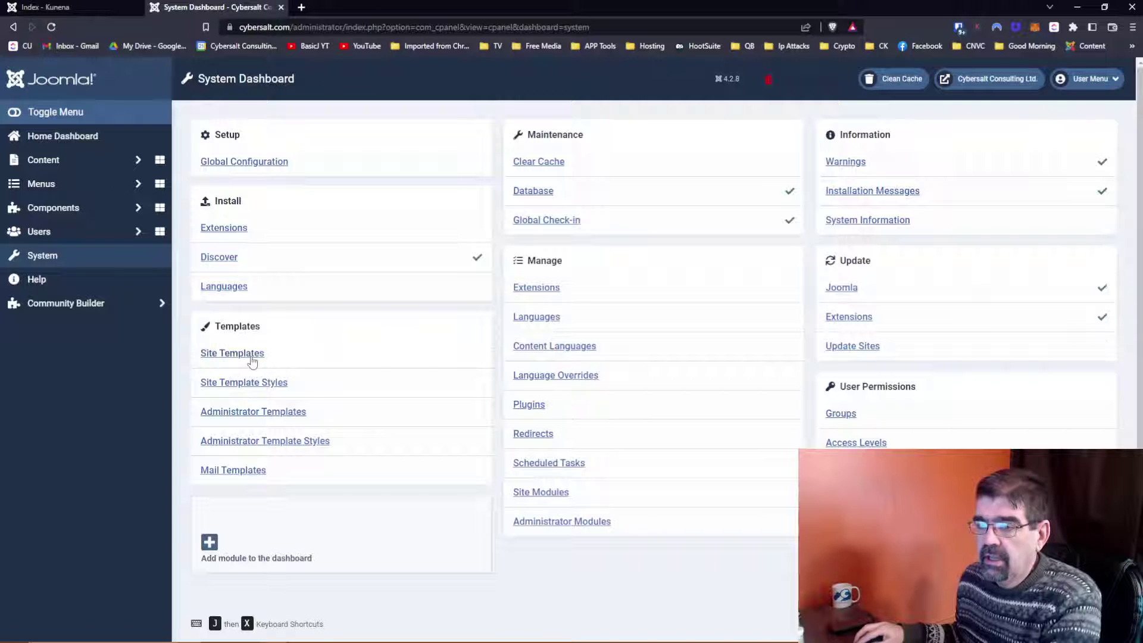
pyautogui.click(259, 383)
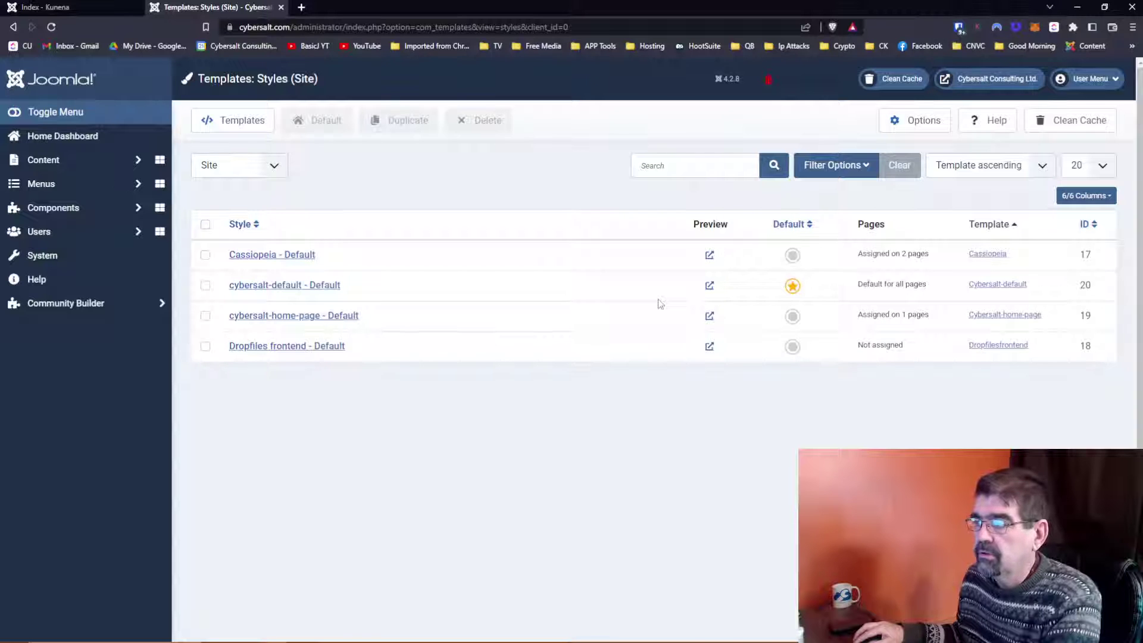
pyautogui.click(301, 255)
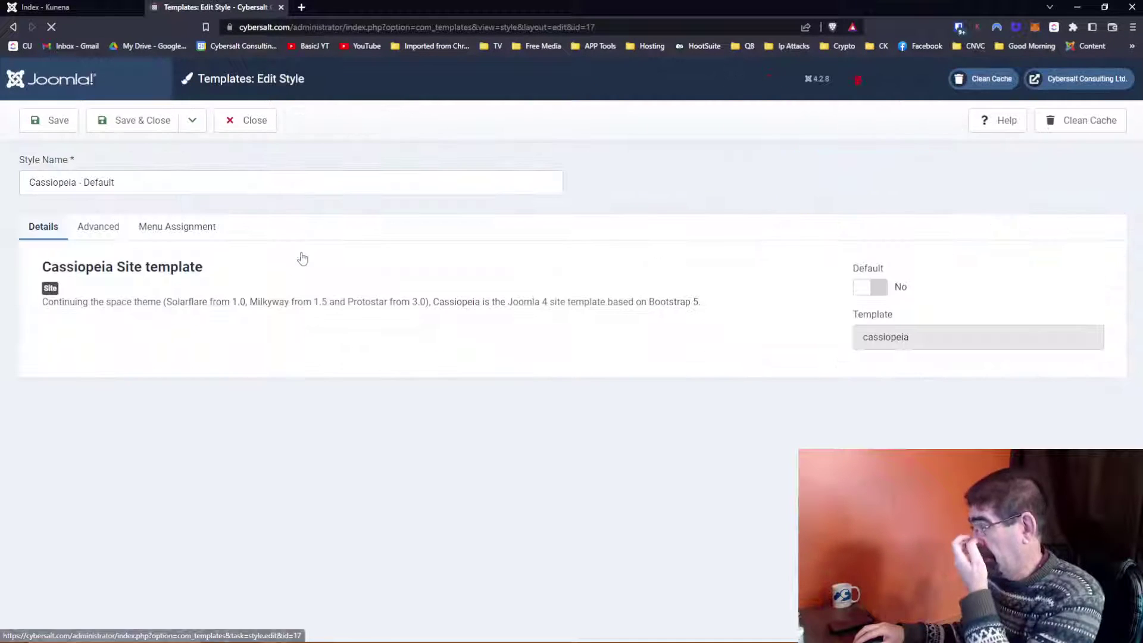
pyautogui.click(176, 233)
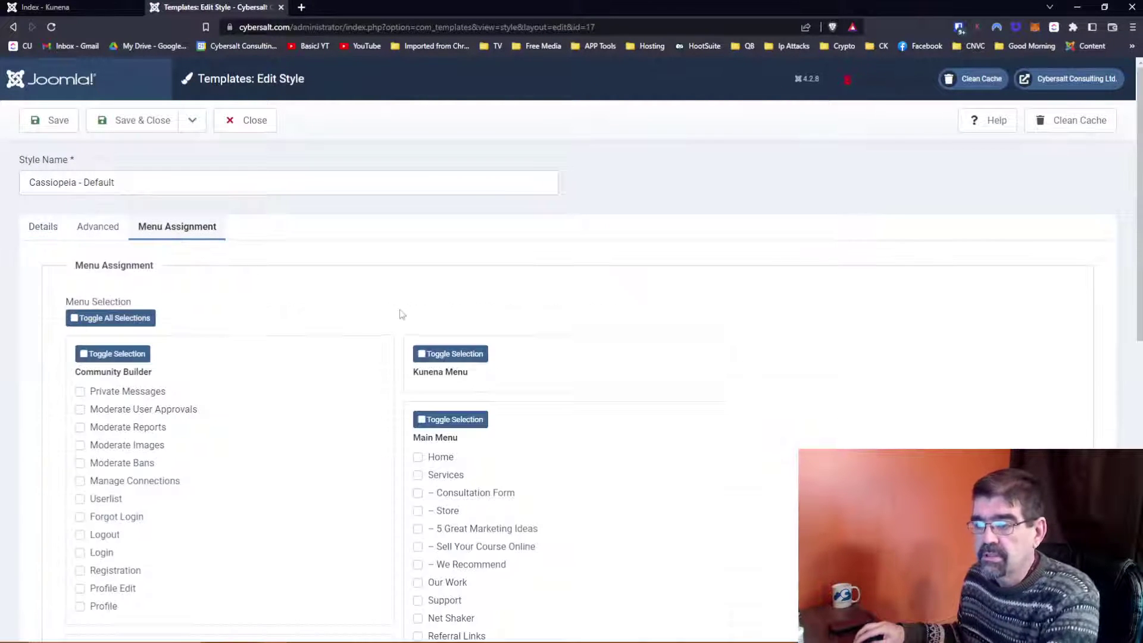
# Step: Unassign the Cassiopeia style from the Main Menu's Forum and Index items, then save and close it
pyautogui.scroll(-8, 401, 314)
pyautogui.click(418, 428)
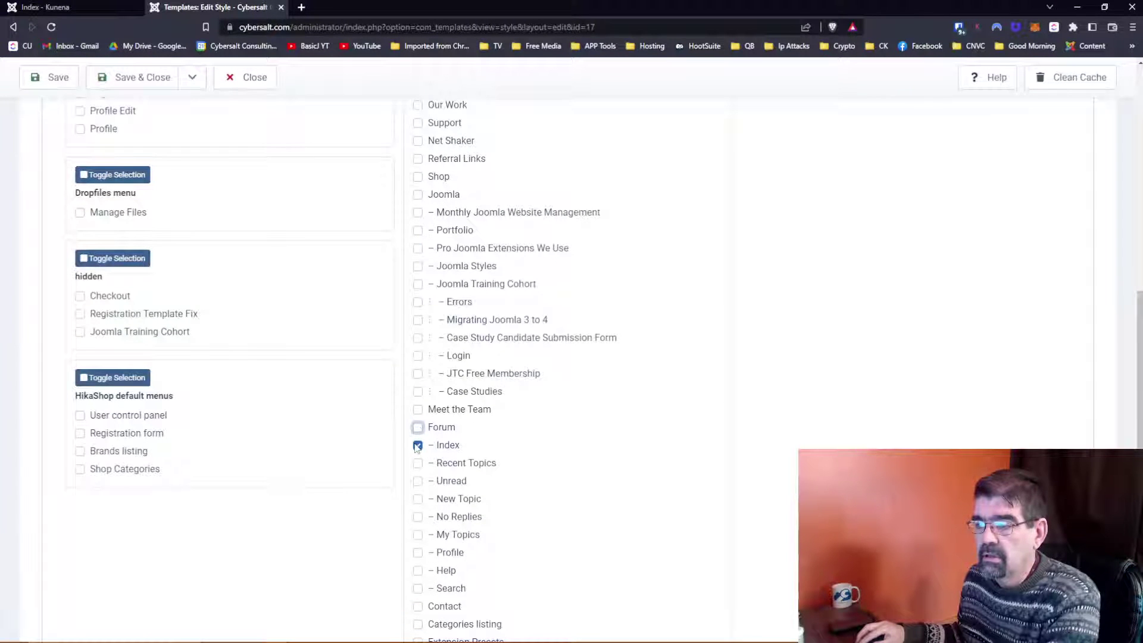
pyautogui.click(417, 446)
pyautogui.scroll(8, 264, 286)
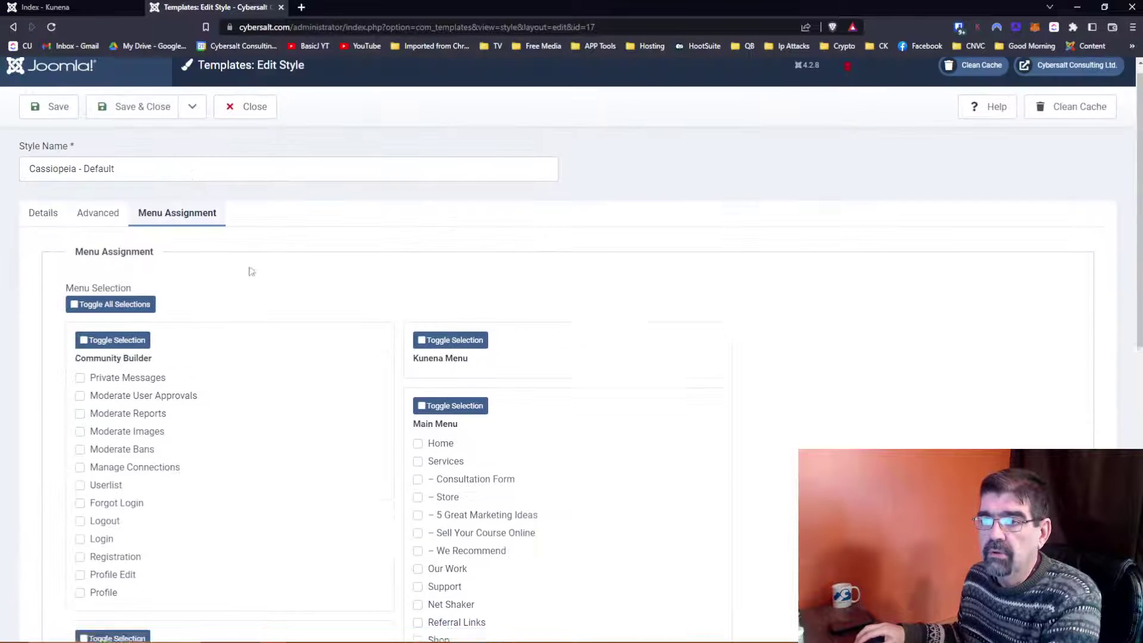
pyautogui.scroll(-10, 251, 271)
pyautogui.scroll(10, 443, 324)
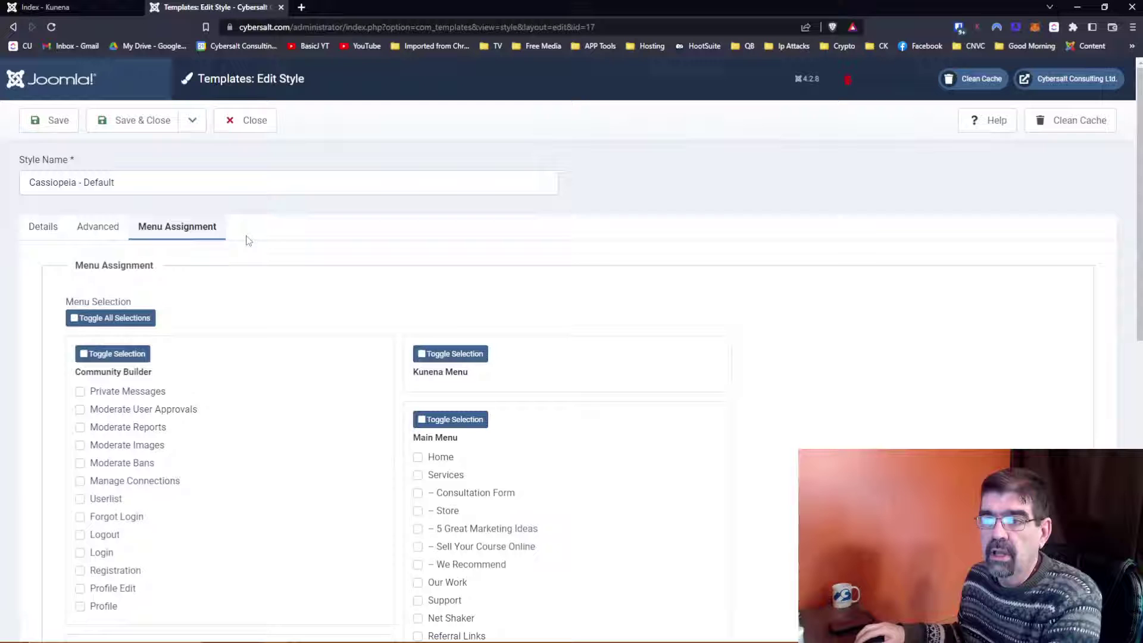
pyautogui.click(146, 128)
# Step: Reload the forum page and examine its layout from top to bottom
pyautogui.click(77, 6)
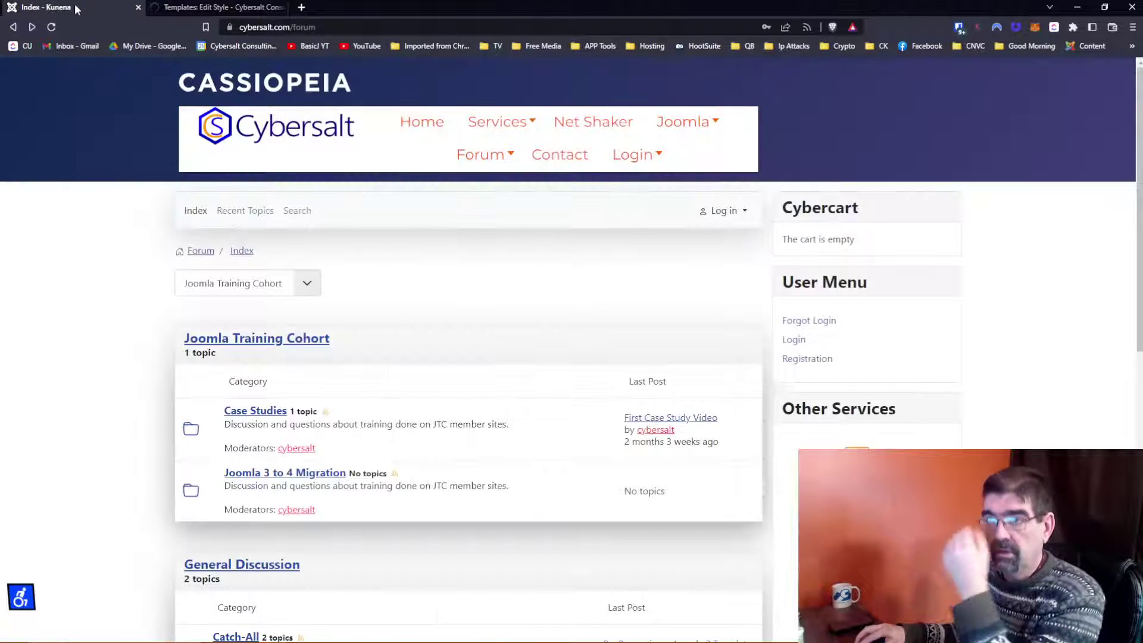
pyautogui.click(51, 28)
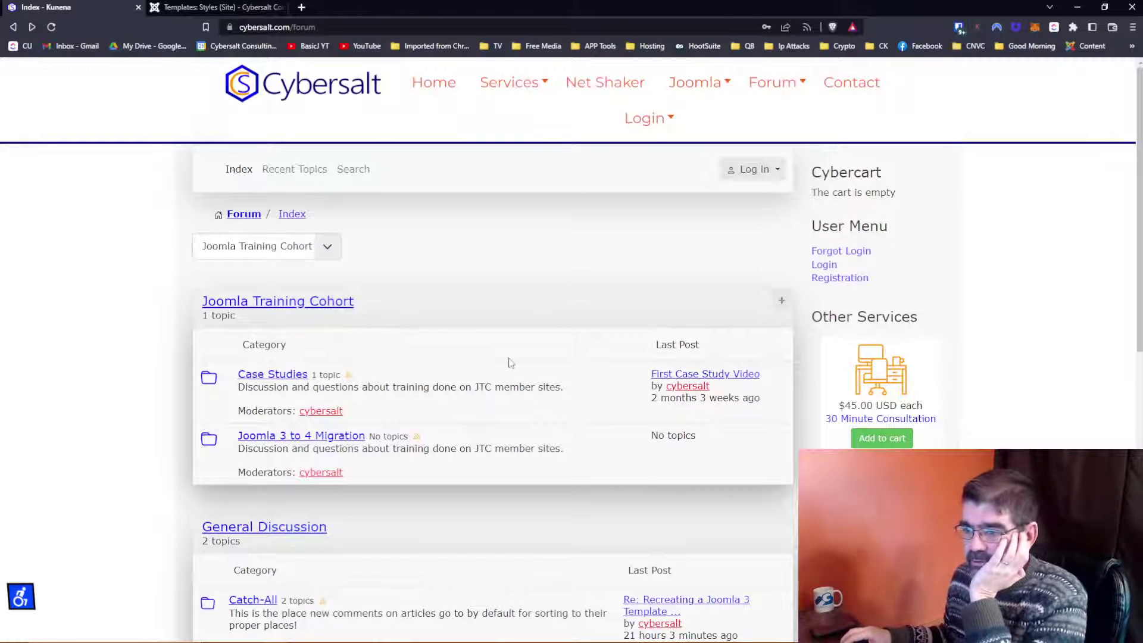
pyautogui.scroll(-10, 507, 363)
pyautogui.scroll(10, 506, 364)
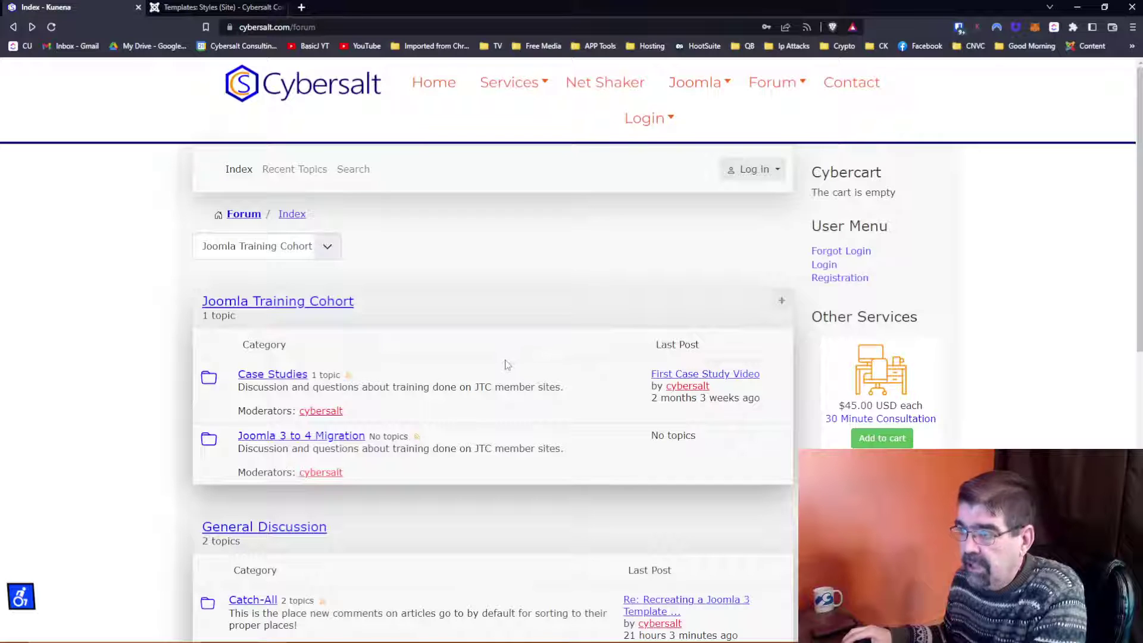
# Step: Open the Net Shaker article "What is the ".well-known" Folder?" and examine it down to the Discuss this article section
pyautogui.click(632, 86)
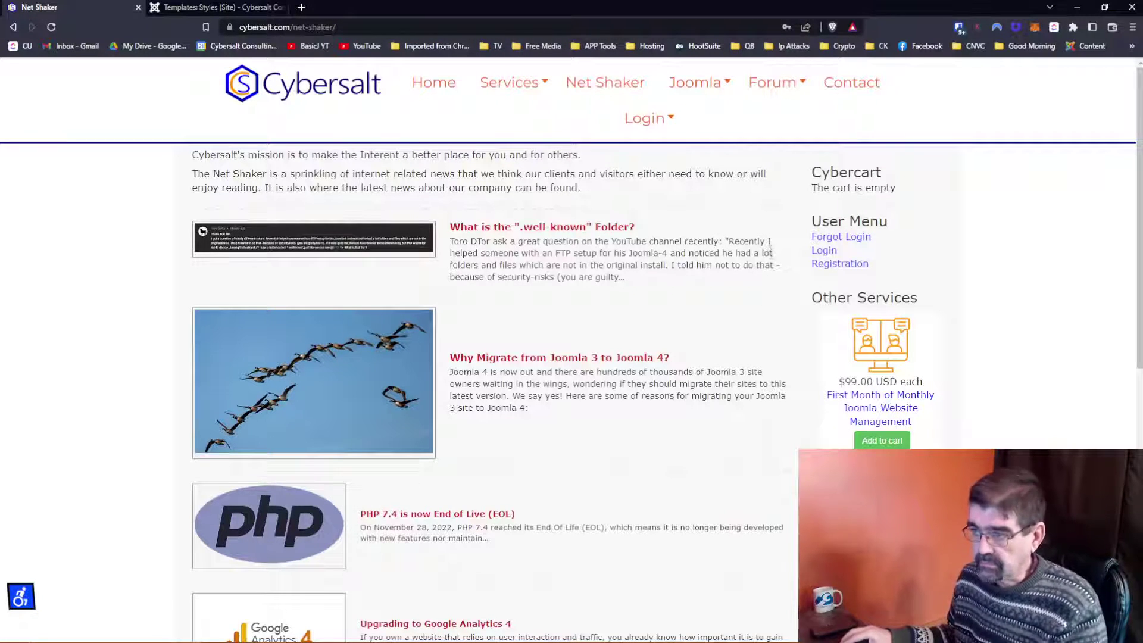
pyautogui.click(583, 235)
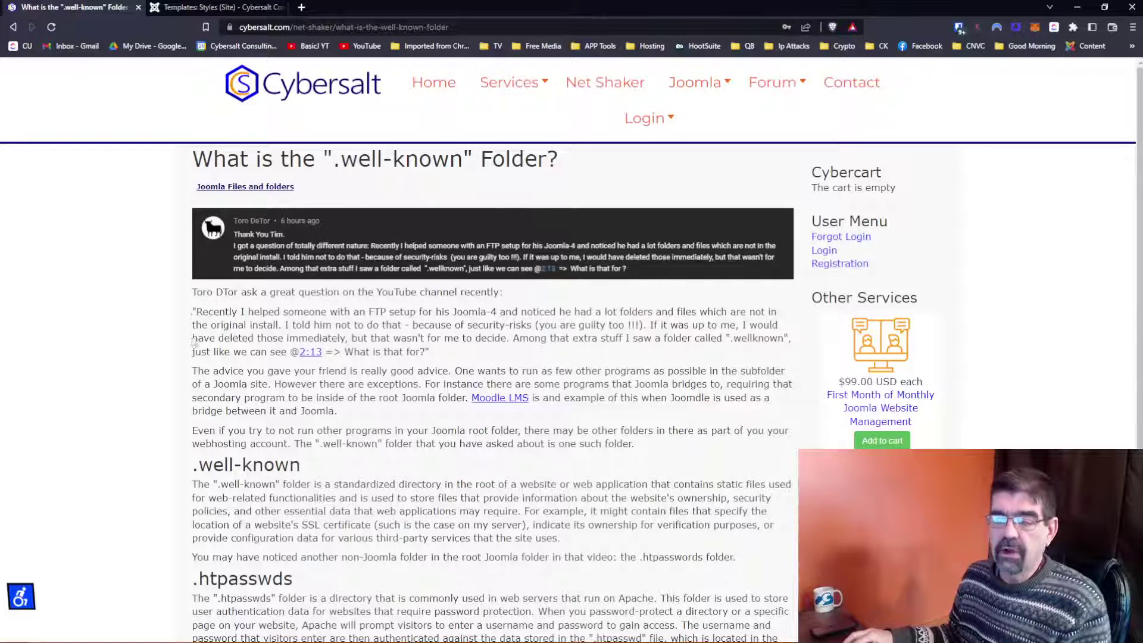
pyautogui.scroll(-2, 276, 382)
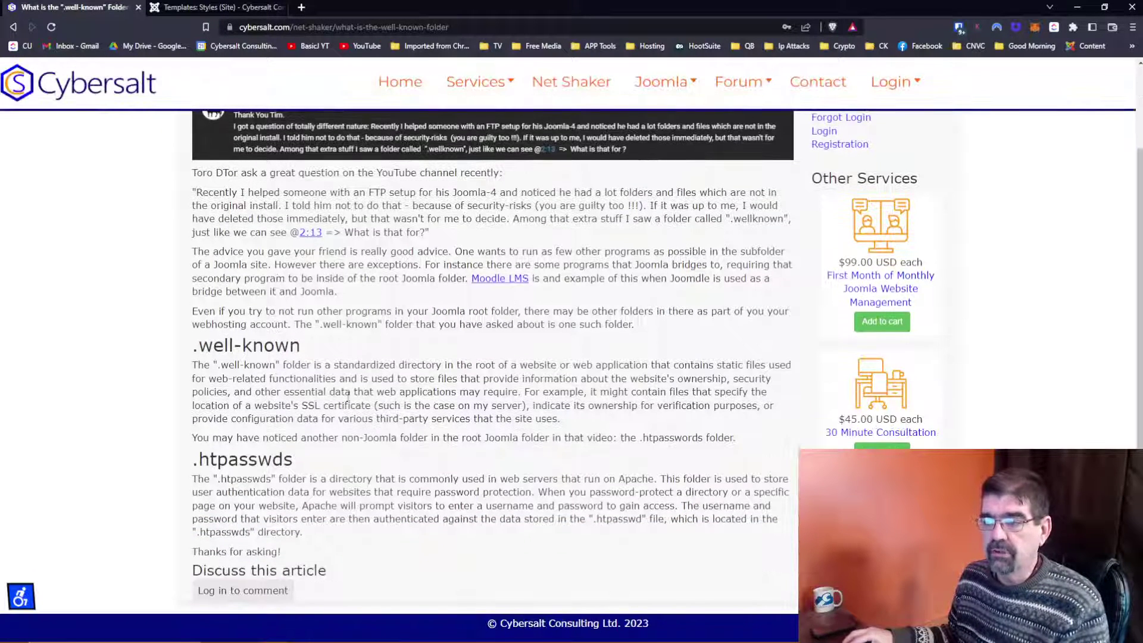
pyautogui.scroll(-1, 348, 396)
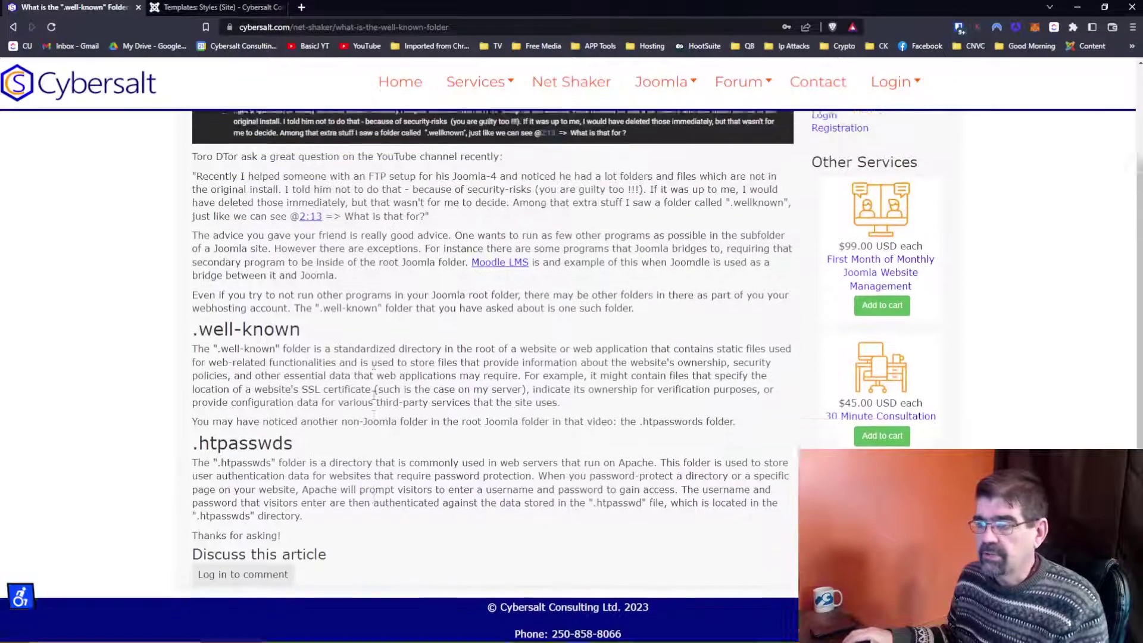
pyautogui.scroll(1, 374, 394)
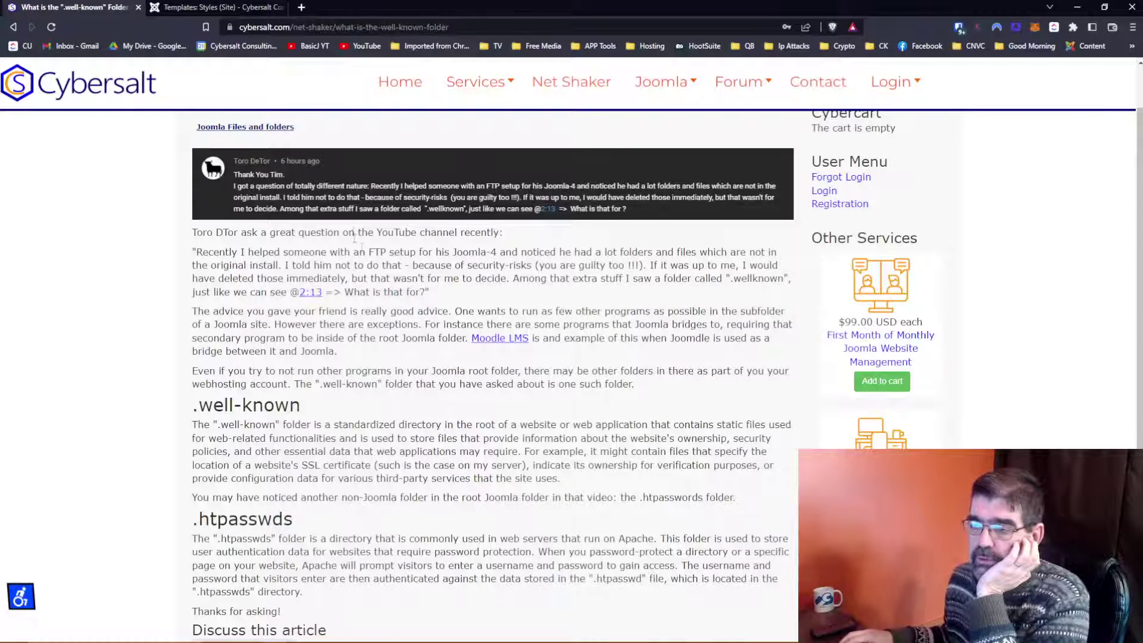
pyautogui.scroll(-3, 361, 247)
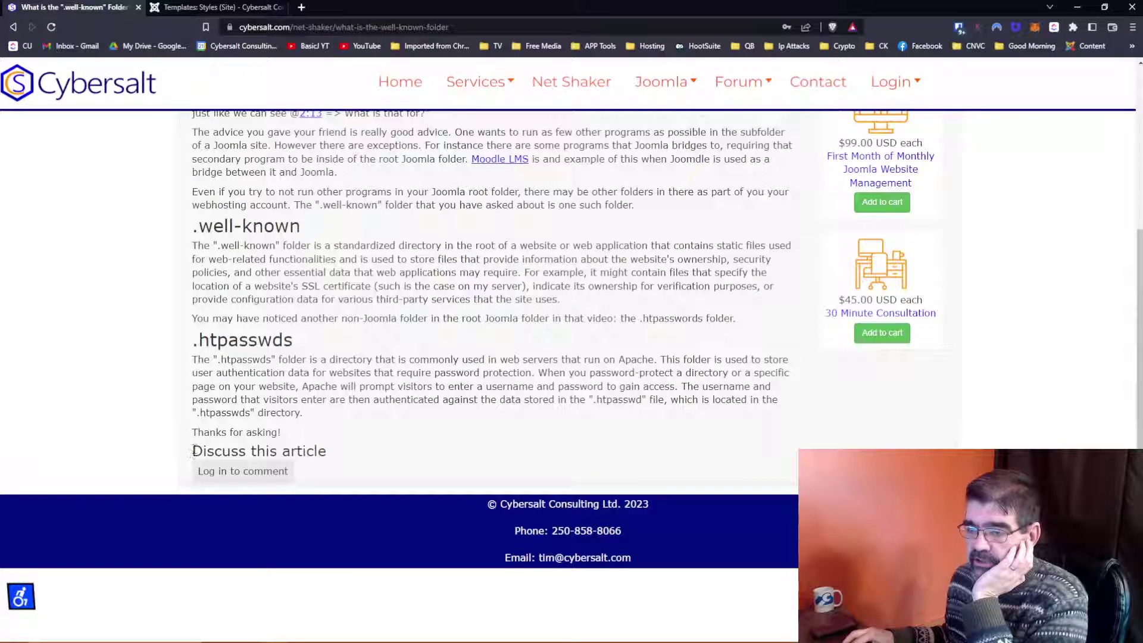
pyautogui.moveTo(192, 452); pyautogui.dragTo(328, 455)
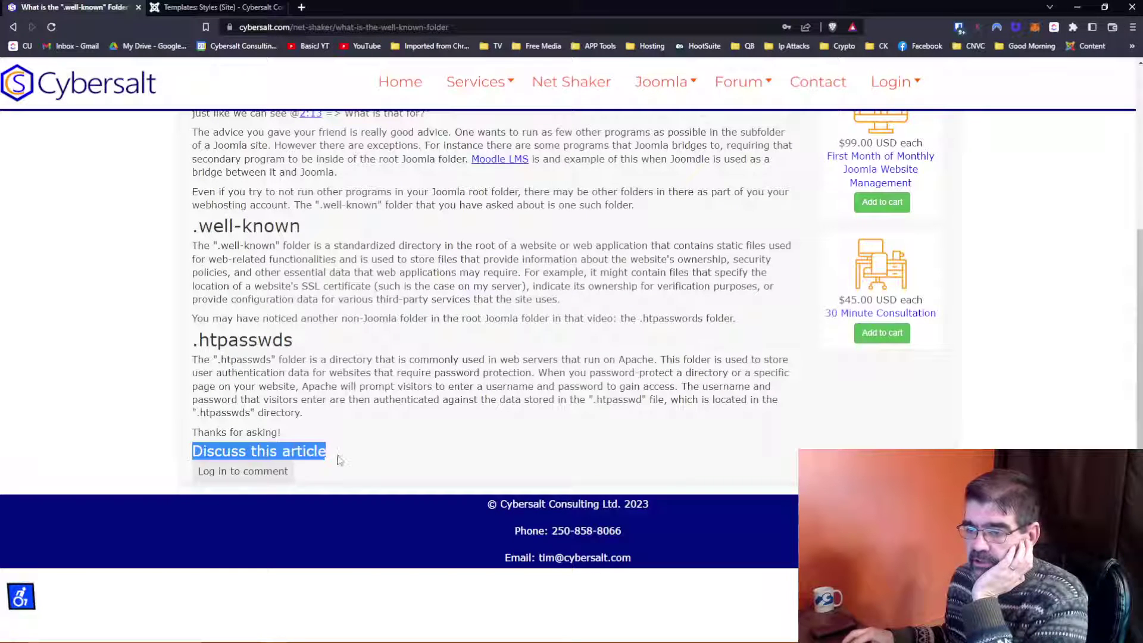
# Step: Log in through the article's comment prompt with the saved username and password, and open the Net Shaker page again
pyautogui.click(244, 480)
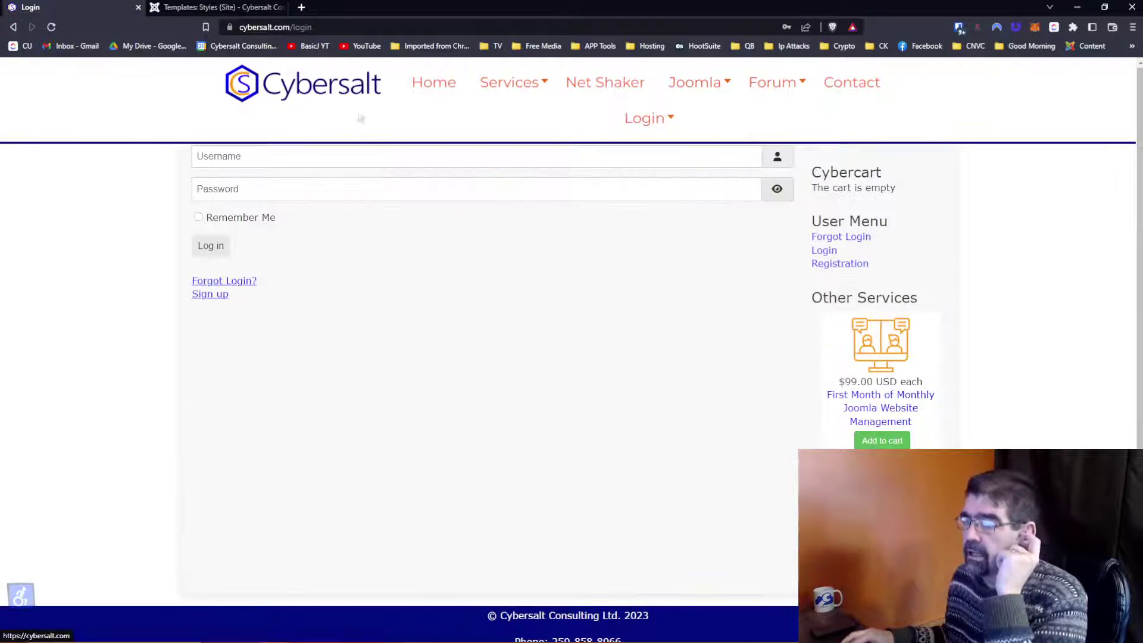
pyautogui.click(360, 154)
pyautogui.click(357, 181)
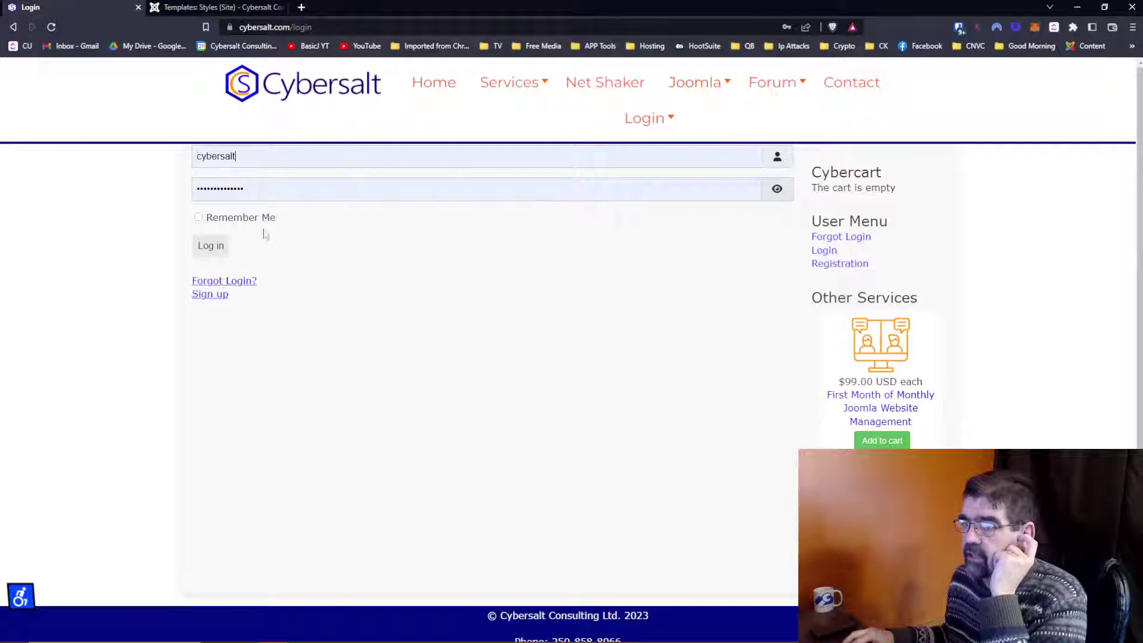
pyautogui.click(219, 246)
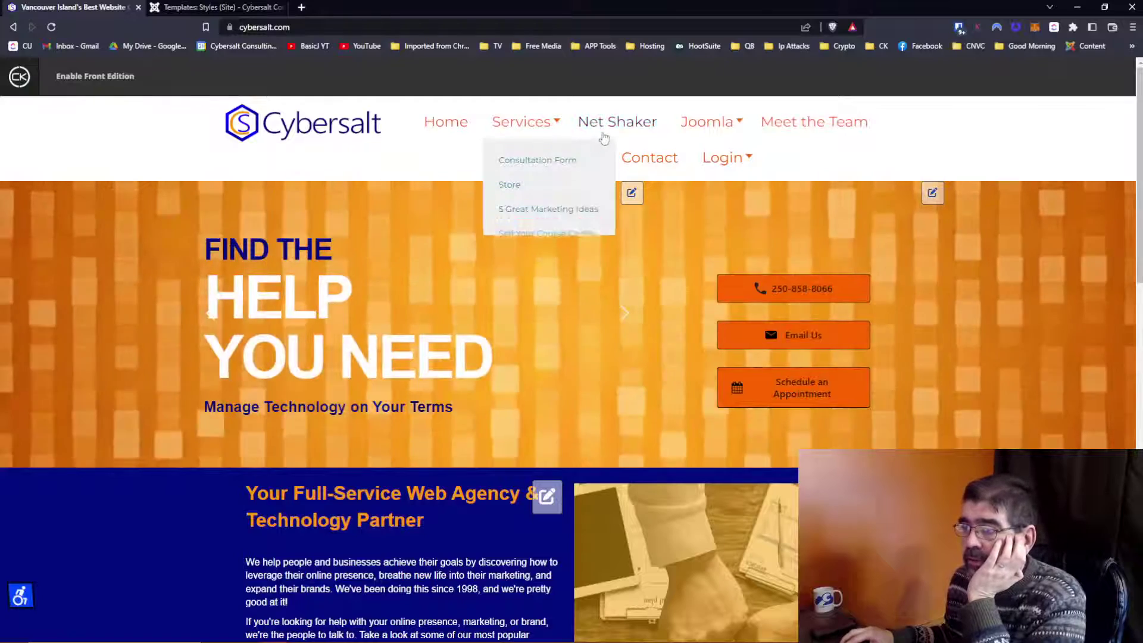
pyautogui.click(612, 132)
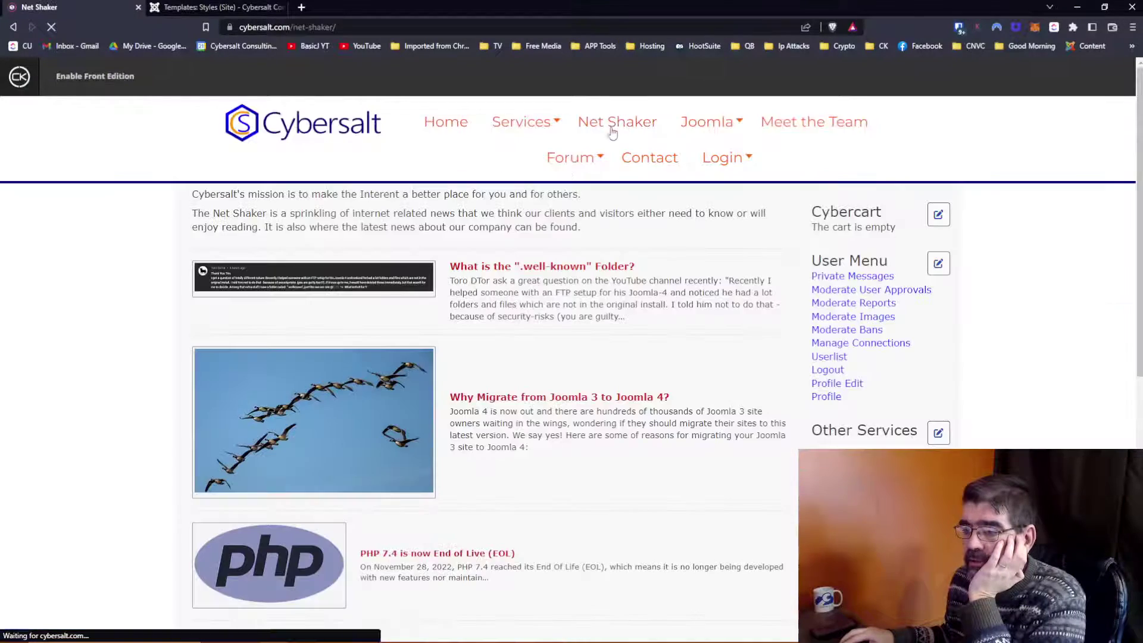
# Step: Reopen the Net Shaker article "What is the ".well-known" Folder?" and examine its text and the Discuss this article form
pyautogui.scroll(-3, 518, 231)
pyautogui.scroll(3, 518, 231)
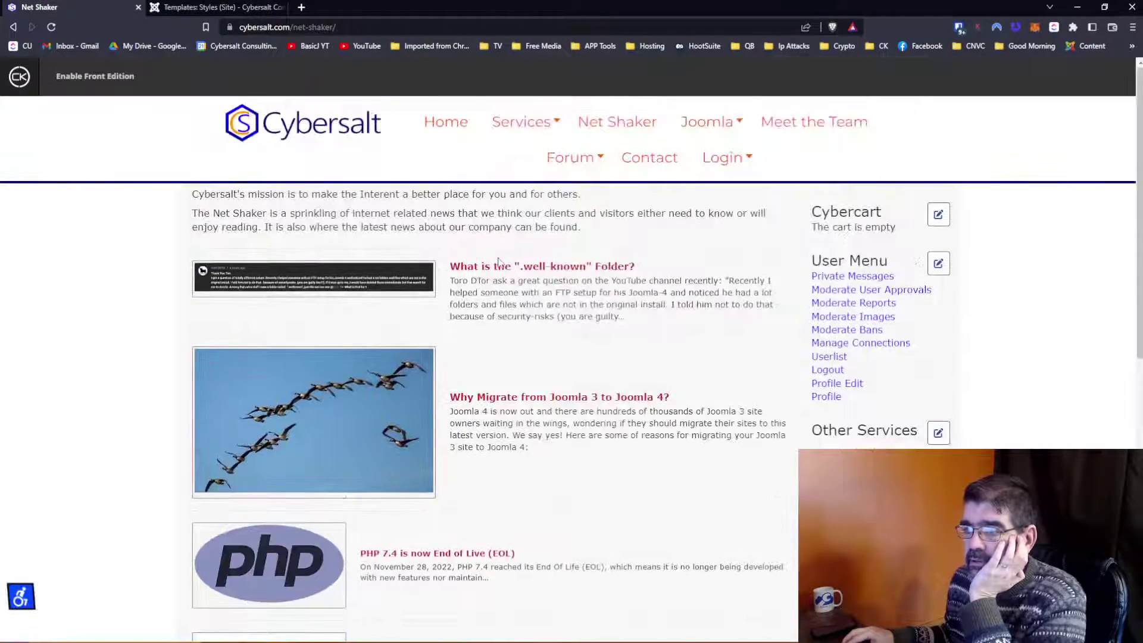
pyautogui.click(499, 268)
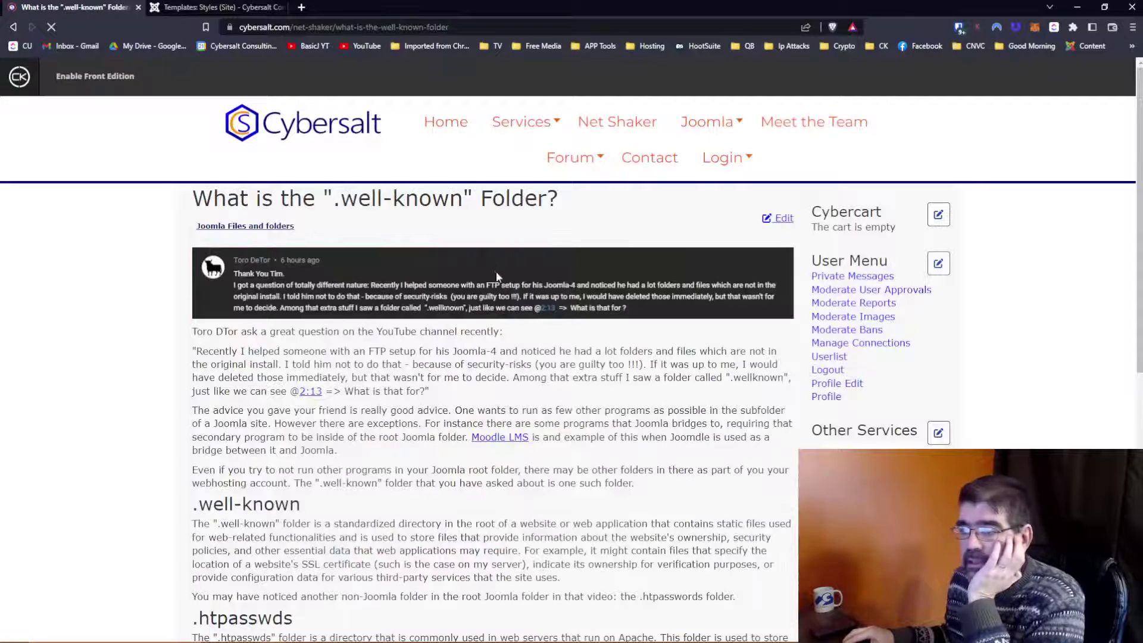
pyautogui.scroll(-7, 472, 272)
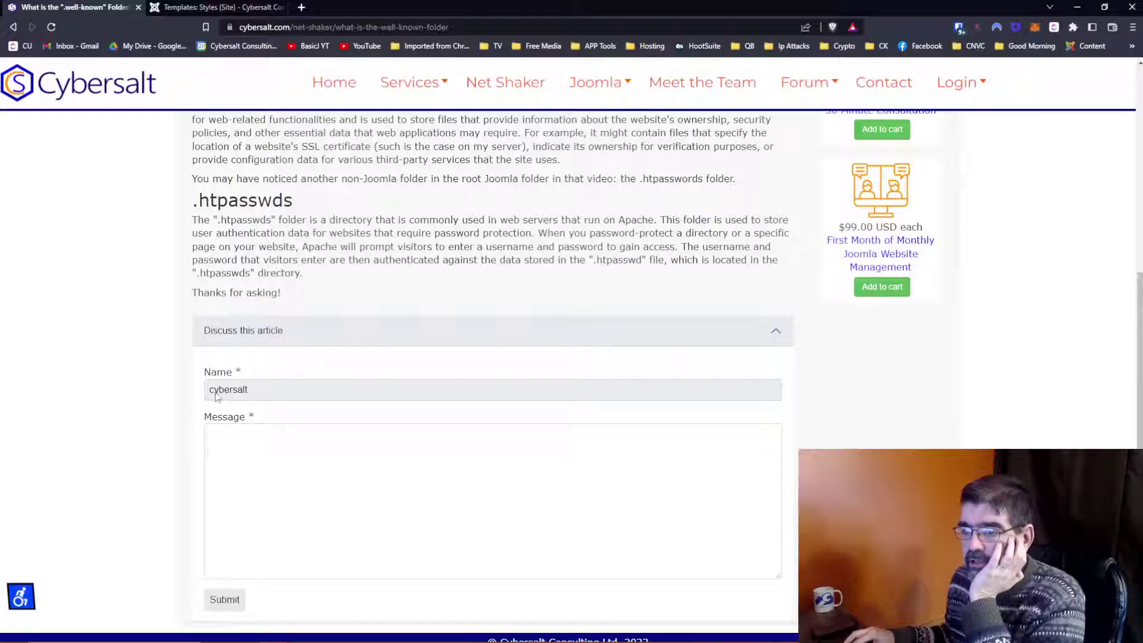
pyautogui.scroll(2, 381, 302)
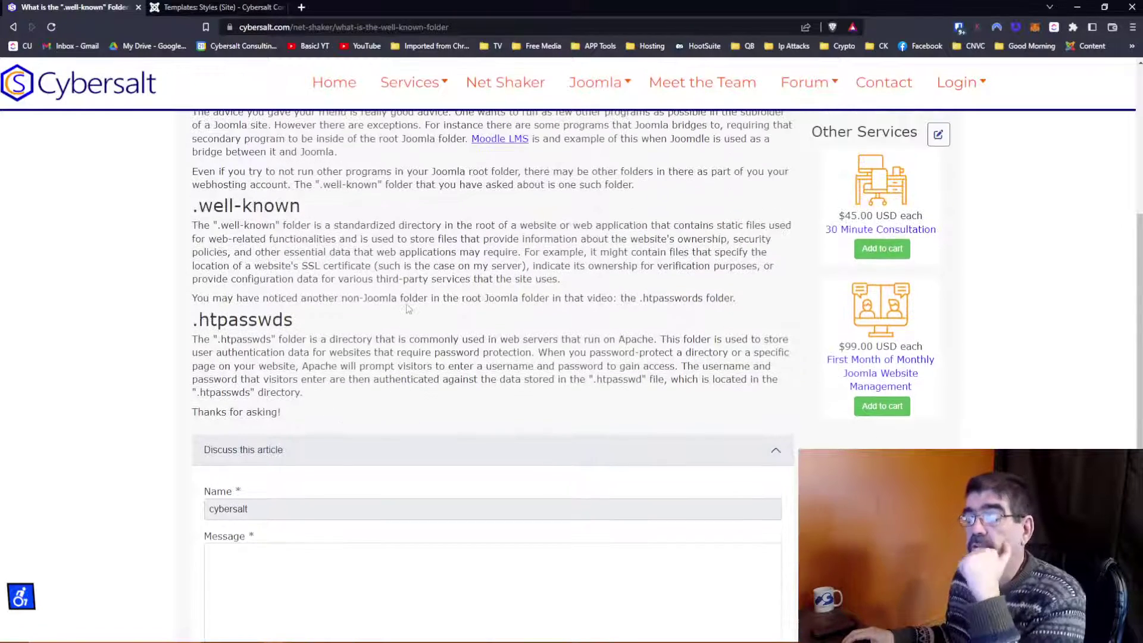
pyautogui.scroll(4, 408, 308)
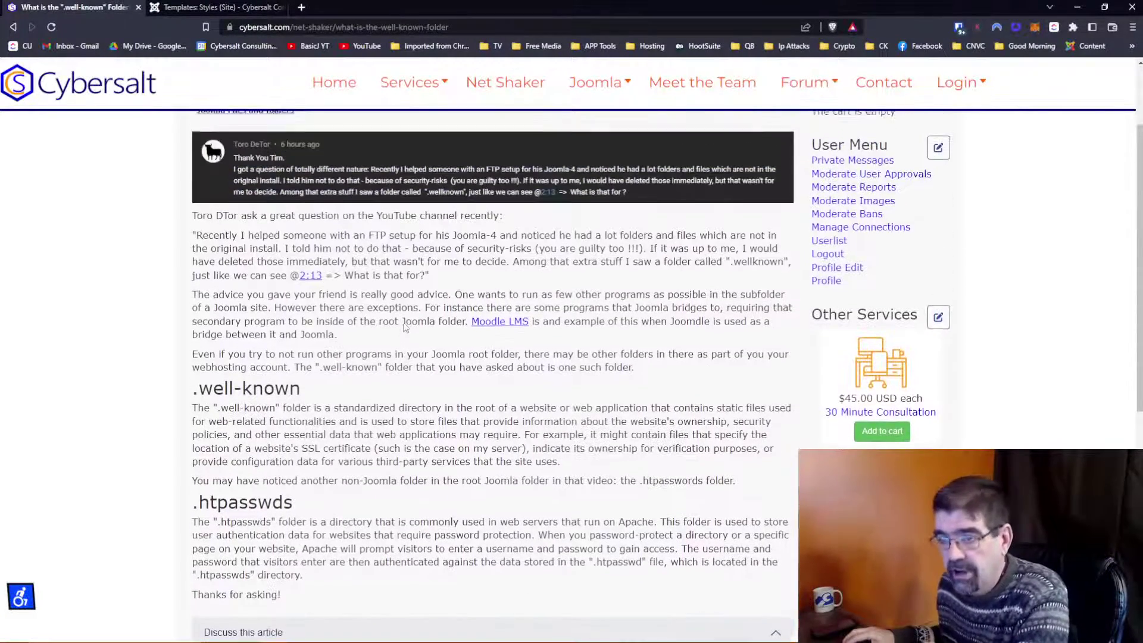
pyautogui.scroll(-4, 404, 323)
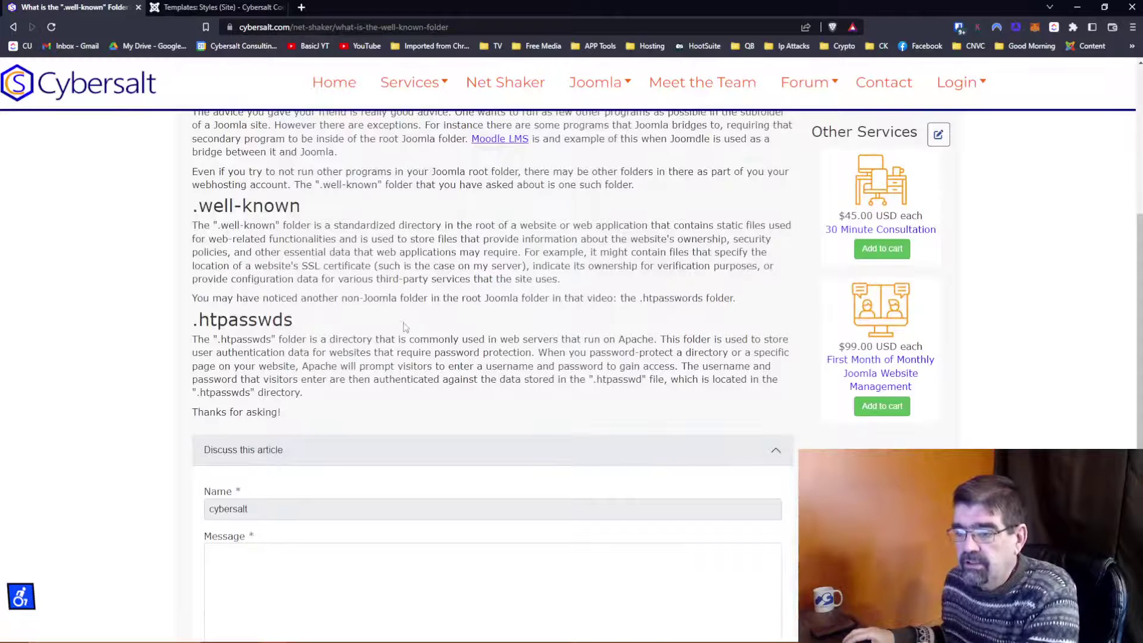
# Step: Open the Forum index in a separate browser tab, examine its categories, and return to the article
pyautogui.rightClick(799, 89)
pyautogui.click(851, 100)
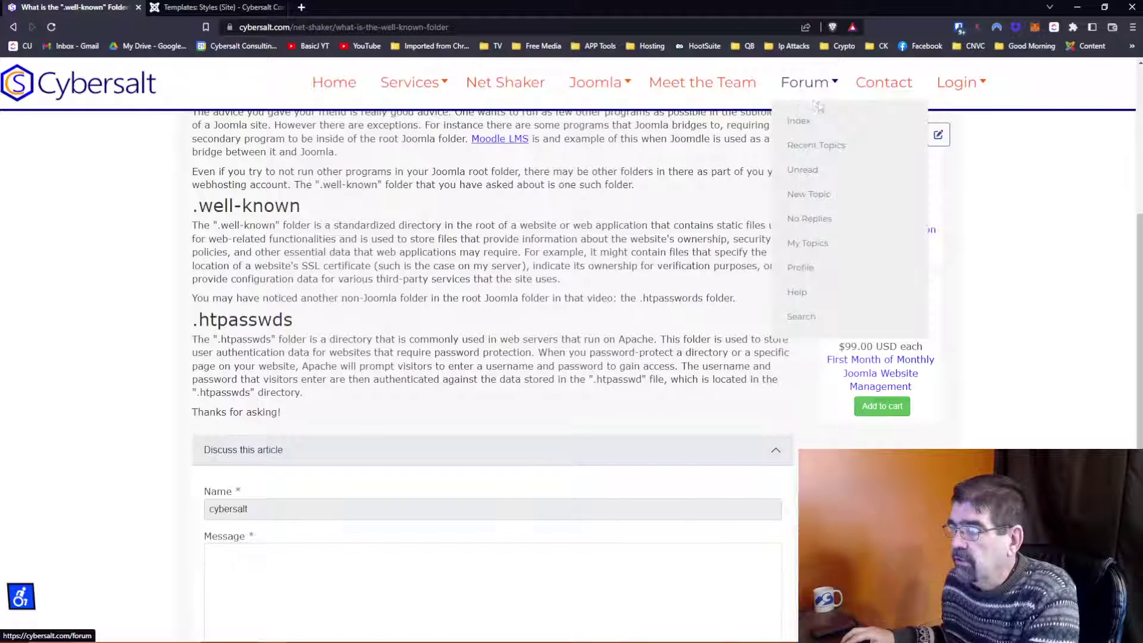
pyautogui.click(209, 7)
pyautogui.scroll(-2, 494, 257)
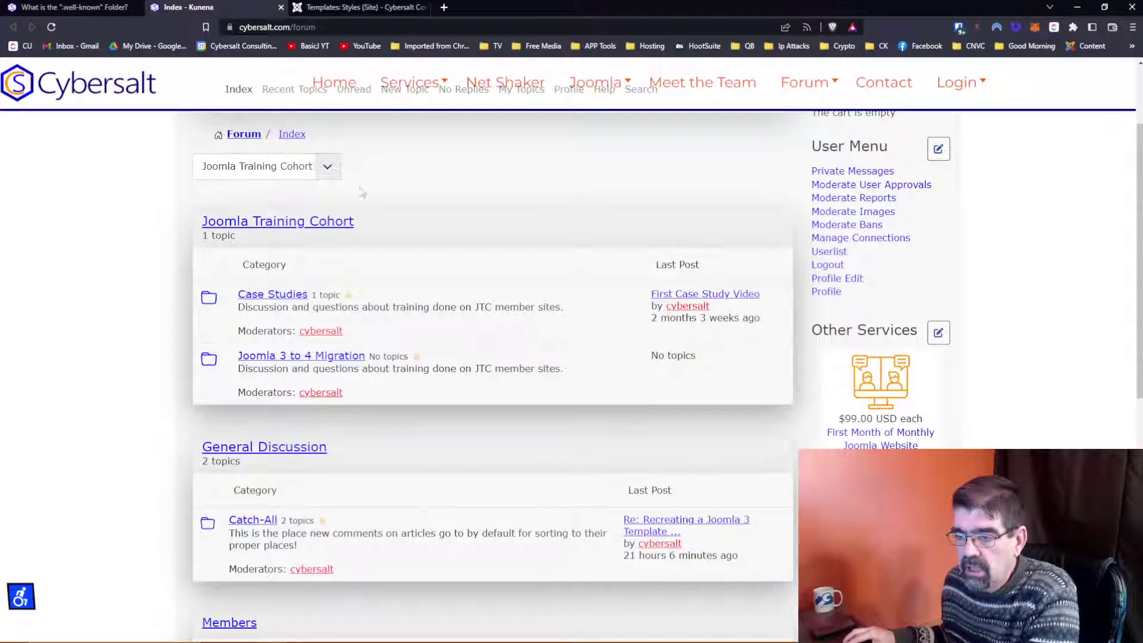
pyautogui.click(325, 8)
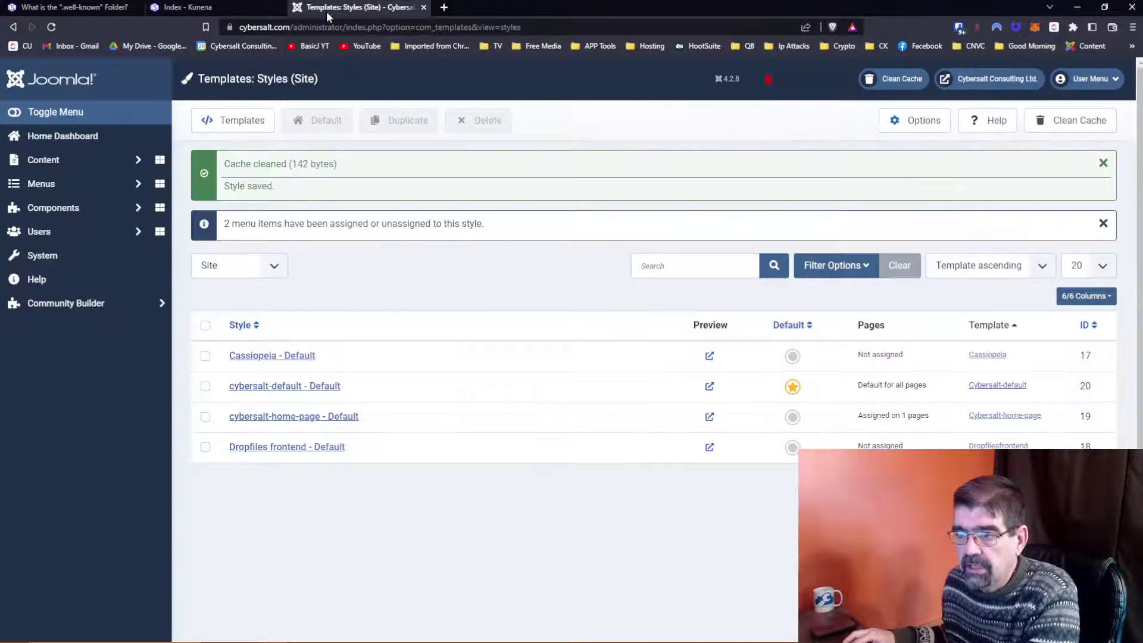
pyautogui.click(222, 8)
pyautogui.click(74, 7)
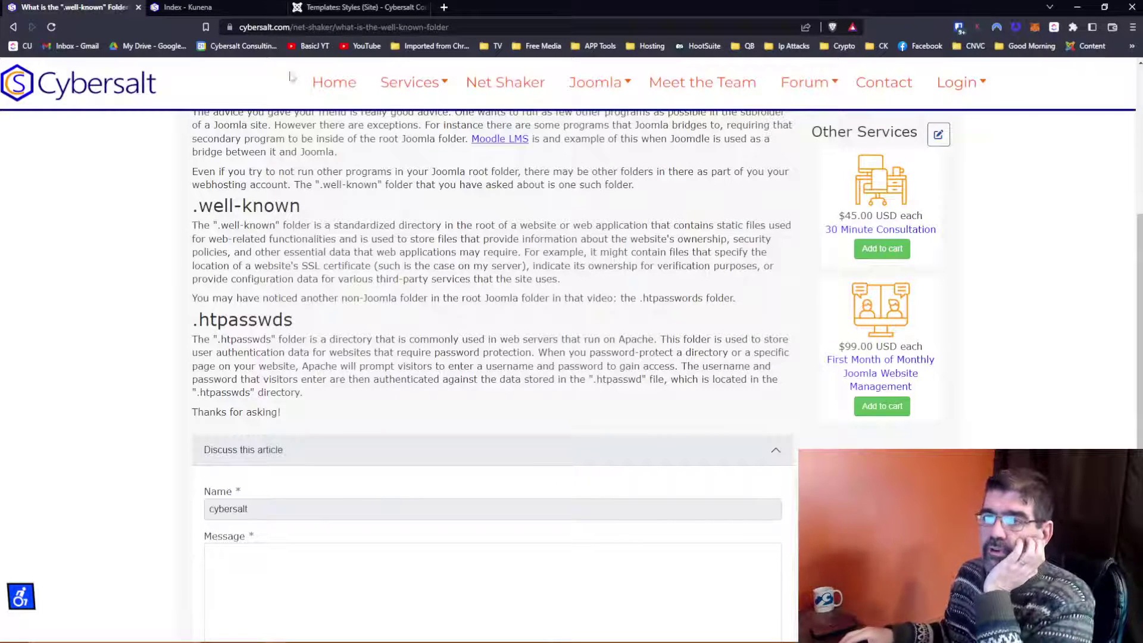
# Step: In the Joomla administrator, search the plugins for "discuss", open Content - Kunena Discuss, and show its inline help
pyautogui.click(354, 7)
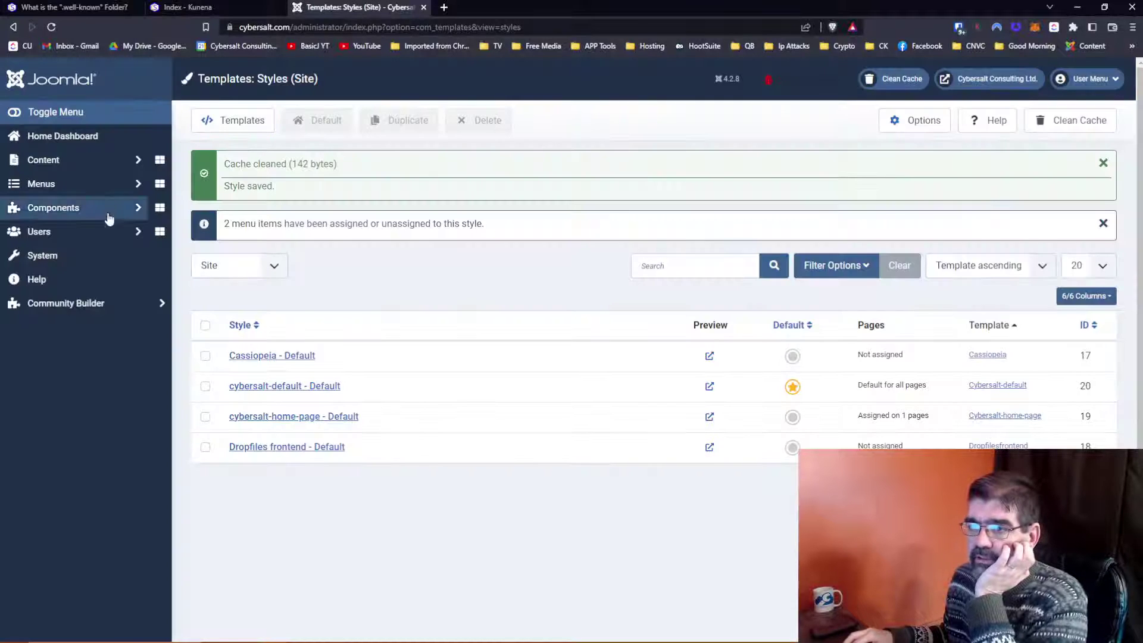
pyautogui.click(67, 257)
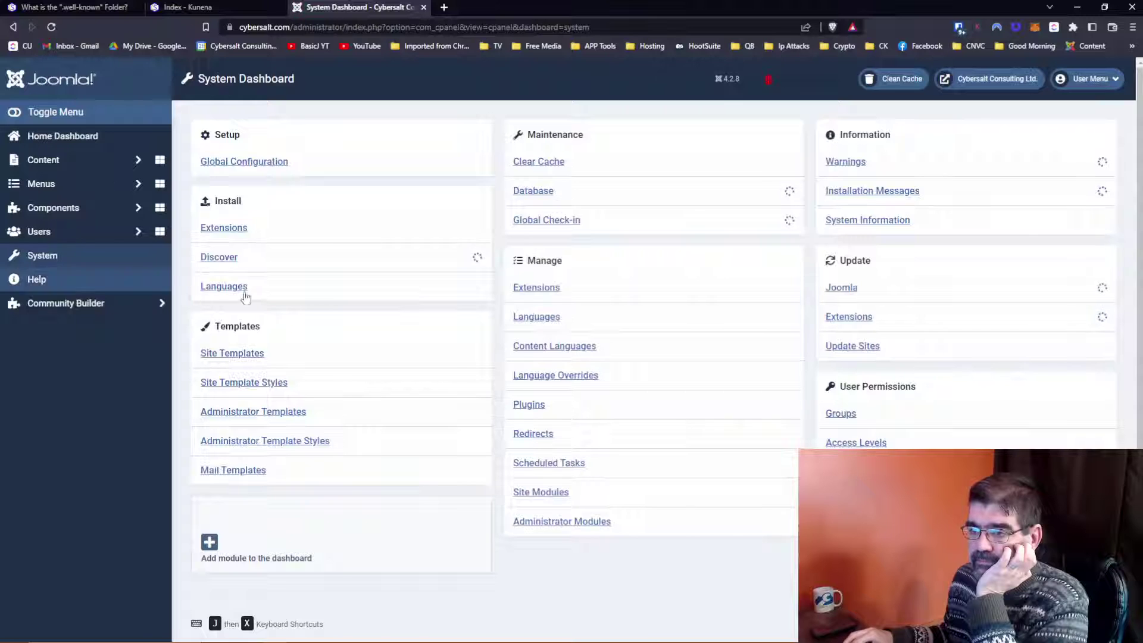
pyautogui.click(528, 405)
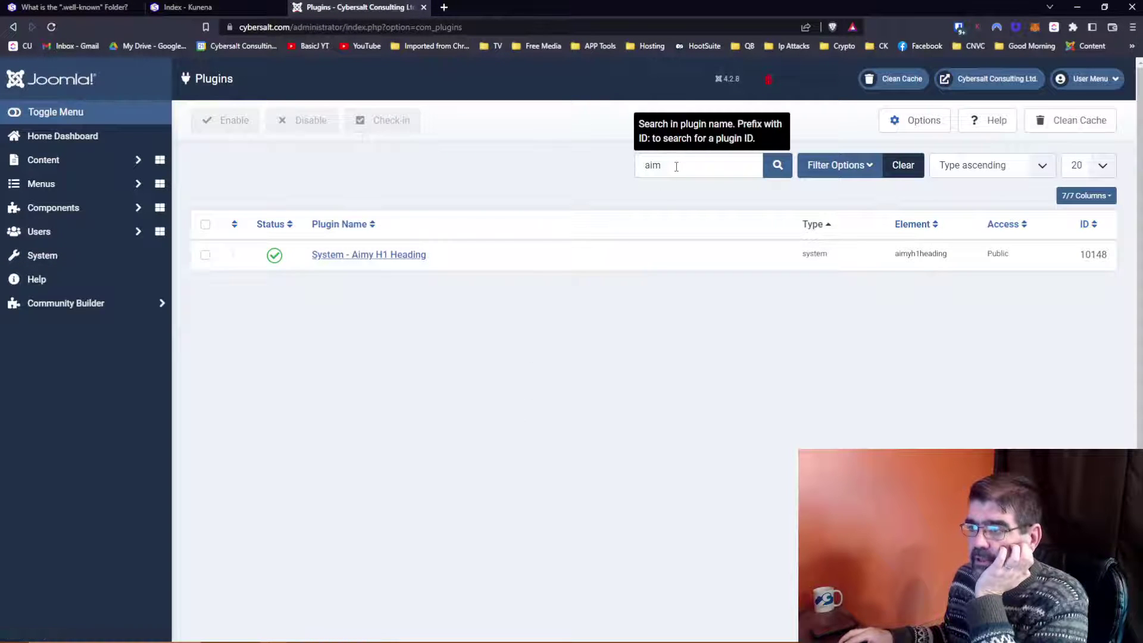
pyautogui.doubleClick(676, 165)
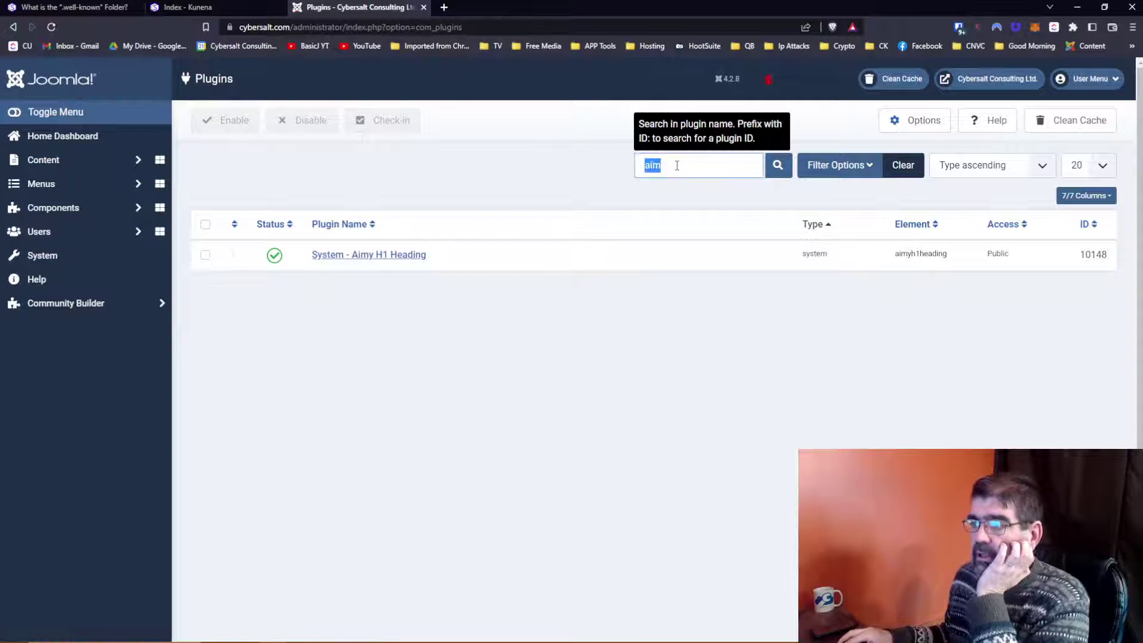
pyautogui.write('discuss')
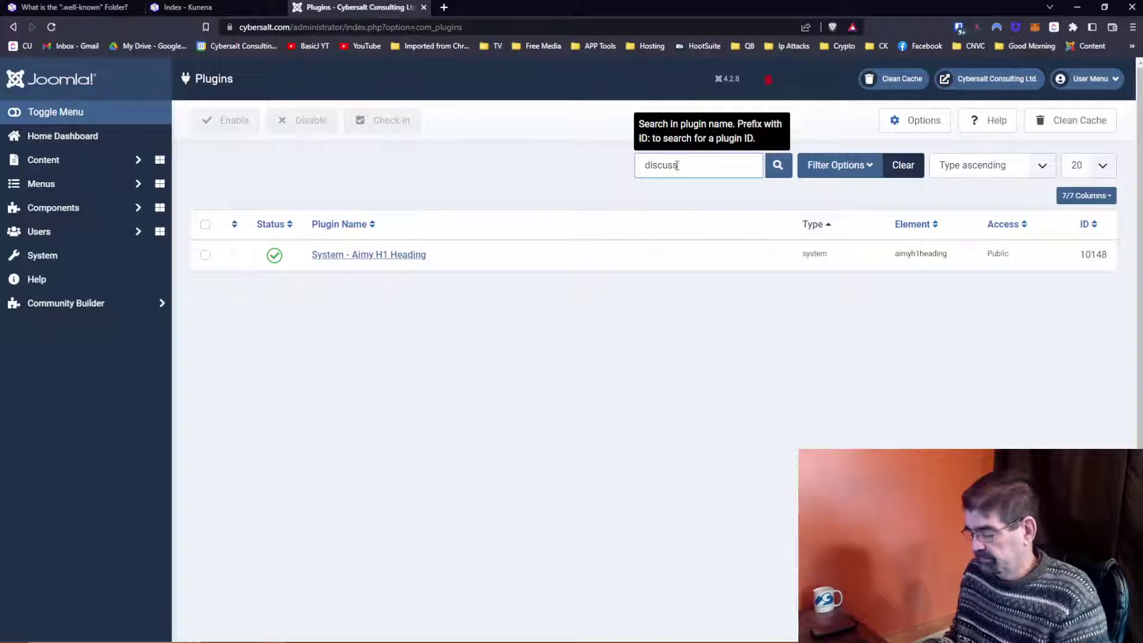
pyautogui.press('Return')
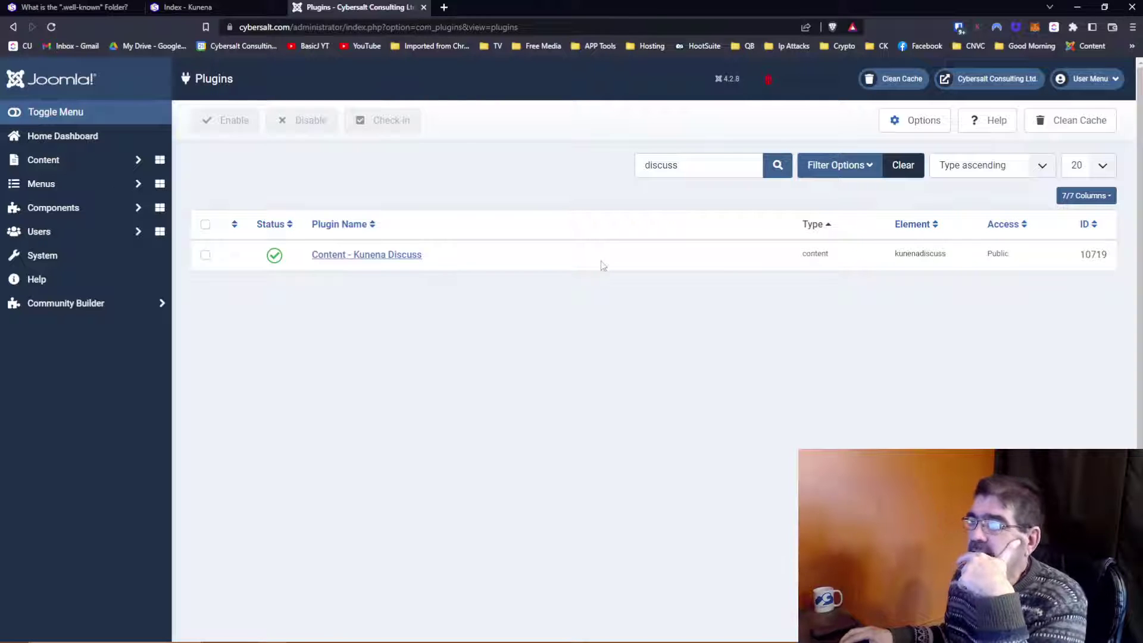
pyautogui.click(389, 263)
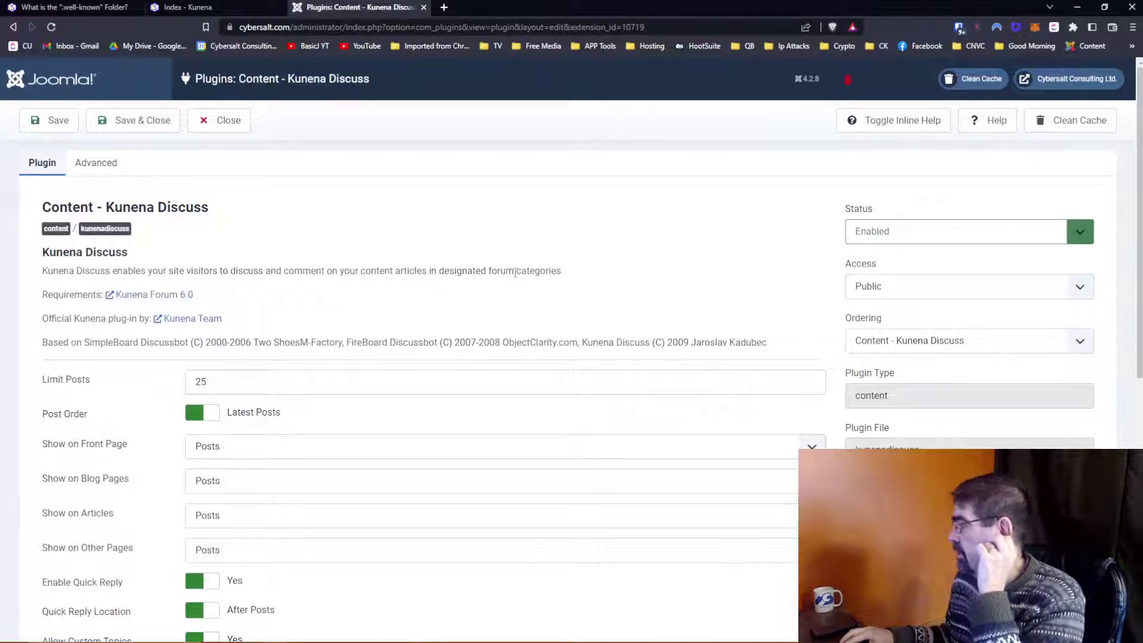
pyautogui.scroll(-2, 515, 272)
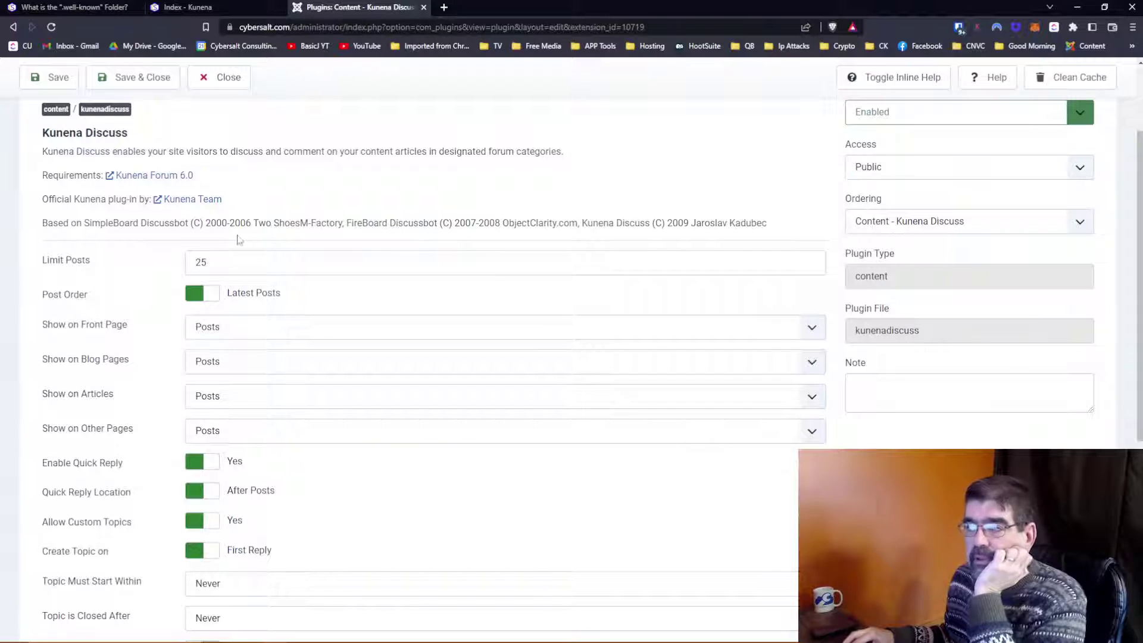
pyautogui.click(886, 80)
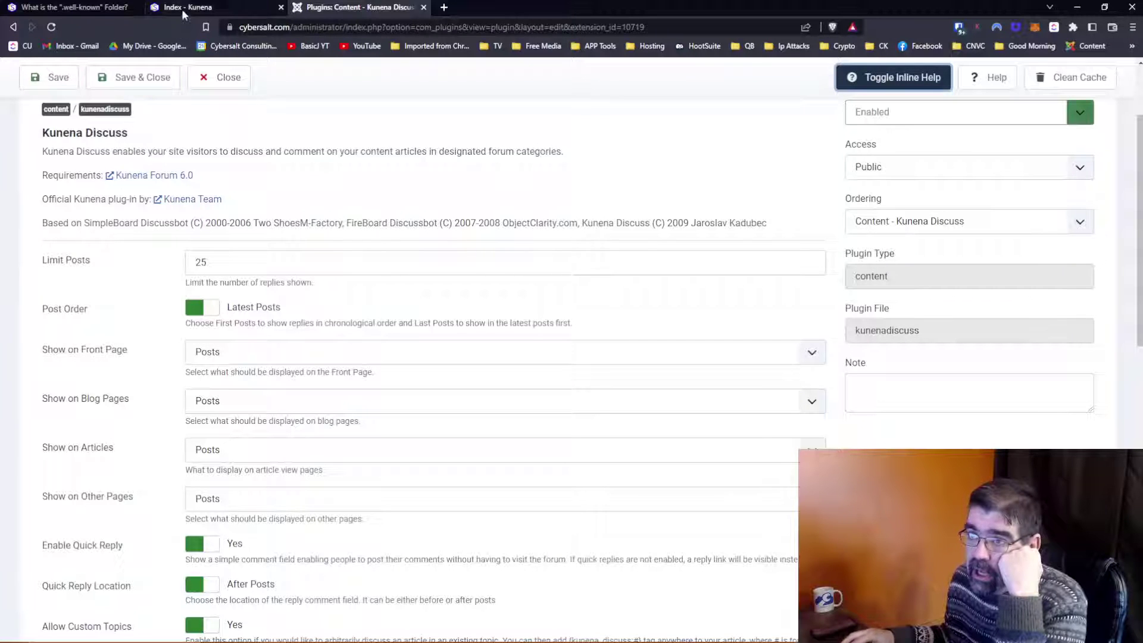
# Step: Check the article's discussion form and the forum index, and review the plugin's Show on Front Page choices
pyautogui.click(83, 8)
pyautogui.scroll(-5, 466, 292)
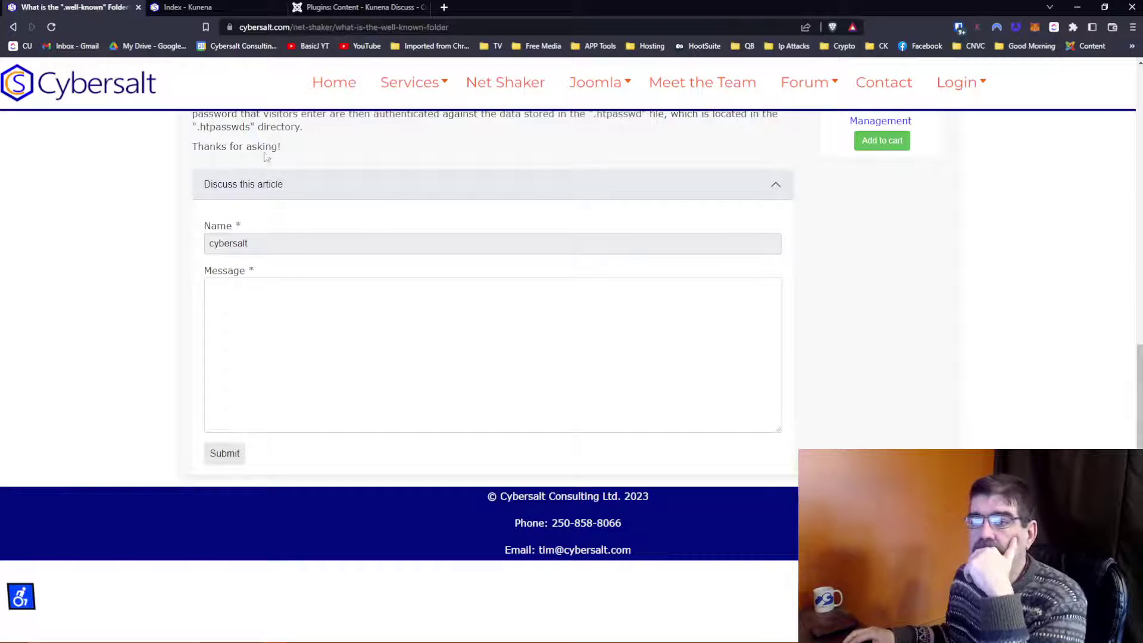
pyautogui.click(203, 7)
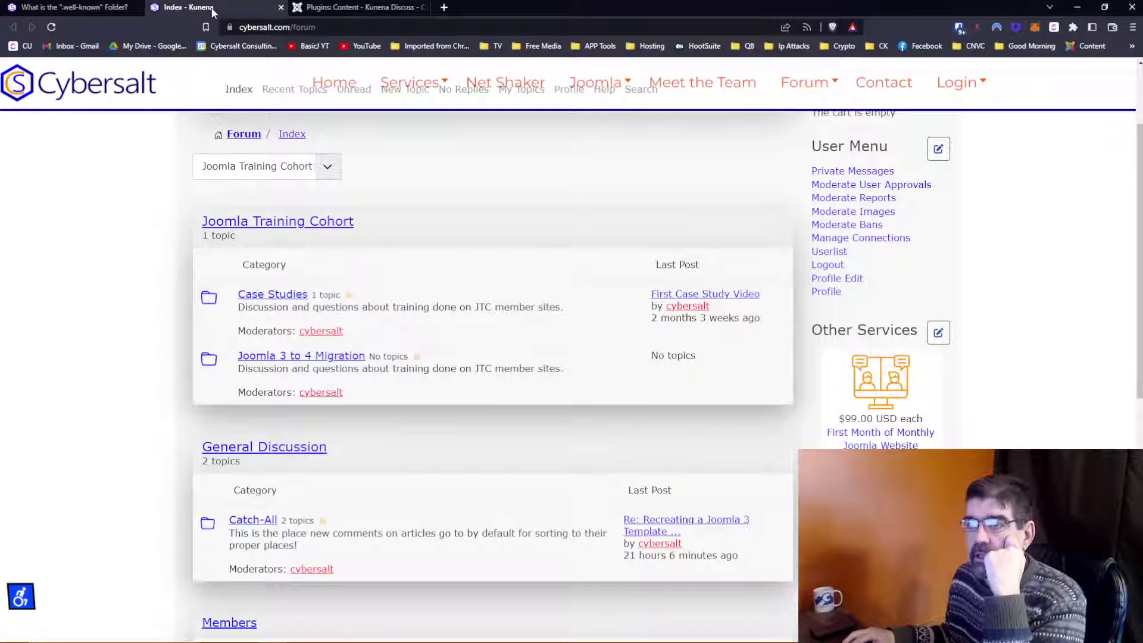
pyautogui.click(84, 7)
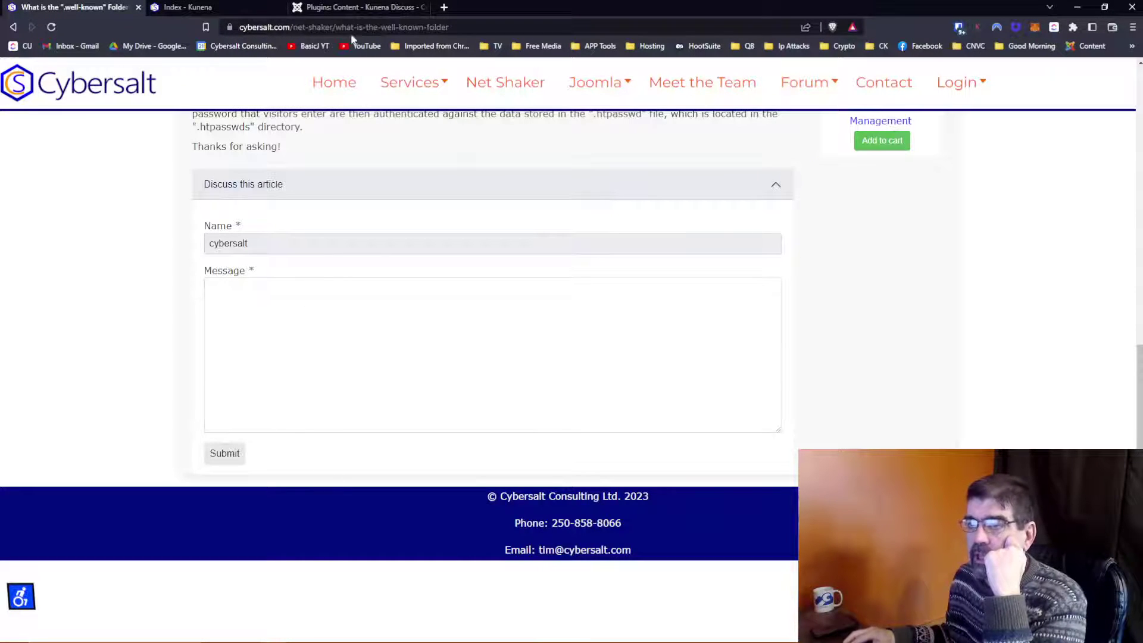
pyautogui.click(345, 10)
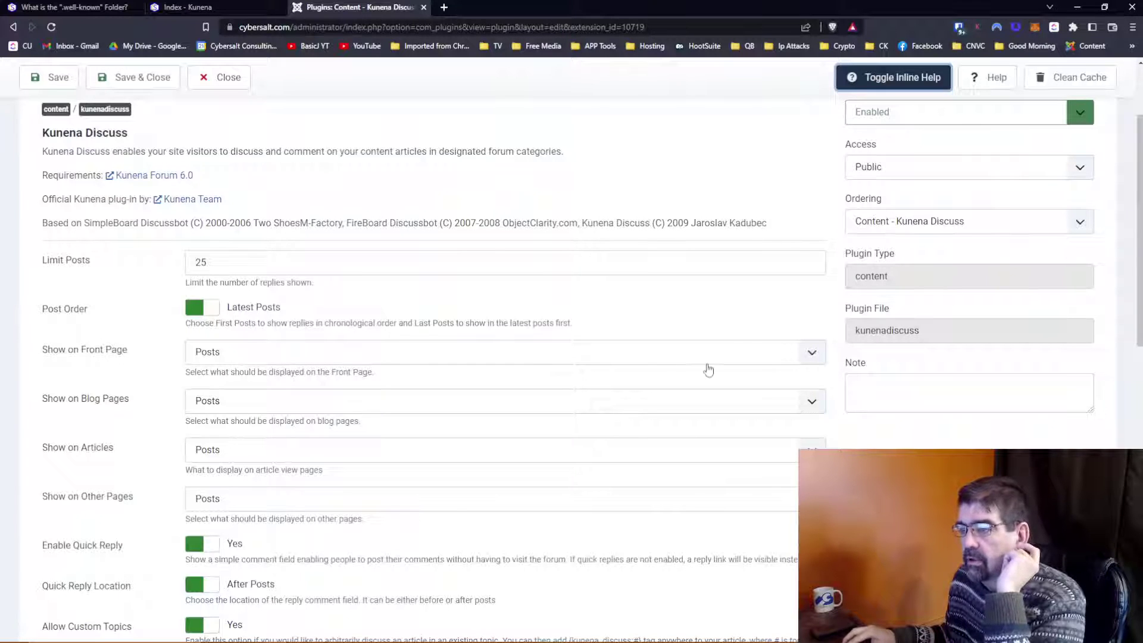
pyautogui.click(811, 354)
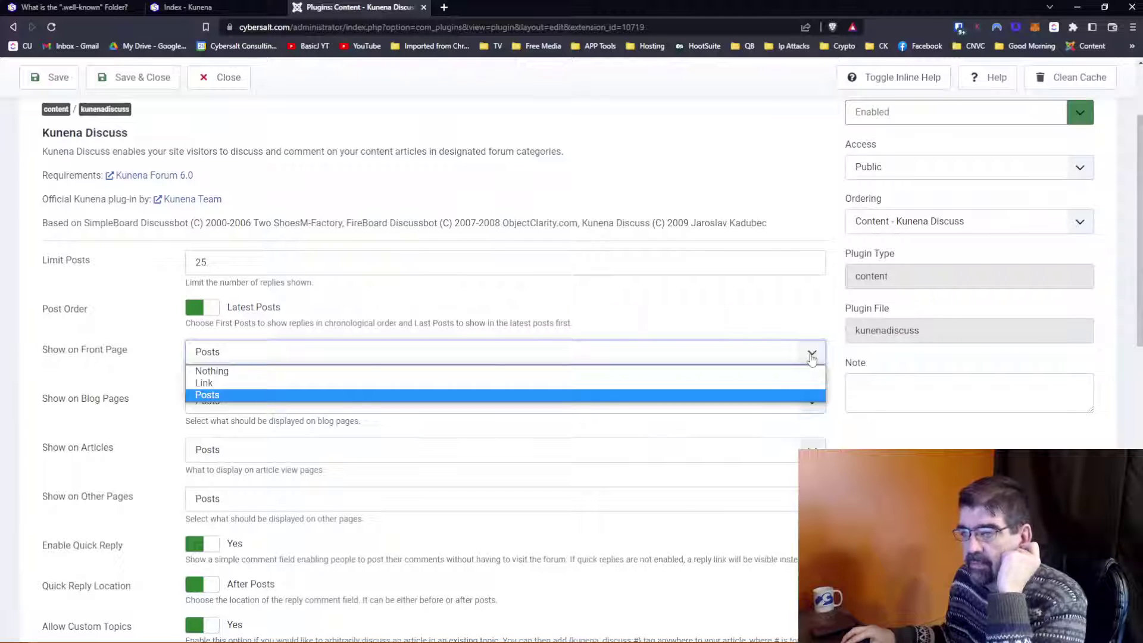
pyautogui.click(811, 354)
pyautogui.click(811, 354)
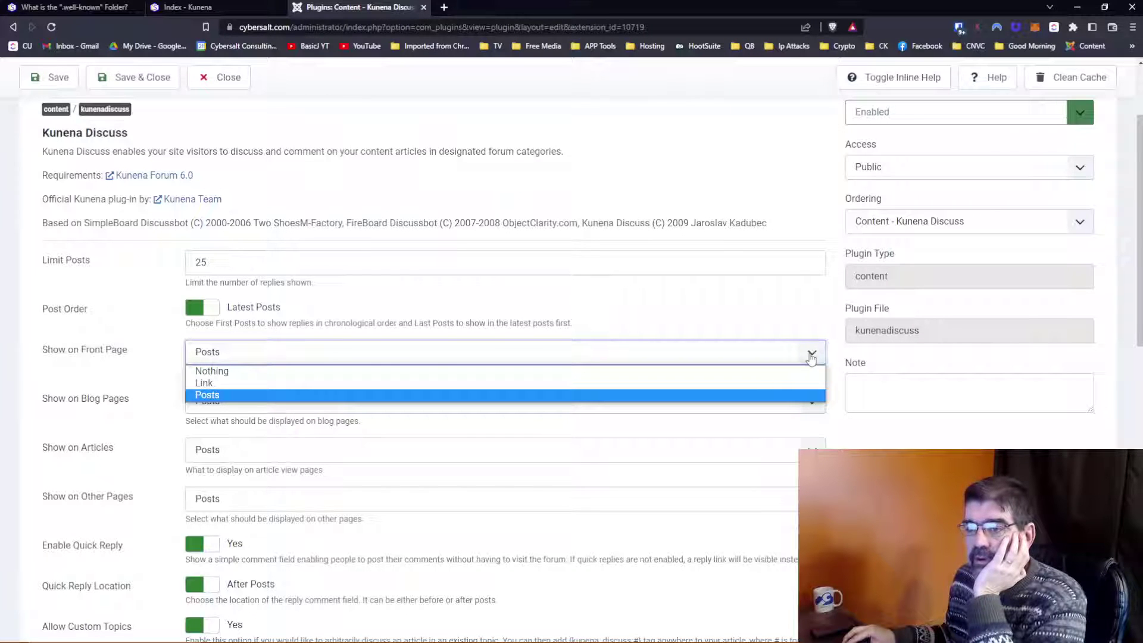
# Step: Open the site's home page in a separate browser tab, examine it down the page, and return to the article
pyautogui.click(205, 7)
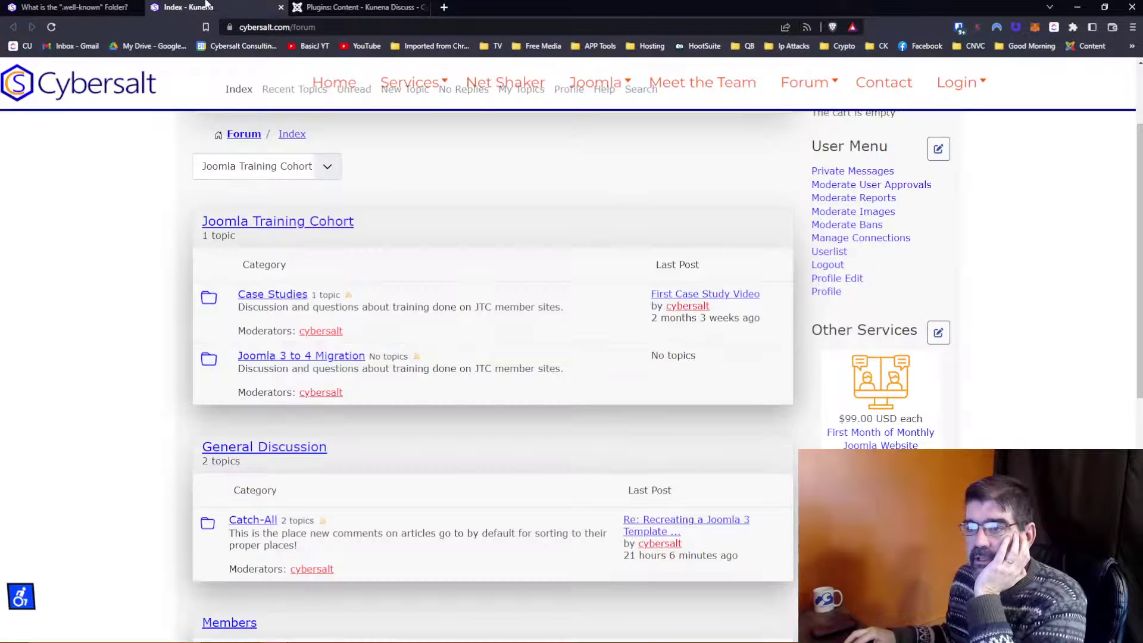
pyautogui.rightClick(340, 84)
pyautogui.click(349, 89)
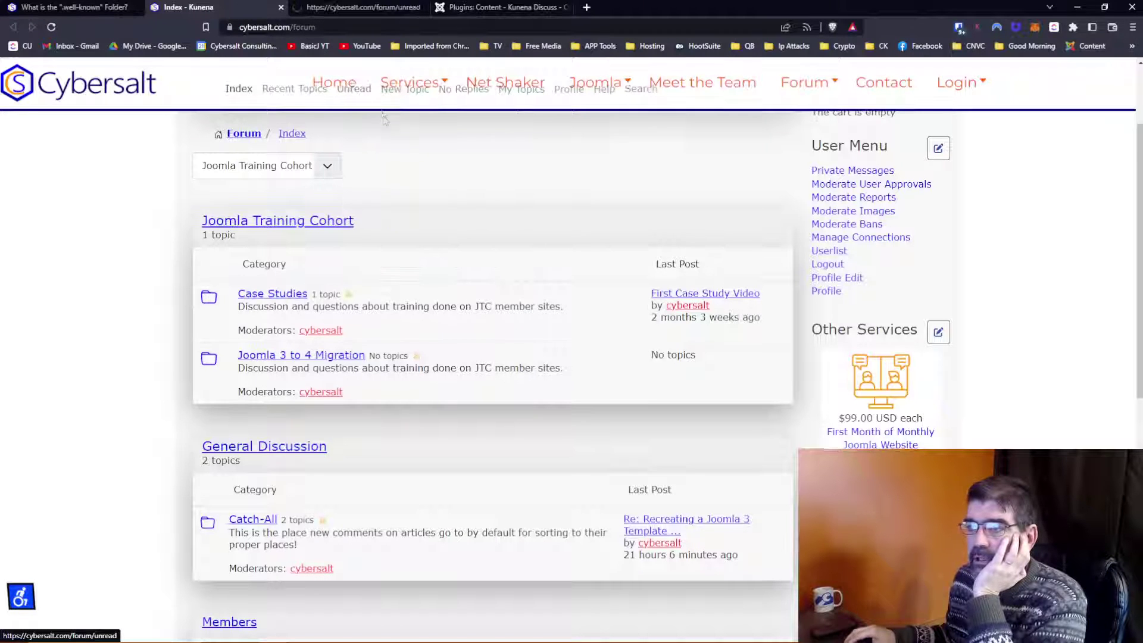
pyautogui.scroll(2, 382, 99)
pyautogui.click(346, 9)
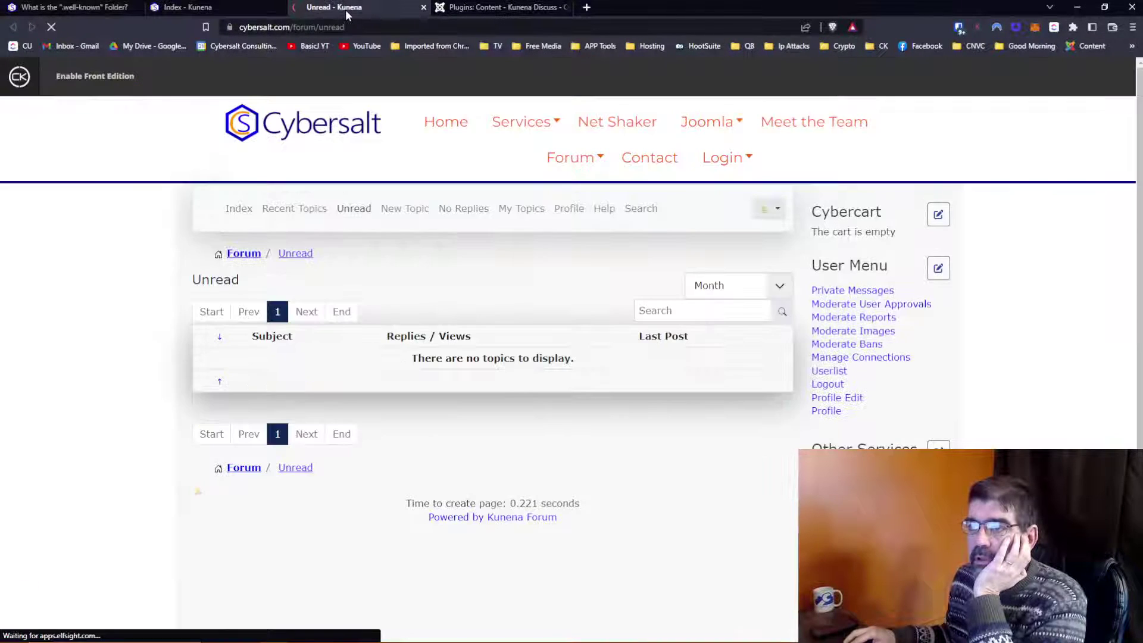
pyautogui.click(443, 126)
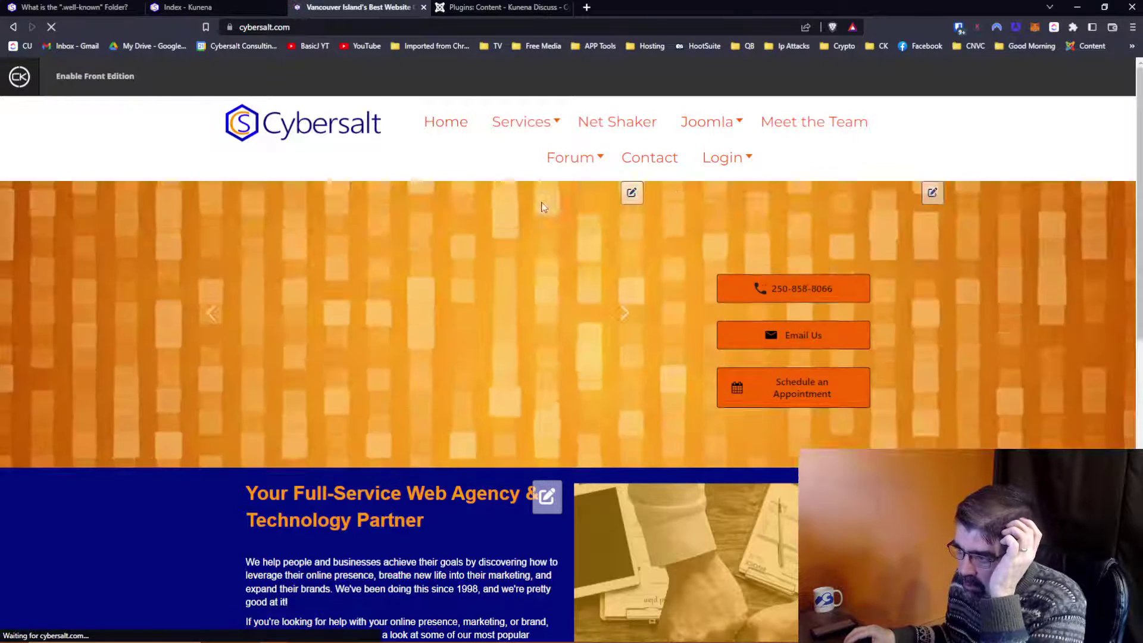
pyautogui.scroll(-8, 540, 209)
pyautogui.scroll(-3, 542, 214)
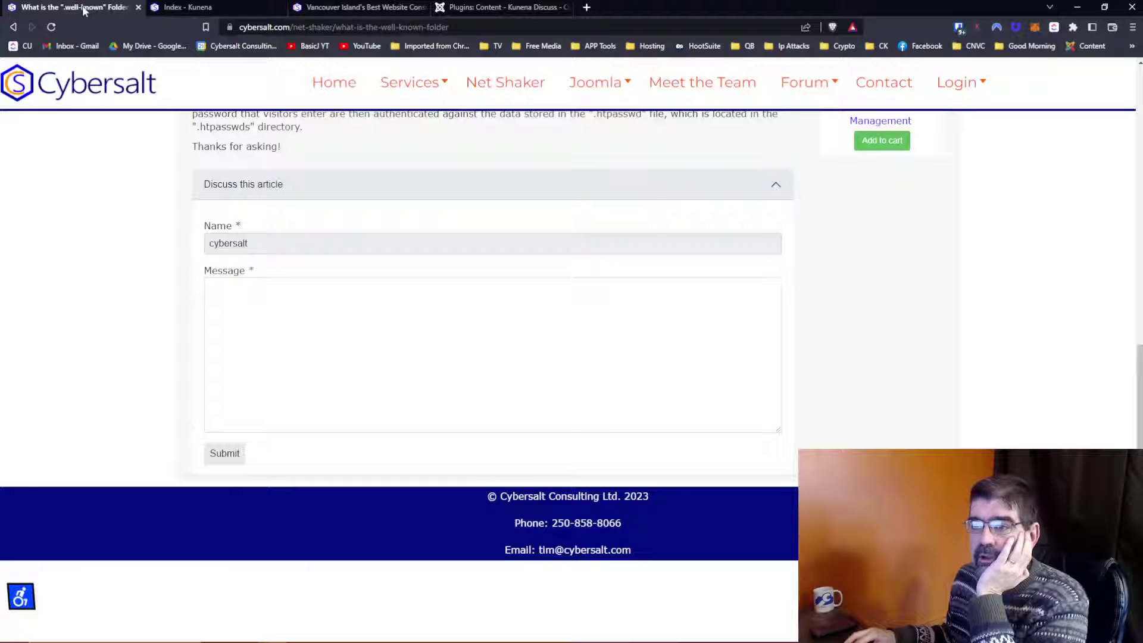
# Step: Set both Show on Front Page and Show on Blog Pages to Nothing in the Kunena Discuss plugin
pyautogui.click(494, 7)
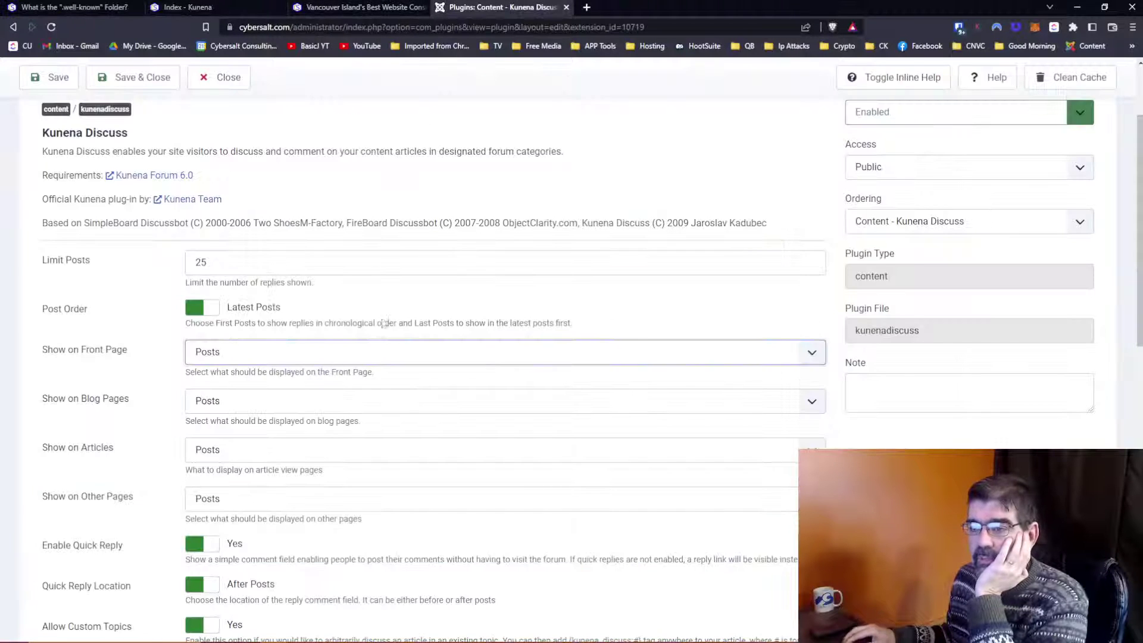
pyautogui.click(314, 352)
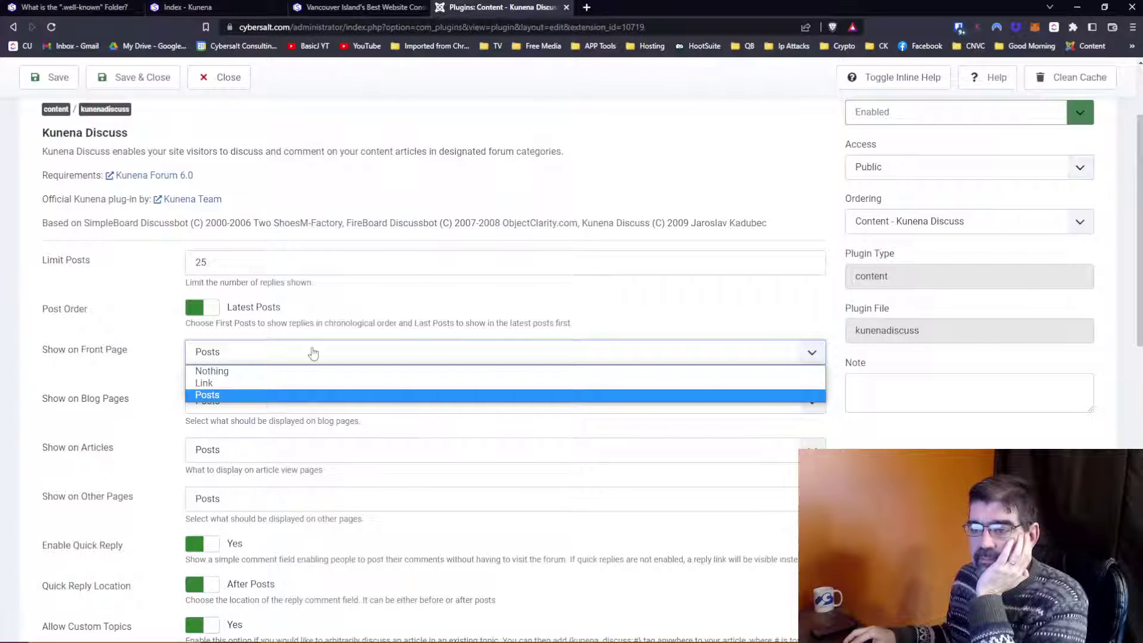
pyautogui.click(313, 370)
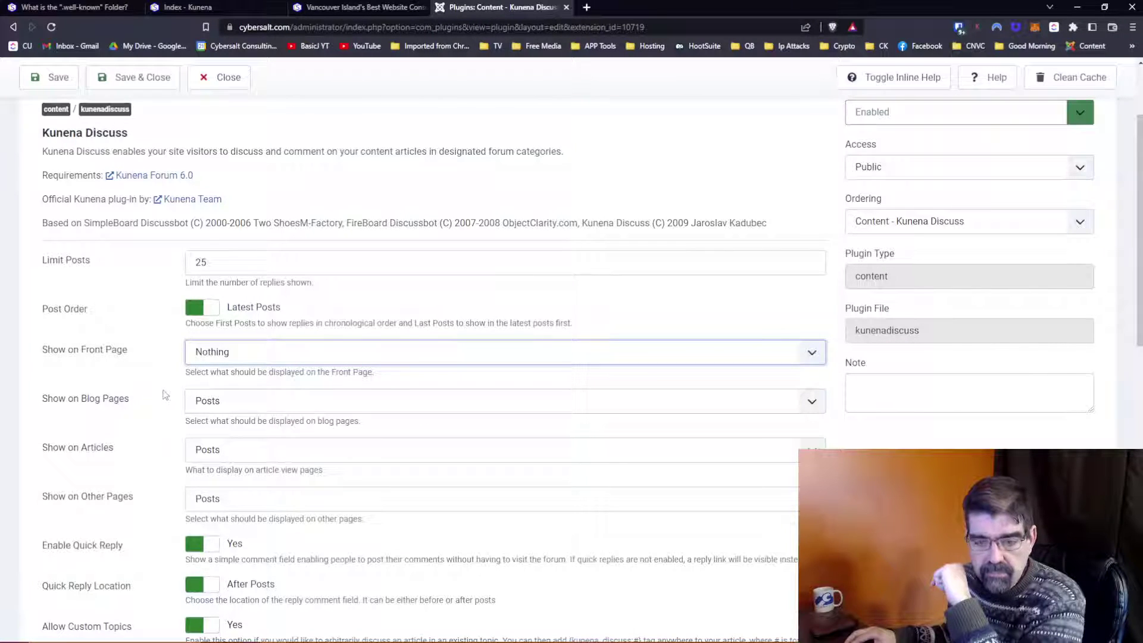
pyautogui.click(241, 402)
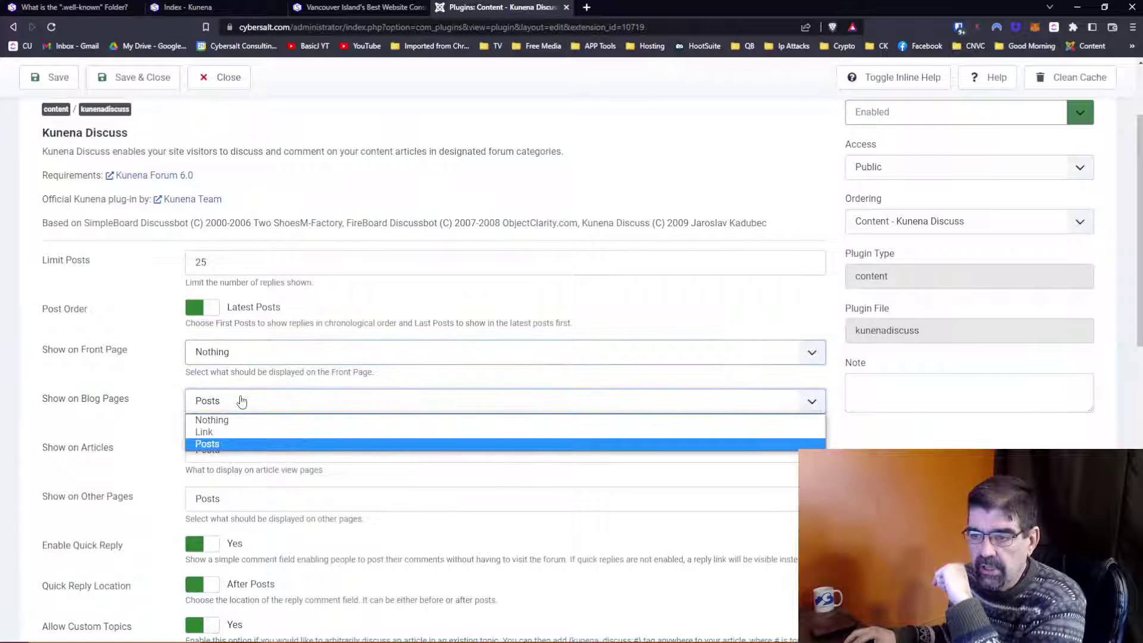
pyautogui.click(238, 419)
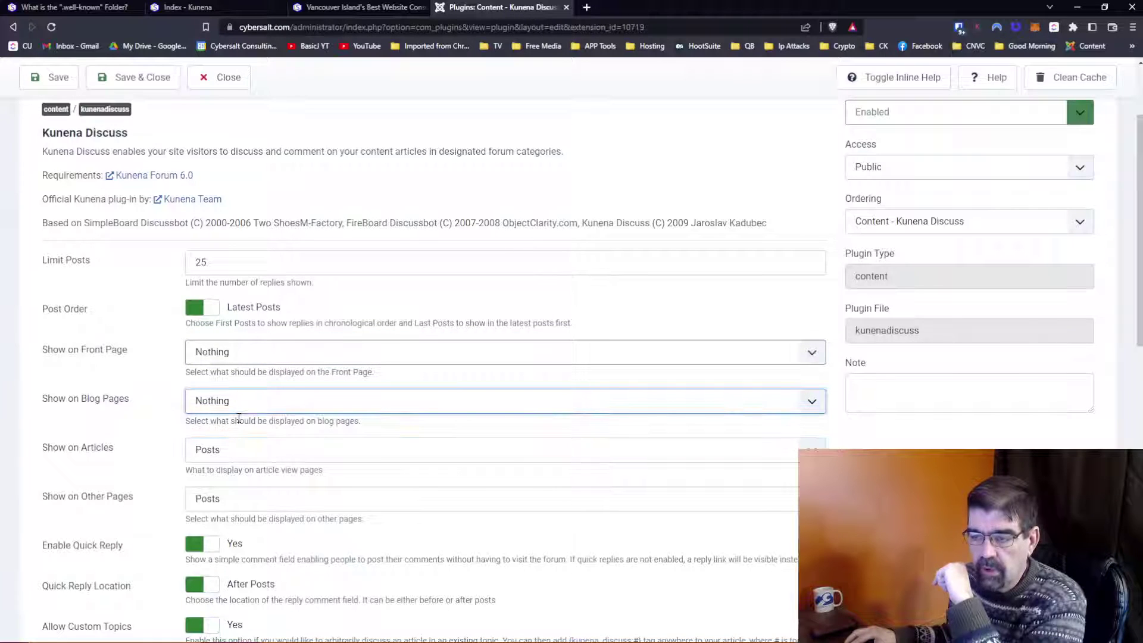
# Step: Review the plugin's article, other-page and quick-reply display settings, comparing them with the discussion form under the article
pyautogui.scroll(-1, 89, 387)
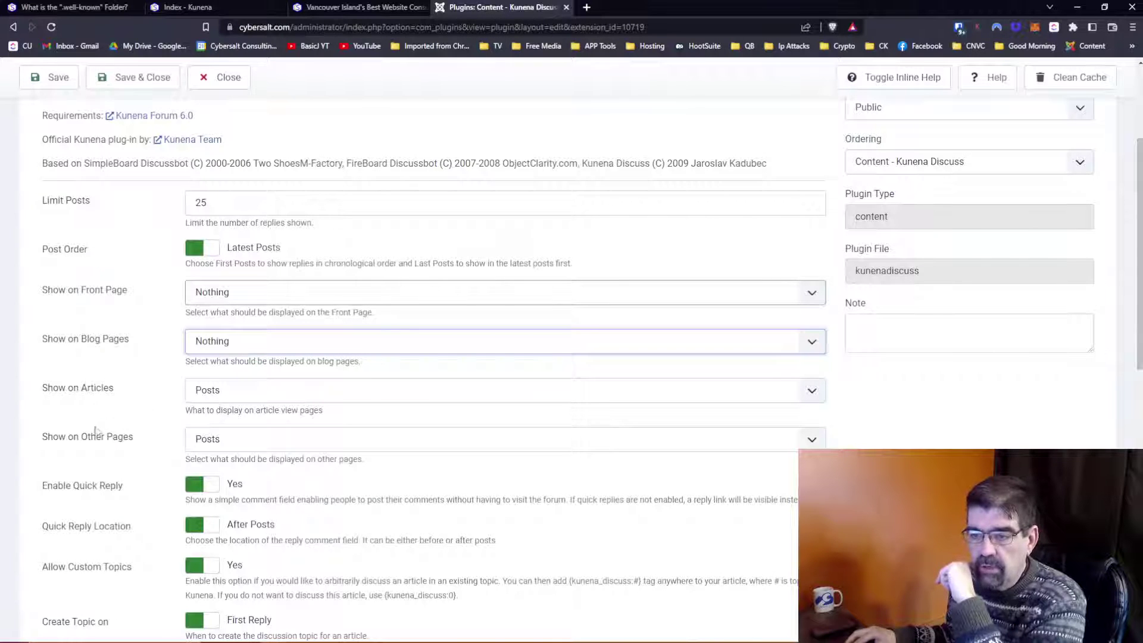
pyautogui.click(224, 446)
pyautogui.click(224, 446)
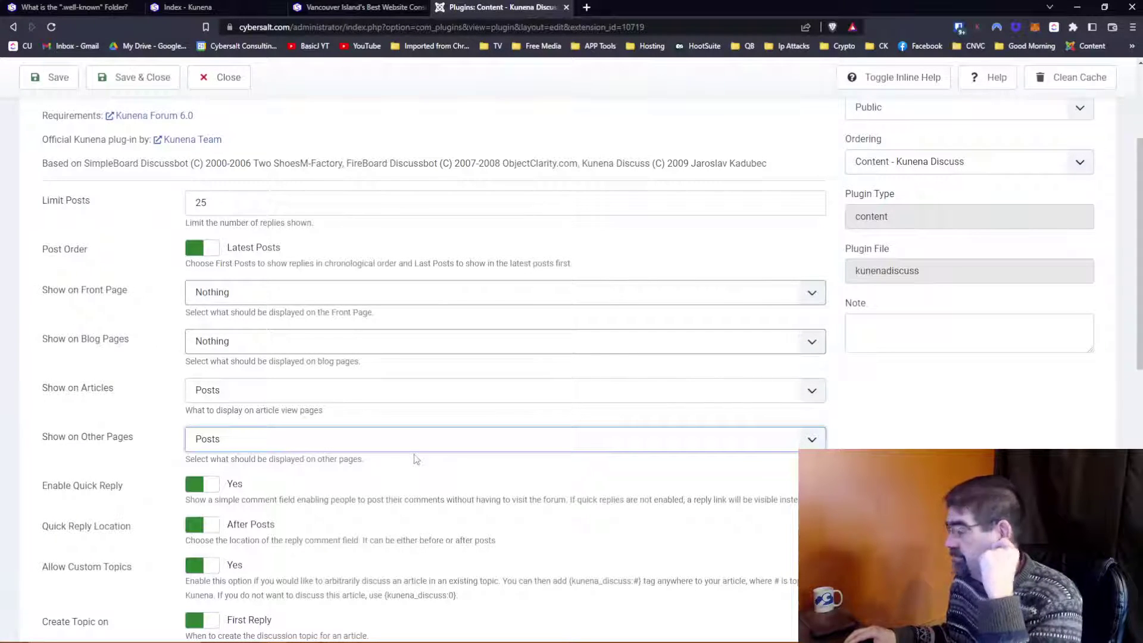
pyautogui.scroll(-4, 416, 459)
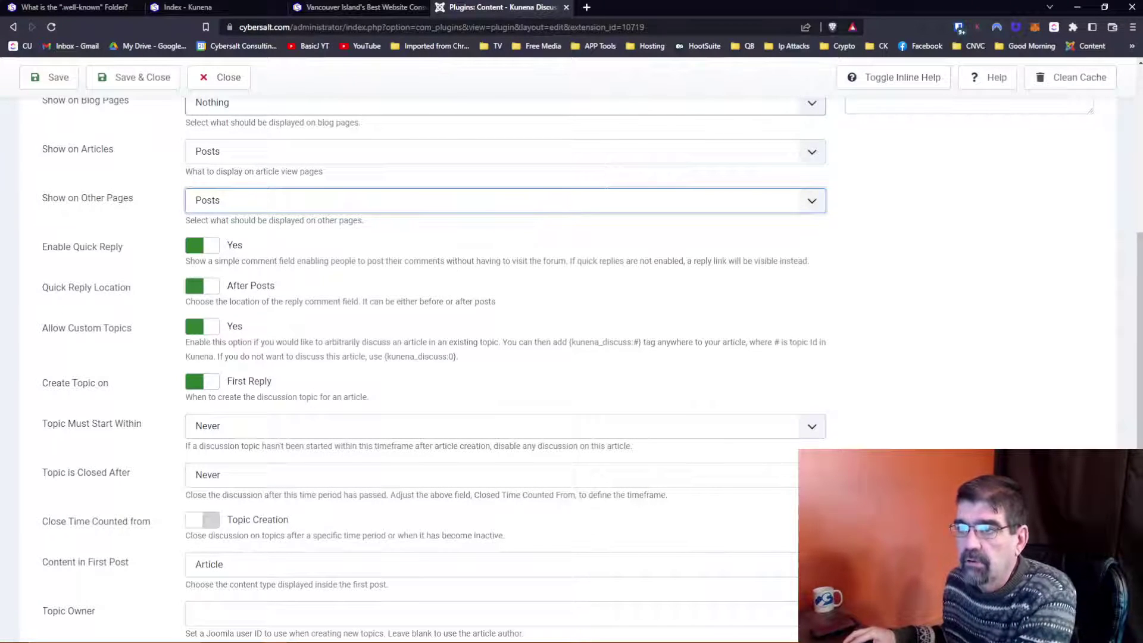
pyautogui.click(87, 7)
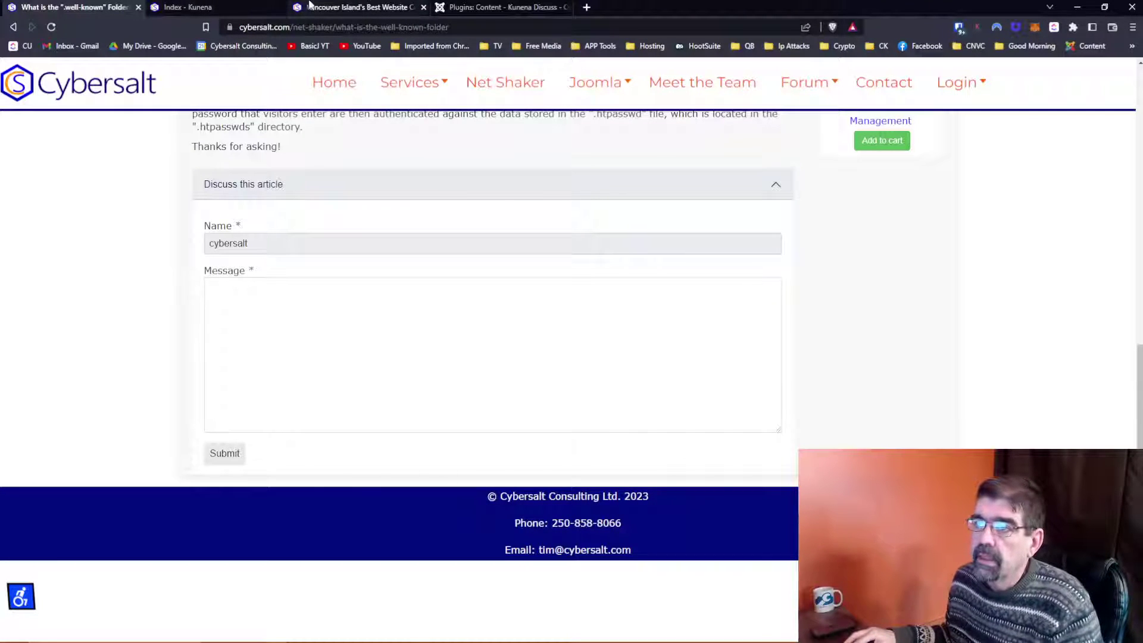
pyautogui.click(500, 8)
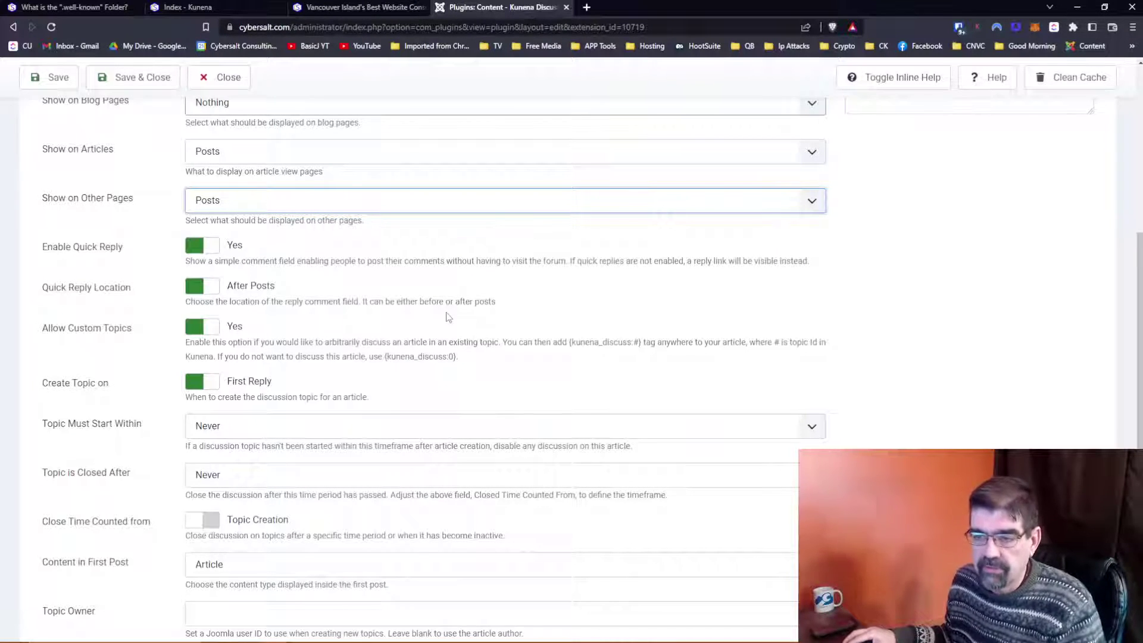
pyautogui.scroll(-2, 453, 321)
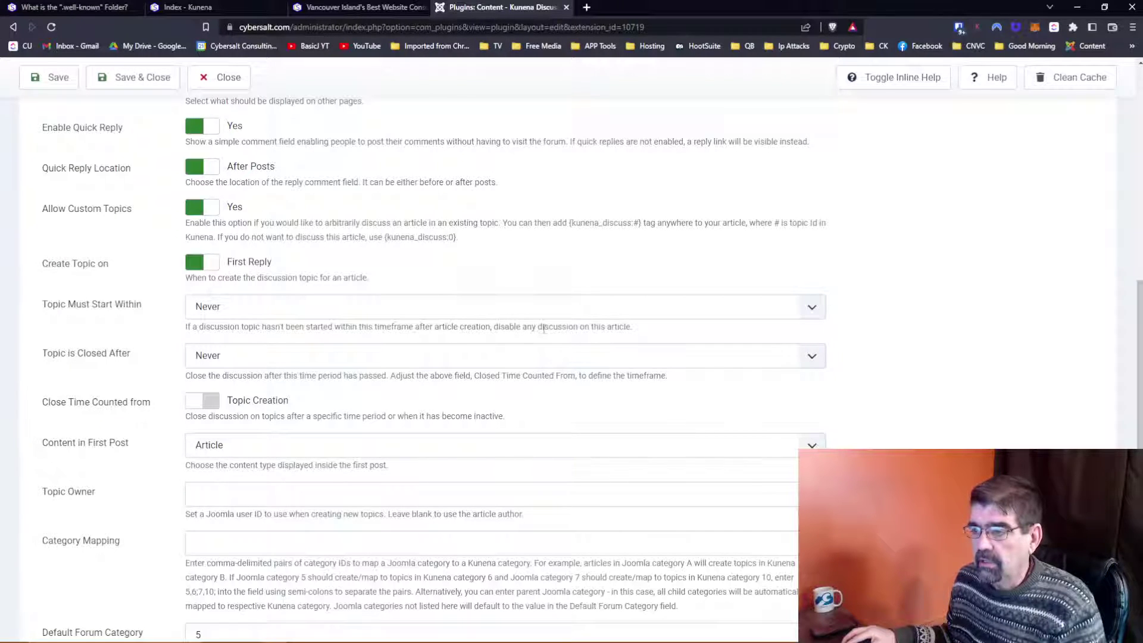
# Step: Review the time-limit choices offered for Topic Must Start Within and Topic is Closed After, keeping both settings as they are
pyautogui.click(443, 304)
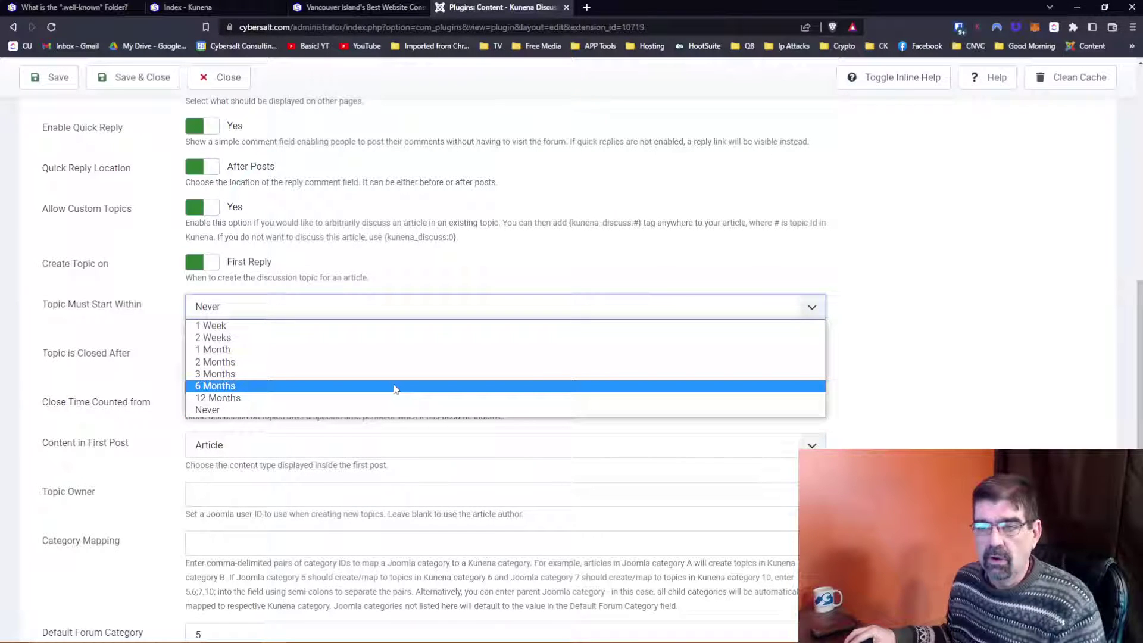
pyautogui.click(144, 331)
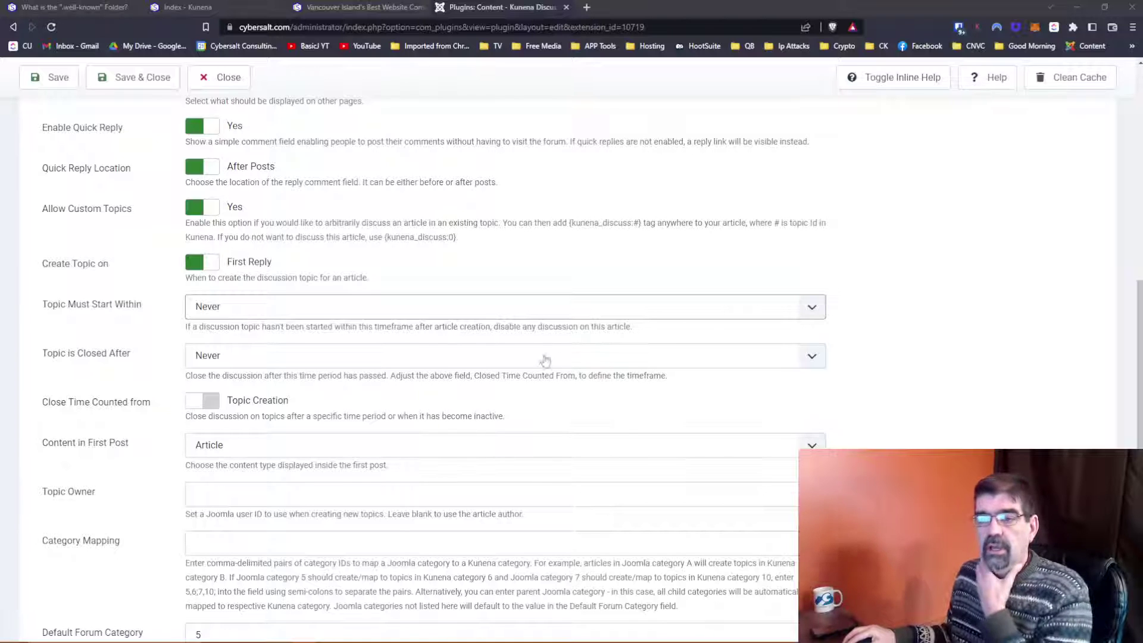
pyautogui.click(247, 357)
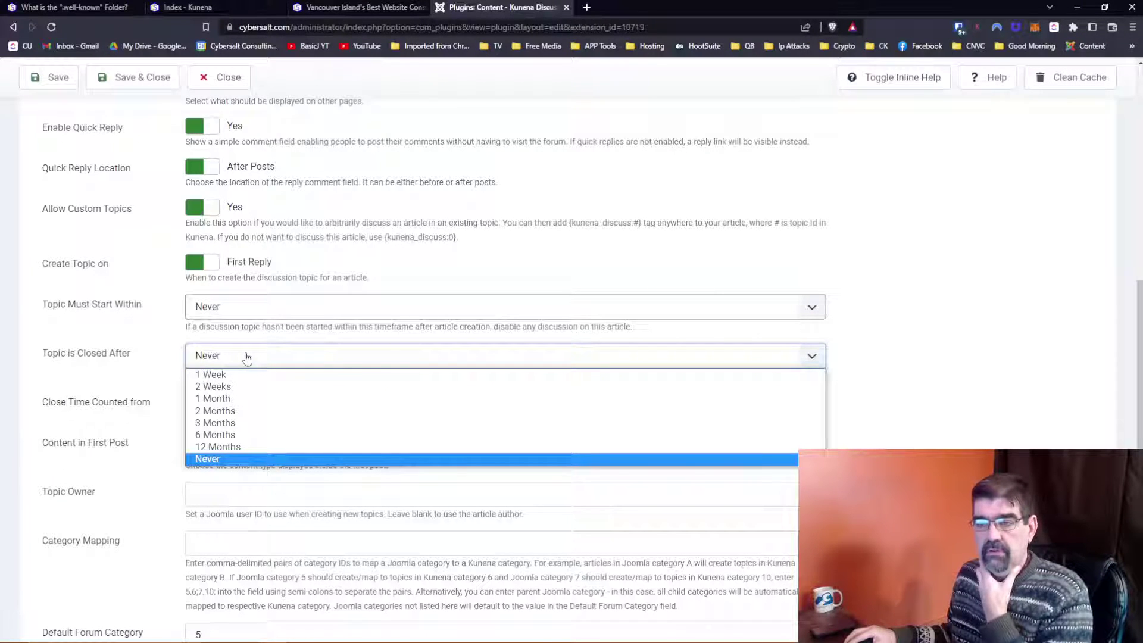
pyautogui.click(146, 356)
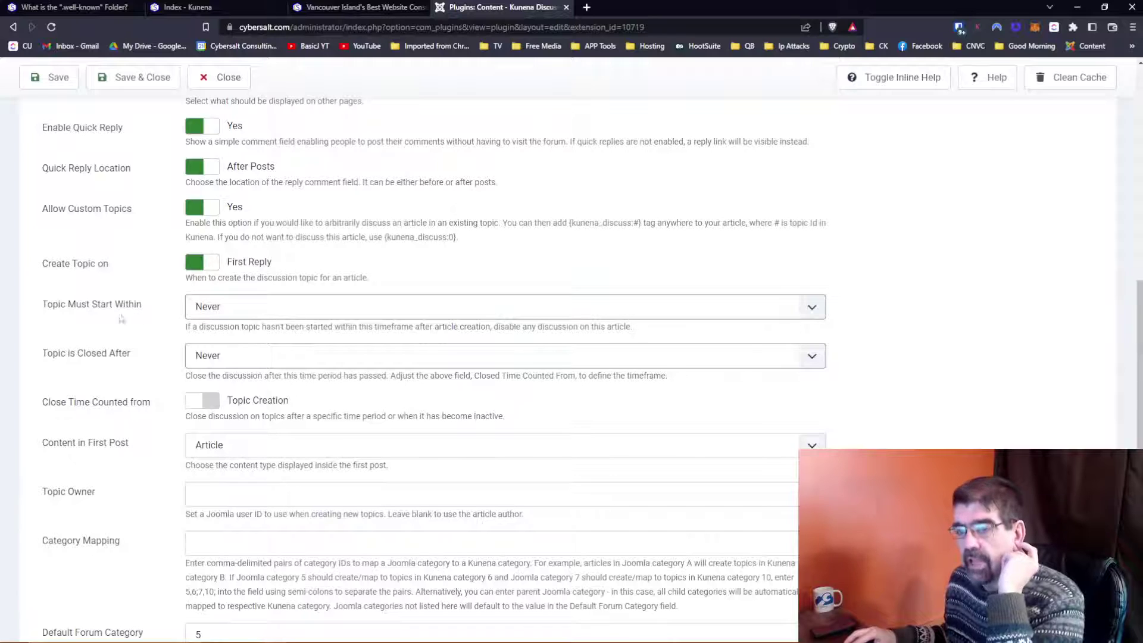
pyautogui.click(227, 307)
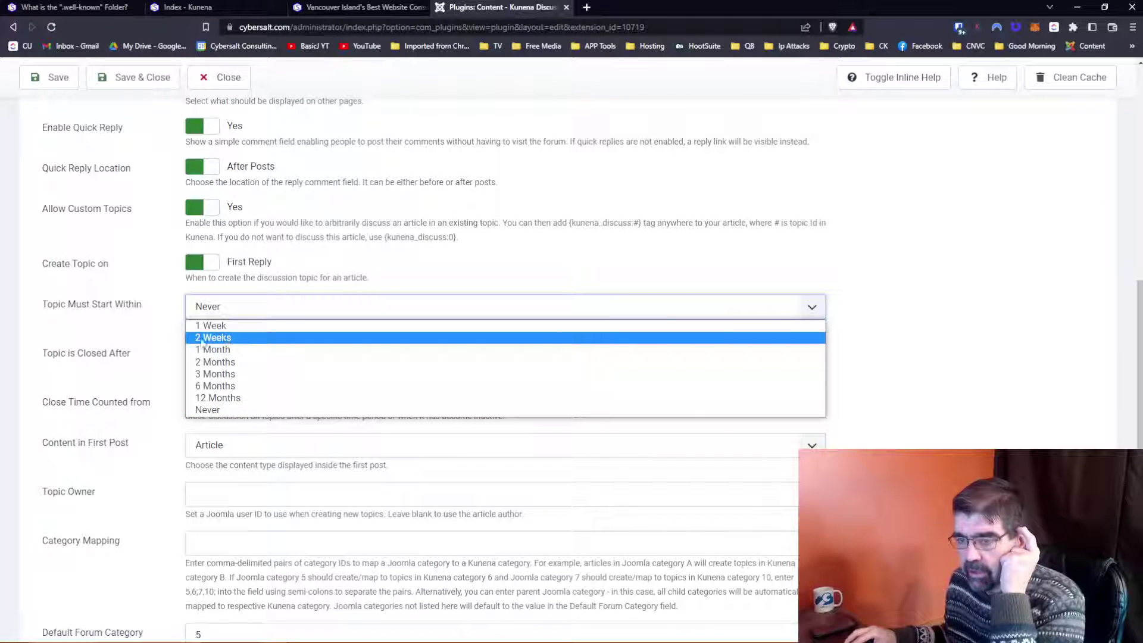
pyautogui.click(130, 326)
pyautogui.click(225, 360)
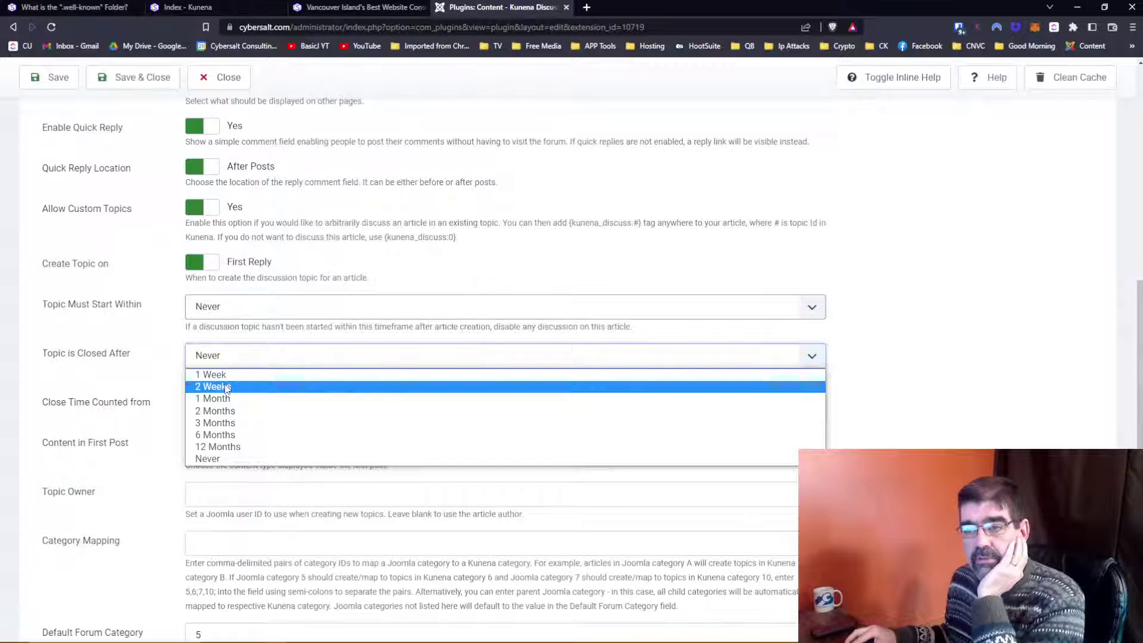
pyautogui.click(139, 380)
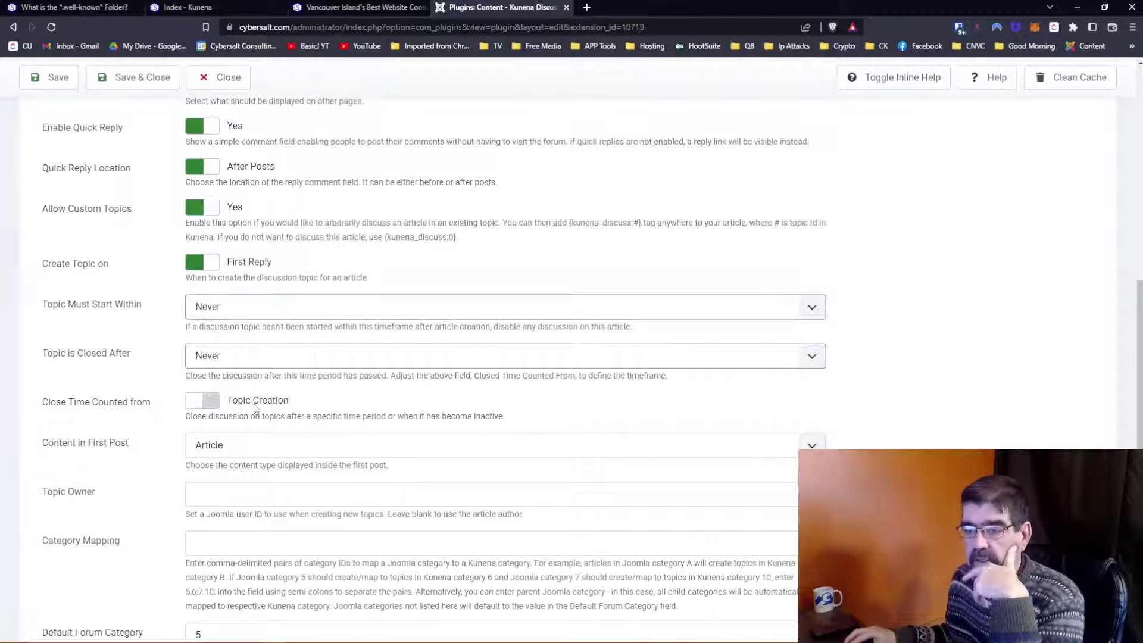
# Step: Look over the full article on the site and review the plugin's Content in First Post choices
pyautogui.scroll(-2, 137, 411)
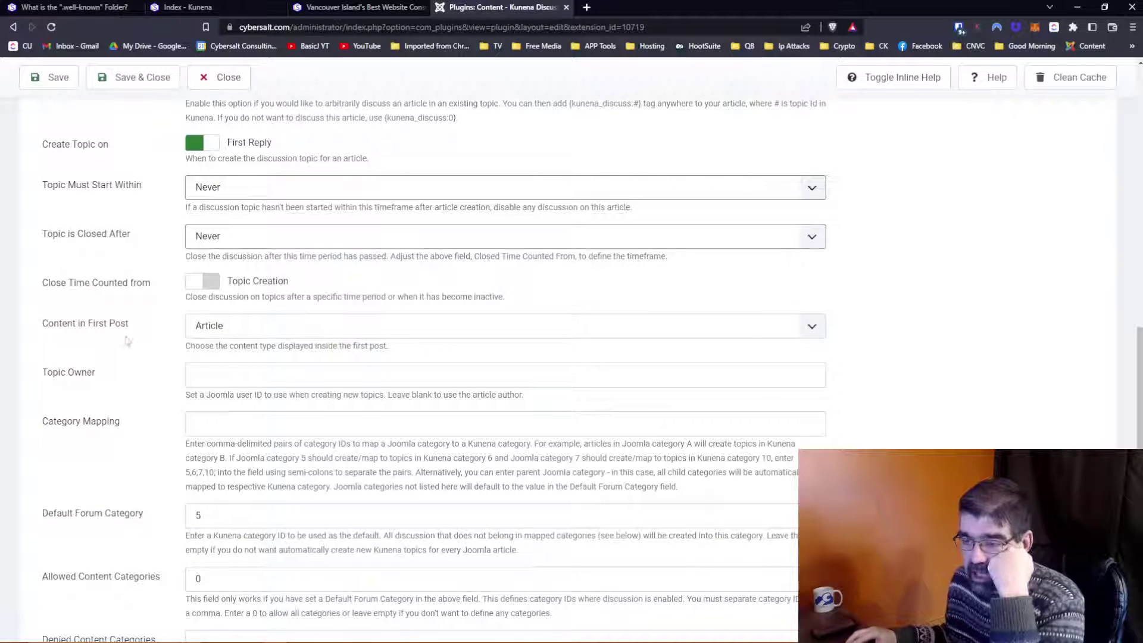
pyautogui.click(48, 8)
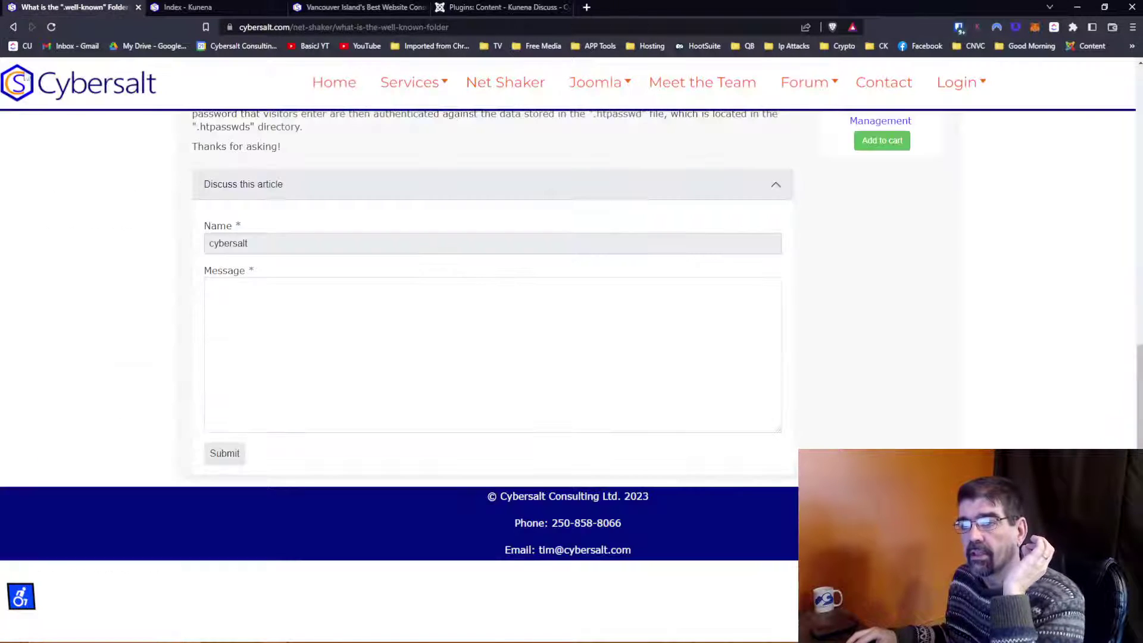
pyautogui.scroll(8, 423, 285)
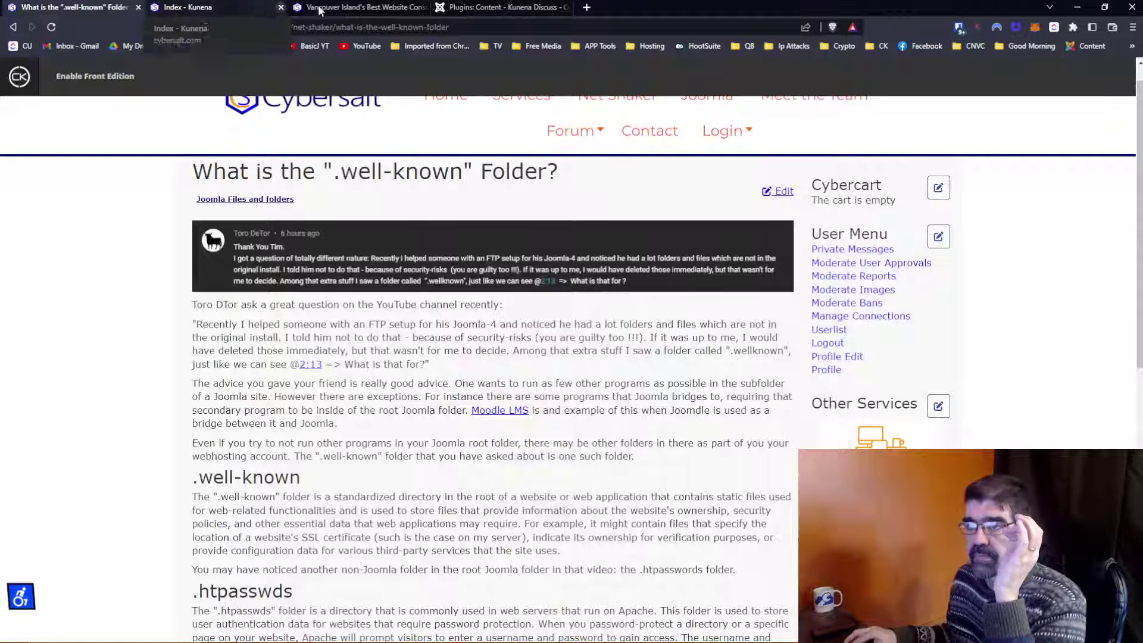
pyautogui.click(476, 7)
pyautogui.click(265, 327)
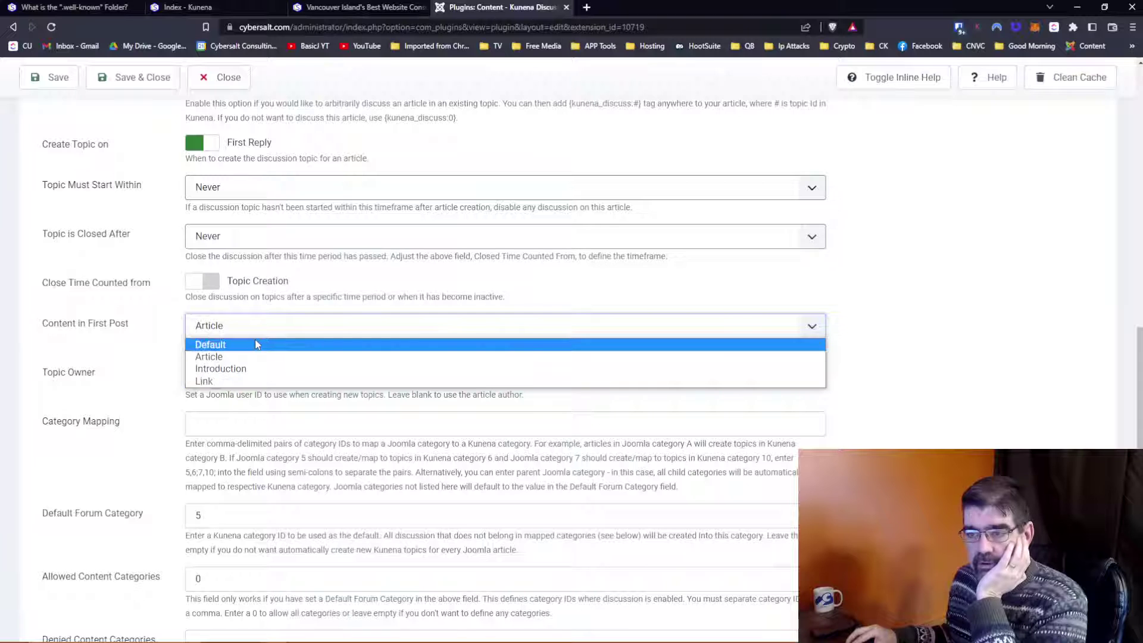
pyautogui.click(143, 304)
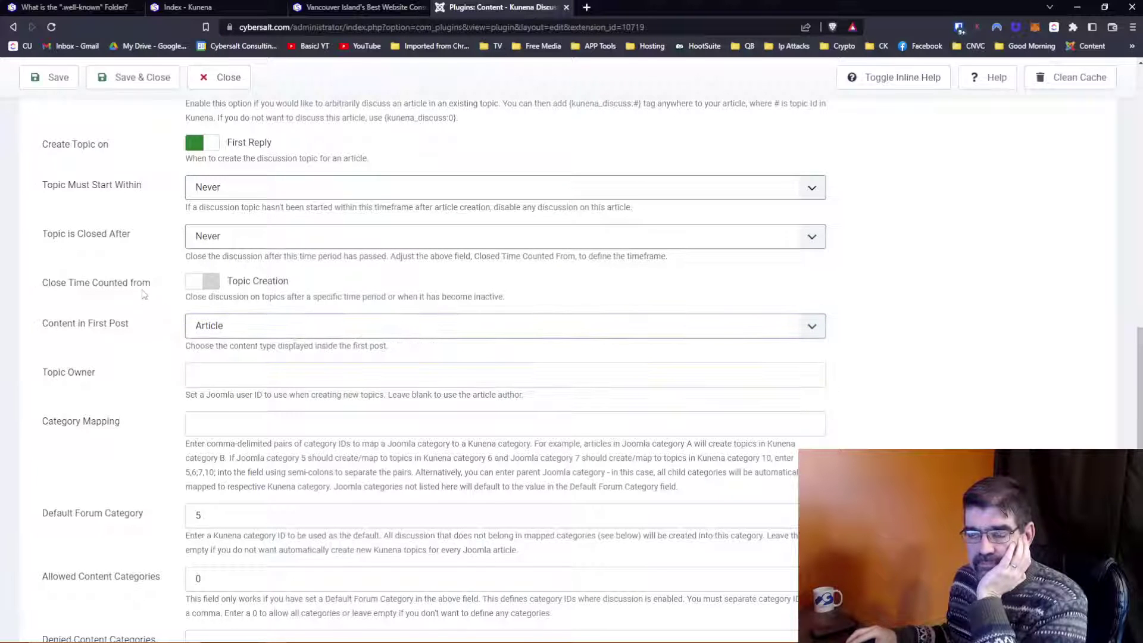
# Step: Examine the Topic Owner and Category Mapping settings, and check the site navigation on the article page
pyautogui.scroll(-2, 143, 298)
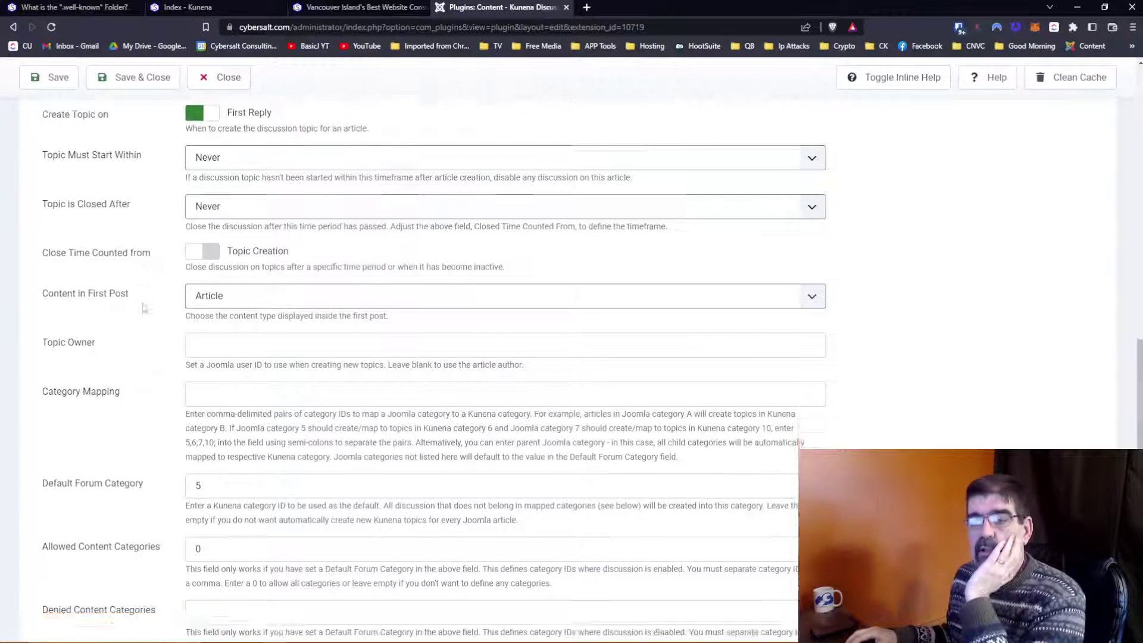
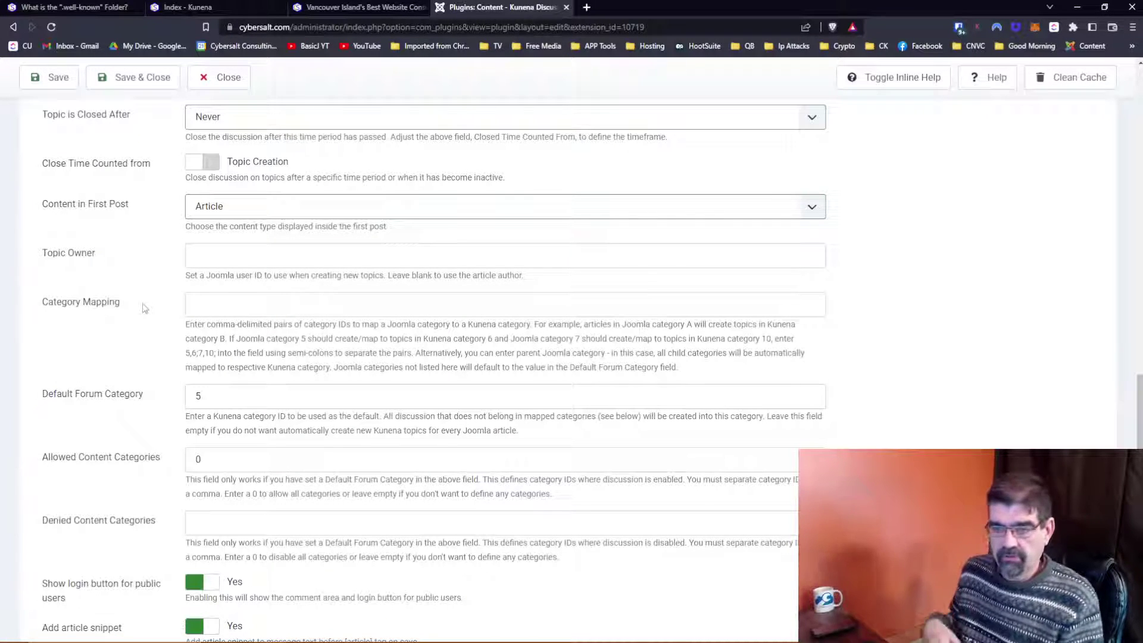
pyautogui.scroll(1, 277, 279)
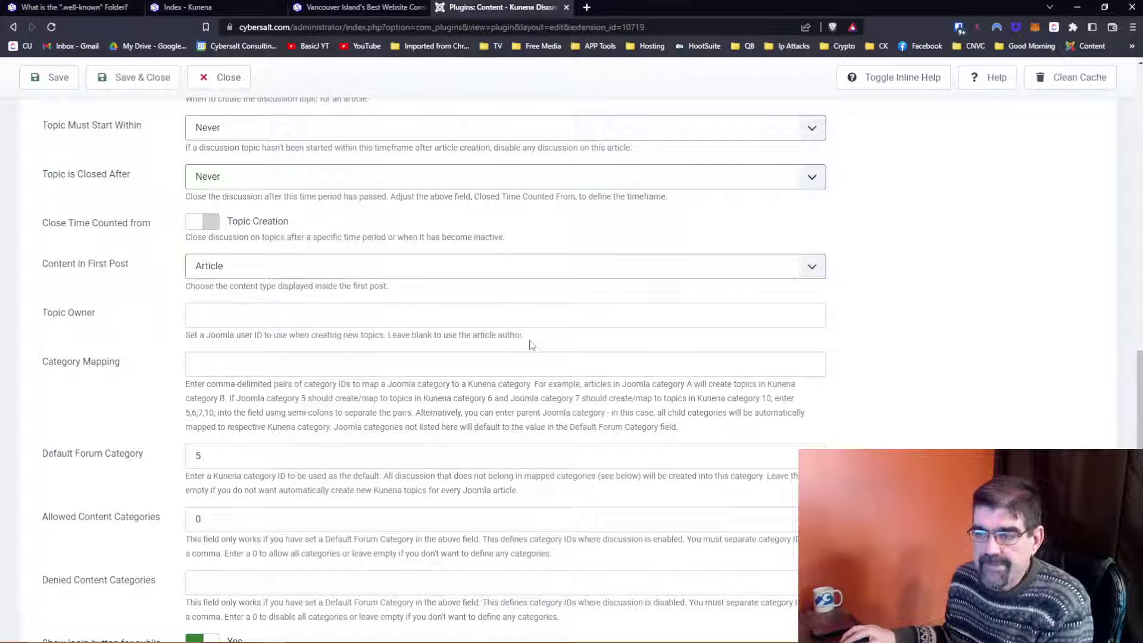
pyautogui.click(280, 314)
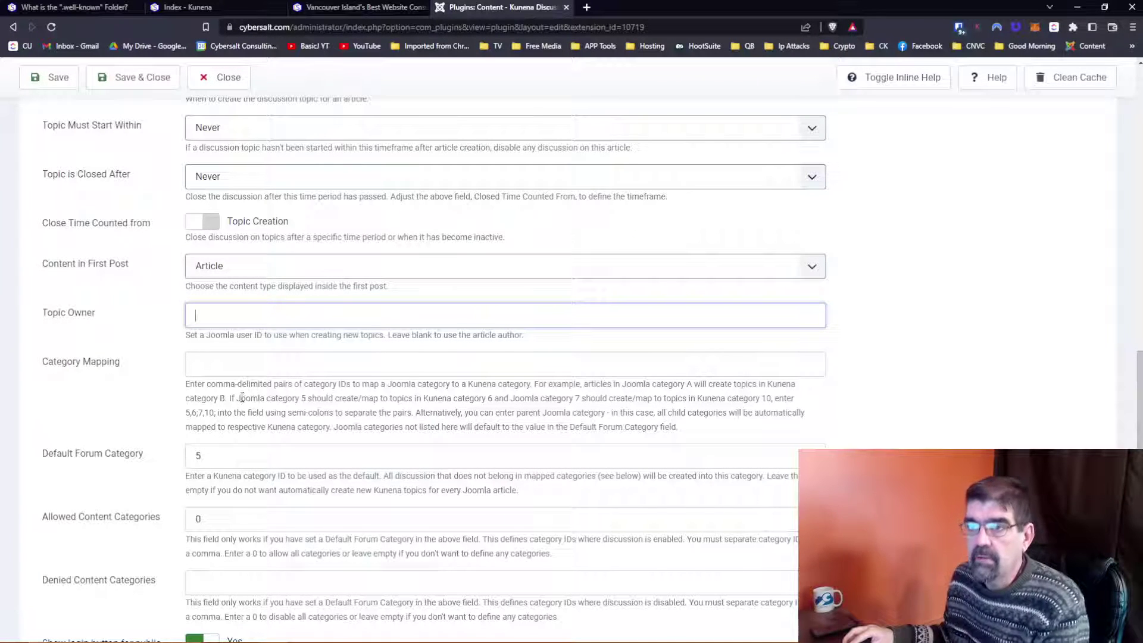
pyautogui.click(84, 9)
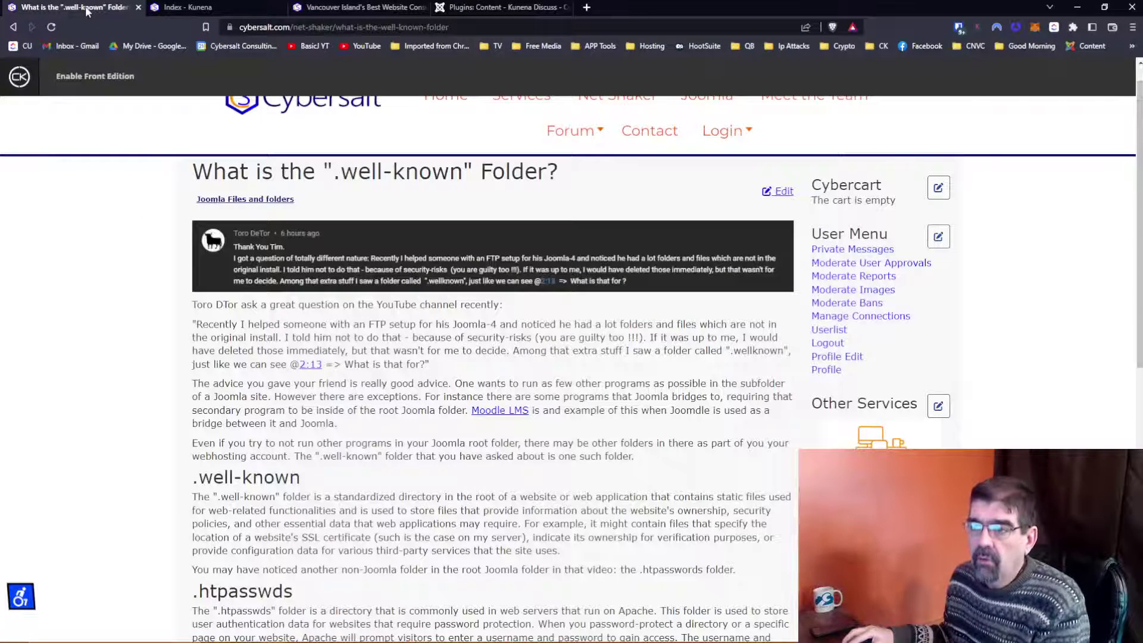
pyautogui.scroll(1, 515, 300)
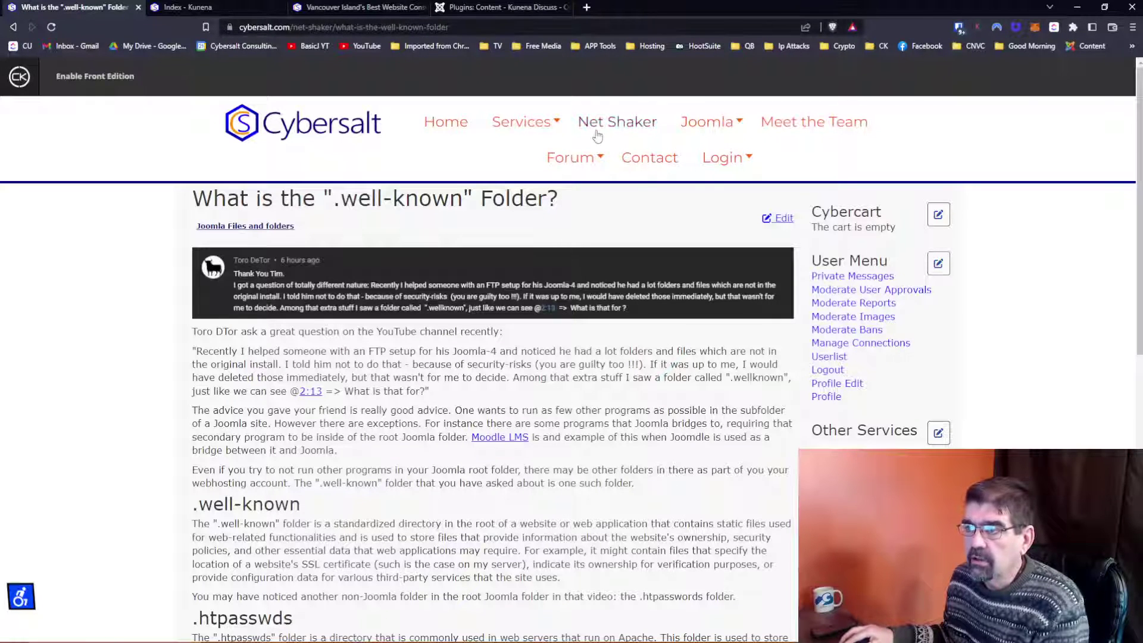
pyautogui.click(479, 10)
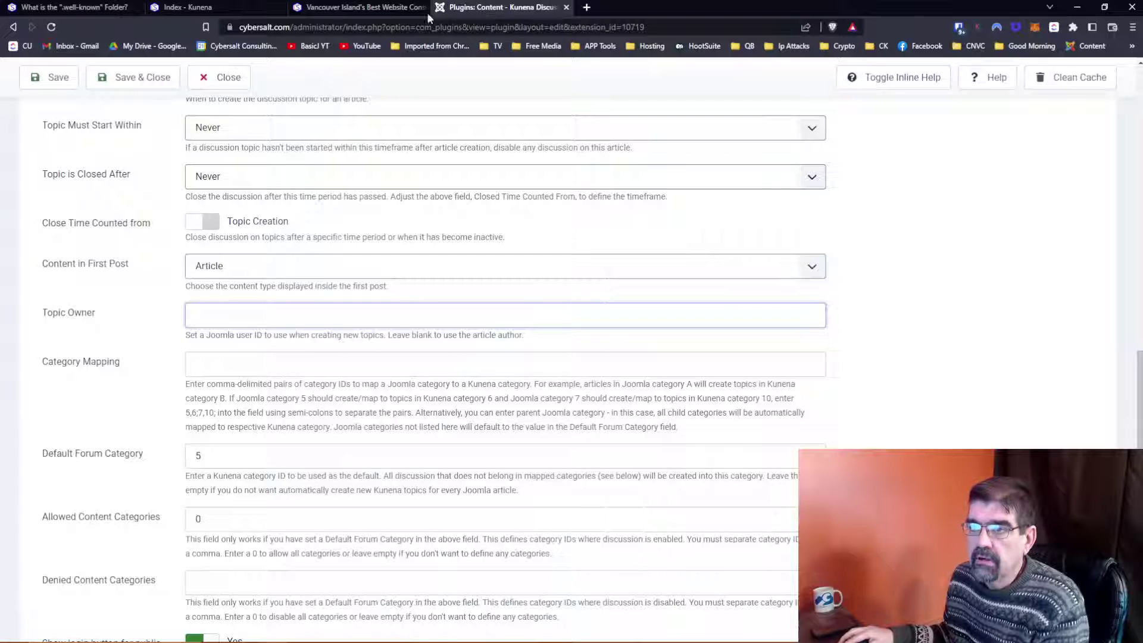
# Step: Duplicate the plugin's browser tab, close the plugin in the copy, and open the article categories list there
pyautogui.rightClick(503, 8)
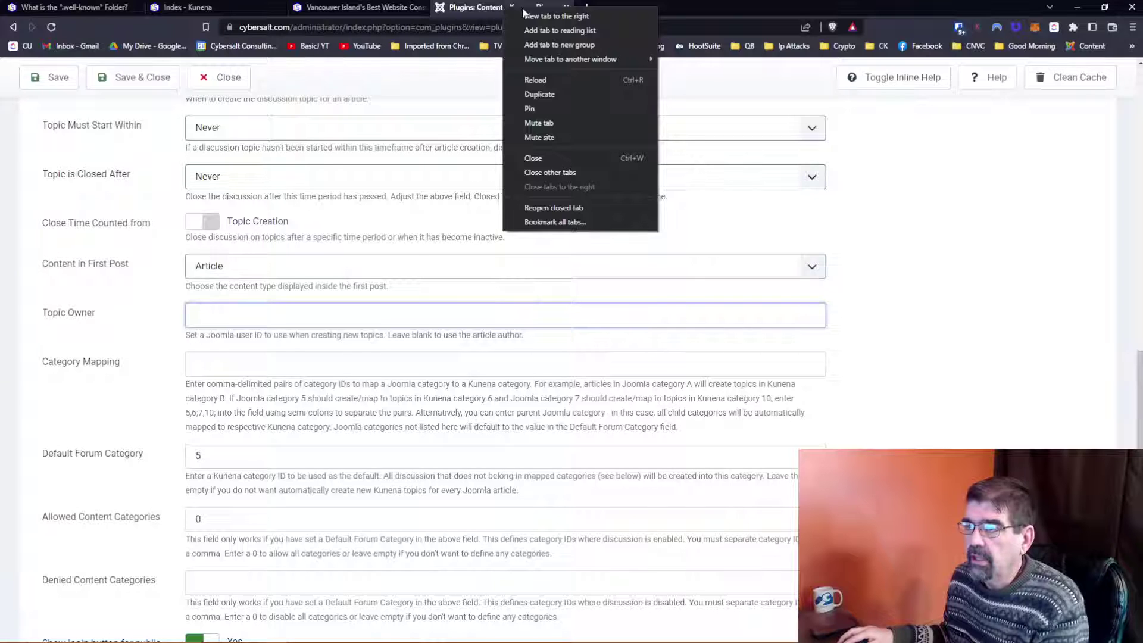
pyautogui.click(558, 93)
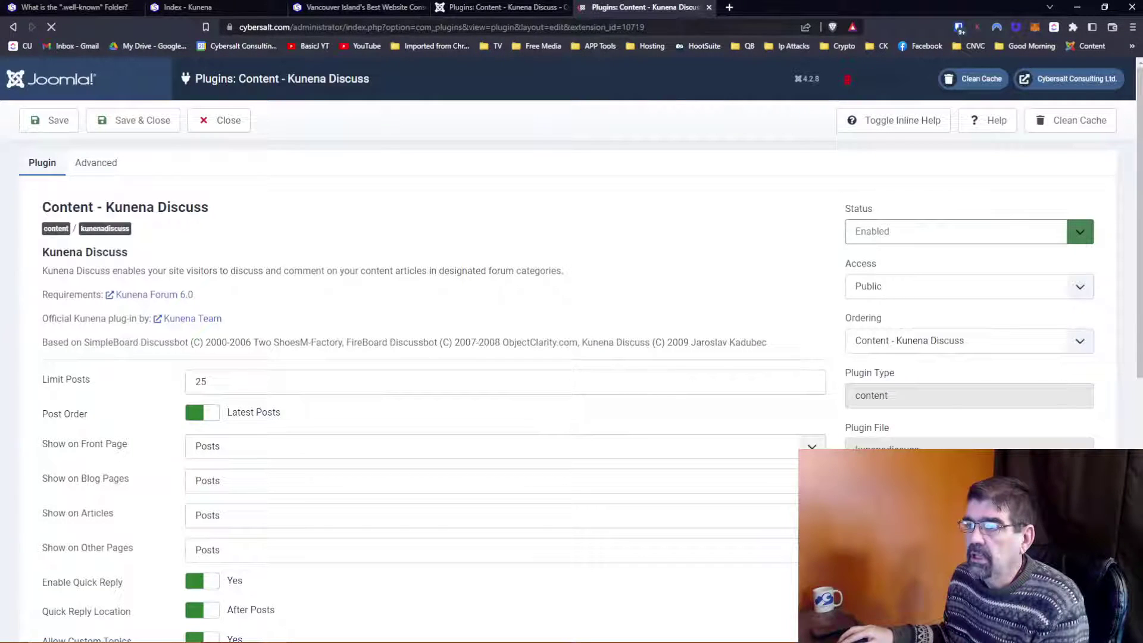
pyautogui.click(219, 119)
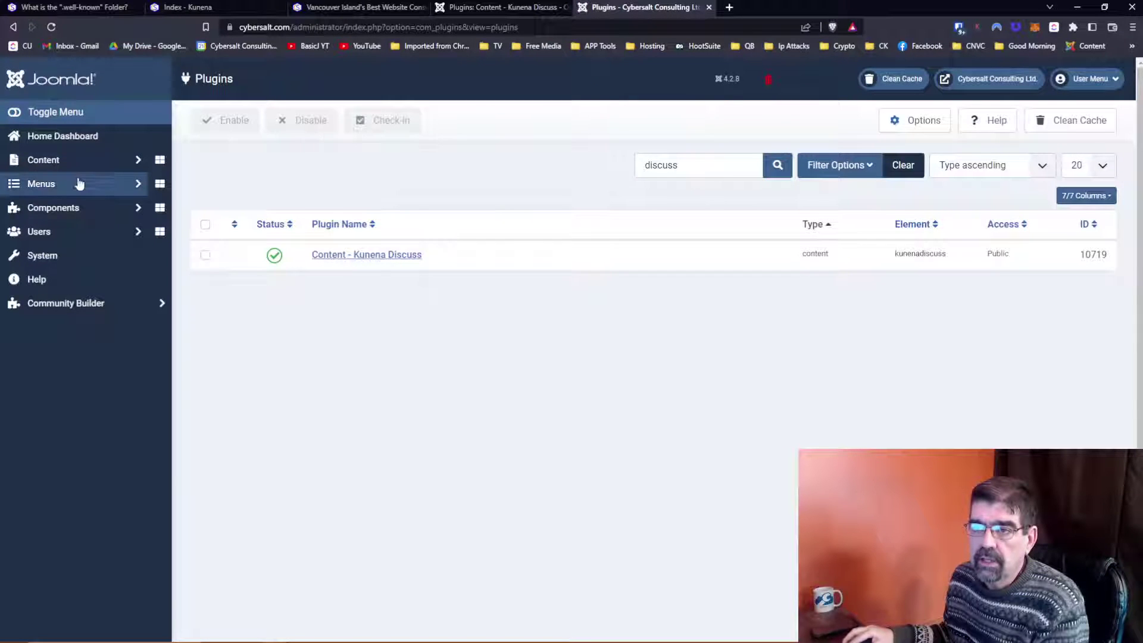
pyautogui.click(62, 182)
pyautogui.click(58, 161)
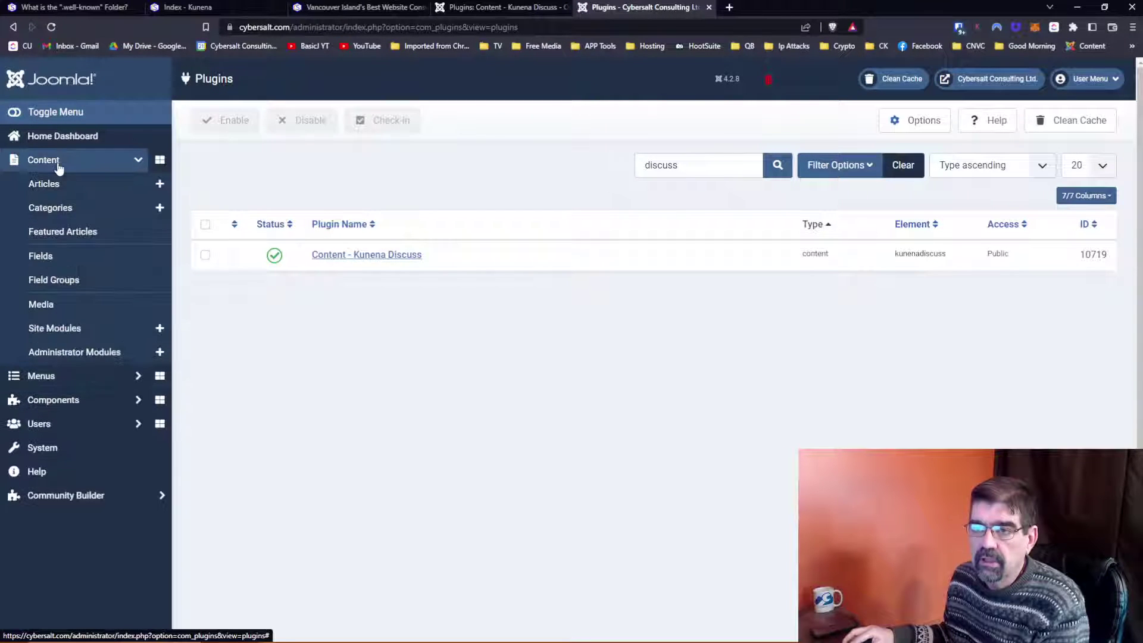
pyautogui.click(64, 208)
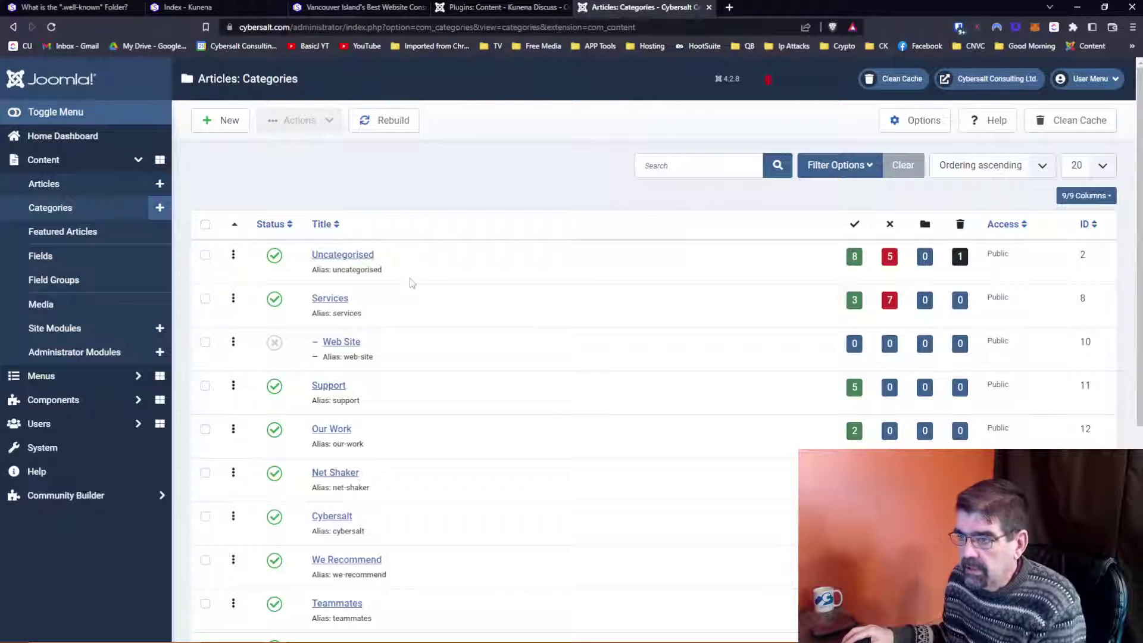
# Step: Find the Net Shaker category in the list and look up its ID
pyautogui.scroll(-2, 410, 282)
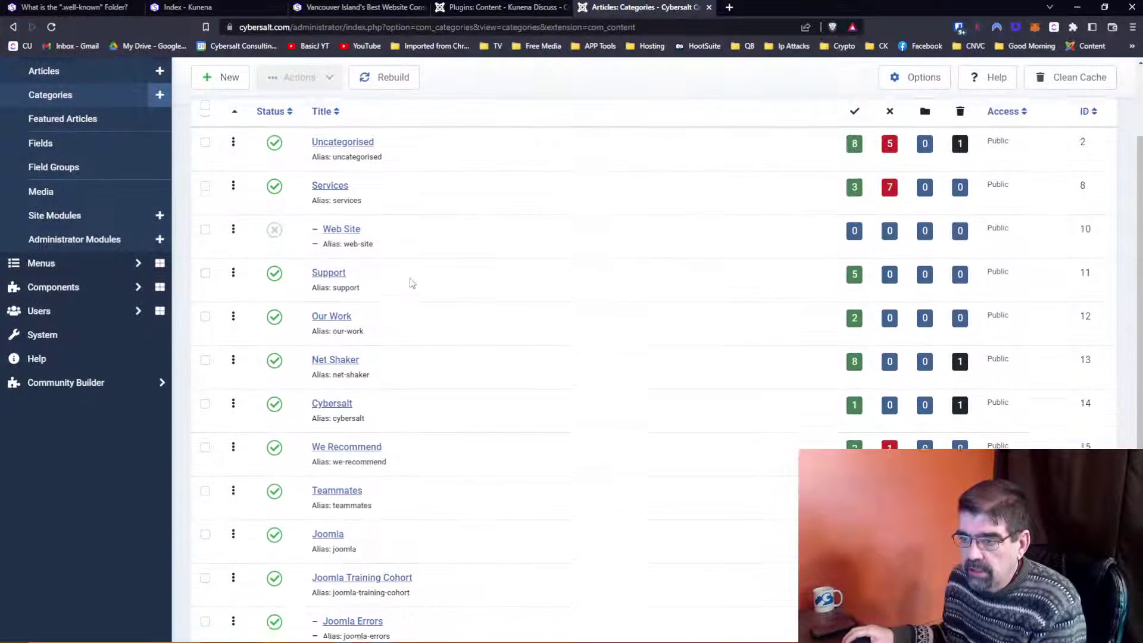
pyautogui.scroll(-4, 411, 282)
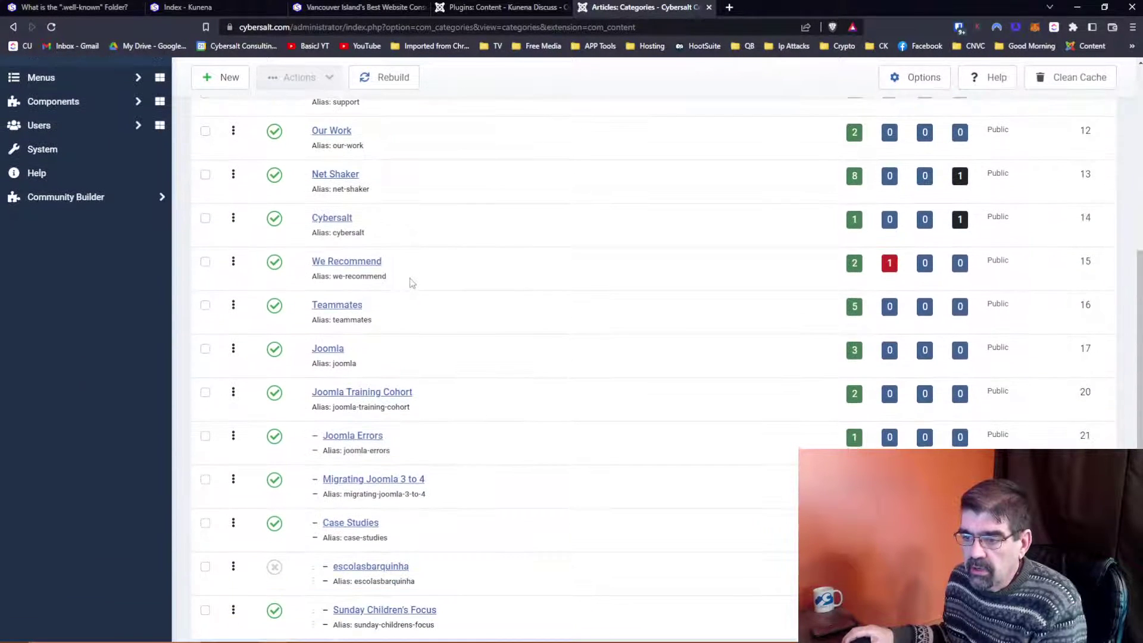
pyautogui.scroll(6, 410, 282)
pyautogui.scroll(-3, 411, 282)
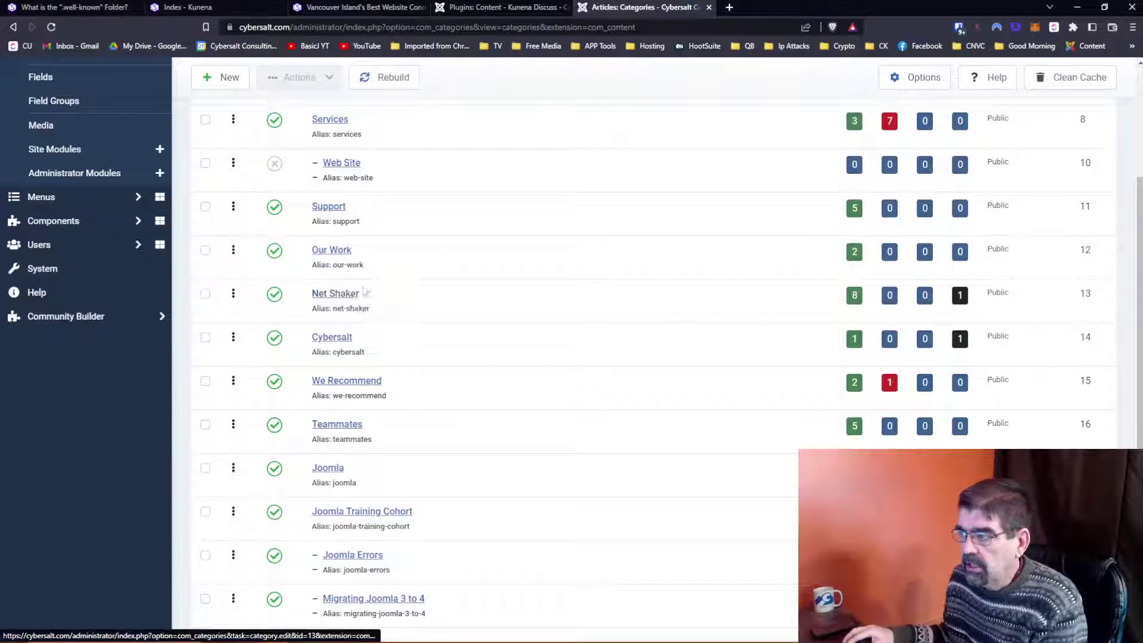
pyautogui.click(1083, 295)
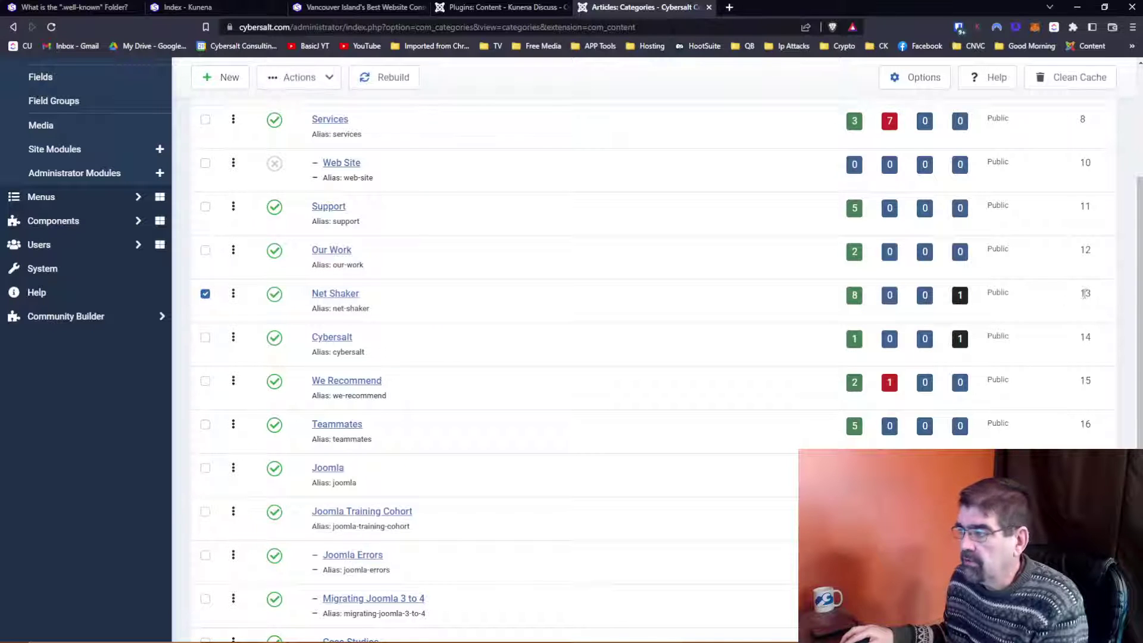
pyautogui.doubleClick(1084, 293)
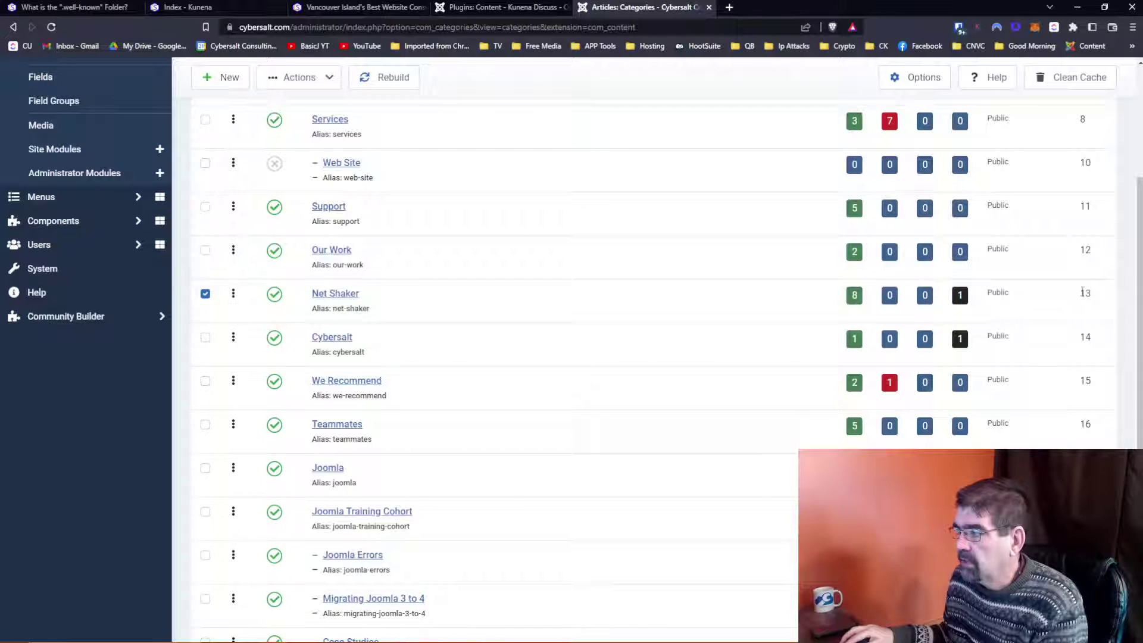
# Step: Start the plugin's Category Mapping with the Net Shaker category's ID by entering 13 followed by a comma
pyautogui.doubleClick(1082, 292)
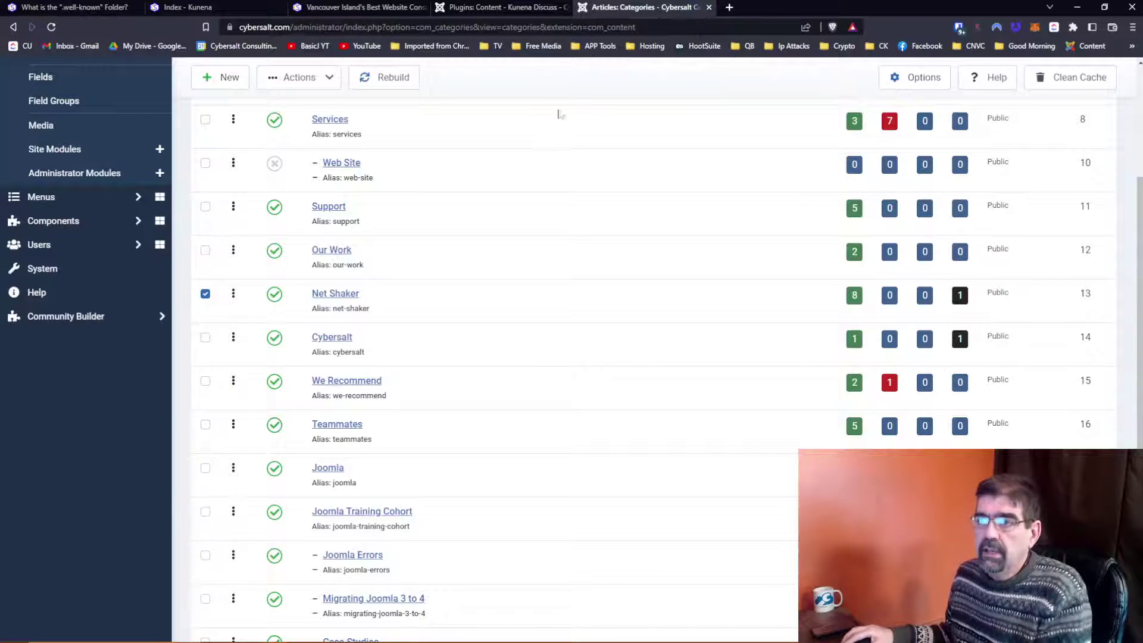
pyautogui.click(479, 7)
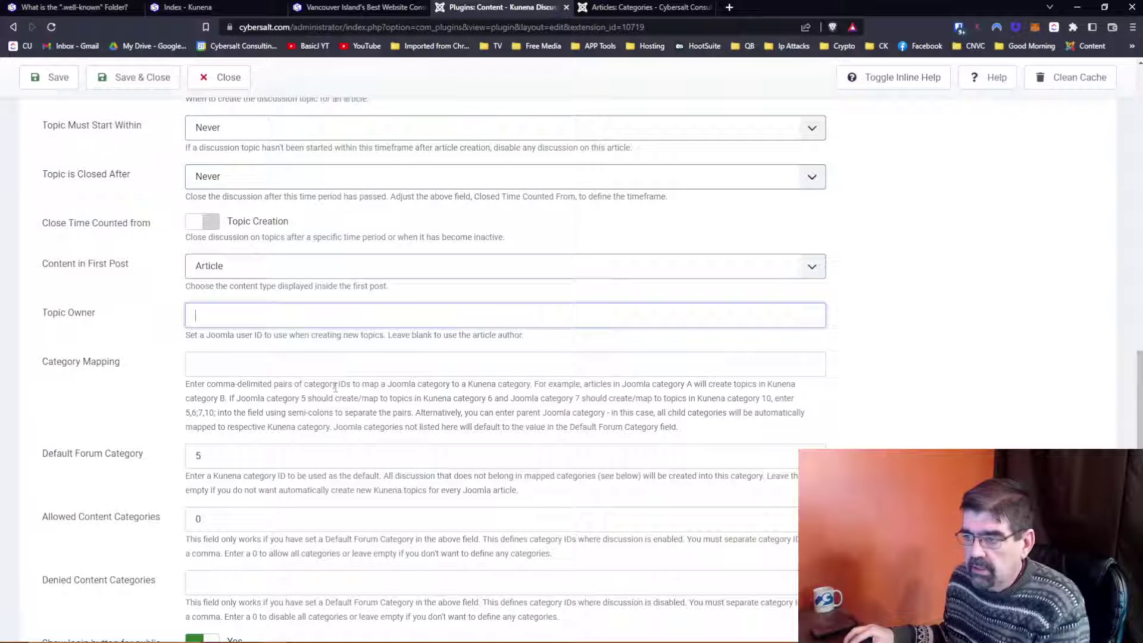
pyautogui.click(230, 366)
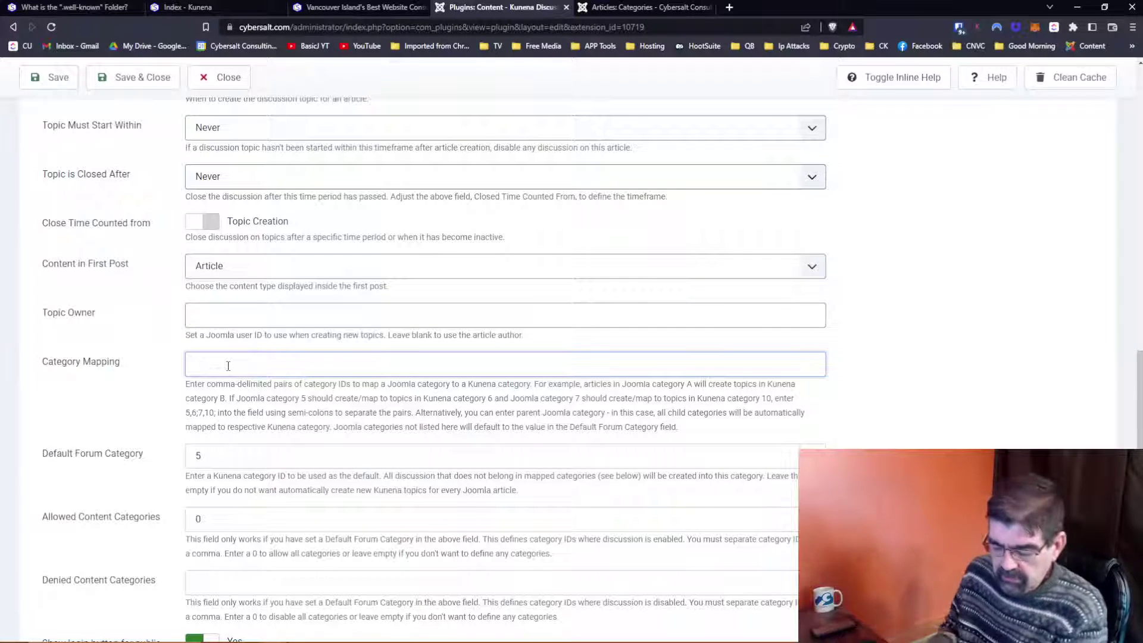
pyautogui.write('13')
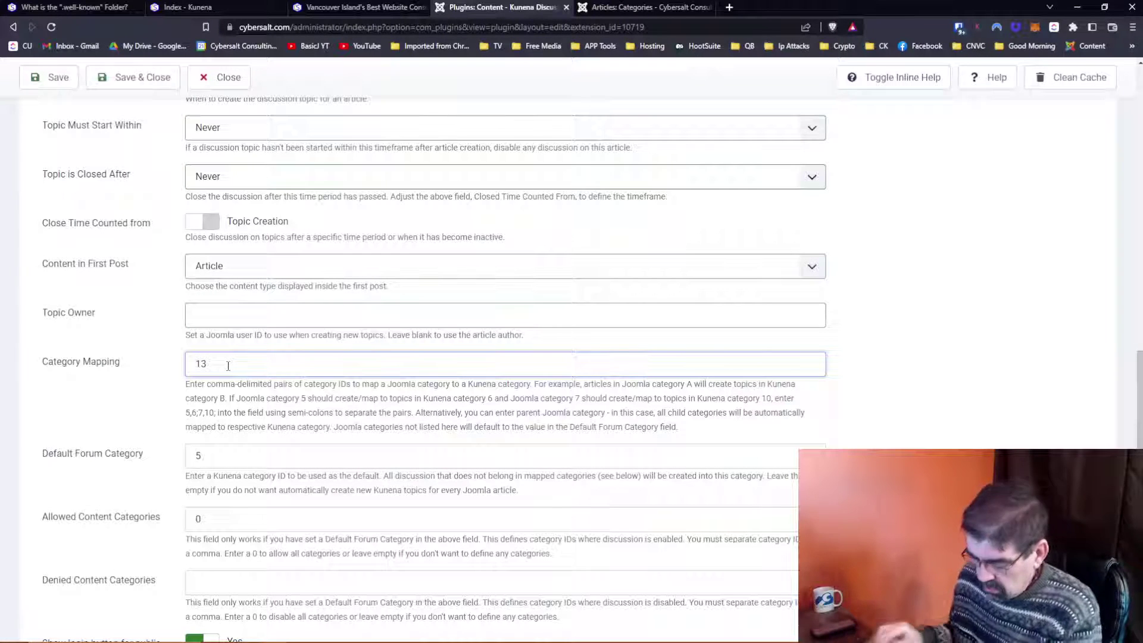
pyautogui.write(',')
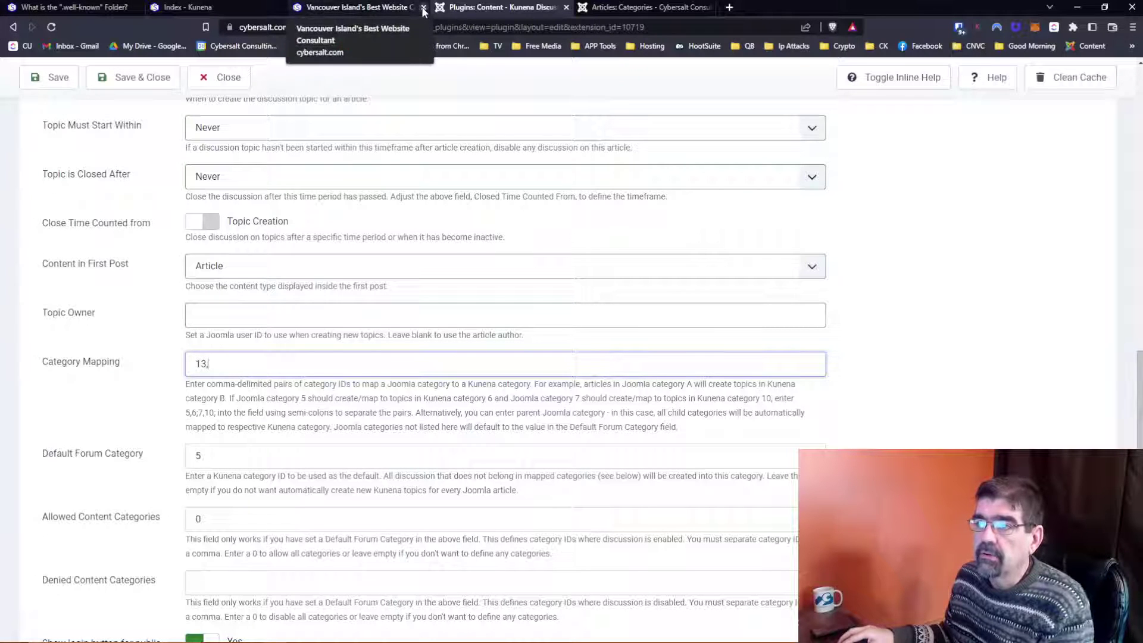
# Step: Open the Kunena Forum categories list in place of the article categories list
pyautogui.click(622, 7)
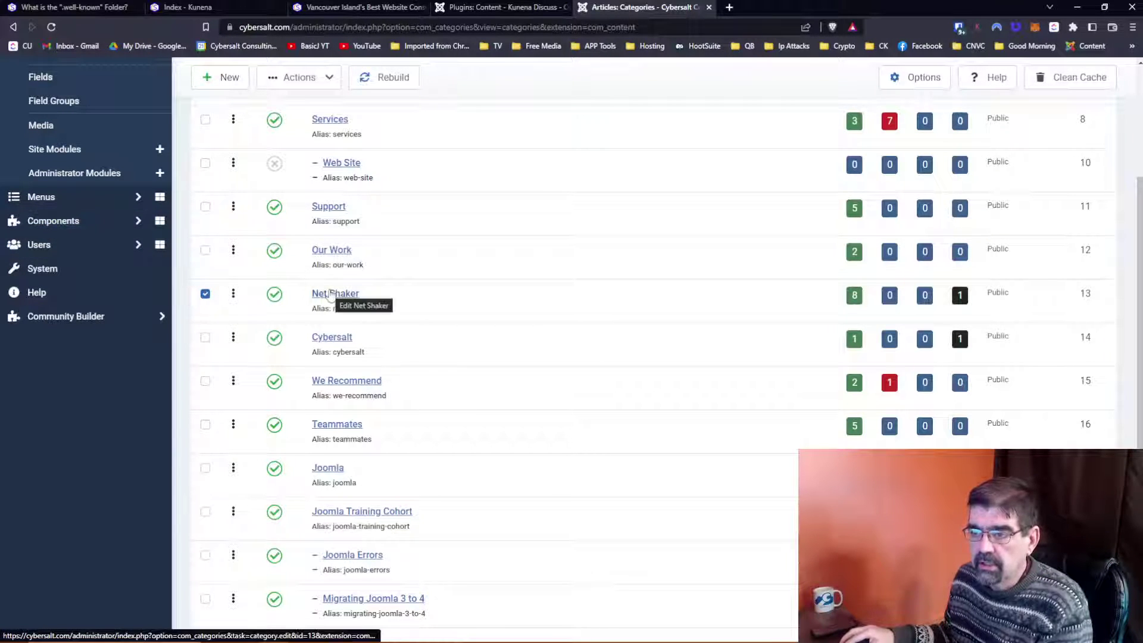
pyautogui.click(67, 221)
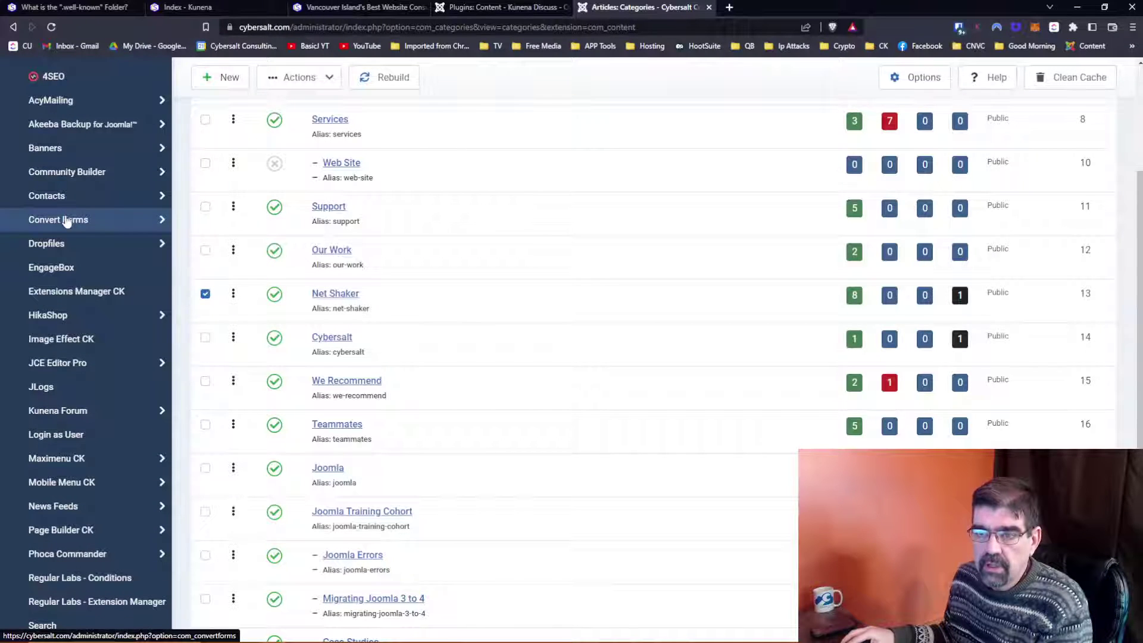
pyautogui.click(70, 413)
pyautogui.scroll(-3, 95, 316)
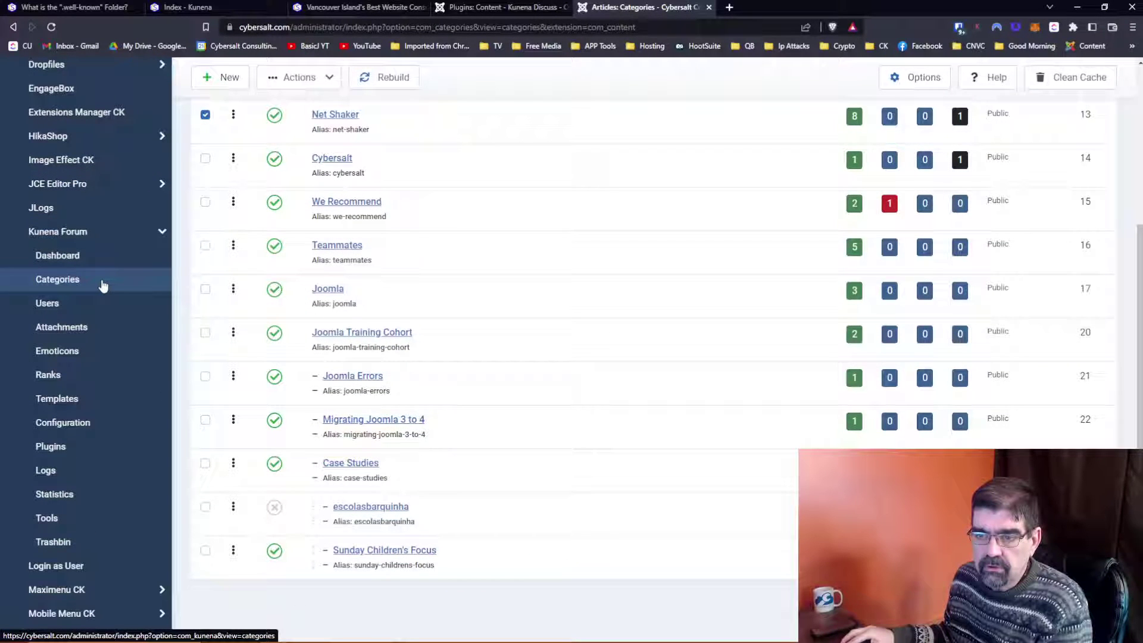
pyautogui.click(65, 289)
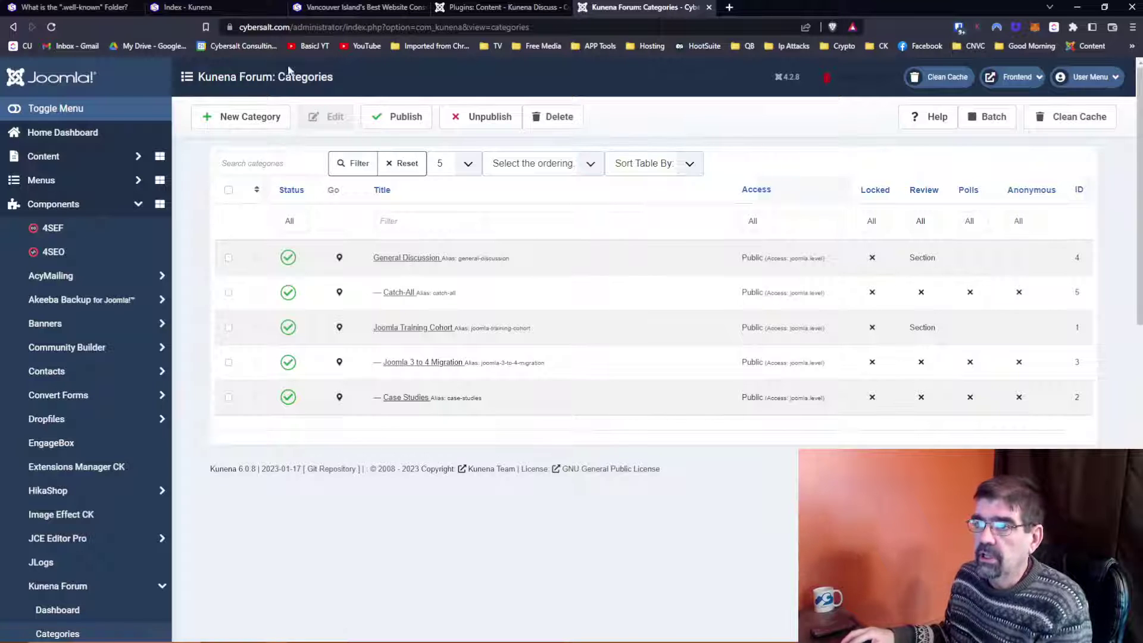
# Step: Review the sections and categories on the site's forum index, and return to the plugin's Category Mapping setting
pyautogui.click(191, 7)
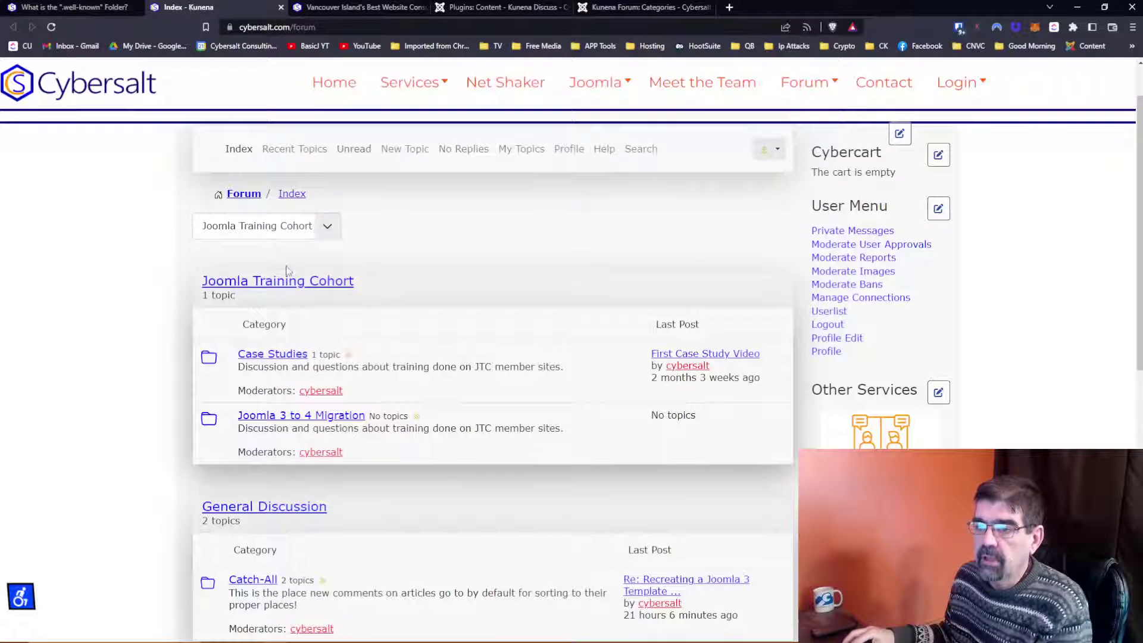
pyautogui.scroll(-2, 285, 273)
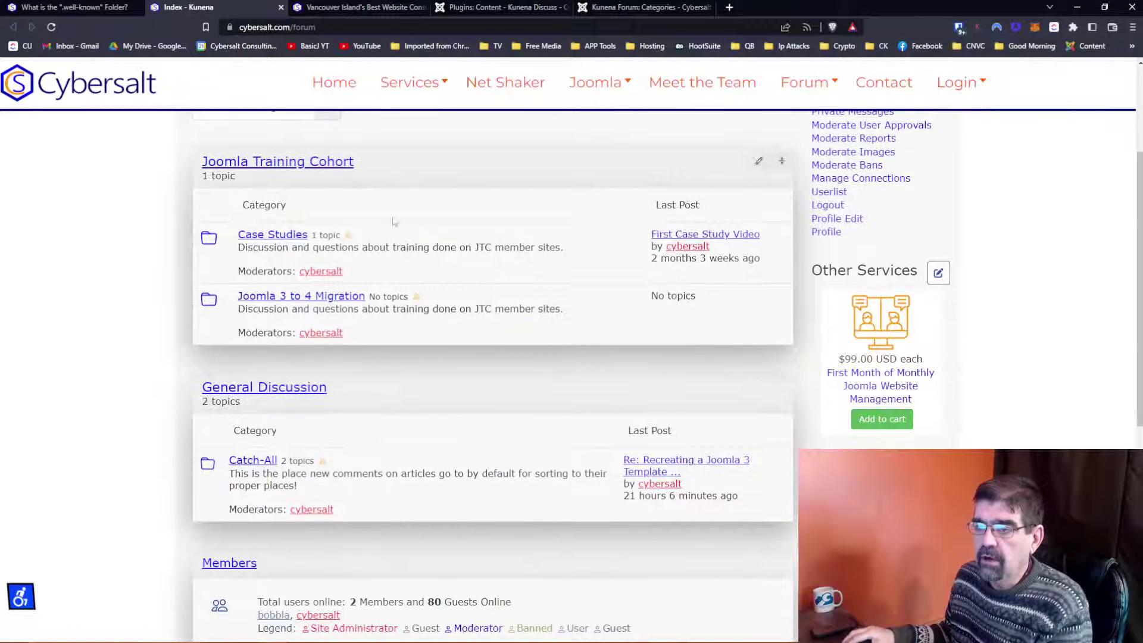
pyautogui.scroll(1, 381, 220)
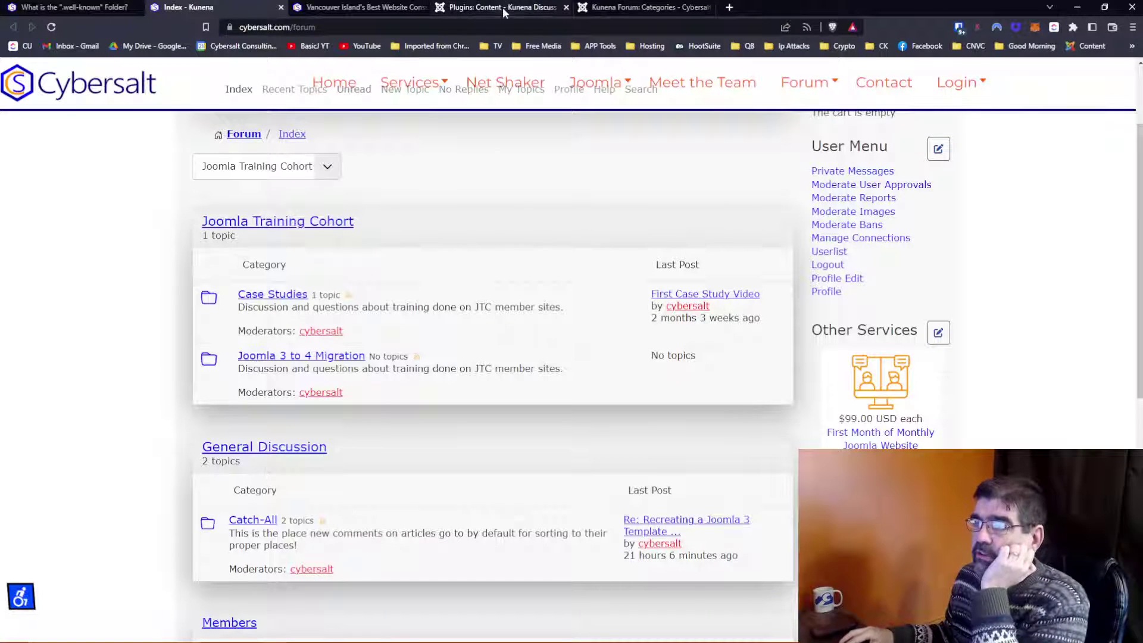
pyautogui.click(484, 7)
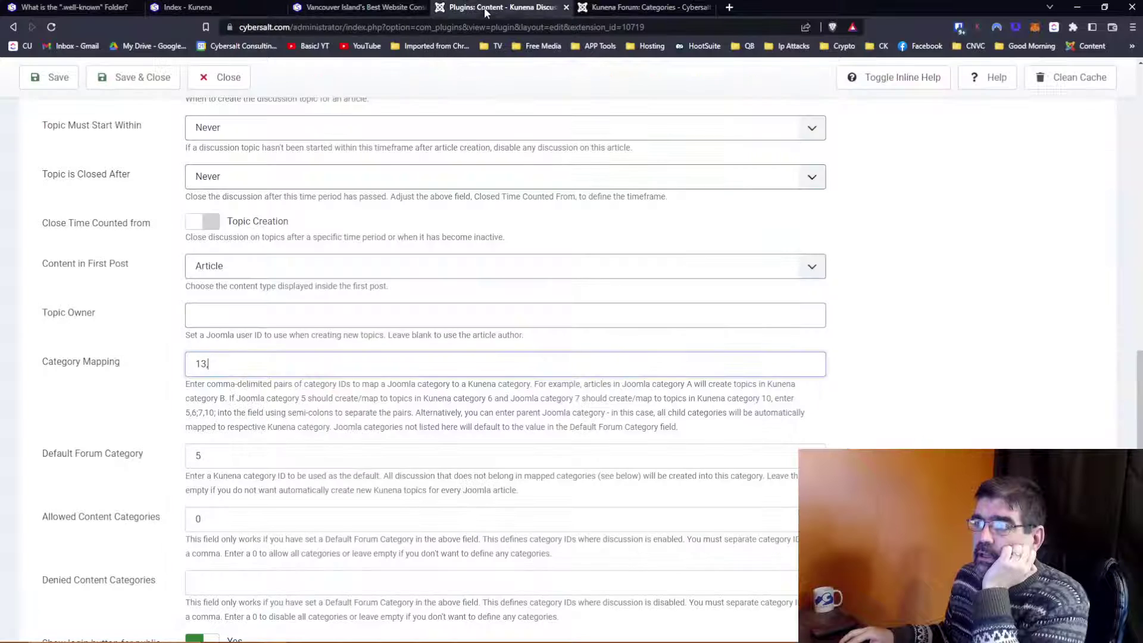
# Step: Start a new Kunena category named Net Shaker, set it to Published, and choose General Discussion as its parent
pyautogui.click(599, 10)
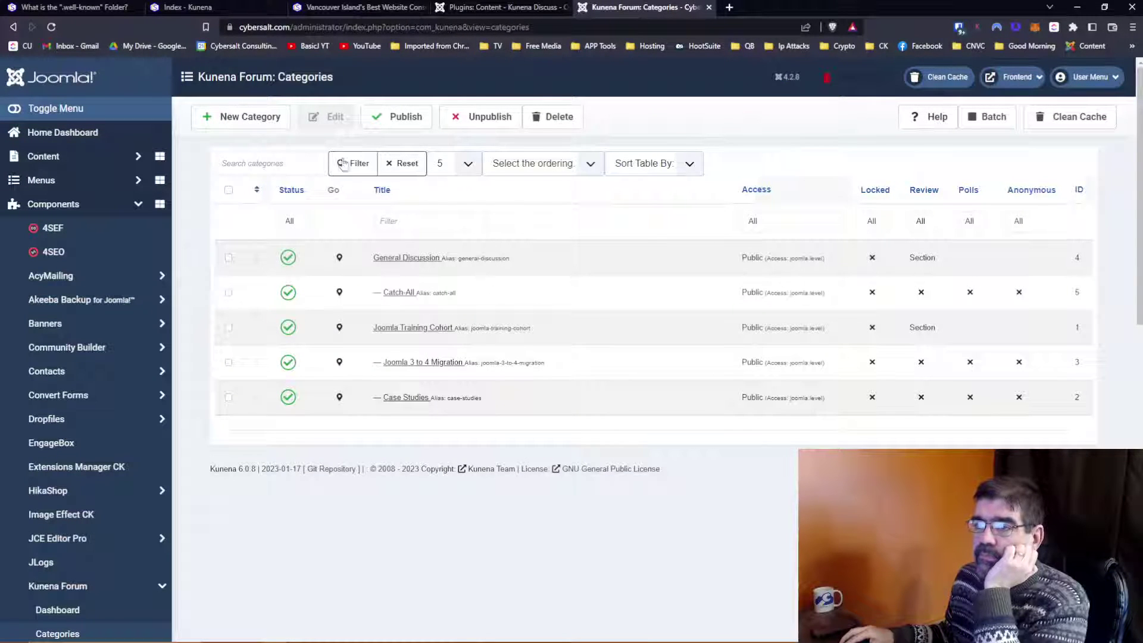
pyautogui.click(253, 126)
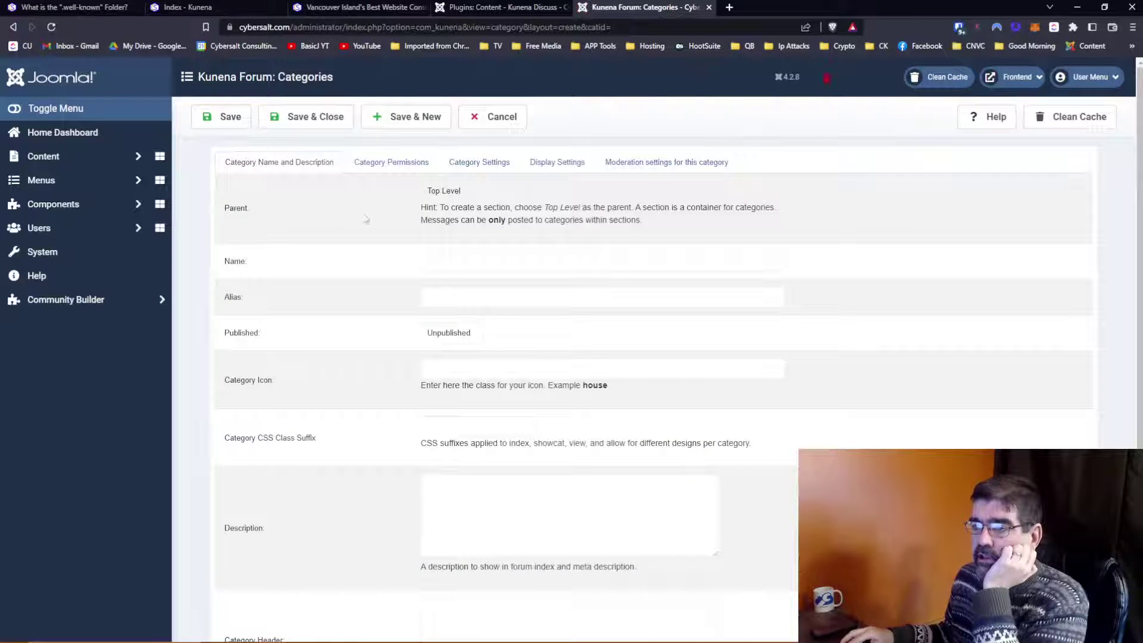
pyautogui.click(475, 267)
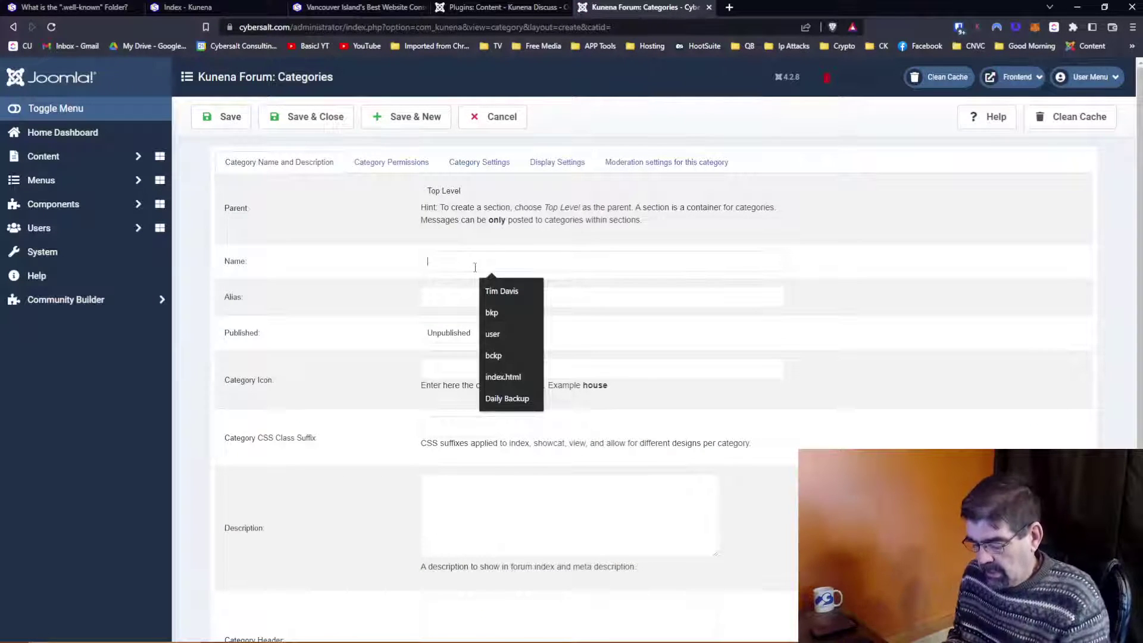
pyautogui.write('Net Shaker')
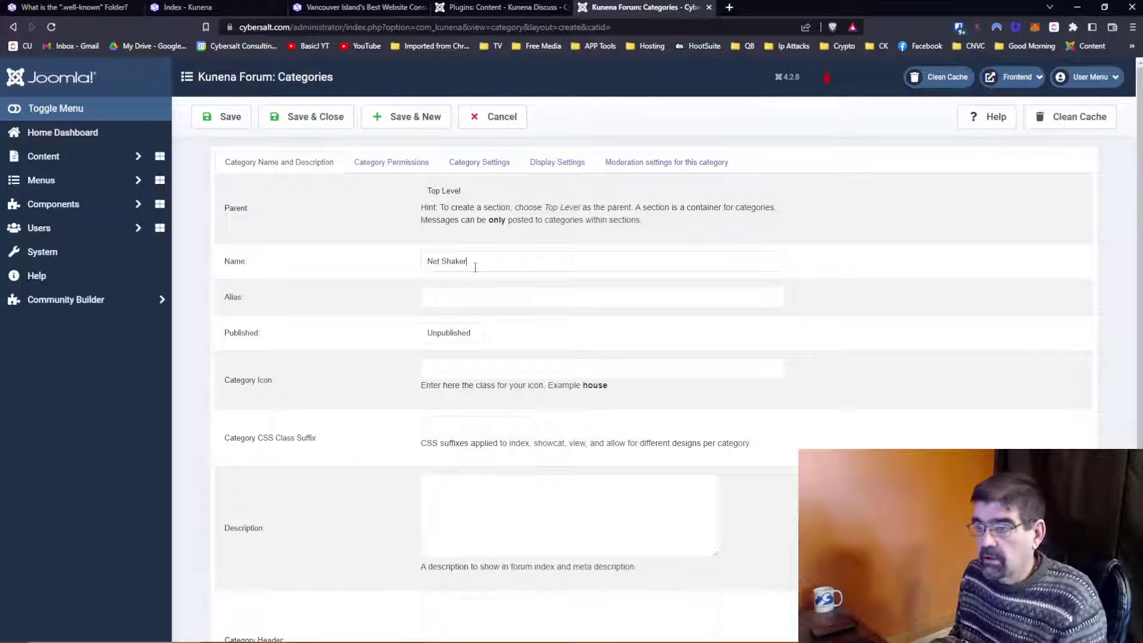
pyautogui.click(466, 334)
pyautogui.click(463, 345)
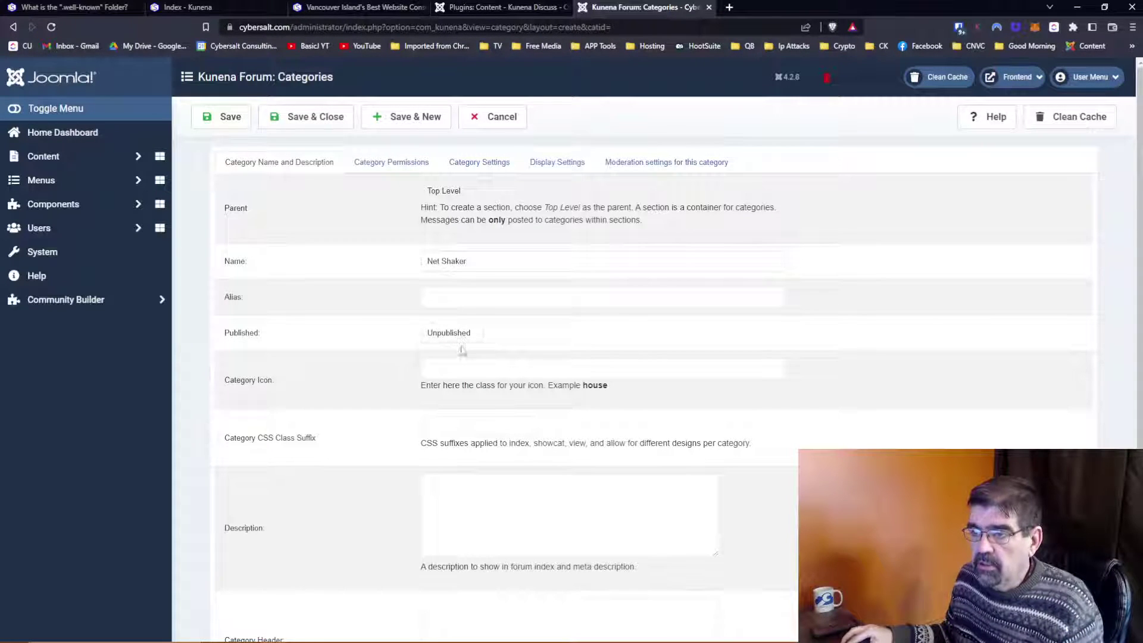
pyautogui.click(452, 202)
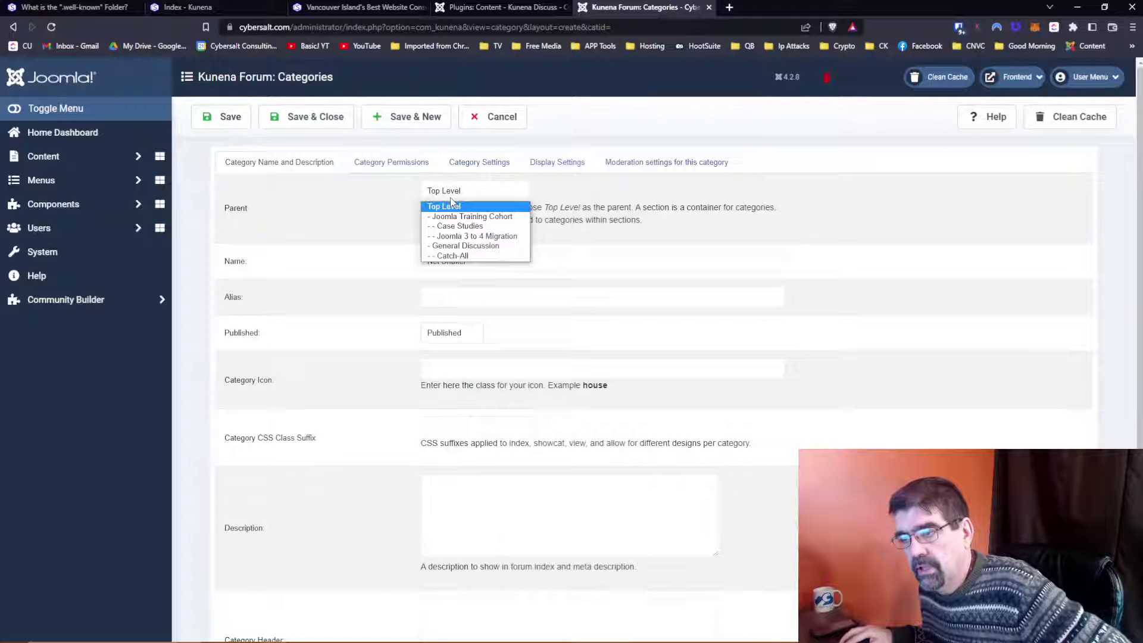
pyautogui.click(484, 247)
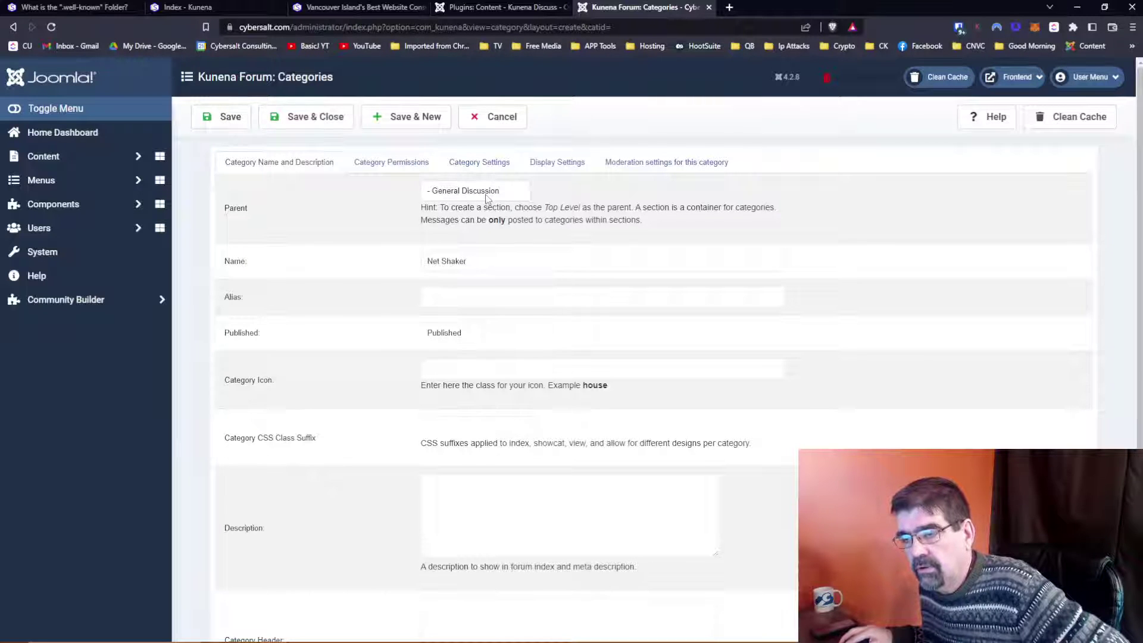
# Step: Give the new category the description "A place to discuss the latest Net Shaker articles."
pyautogui.scroll(-2, 313, 285)
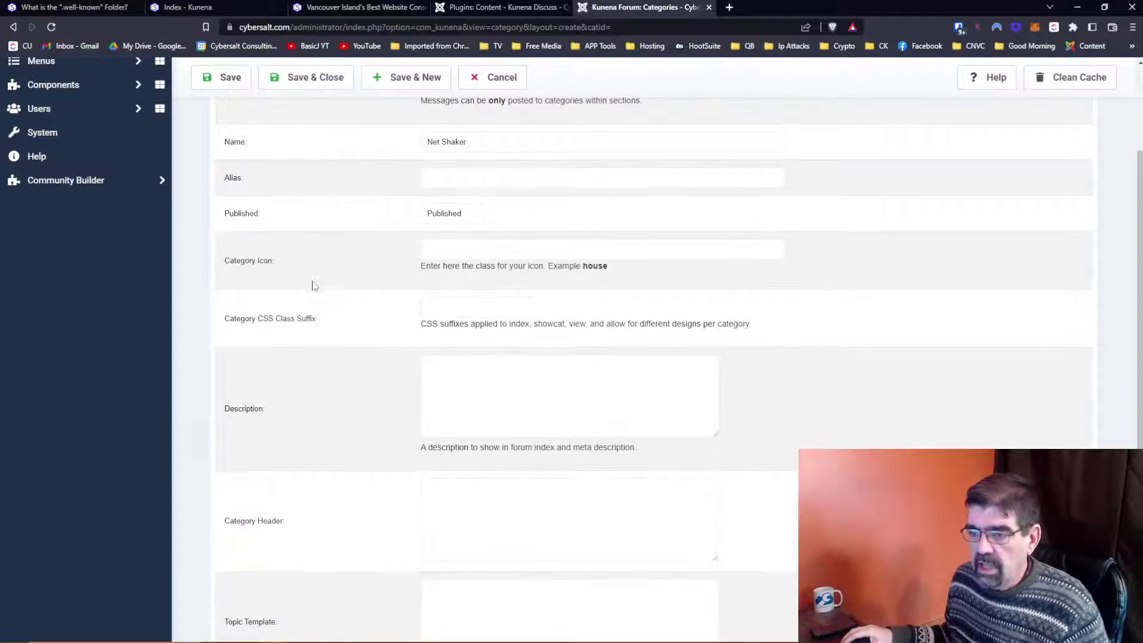
pyautogui.click(493, 397)
pyautogui.write('A')
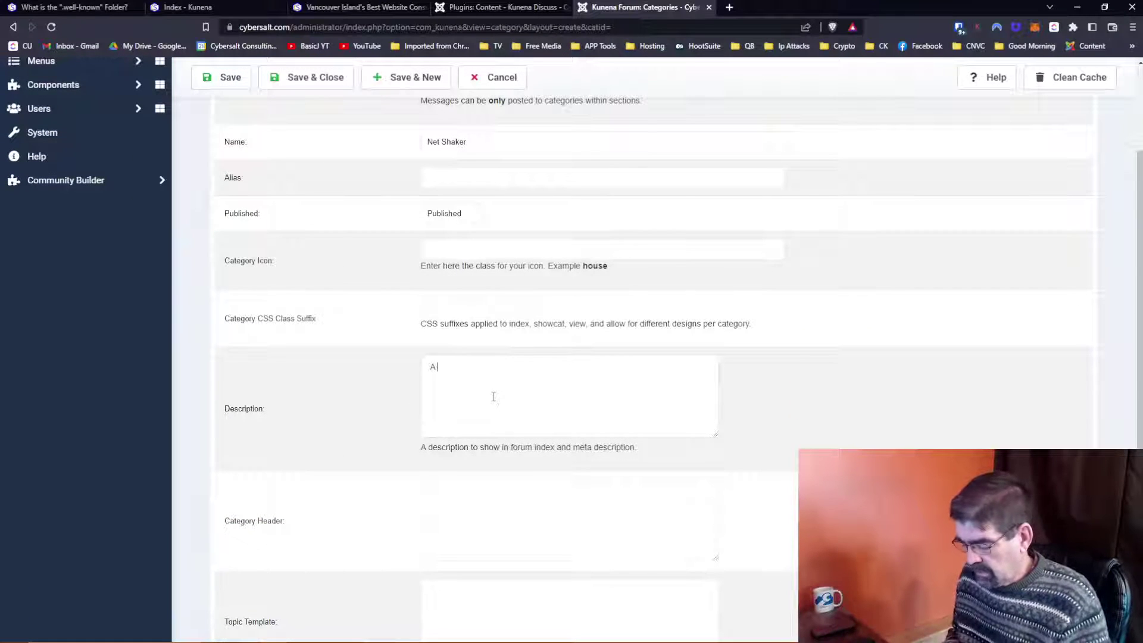
pyautogui.write(' Pla')
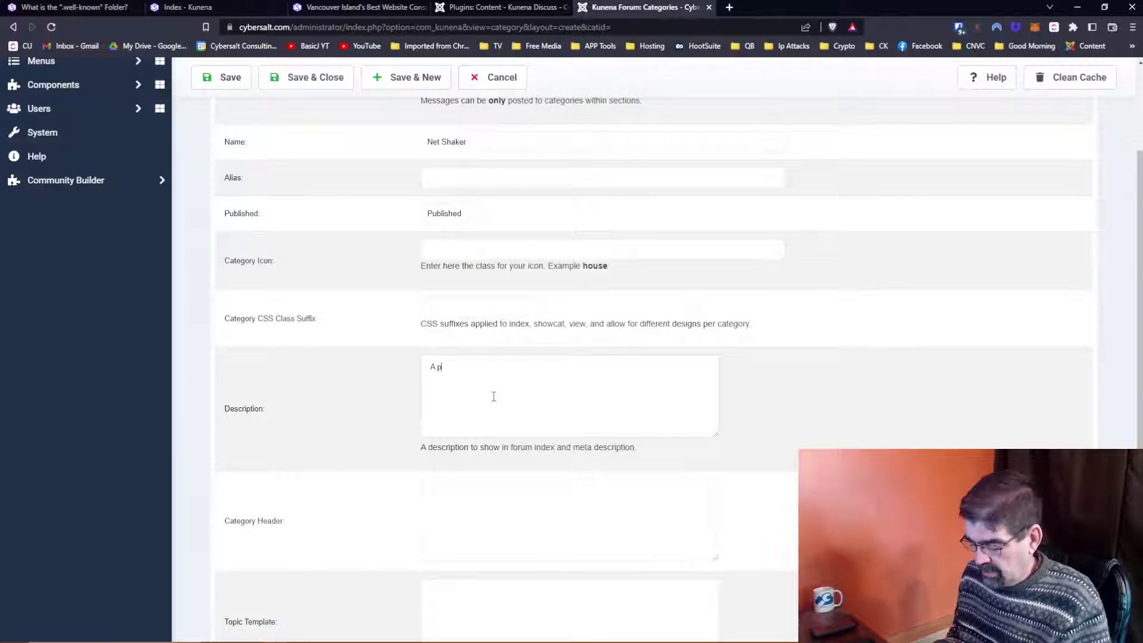
pyautogui.write('lace to discu')
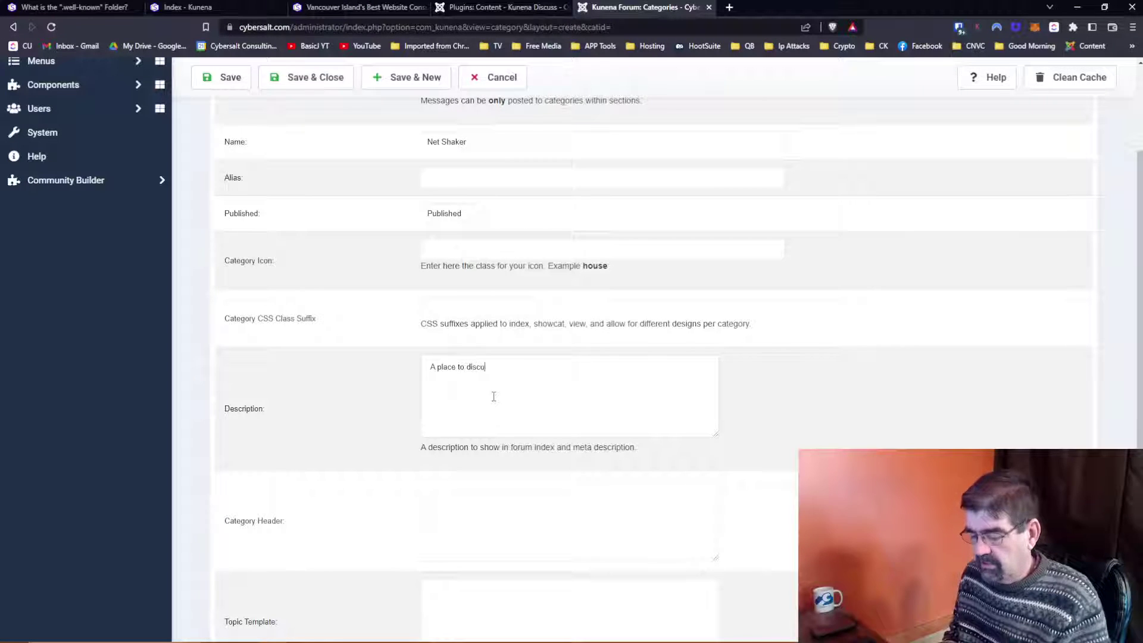
pyautogui.write('ss the late')
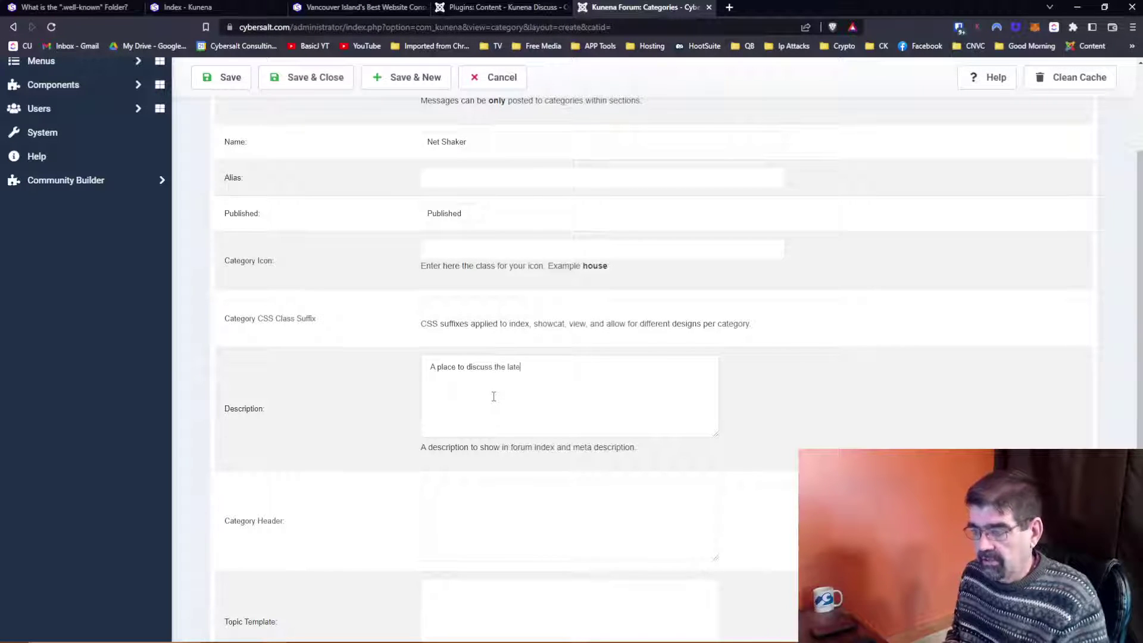
pyautogui.write('st Net Shaker')
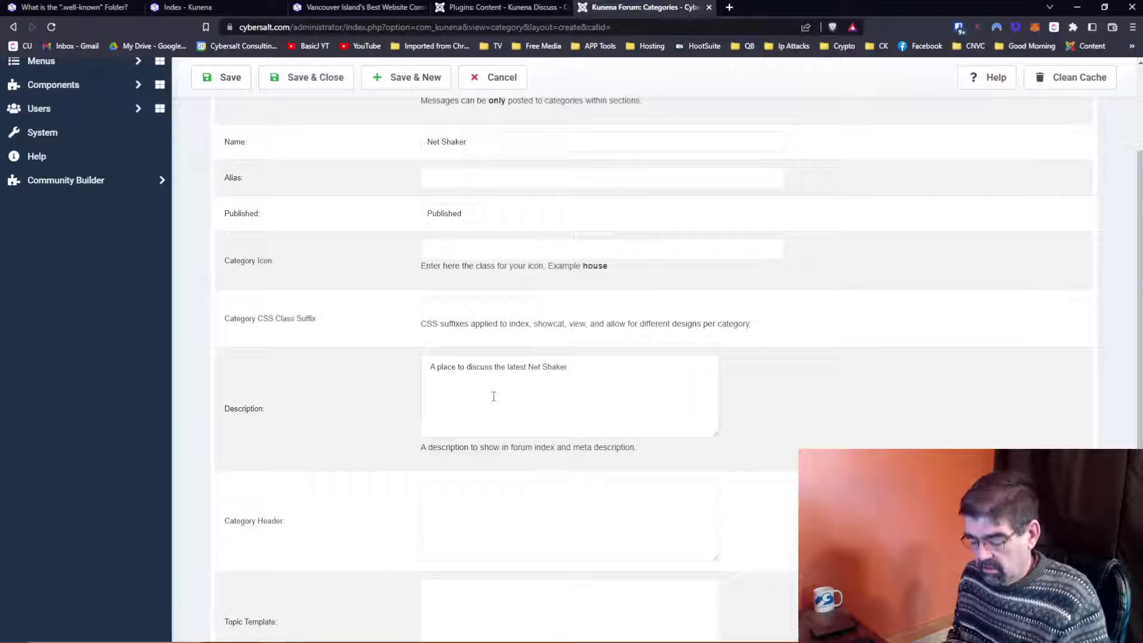
pyautogui.write('s.')
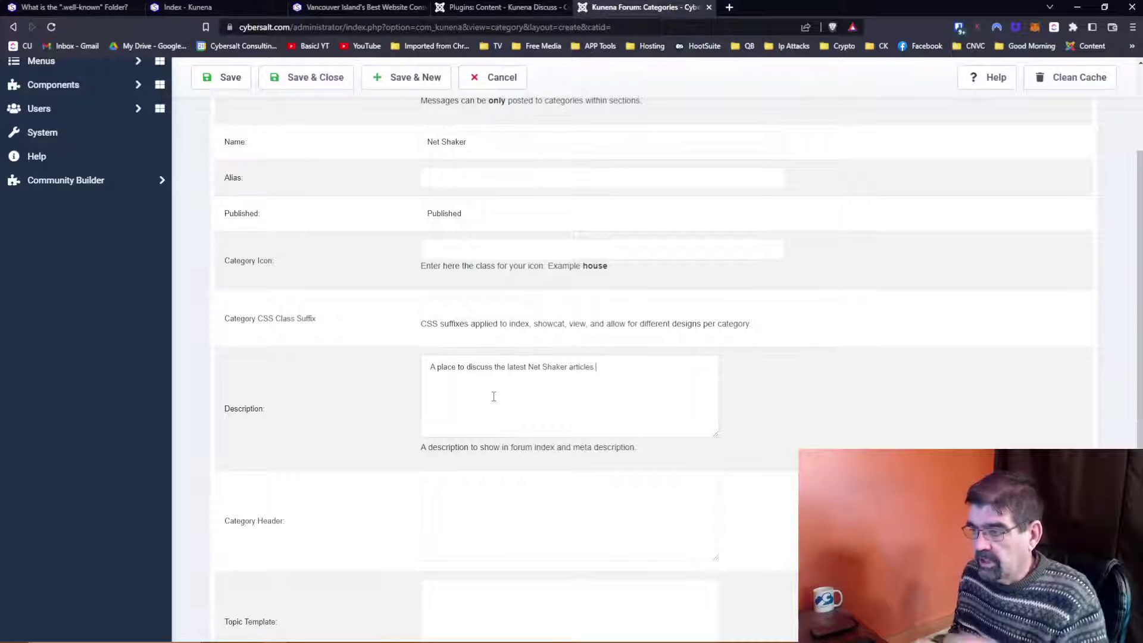
pyautogui.scroll(-2, 493, 396)
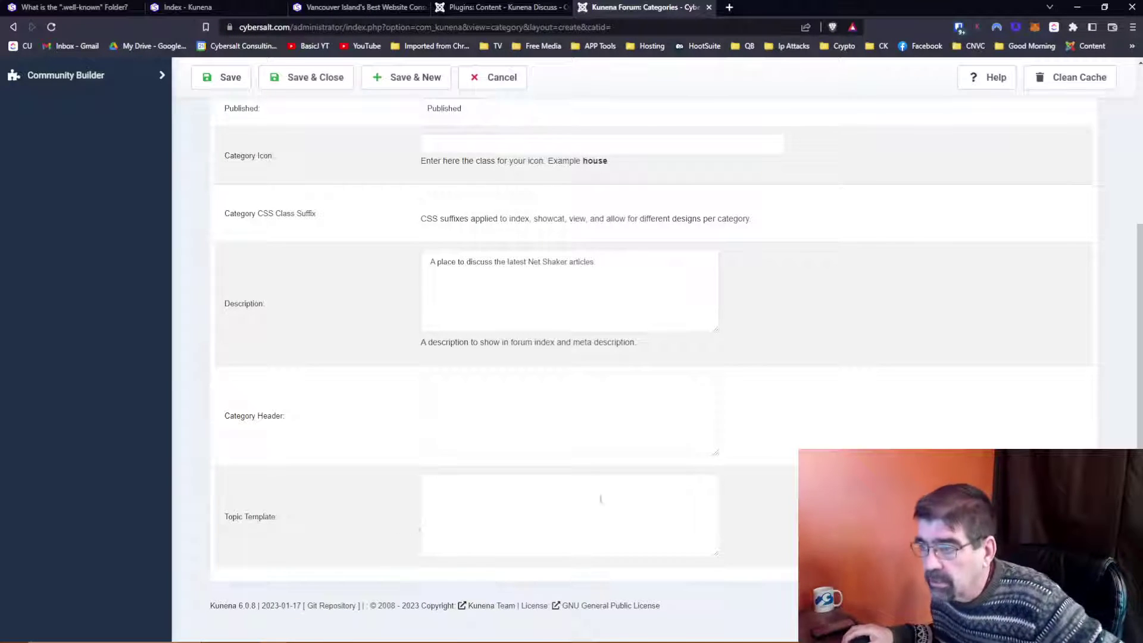
pyautogui.scroll(4, 613, 501)
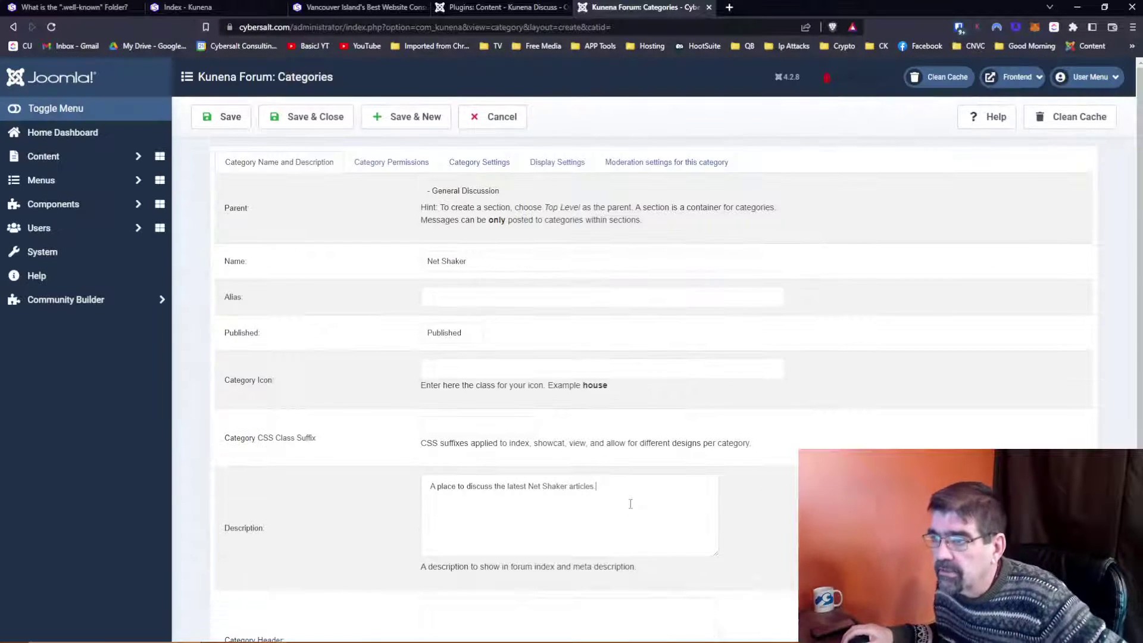
# Step: Review the new category's permissions with Public access, its category settings such as anonymous messages, and its display settings
pyautogui.click(398, 166)
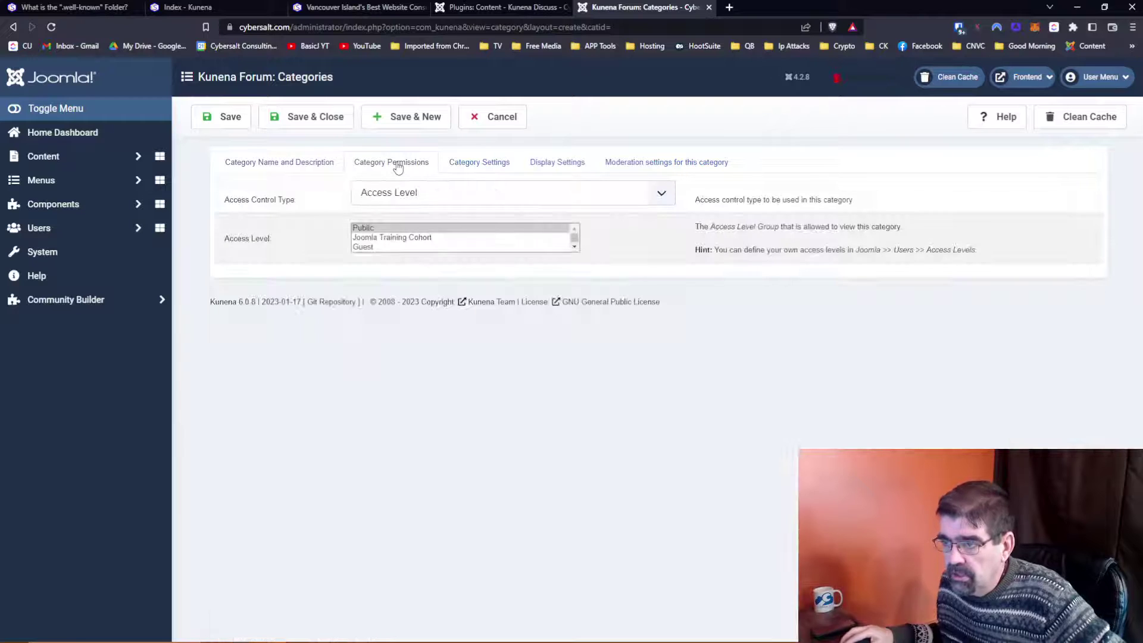
pyautogui.click(381, 229)
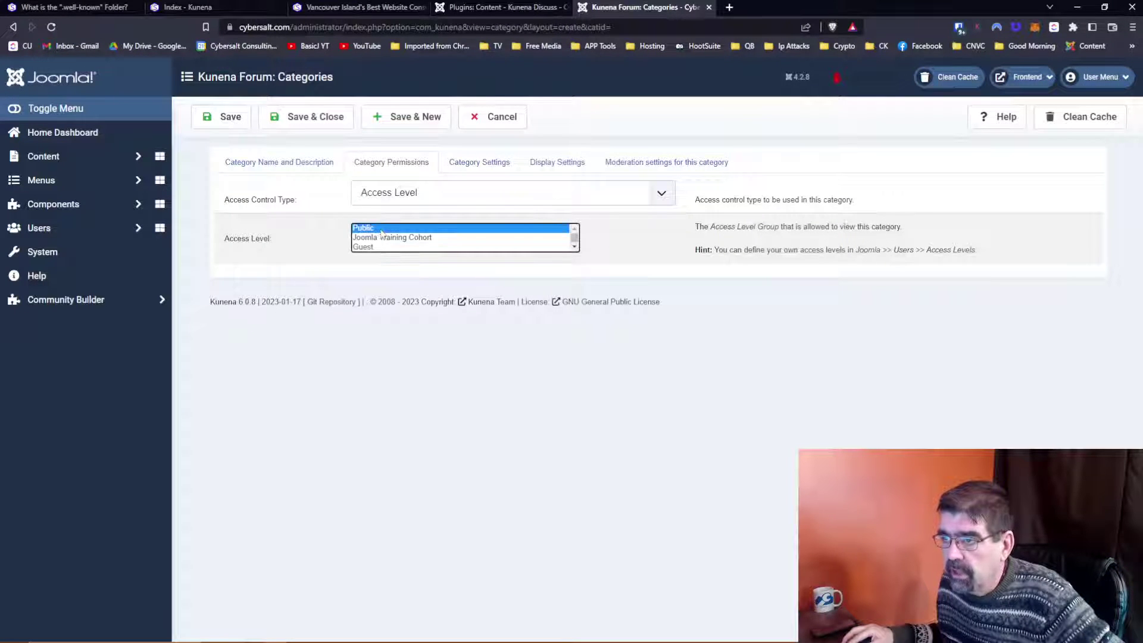
pyautogui.click(467, 175)
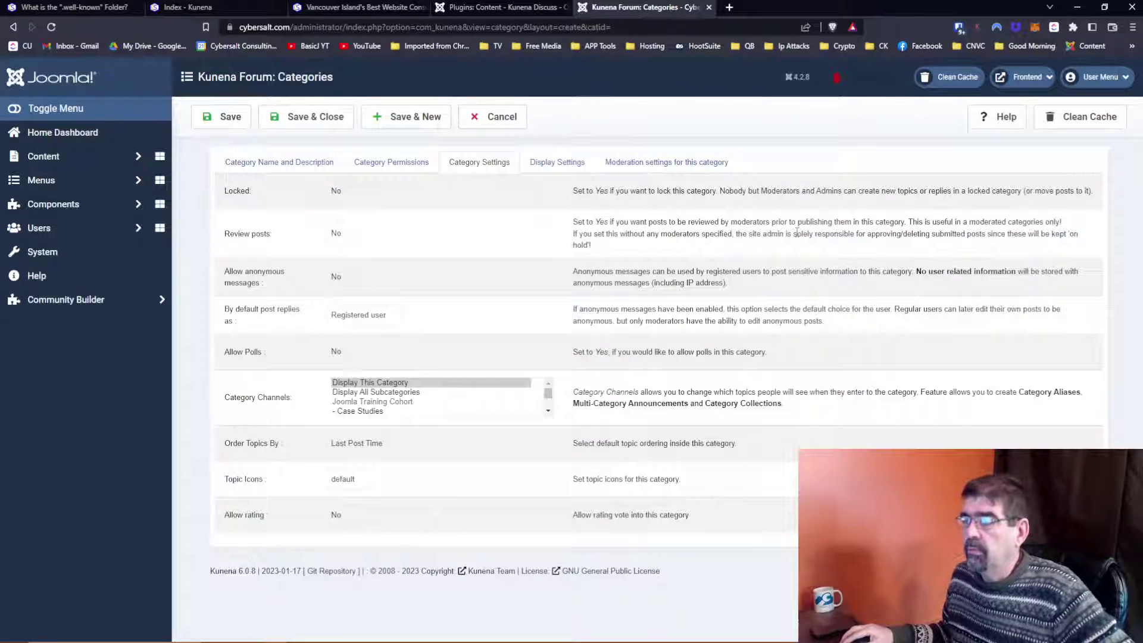
pyautogui.click(335, 278)
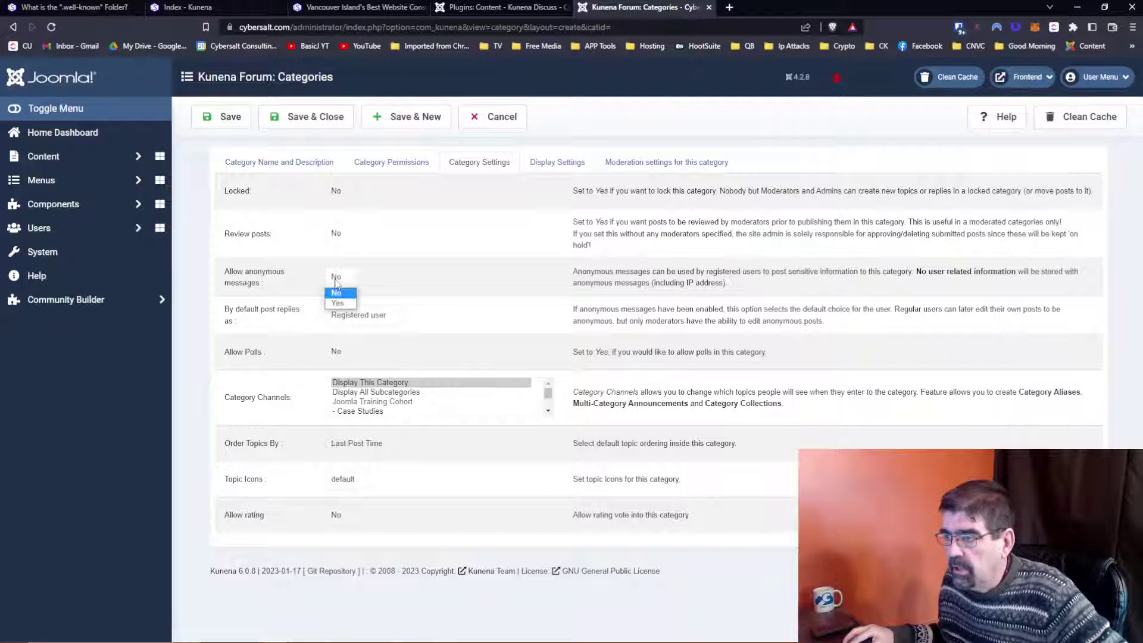
pyautogui.click(467, 284)
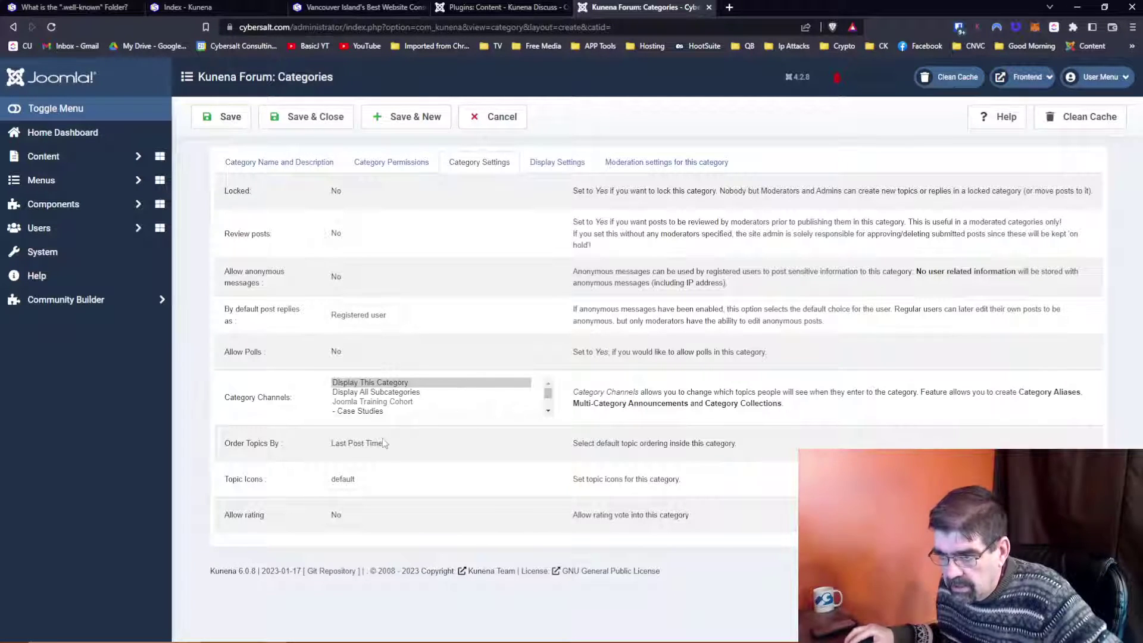
pyautogui.click(535, 174)
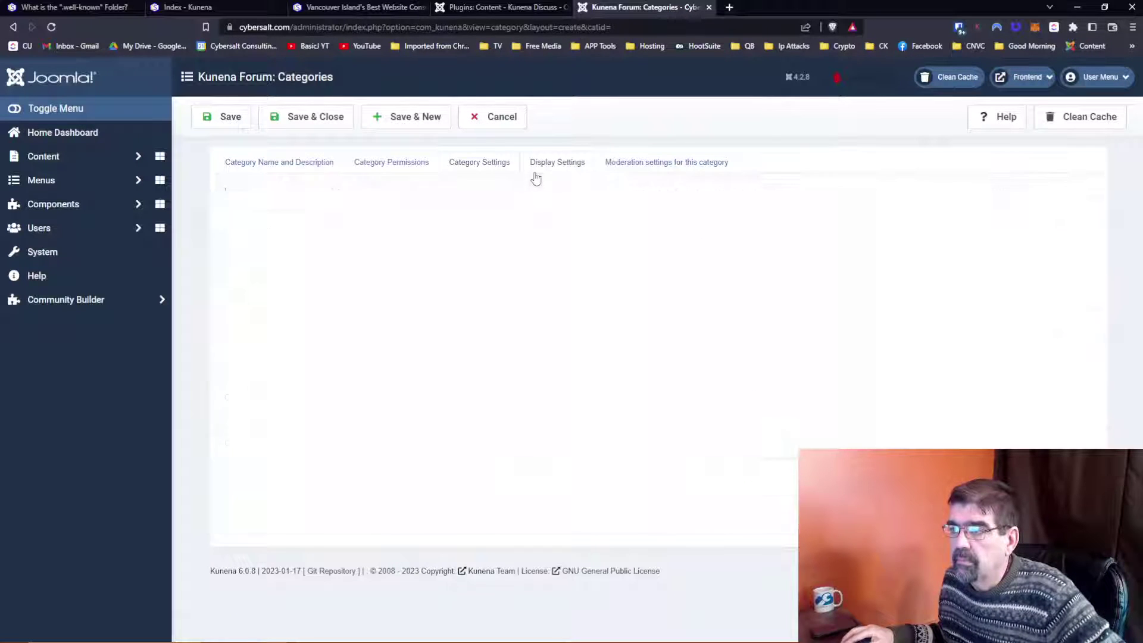
pyautogui.click(298, 163)
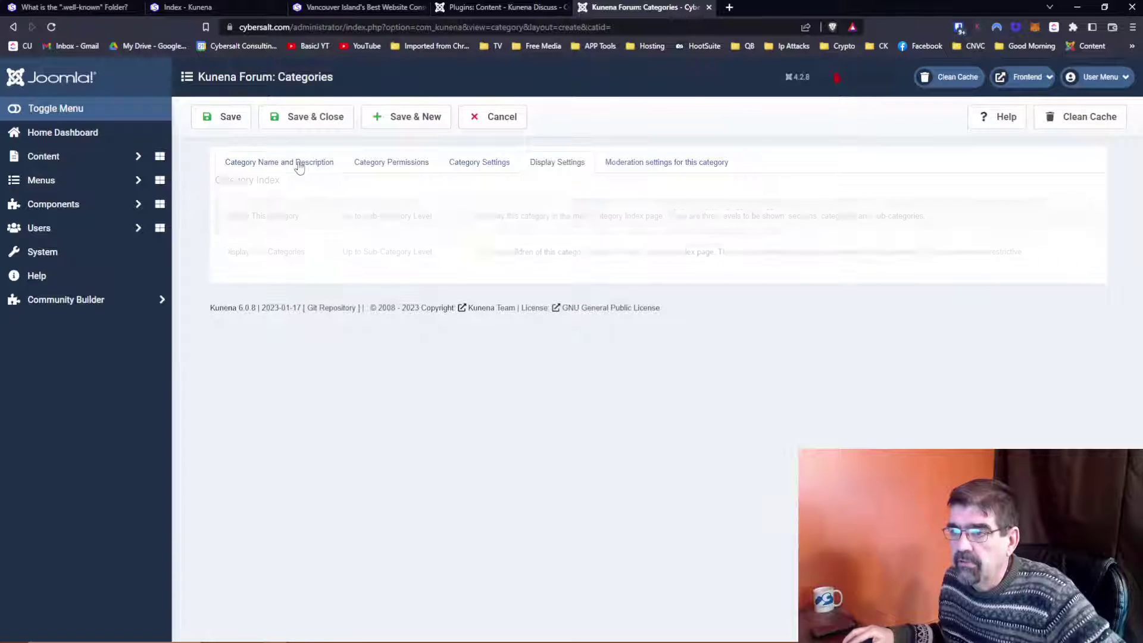
# Step: Check the new category's name and description details, and save the Net Shaker category
pyautogui.scroll(-3, 343, 243)
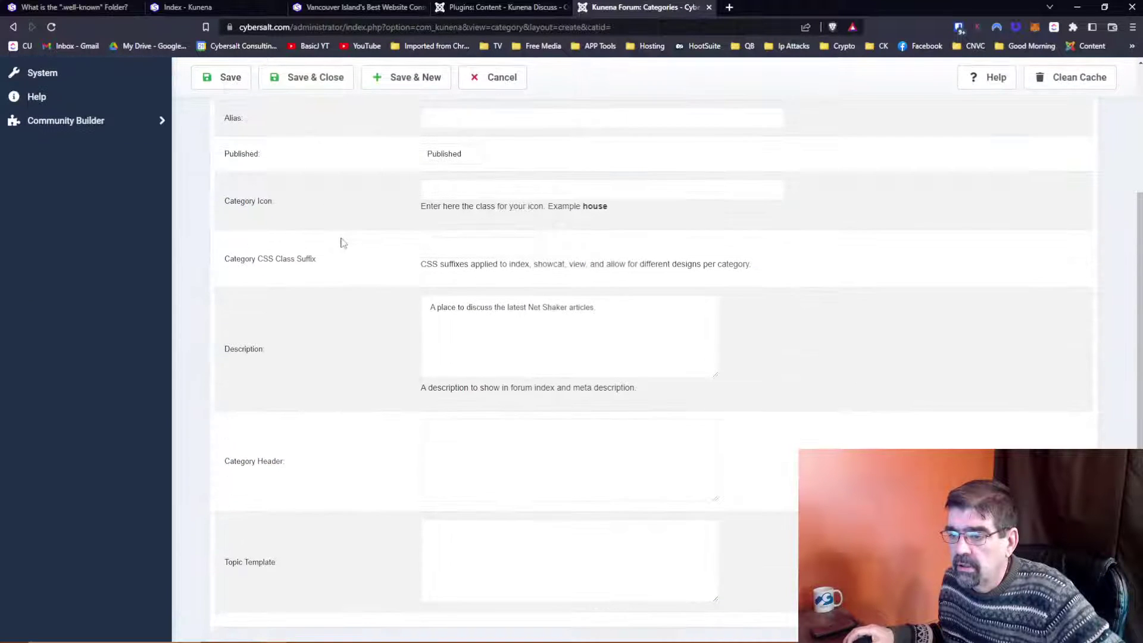
pyautogui.scroll(2, 342, 242)
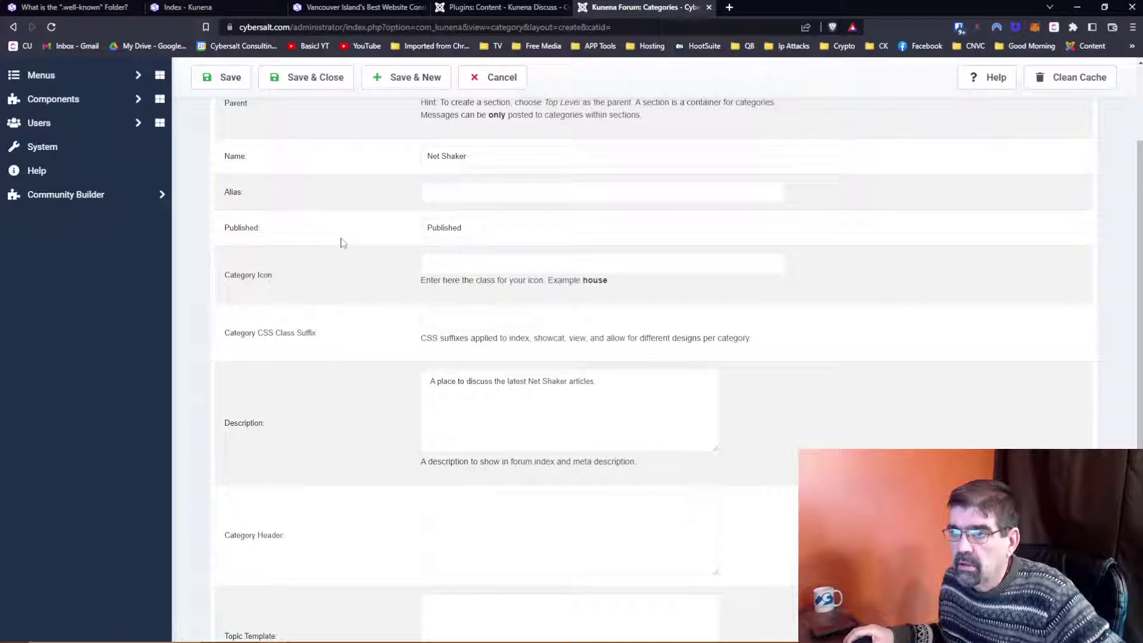
pyautogui.click(224, 77)
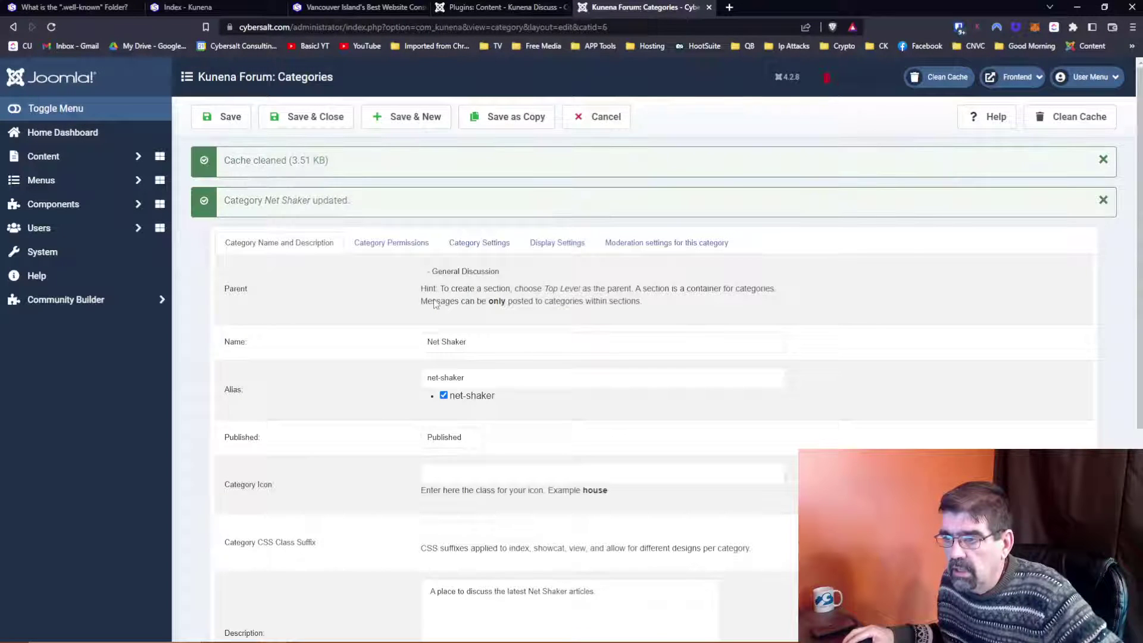
# Step: In the category's permissions, add Administrator, Author, Editor, Publisher and Joomla Training Cohort to the user groups allowed to post
pyautogui.click(394, 244)
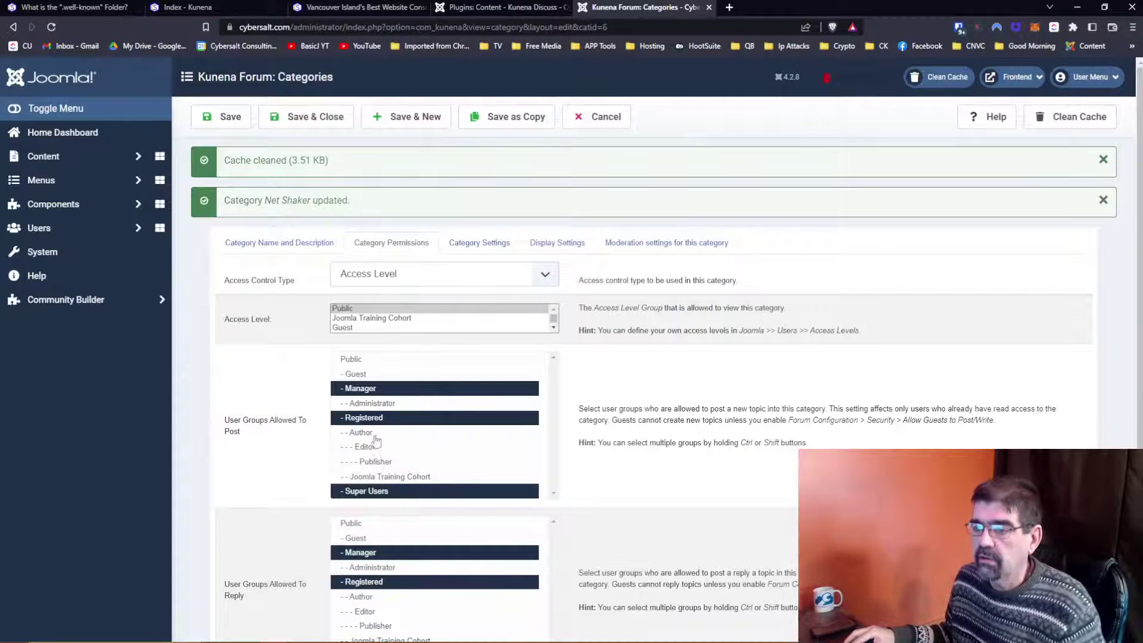
pyautogui.keyDown('ctrl'); pyautogui.click(372, 405); pyautogui.keyUp('ctrl')
pyautogui.keyDown('ctrl'); pyautogui.click(369, 432); pyautogui.keyUp('ctrl')
pyautogui.keyDown('ctrl'); pyautogui.click(370, 446); pyautogui.keyUp('ctrl')
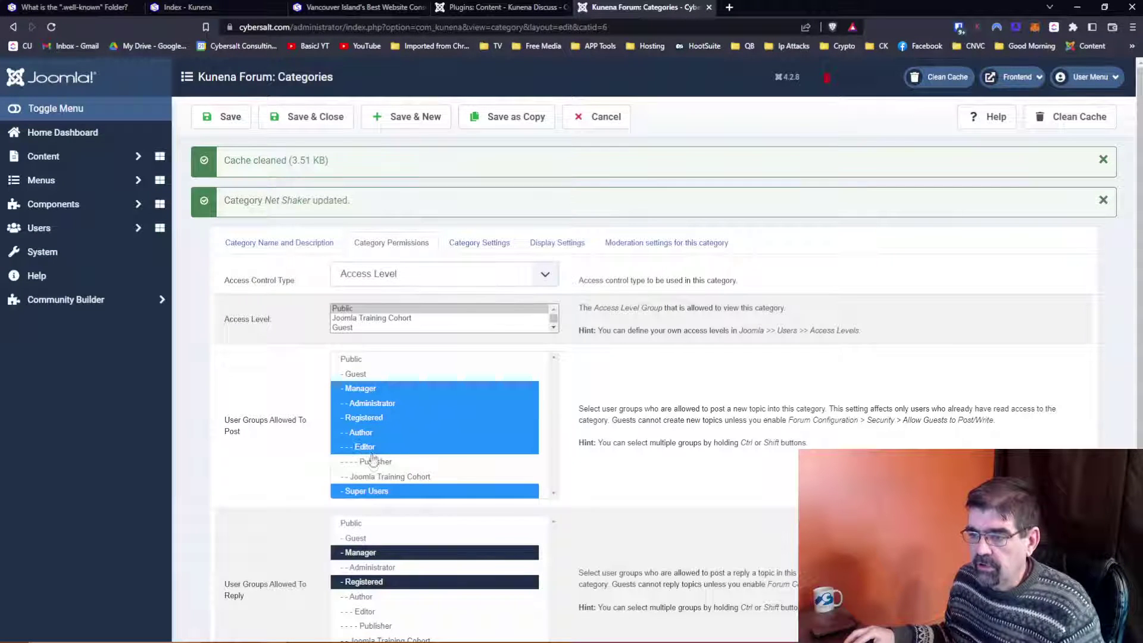
pyautogui.keyDown('ctrl'); pyautogui.click(372, 447); pyautogui.keyUp('ctrl')
pyautogui.keyDown('ctrl'); pyautogui.click(365, 447); pyautogui.keyUp('ctrl')
pyautogui.keyDown('ctrl'); pyautogui.click(373, 462); pyautogui.keyUp('ctrl')
pyautogui.keyDown('ctrl'); pyautogui.click(381, 476); pyautogui.keyUp('ctrl')
# Step: Add Administrator, Author, Editor, Publisher and Joomla Training Cohort to the groups allowed to reply, and save and close the category
pyautogui.scroll(-2, 369, 476)
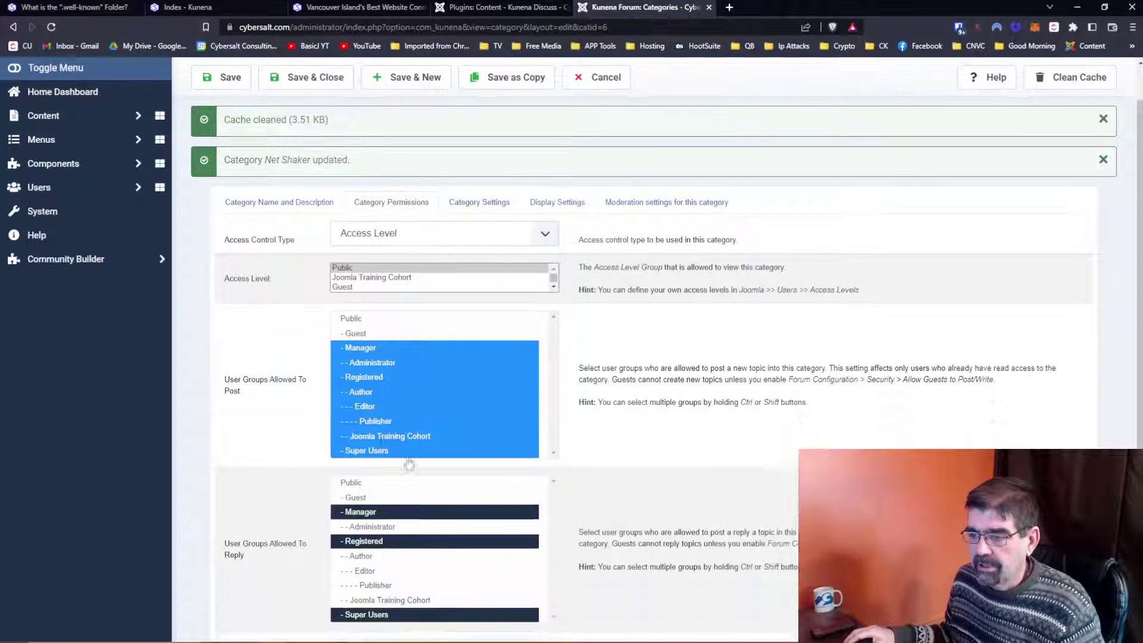
pyautogui.keyDown('ctrl'); pyautogui.click(368, 463); pyautogui.keyUp('ctrl')
pyautogui.keyDown('ctrl'); pyautogui.click(366, 491); pyautogui.keyUp('ctrl')
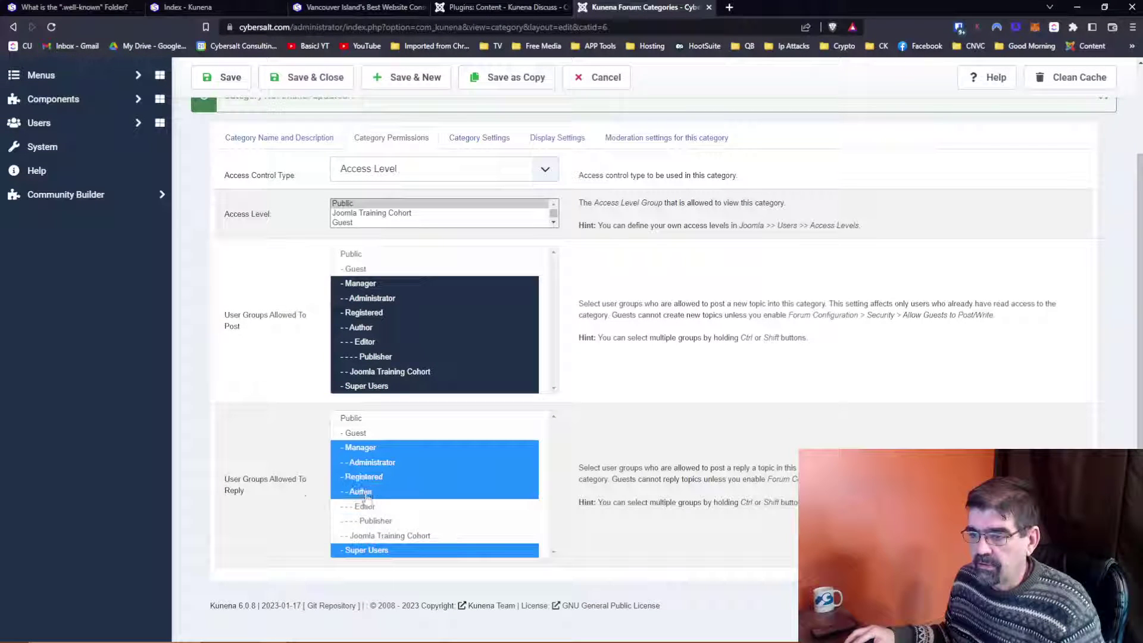
pyautogui.keyDown('ctrl'); pyautogui.click(368, 506); pyautogui.keyUp('ctrl')
pyautogui.keyDown('ctrl'); pyautogui.click(376, 521); pyautogui.keyUp('ctrl')
pyautogui.keyDown('ctrl'); pyautogui.click(380, 536); pyautogui.keyUp('ctrl')
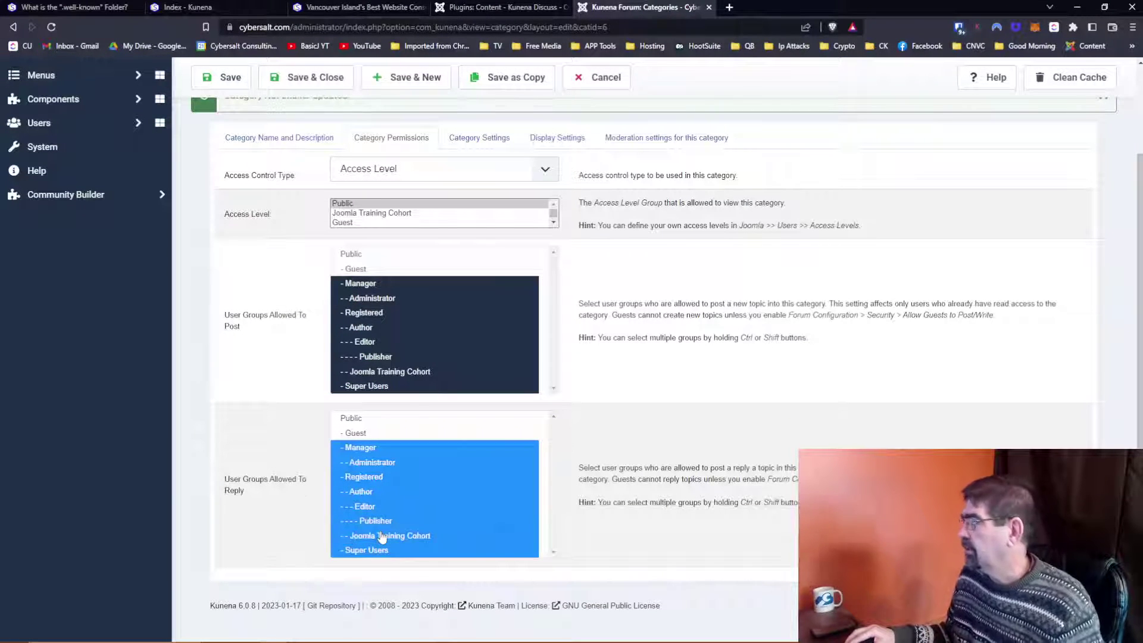
pyautogui.scroll(2, 580, 534)
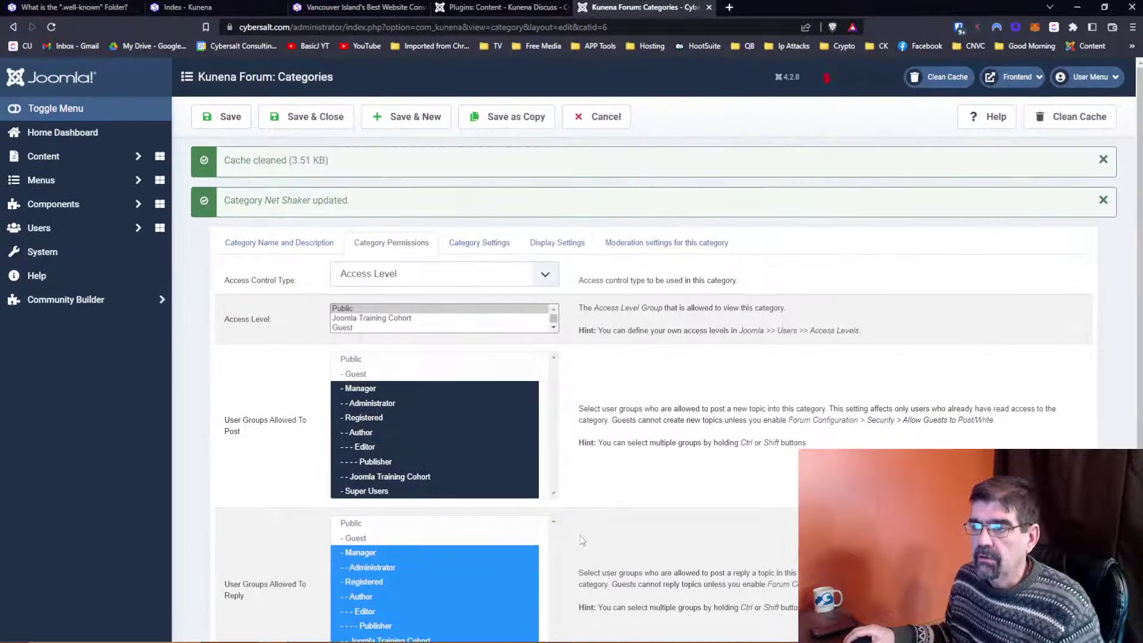
pyautogui.click(290, 118)
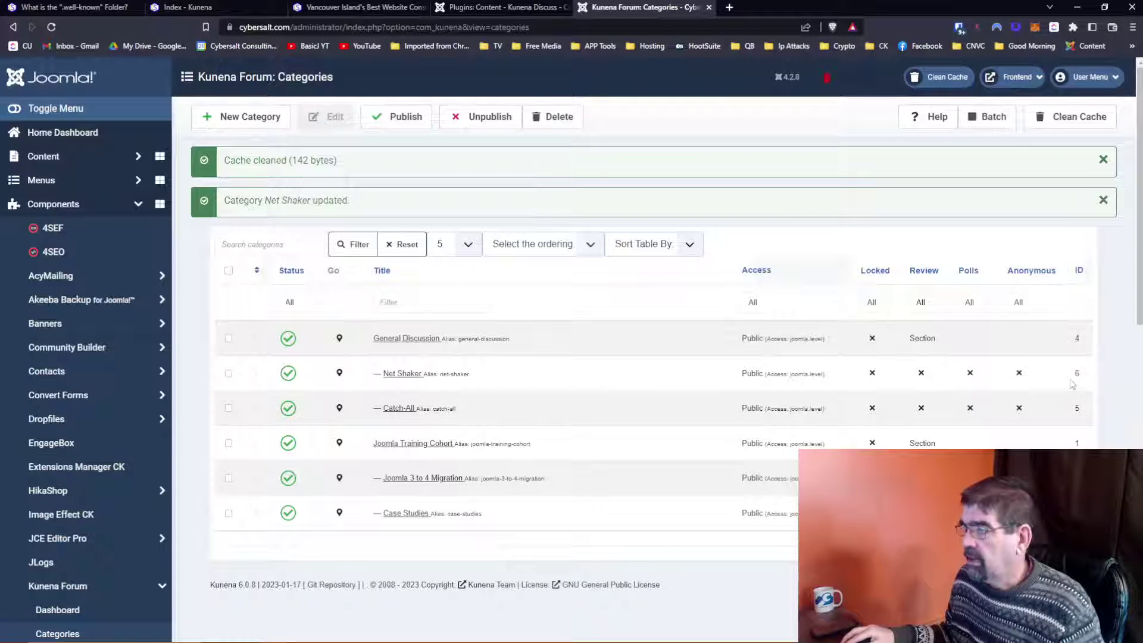
# Step: Complete the Kunena Discuss plugin's Category Mapping as 13,6 and save the plugin
pyautogui.click(508, 9)
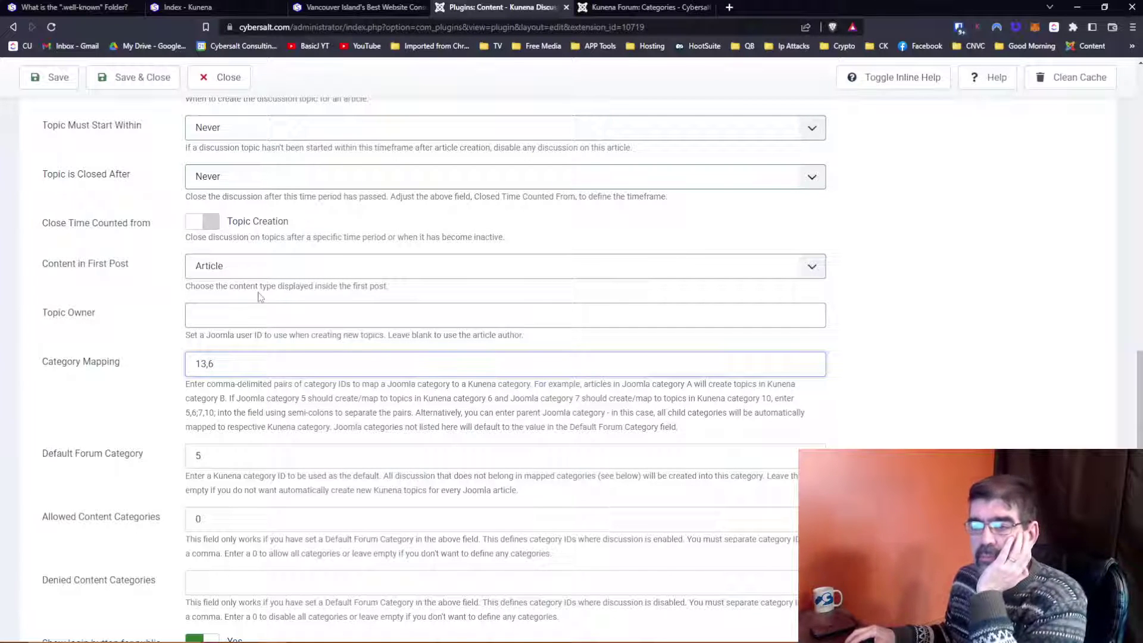
pyautogui.click(56, 83)
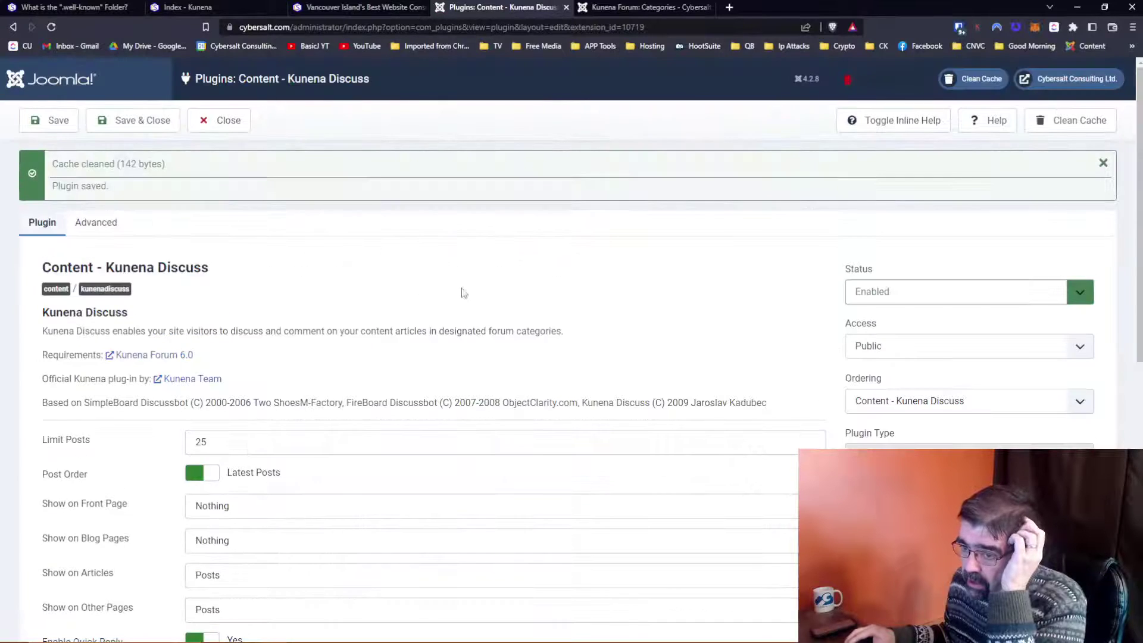
pyautogui.scroll(-15, 464, 306)
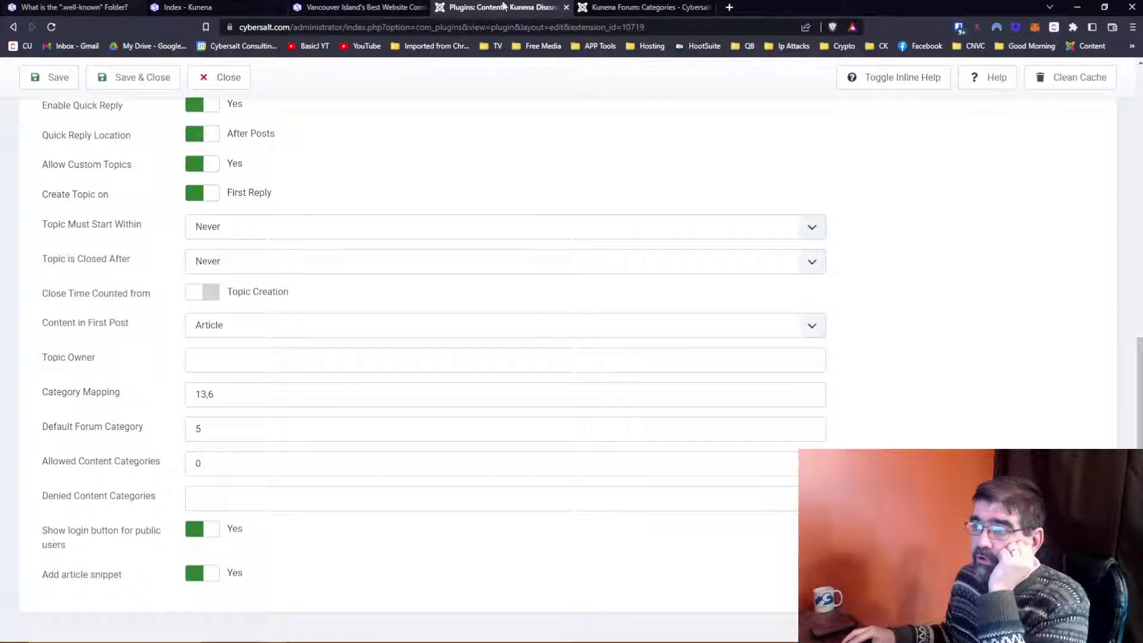
# Step: Open the forum index on the public site and examine the categories listed under General Discussion
pyautogui.click(642, 6)
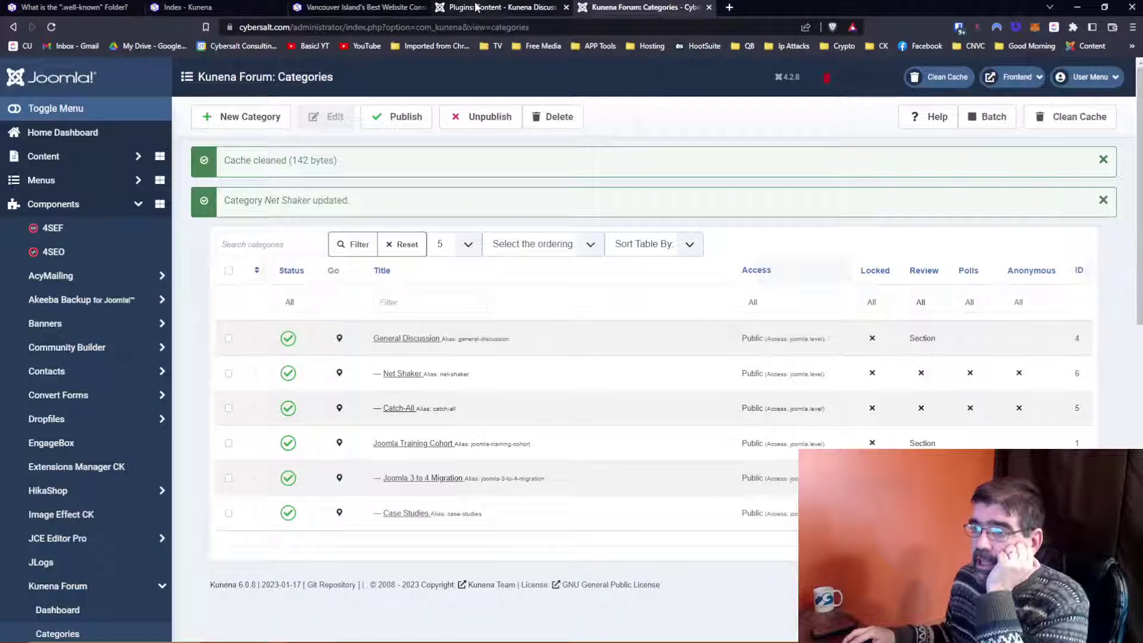
pyautogui.click(375, 9)
pyautogui.moveTo(411, 82)
pyautogui.scroll(5, 452, 169)
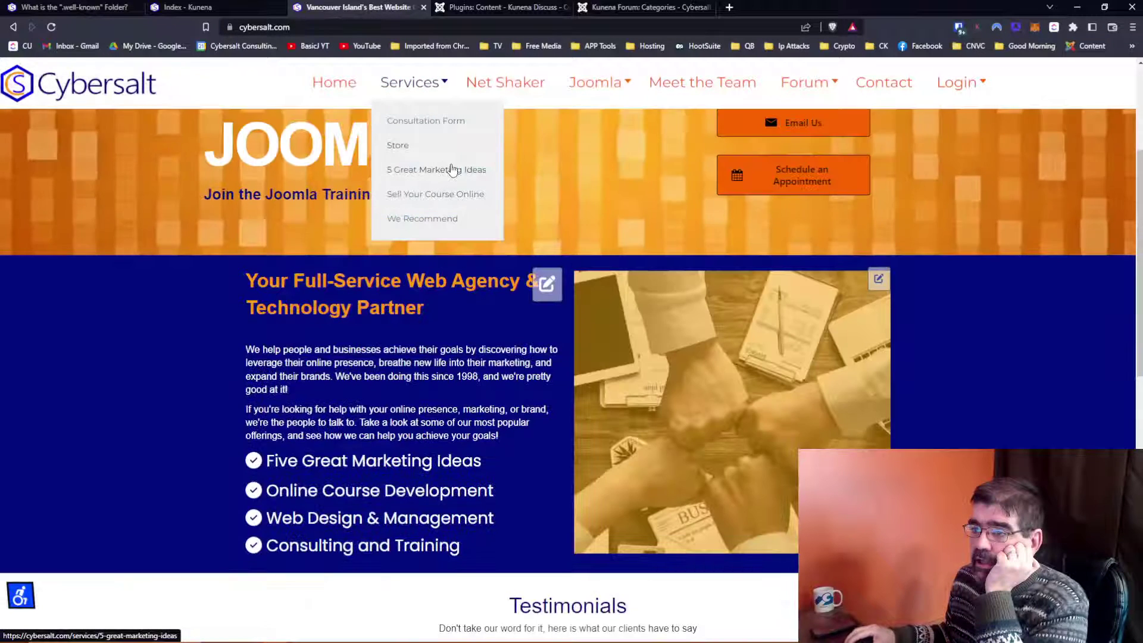
pyautogui.click(805, 82)
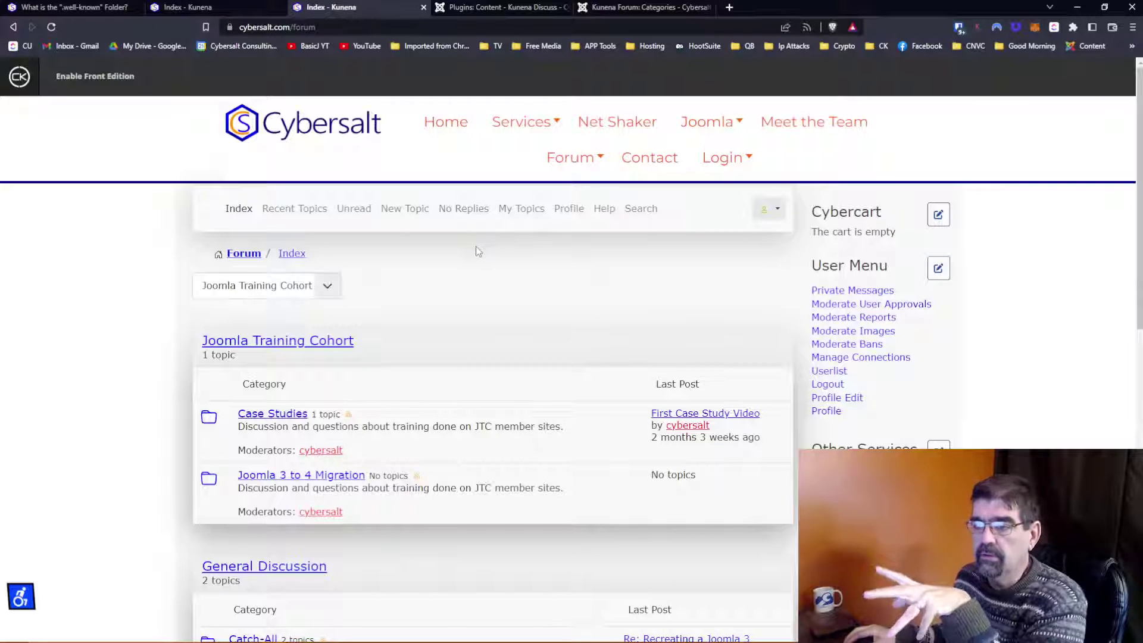
pyautogui.scroll(-1, 476, 247)
pyautogui.scroll(1, 476, 247)
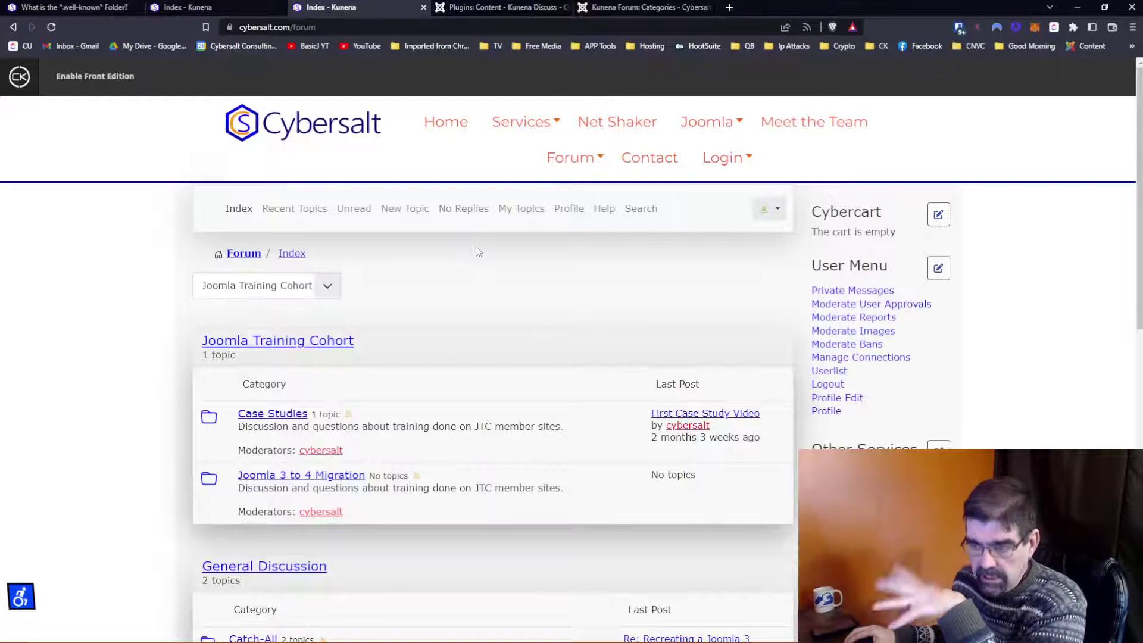
pyautogui.scroll(-2, 476, 250)
pyautogui.scroll(-4, 476, 250)
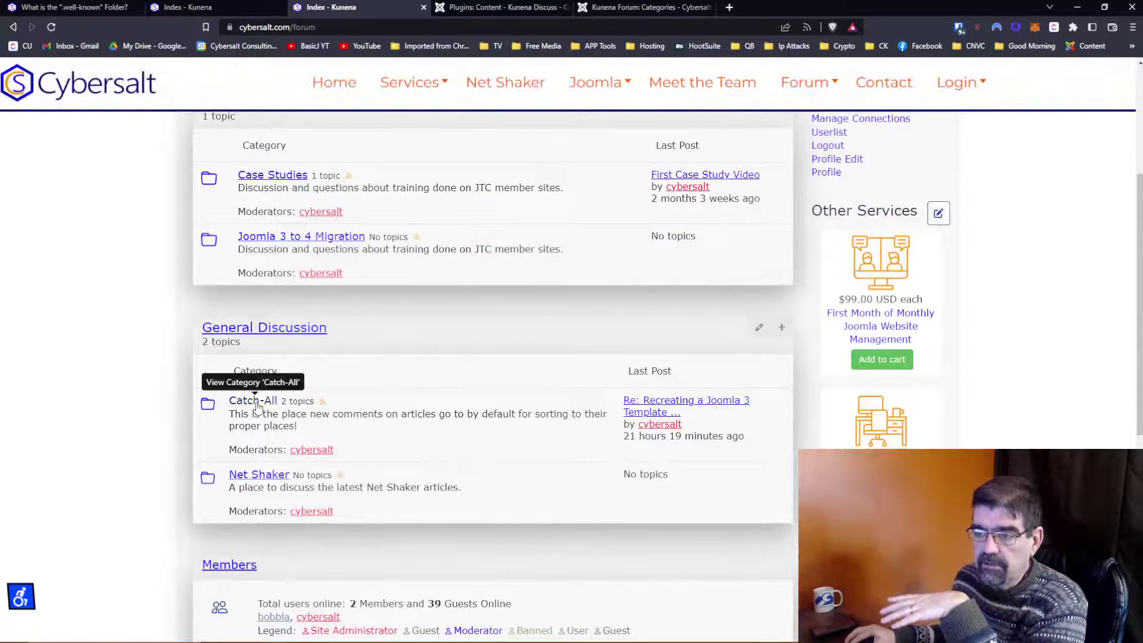
pyautogui.scroll(-2, 476, 375)
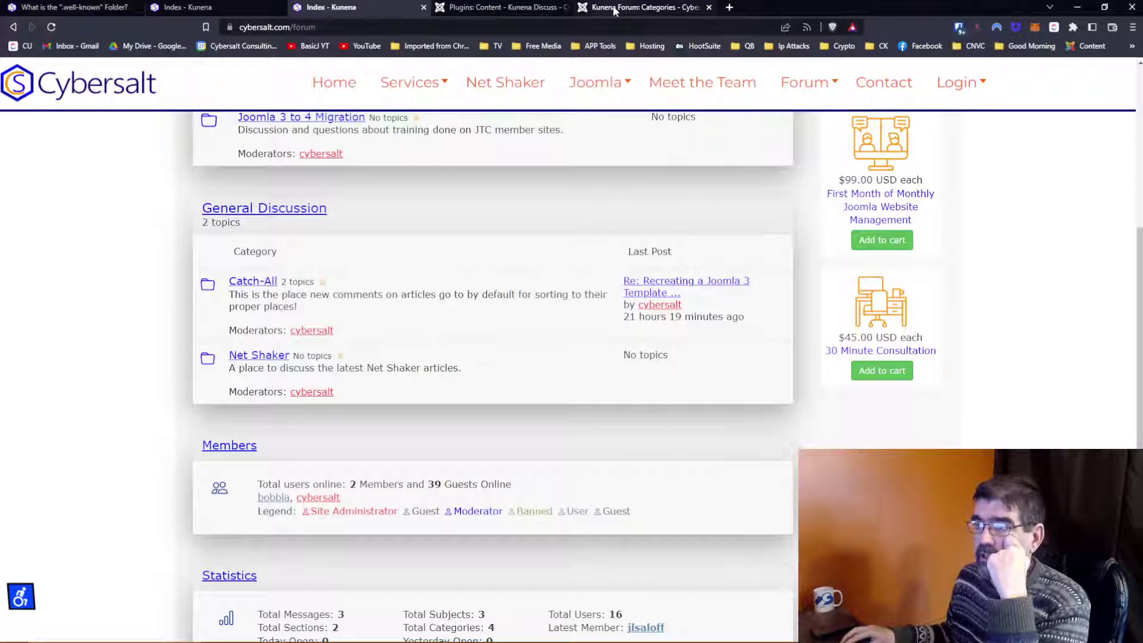
# Step: Show the inline help in the Kunena Discuss plugin and examine the Allowed and Denied Content Categories settings
pyautogui.click(511, 11)
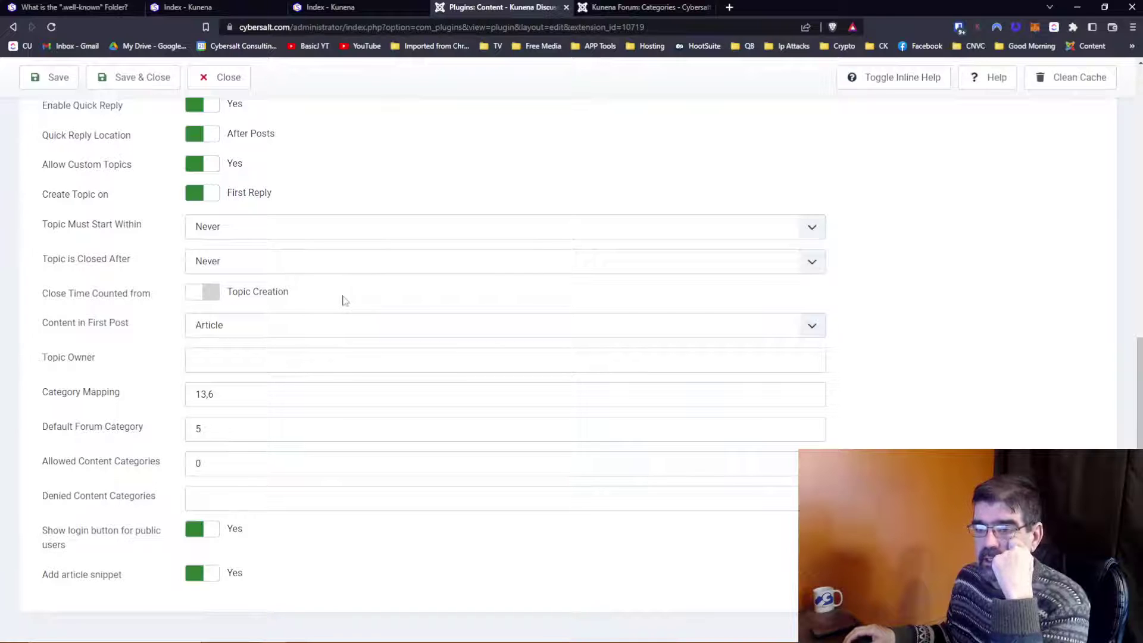
pyautogui.click(885, 87)
pyautogui.scroll(-5, 331, 306)
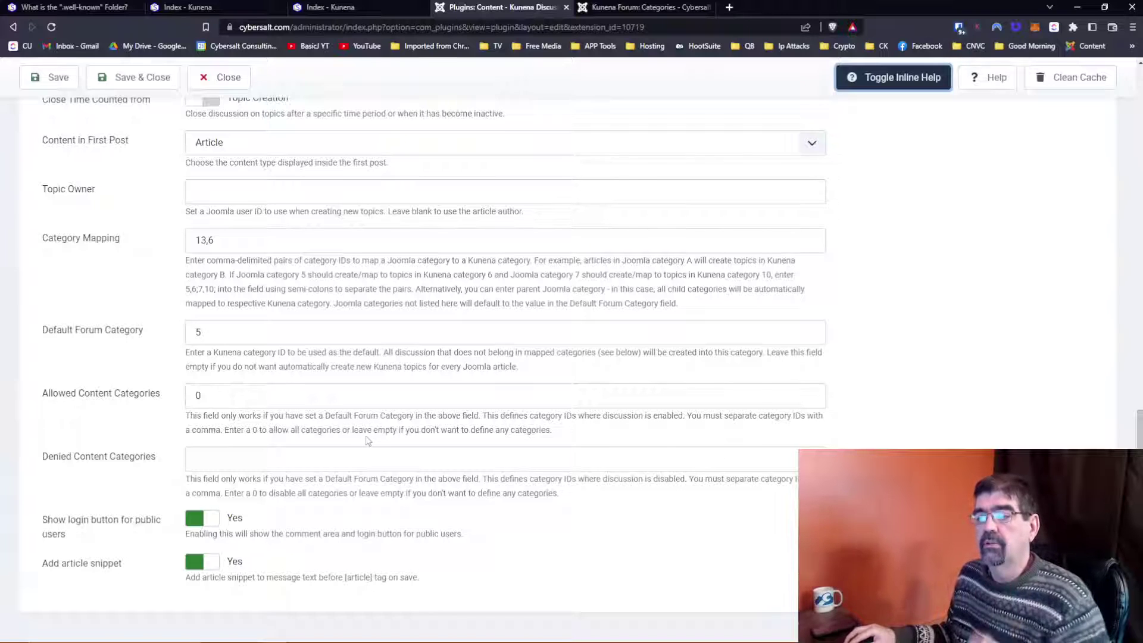
pyautogui.doubleClick(231, 390)
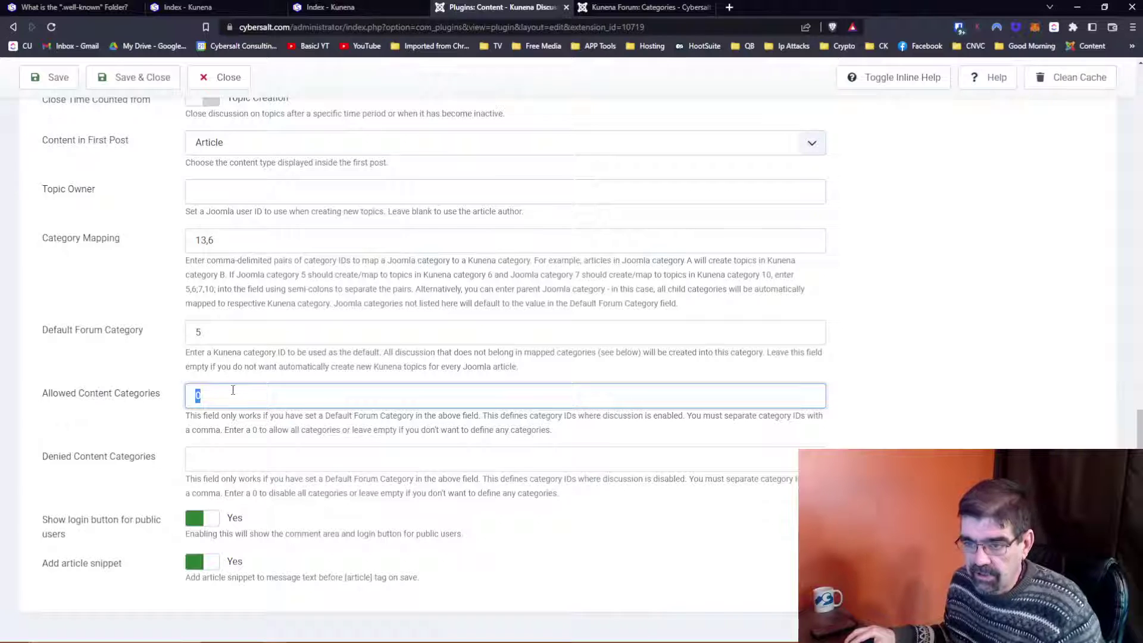
pyautogui.click(252, 462)
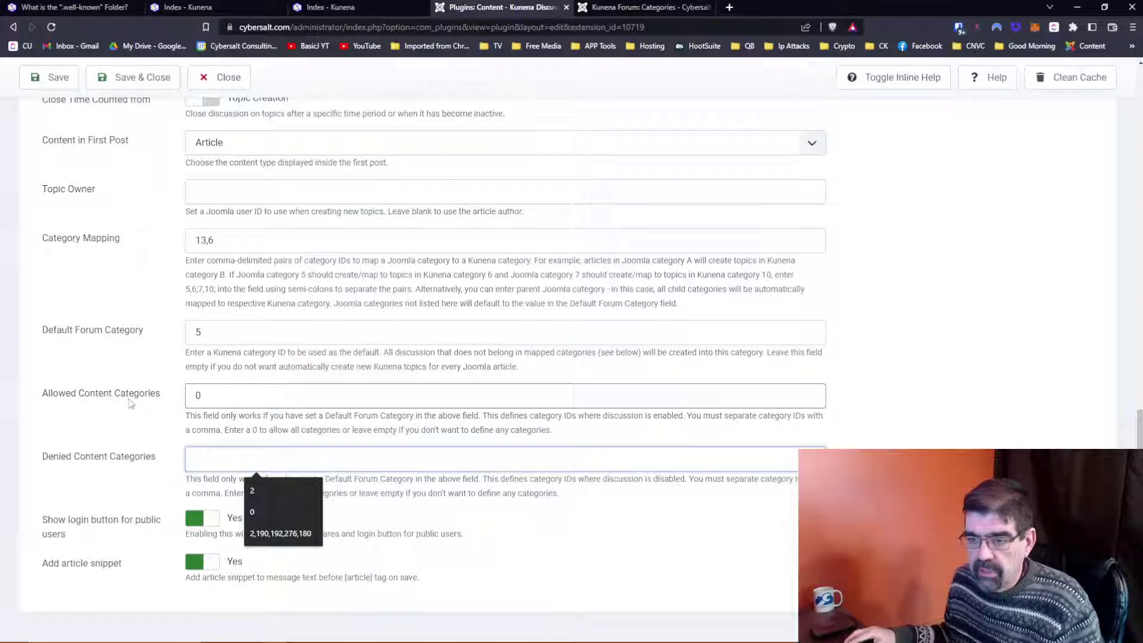
pyautogui.click(132, 488)
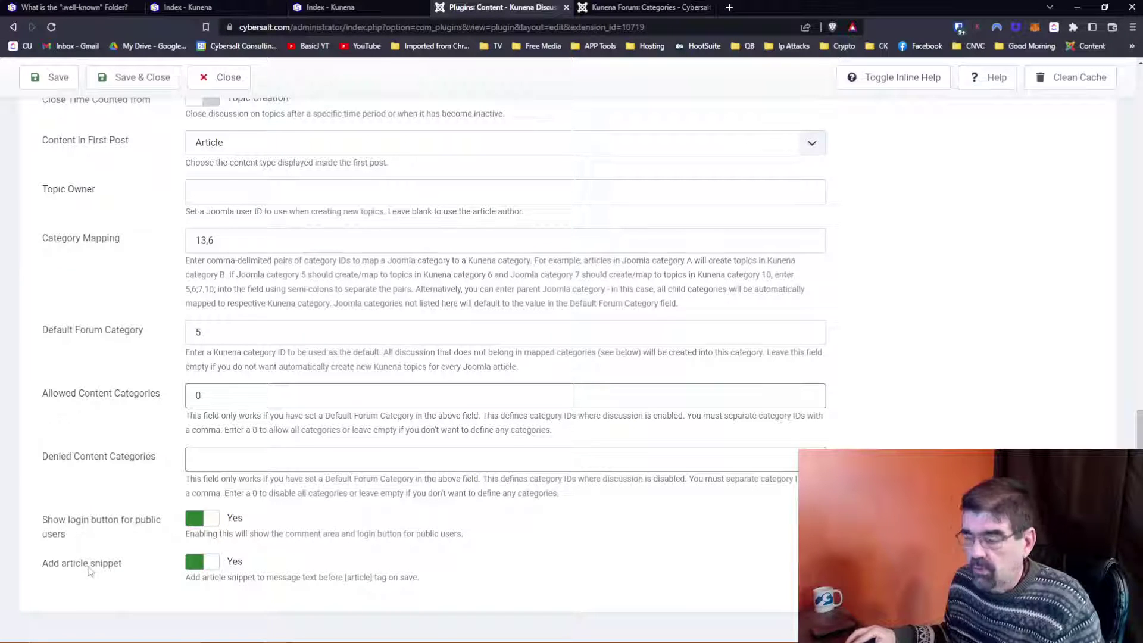
# Step: Save the Kunena Discuss plugin settings and reload the "What is the '.well-known' Folder?" article on the live site
pyautogui.click(54, 80)
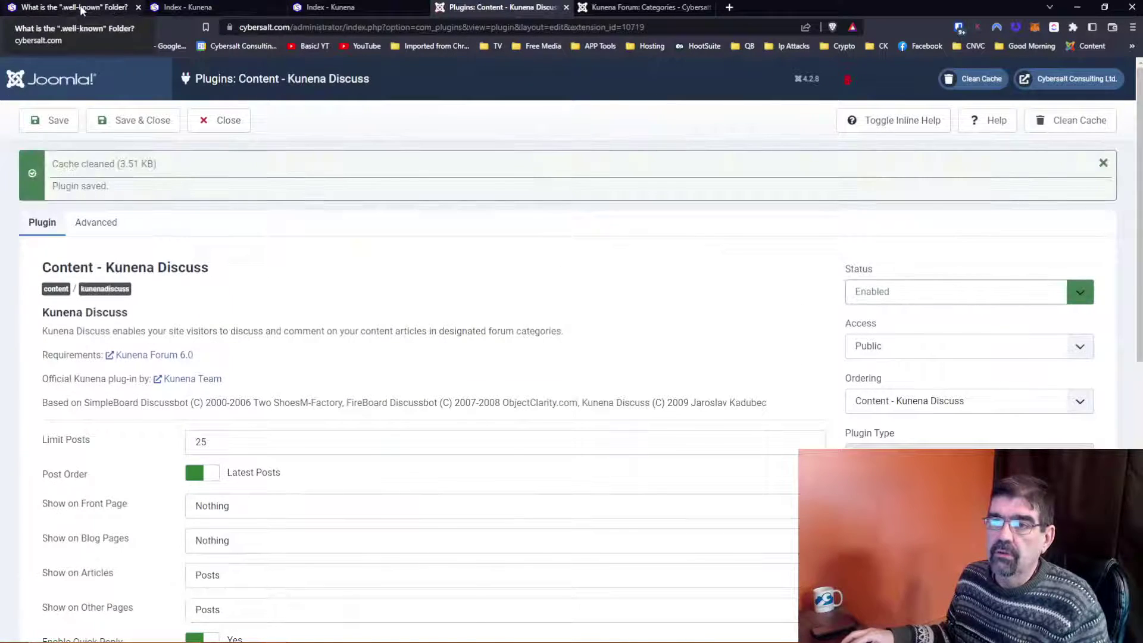
pyautogui.click(83, 7)
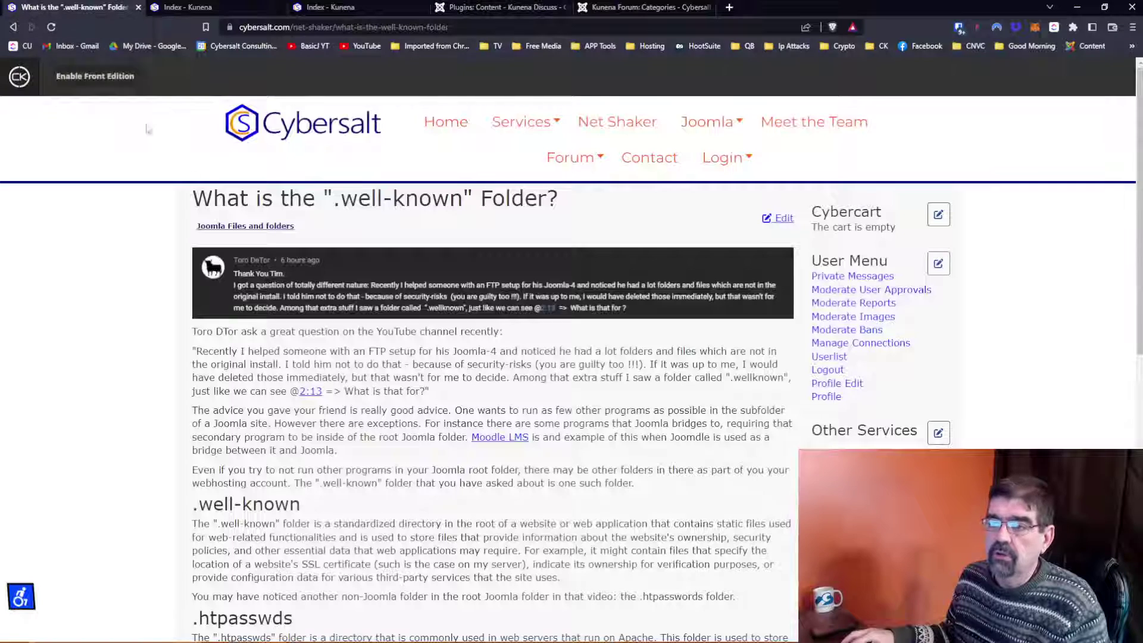
pyautogui.scroll(-8, 435, 277)
pyautogui.scroll(8, 446, 284)
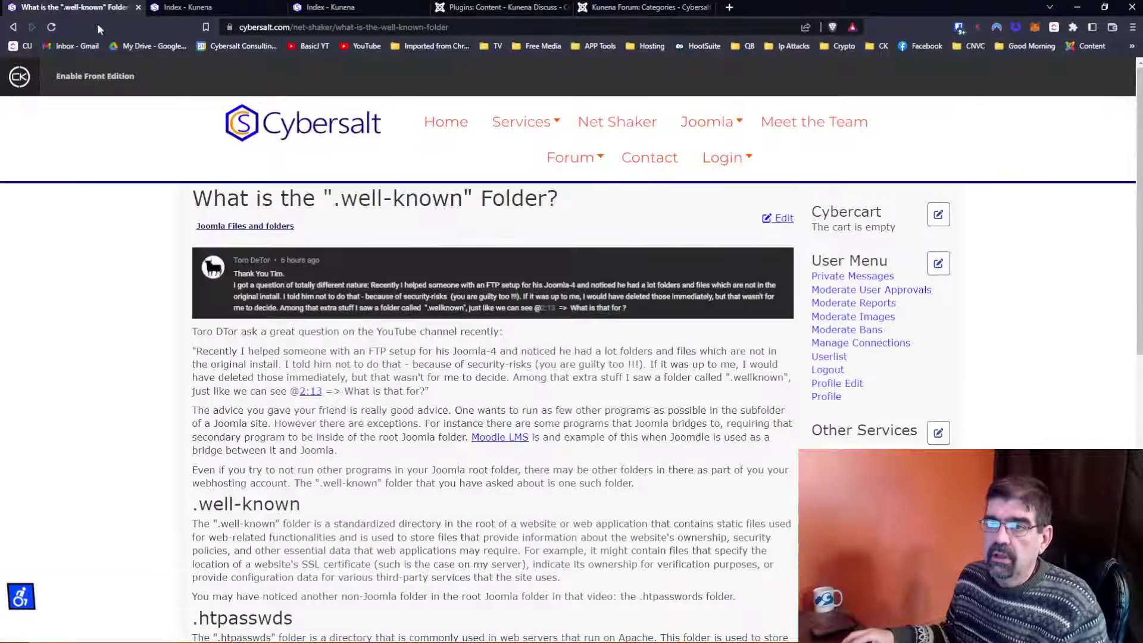
pyautogui.click(51, 27)
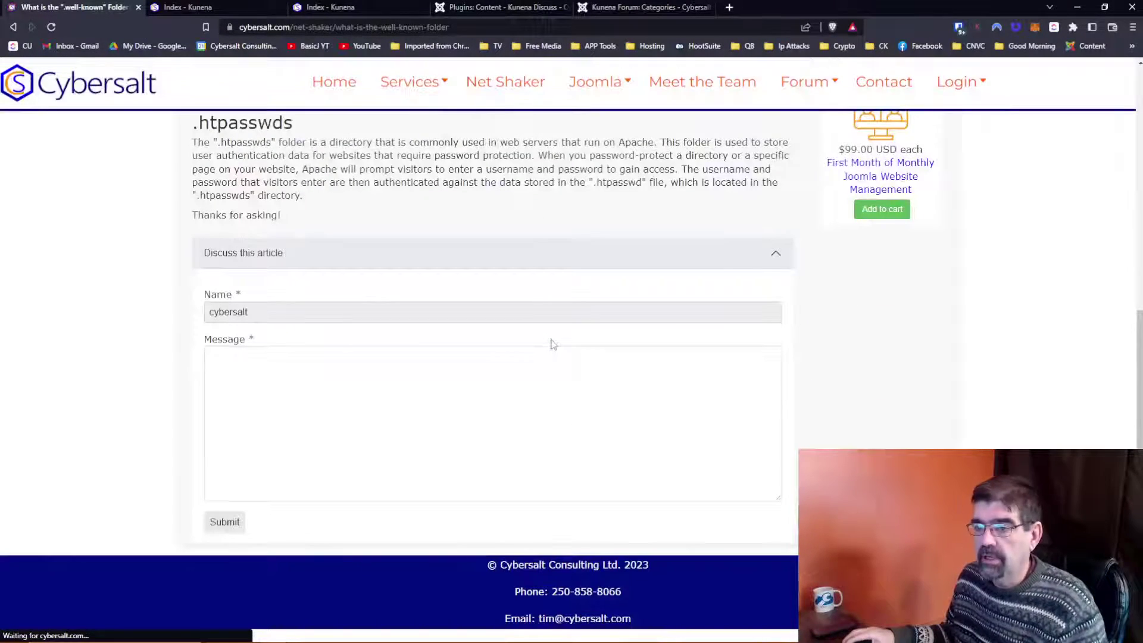
# Step: Submit the article comment "A good reminder to not delete things from your Joomla folders unless you know what they do!"
pyautogui.click(529, 375)
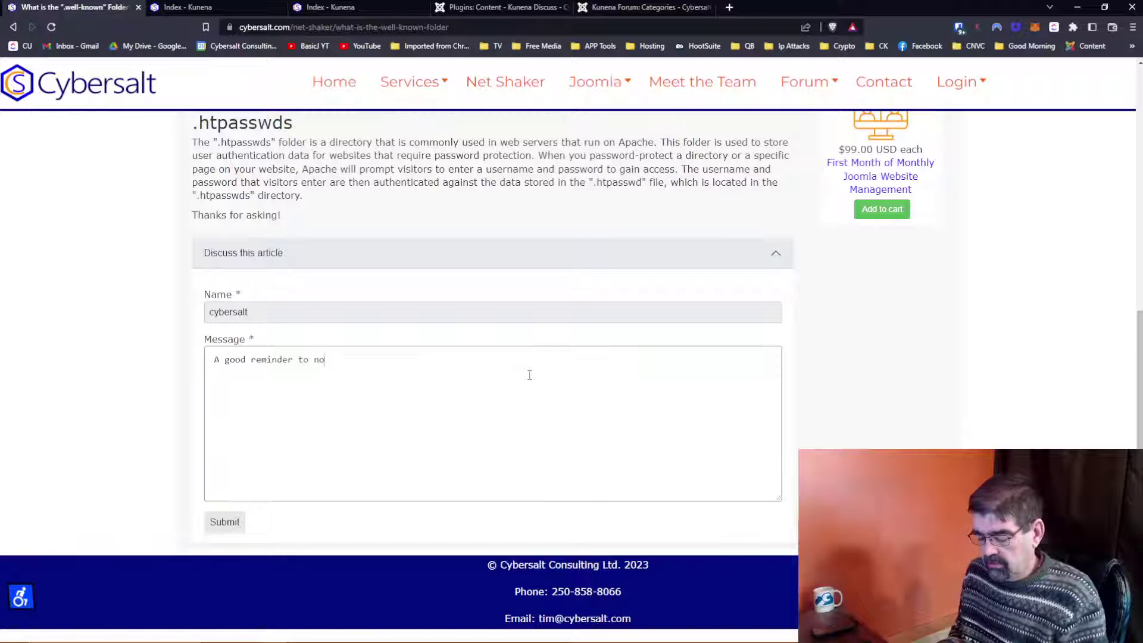
pyautogui.write('lete things from')
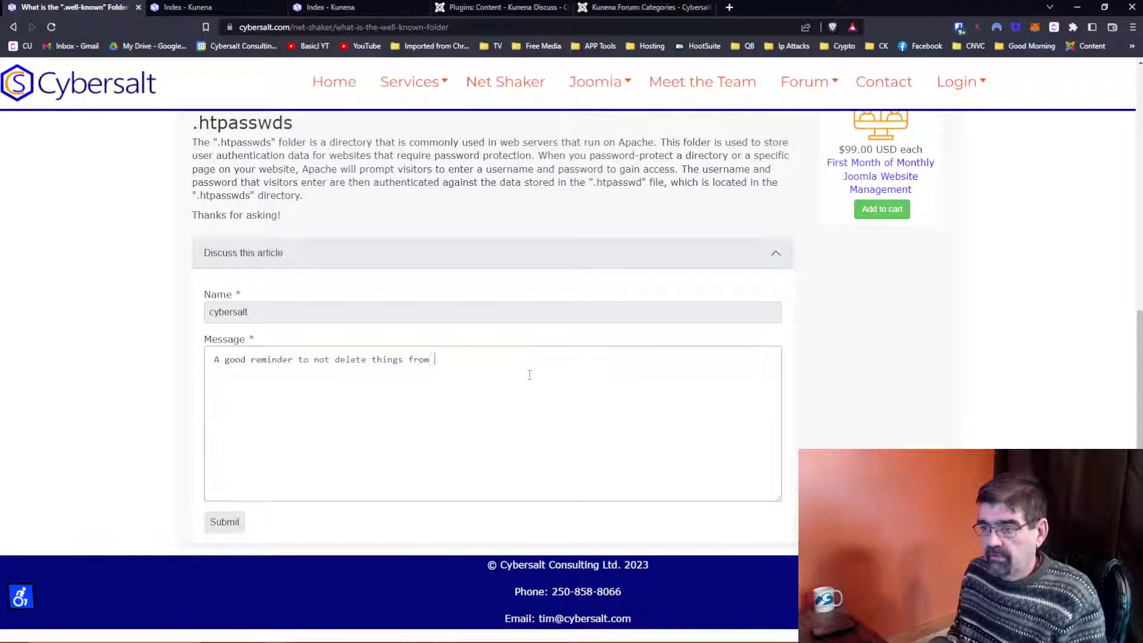
pyautogui.press('BackSpace')
pyautogui.press('BackSpace')
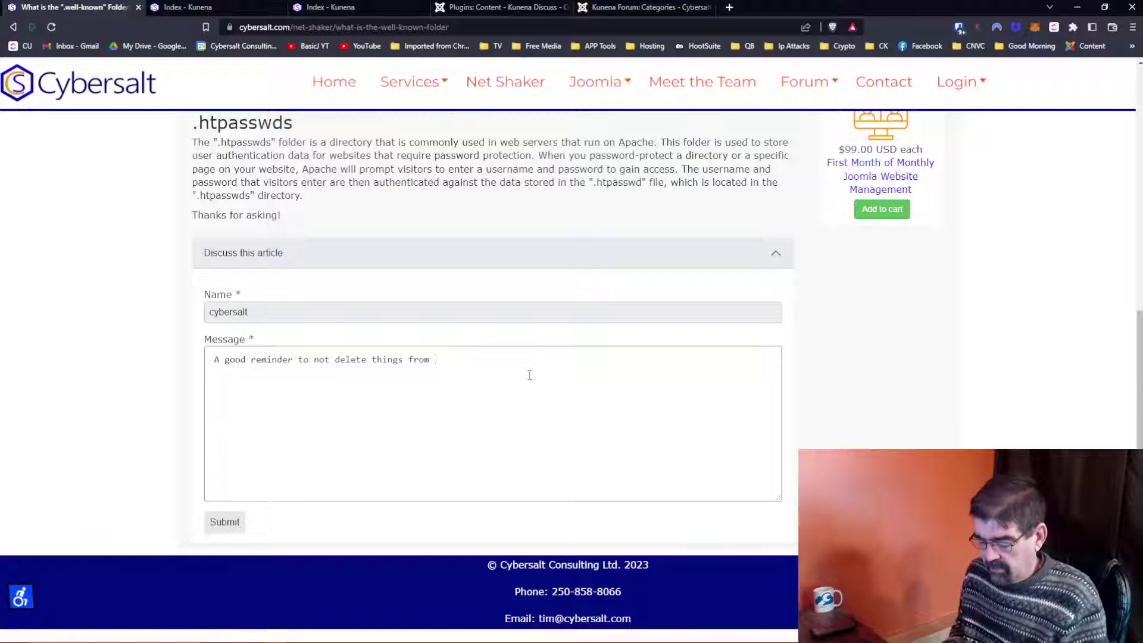
pyautogui.write('your Joomla')
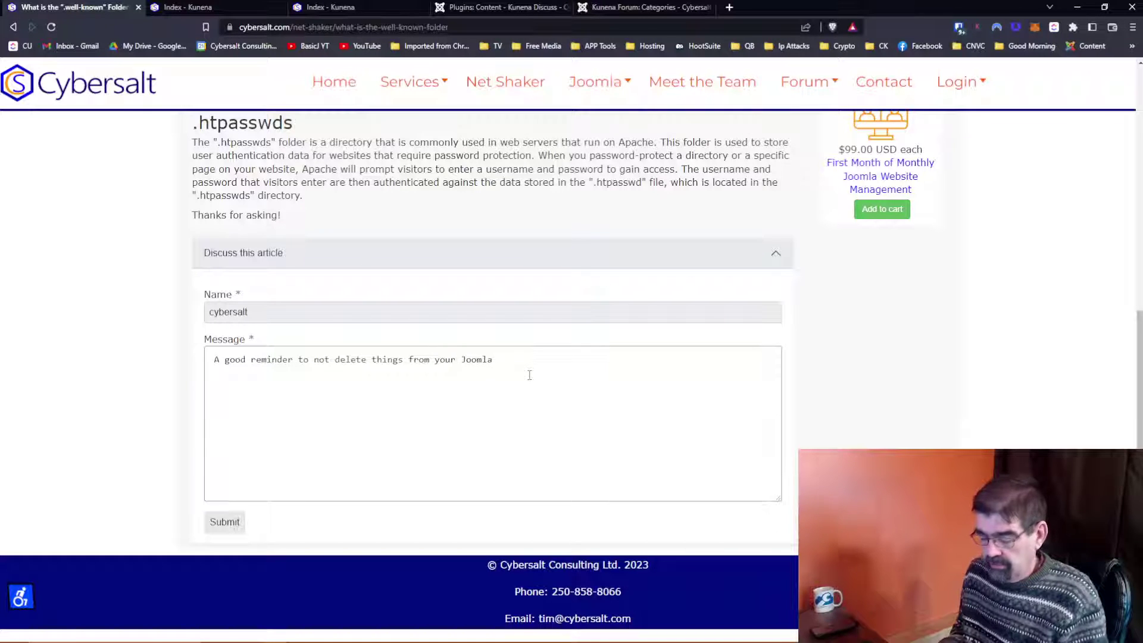
pyautogui.write(' folder ')
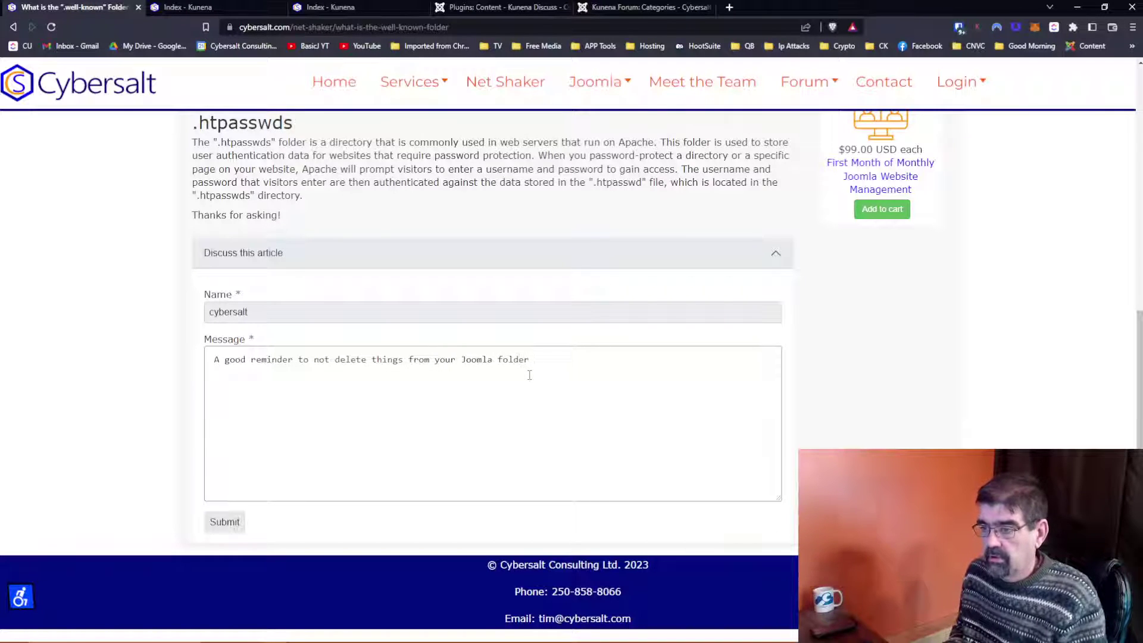
pyautogui.write('s u')
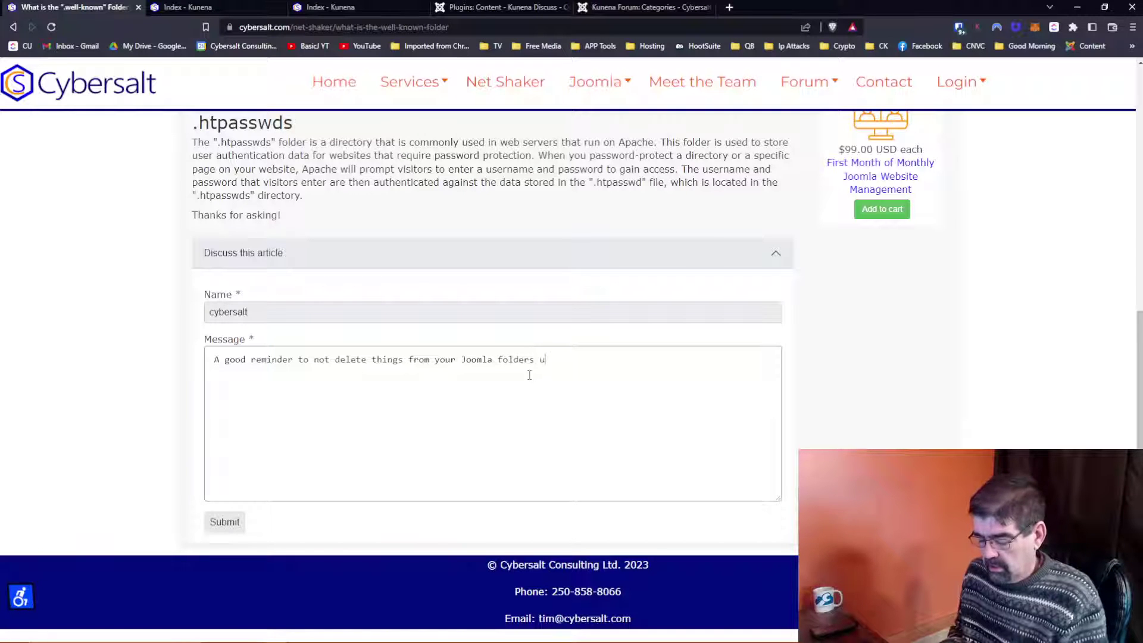
pyautogui.write('nless you k')
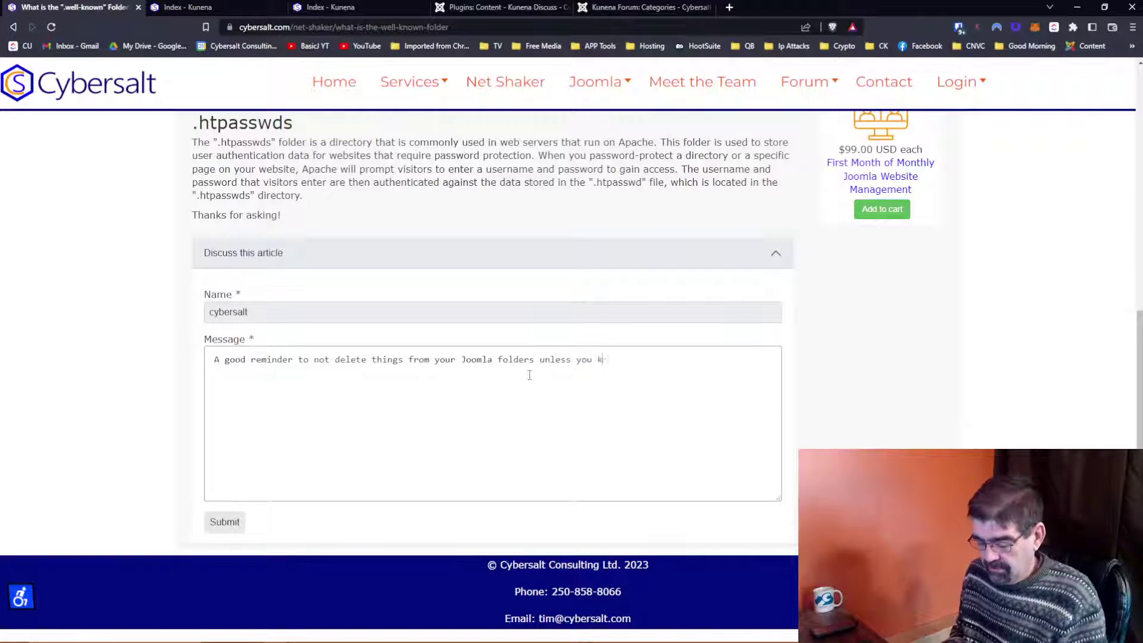
pyautogui.write('now what t')
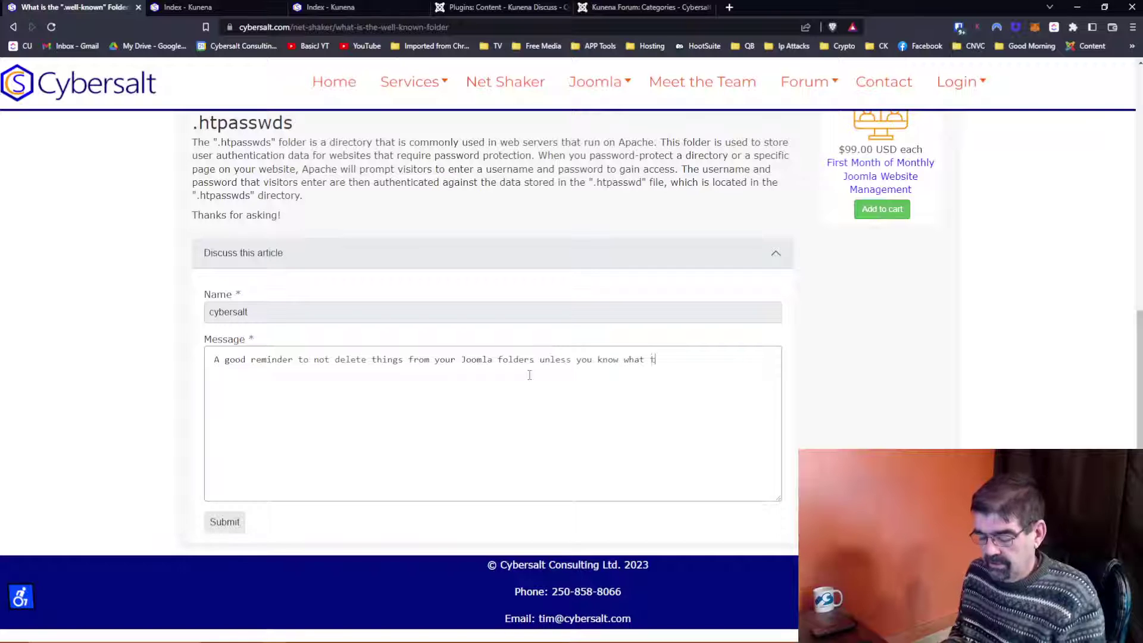
pyautogui.write('hey do!')
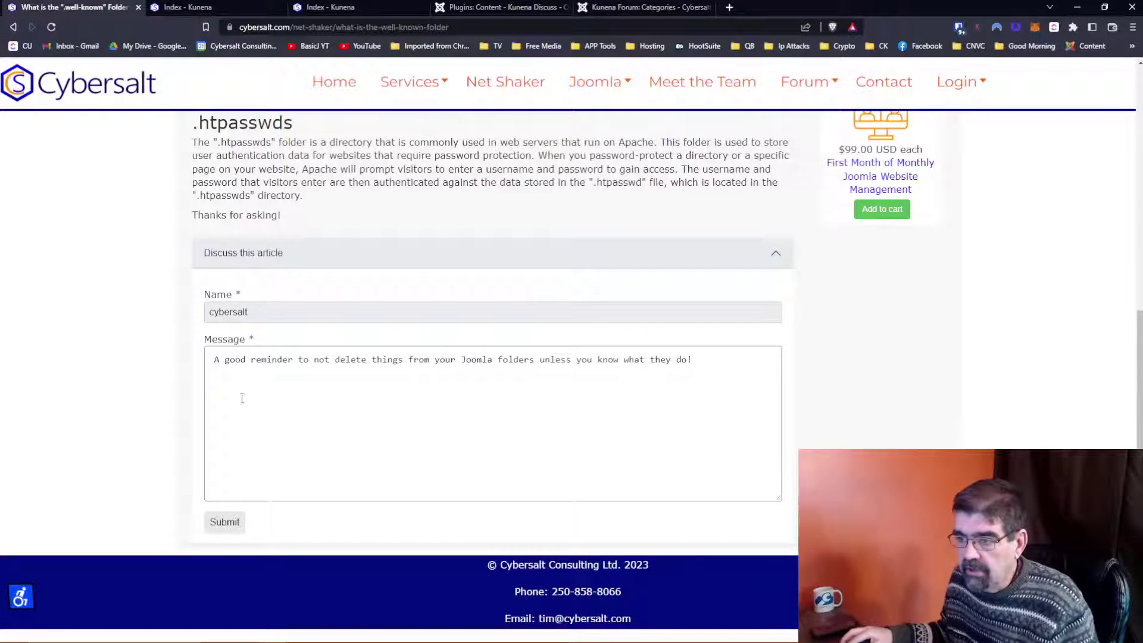
pyautogui.click(221, 524)
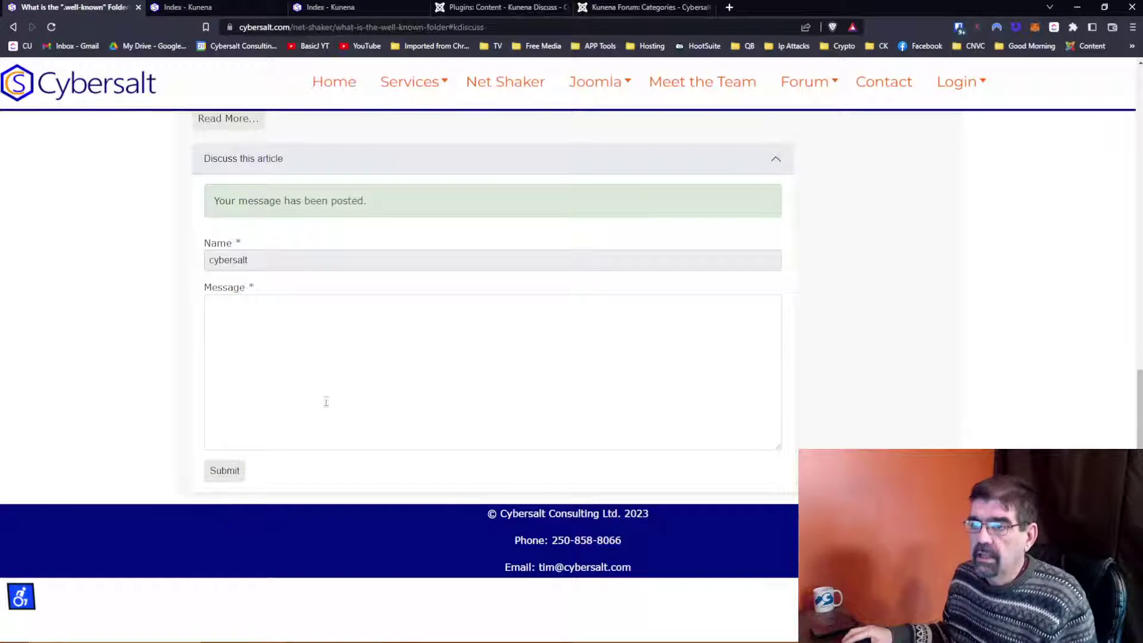
# Step: Check how the new comment and its discussion links are displayed beneath the article text
pyautogui.scroll(5, 724, 431)
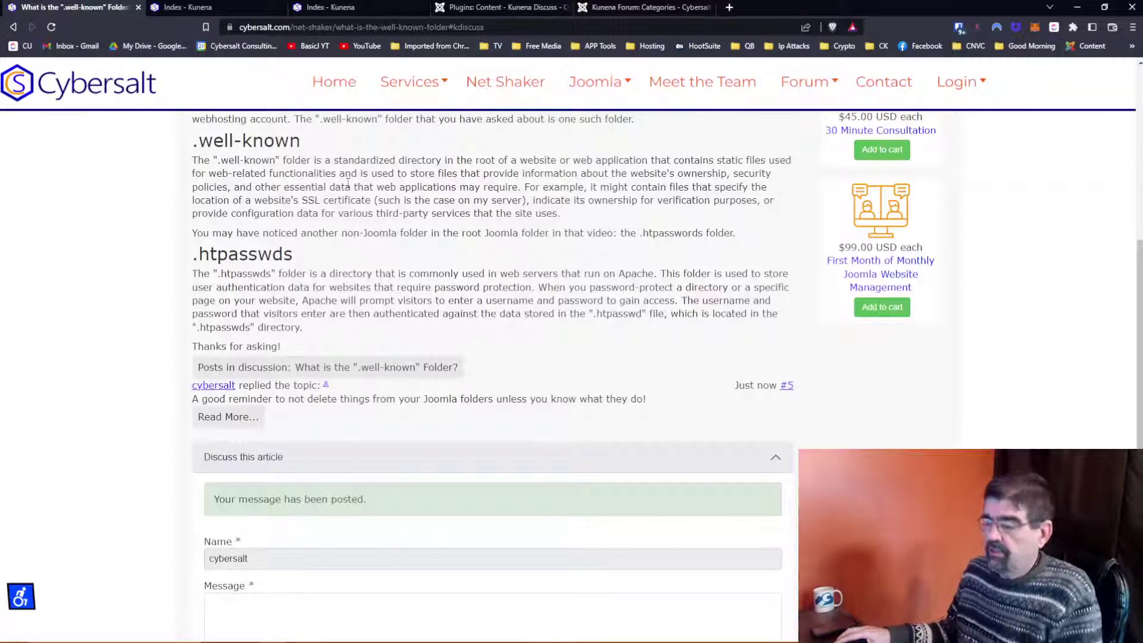
pyautogui.scroll(7, 498, 256)
pyautogui.scroll(-6, 499, 256)
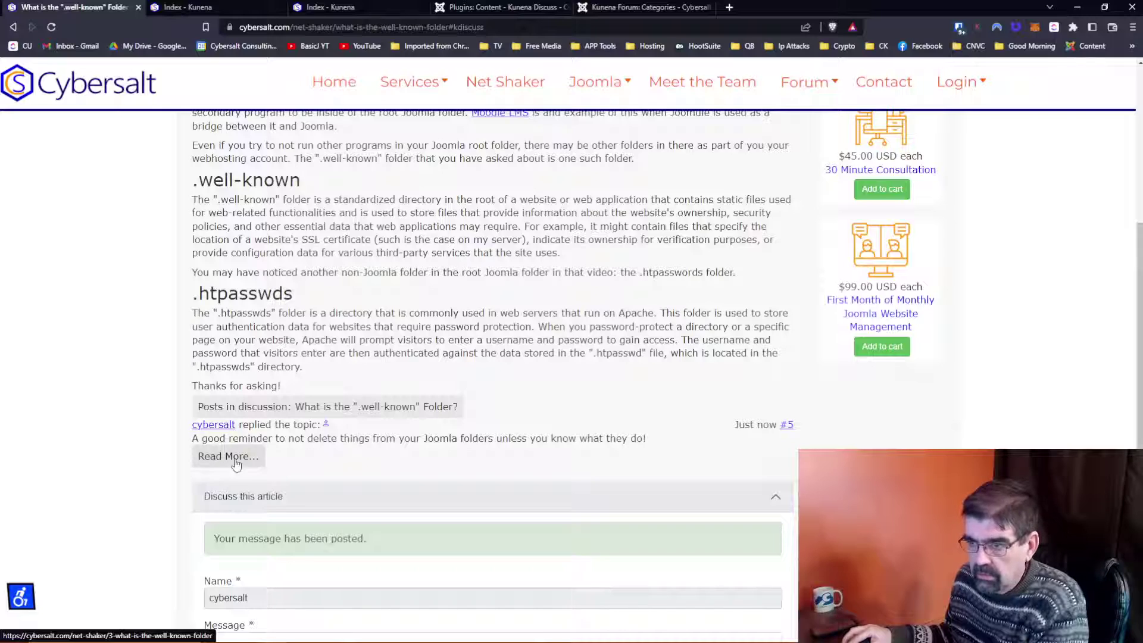
pyautogui.scroll(2, 367, 431)
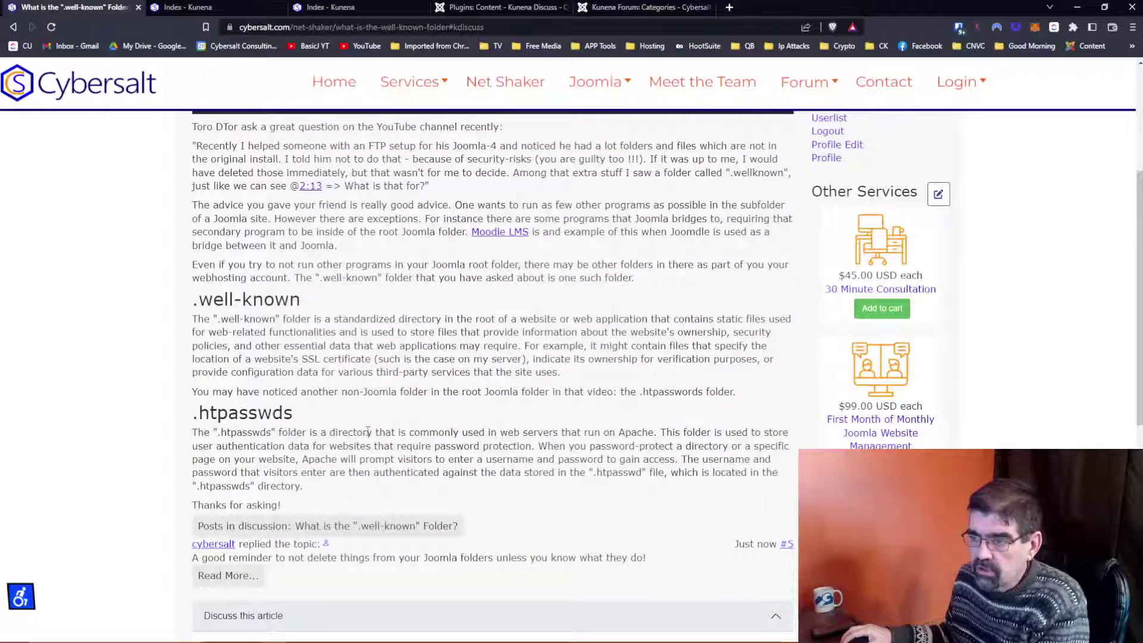
pyautogui.scroll(-2, 367, 431)
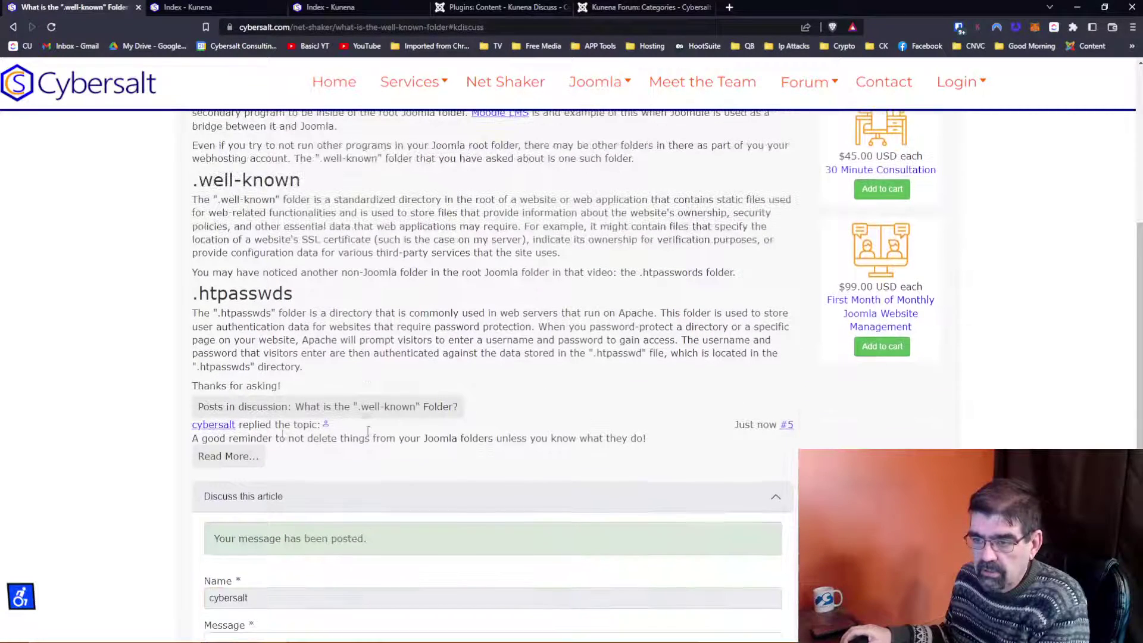
# Step: View the forum topic through the comment's Read More link and return to the article
pyautogui.click(239, 457)
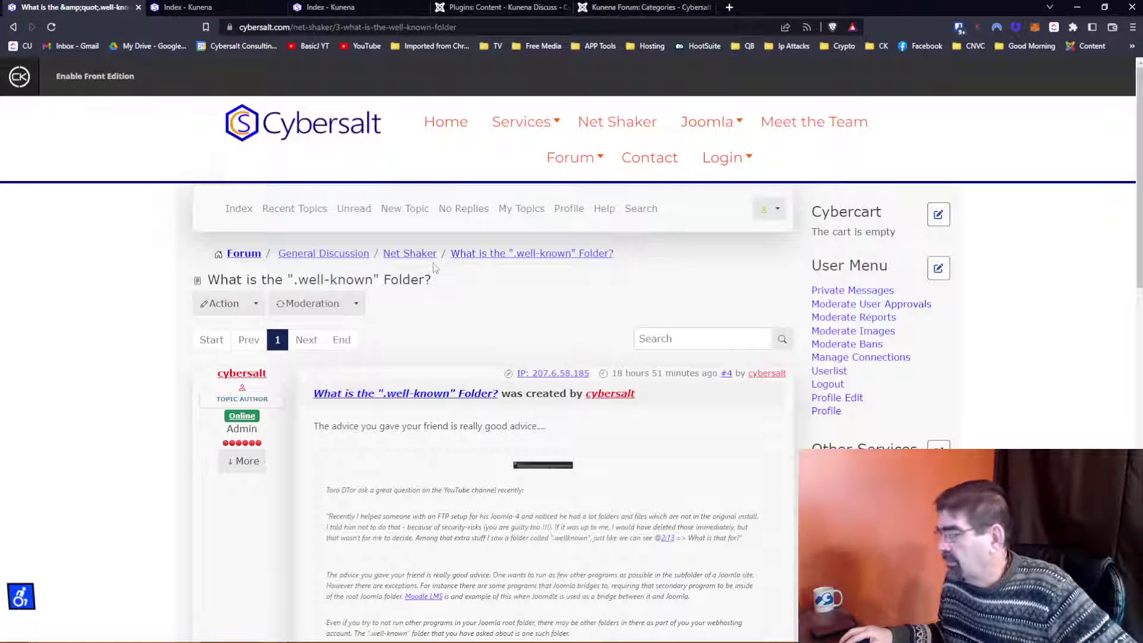
pyautogui.scroll(-1, 477, 274)
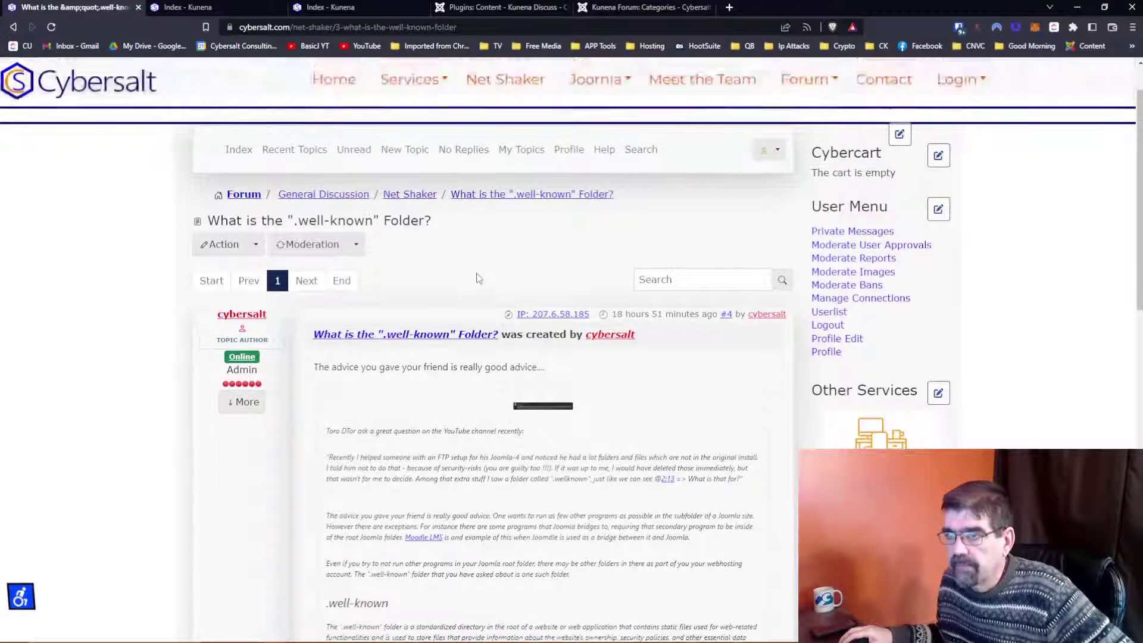
pyautogui.scroll(1, 477, 274)
pyautogui.click(13, 26)
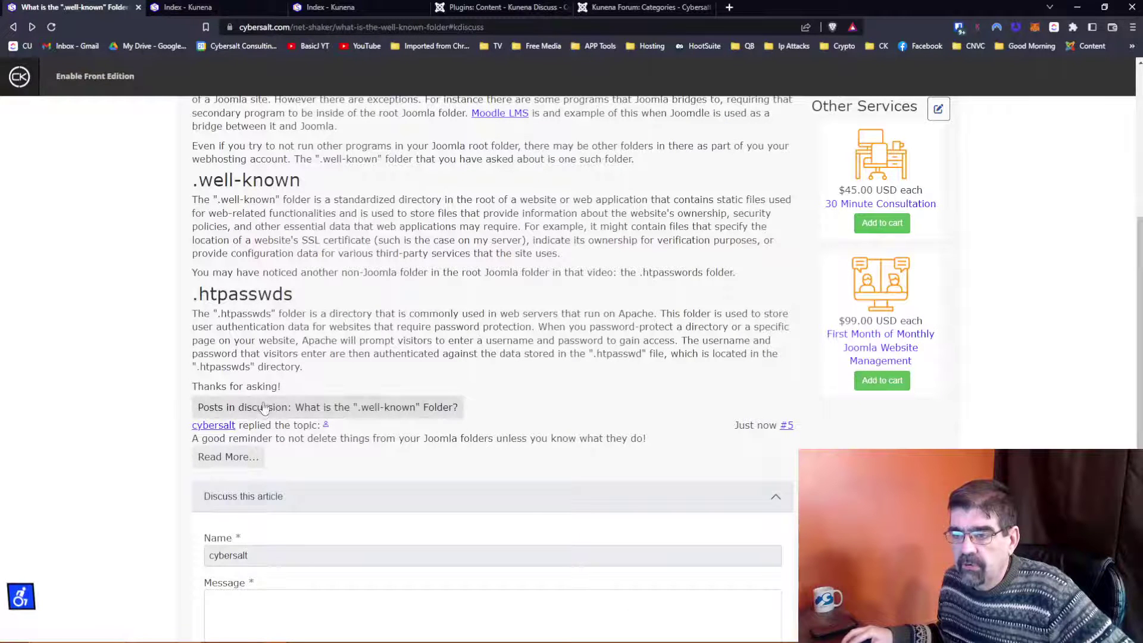
# Step: Open the forum topic through the article's "Posts in discussion" link and review the opening post and the reply below it
pyautogui.click(307, 411)
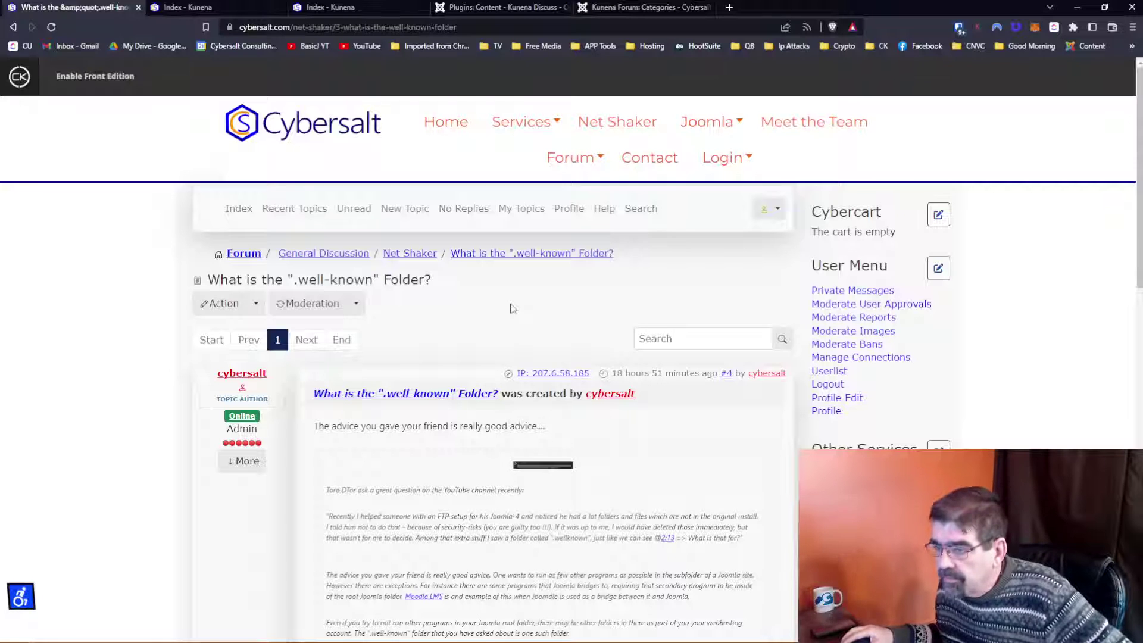
pyautogui.scroll(-2, 512, 308)
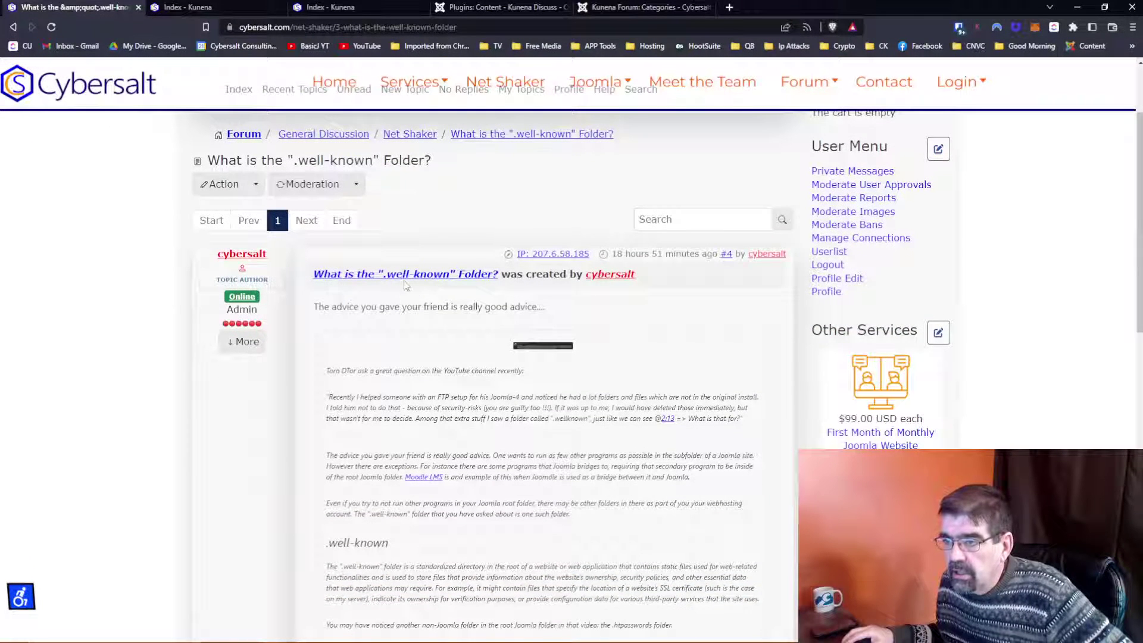
pyautogui.scroll(-2, 404, 286)
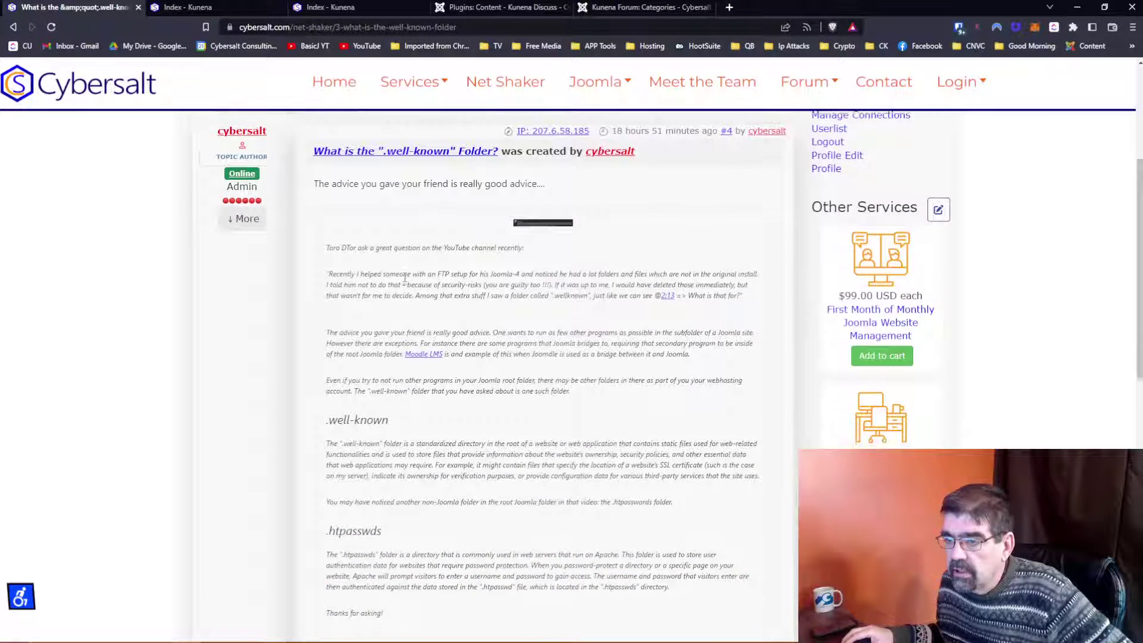
pyautogui.scroll(-2, 404, 277)
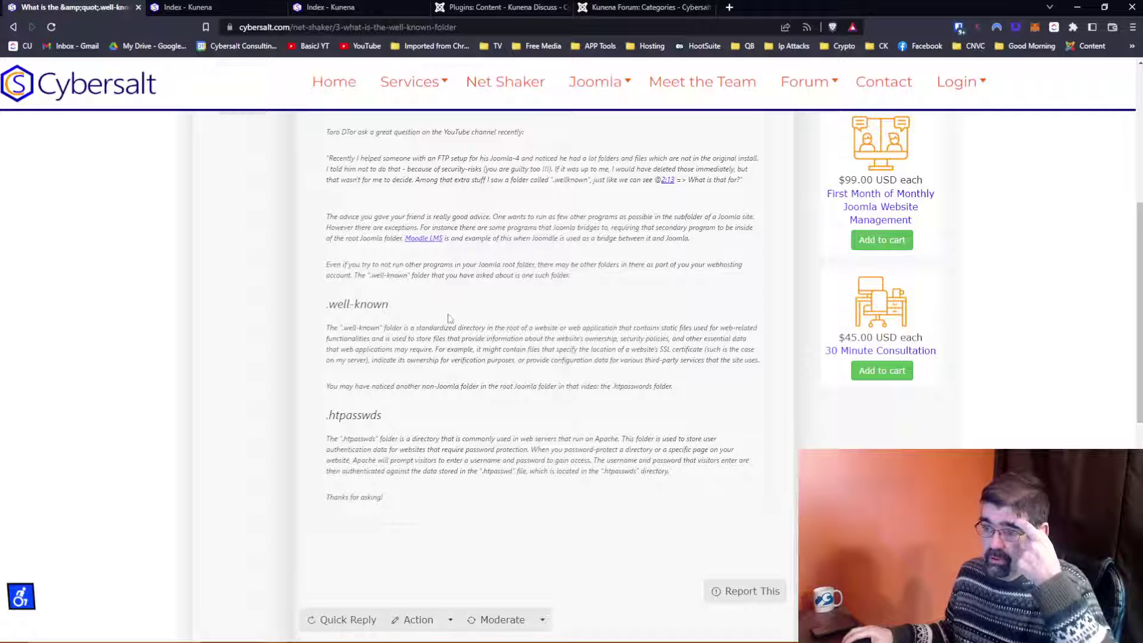
pyautogui.scroll(-3, 451, 316)
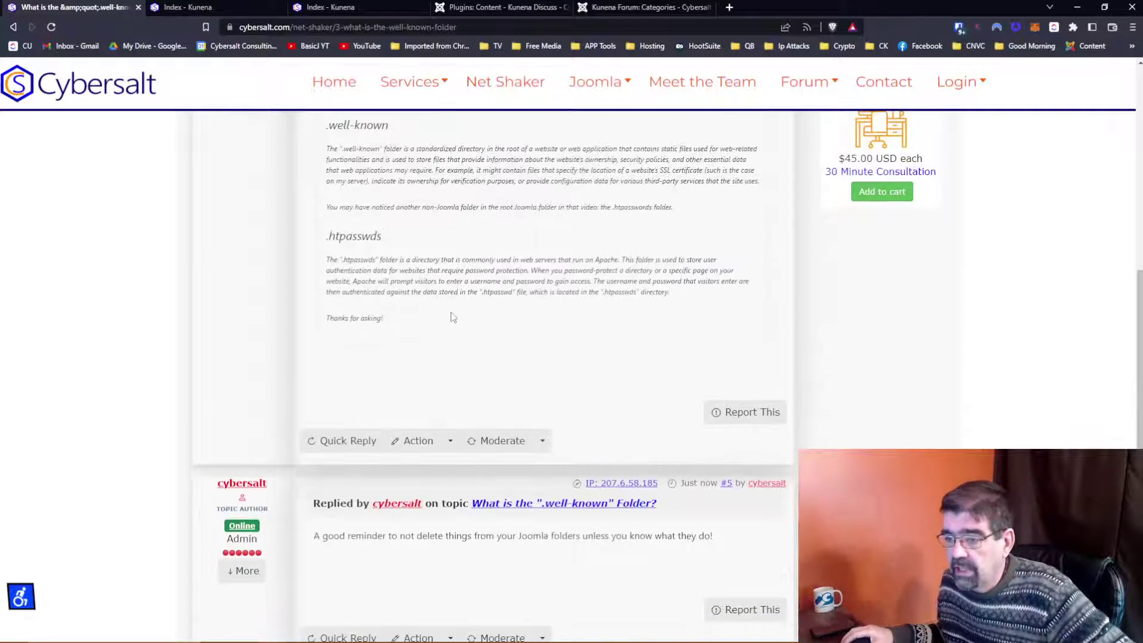
pyautogui.scroll(-3, 451, 316)
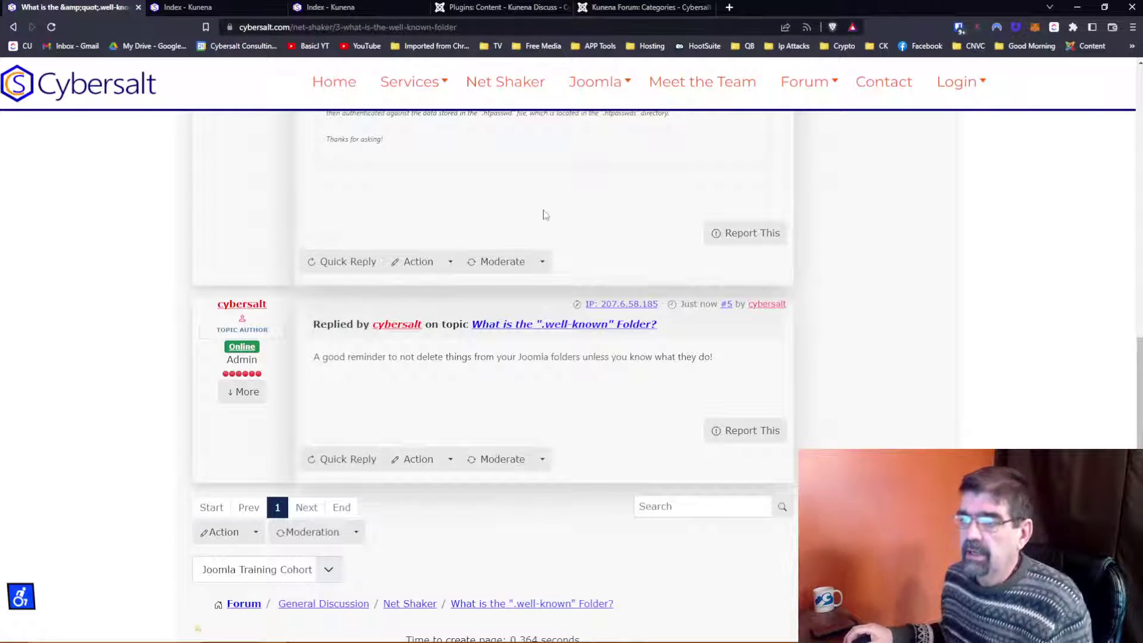
pyautogui.scroll(6, 543, 214)
pyautogui.scroll(-3, 524, 203)
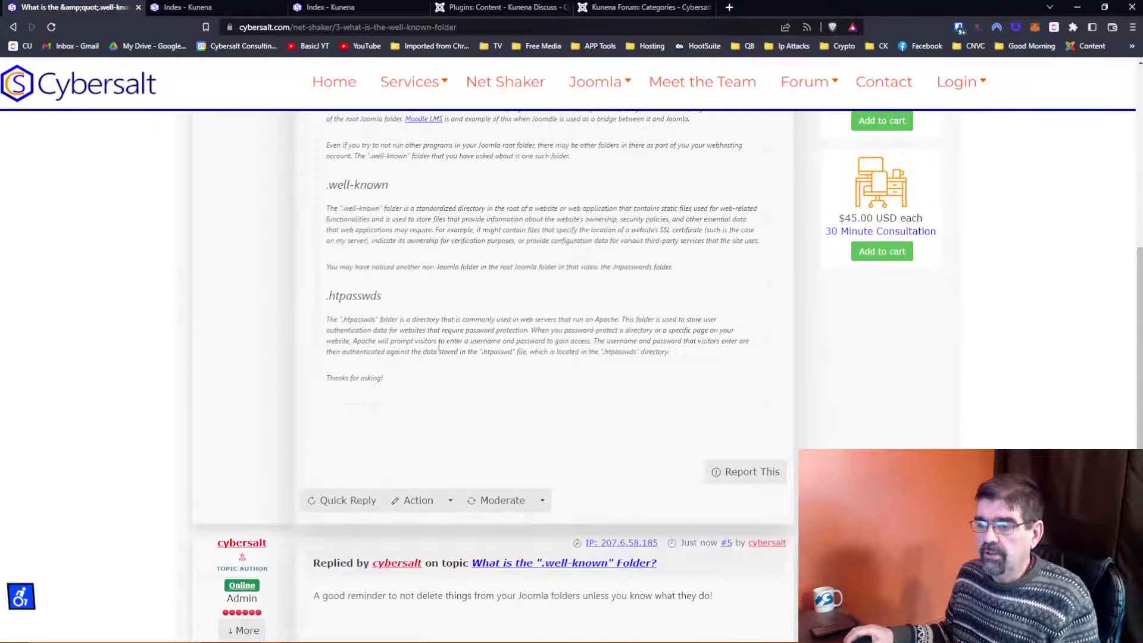
pyautogui.scroll(-3, 468, 326)
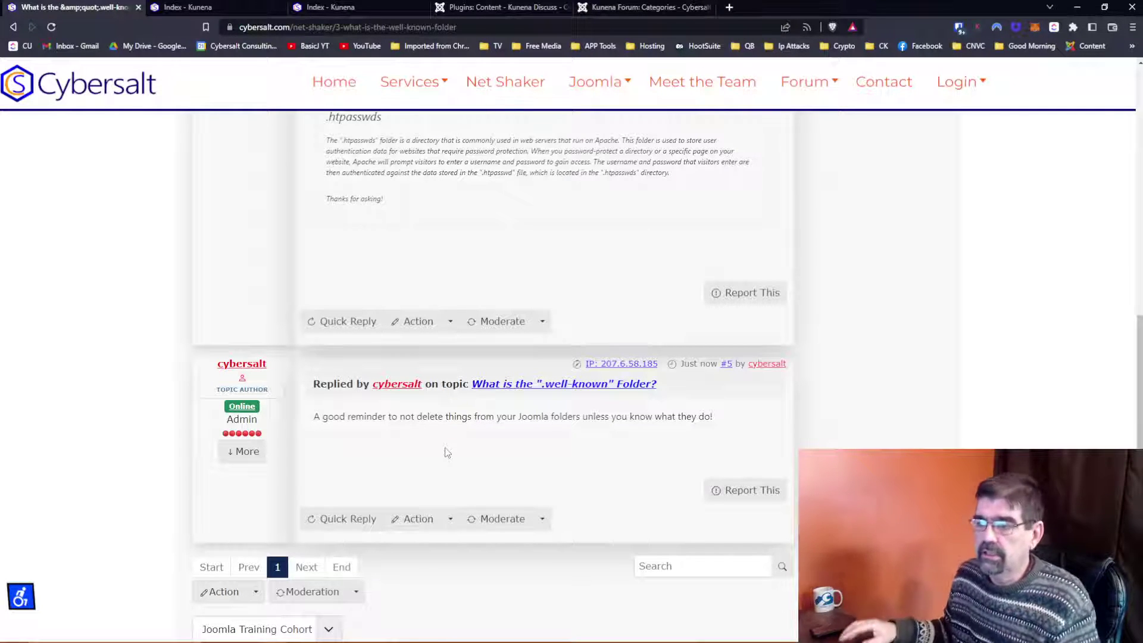
pyautogui.scroll(8, 519, 236)
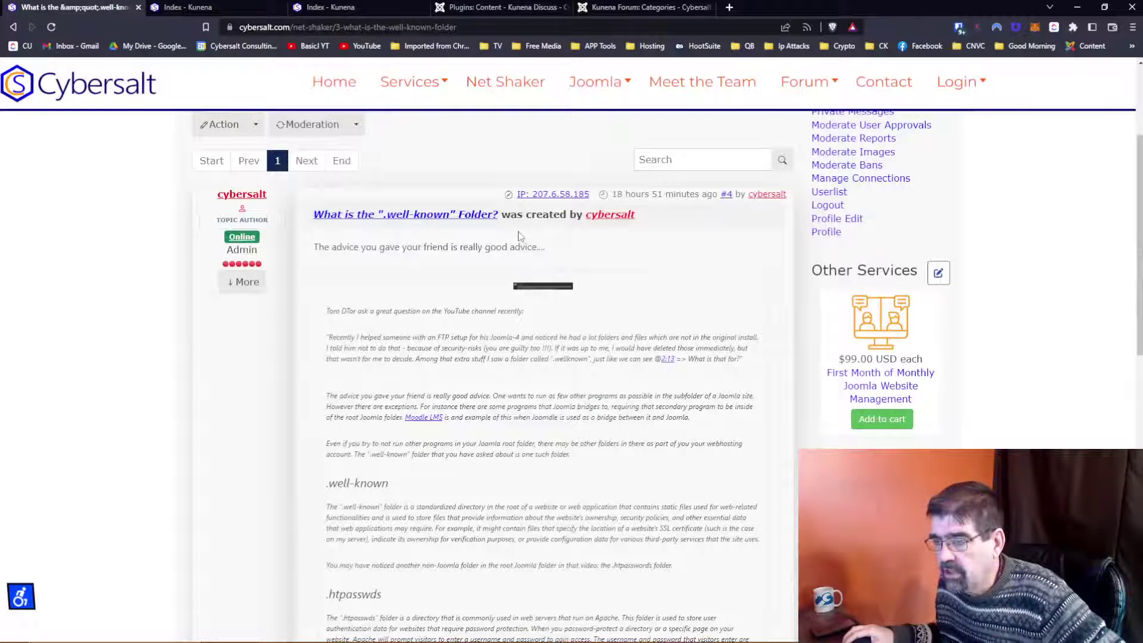
# Step: Open a reply to the newest post in the ".well-known" Folder topic and write "Thanks for the reminder!" as the message
pyautogui.scroll(-8, 519, 238)
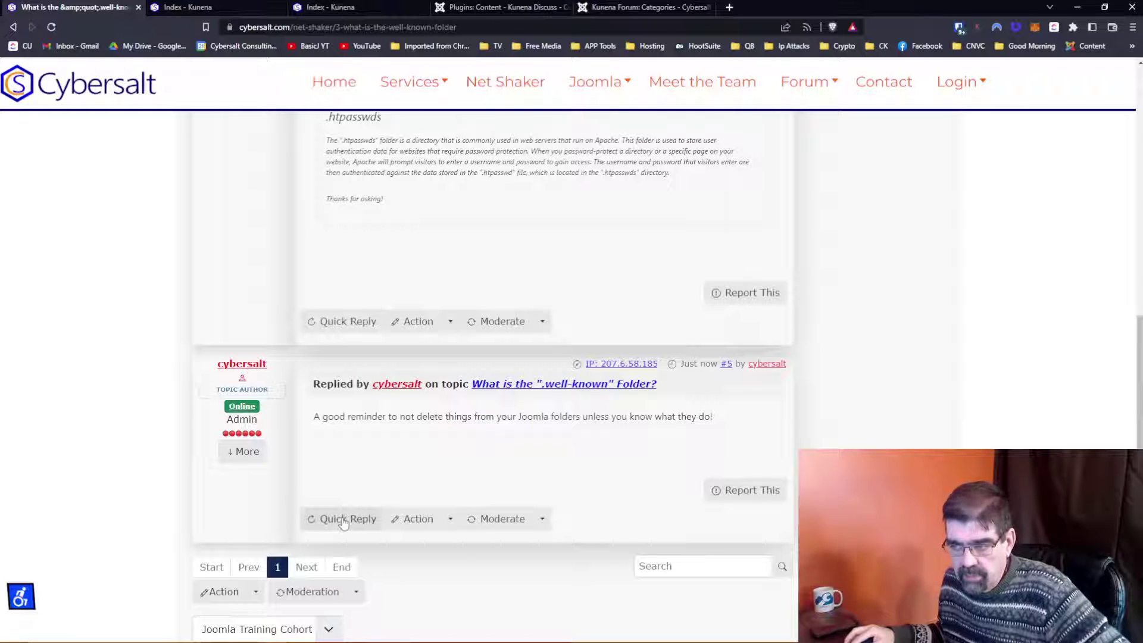
pyautogui.click(449, 520)
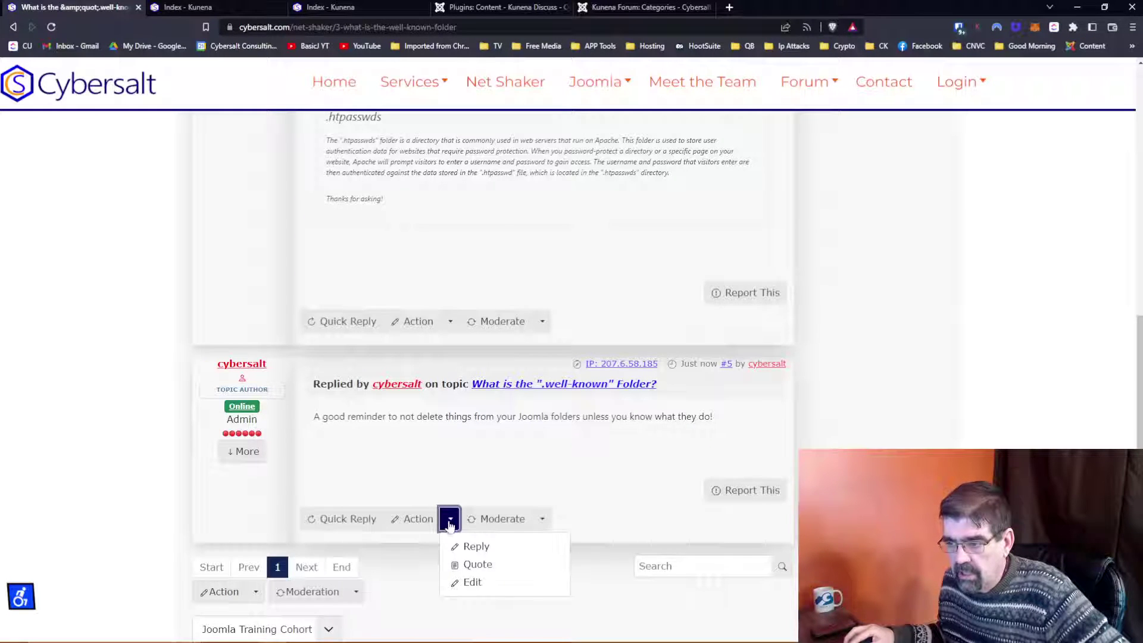
pyautogui.click(473, 547)
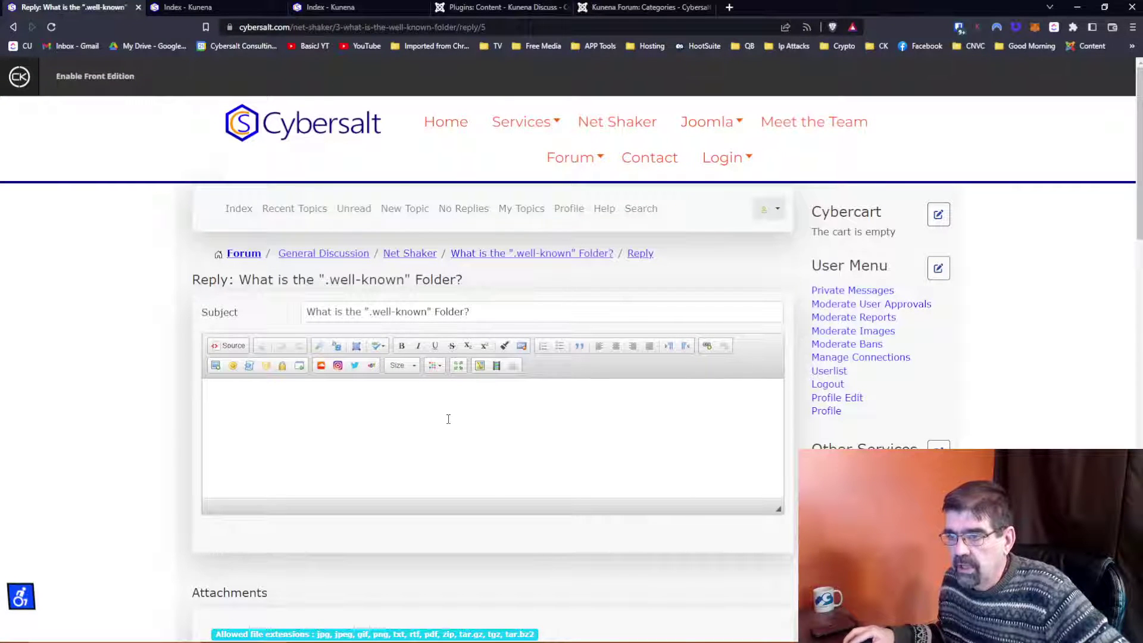
pyautogui.click(448, 419)
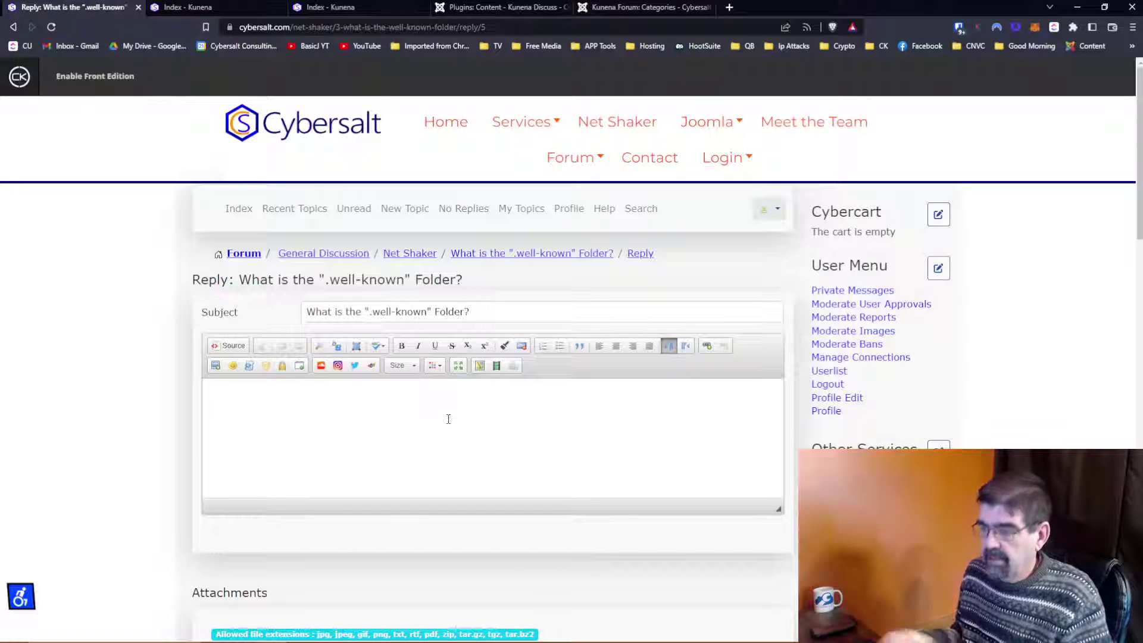
pyautogui.write('Thanks ')
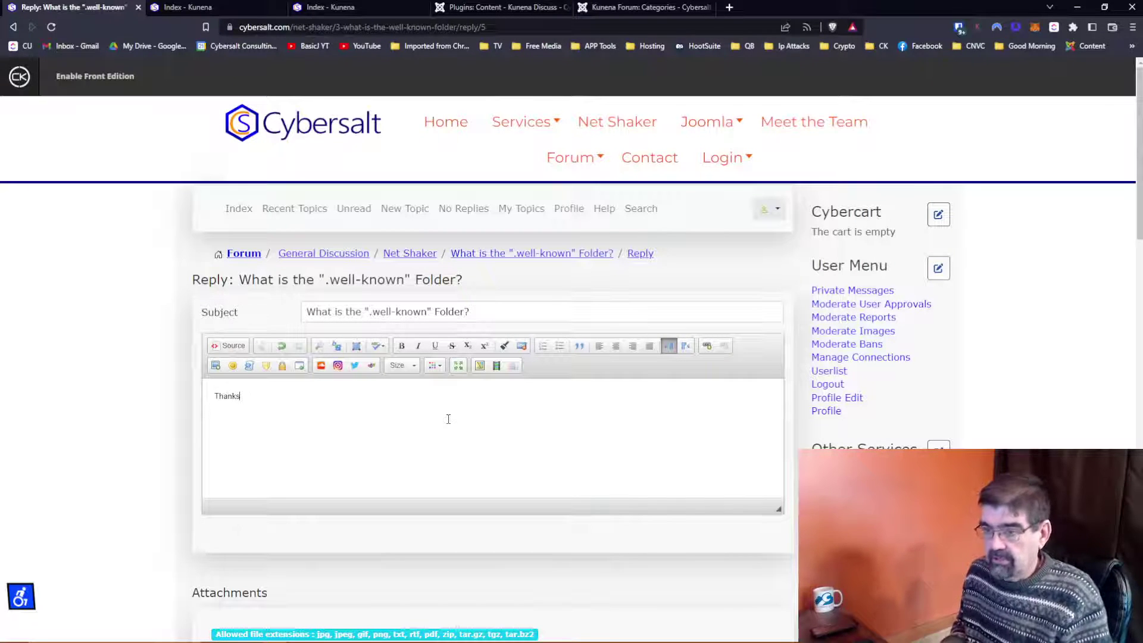
pyautogui.write('for the m')
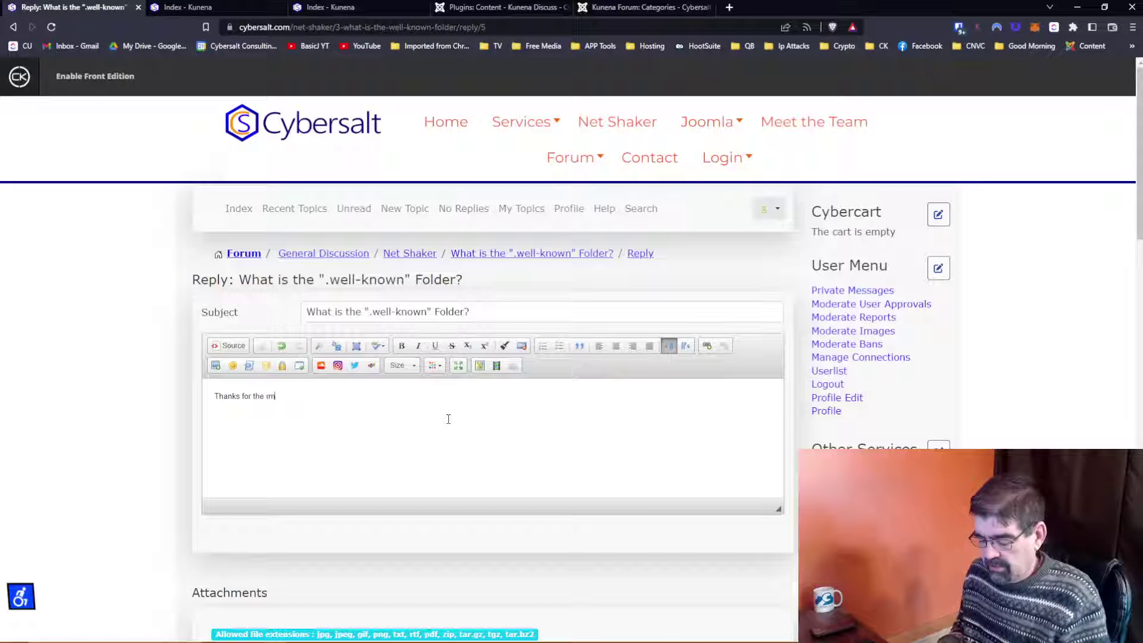
pyautogui.press('BackSpace')
pyautogui.write('reminder')
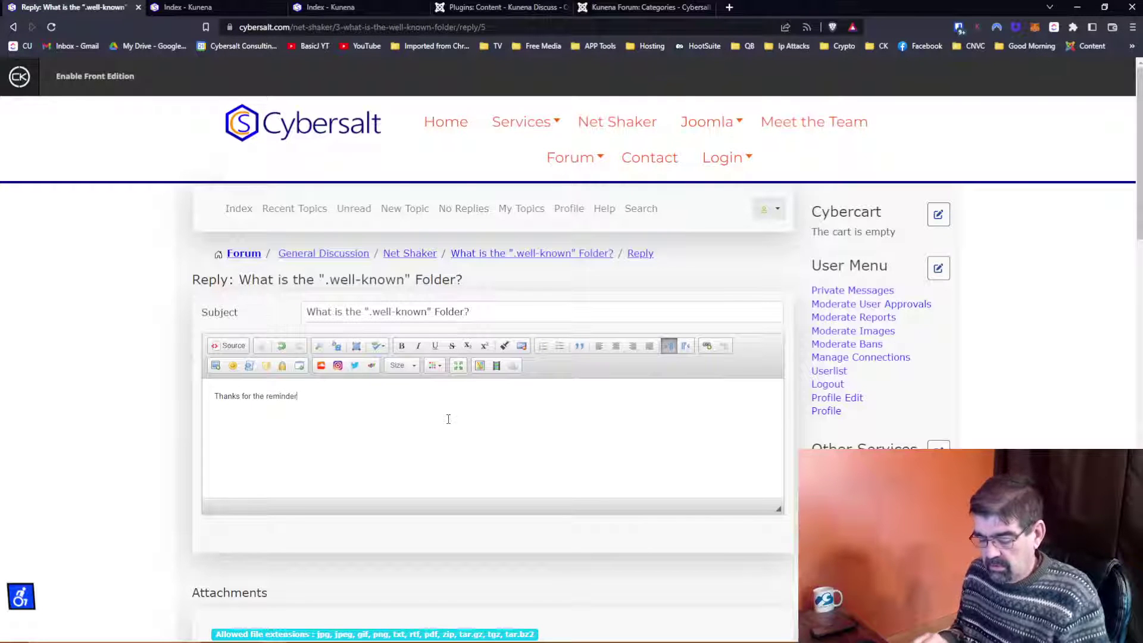
pyautogui.write('!')
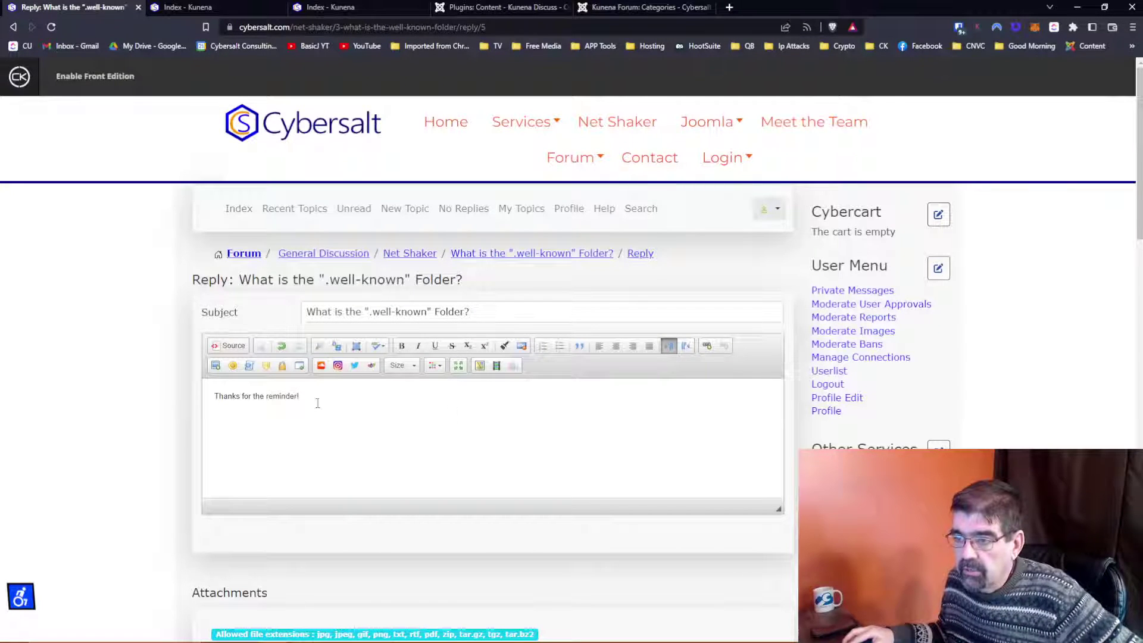
# Step: Make the whole reply text "Thanks for the reminder!" bold
pyautogui.moveTo(396, 396); pyautogui.dragTo(221, 392)
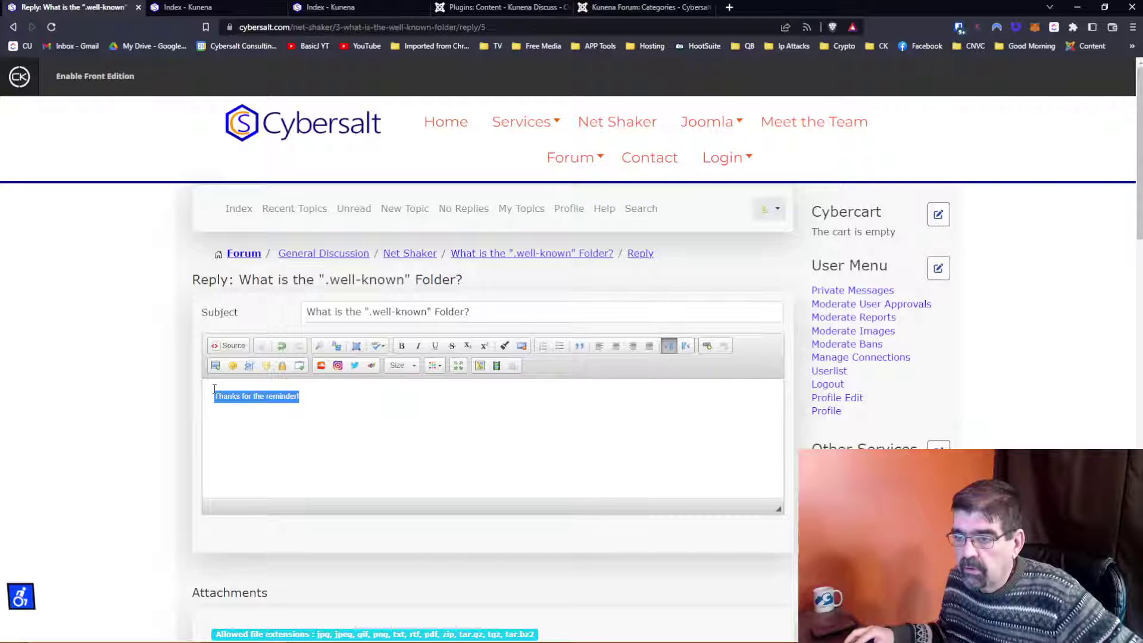
pyautogui.click(401, 346)
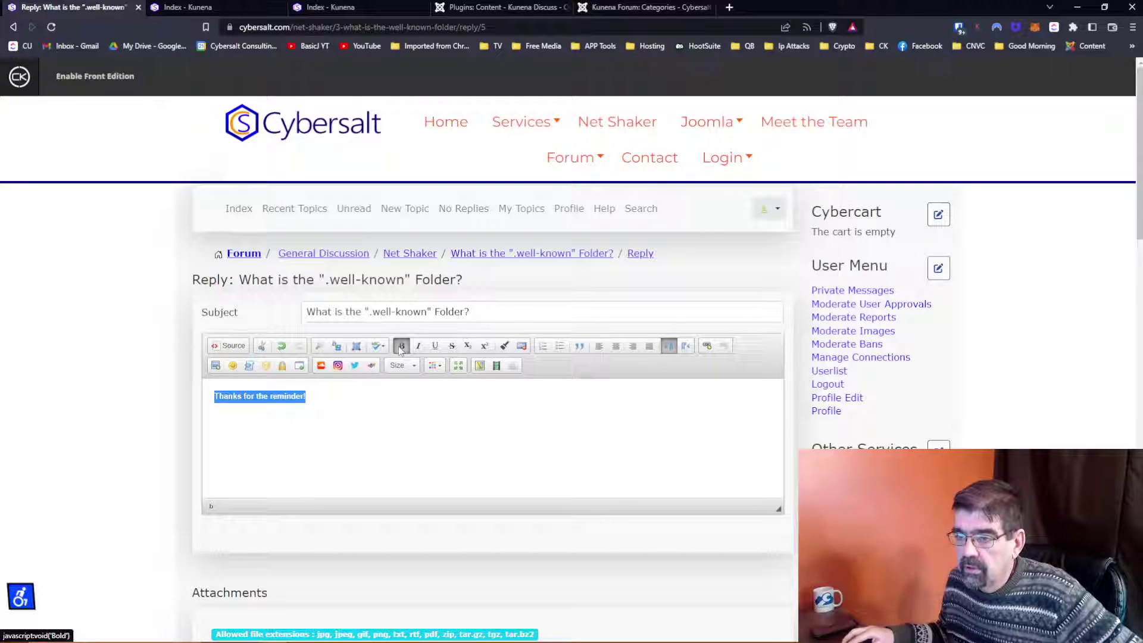
pyautogui.click(349, 400)
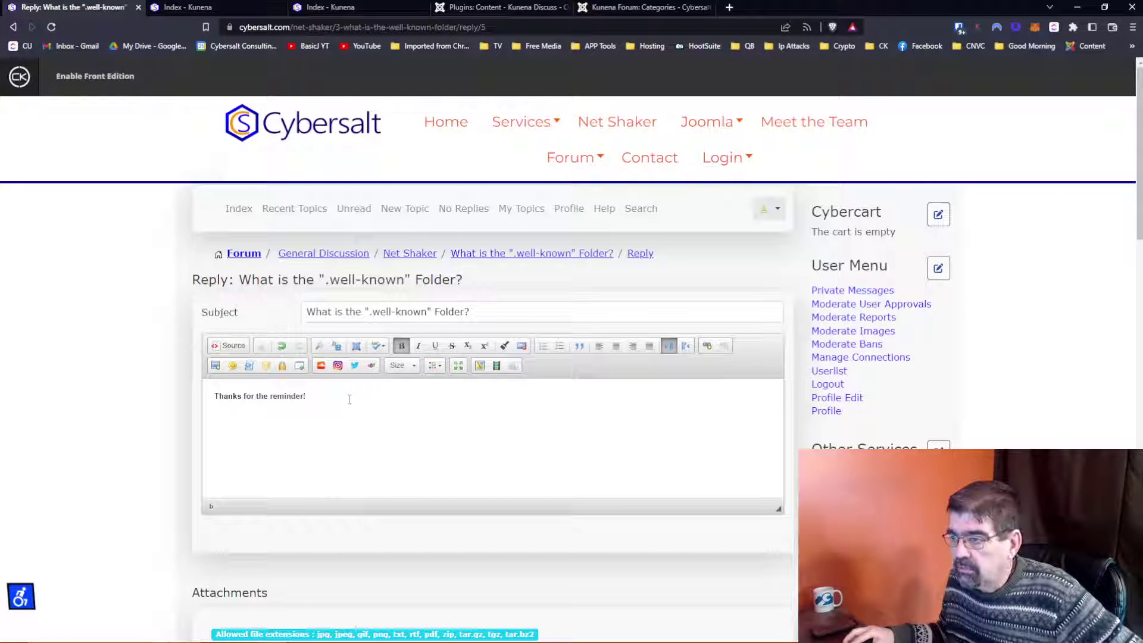
# Step: Look over the attachment options, subscription setting and topic history below the message, and submit the reply
pyautogui.scroll(-4, 351, 400)
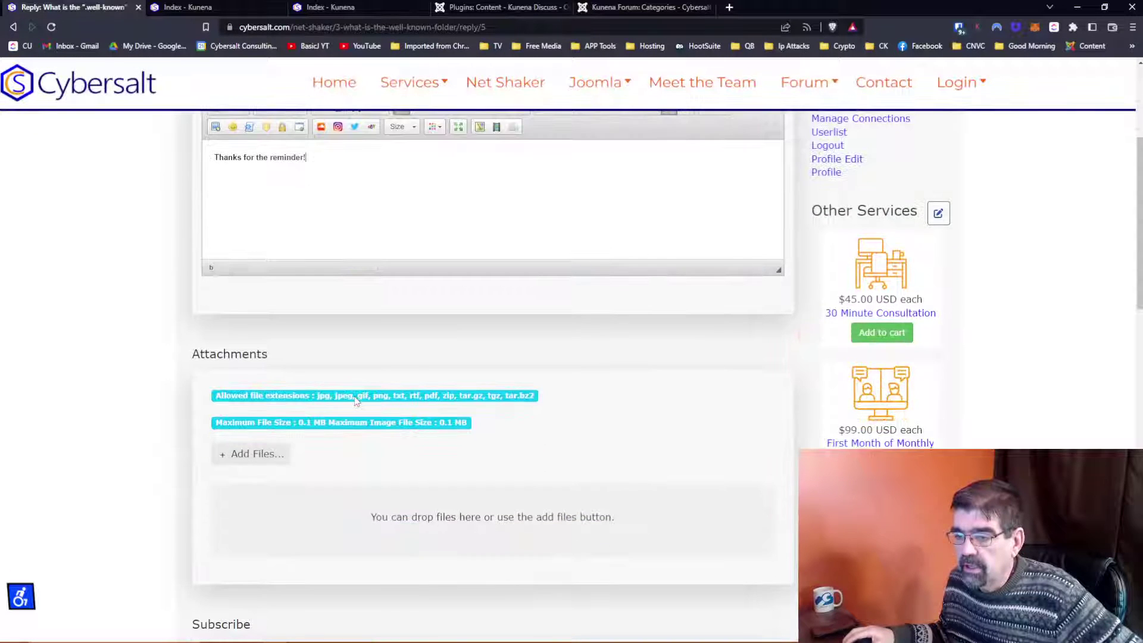
pyautogui.scroll(-3, 280, 456)
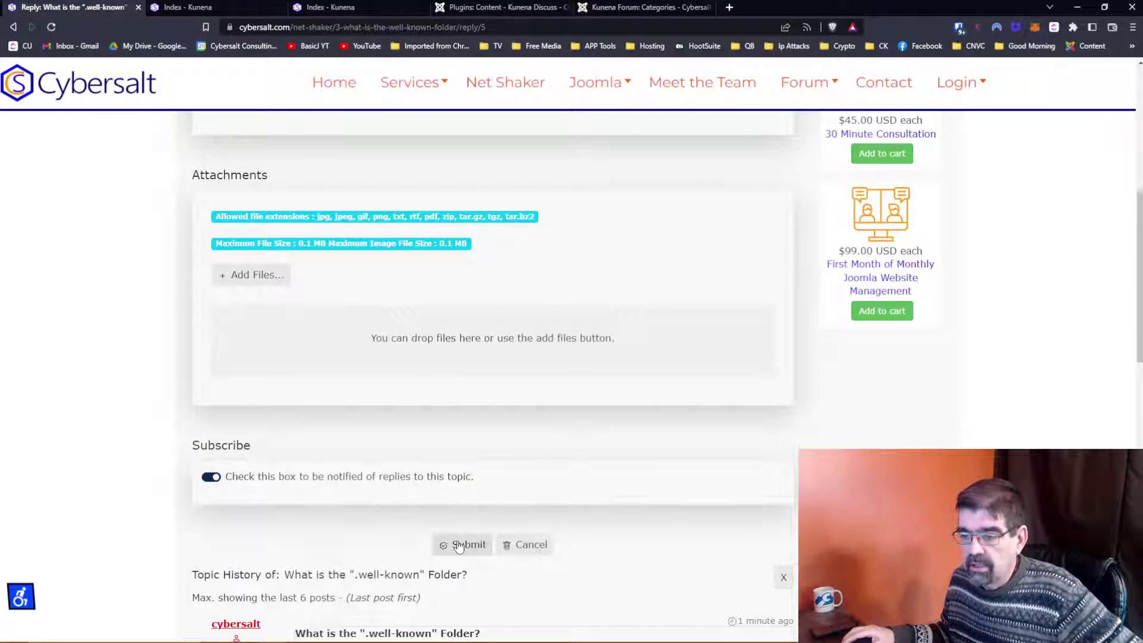
pyautogui.scroll(-2, 458, 547)
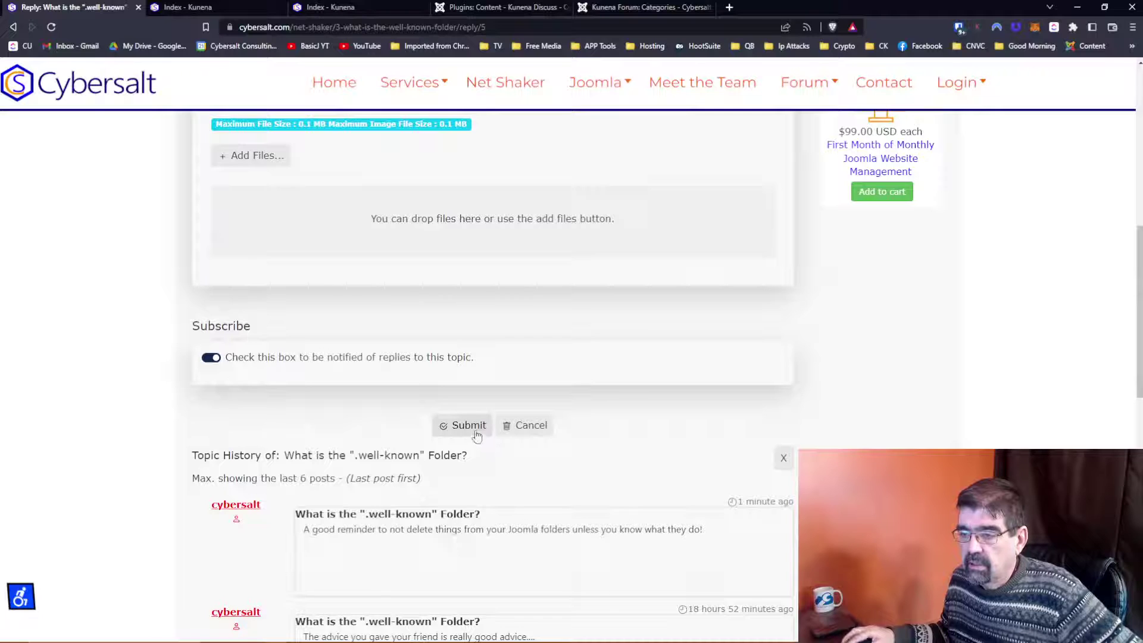
pyautogui.scroll(-5, 476, 435)
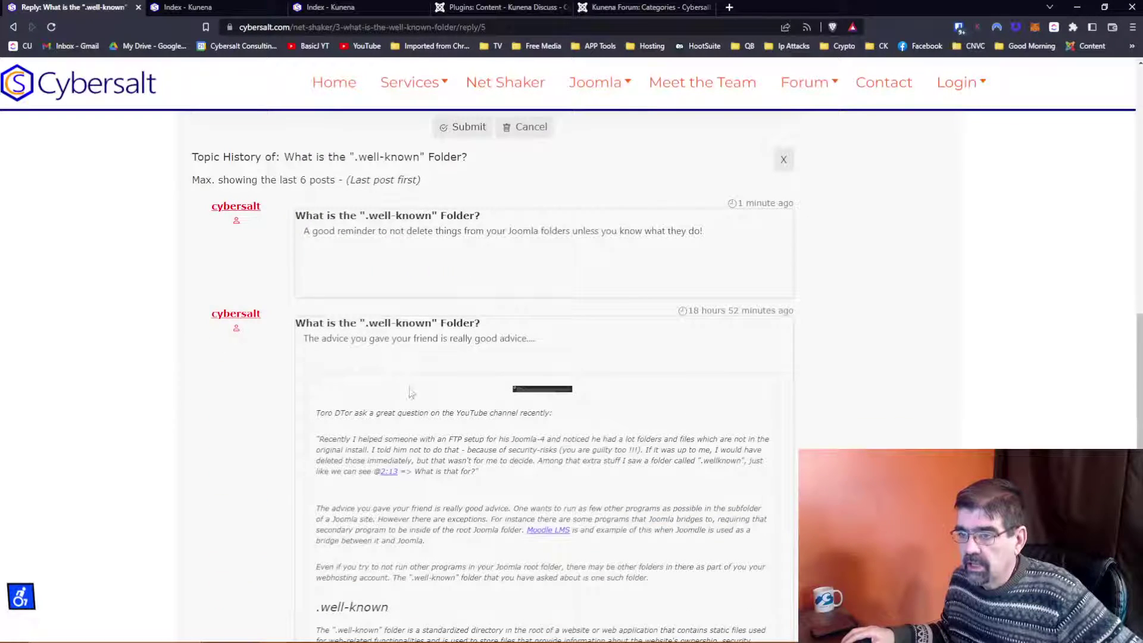
pyautogui.scroll(-5, 411, 392)
pyautogui.scroll(6, 419, 444)
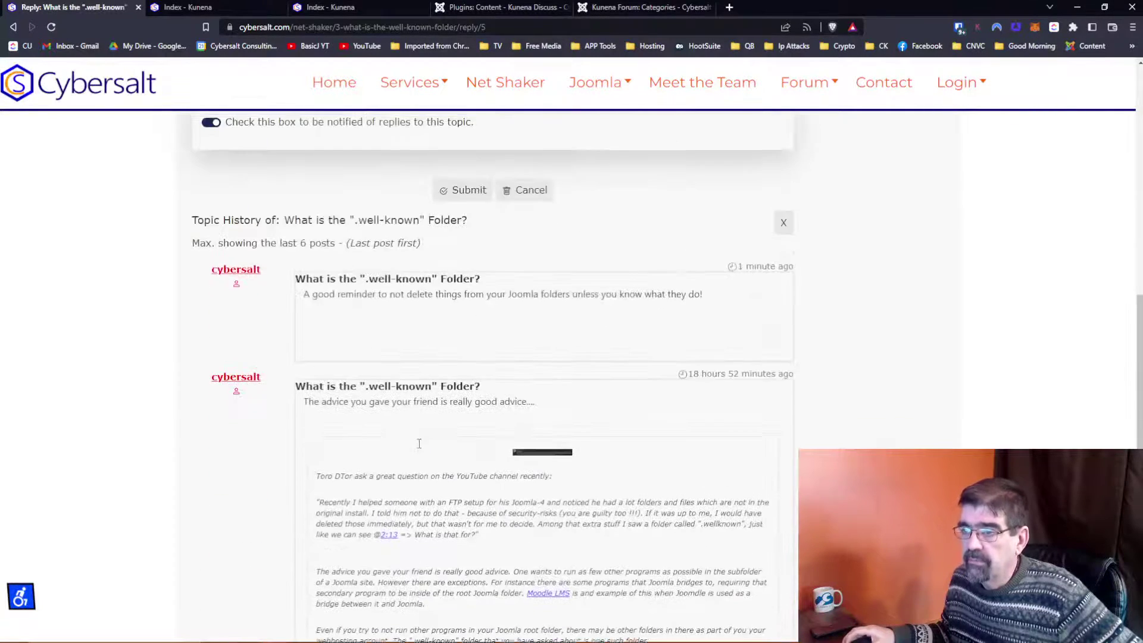
pyautogui.scroll(1, 419, 443)
pyautogui.click(467, 249)
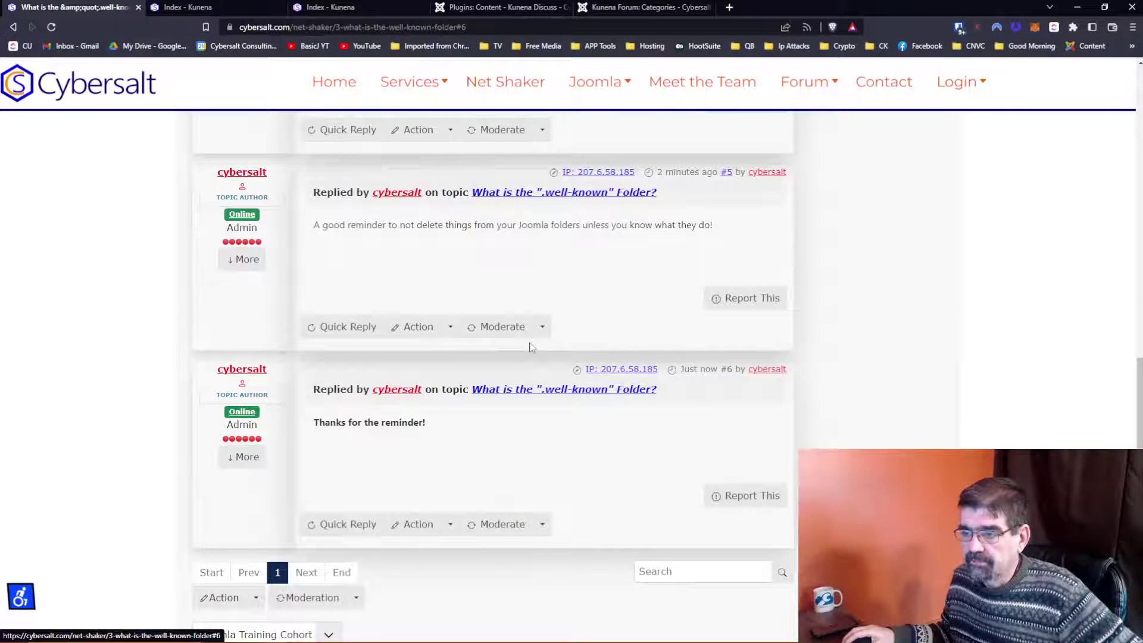
# Step: Review the whole forum topic, from the original article post through the article comment to the new reply
pyautogui.scroll(-3, 531, 345)
pyautogui.scroll(15, 531, 344)
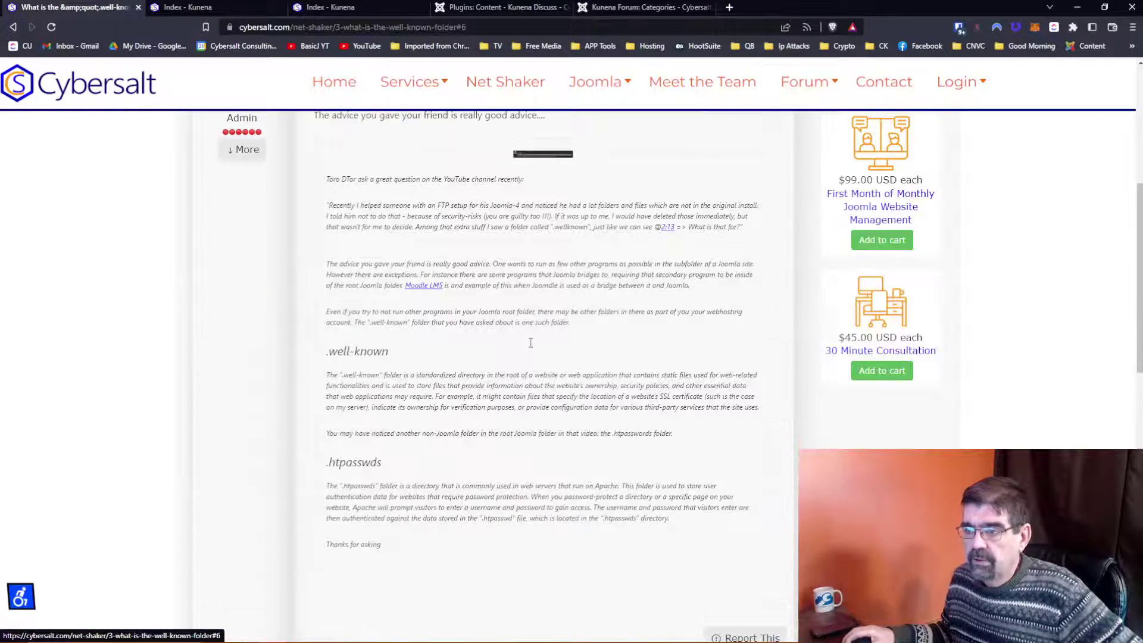
pyautogui.scroll(-12, 530, 343)
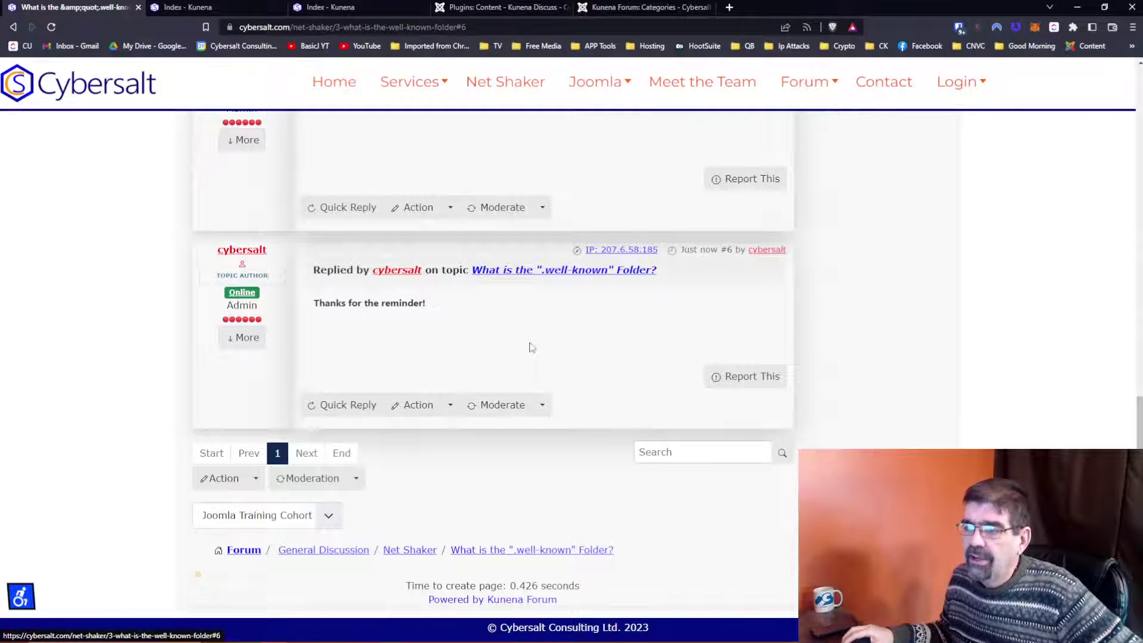
pyautogui.scroll(15, 531, 347)
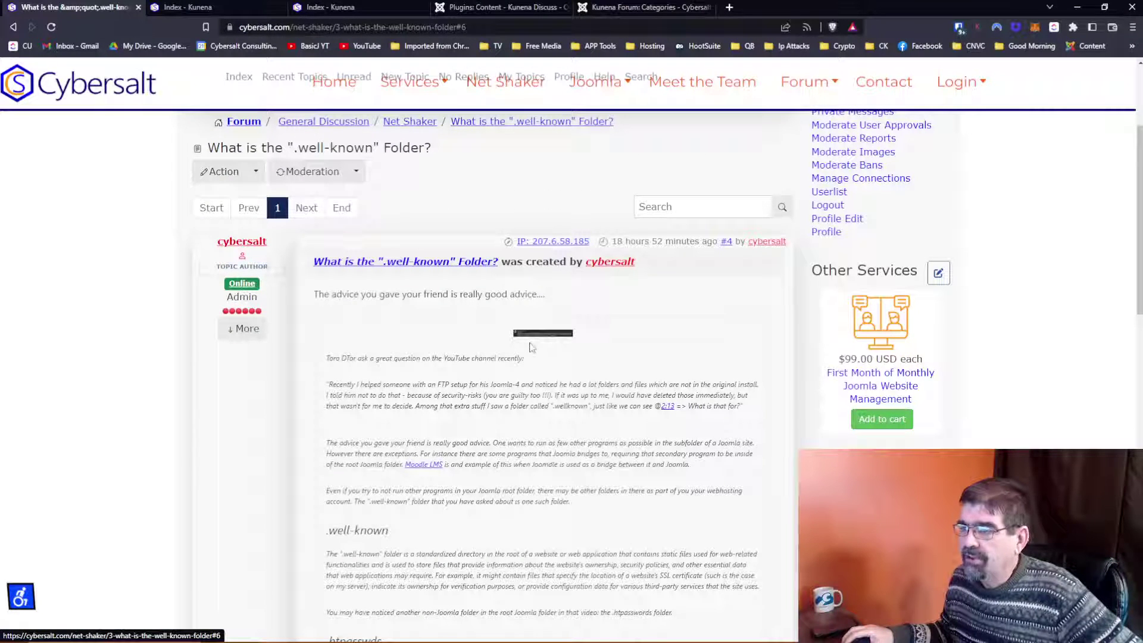
pyautogui.scroll(3, 531, 347)
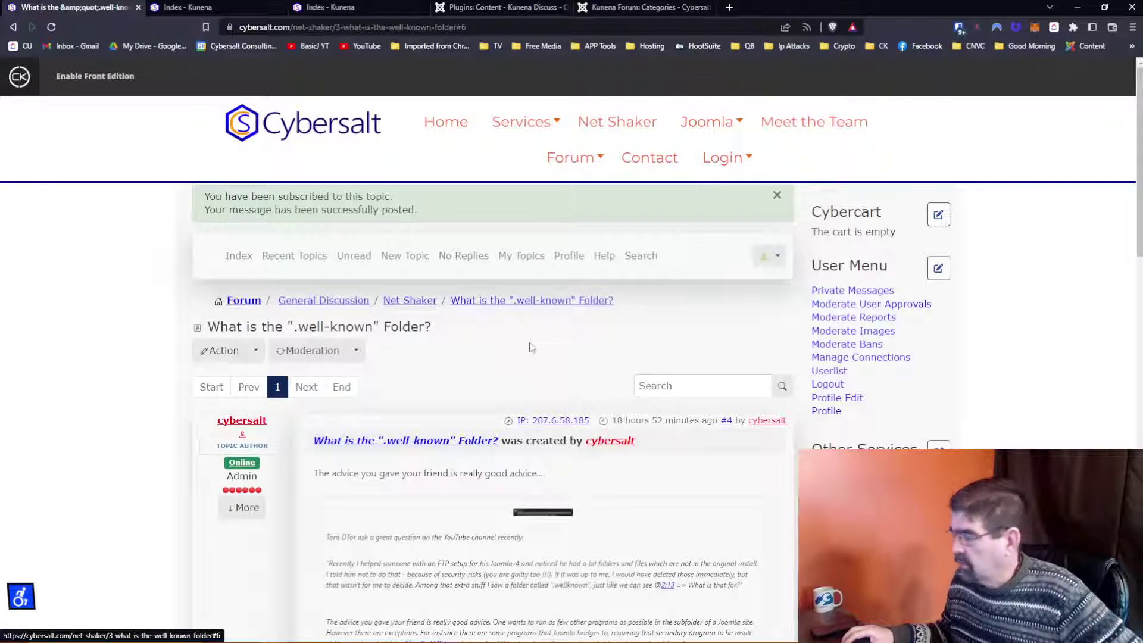
pyautogui.scroll(-3, 531, 347)
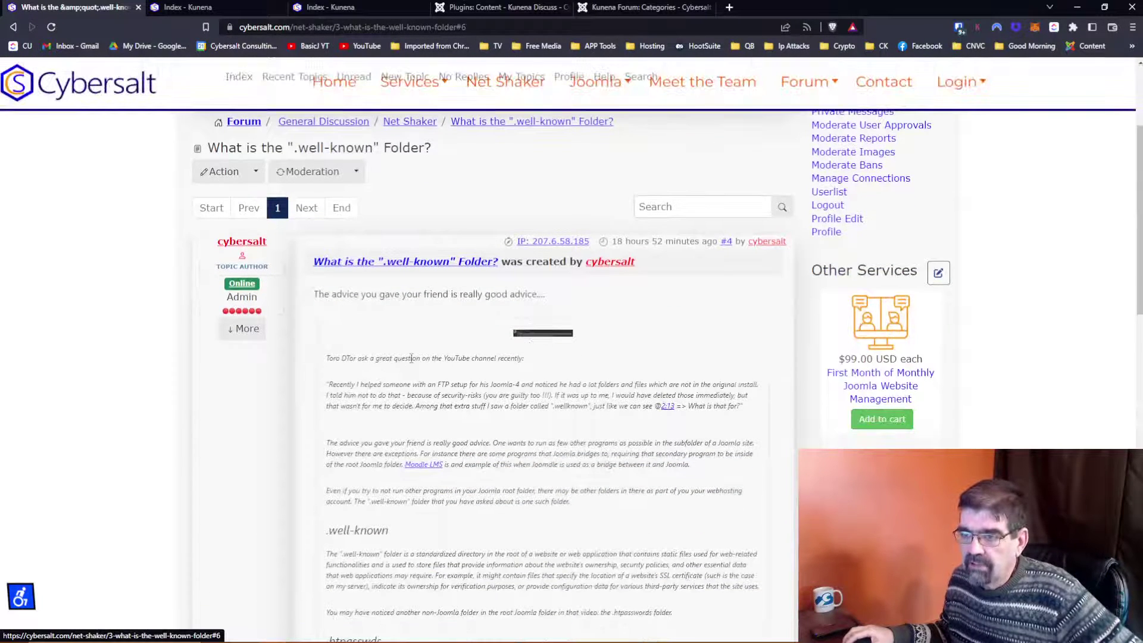
pyautogui.scroll(-15, 410, 358)
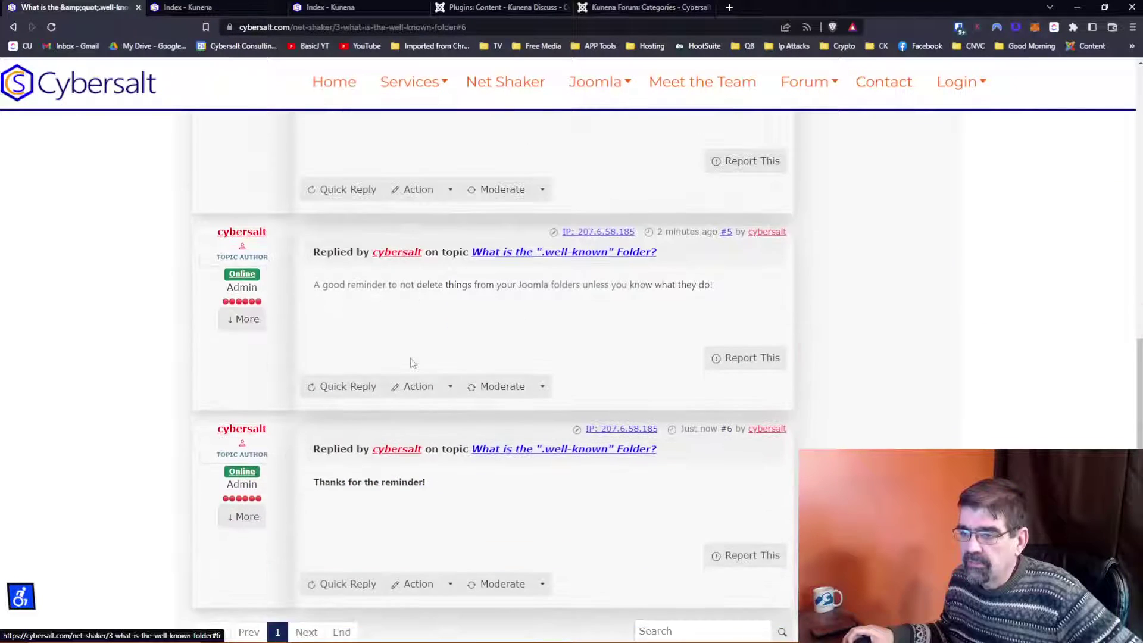
pyautogui.scroll(15, 409, 359)
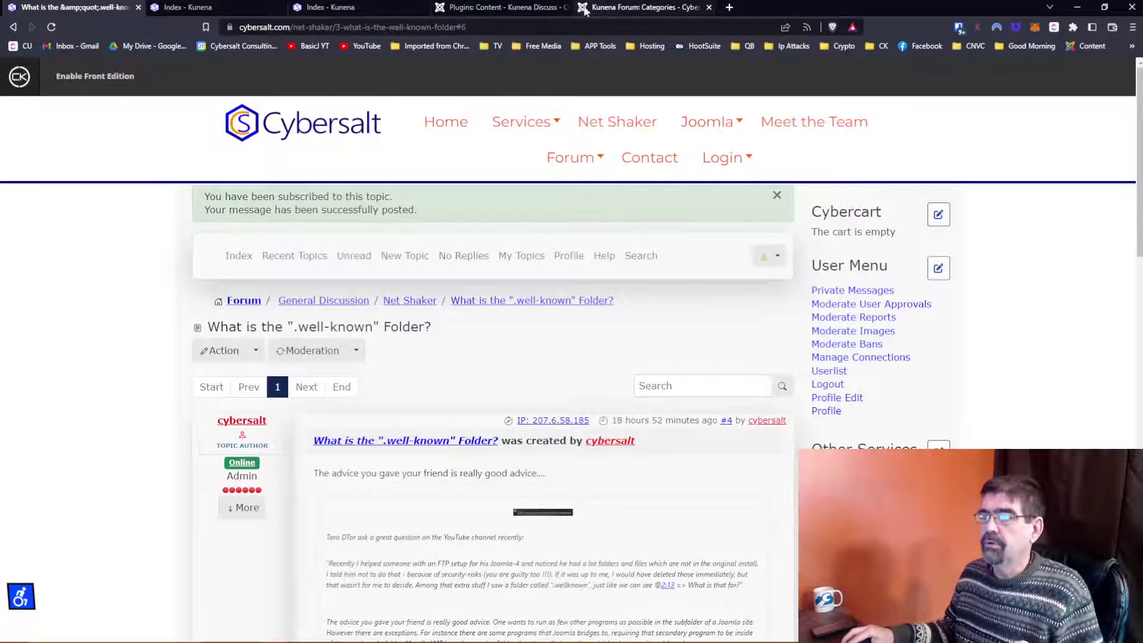
# Step: Switch to the Kunena categories list in the Joomla administrator and try to move Catch-All above Net Shaker
pyautogui.click(519, 8)
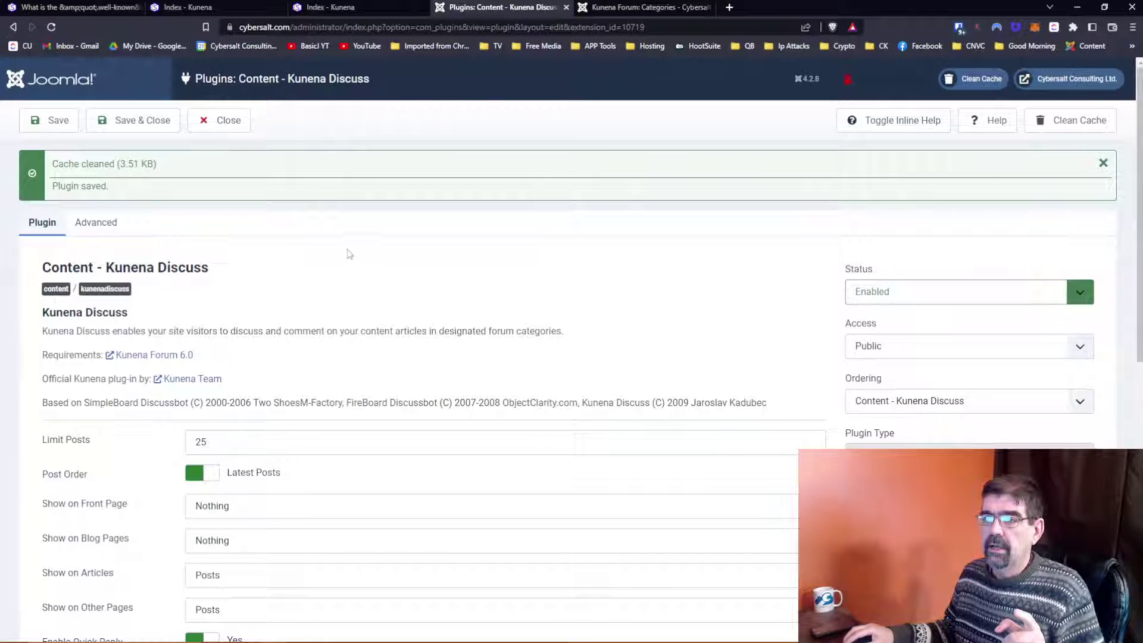
pyautogui.click(619, 8)
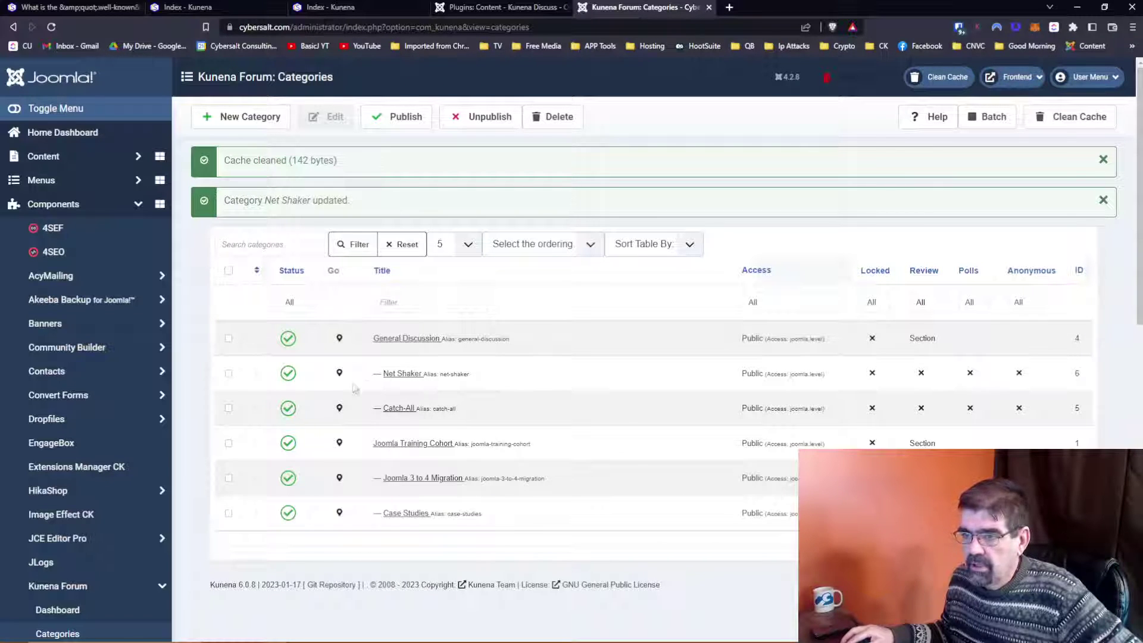
pyautogui.moveTo(248, 414); pyautogui.dragTo(249, 373)
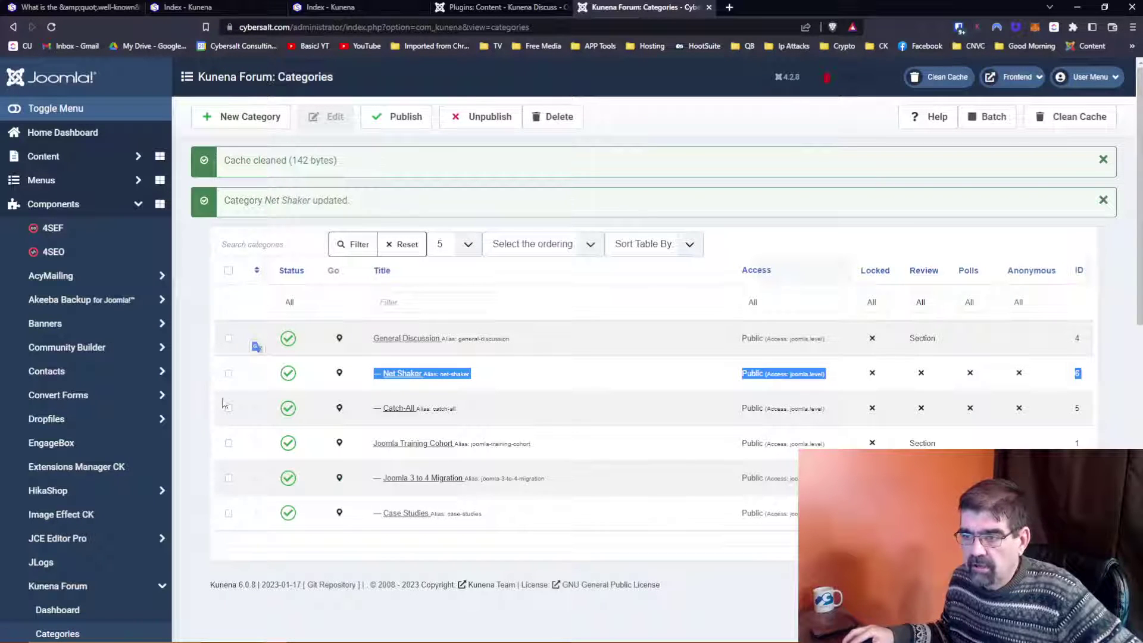
pyautogui.click(230, 374)
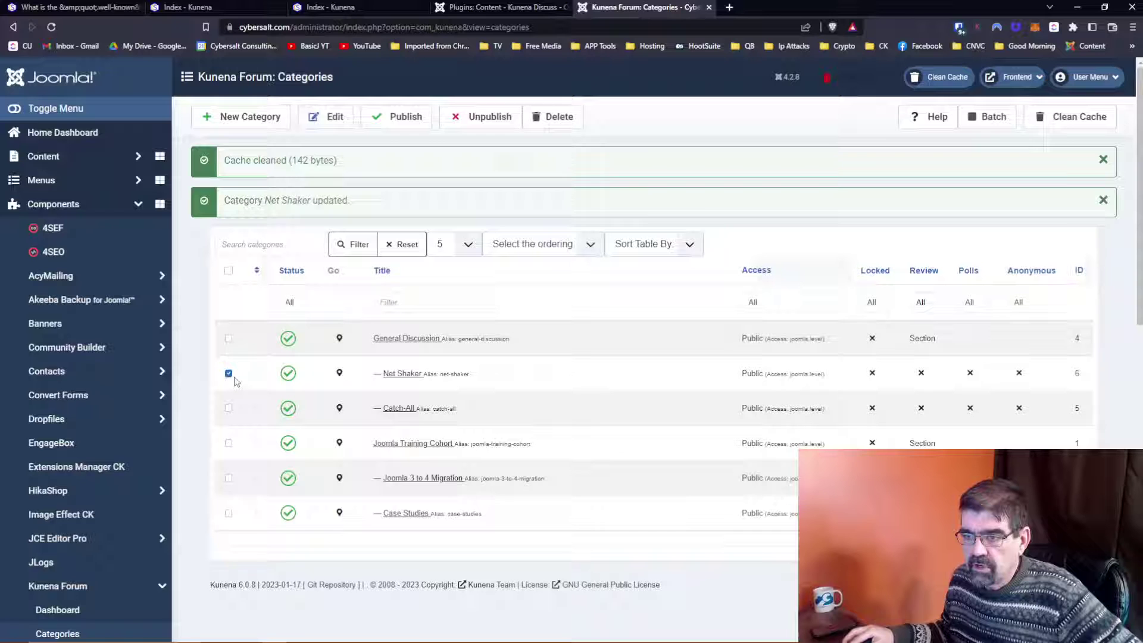
pyautogui.click(230, 409)
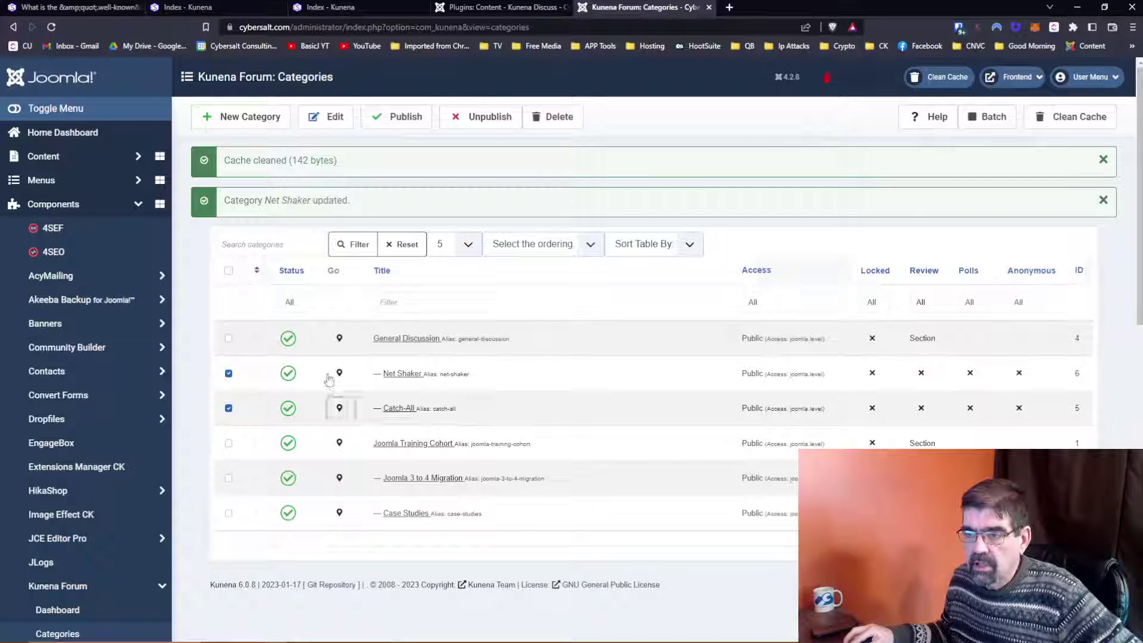
pyautogui.moveTo(262, 407); pyautogui.dragTo(258, 346)
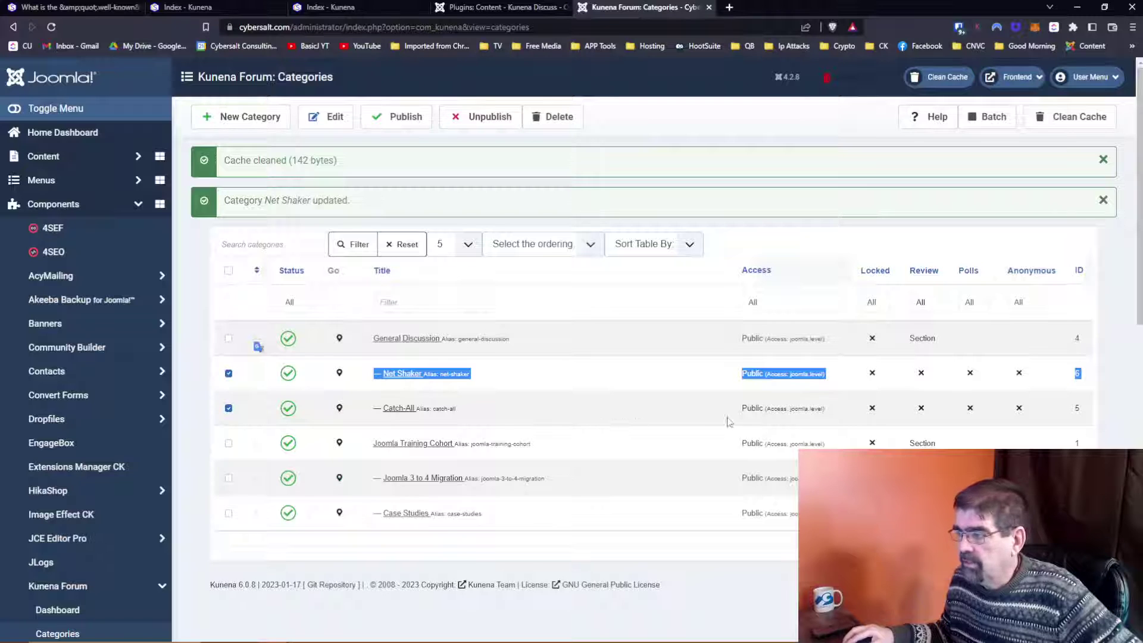
# Step: Open the Catch-All category and check its name and description, display and moderation settings for an ordering option
pyautogui.click(410, 411)
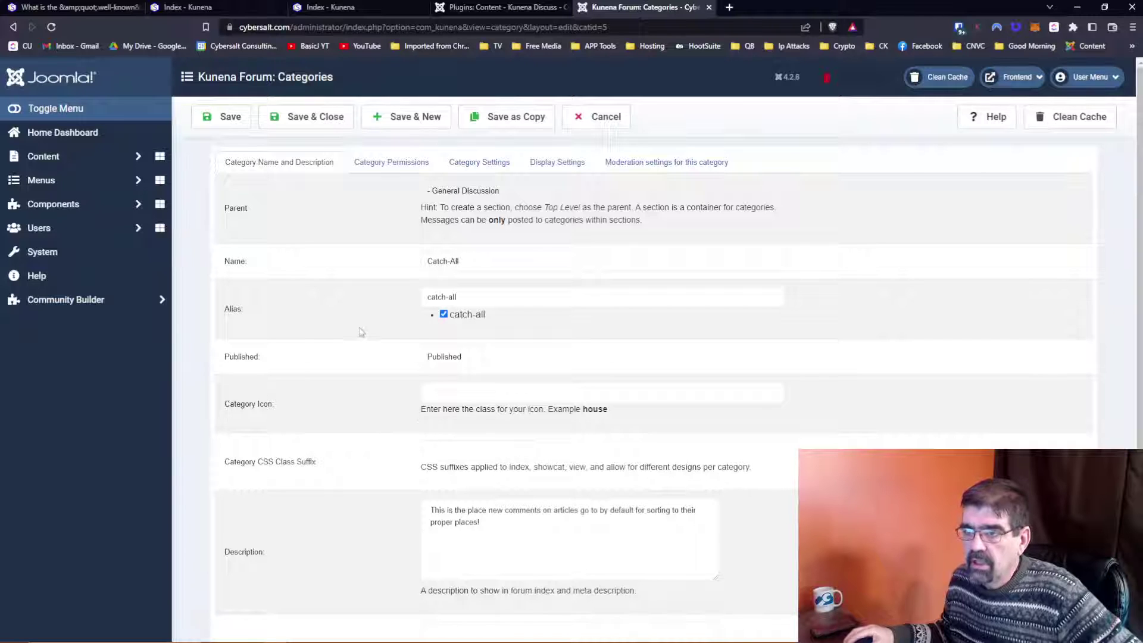
pyautogui.scroll(-4, 360, 332)
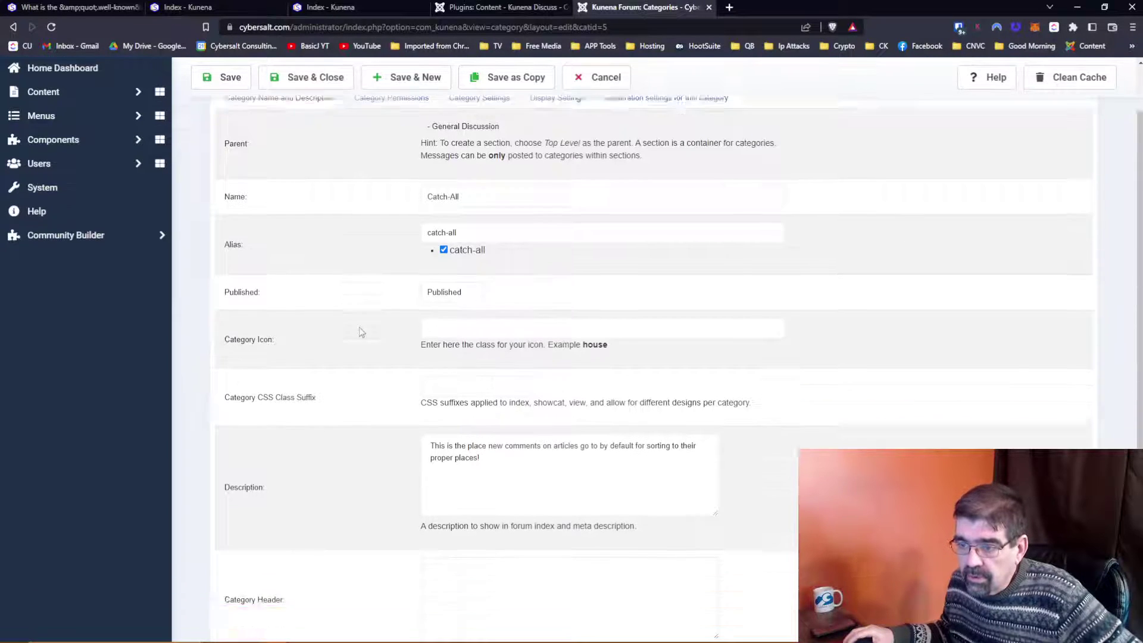
pyautogui.scroll(4, 360, 332)
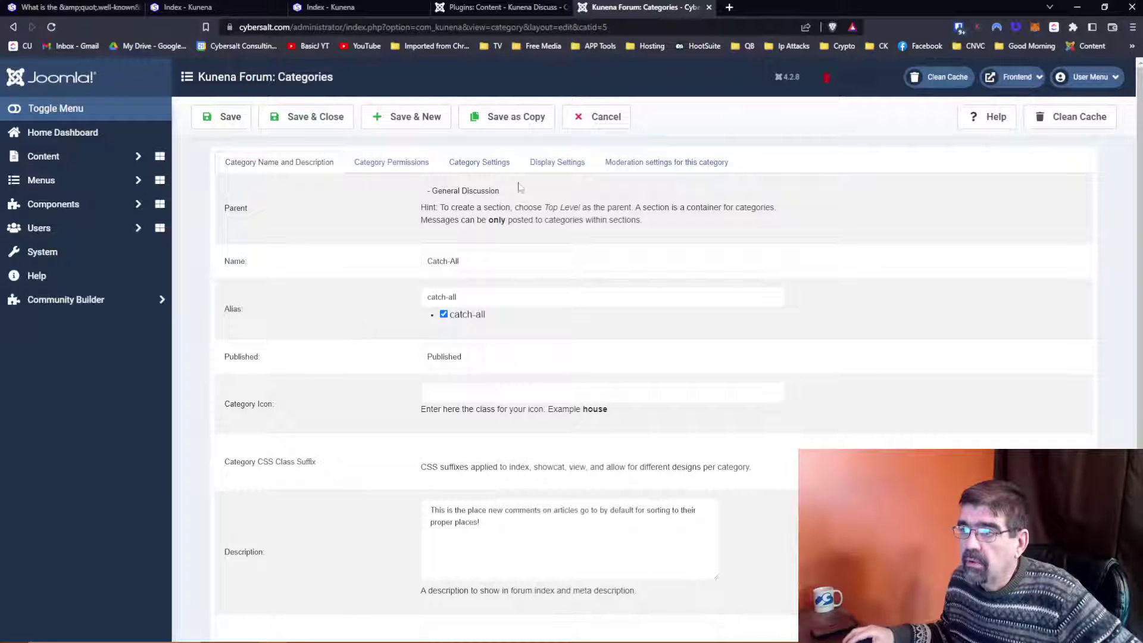
pyautogui.click(557, 166)
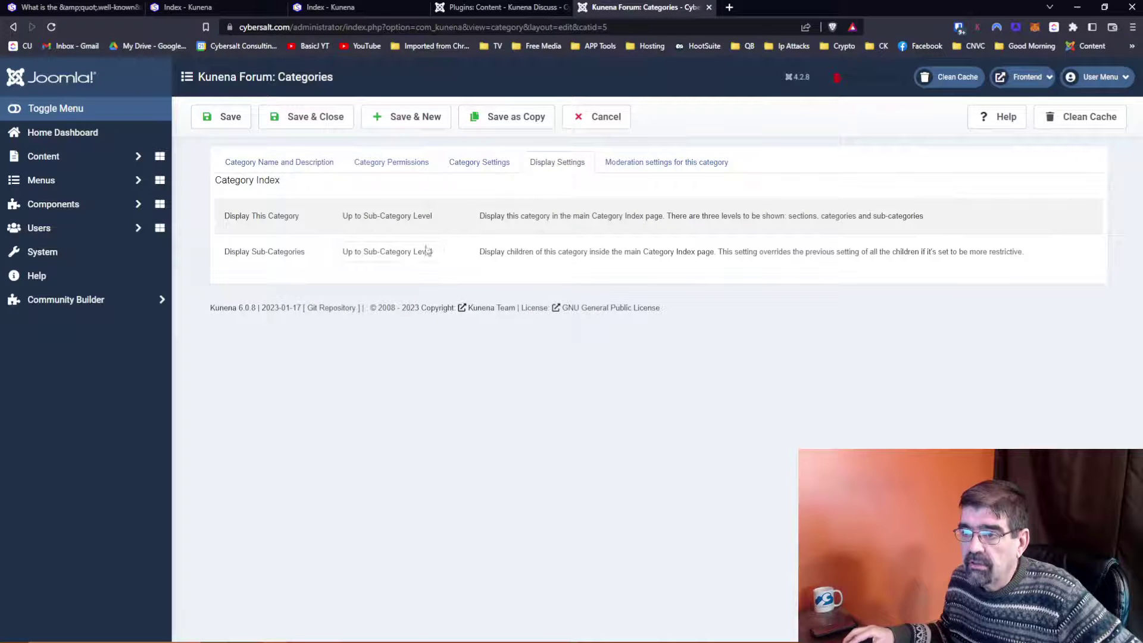
pyautogui.click(644, 170)
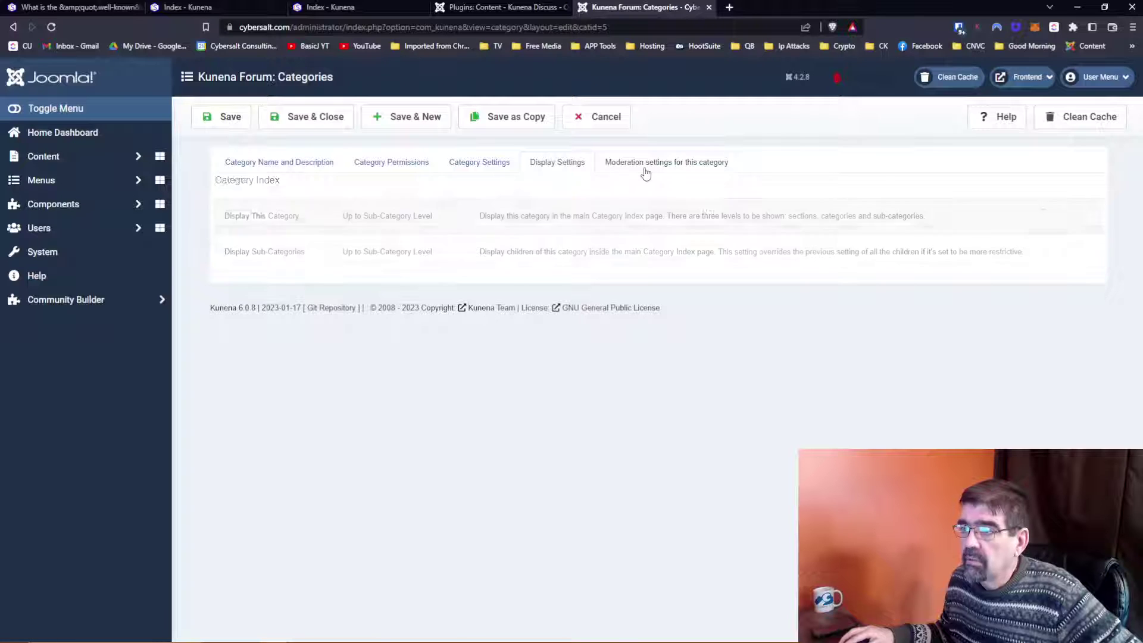
# Step: Look through the Catch-All category's general settings and permissions for a way to change its order
pyautogui.click(485, 169)
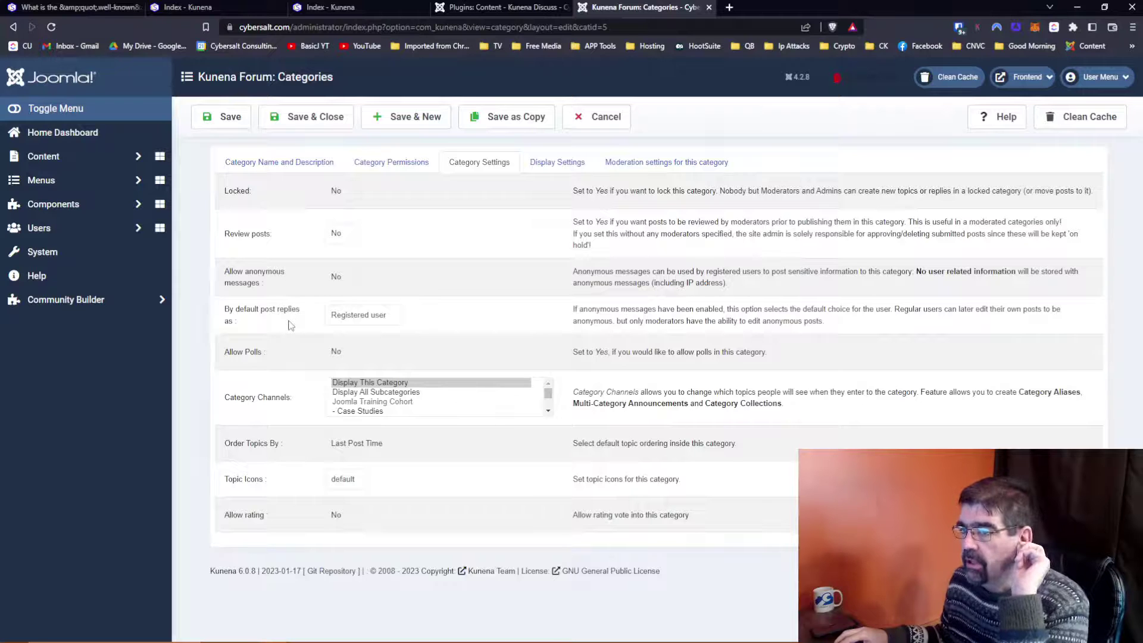
pyautogui.click(405, 168)
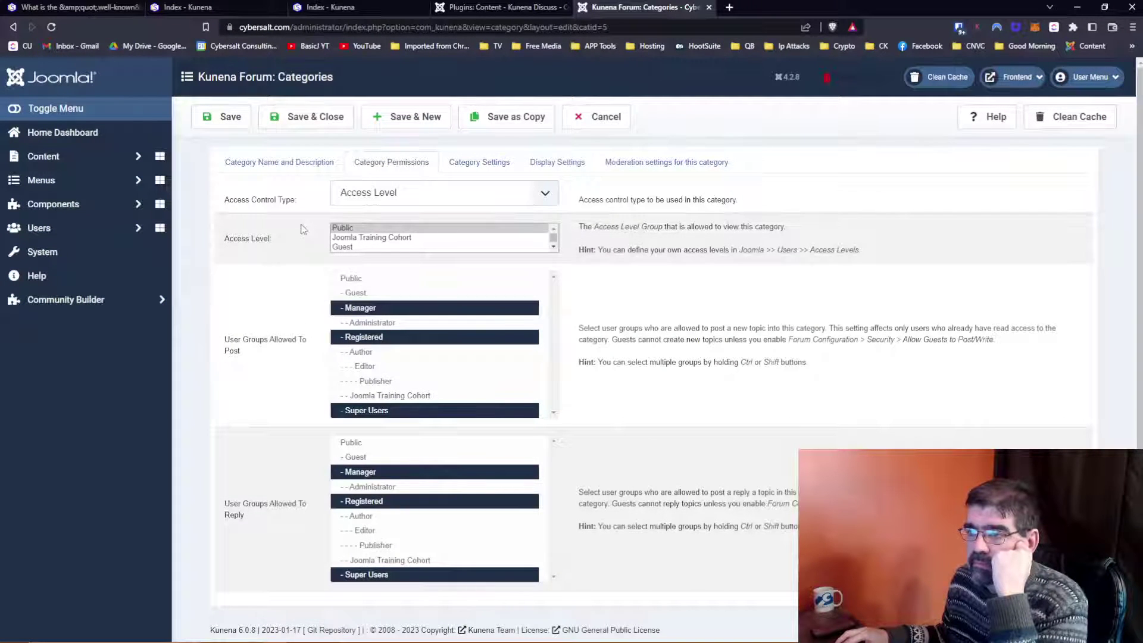
pyautogui.scroll(-1, 300, 230)
pyautogui.scroll(1, 287, 251)
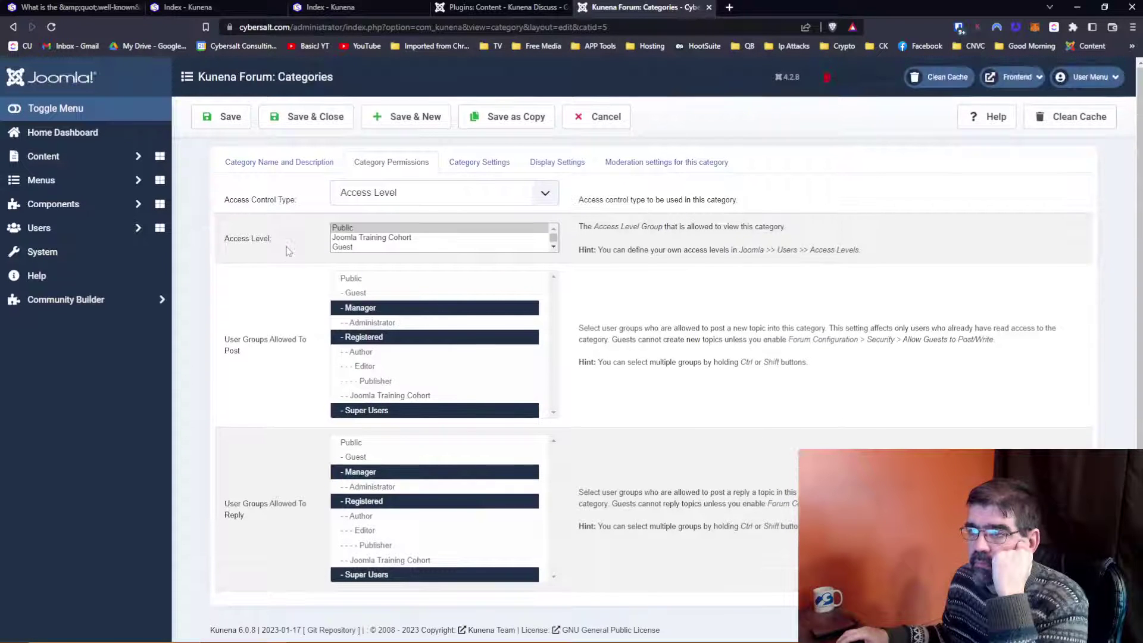
# Step: Recheck the Catch-All category's name and description fields for an ordering option, and leave the category without saving
pyautogui.click(272, 166)
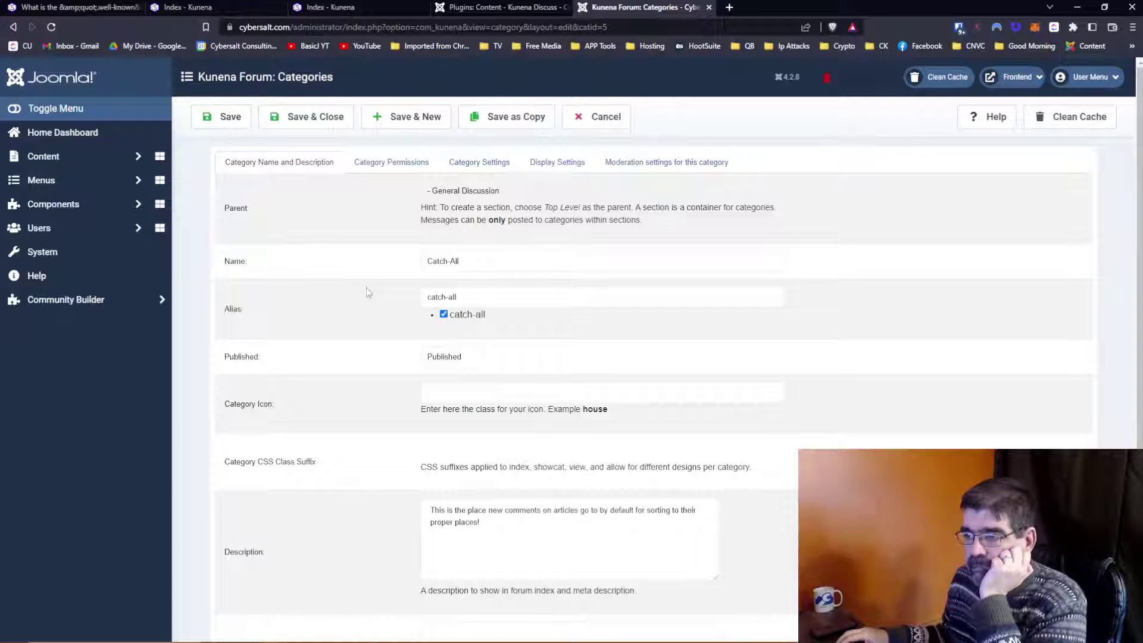
pyautogui.scroll(-1, 369, 292)
pyautogui.scroll(-2, 368, 292)
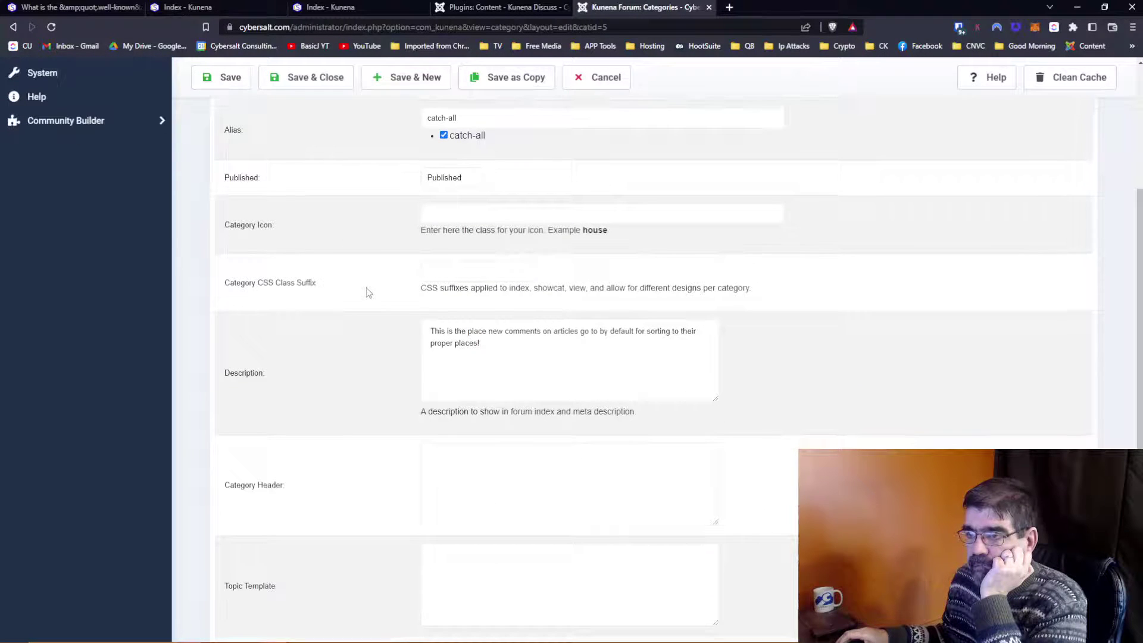
pyautogui.scroll(3, 368, 292)
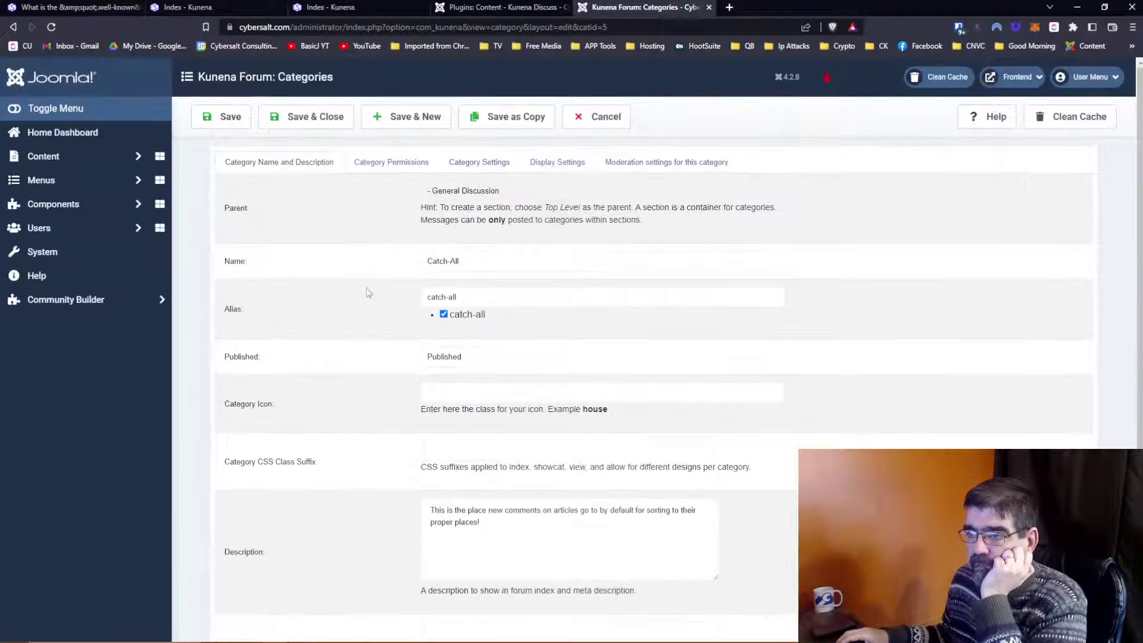
pyautogui.scroll(-1, 366, 288)
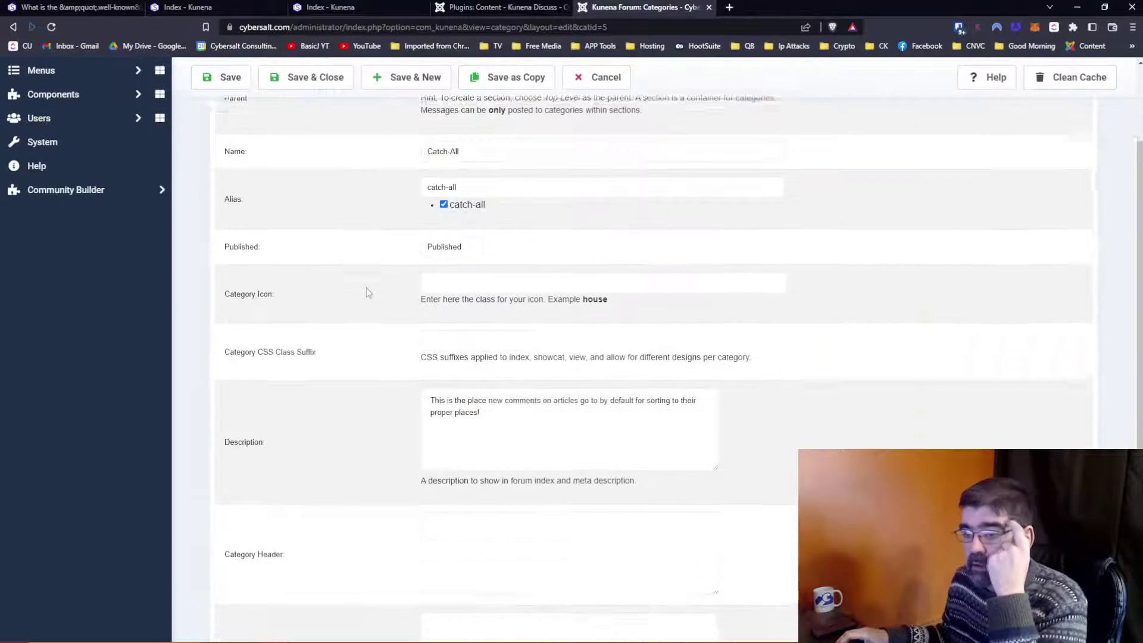
pyautogui.scroll(1, 366, 287)
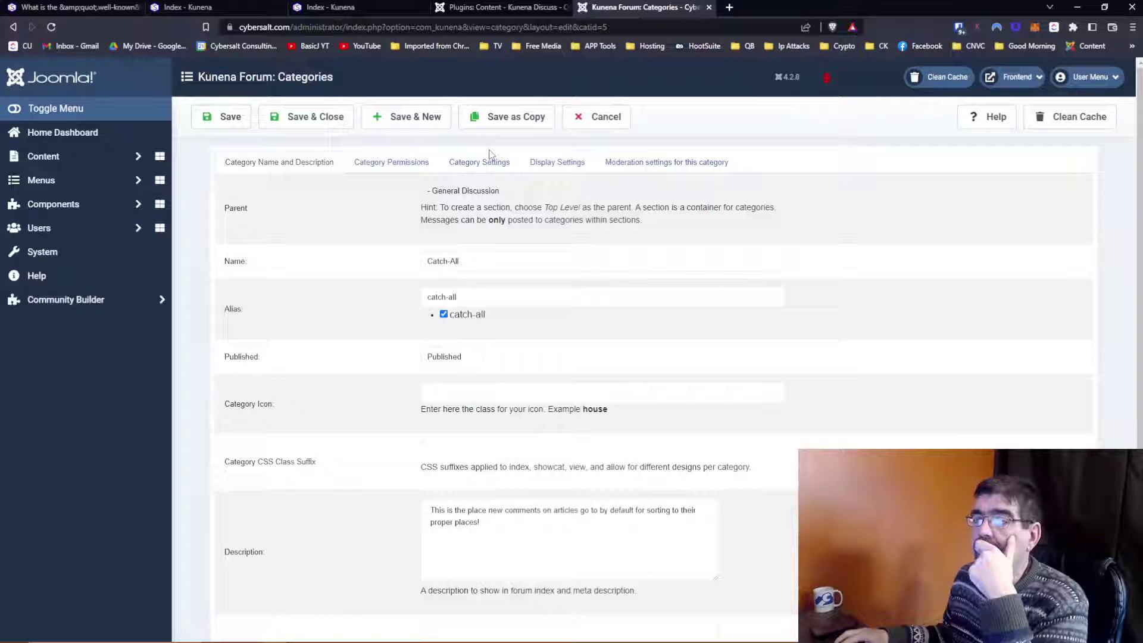
pyautogui.click(594, 121)
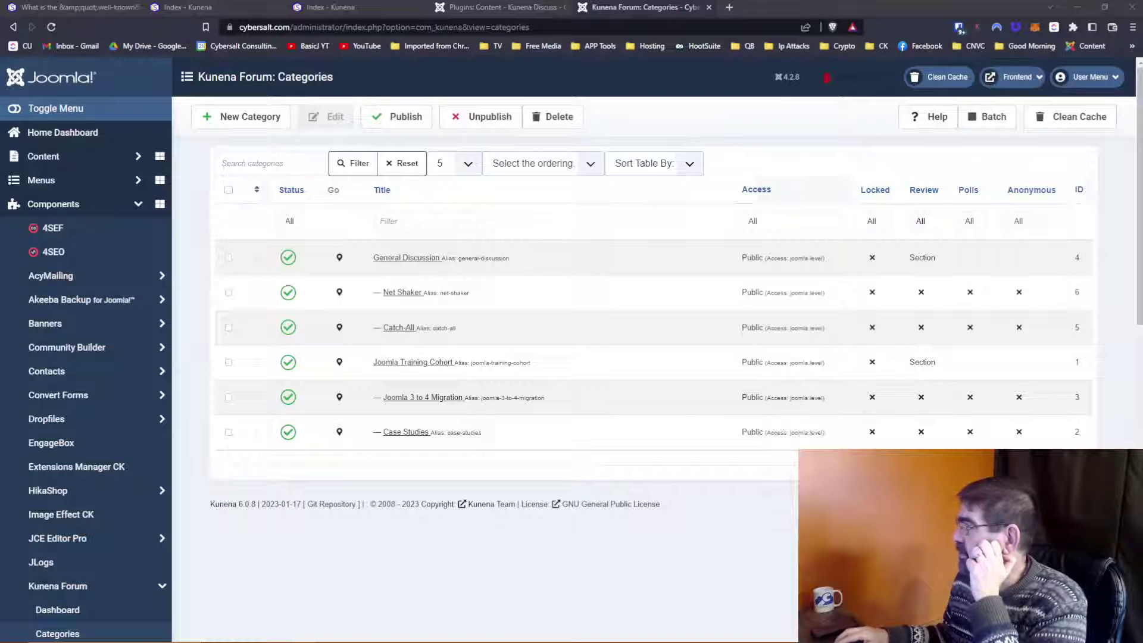
# Step: Switch to the Kunena.org forum topic "How do I change the order of the categories?" and read through its question and replies
pyautogui.moveTo(1142, 80); pyautogui.dragTo(461, 55)
pyautogui.click(786, 46)
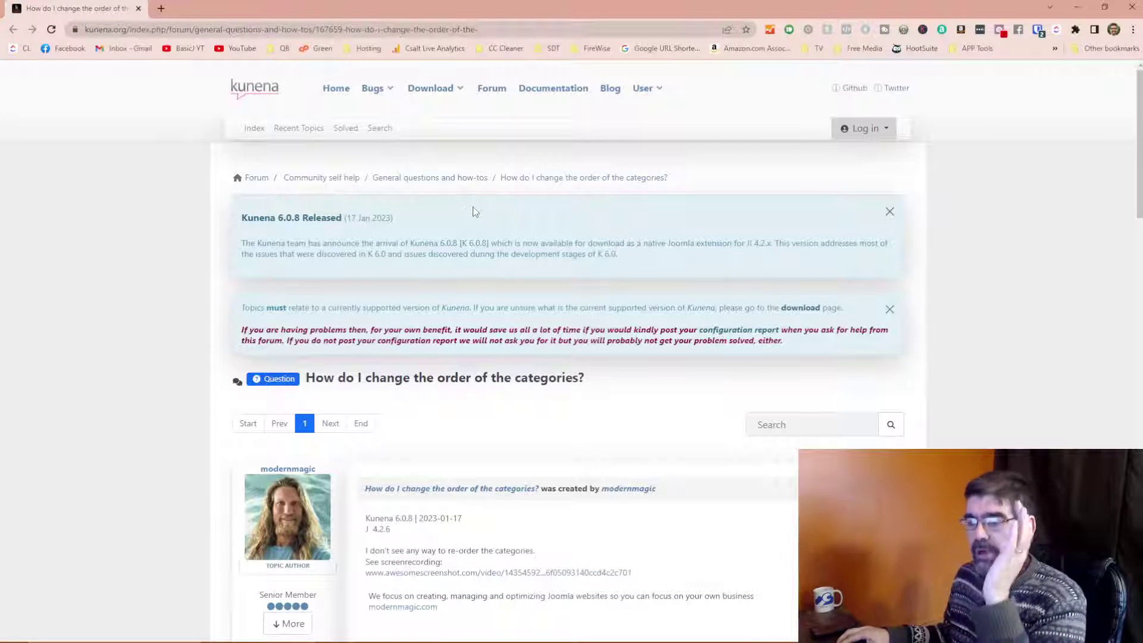
pyautogui.scroll(-6, 474, 213)
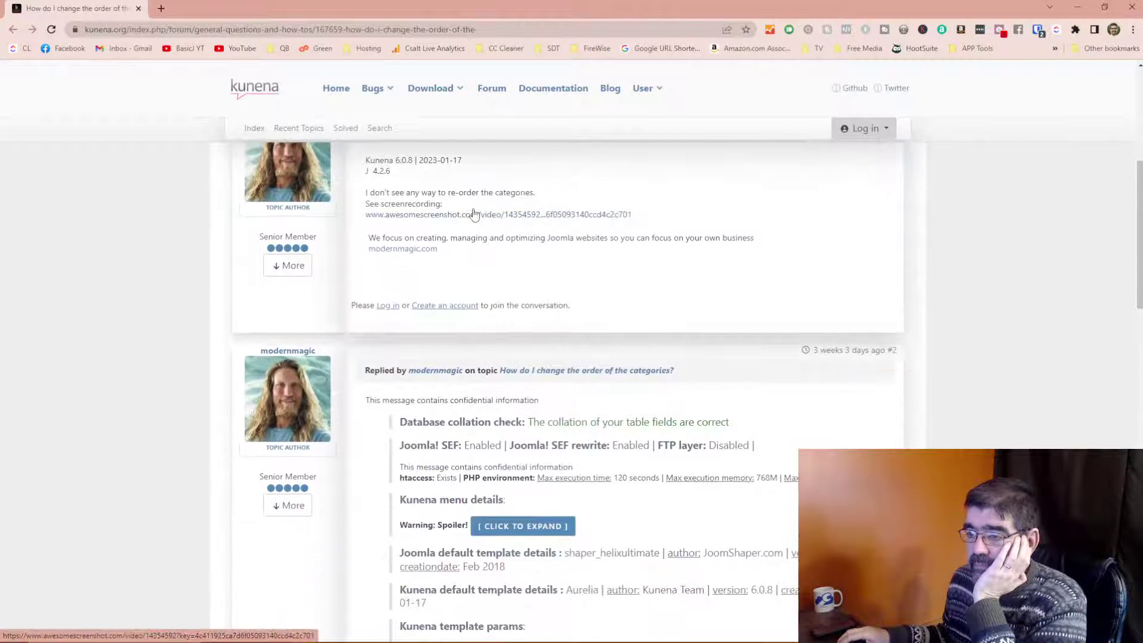
pyautogui.scroll(-11, 474, 213)
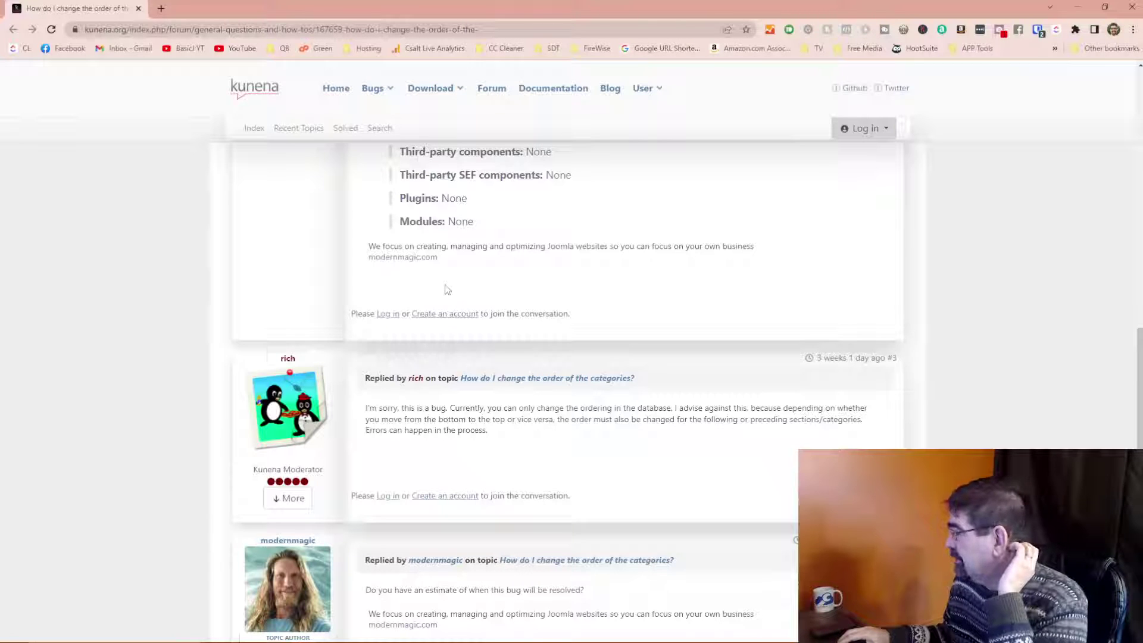
pyautogui.scroll(-10, 447, 290)
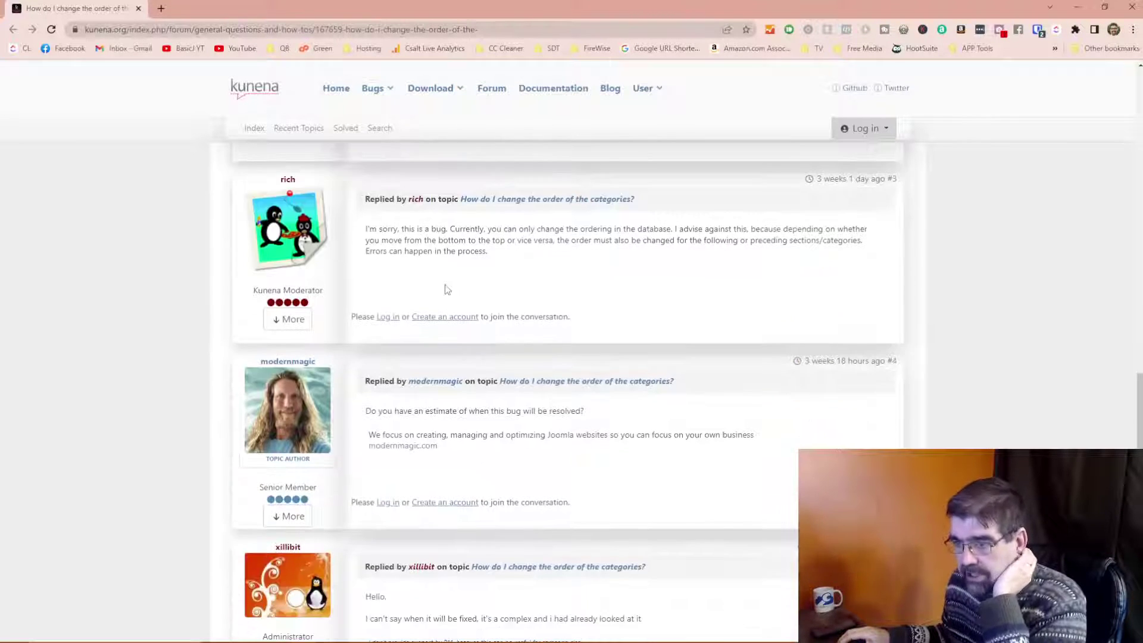
pyautogui.scroll(15, 449, 291)
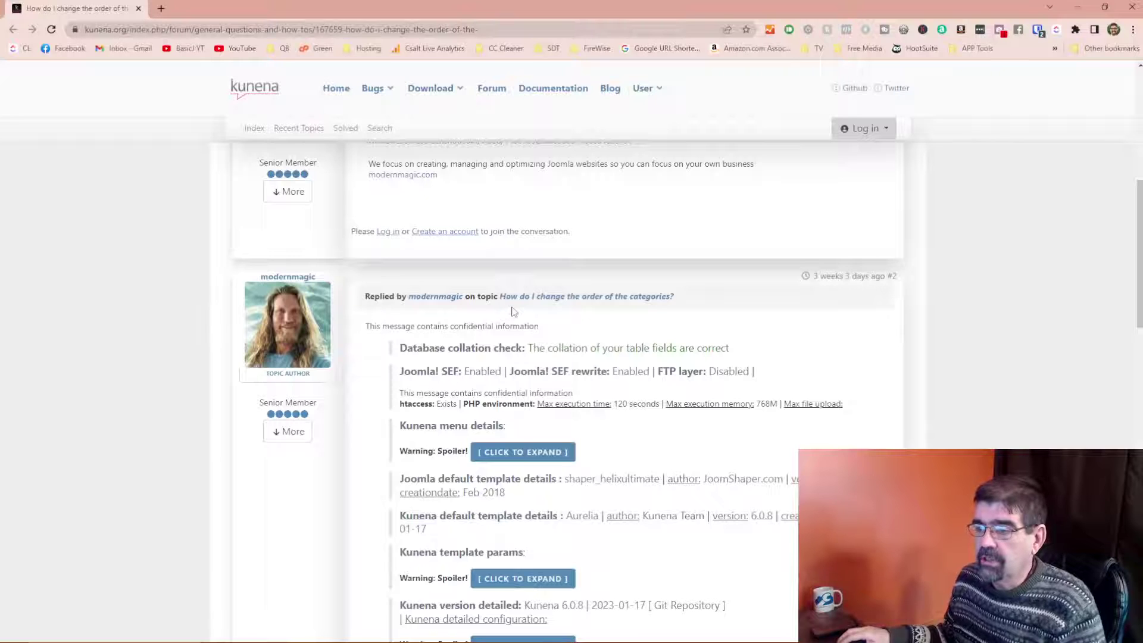
# Step: Review the category-order topic again from the opening question to the last administrator reply, and close the topic
pyautogui.scroll(-4, 513, 306)
pyautogui.scroll(8, 512, 306)
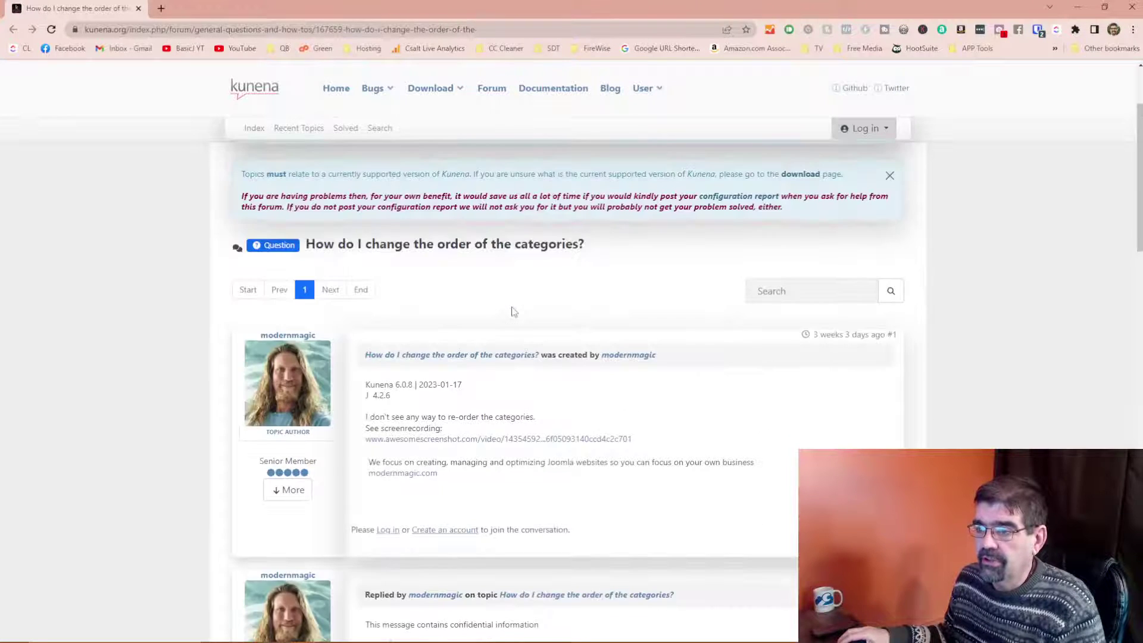
pyautogui.scroll(-15, 512, 311)
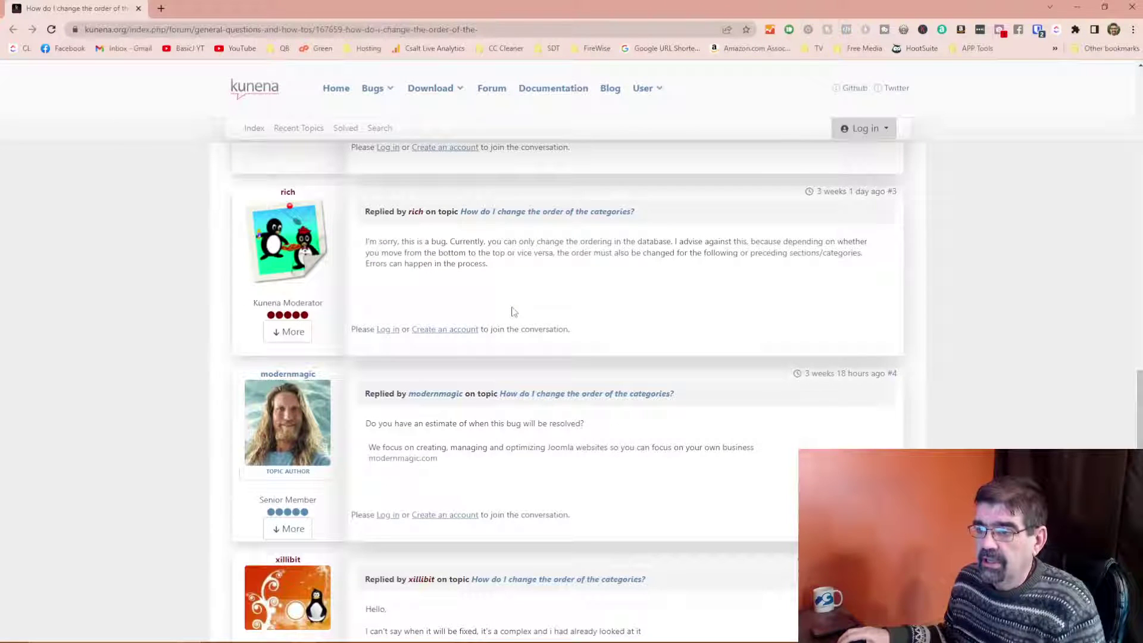
pyautogui.scroll(-4, 513, 310)
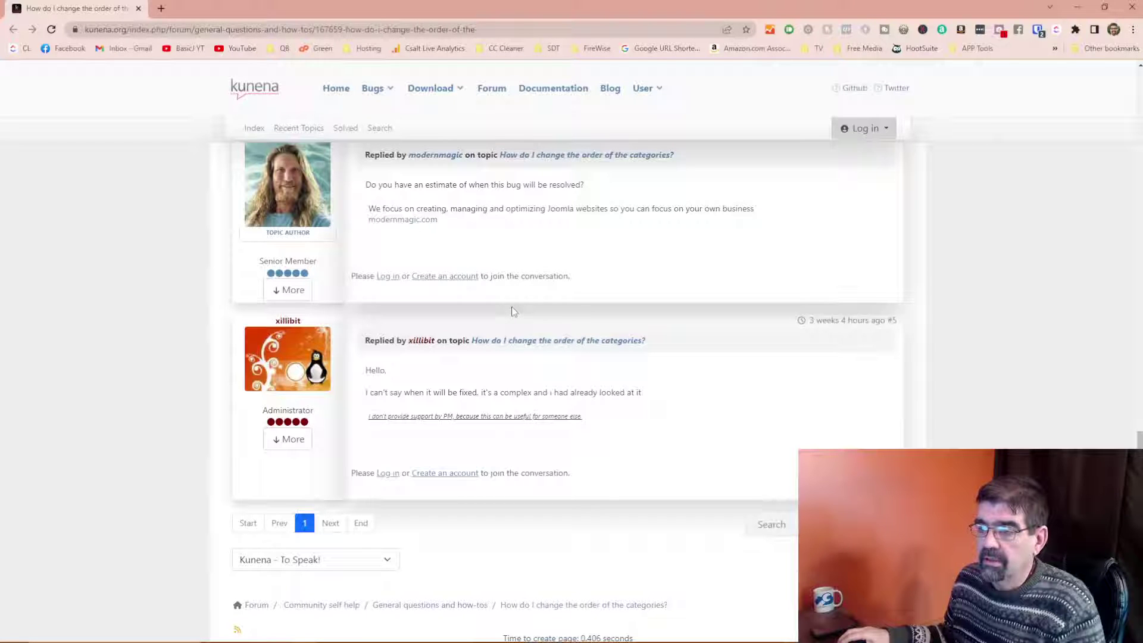
pyautogui.scroll(-5, 512, 310)
pyautogui.scroll(20, 511, 310)
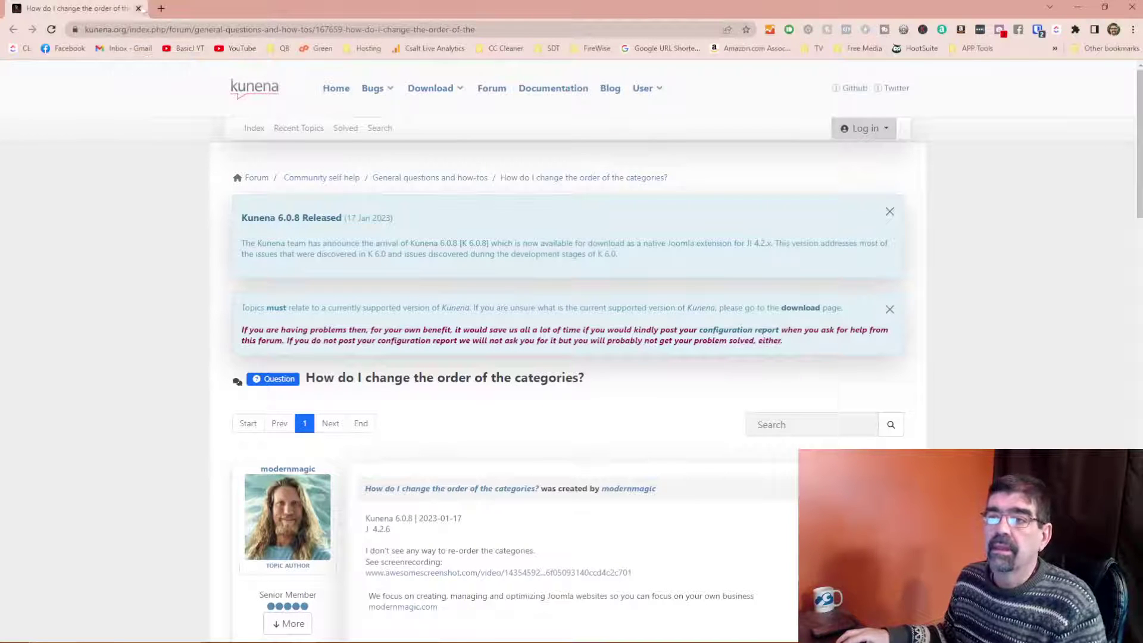
pyautogui.click(138, 8)
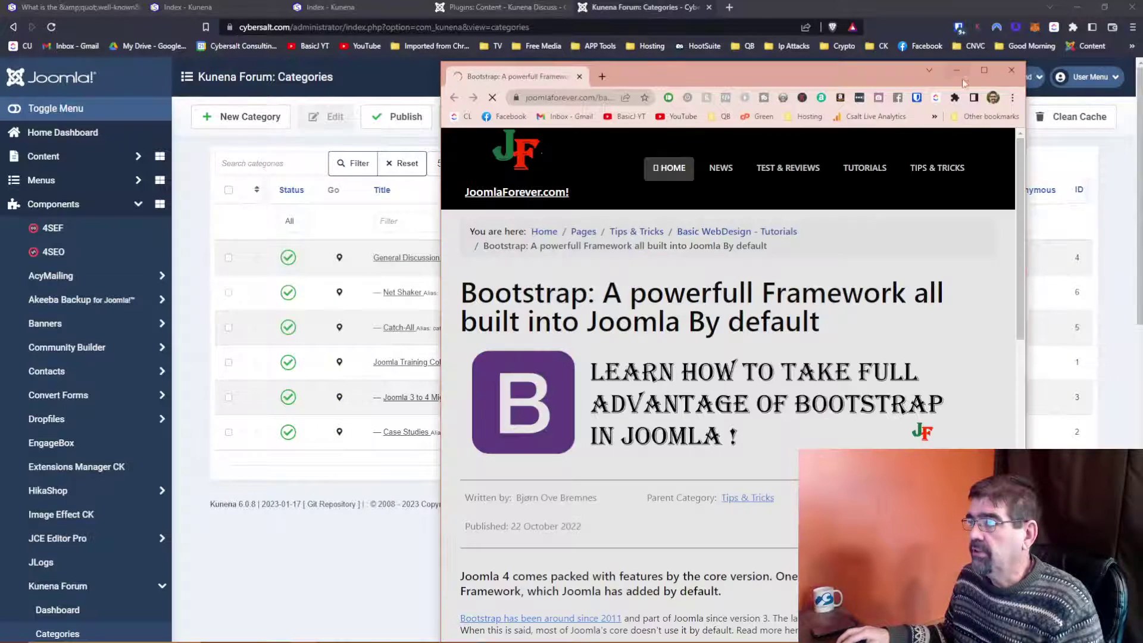
# Step: Bring up the JoomlaForever article about Bootstrap in Joomla and examine the comments section below the text
pyautogui.doubleClick(979, 69)
pyautogui.scroll(-20, 509, 256)
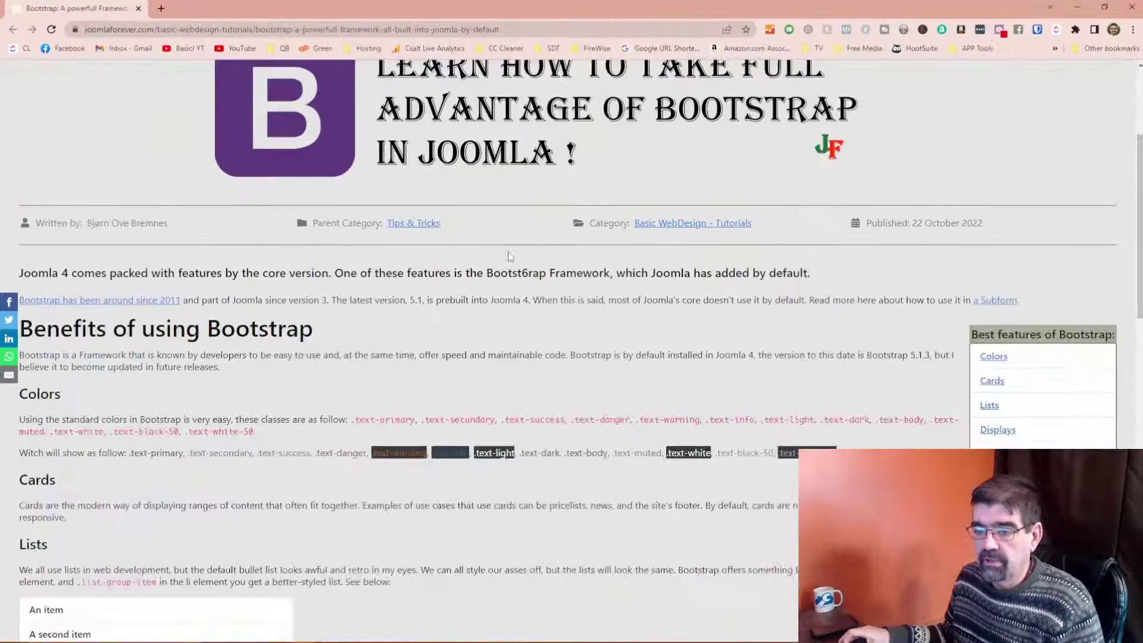
pyautogui.scroll(4, 509, 256)
pyautogui.scroll(1, 508, 256)
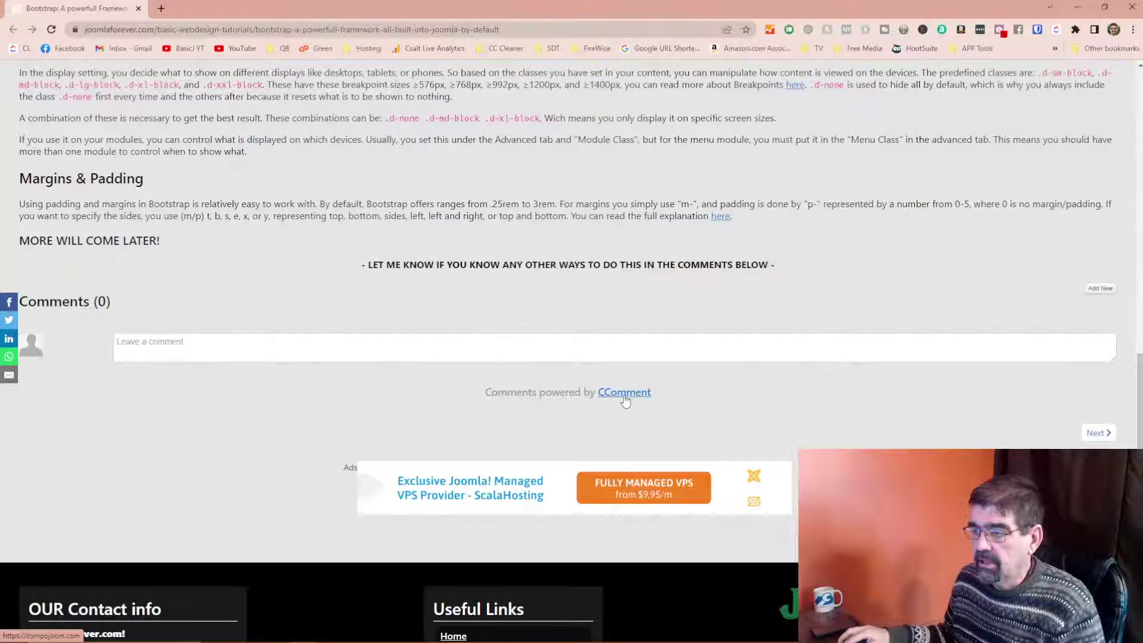
# Step: Visit the CComment developer's Compojoom website from the comments credit and look over its home page
pyautogui.click(622, 395)
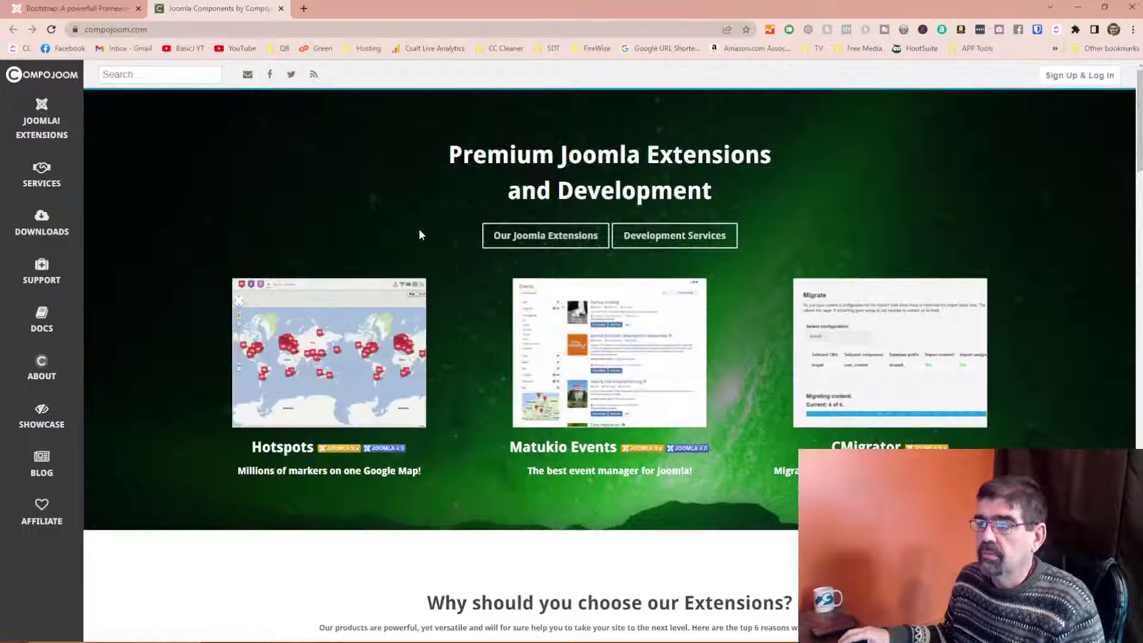
pyautogui.scroll(-4, 470, 226)
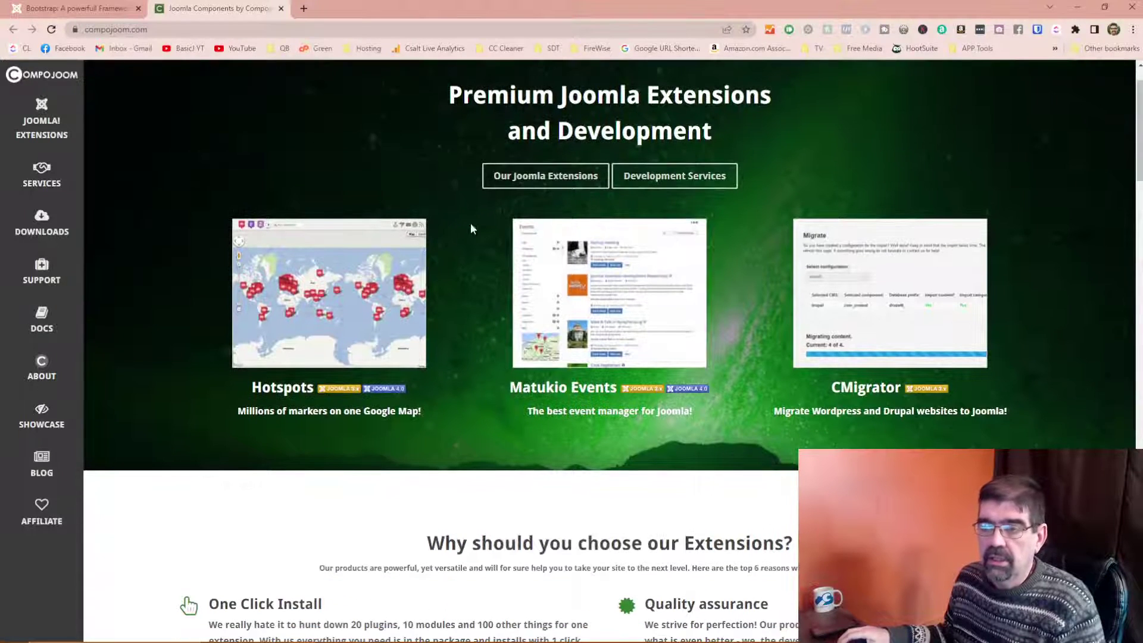
pyautogui.scroll(-4, 559, 310)
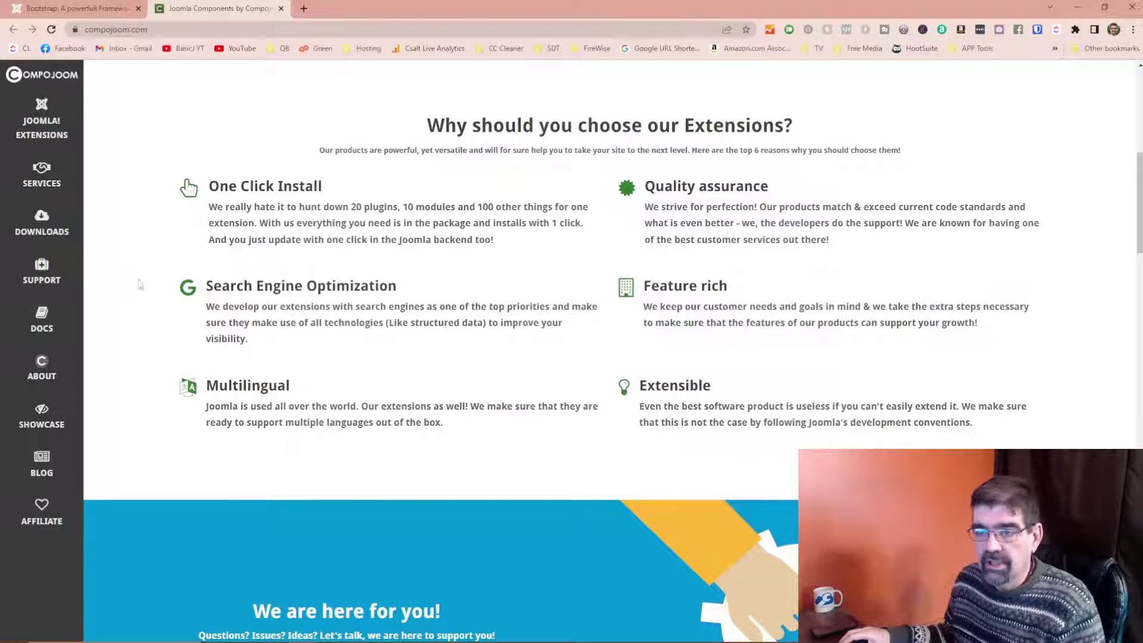
pyautogui.scroll(-3, 424, 322)
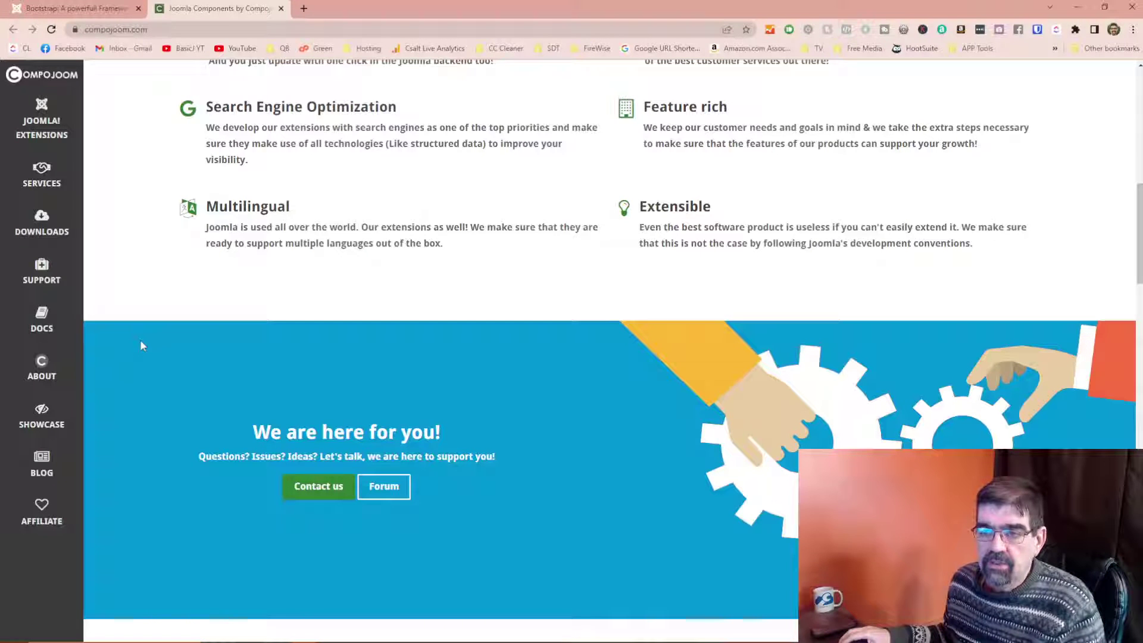
# Step: Open Compojoom's official release downloads and examine the CComment releases, including version 6.1.10
pyautogui.click(47, 237)
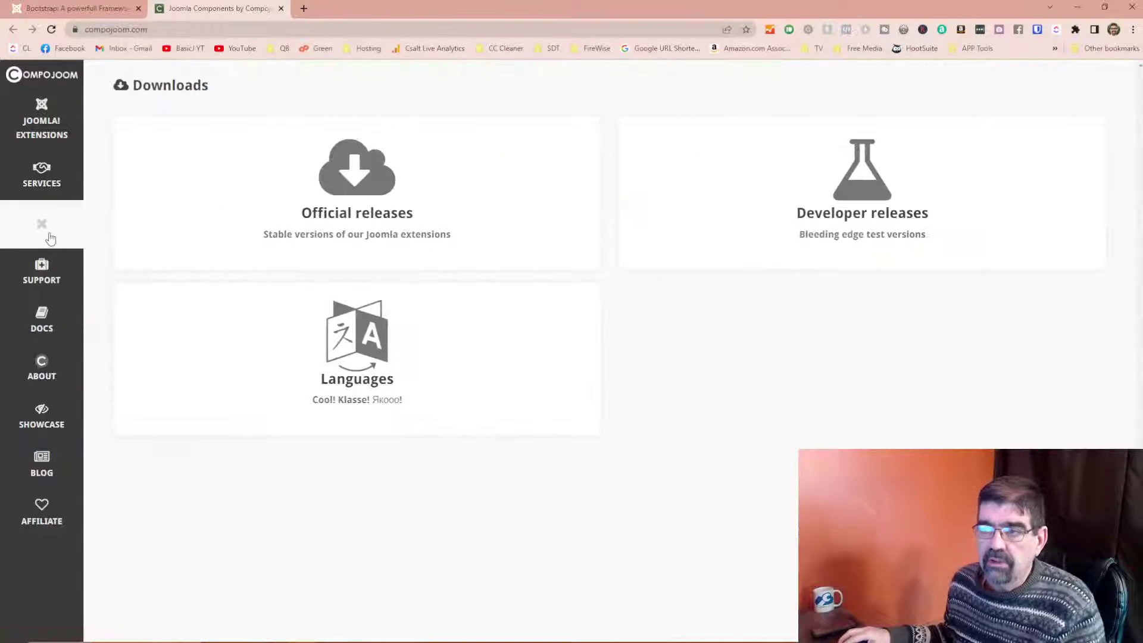
pyautogui.click(382, 205)
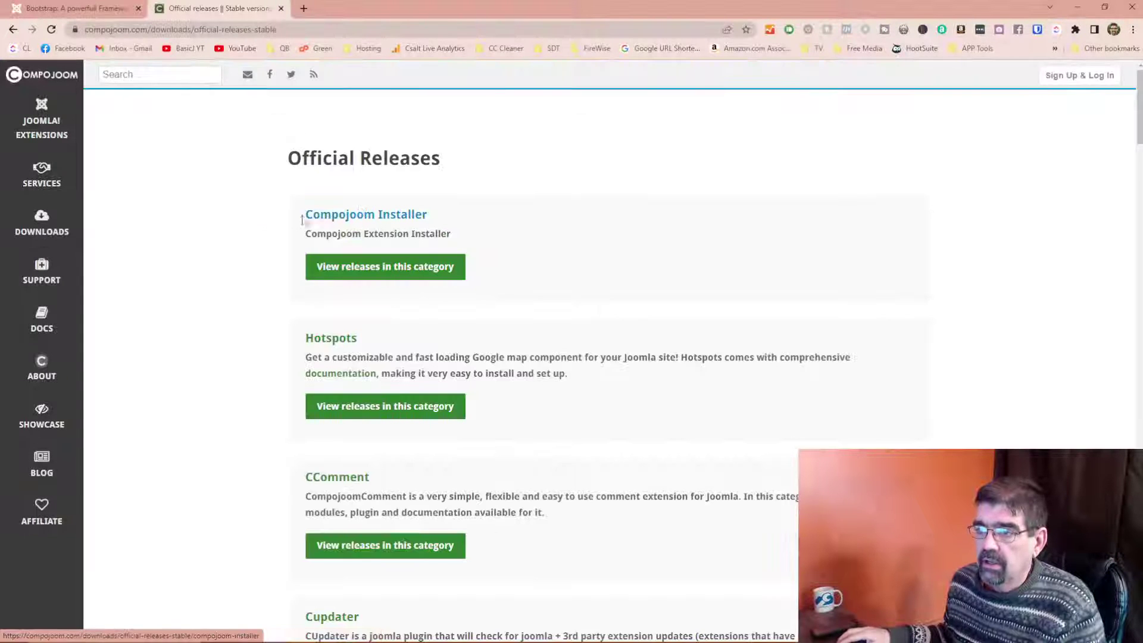
pyautogui.scroll(-3, 238, 238)
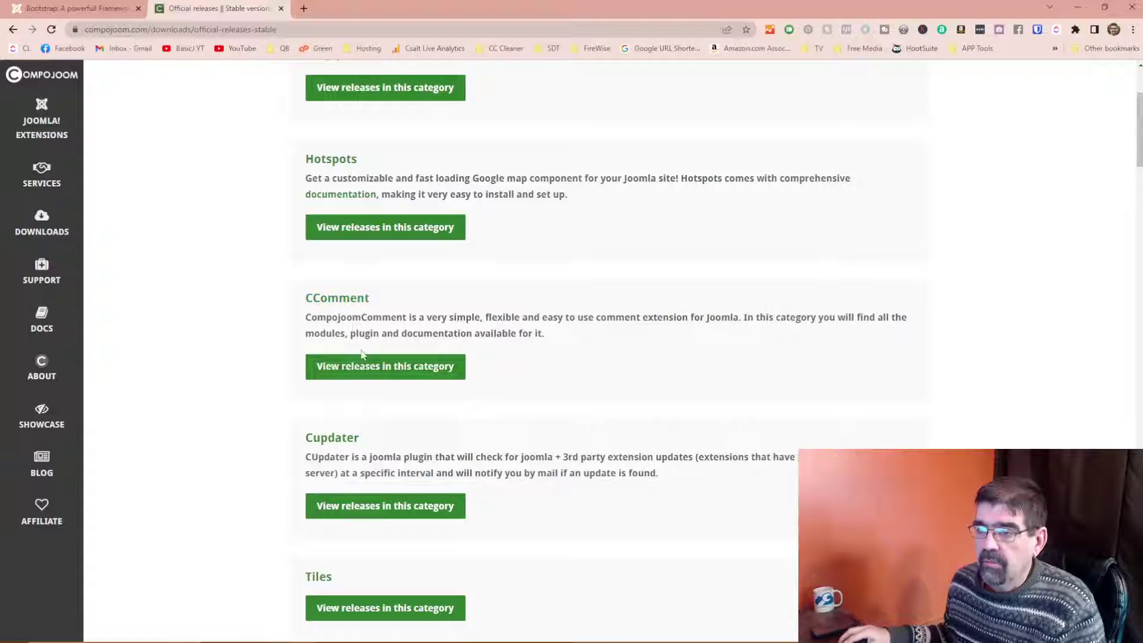
pyautogui.click(333, 299)
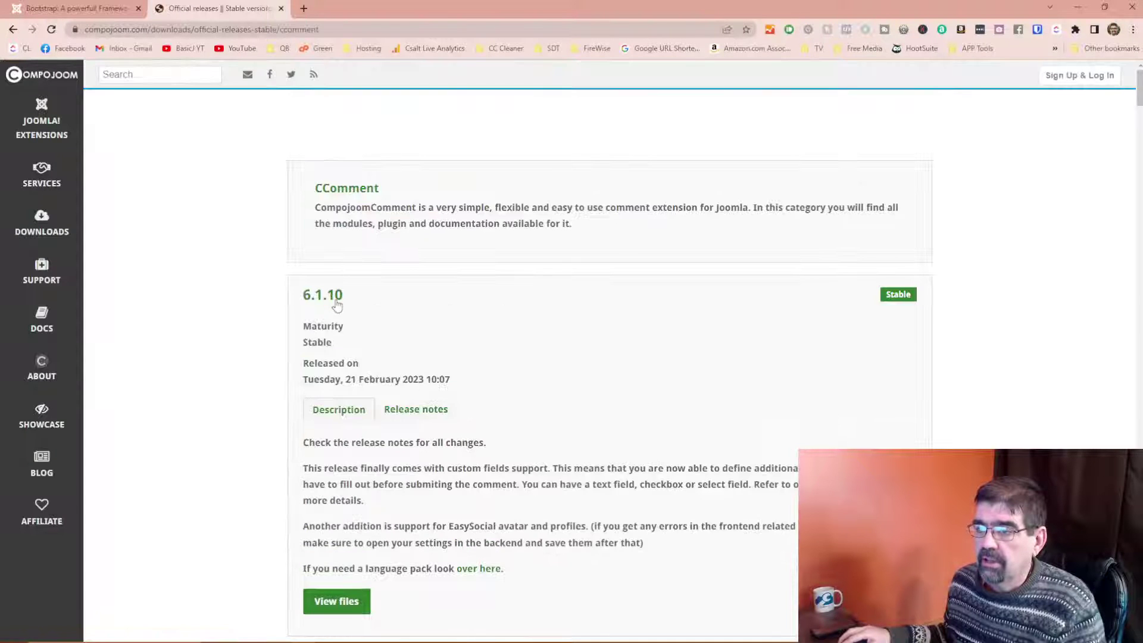
pyautogui.scroll(-3, 210, 272)
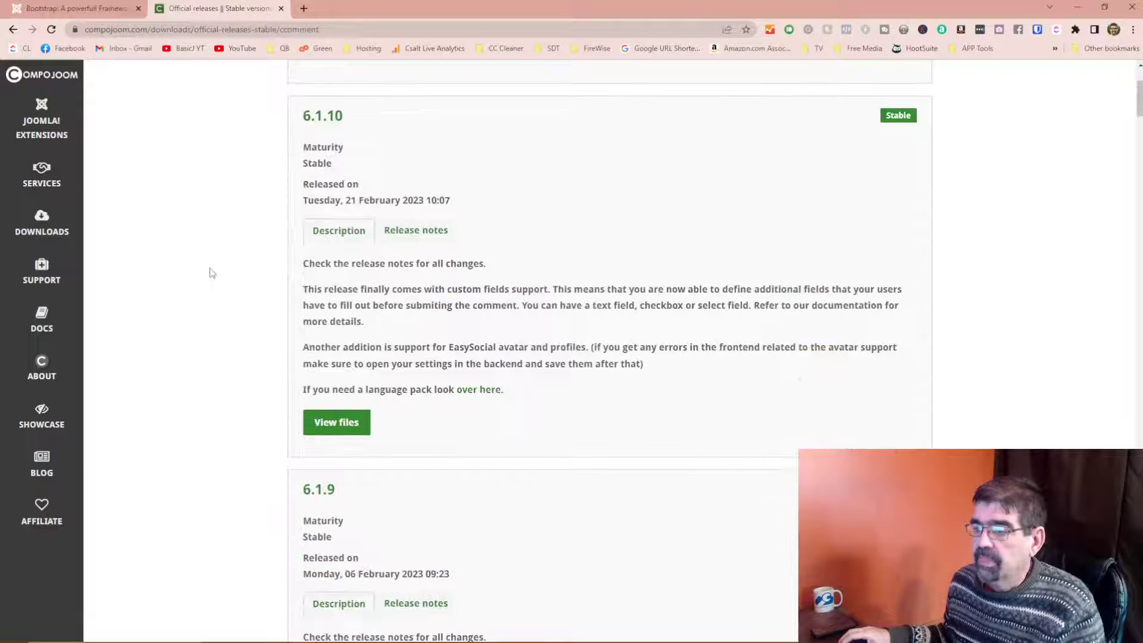
# Step: Look through the CComment release list down to version 6.1.7, return to 6.1.10, and minimize the browser window
pyautogui.scroll(3, 210, 273)
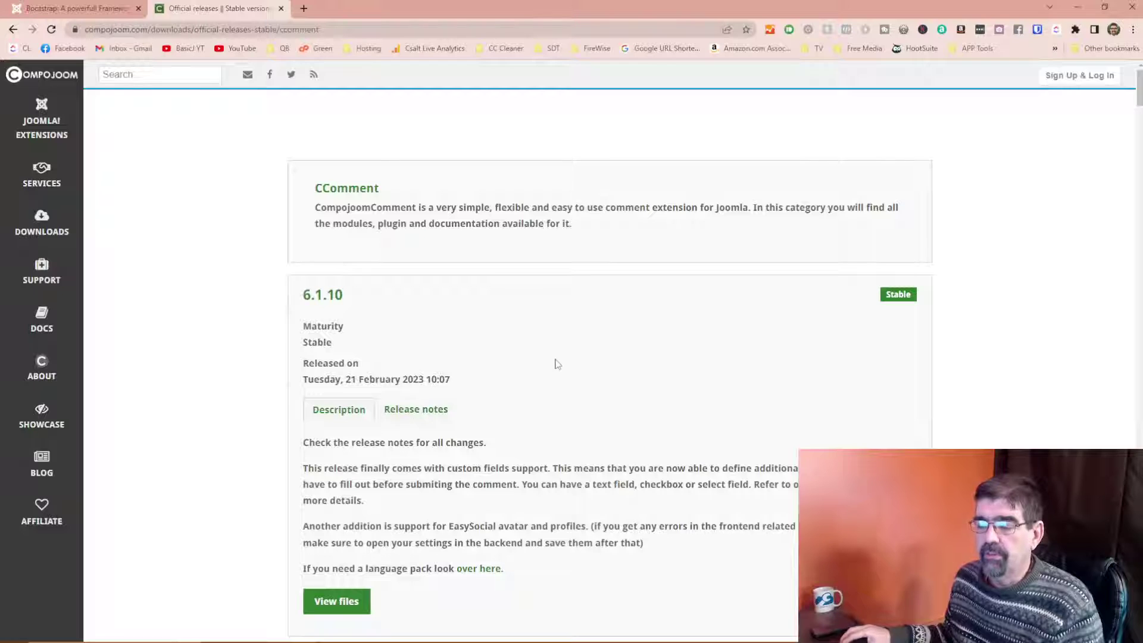
pyautogui.scroll(-20, 557, 364)
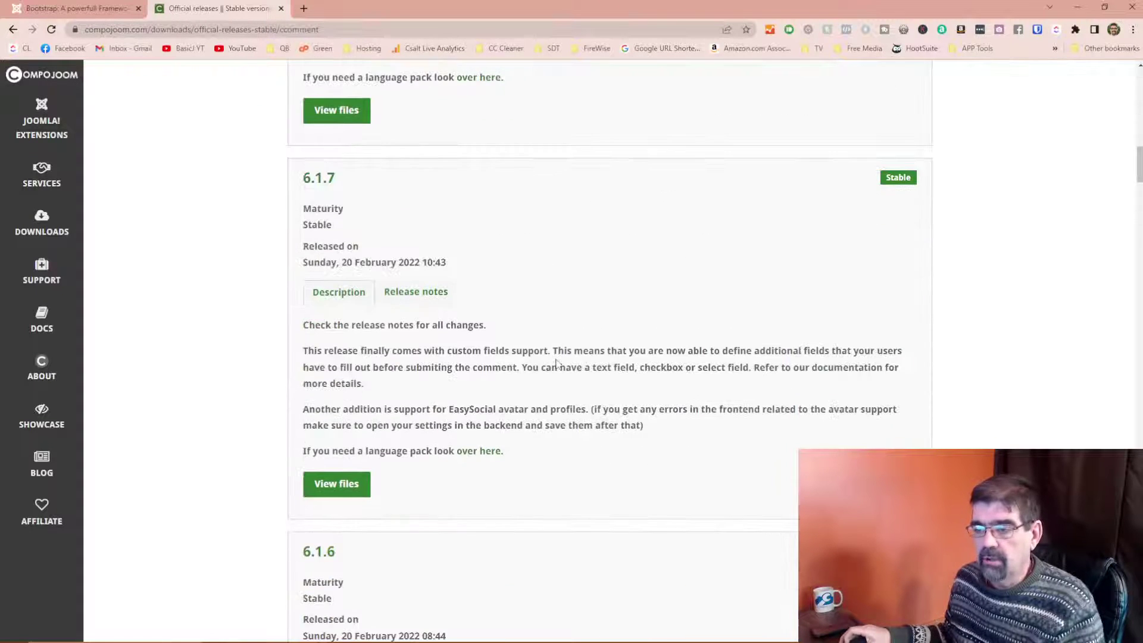
pyautogui.scroll(20, 557, 365)
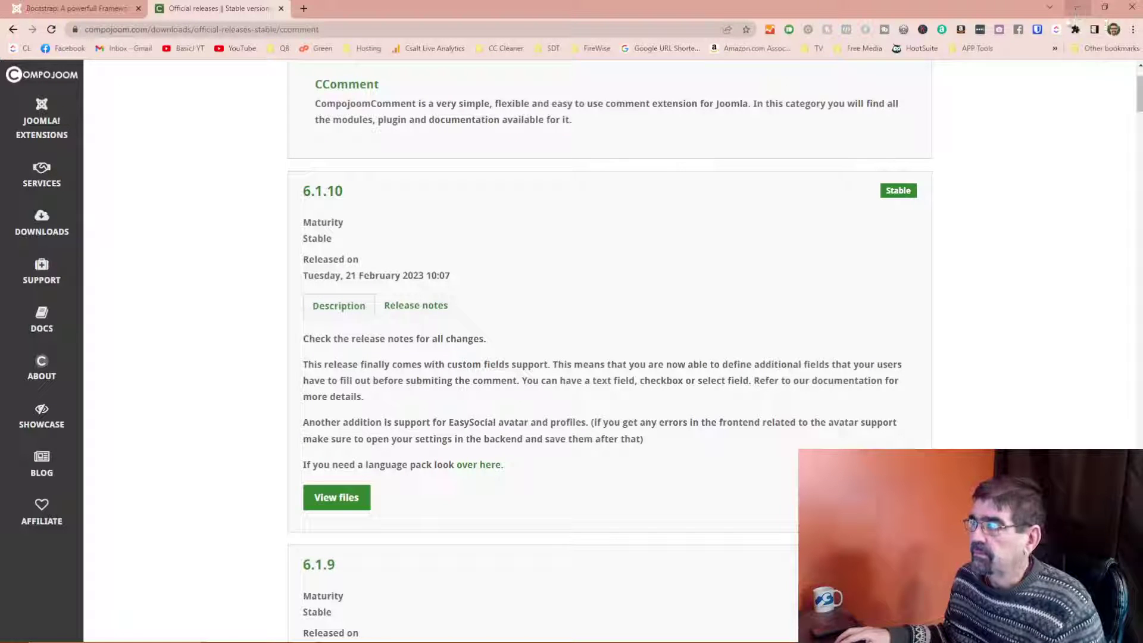
pyautogui.click(1077, 10)
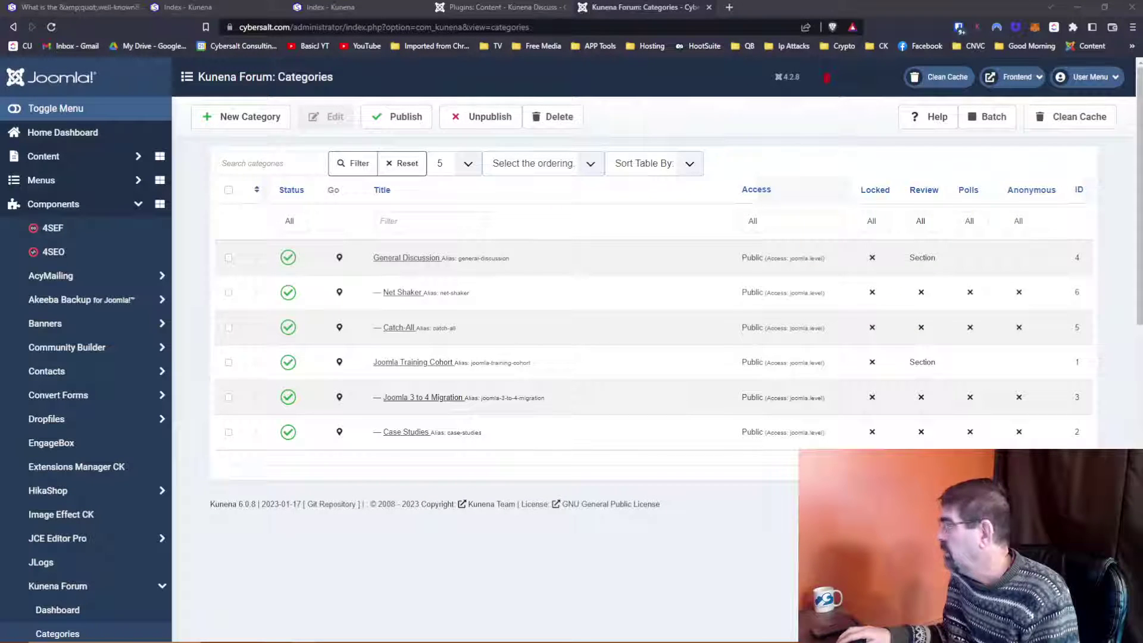
# Step: Bring up the JoomlaForever quick tip on reducing spam using forms and examine the article and its comments section
pyautogui.moveTo(1142, 68); pyautogui.dragTo(881, 71)
pyautogui.click(1049, 70)
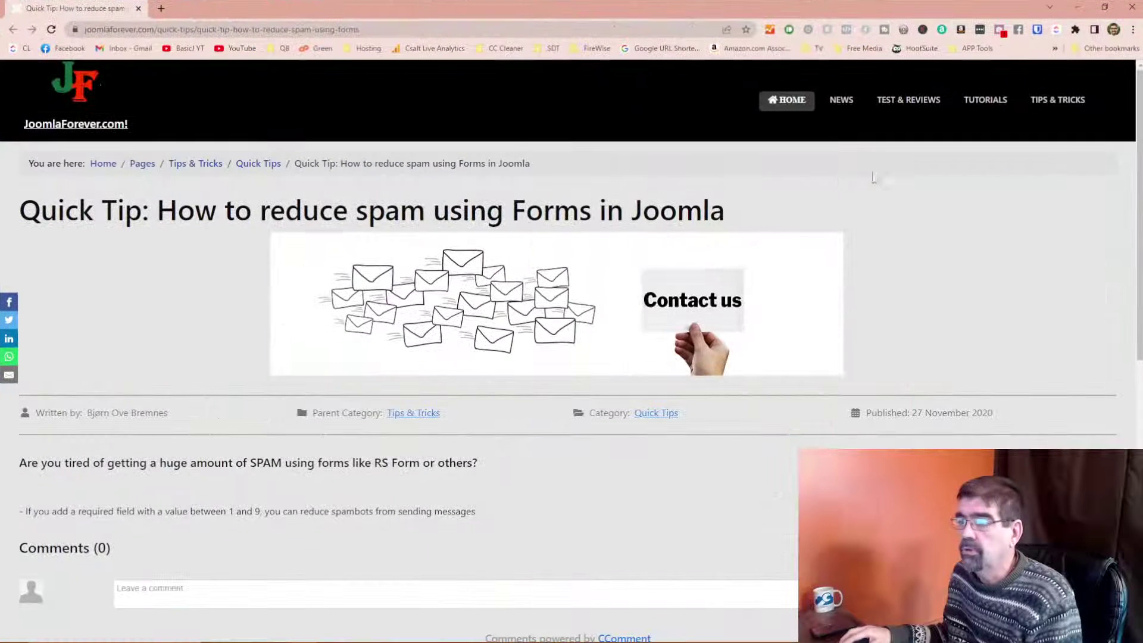
pyautogui.scroll(-9, 400, 245)
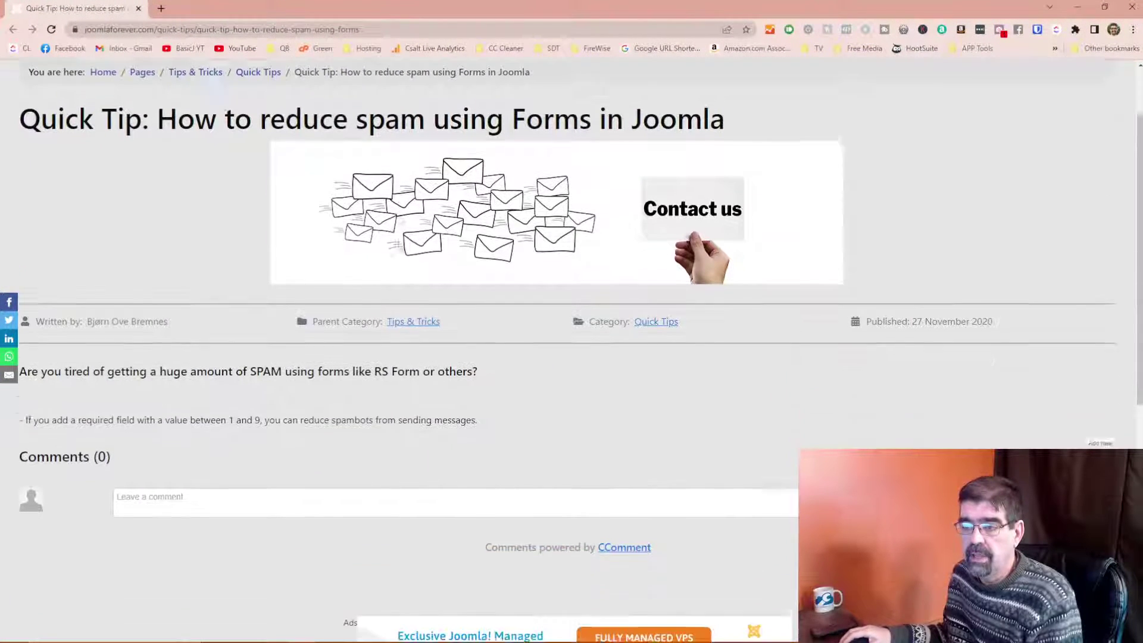
pyautogui.scroll(6, 400, 245)
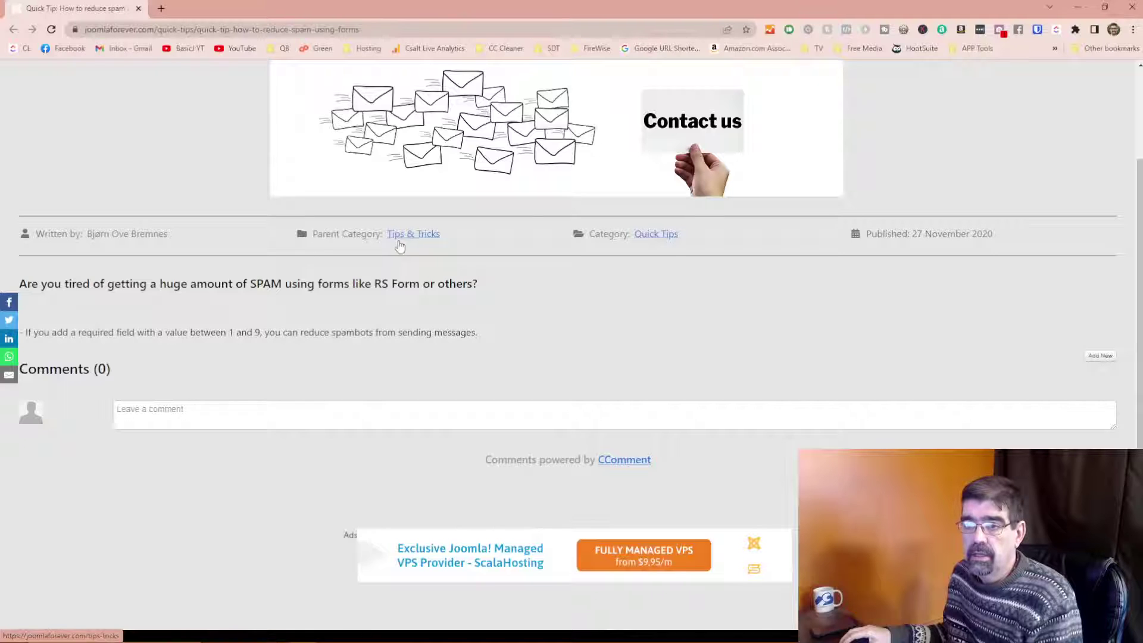
pyautogui.scroll(3, 400, 246)
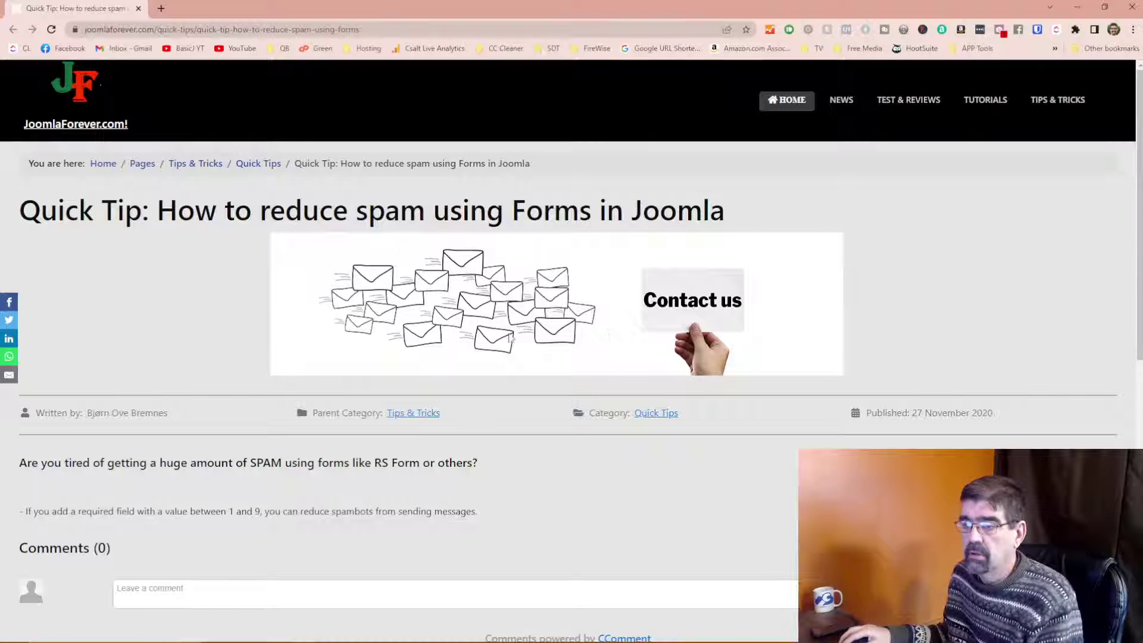
pyautogui.scroll(-2, 439, 346)
pyautogui.scroll(2, 439, 346)
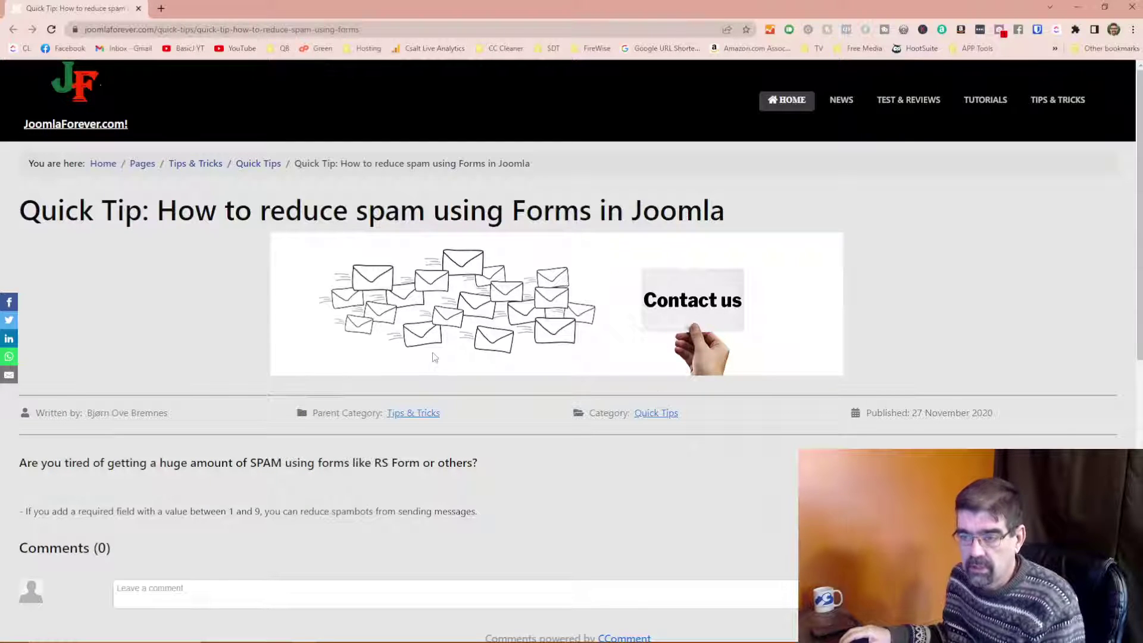
pyautogui.scroll(-2, 365, 415)
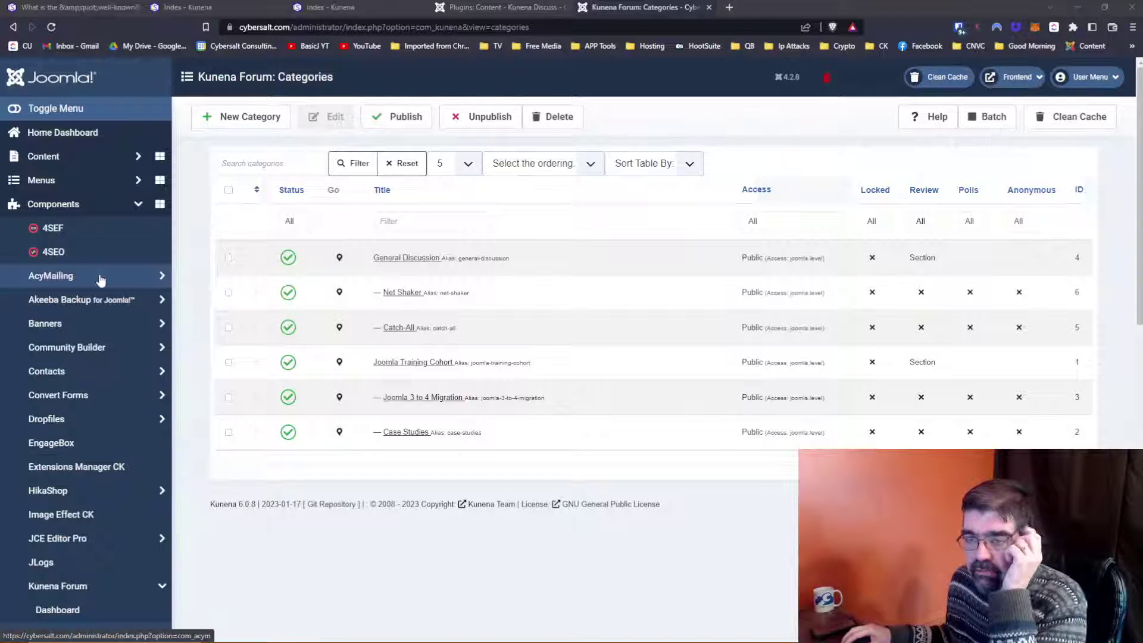
# Step: Make Ochfoundation5 the default Kunena forum template in the Joomla administrator
pyautogui.scroll(-4, 100, 280)
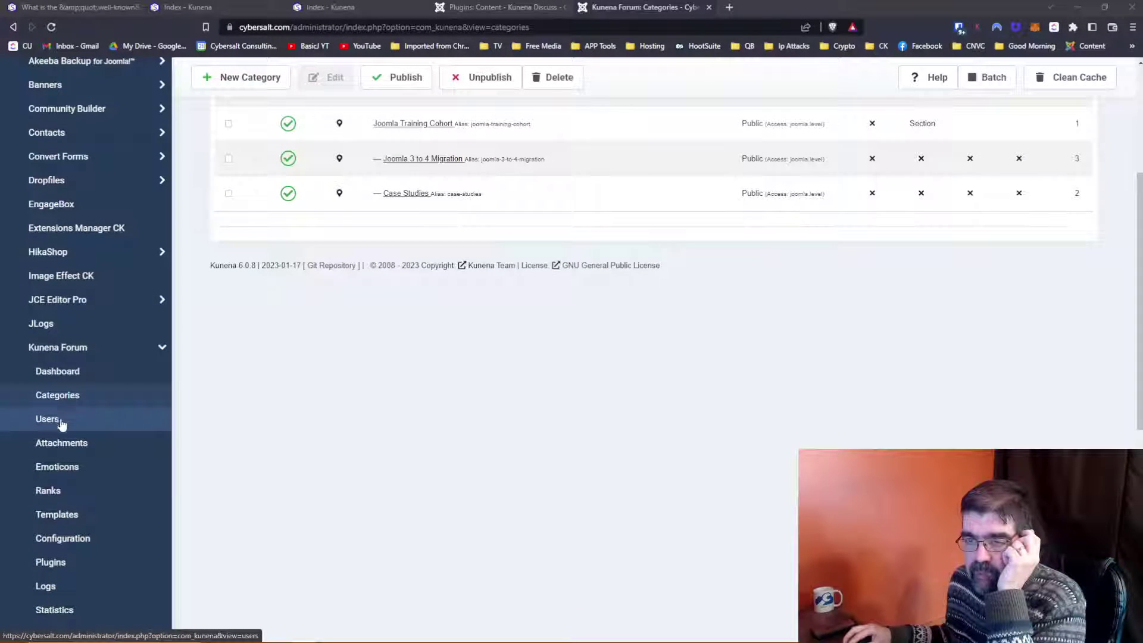
pyautogui.click(68, 515)
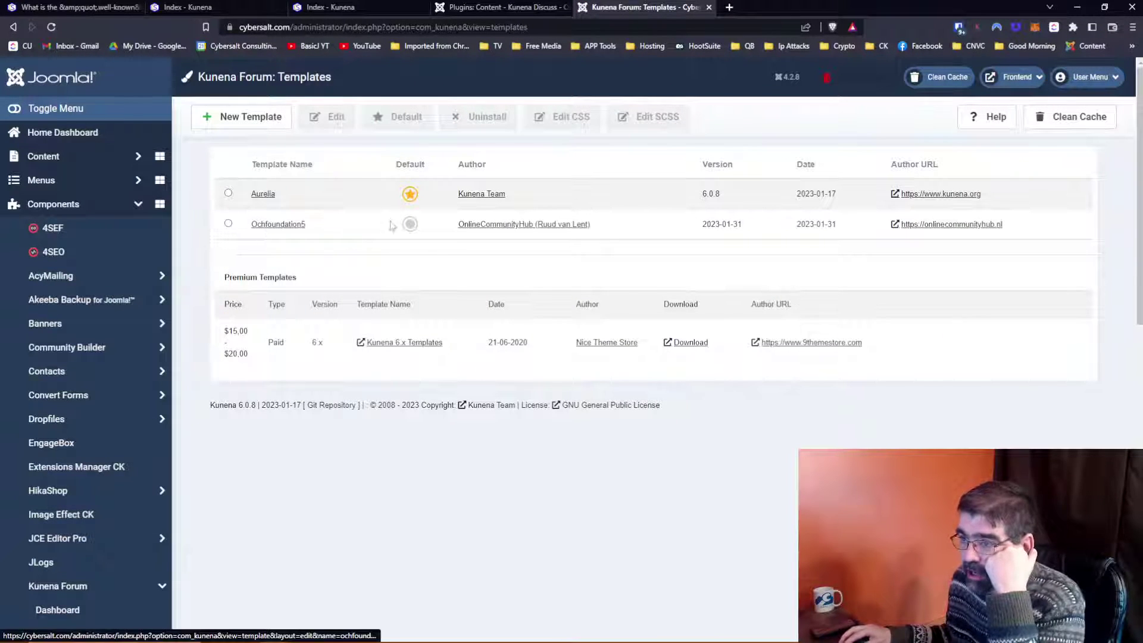
pyautogui.click(410, 225)
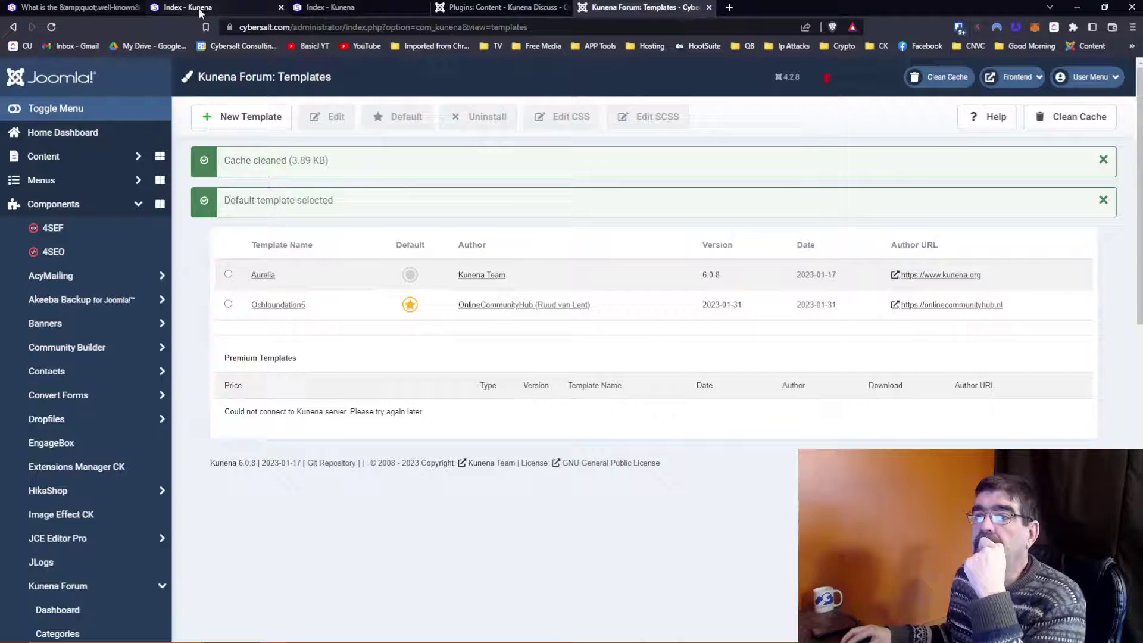
# Step: Reload the Cybersalt forum index and examine its layout from the forum menu down to the statistics
pyautogui.click(200, 9)
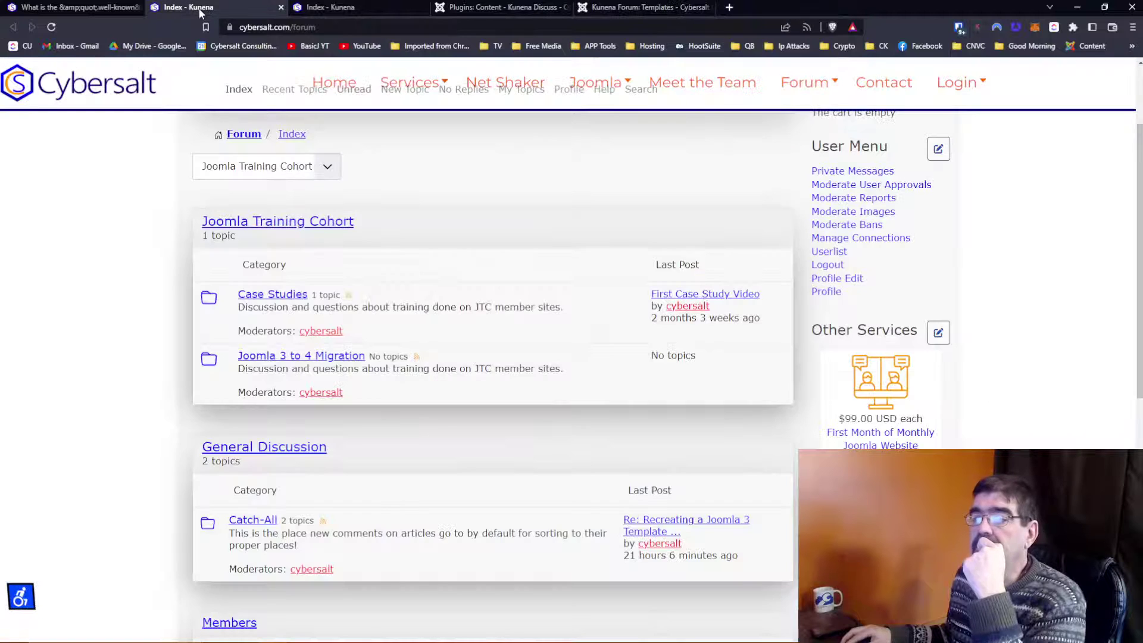
pyautogui.click(51, 26)
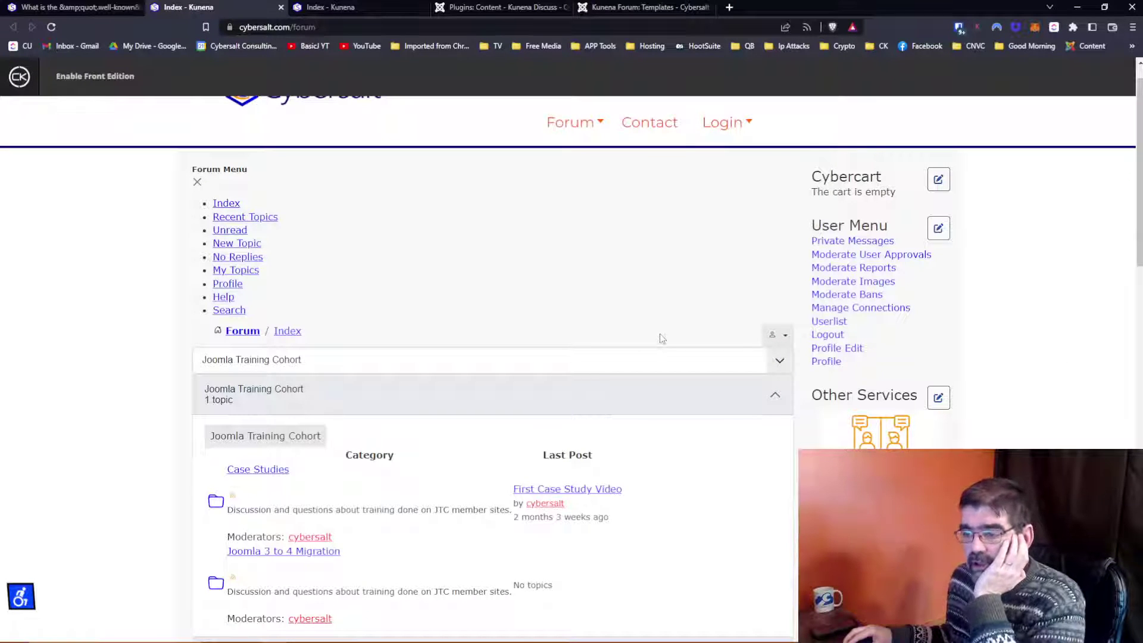
pyautogui.scroll(-8, 661, 338)
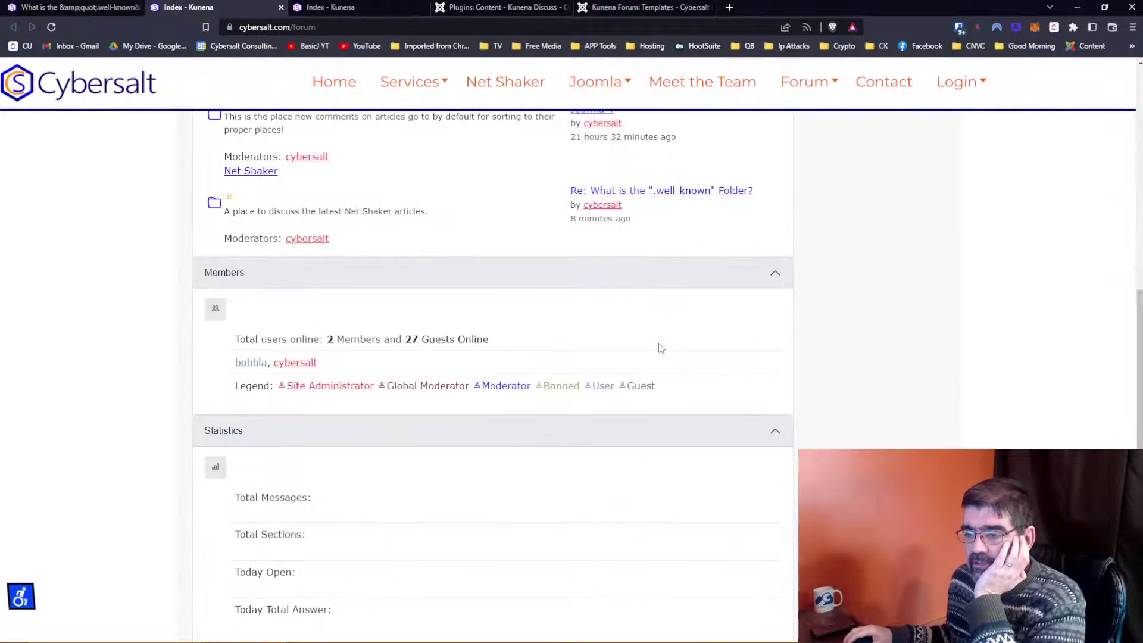
pyautogui.scroll(-8, 660, 348)
pyautogui.scroll(20, 660, 348)
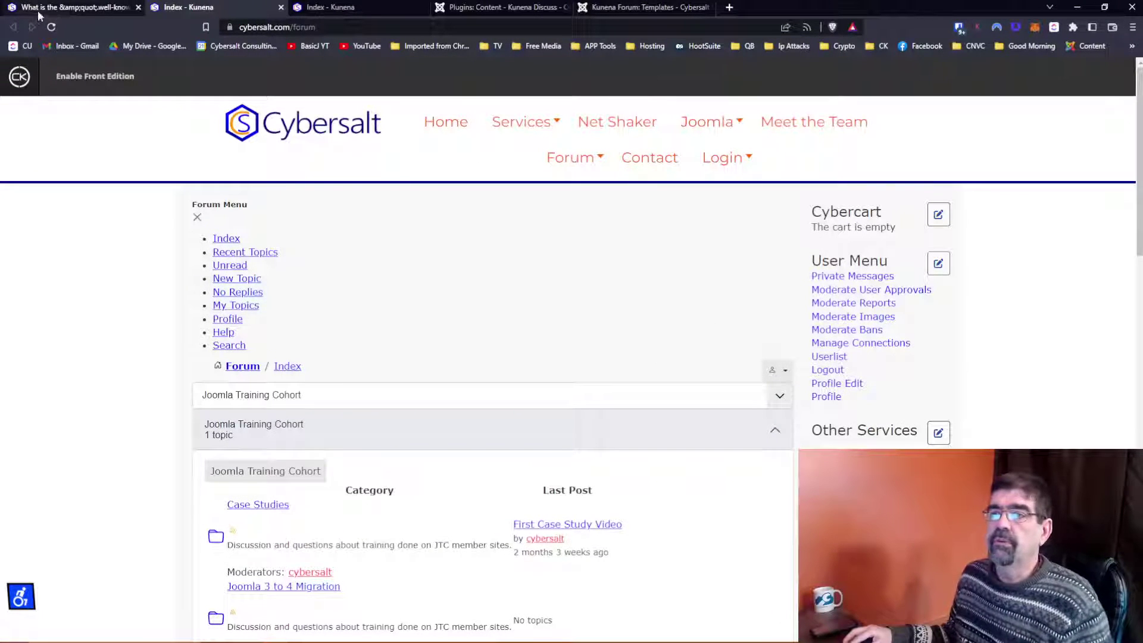
# Step: Set the server's Error Reporting to Maximum in Joomla's Global Configuration and save the configuration
pyautogui.click(496, 9)
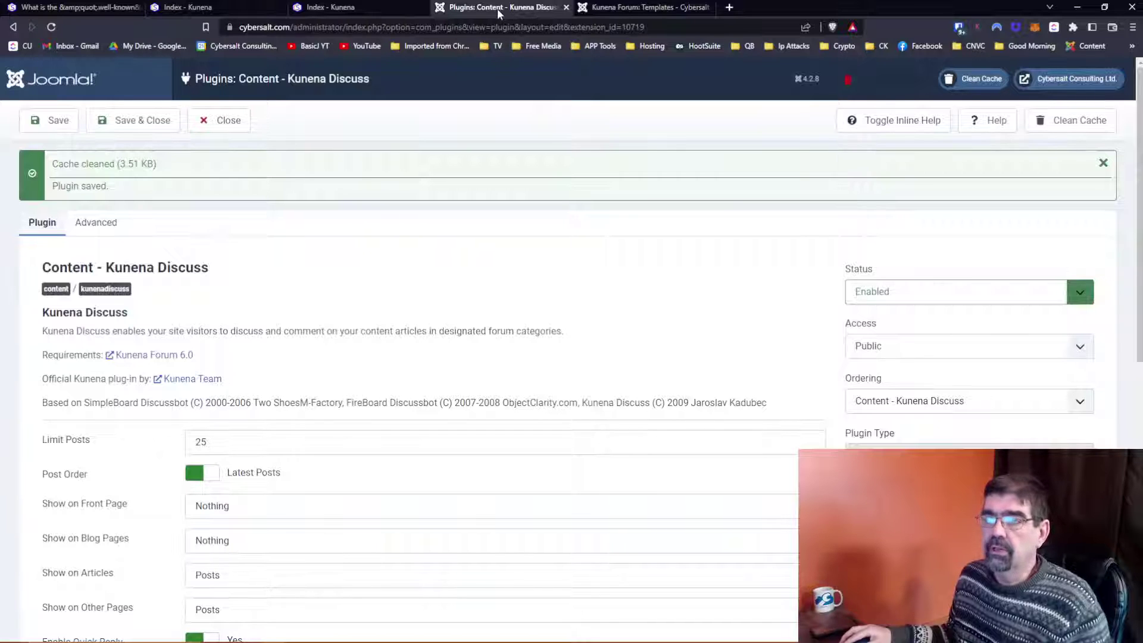
pyautogui.click(624, 9)
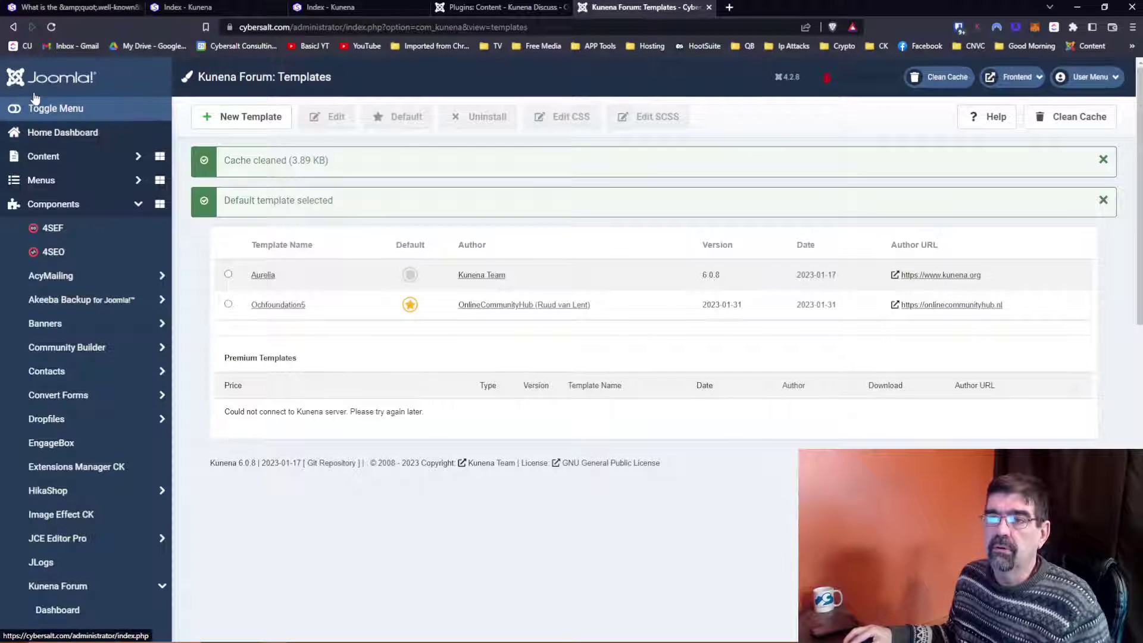
pyautogui.click(20, 84)
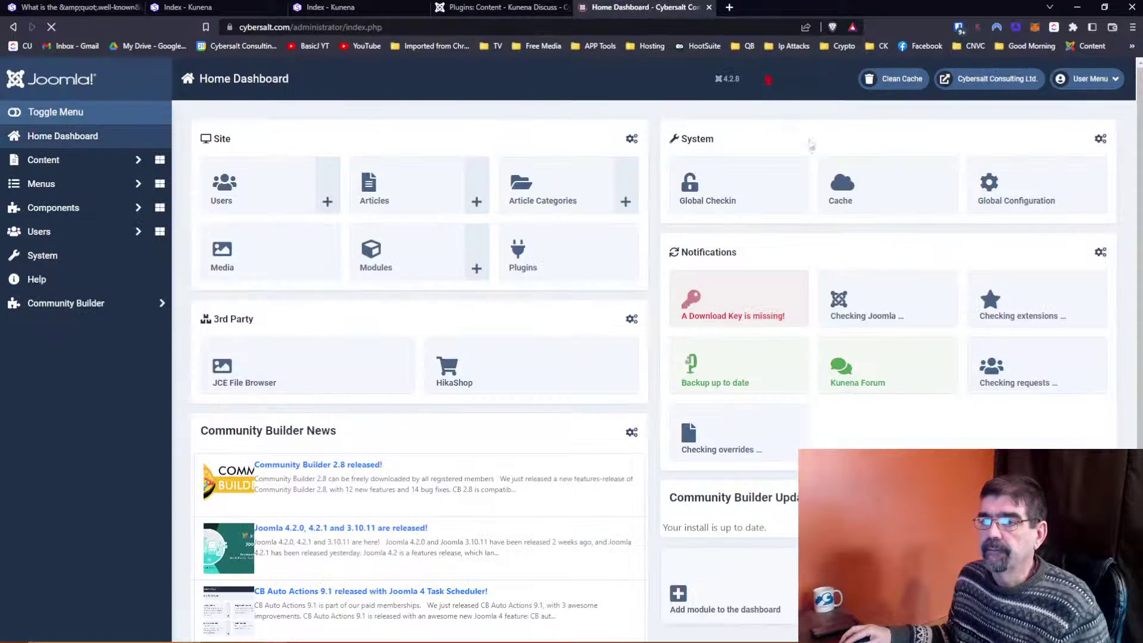
pyautogui.click(996, 197)
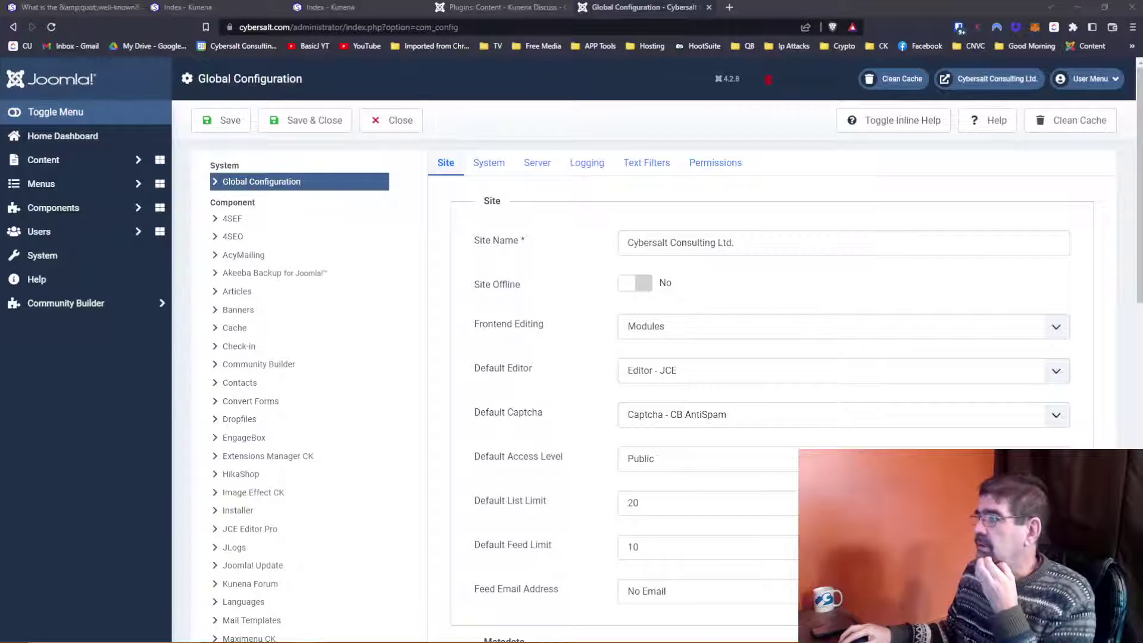
pyautogui.click(538, 166)
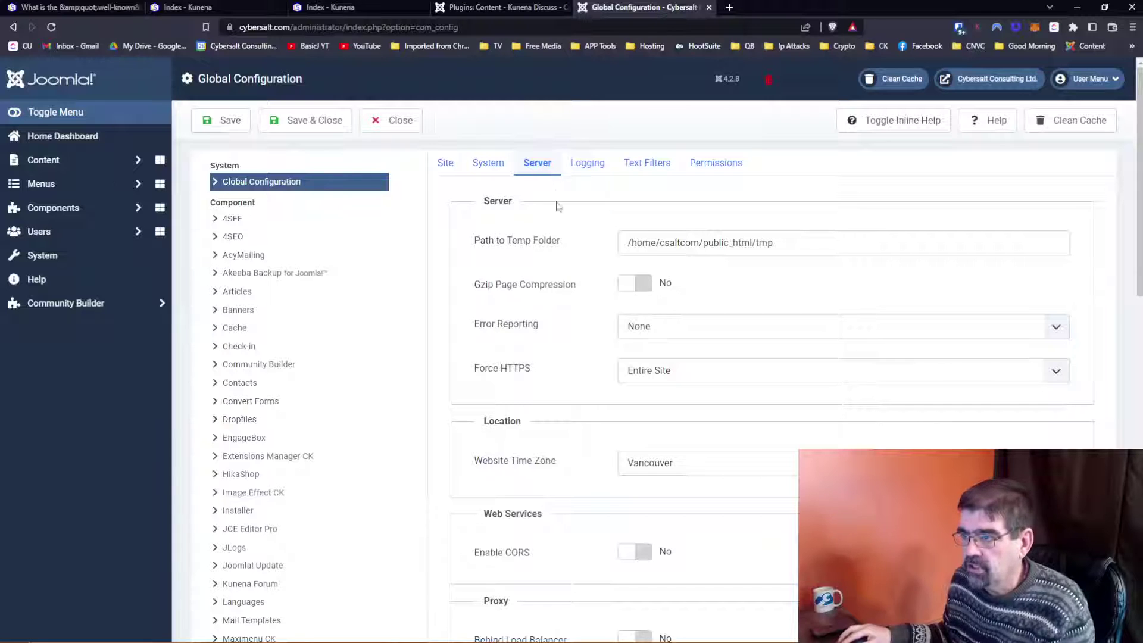
pyautogui.click(627, 331)
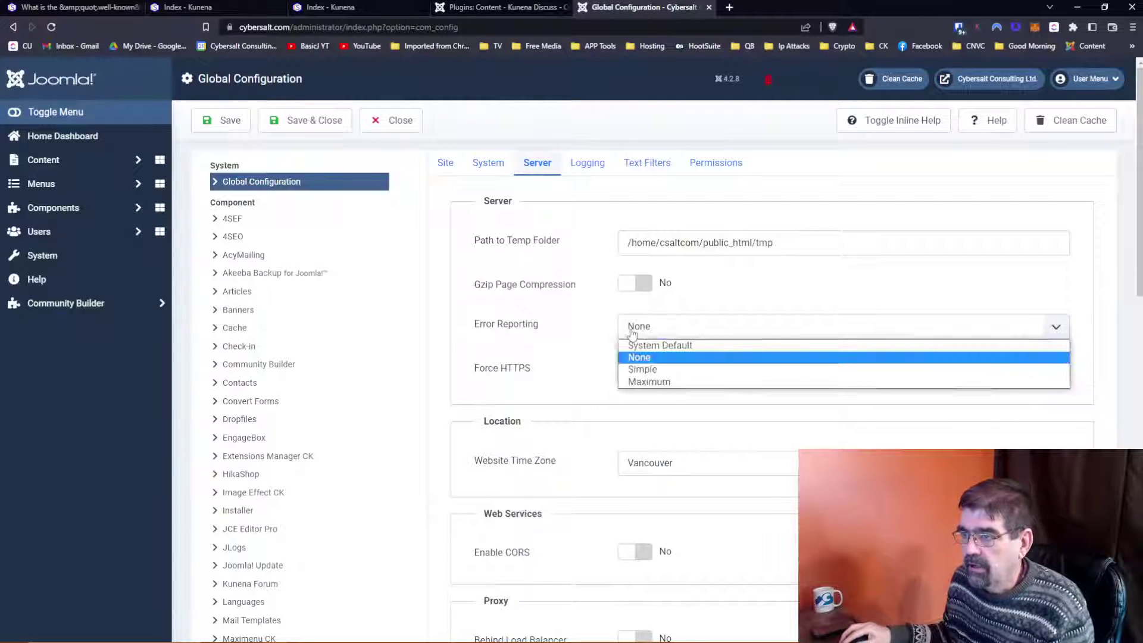
pyautogui.click(648, 381)
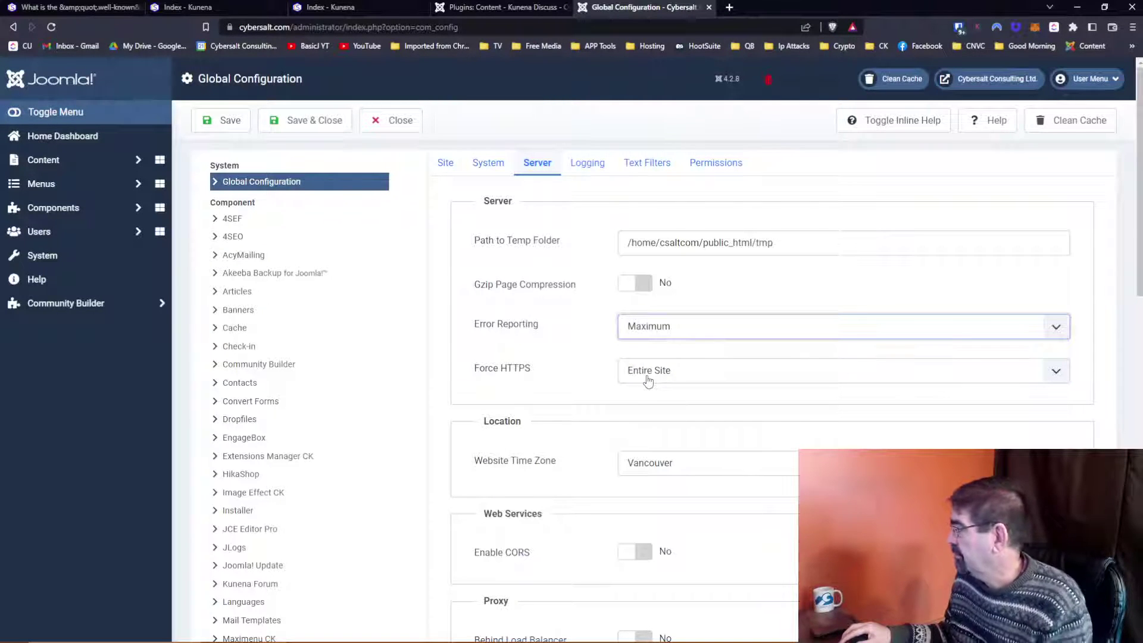
pyautogui.click(222, 120)
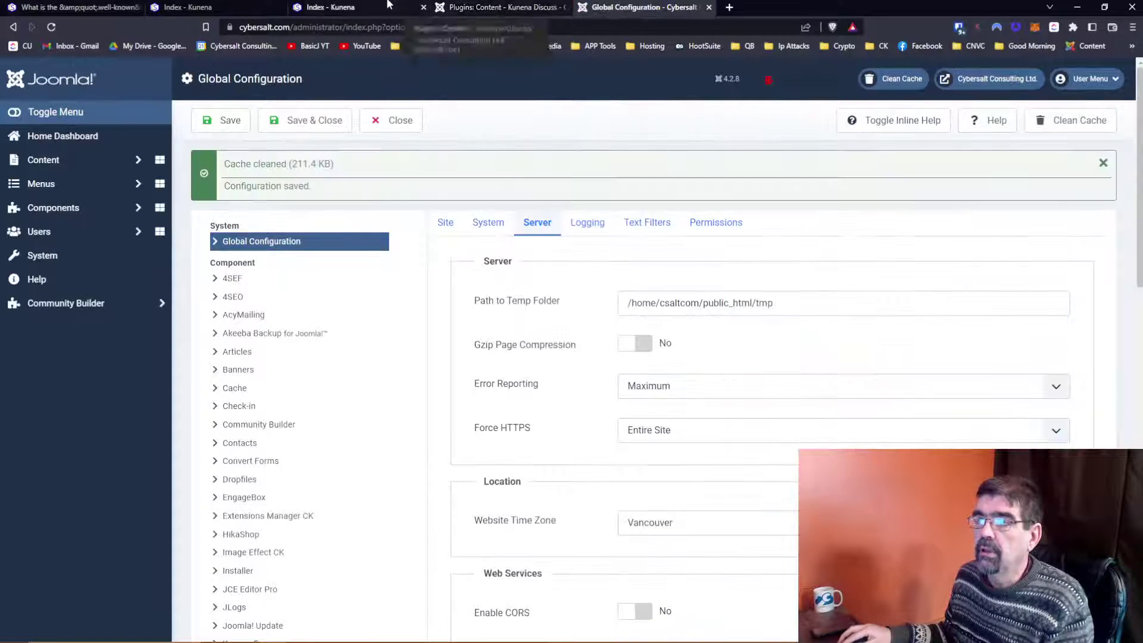
# Step: Reload the forum index with the new error reporting level and examine the whole page, including the empty statistics block
pyautogui.click(381, 6)
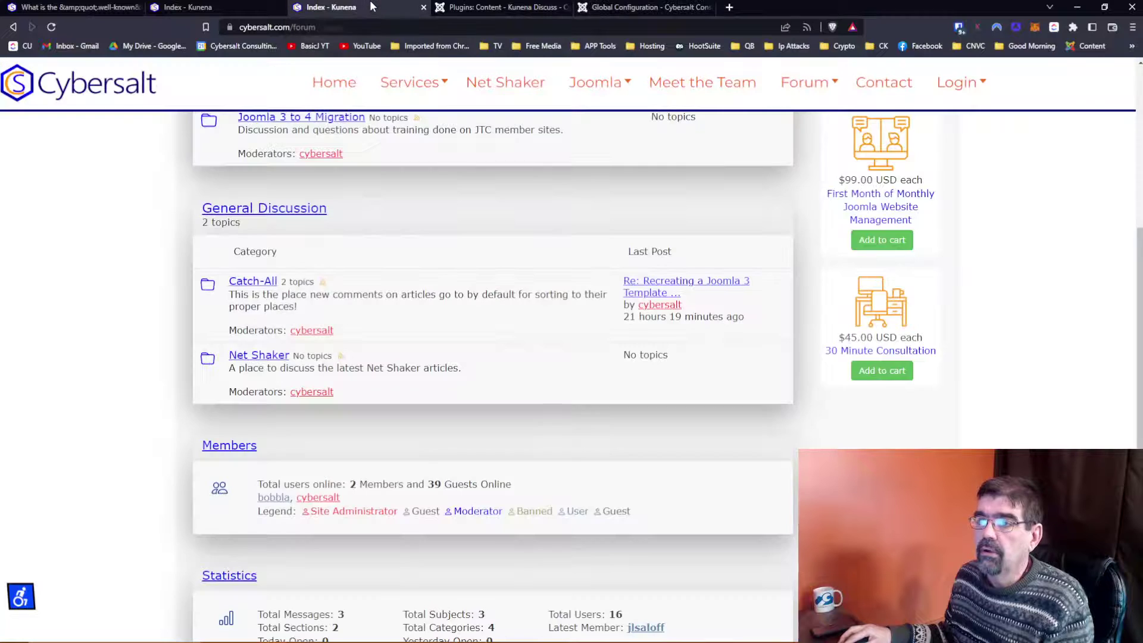
pyautogui.click(485, 7)
pyautogui.click(202, 7)
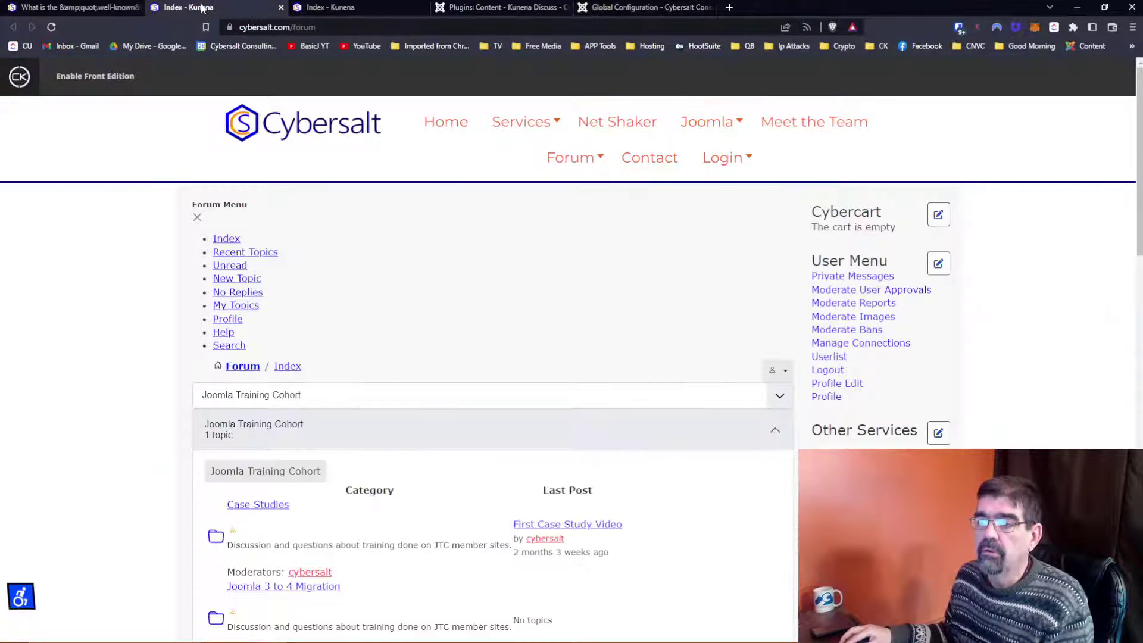
pyautogui.click(54, 26)
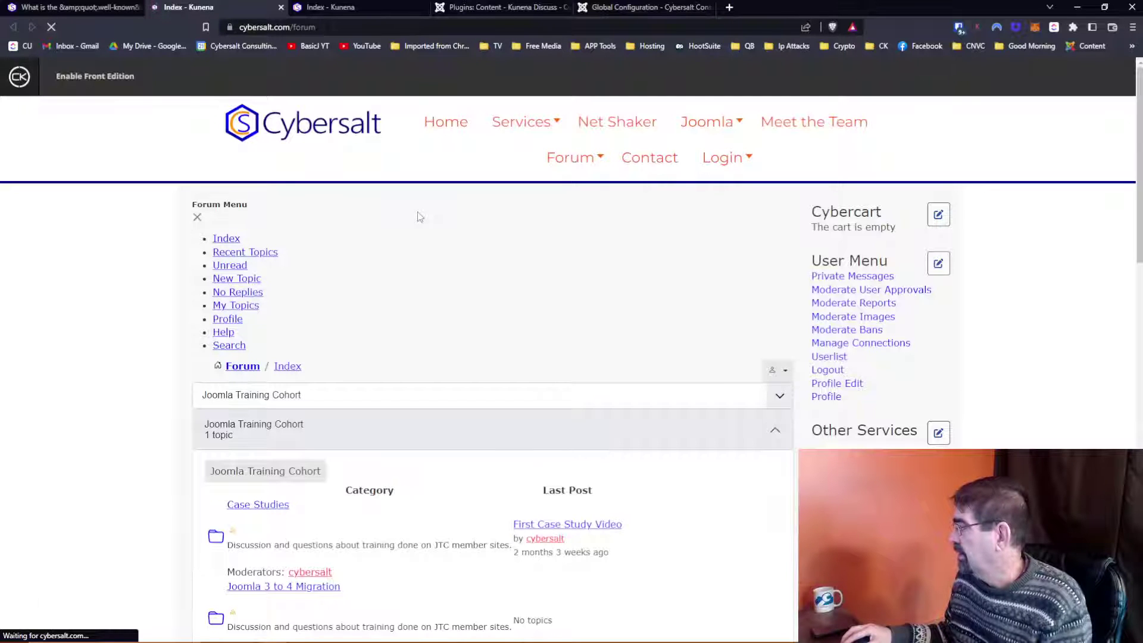
pyautogui.scroll(-10, 467, 235)
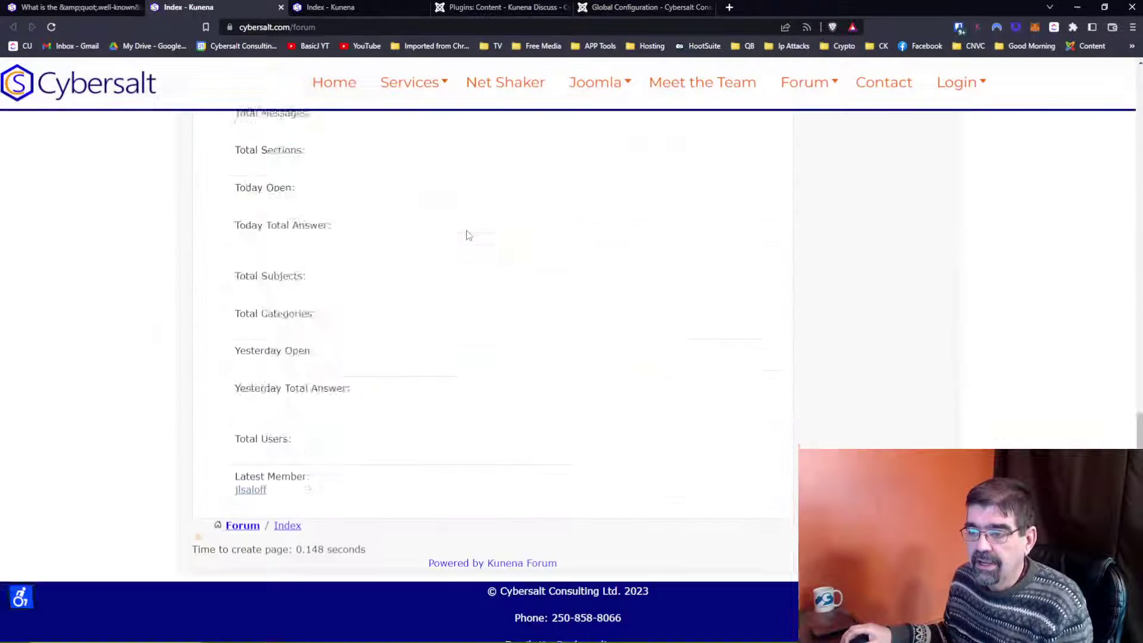
pyautogui.scroll(-2, 468, 235)
pyautogui.scroll(5, 468, 235)
pyautogui.scroll(-4, 468, 235)
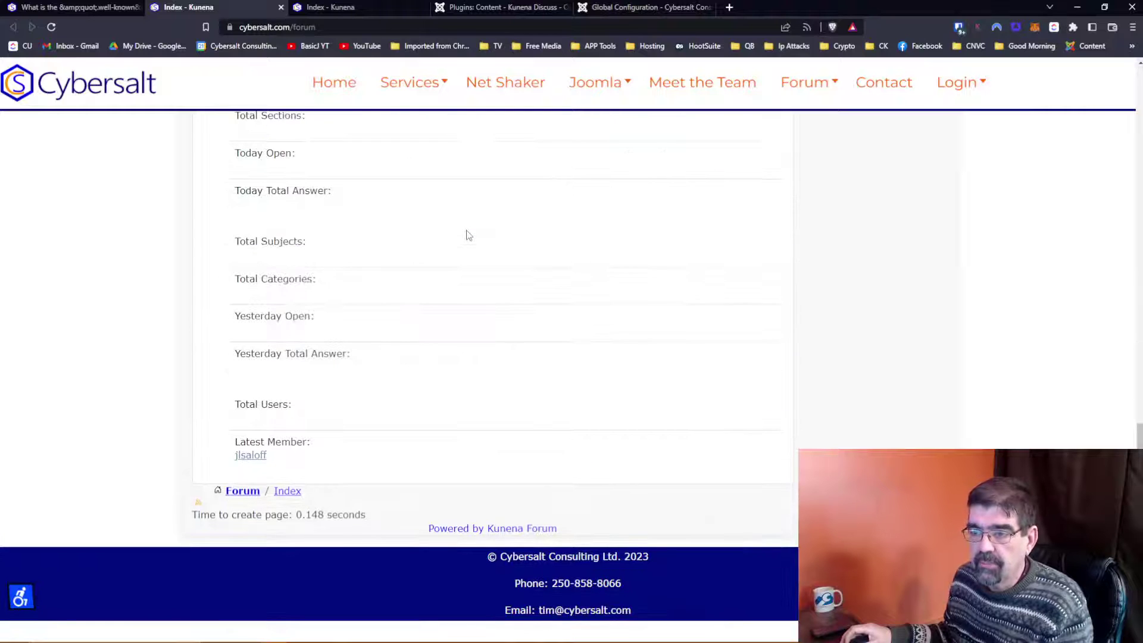
pyautogui.scroll(4, 467, 236)
pyautogui.scroll(-4, 467, 235)
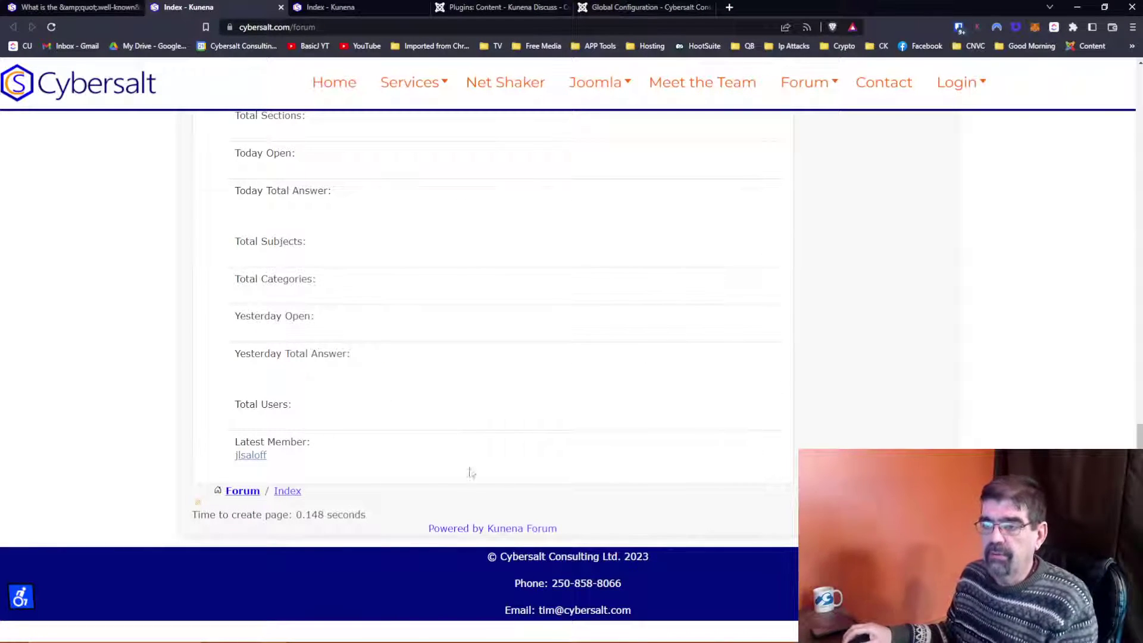
pyautogui.scroll(15, 468, 472)
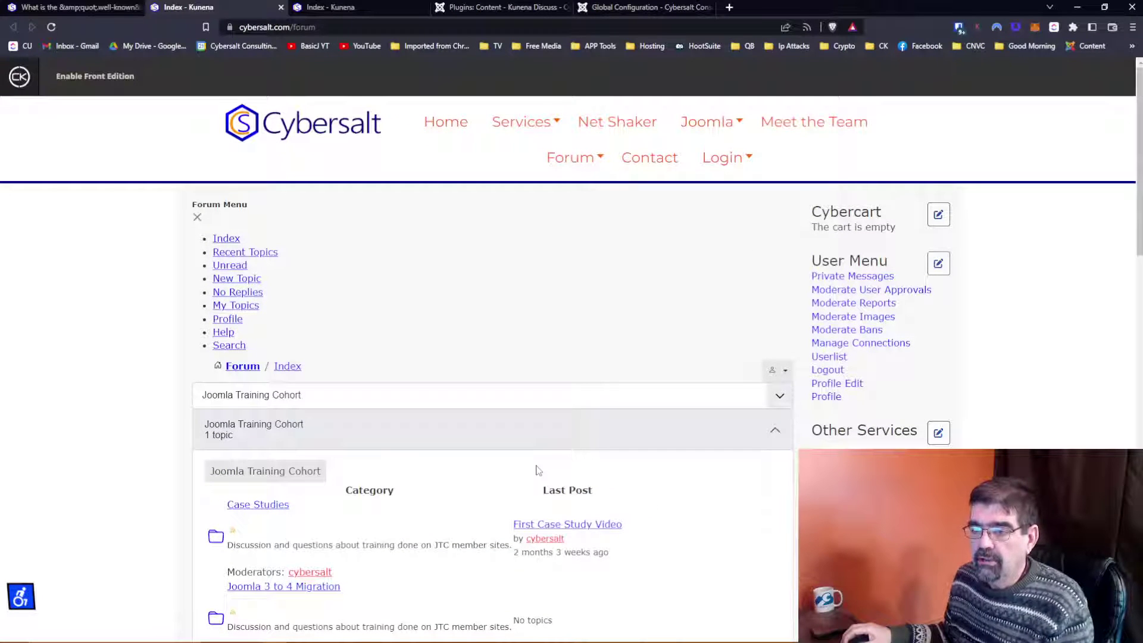
pyautogui.scroll(-4, 537, 470)
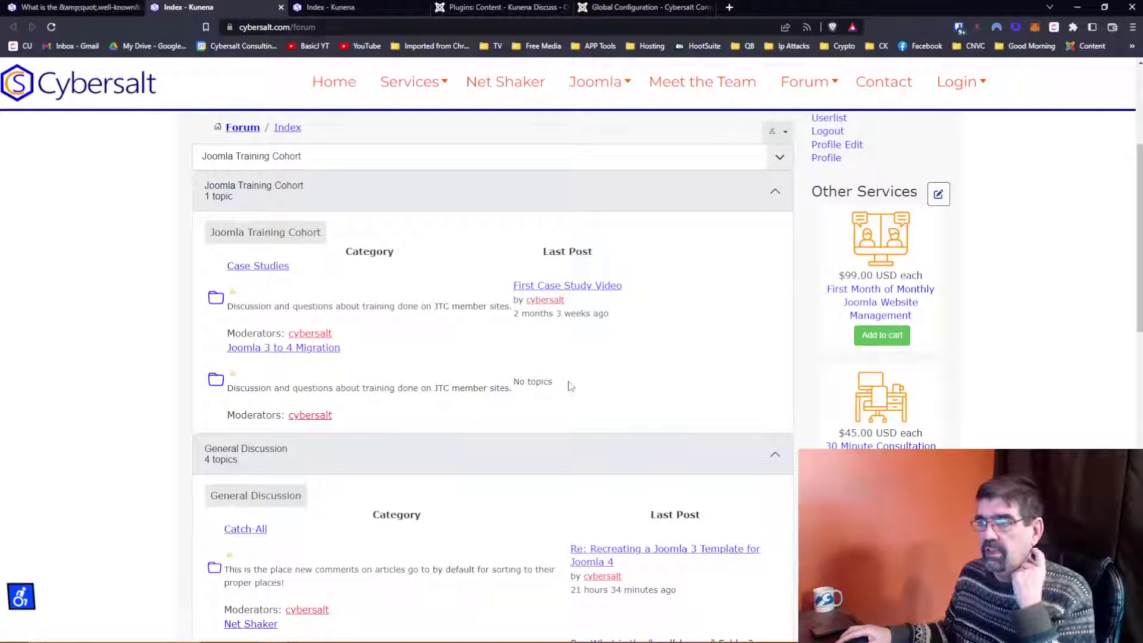
pyautogui.scroll(5, 570, 386)
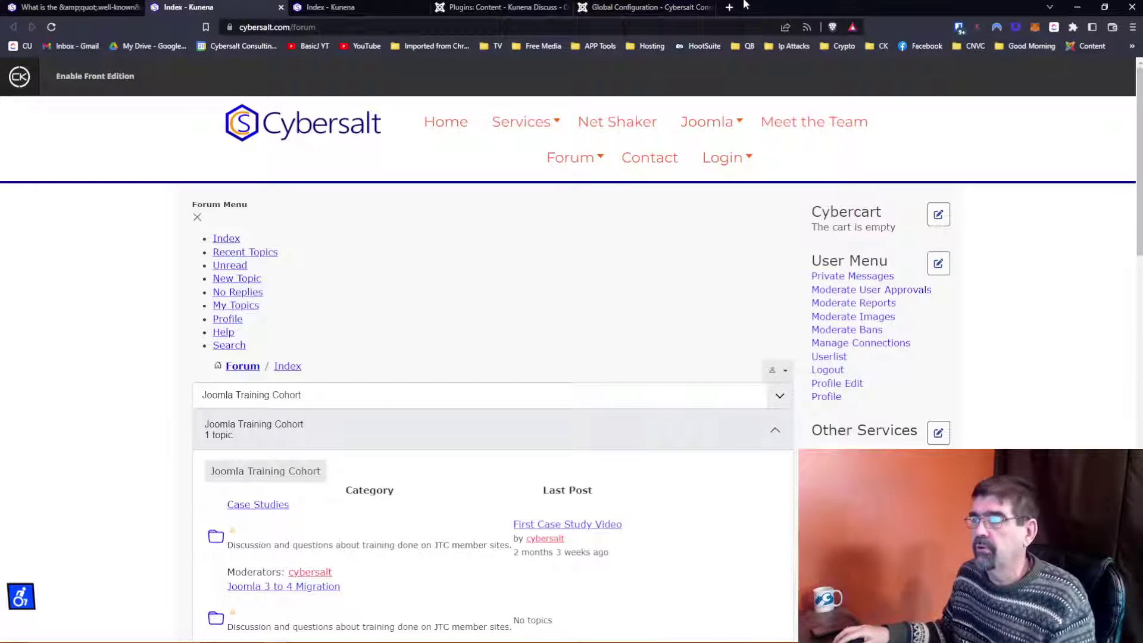
# Step: Open the onlinecommunityhub.nl home page in a new browser tab
pyautogui.click(729, 8)
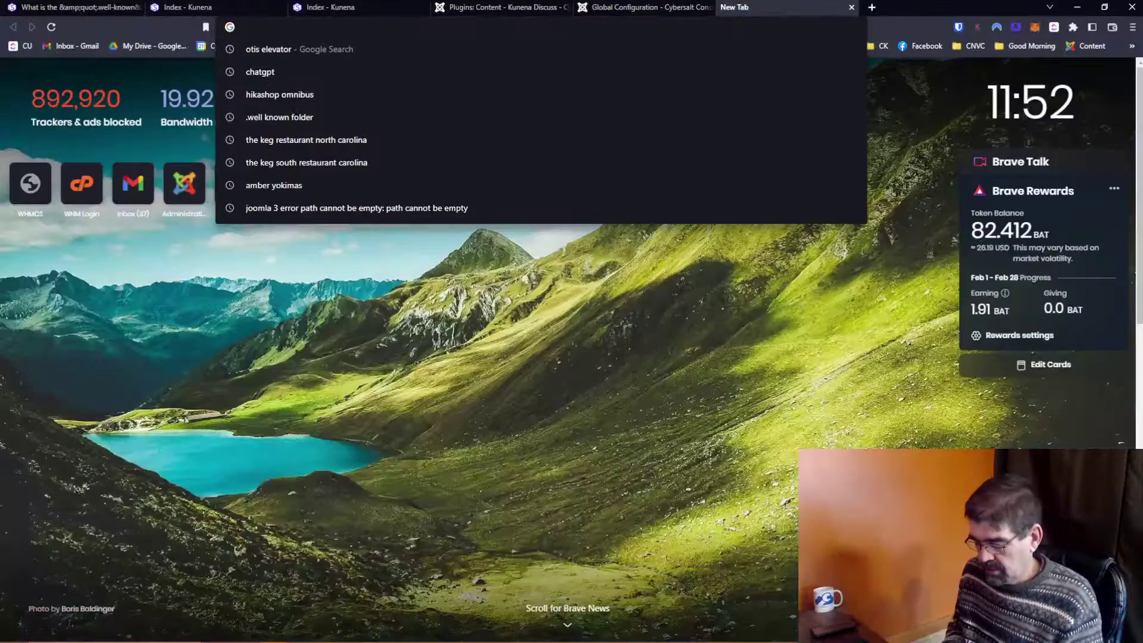
pyautogui.write('onlinecommunityhub.nl/my-account/my-subscriptions')
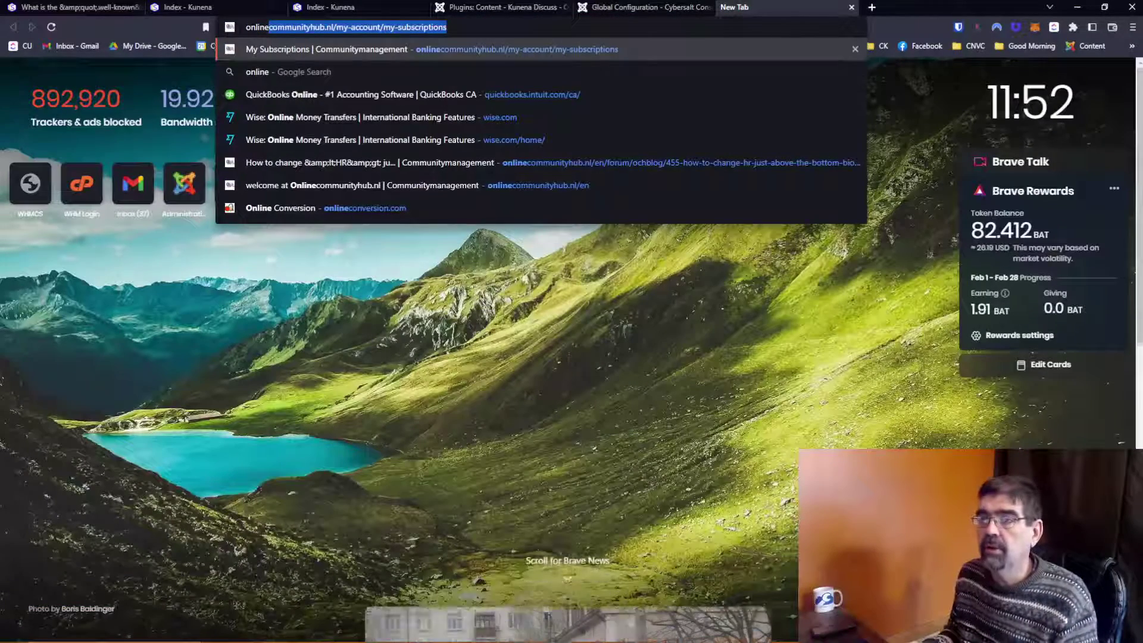
pyautogui.press('Right')
pyautogui.press('BackSpace')
pyautogui.press('BackSpace')
pyautogui.press('BackSpace')
pyautogui.press('BackSpace')
pyautogui.press('BackSpace')
pyautogui.press('BackSpace')
pyautogui.press('BackSpace')
pyautogui.press('BackSpace')
pyautogui.press('BackSpace')
pyautogui.press('BackSpace')
pyautogui.press('BackSpace')
pyautogui.press('BackSpace')
pyautogui.press('BackSpace')
pyautogui.press('BackSpace')
pyautogui.press('BackSpace')
pyautogui.press('BackSpace')
pyautogui.press('BackSpace')
pyautogui.press('BackSpace')
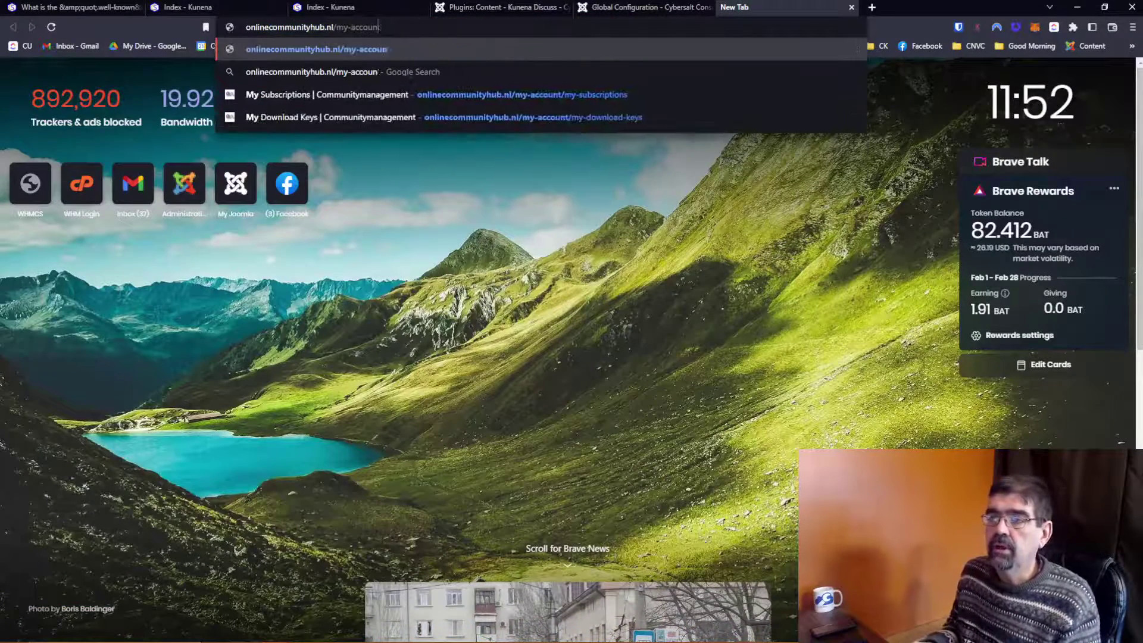
pyautogui.press('BackSpace')
pyautogui.press('BackSpace')
pyautogui.press('BackSpace')
pyautogui.press('BackSpace')
pyautogui.press('BackSpace')
pyautogui.press('BackSpace')
pyautogui.press('BackSpace')
pyautogui.press('BackSpace')
pyautogui.press('BackSpace')
pyautogui.press('Return')
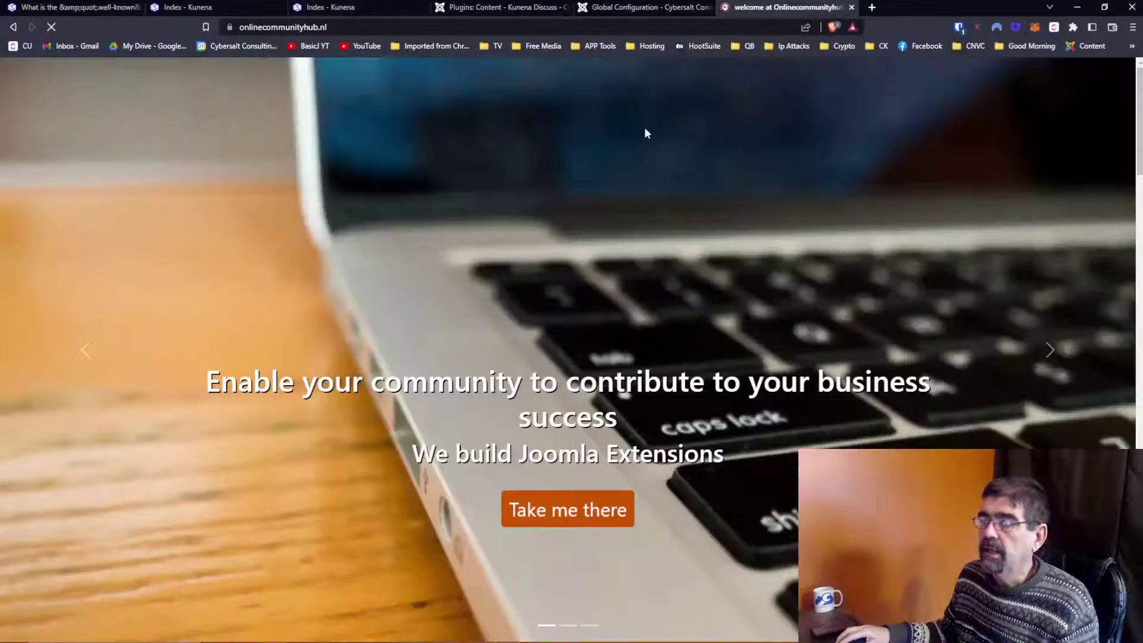
# Step: Open the OnlineCommunityHub support forum and copy its web address
pyautogui.scroll(-5, 647, 125)
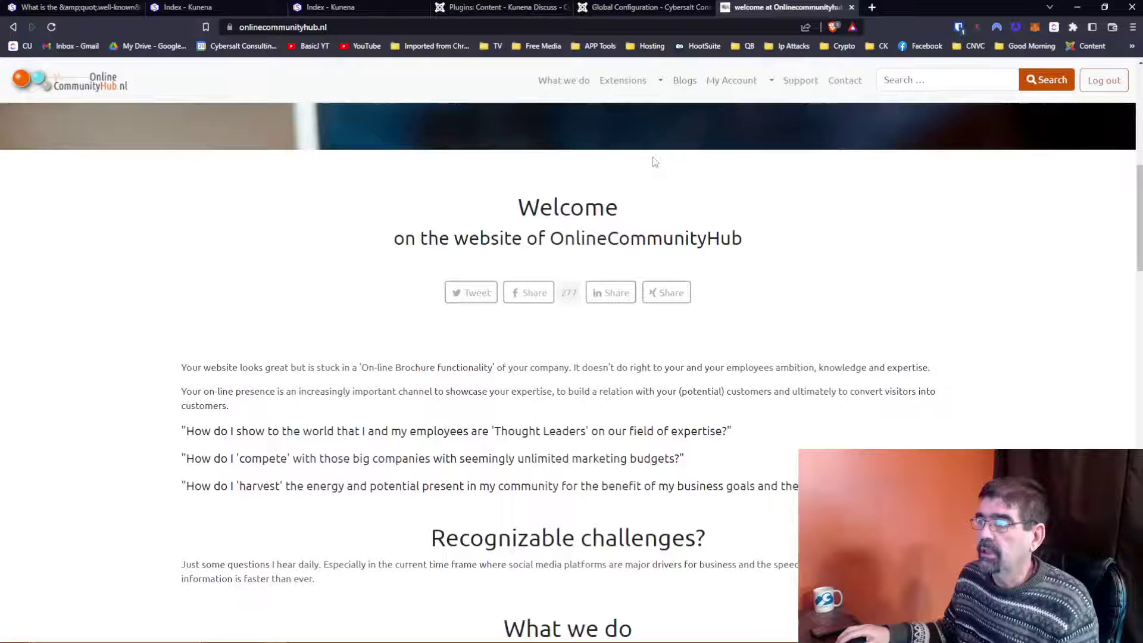
pyautogui.click(793, 88)
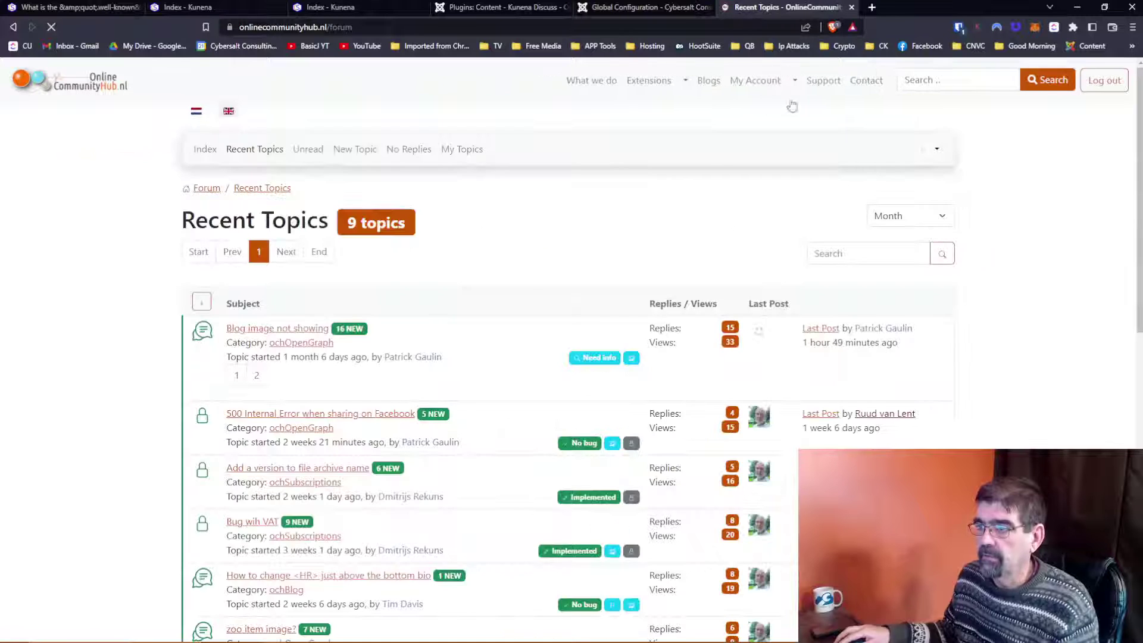
pyautogui.click(366, 27)
pyautogui.rightClick(365, 29)
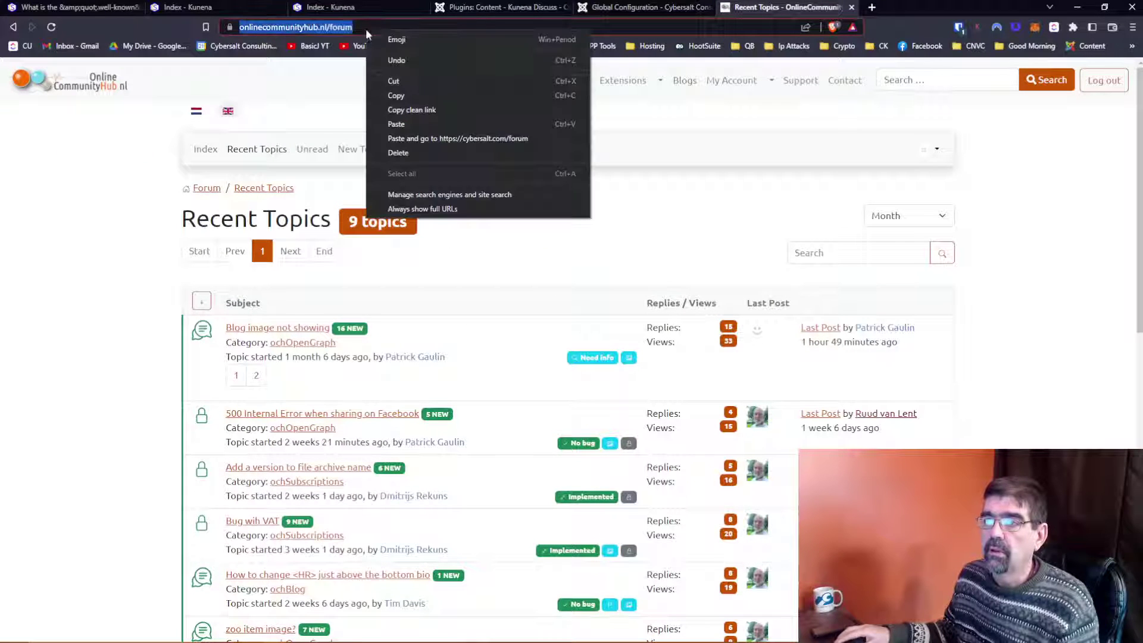
pyautogui.click(412, 90)
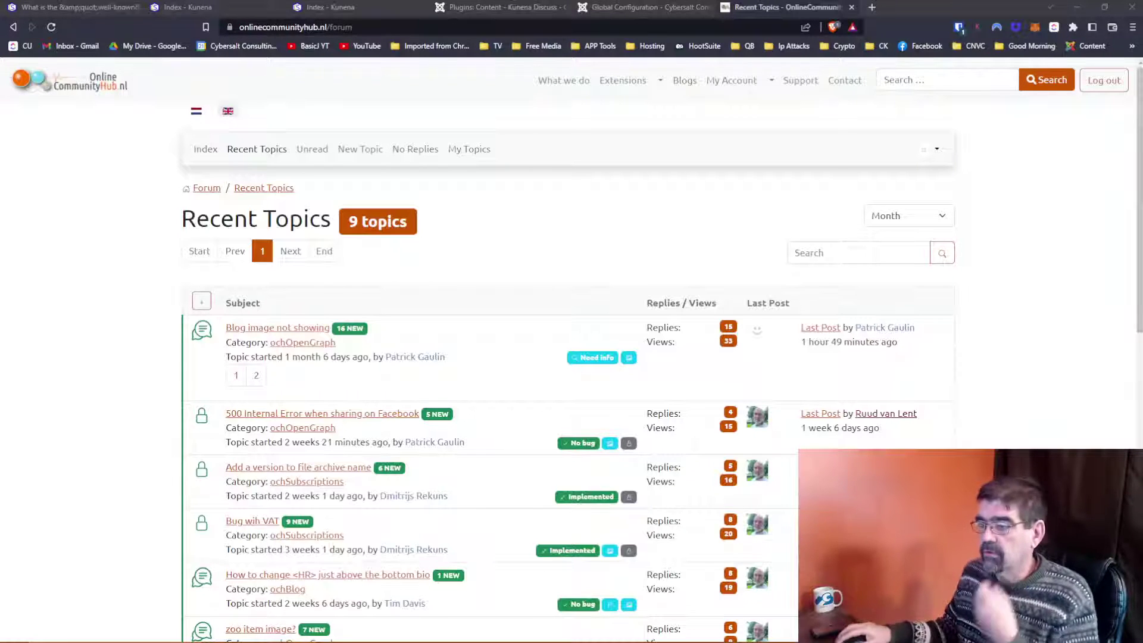
# Step: Examine the layout of the OnlineCommunityHub forum's recent topics page, from the topic list down to the members block
pyautogui.scroll(-2, 687, 314)
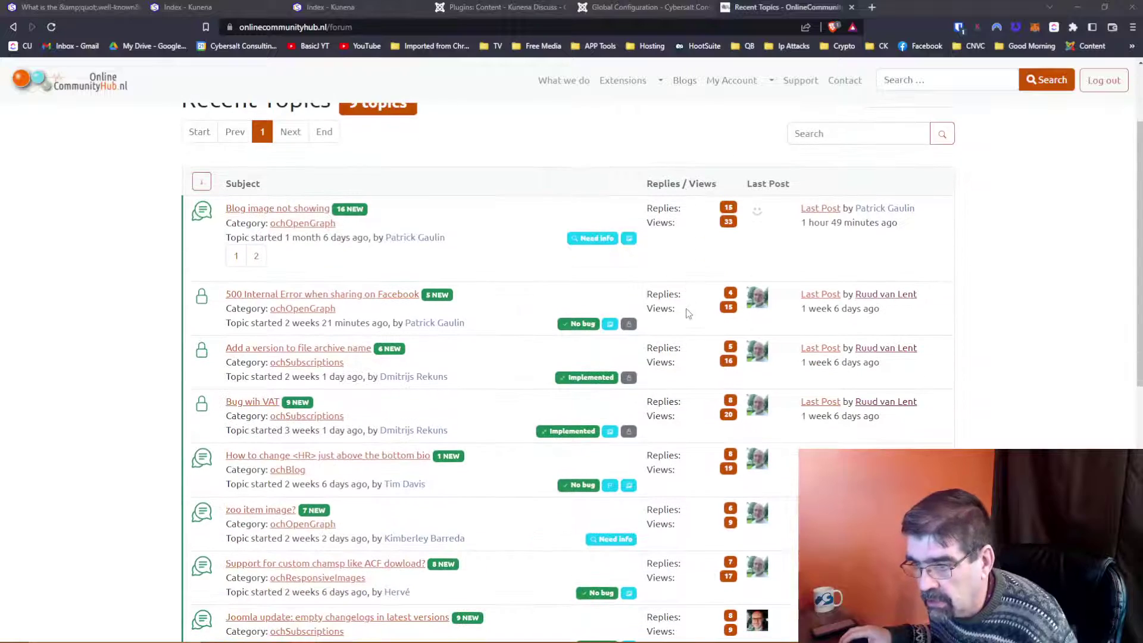
pyautogui.scroll(-3, 582, 310)
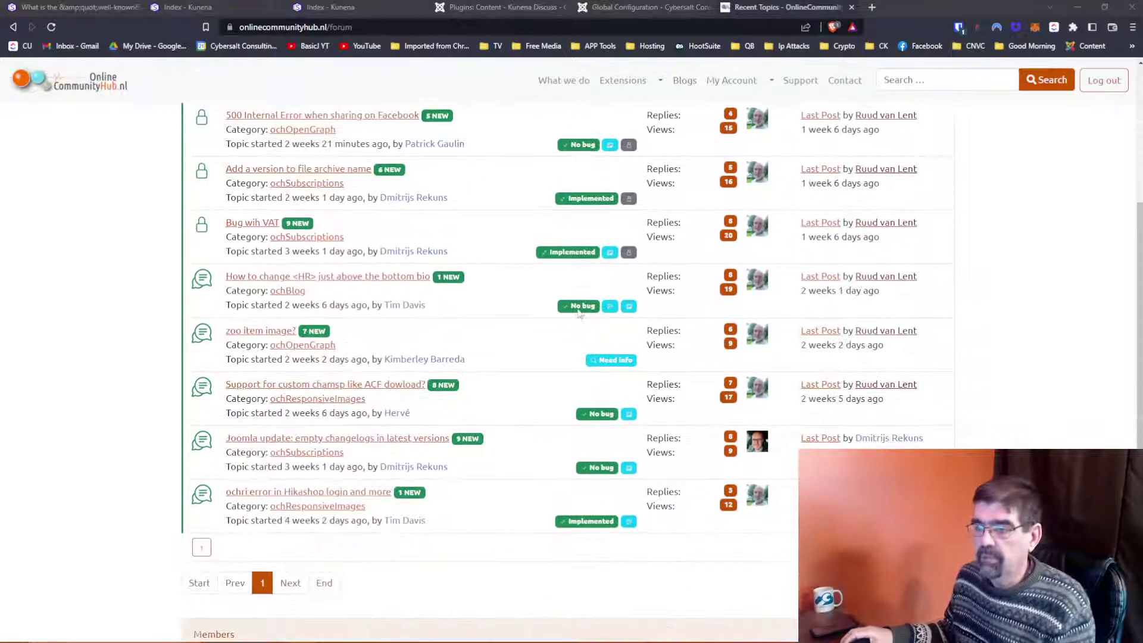
pyautogui.scroll(-3, 579, 313)
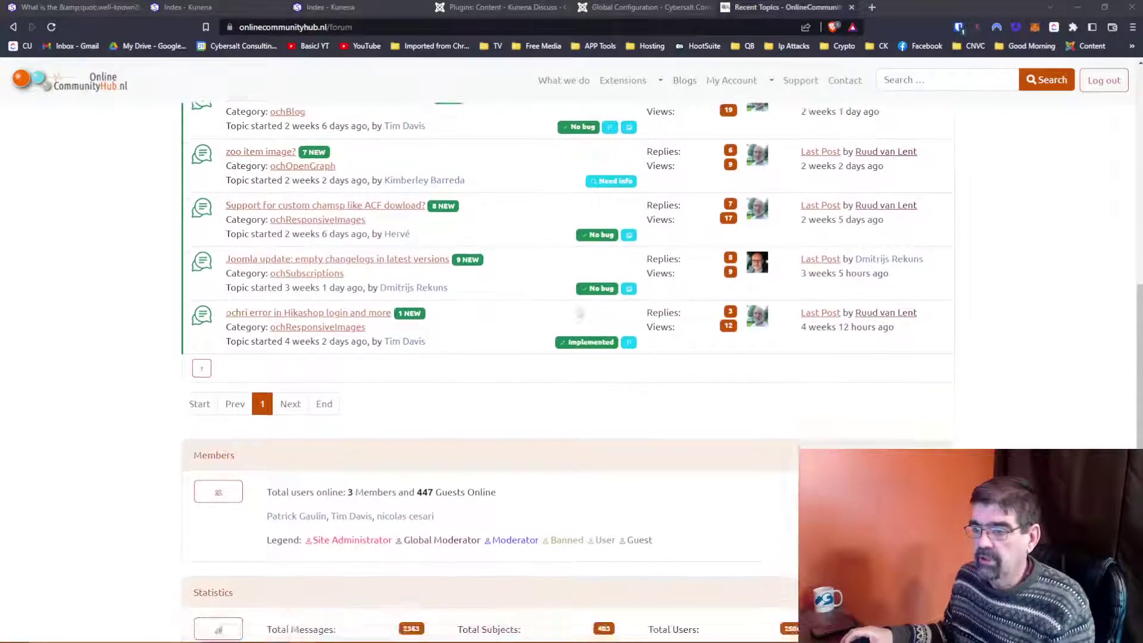
pyautogui.scroll(4, 579, 314)
pyautogui.scroll(2, 535, 315)
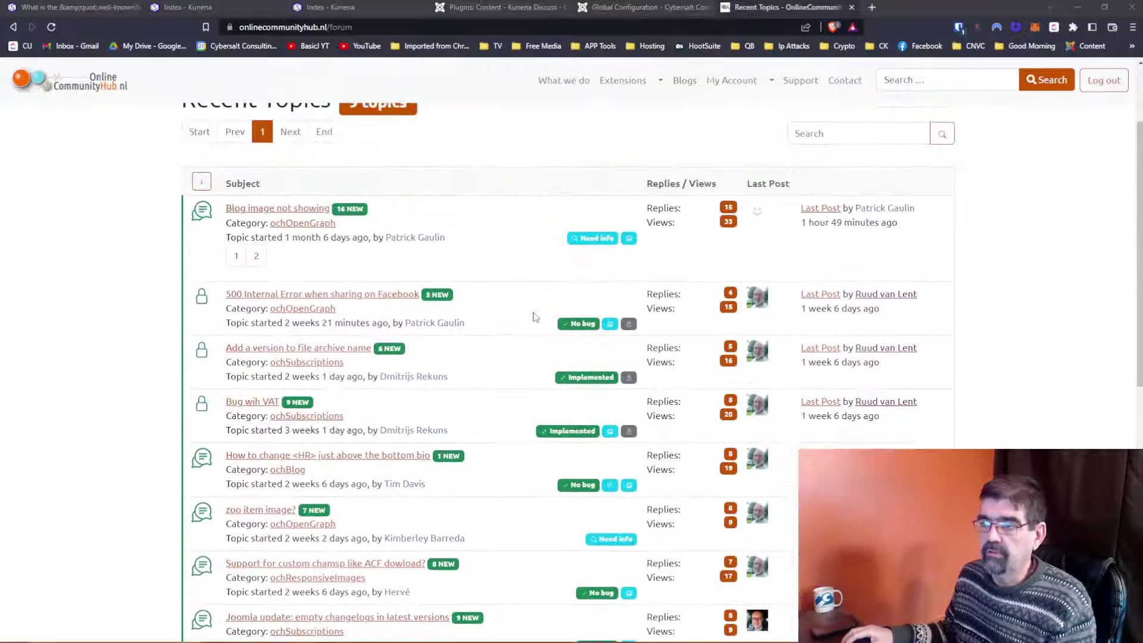
pyautogui.scroll(1, 535, 315)
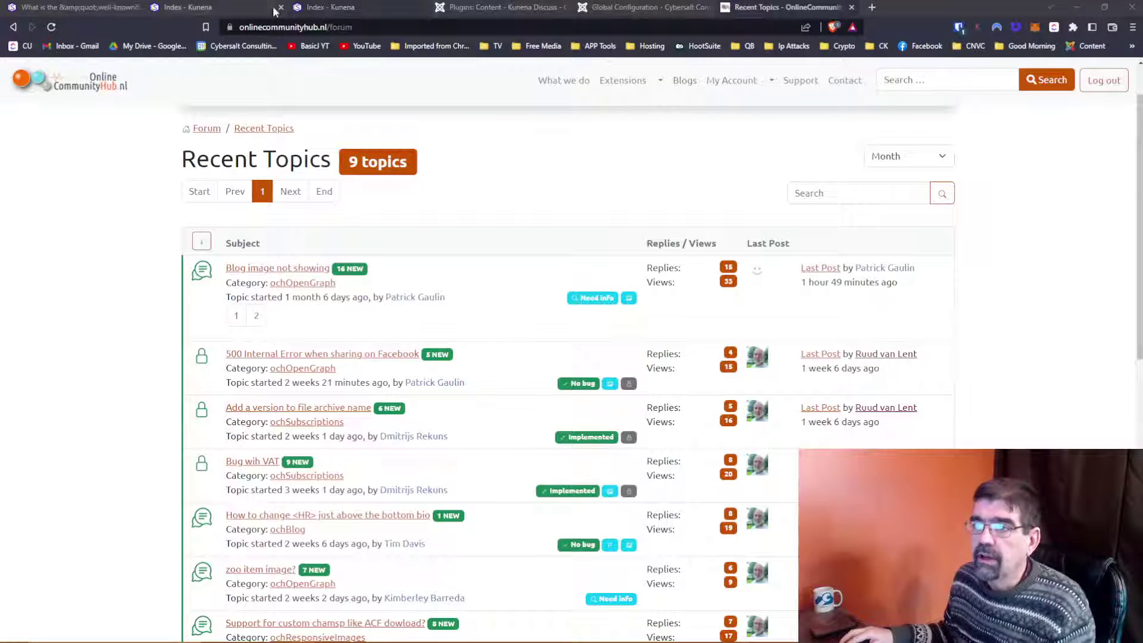
# Step: Return to the Cybersalt forum index and compare its layout, from the forum menu down to the members and statistics blocks
pyautogui.click(237, 9)
pyautogui.scroll(-3, 423, 297)
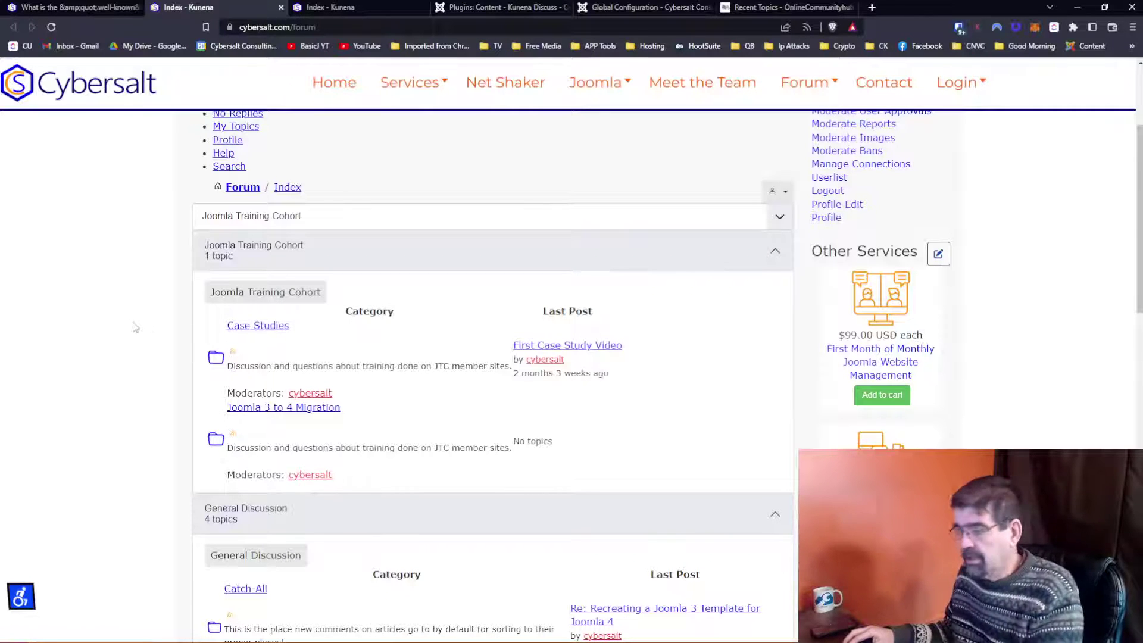
pyautogui.scroll(1, 134, 328)
pyautogui.scroll(3, 134, 327)
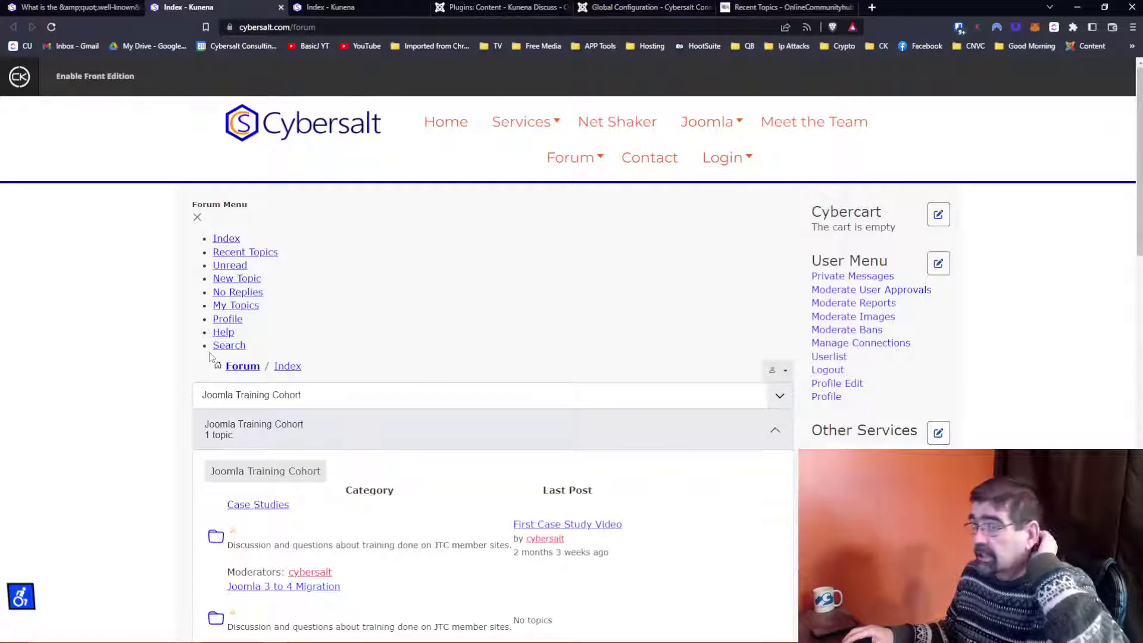
pyautogui.scroll(-5, 465, 349)
pyautogui.scroll(-4, 465, 348)
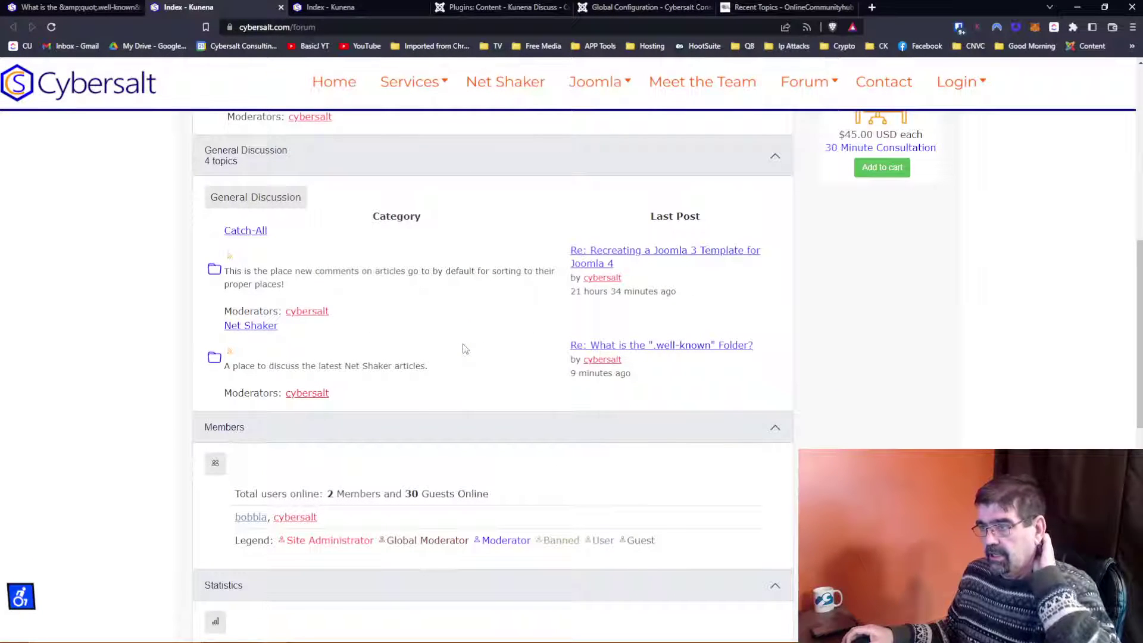
pyautogui.scroll(2, 464, 348)
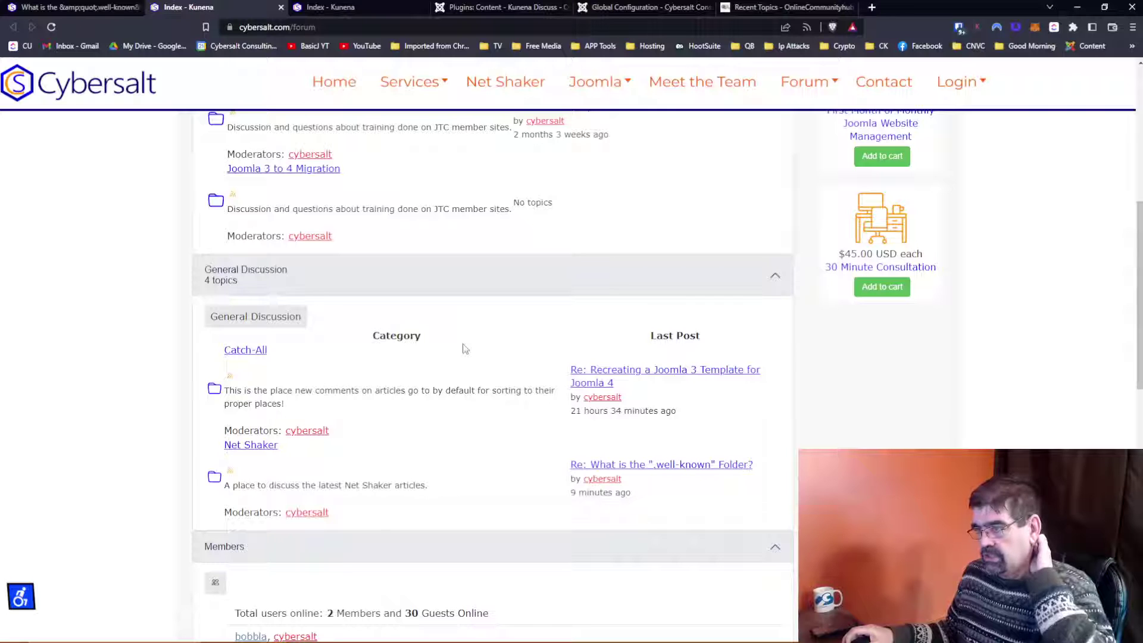
pyautogui.scroll(7, 465, 349)
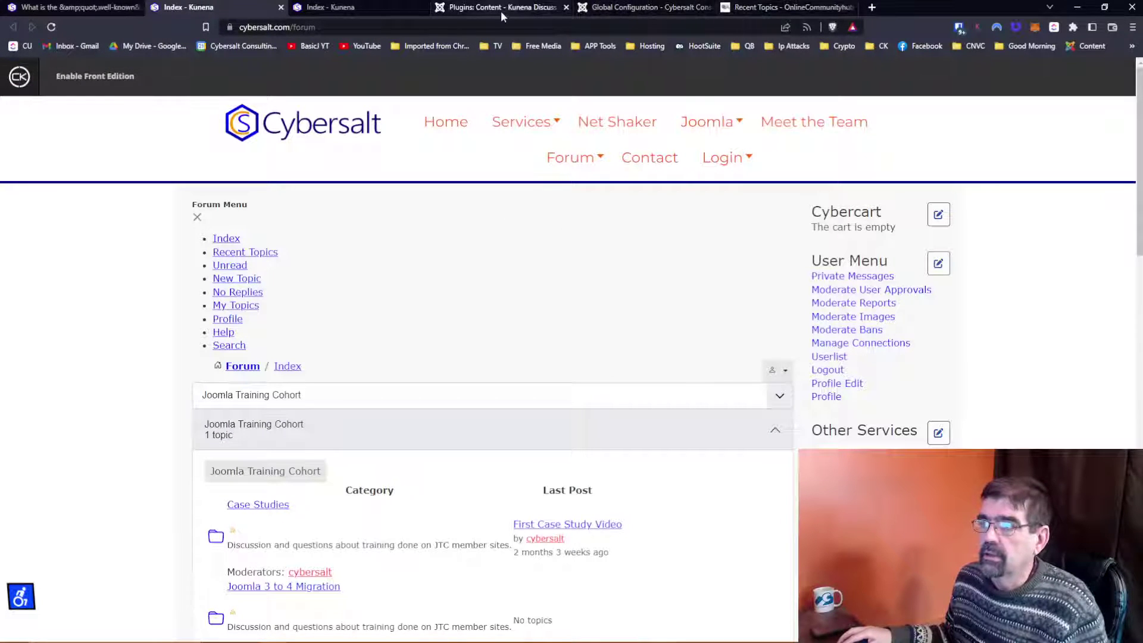
# Step: Open Kunena's template list in the Joomla administrator and make Aurelia the default forum template
pyautogui.click(616, 8)
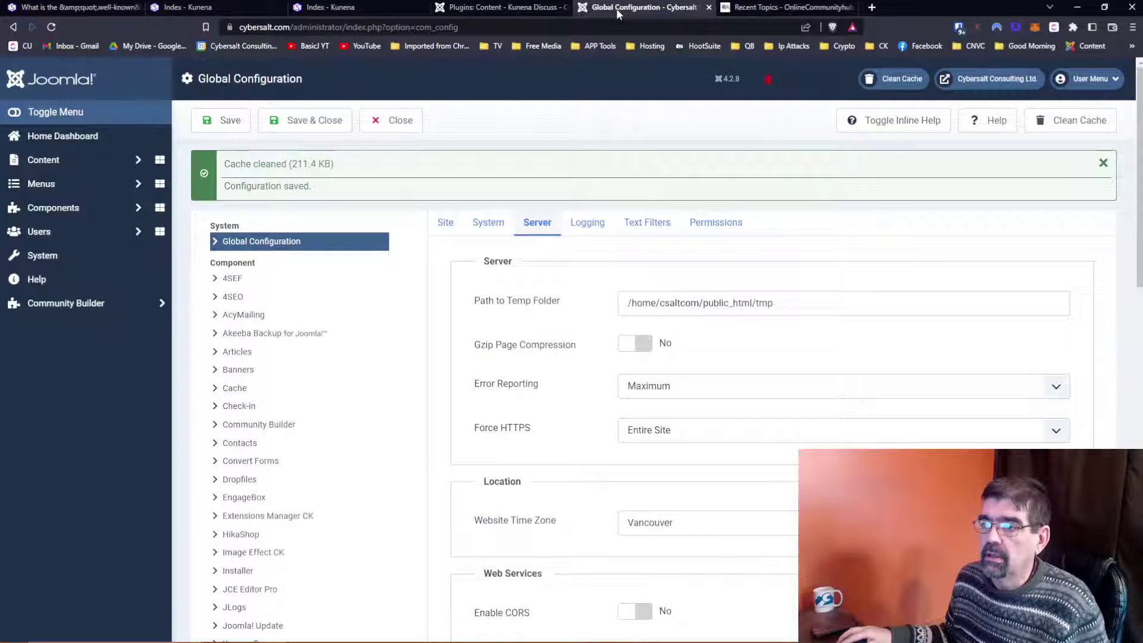
pyautogui.click(83, 209)
pyautogui.scroll(-2, 62, 335)
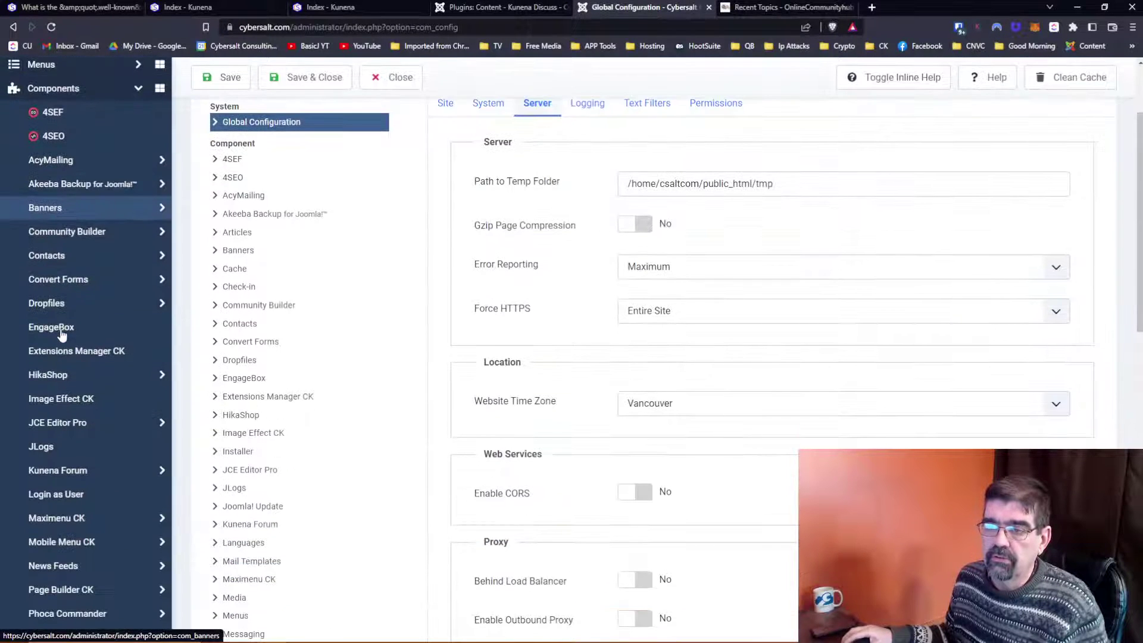
pyautogui.scroll(-4, 61, 335)
pyautogui.scroll(1, 68, 330)
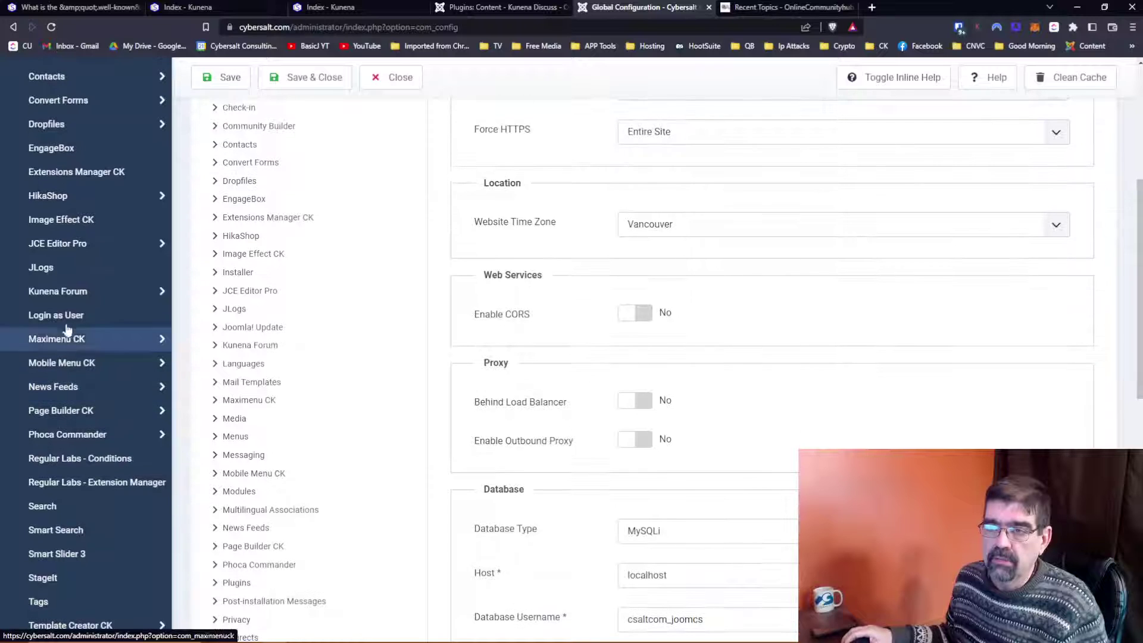
pyautogui.click(71, 291)
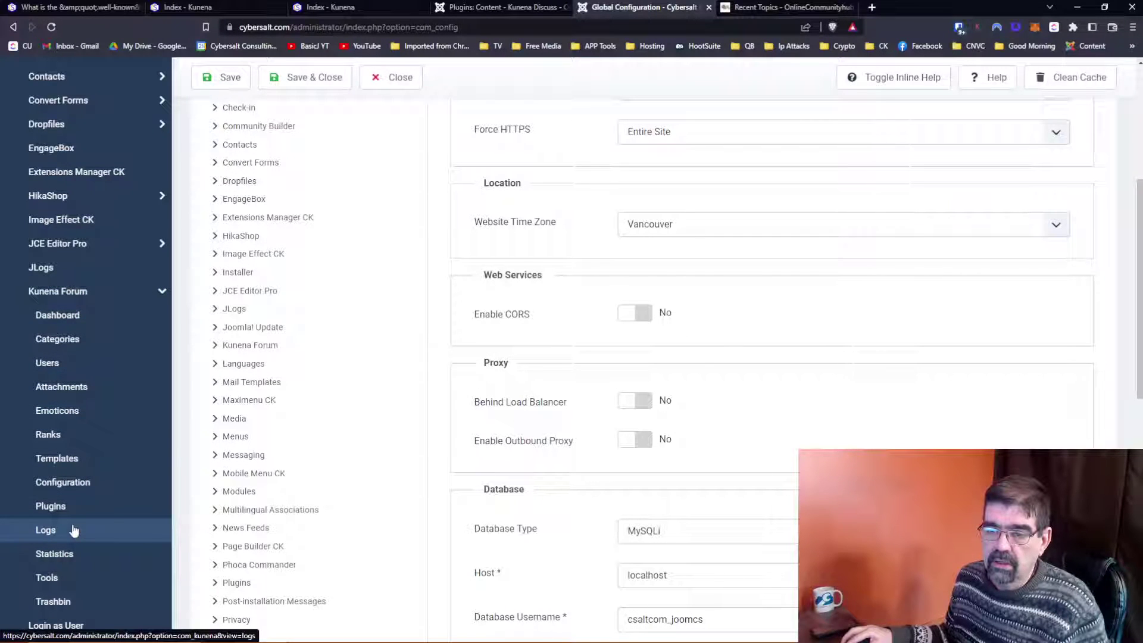
pyautogui.click(82, 458)
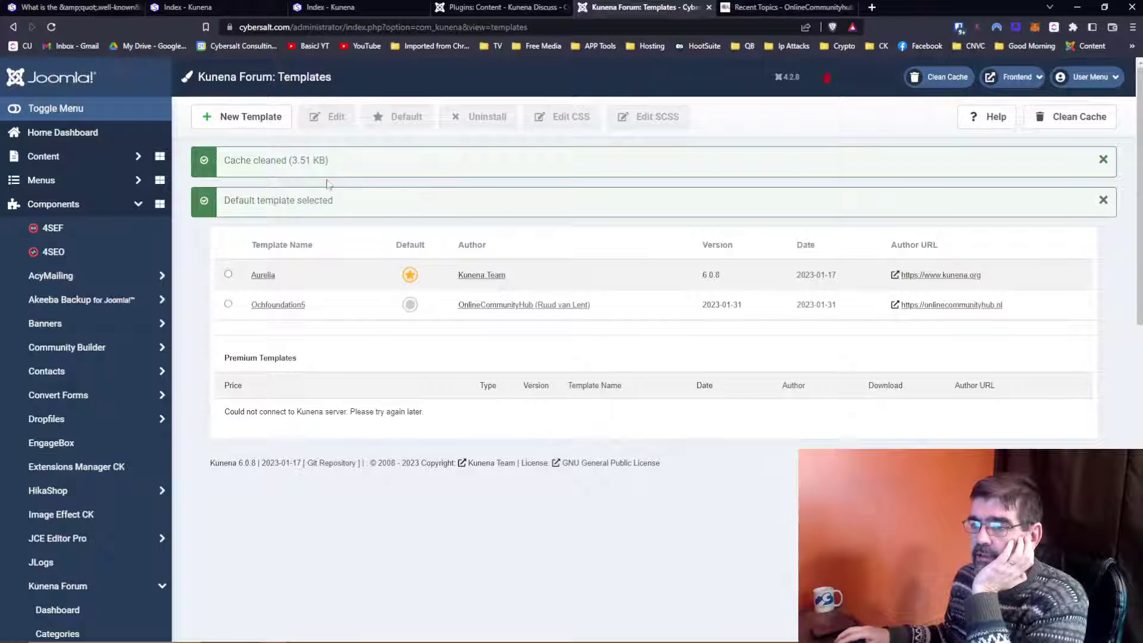
# Step: Open the Aurelia template's settings and examine its Advanced, Features, Colors, Bbcode and Avatar options
pyautogui.click(259, 276)
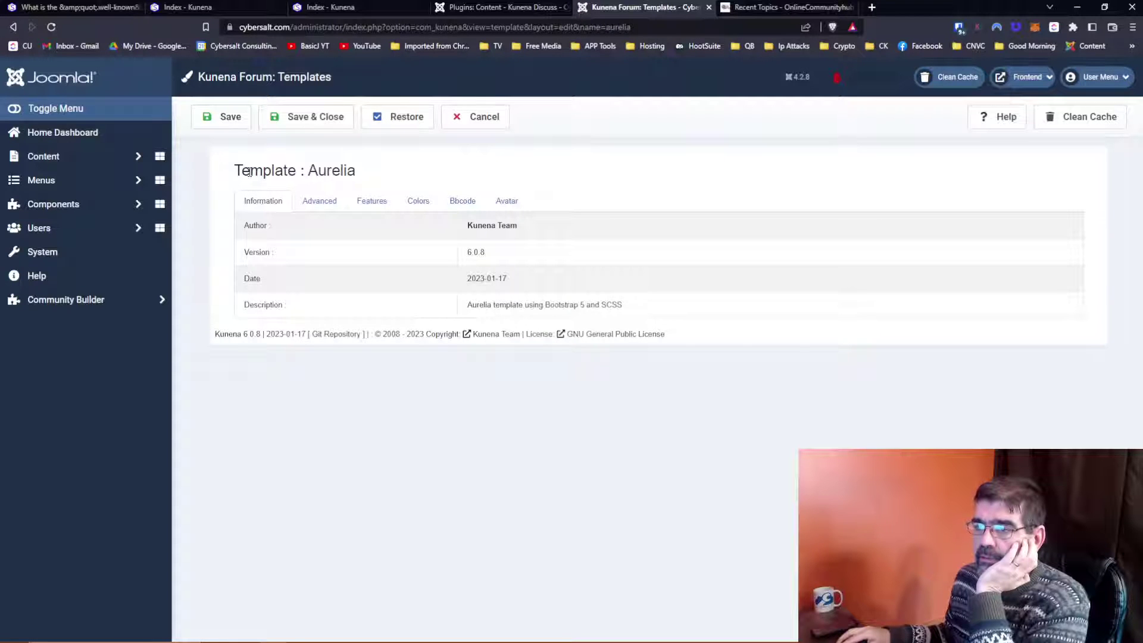
pyautogui.click(319, 205)
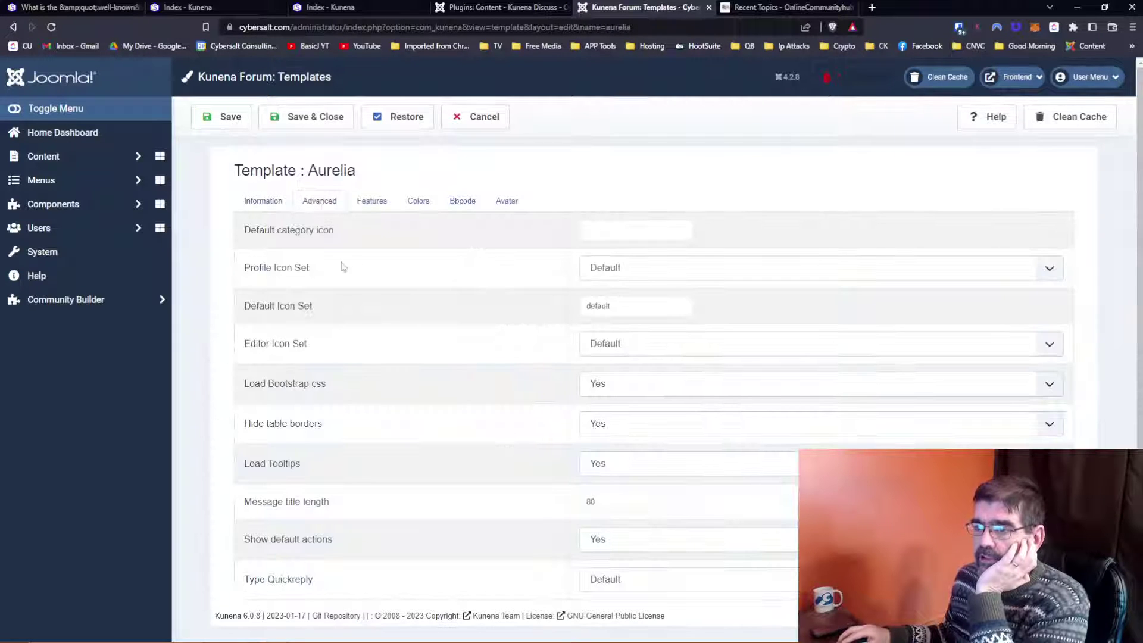
pyautogui.click(380, 204)
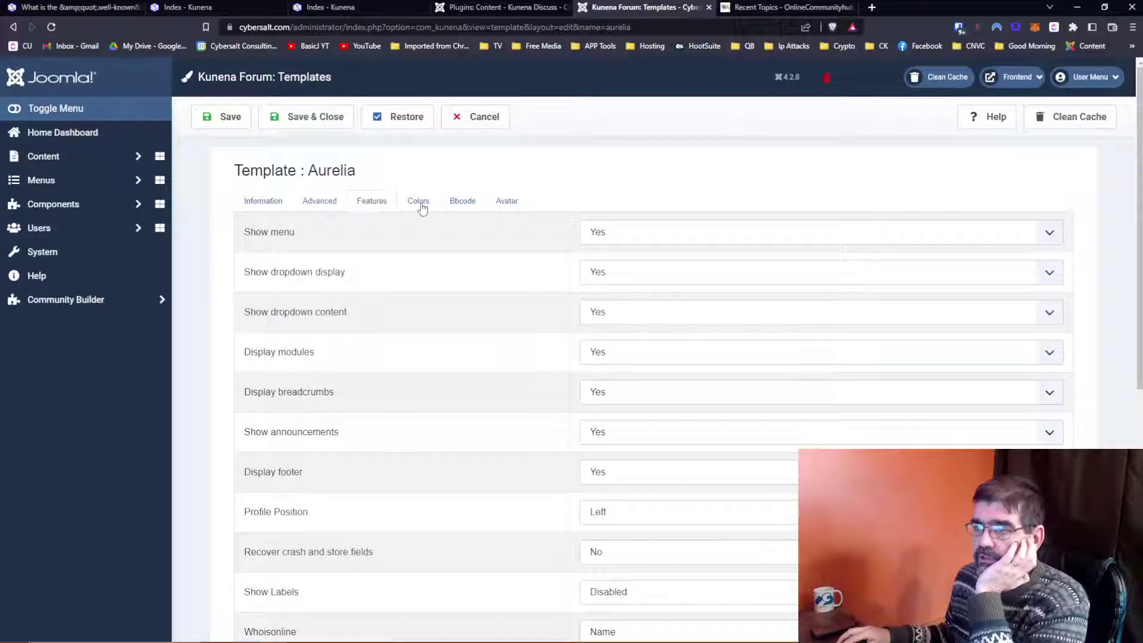
pyautogui.click(418, 202)
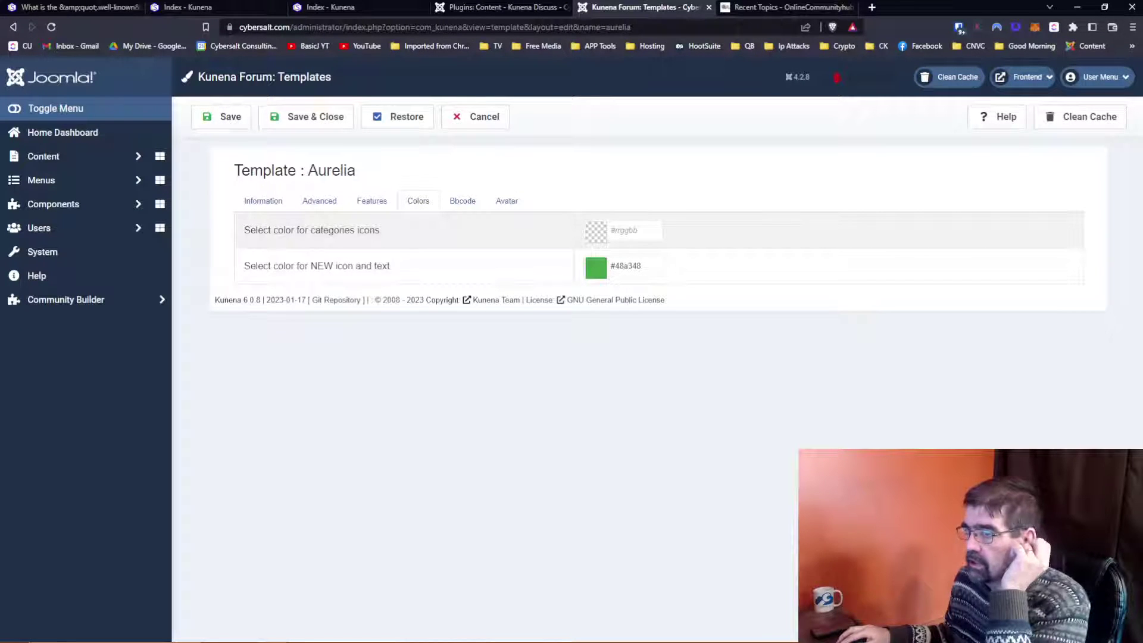
pyautogui.click(469, 203)
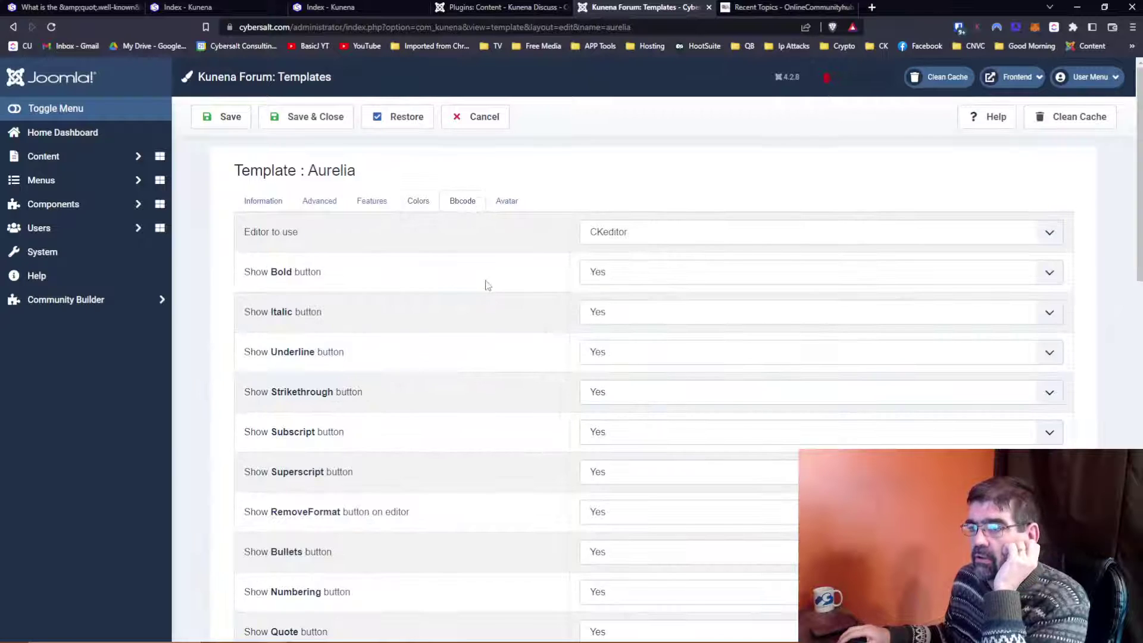
pyautogui.scroll(-1, 485, 283)
pyautogui.scroll(1, 485, 283)
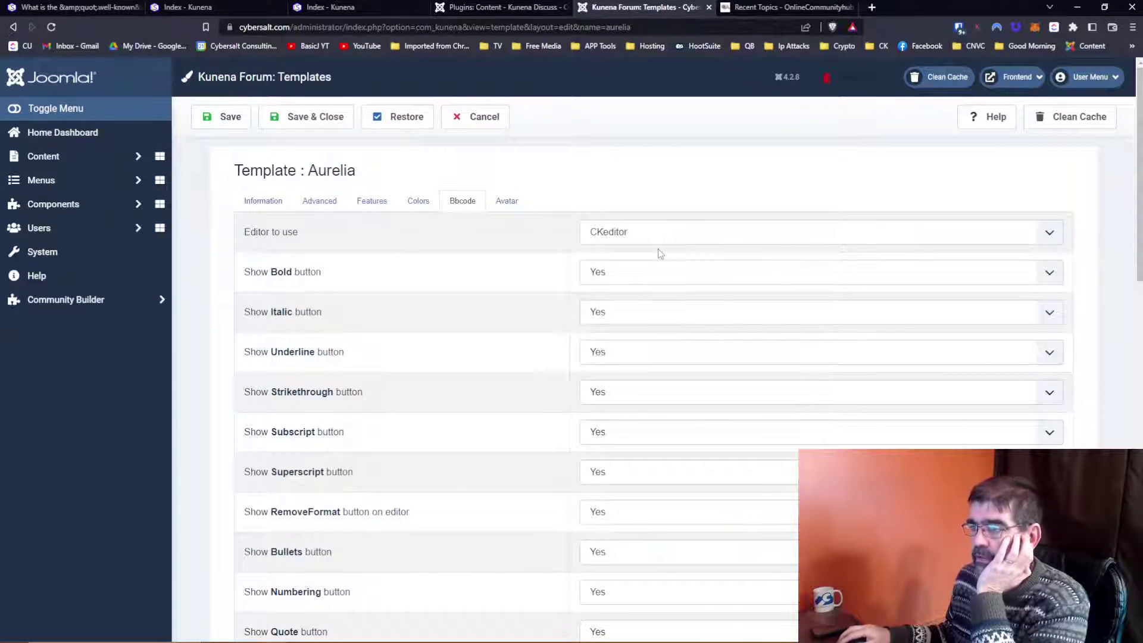
pyautogui.click(514, 202)
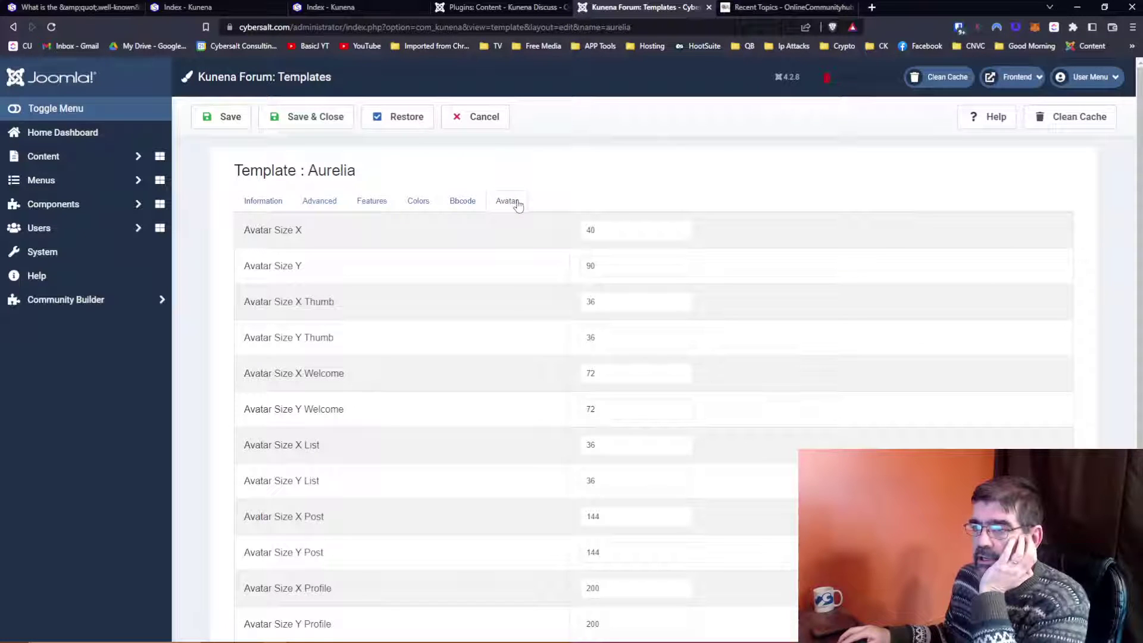
pyautogui.scroll(-2, 400, 273)
pyautogui.scroll(1, 400, 273)
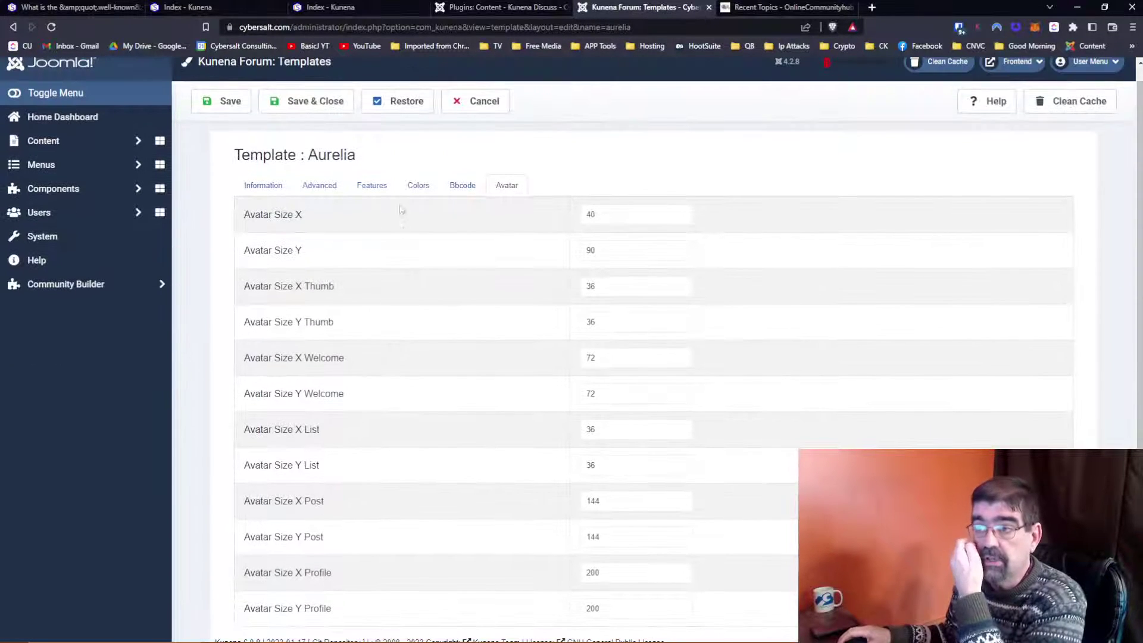
# Step: Recheck Aurelia's color options and read through its Features settings down to the social sharing options
pyautogui.click(416, 185)
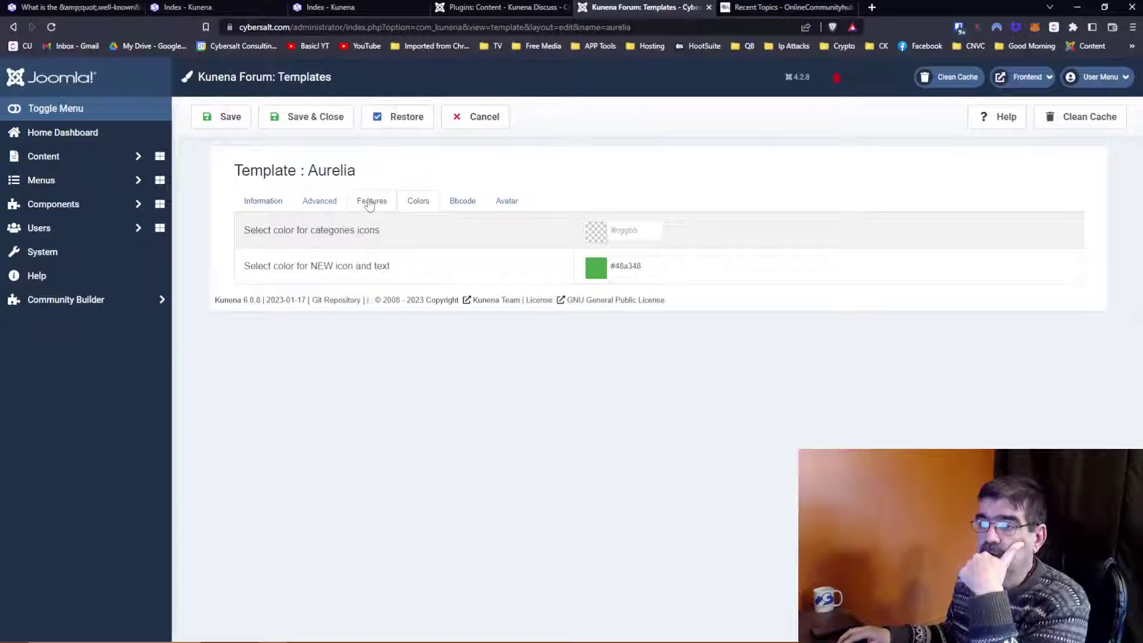
pyautogui.click(369, 203)
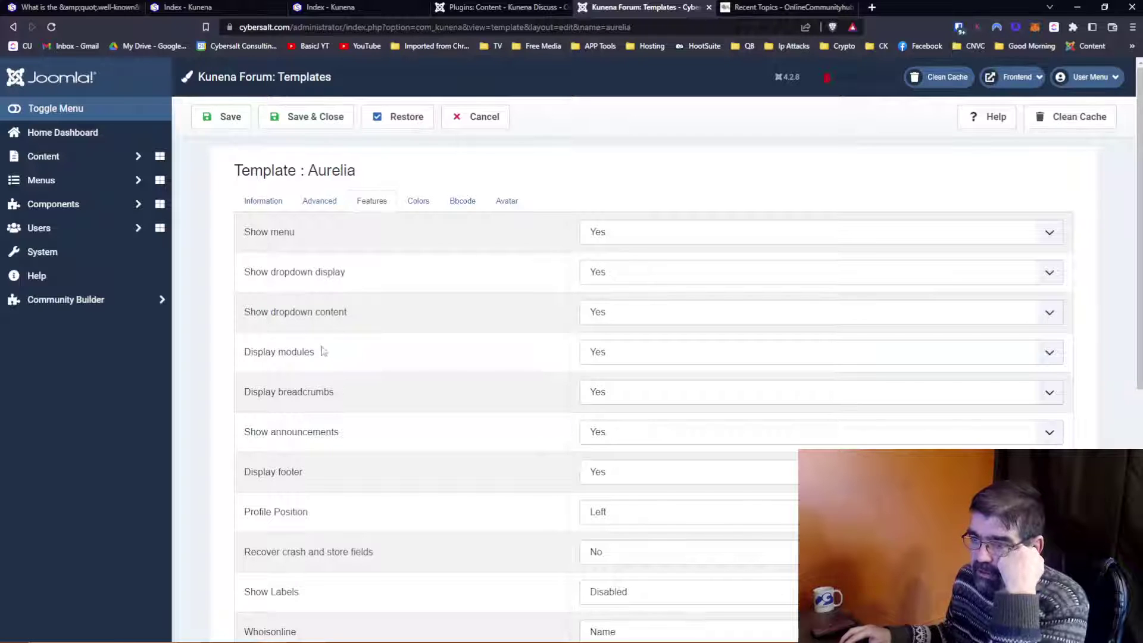
pyautogui.scroll(-2, 322, 353)
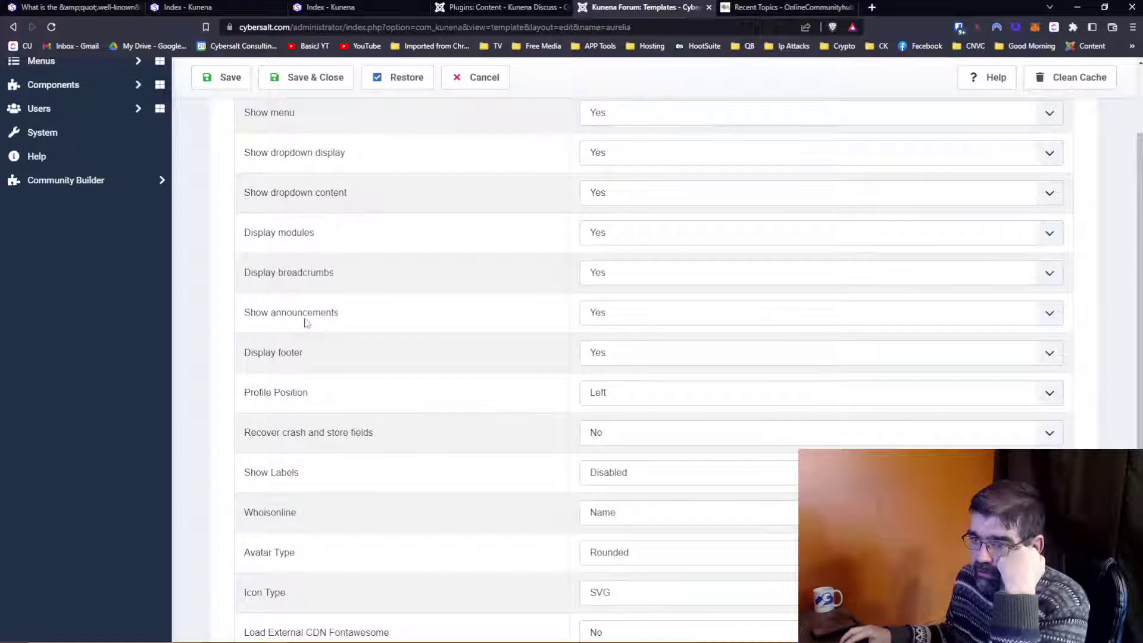
pyautogui.scroll(-2, 301, 334)
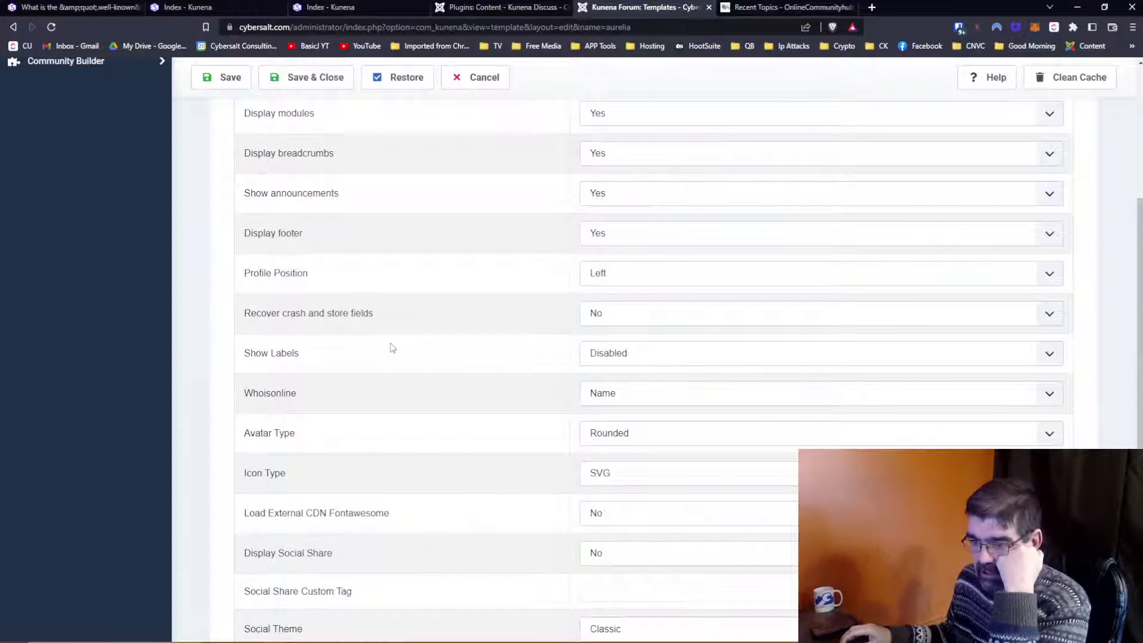
# Step: Finish reading Aurelia's Features settings and check the profile, default and editor icon set choices in its Advanced options
pyautogui.scroll(-2, 392, 350)
pyautogui.scroll(-2, 394, 351)
pyautogui.scroll(8, 394, 351)
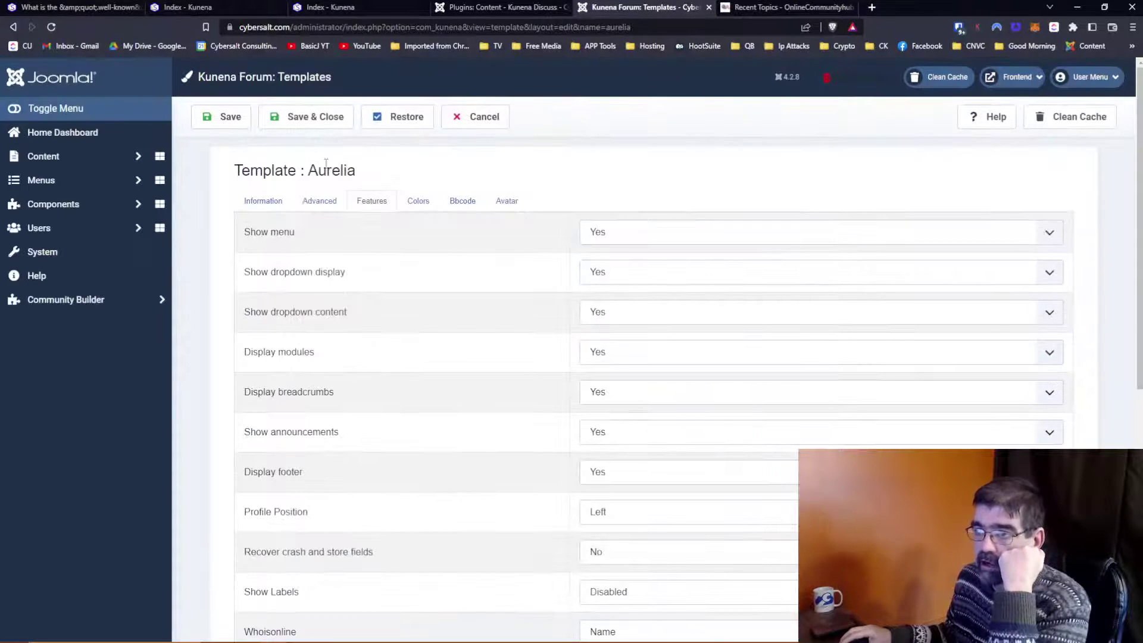
pyautogui.click(318, 204)
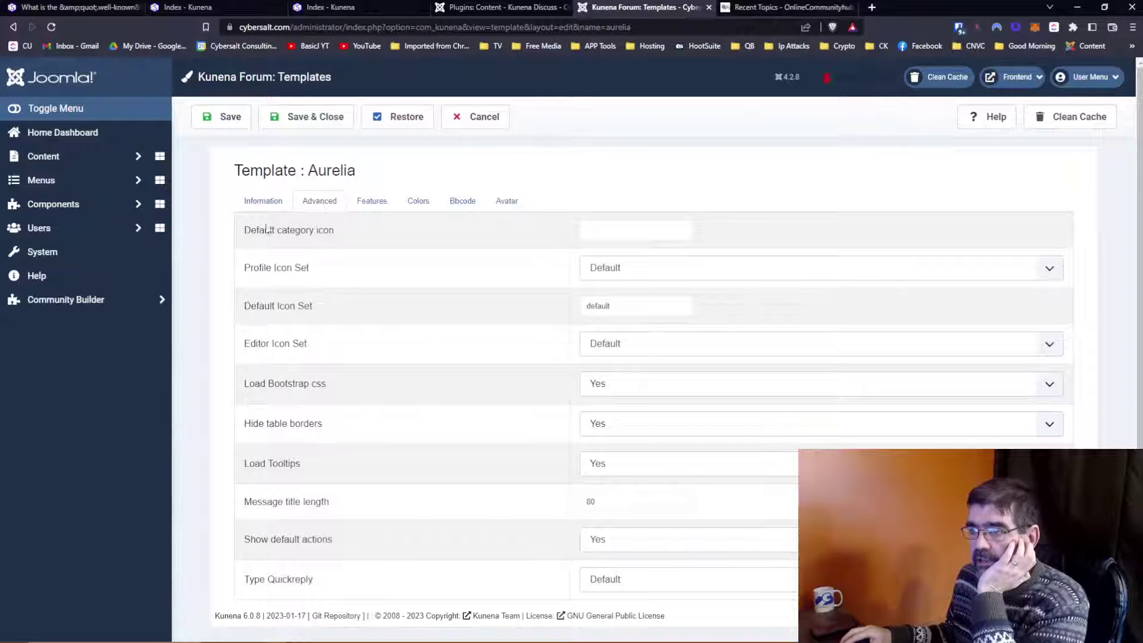
pyautogui.click(602, 275)
pyautogui.click(600, 283)
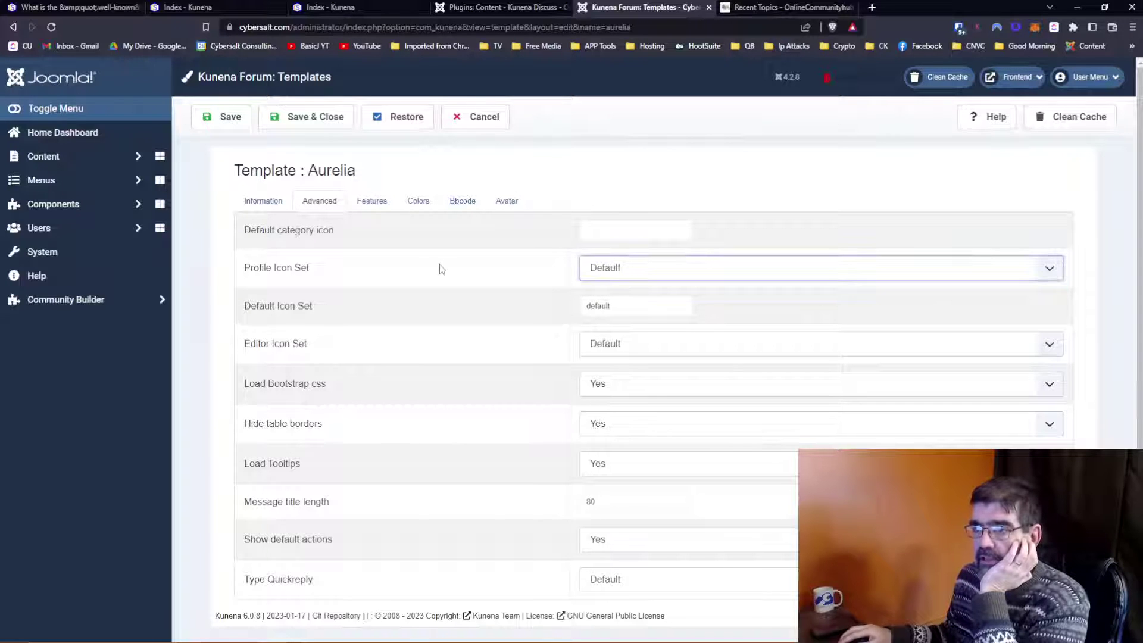
pyautogui.click(642, 308)
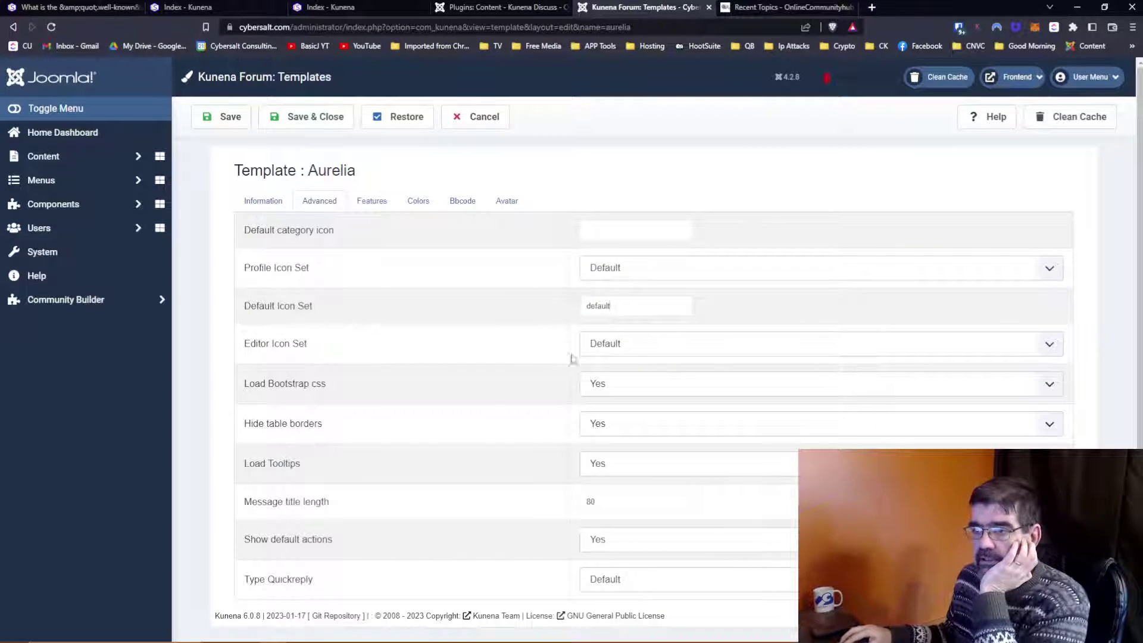
pyautogui.click(599, 352)
pyautogui.click(600, 358)
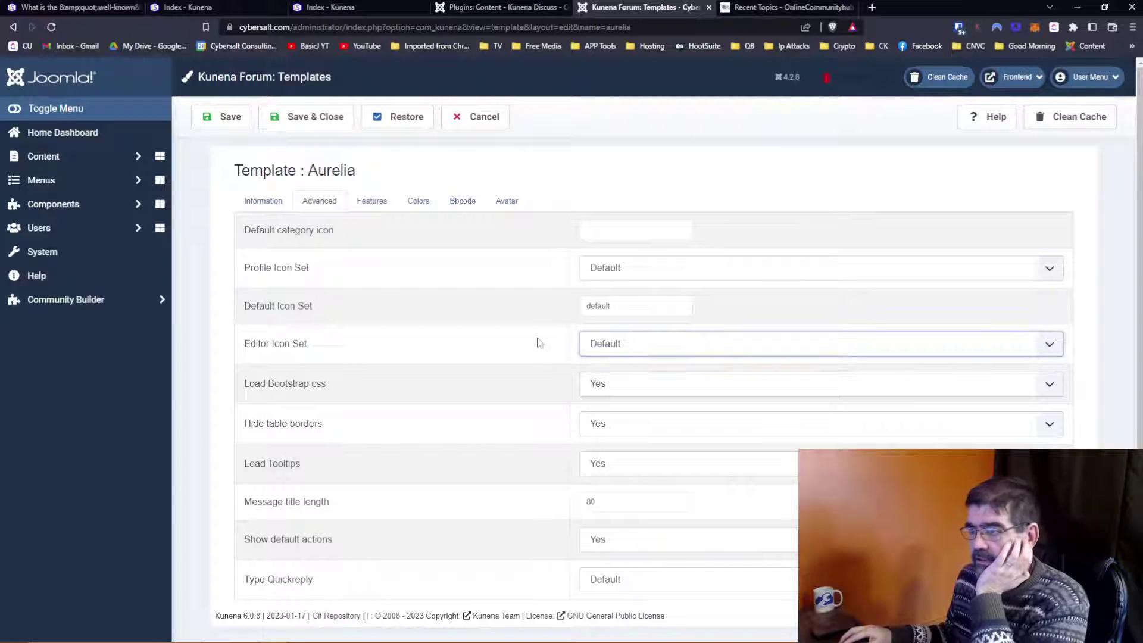
# Step: View Aurelia's Type Quickreply choices and template information, and save and close the template settings
pyautogui.scroll(-1, 458, 329)
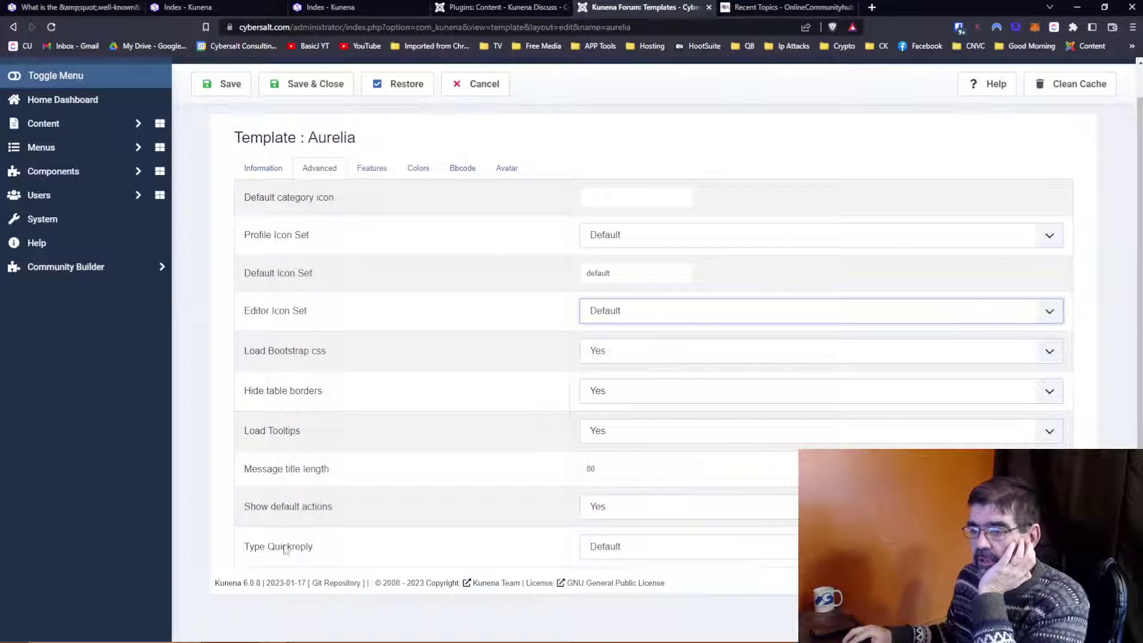
pyautogui.click(629, 546)
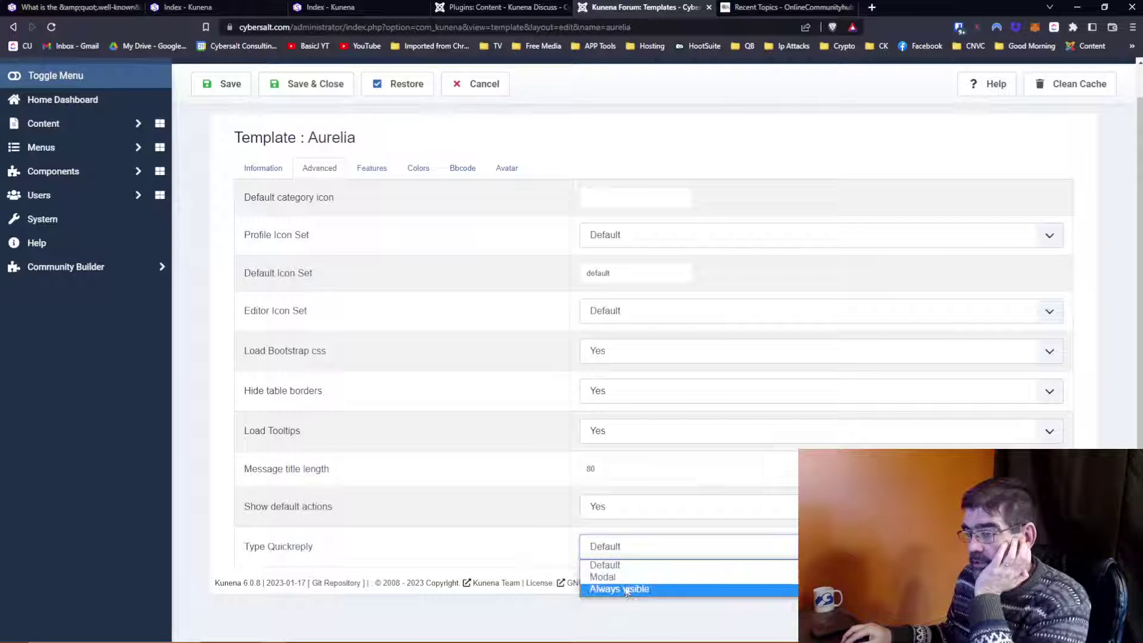
pyautogui.click(512, 520)
pyautogui.click(264, 168)
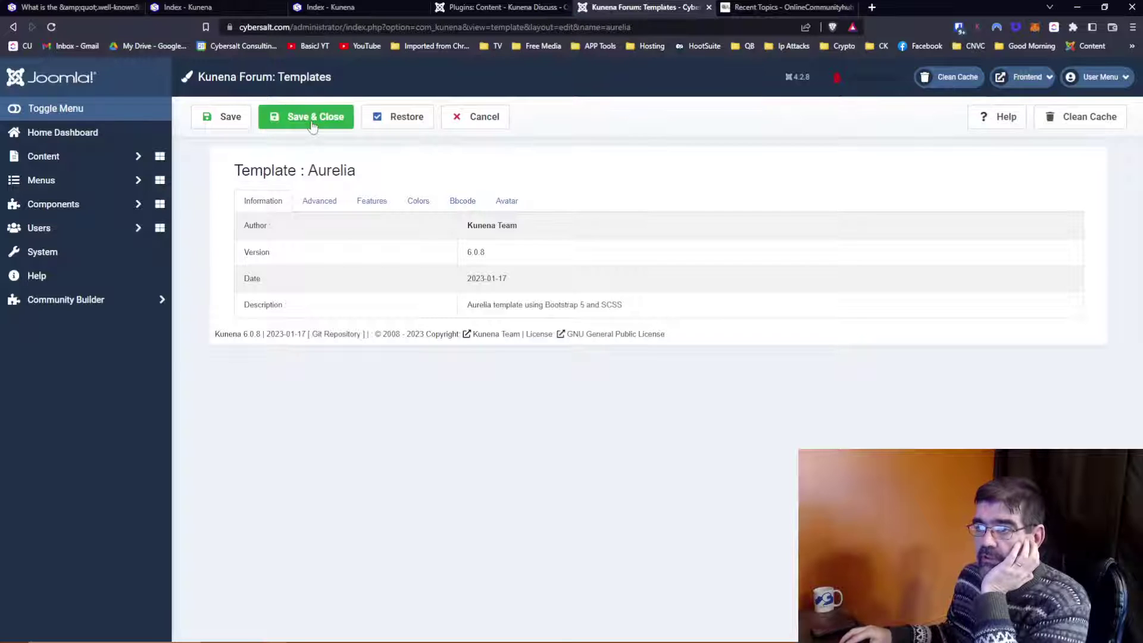
pyautogui.click(313, 118)
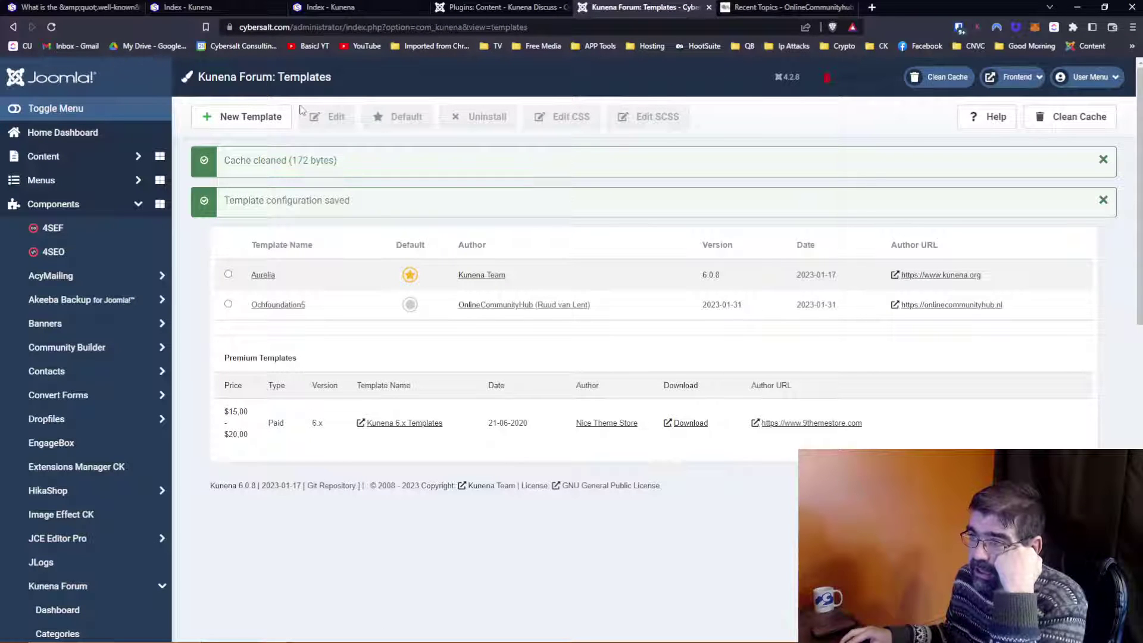
# Step: Open the Aurelia template's custom.css file for editing, and save and close it without adding any code
pyautogui.click(228, 275)
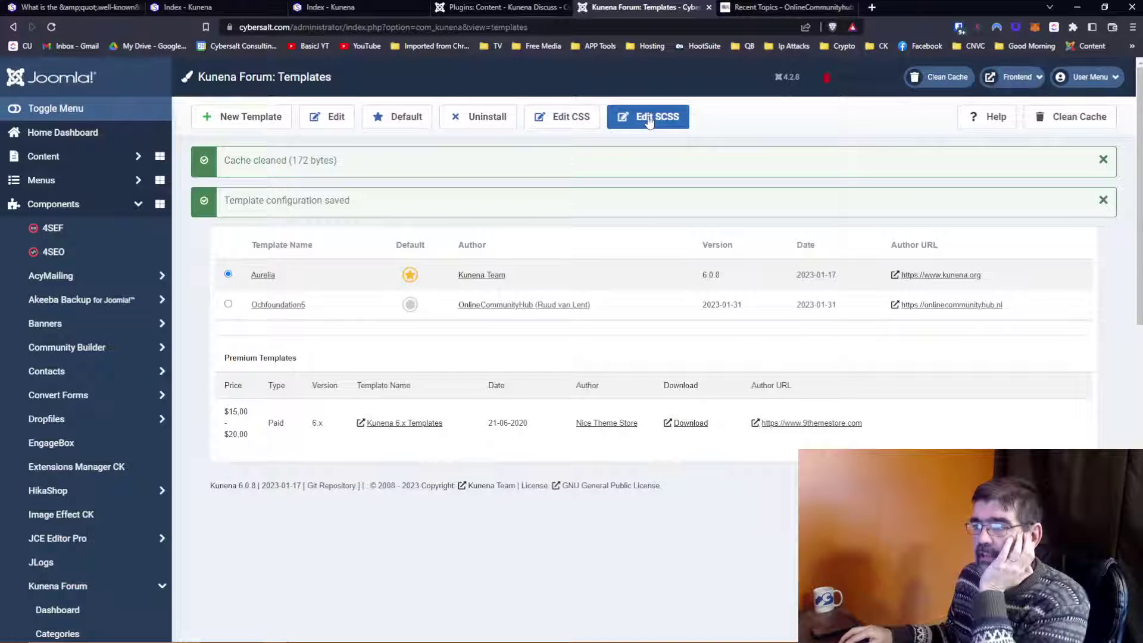
pyautogui.click(563, 121)
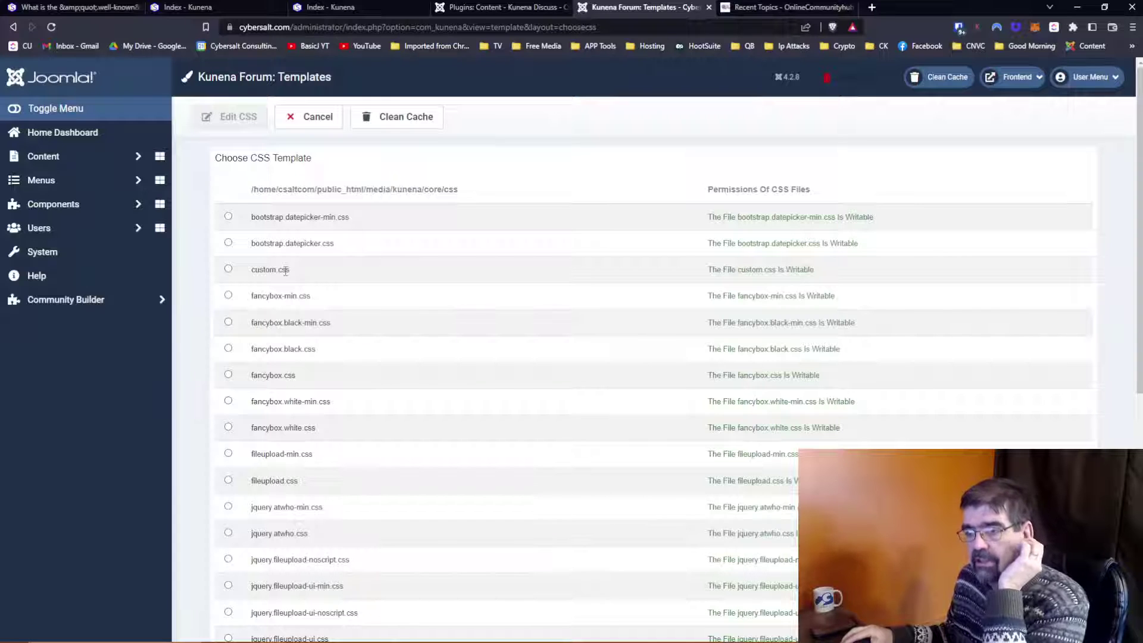
pyautogui.click(228, 269)
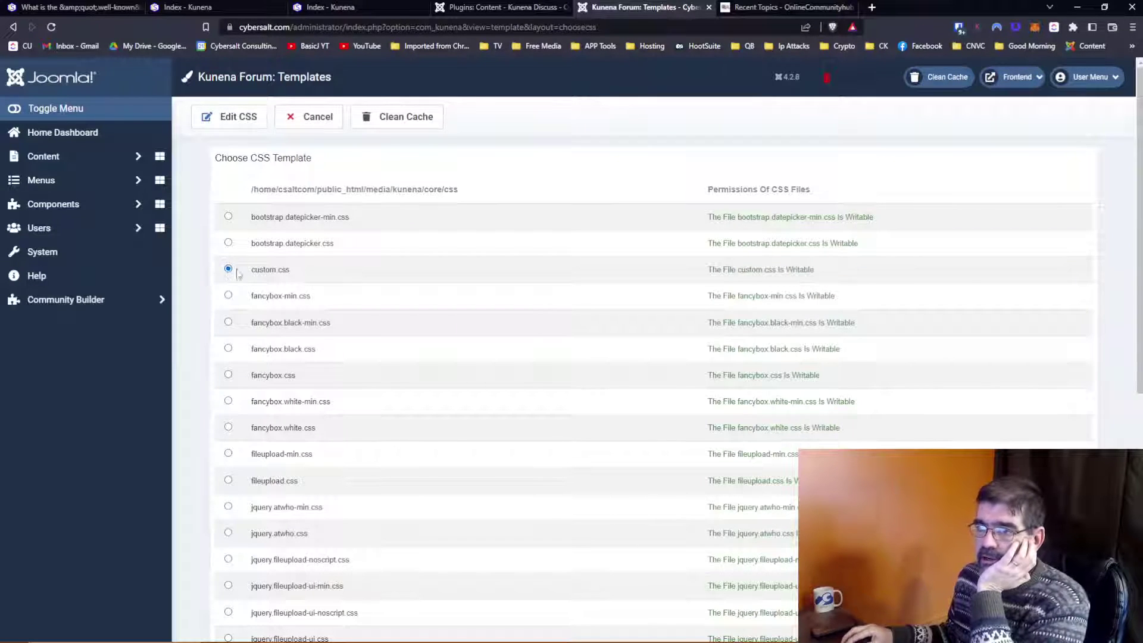
pyautogui.click(248, 121)
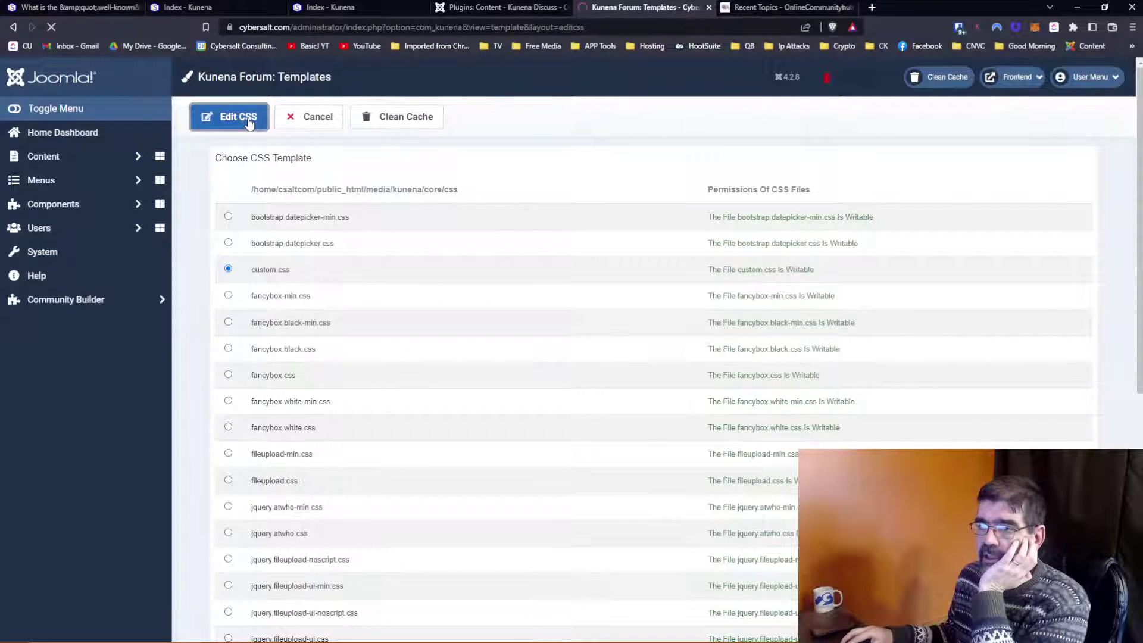
pyautogui.click(308, 293)
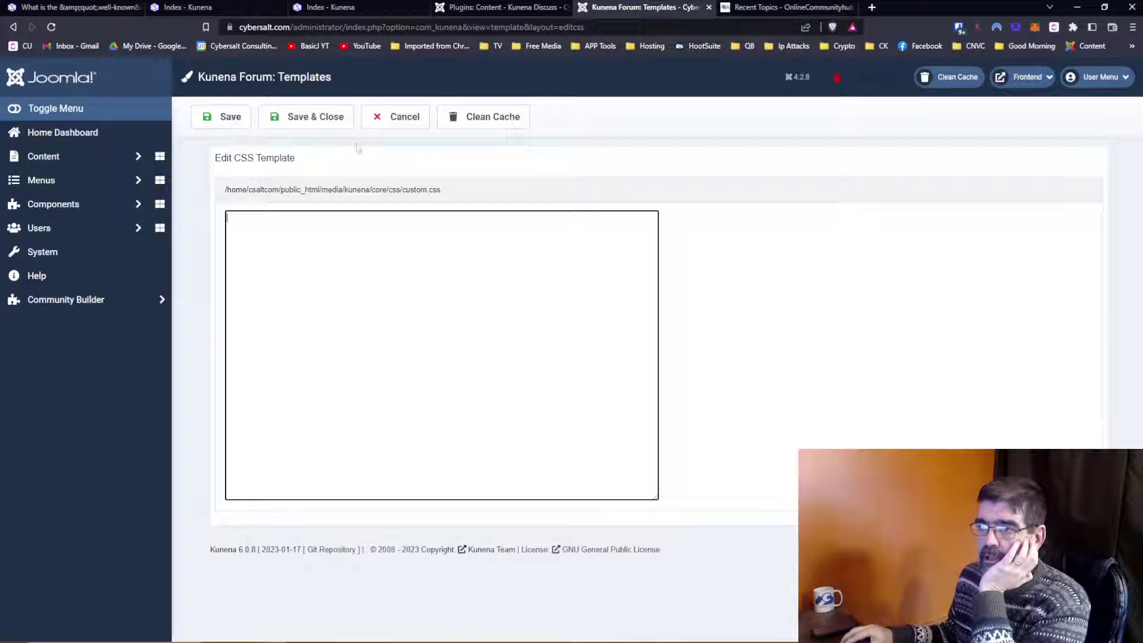
pyautogui.click(227, 121)
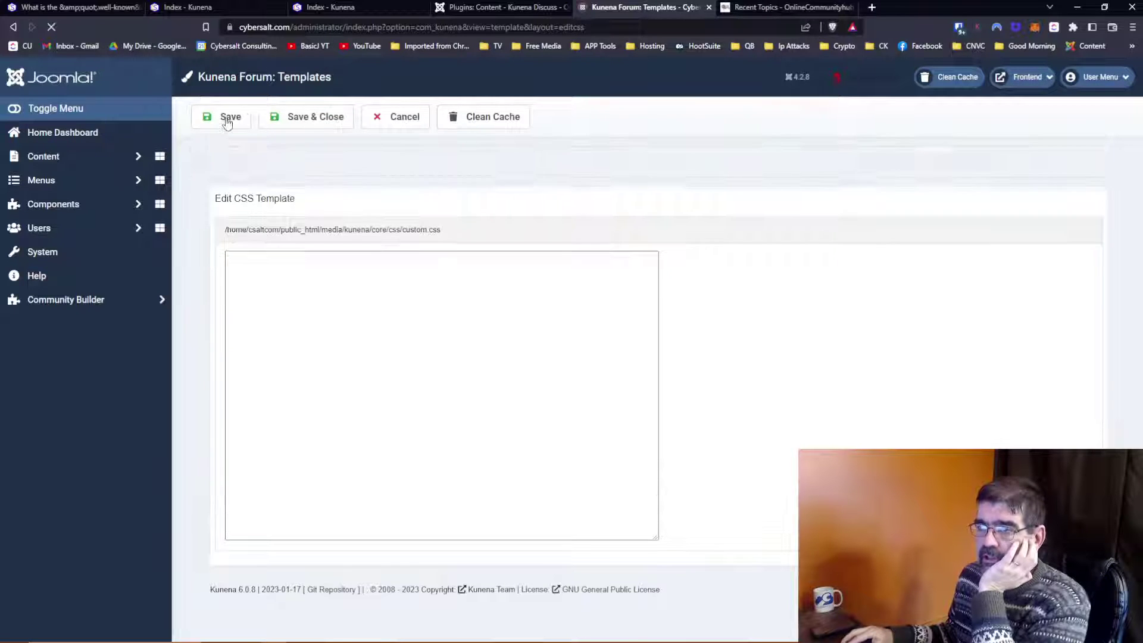
pyautogui.click(295, 122)
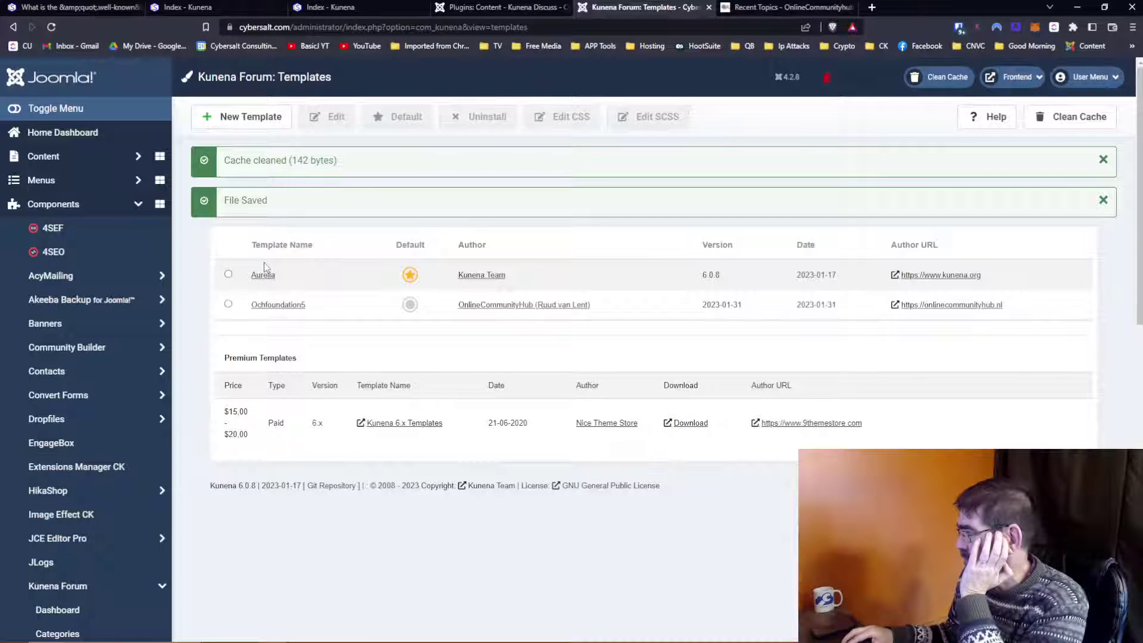
# Step: Read through the list of CSS files available for the Aurelia template and return to the template list
pyautogui.click(228, 274)
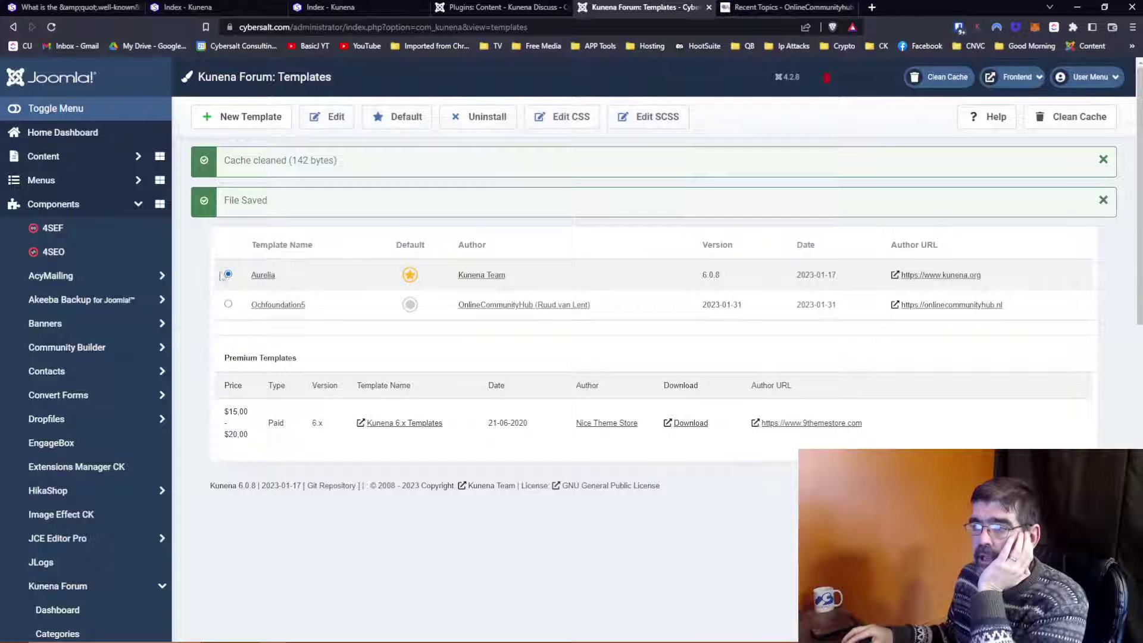
pyautogui.click(560, 121)
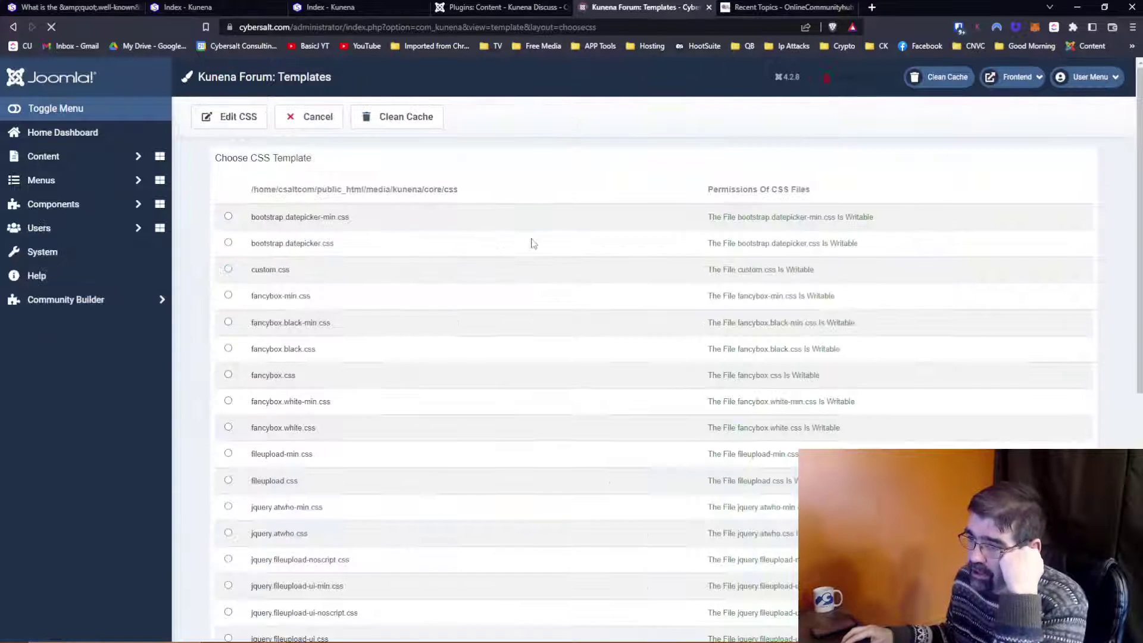
pyautogui.scroll(-2, 530, 242)
pyautogui.scroll(-3, 531, 243)
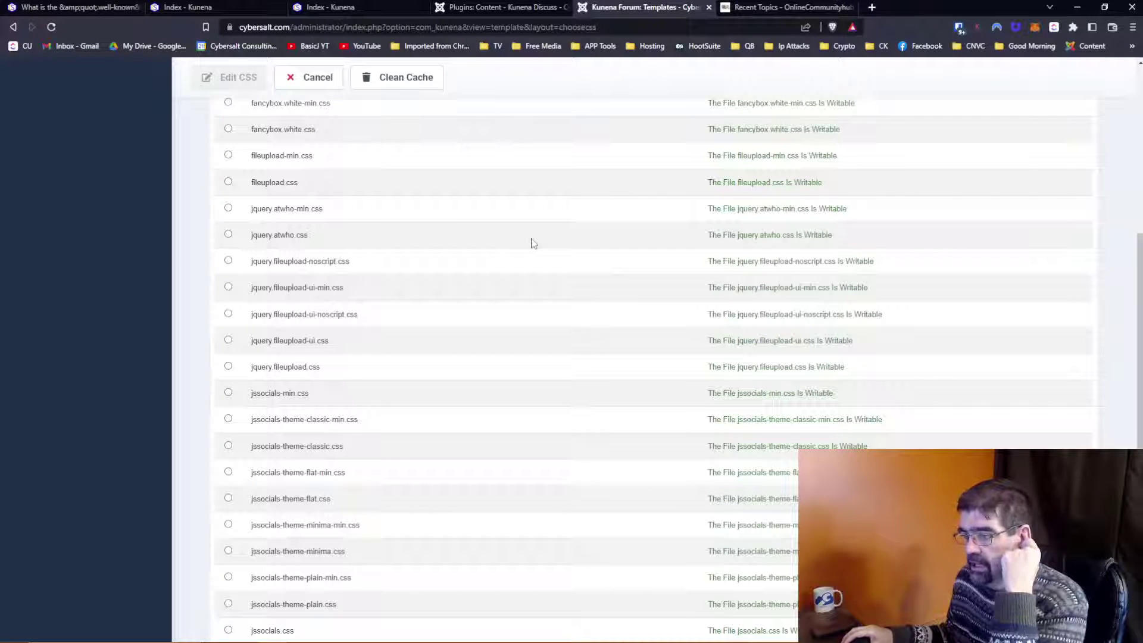
pyautogui.scroll(-1, 338, 378)
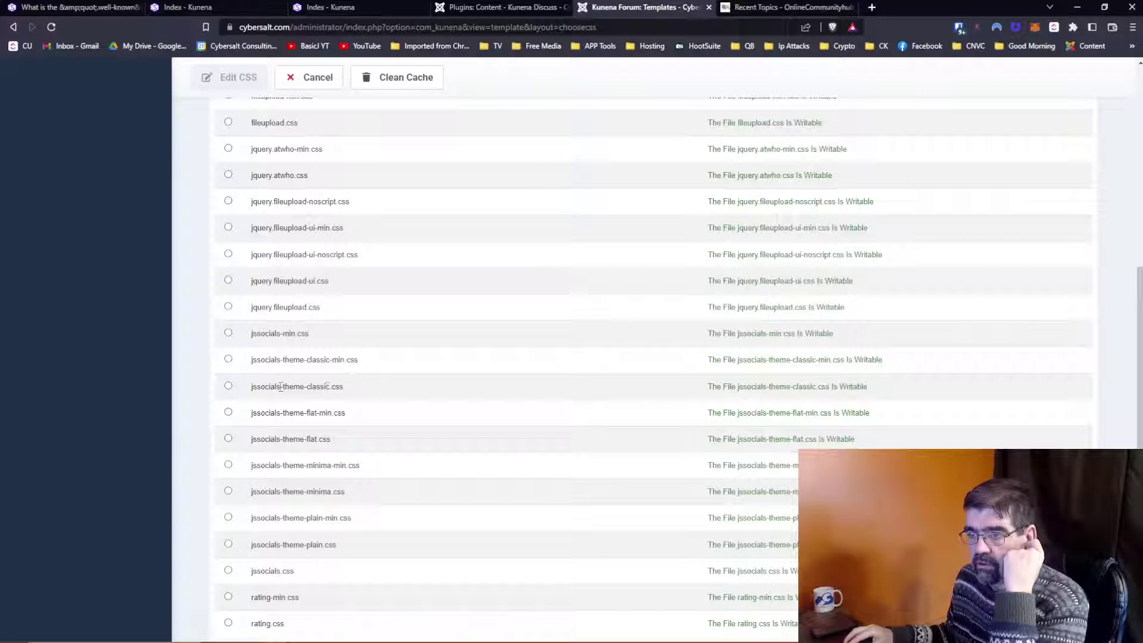
pyautogui.scroll(-2, 324, 387)
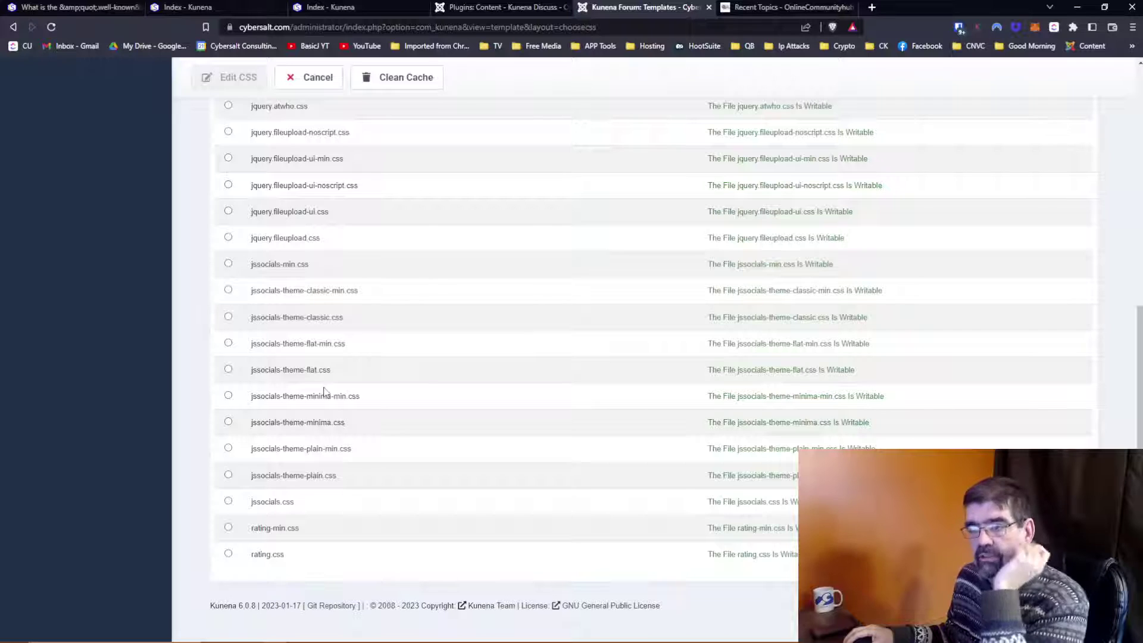
pyautogui.scroll(7, 324, 390)
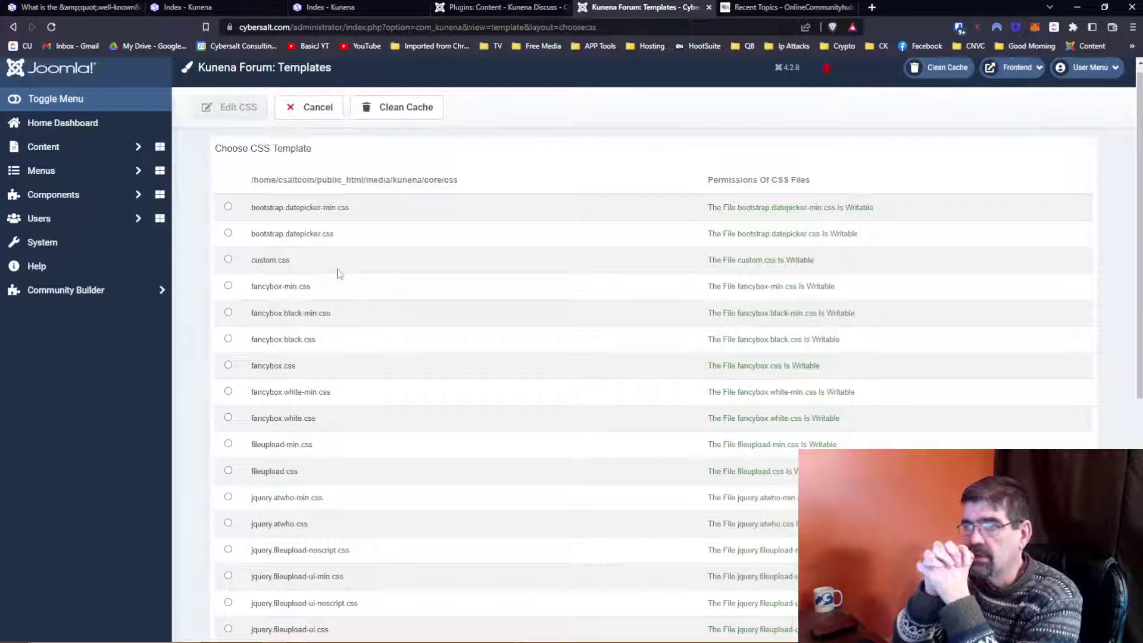
pyautogui.click(323, 108)
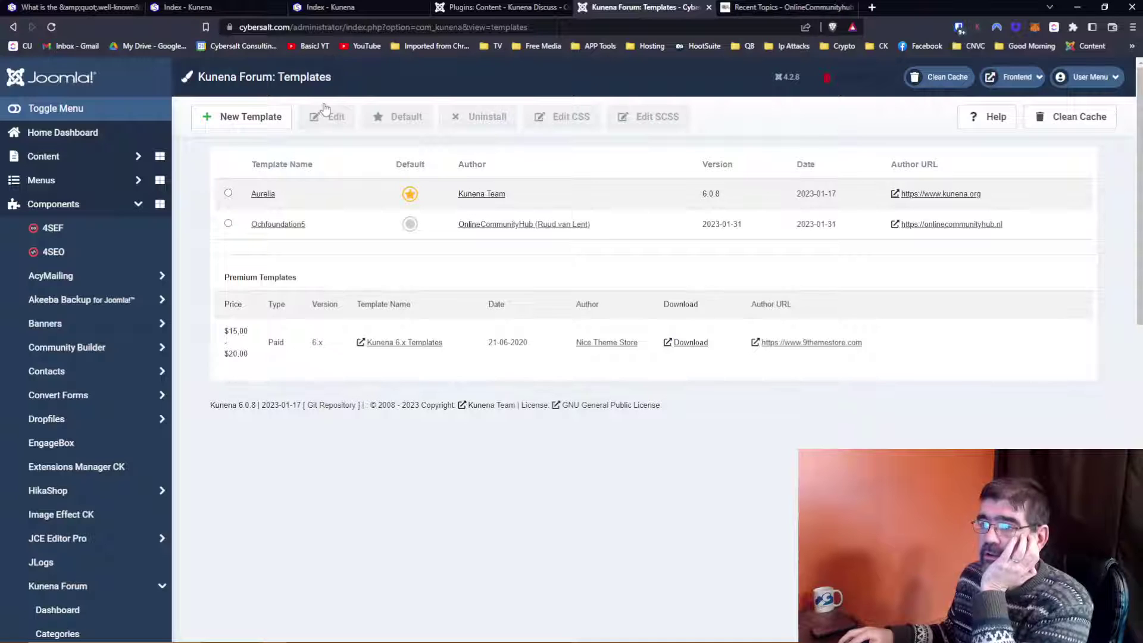
# Step: View the upload page for installing a new Kunena template and leave it without choosing a package
pyautogui.click(229, 194)
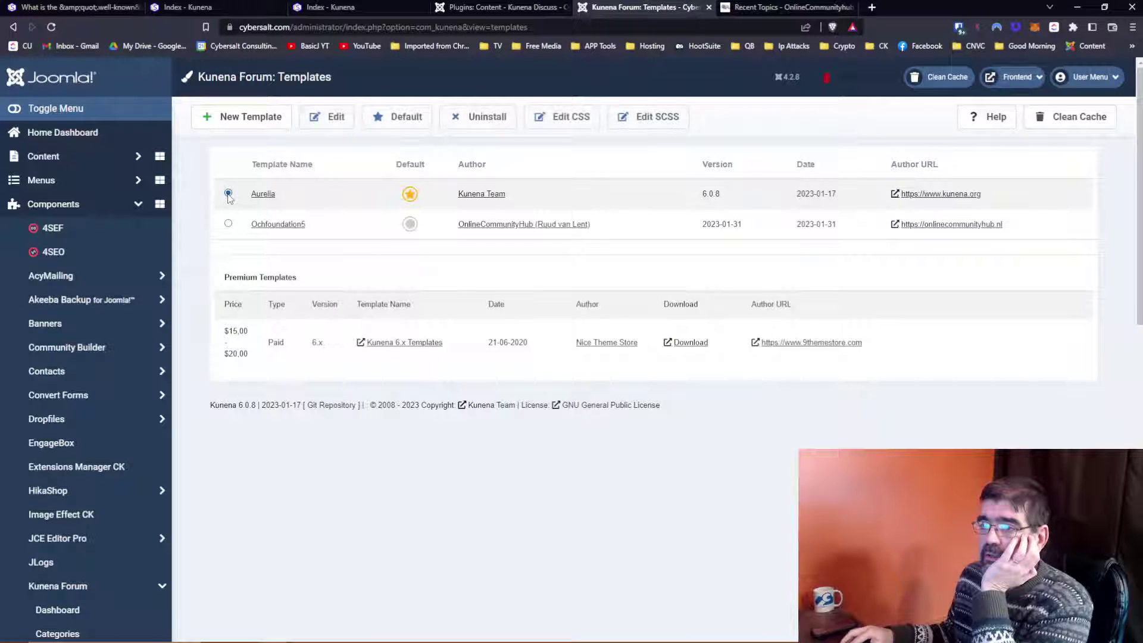
pyautogui.click(244, 115)
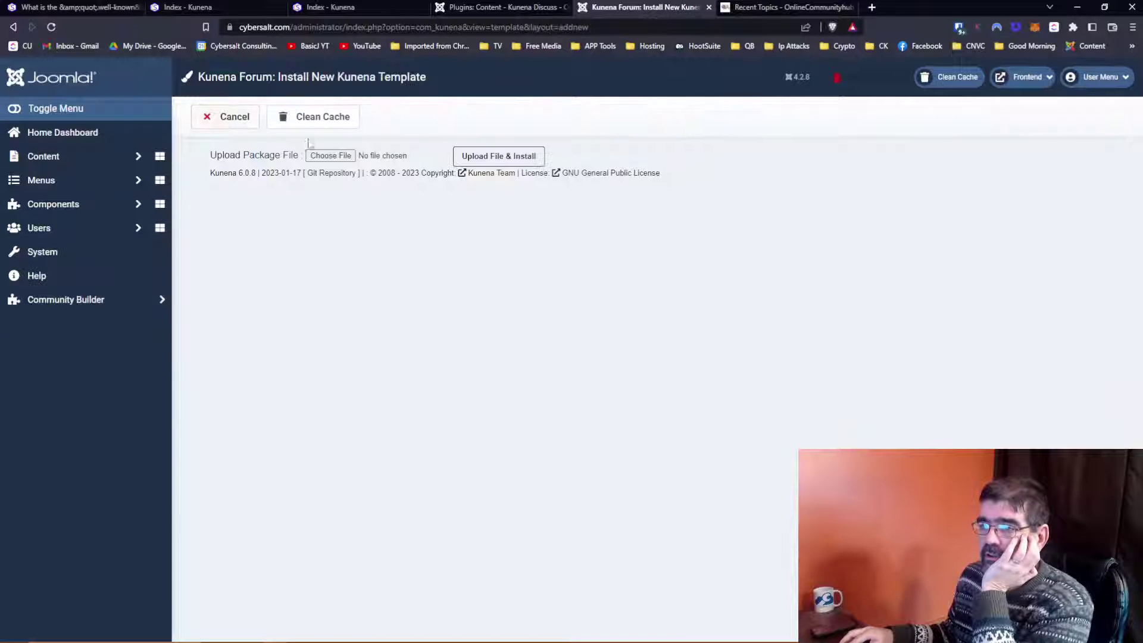
pyautogui.click(229, 122)
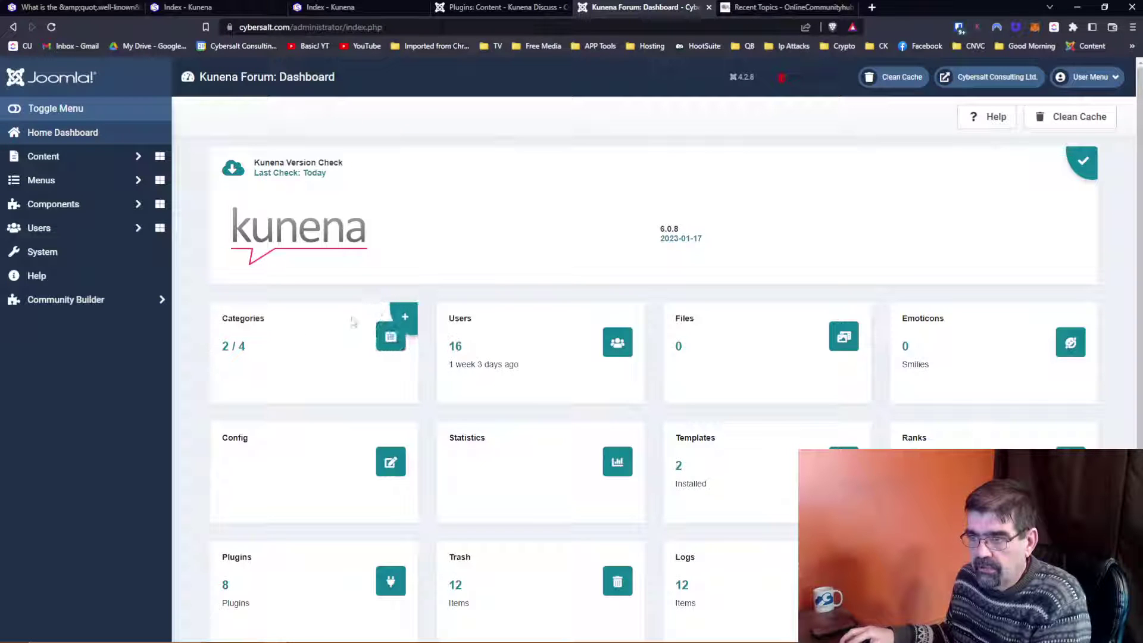
# Step: Look over the Kunena dashboard's tiles, from Categories and Users to Plugins, Trash and Logs
pyautogui.doubleClick(333, 329)
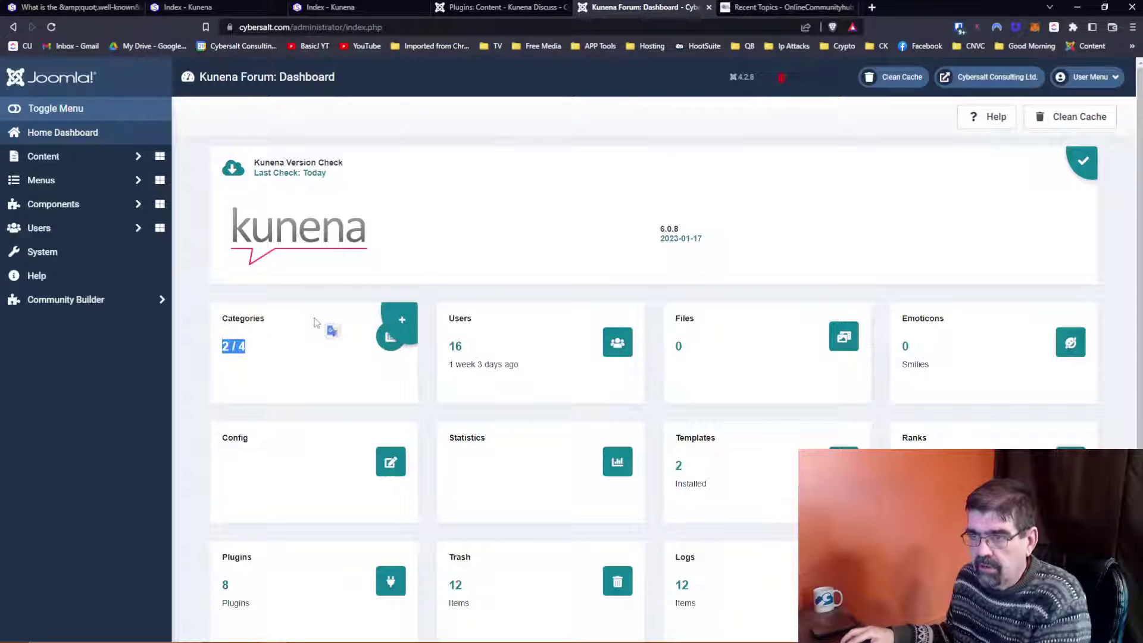
pyautogui.click(315, 323)
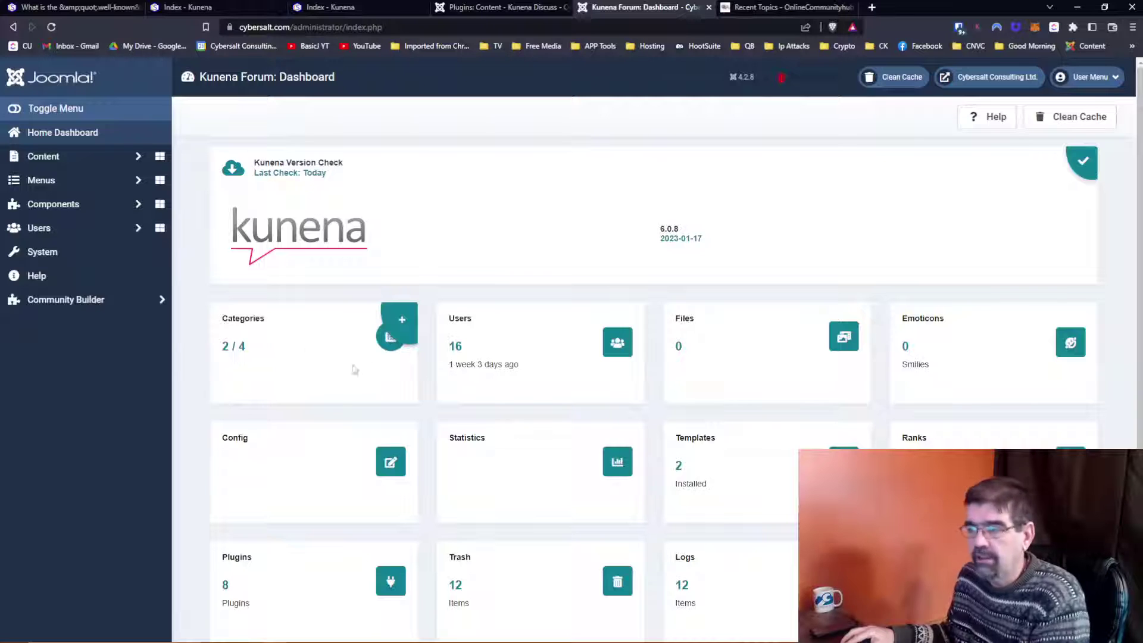
pyautogui.scroll(-1, 309, 360)
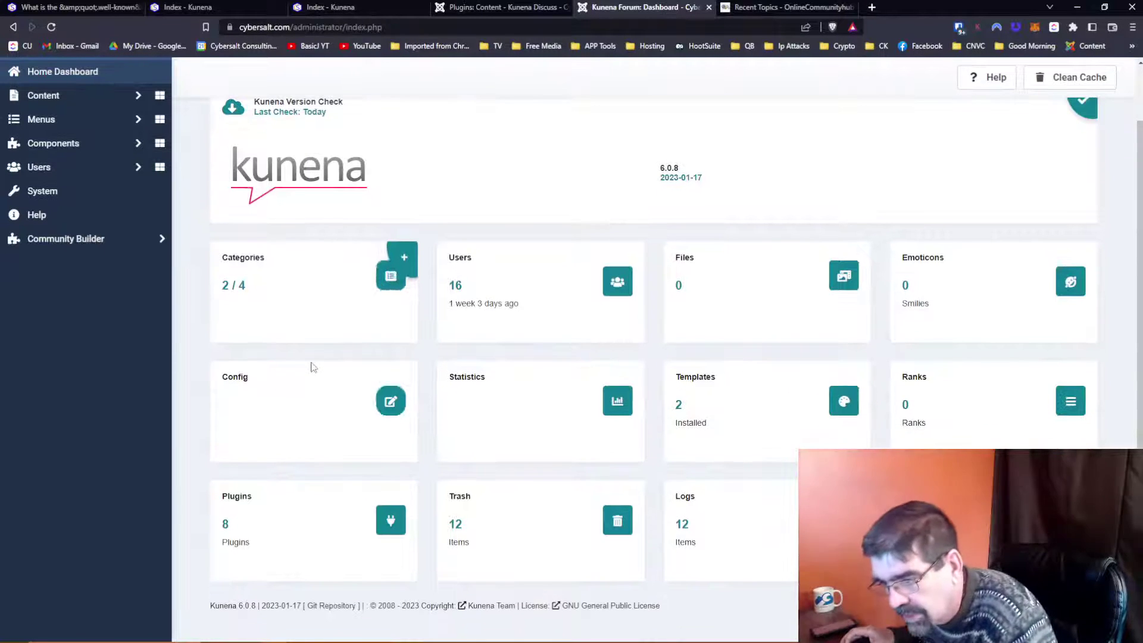
pyautogui.scroll(1, 310, 366)
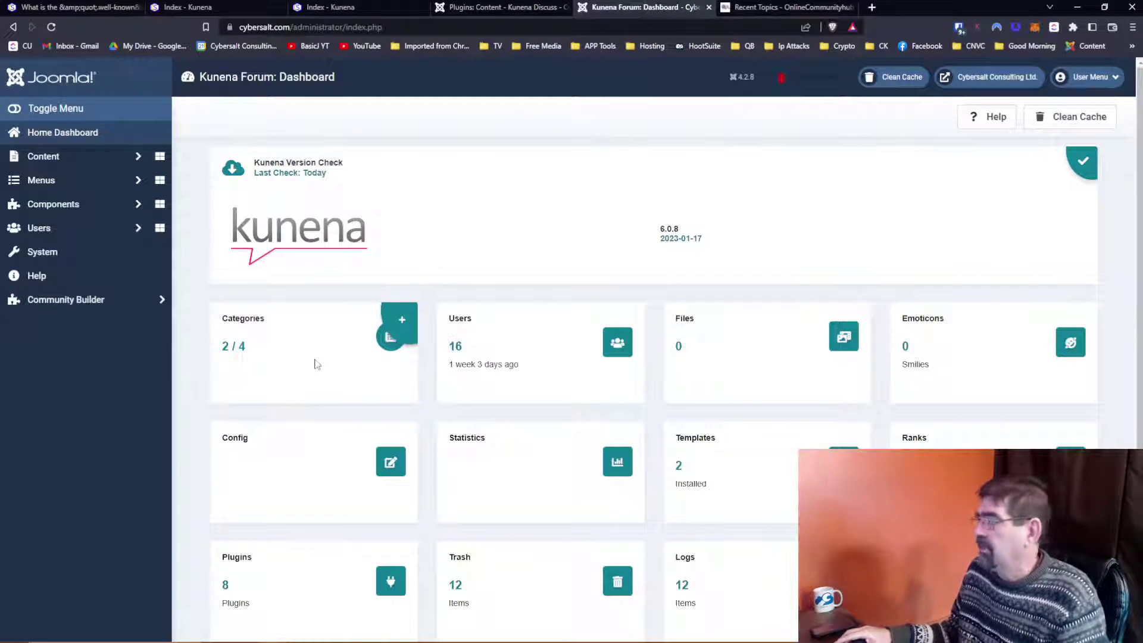
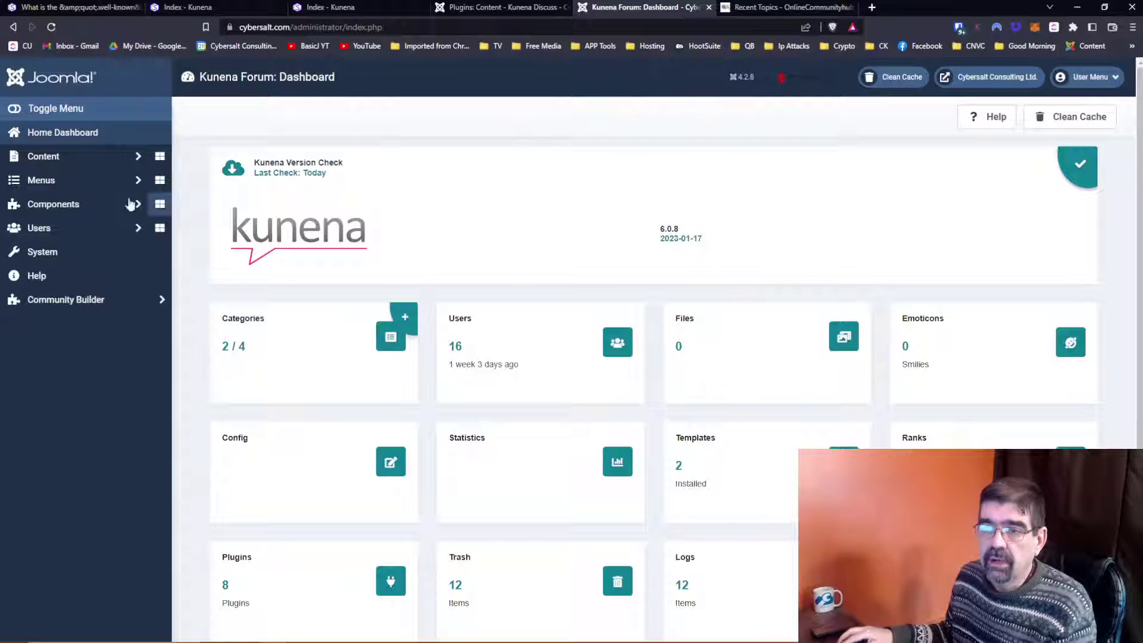
# Step: Open the list of installed Kunena Forum templates from the Joomla components
pyautogui.click(40, 210)
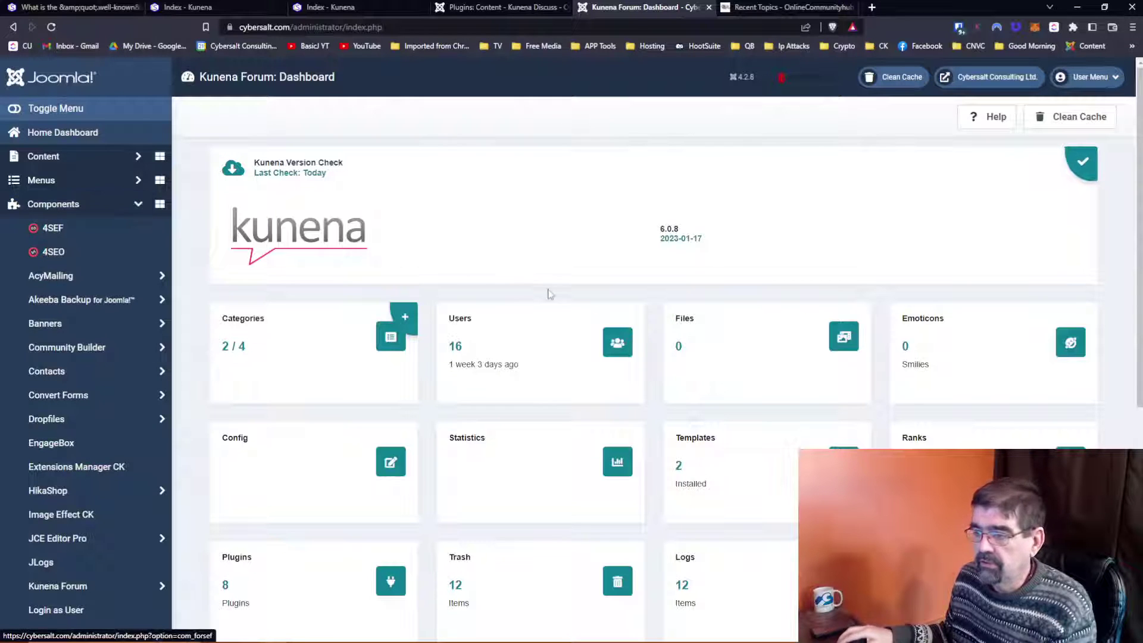
pyautogui.scroll(-3, 545, 293)
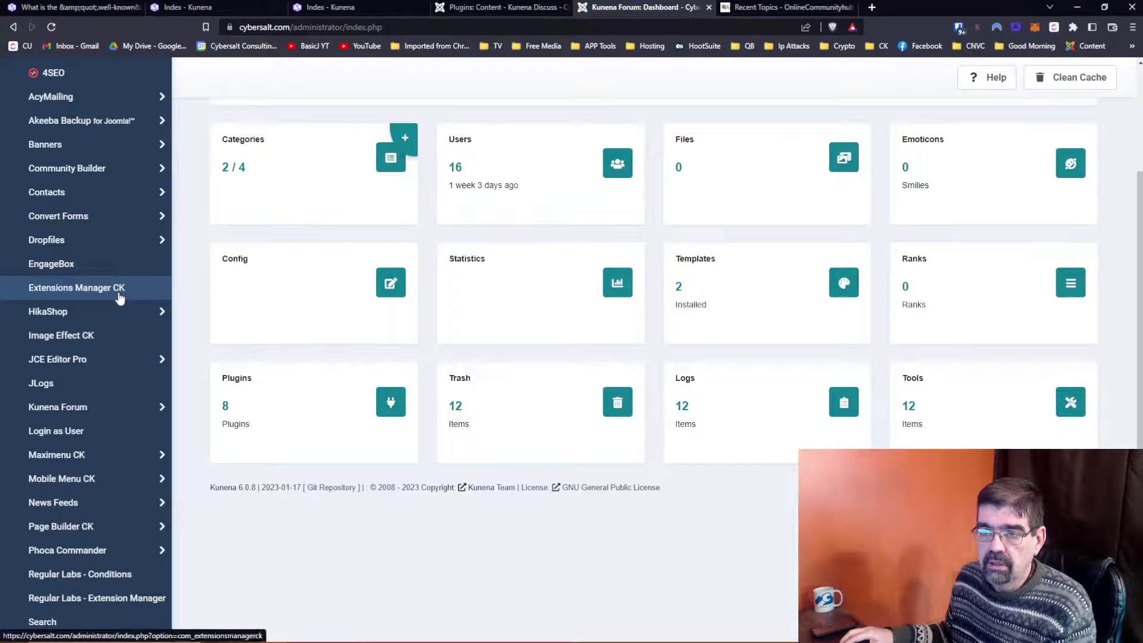
pyautogui.scroll(-2, 119, 297)
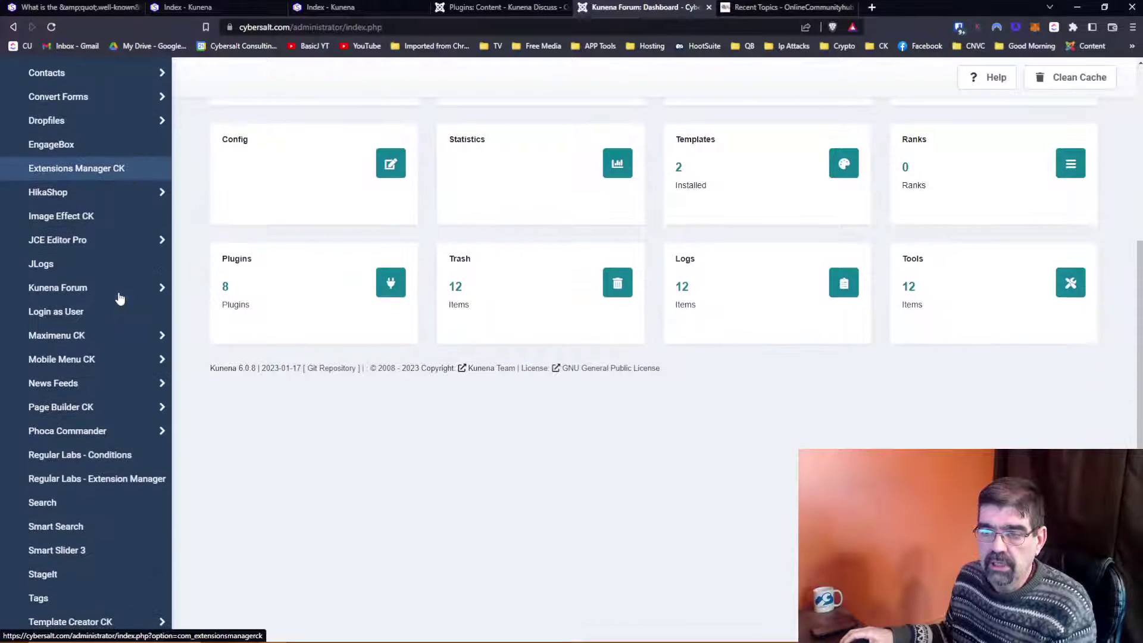
pyautogui.scroll(1, 118, 295)
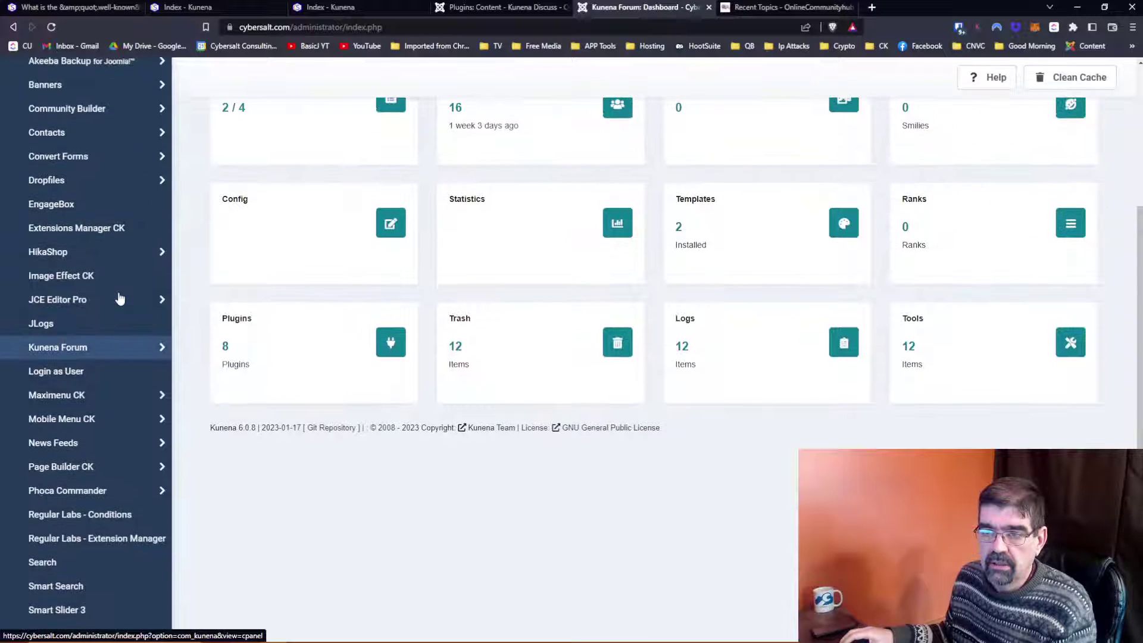
pyautogui.click(96, 347)
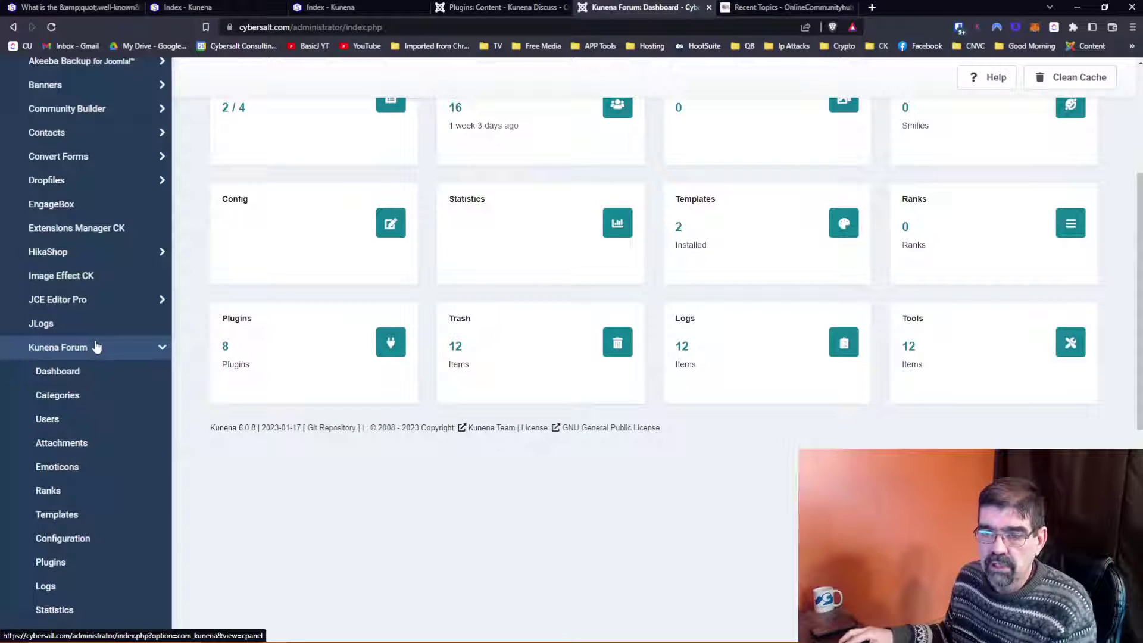
pyautogui.click(58, 514)
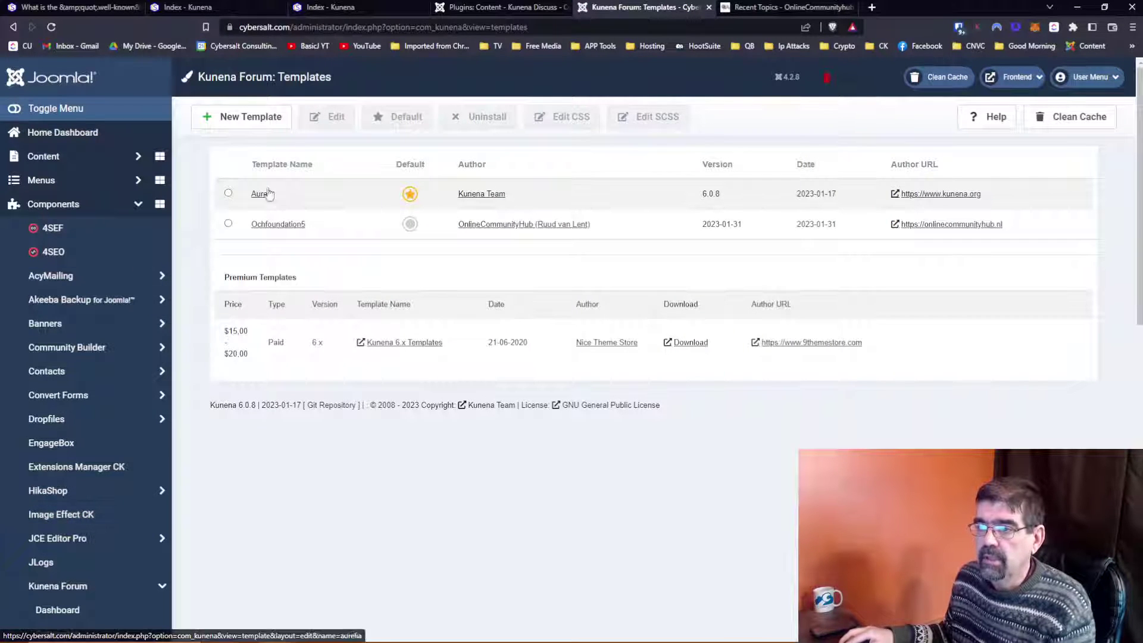
# Step: Open the list of CSS files for the Aurelia template and look through it
pyautogui.click(229, 193)
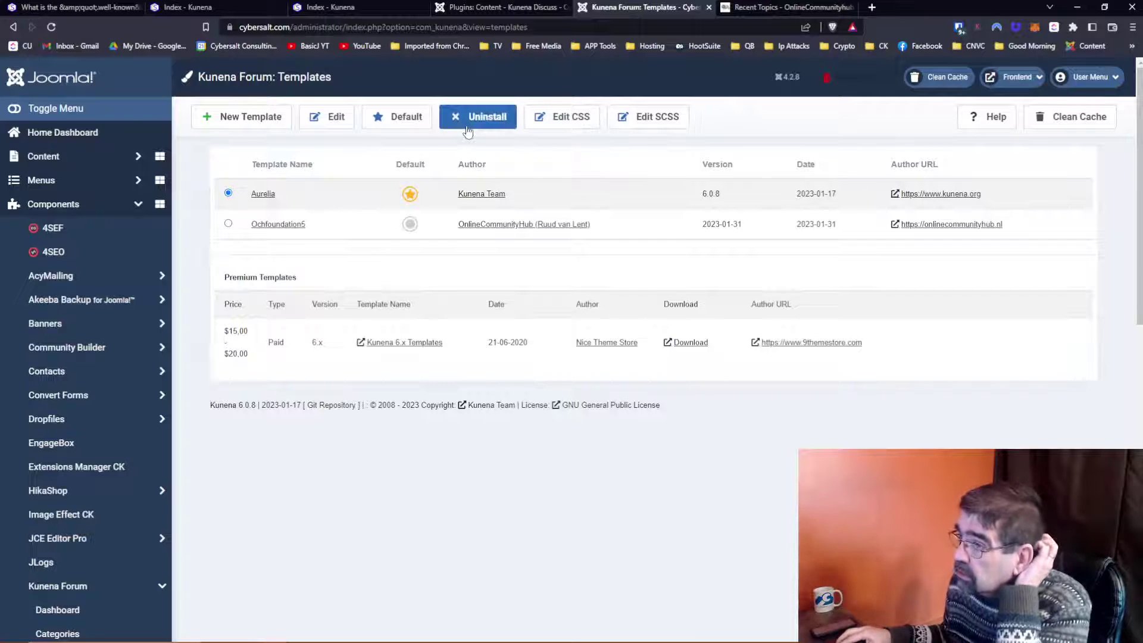
pyautogui.click(555, 128)
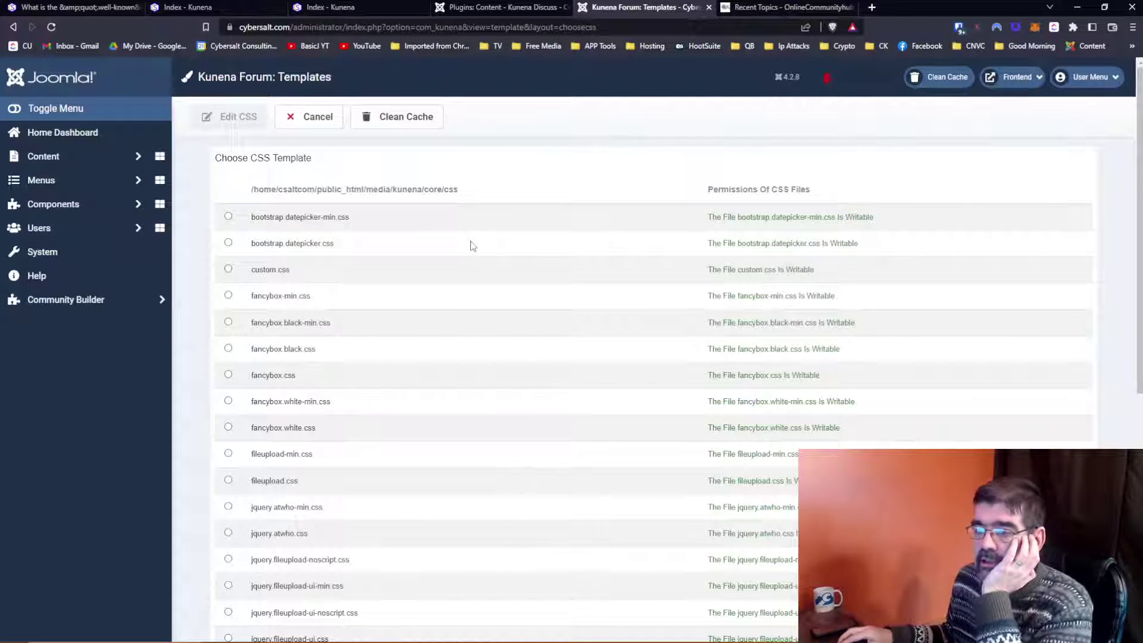
pyautogui.scroll(-3, 470, 246)
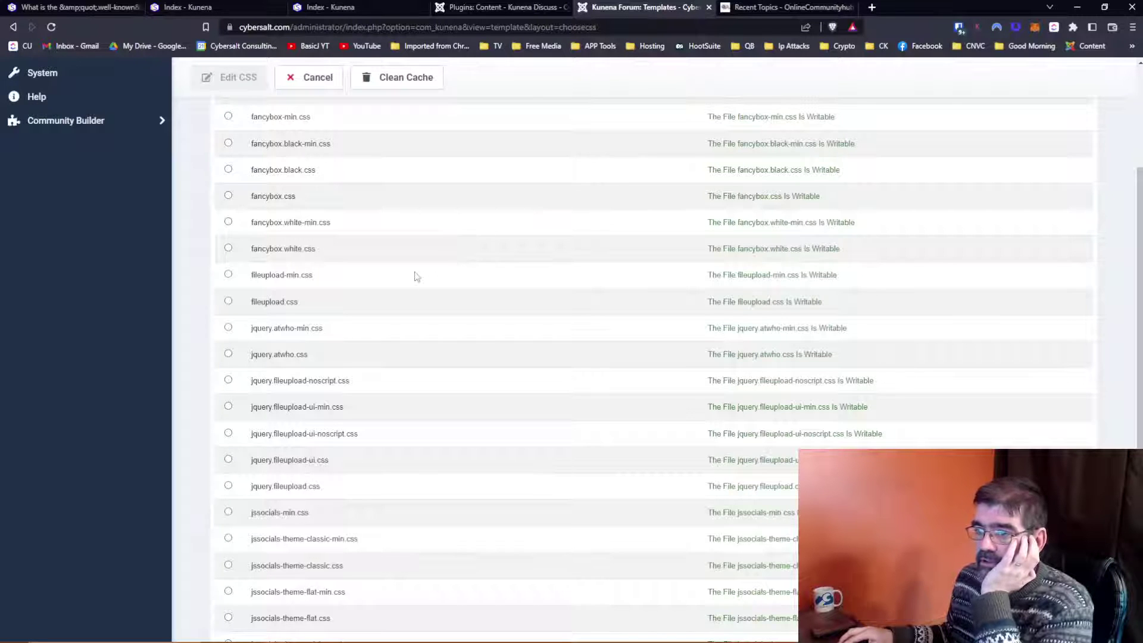
# Step: Open fileupload.css in the template's CSS editor and read through its code
pyautogui.click(229, 302)
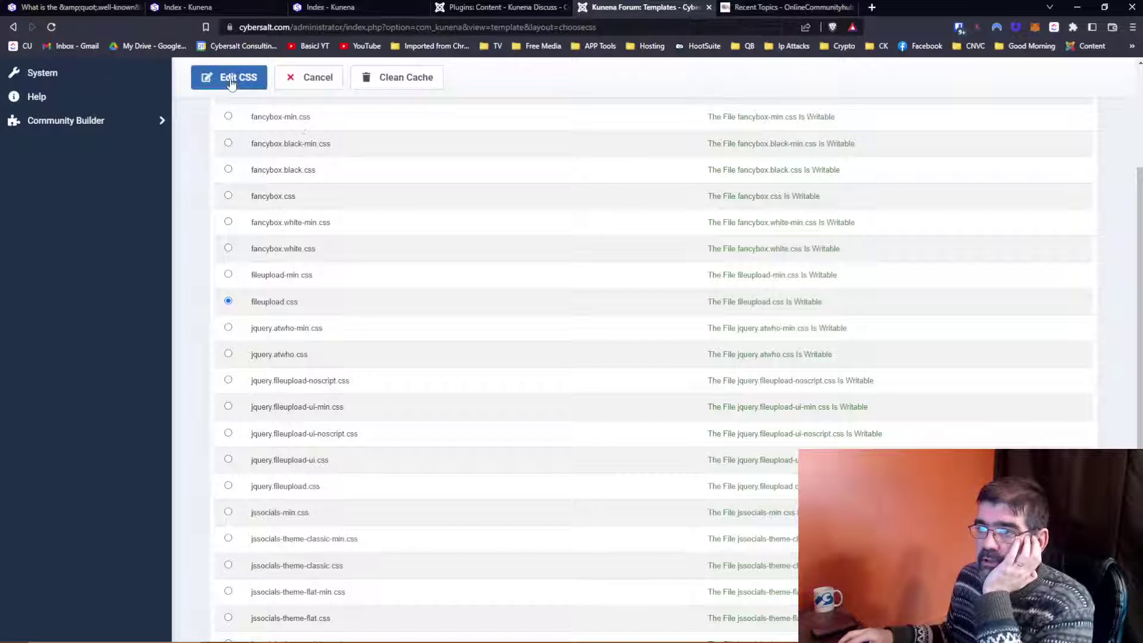
pyautogui.click(231, 84)
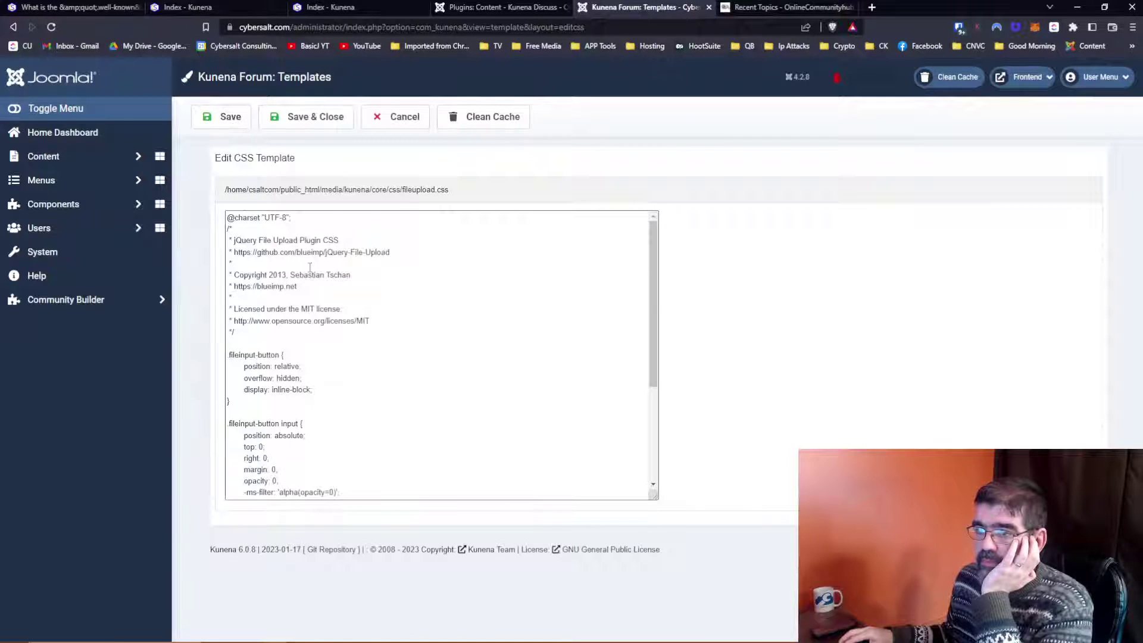
pyautogui.scroll(-3, 310, 267)
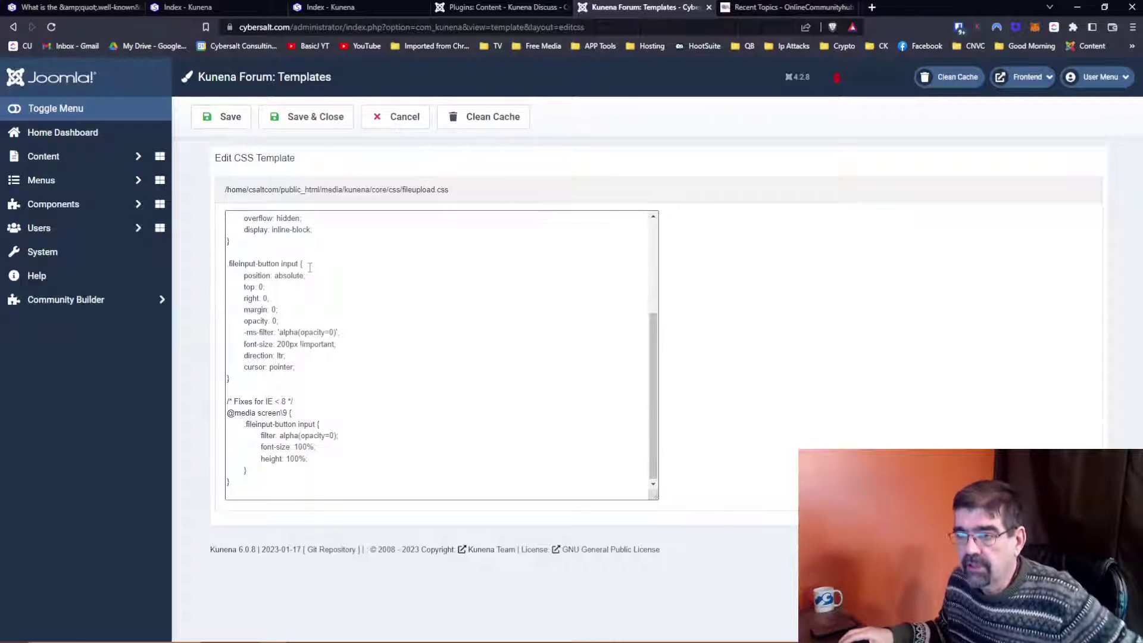
pyautogui.scroll(2, 338, 296)
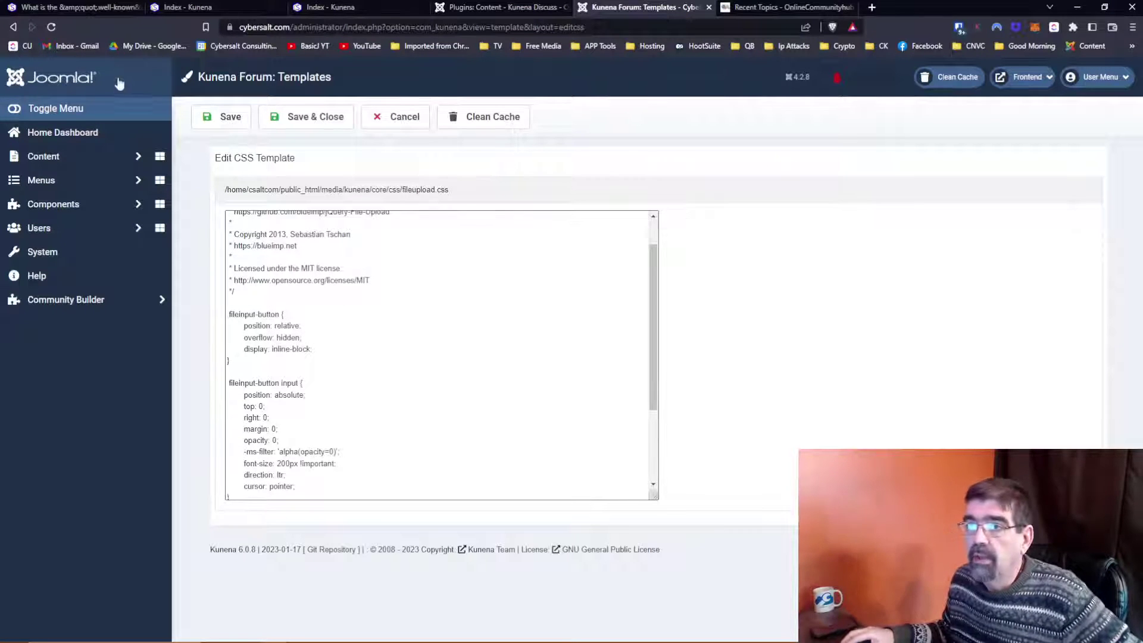
# Step: Inspect the Catch-All category's folder icon on the forum index in the developer tools, and read the style rules of its kcat-icon cell
pyautogui.click(330, 8)
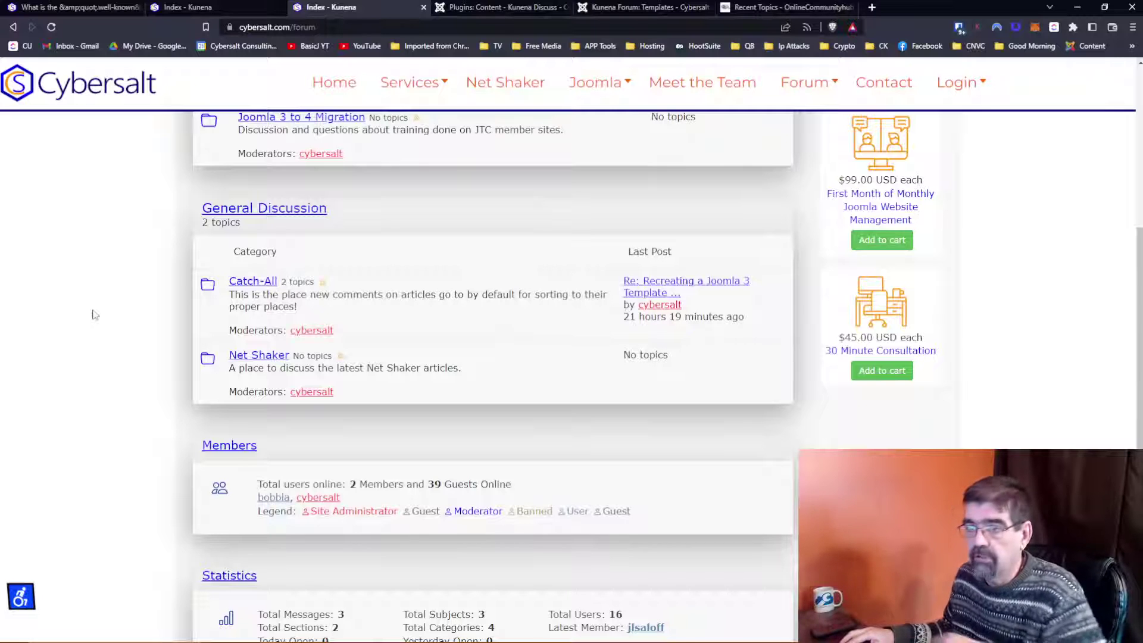
pyautogui.press('F12')
pyautogui.click(9, 373)
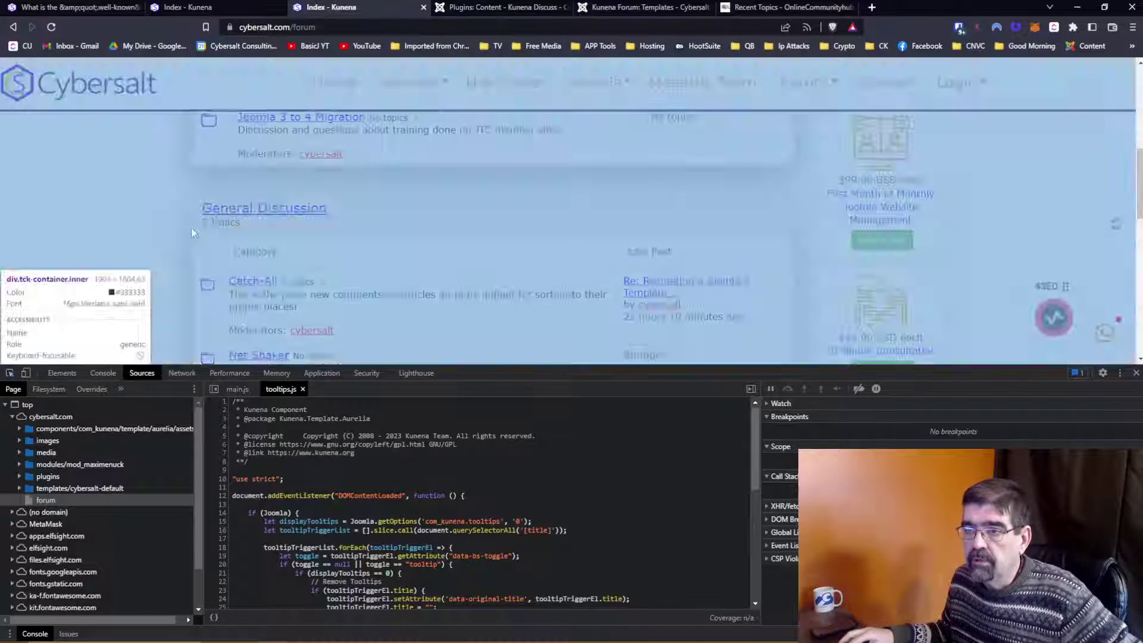
pyautogui.click(216, 288)
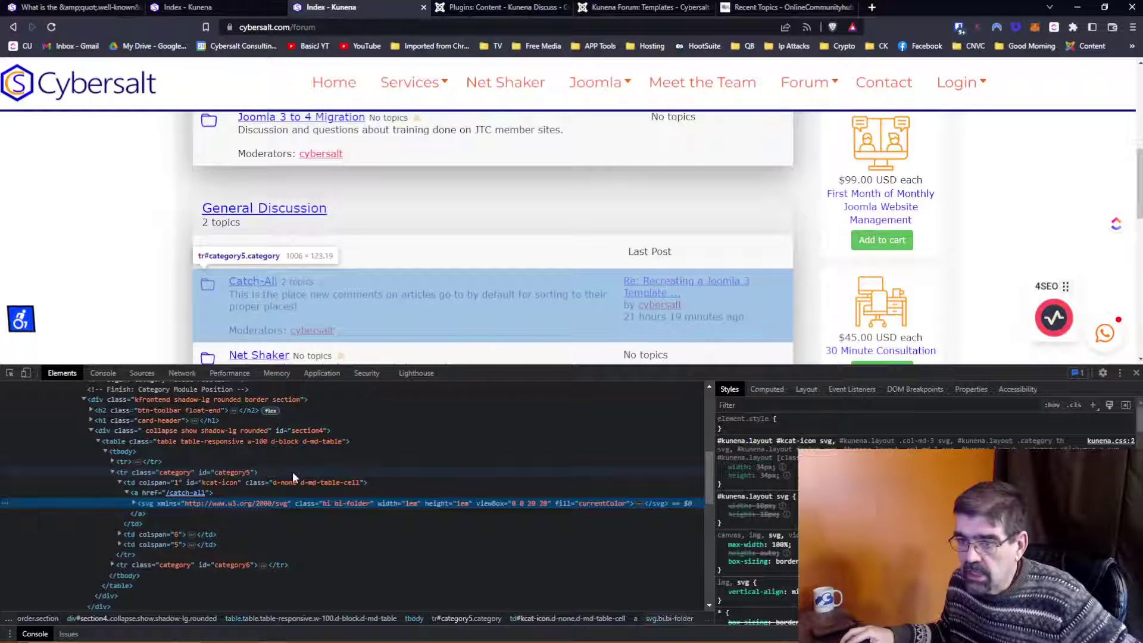
pyautogui.click(144, 483)
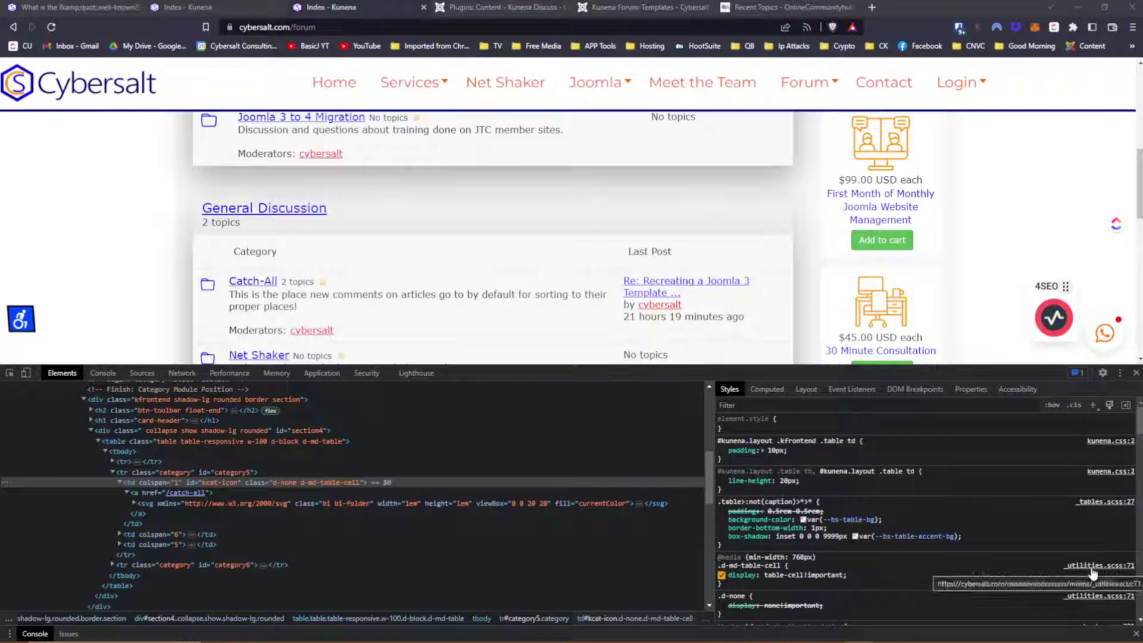
pyautogui.scroll(-3, 1028, 521)
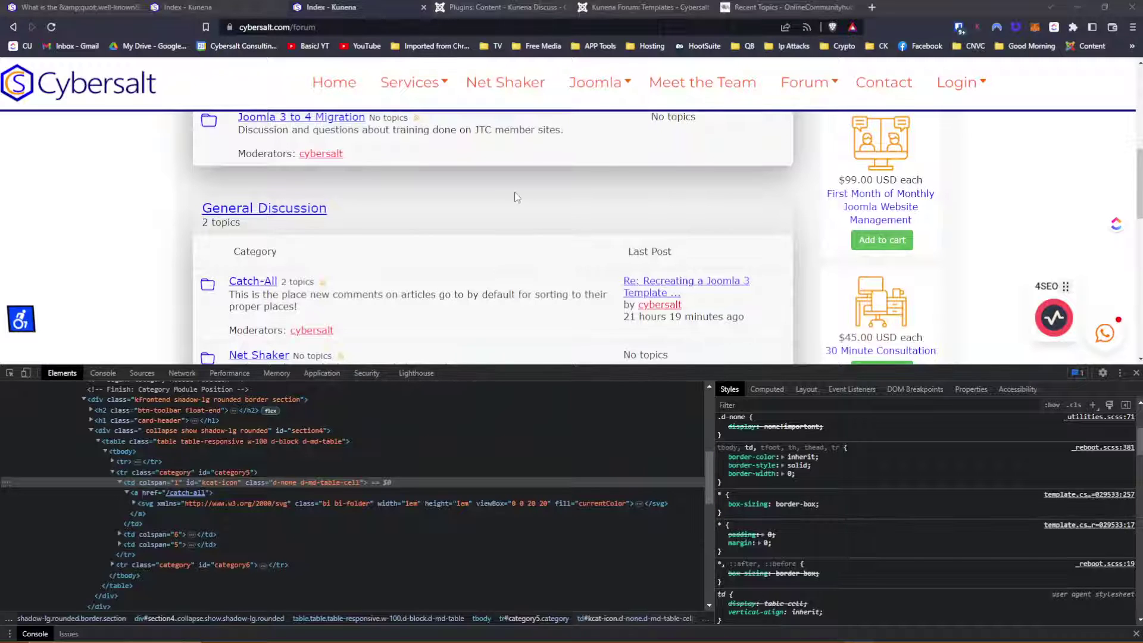
# Step: Inspect the Category column heading under Joomla Training Cohort, and examine the style rules of the enclosing section1 container
pyautogui.scroll(1, 513, 196)
pyautogui.click(10, 372)
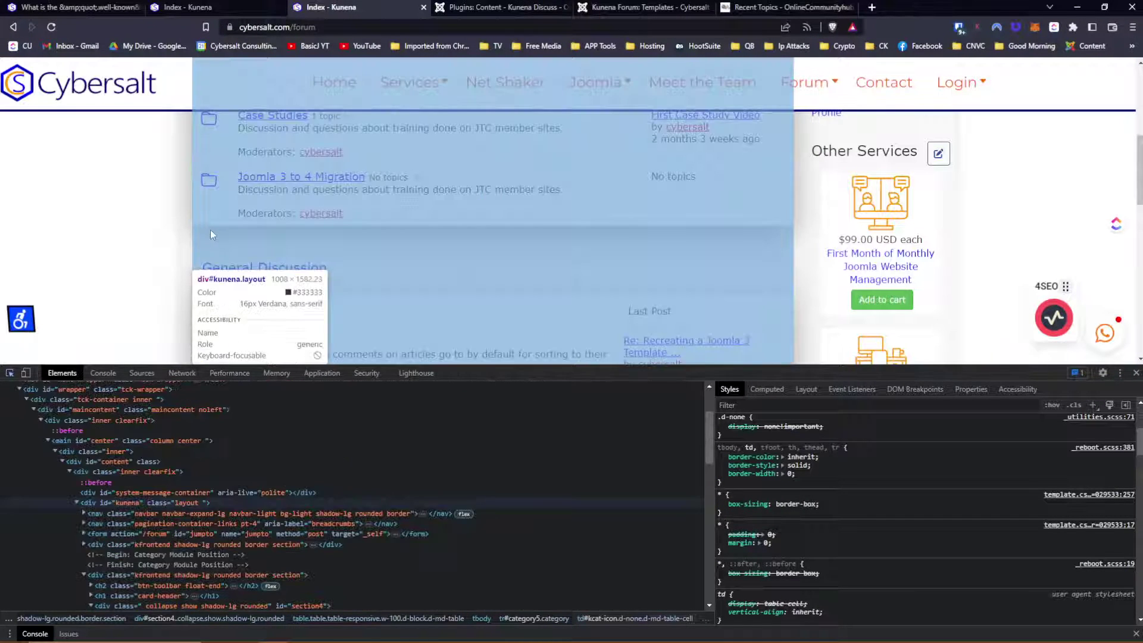
pyautogui.scroll(3, 606, 255)
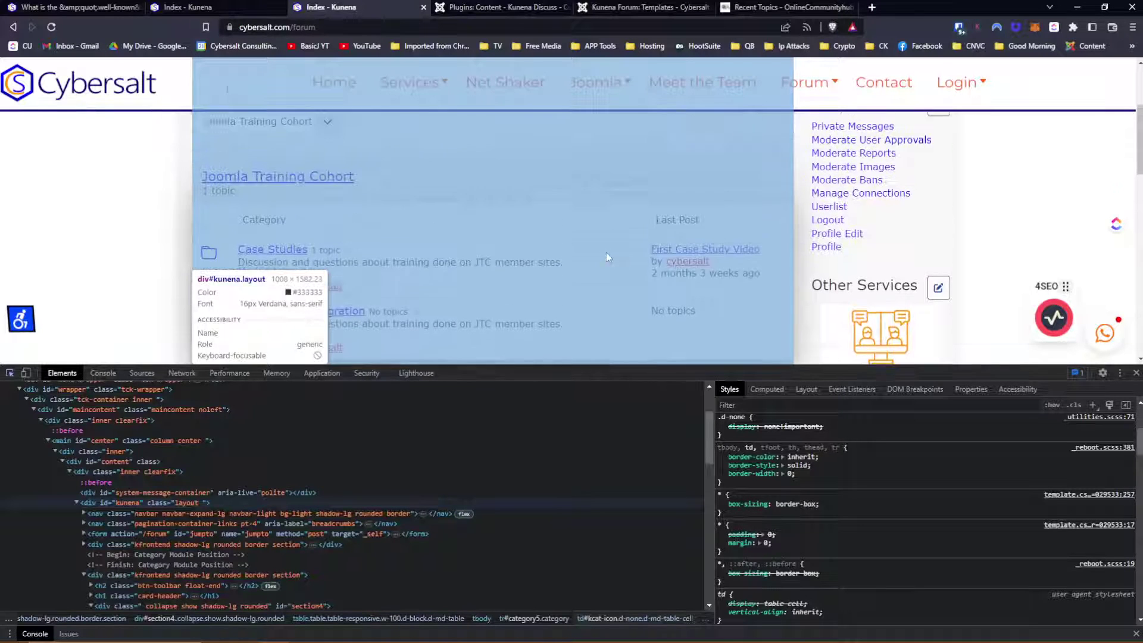
pyautogui.click(598, 255)
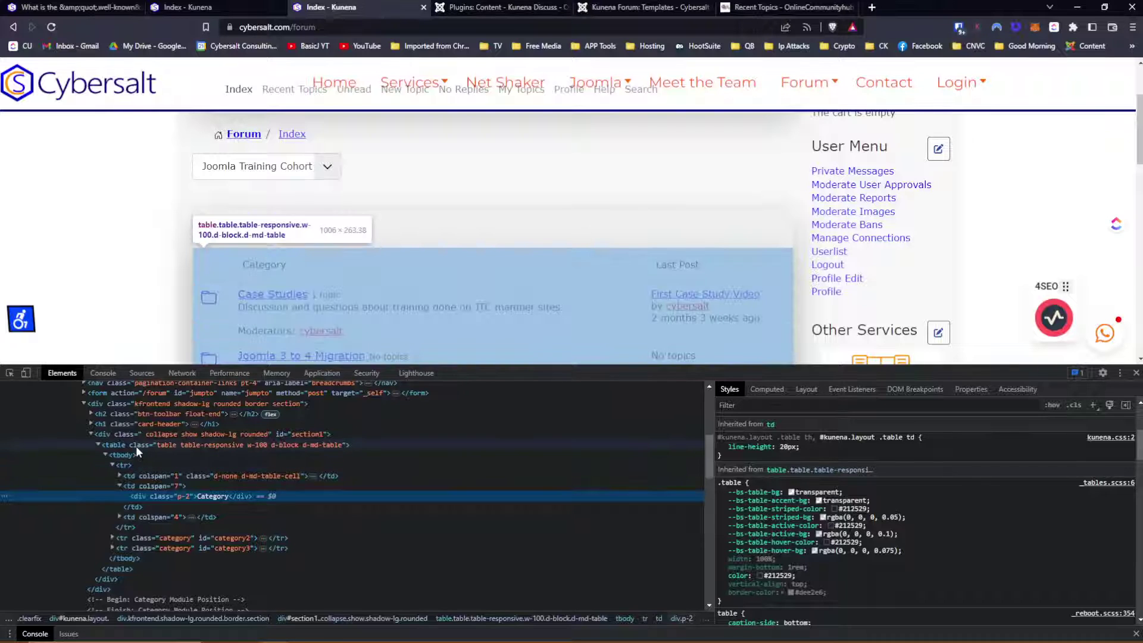
pyautogui.click(137, 434)
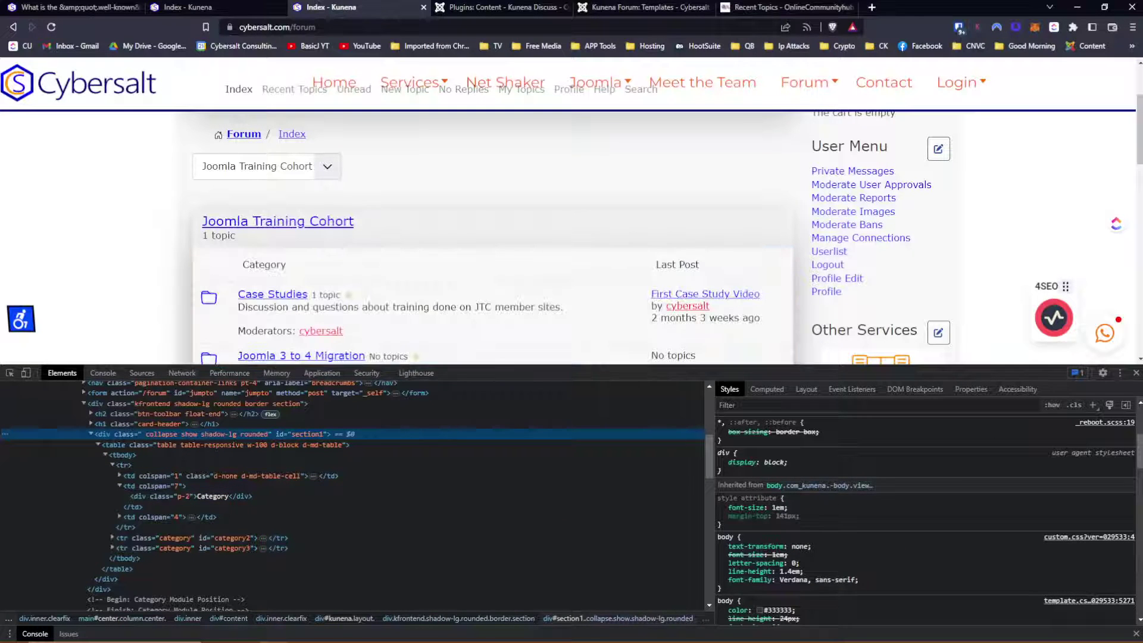
pyautogui.scroll(3, 1029, 491)
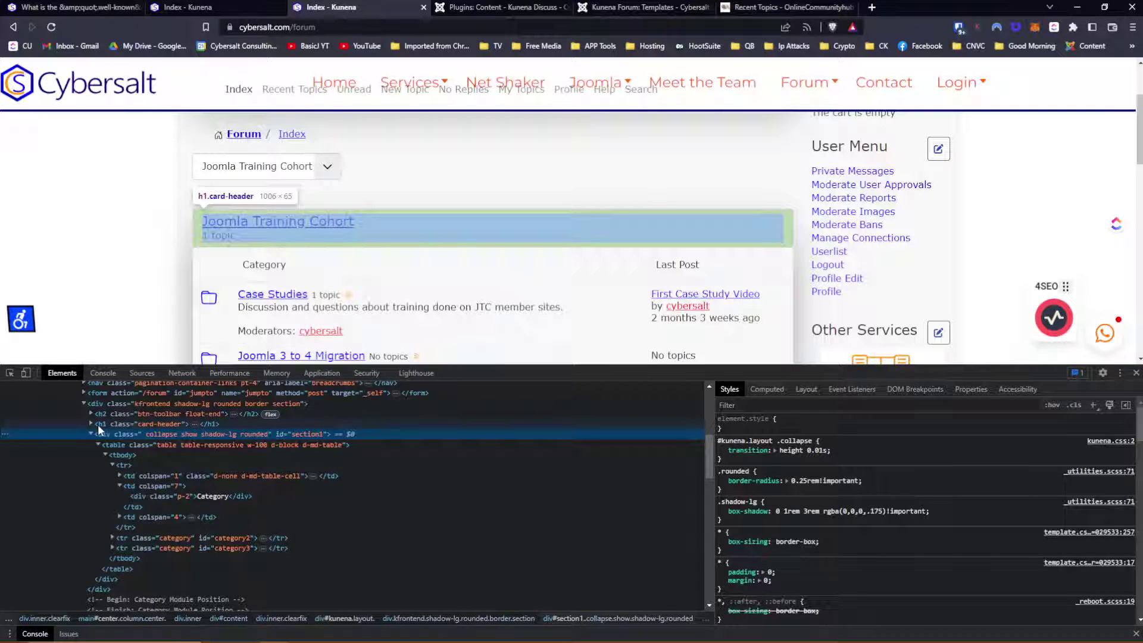
# Step: Examine the style rules and source files for the Joomla Training Cohort card-header heading, and close the developer tools
pyautogui.click(98, 424)
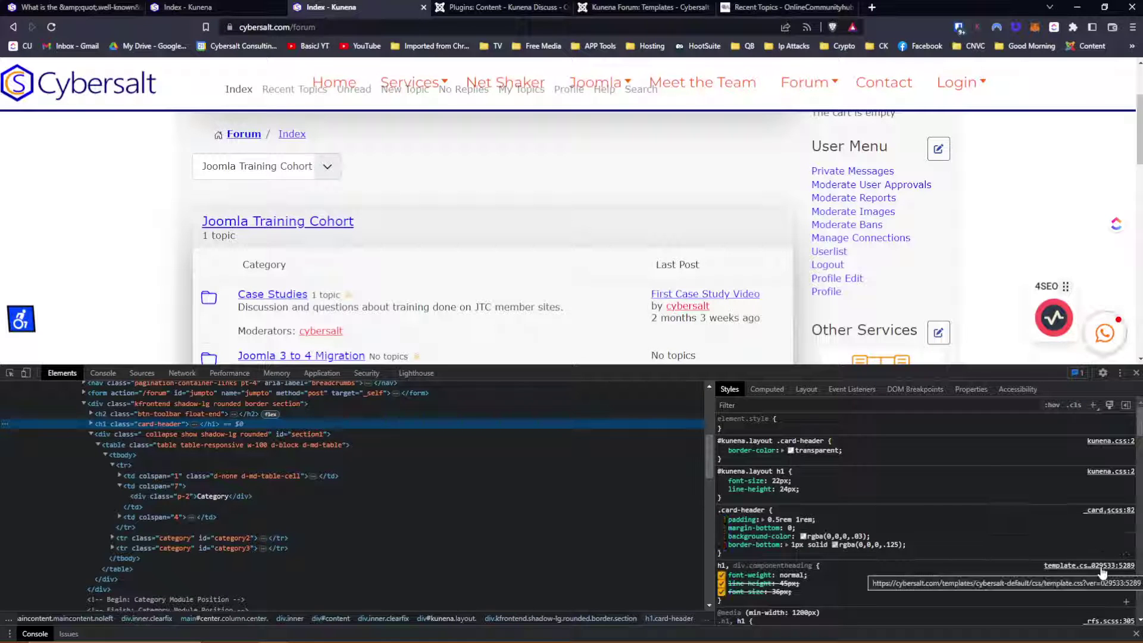
pyautogui.scroll(-3, 1031, 493)
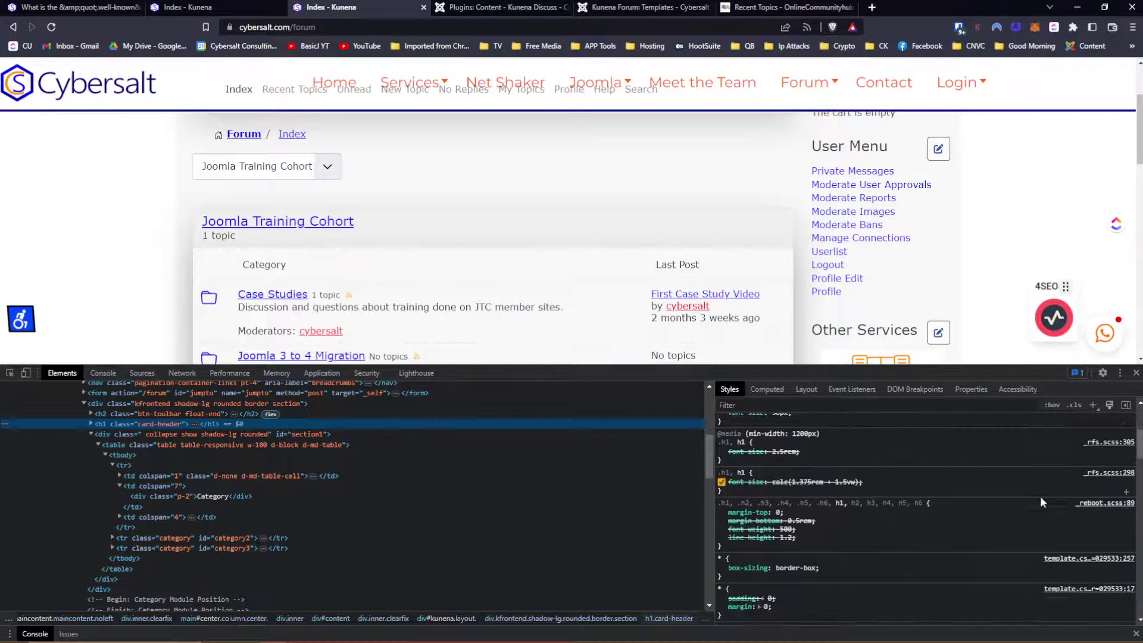
pyautogui.scroll(-3, 1002, 513)
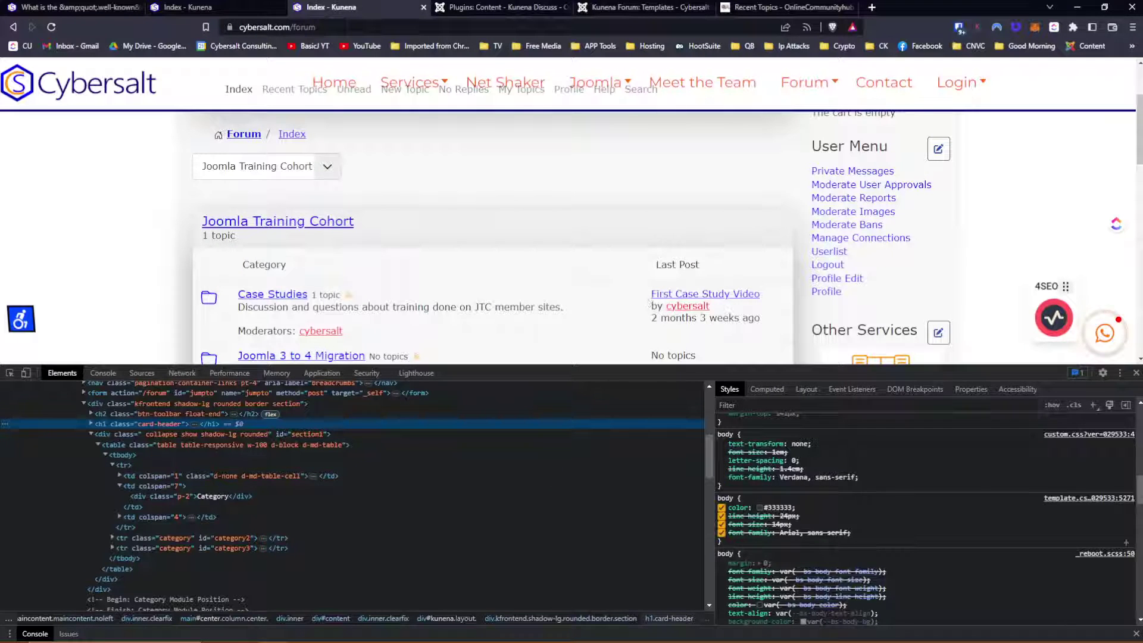
pyautogui.scroll(5, 1073, 499)
pyautogui.scroll(-3, 1070, 494)
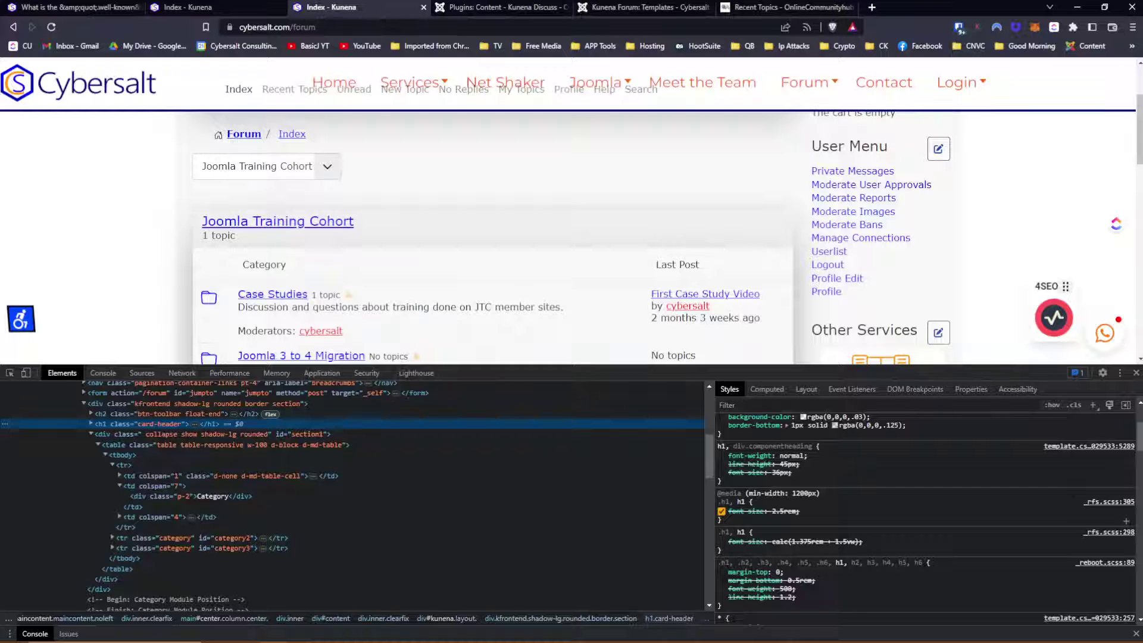
pyautogui.scroll(-3, 1073, 500)
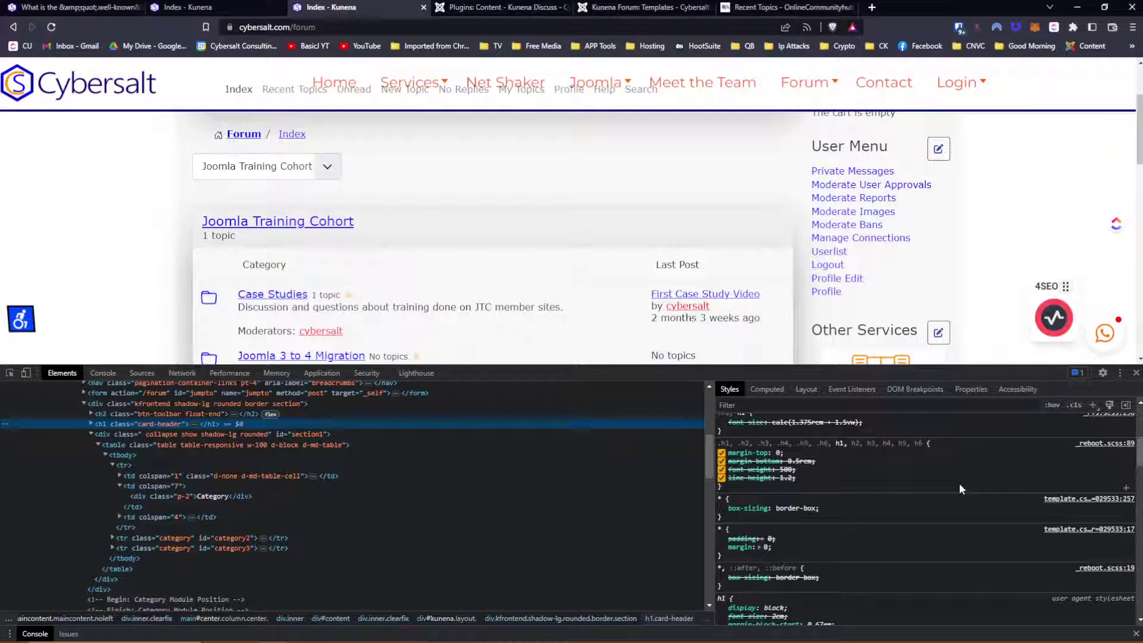
pyautogui.click(1136, 373)
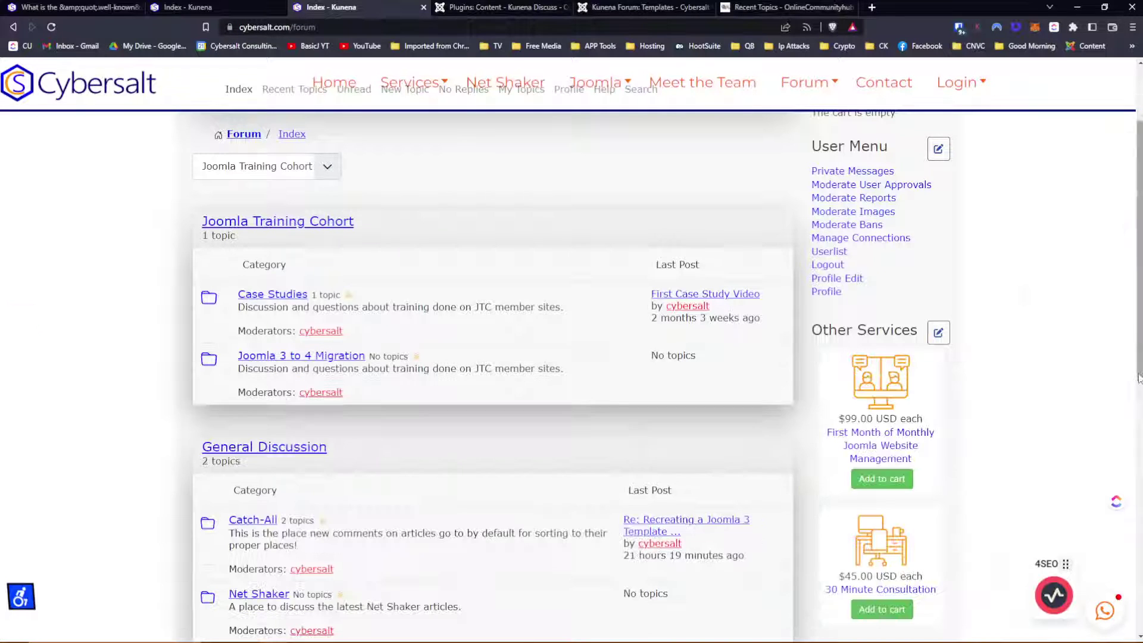
# Step: Look over the forum index's categories, members and statistics sections, and open the Case Studies category
pyautogui.scroll(-3, 544, 390)
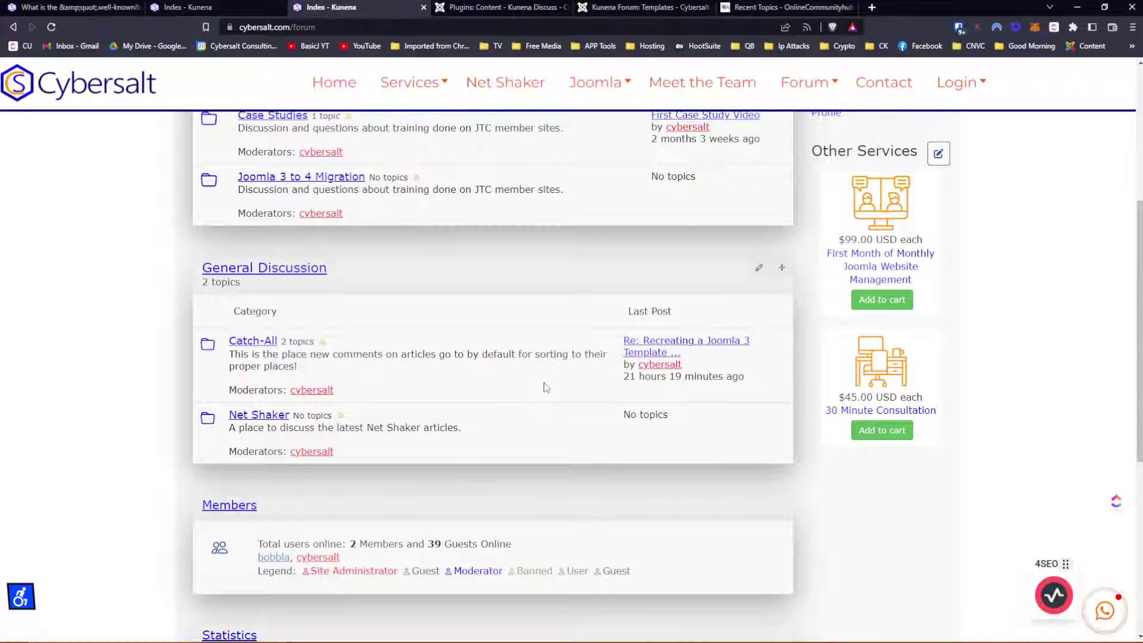
pyautogui.scroll(-2, 545, 387)
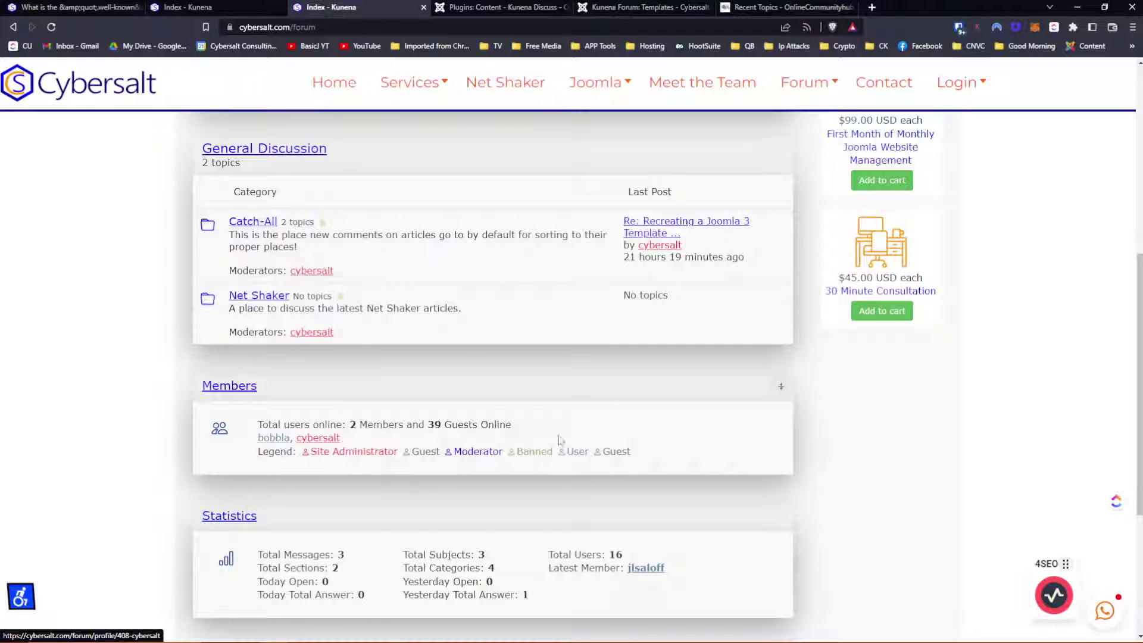
pyautogui.scroll(1, 730, 462)
pyautogui.scroll(2, 732, 464)
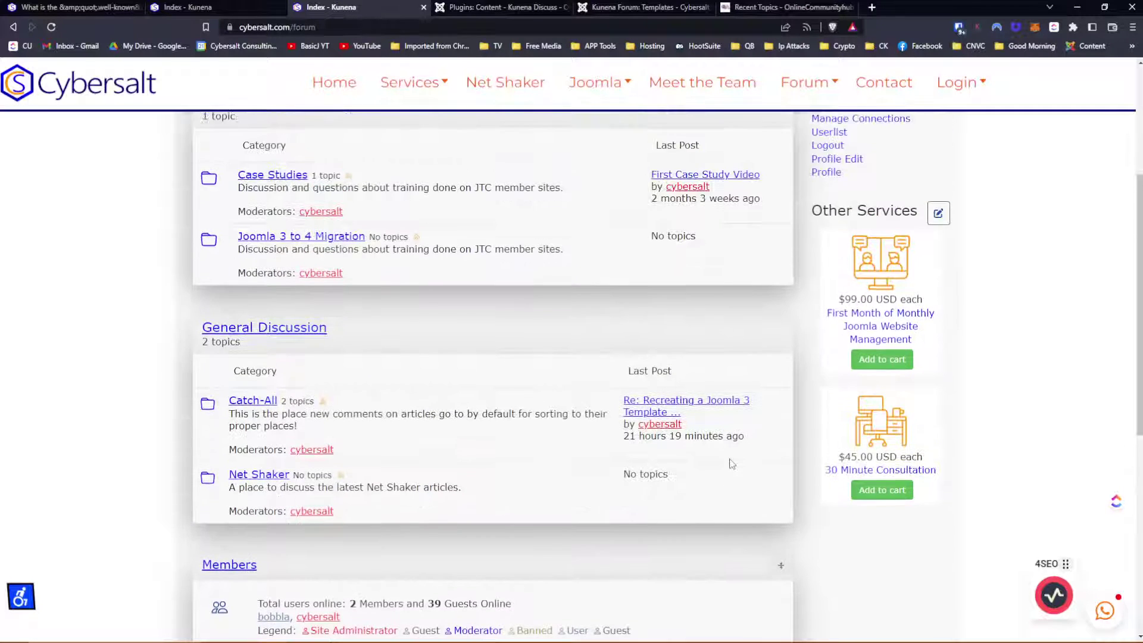
pyautogui.scroll(3, 732, 463)
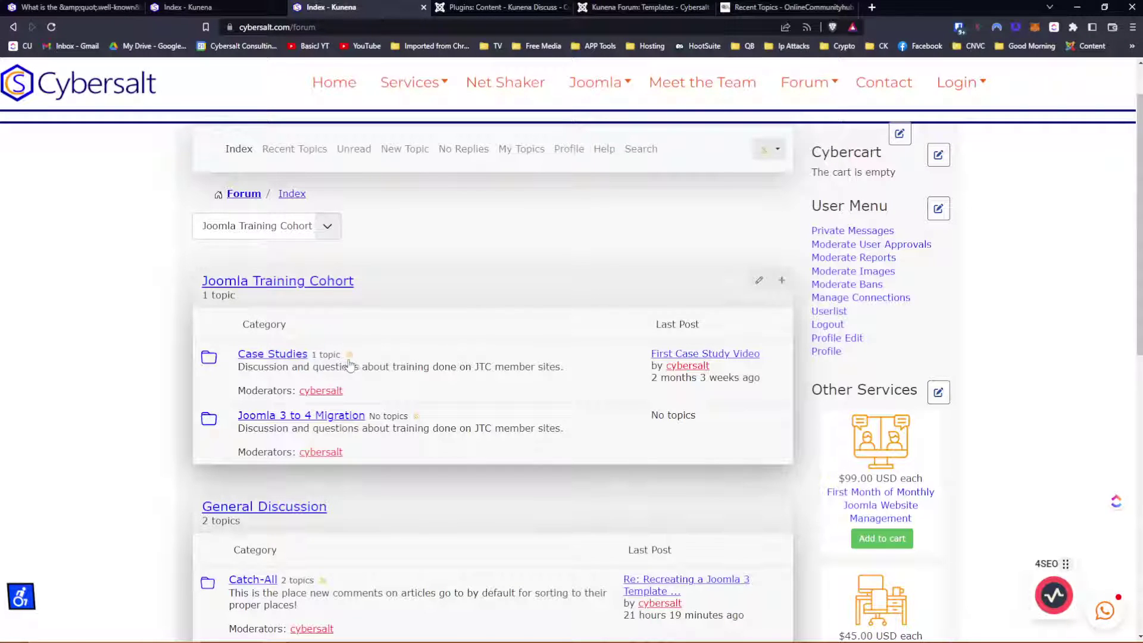
pyautogui.scroll(-2, 348, 367)
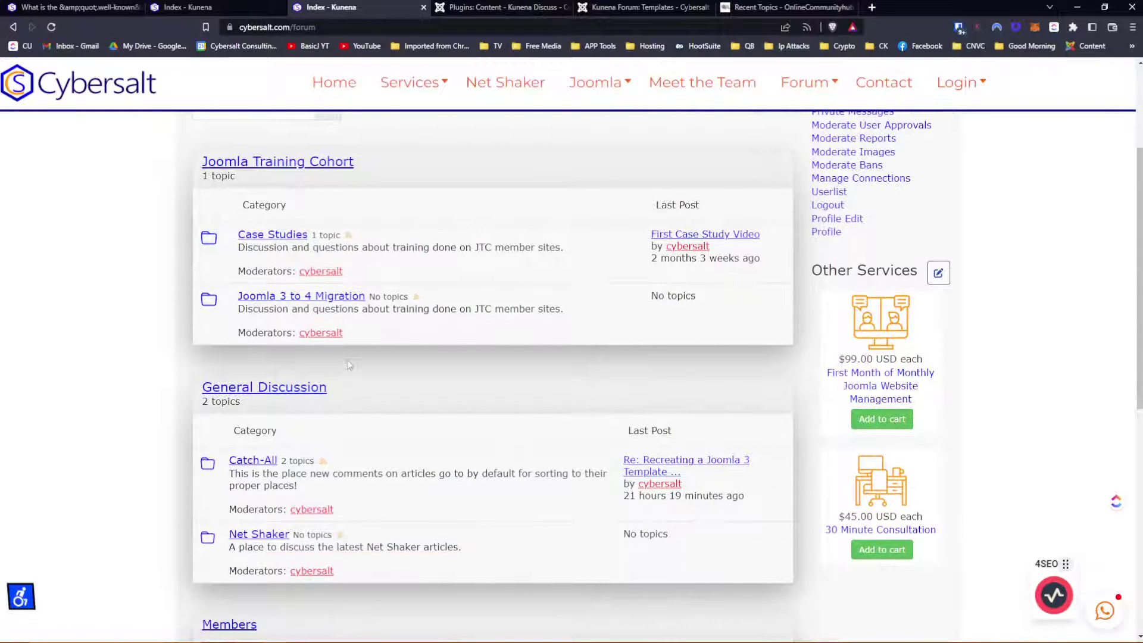
pyautogui.click(275, 239)
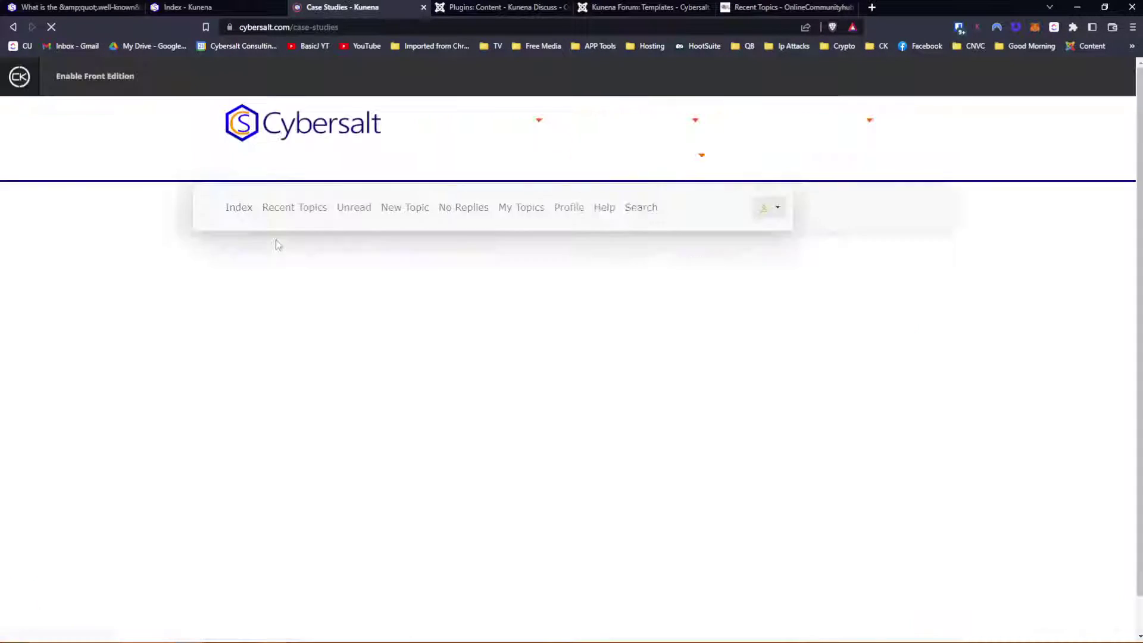
# Step: Open the First Case Study Video topic in the Case Studies category and look over its post
pyautogui.scroll(-3, 453, 307)
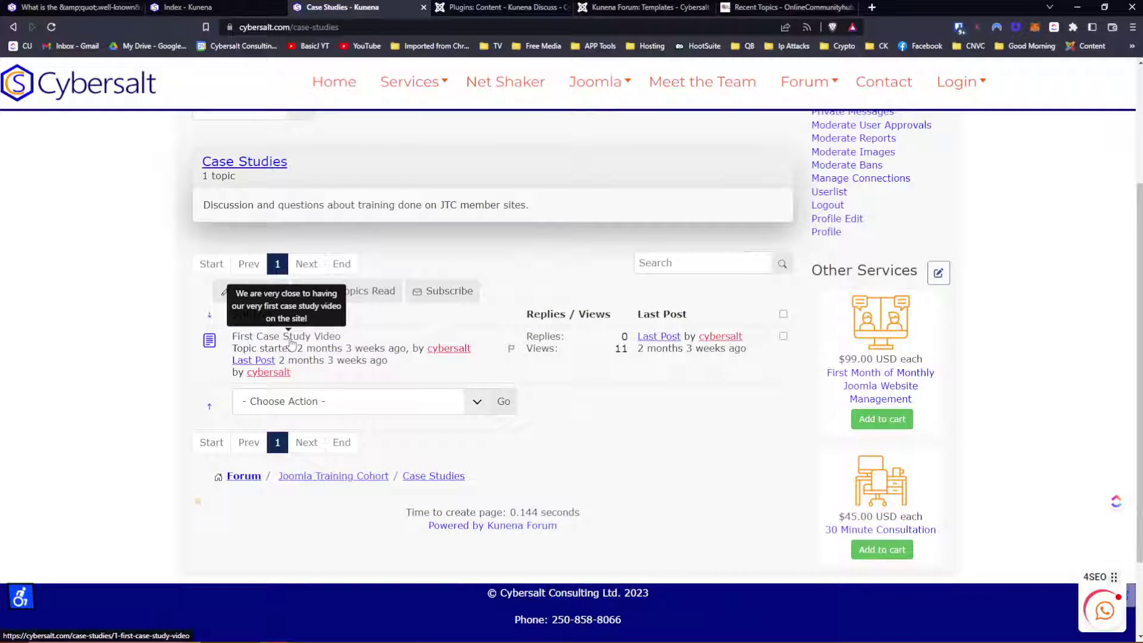
pyautogui.click(292, 341)
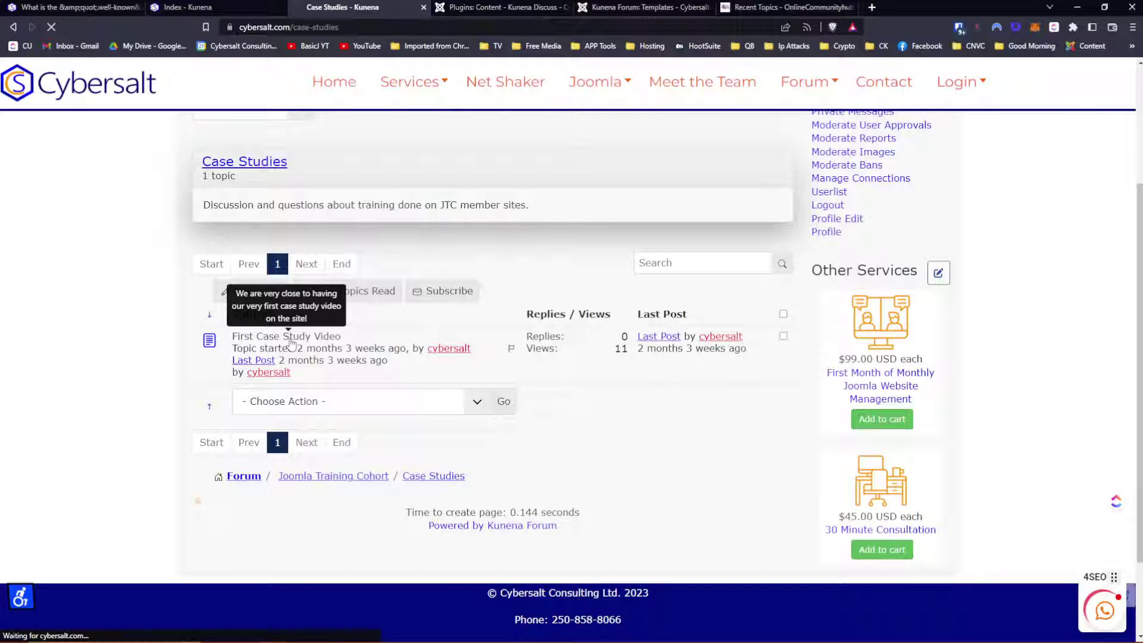
pyautogui.scroll(-5, 541, 401)
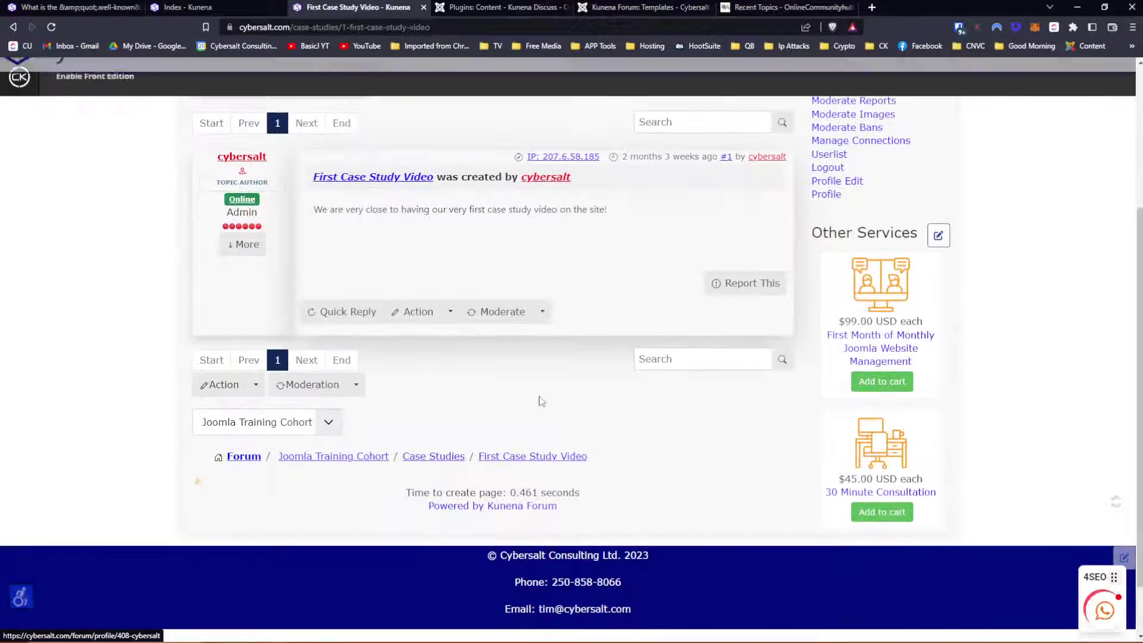
pyautogui.scroll(4, 540, 401)
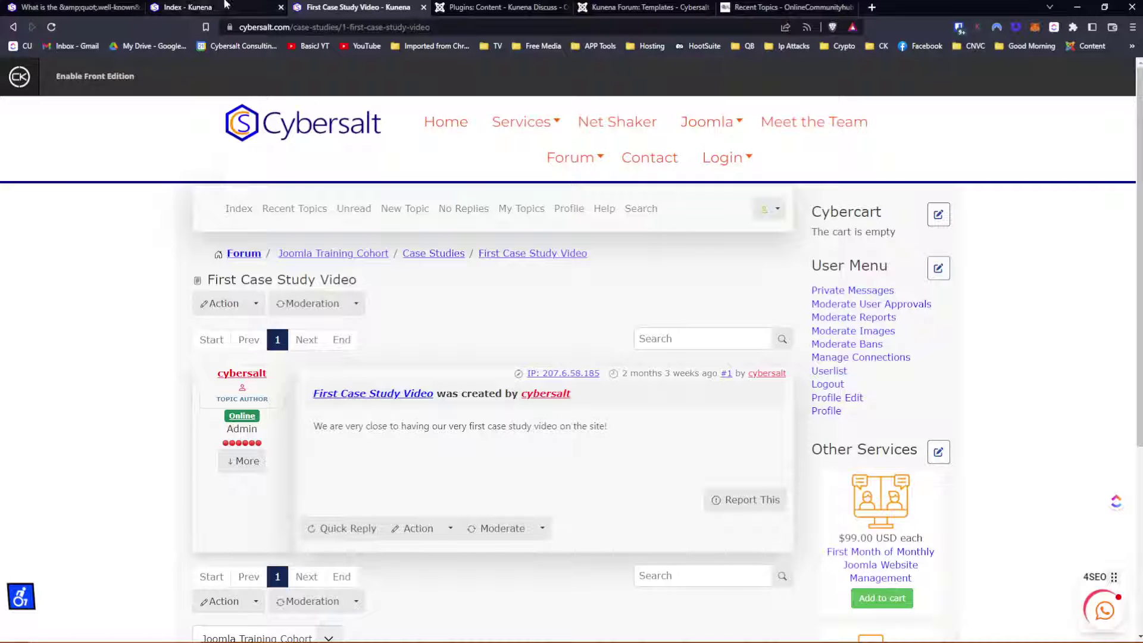
# Step: Open the Sunday Children's Focus article "Recreating a Joomla 3 Template for Joomla 4" in the site's case studies and view its discussion section
pyautogui.moveTo(694, 121)
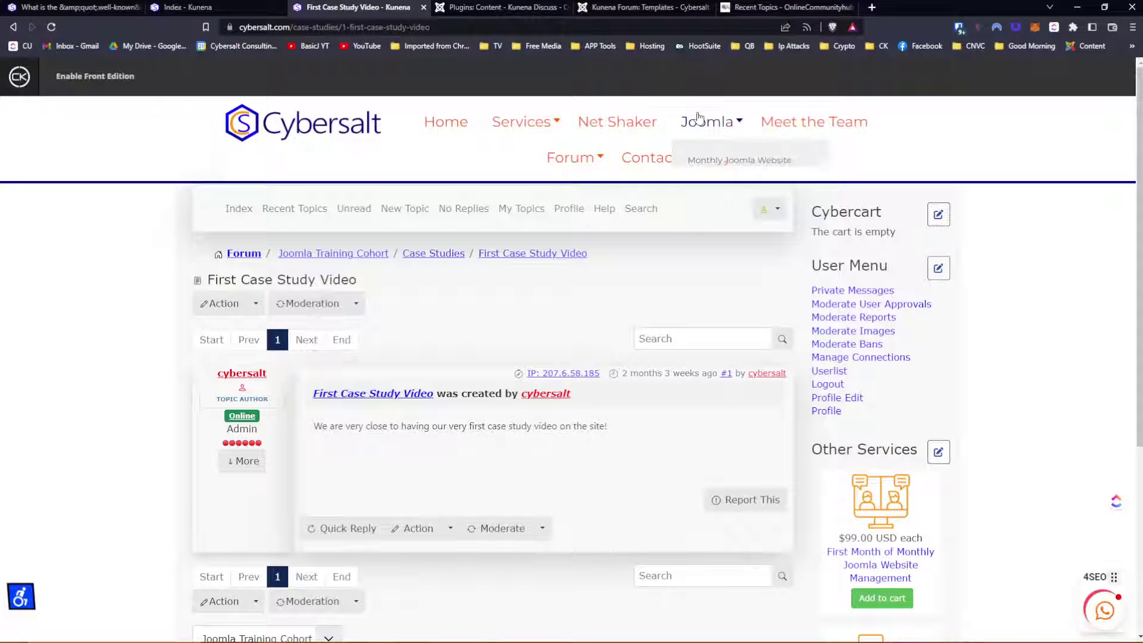
pyautogui.moveTo(737, 290)
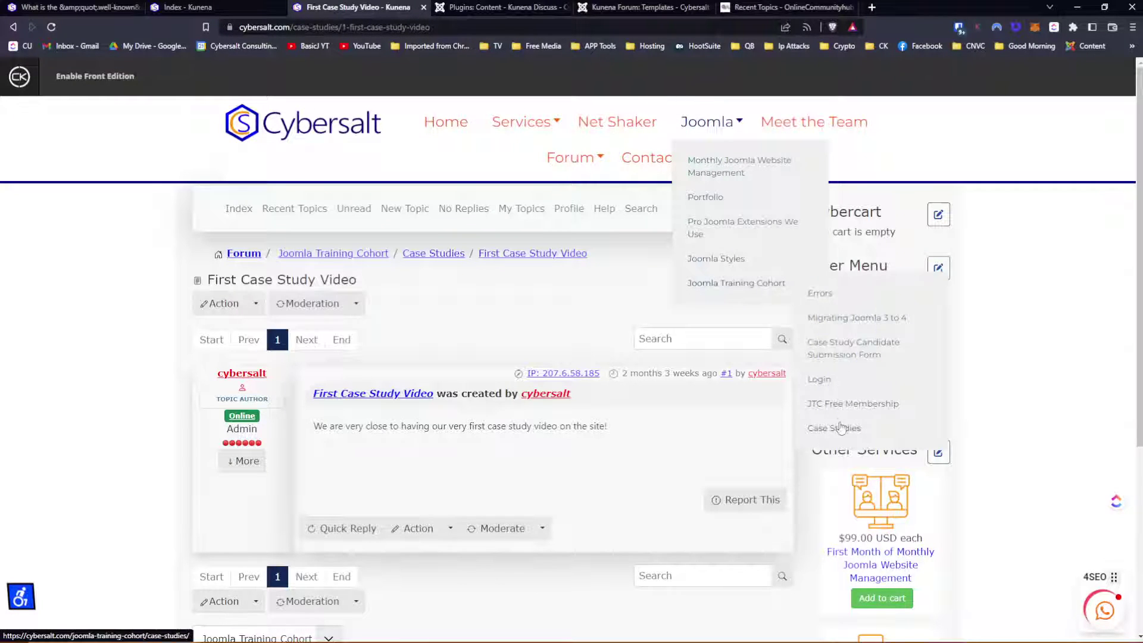
pyautogui.click(839, 430)
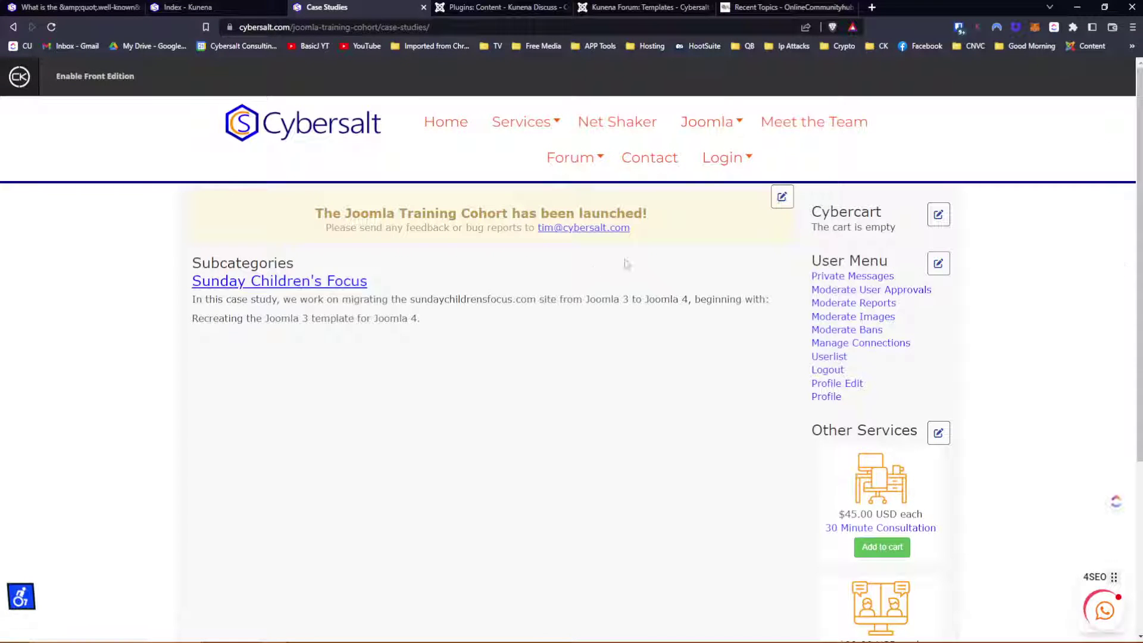
pyautogui.click(297, 283)
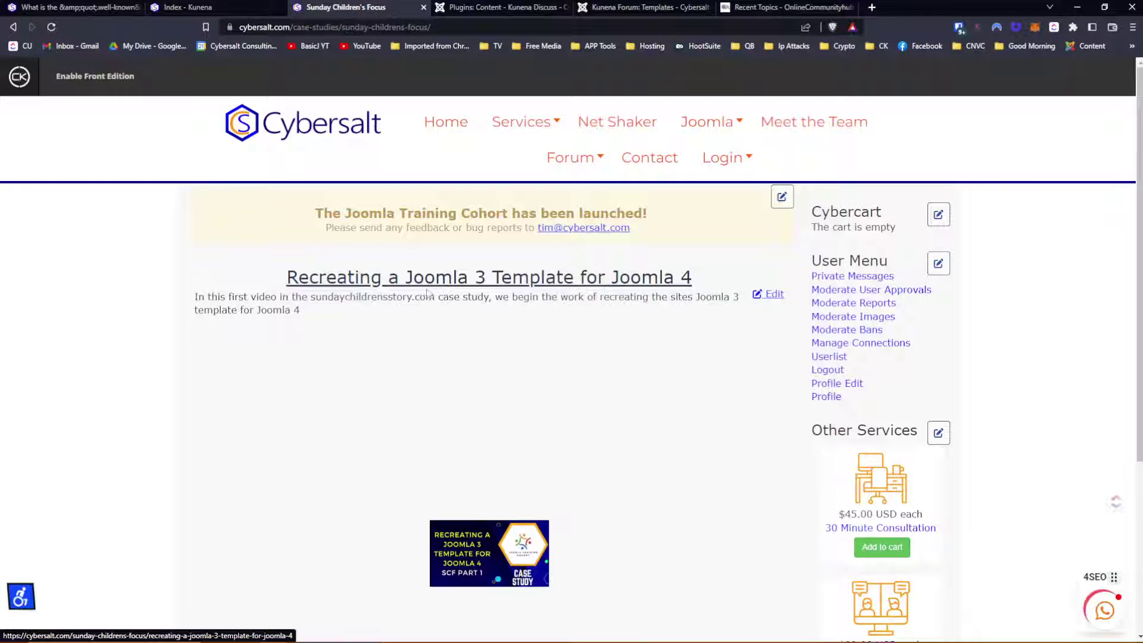
pyautogui.click(429, 283)
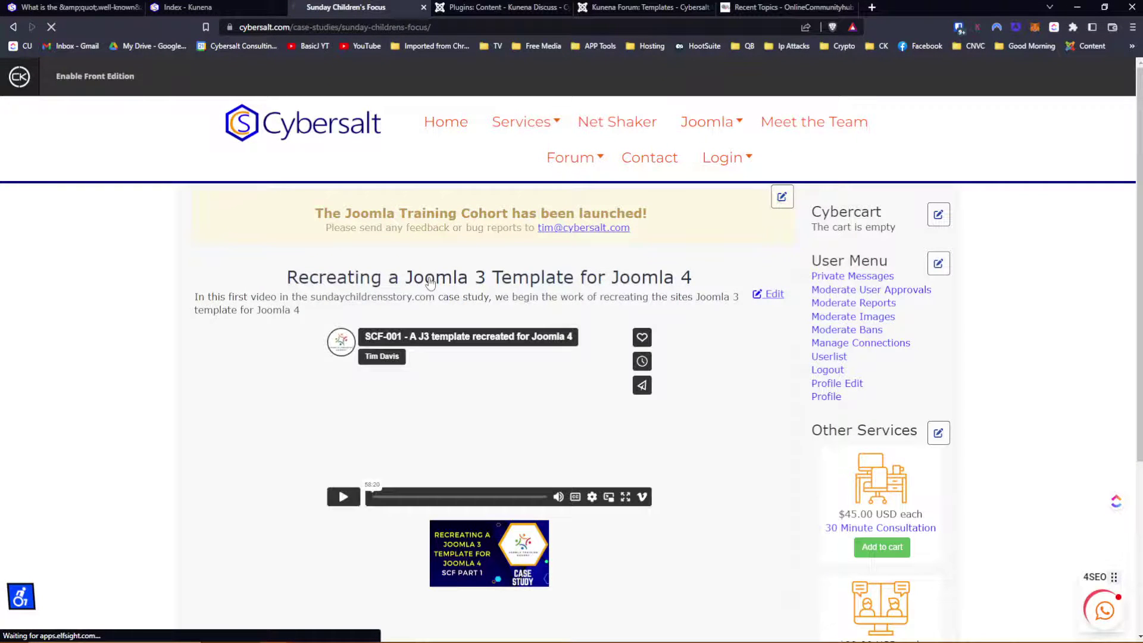
pyautogui.scroll(-4, 285, 294)
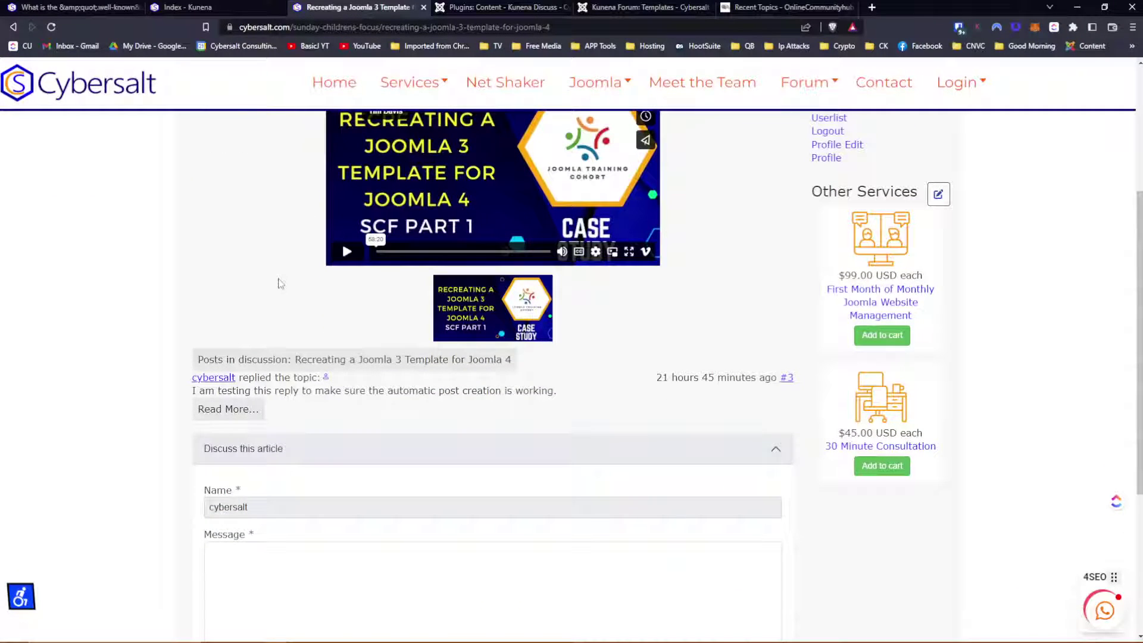
# Step: Open the forum topic linked to the article's discussion and review how the article appears in the opening post
pyautogui.click(322, 364)
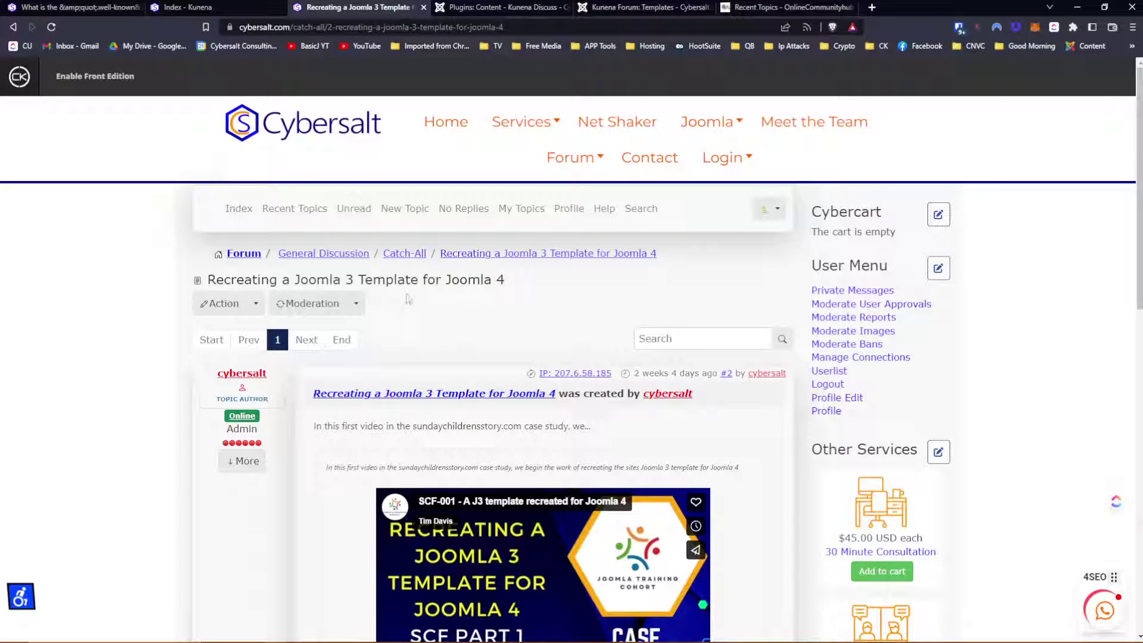
pyautogui.scroll(-3, 575, 388)
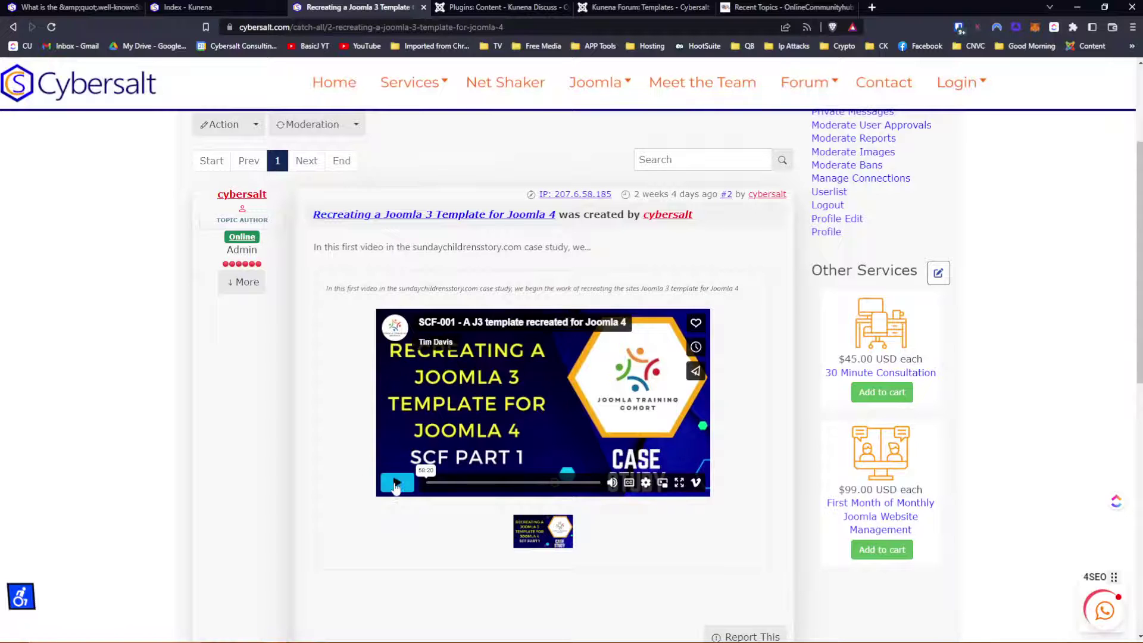
pyautogui.scroll(2, 426, 408)
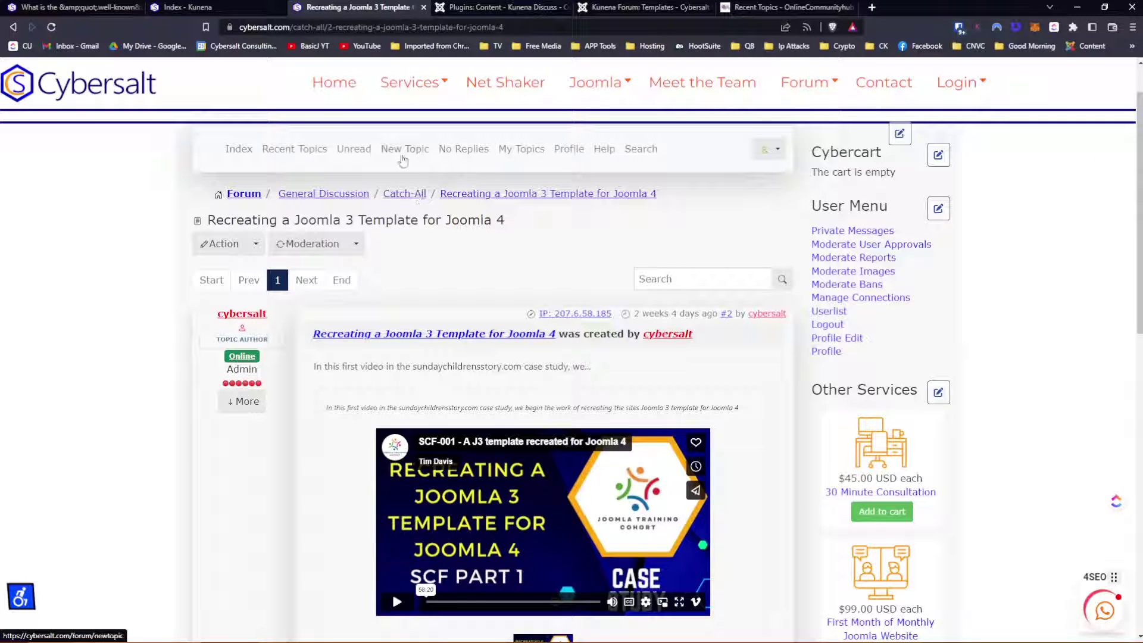
# Step: Return to the forum index, load it afresh from the site's Forum menu, and review its sections and categories
pyautogui.click(188, 7)
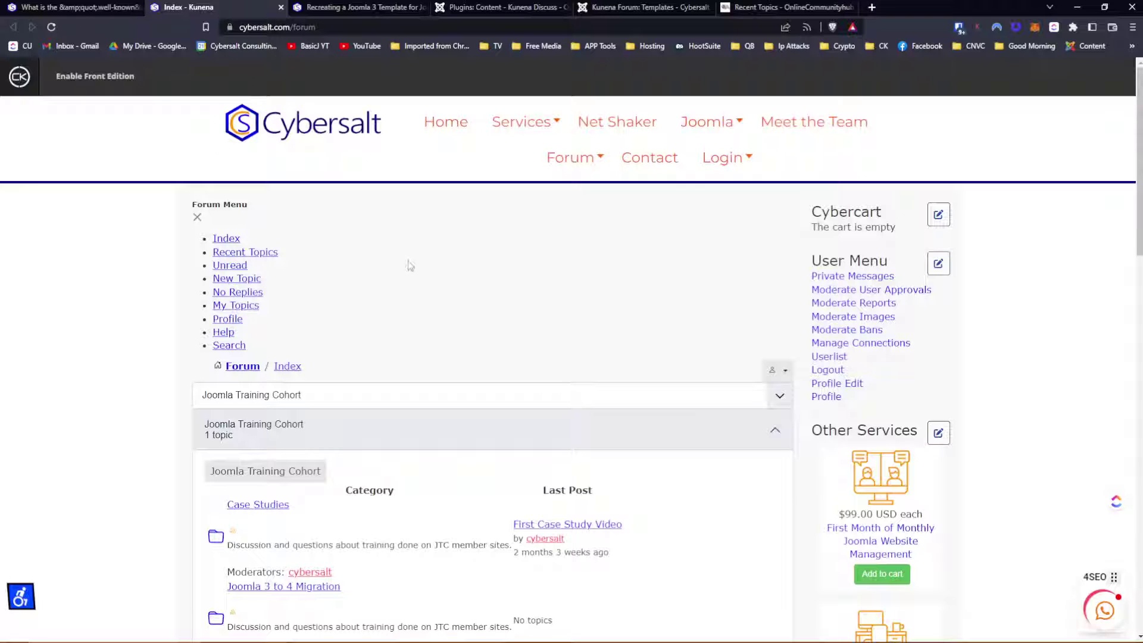
pyautogui.moveTo(588, 171)
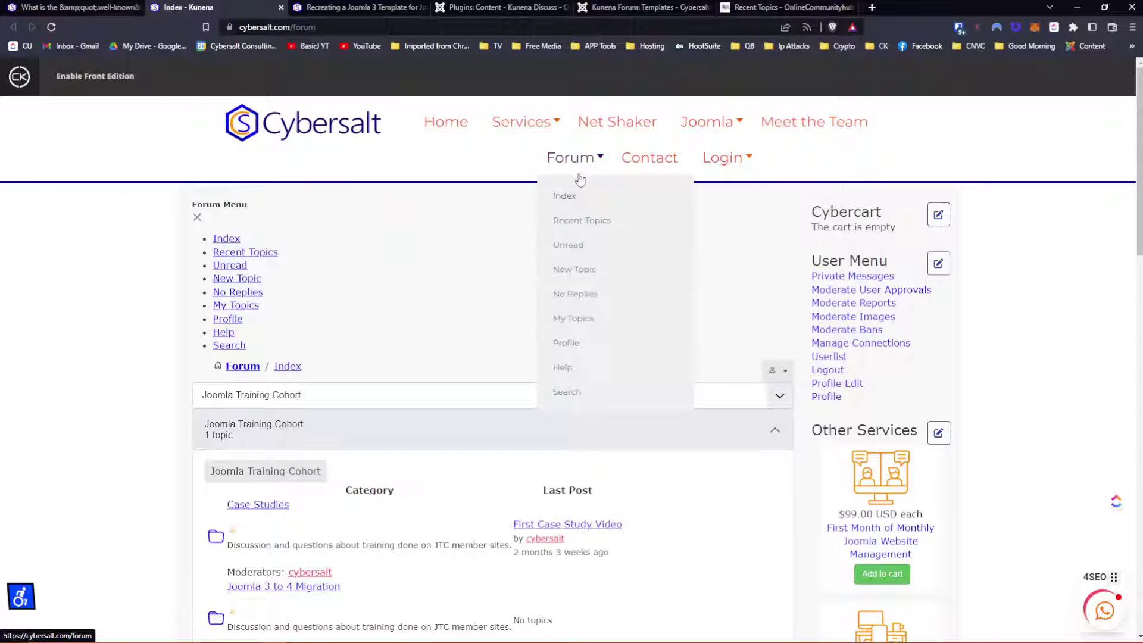
pyautogui.click(565, 198)
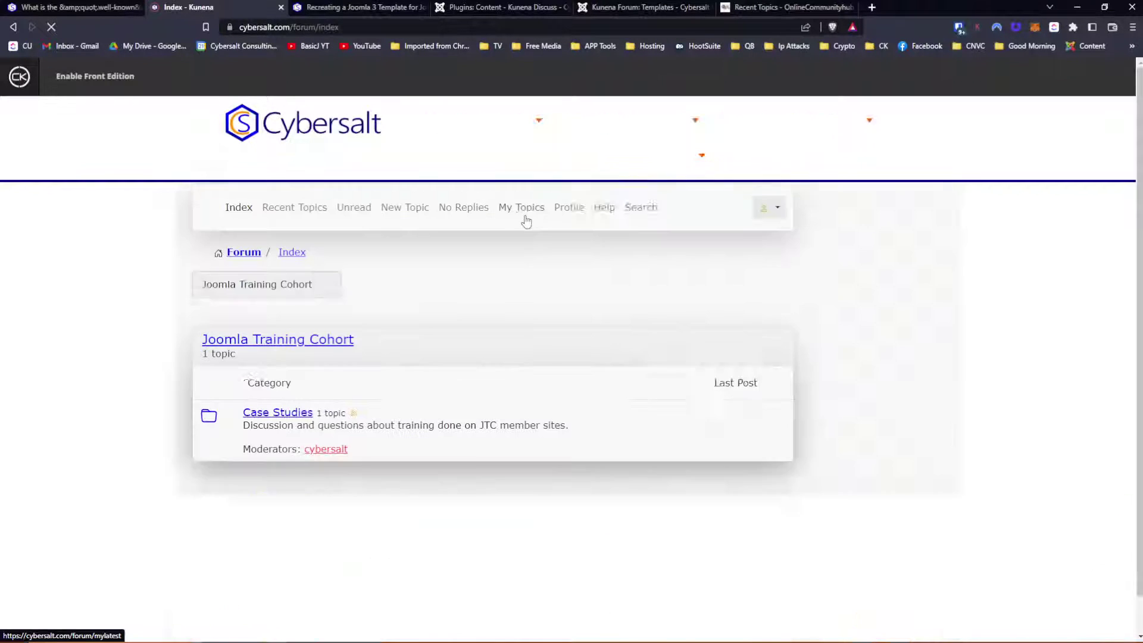
pyautogui.scroll(-1, 515, 222)
pyautogui.scroll(-2, 514, 221)
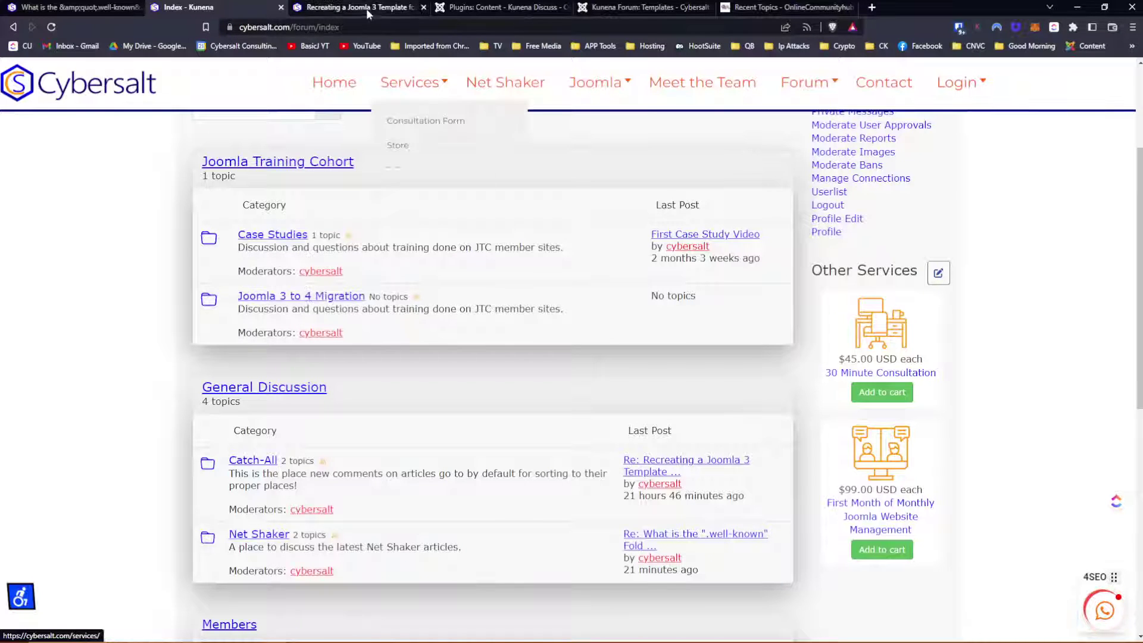
# Step: Switch to the Kunena administration, leave the fileupload.css editor without saving, and open the forum's category list
pyautogui.click(627, 11)
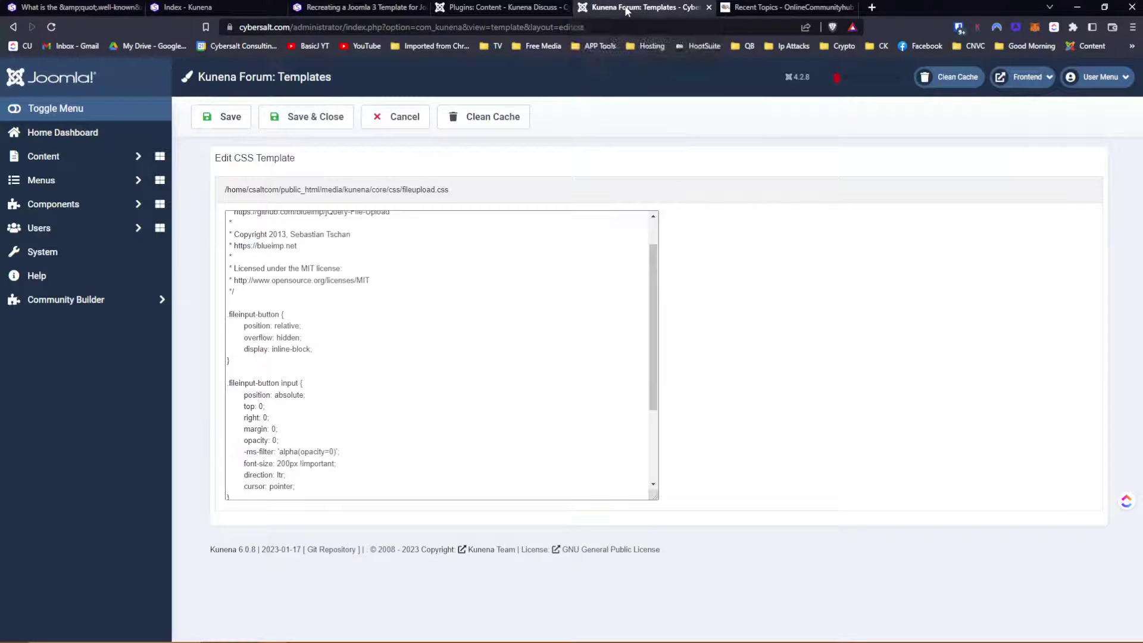
pyautogui.click(409, 124)
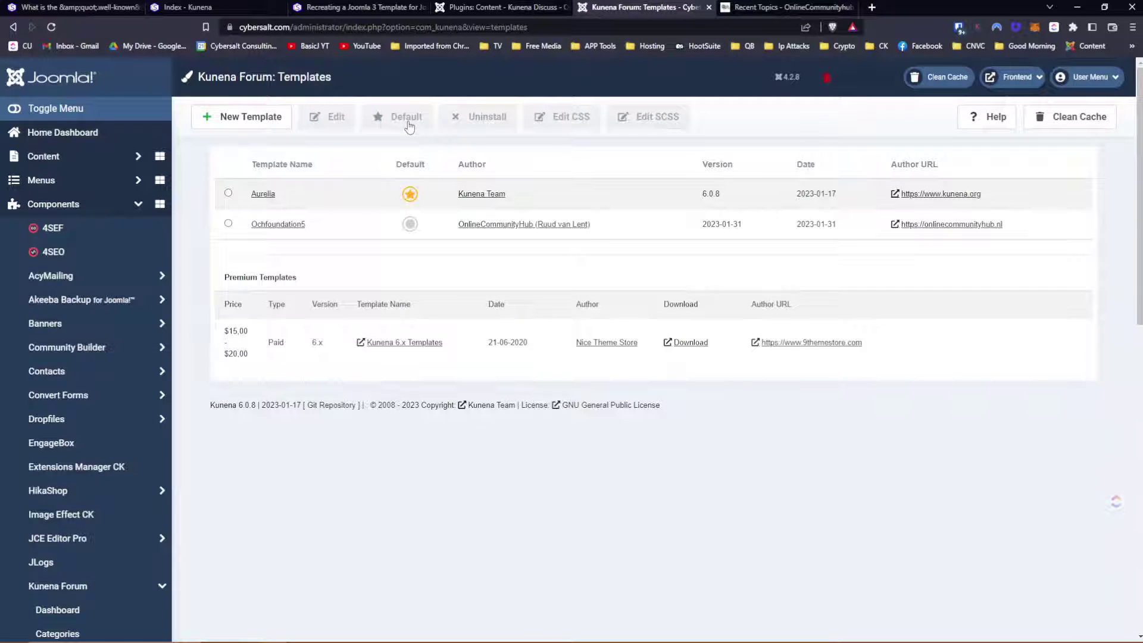
pyautogui.scroll(-1, 151, 268)
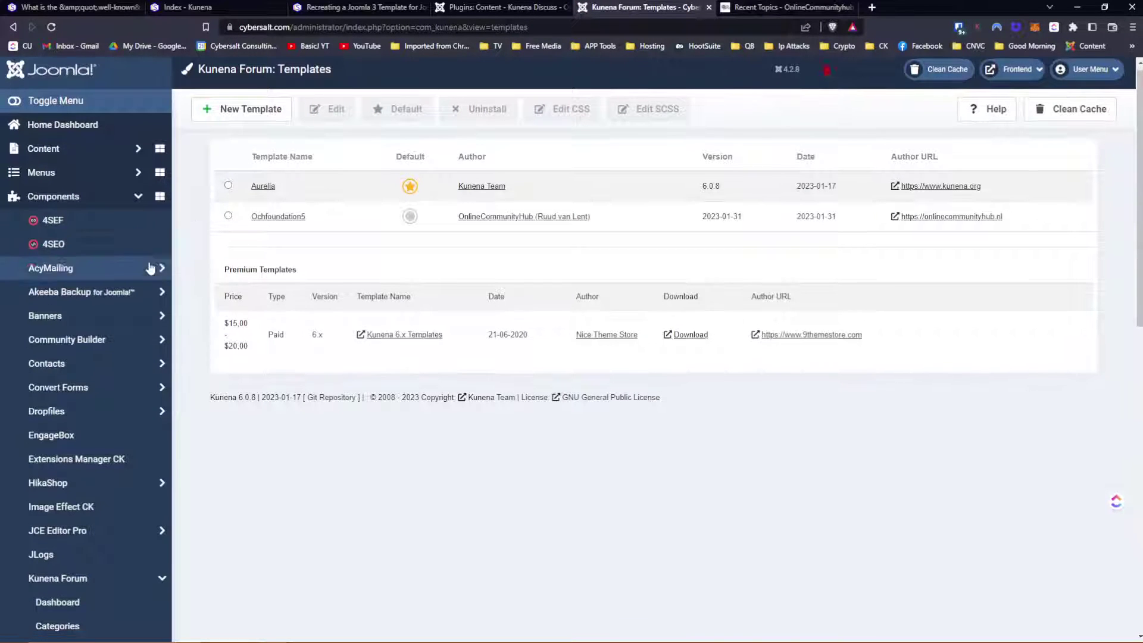
pyautogui.scroll(-3, 150, 268)
pyautogui.click(66, 458)
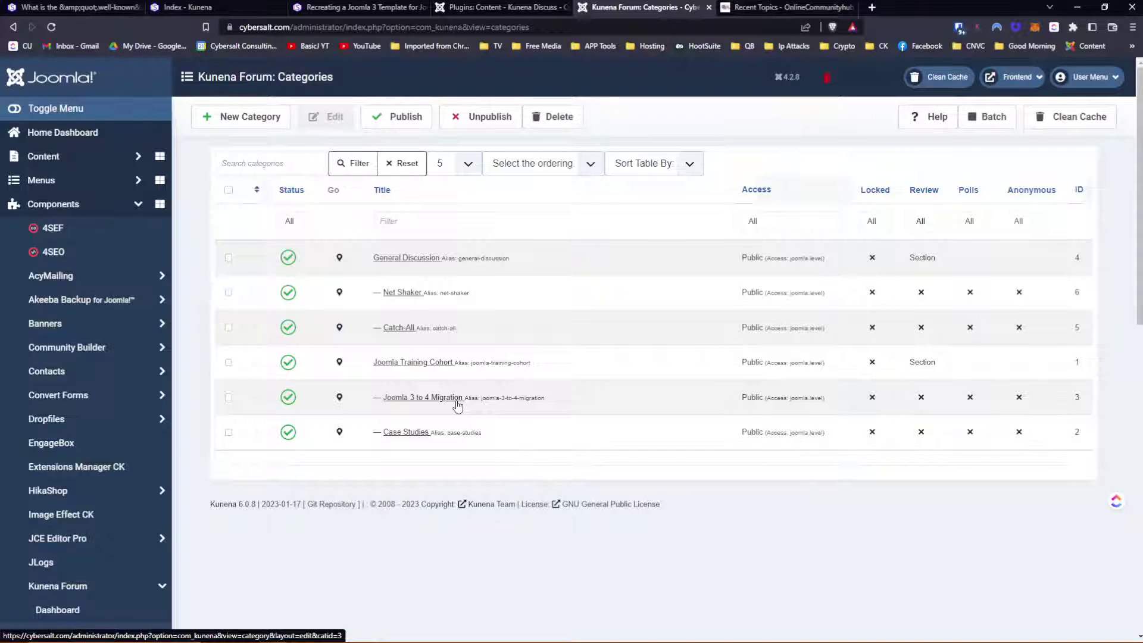
# Step: Open the Joomla 3 to 4 Migration category for editing and rename it "Template Creator CK"
pyautogui.click(402, 407)
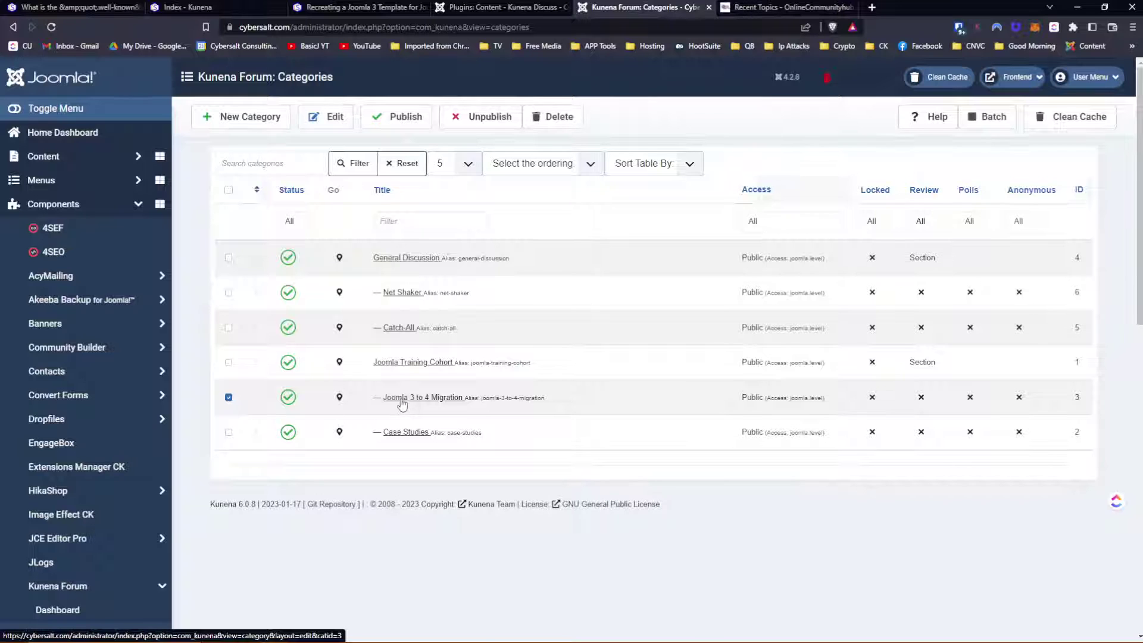
pyautogui.click(402, 403)
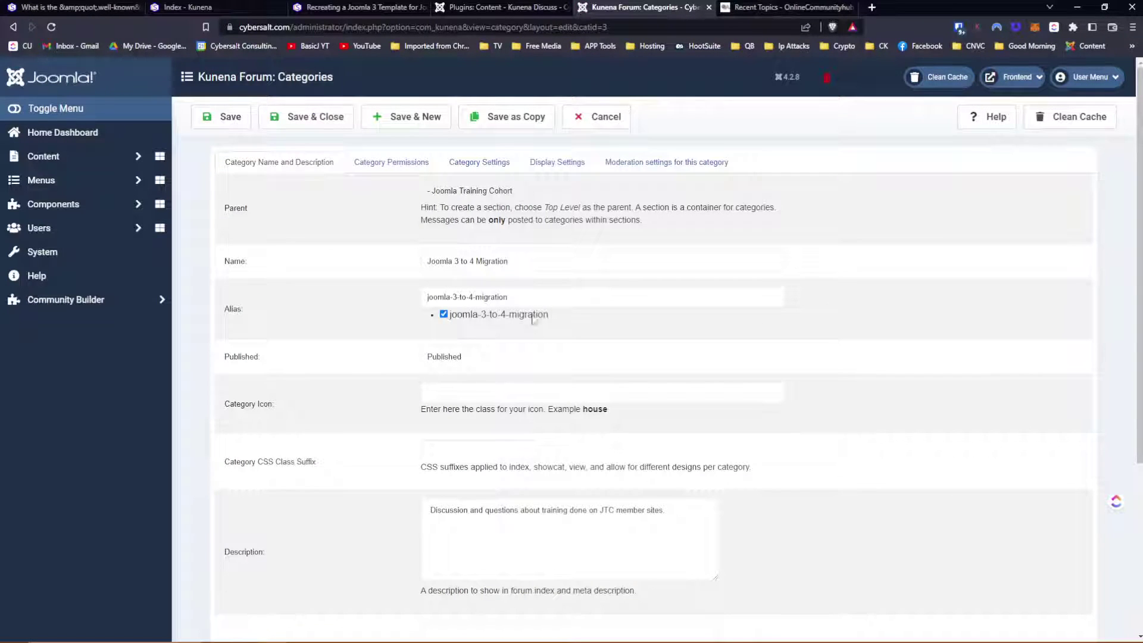
pyautogui.moveTo(535, 261); pyautogui.dragTo(394, 262)
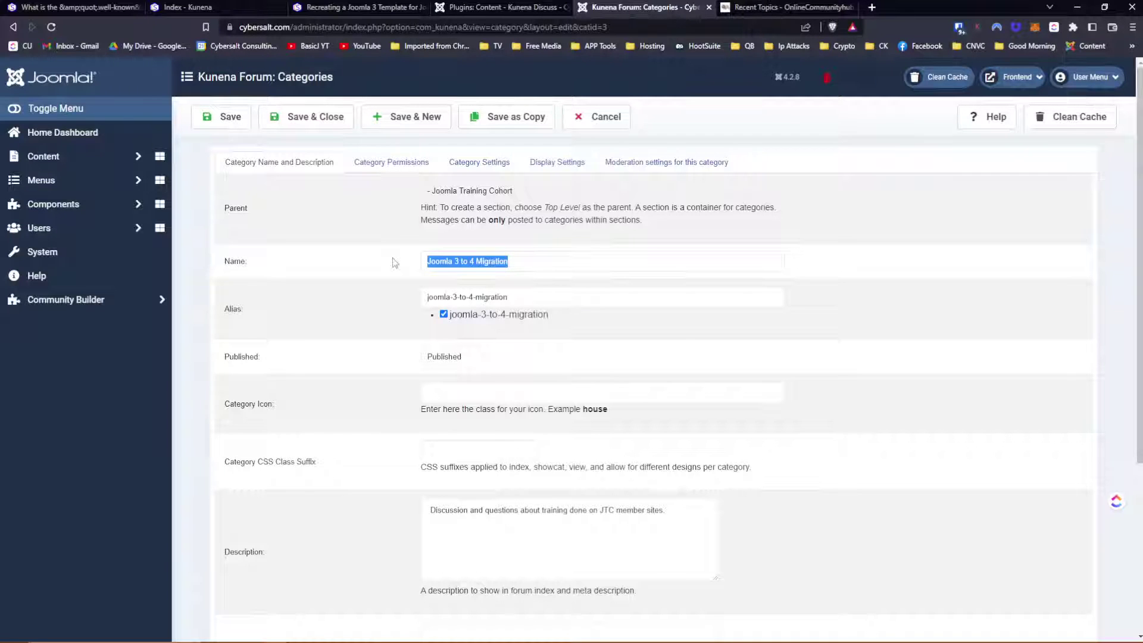
pyautogui.write('Template ')
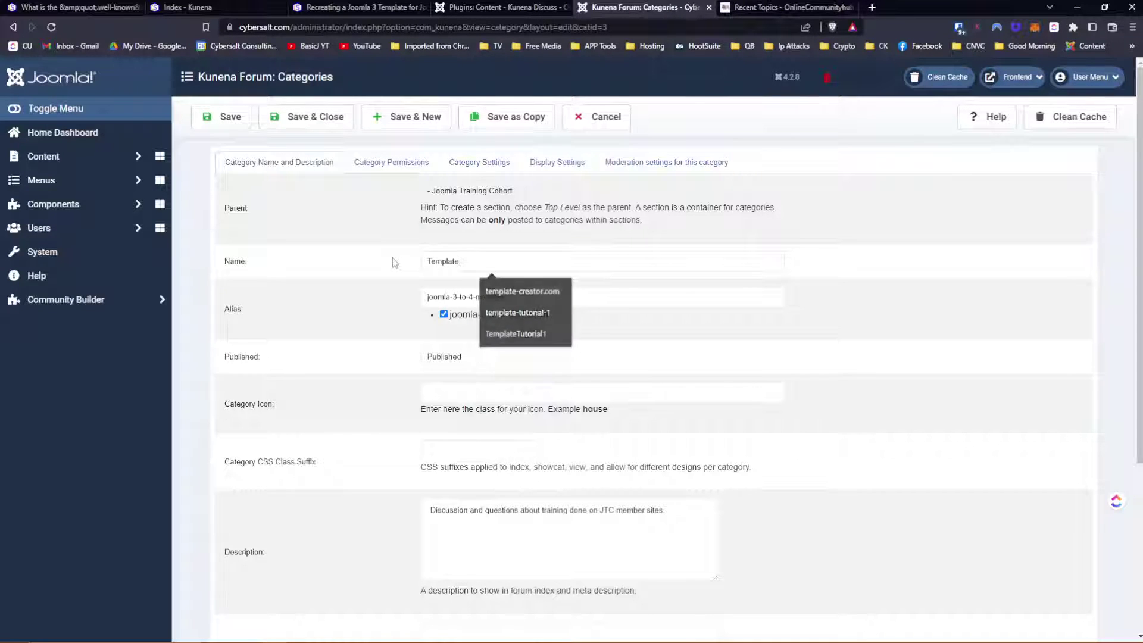
pyautogui.write('Creator ')
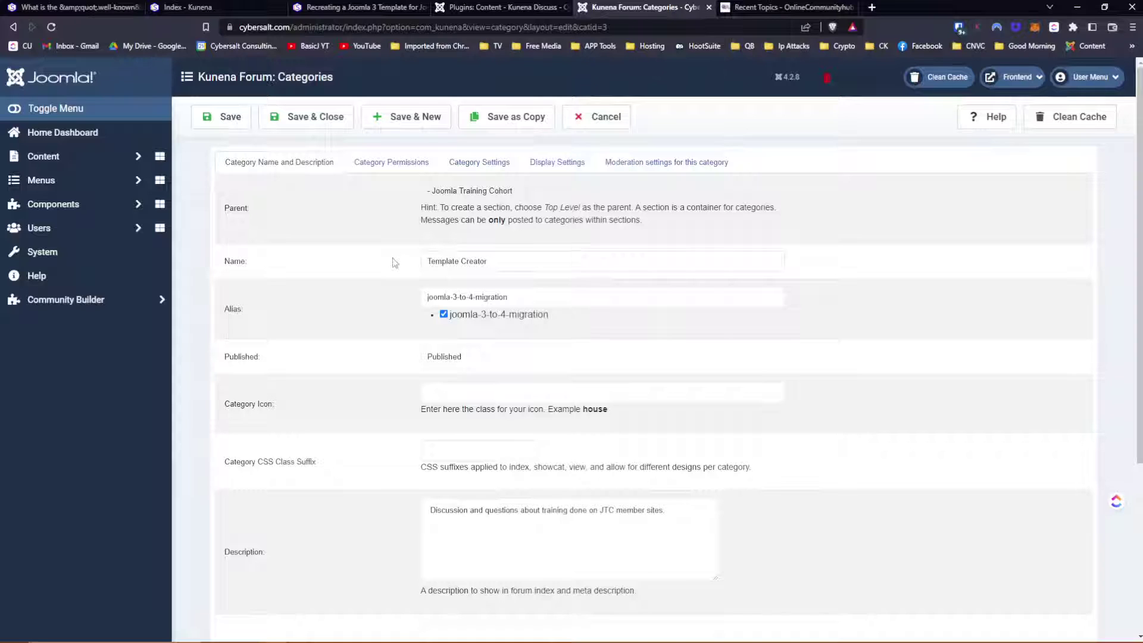
pyautogui.write('CK')
# Step: Clear the category's alias and deselect the existing joomla-3-to-4-migration alias
pyautogui.press('Tab')
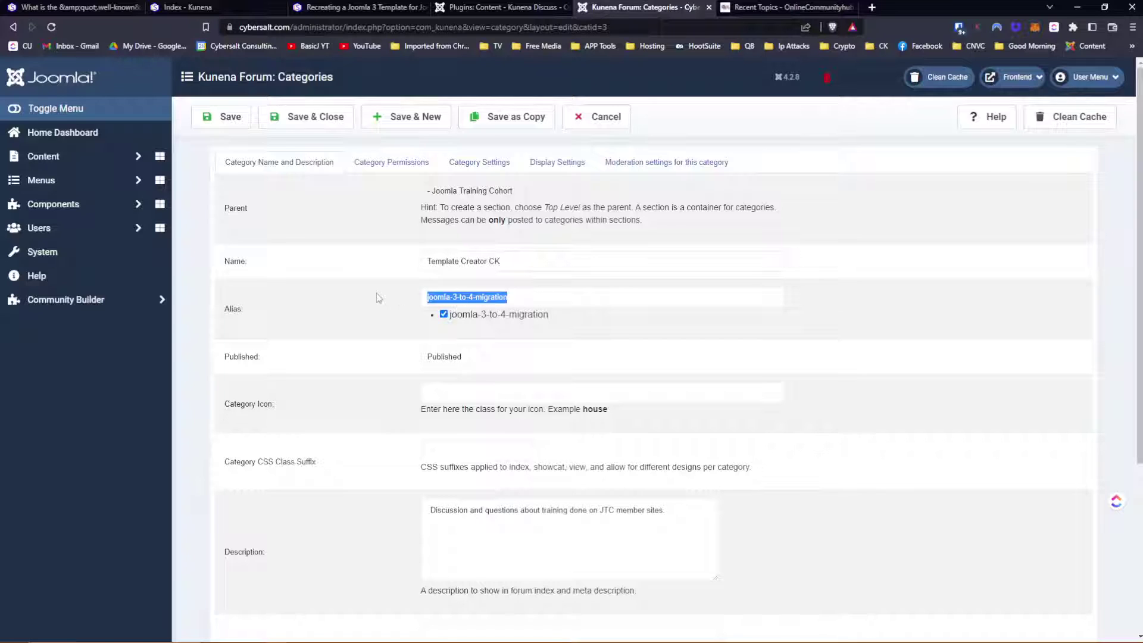
pyautogui.press('BackSpace')
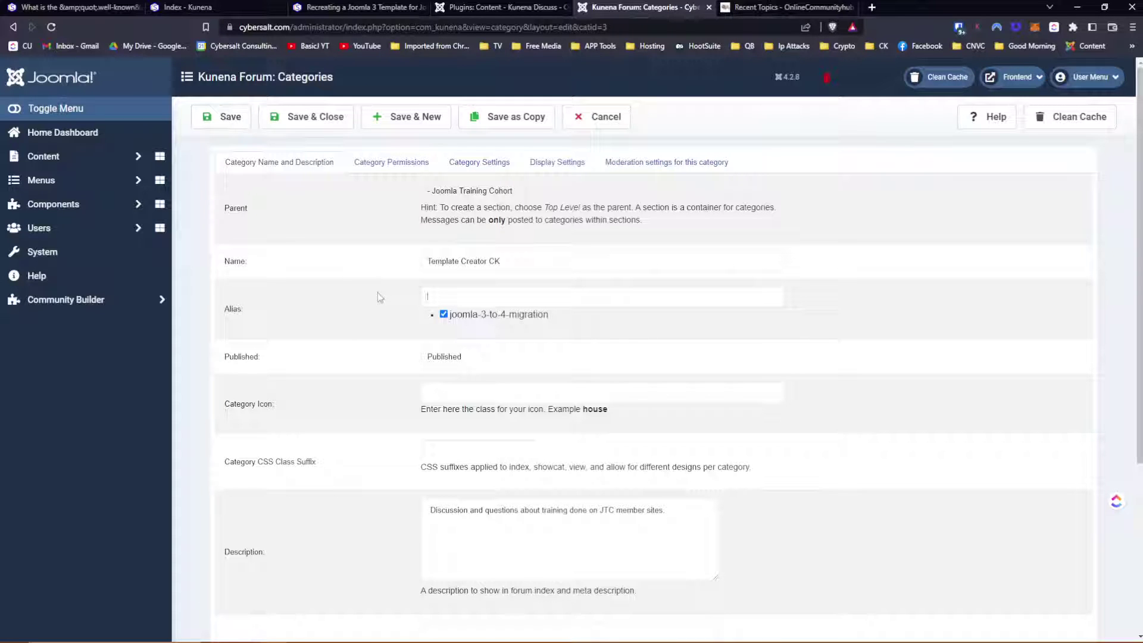
pyautogui.click(443, 315)
# Step: Replace the category description with "Template Creator CK is Cybersalt's go-to template system!"
pyautogui.scroll(-2, 344, 322)
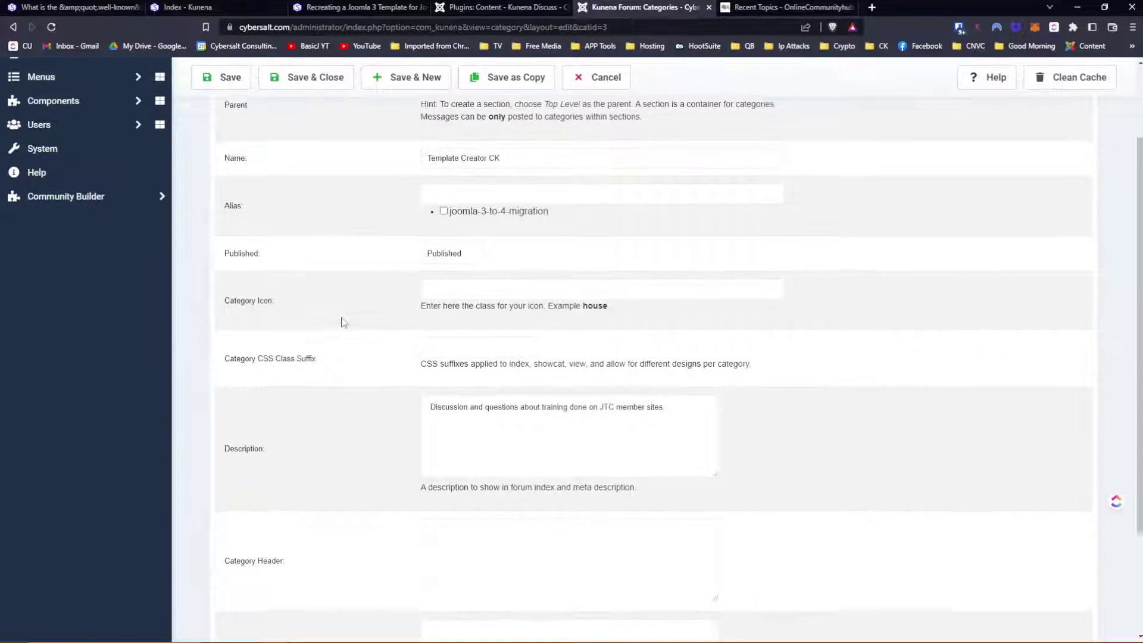
pyautogui.moveTo(681, 388); pyautogui.dragTo(409, 391)
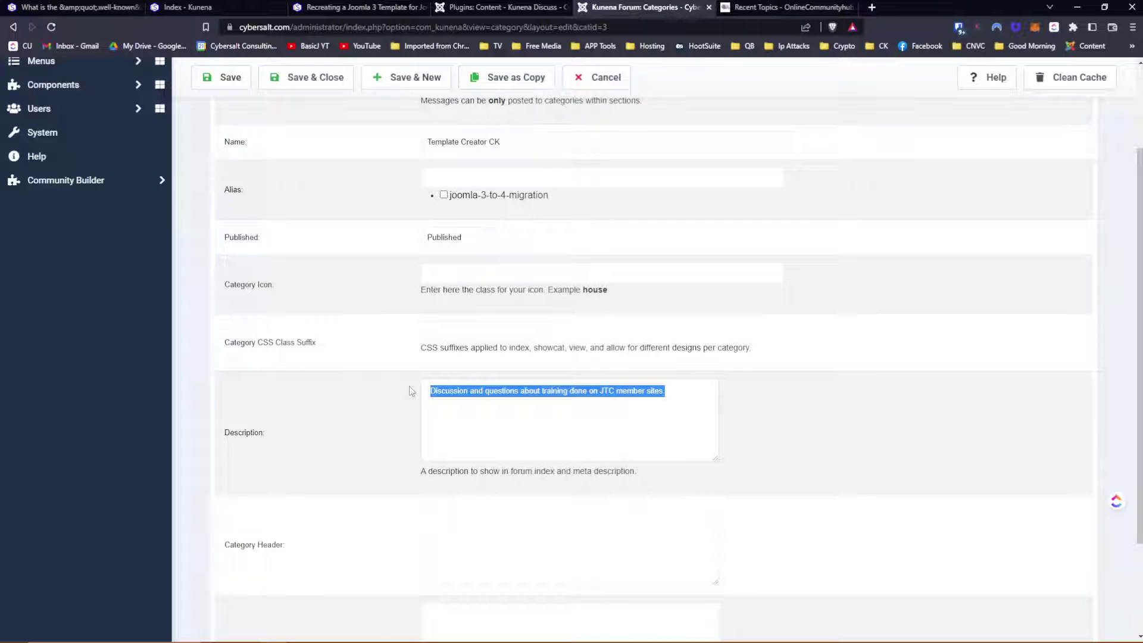
pyautogui.write('Template')
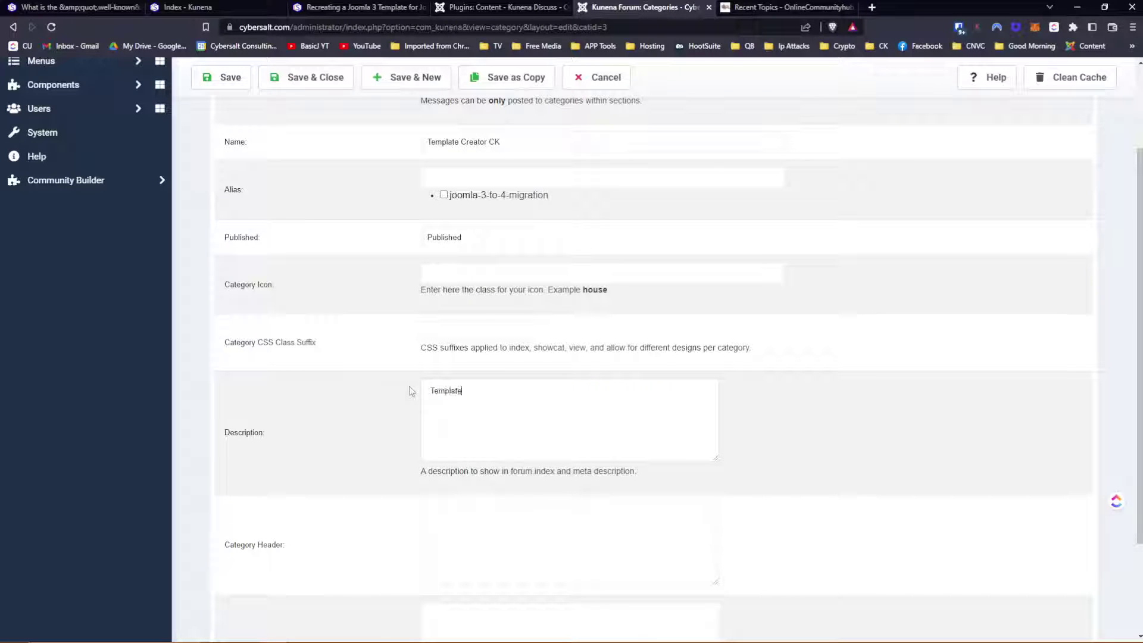
pyautogui.write(" Creator CK is Cybersalt's go-to")
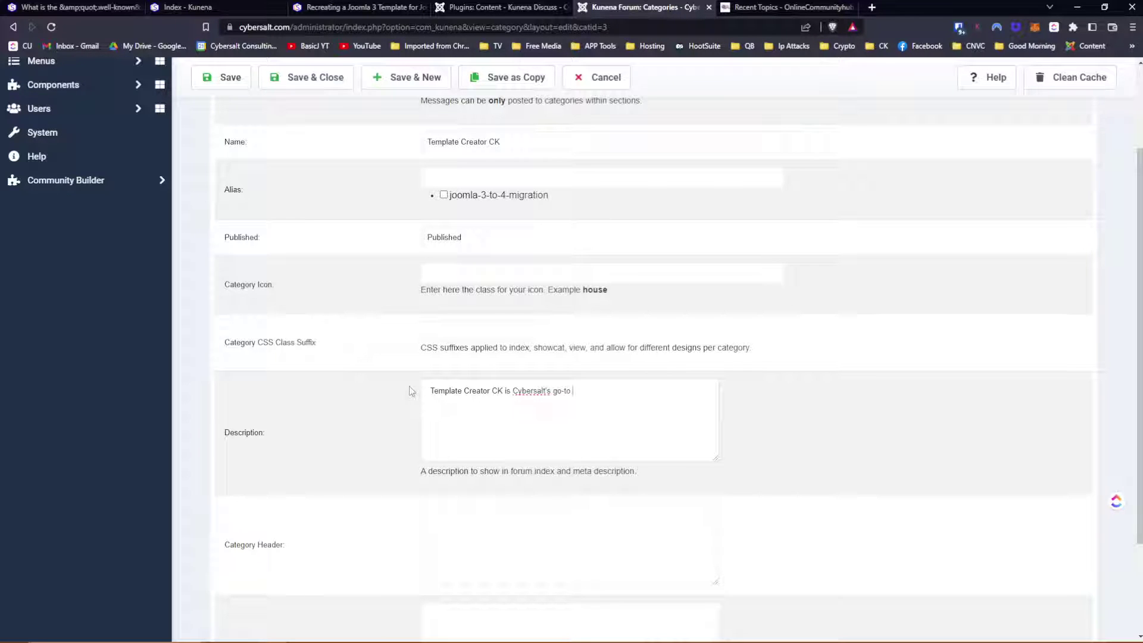
pyautogui.write(' template system')
pyautogui.scroll(-3, 426, 334)
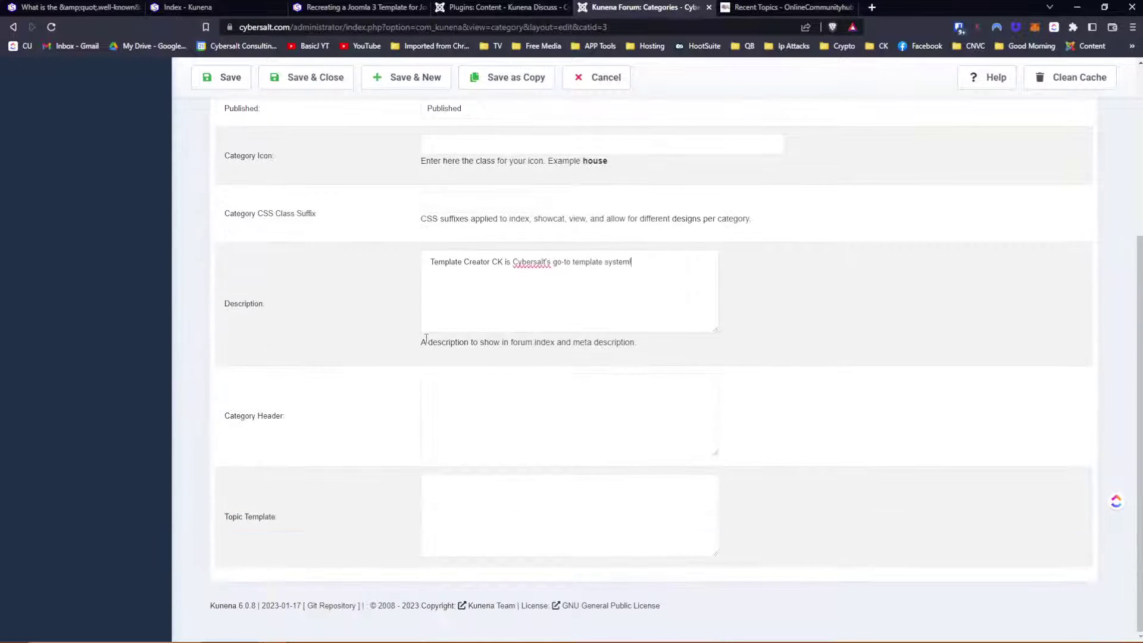
# Step: Check the category's permissions and save the edited Template Creator CK category as a copy
pyautogui.scroll(5, 425, 338)
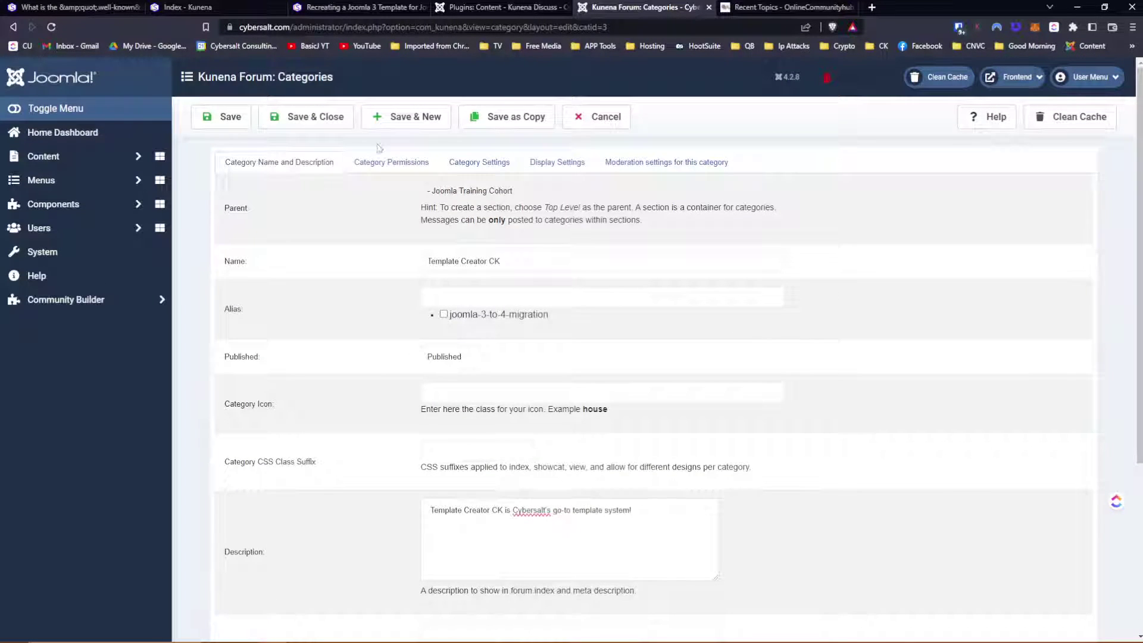
pyautogui.click(382, 168)
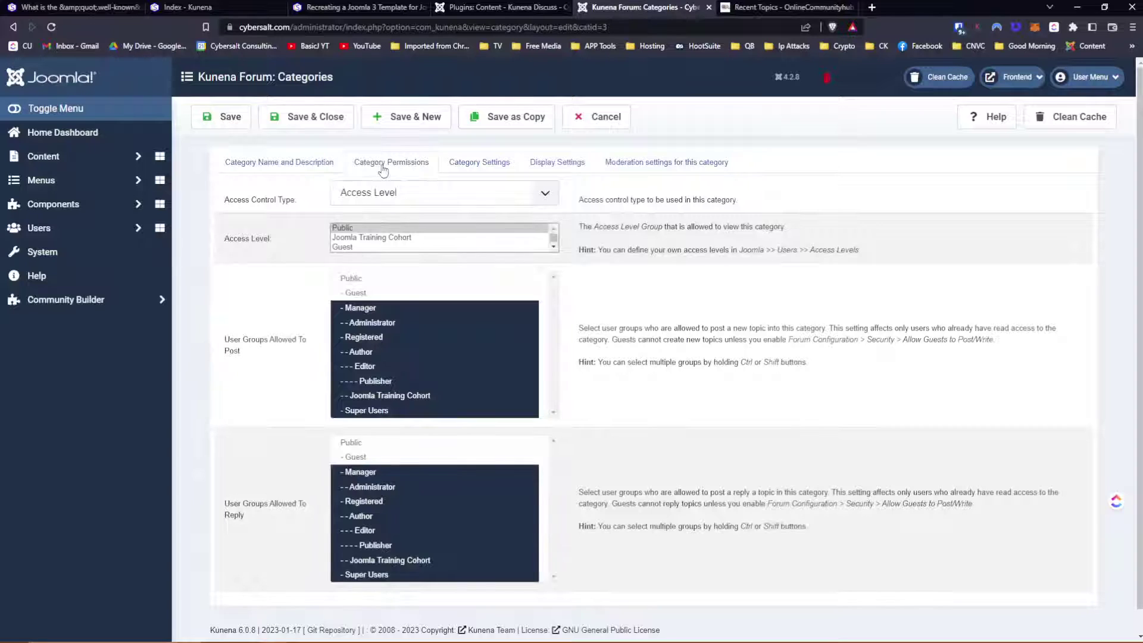
pyautogui.click(286, 164)
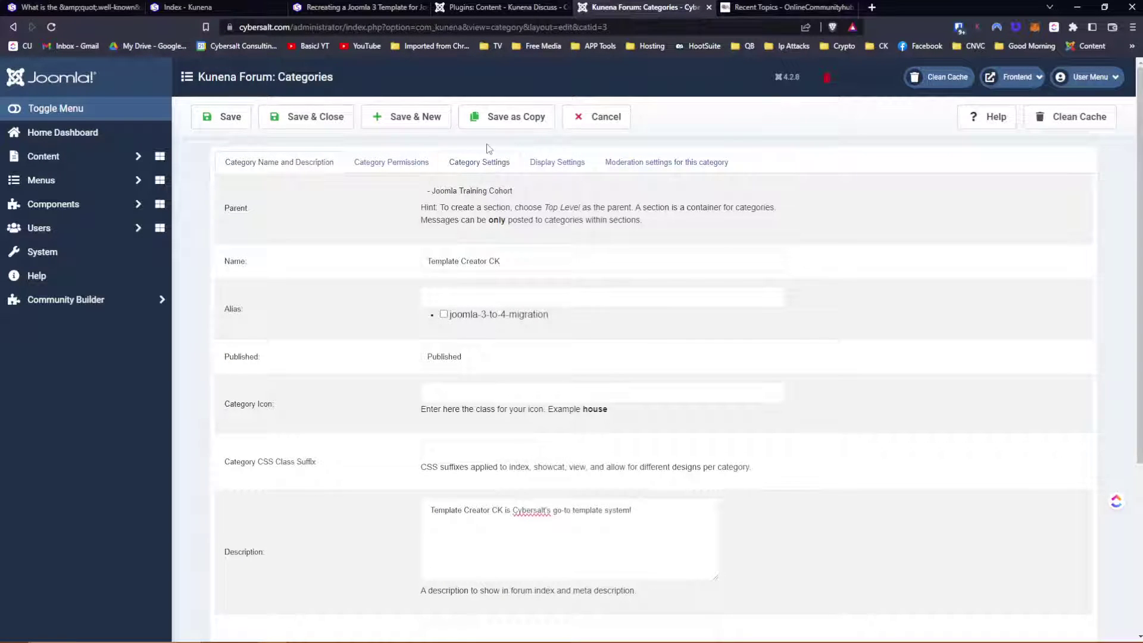
pyautogui.click(502, 119)
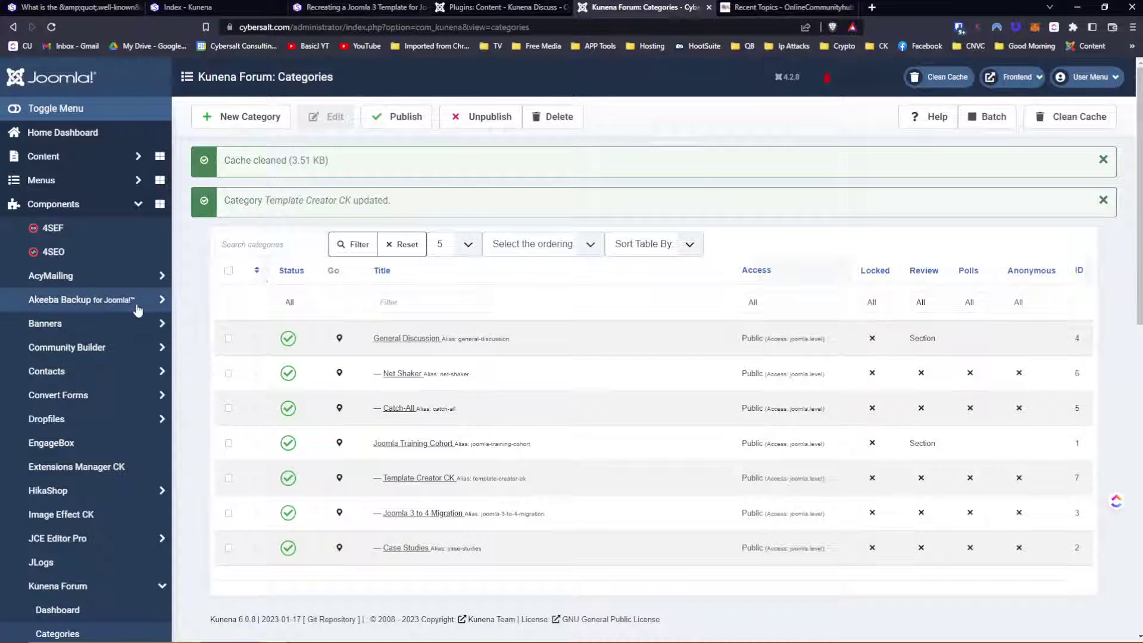
# Step: Open Kunena's Tools page and look over its maintenance tools and the remaining forum administration sections
pyautogui.scroll(-4, 140, 301)
pyautogui.scroll(-2, 119, 141)
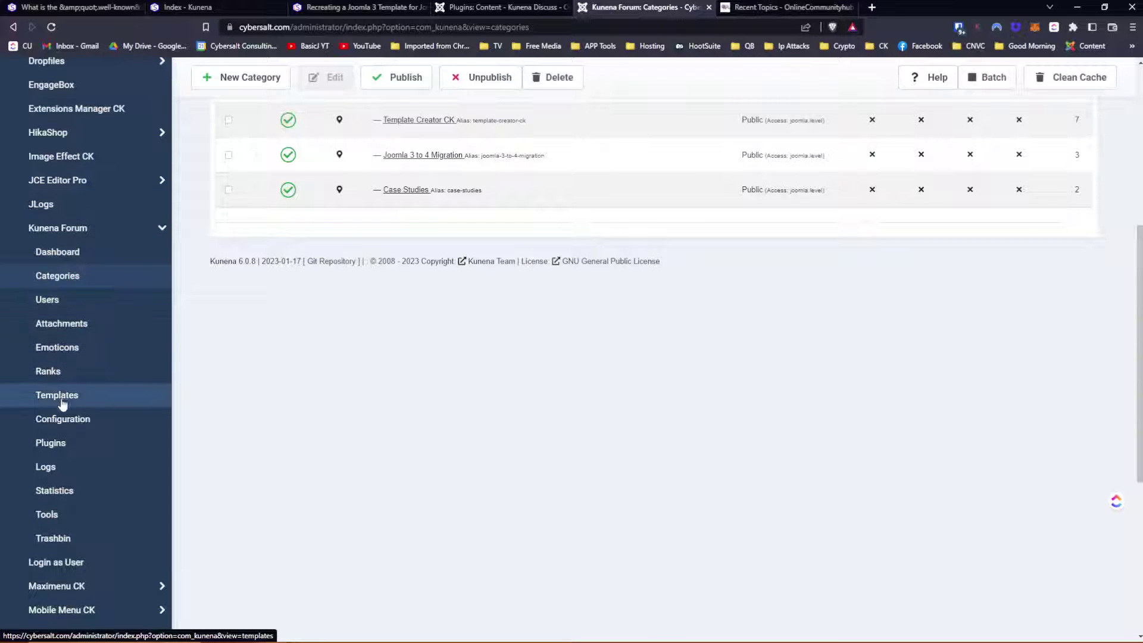
pyautogui.click(59, 514)
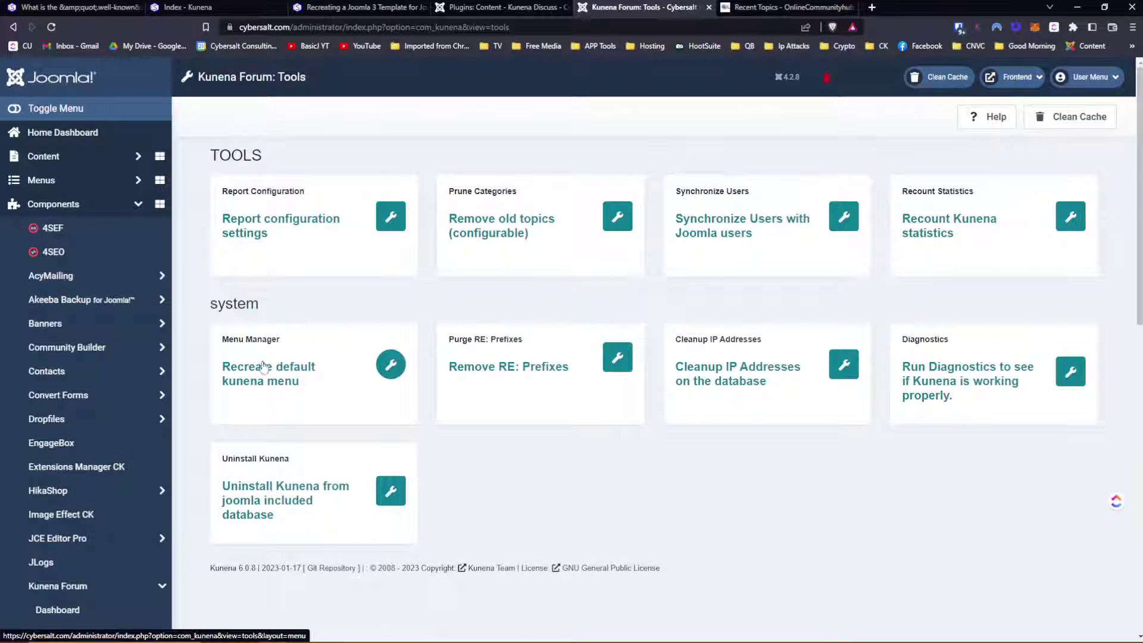
pyautogui.scroll(-5, 117, 320)
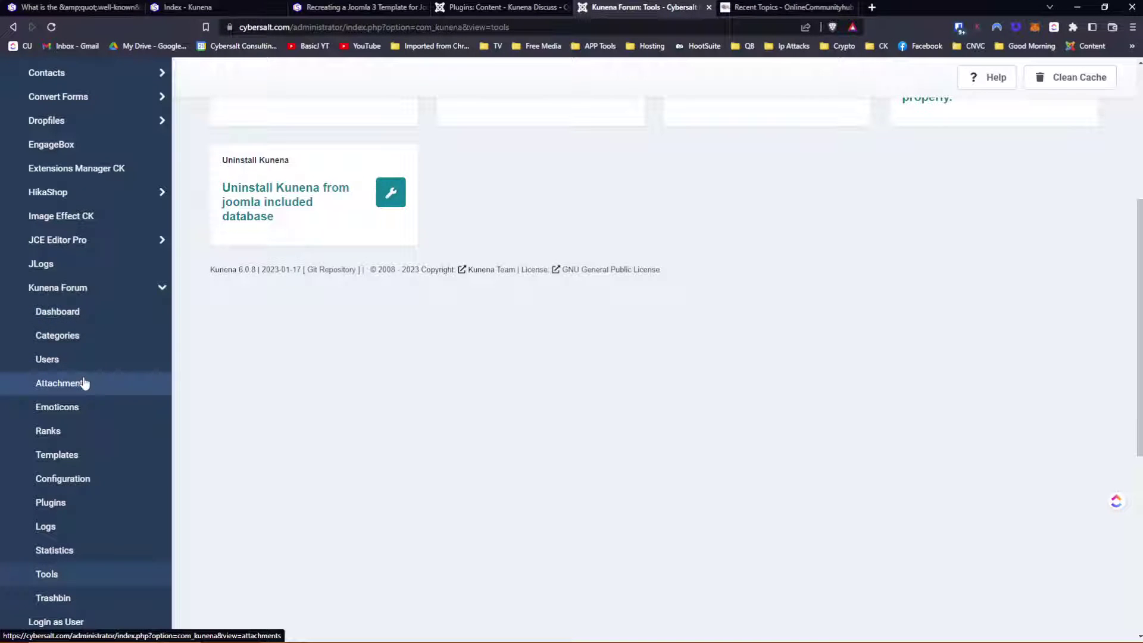
pyautogui.scroll(-2, 84, 383)
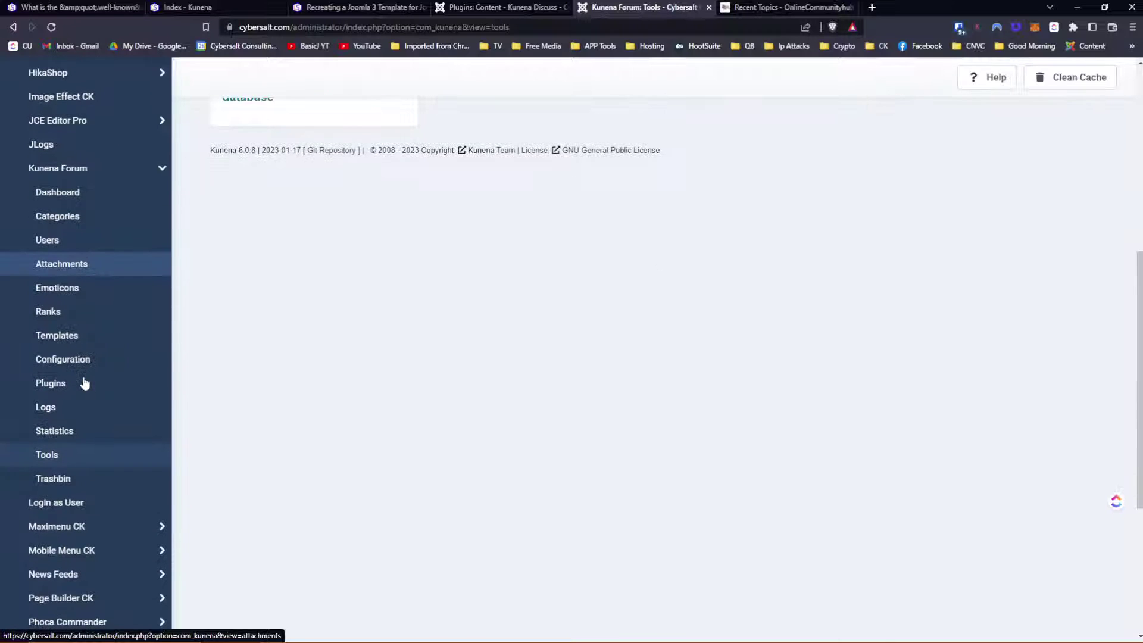
pyautogui.scroll(2, 84, 383)
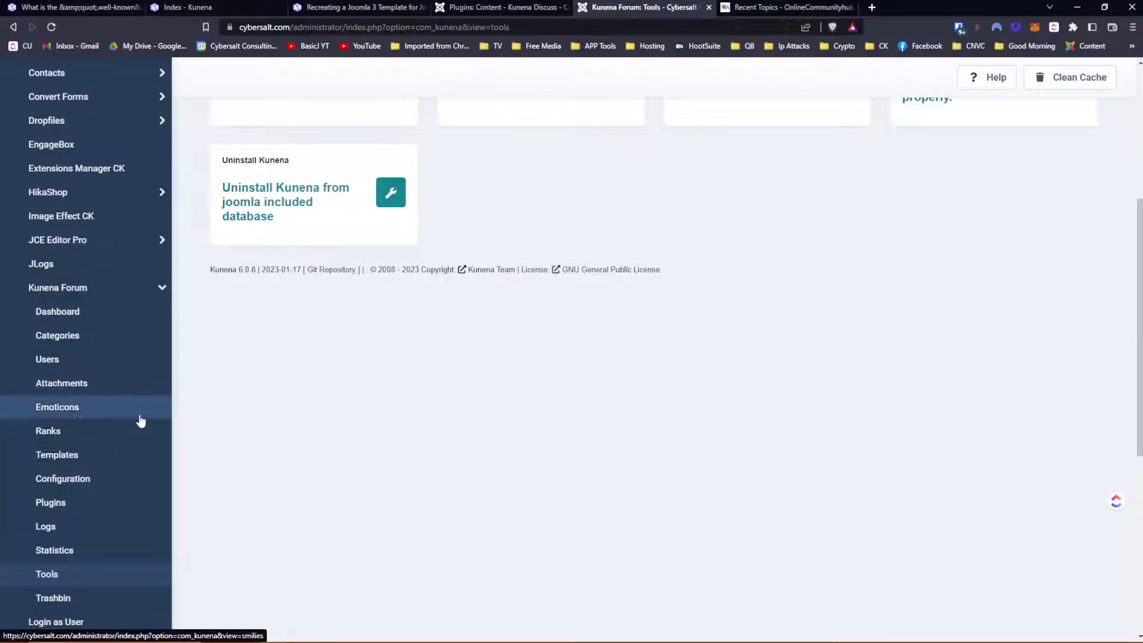
# Step: Switch to the "Recreating a Joomla 3 Template for Joomla 4" forum topic and examine its moderation options and the first post's actions
pyautogui.click(318, 10)
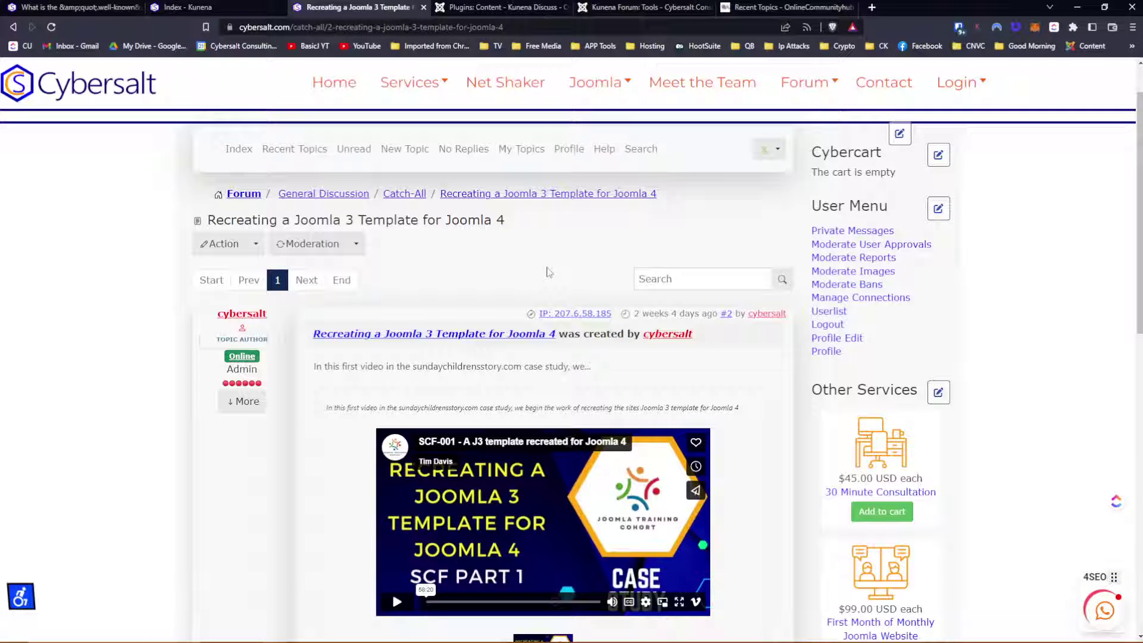
pyautogui.click(357, 245)
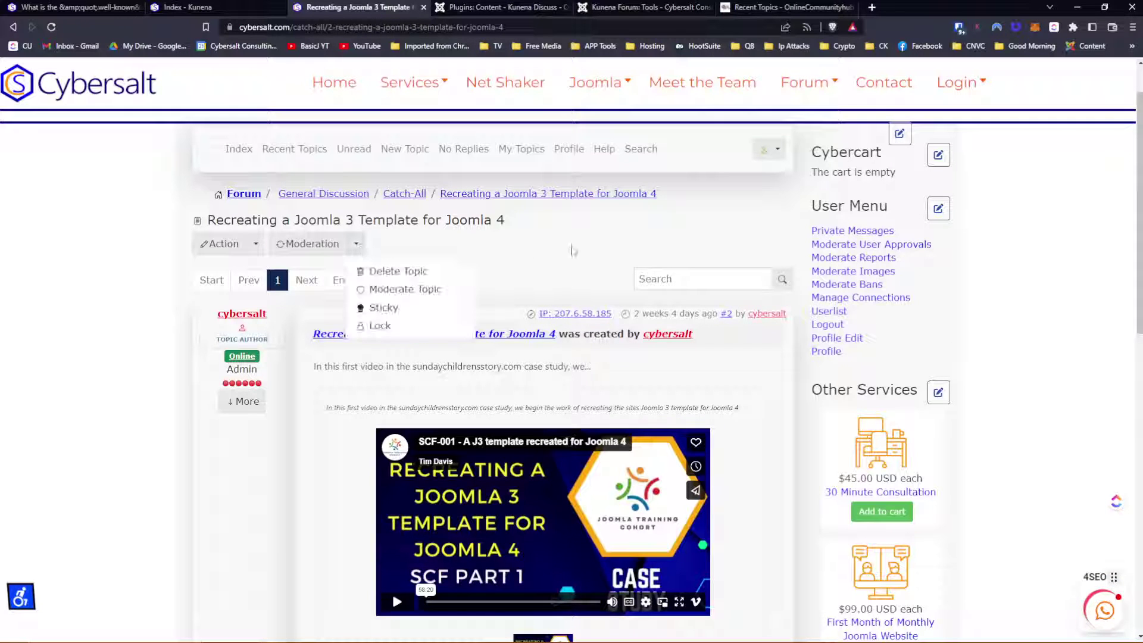
pyautogui.click(571, 249)
pyautogui.scroll(-5, 571, 250)
pyautogui.scroll(-1, 572, 250)
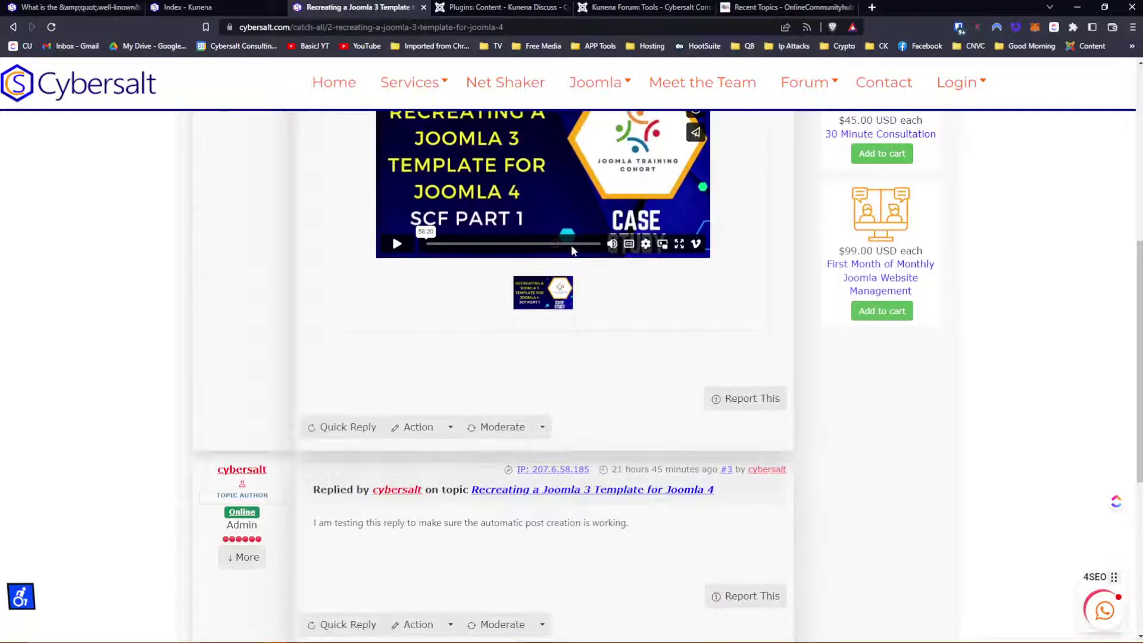
pyautogui.click(450, 428)
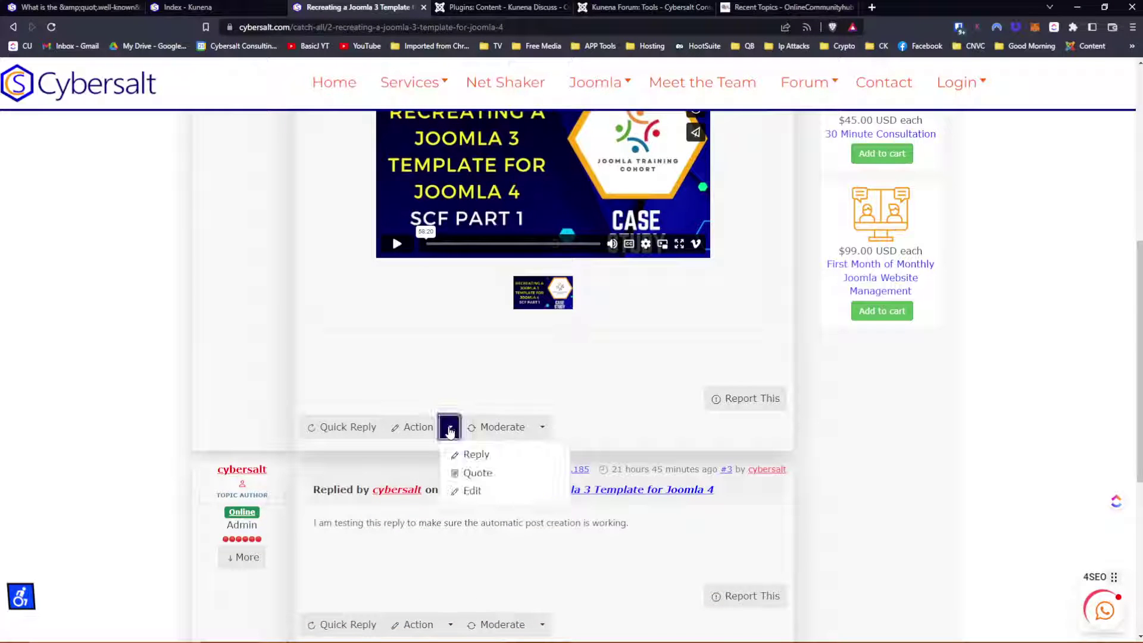
pyautogui.click(460, 356)
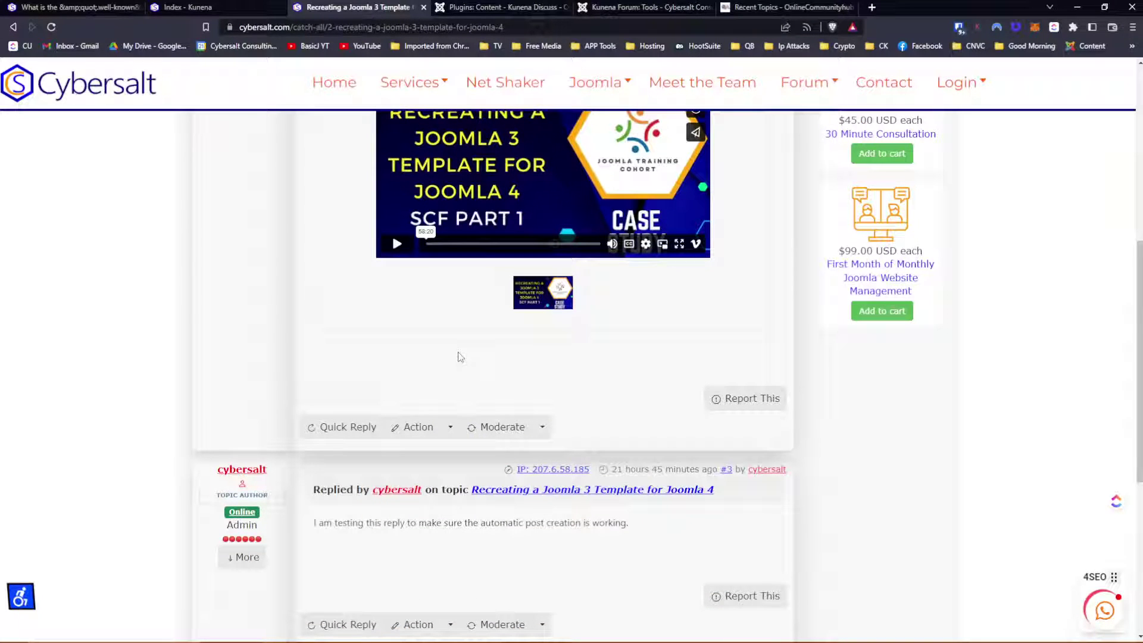
pyautogui.scroll(-2, 460, 357)
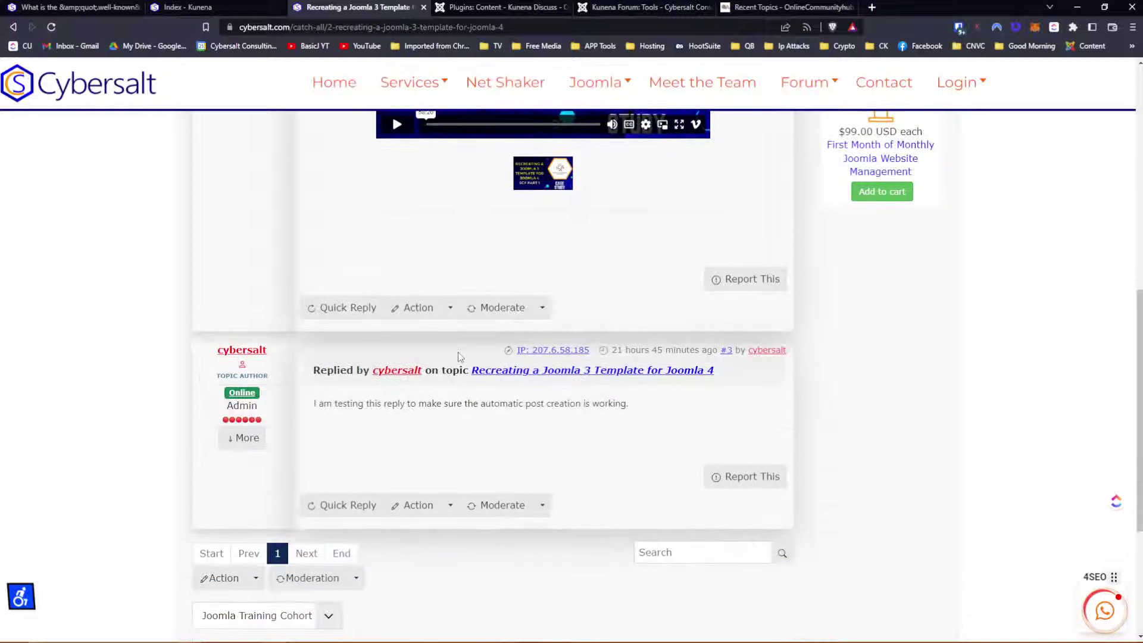
pyautogui.scroll(7, 460, 357)
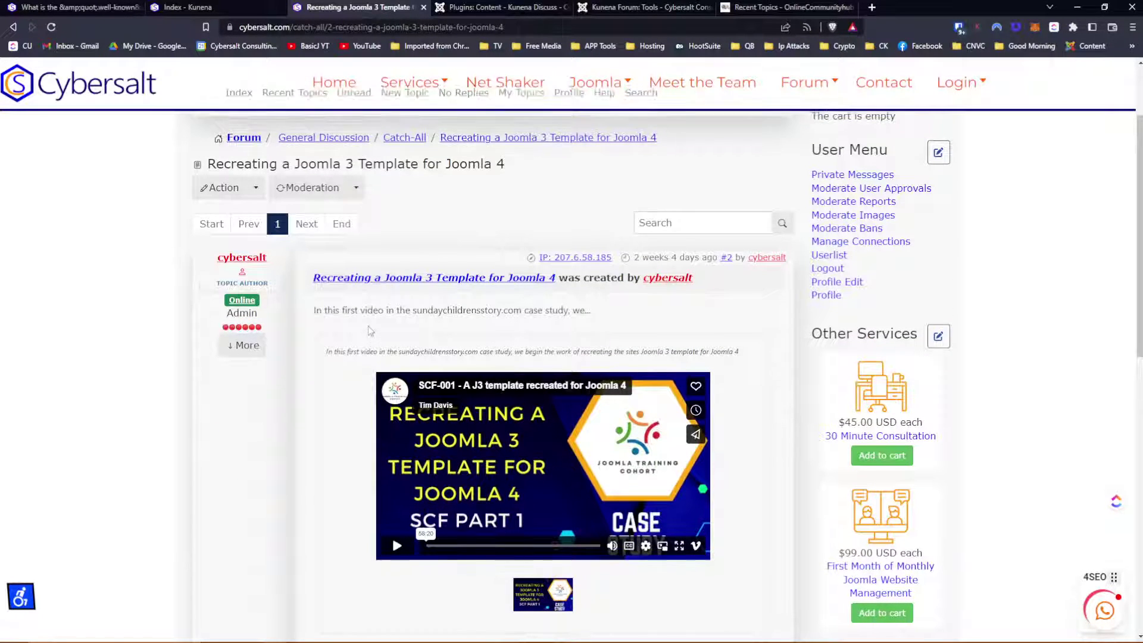
# Step: Expand the first post author's extra details and check the topic-level action and moderation options
pyautogui.scroll(1, 369, 331)
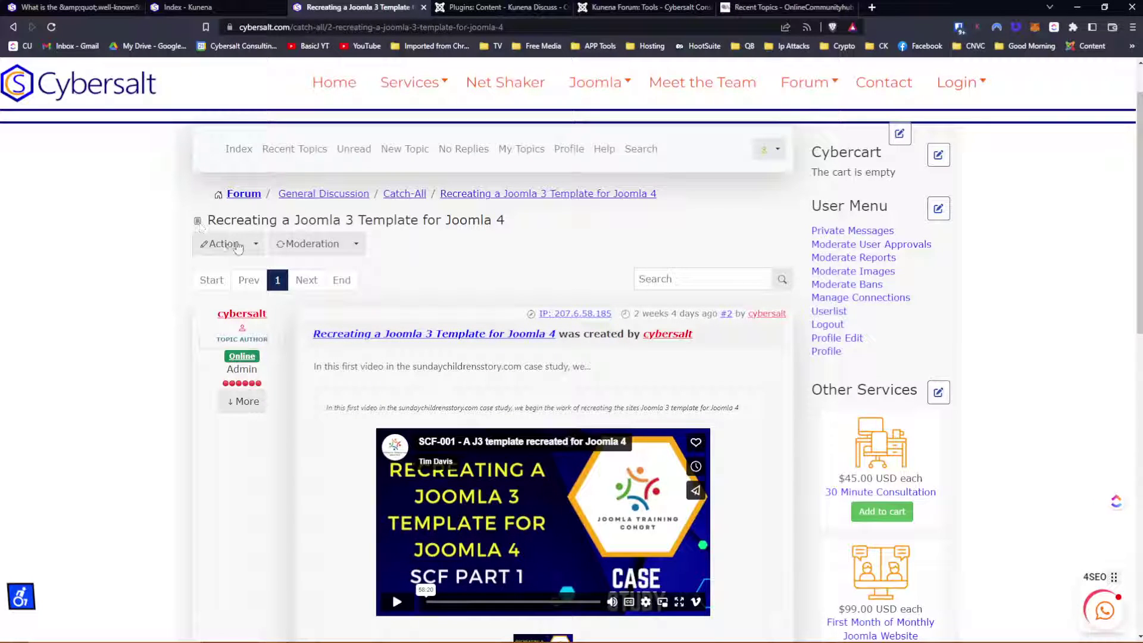
pyautogui.click(238, 248)
pyautogui.click(420, 253)
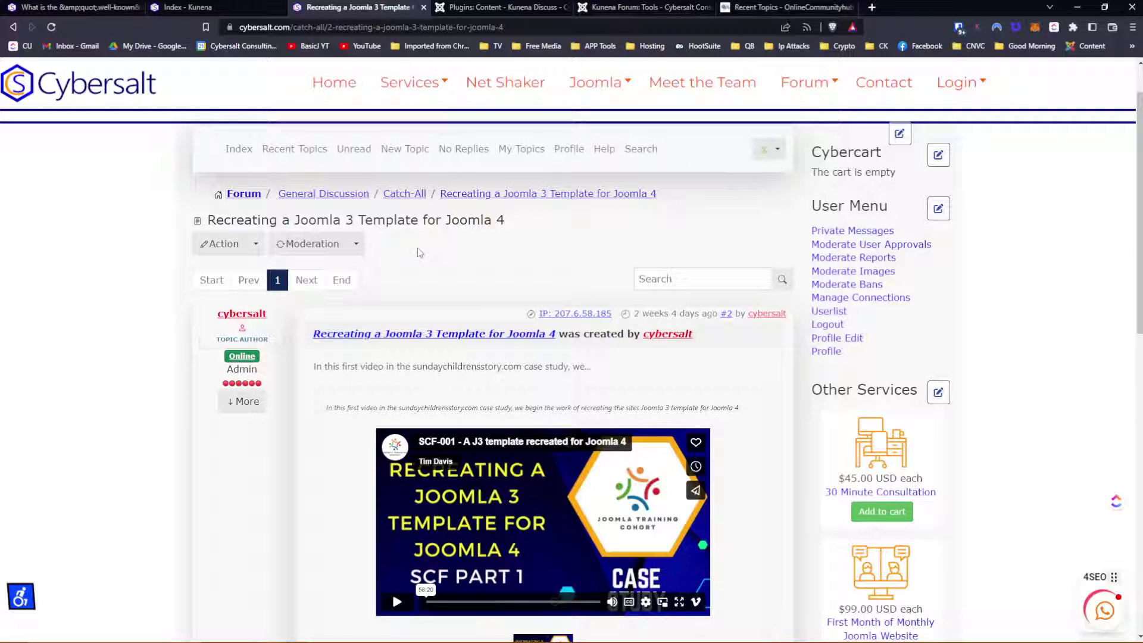
pyautogui.click(244, 401)
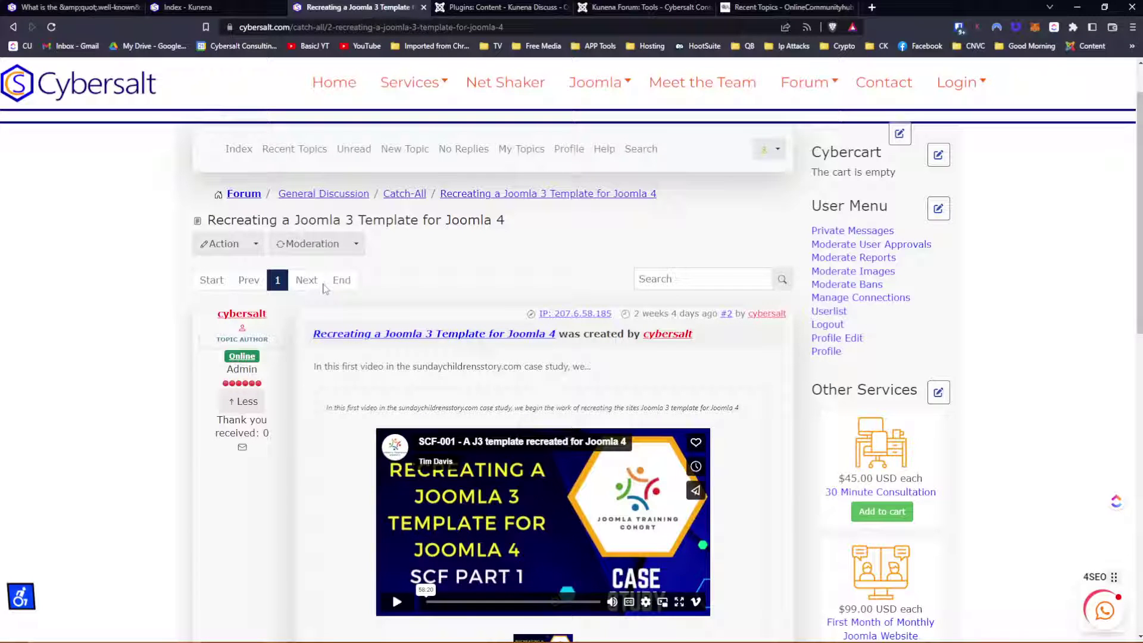
pyautogui.click(358, 246)
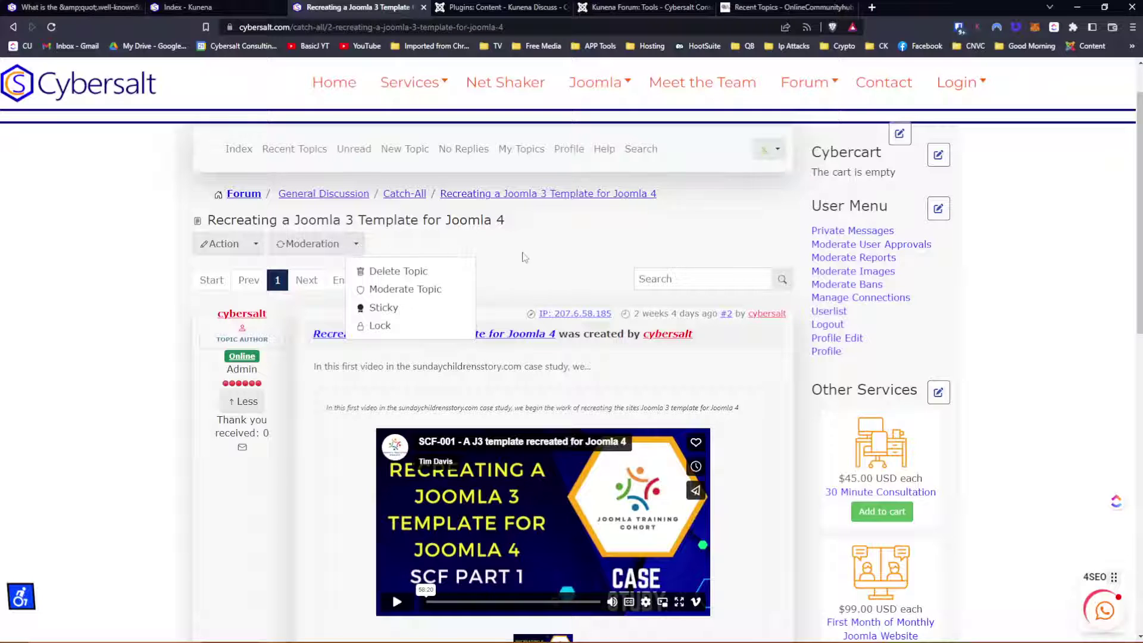
pyautogui.click(521, 256)
# Step: Check the action and moderation options of the test reply in the topic, and open that reply for moderation
pyautogui.scroll(-2, 522, 257)
pyautogui.scroll(-4, 522, 256)
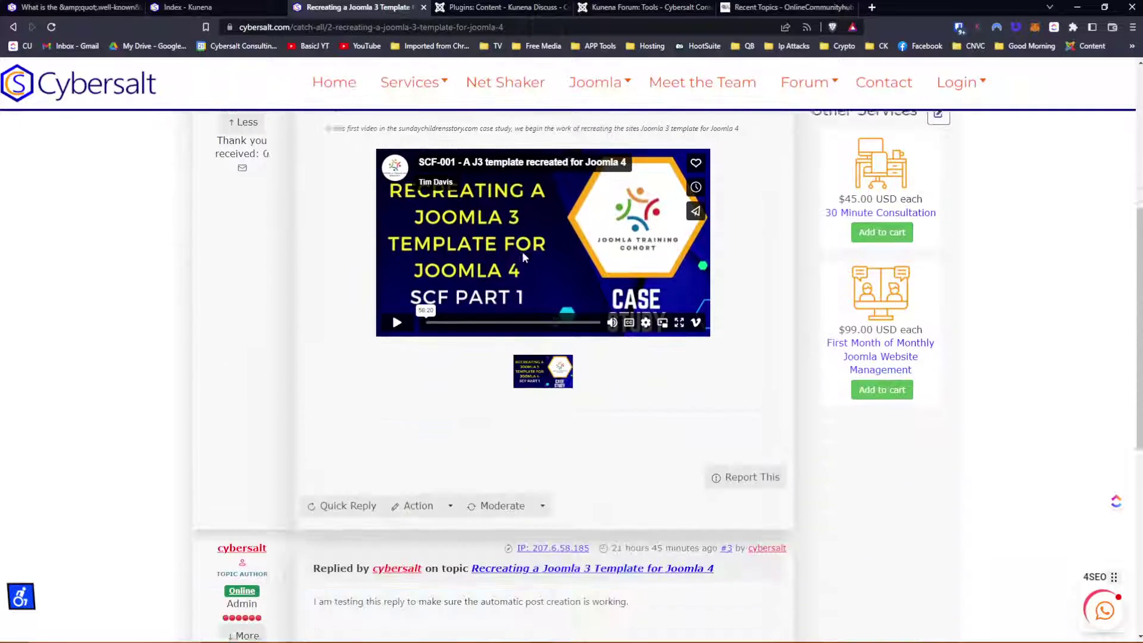
pyautogui.scroll(-2, 522, 256)
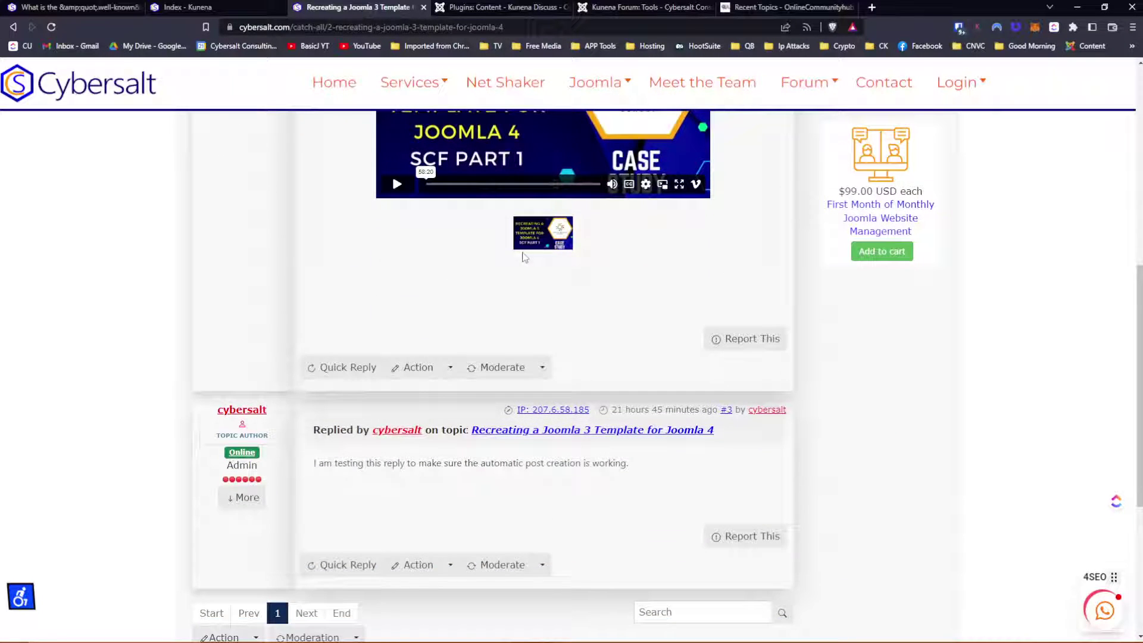
pyautogui.scroll(-2, 524, 257)
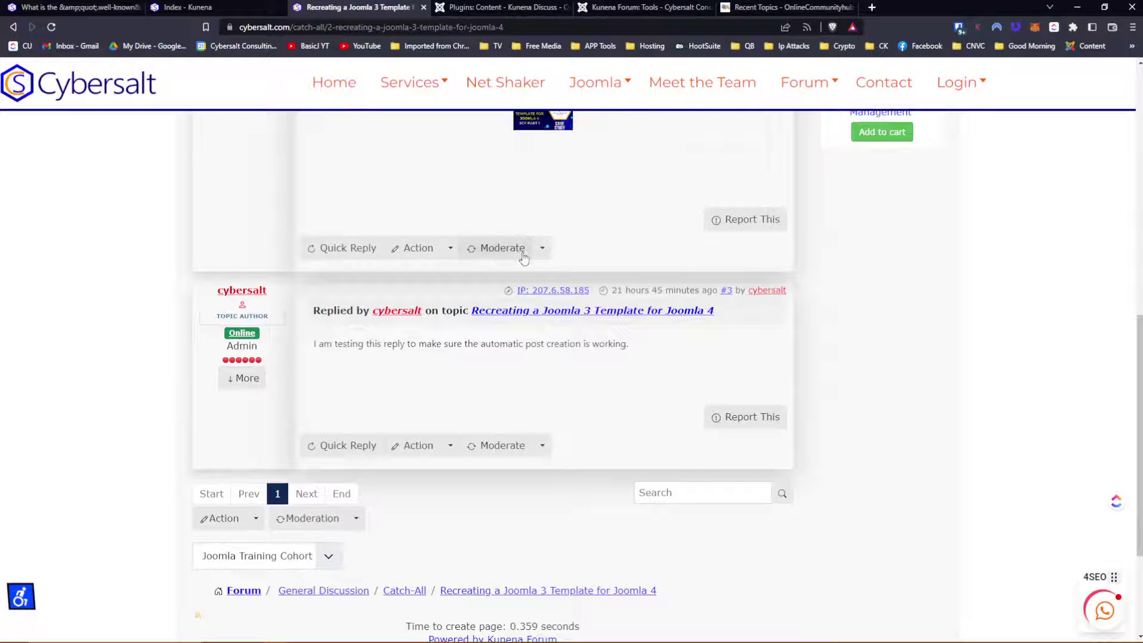
pyautogui.scroll(-2, 523, 257)
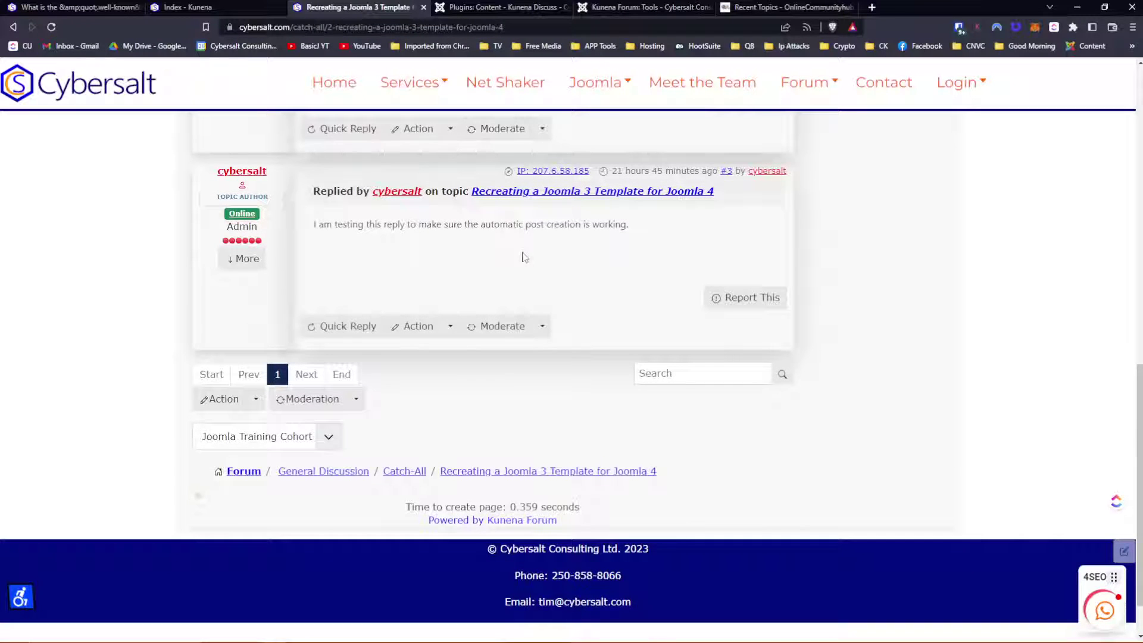
pyautogui.click(450, 325)
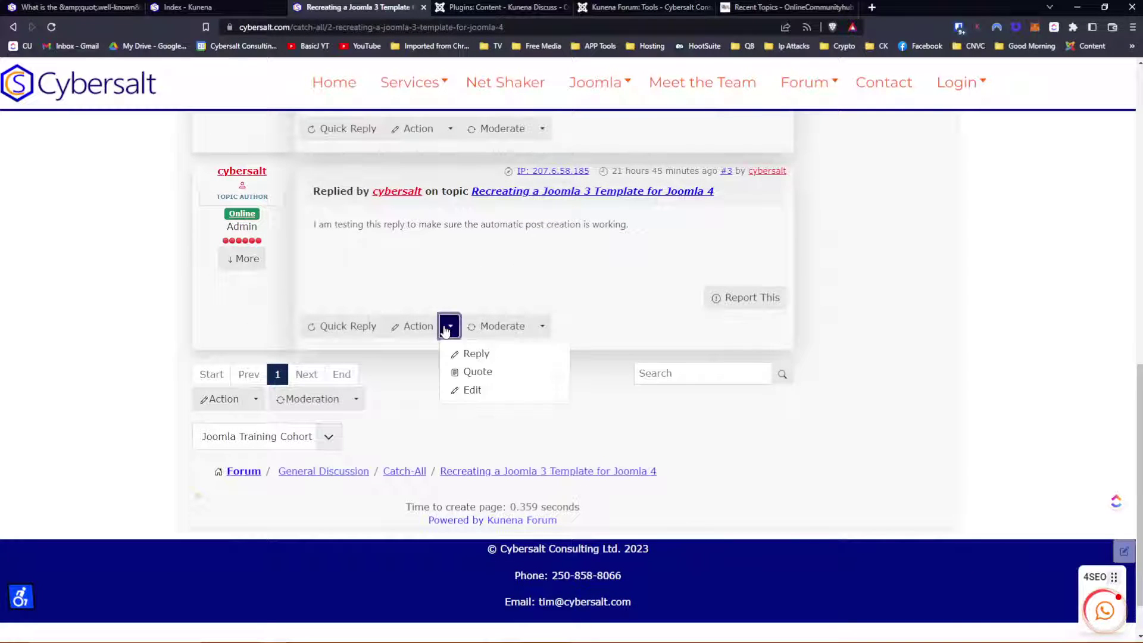
pyautogui.click(623, 307)
pyautogui.click(542, 326)
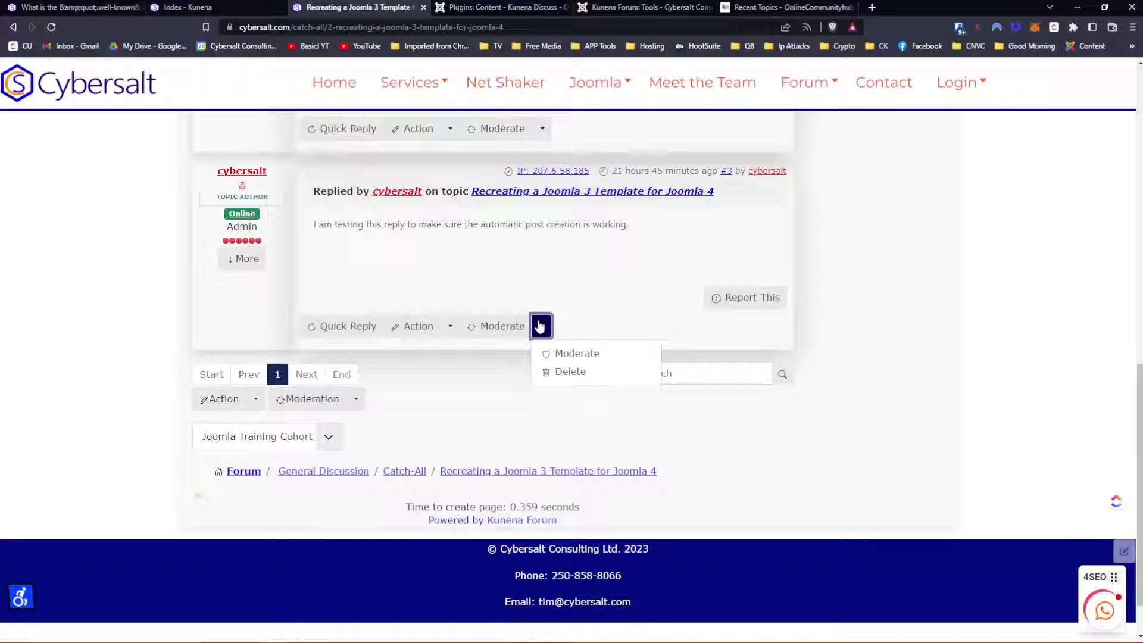
pyautogui.click(618, 294)
pyautogui.click(542, 326)
pyautogui.click(576, 354)
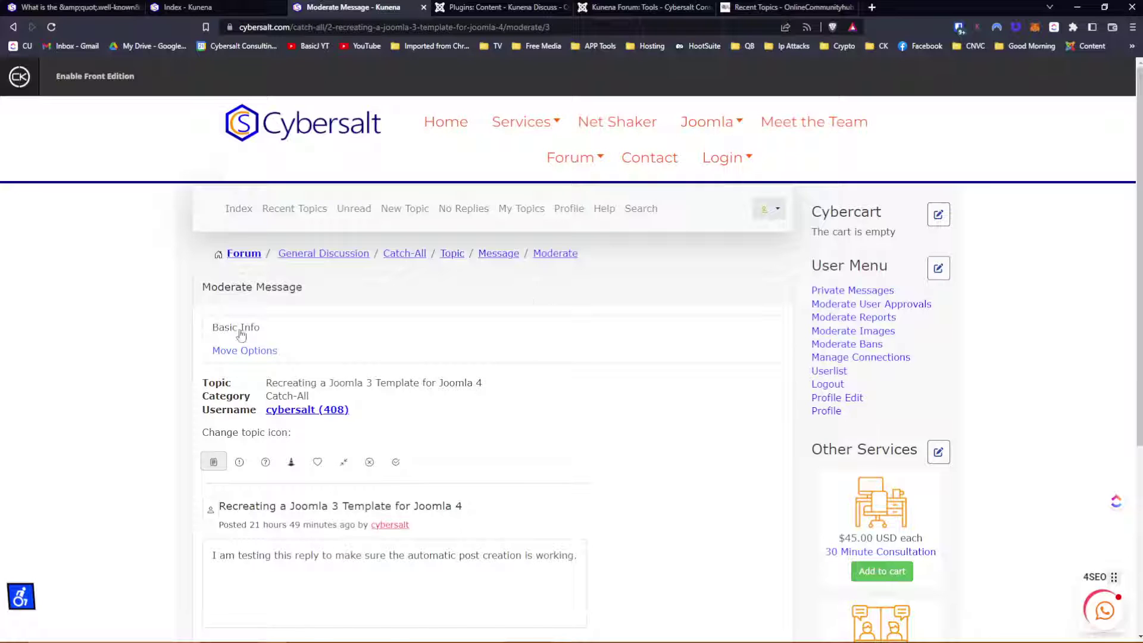
# Step: In the reply's move options, set the target category to Template Creator CK
pyautogui.click(244, 354)
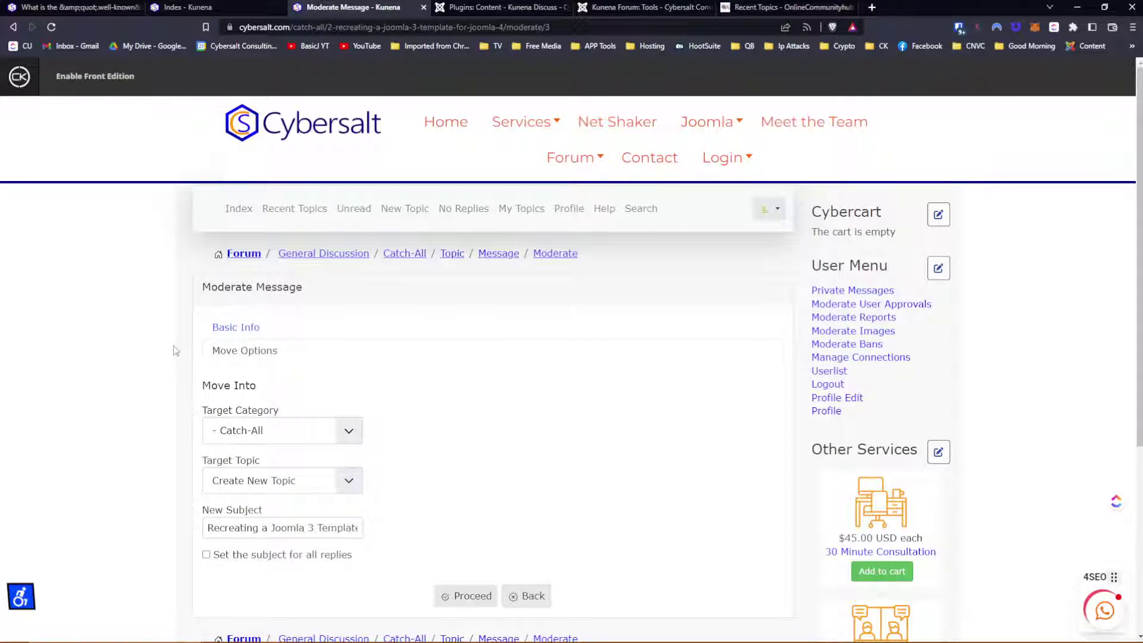
pyautogui.click(356, 438)
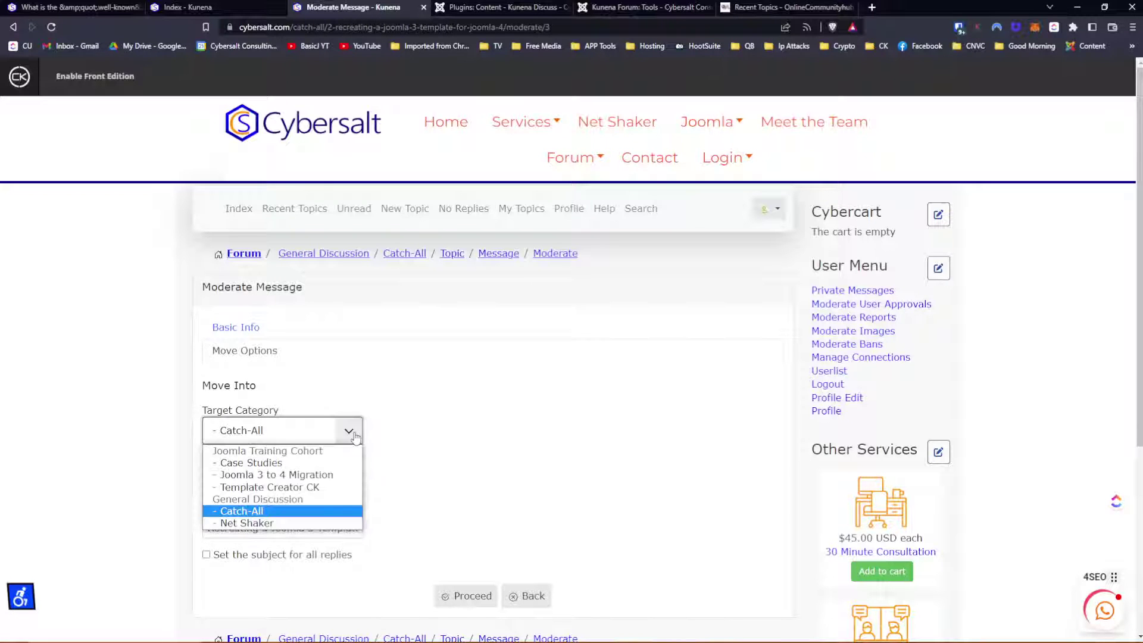
pyautogui.click(305, 490)
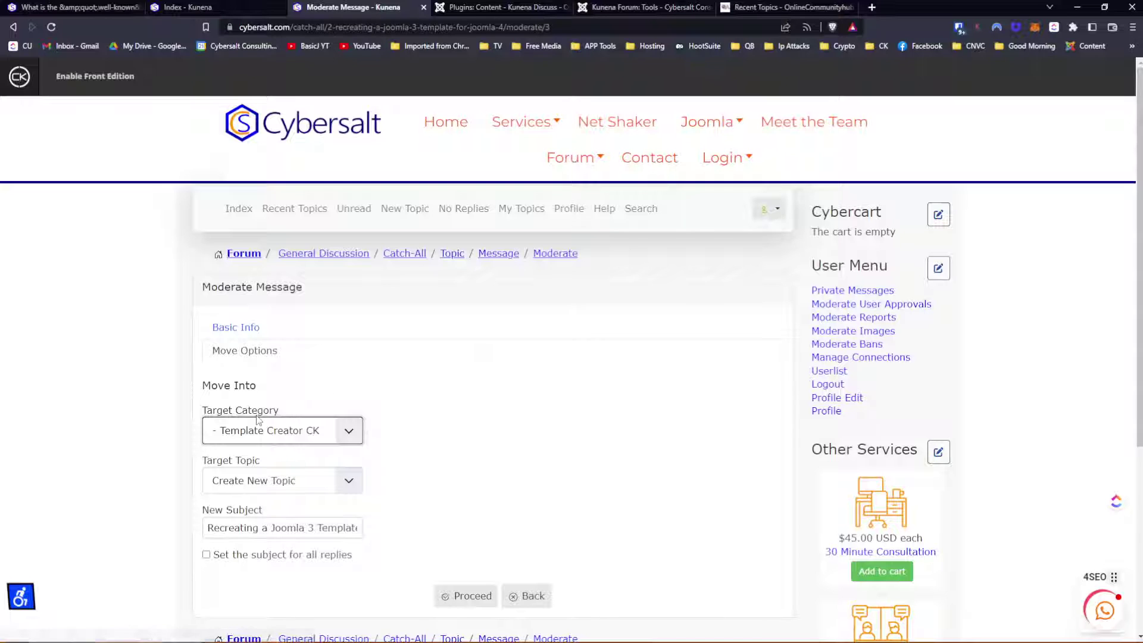
# Step: Try Manually Enter Topic ID as the target topic and set it back to Create New Topic
pyautogui.click(255, 480)
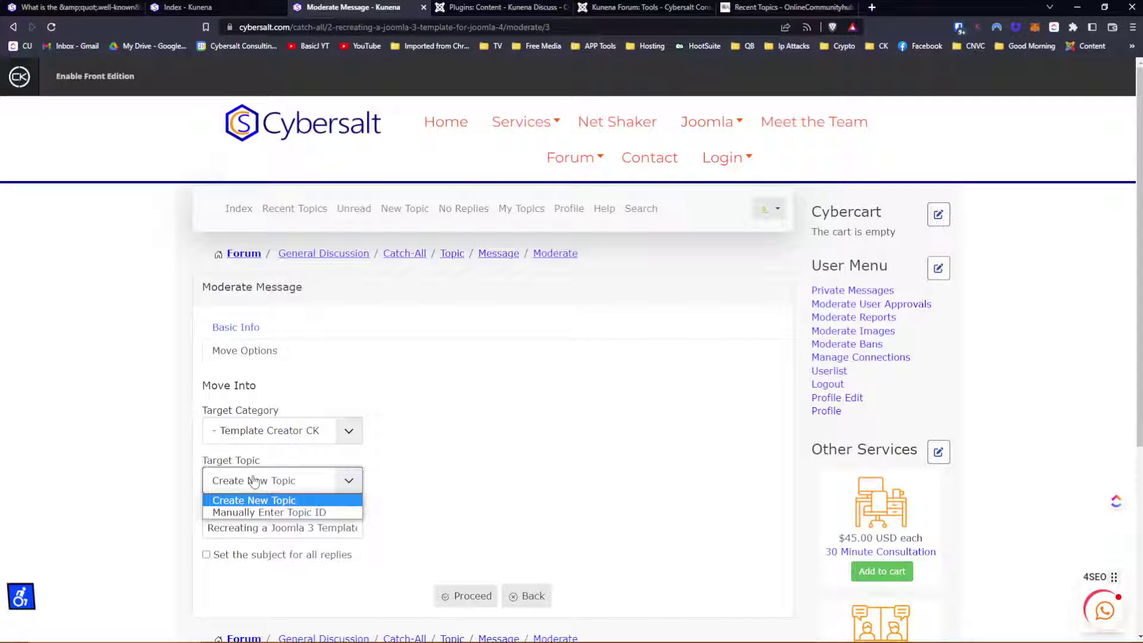
pyautogui.click(255, 480)
pyautogui.click(254, 481)
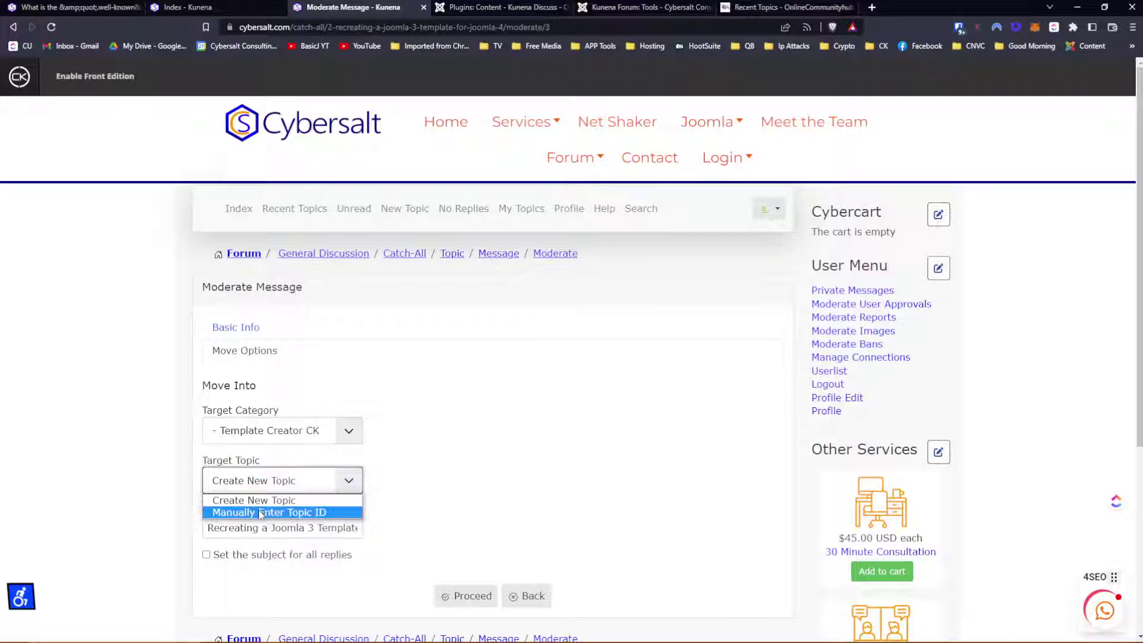
pyautogui.click(262, 485)
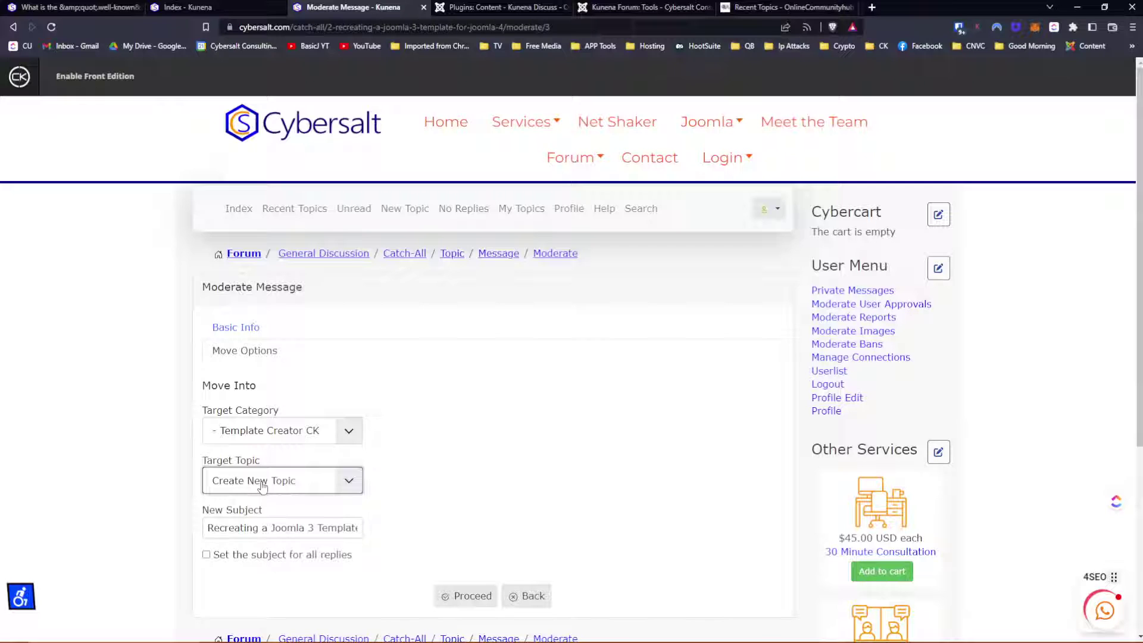
pyautogui.click(262, 485)
pyautogui.click(275, 511)
pyautogui.click(278, 483)
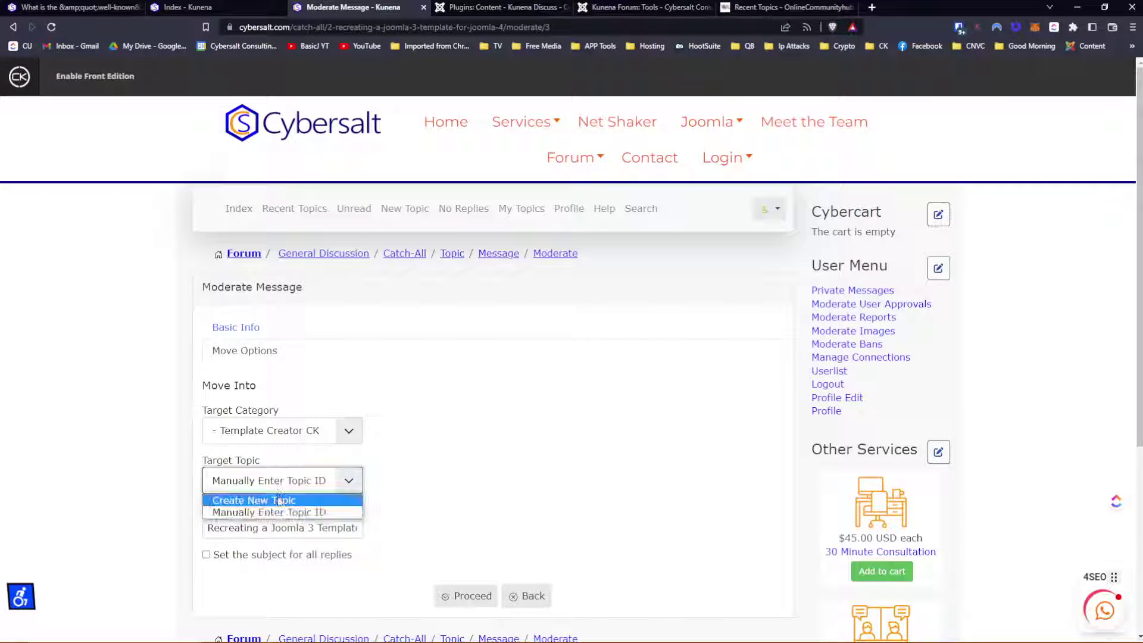
pyautogui.click(279, 499)
pyautogui.scroll(-2, 521, 446)
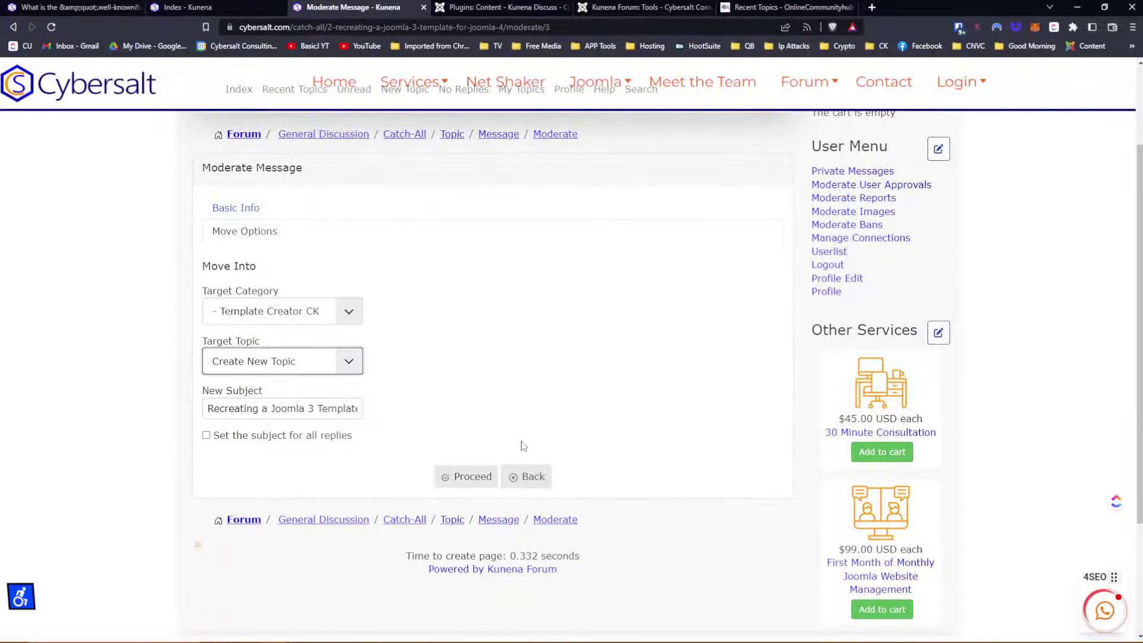
# Step: Carry out the move of the test reply into a new topic in the Template Creator CK category
pyautogui.scroll(1, 521, 446)
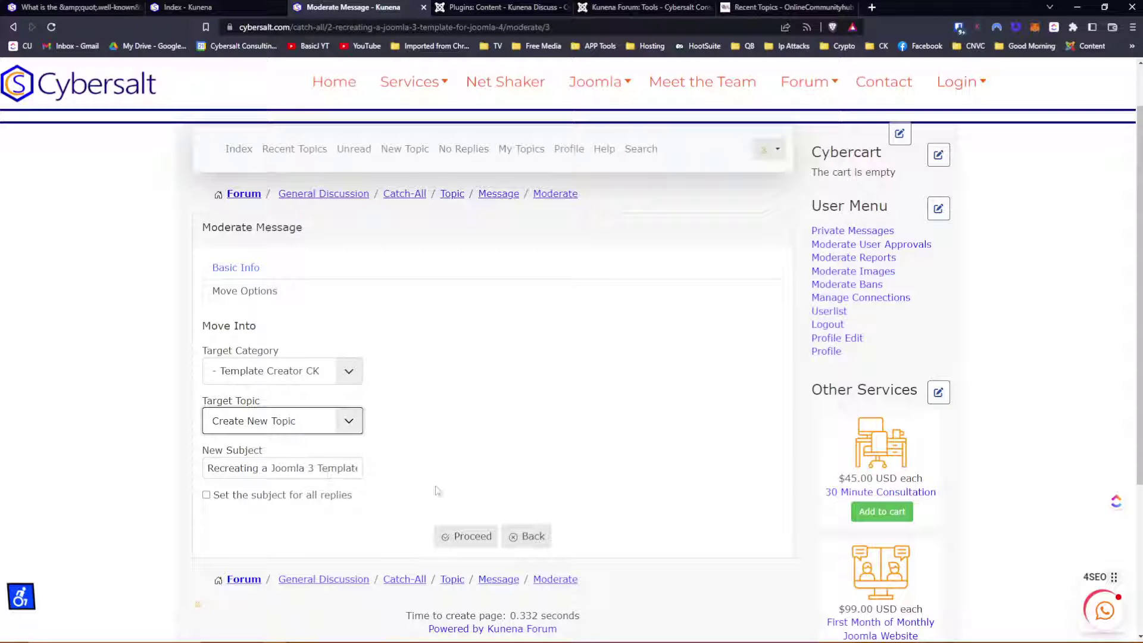
pyautogui.click(464, 537)
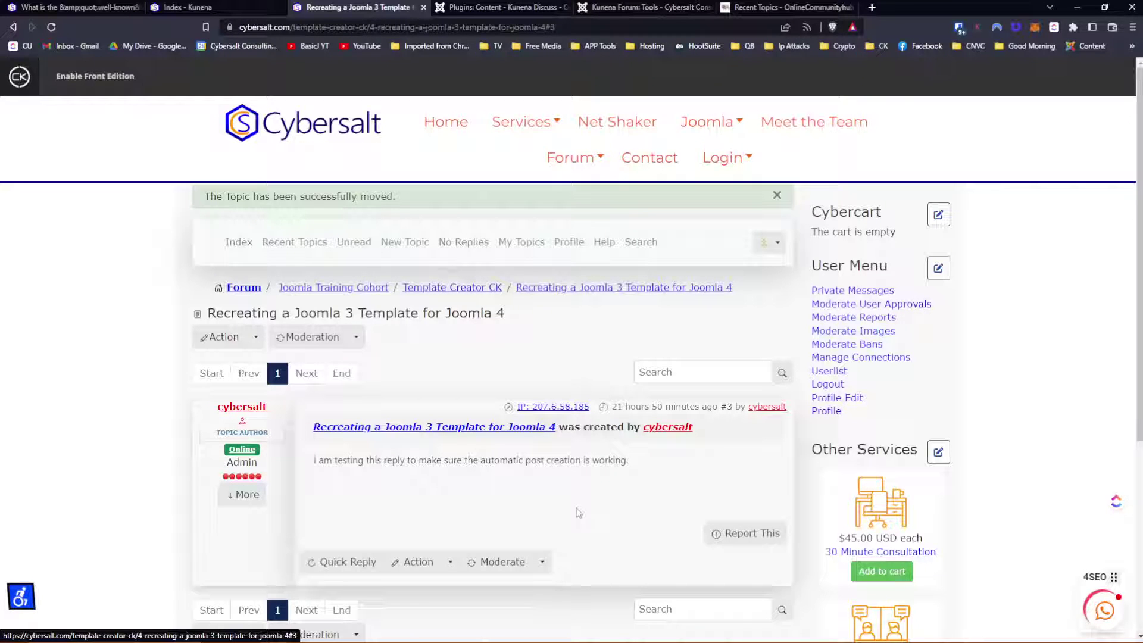
# Step: Open the moved topic Recreating a Joomla 3 Template for Joomla 4, check its post, and return to the forum's main page
pyautogui.click(569, 298)
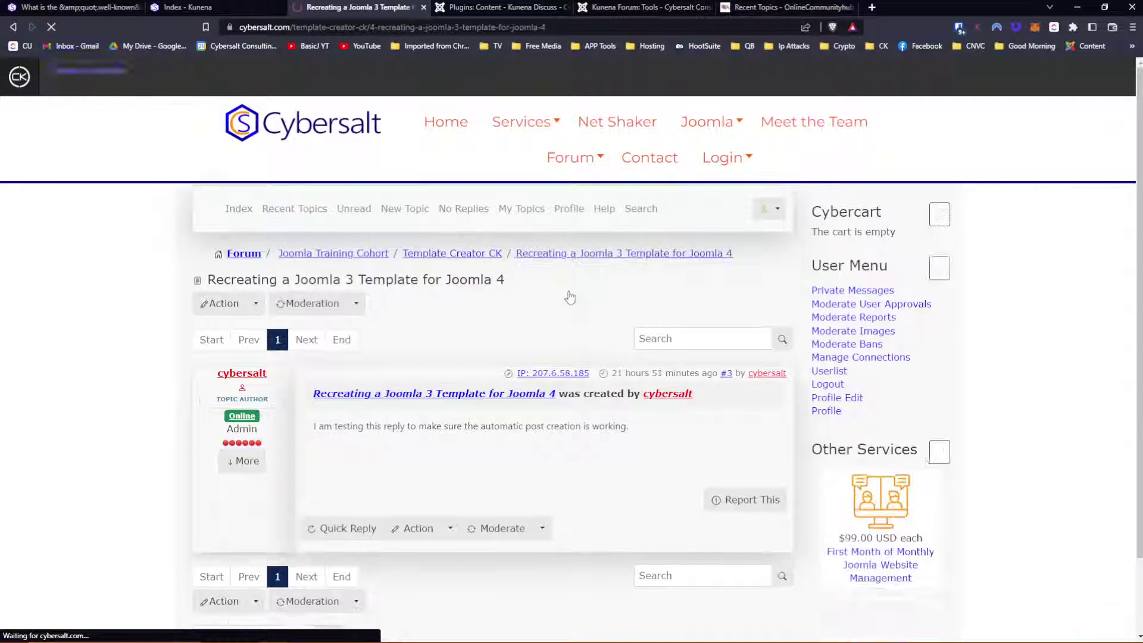
pyautogui.scroll(-4, 542, 322)
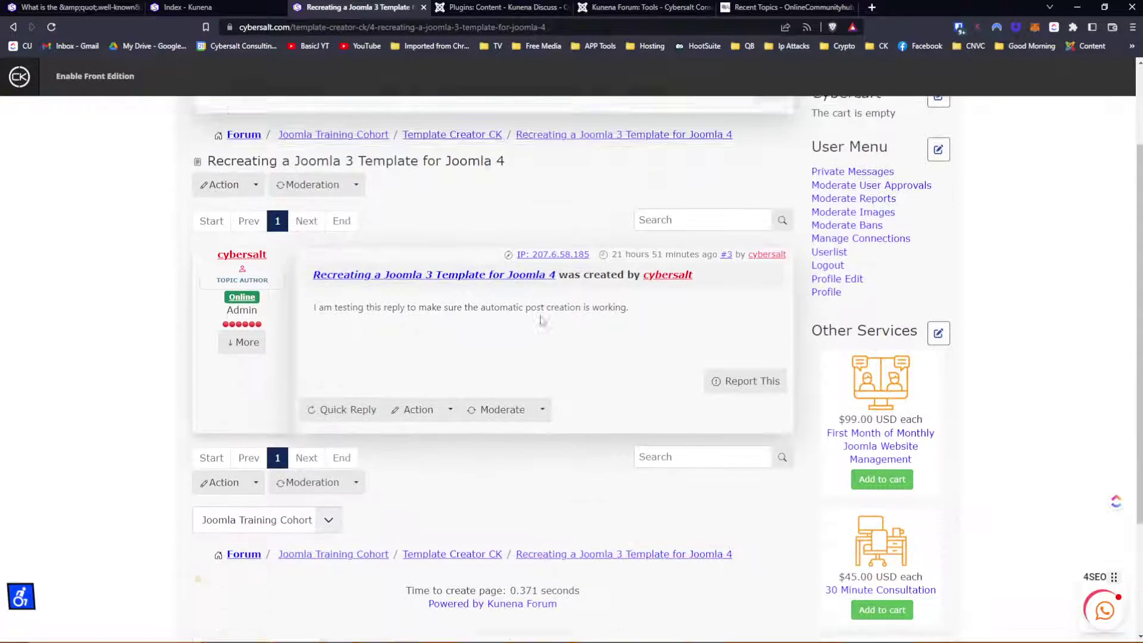
pyautogui.scroll(4, 542, 321)
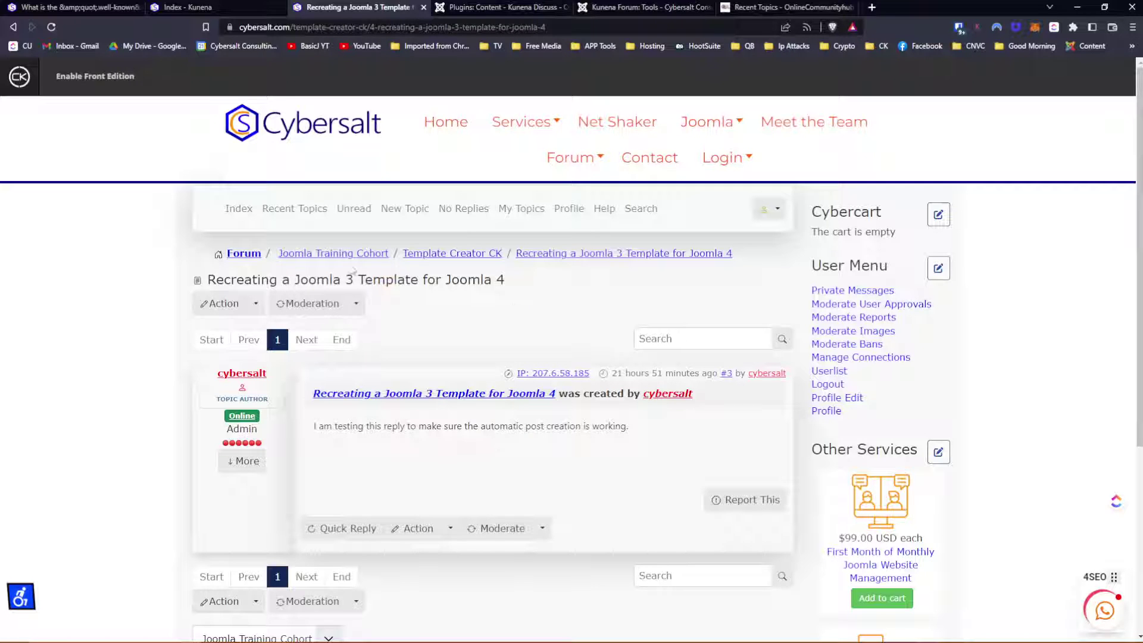
pyautogui.click(250, 258)
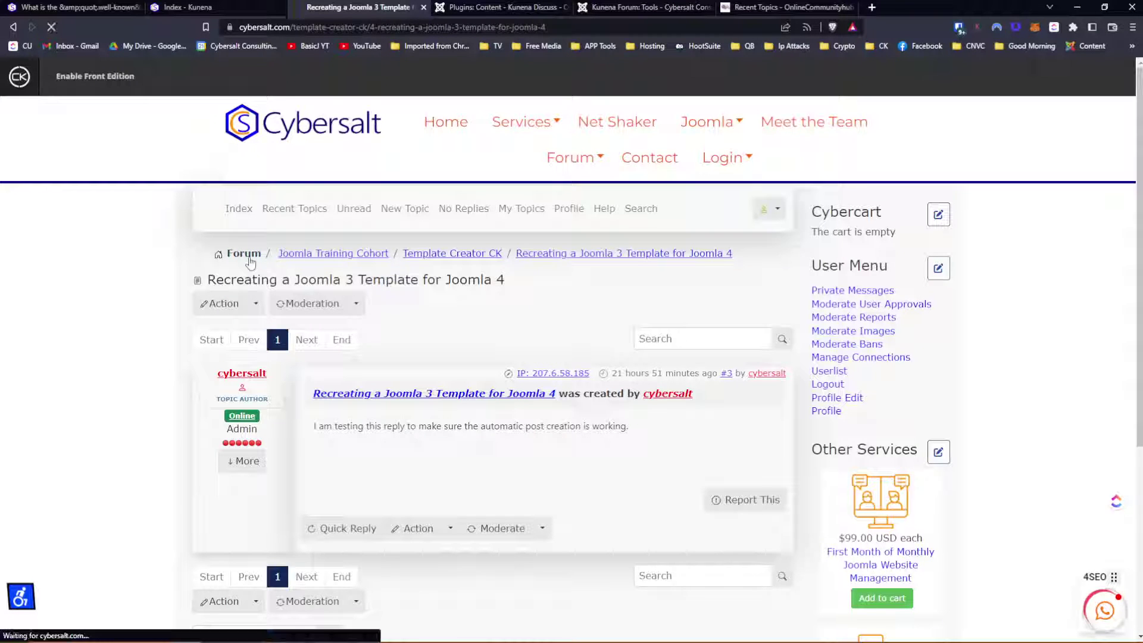
# Step: Open the Catch-All category under General Discussion from the forum index
pyautogui.scroll(-4, 464, 315)
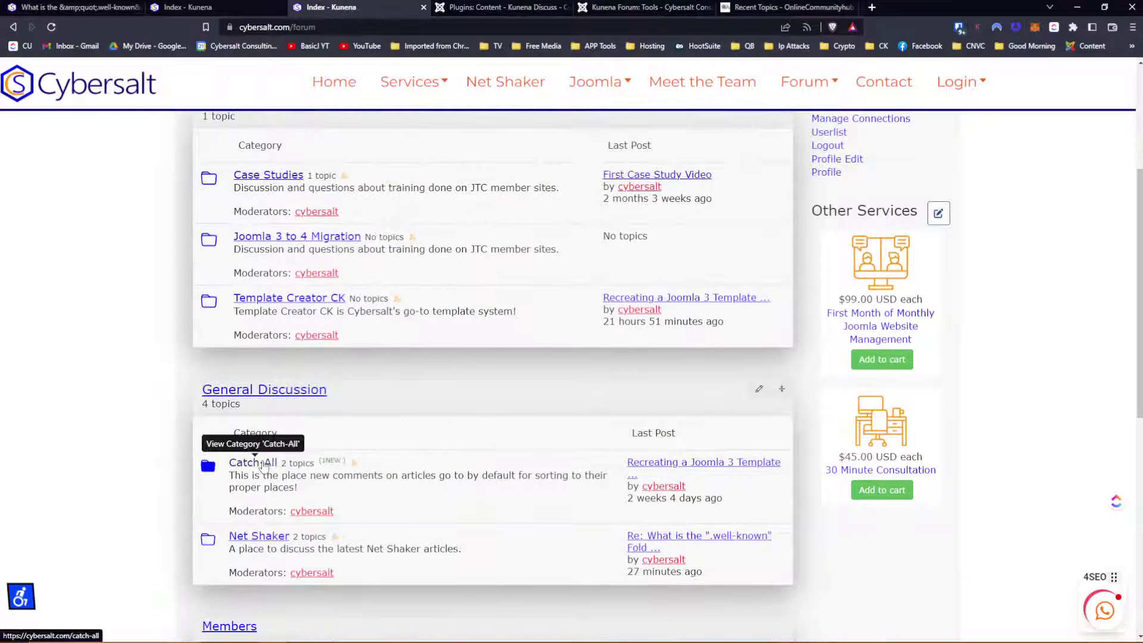
pyautogui.click(265, 464)
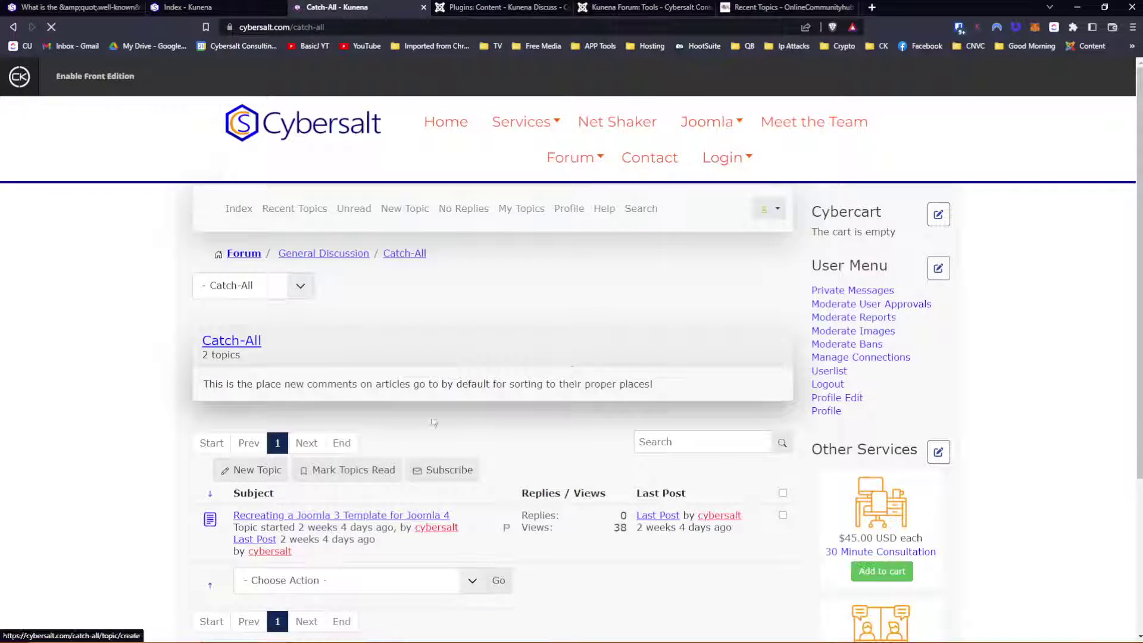
pyautogui.scroll(-2, 538, 390)
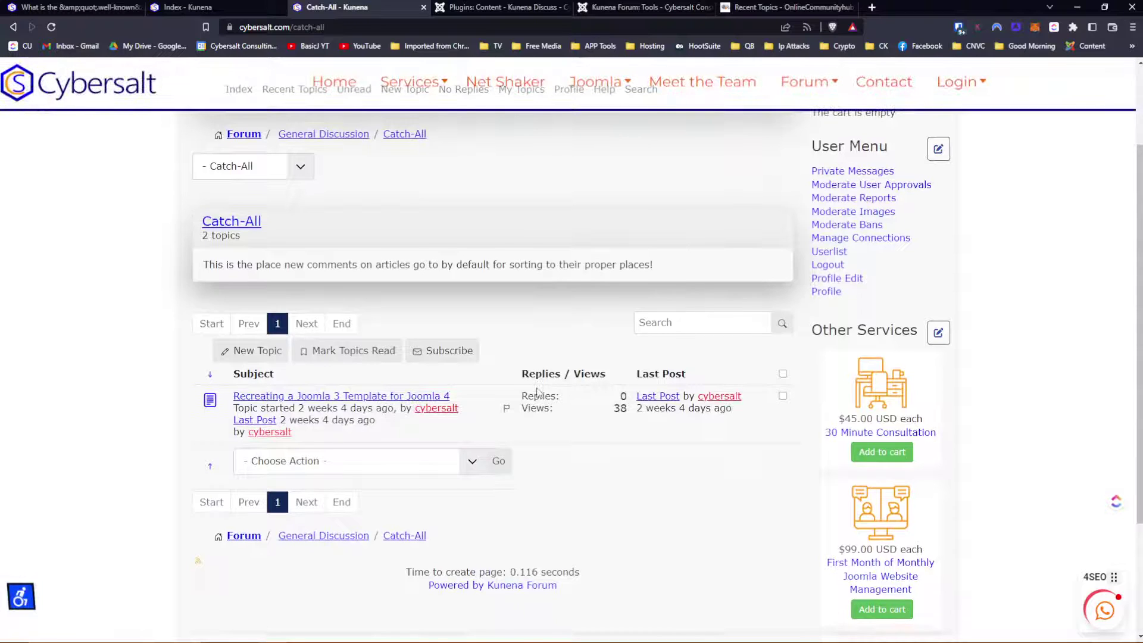
# Step: Move the Catch-All topic "Recreating a Joomla 3 Template for Joomla 4" to the Template Creator CK category
pyautogui.click(336, 467)
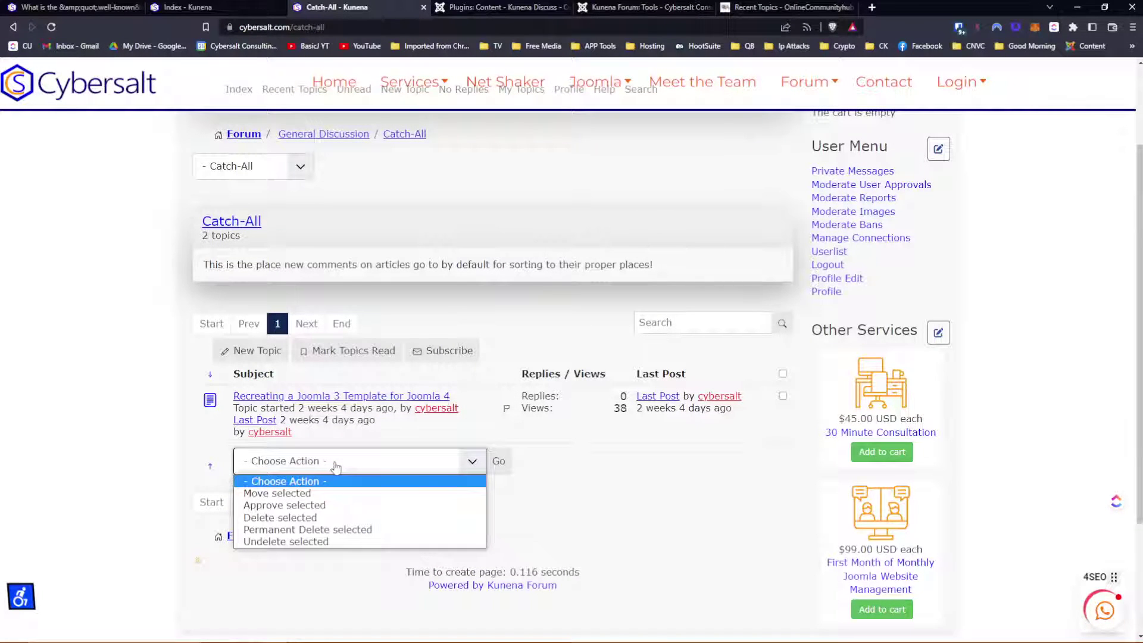
pyautogui.click(336, 467)
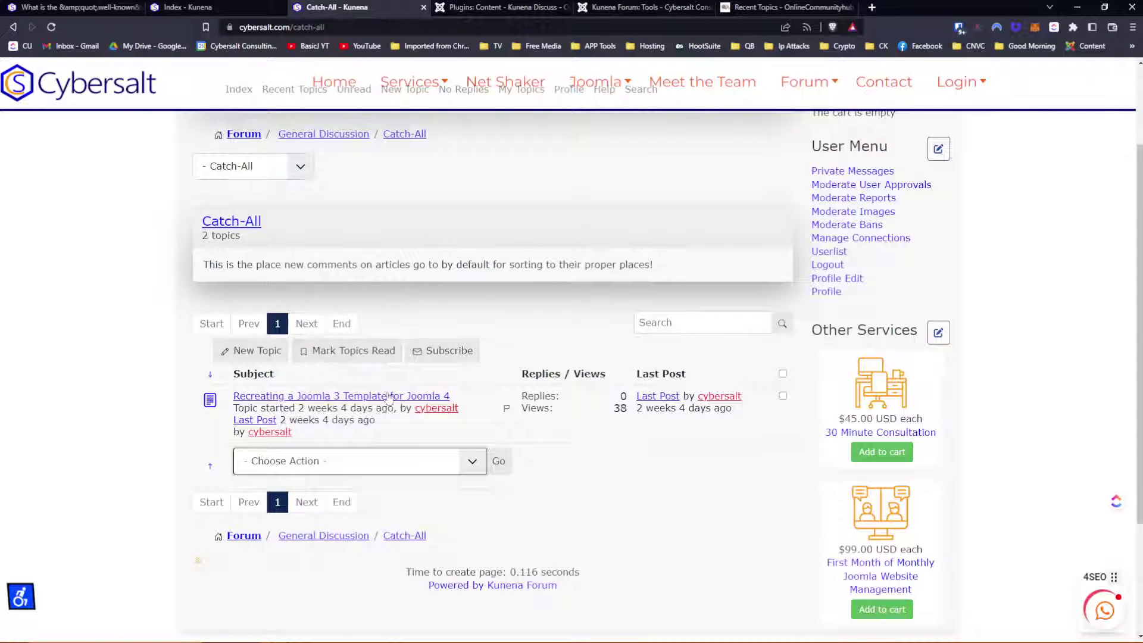
pyautogui.click(782, 396)
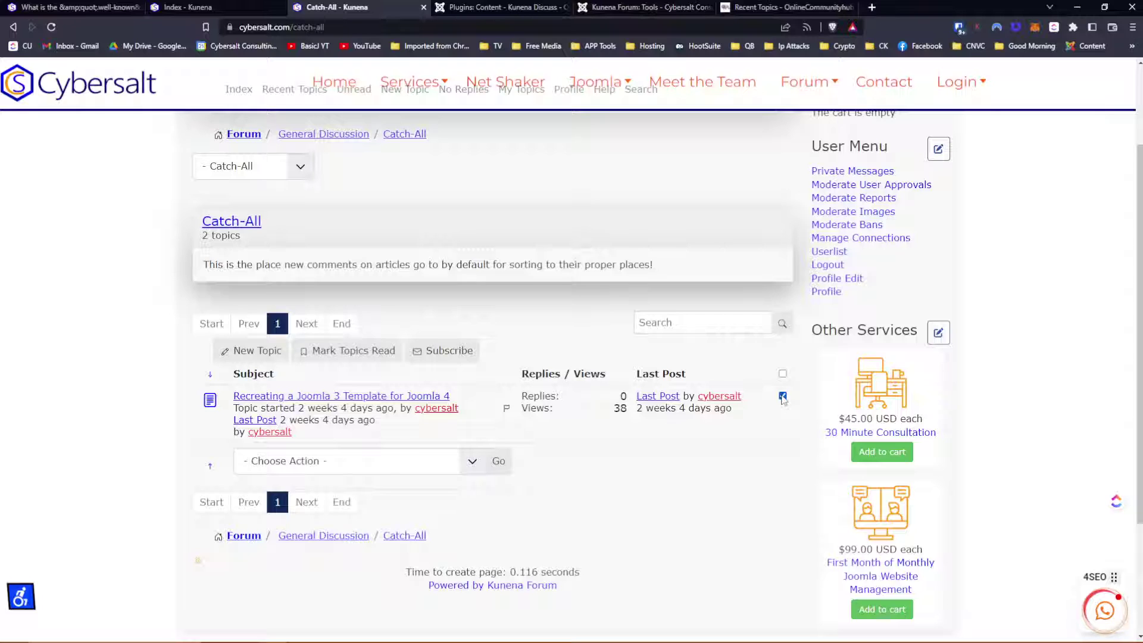
pyautogui.click(376, 467)
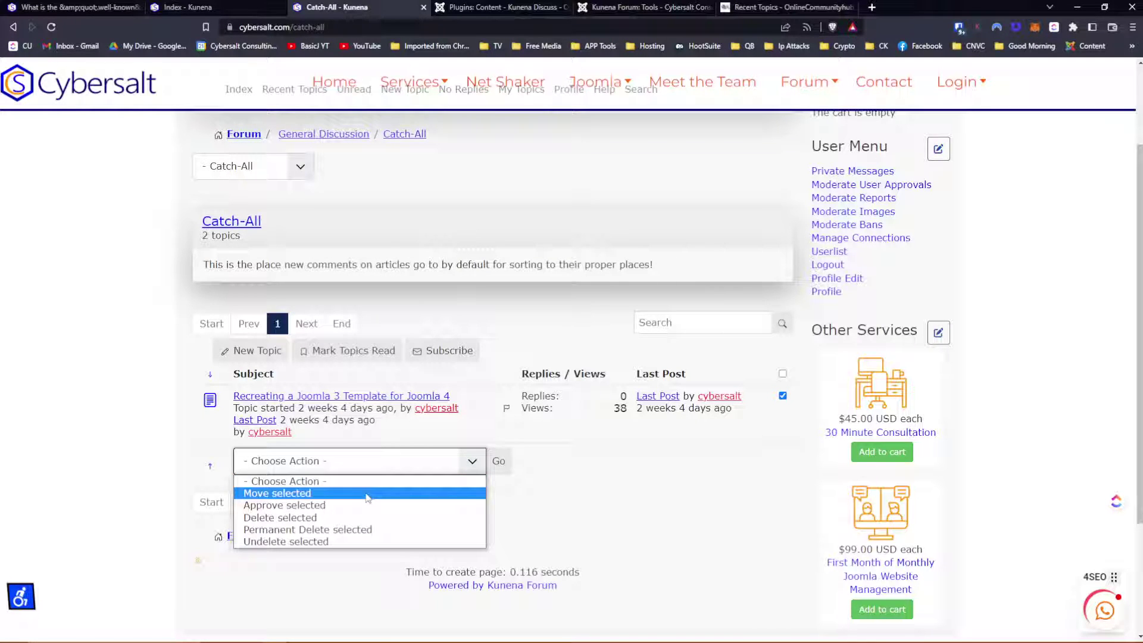
pyautogui.click(367, 493)
pyautogui.click(524, 476)
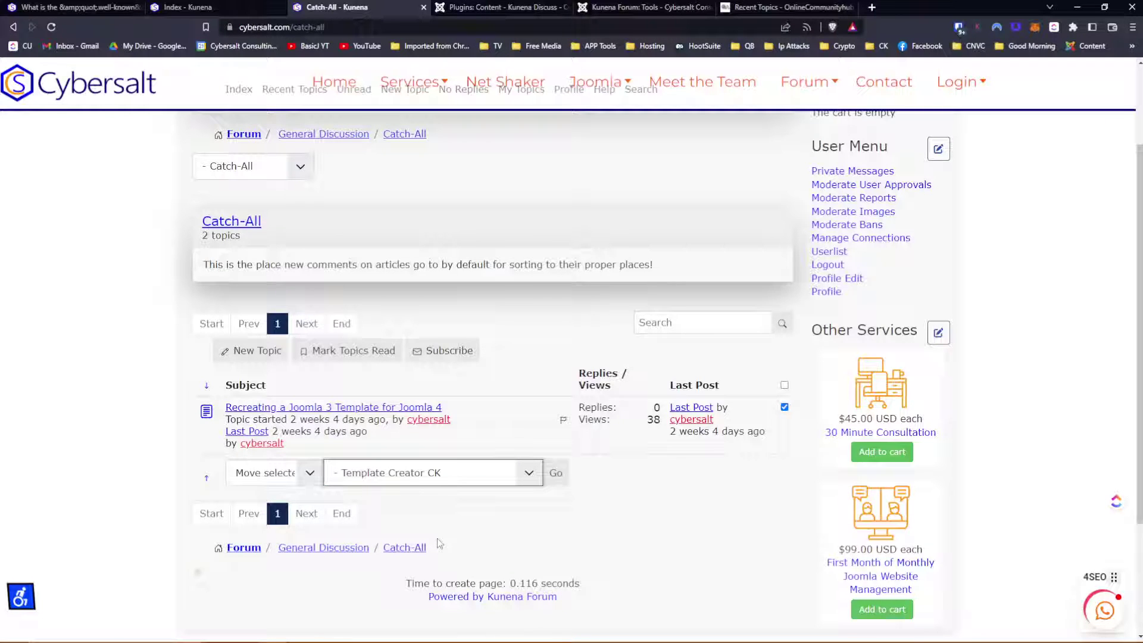
pyautogui.click(557, 474)
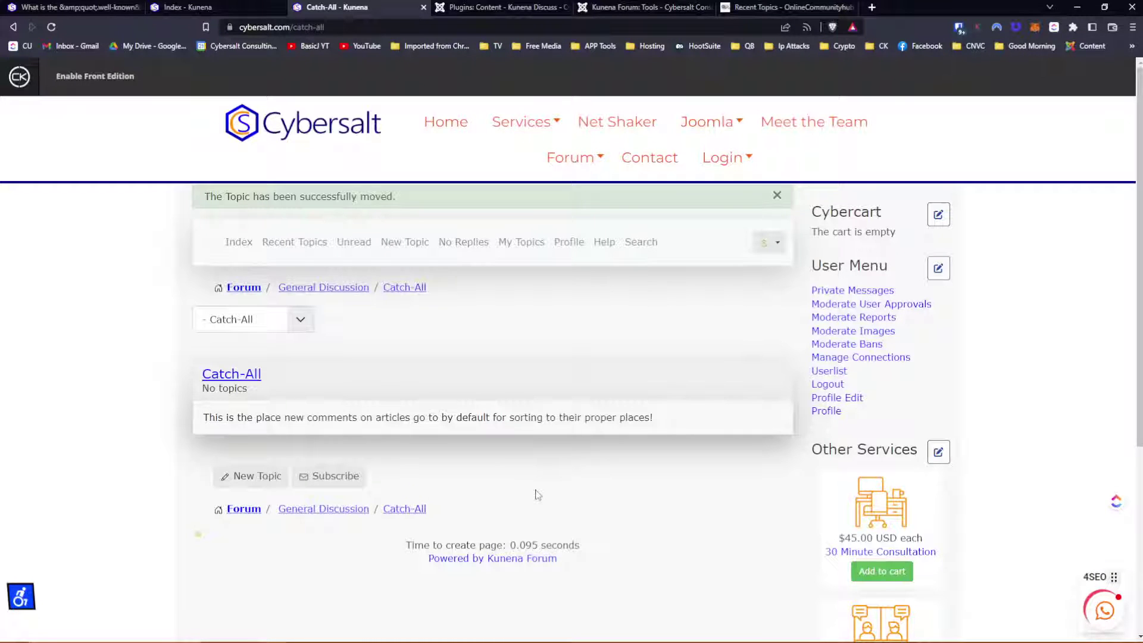
# Step: Return to the forum index and open the Template Creator CK category's topic list
pyautogui.click(243, 290)
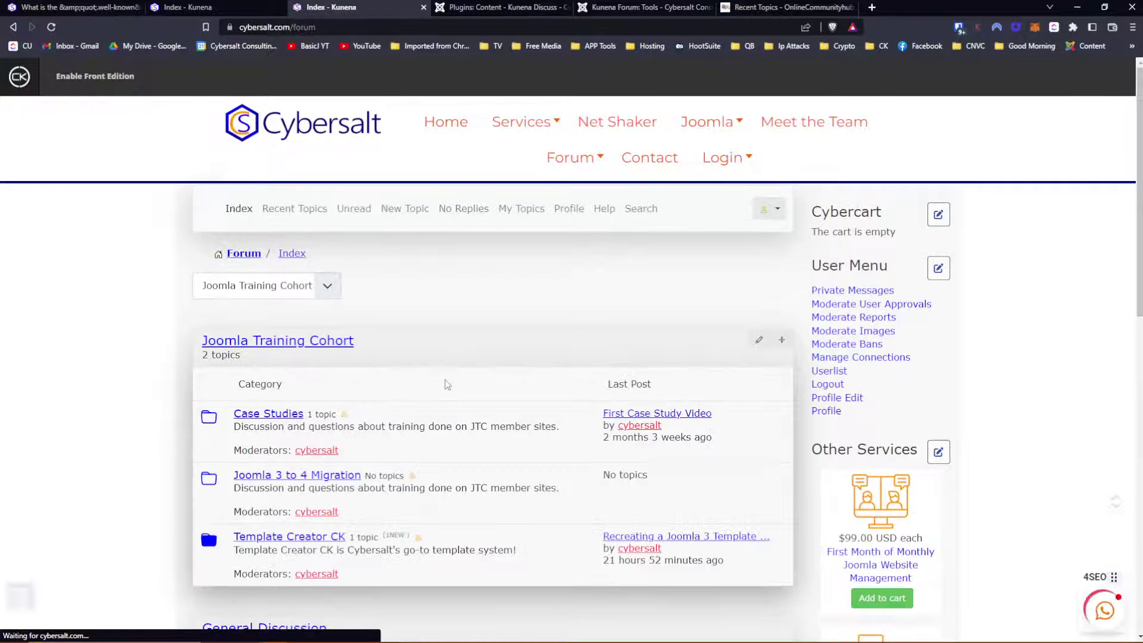
pyautogui.click(277, 536)
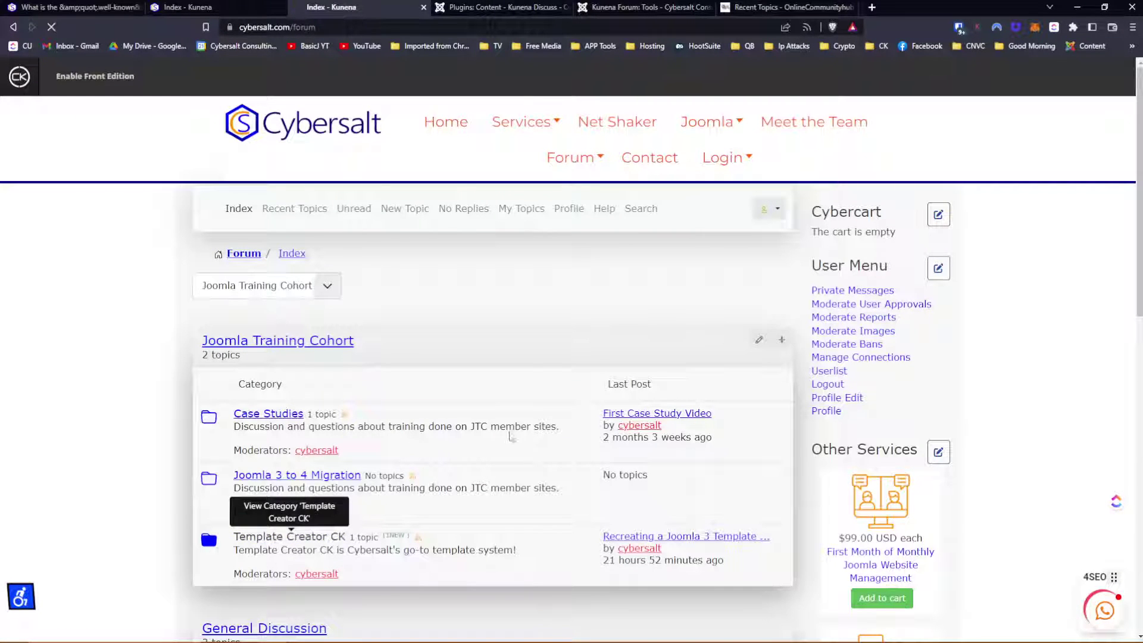
pyautogui.scroll(-3, 510, 360)
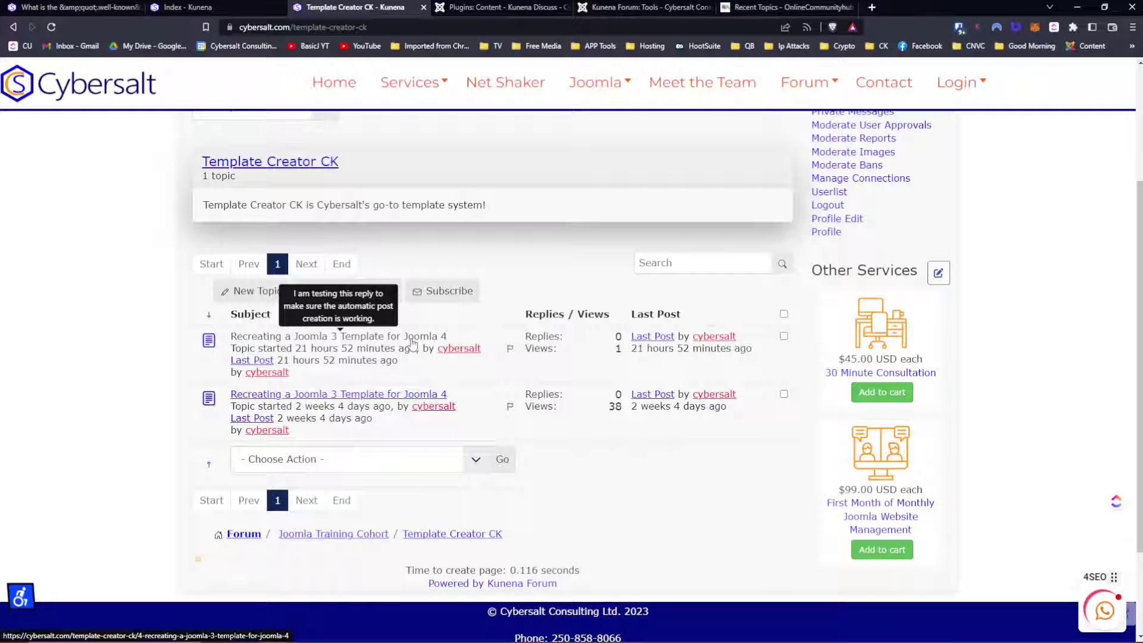
pyautogui.click(783, 336)
pyautogui.click(359, 467)
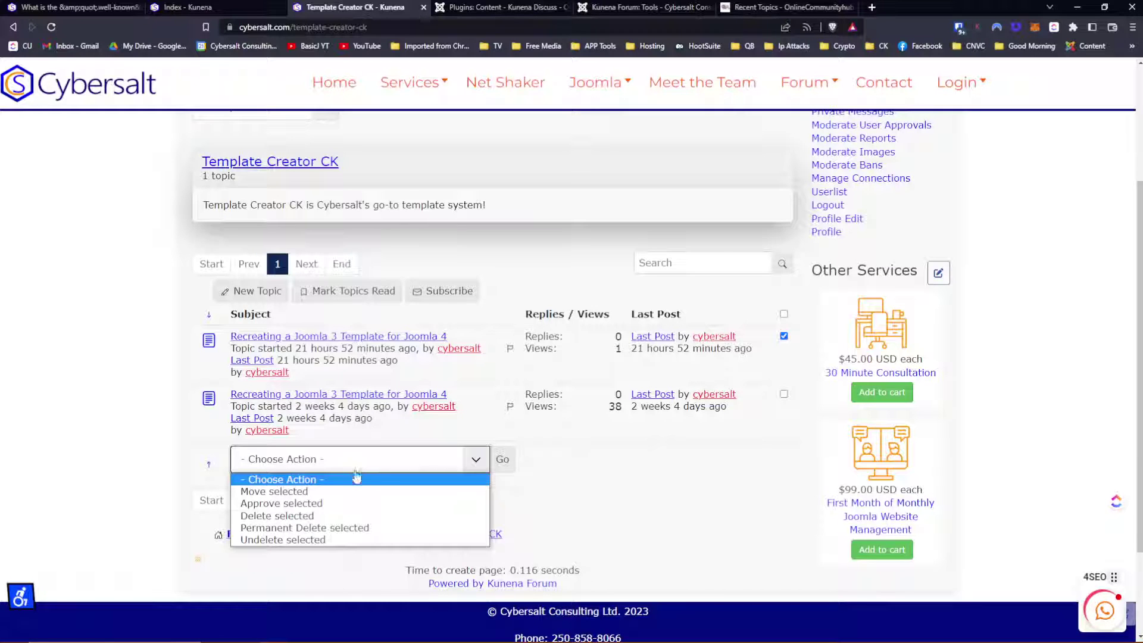
pyautogui.click(357, 491)
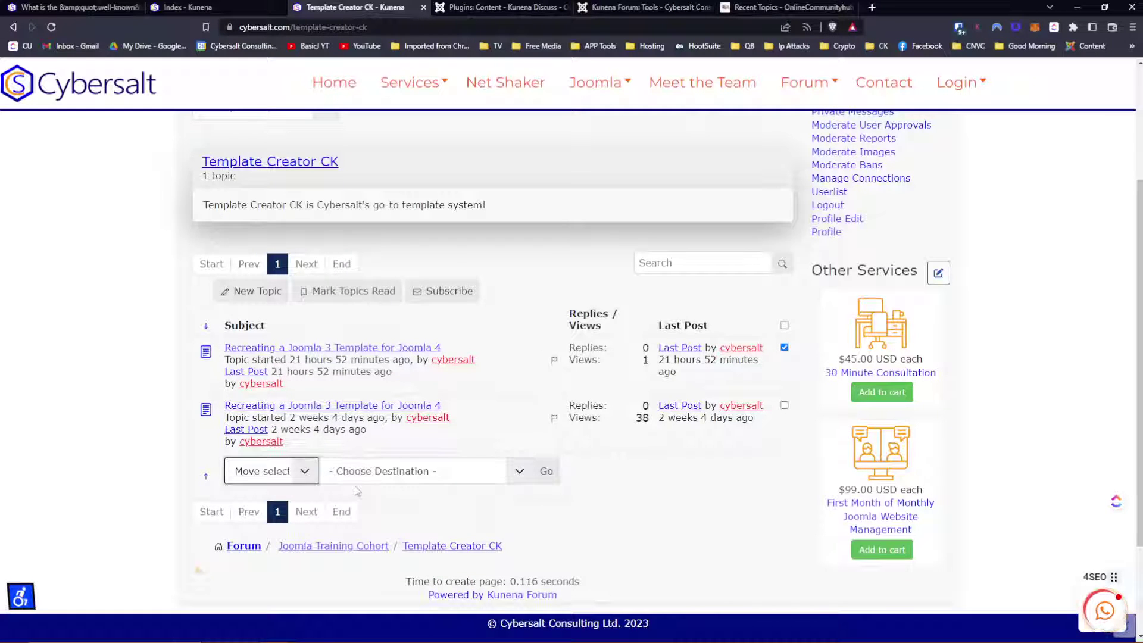
pyautogui.click(373, 480)
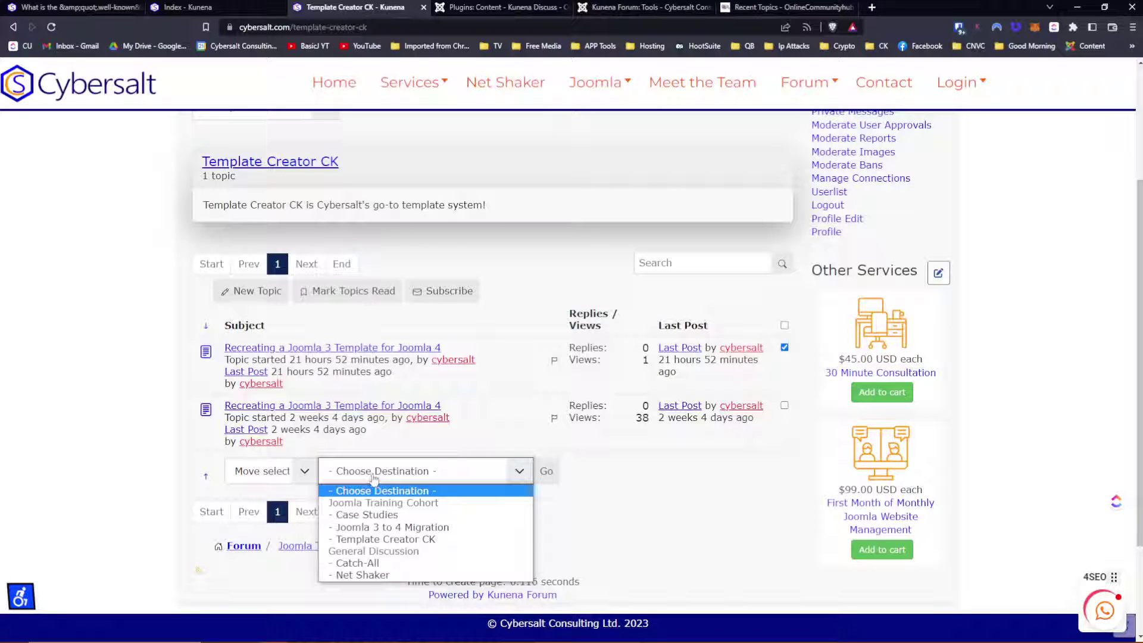
pyautogui.click(693, 489)
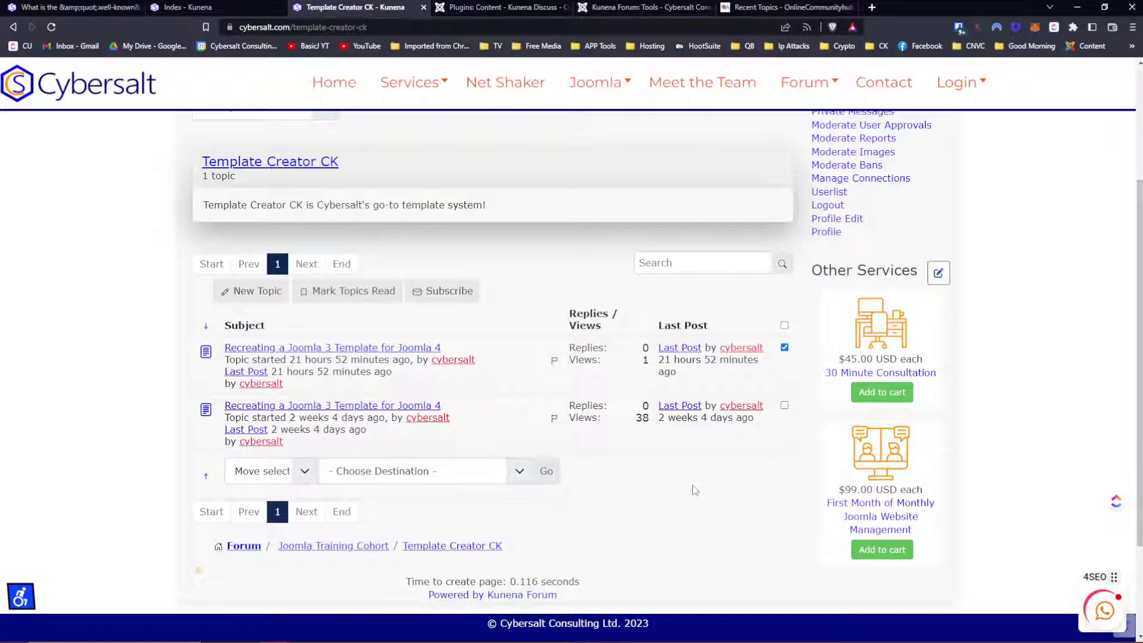
# Step: Open the older "Recreating a Joomla 3 Template for Joomla 4" topic and bring up the moderation form for its first message
pyautogui.click(329, 411)
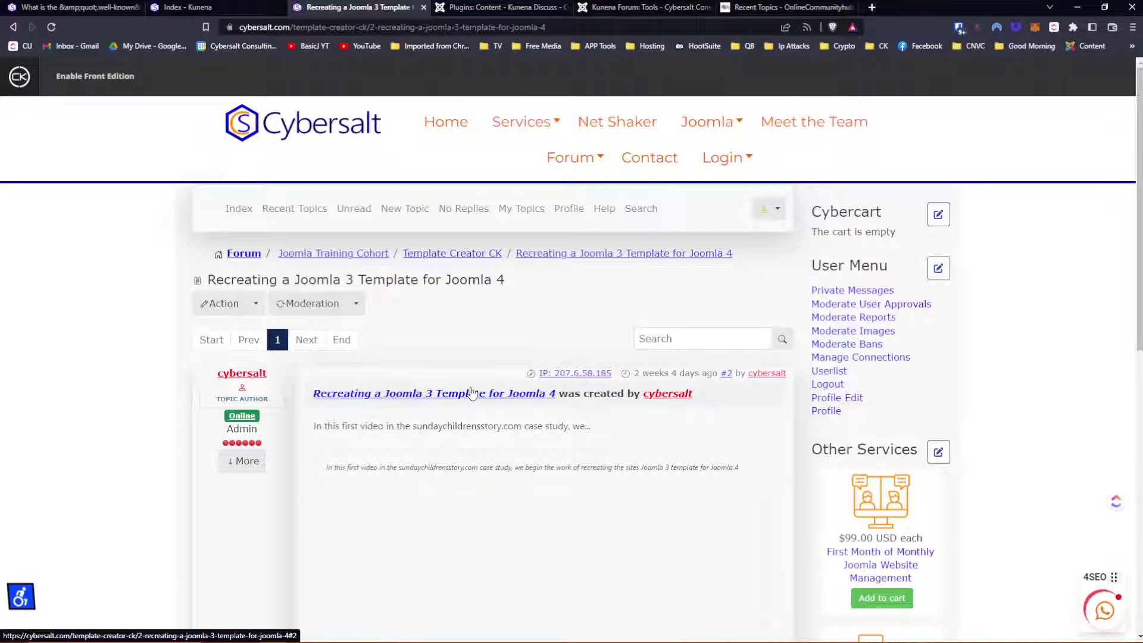
pyautogui.scroll(-10, 471, 393)
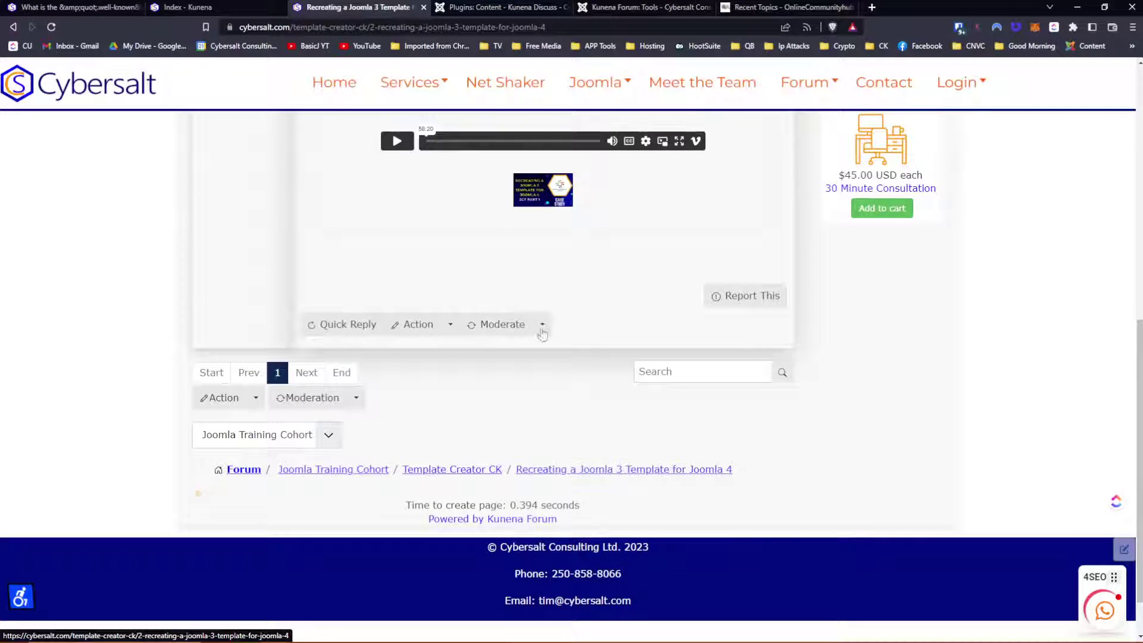
pyautogui.click(542, 328)
pyautogui.click(565, 350)
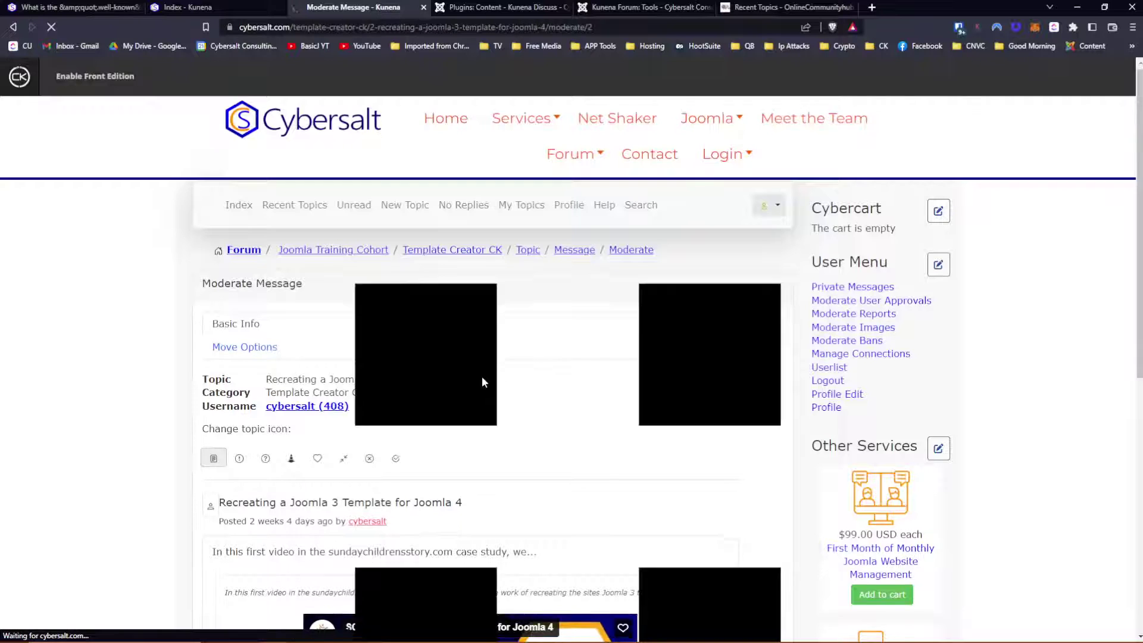
pyautogui.scroll(-10, 481, 382)
pyautogui.scroll(3, 329, 376)
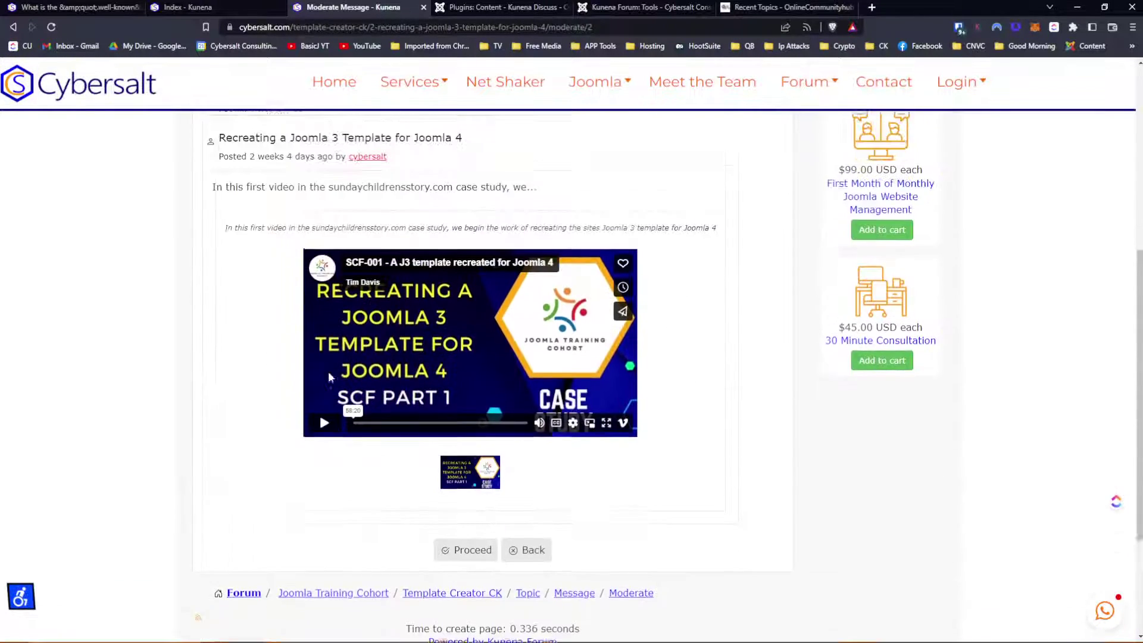
pyautogui.scroll(5, 330, 376)
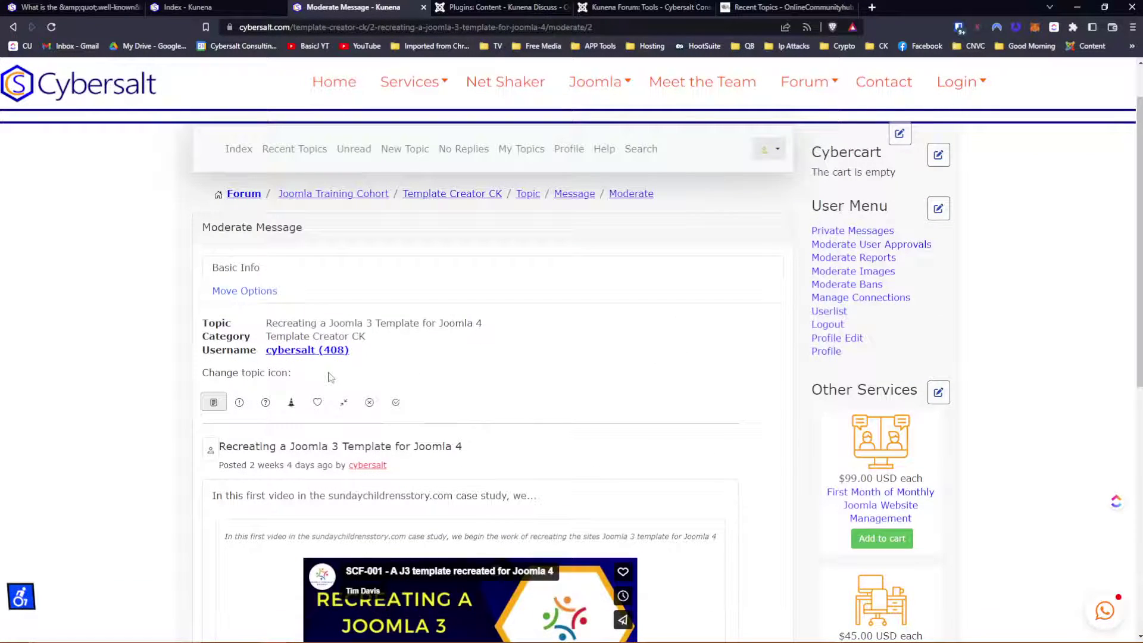
# Step: Try to move the message into the existing target topic "Recreating a Joomla 3 Template for Joomla 4" within Template Creator CK
pyautogui.click(257, 293)
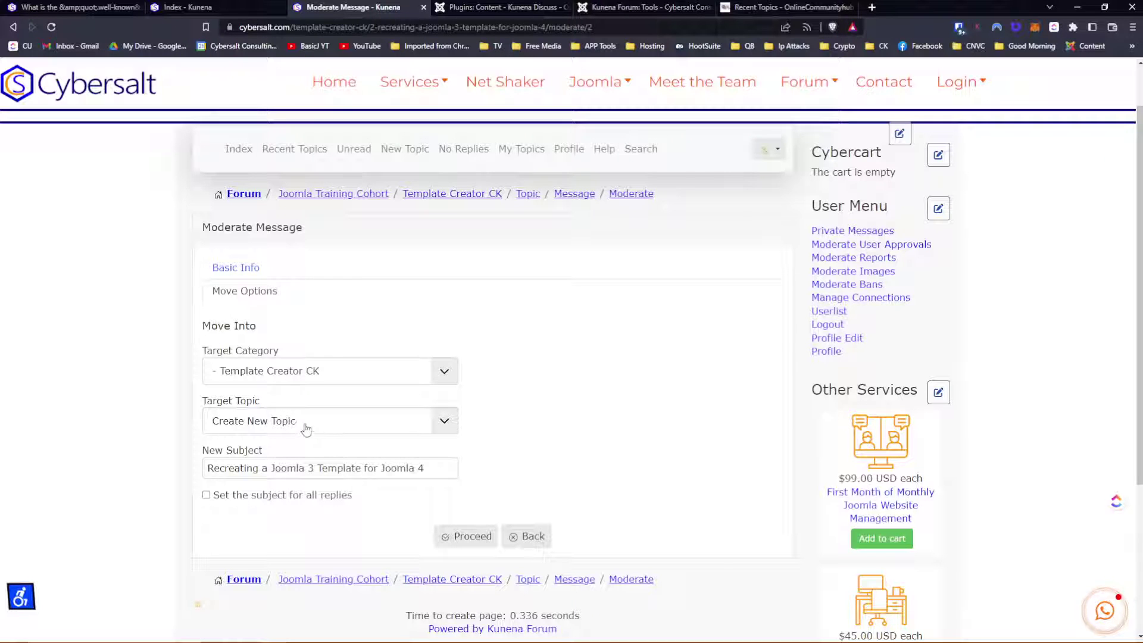
pyautogui.click(267, 427)
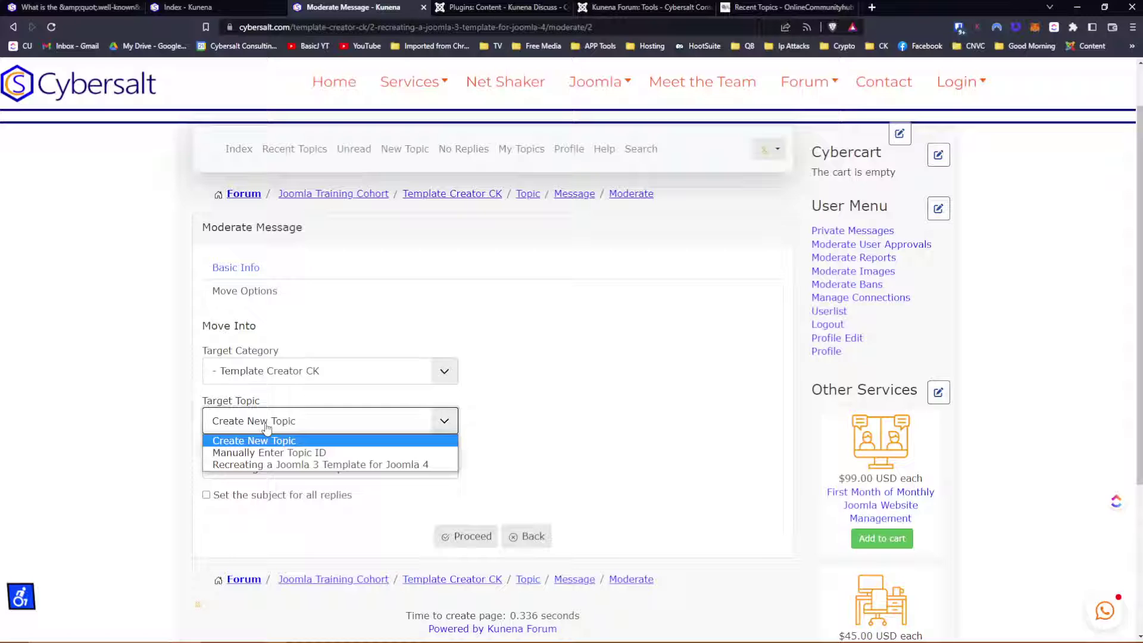
pyautogui.click(307, 466)
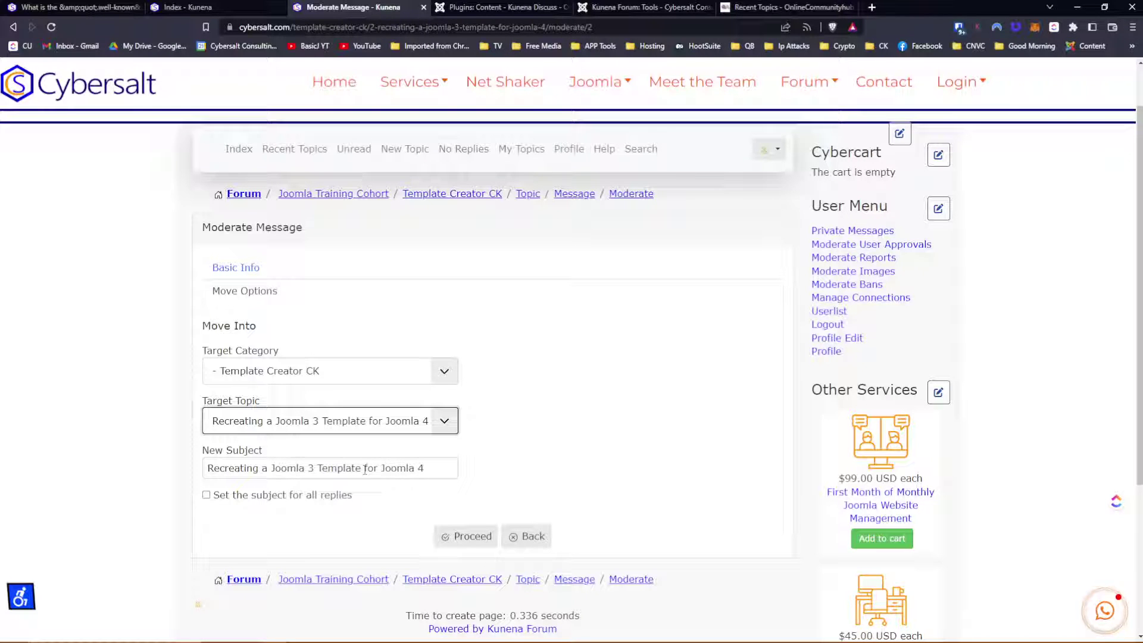
pyautogui.click(484, 535)
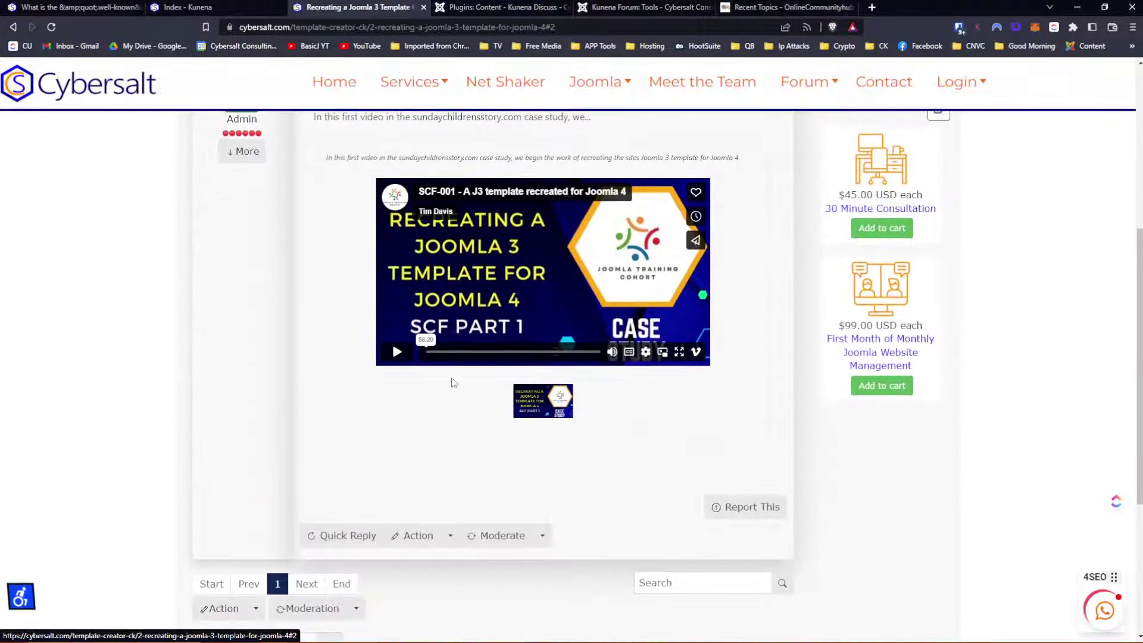
# Step: Check the topic page for the outcome of the move, then reload the topic and look for merged replies
pyautogui.scroll(6, 451, 382)
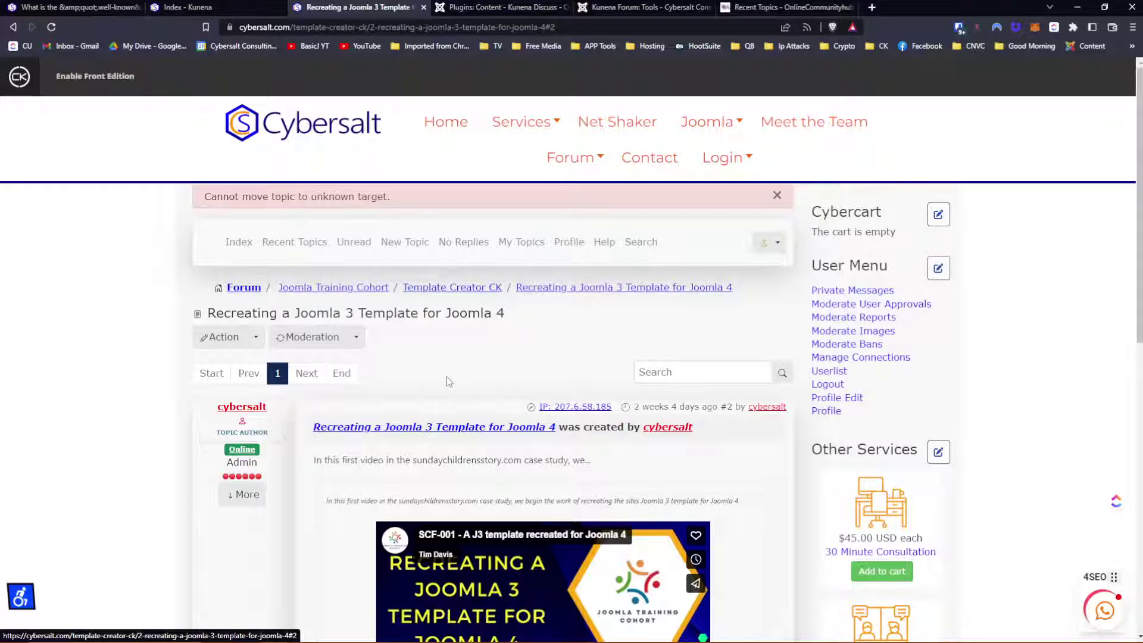
pyautogui.scroll(-2, 449, 381)
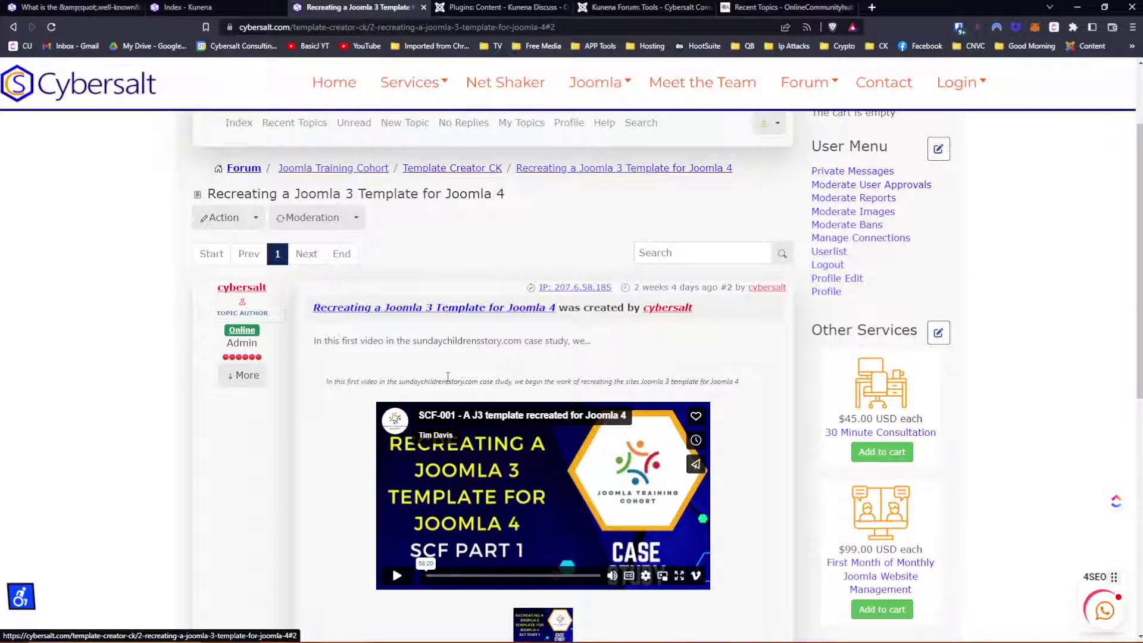
pyautogui.scroll(-2, 390, 275)
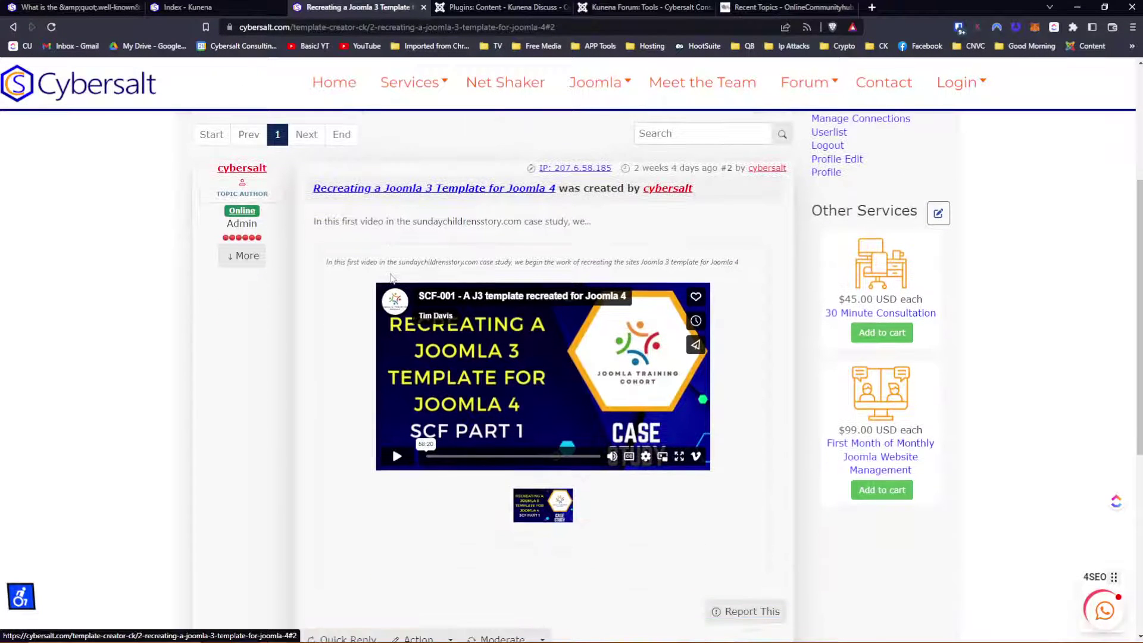
pyautogui.scroll(-1, 390, 275)
pyautogui.scroll(2, 390, 276)
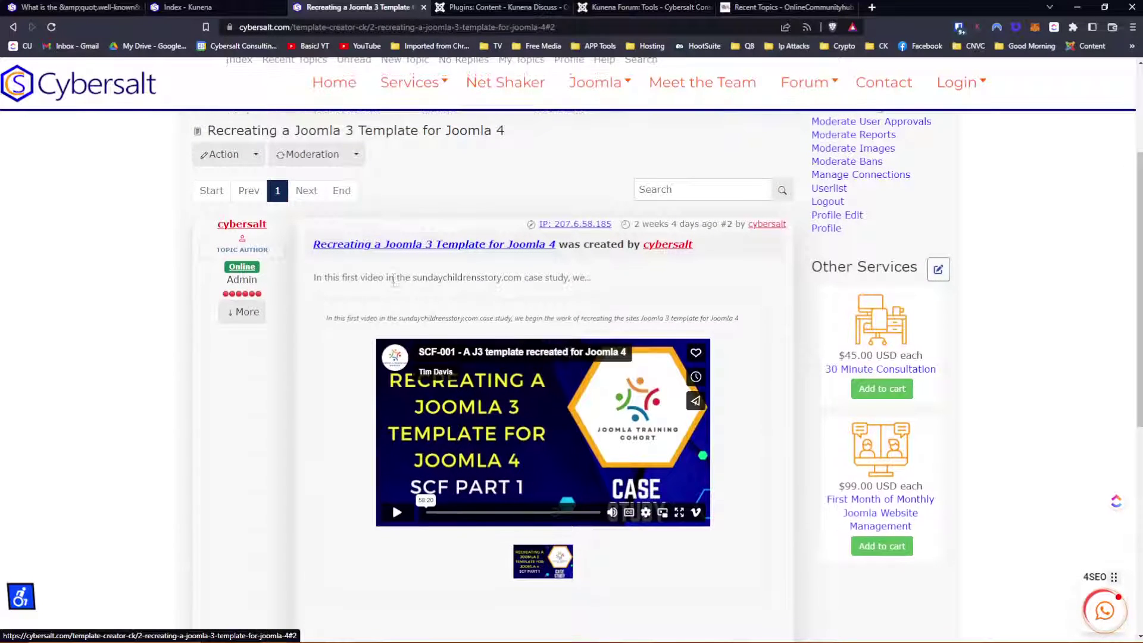
pyautogui.scroll(-7, 393, 280)
pyautogui.scroll(10, 393, 288)
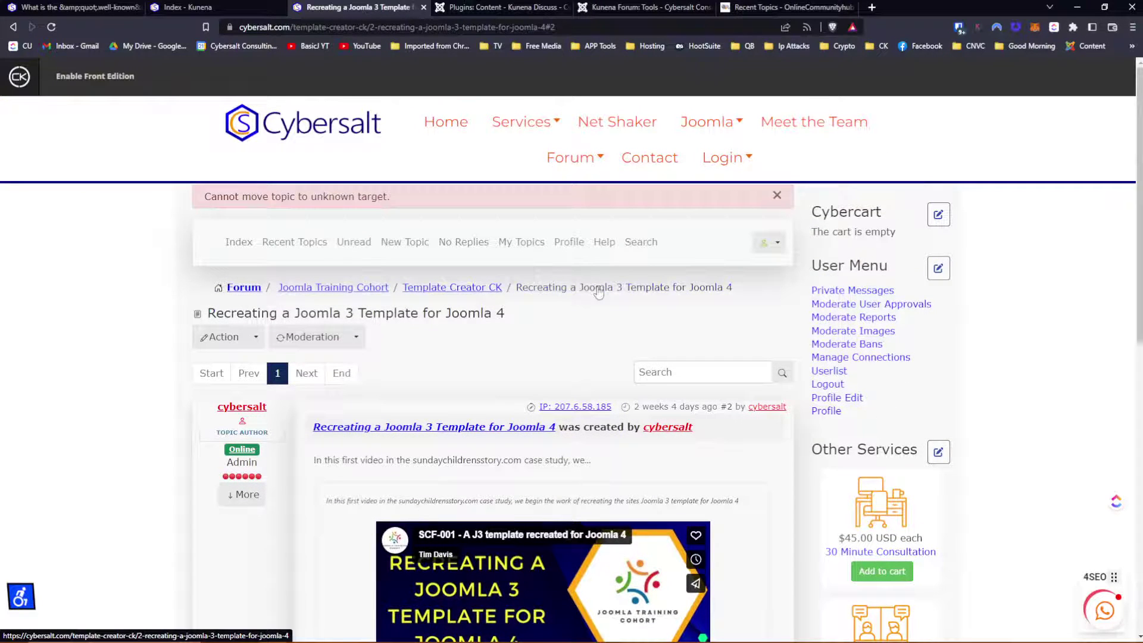
pyautogui.click(558, 294)
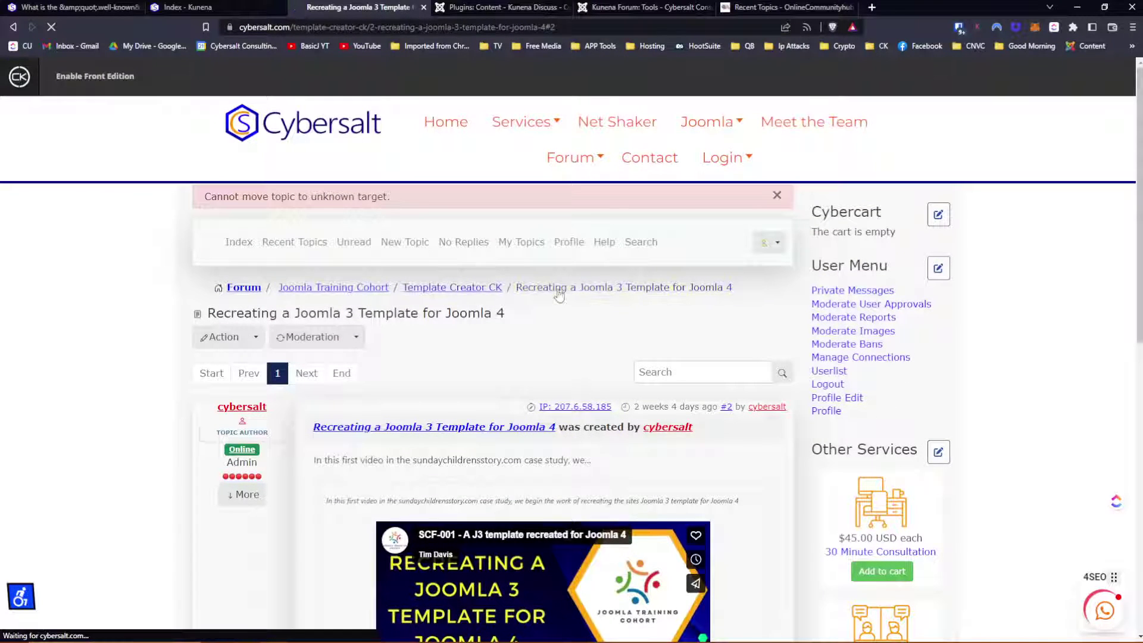
pyautogui.scroll(-8, 462, 305)
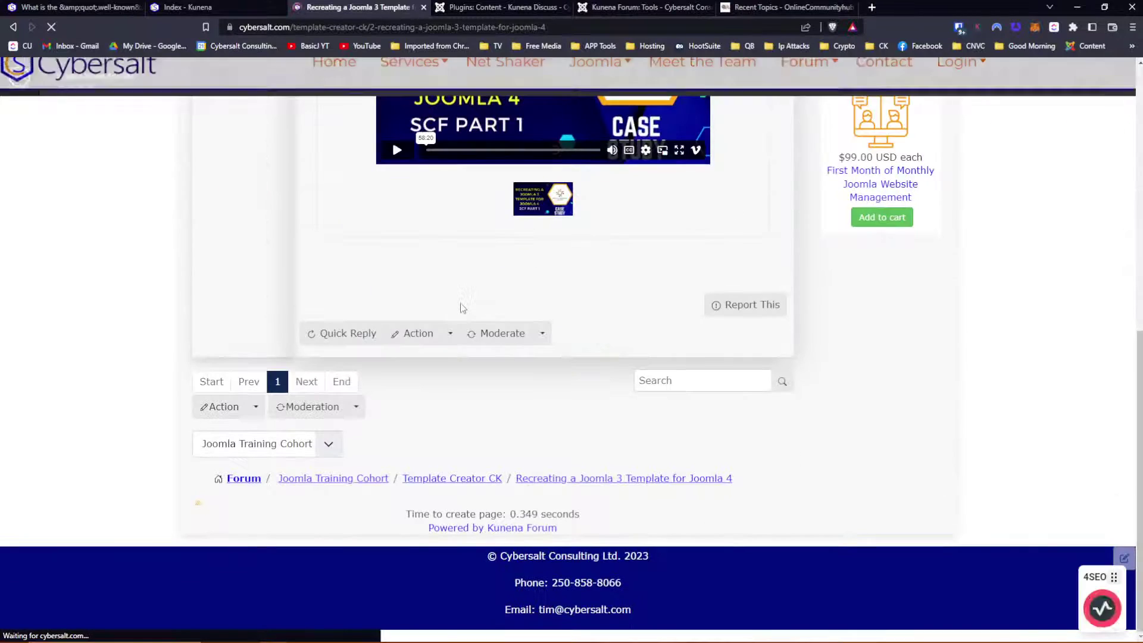
pyautogui.scroll(7, 462, 308)
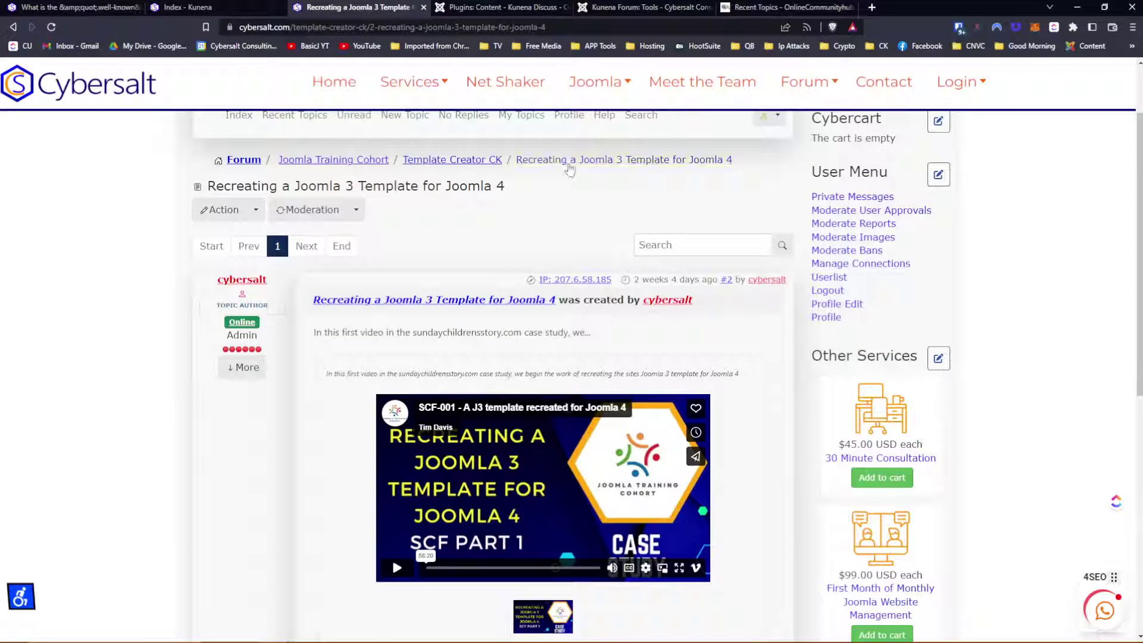
# Step: Go back to the topic list of the Template Creator CK category
pyautogui.click(471, 165)
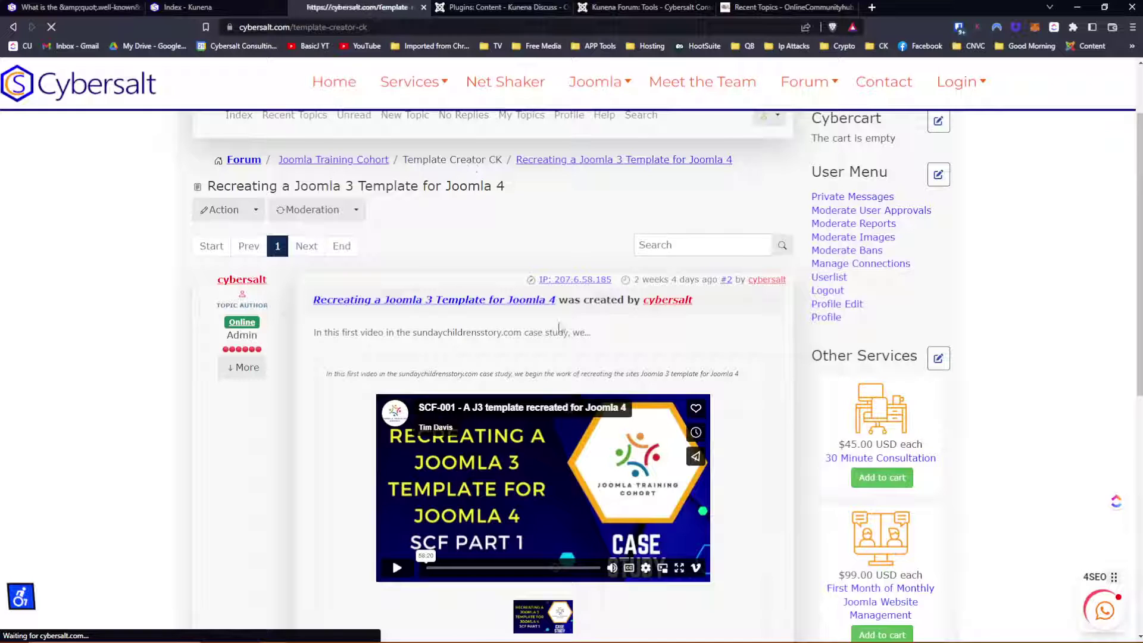
pyautogui.scroll(-3, 566, 340)
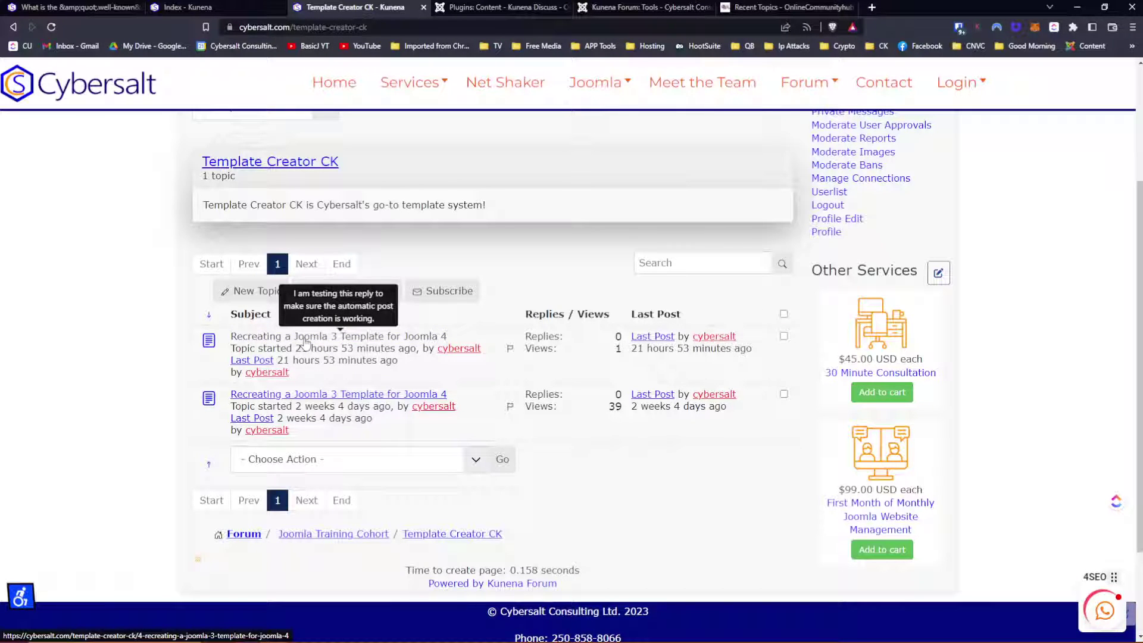
# Step: Open the newer "Recreating a Joomla 3 Template for Joomla 4" topic and bring up the move options for moderating its message
pyautogui.click(305, 338)
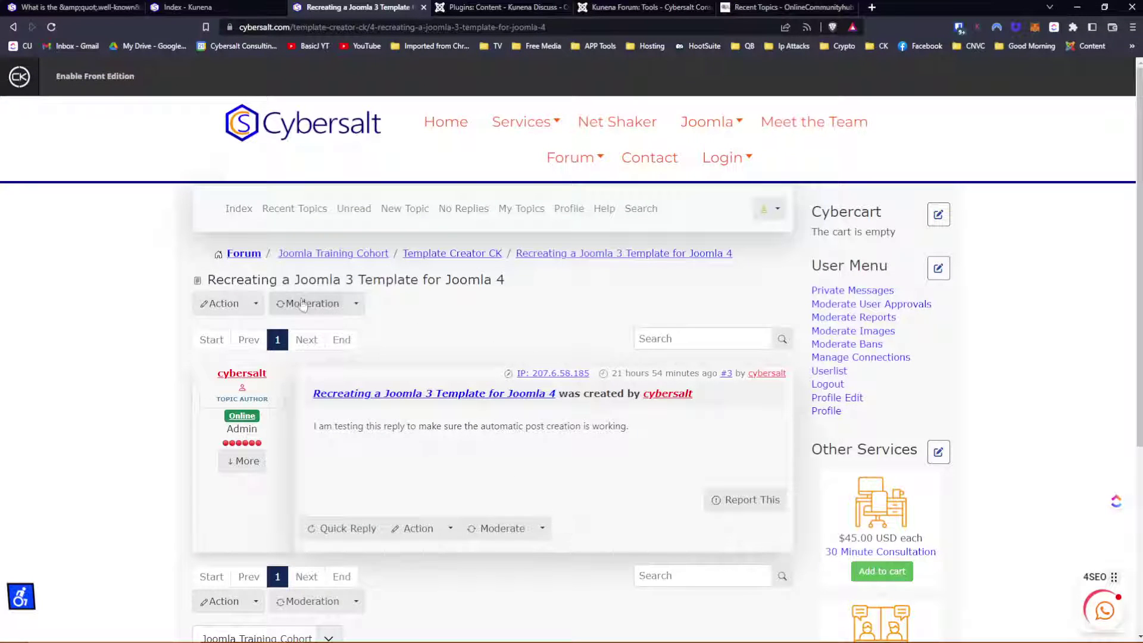
pyautogui.click(540, 529)
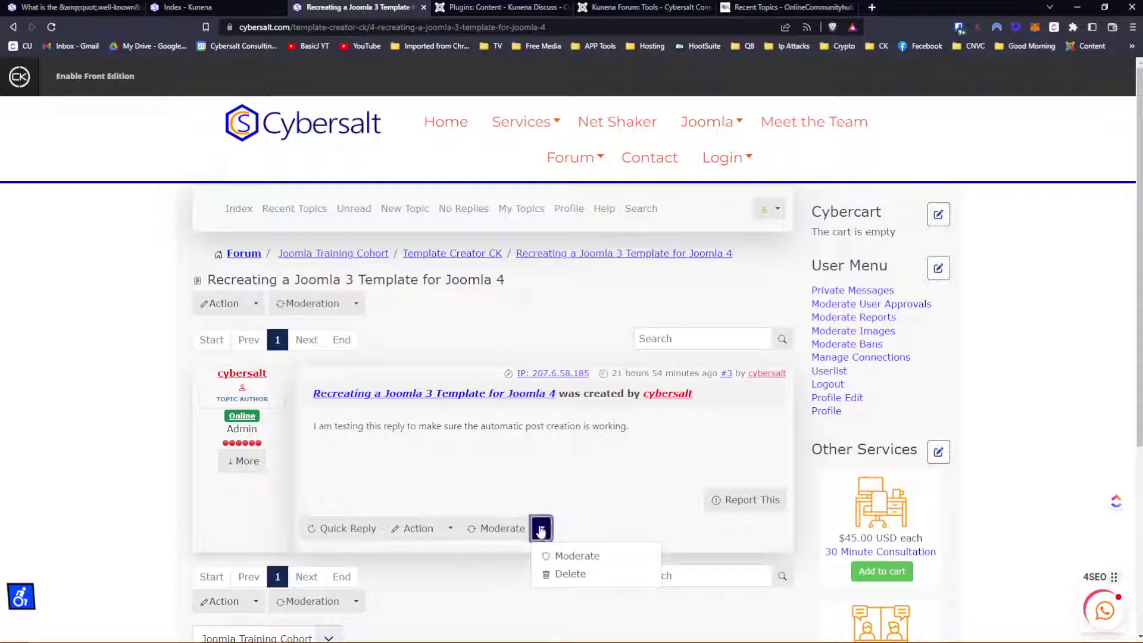
pyautogui.click(563, 555)
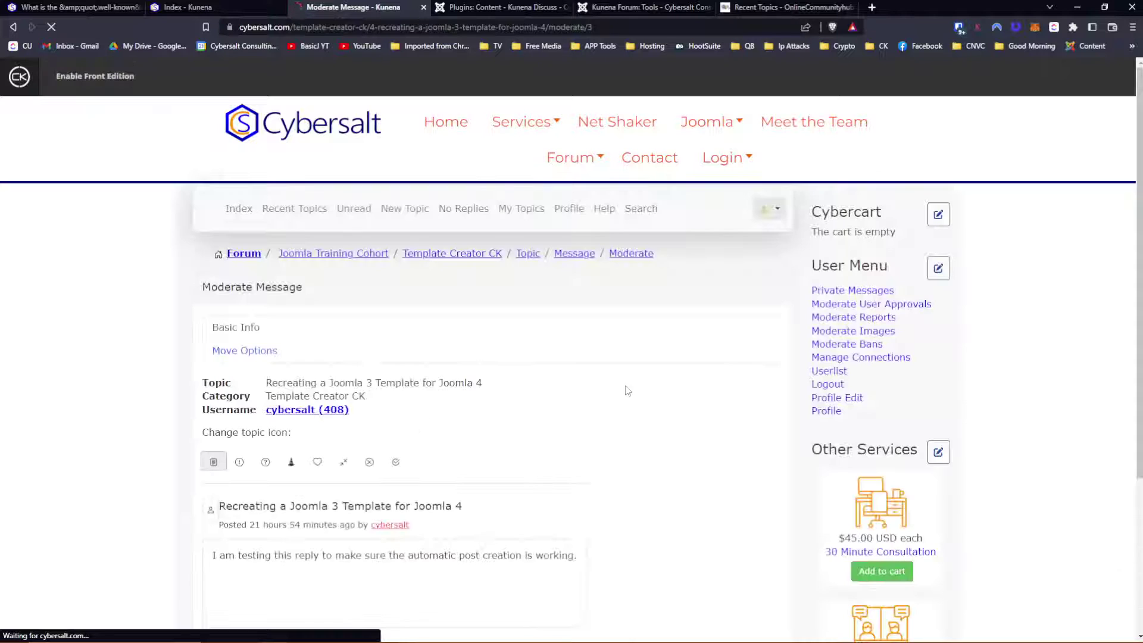
pyautogui.scroll(-5, 562, 381)
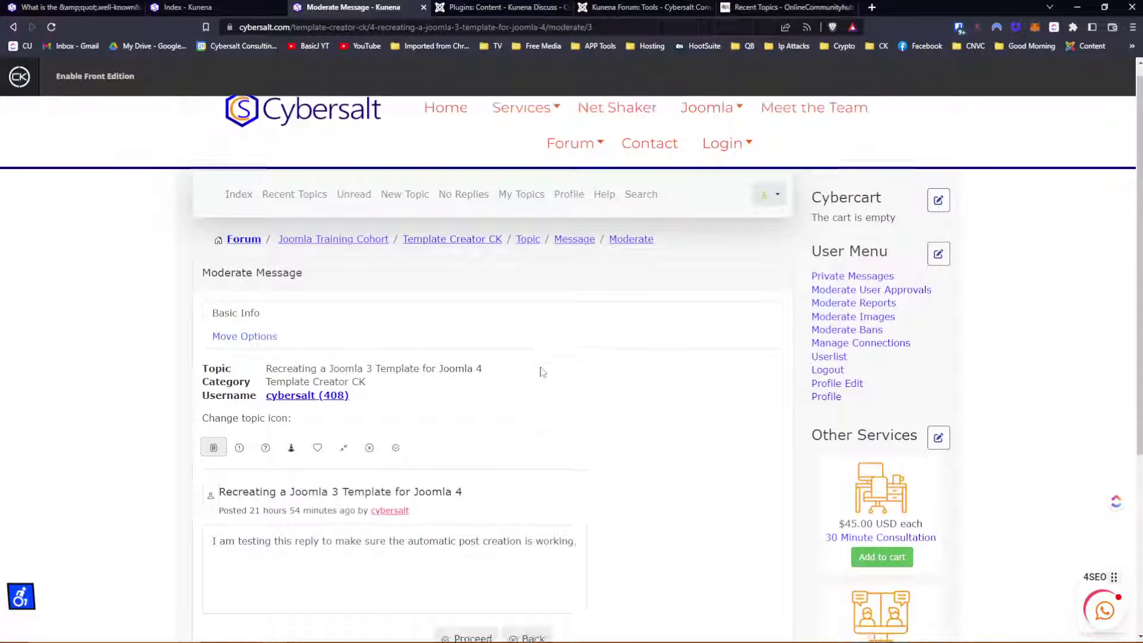
pyautogui.scroll(4, 539, 369)
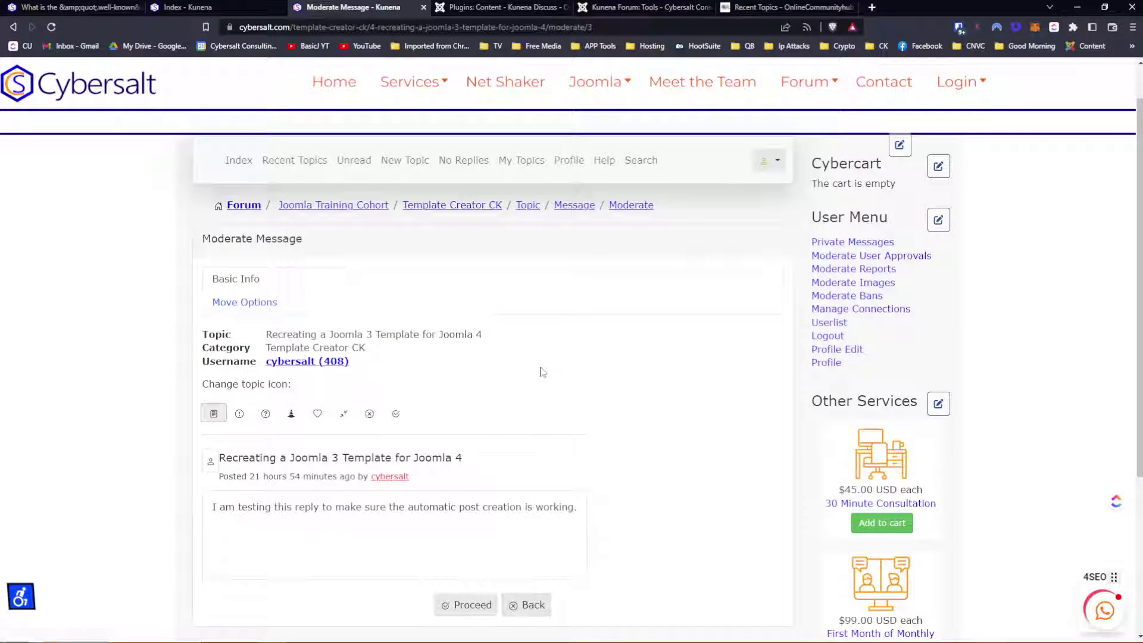
pyautogui.click(262, 305)
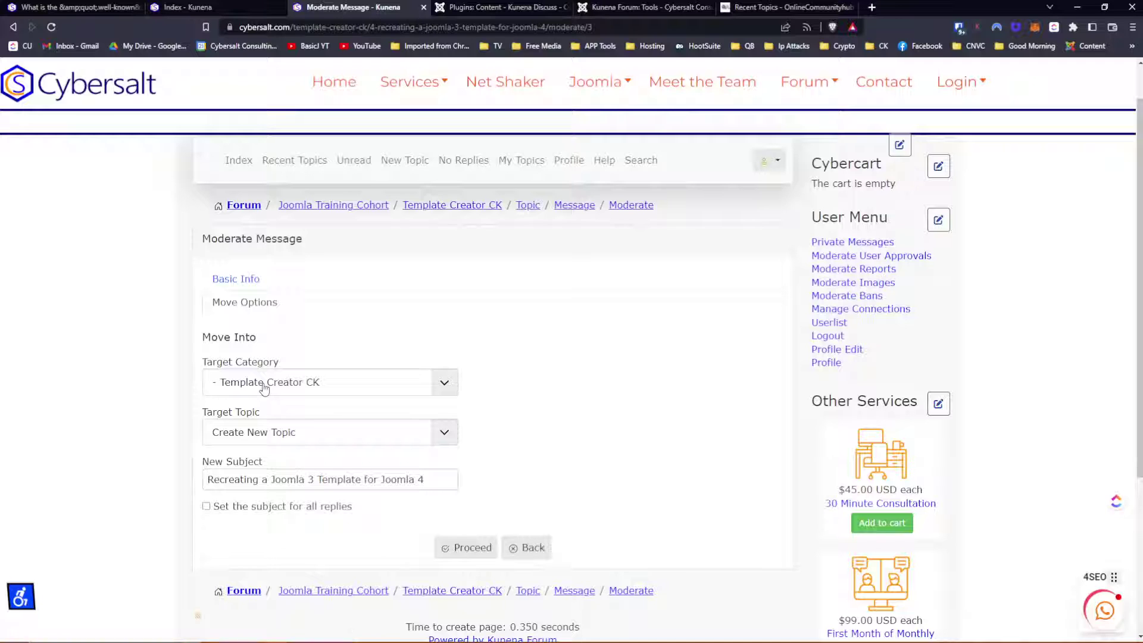
# Step: Try the existing topic "Recreating a Joomla 3 Template for Joomla 4" as the message's target topic
pyautogui.click(257, 436)
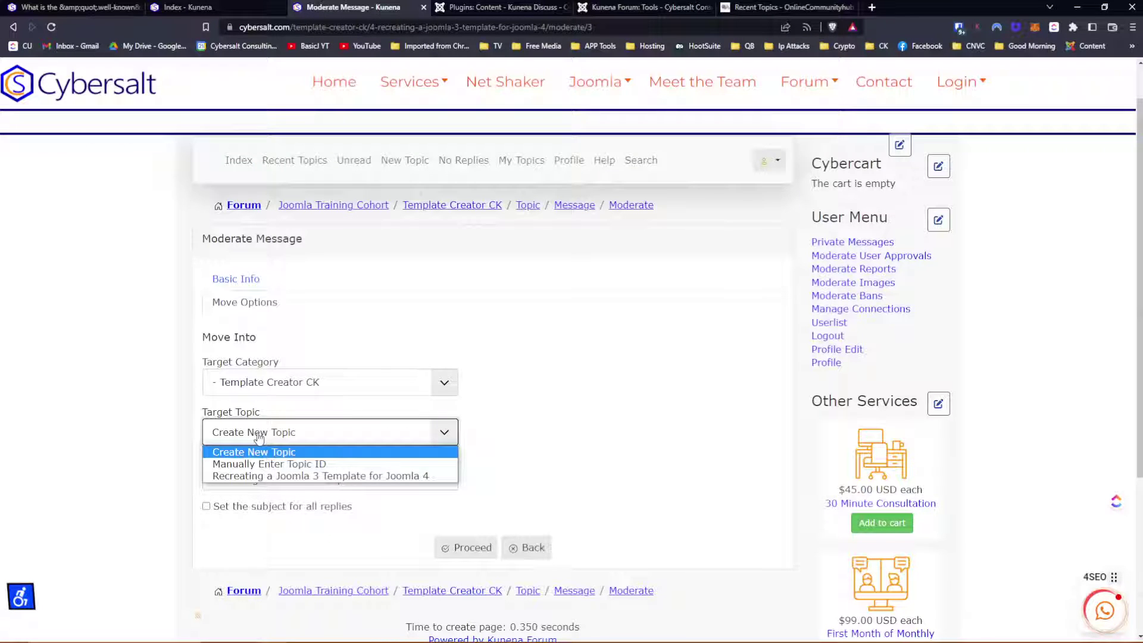
pyautogui.click(312, 476)
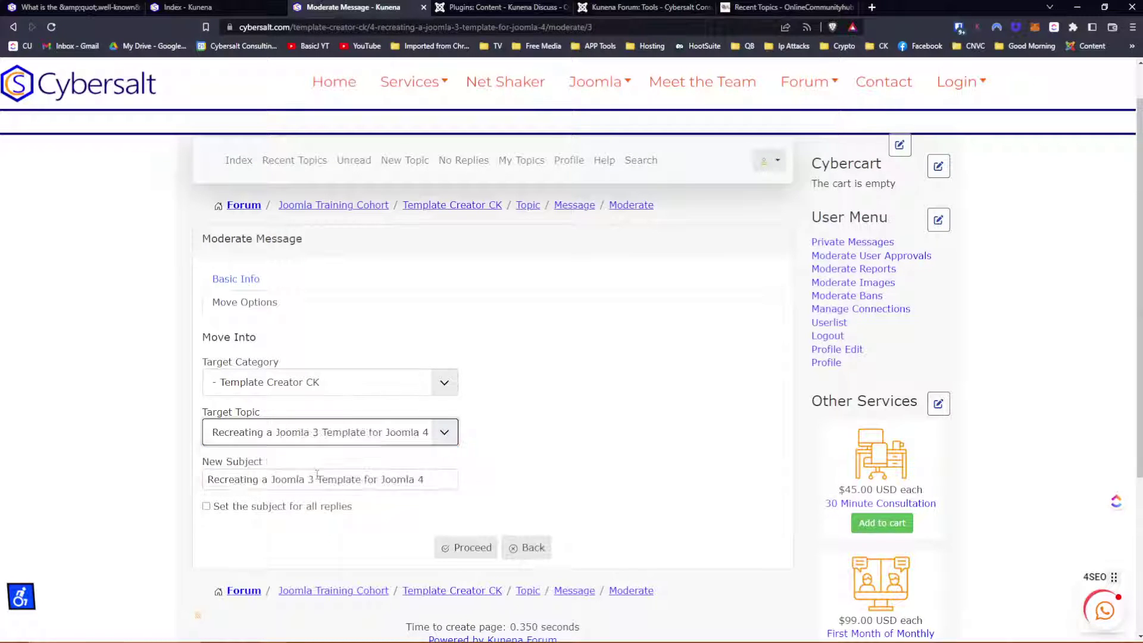
pyautogui.click(306, 431)
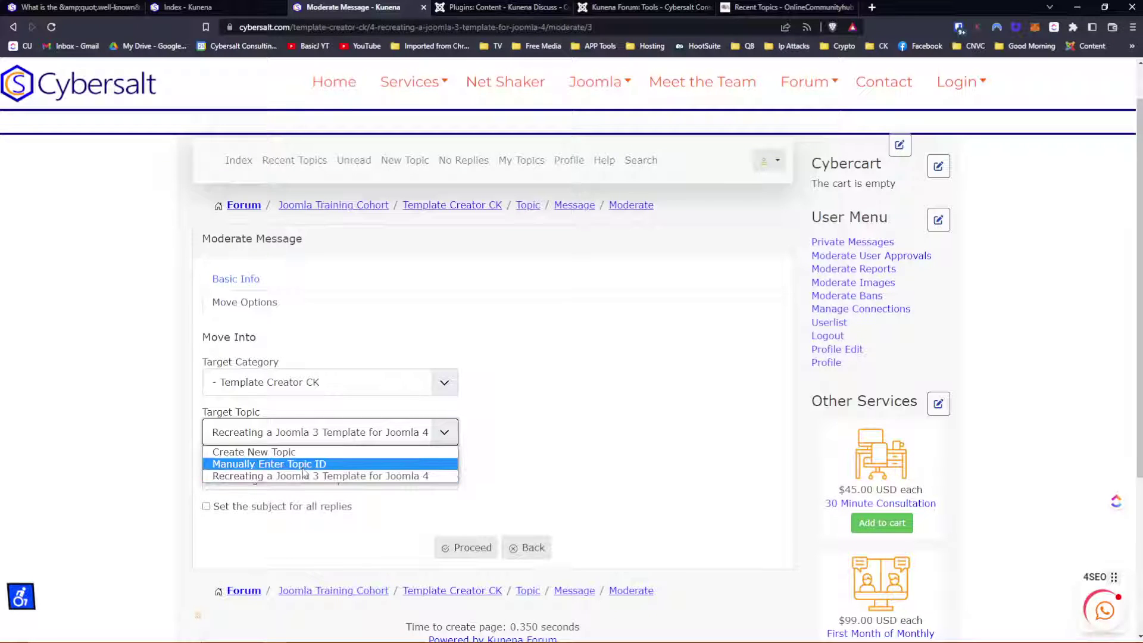
# Step: Switch to the Kunena Tools page in the Joomla administrator and open the forum's front end from there
pyautogui.click(502, 8)
pyautogui.click(605, 9)
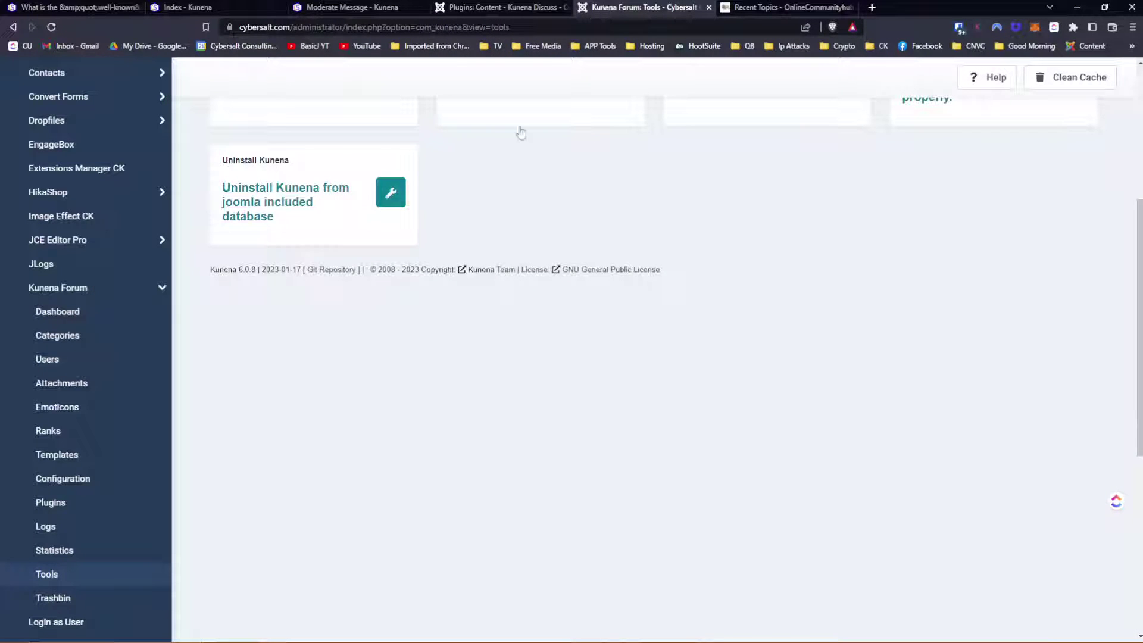
pyautogui.scroll(5, 999, 178)
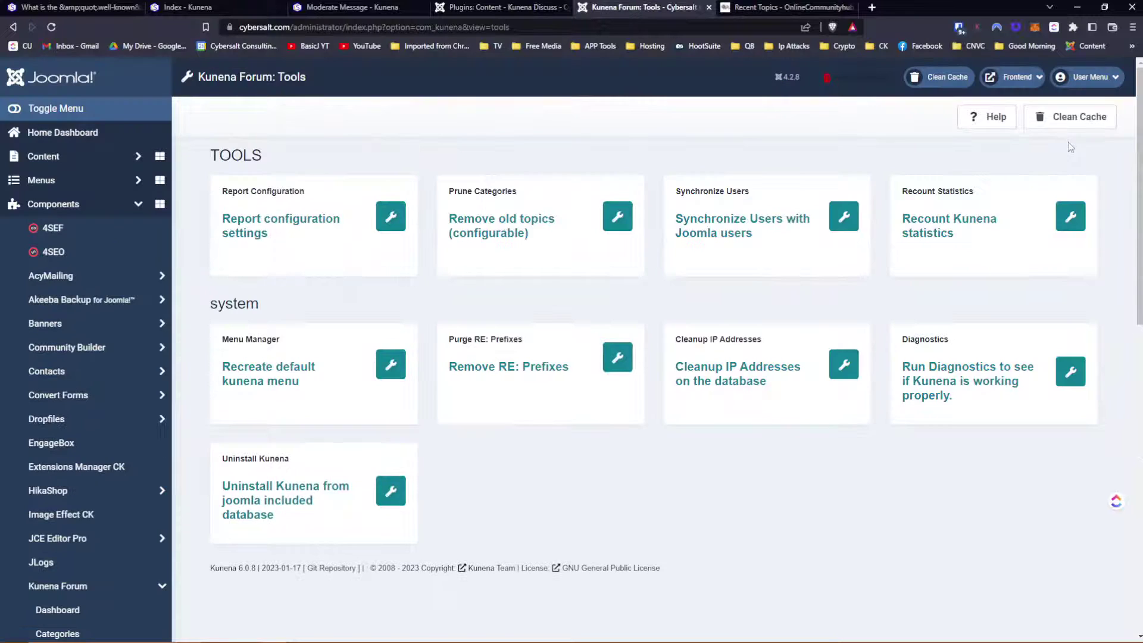
pyautogui.click(1019, 83)
pyautogui.click(983, 104)
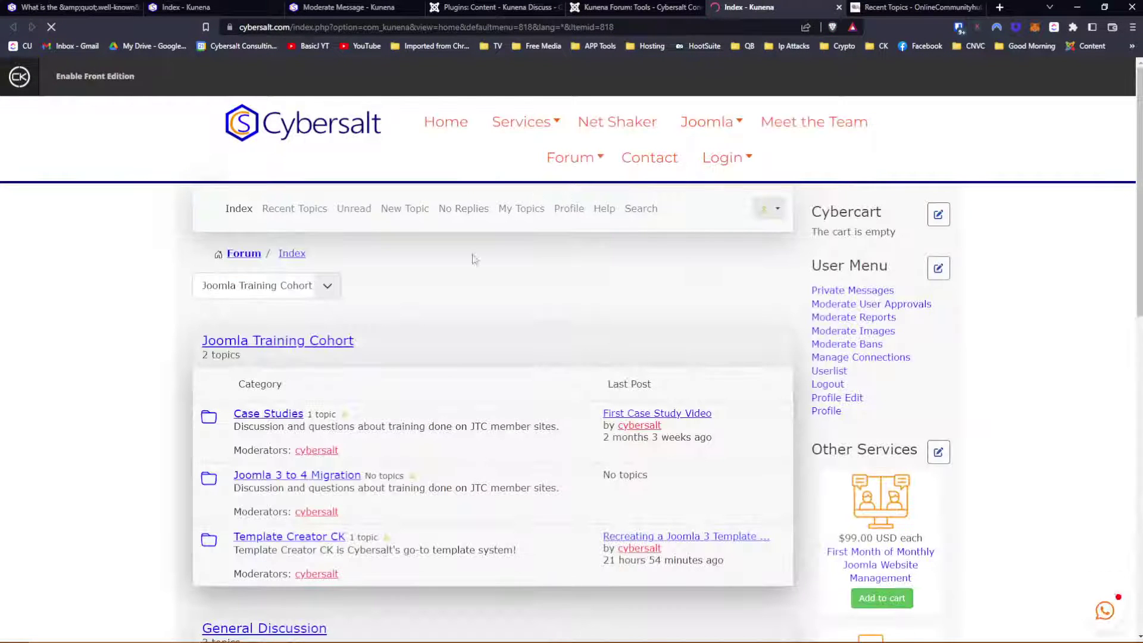
# Step: Look through the forum index and open the Template Creator CK category's topic list
pyautogui.scroll(-3, 454, 283)
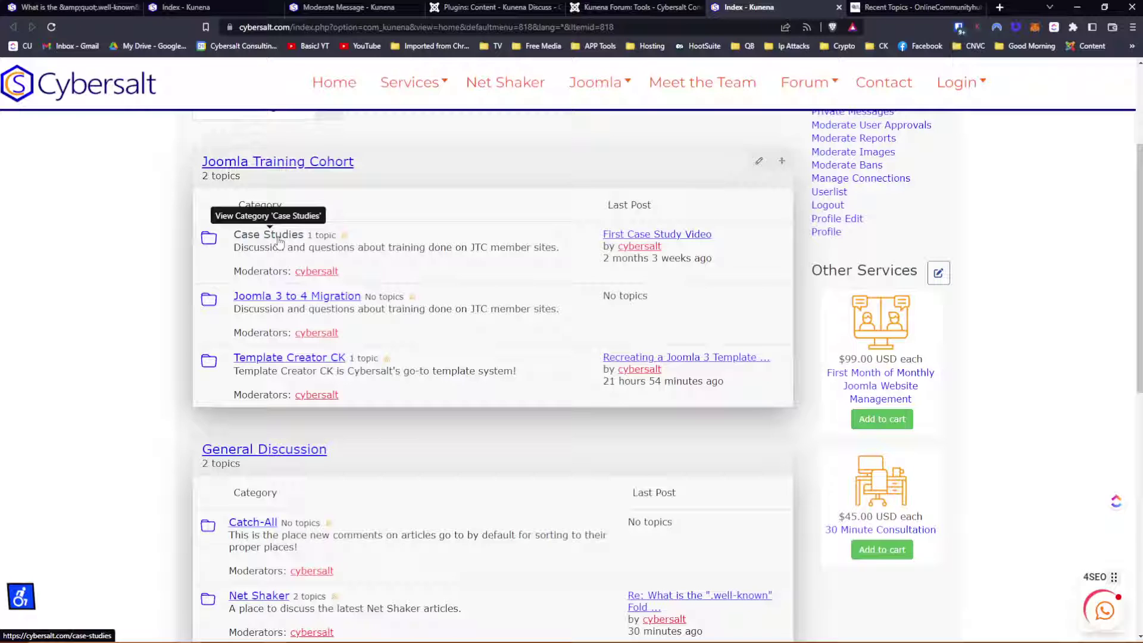
pyautogui.scroll(-3, 274, 268)
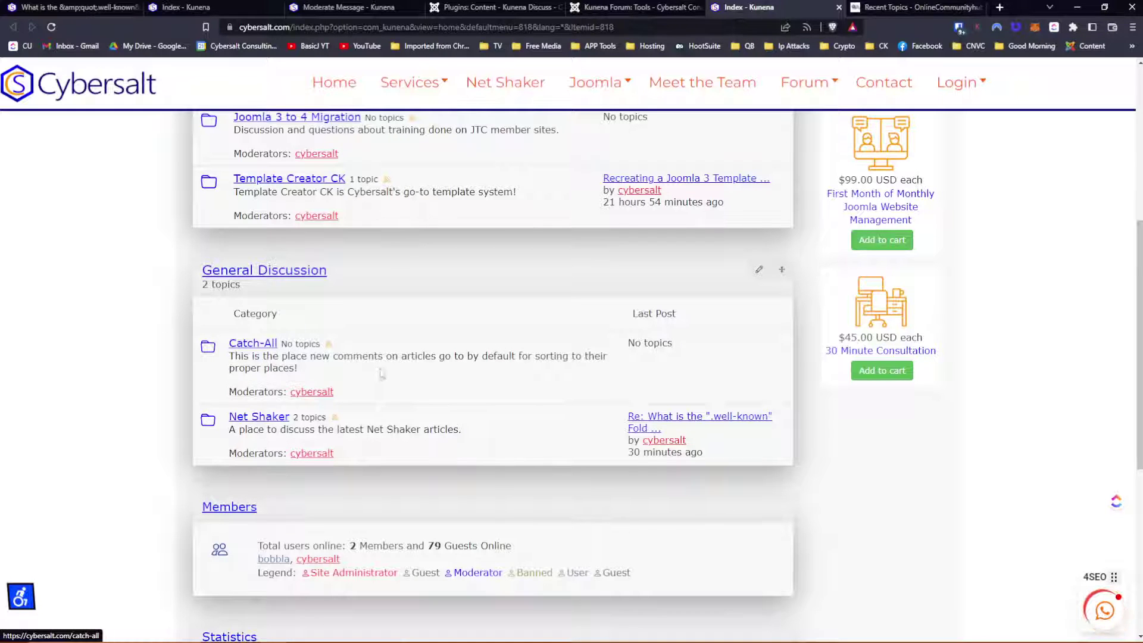
pyautogui.scroll(3, 434, 395)
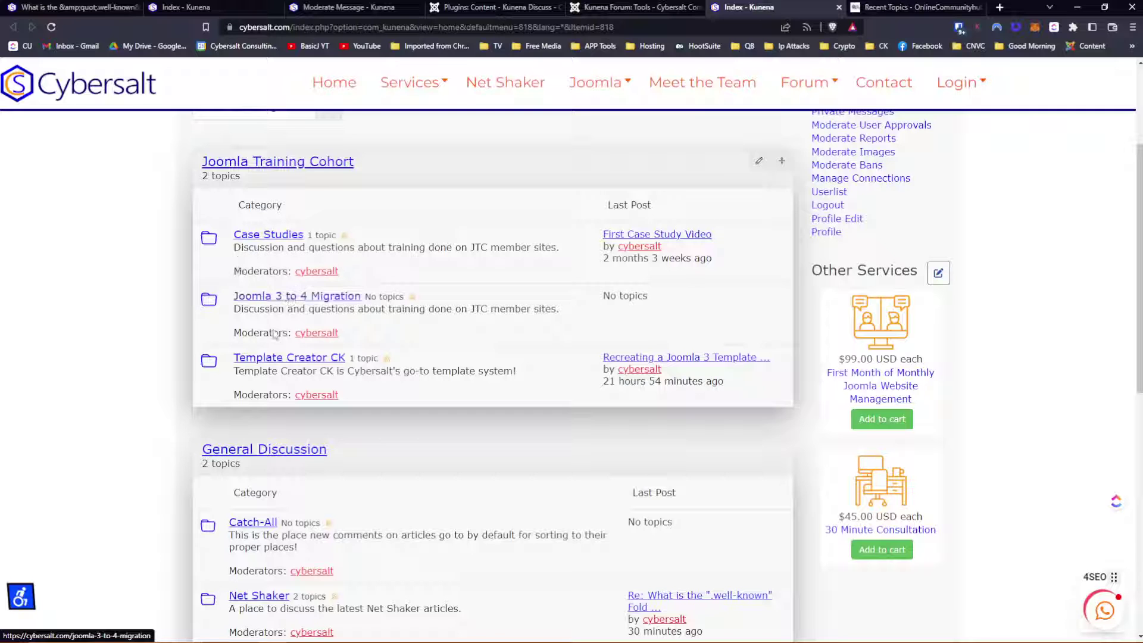
pyautogui.click(324, 360)
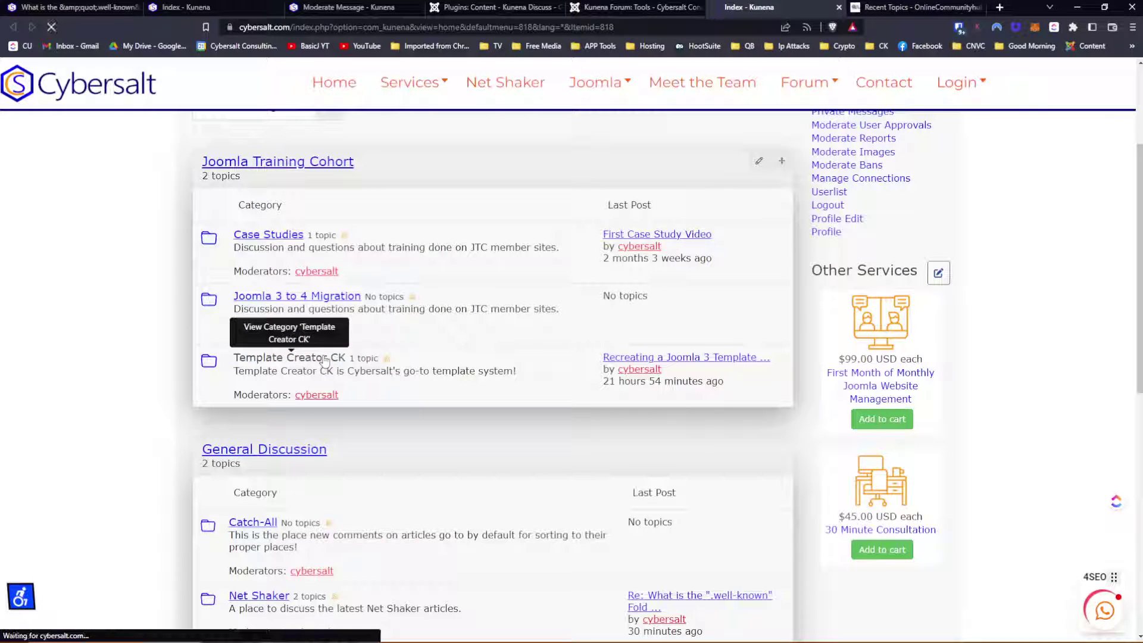
pyautogui.scroll(-3, 502, 366)
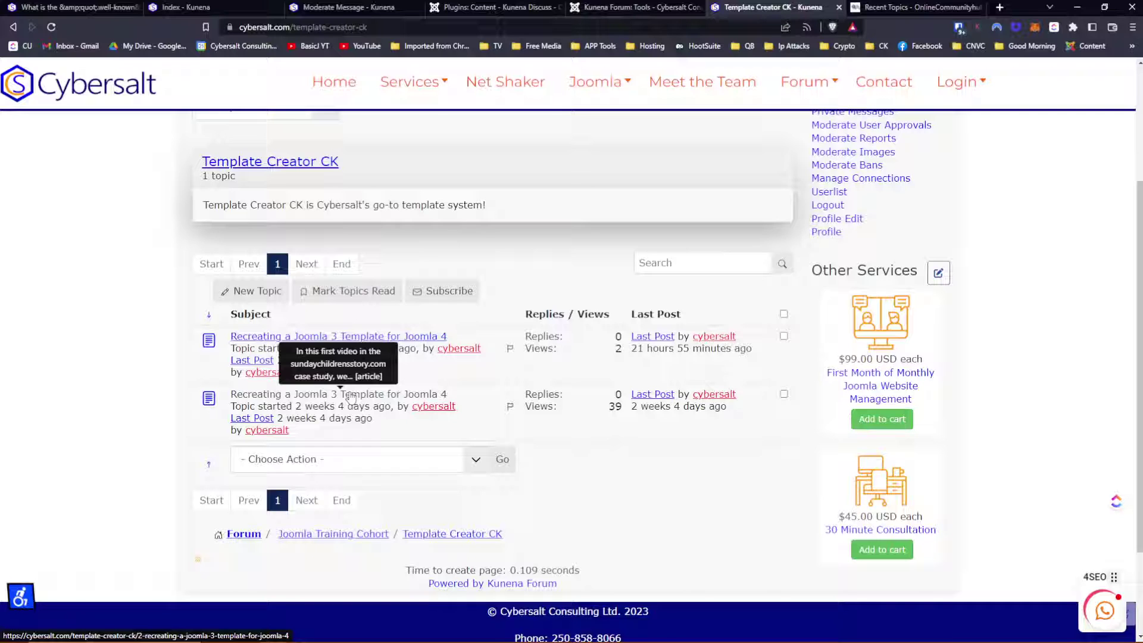
# Step: Open the older "Recreating a Joomla 3 Template for Joomla 4" topic in a new tab and highlight its topic ID in the URL
pyautogui.rightClick(351, 398)
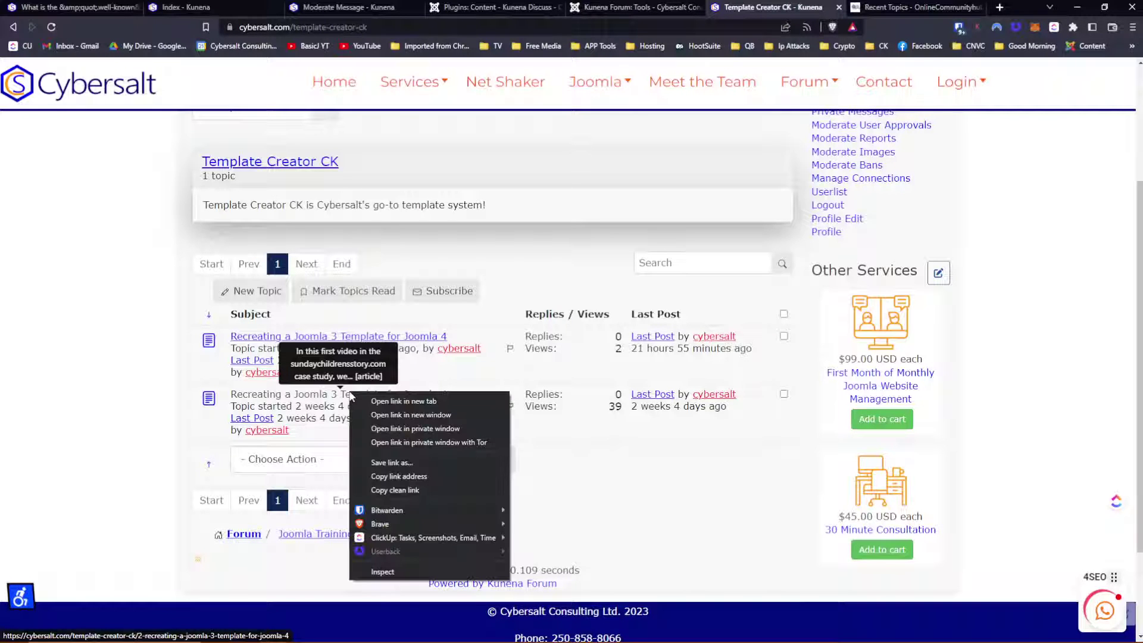
pyautogui.click(375, 402)
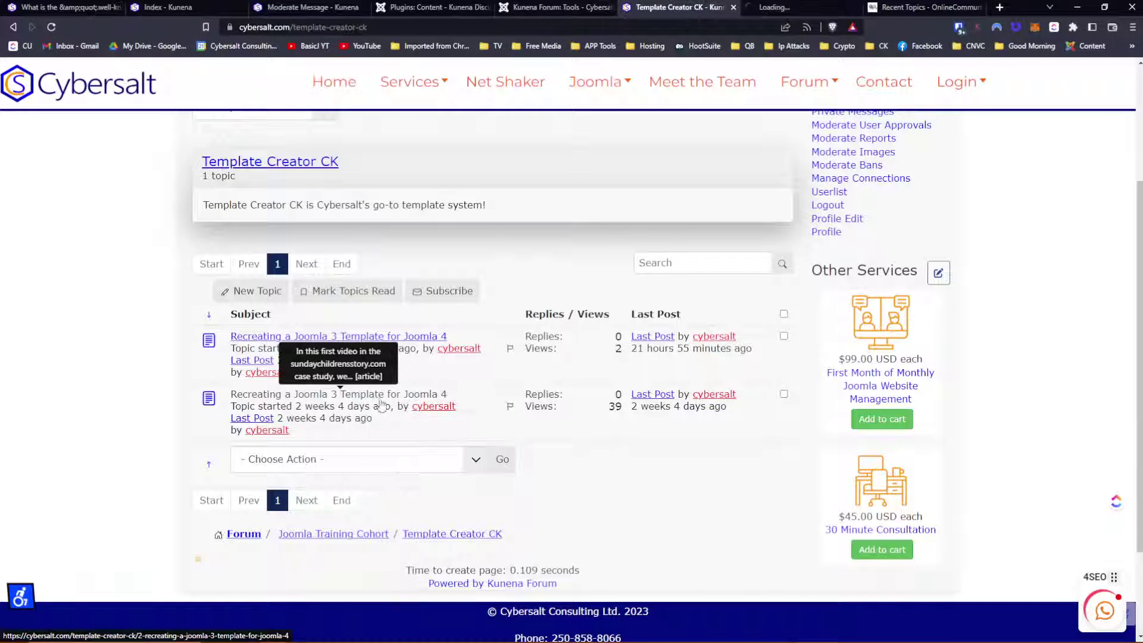
pyautogui.click(800, 7)
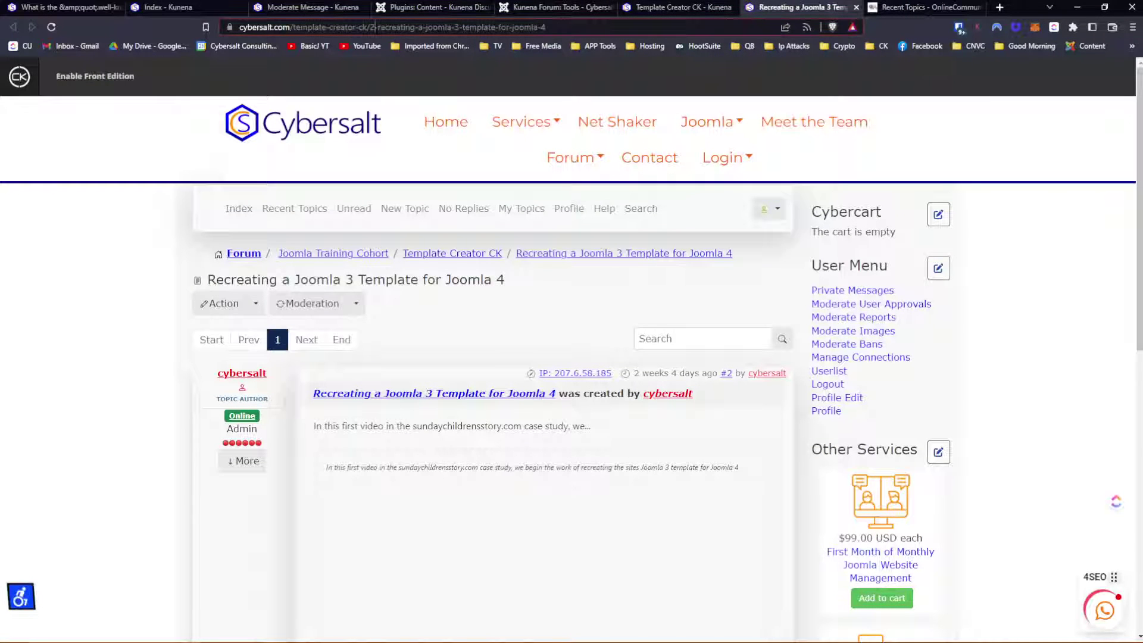
pyautogui.doubleClick(375, 27)
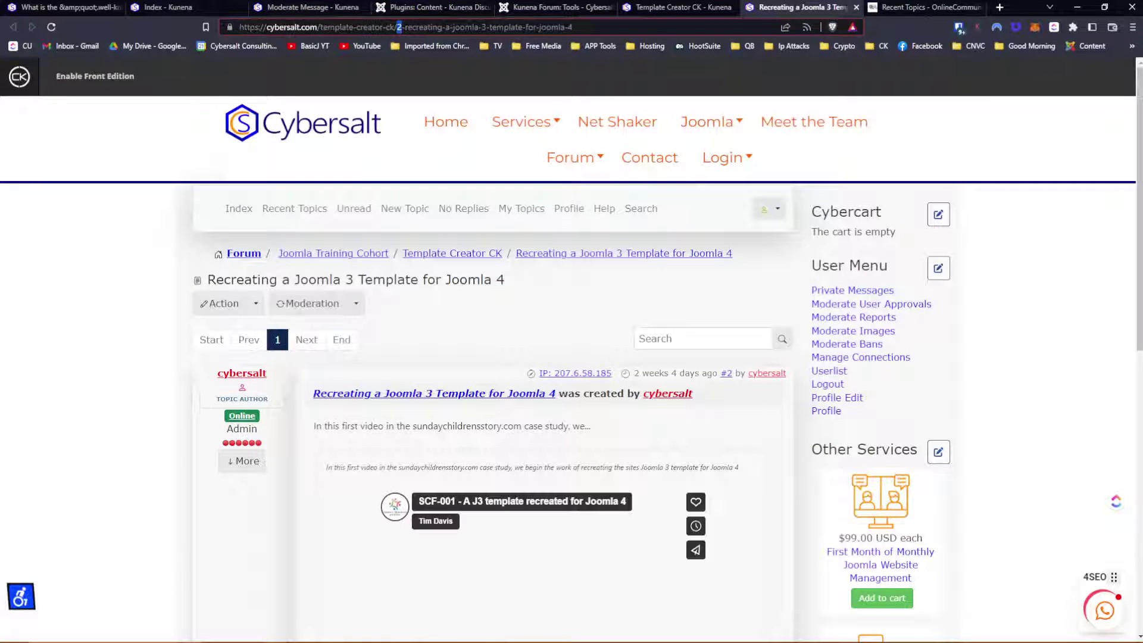
# Step: Return to the moderation form, try to move the message with the target topic set to Manually Enter Topic ID, and check the resulting topic page
pyautogui.click(309, 9)
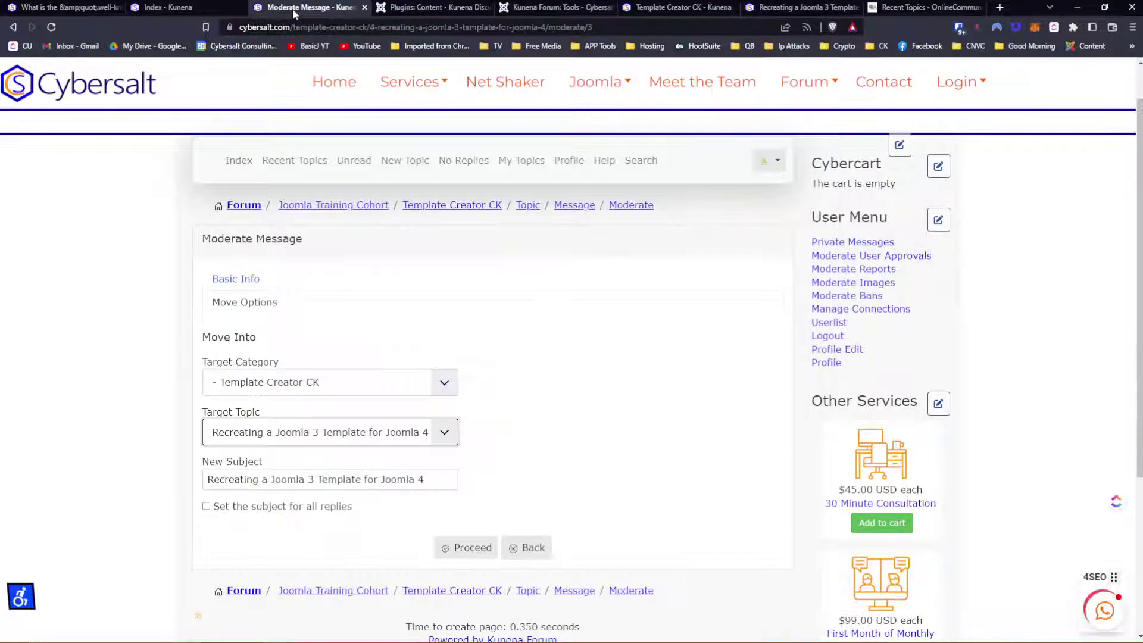
pyautogui.click(289, 434)
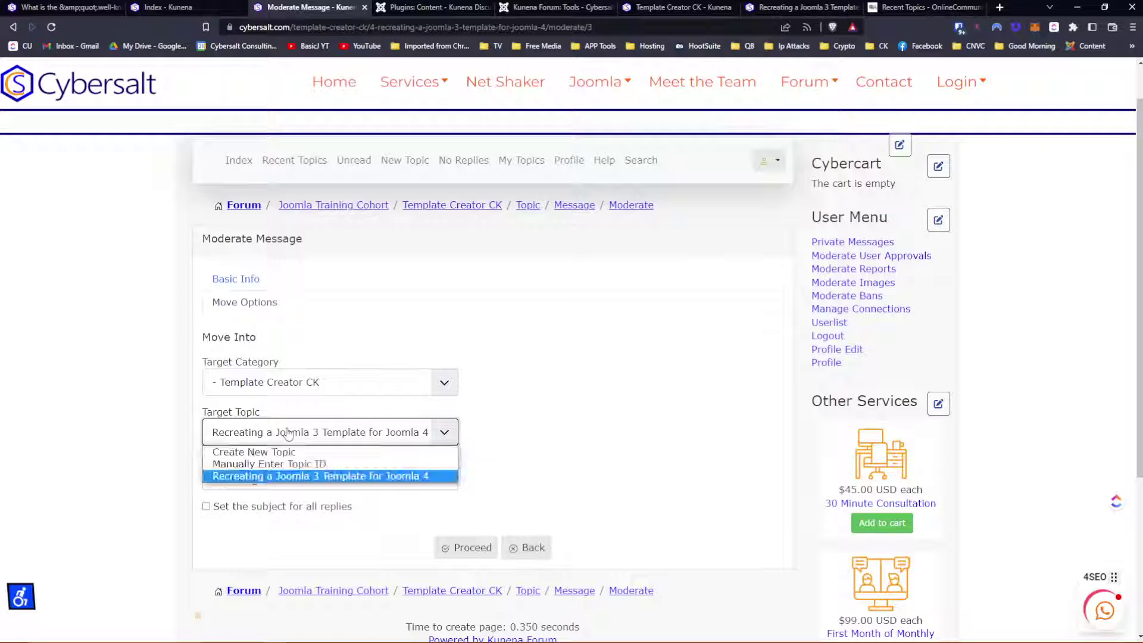
pyautogui.click(298, 464)
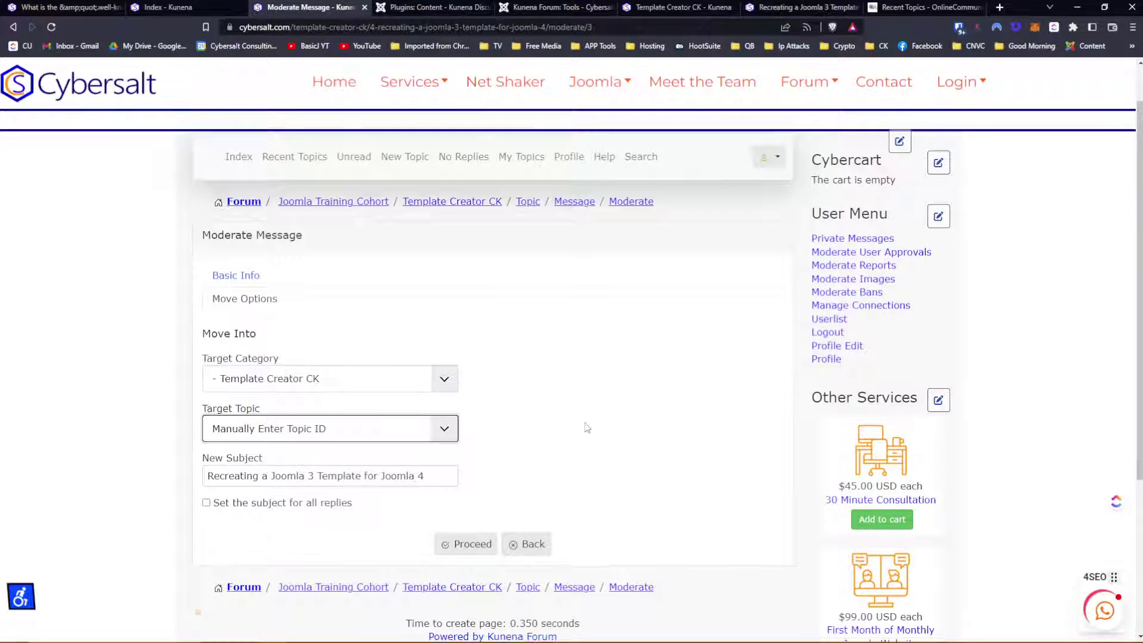
pyautogui.scroll(-2, 587, 427)
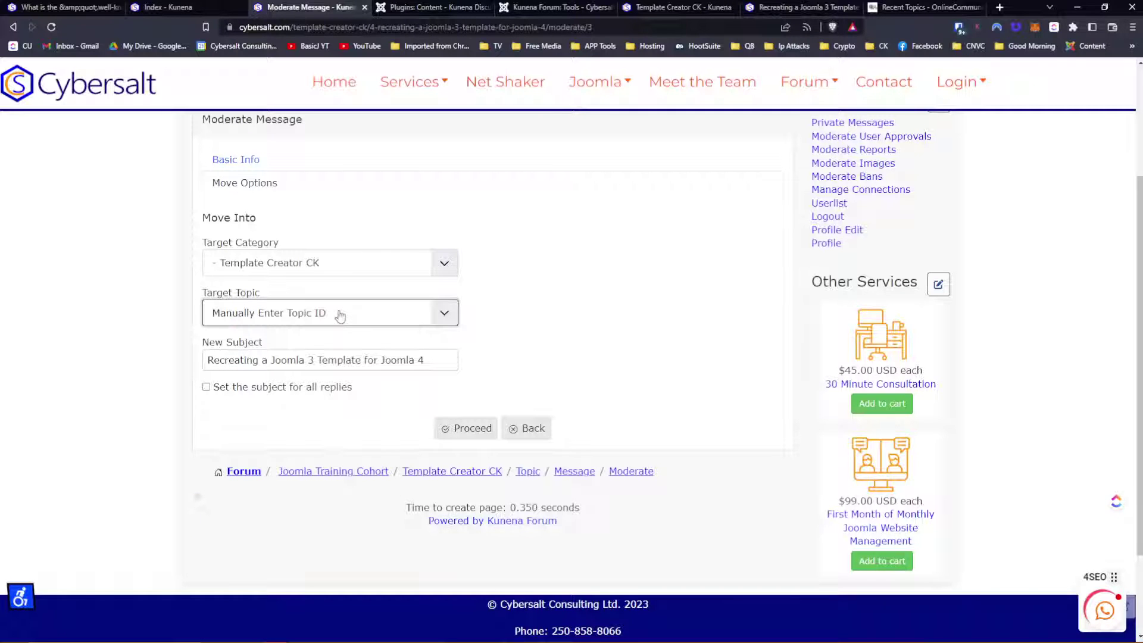
pyautogui.click(473, 429)
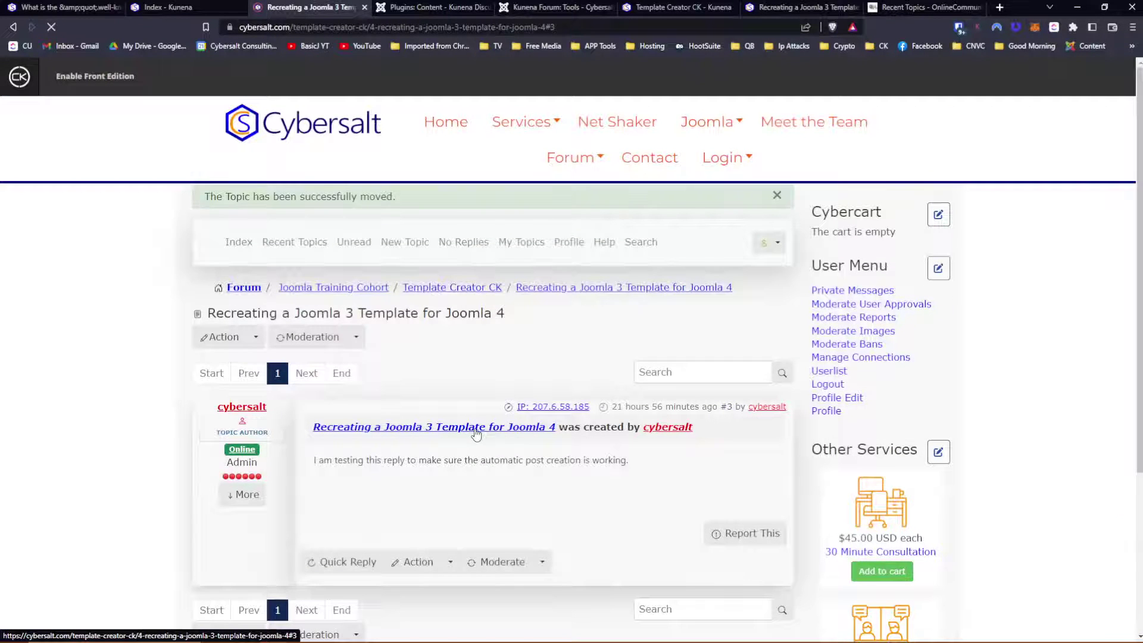
pyautogui.scroll(-5, 476, 435)
pyautogui.scroll(3, 469, 360)
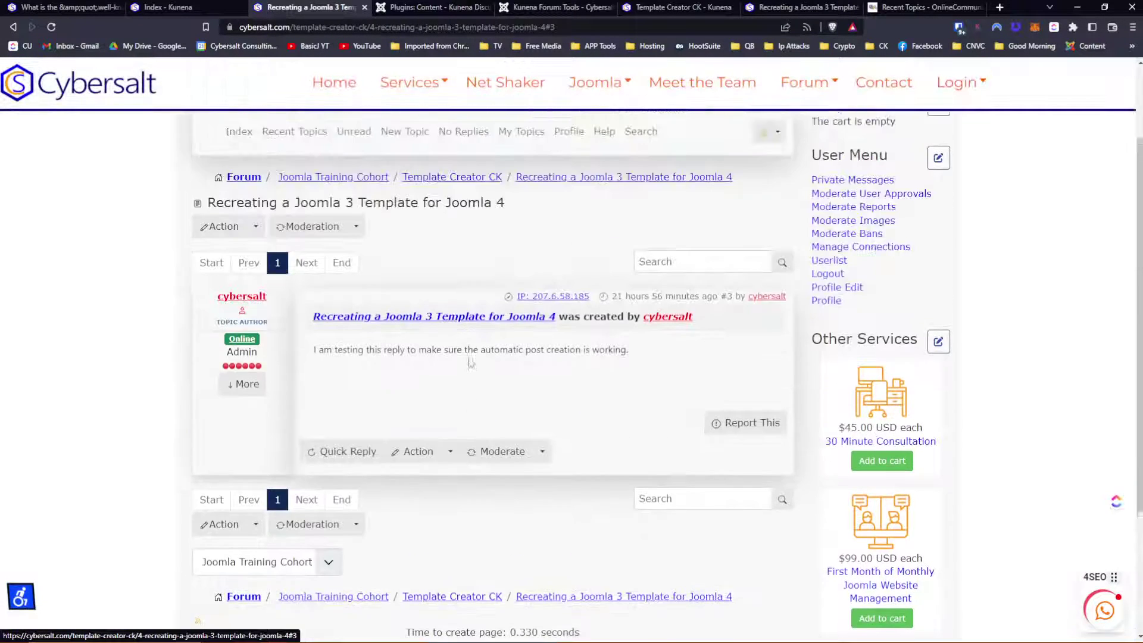
pyautogui.scroll(1, 469, 361)
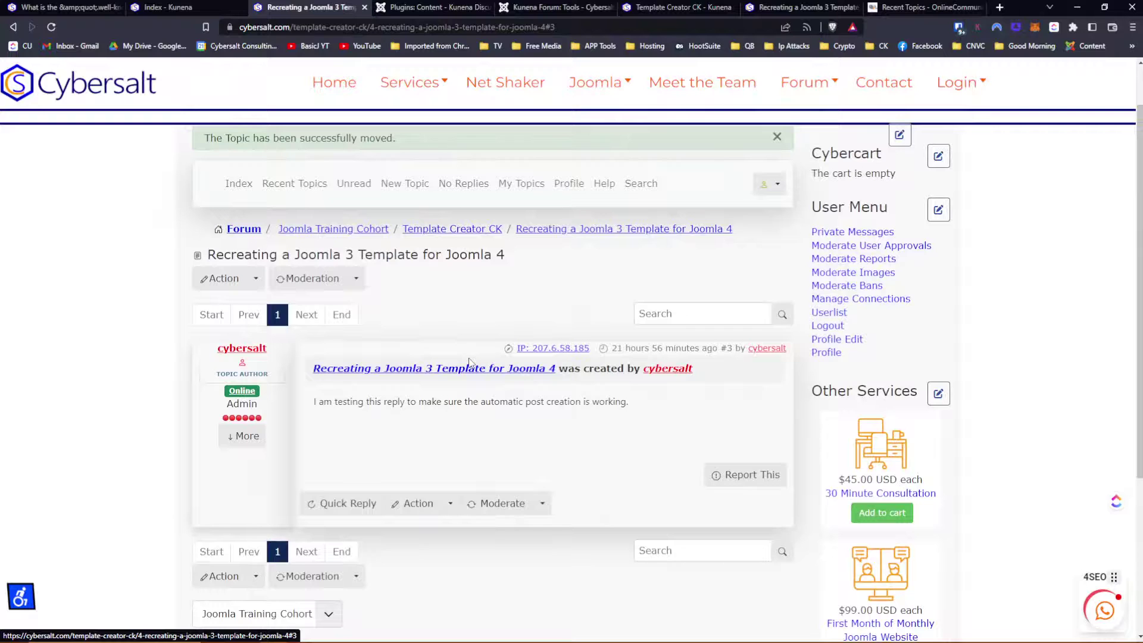
# Step: Bring up the moderation form for the test reply message again and show its move options
pyautogui.click(541, 503)
pyautogui.click(570, 531)
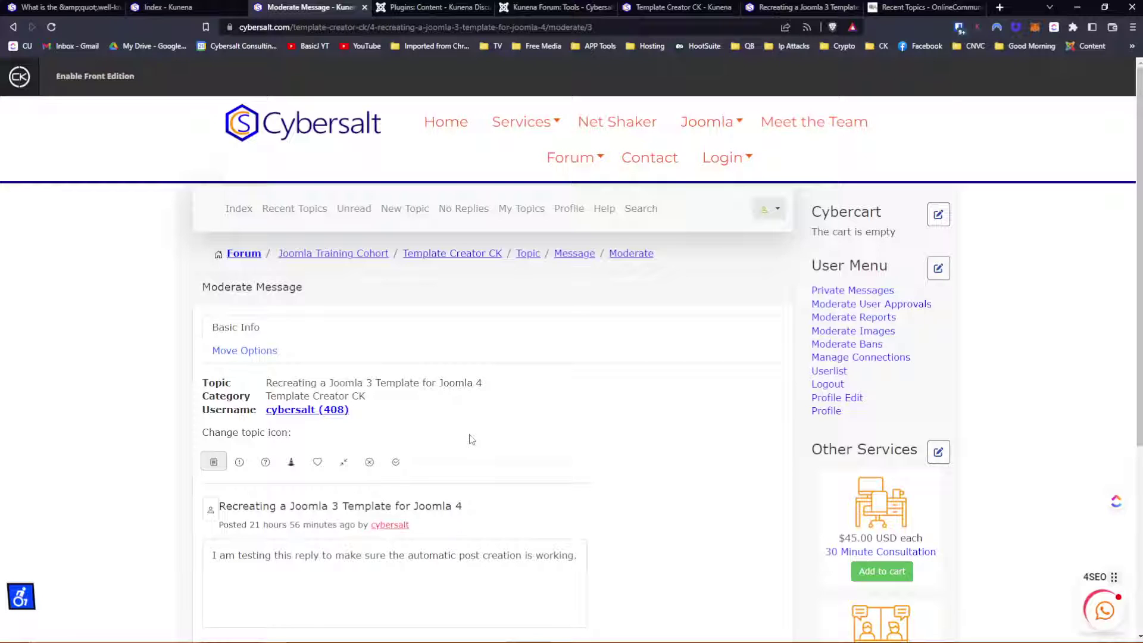
pyautogui.scroll(-3, 471, 439)
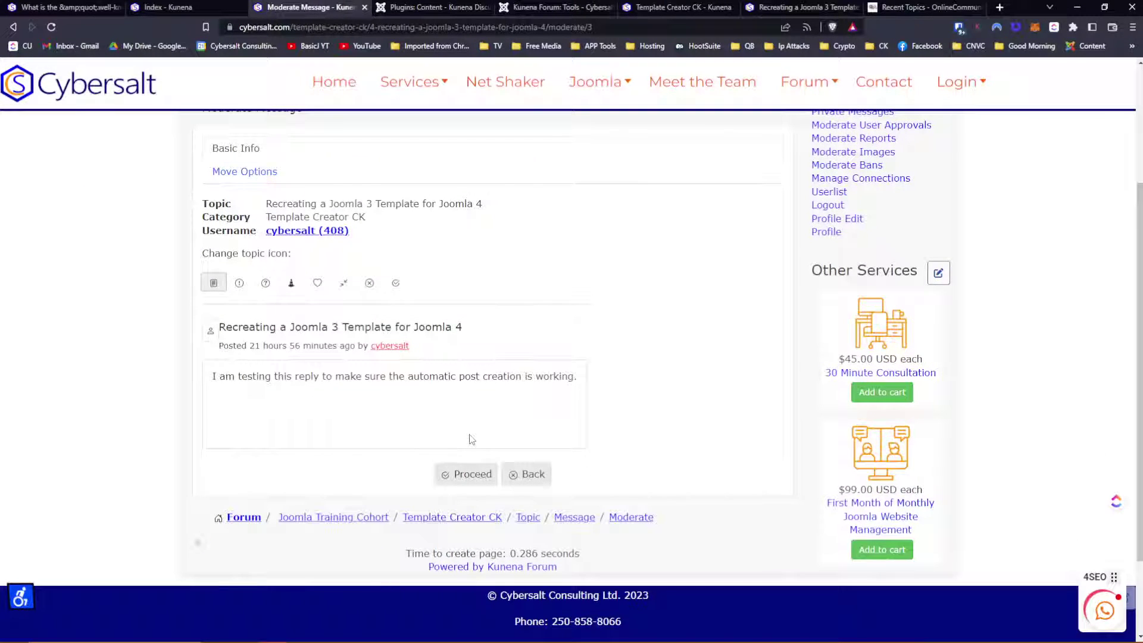
pyautogui.scroll(2, 472, 439)
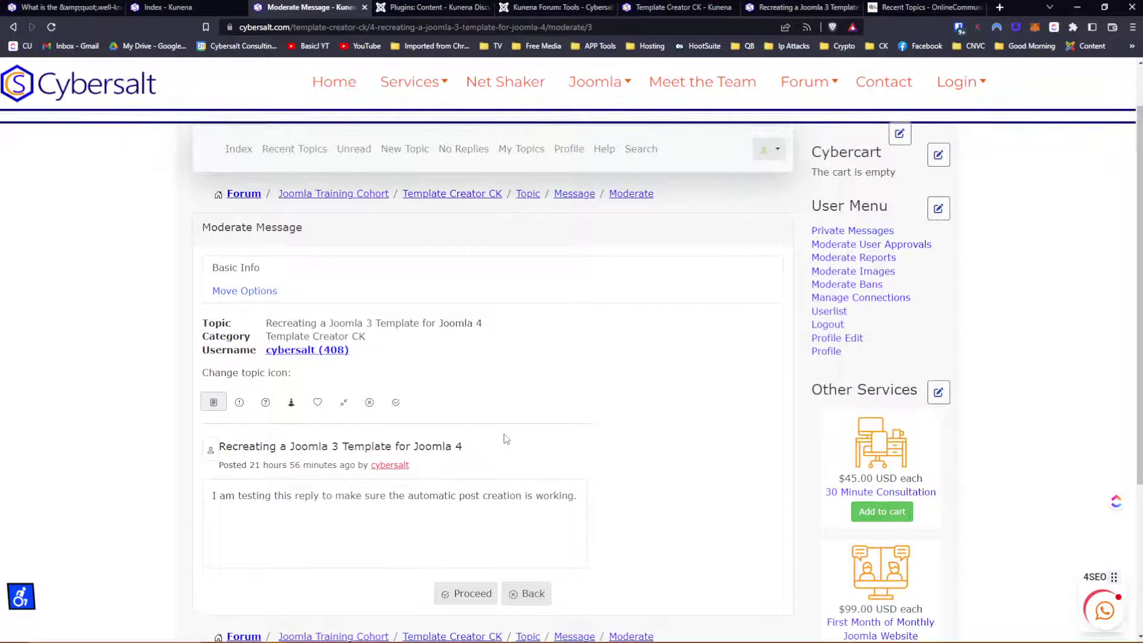
pyautogui.click(270, 298)
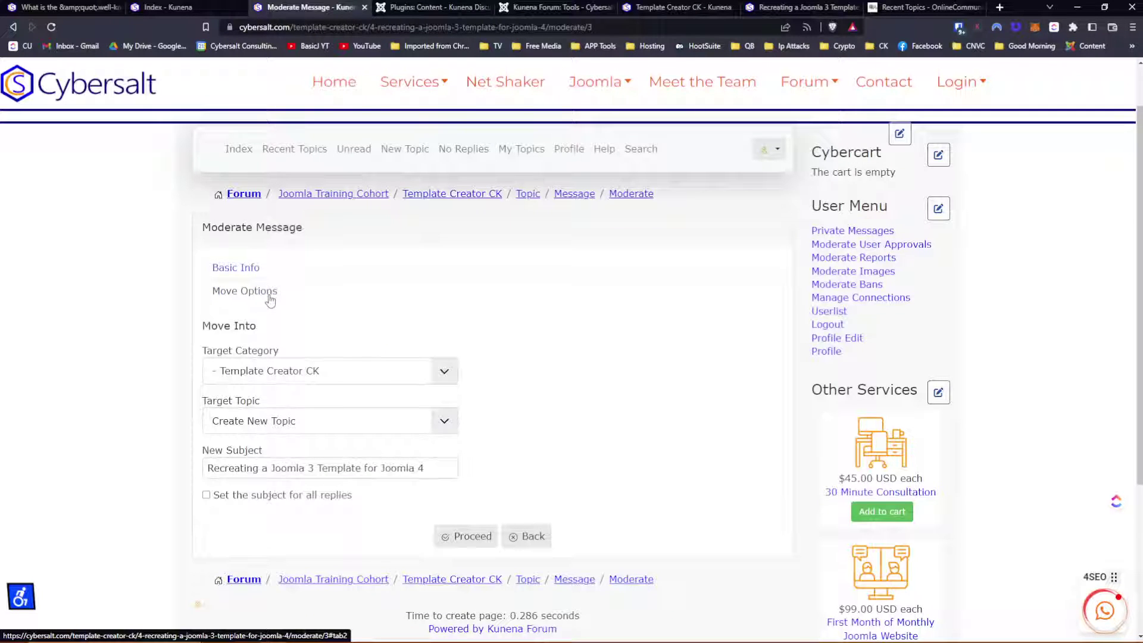
# Step: Set the message's move target to the Template Creator CK category and the existing topic "Recreating a Joomla 3 Template for Joomla 4"
pyautogui.click(251, 376)
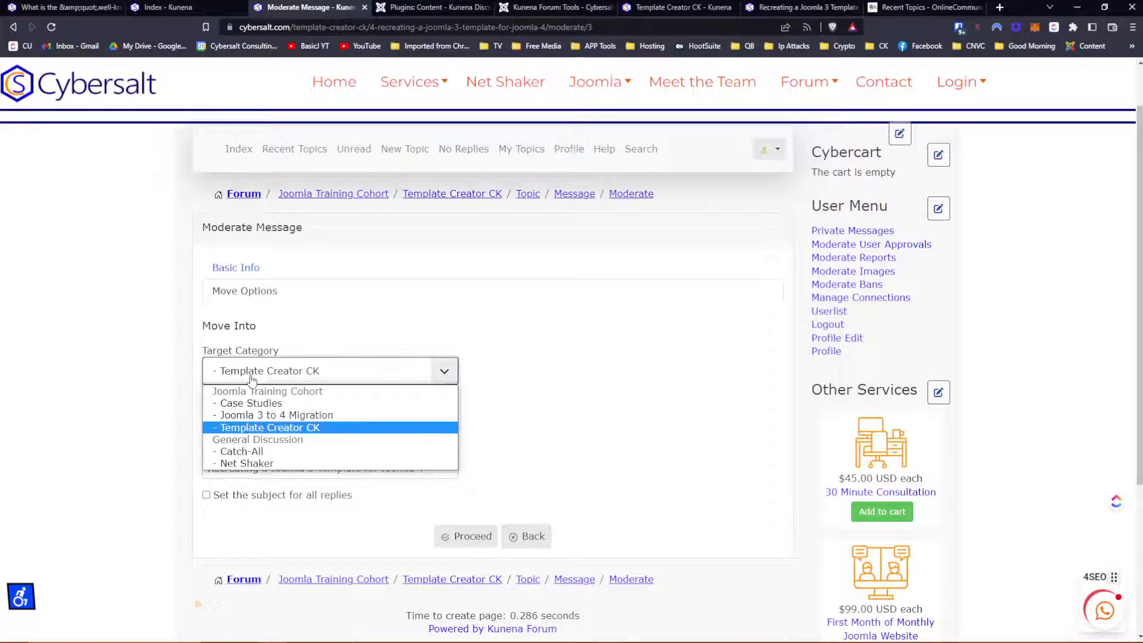
pyautogui.click(276, 429)
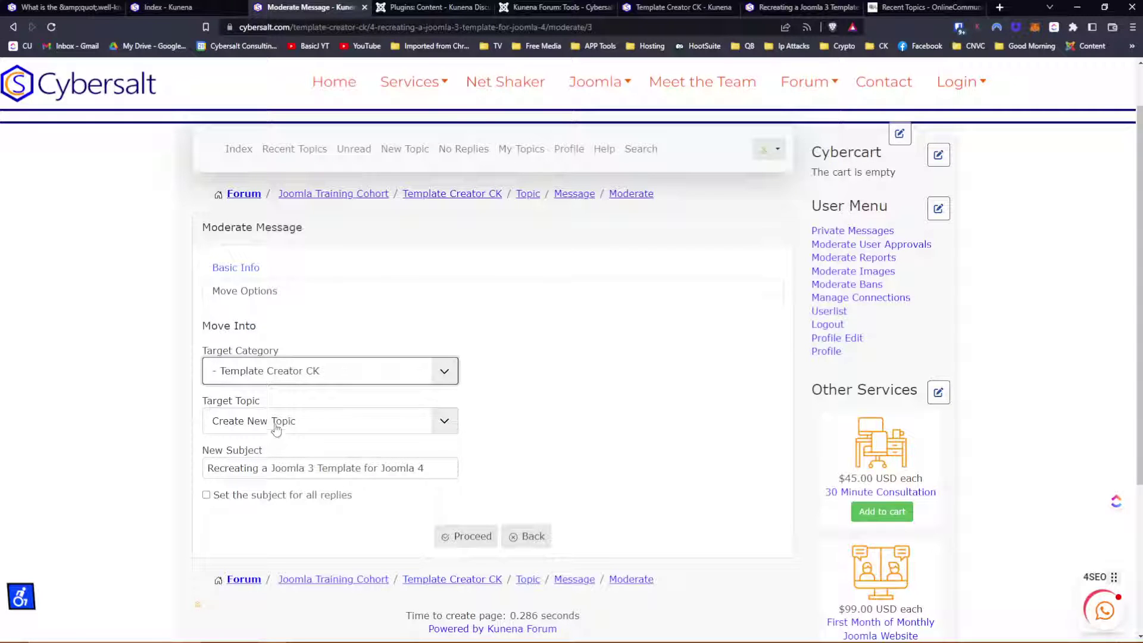
pyautogui.click(276, 427)
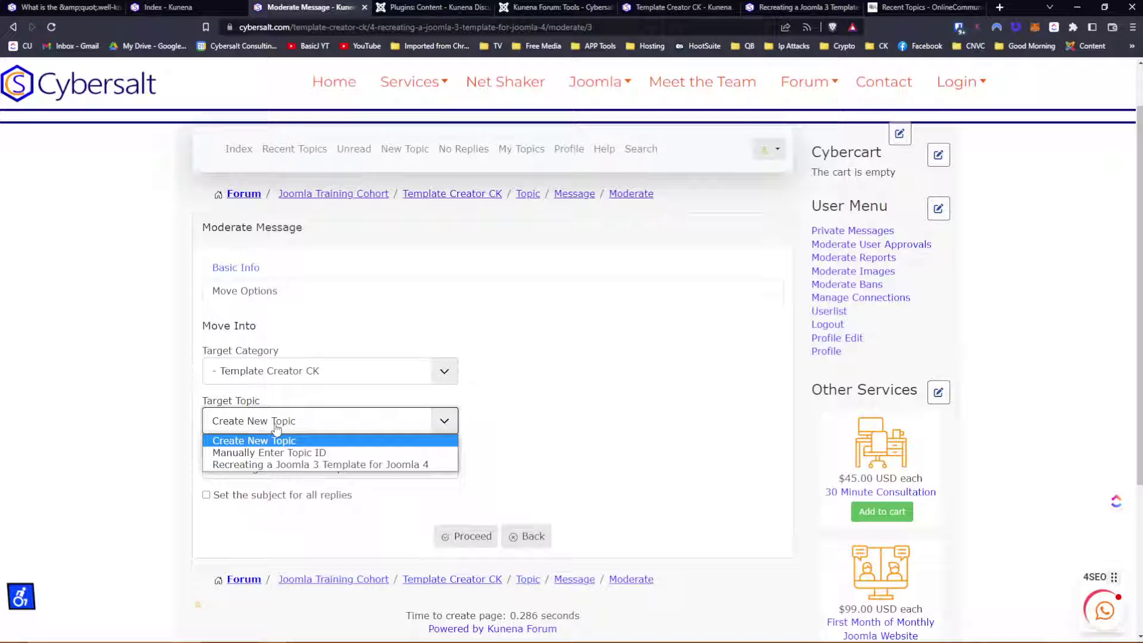
pyautogui.click(300, 465)
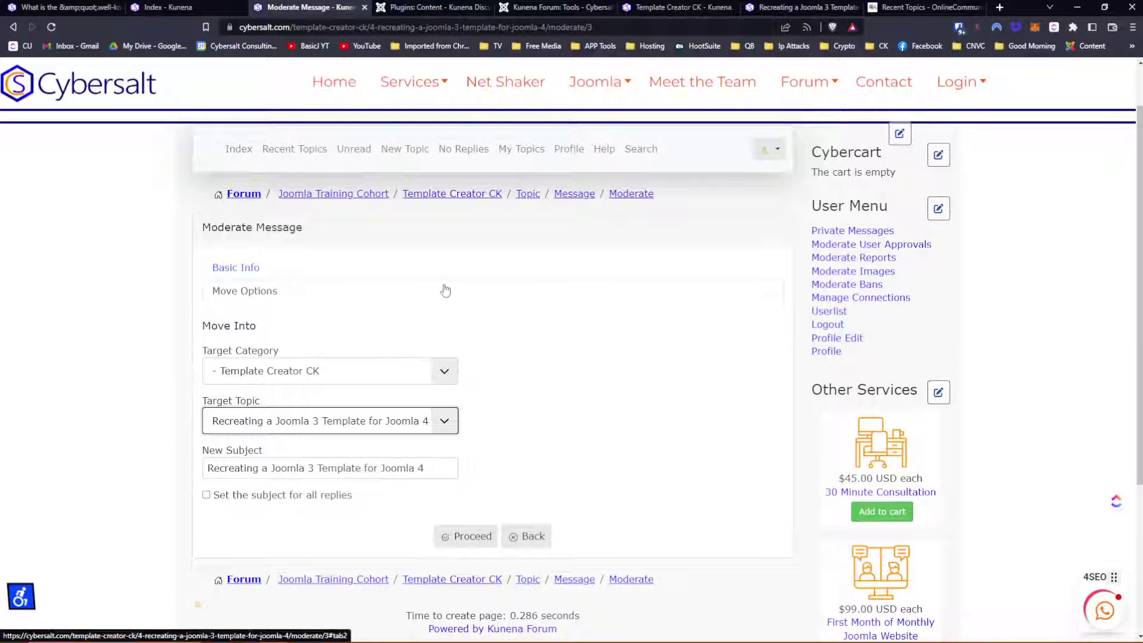
# Step: Check the Template Creator CK topic list and the message's basic info, then return to its move options
pyautogui.click(644, 9)
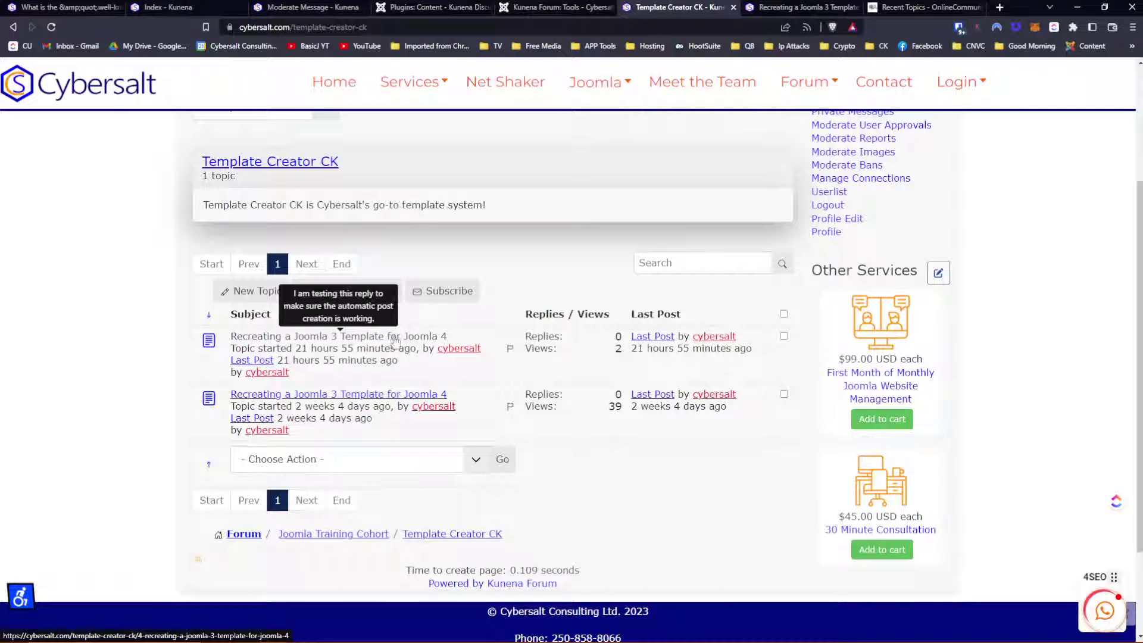
pyautogui.click(433, 7)
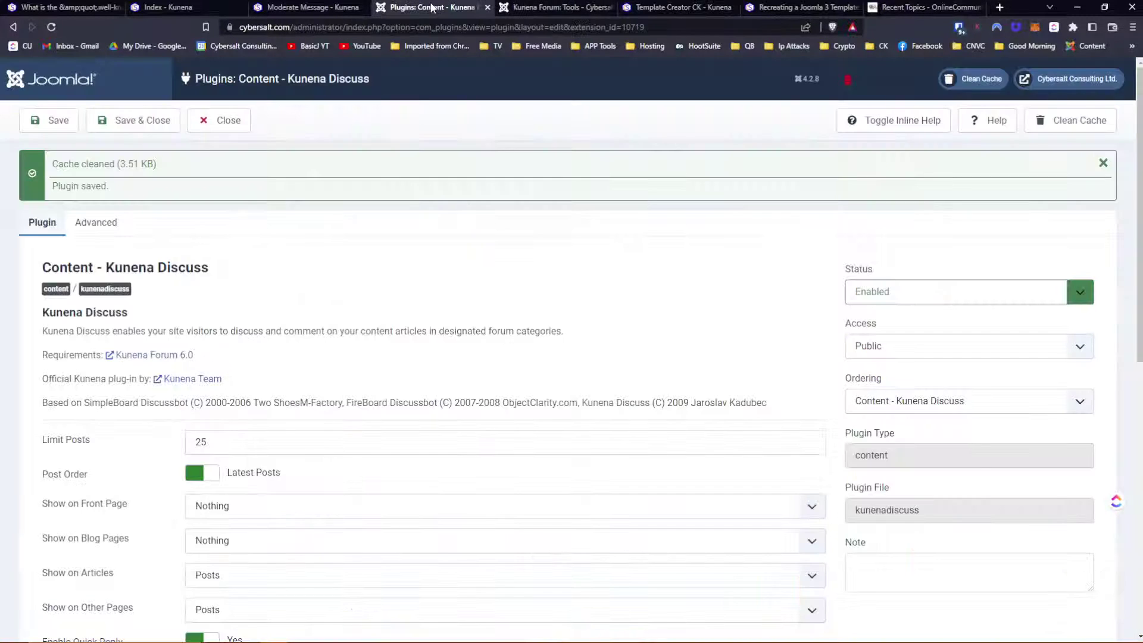
pyautogui.click(526, 10)
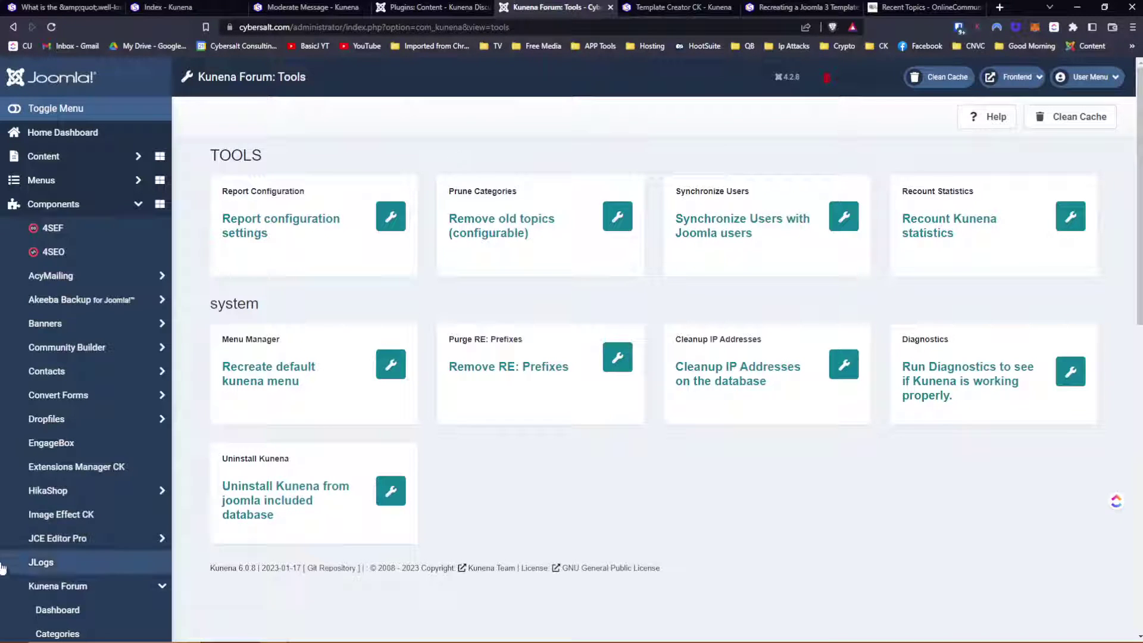
pyautogui.click(310, 7)
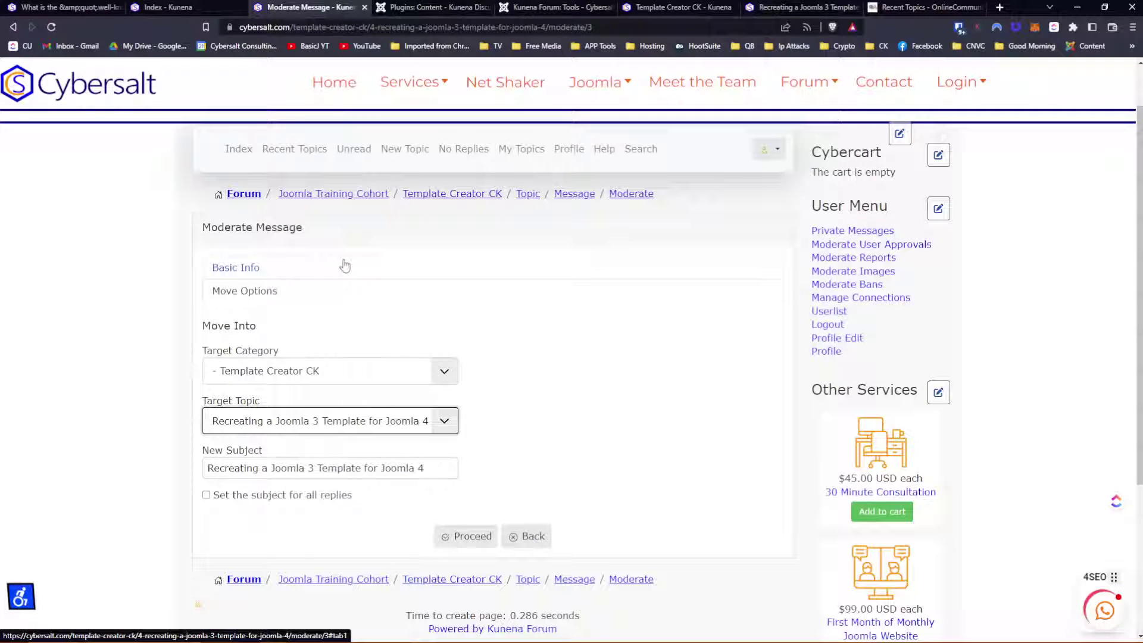
pyautogui.scroll(-1, 344, 266)
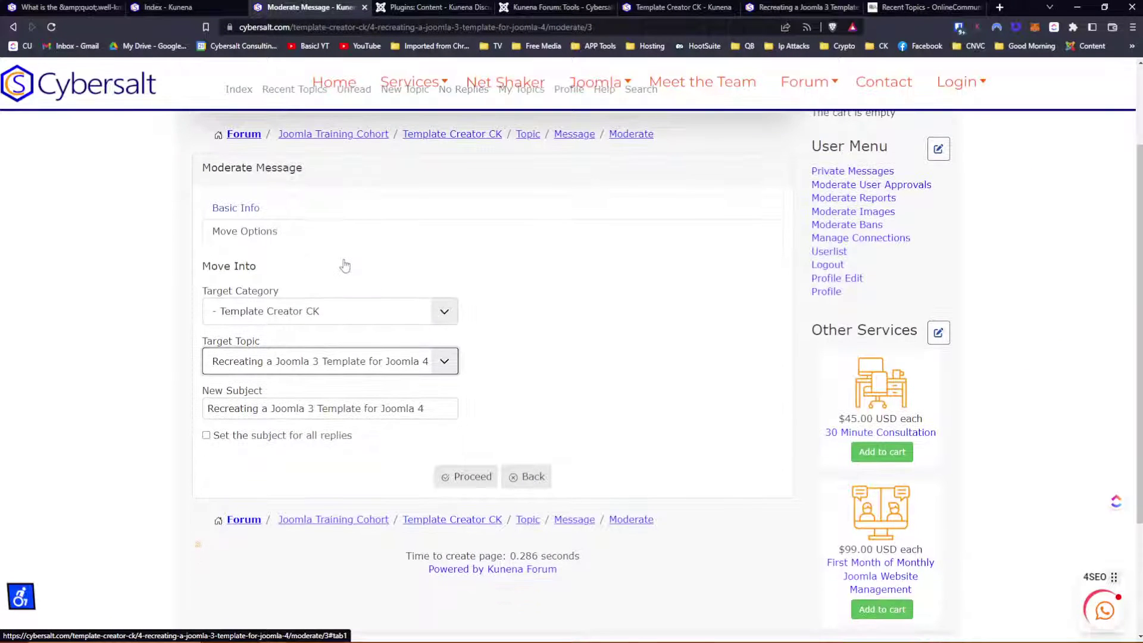
pyautogui.click(241, 209)
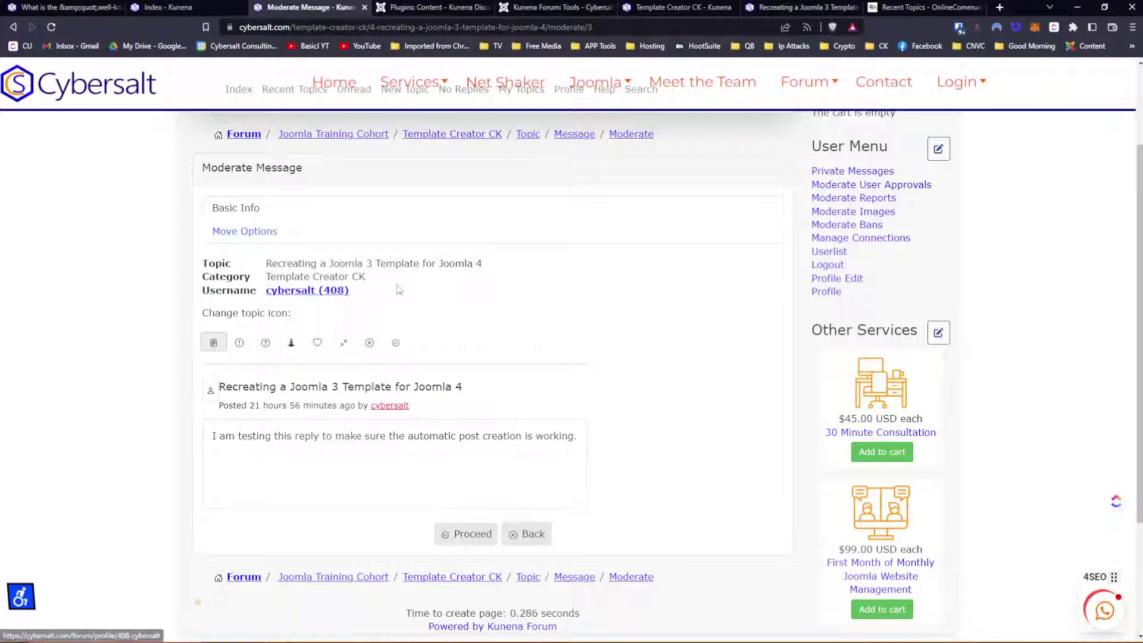
pyautogui.click(244, 232)
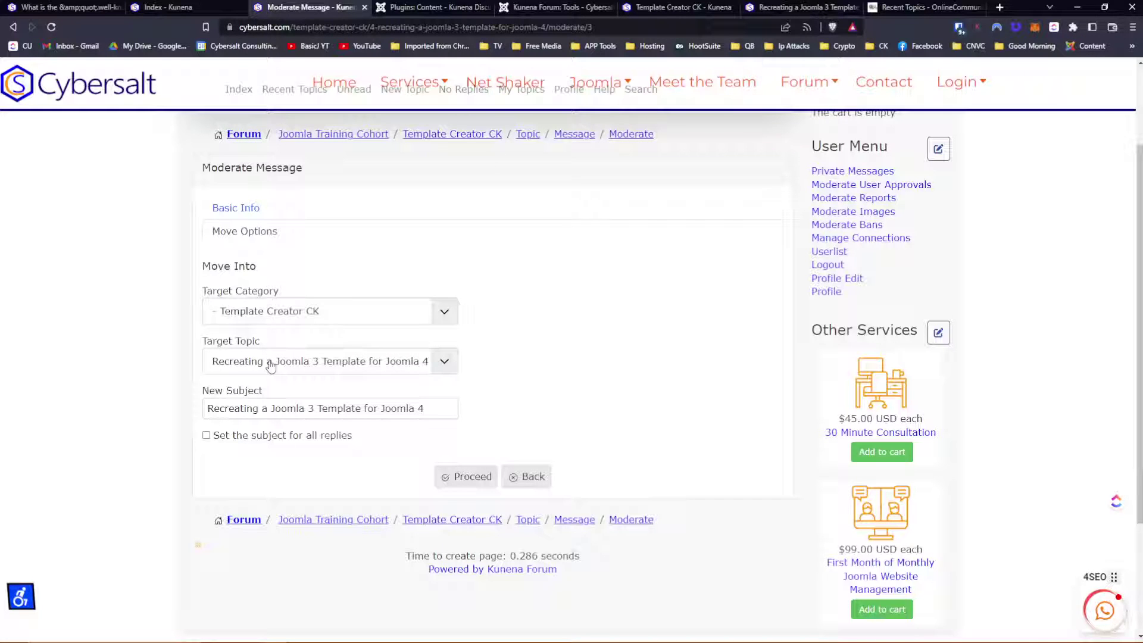
# Step: Try to move the message into the topic "Recreating a Joomla 3 Template for Joomla 4" with the subject set for all replies
pyautogui.click(269, 363)
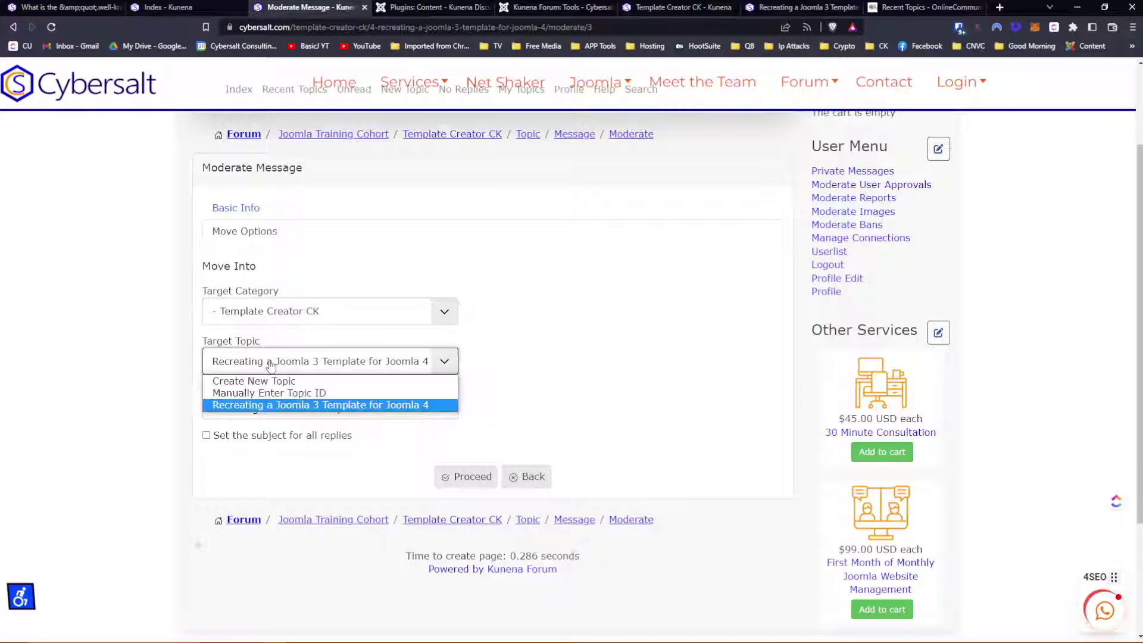
pyautogui.click(286, 405)
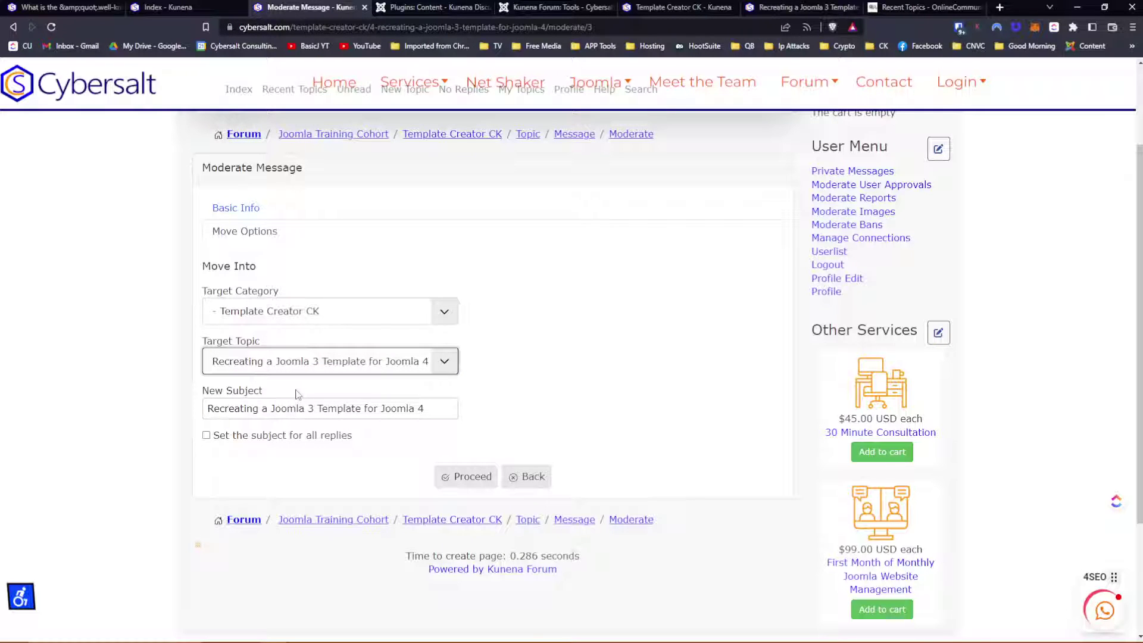
pyautogui.click(206, 435)
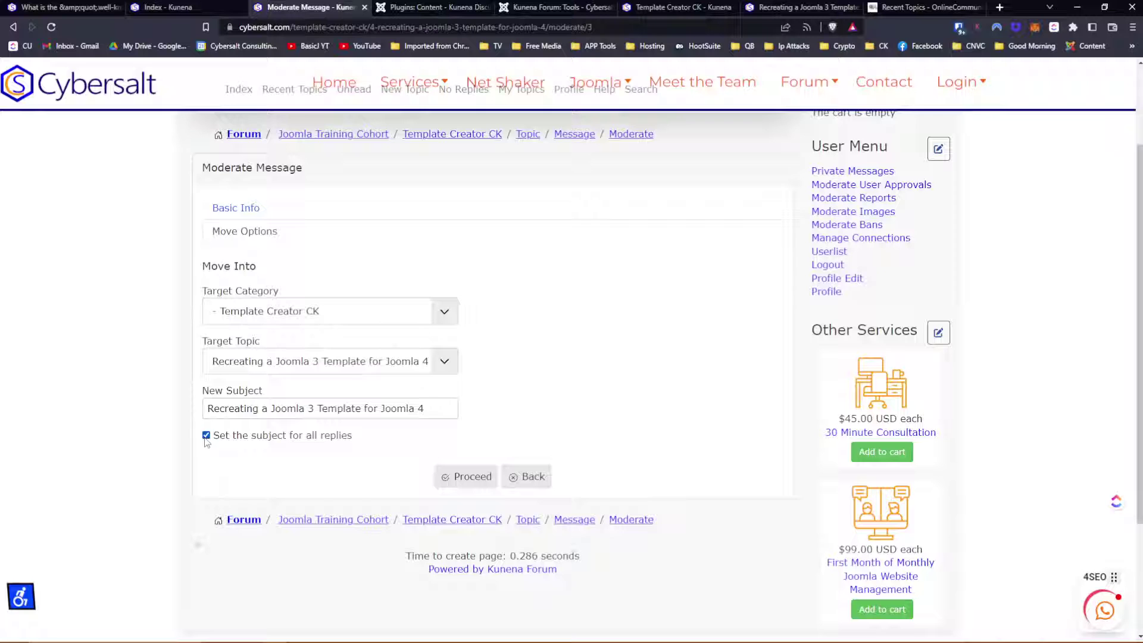
pyautogui.click(471, 478)
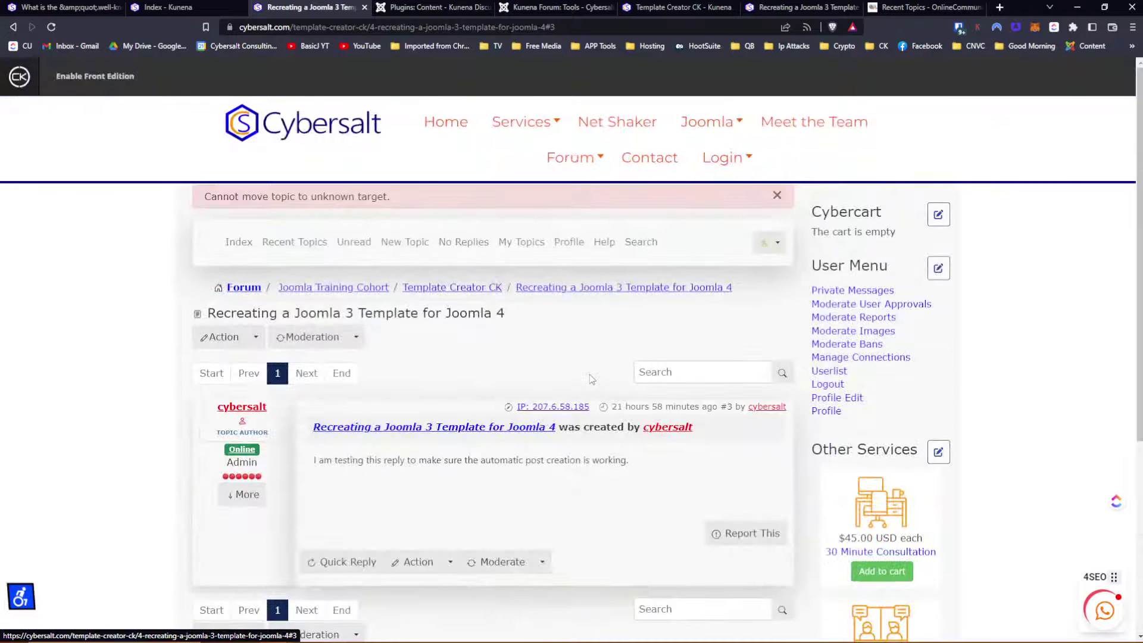
# Step: Open the moderation form for the whole topic and show its move options
pyautogui.click(323, 346)
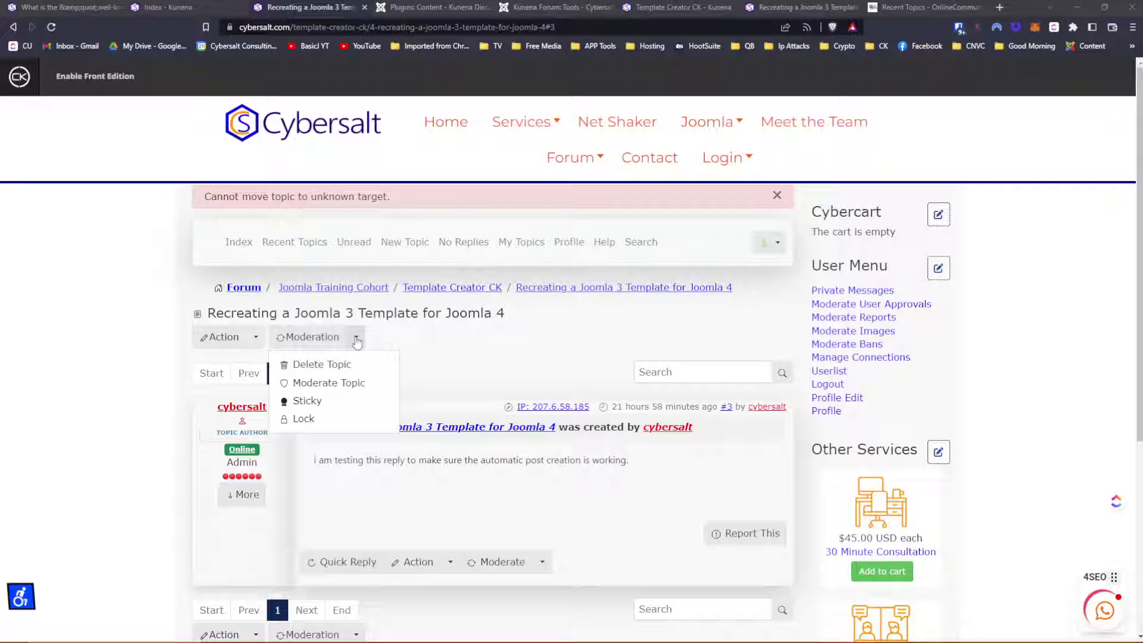
pyautogui.click(344, 386)
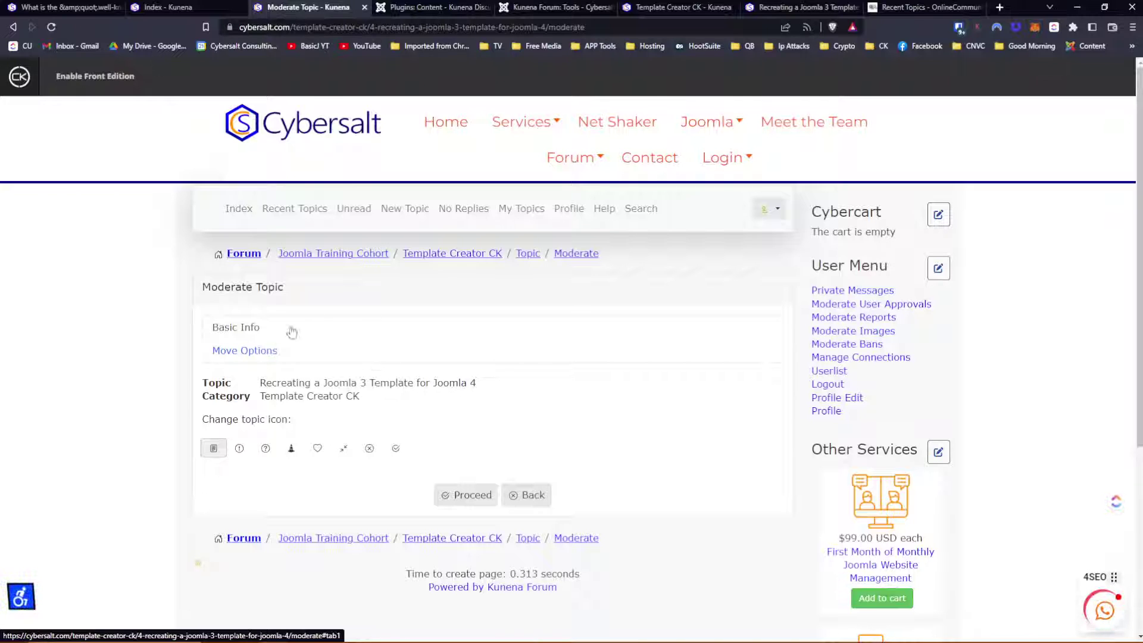
pyautogui.click(261, 352)
pyautogui.scroll(-2, 595, 363)
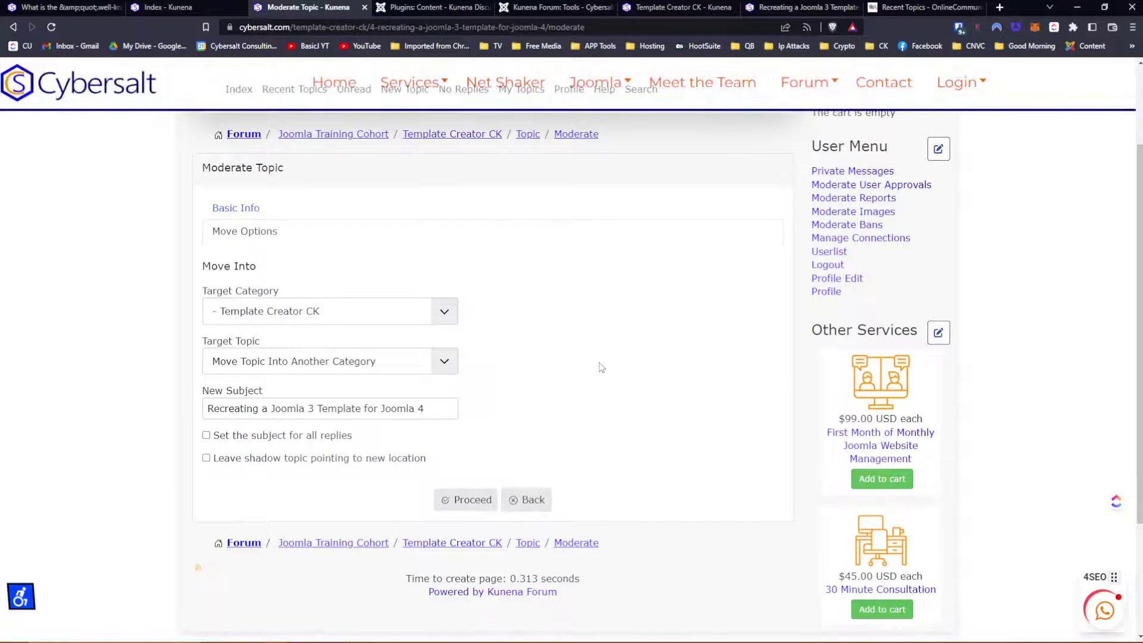
pyautogui.scroll(1, 600, 368)
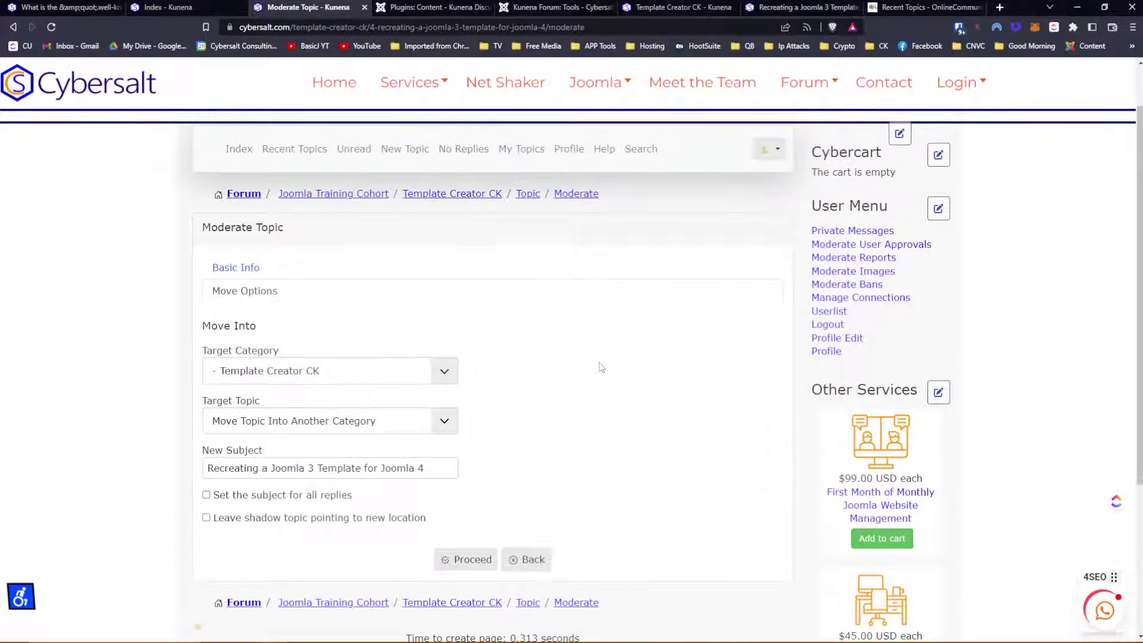
# Step: Set the target topic to Manually Enter Topic ID and enable leaving a shadow topic pointing to the new location
pyautogui.click(362, 423)
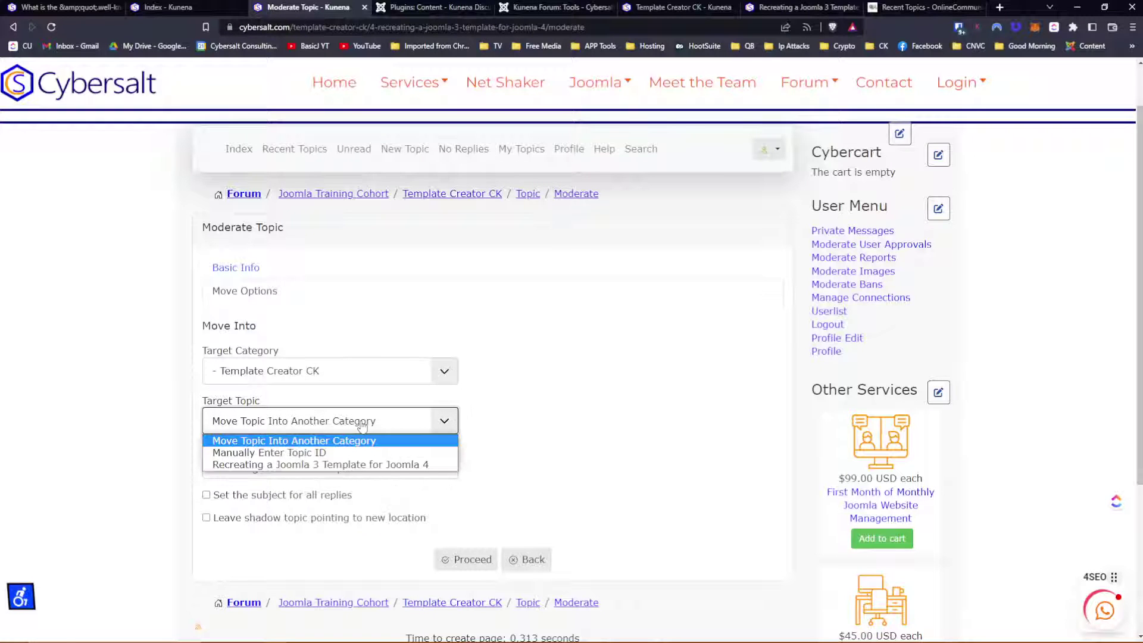
pyautogui.click(356, 454)
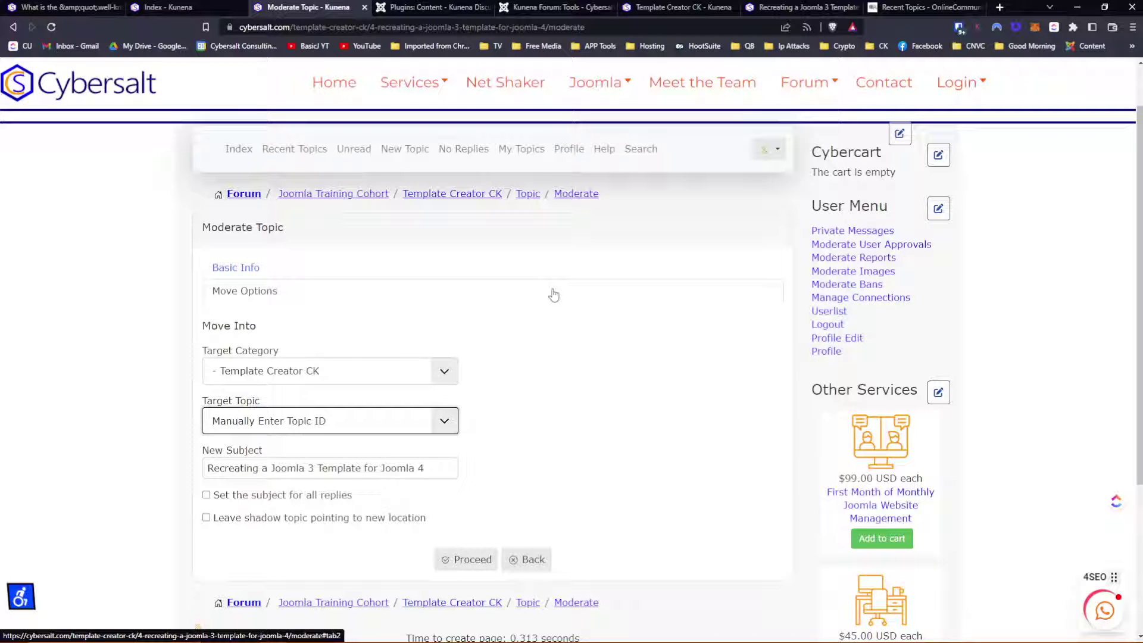
pyautogui.scroll(-1, 552, 294)
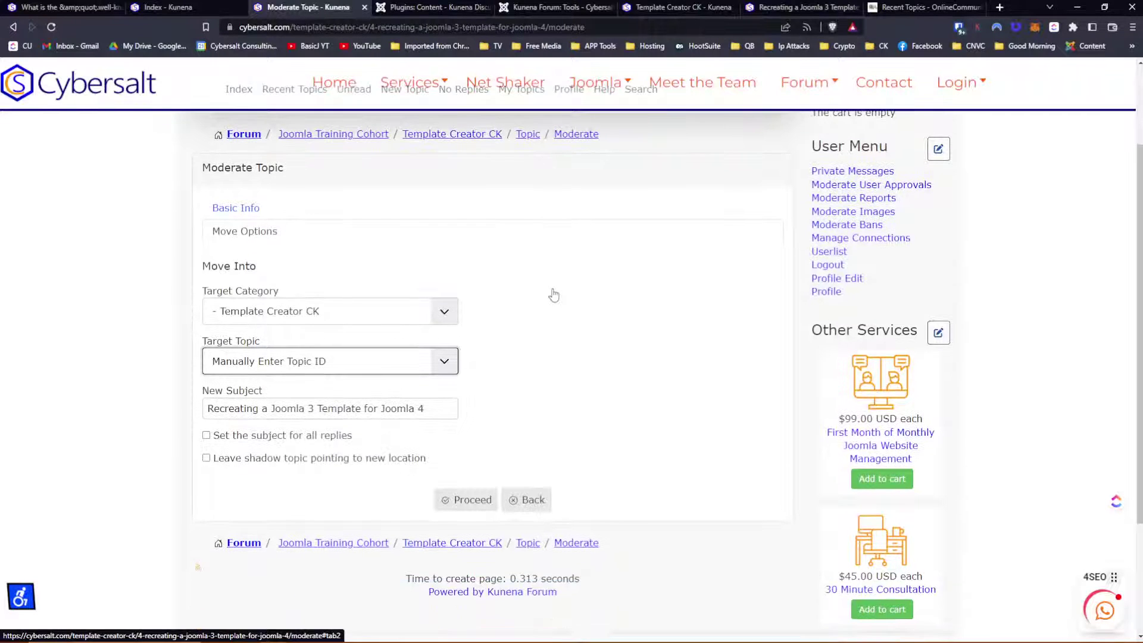
pyautogui.click(206, 459)
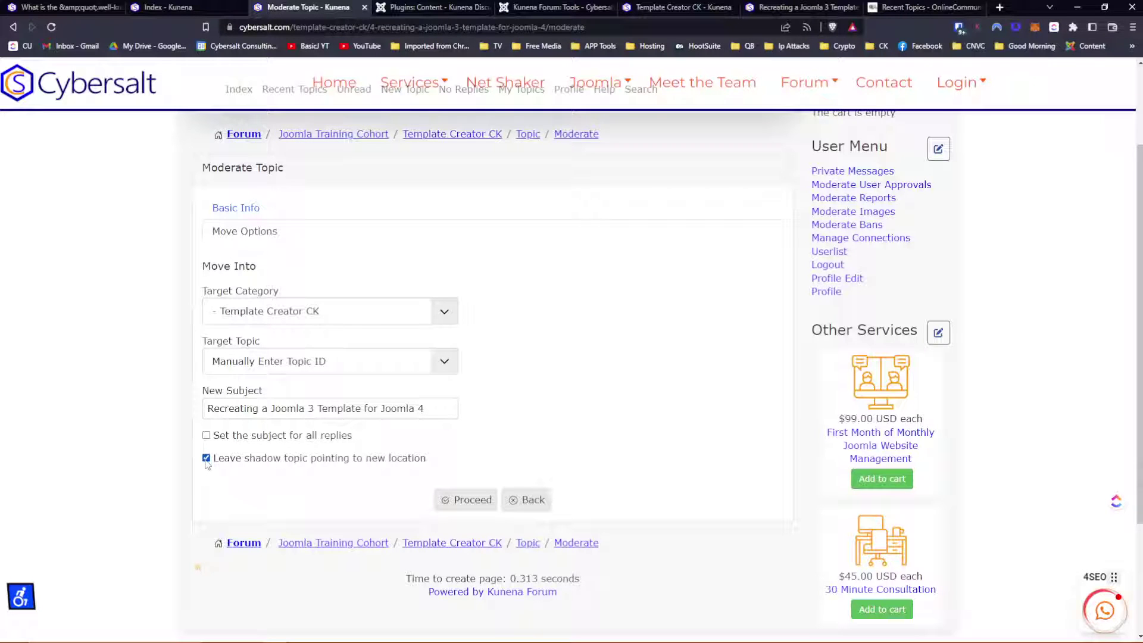
# Step: Reselect Manually Enter Topic ID after trying Move Topic Into Another Category, and carry out the topic move
pyautogui.click(282, 362)
pyautogui.click(283, 379)
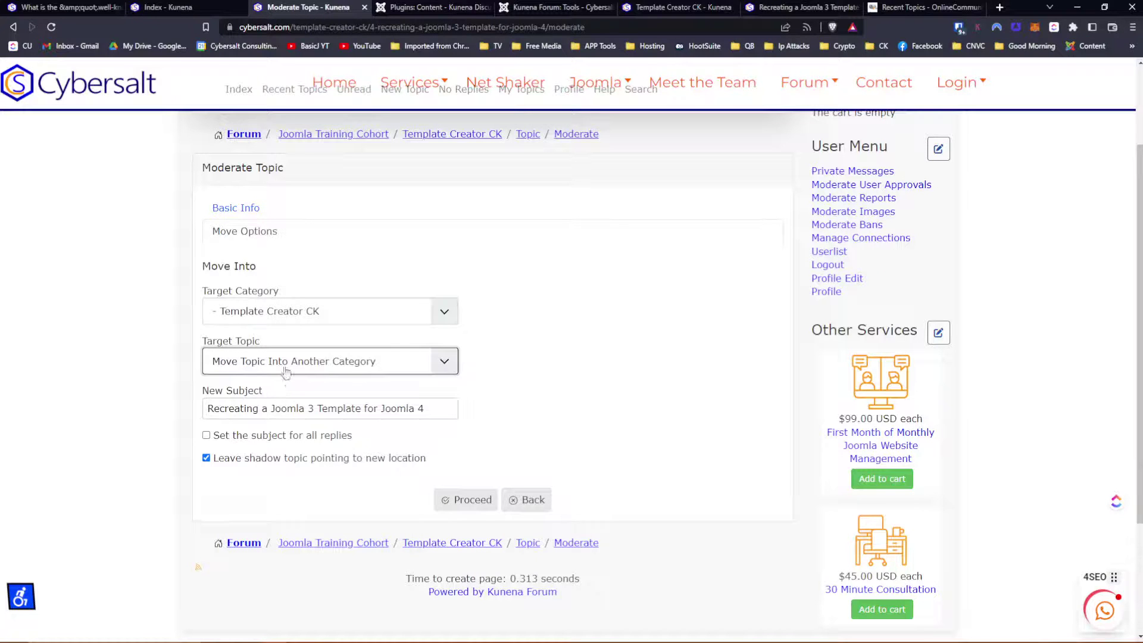
pyautogui.click(286, 361)
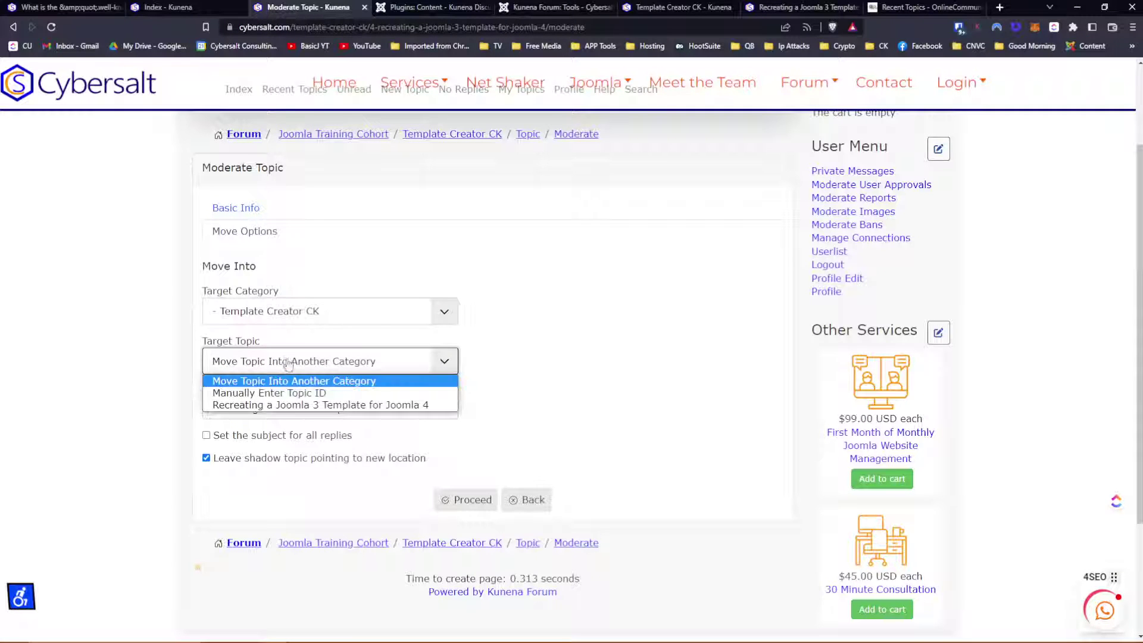
pyautogui.click(285, 390)
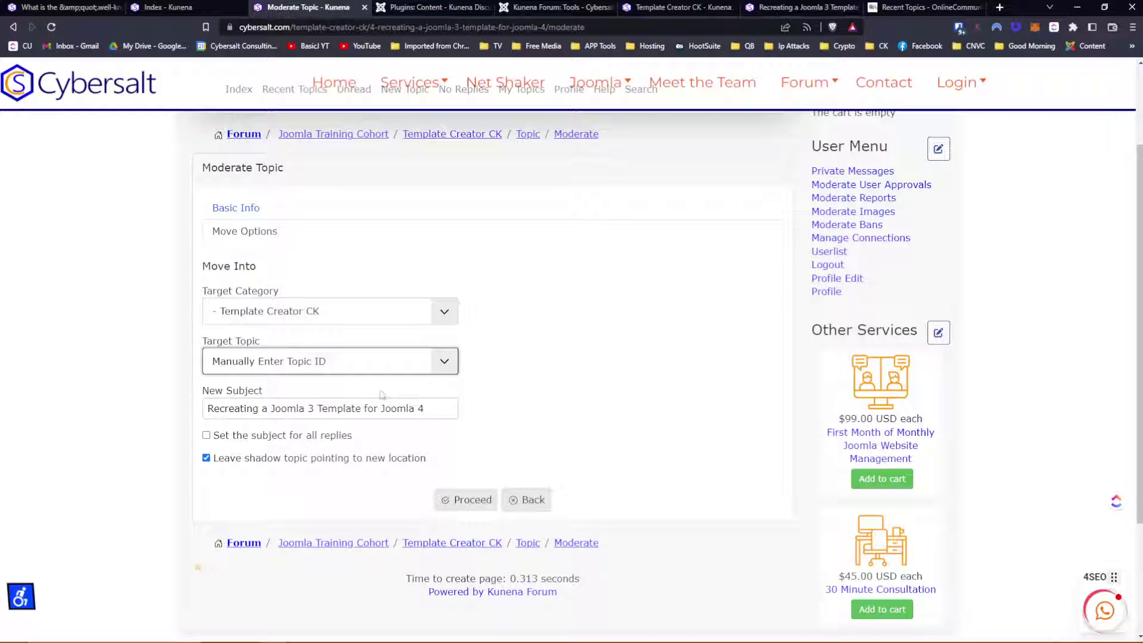
pyautogui.scroll(-2, 284, 437)
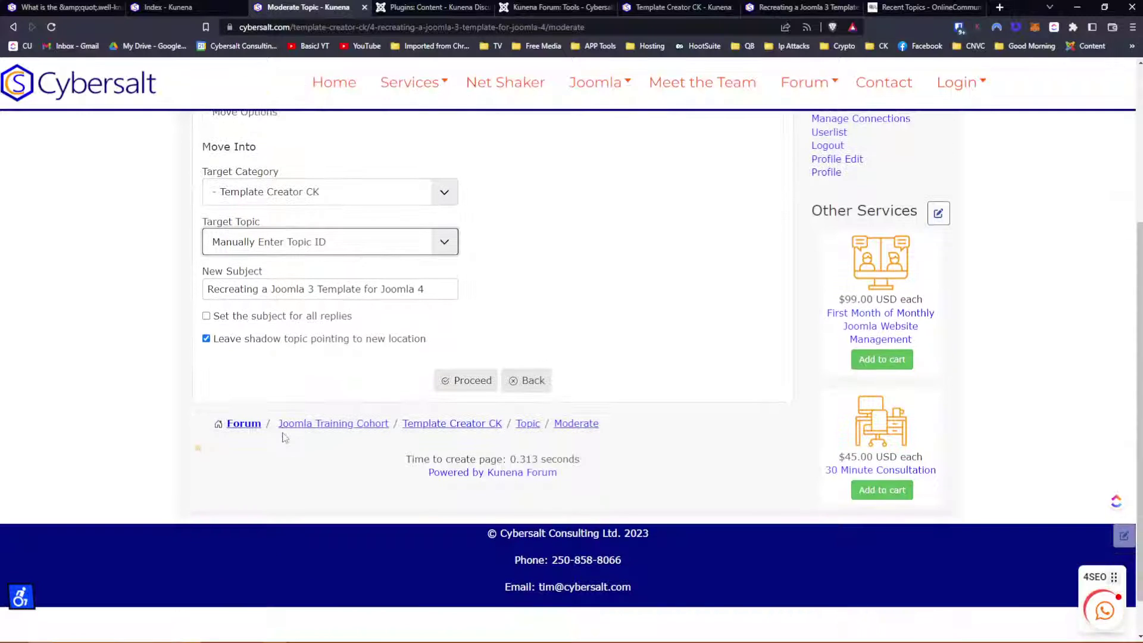
pyautogui.scroll(1, 284, 438)
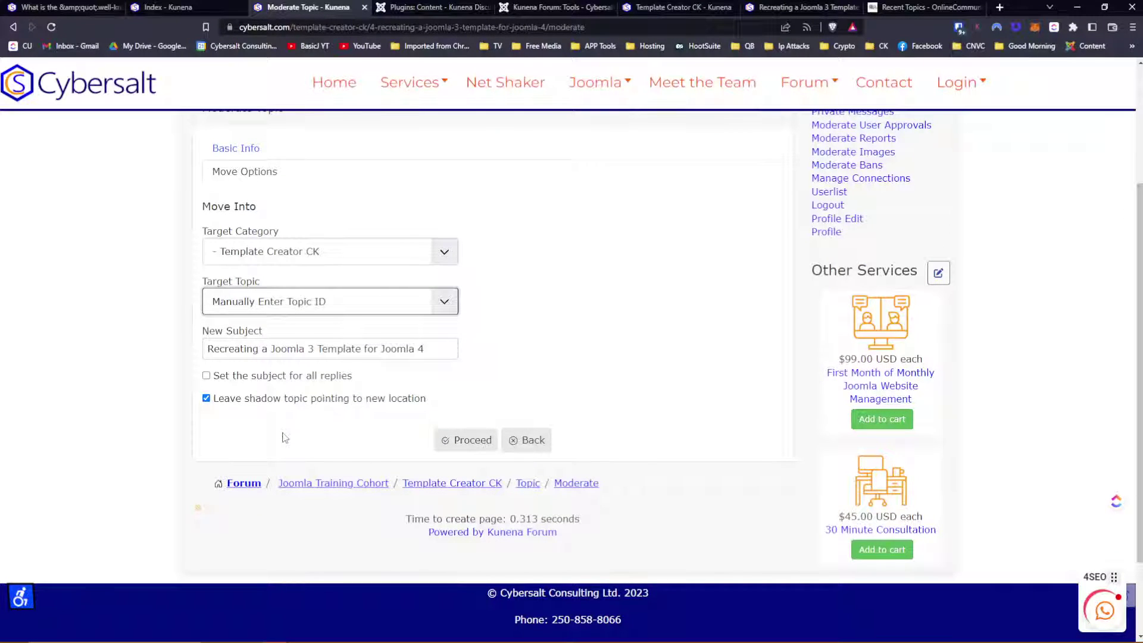
pyautogui.scroll(2, 284, 437)
pyautogui.scroll(-2, 285, 437)
pyautogui.click(477, 447)
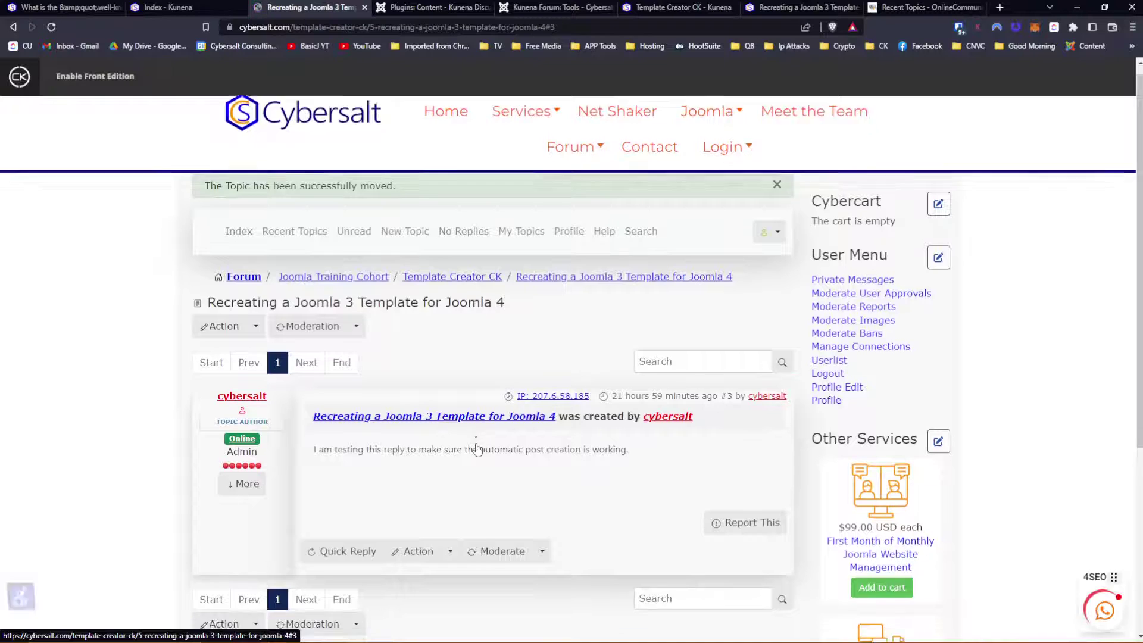
# Step: Reload the moved topic to check its posts, and open the Template Creator CK category's topic list
pyautogui.scroll(-5, 477, 447)
pyautogui.scroll(5, 479, 370)
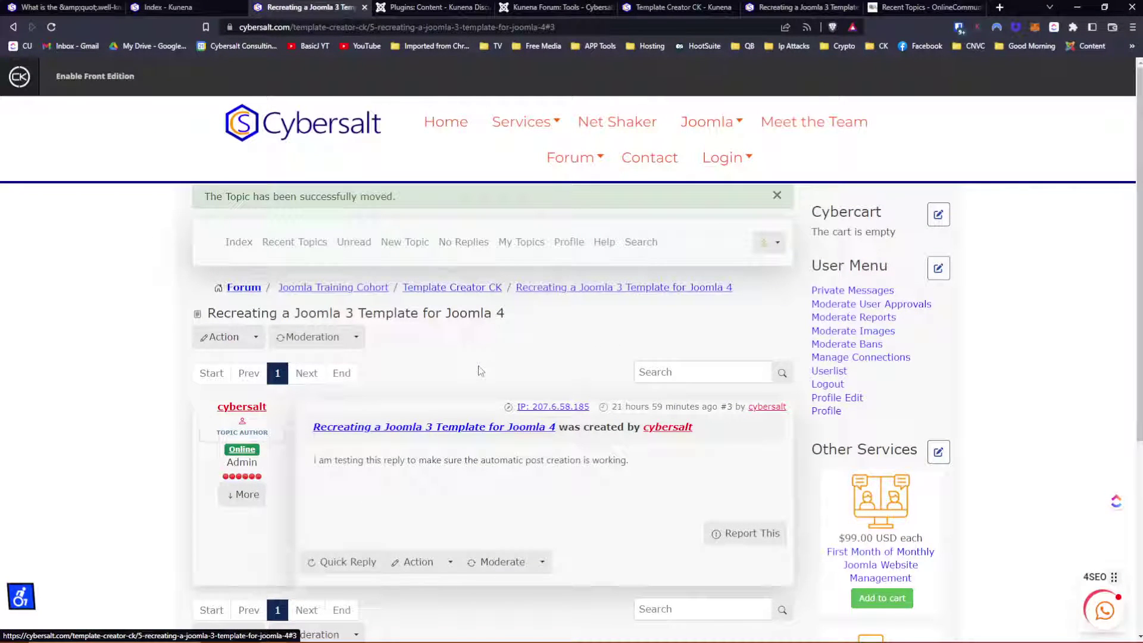
pyautogui.click(587, 292)
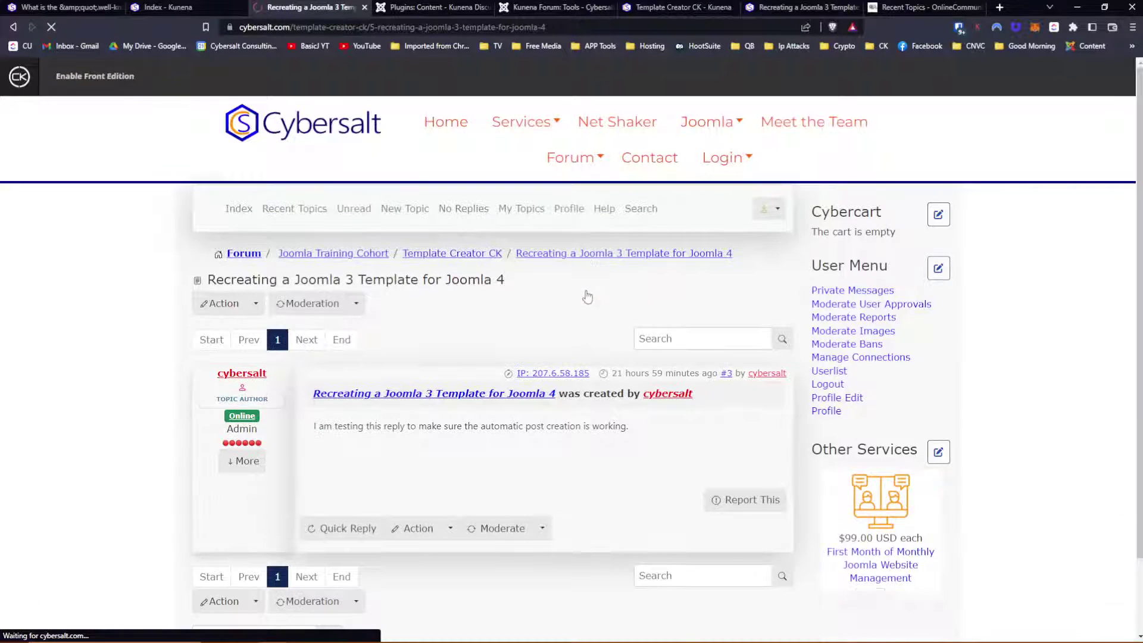
pyautogui.scroll(-2, 462, 311)
pyautogui.scroll(1, 462, 310)
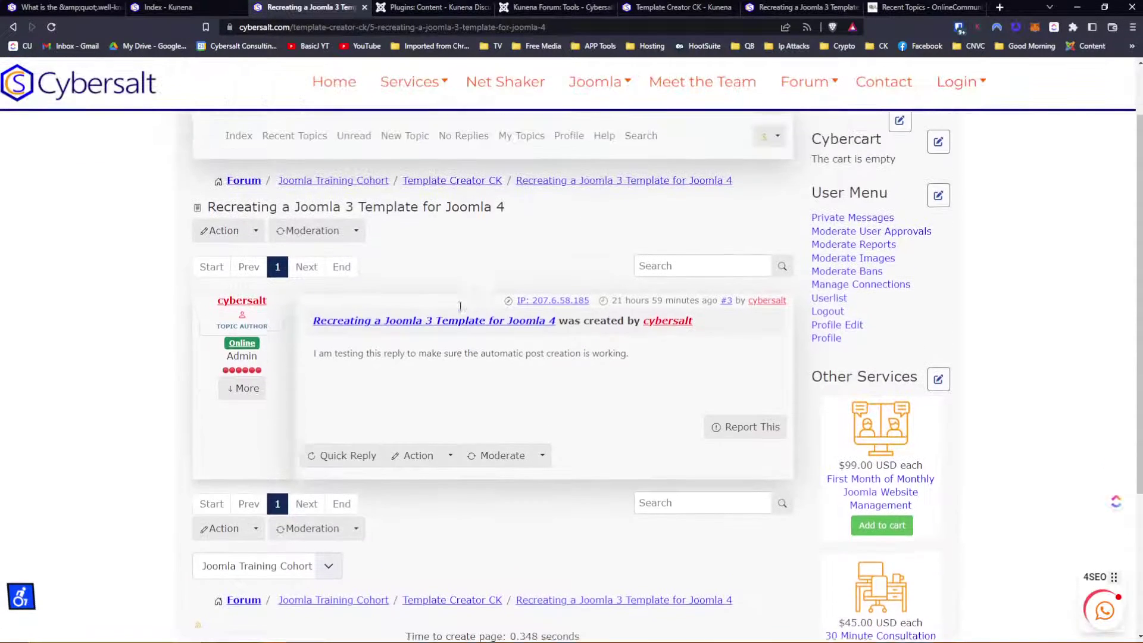
pyautogui.scroll(-2, 461, 311)
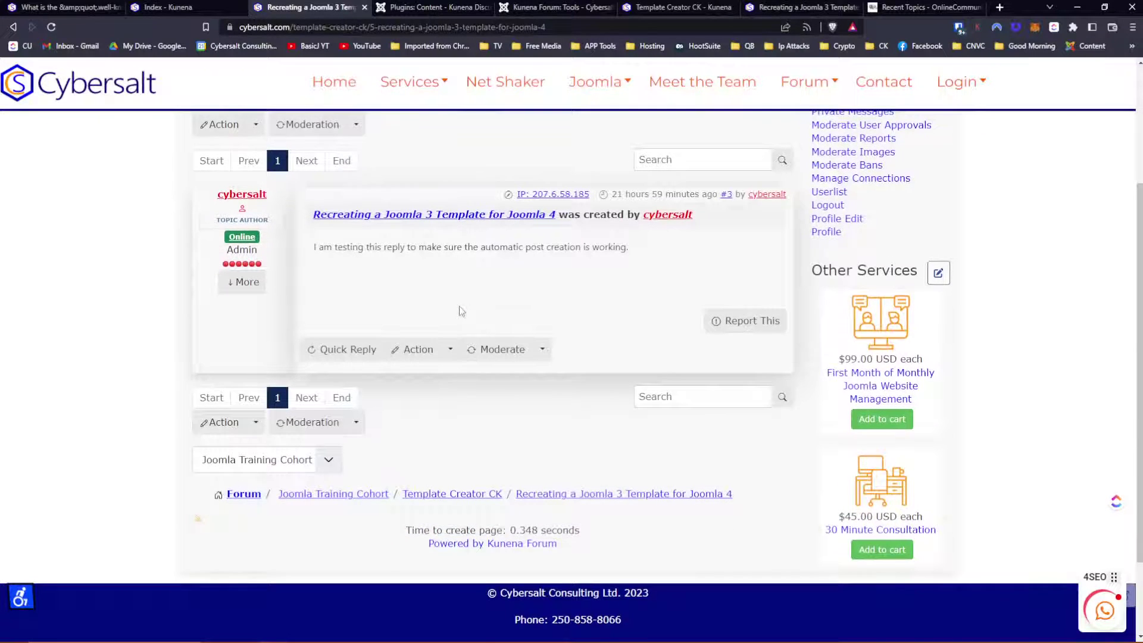
pyautogui.scroll(3, 461, 310)
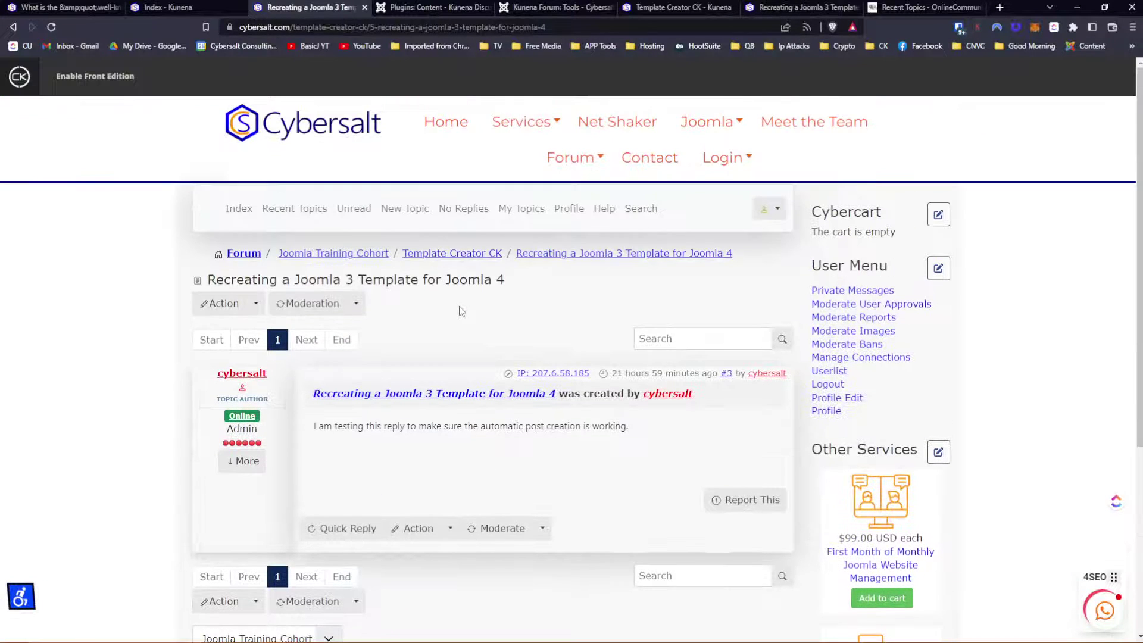
pyautogui.click(461, 259)
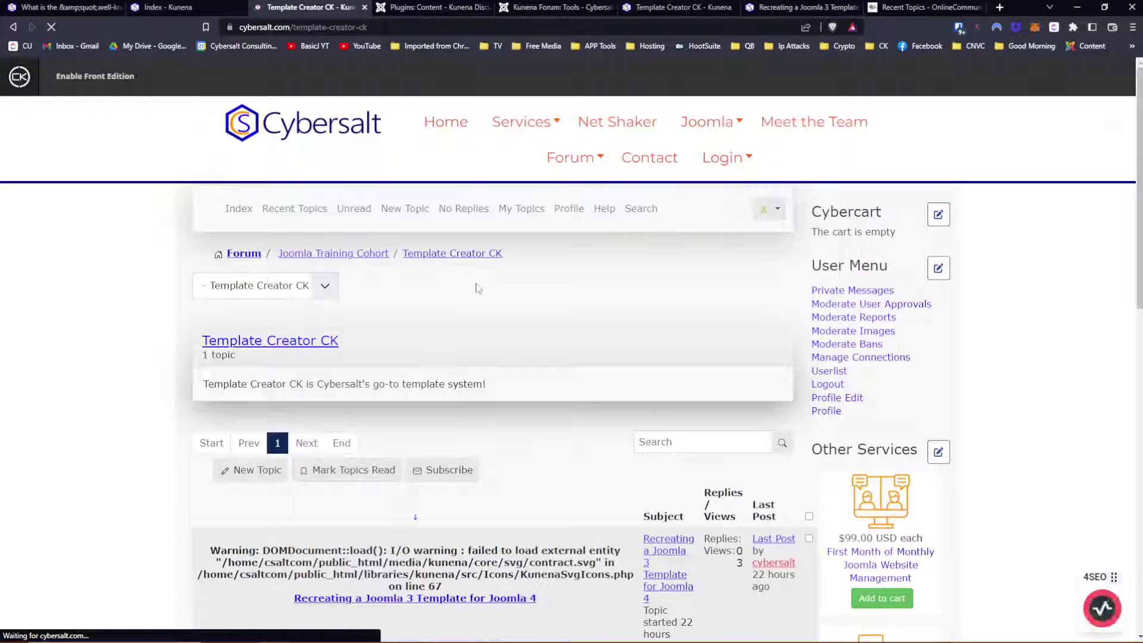
# Step: Reload the Template Creator CK topic list and examine its "Recreating a Joomla 3 Template for Joomla 4" entries, including the first one's preview
pyautogui.scroll(-3, 478, 288)
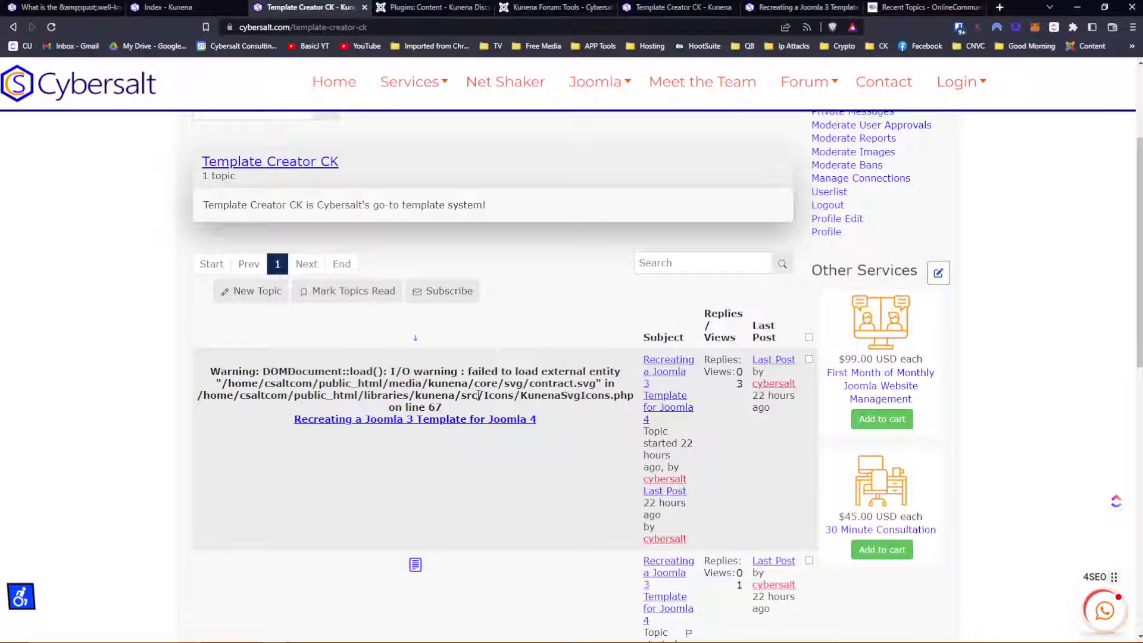
pyautogui.scroll(-10, 479, 394)
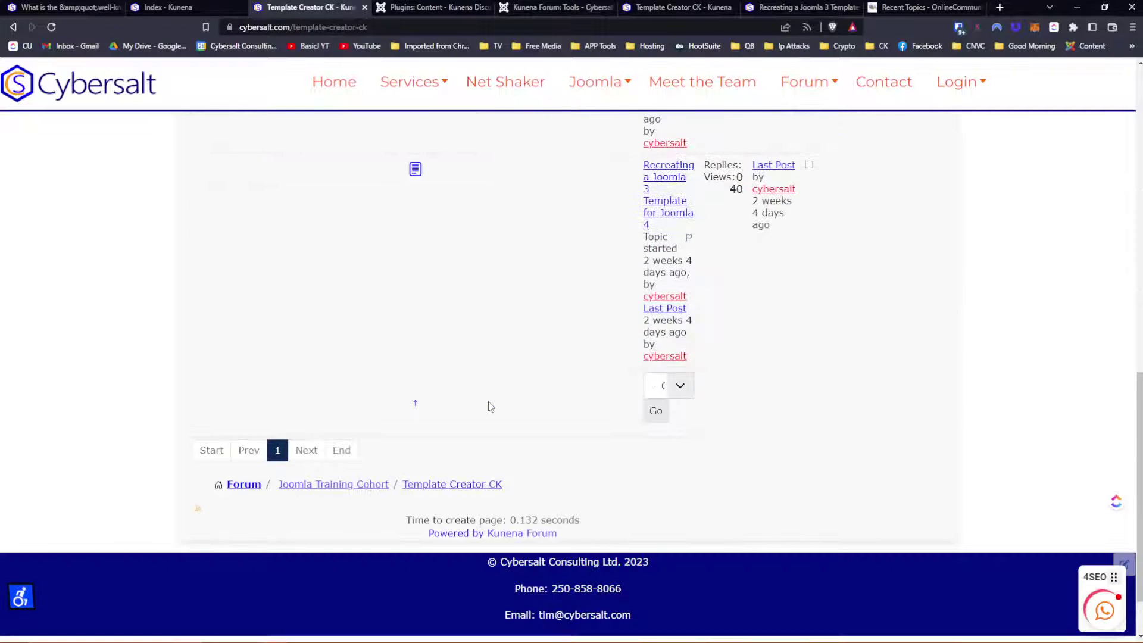
pyautogui.scroll(7, 490, 406)
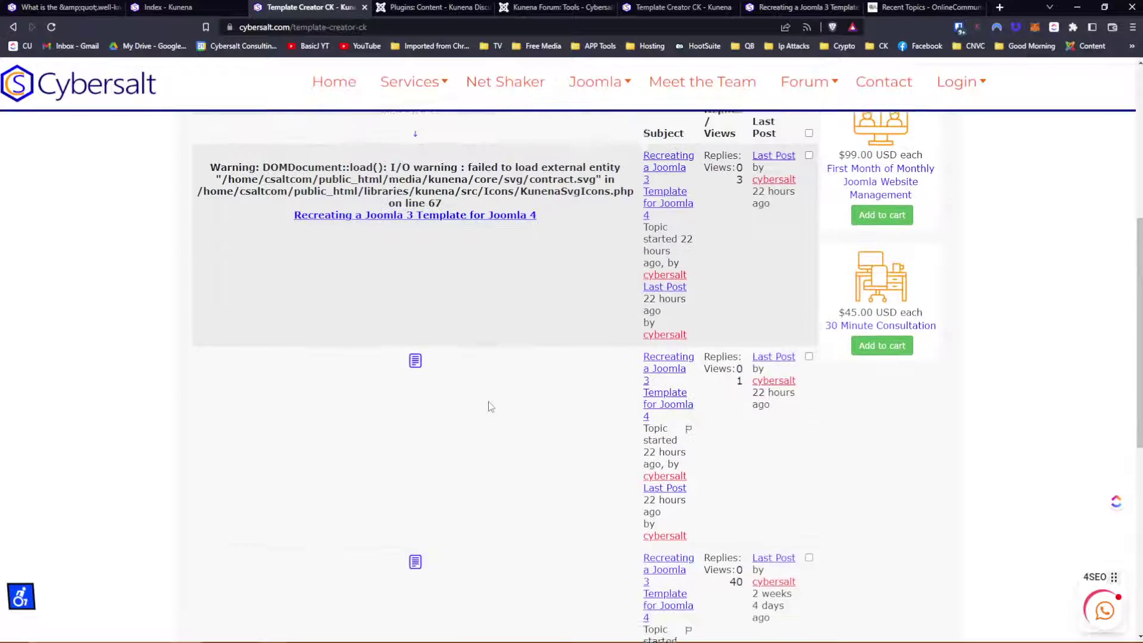
pyautogui.scroll(5, 490, 406)
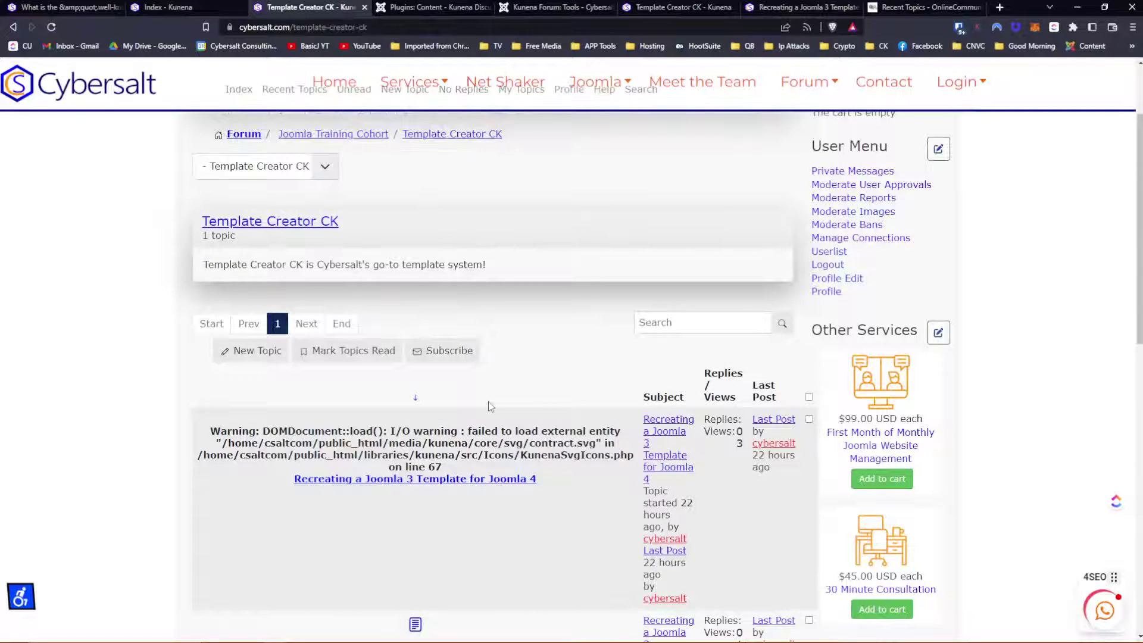
pyautogui.click(51, 27)
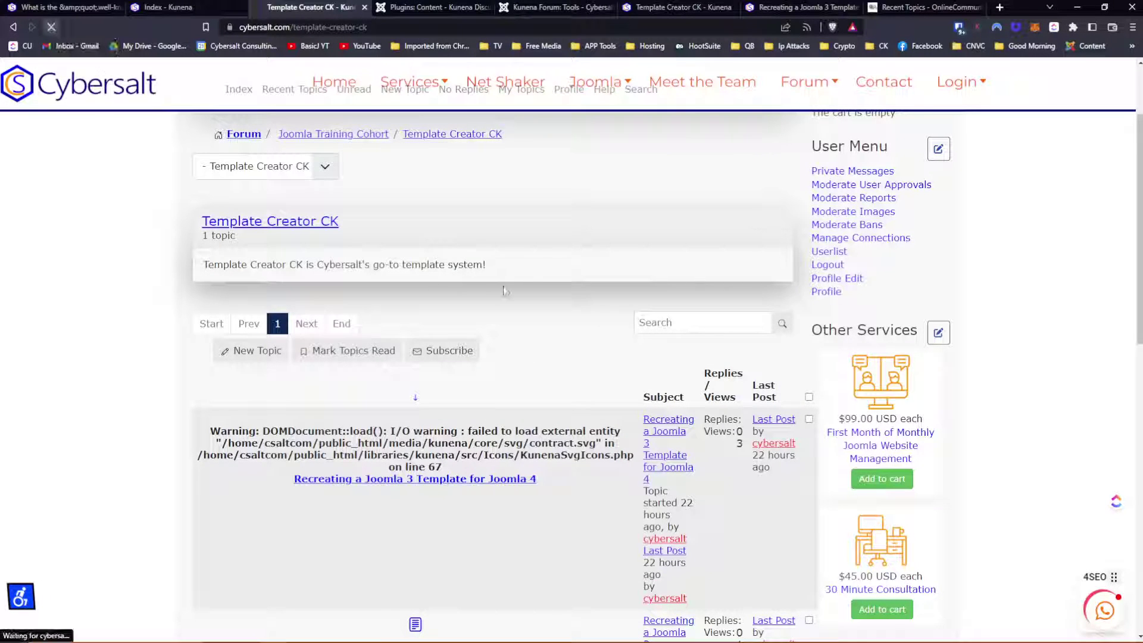
pyautogui.scroll(-6, 482, 287)
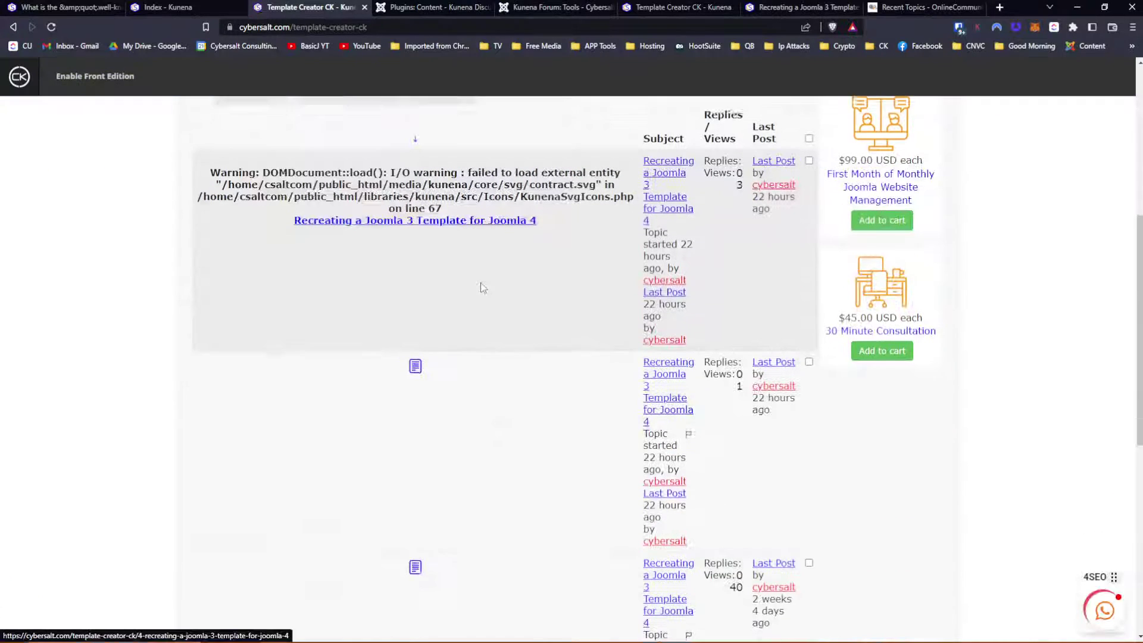
pyautogui.scroll(3, 482, 288)
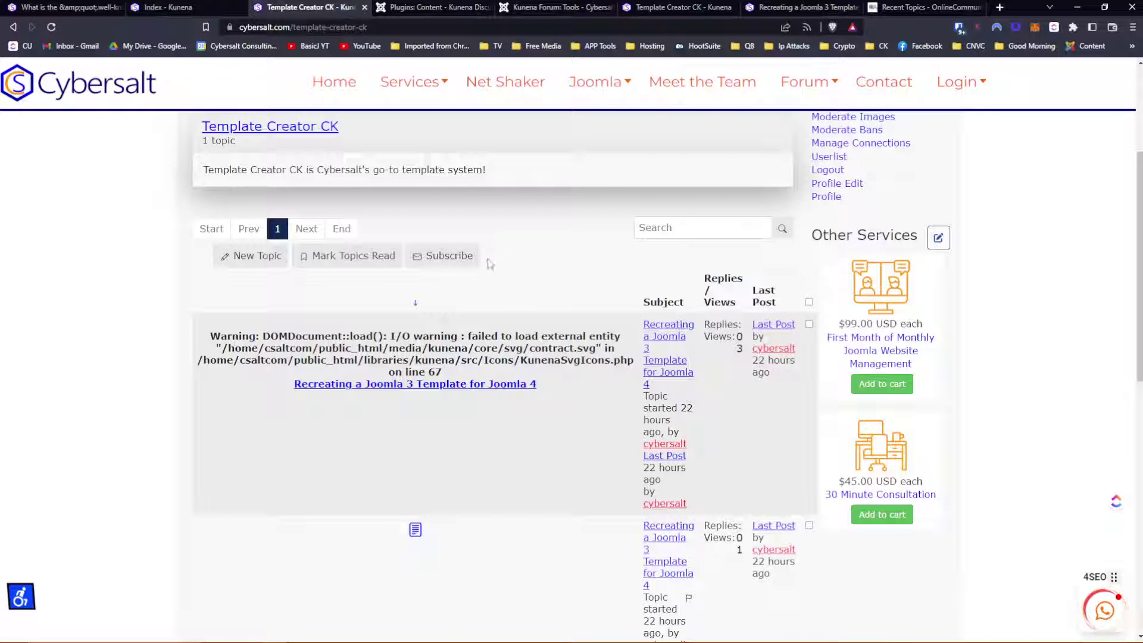
pyautogui.scroll(-5, 488, 267)
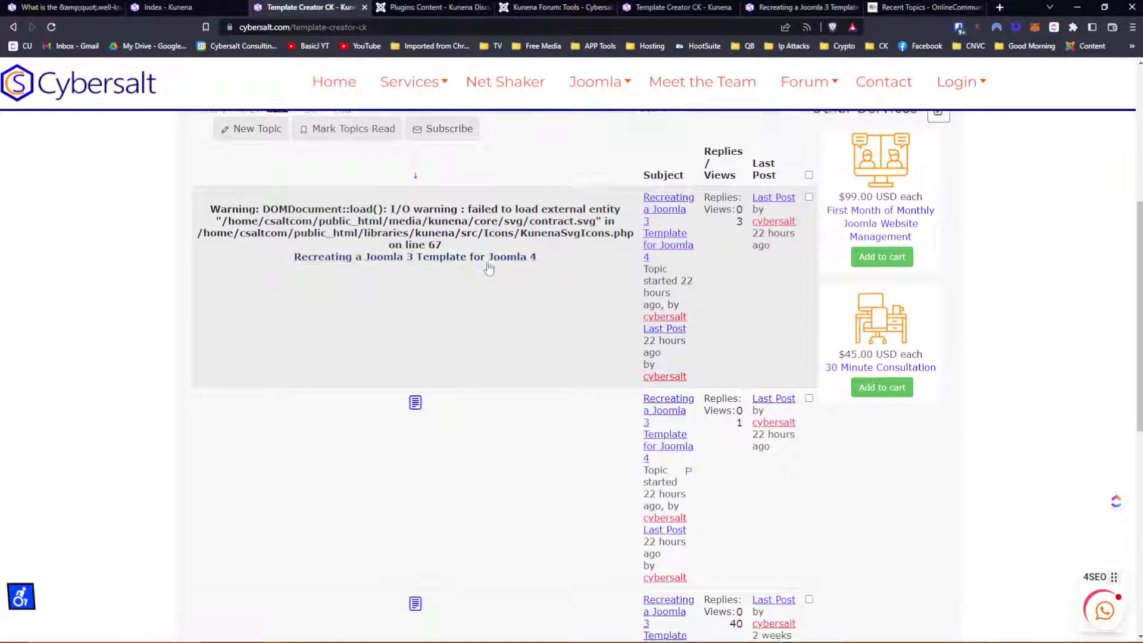
pyautogui.scroll(-1, 488, 268)
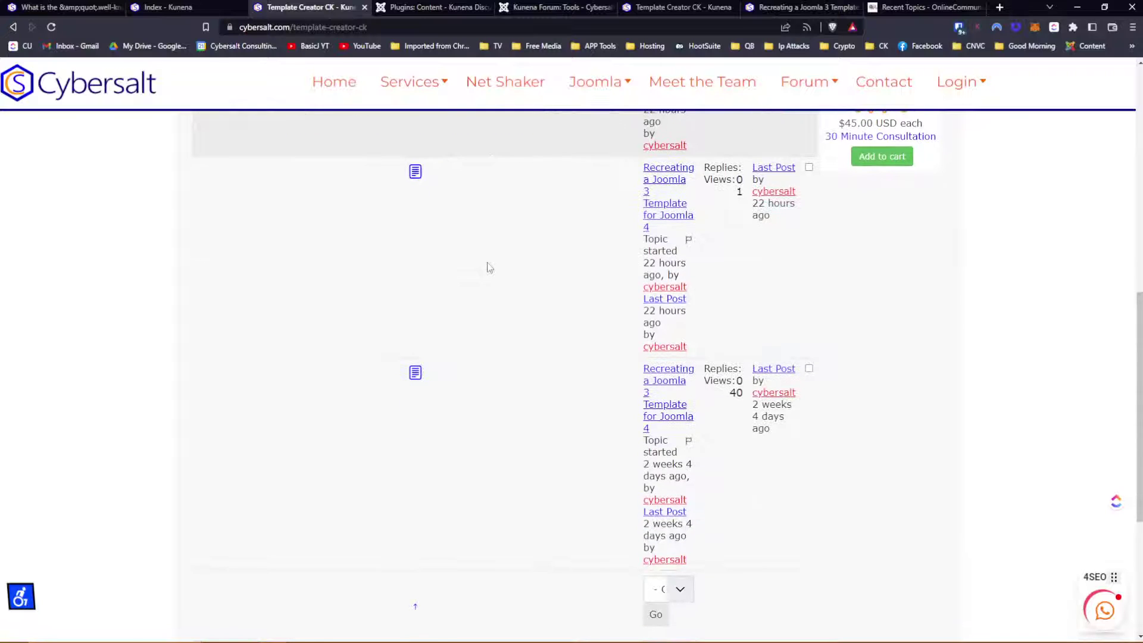
pyautogui.scroll(3, 488, 268)
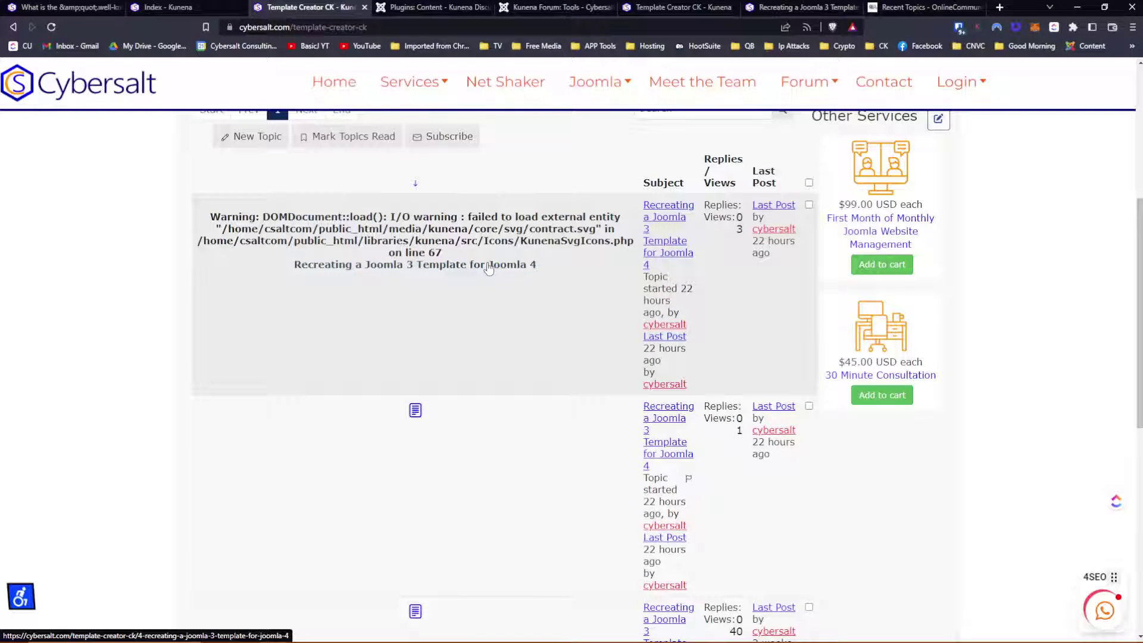
pyautogui.moveTo(676, 216)
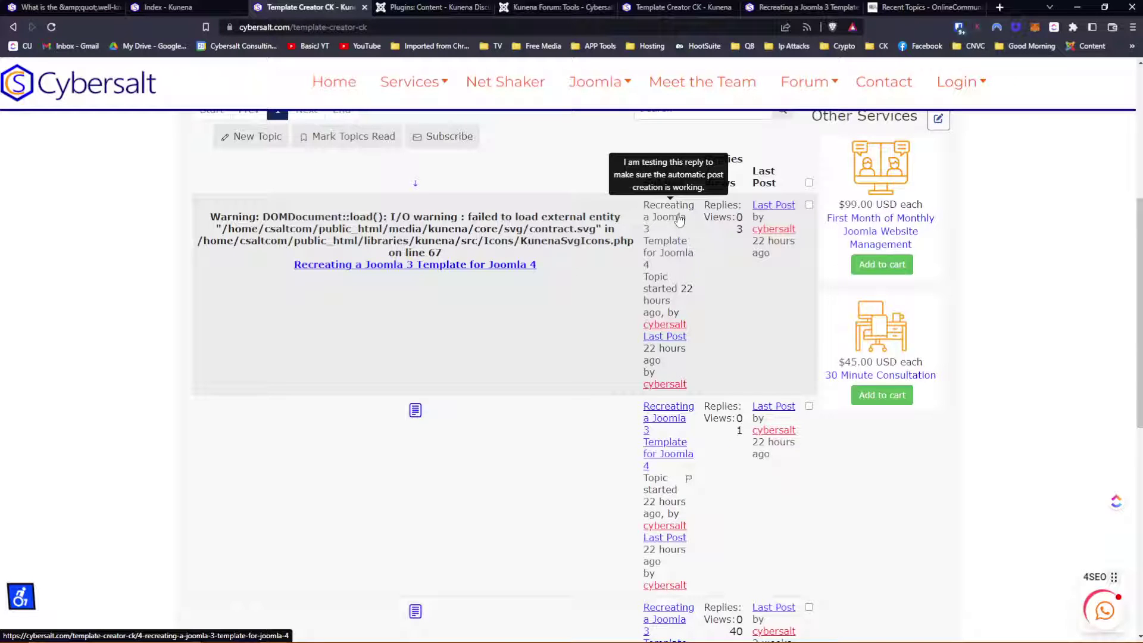
pyautogui.scroll(-2, 782, 243)
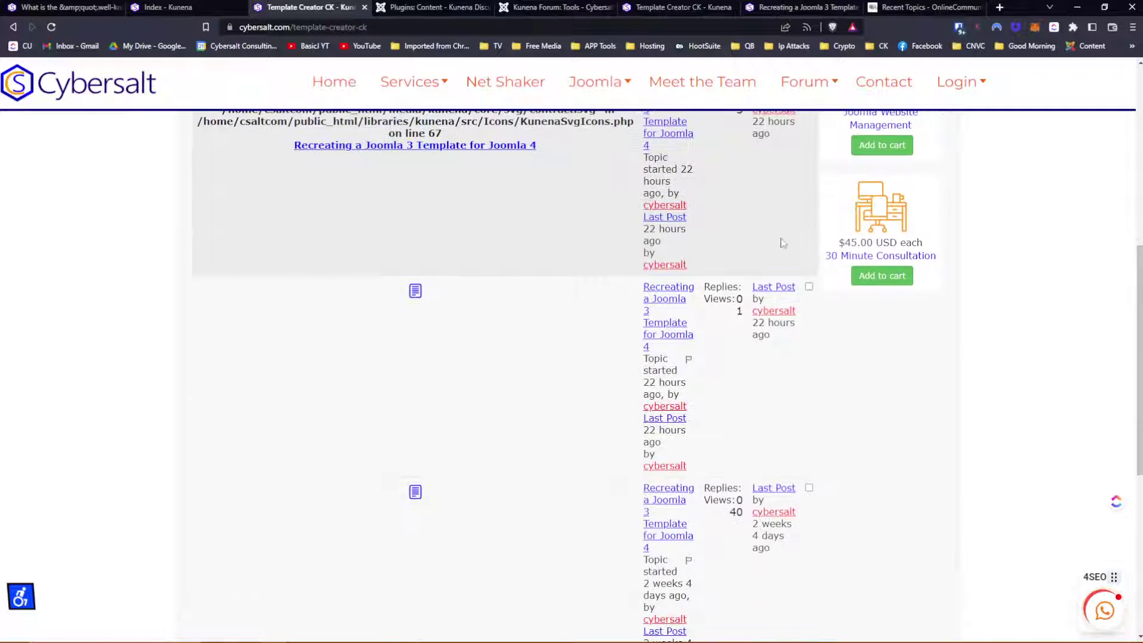
pyautogui.scroll(2, 756, 420)
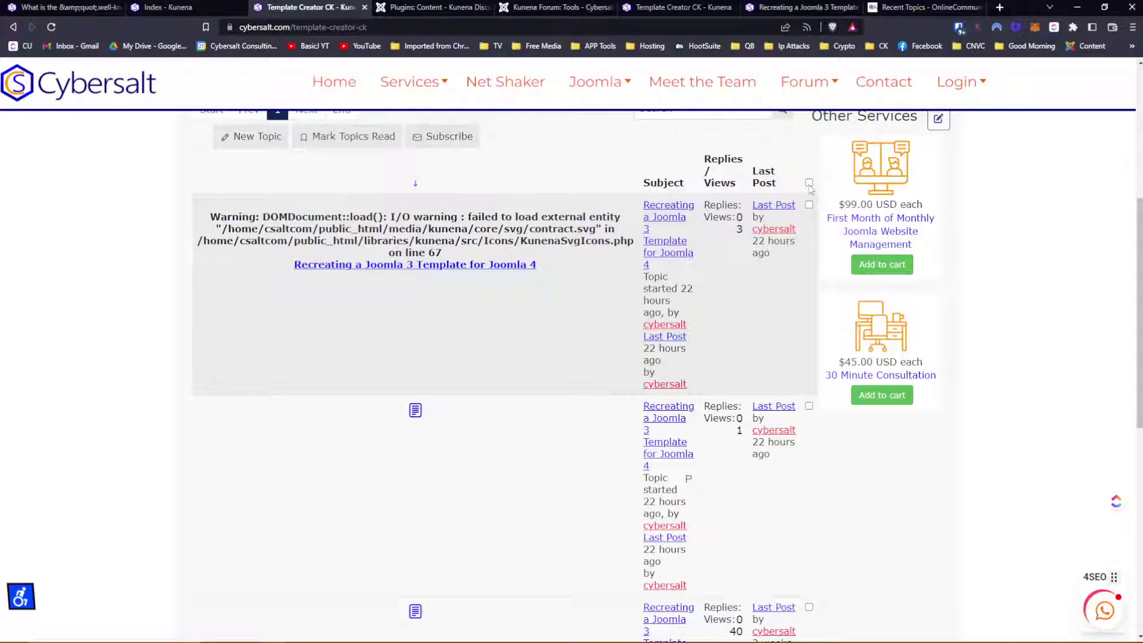
pyautogui.scroll(-4, 794, 238)
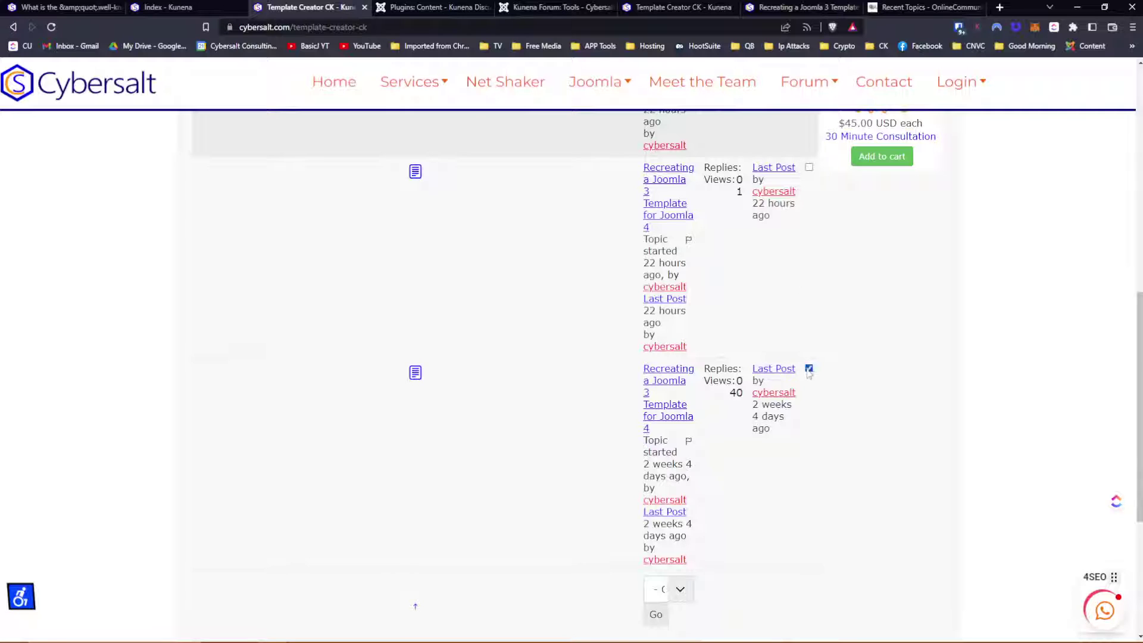
pyautogui.scroll(4, 809, 373)
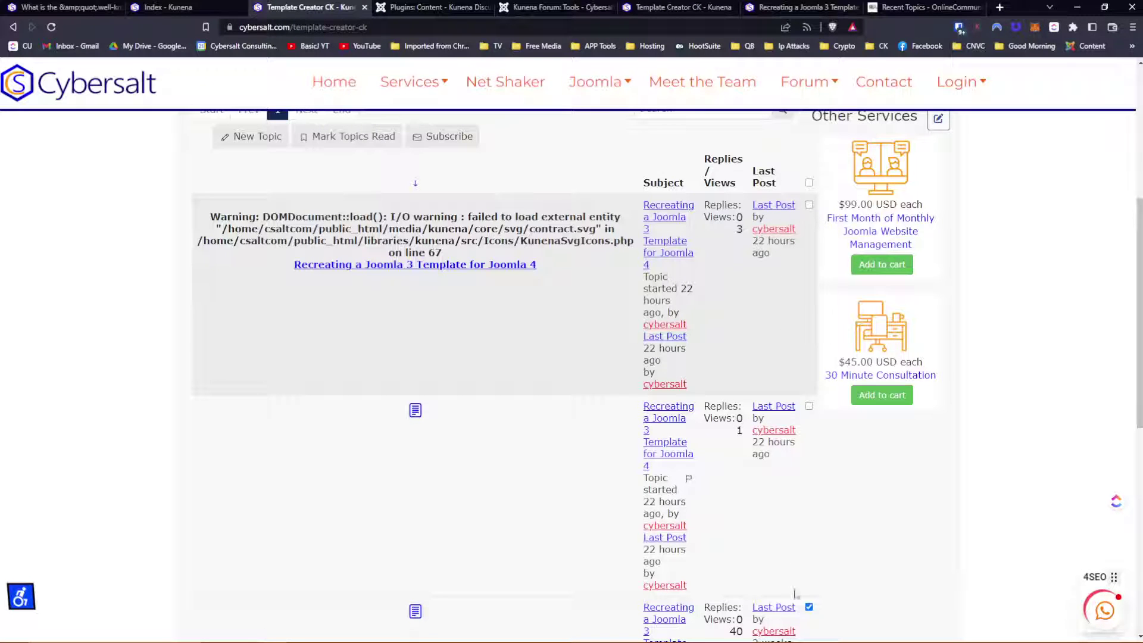
pyautogui.scroll(-2, 795, 590)
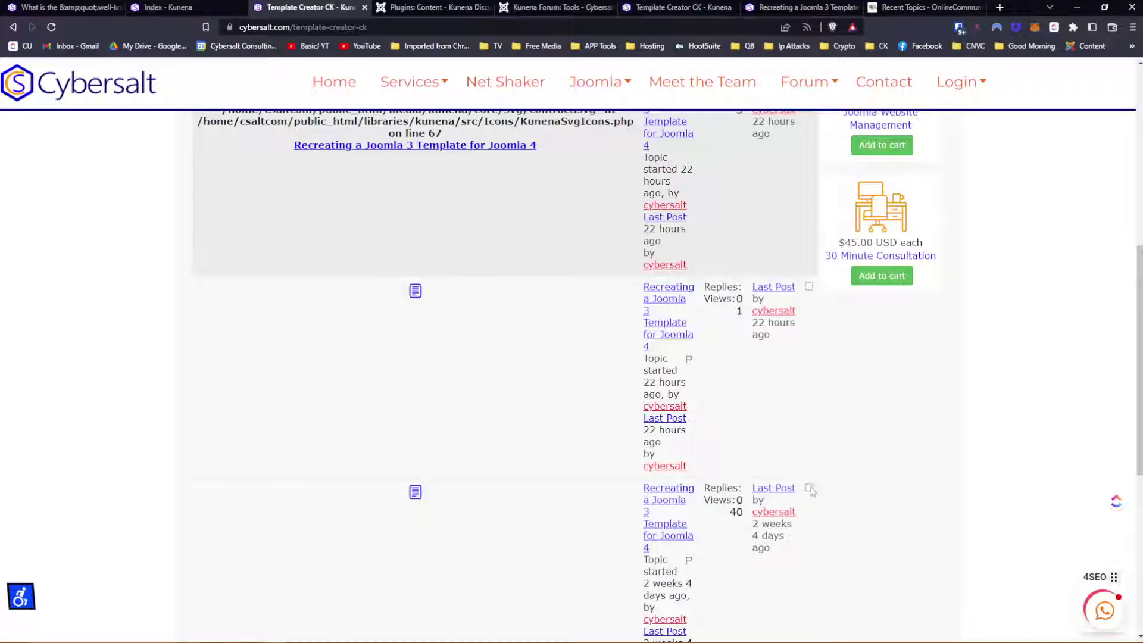
# Step: Open the first listed "Recreating a Joomla 3 Template for Joomla 4" topic and delete the whole topic
pyautogui.scroll(4, 860, 477)
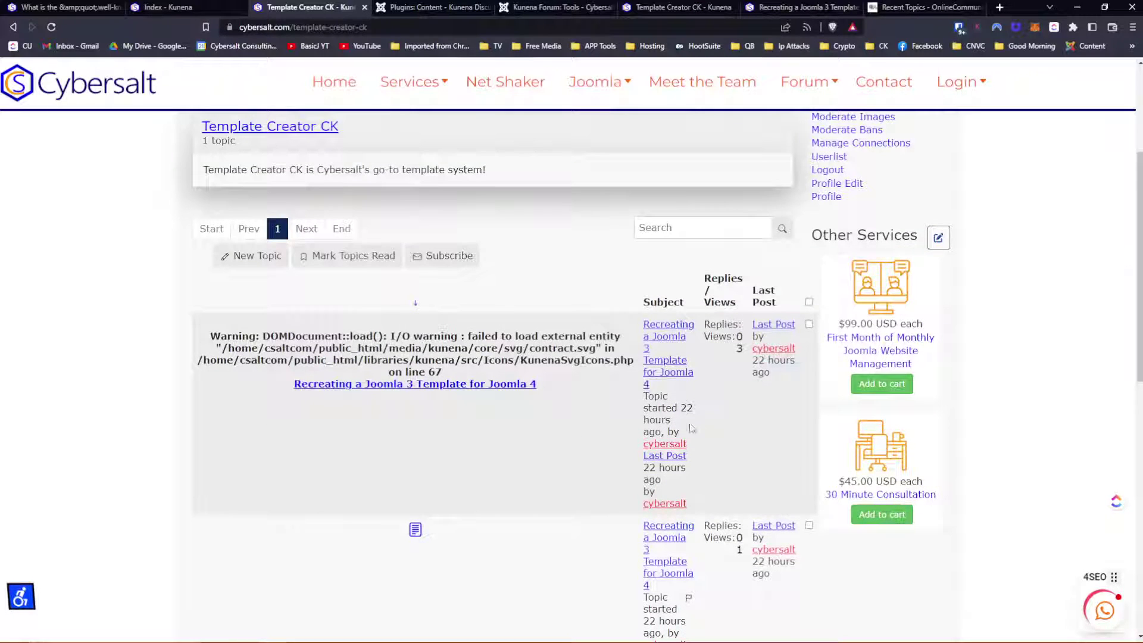
pyautogui.click(663, 338)
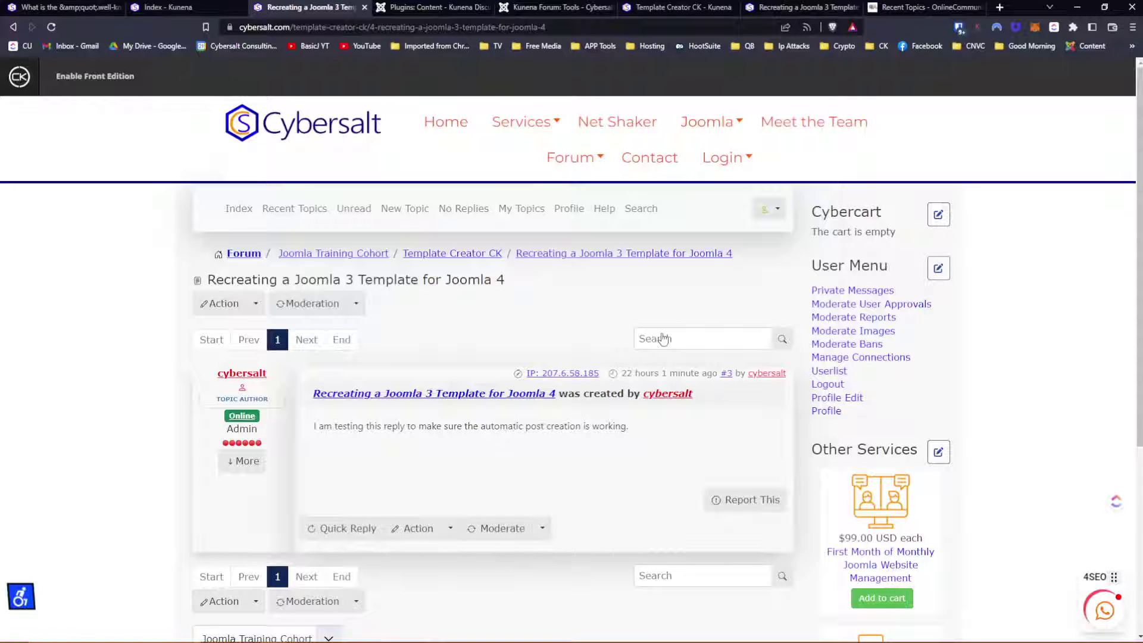
pyautogui.click(356, 304)
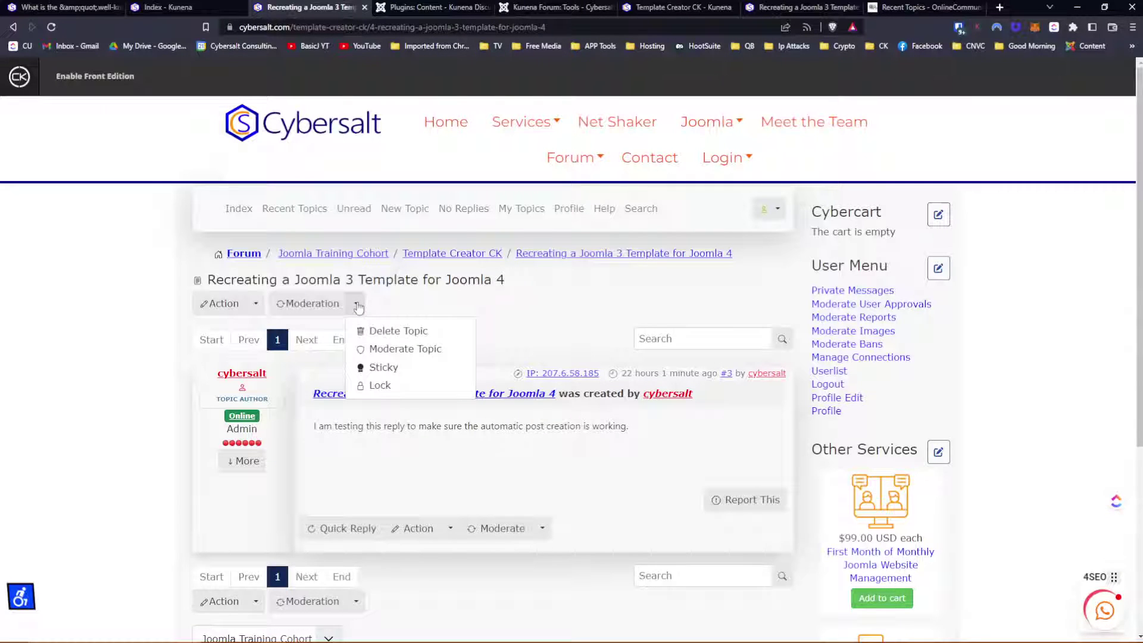
pyautogui.click(385, 331)
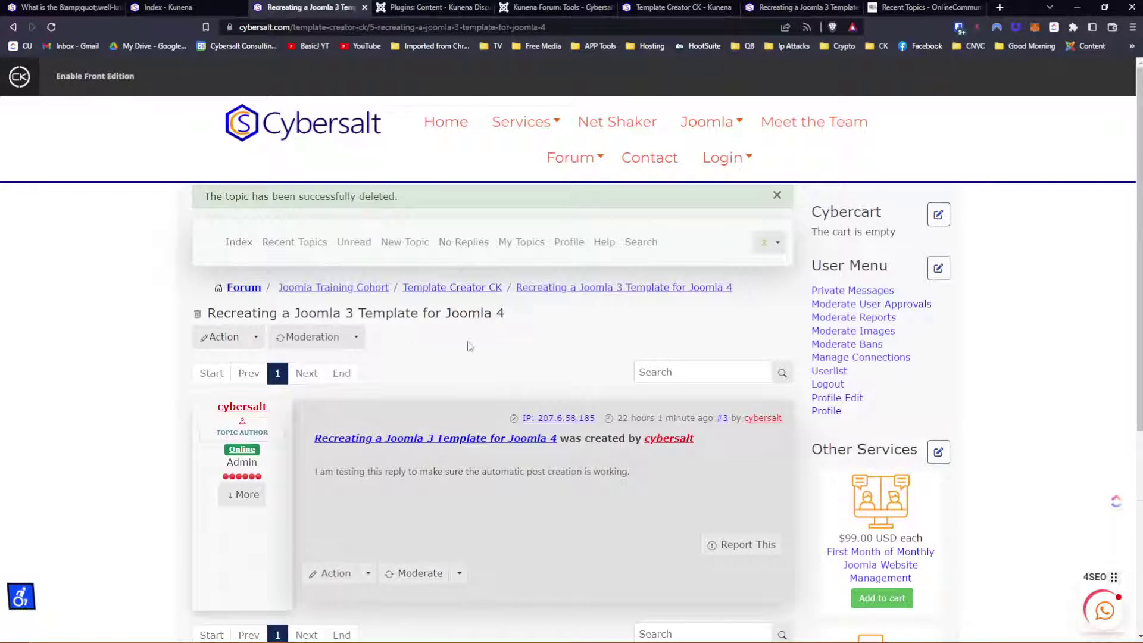
# Step: Permanently delete the test reply post in the deleted topic
pyautogui.scroll(-2, 470, 345)
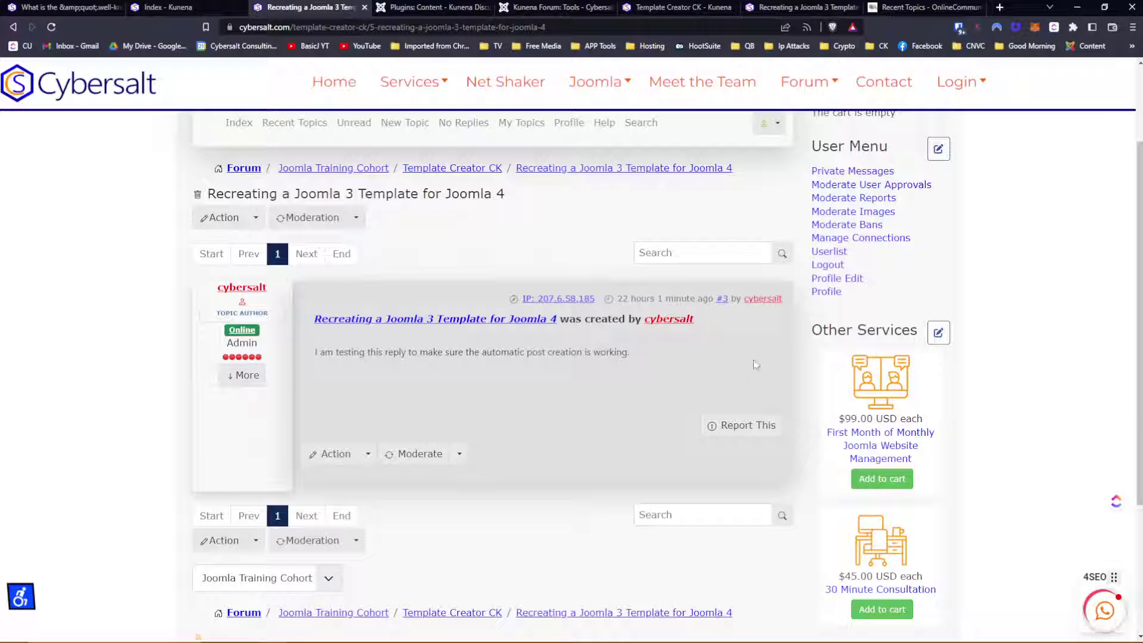
pyautogui.click(369, 455)
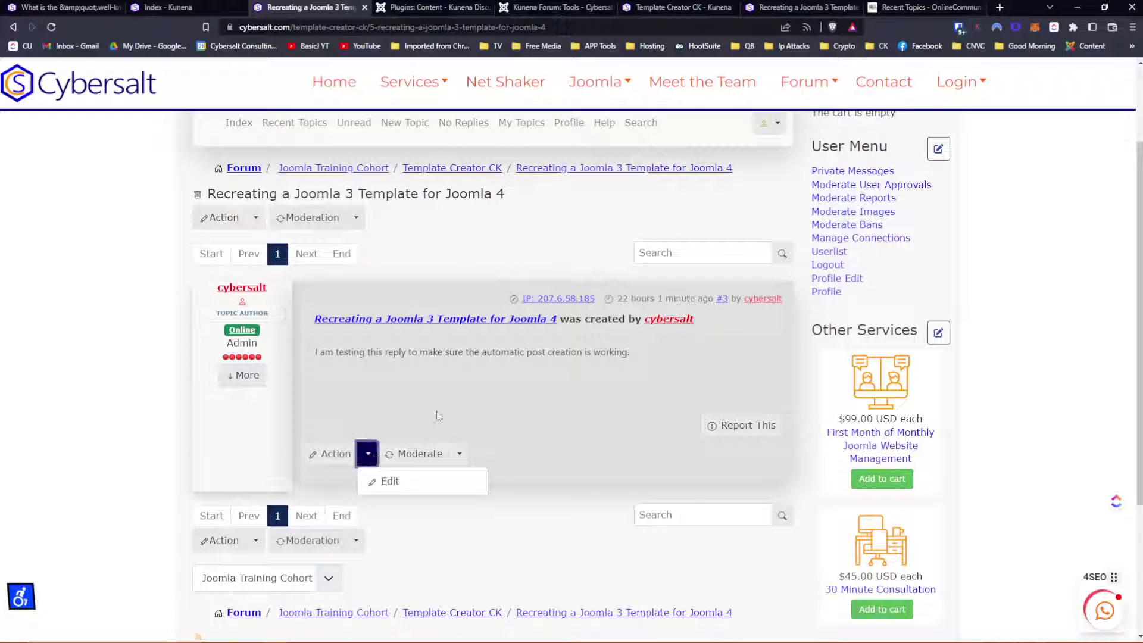
pyautogui.click(458, 456)
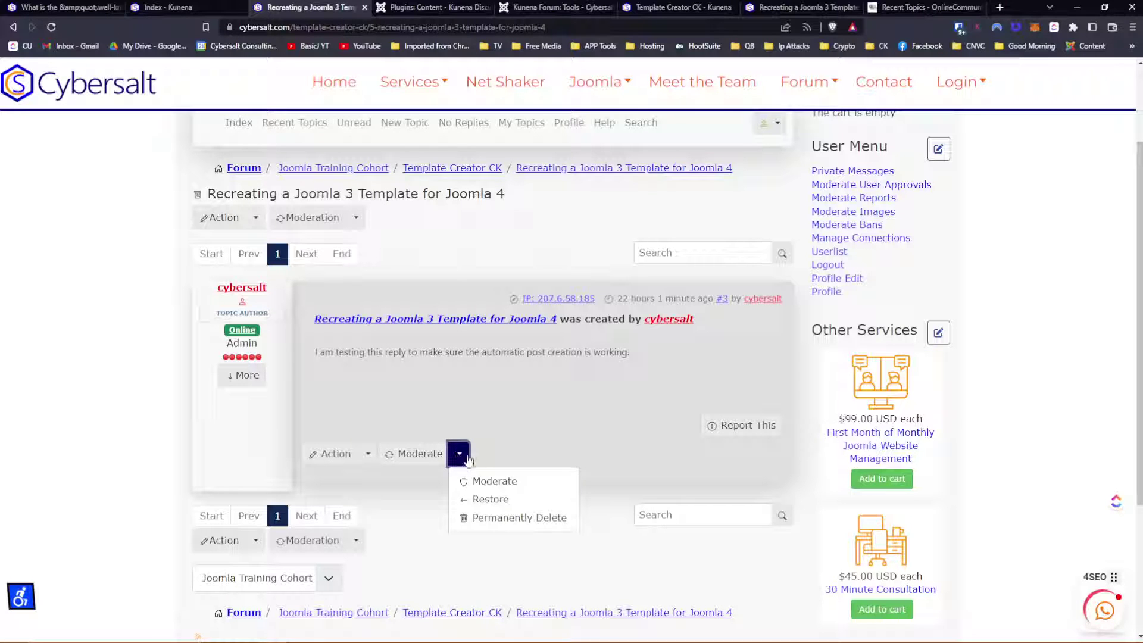
pyautogui.click(521, 518)
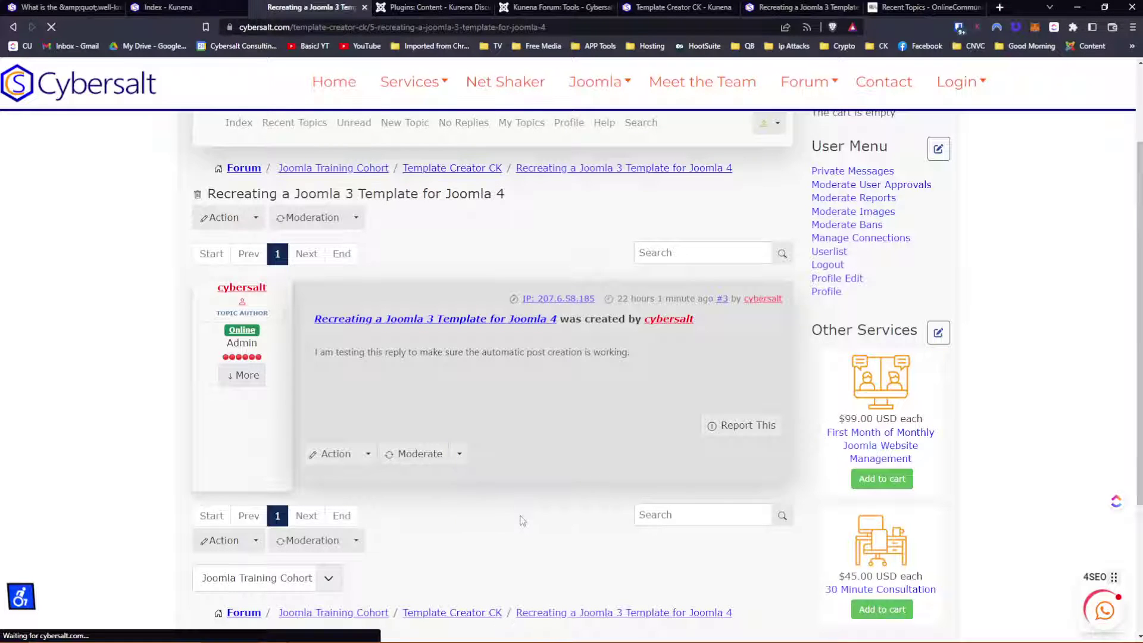
# Step: Check the remaining Template Creator CK topics by trying both title links of the first entry and returning to the list each time
pyautogui.scroll(-4, 526, 494)
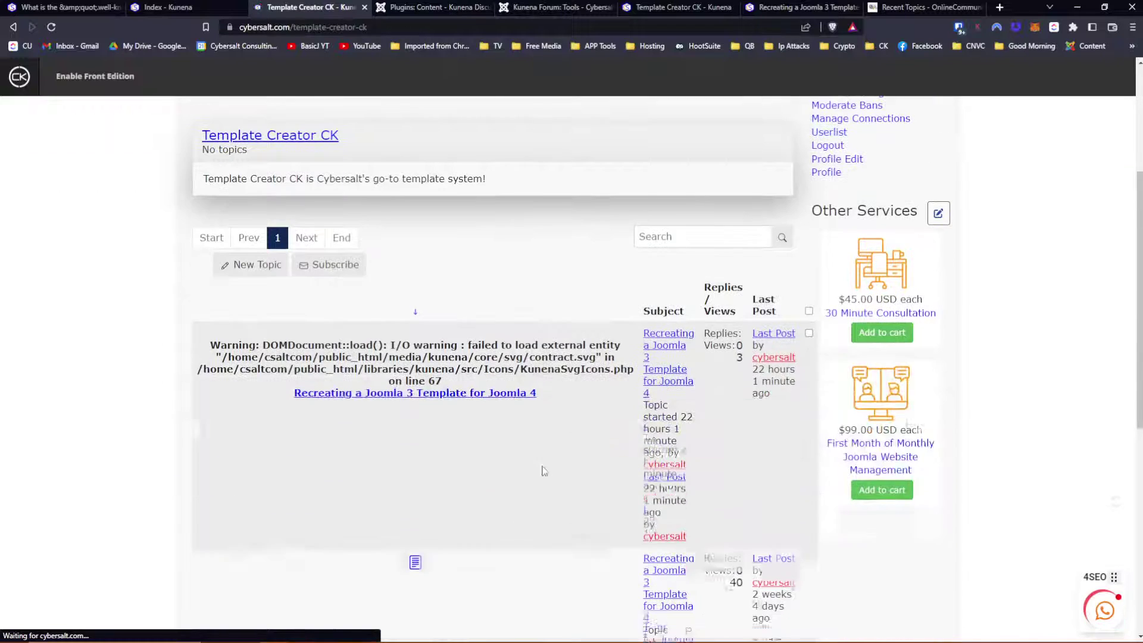
pyautogui.scroll(-4, 476, 395)
pyautogui.scroll(3, 476, 395)
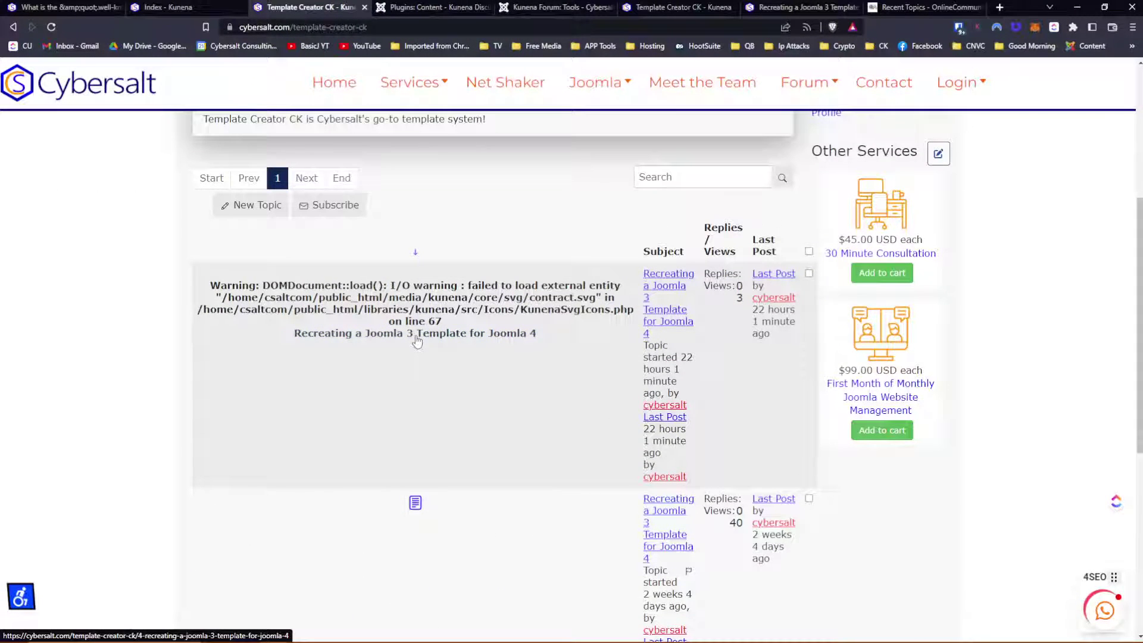
pyautogui.click(664, 293)
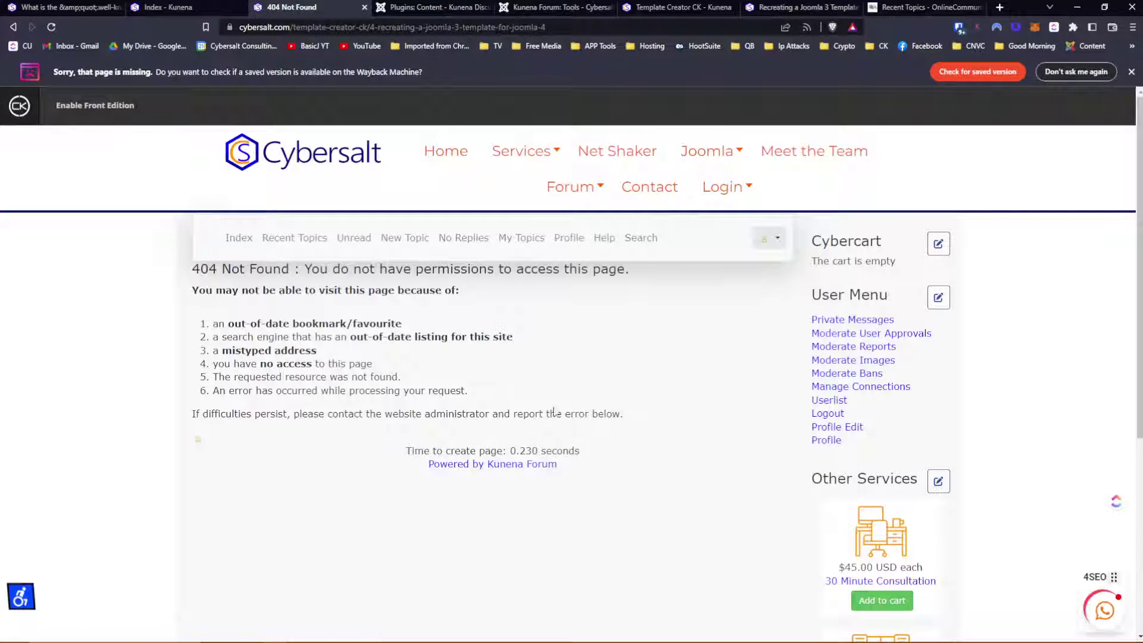
pyautogui.hotkey('alt', 'Left')
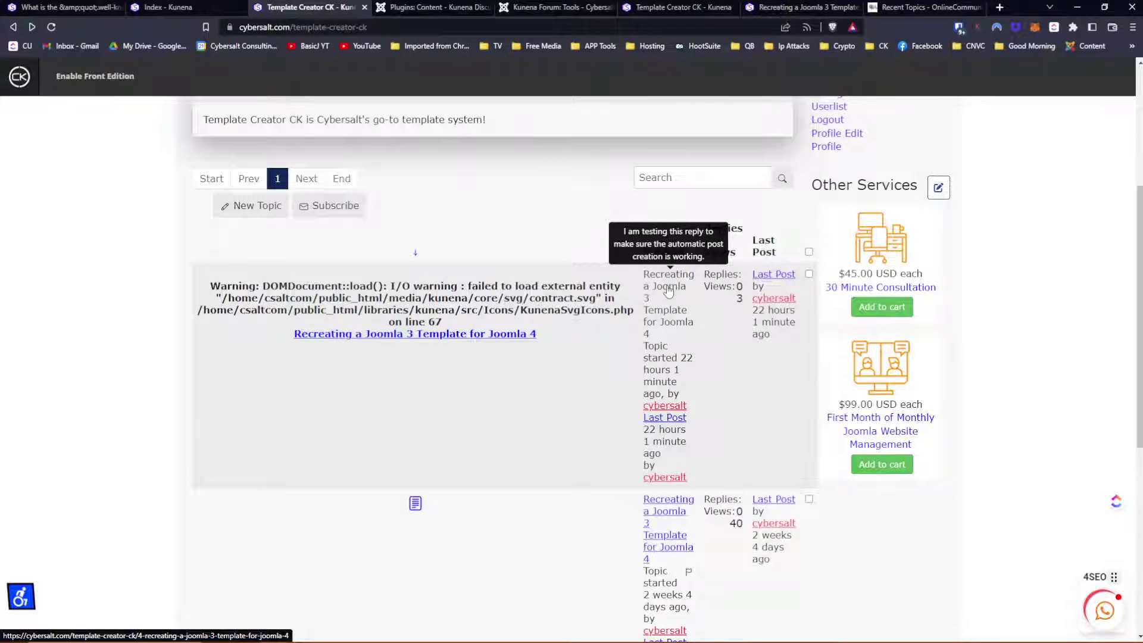
pyautogui.click(492, 337)
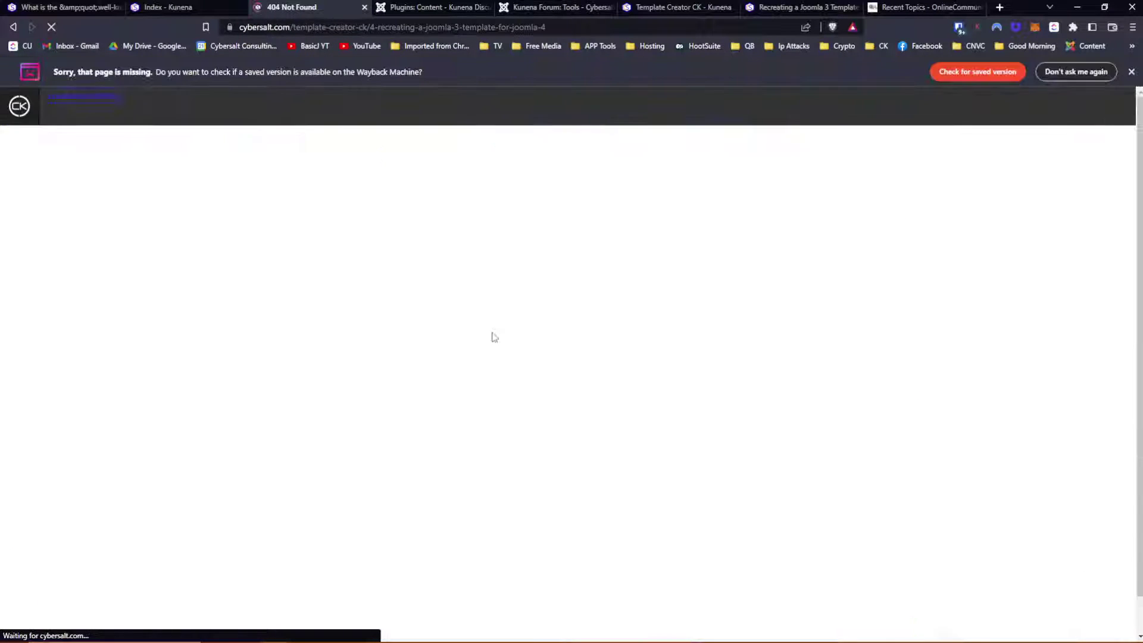
pyautogui.click(14, 28)
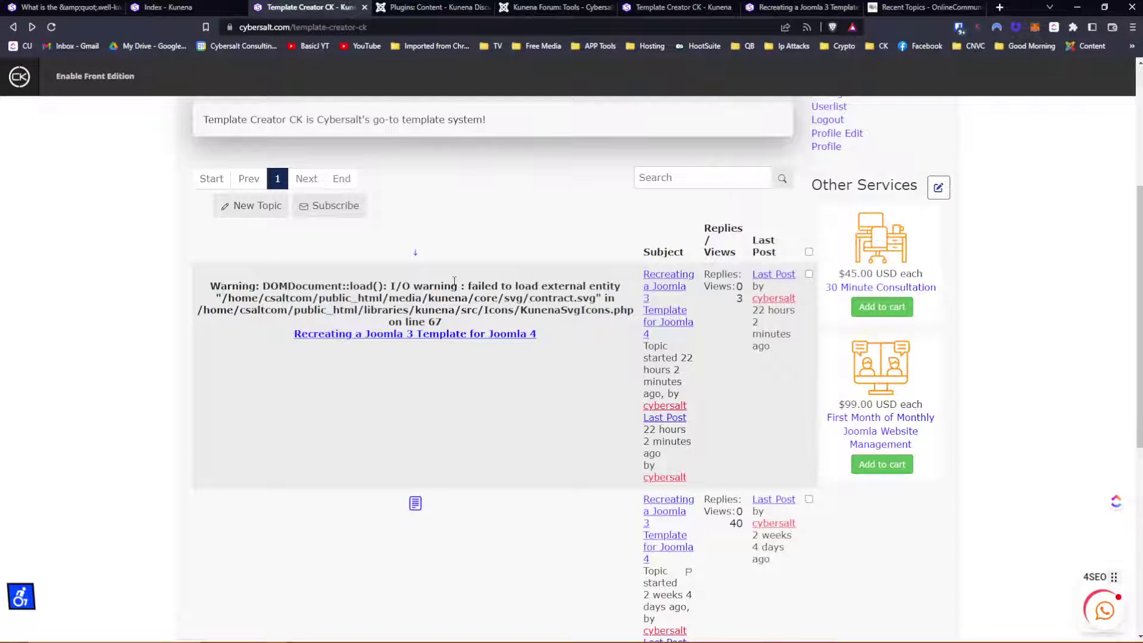
pyautogui.scroll(-2, 454, 280)
pyautogui.scroll(2, 455, 285)
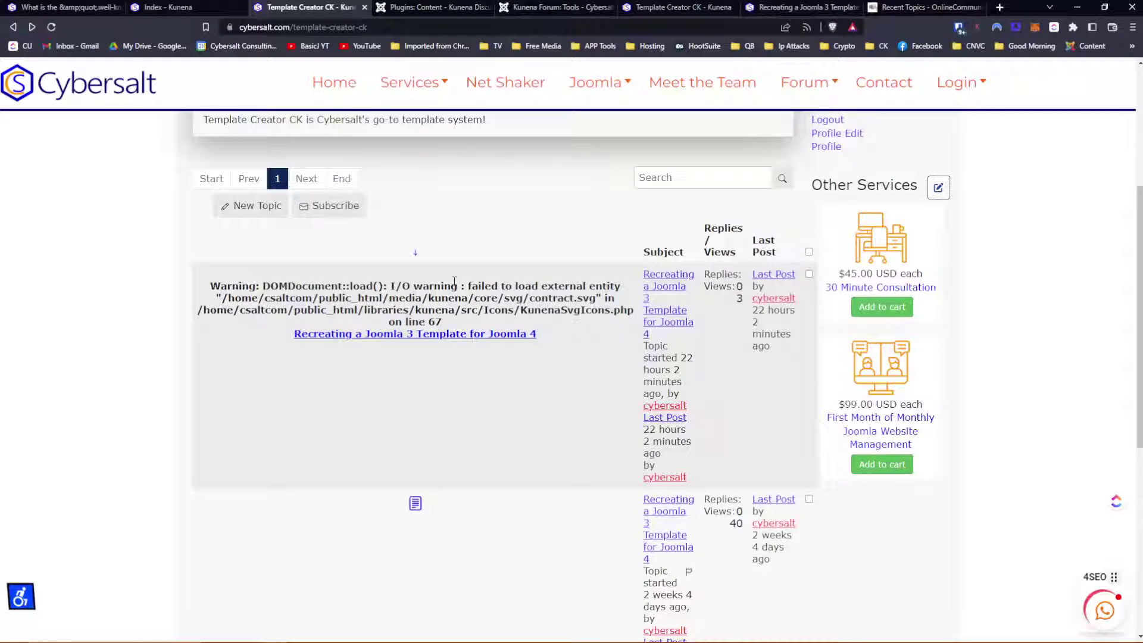
pyautogui.scroll(2, 454, 280)
# Step: Open Kunena Forum's Trashbin in the Joomla administrator and check it for trashed messages
pyautogui.click(146, 9)
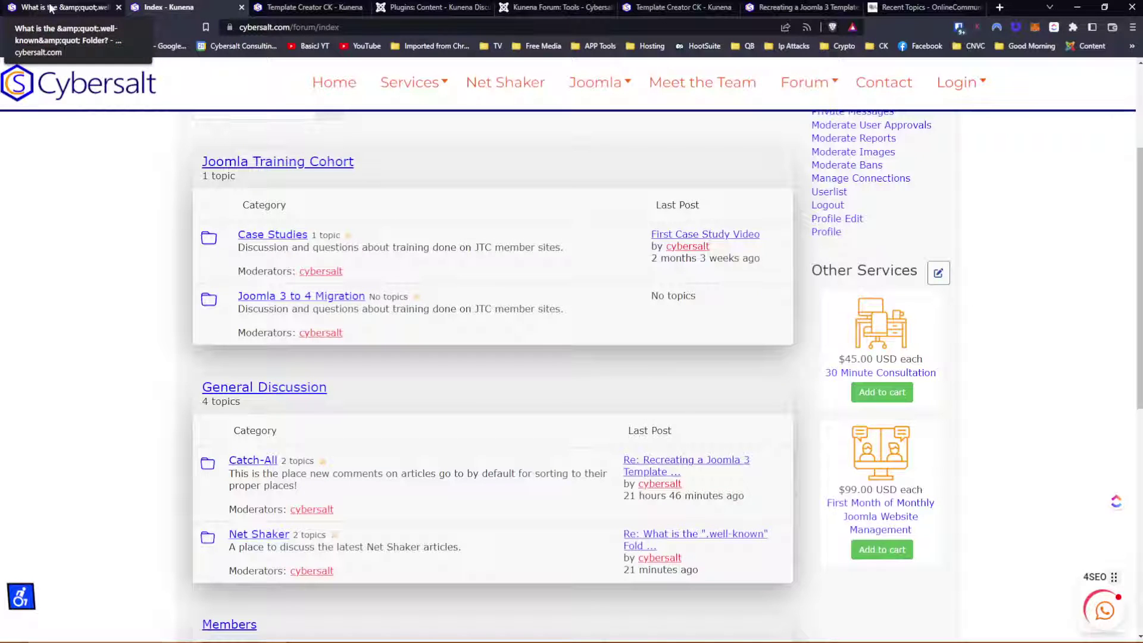
pyautogui.click(405, 8)
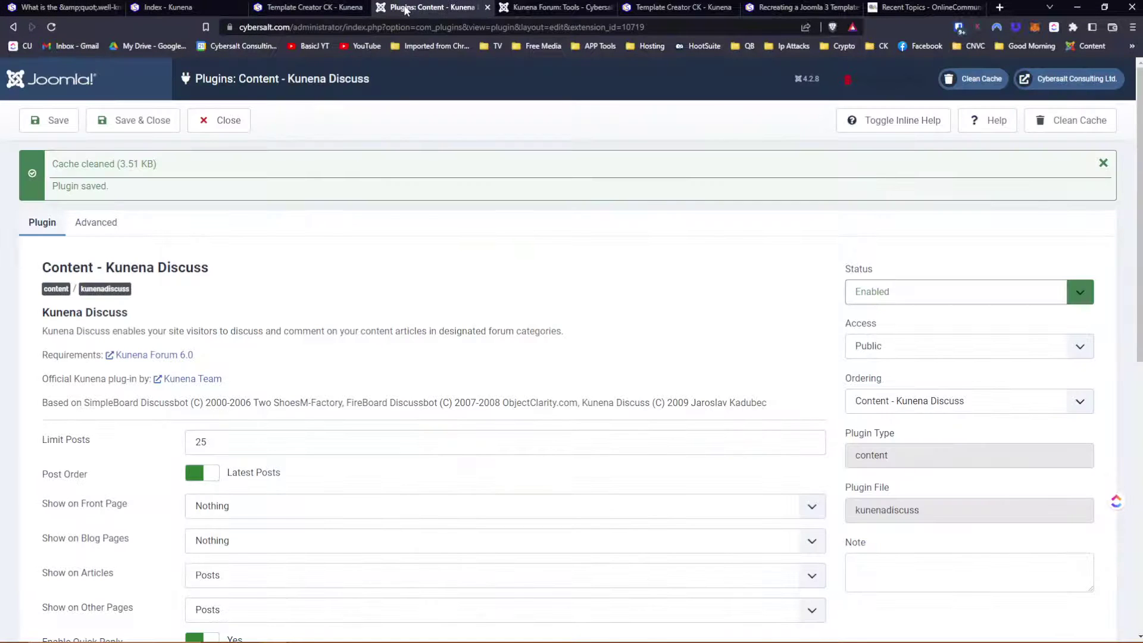
pyautogui.click(542, 9)
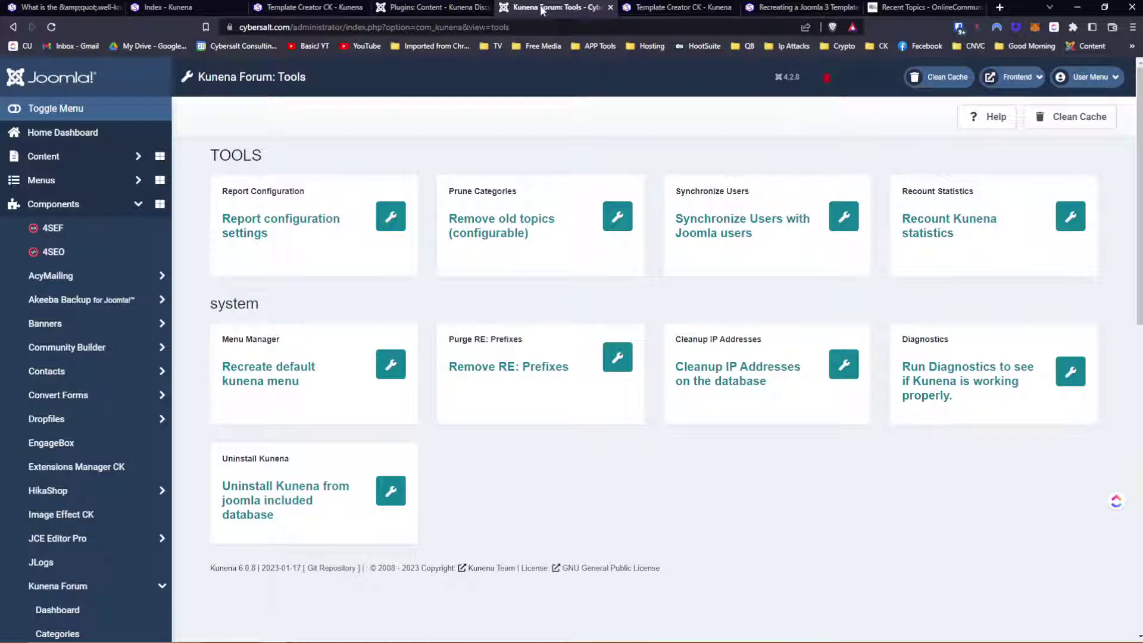
pyautogui.scroll(-5, 83, 298)
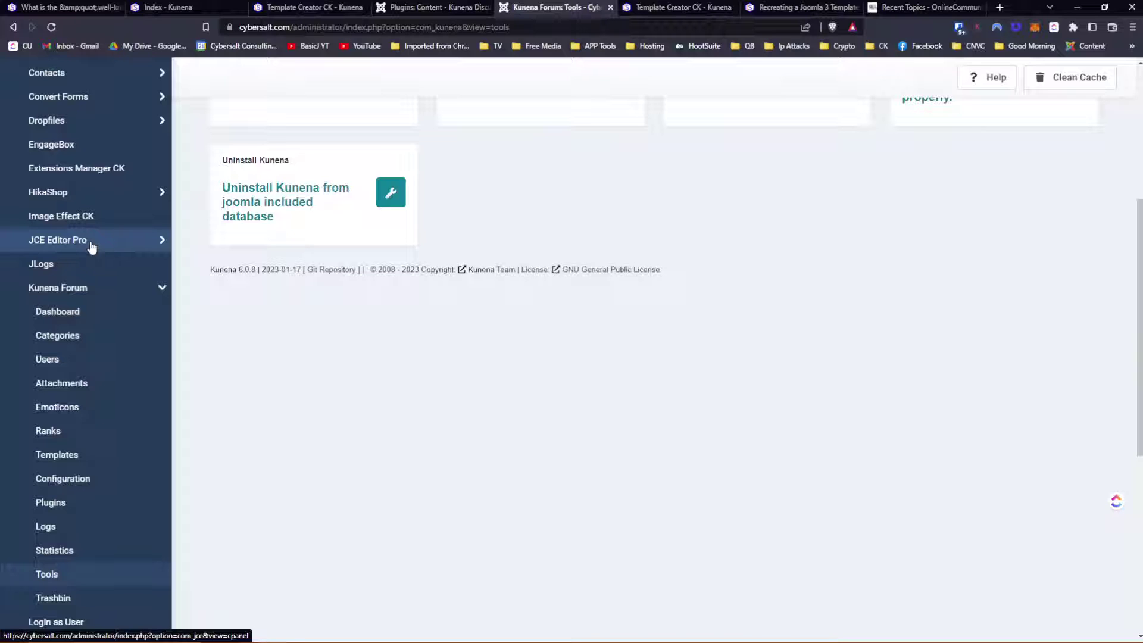
pyautogui.scroll(-2, 91, 247)
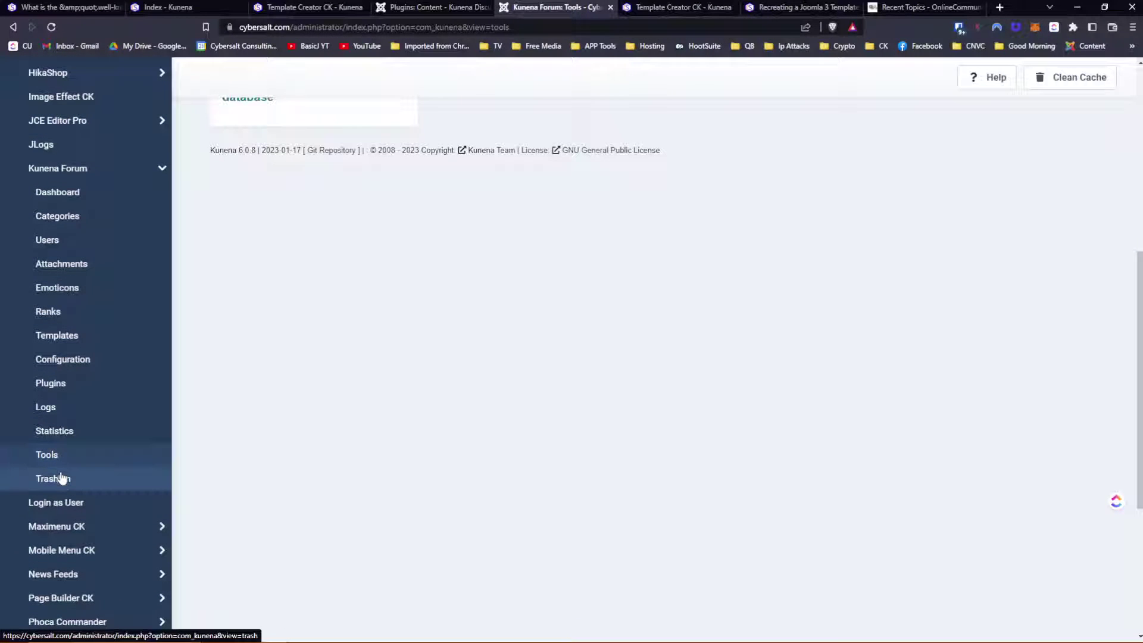
pyautogui.click(62, 478)
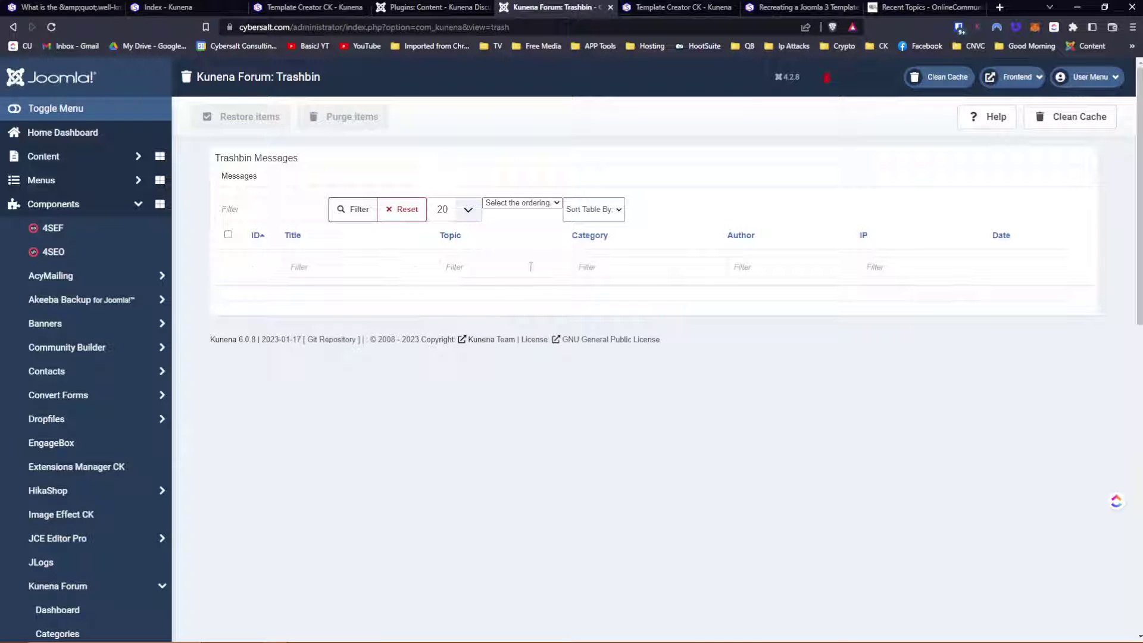
# Step: Run Kunena's diagnostics from its Tools page and clear the movedMissingTopic issue
pyautogui.scroll(-5, 104, 288)
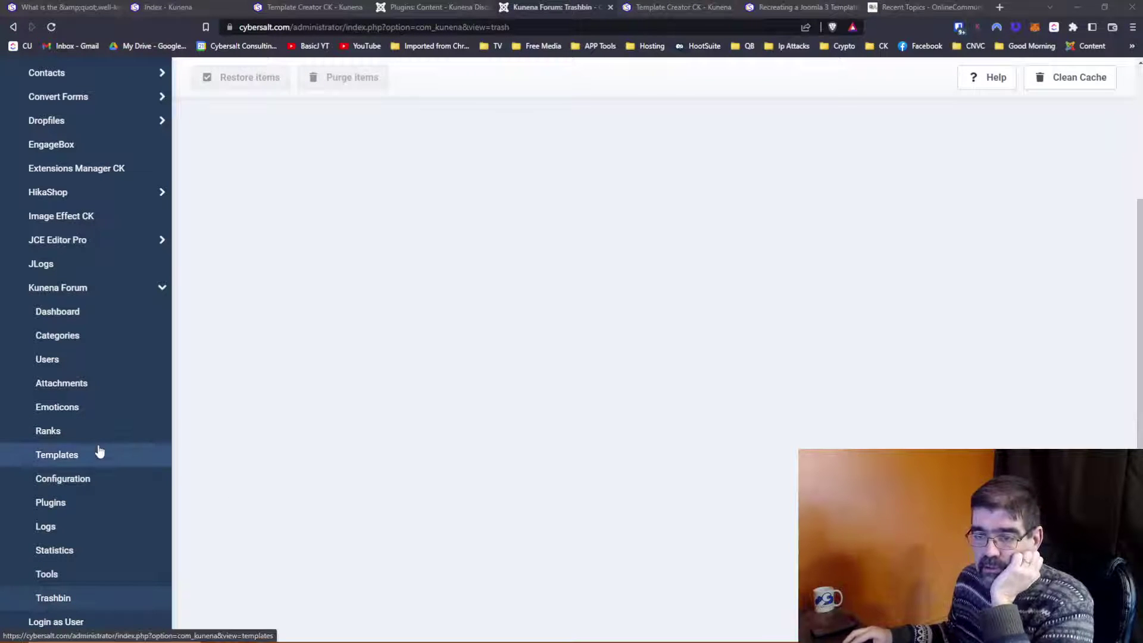
pyautogui.scroll(-1, 77, 502)
pyautogui.click(77, 516)
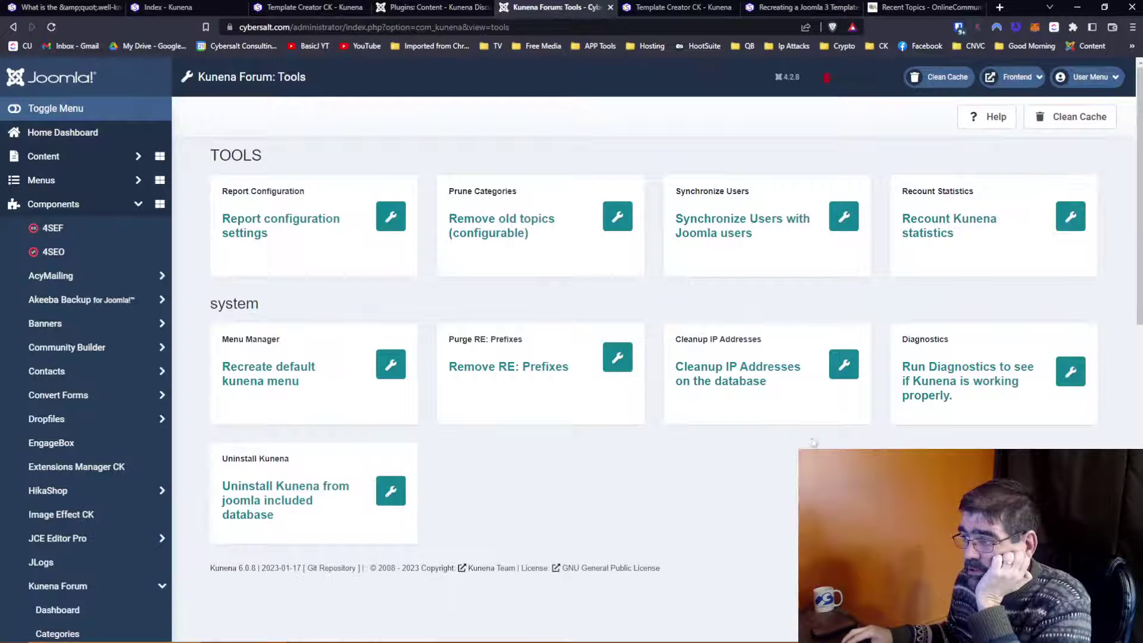
pyautogui.click(980, 381)
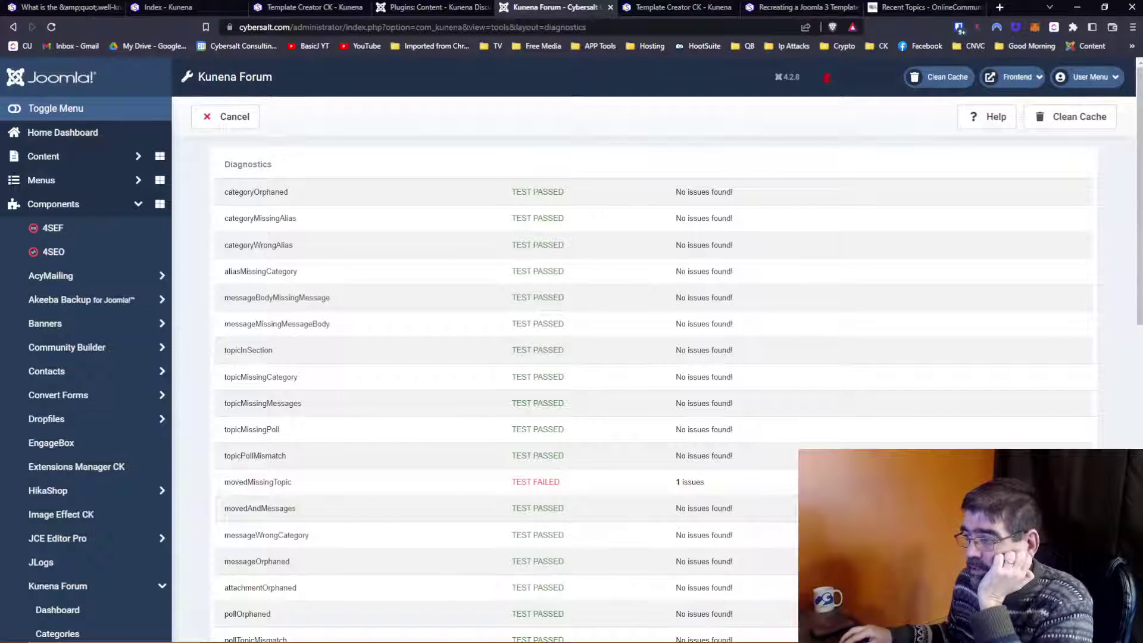
pyautogui.click(713, 486)
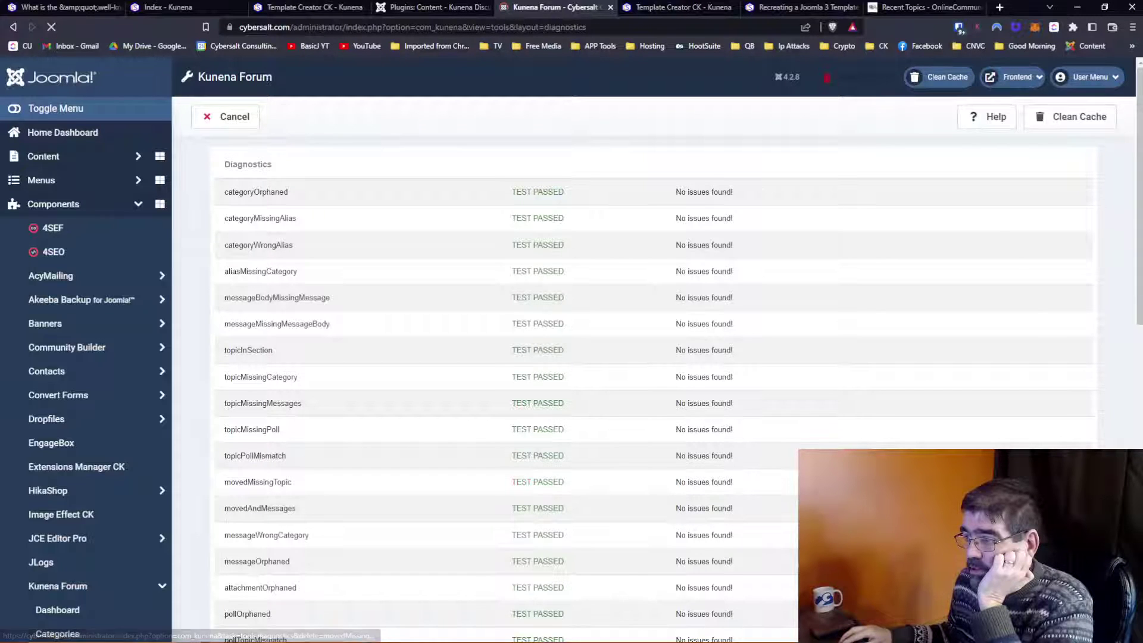
# Step: Delete the broken userReadOrphaned items and fix the userReadWrongCategory issues in the diagnostics list
pyautogui.scroll(-7, 721, 462)
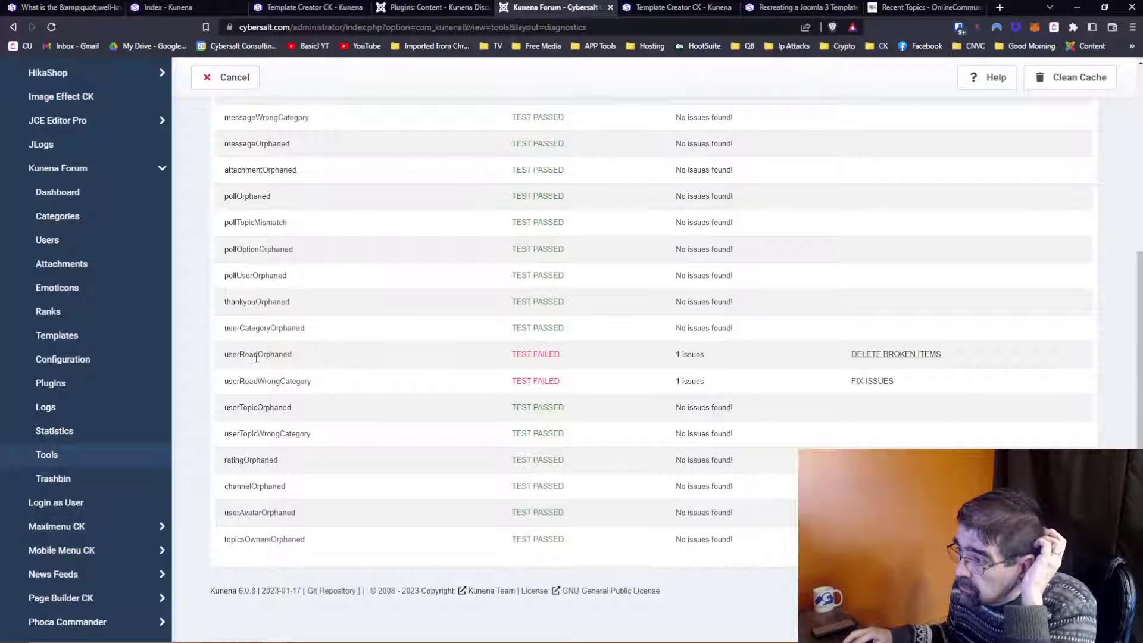
pyautogui.click(892, 359)
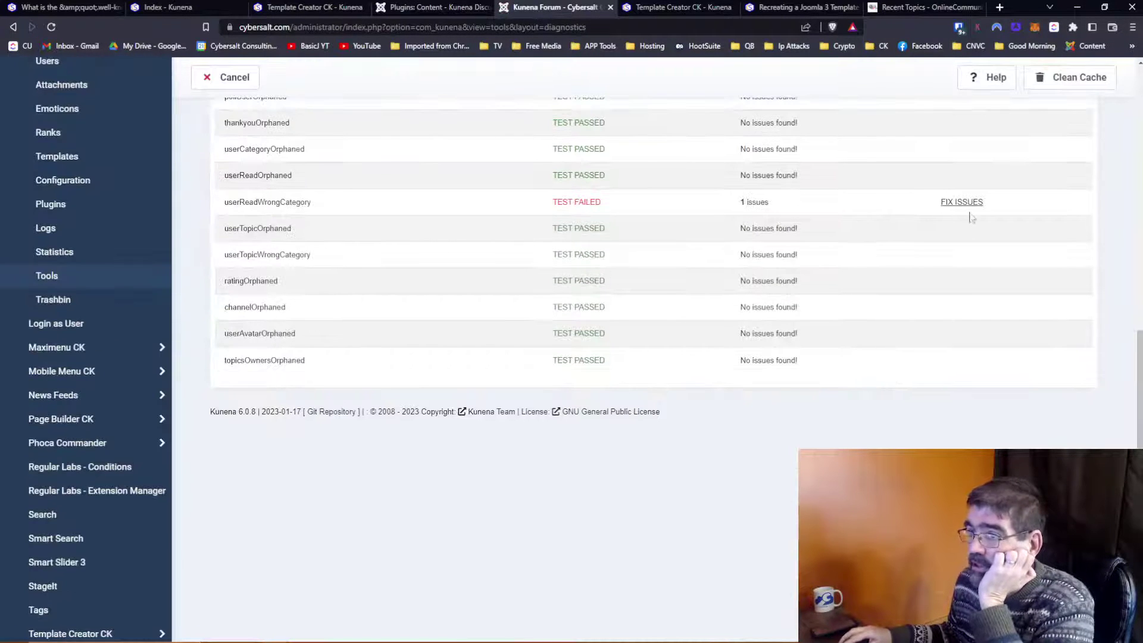
pyautogui.click(977, 203)
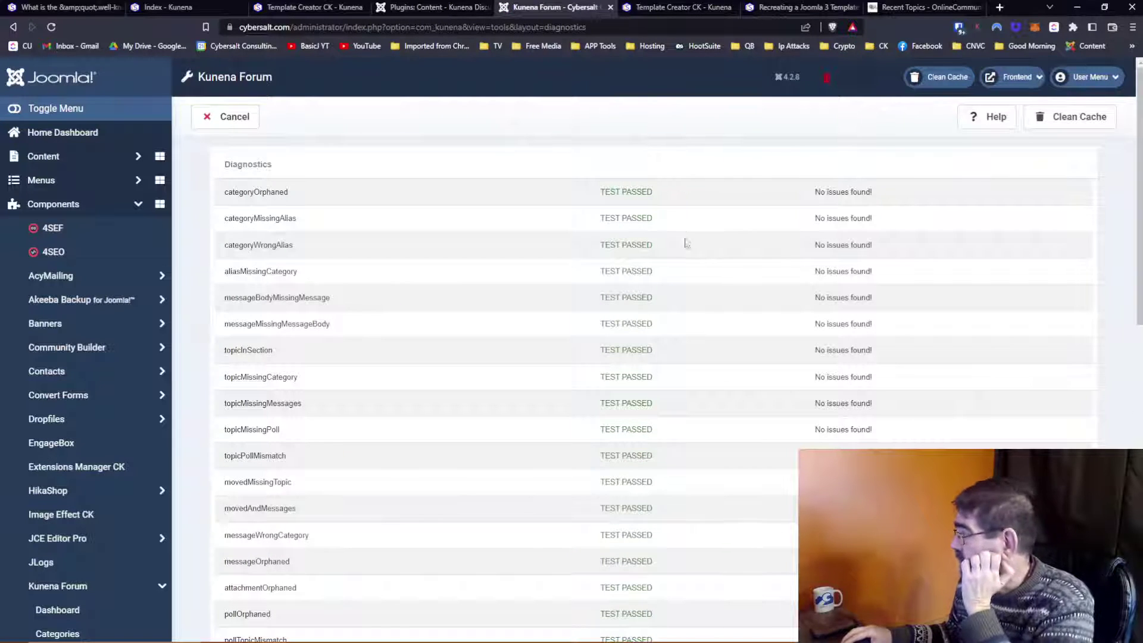
# Step: Reload the Template Creator CK topic list, open the "Recreating a Joomla 3 Template for Joomla 4" topic and review its first post
pyautogui.click(665, 6)
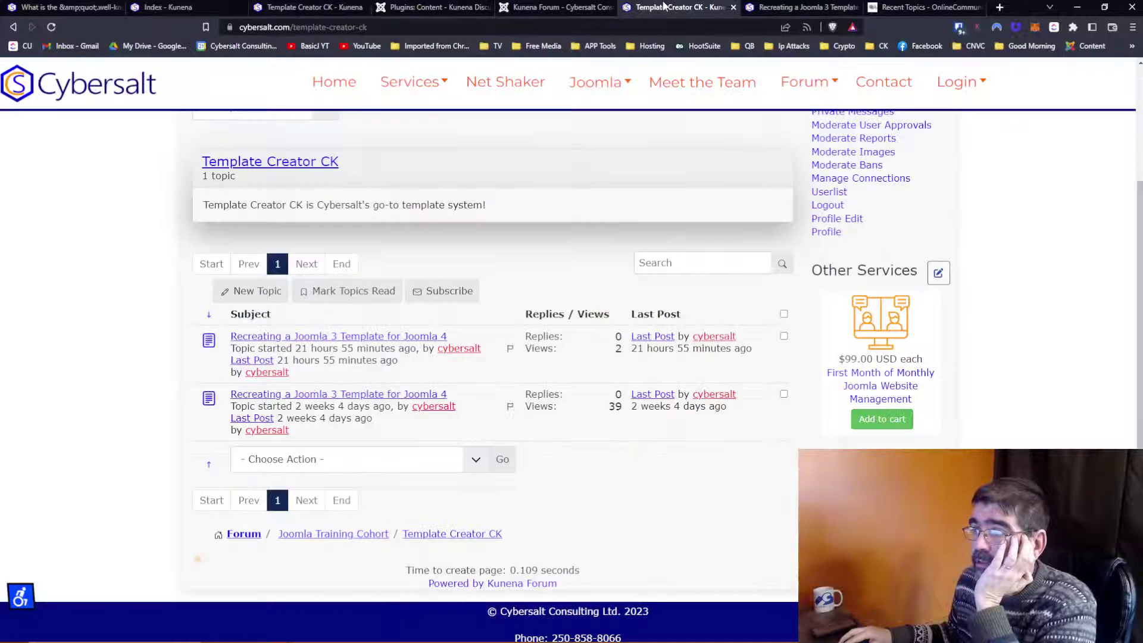
pyautogui.click(51, 27)
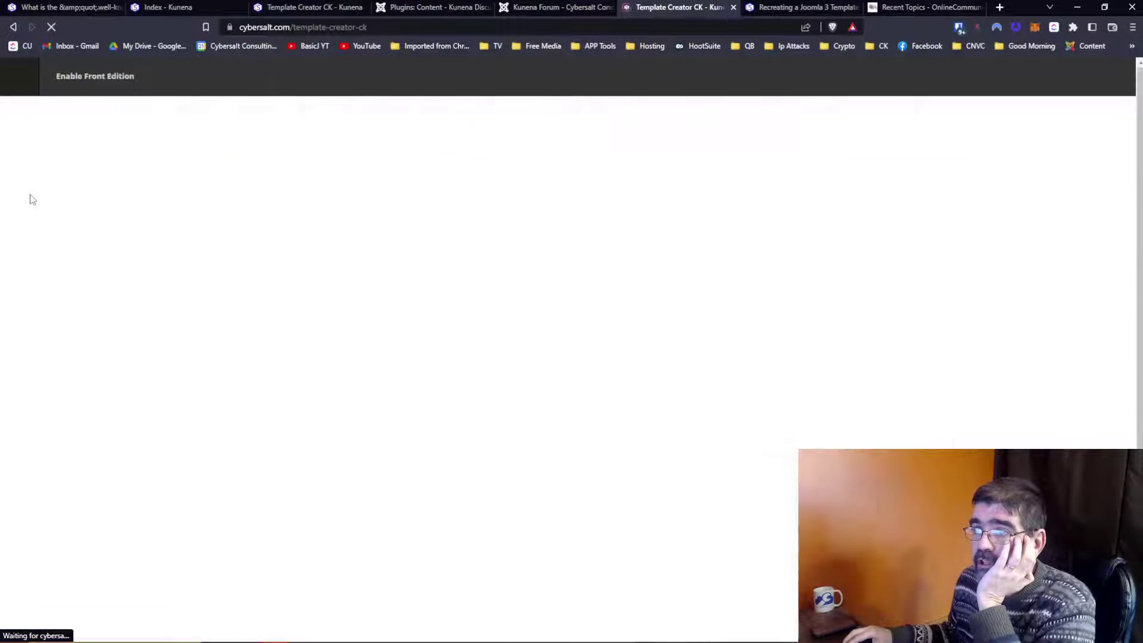
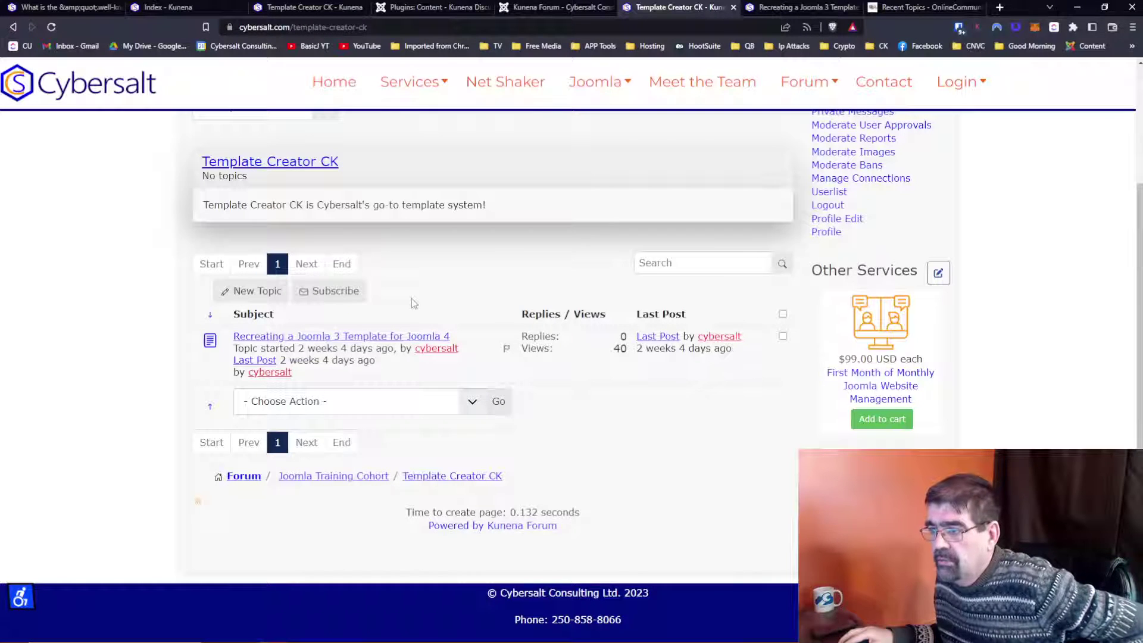
pyautogui.click(393, 338)
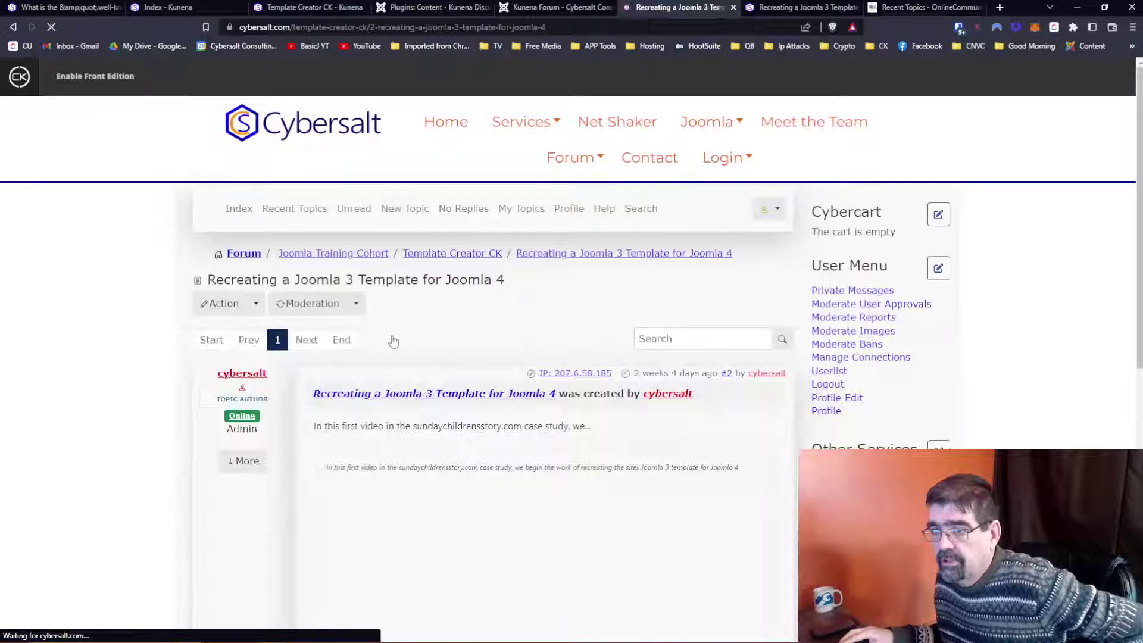
pyautogui.scroll(-3, 393, 339)
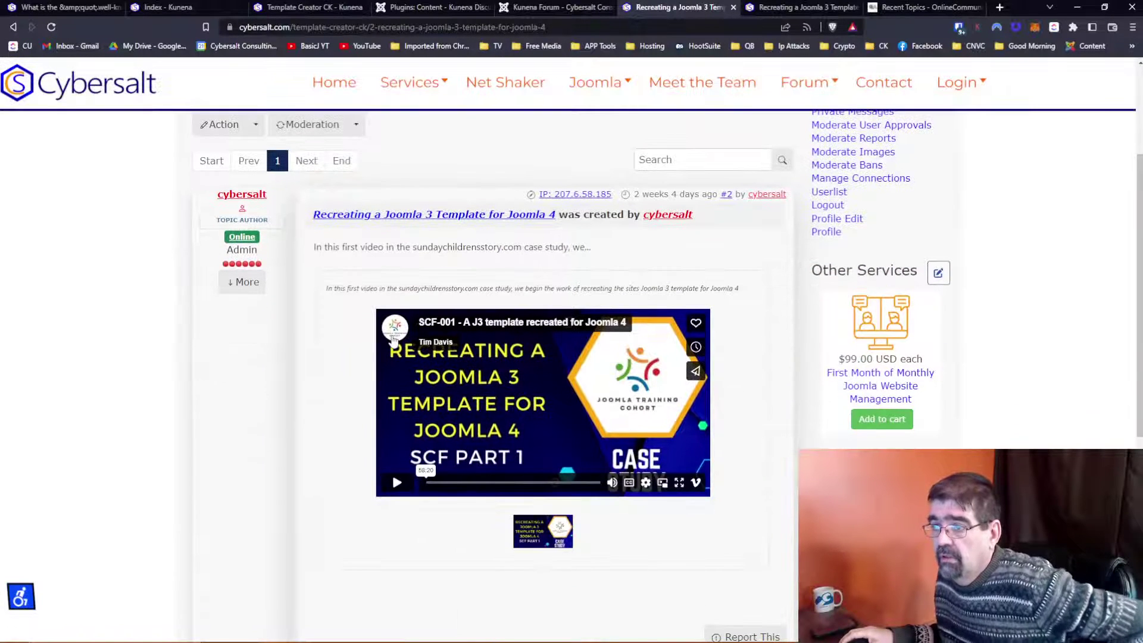
pyautogui.scroll(-5, 393, 339)
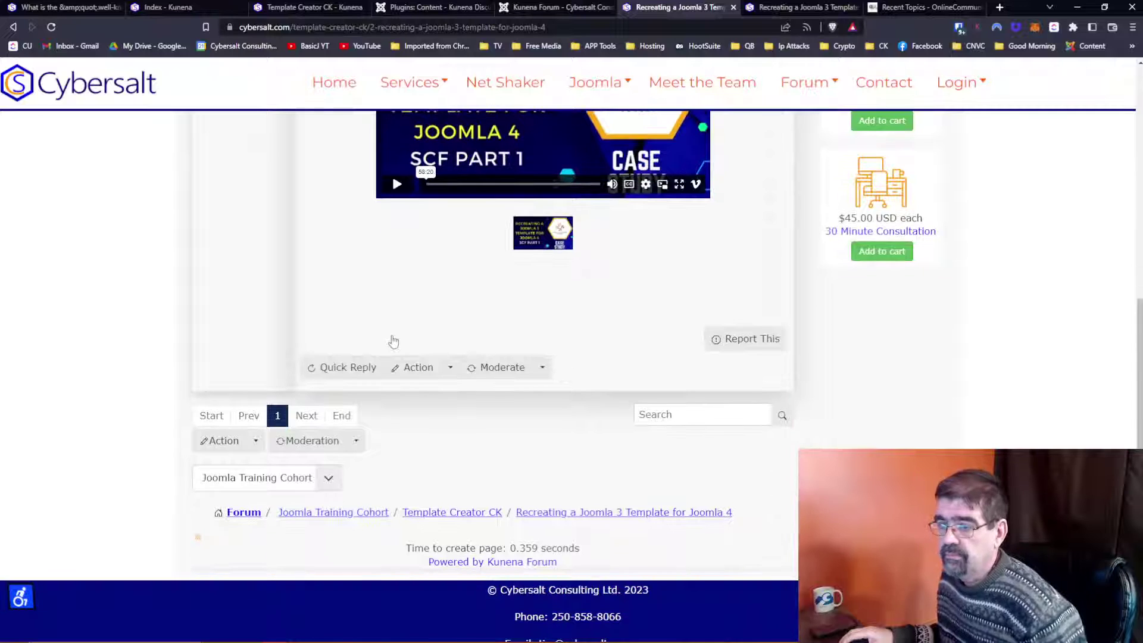
pyautogui.scroll(8, 392, 339)
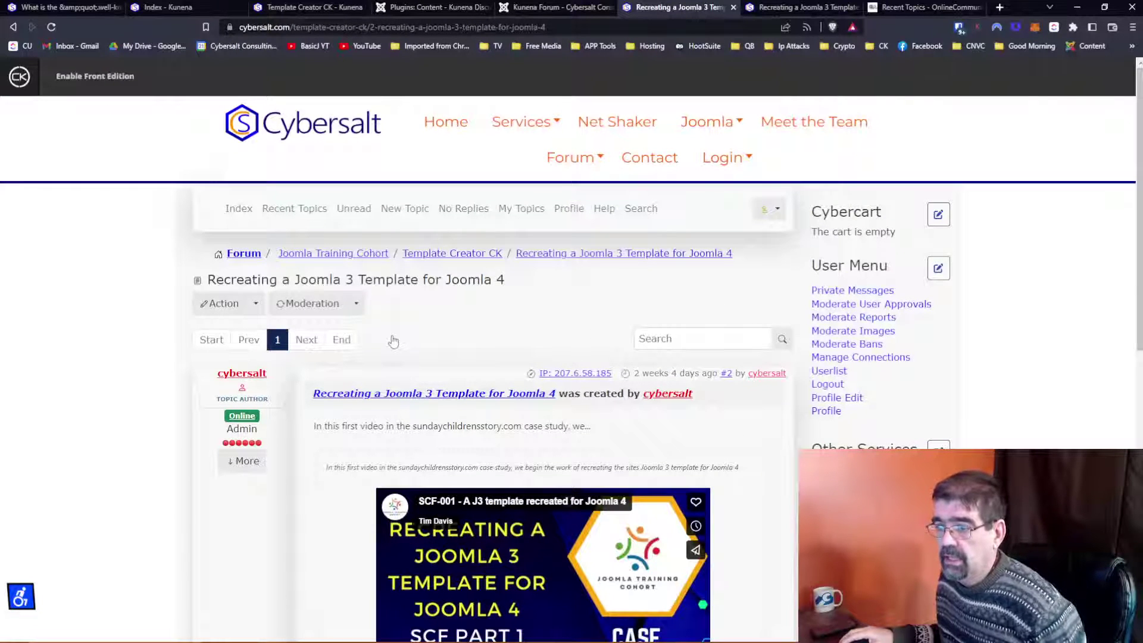
pyautogui.scroll(-3, 392, 340)
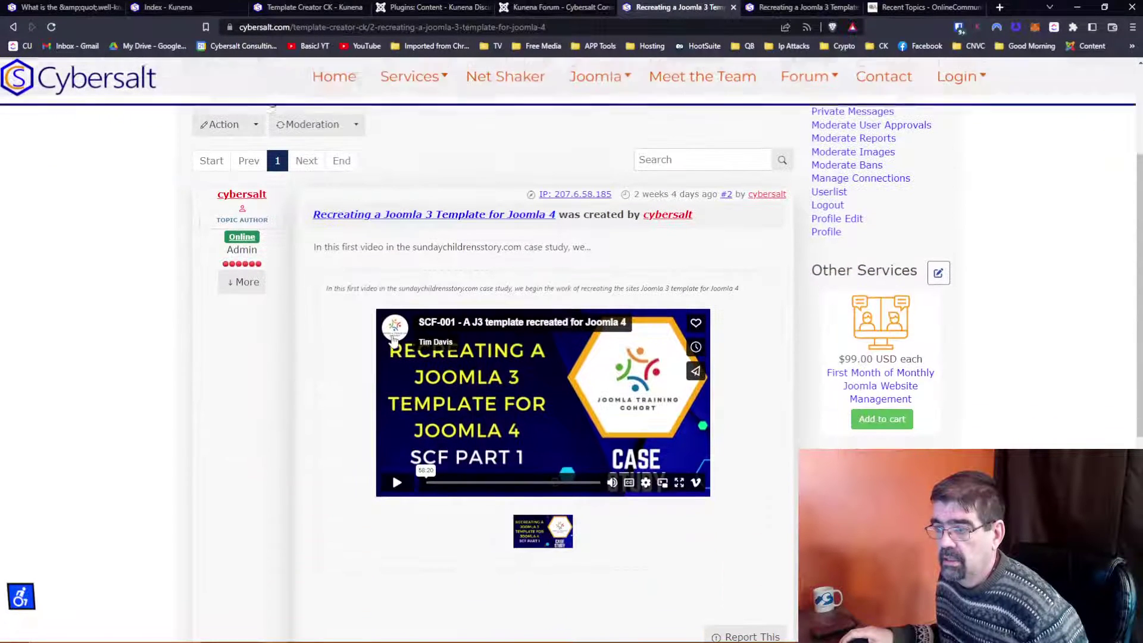
pyautogui.scroll(1, 392, 340)
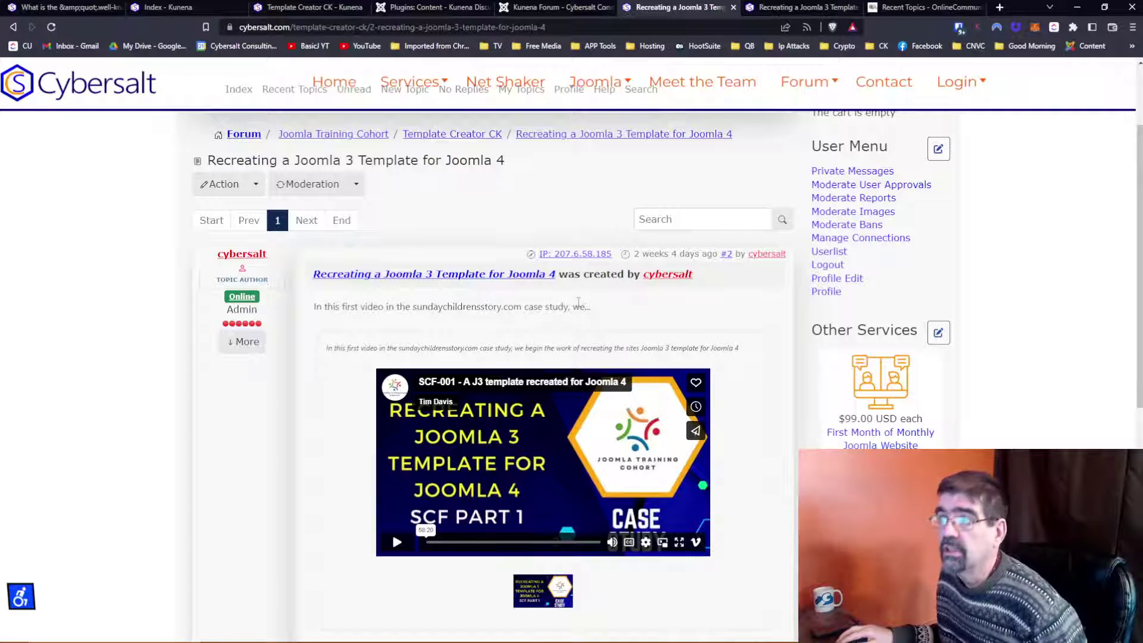
# Step: Search the Content - Kunena Discuss plugin settings for "intro" and show the inline help descriptions
pyautogui.click(417, 7)
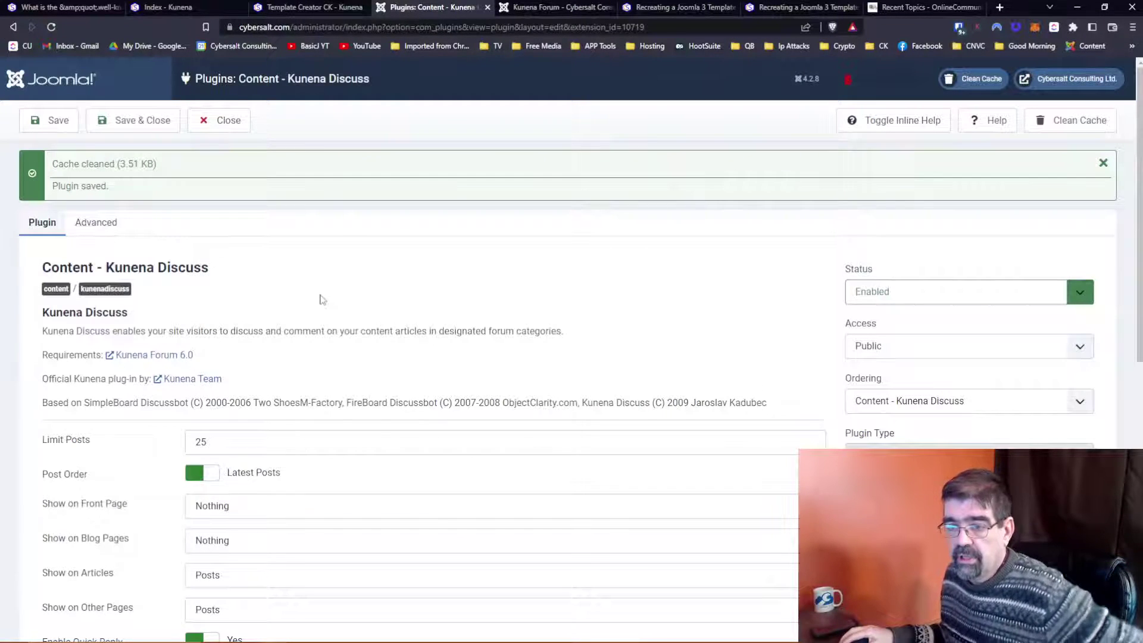
pyautogui.scroll(-5, 321, 299)
pyautogui.scroll(-2, 322, 298)
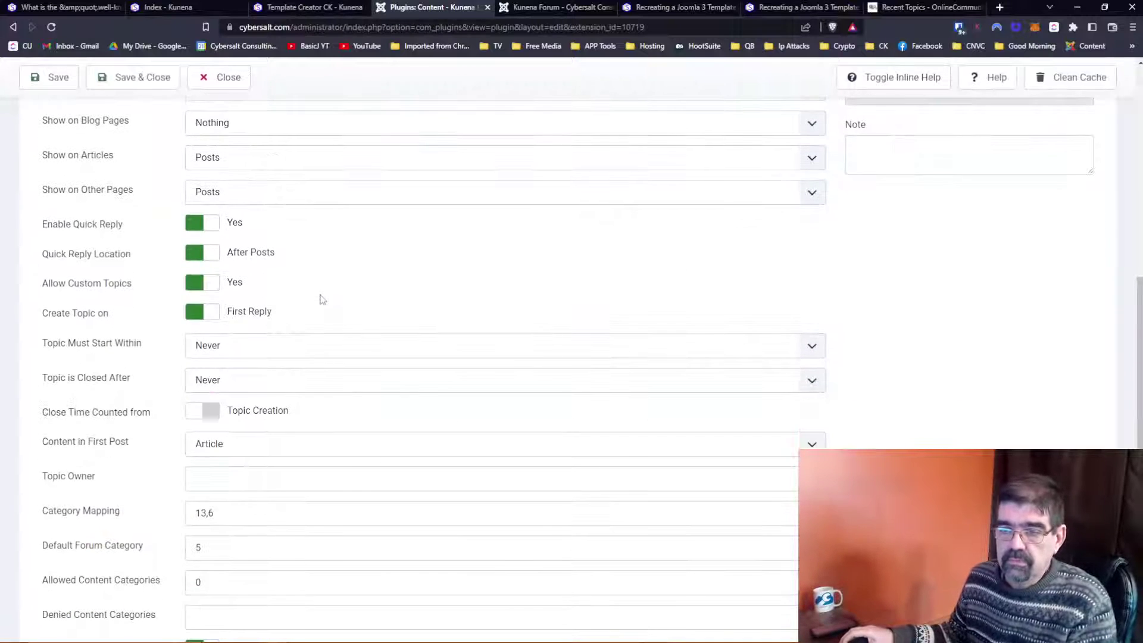
pyautogui.hotkey('ctrl', 'f')
pyautogui.press('BackSpace')
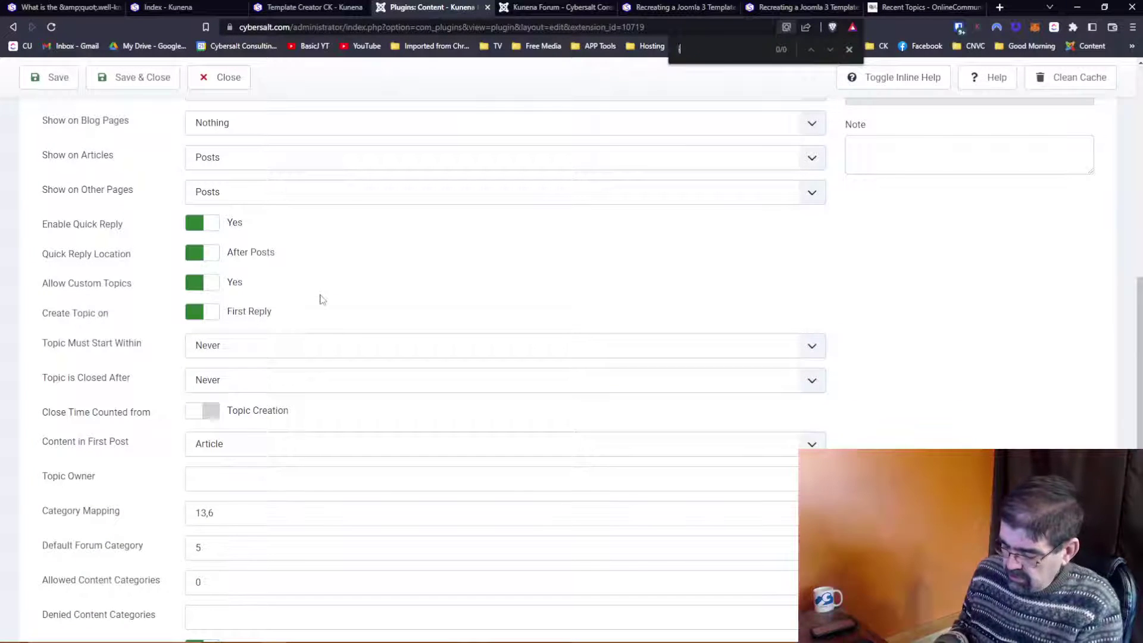
pyautogui.write('intro')
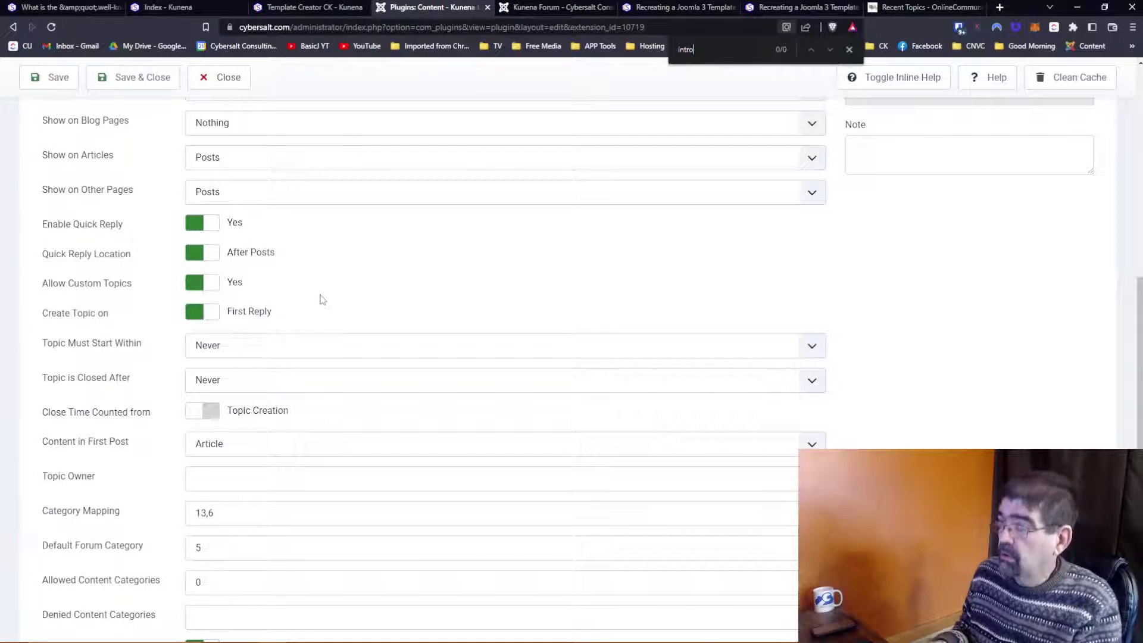
pyautogui.click(887, 81)
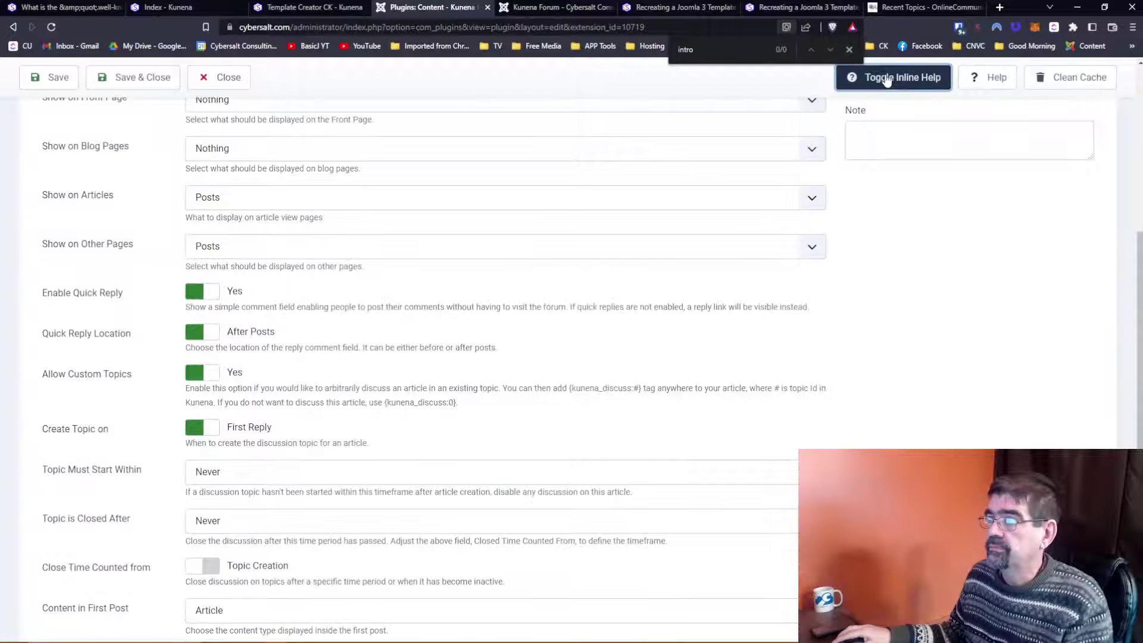
pyautogui.hotkey('ctrl', 'f')
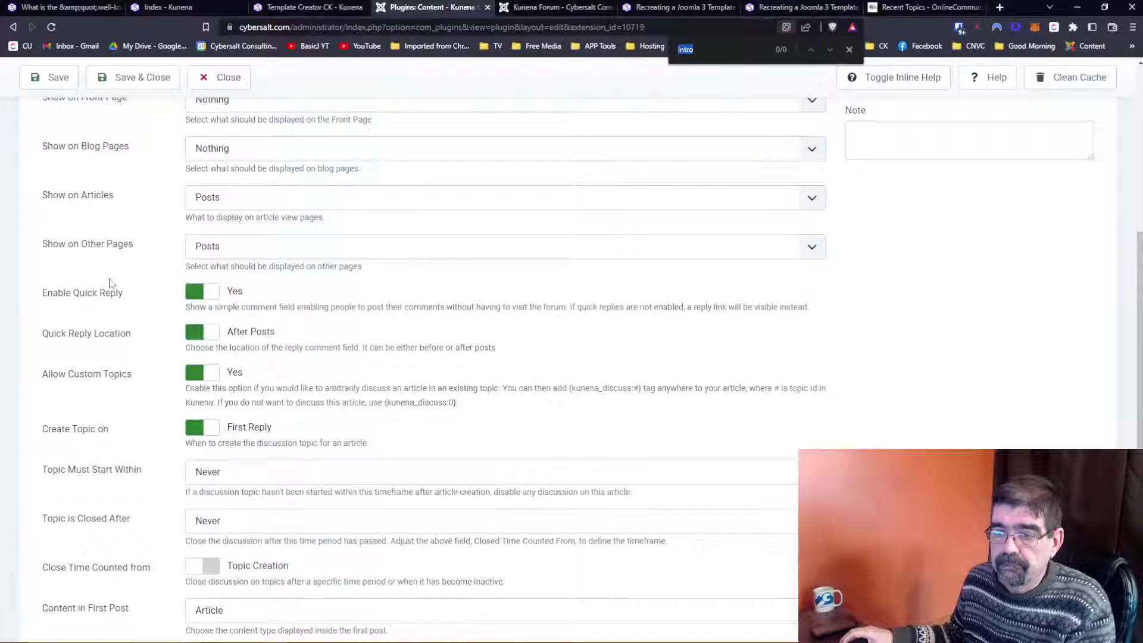
# Step: Examine the Kunena Discuss options and their descriptions for post display, topic creation, first-post content and category mapping
pyautogui.scroll(-5, 109, 283)
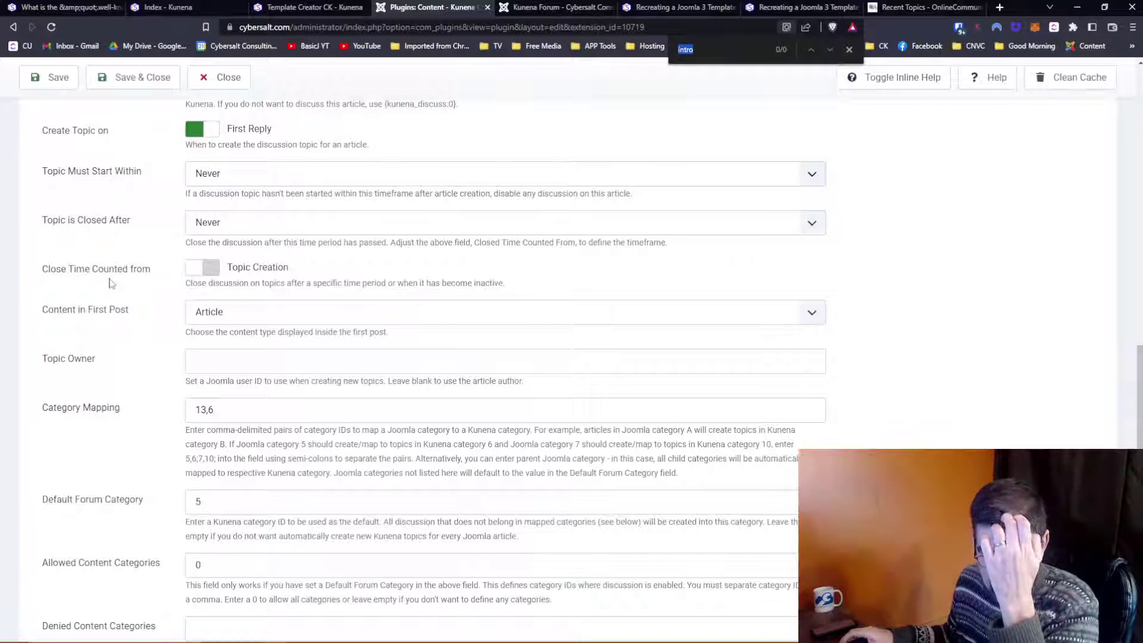
pyautogui.scroll(4, 108, 284)
pyautogui.scroll(4, 109, 284)
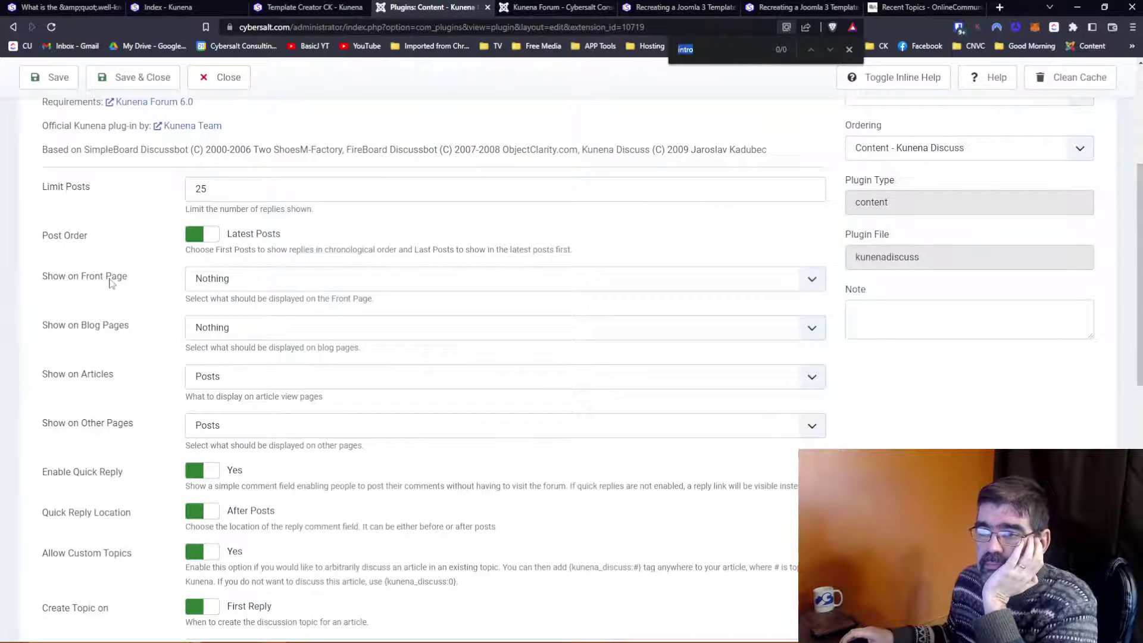
pyautogui.scroll(1, 109, 284)
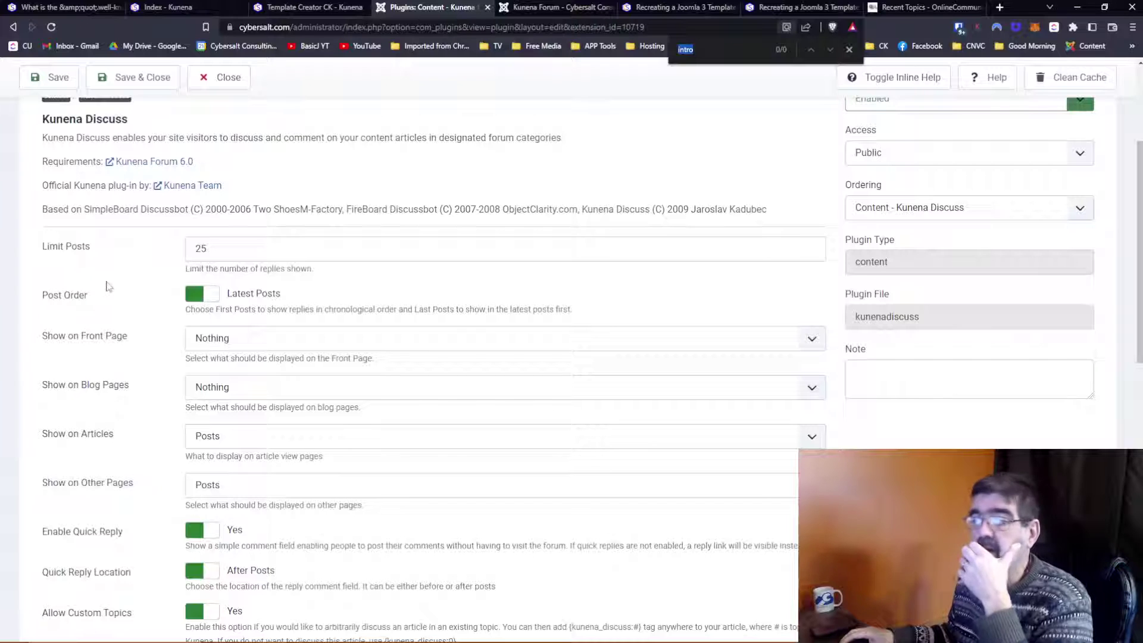
pyautogui.scroll(-1, 98, 274)
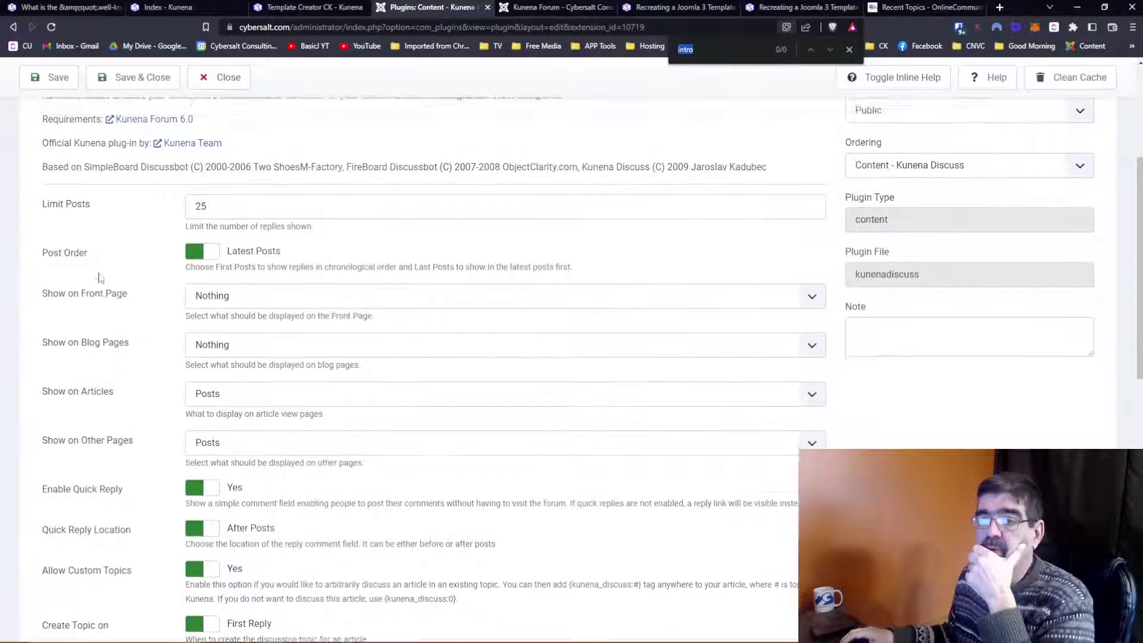
pyautogui.scroll(3, 97, 276)
pyautogui.scroll(-4, 98, 276)
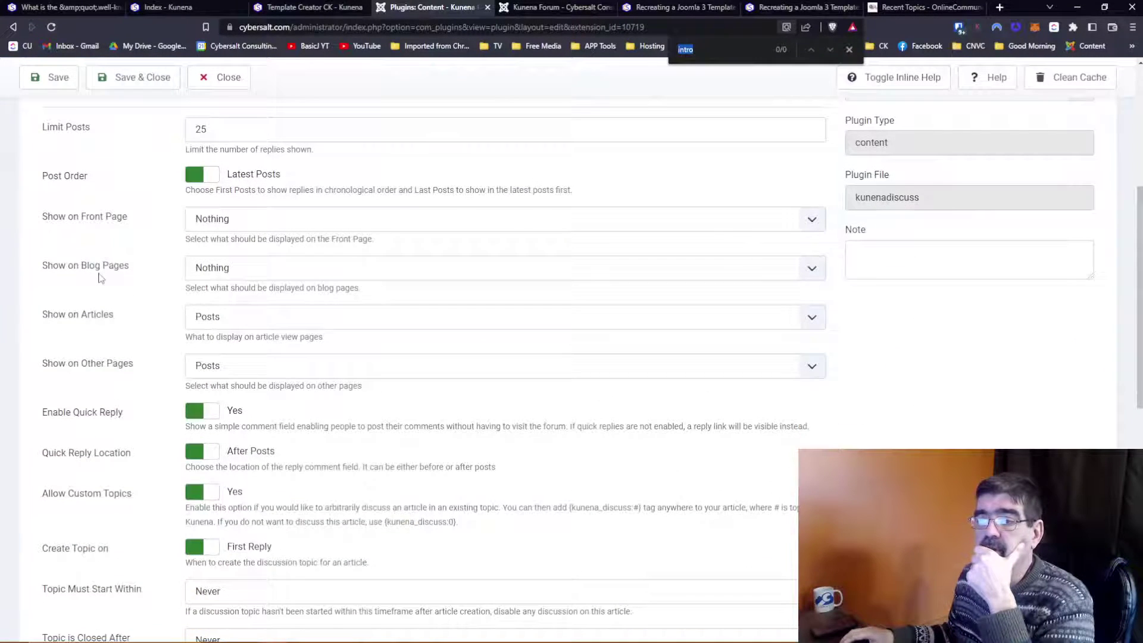
pyautogui.scroll(-2, 105, 330)
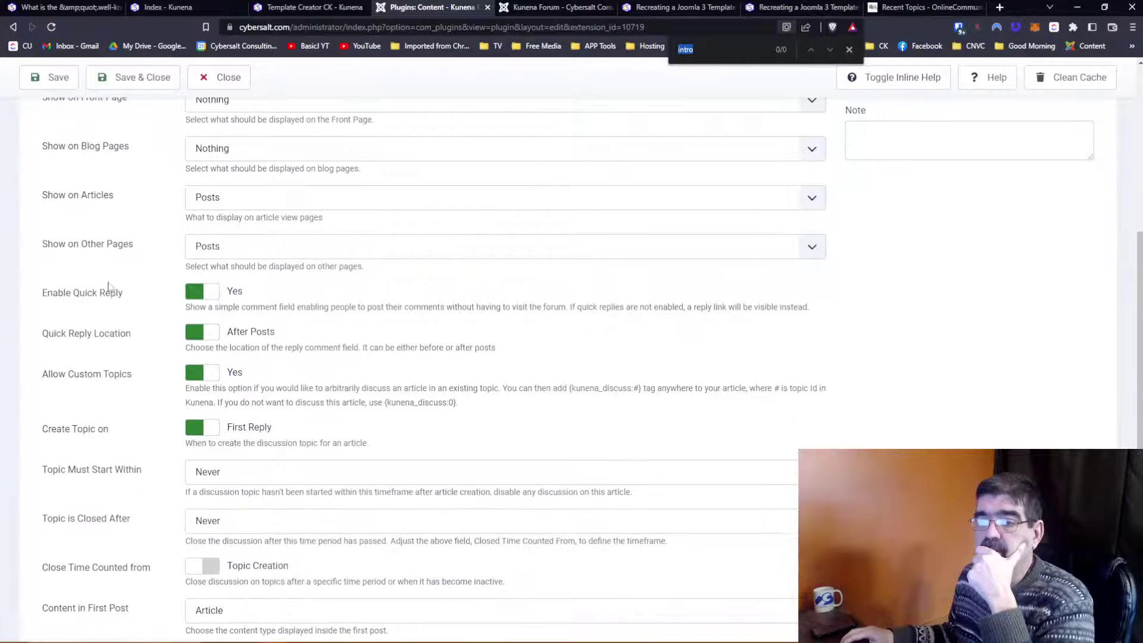
pyautogui.scroll(-2, 112, 290)
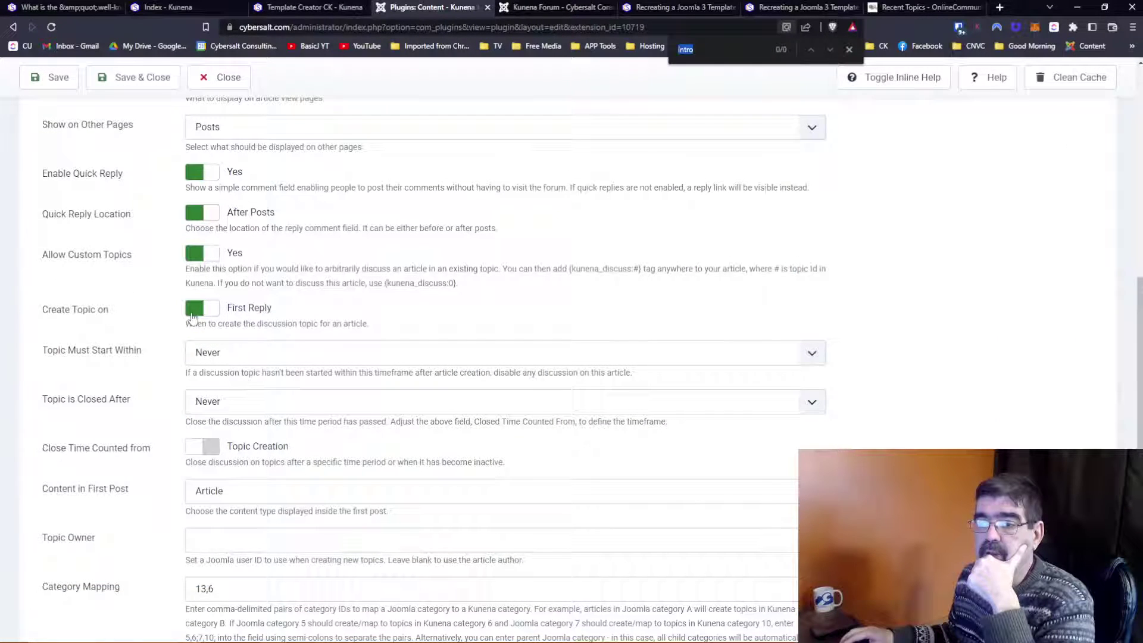
# Step: Try Introduction as the Content in First Post option, and set it back to Article
pyautogui.scroll(-2, 236, 365)
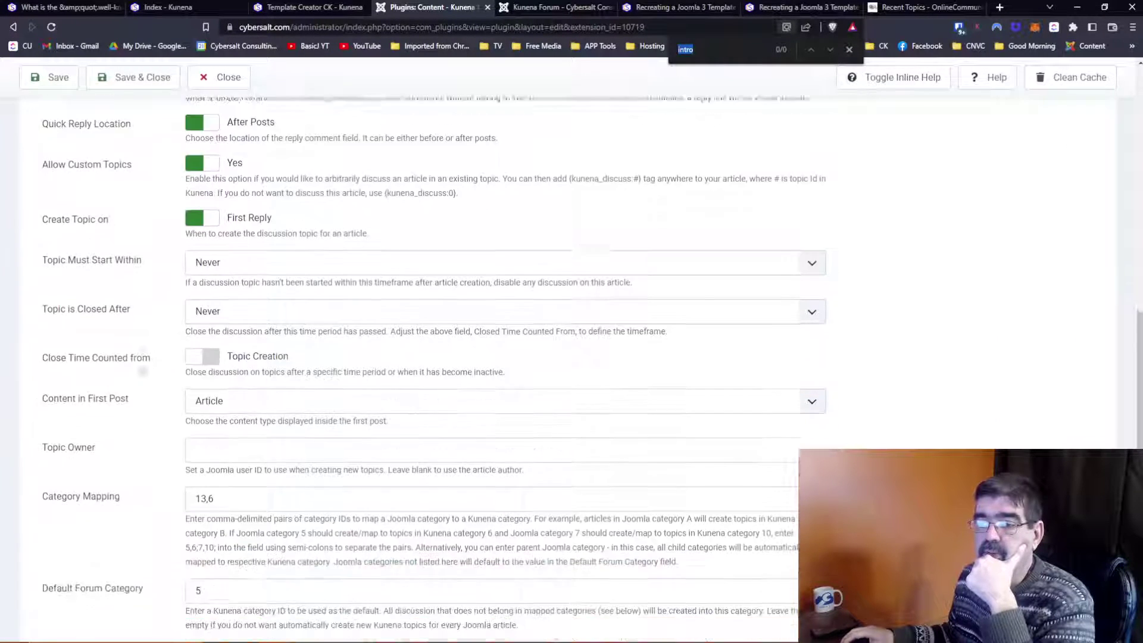
pyautogui.scroll(-1, 209, 379)
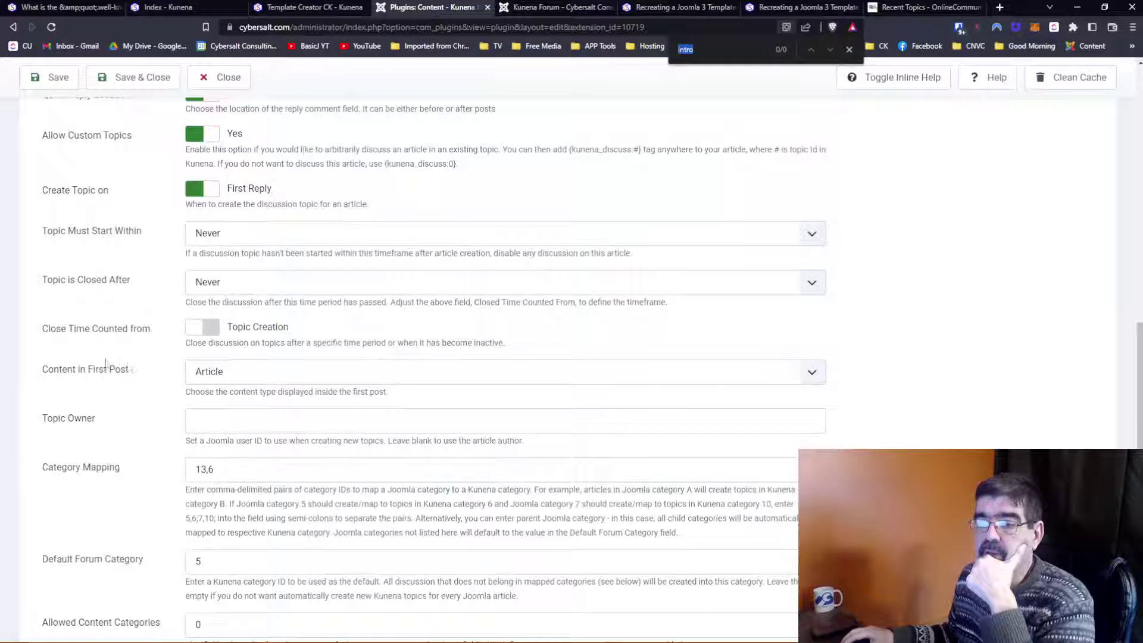
pyautogui.click(210, 380)
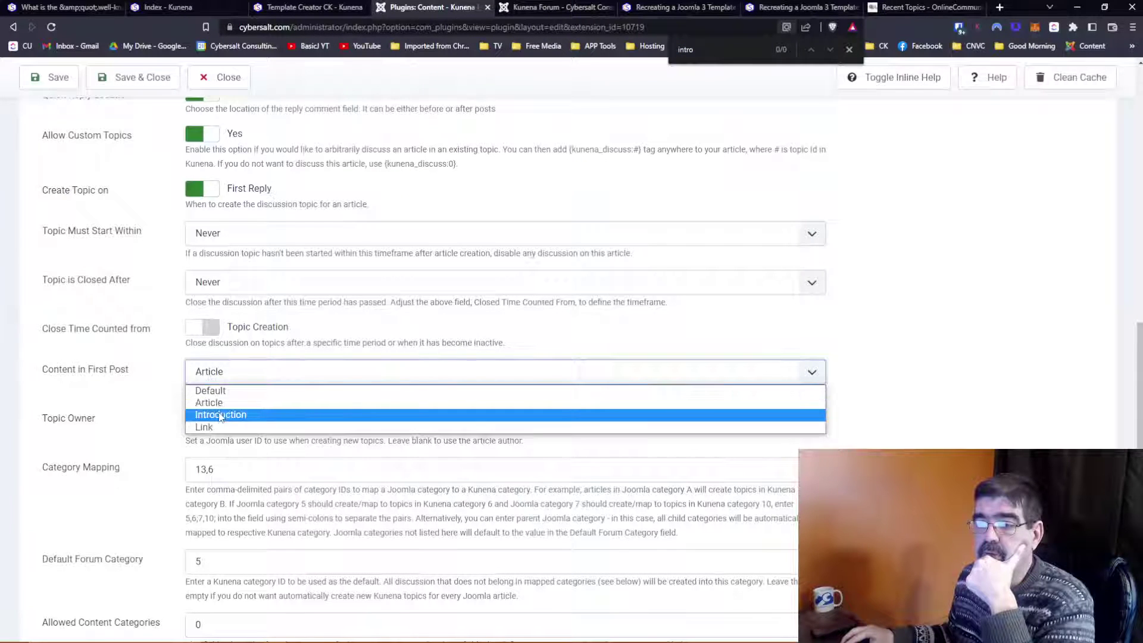
pyautogui.click(219, 414)
pyautogui.click(208, 372)
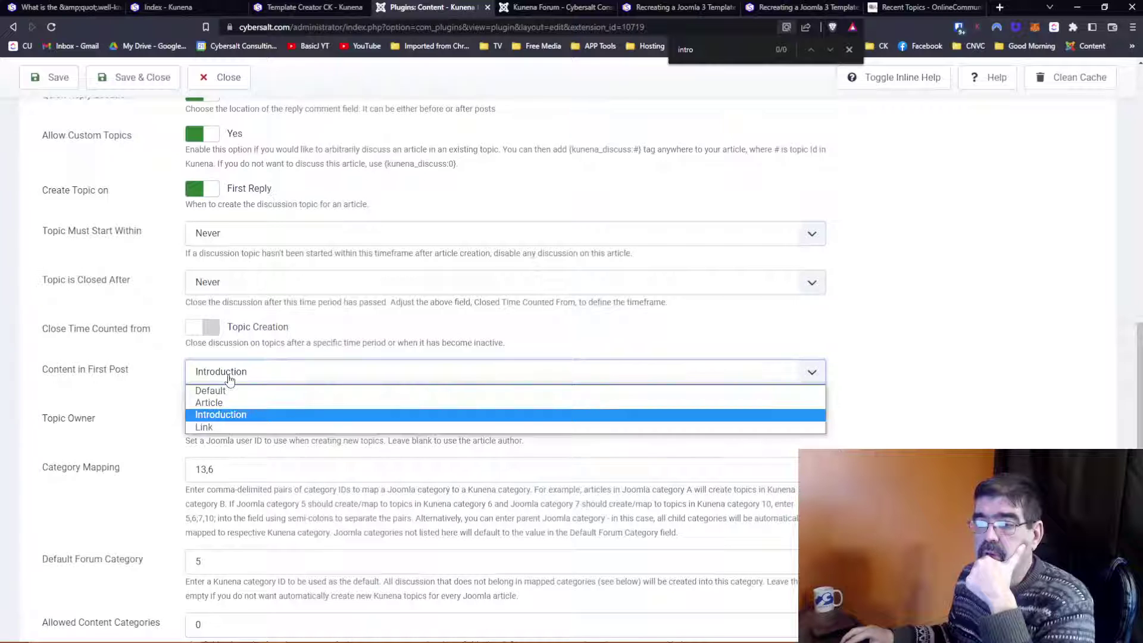
pyautogui.click(230, 403)
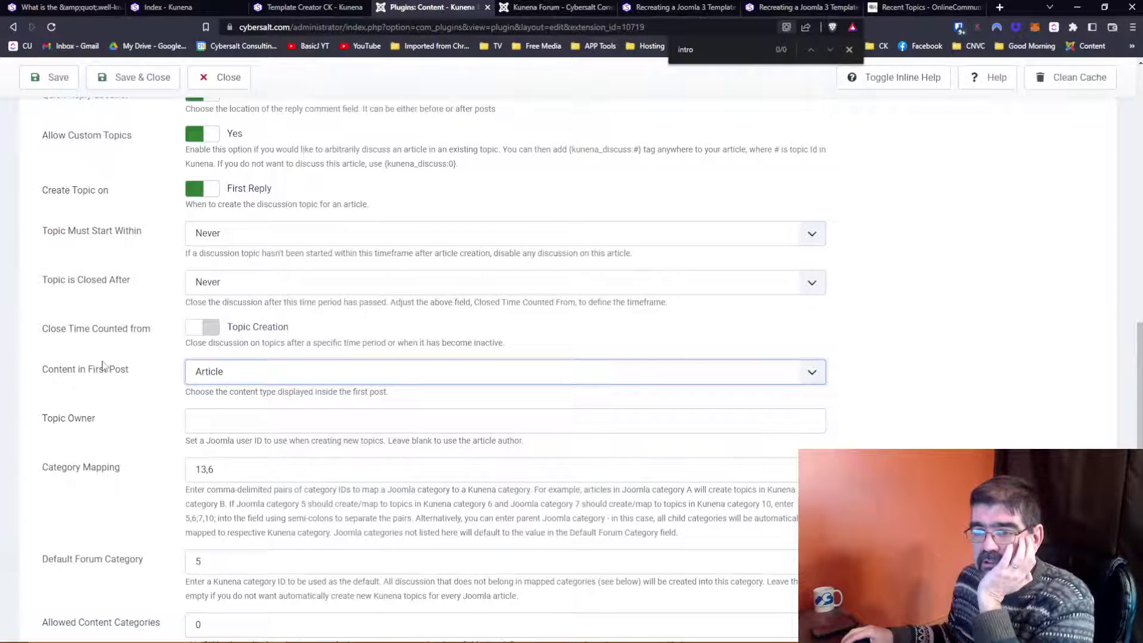
# Step: Check the remaining topic owner, category mapping and content category options, and save the Kunena Discuss plugin settings
pyautogui.scroll(-1, 102, 366)
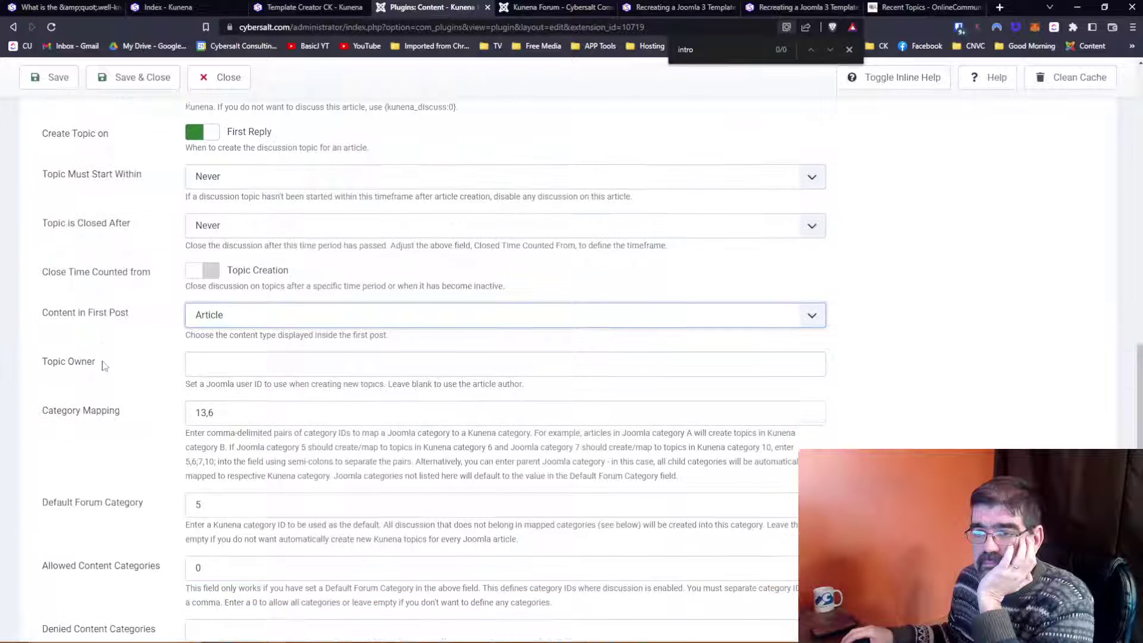
pyautogui.scroll(-1, 102, 365)
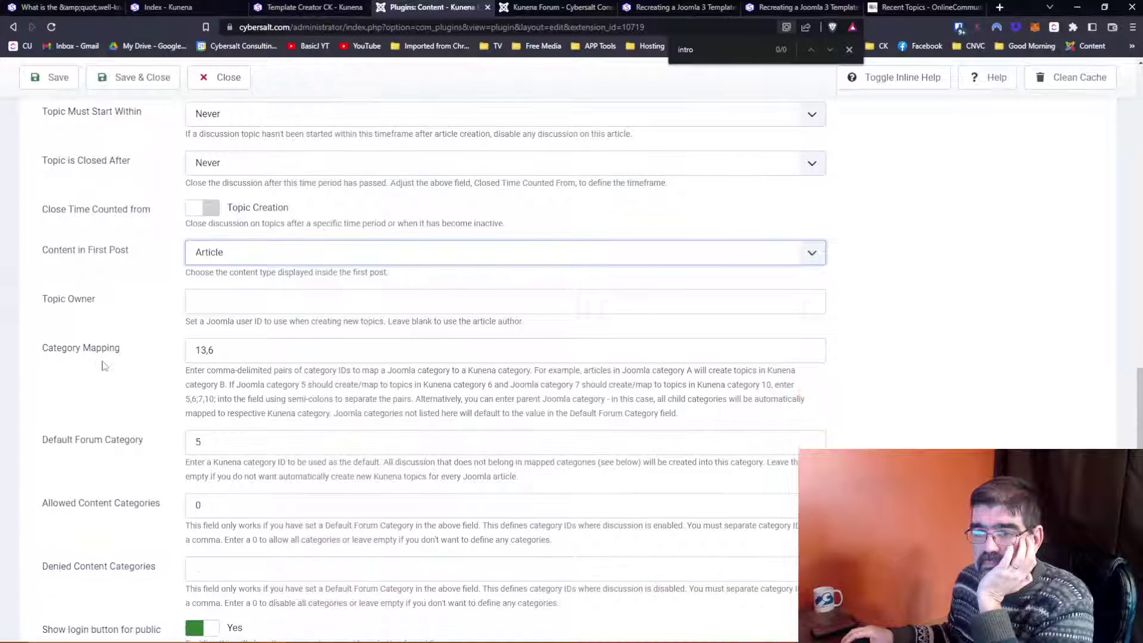
pyautogui.scroll(-1, 103, 366)
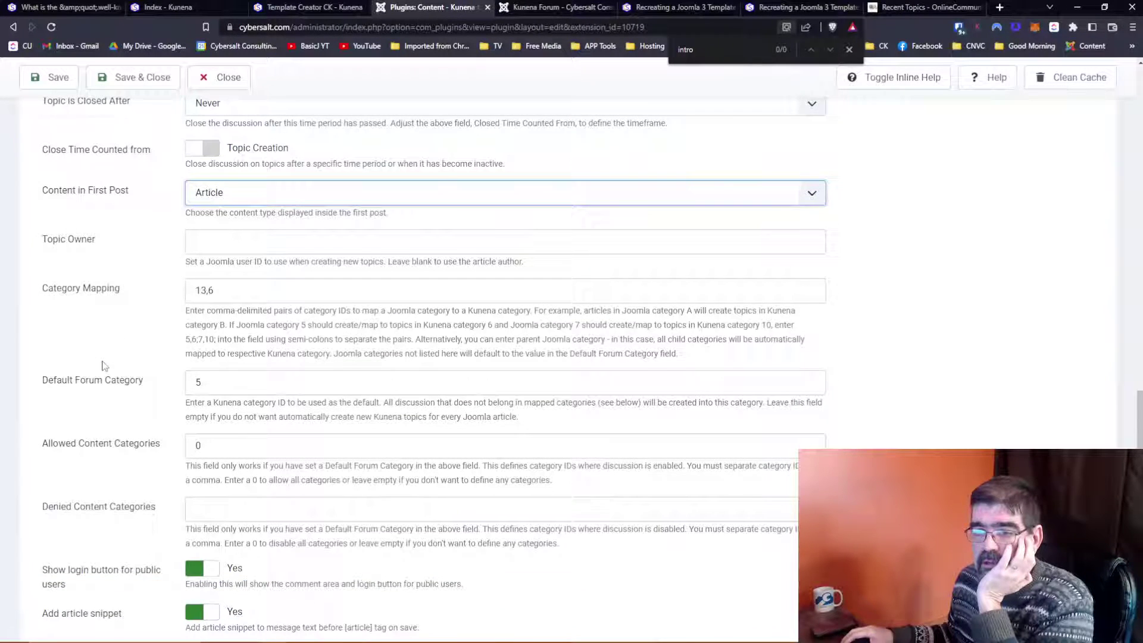
pyautogui.scroll(-1, 102, 366)
pyautogui.scroll(9, 102, 365)
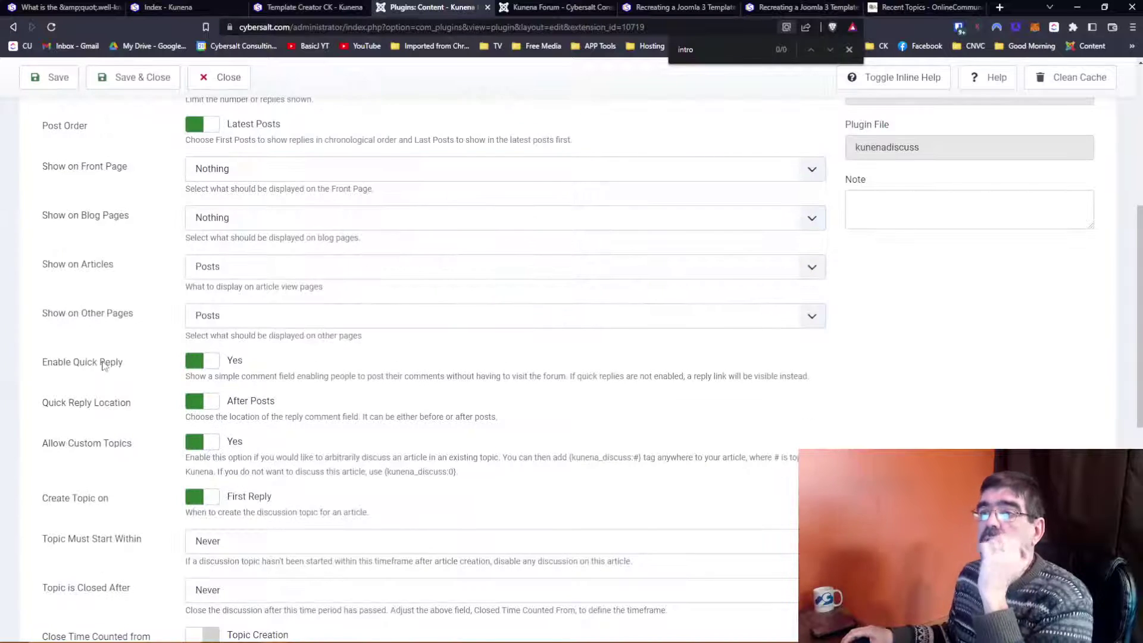
pyautogui.scroll(-9, 103, 366)
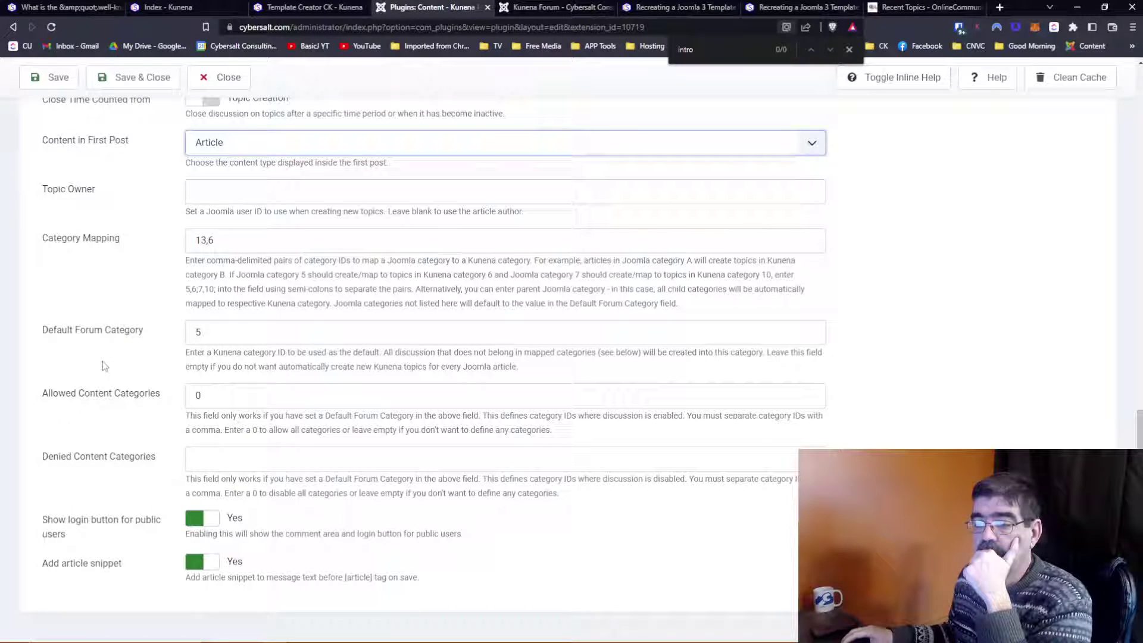
pyautogui.click(59, 84)
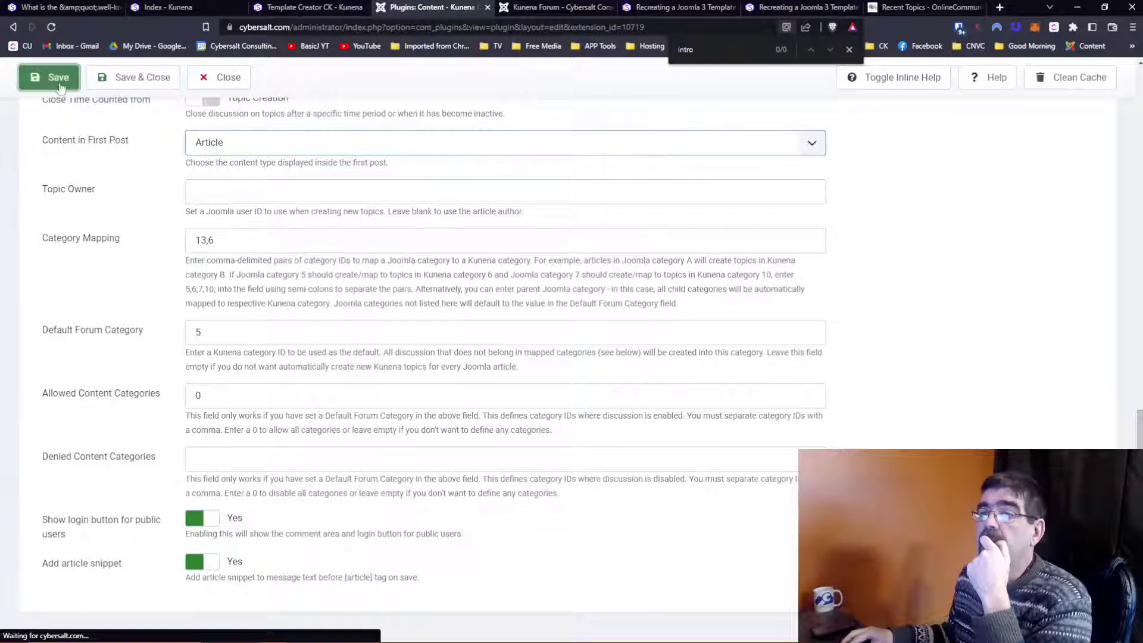
# Step: Return to the forum index and check the topics and last posts of the Joomla Training Cohort categories
pyautogui.click(184, 8)
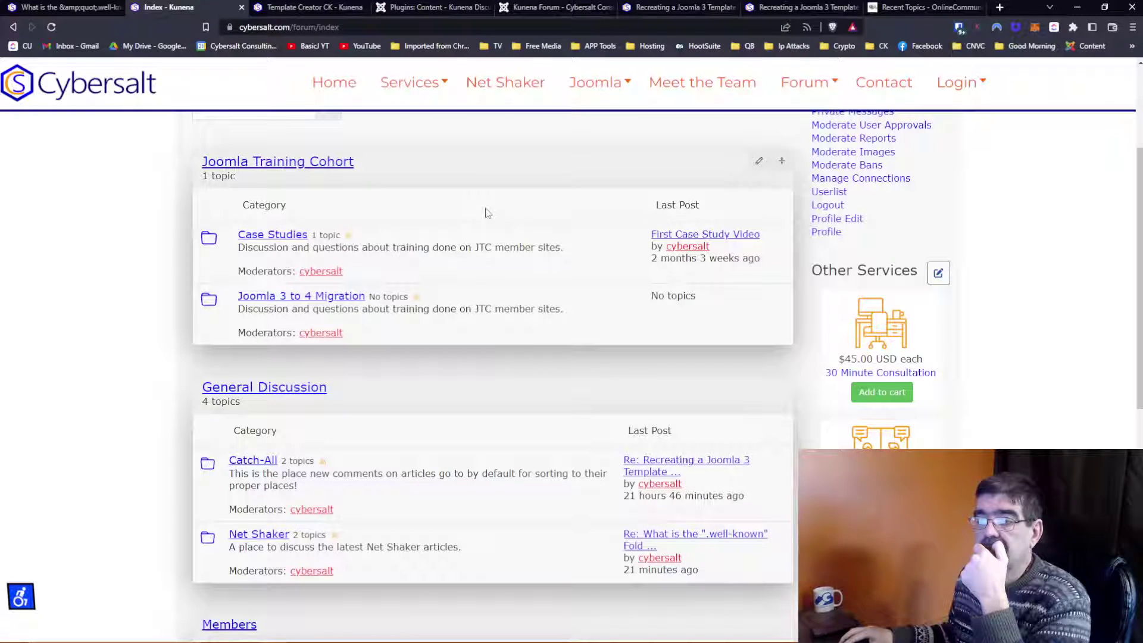
pyautogui.click(328, 300)
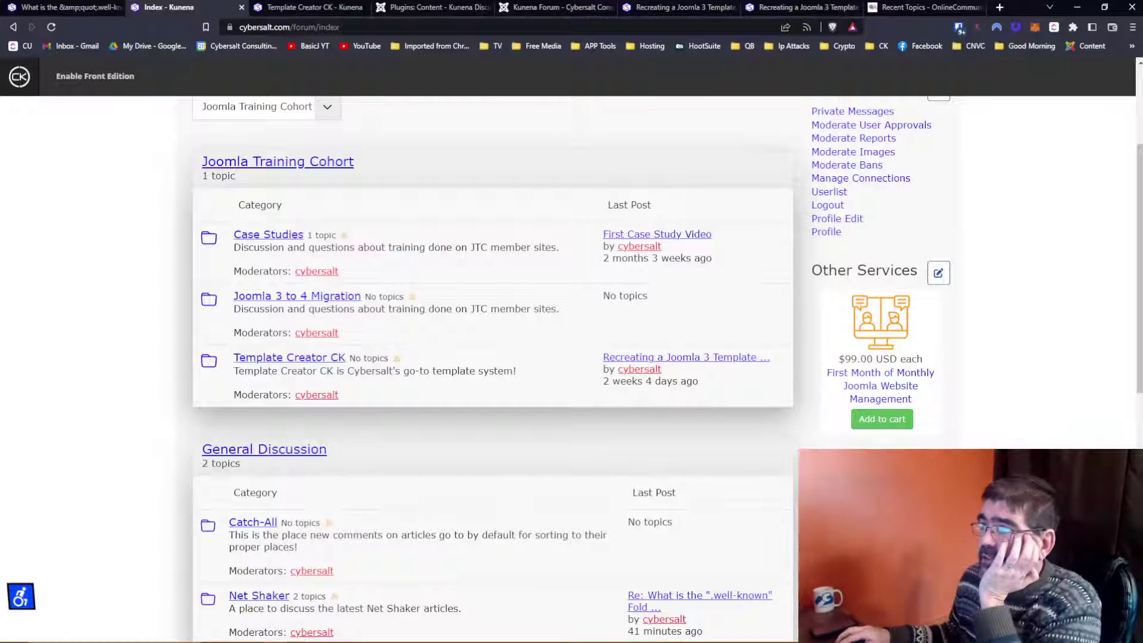
# Step: Go to the Joomla Training Cohort's Case Studies page and open the Sunday Children's Focus subcategory
pyautogui.click(773, 9)
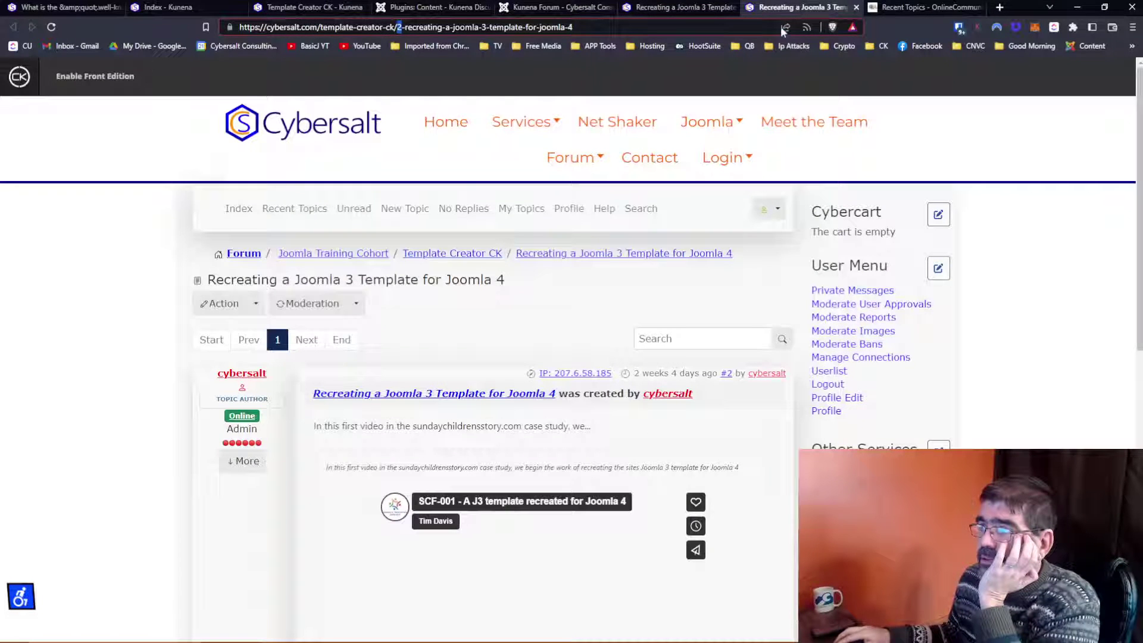
pyautogui.moveTo(704, 123)
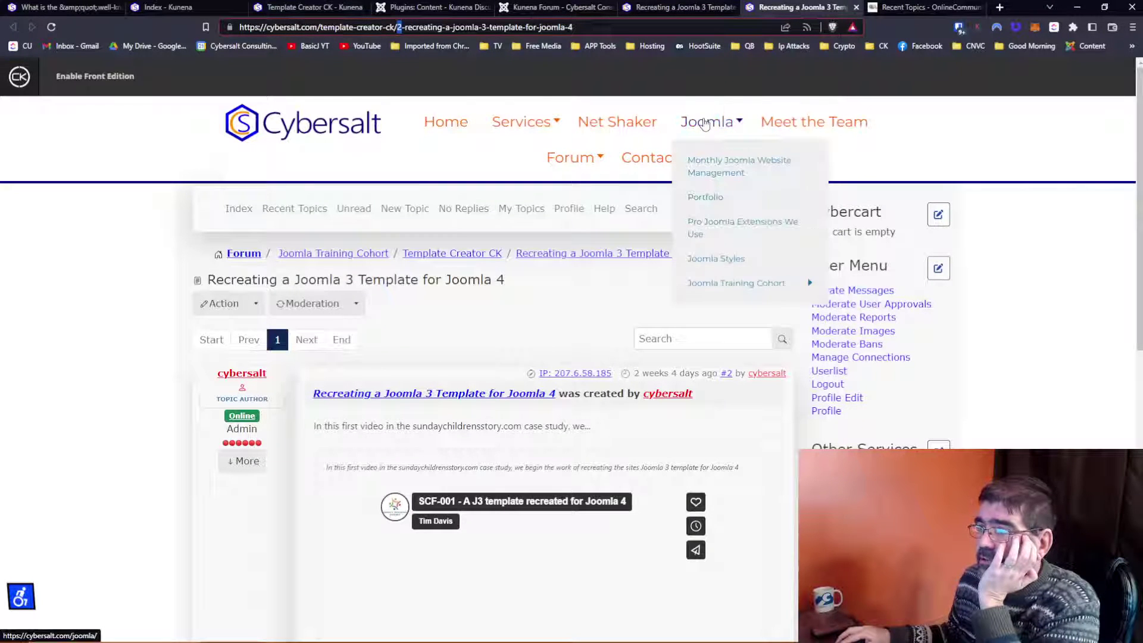
pyautogui.moveTo(768, 283)
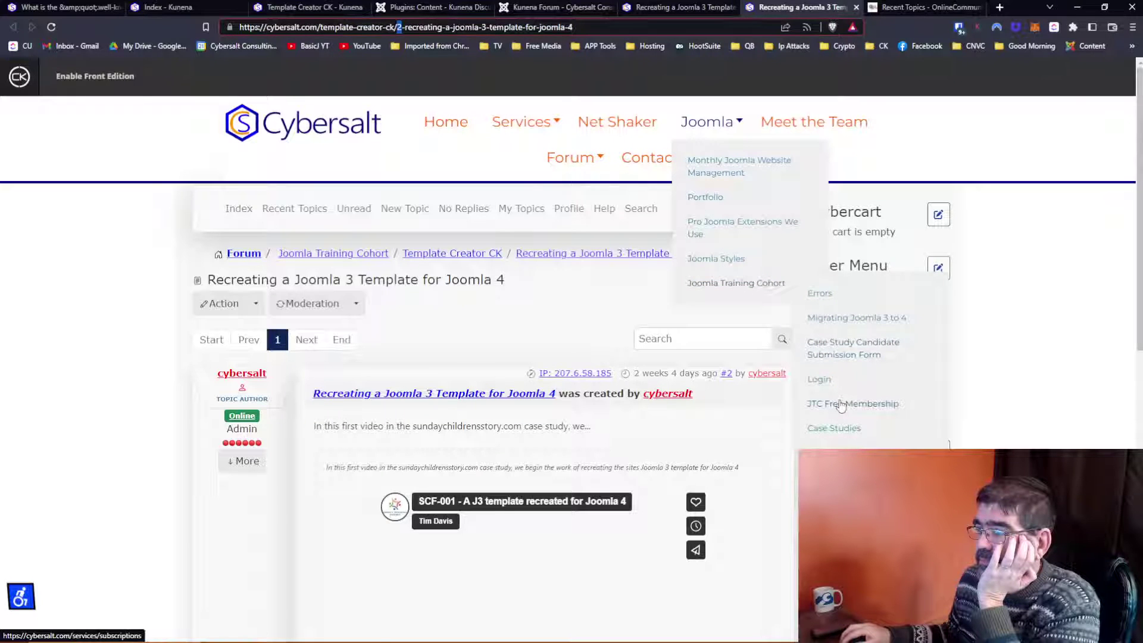
pyautogui.click(840, 404)
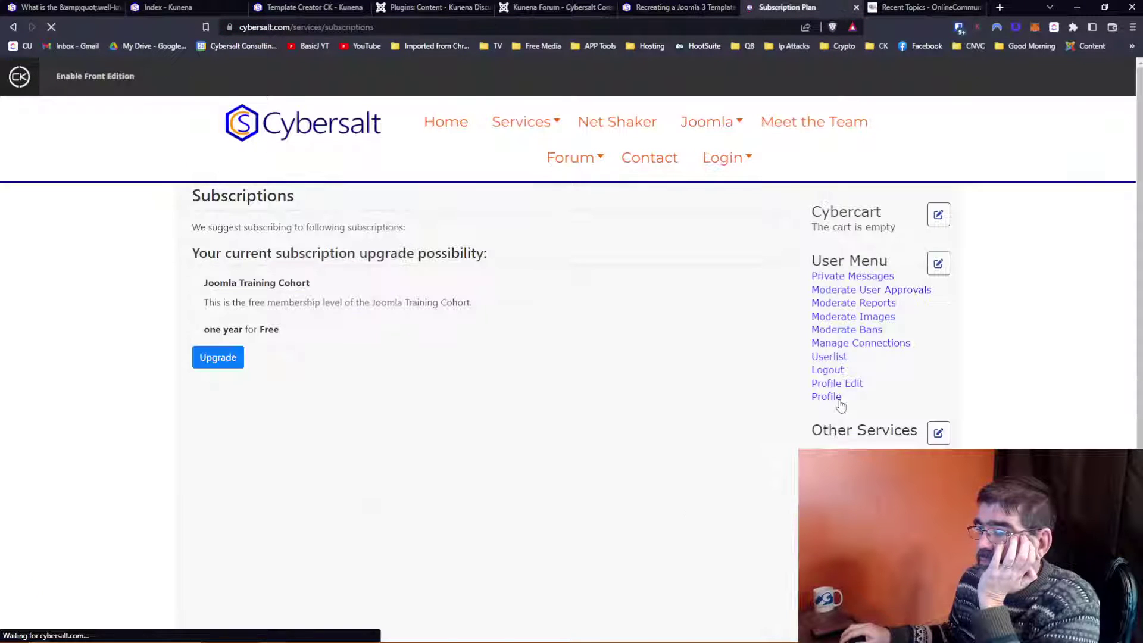
pyautogui.moveTo(706, 122)
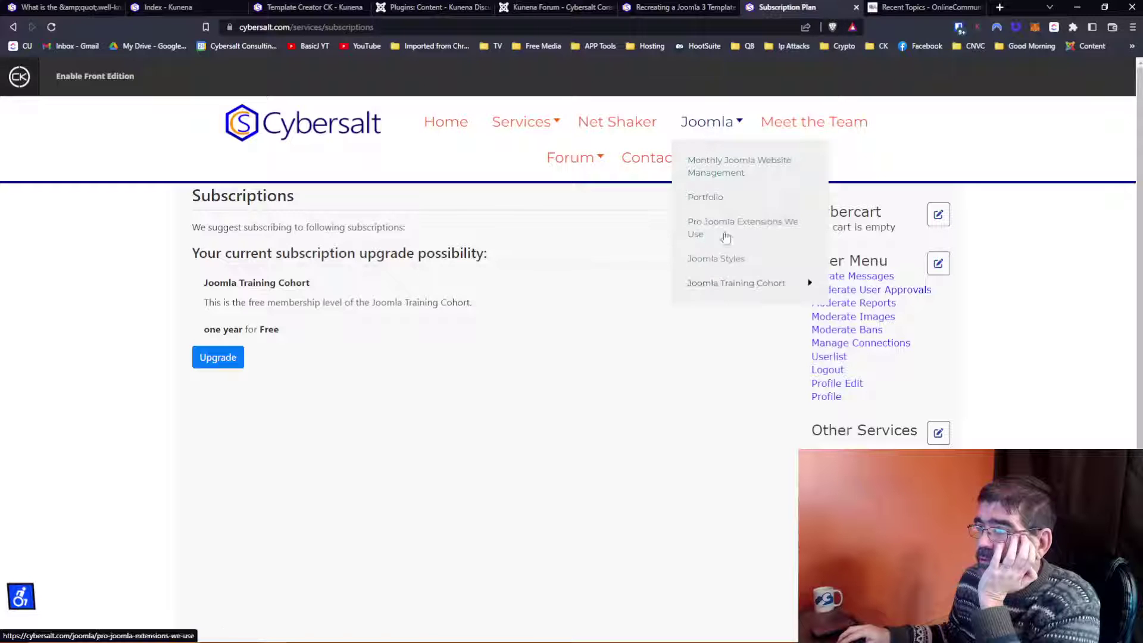
pyautogui.moveTo(737, 281)
pyautogui.click(850, 427)
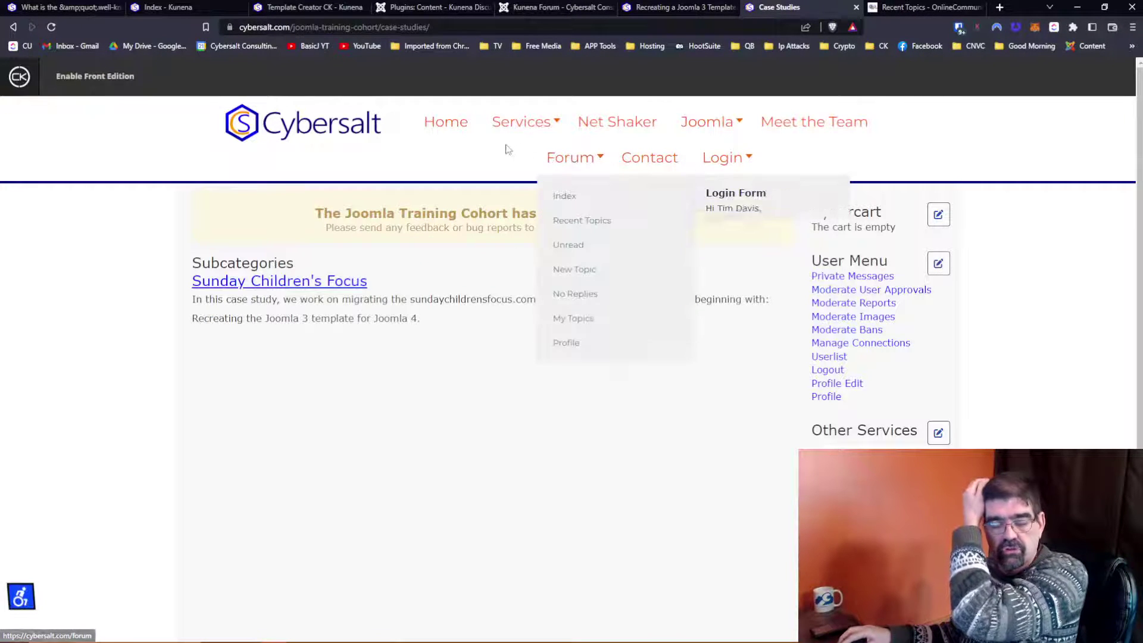
pyautogui.moveTo(522, 136)
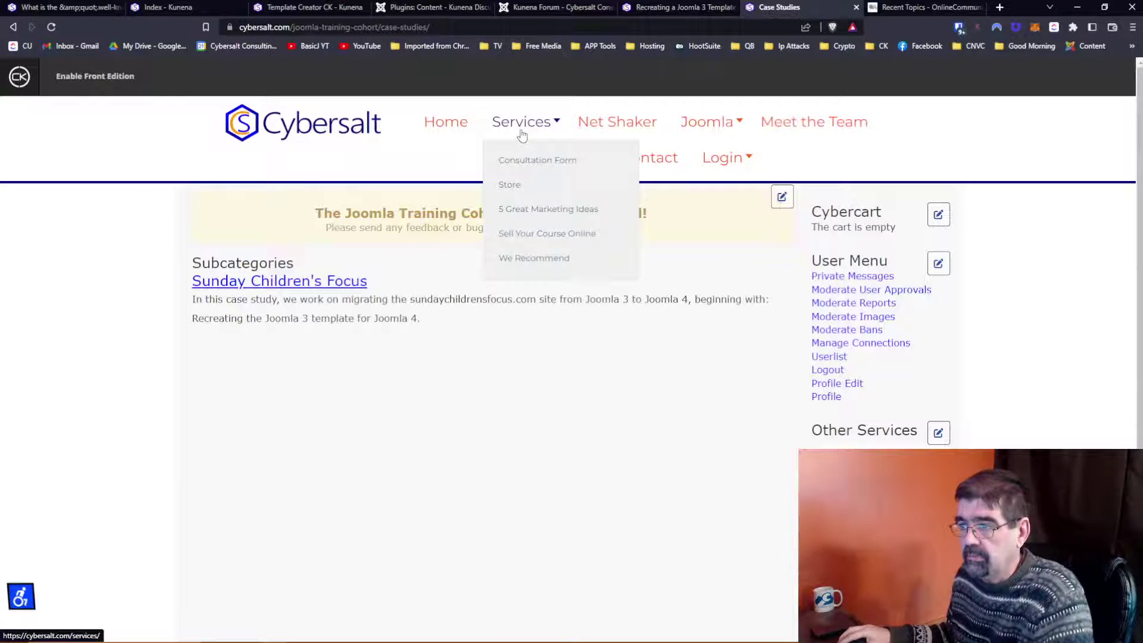
pyautogui.click(332, 285)
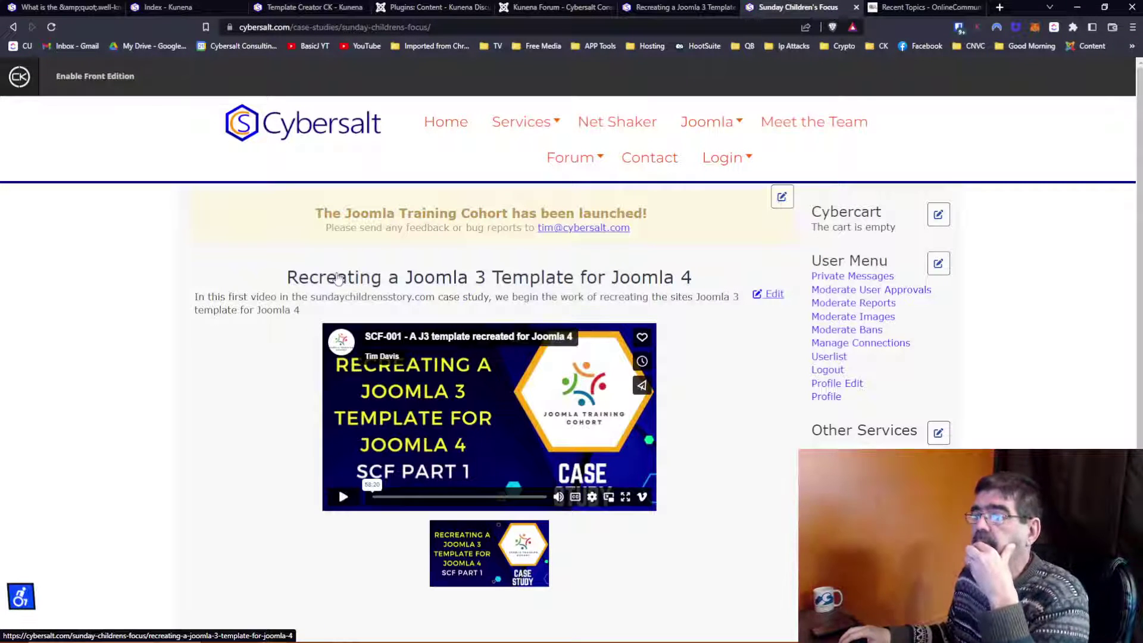
# Step: Open the "Recreating a Joomla 3 Template for Joomla 4" article and examine its discussion link and comment form
pyautogui.scroll(-2, 338, 278)
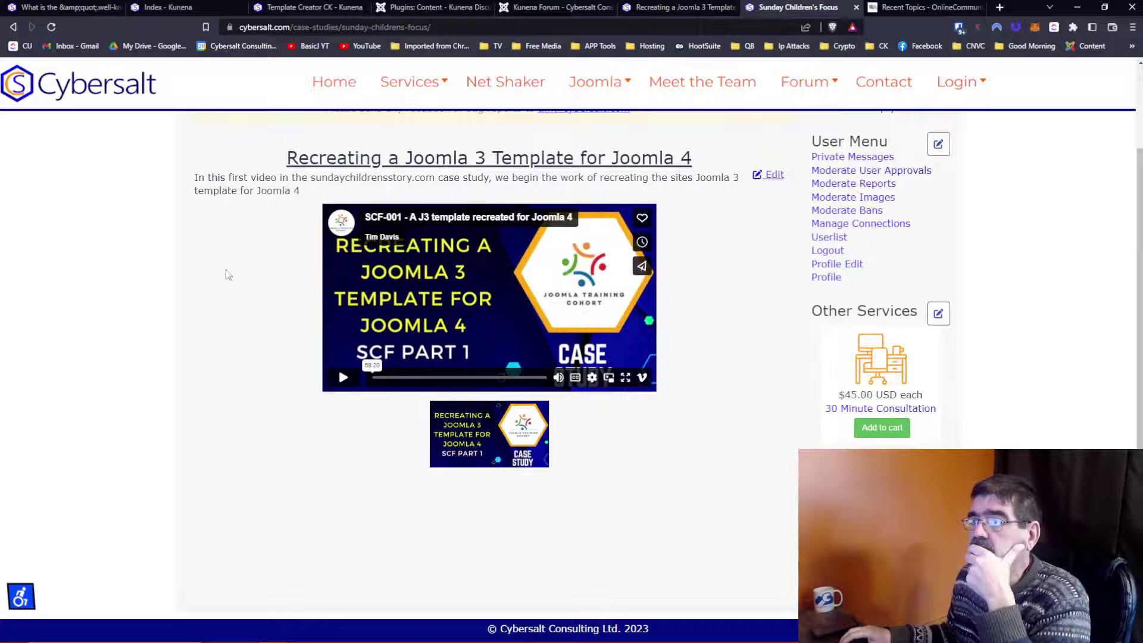
pyautogui.scroll(1, 226, 274)
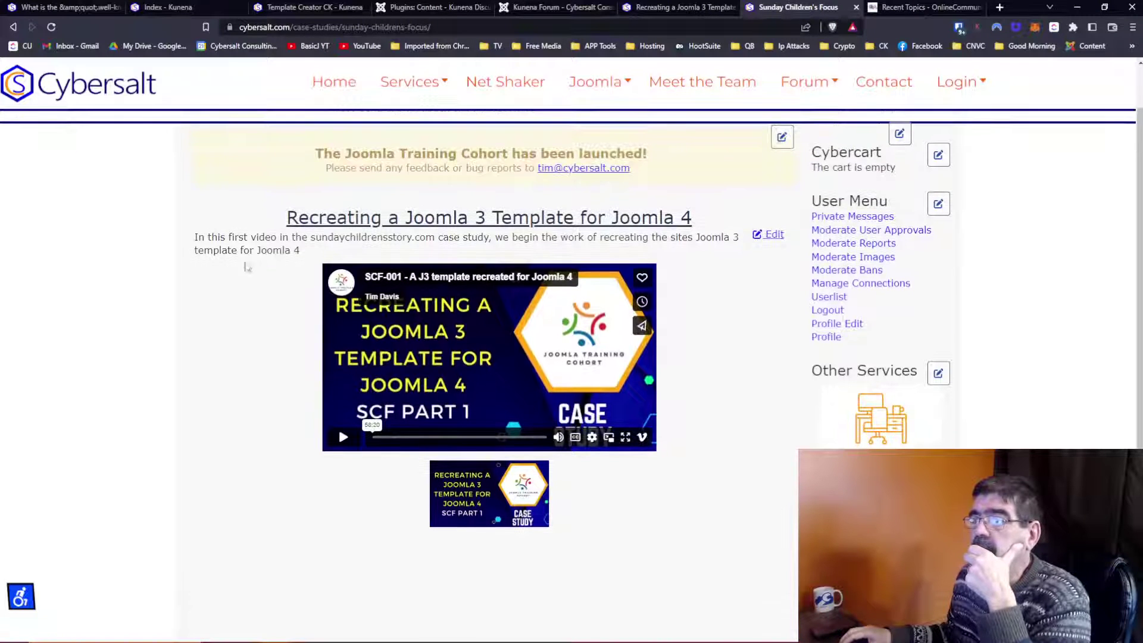
pyautogui.click(392, 228)
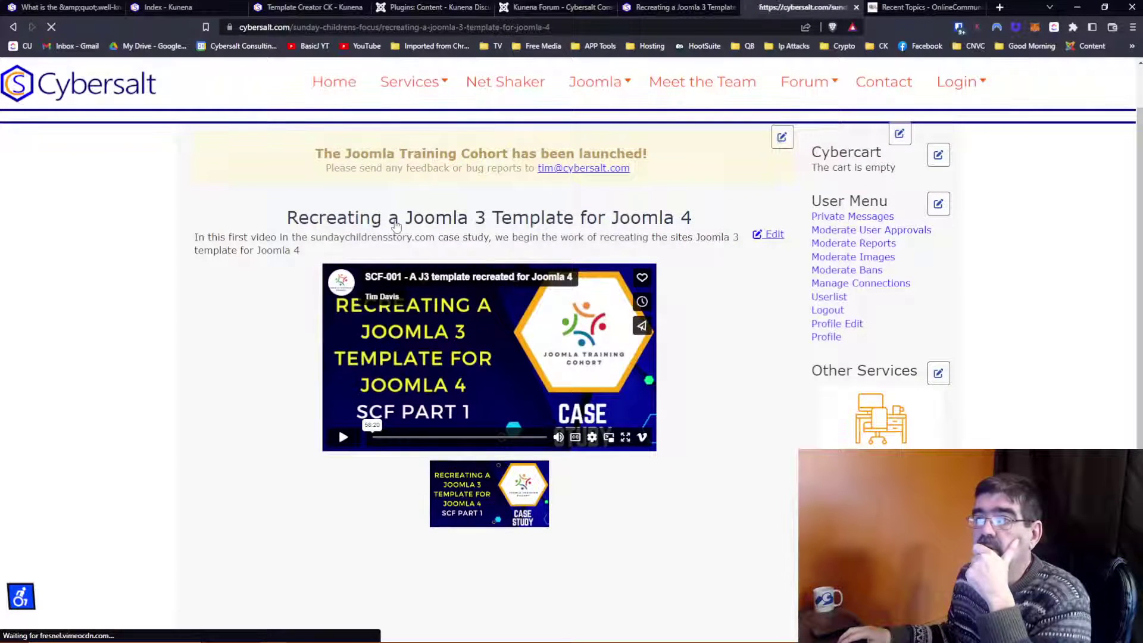
pyautogui.scroll(-5, 269, 290)
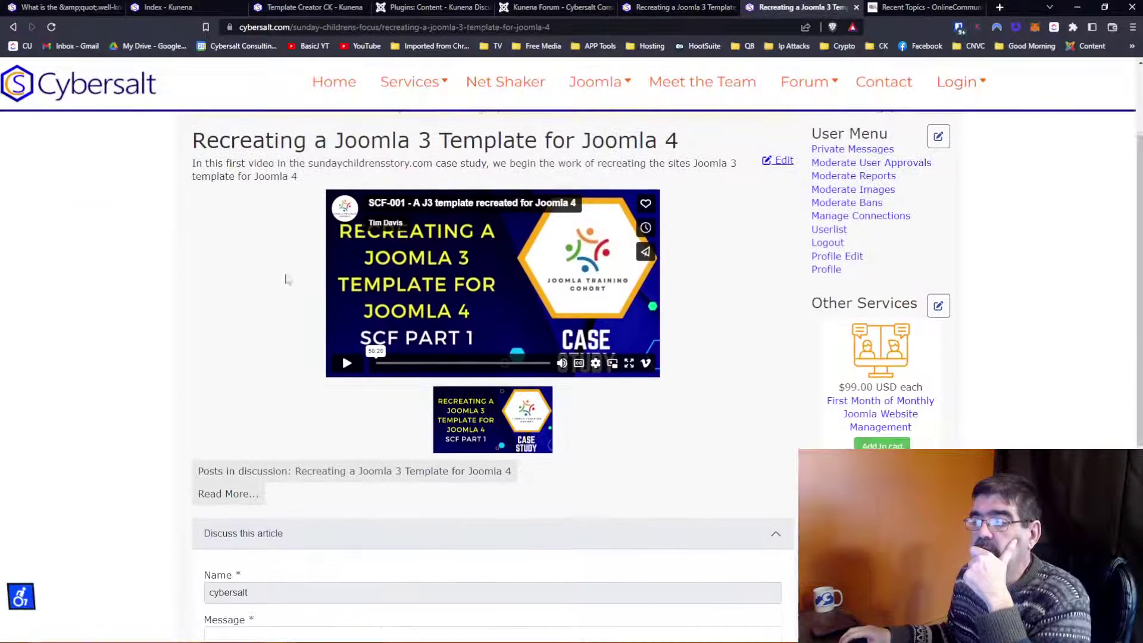
pyautogui.scroll(-3, 269, 289)
pyautogui.scroll(2, 269, 290)
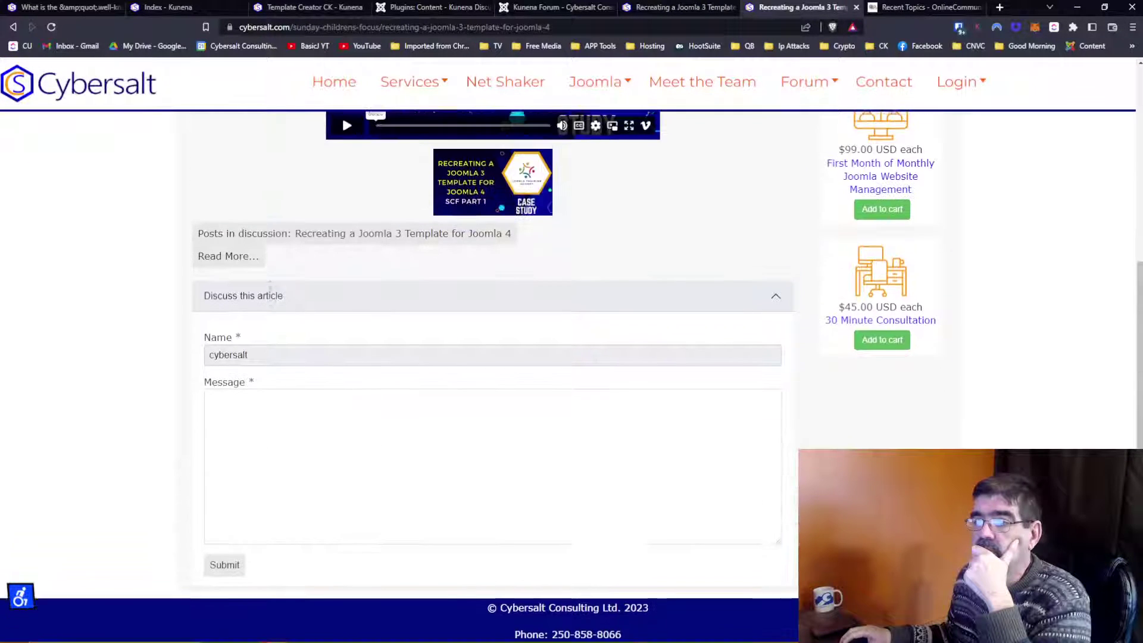
pyautogui.scroll(1, 269, 290)
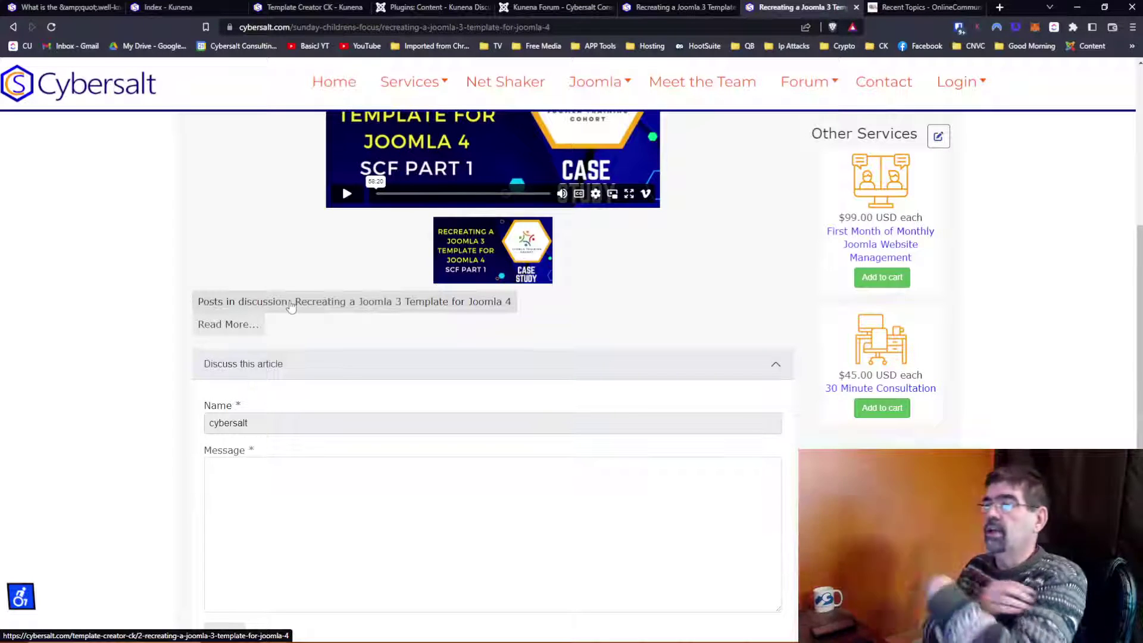
pyautogui.scroll(1, 291, 306)
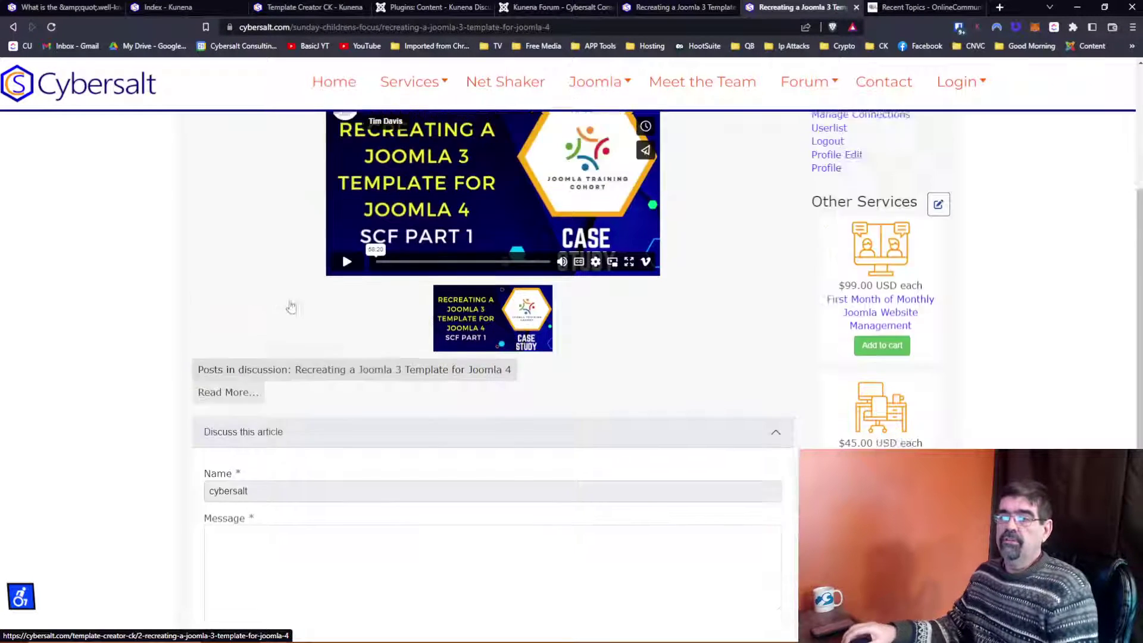
pyautogui.scroll(4, 291, 306)
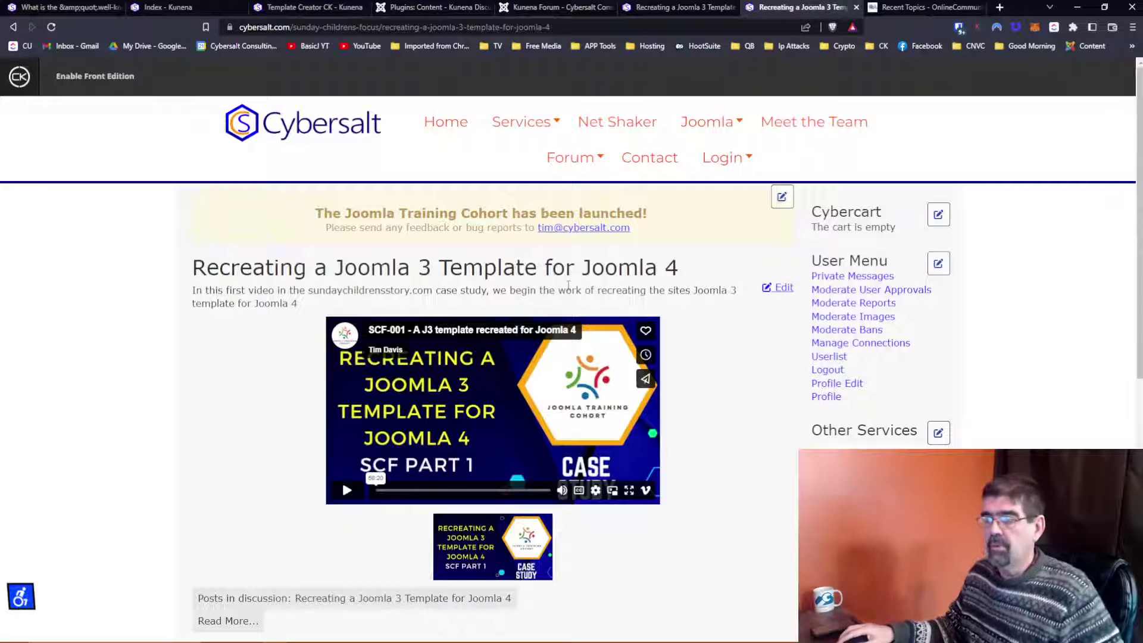
pyautogui.moveTo(707, 125)
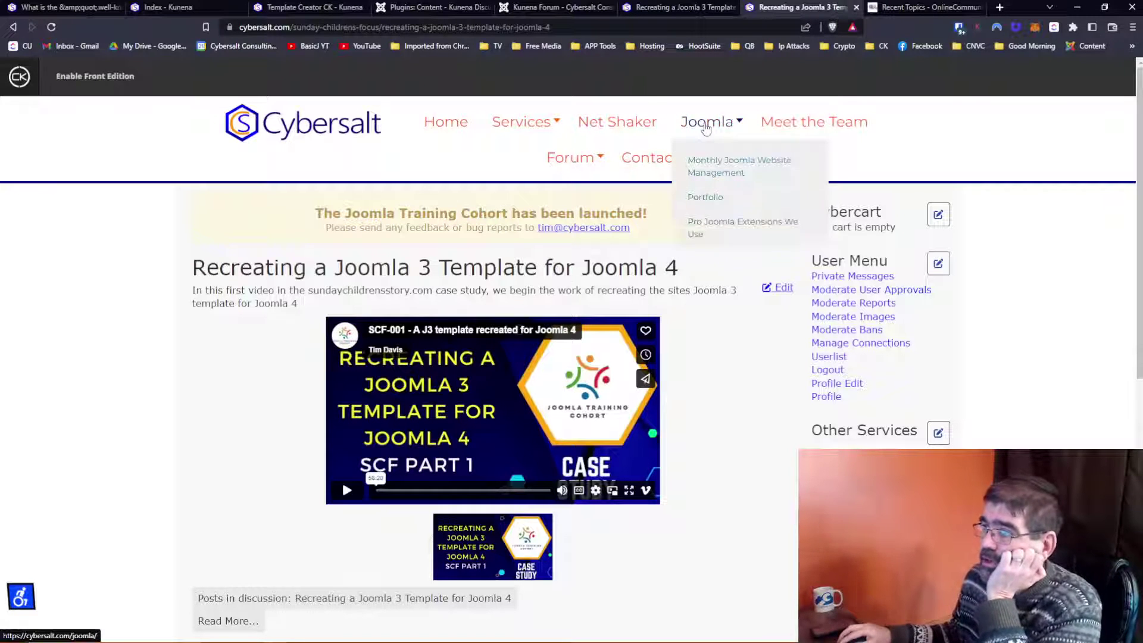
pyautogui.moveTo(725, 282)
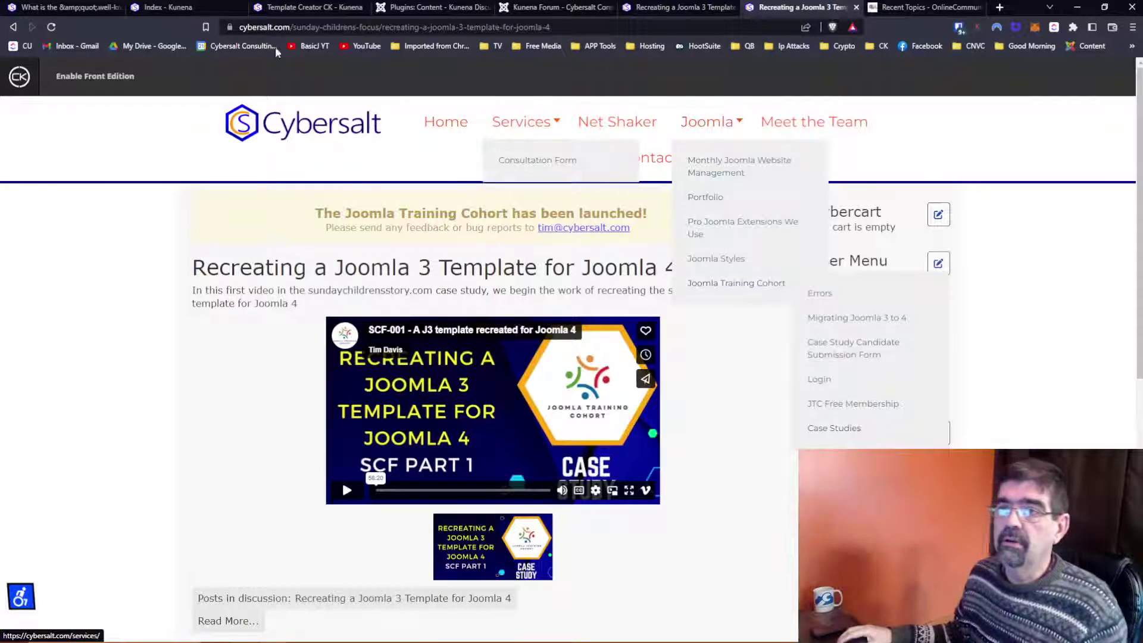
# Step: Return to the forum index and open the moderation page of the "Recreating a Joomla 3 Template for Joomla 4" topic in Template Creator CK
pyautogui.click(166, 8)
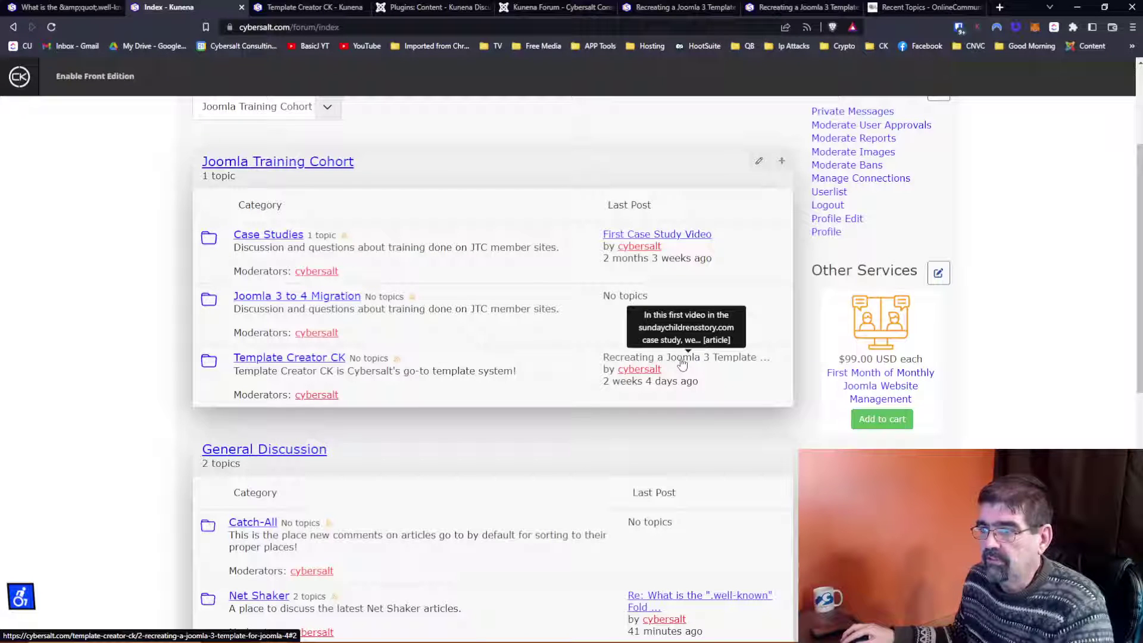
pyautogui.click(682, 365)
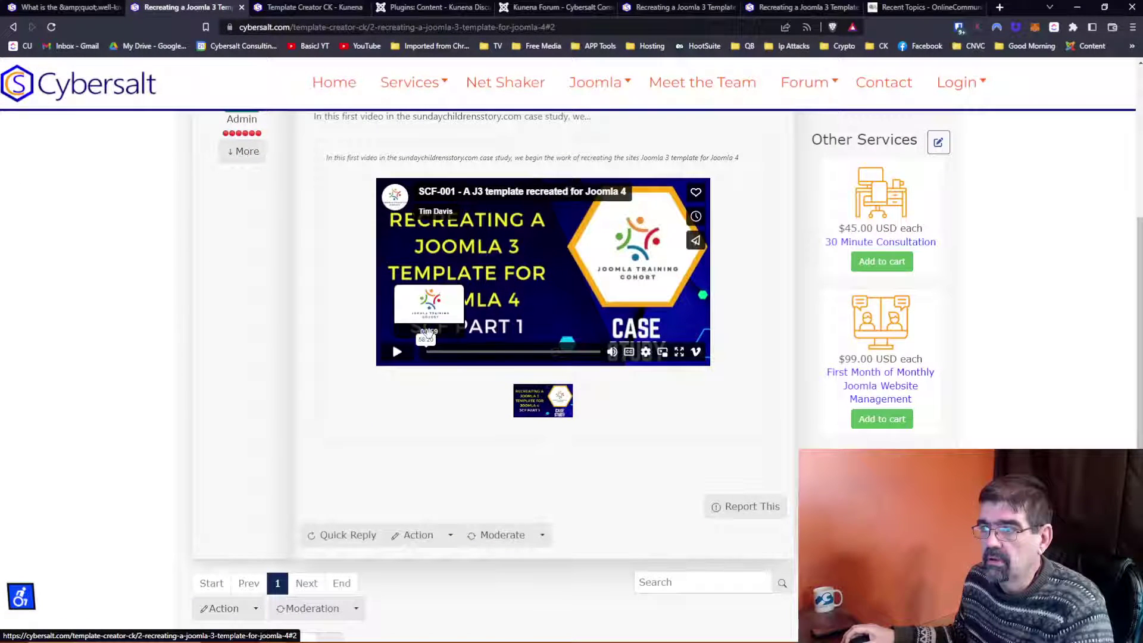
pyautogui.scroll(3, 428, 333)
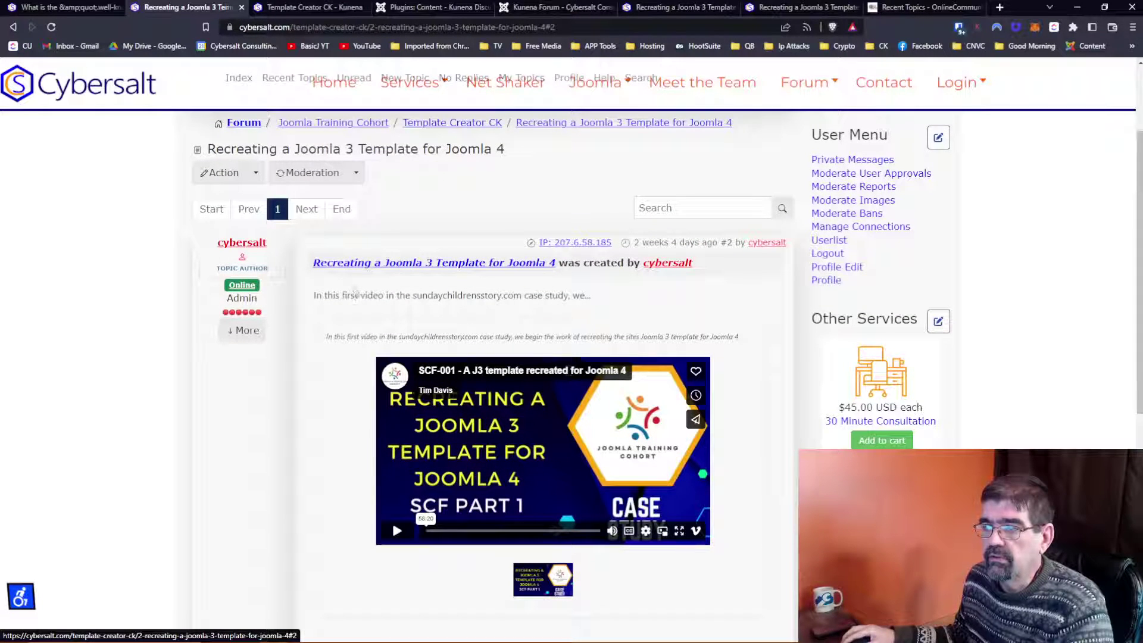
pyautogui.click(314, 173)
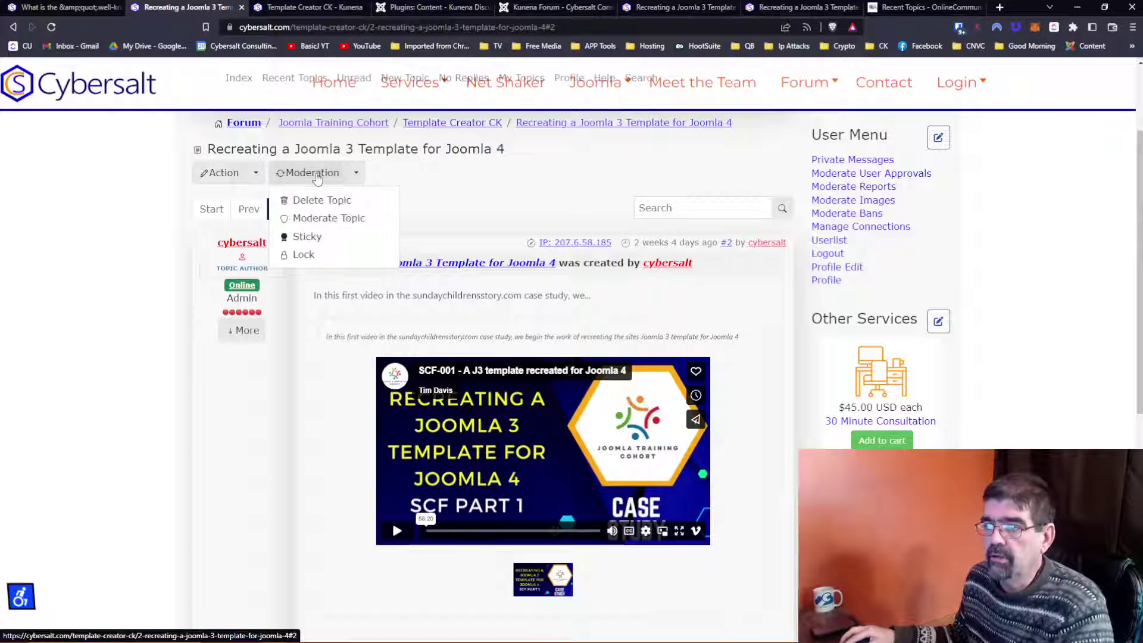
pyautogui.click(320, 218)
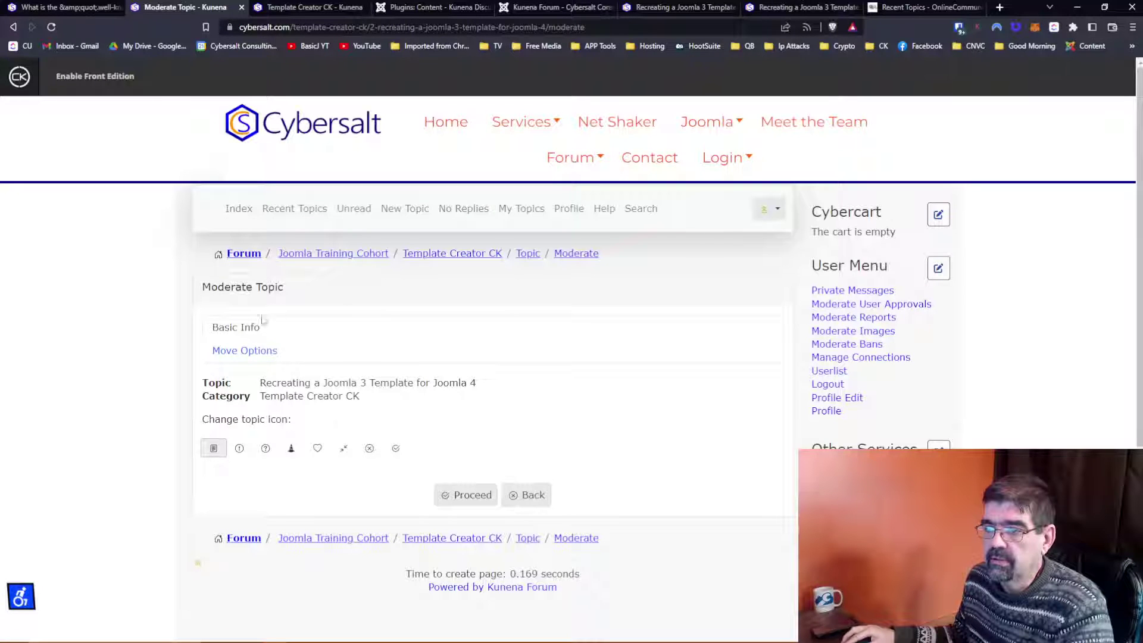
# Step: Move the topic into the Case Studies category, keeping the target topic option Move Topic Into Another Category
pyautogui.click(249, 351)
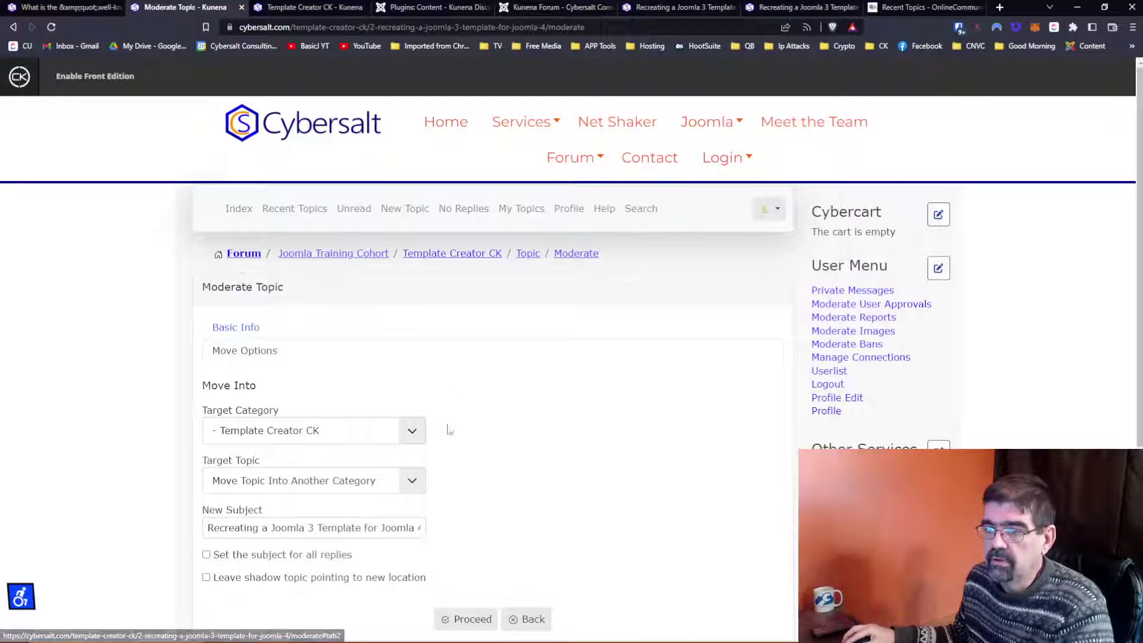
pyautogui.click(419, 434)
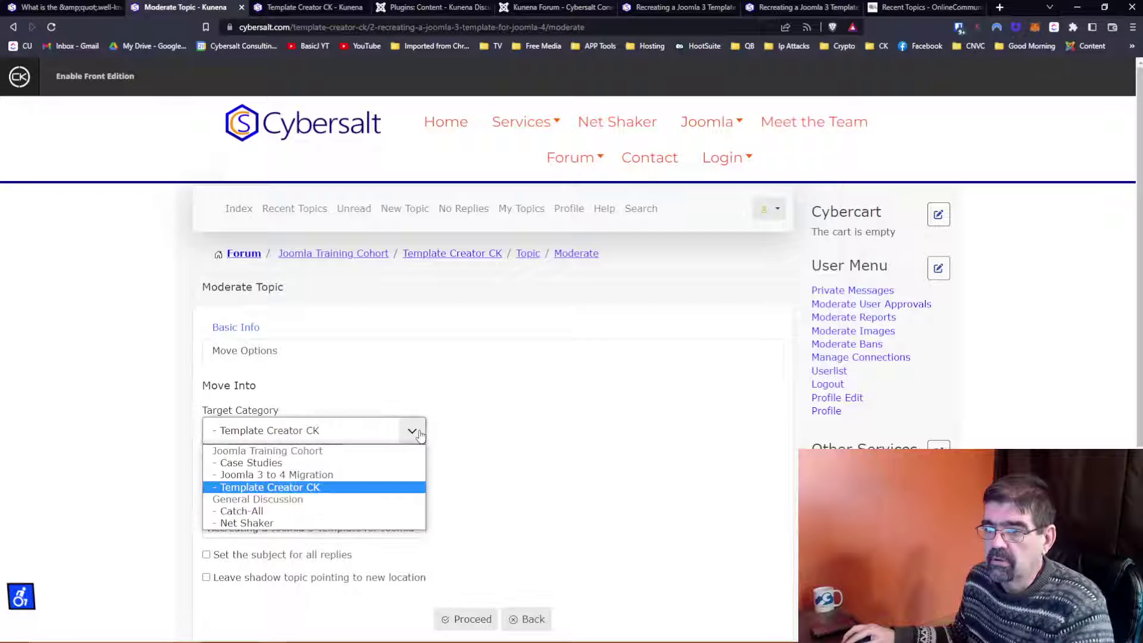
pyautogui.click(341, 463)
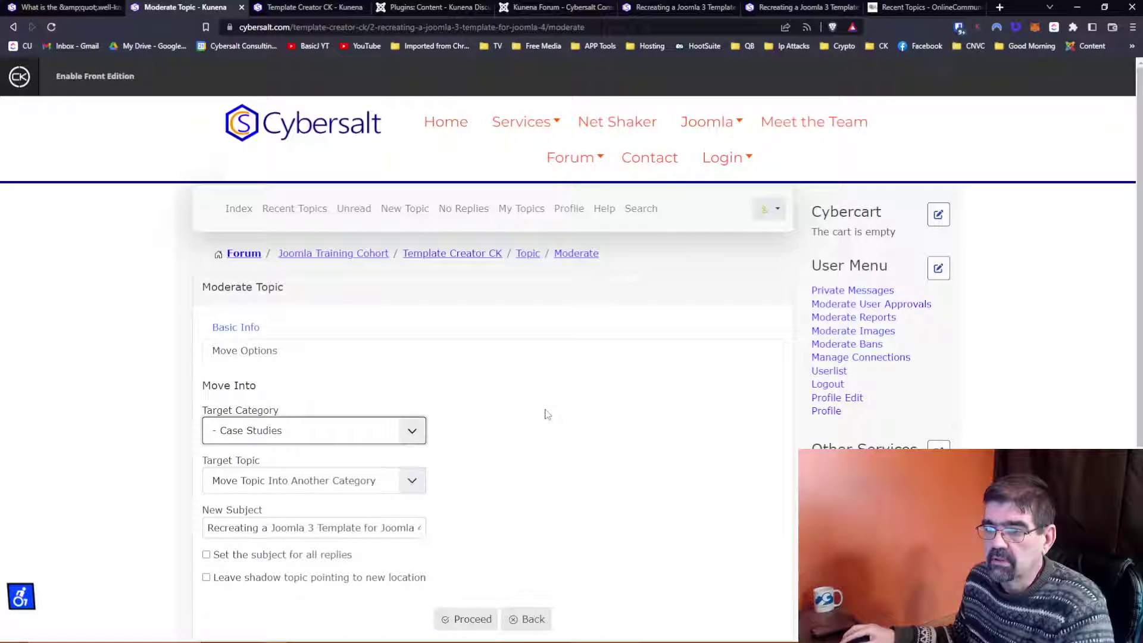
pyautogui.scroll(-2, 547, 414)
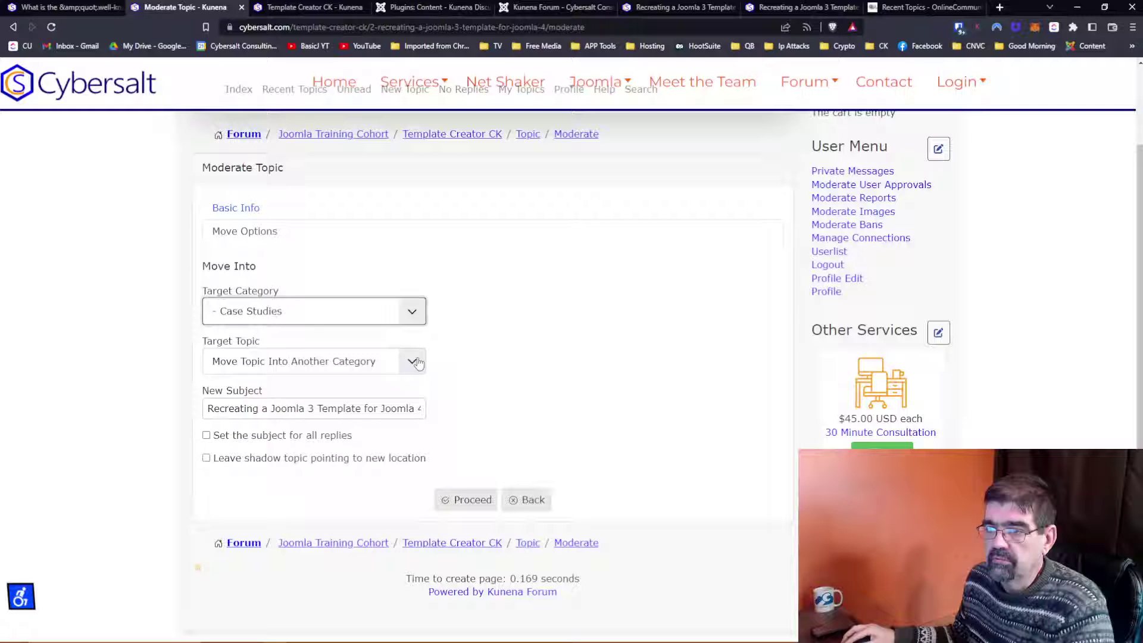
pyautogui.click(418, 363)
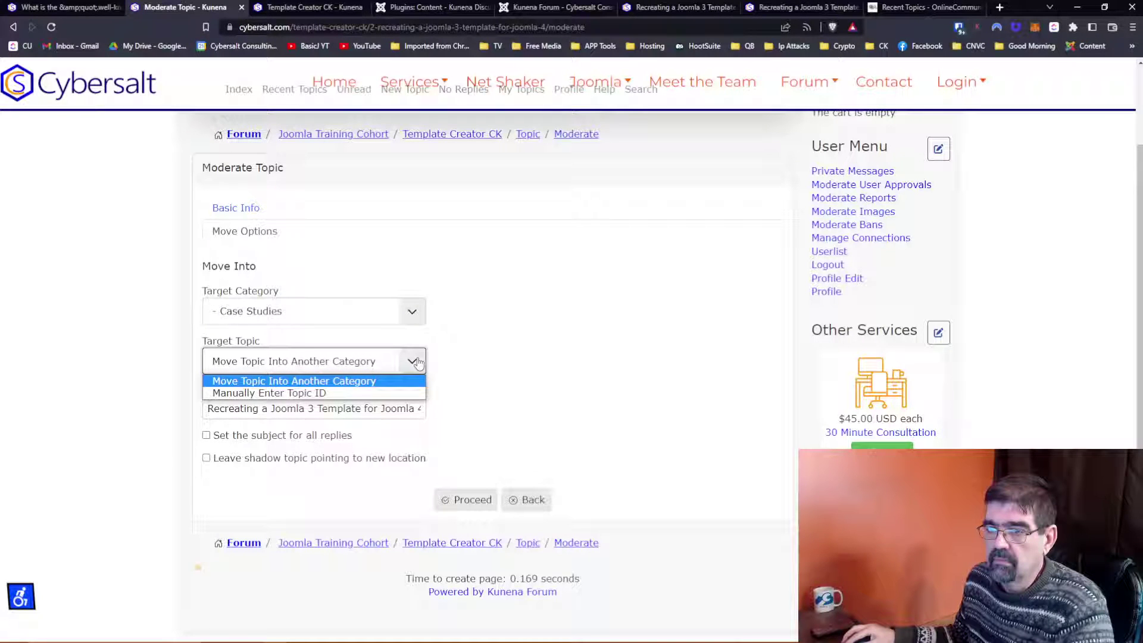
pyautogui.click(419, 363)
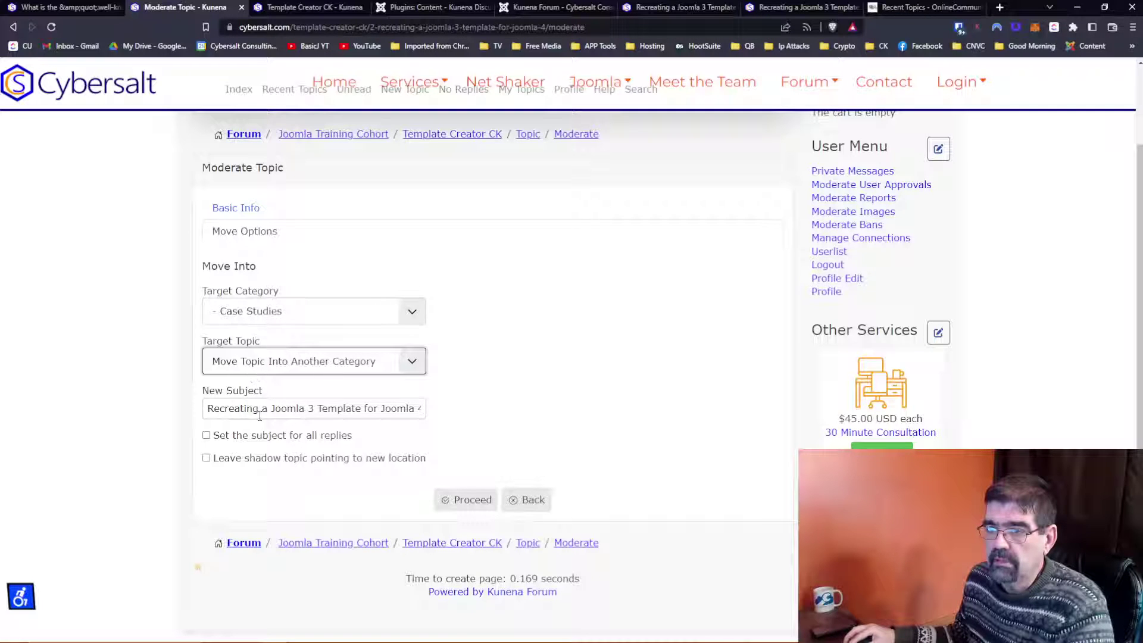
pyautogui.click(474, 503)
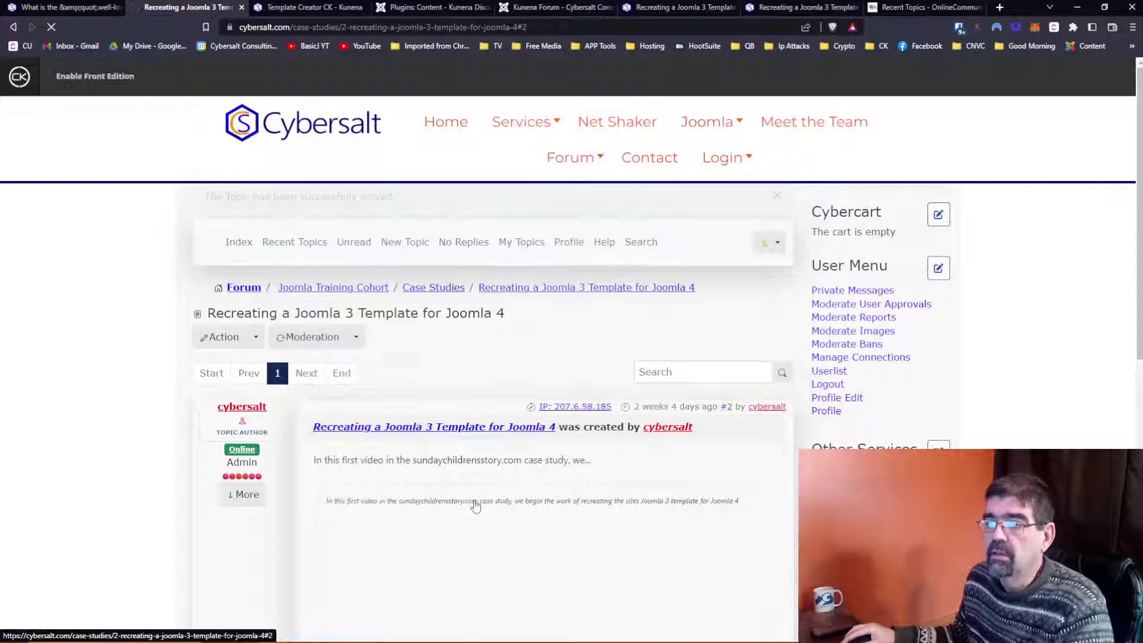
pyautogui.scroll(5, 417, 334)
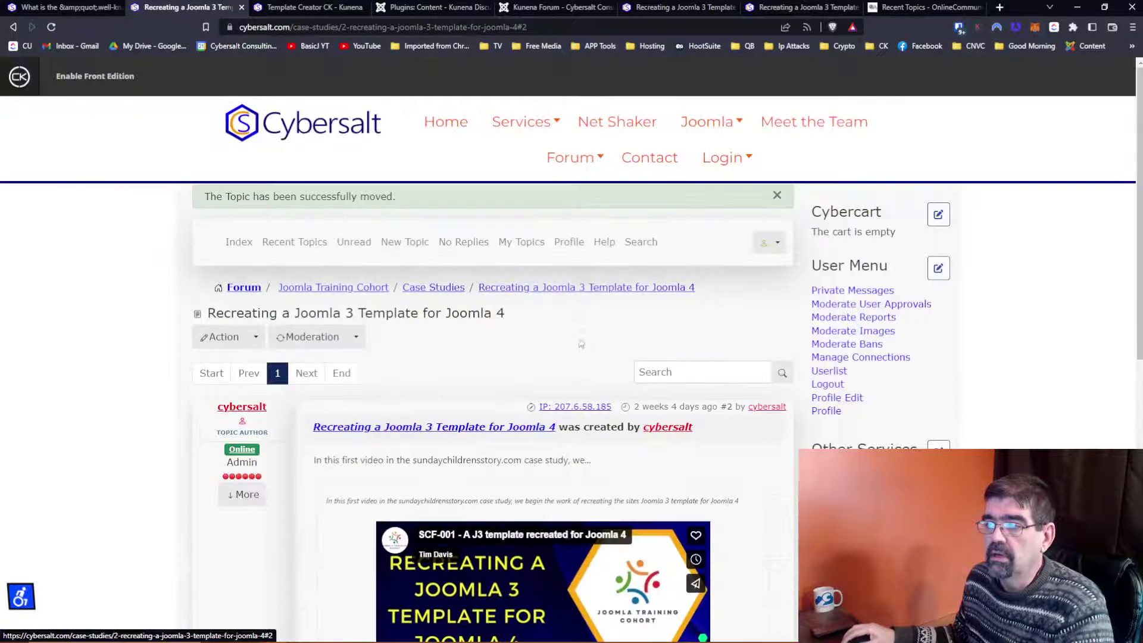
# Step: Check the topics and last posts on the Joomla Training Cohort category page and the forum index after the move
pyautogui.click(344, 290)
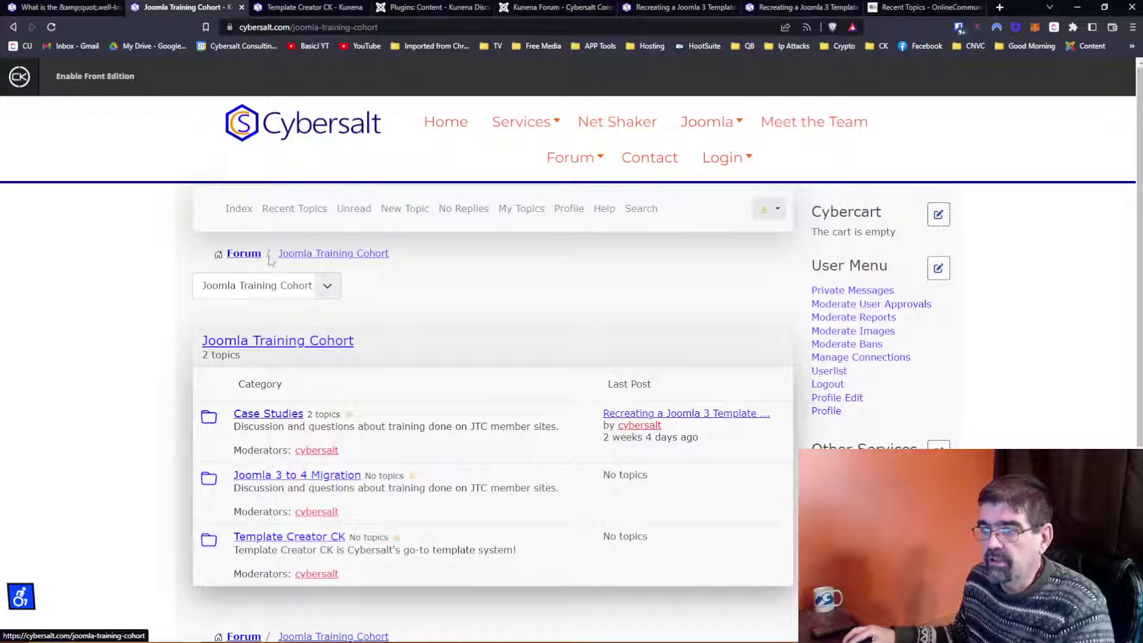
pyautogui.click(240, 254)
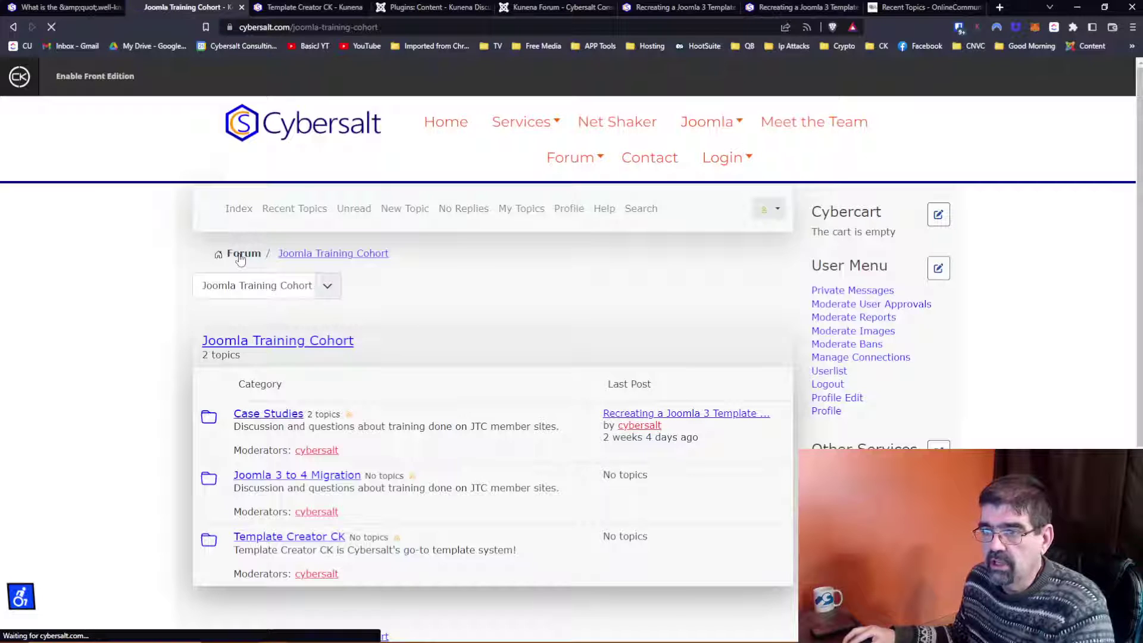
pyautogui.scroll(-1, 459, 306)
pyautogui.scroll(-4, 459, 306)
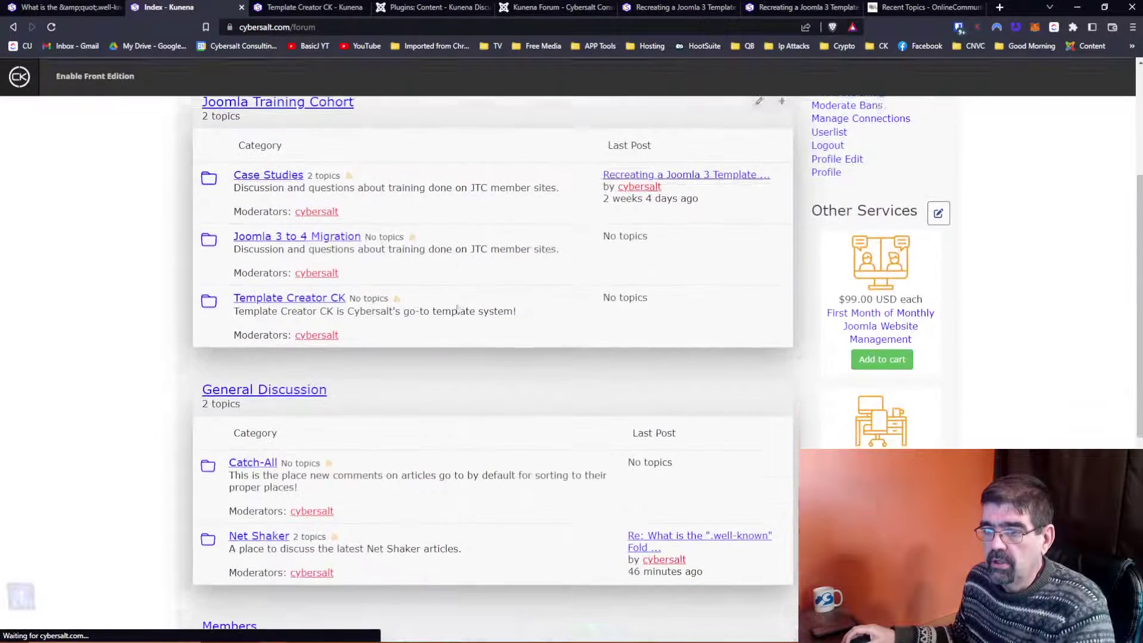
pyautogui.scroll(3, 435, 410)
pyautogui.scroll(2, 435, 411)
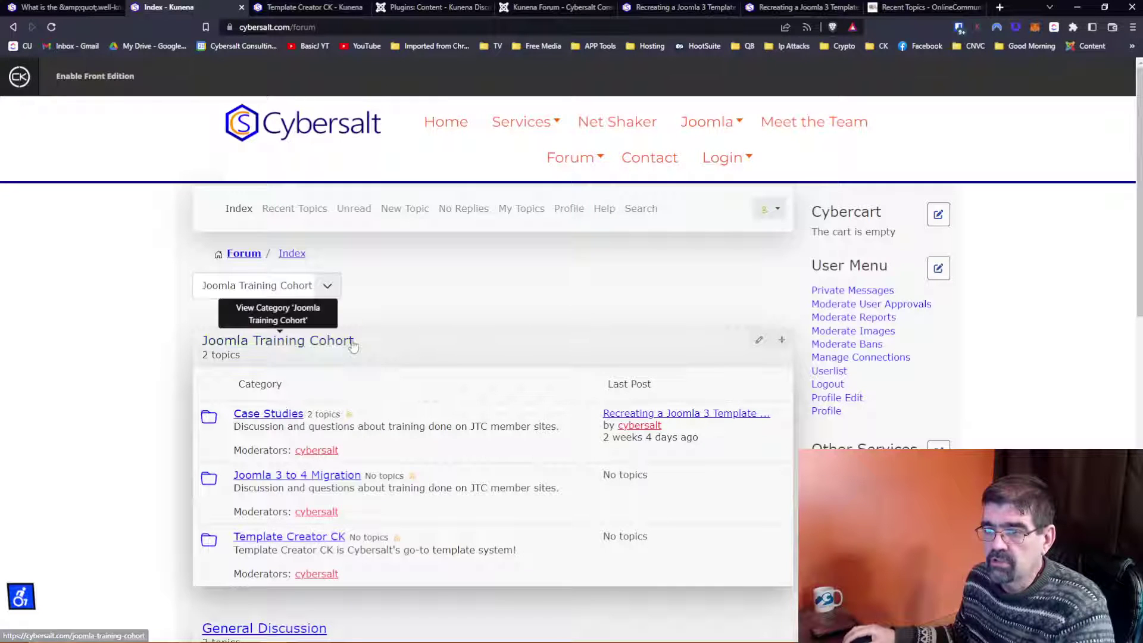
pyautogui.scroll(-3, 423, 331)
pyautogui.scroll(3, 425, 337)
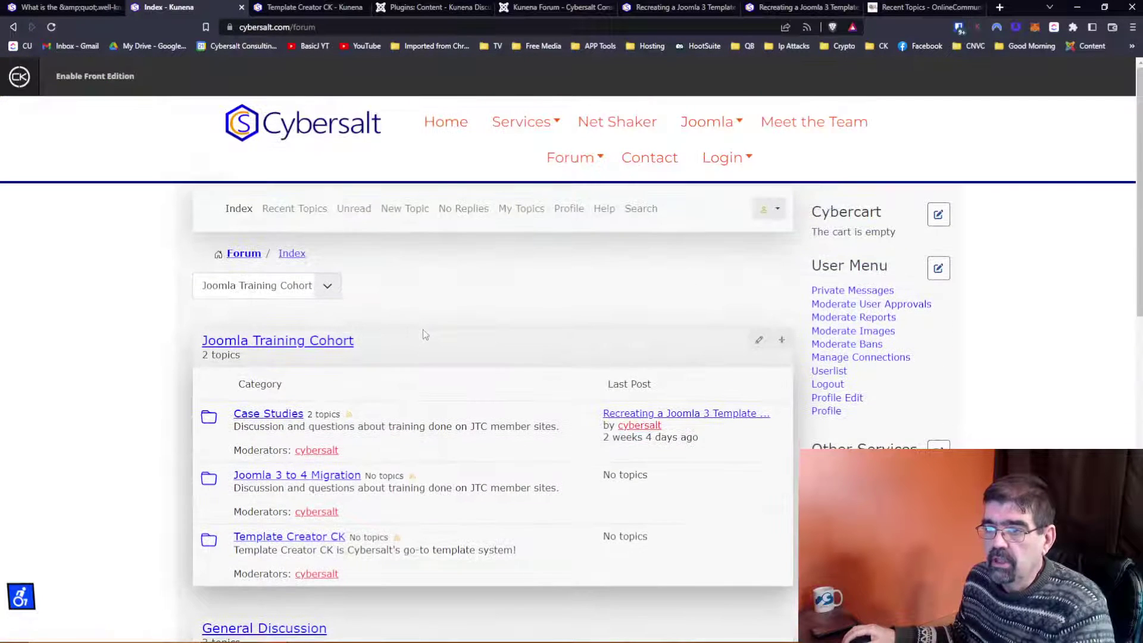
# Step: Go through Joomla Training Cohort to Case Studies, open the moved Joomla 4 template topic, and examine and reload its page
pyautogui.click(288, 345)
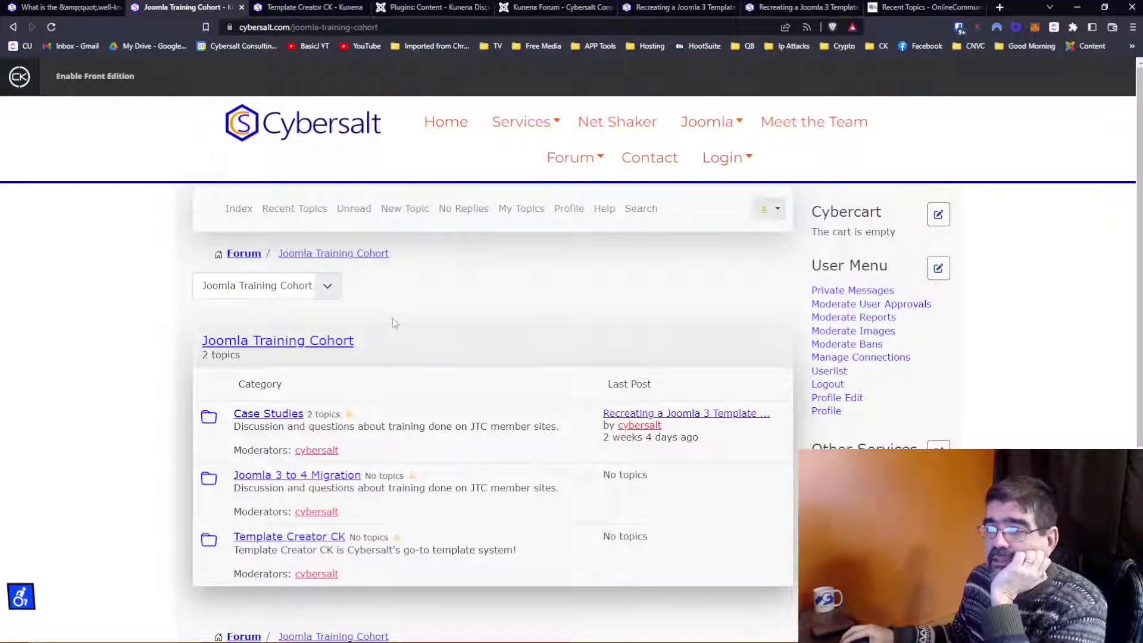
pyautogui.scroll(-2, 392, 322)
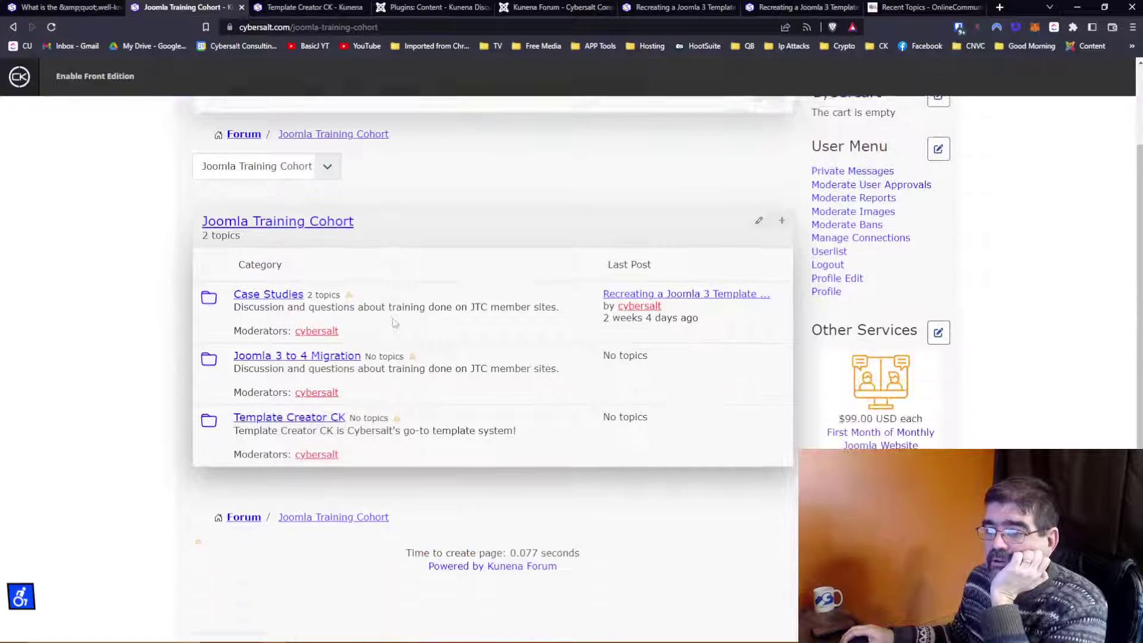
pyautogui.click(260, 294)
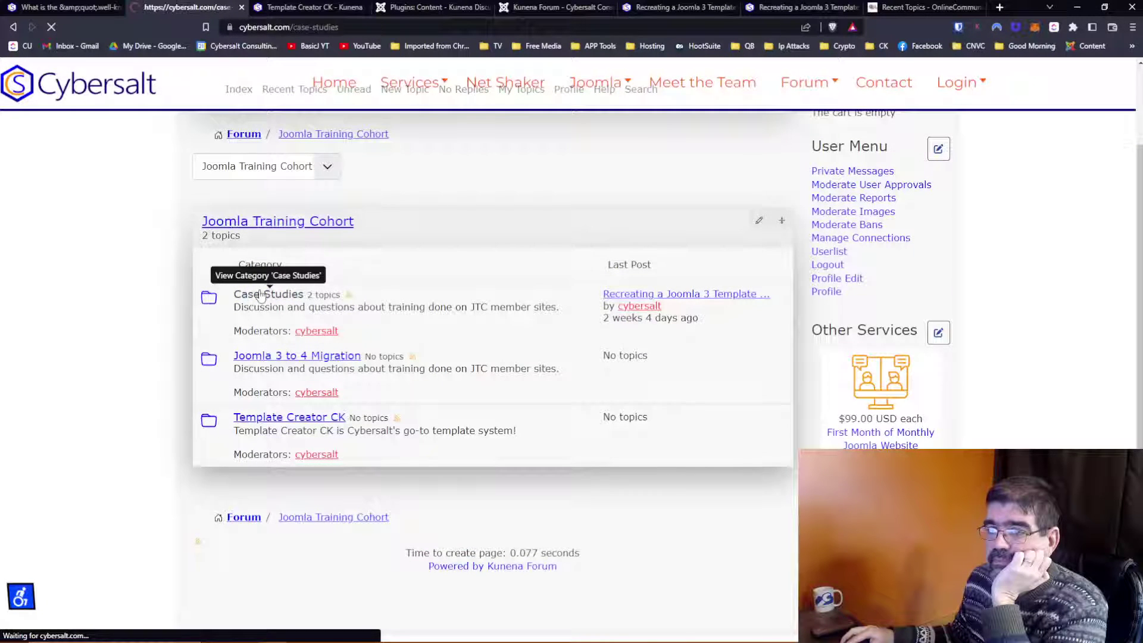
pyautogui.scroll(-4, 492, 331)
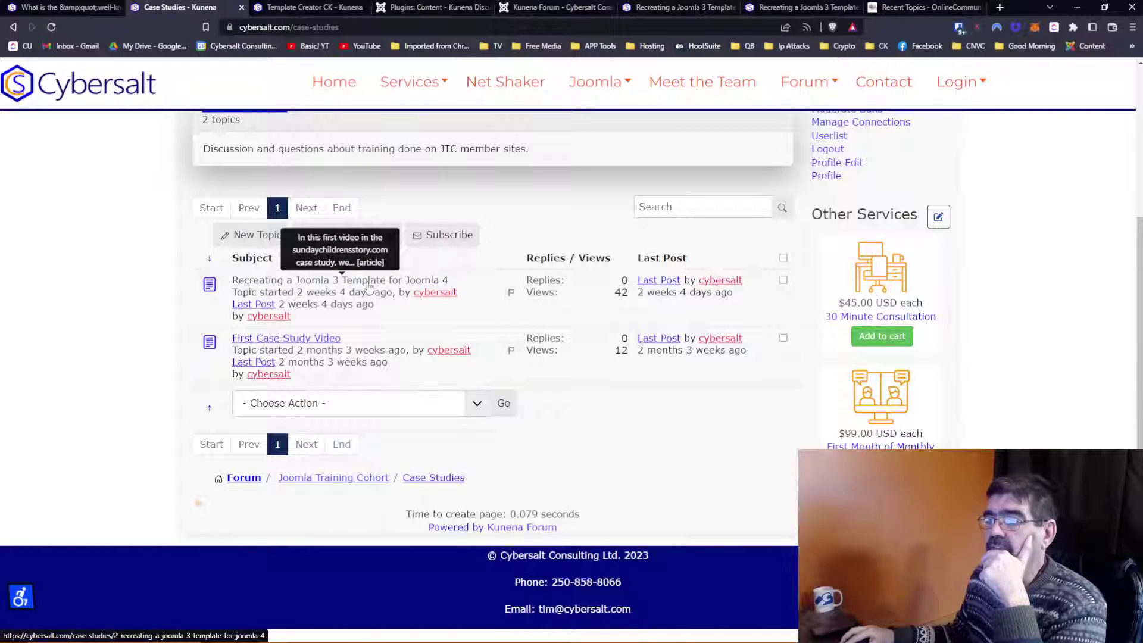
pyautogui.click(368, 287)
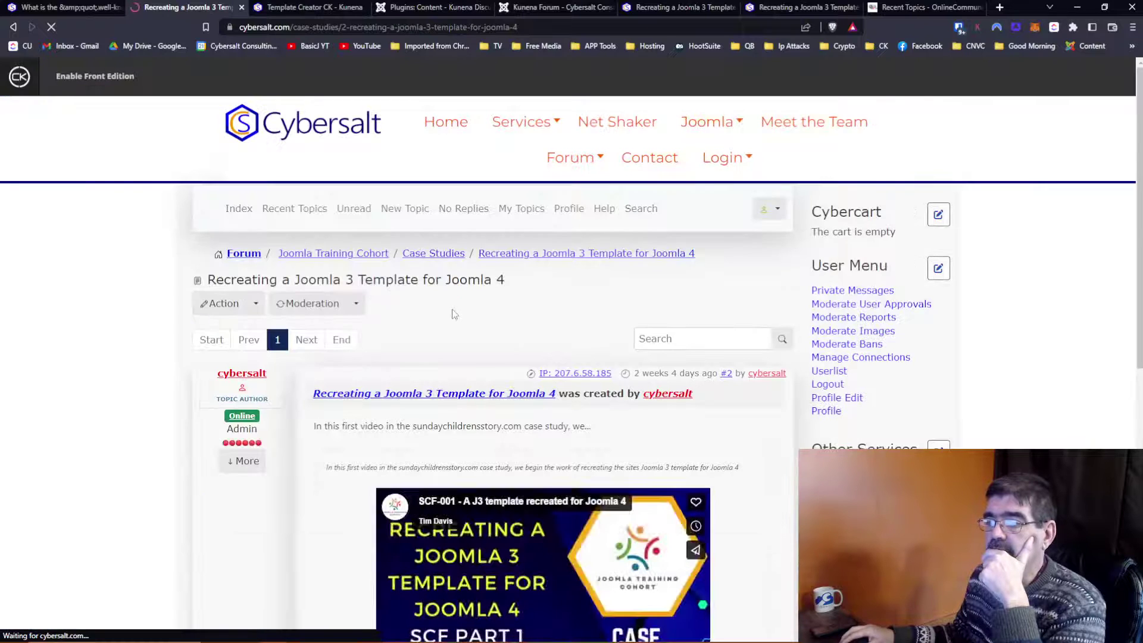
pyautogui.scroll(-5, 454, 313)
pyautogui.scroll(-5, 452, 314)
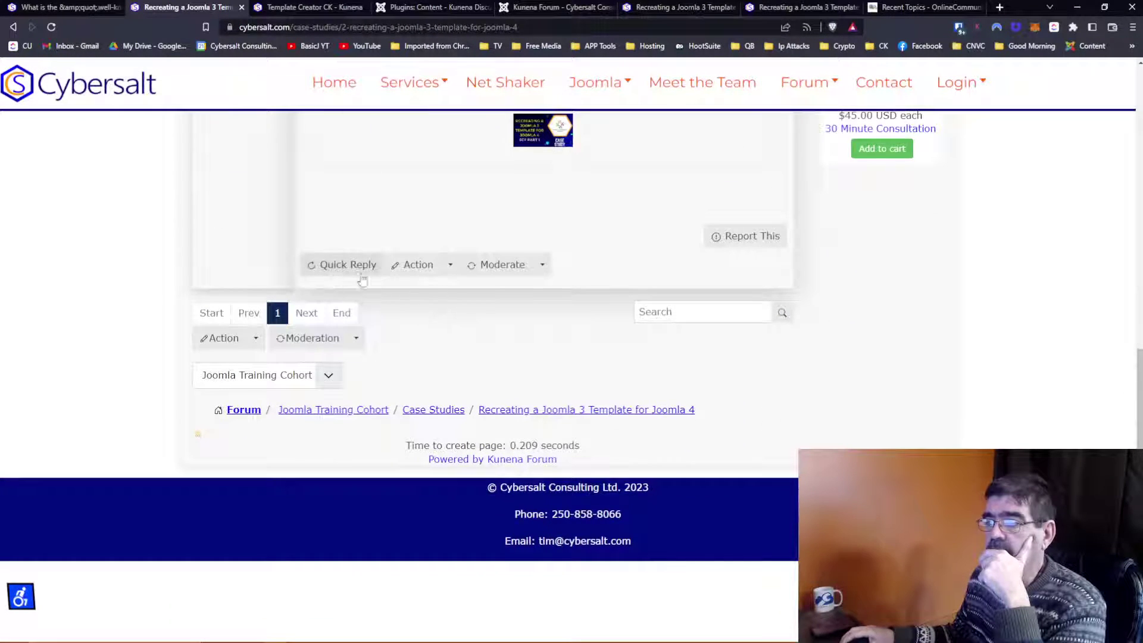
pyautogui.press('F5')
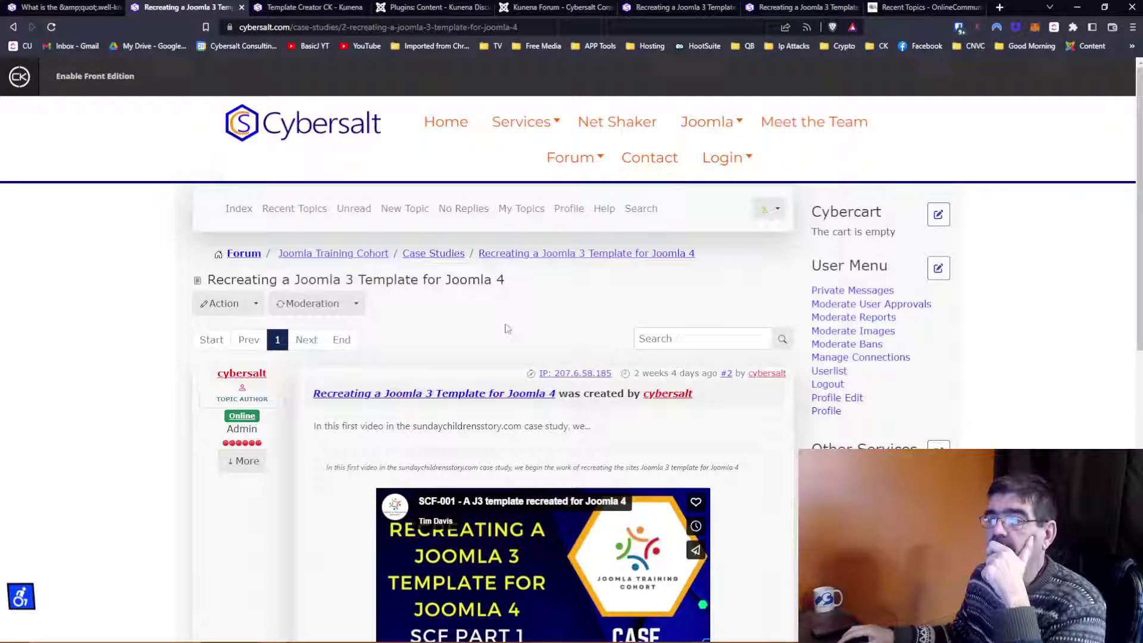
# Step: Open the "First Case Study Video" topic from the Case Studies list, read its post, and return to the list
pyautogui.click(13, 26)
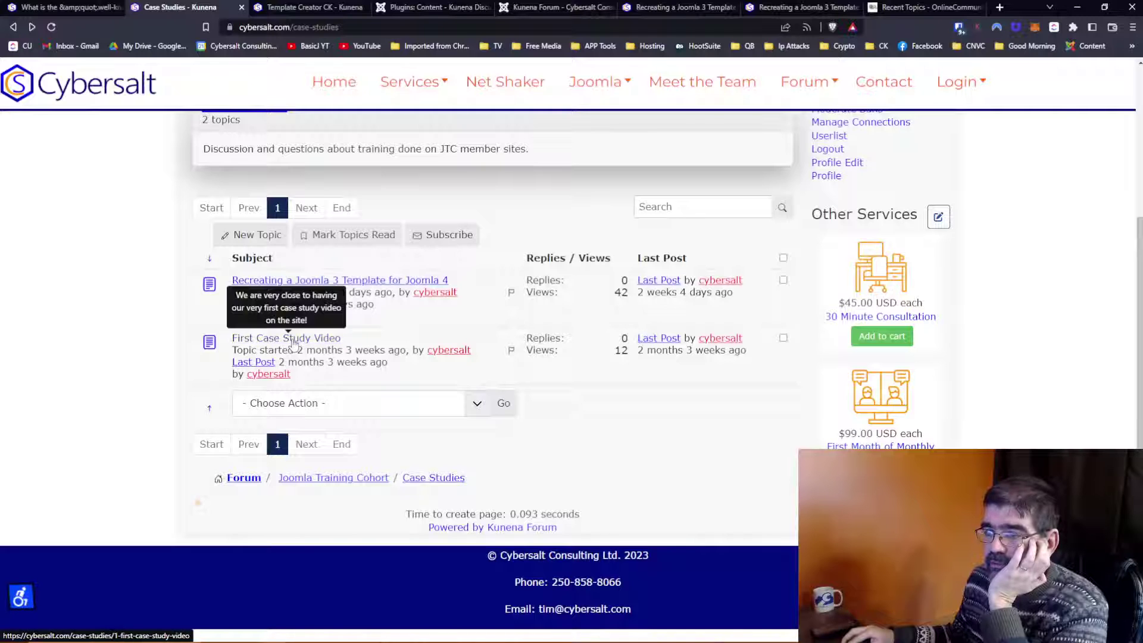
pyautogui.click(292, 340)
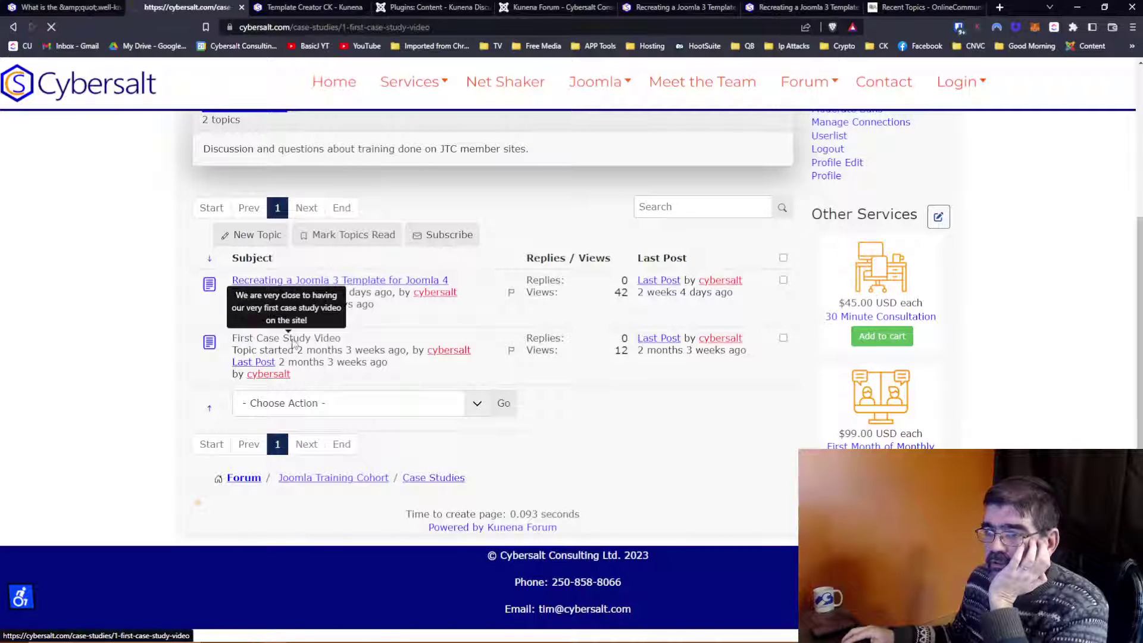
pyautogui.scroll(-2, 451, 349)
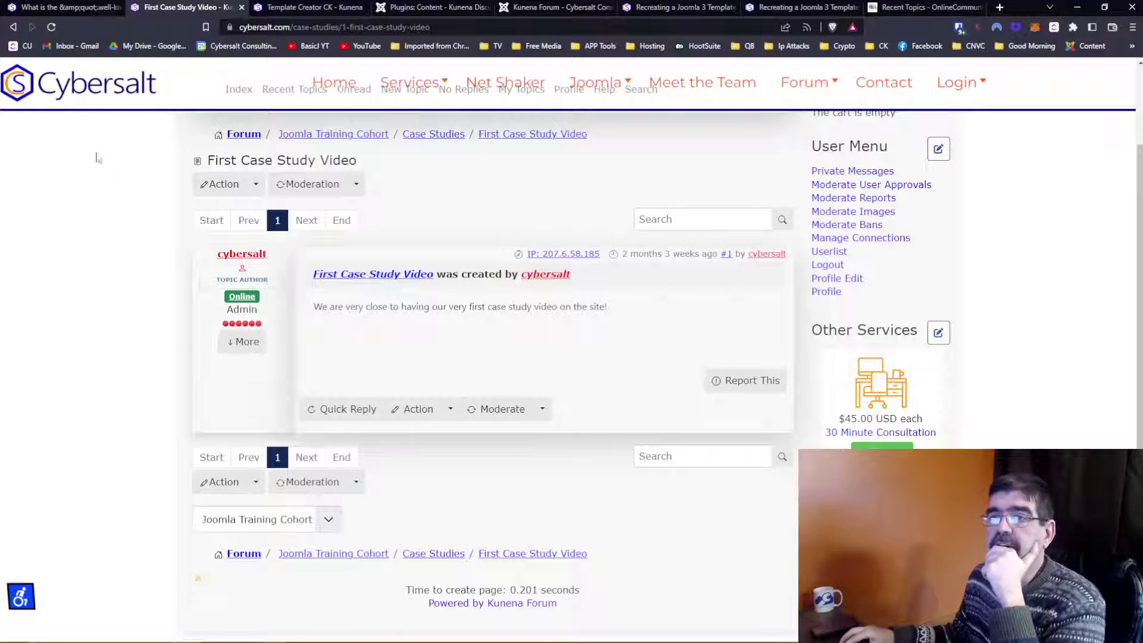
pyautogui.click(13, 27)
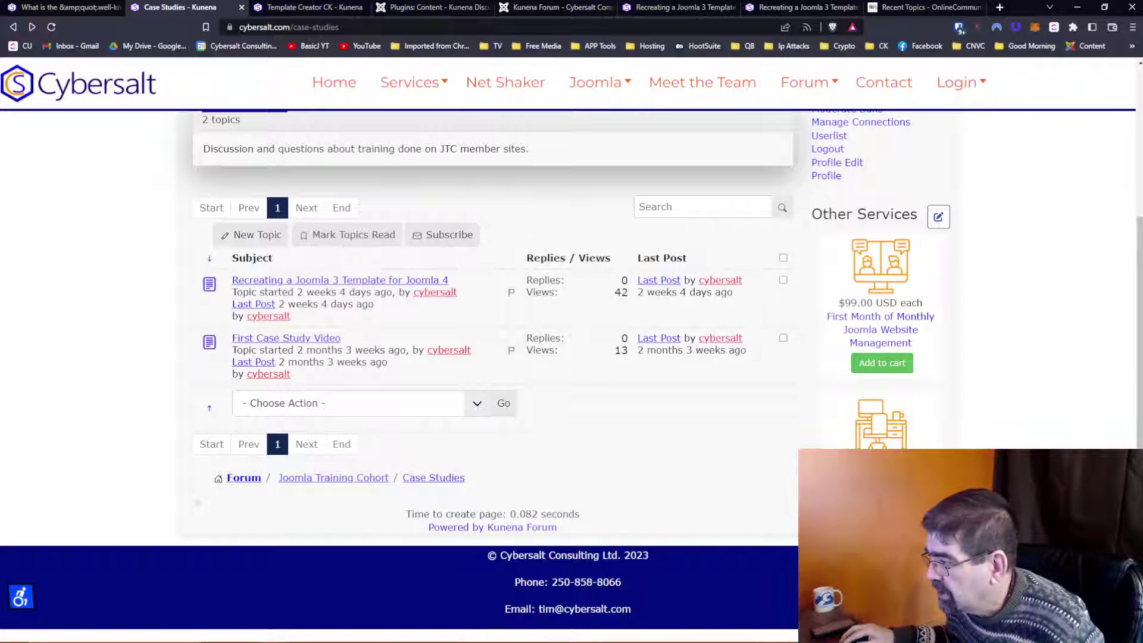
# Step: Move the 4SEO widget to a clear spot, view the Case Studies page's SEO data, and close it
pyautogui.moveTo(1107, 586); pyautogui.dragTo(1081, 256)
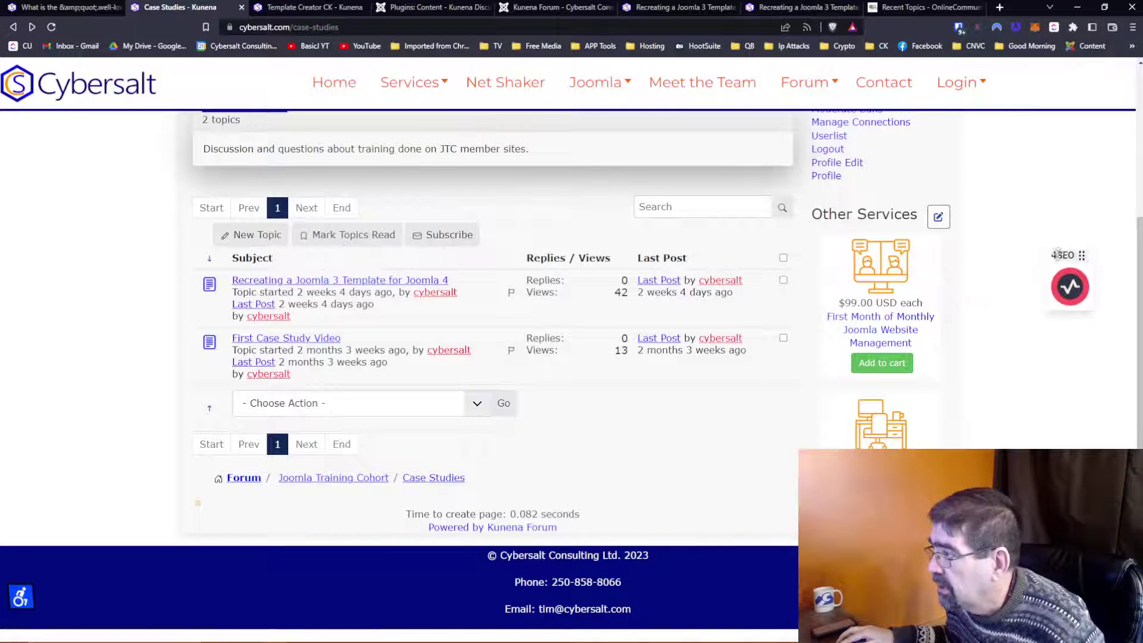
pyautogui.click(1080, 295)
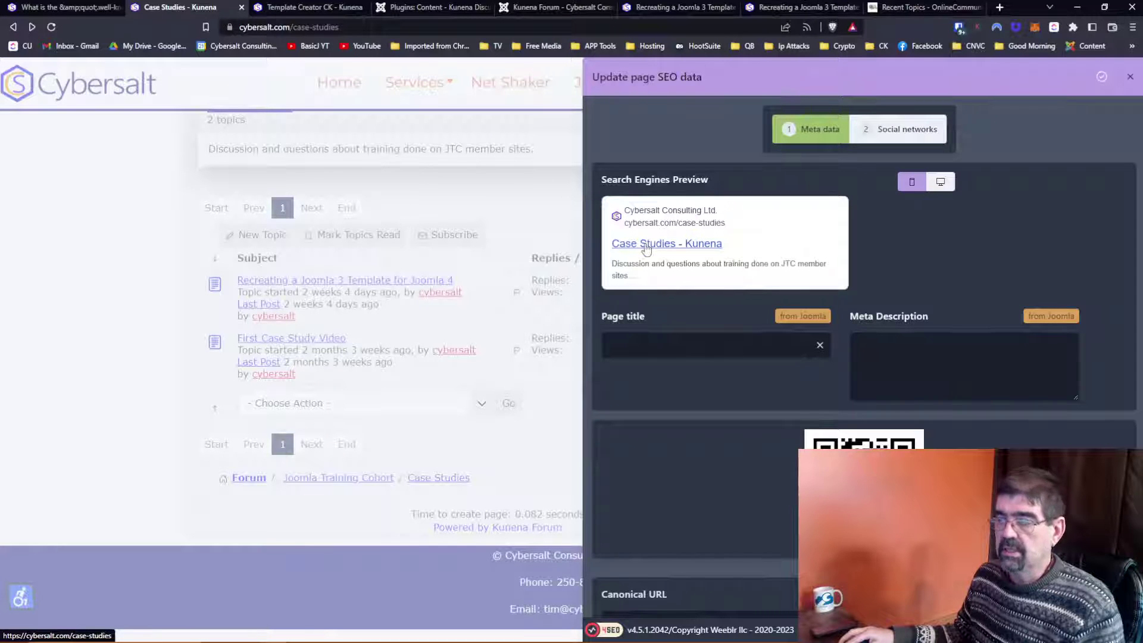
pyautogui.click(1129, 77)
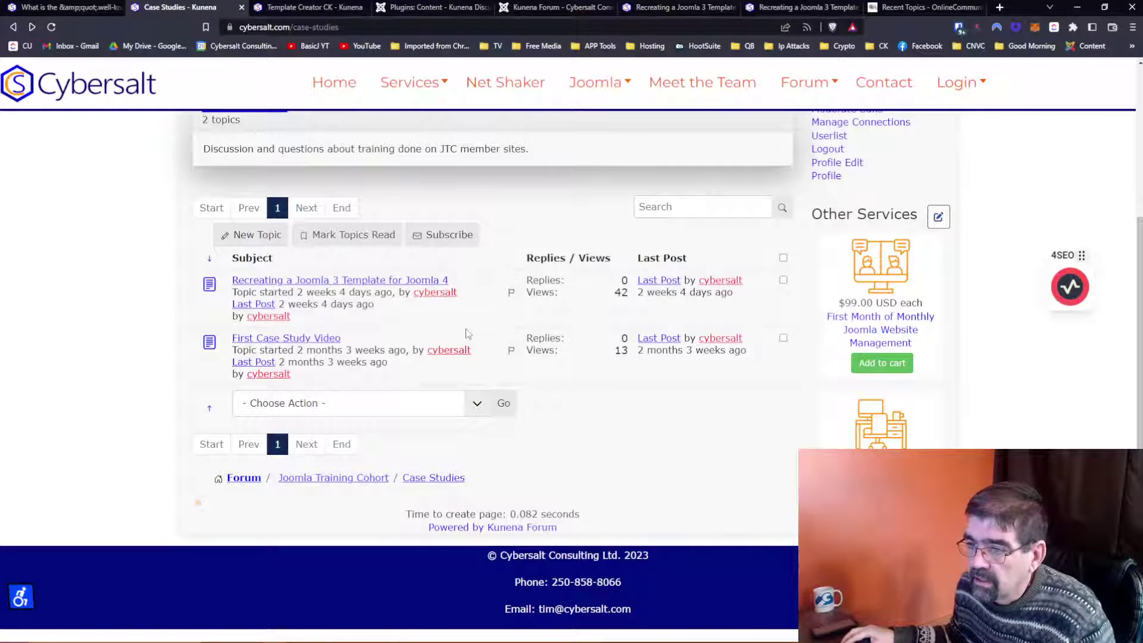
pyautogui.scroll(5, 467, 333)
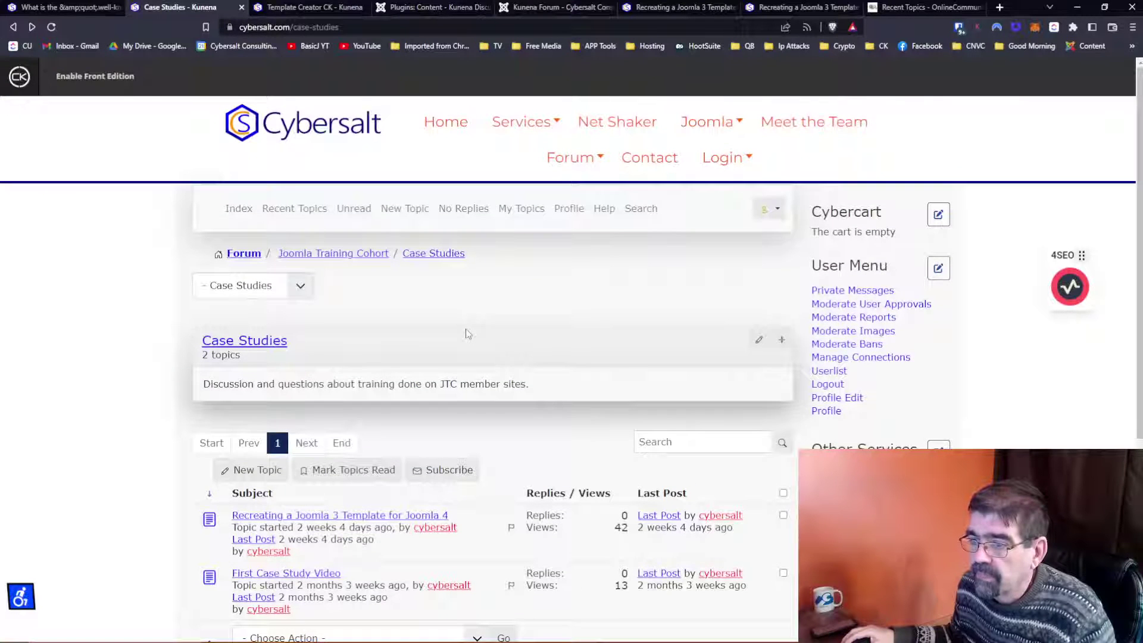
pyautogui.scroll(-5, 467, 334)
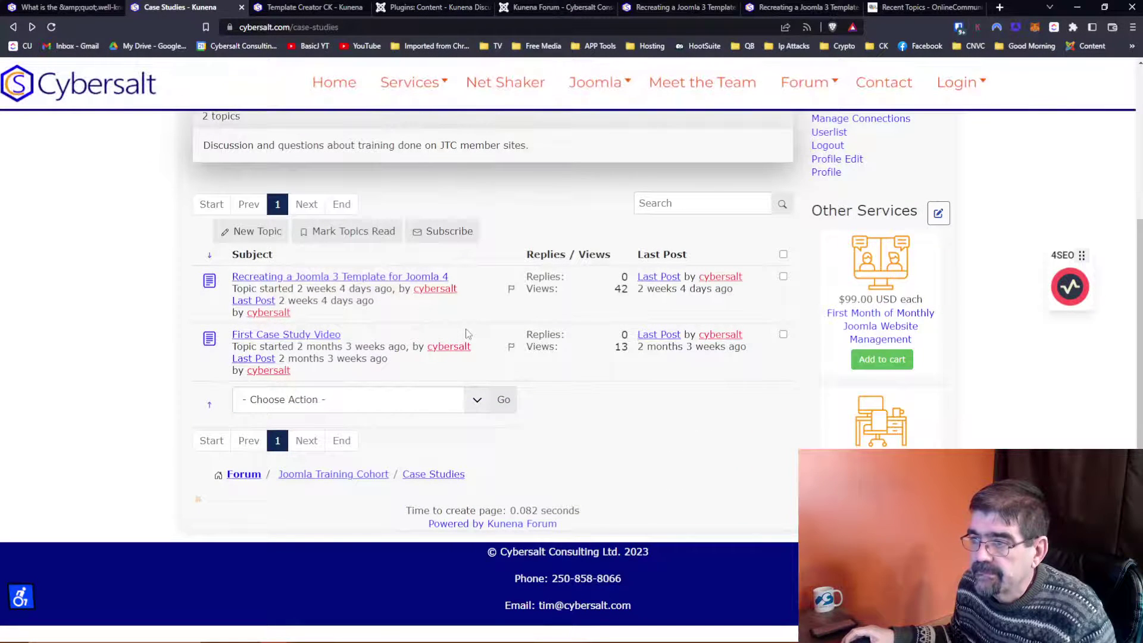
pyautogui.scroll(2, 467, 333)
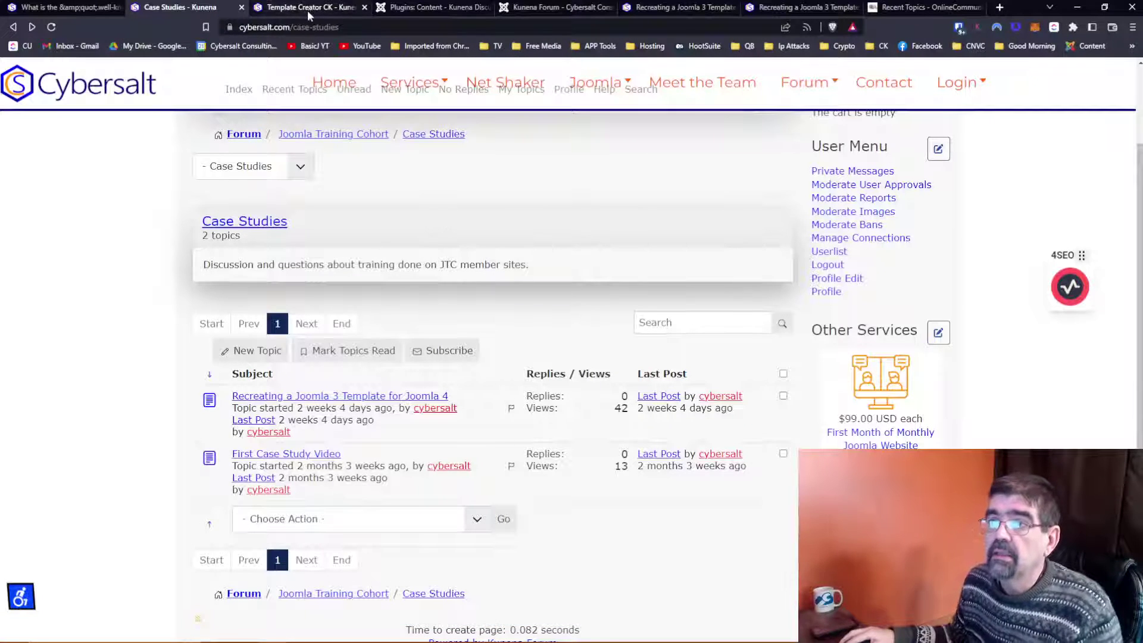
# Step: Return to the Kunena Discuss plugin settings and review the options down to the category mapping fields
pyautogui.click(427, 8)
pyautogui.scroll(-4, 497, 265)
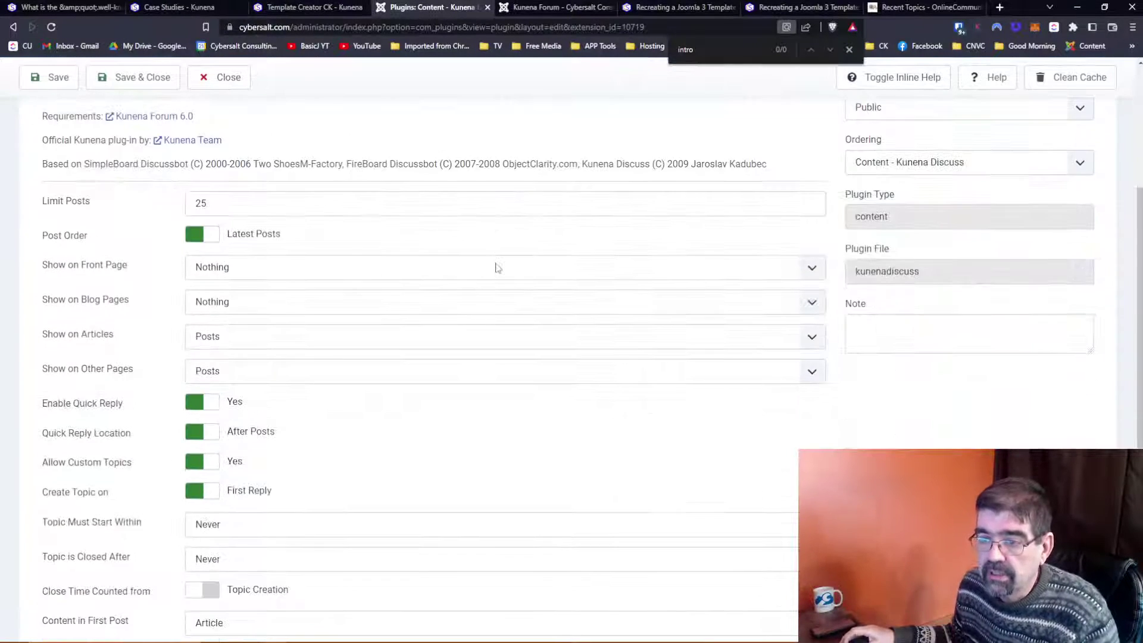
pyautogui.scroll(-3, 497, 267)
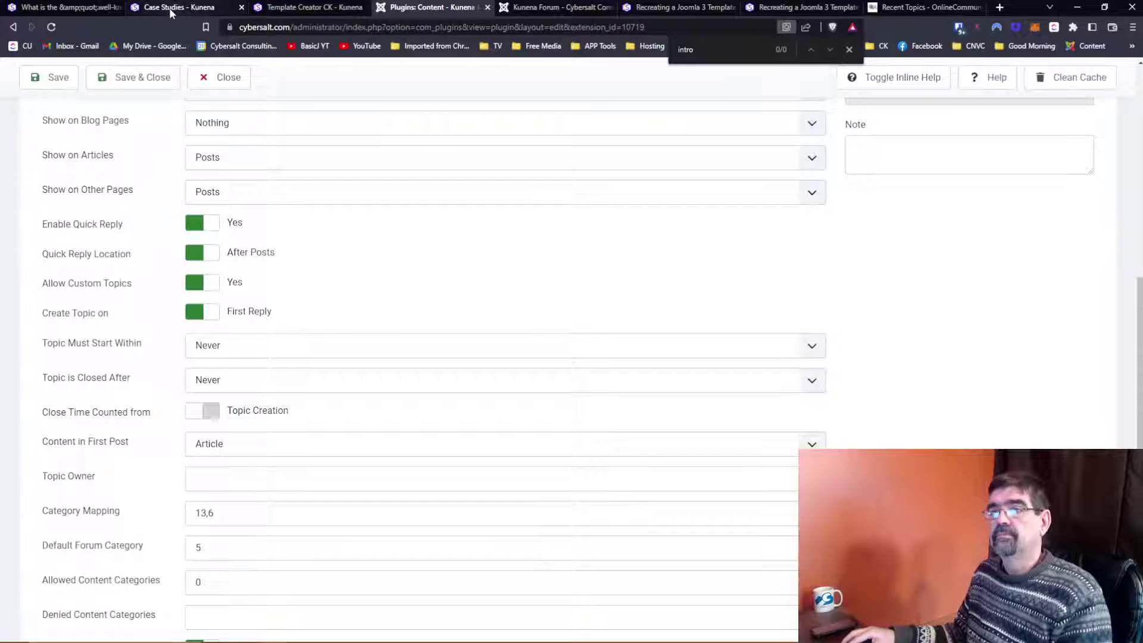
# Step: Open the Joomla article categories list from the Kunena diagnostics page and look up the Case Studies category ID
pyautogui.click(542, 7)
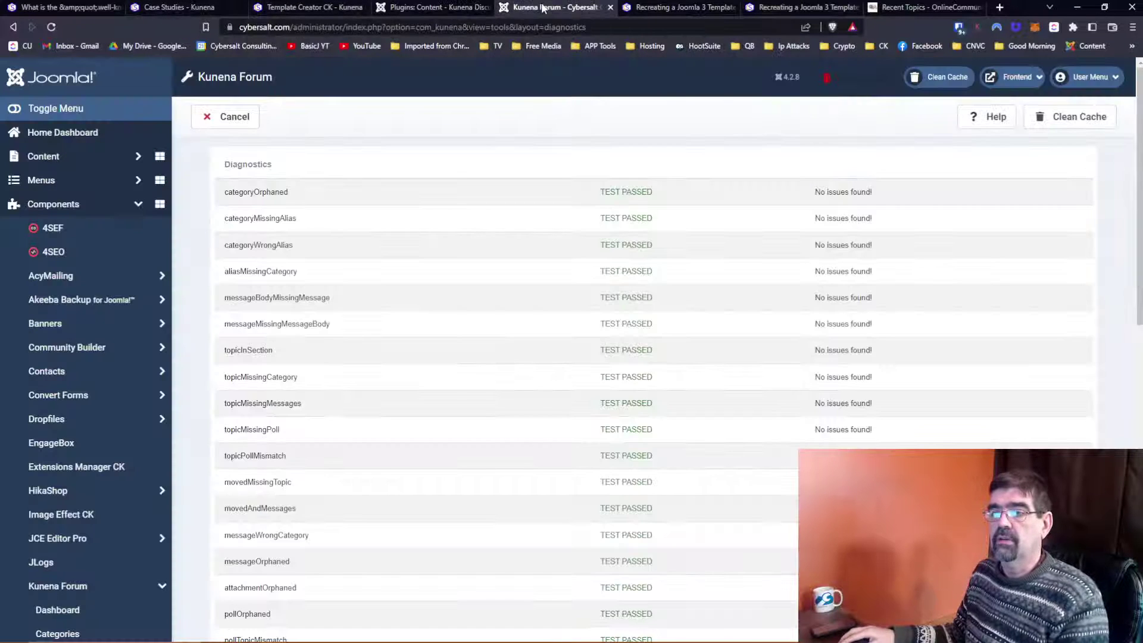
pyautogui.click(67, 159)
pyautogui.click(64, 206)
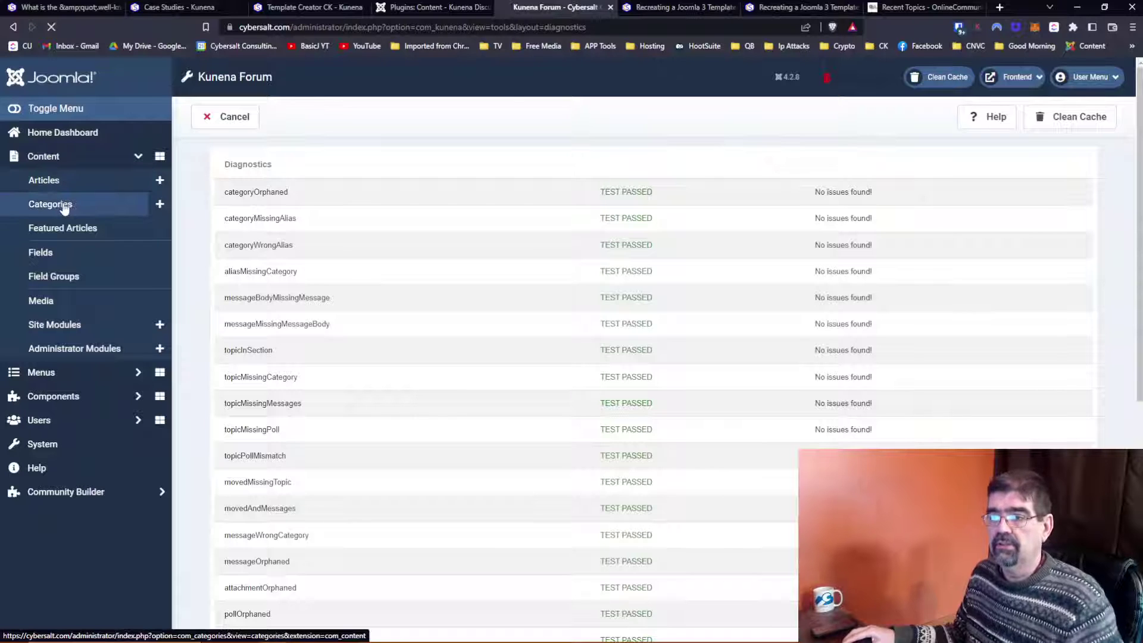
pyautogui.scroll(-3, 418, 224)
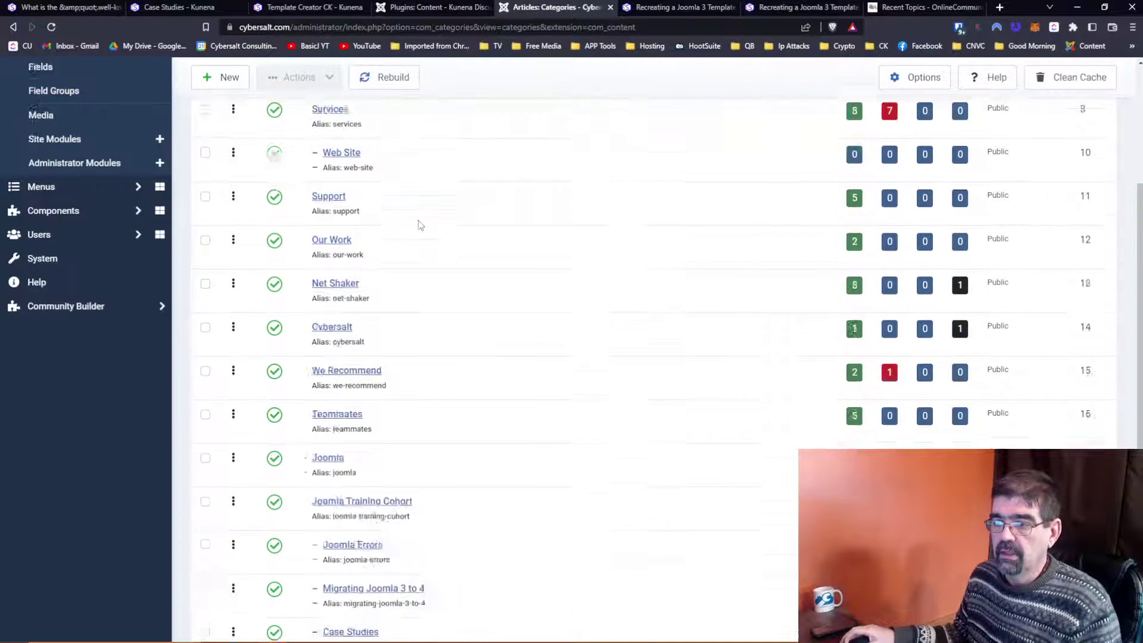
pyautogui.scroll(-3, 418, 224)
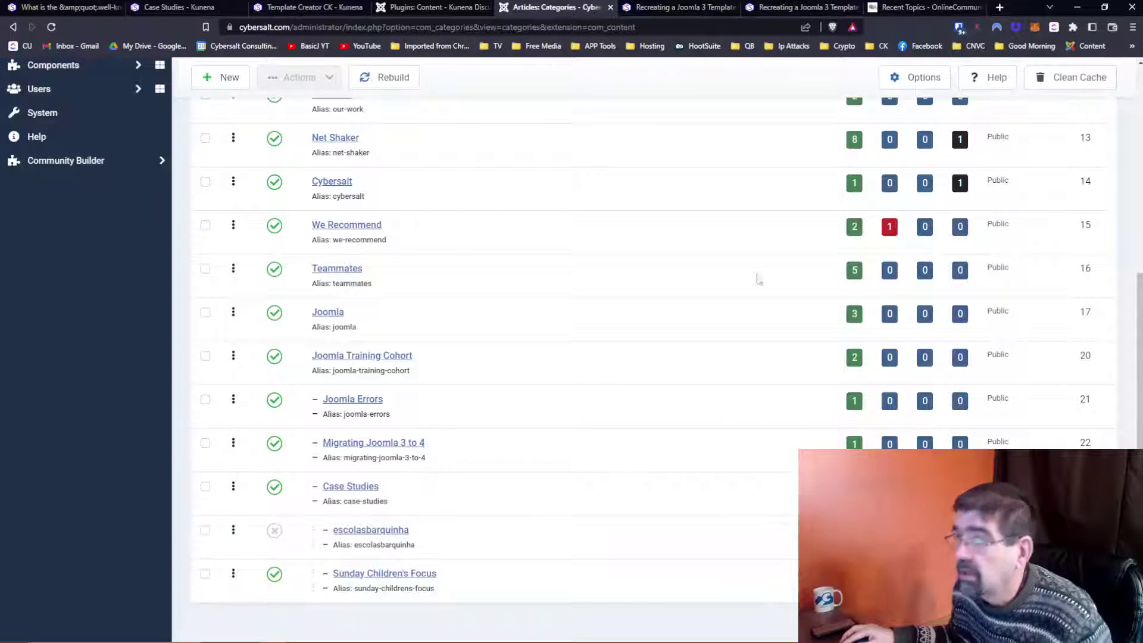
# Step: In the Kunena Discuss plugin, show the inline help and extend Category Mapping with article category 23, giving 13,6;23,
pyautogui.click(426, 7)
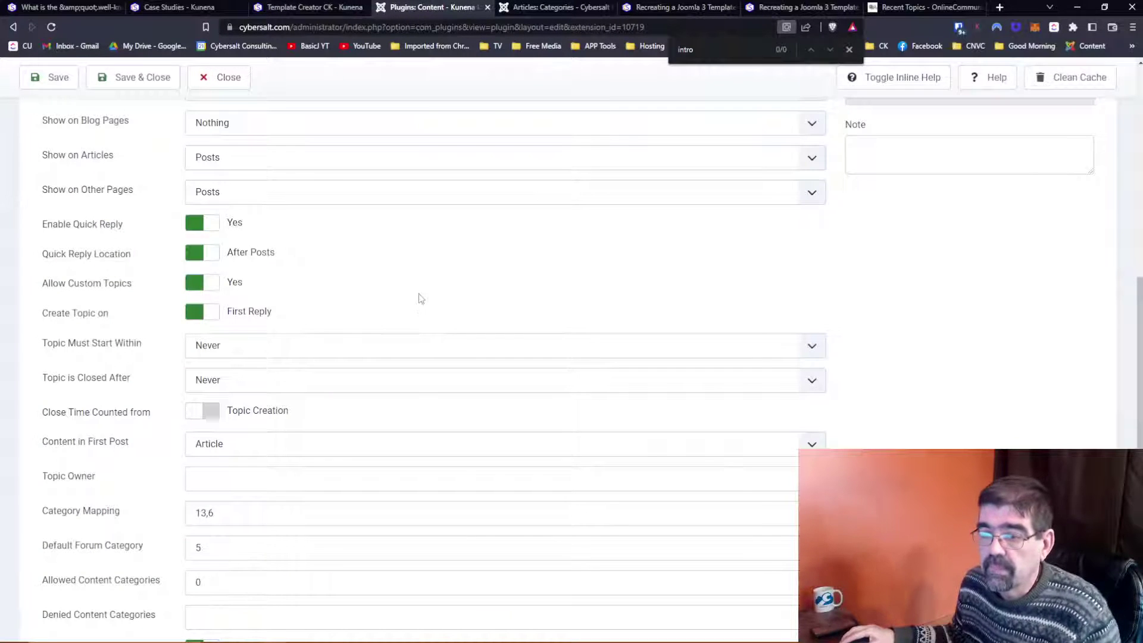
pyautogui.click(298, 513)
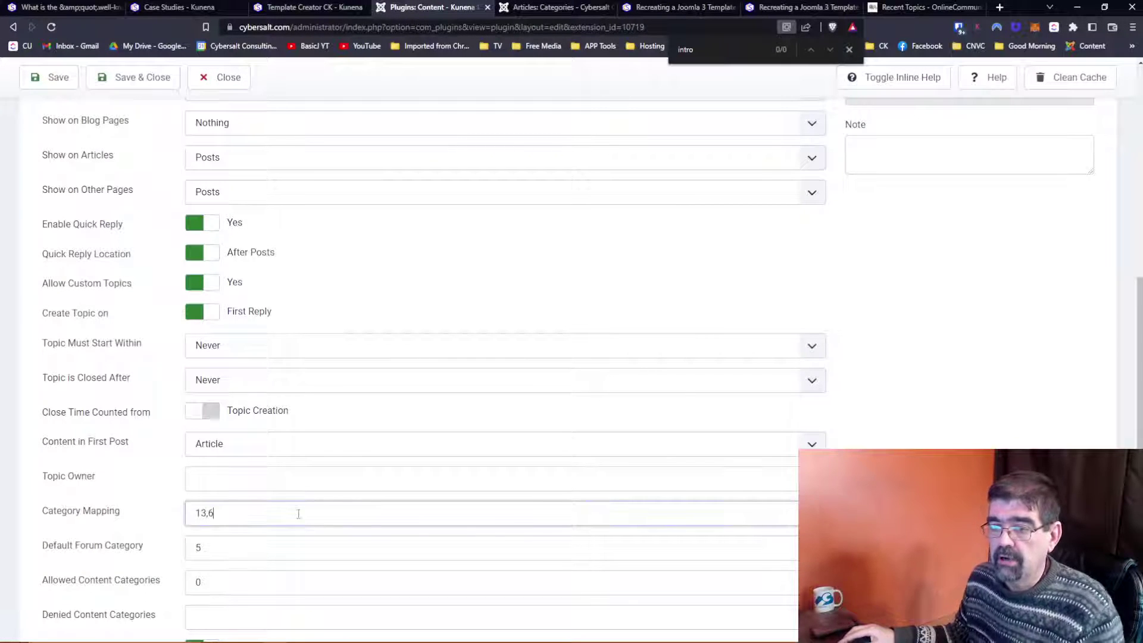
pyautogui.click(905, 83)
pyautogui.scroll(-4, 455, 402)
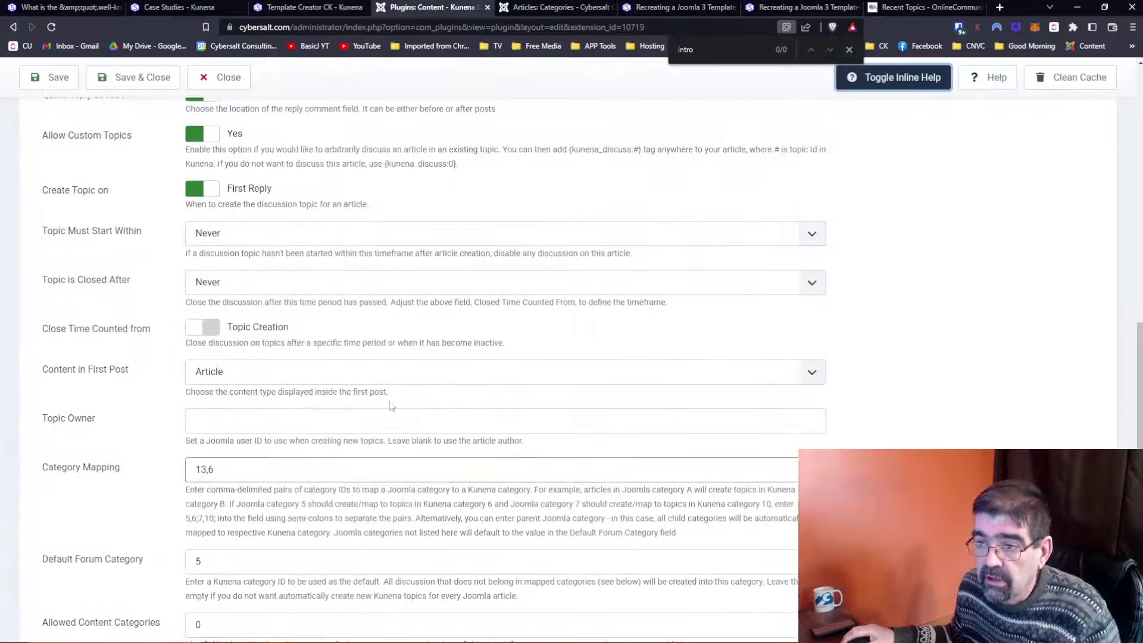
pyautogui.click(226, 471)
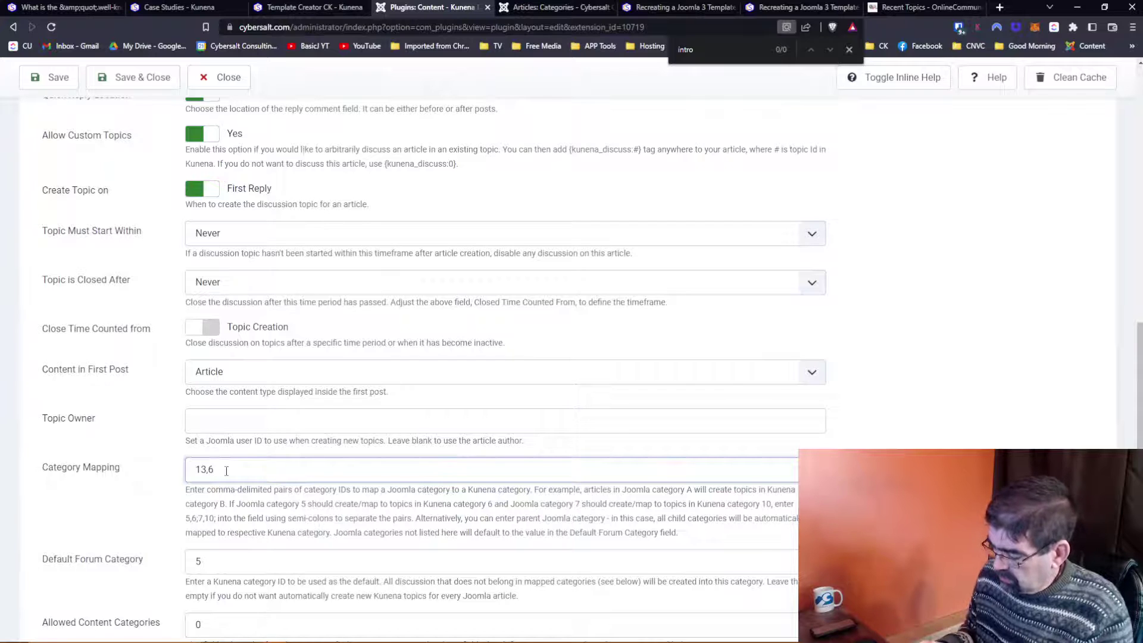
pyautogui.write('13,6;23')
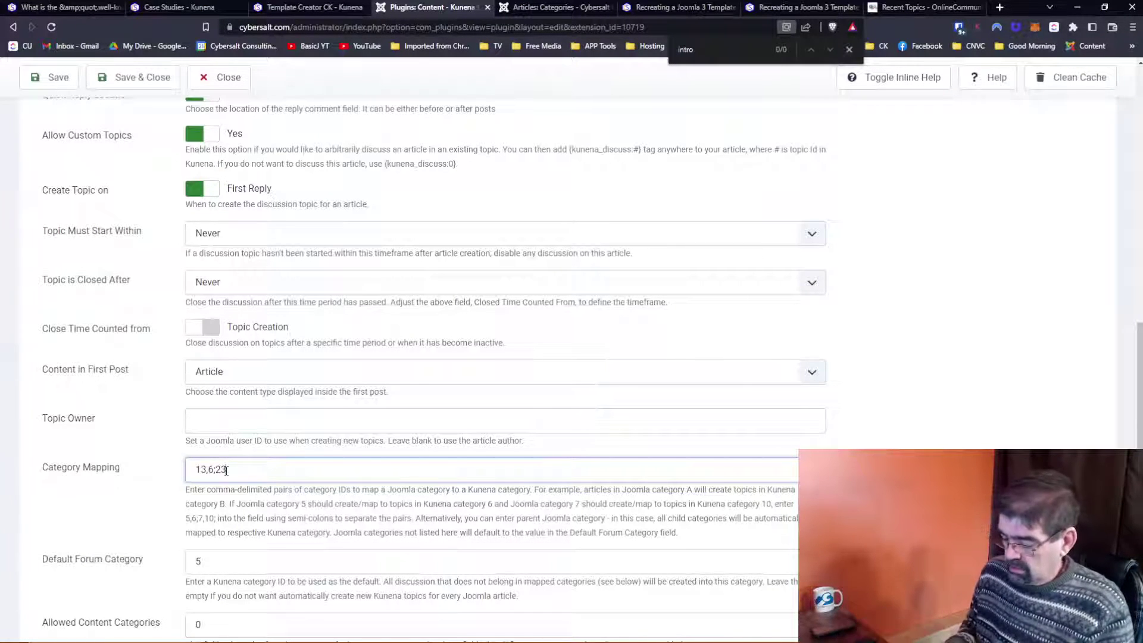
pyautogui.write(',')
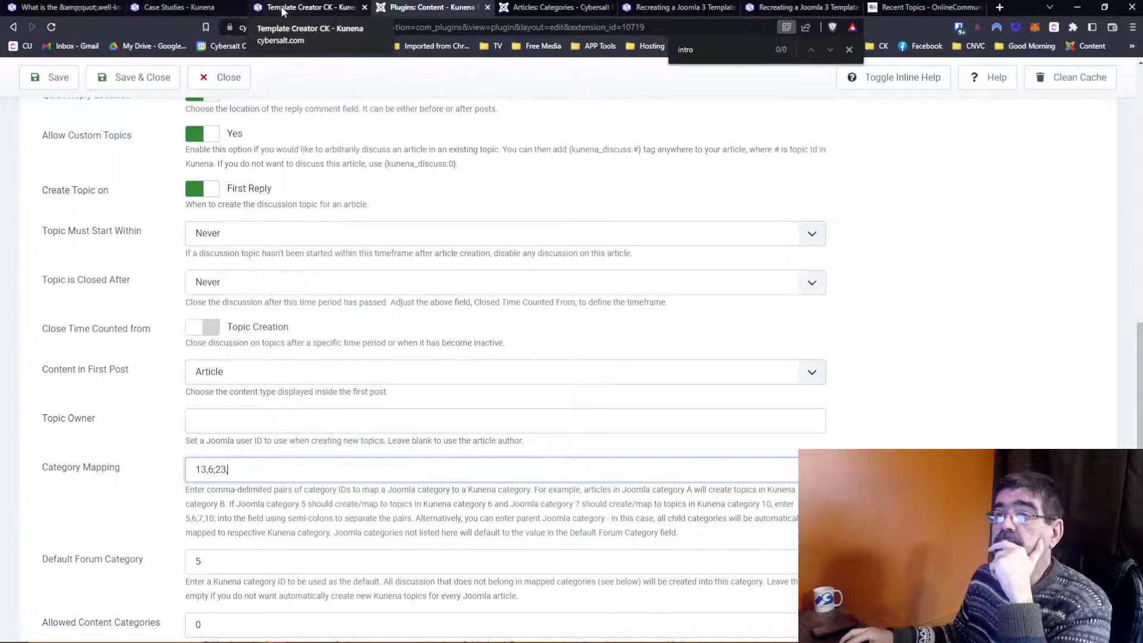
pyautogui.press('BackSpace')
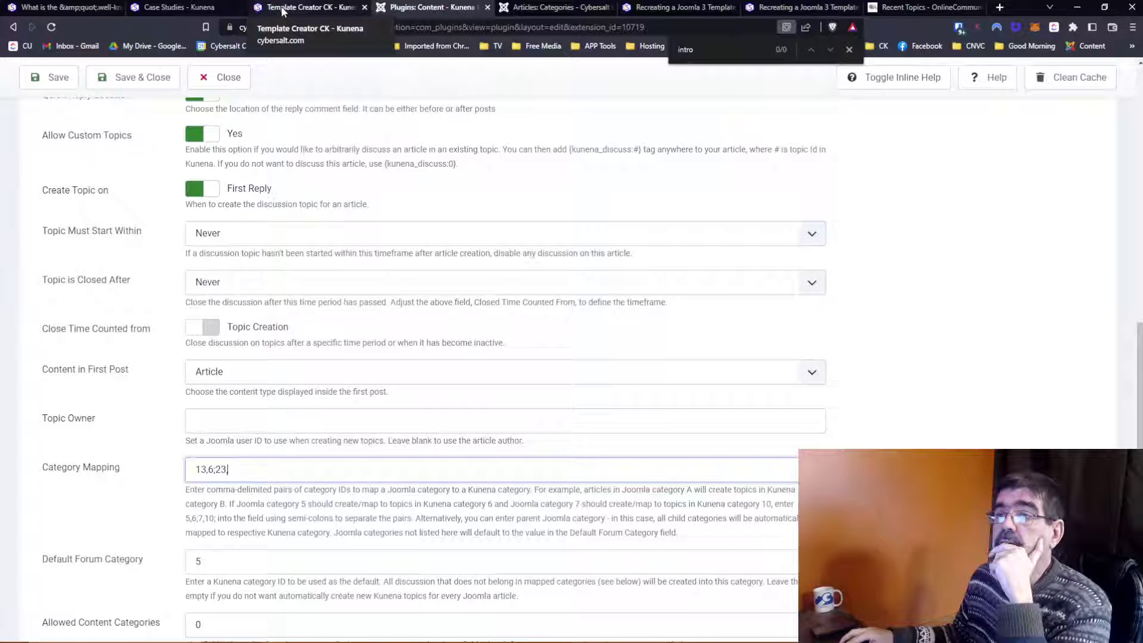
# Step: Close the Template Creator CK page and open the Kunena forum categories list to look up the forum's Case Studies ID
pyautogui.click(281, 7)
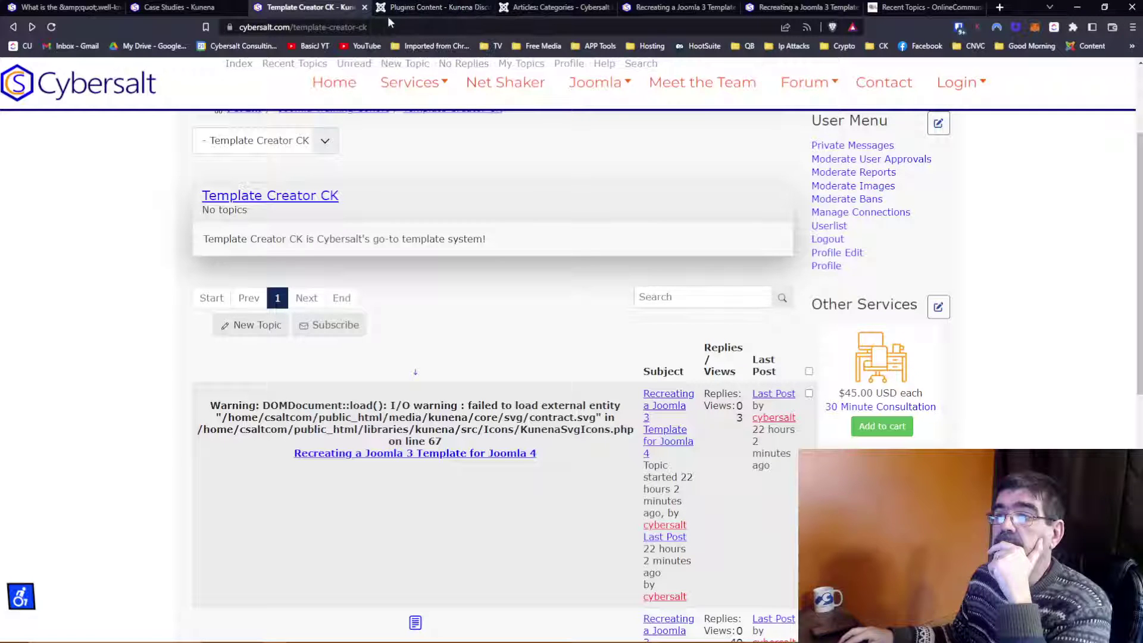
pyautogui.click(364, 7)
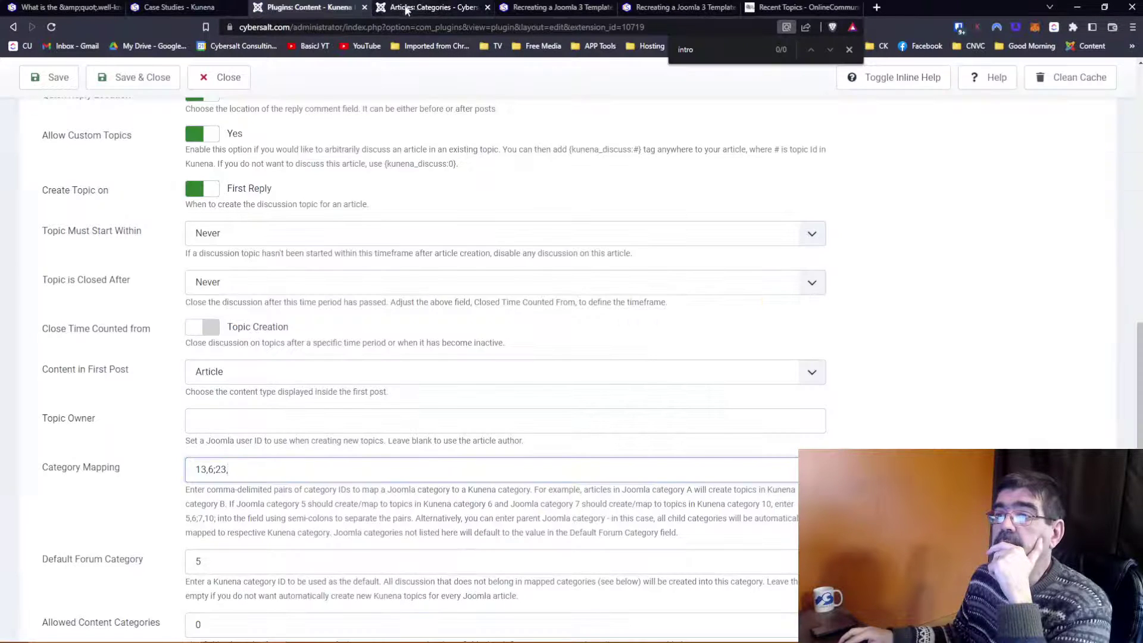
pyautogui.click(408, 10)
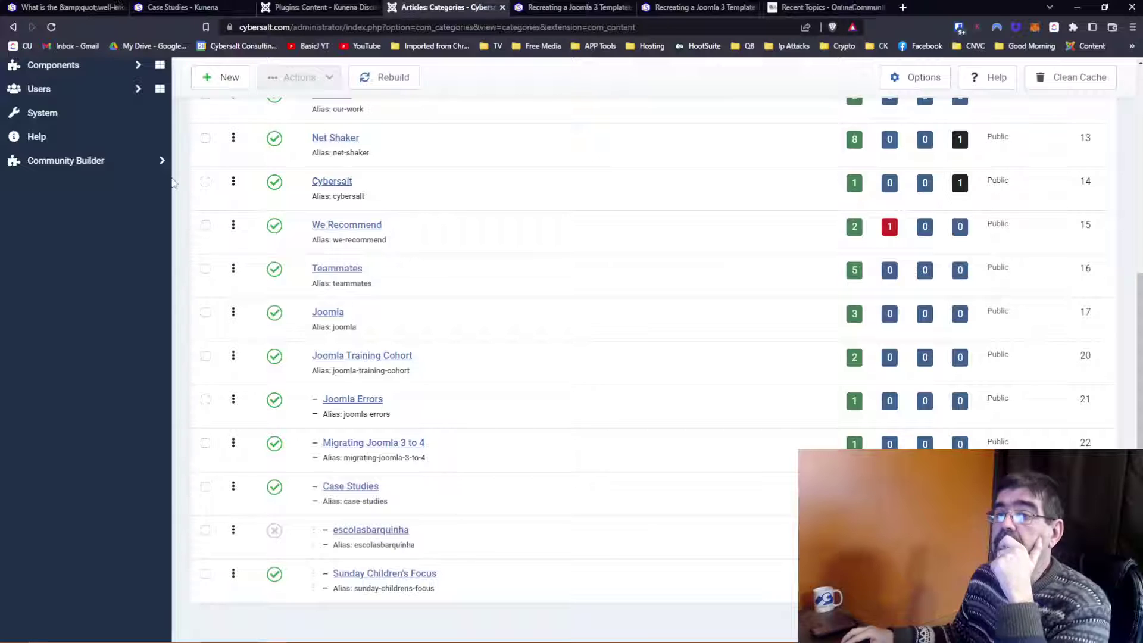
pyautogui.scroll(5, 95, 169)
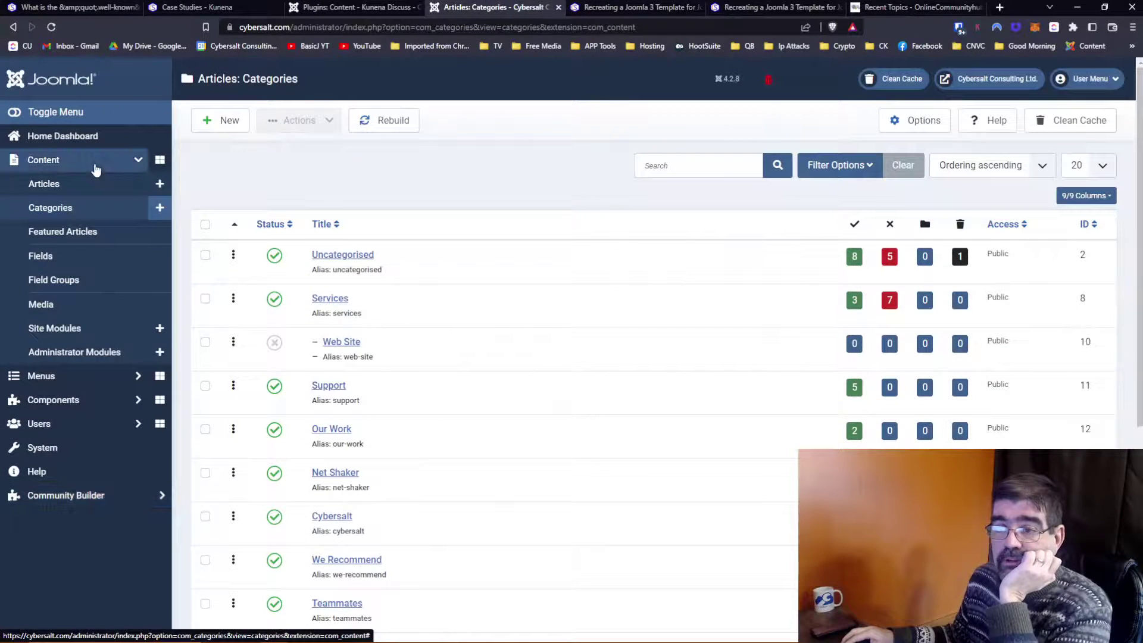
pyautogui.click(39, 400)
pyautogui.scroll(-5, 70, 347)
pyautogui.scroll(3, 69, 347)
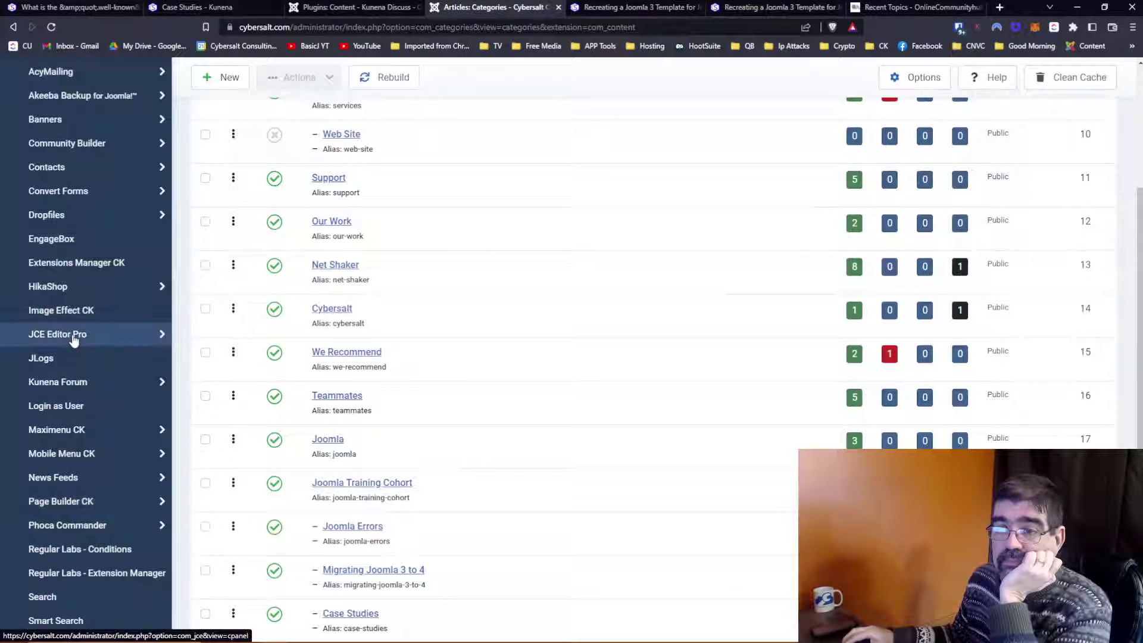
pyautogui.click(69, 382)
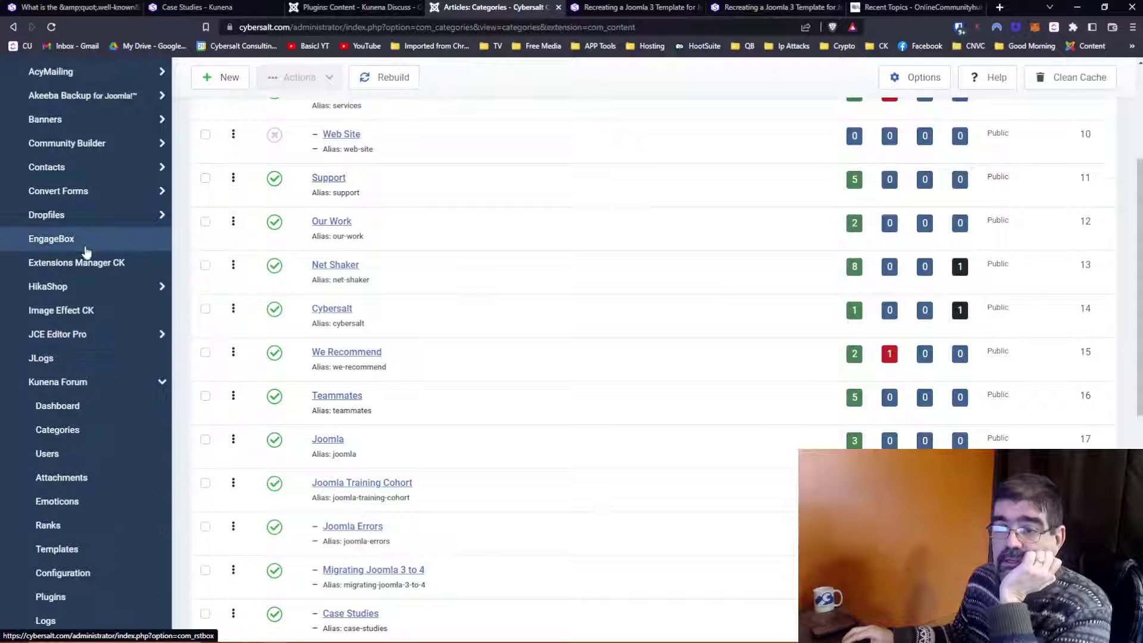
pyautogui.scroll(-3, 82, 264)
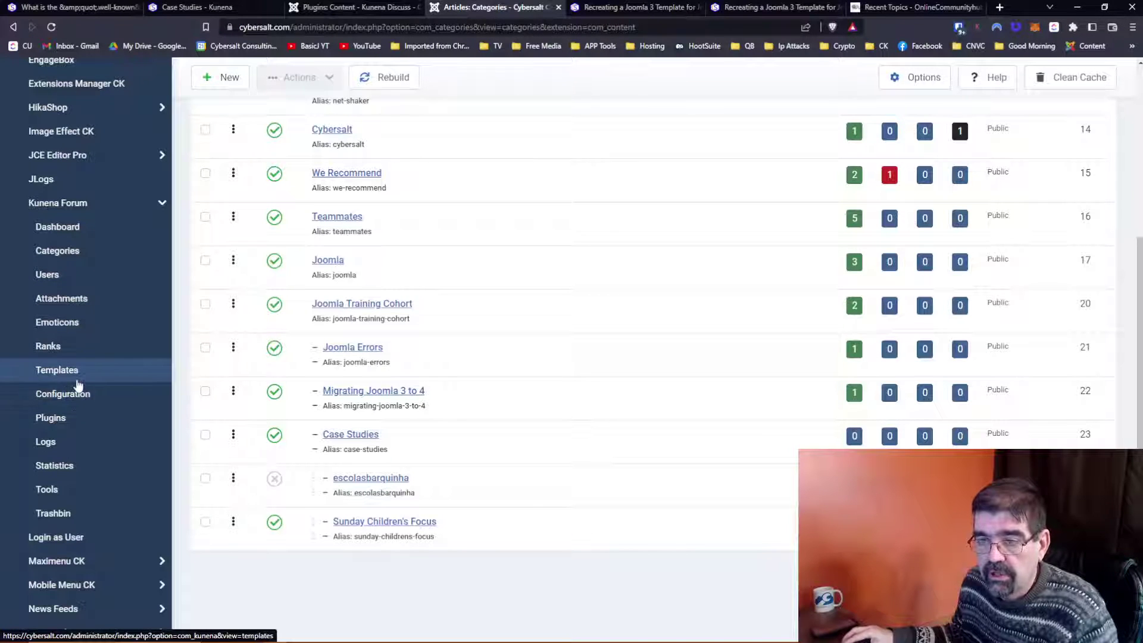
pyautogui.click(82, 253)
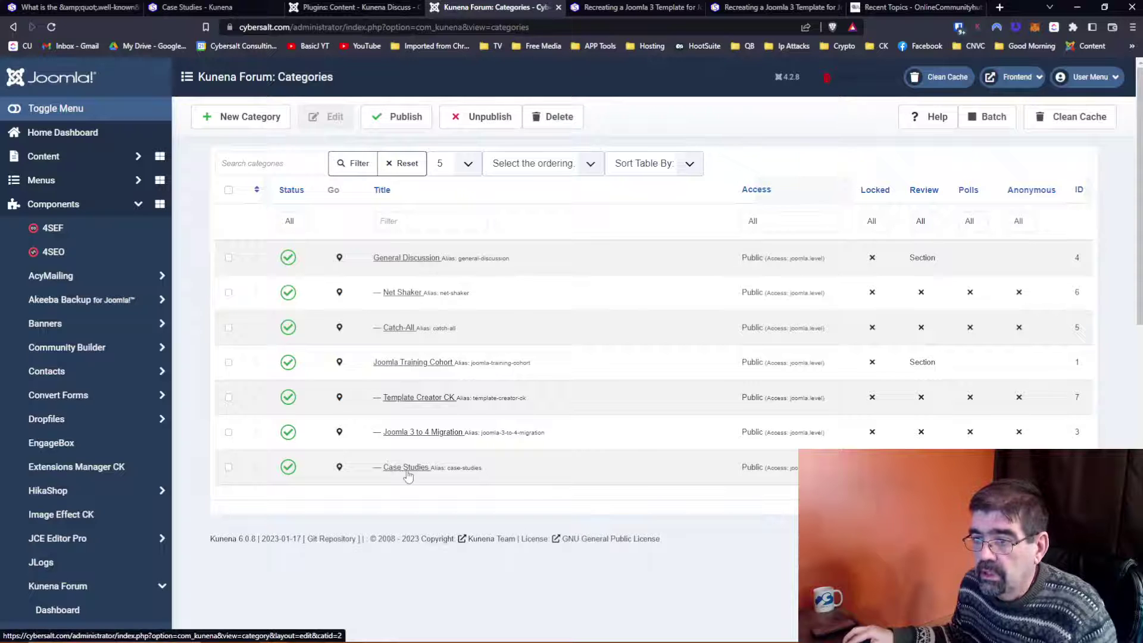
# Step: Complete the plugin's Category Mapping as 13,6;23,2, review the remaining options, and save the plugin
pyautogui.click(333, 7)
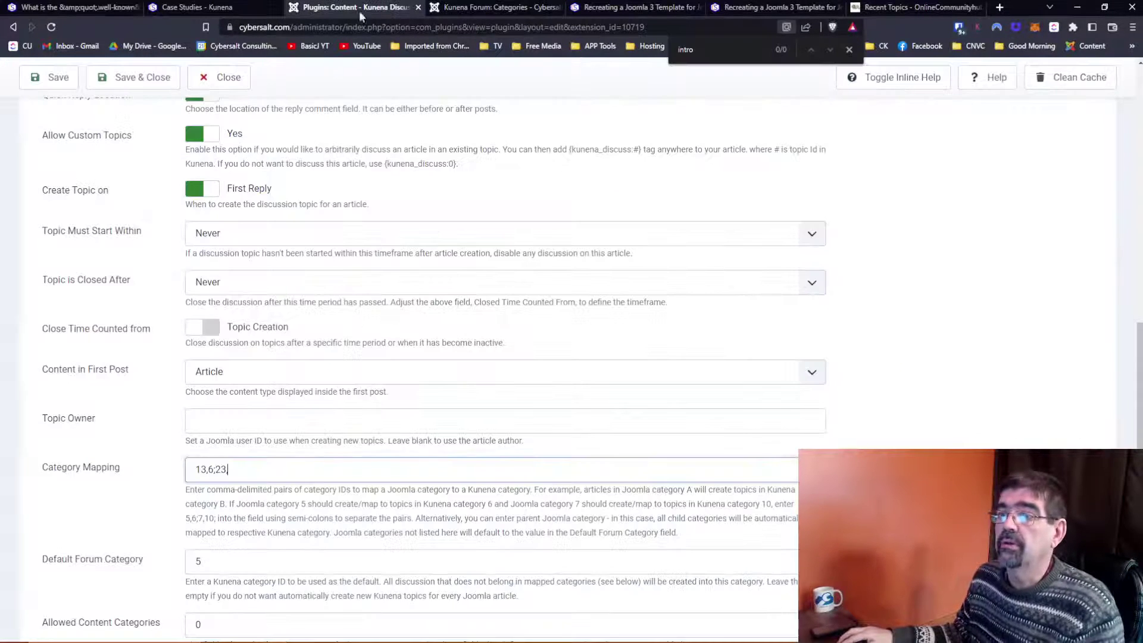
pyautogui.click(281, 463)
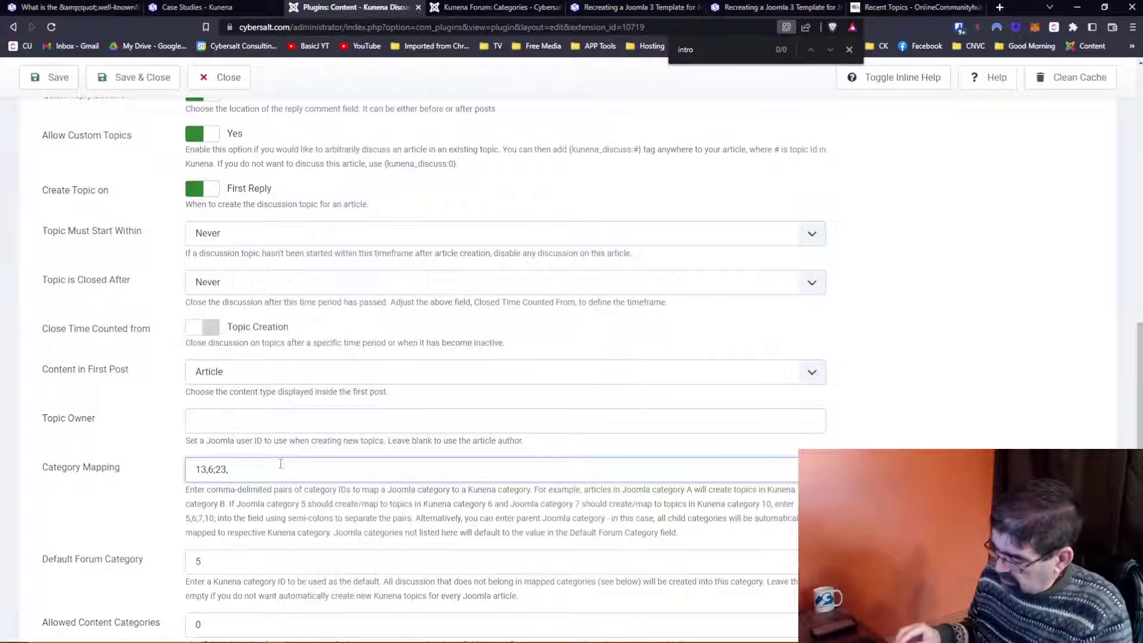
pyautogui.press('BackSpace')
pyautogui.write(',2')
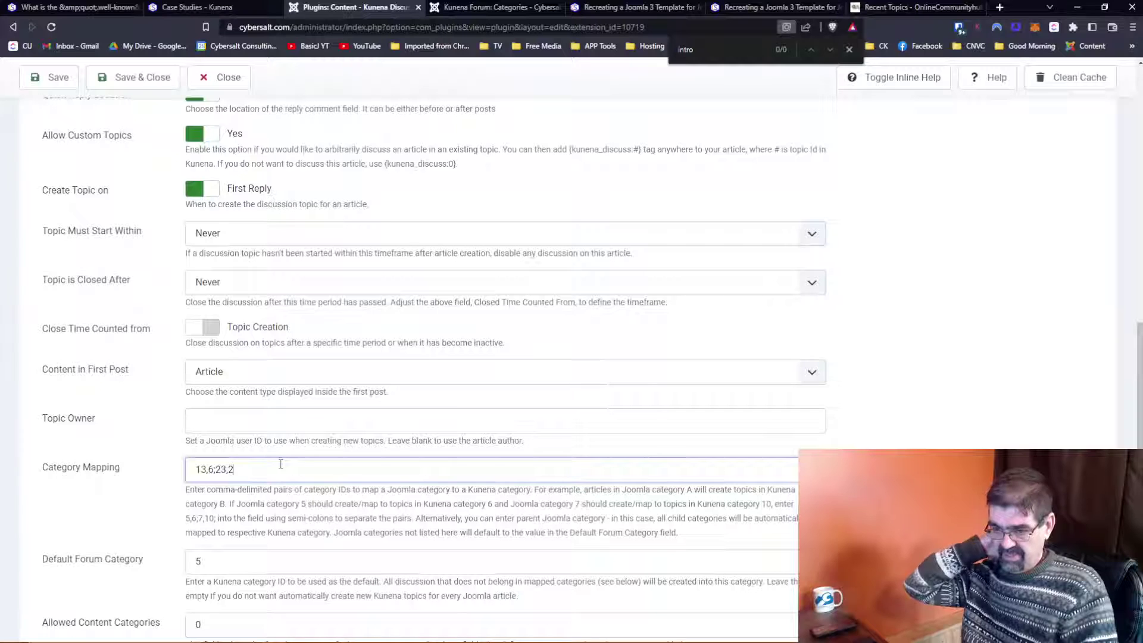
pyautogui.scroll(-2, 312, 357)
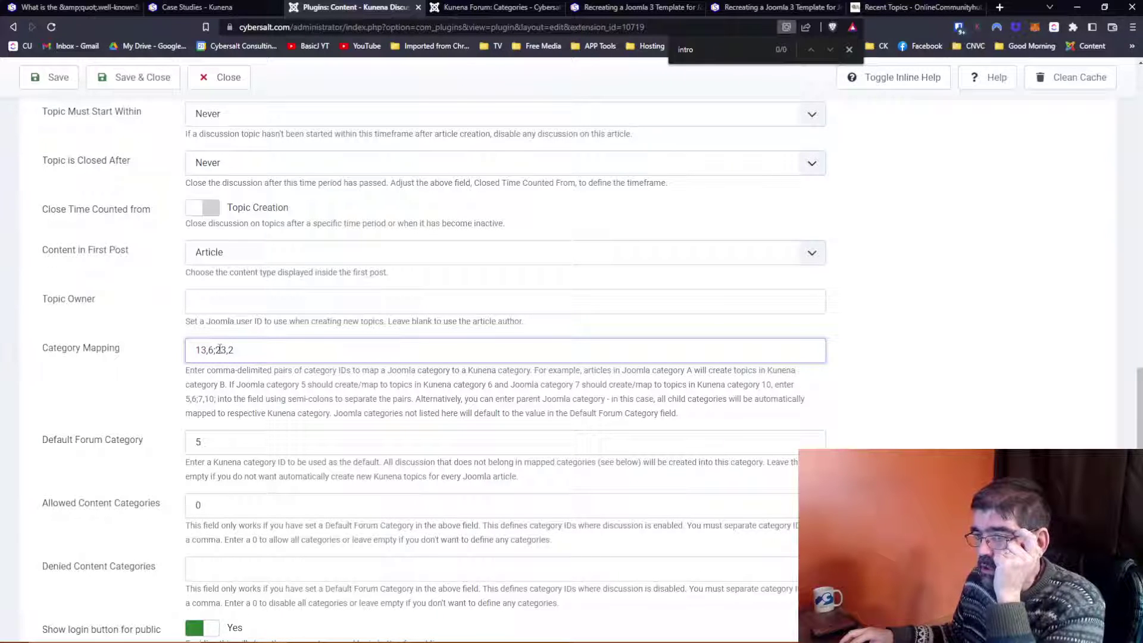
pyautogui.scroll(-2, 500, 409)
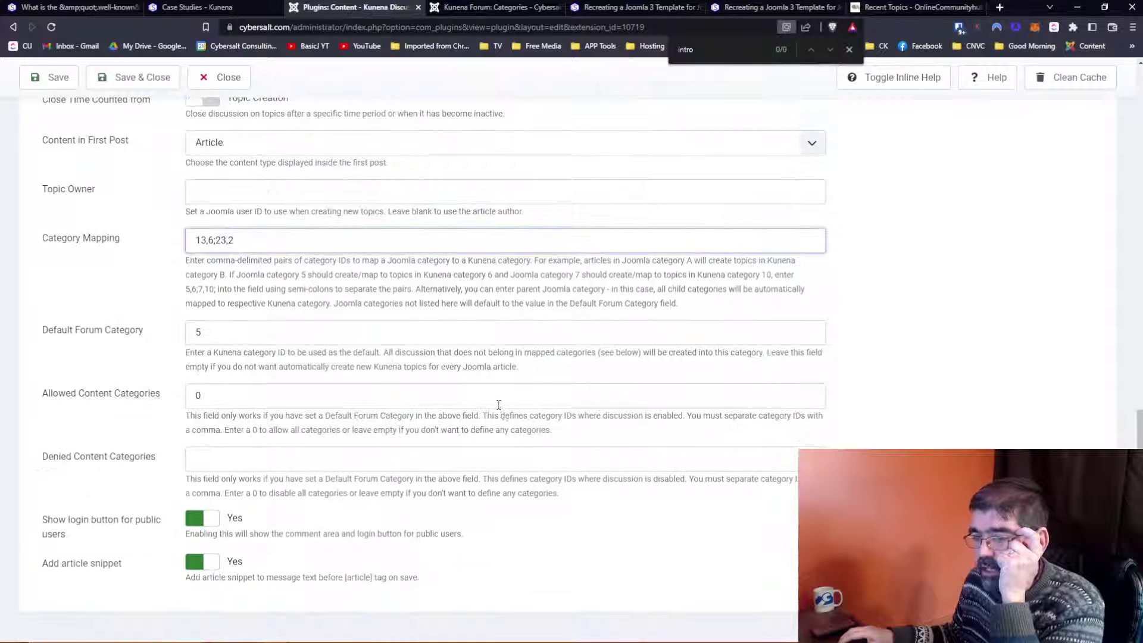
pyautogui.scroll(1, 504, 411)
pyautogui.scroll(7, 503, 410)
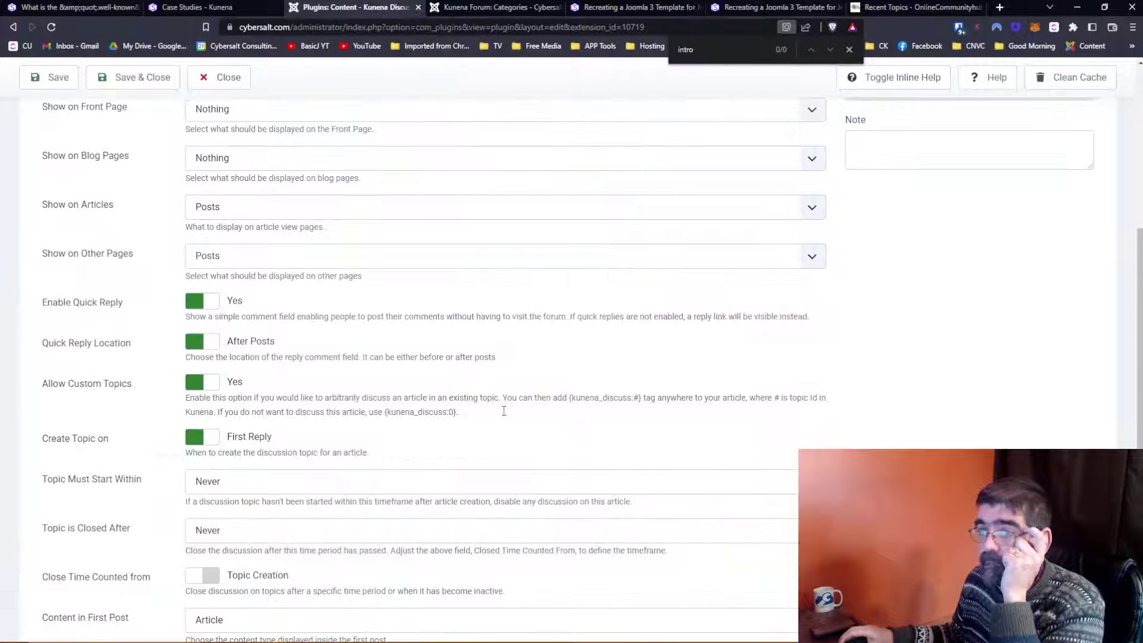
pyautogui.click(59, 78)
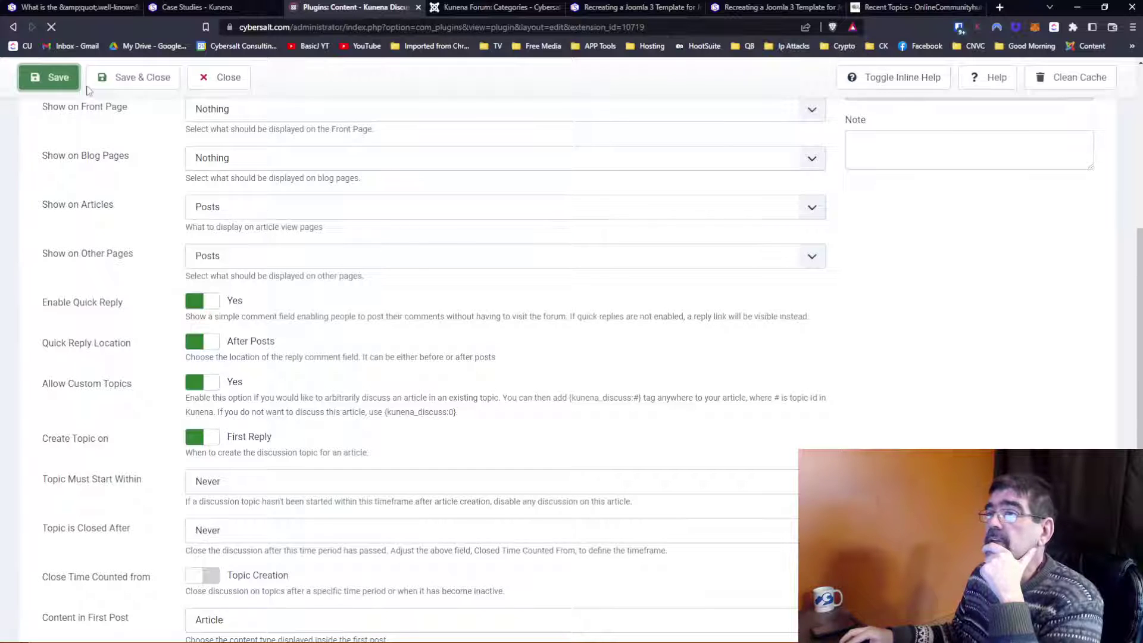
# Step: Open the article "Recreating a Joomla 3 Template for Joomla 4" on the site and examine its discussion link and comment form
pyautogui.click(751, 8)
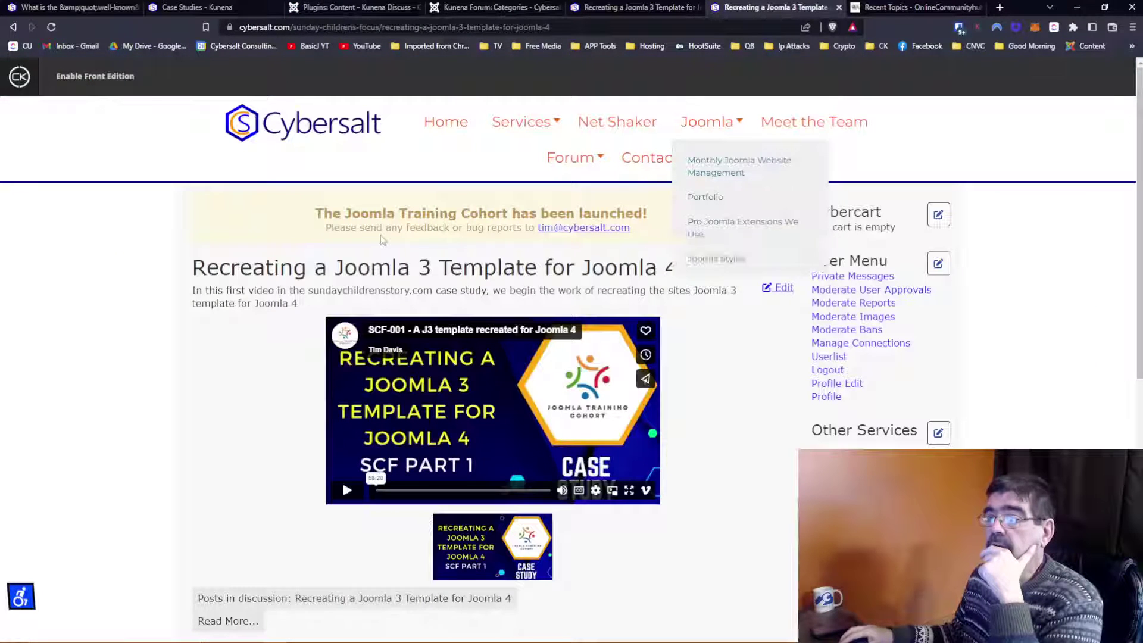
pyautogui.scroll(-3, 457, 235)
pyautogui.scroll(-3, 456, 236)
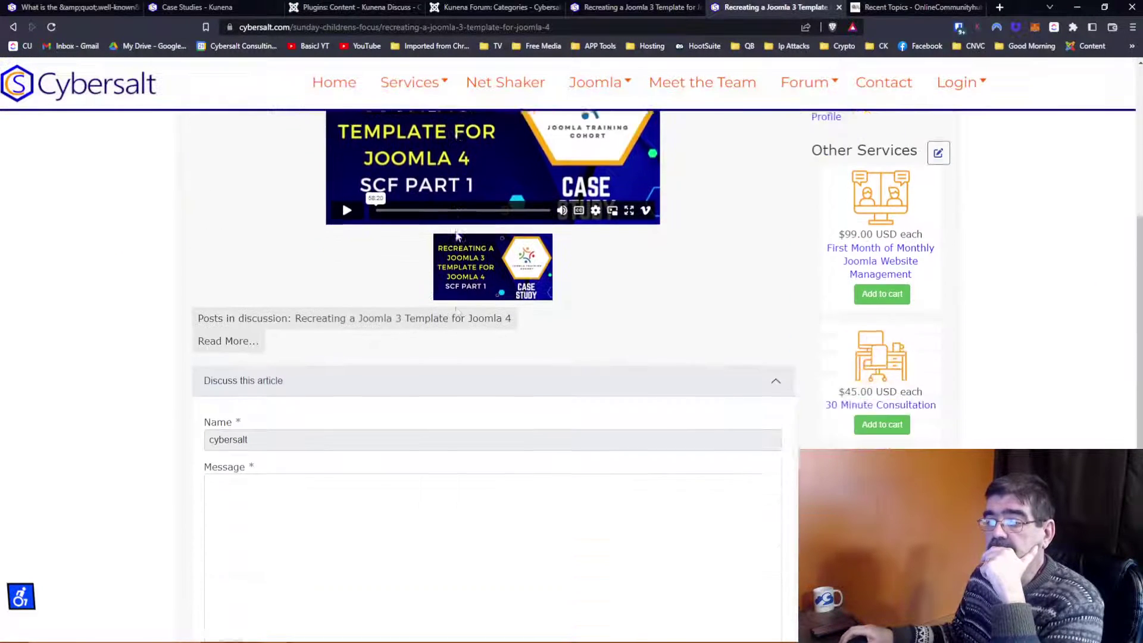
pyautogui.scroll(6, 290, 254)
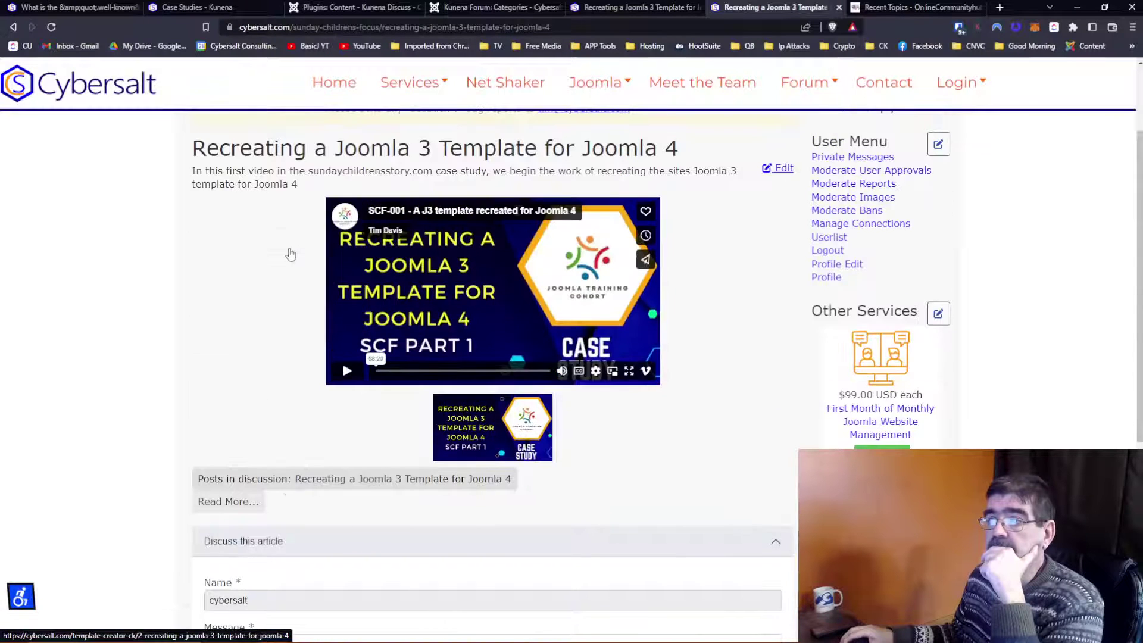
pyautogui.scroll(-6, 295, 266)
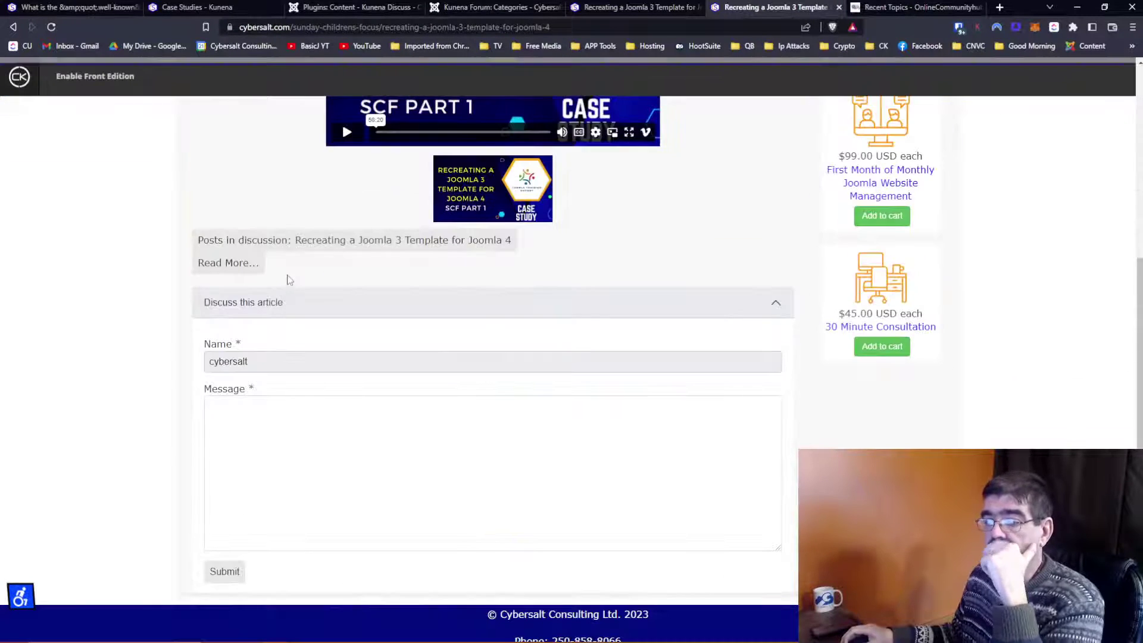
# Step: Post the comment "I hope this comment goes to the Case Studies Forum" in the article's discussion form
pyautogui.click(310, 423)
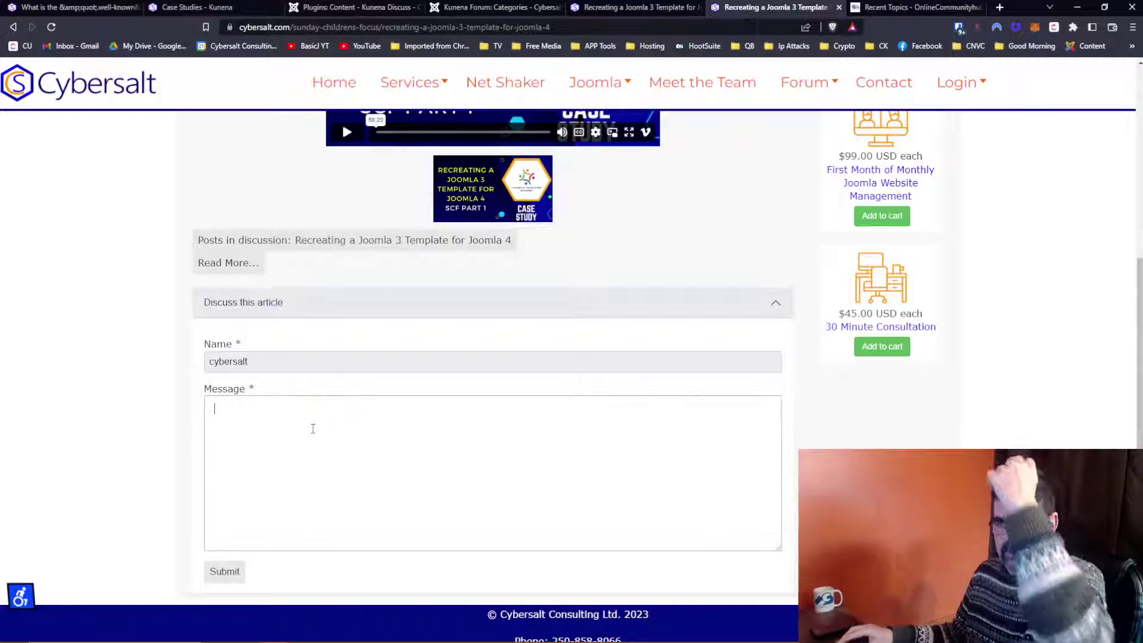
pyautogui.write('I hope this')
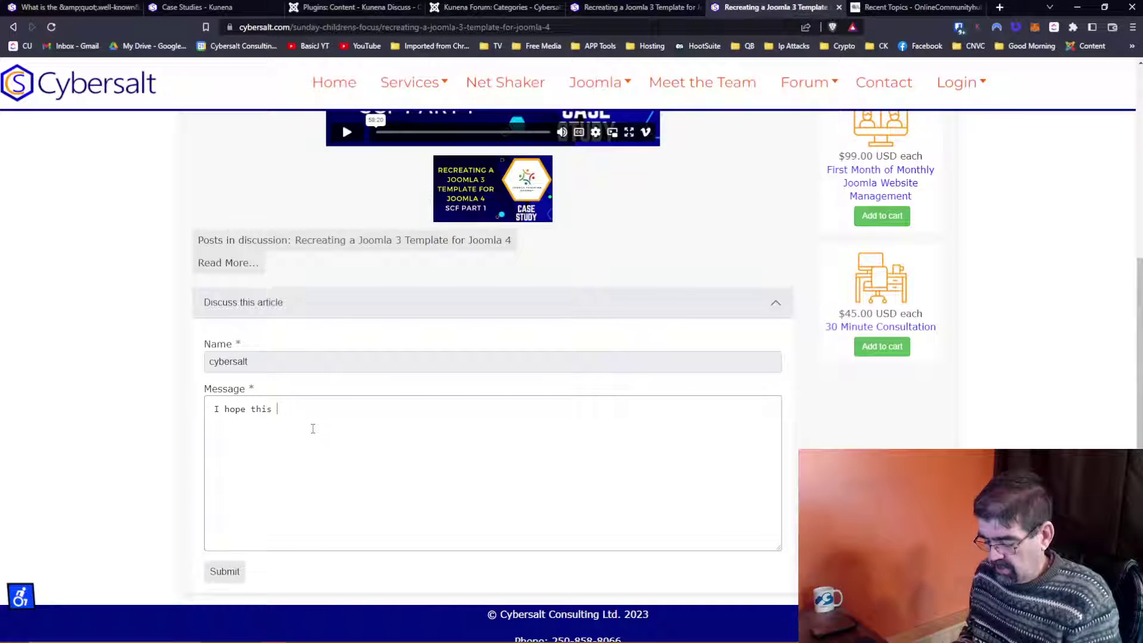
pyautogui.write(' comment goes to ')
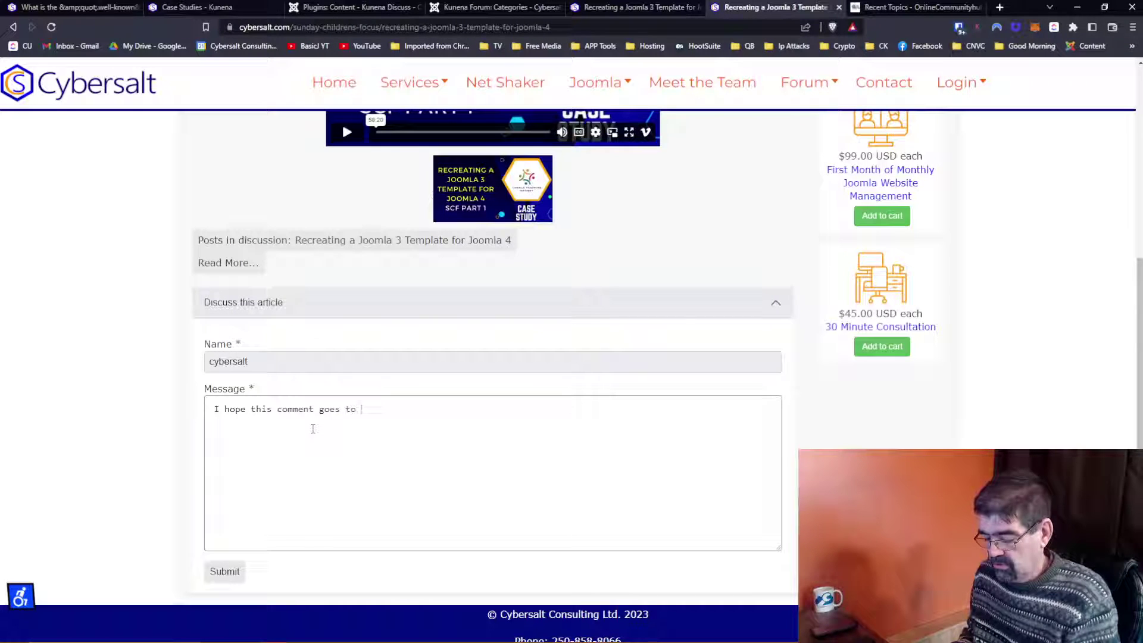
pyautogui.write('the ')
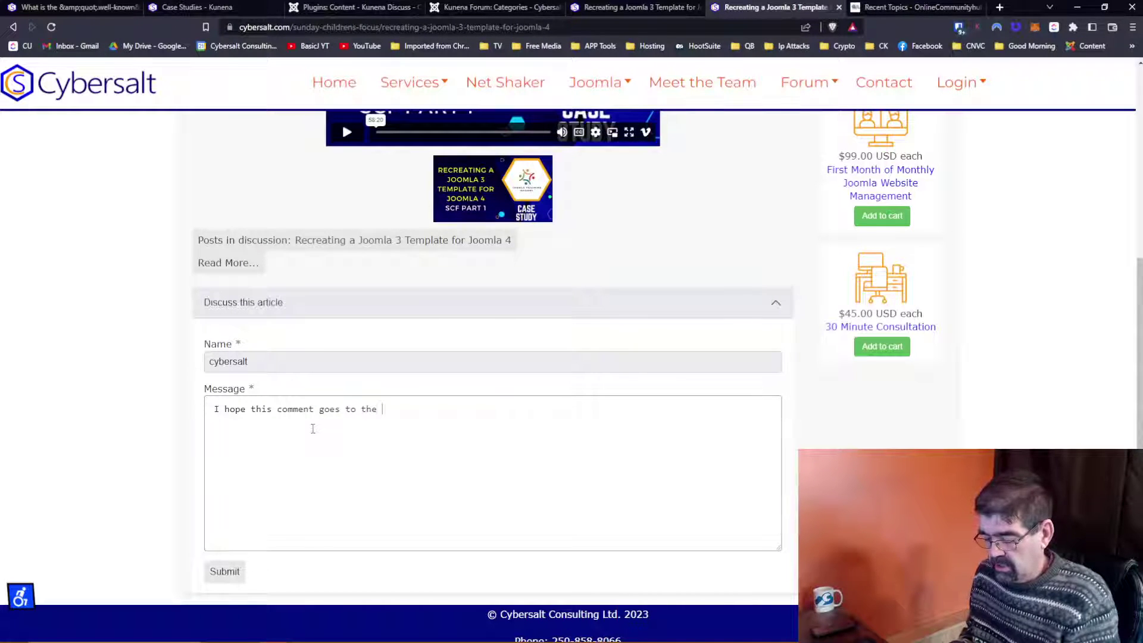
pyautogui.write('Case ')
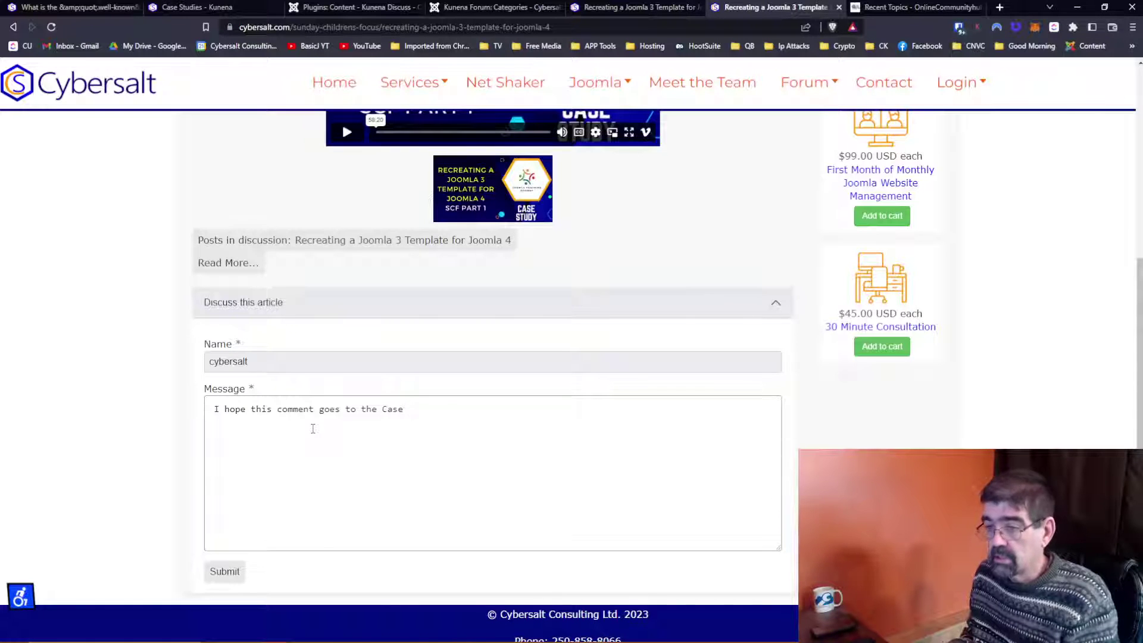
pyautogui.write('Studies F')
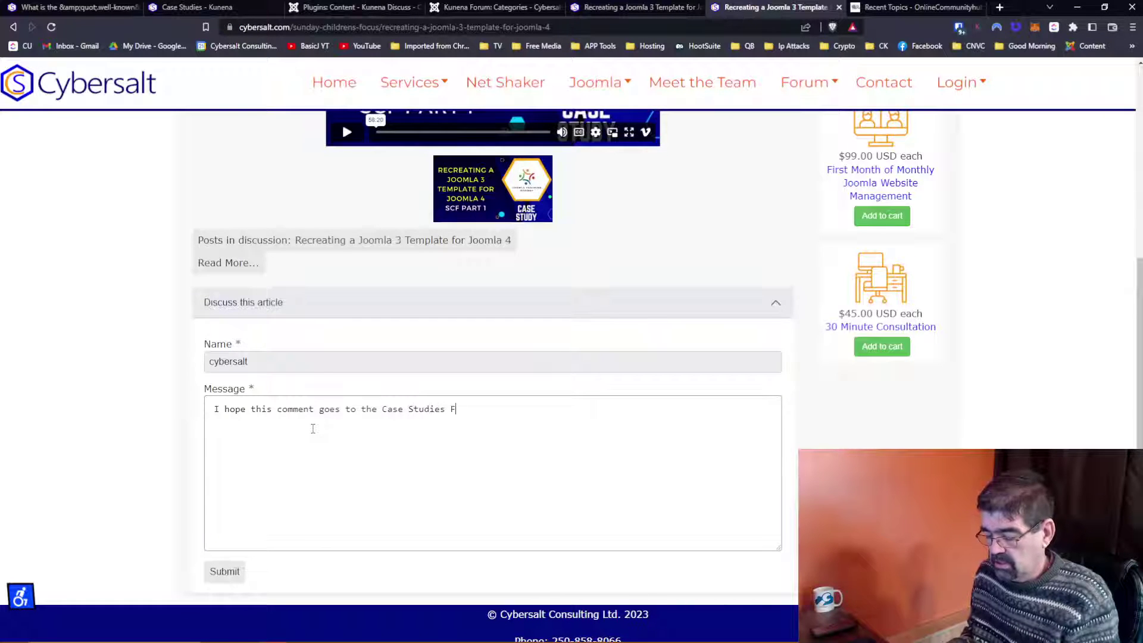
pyautogui.write('orum')
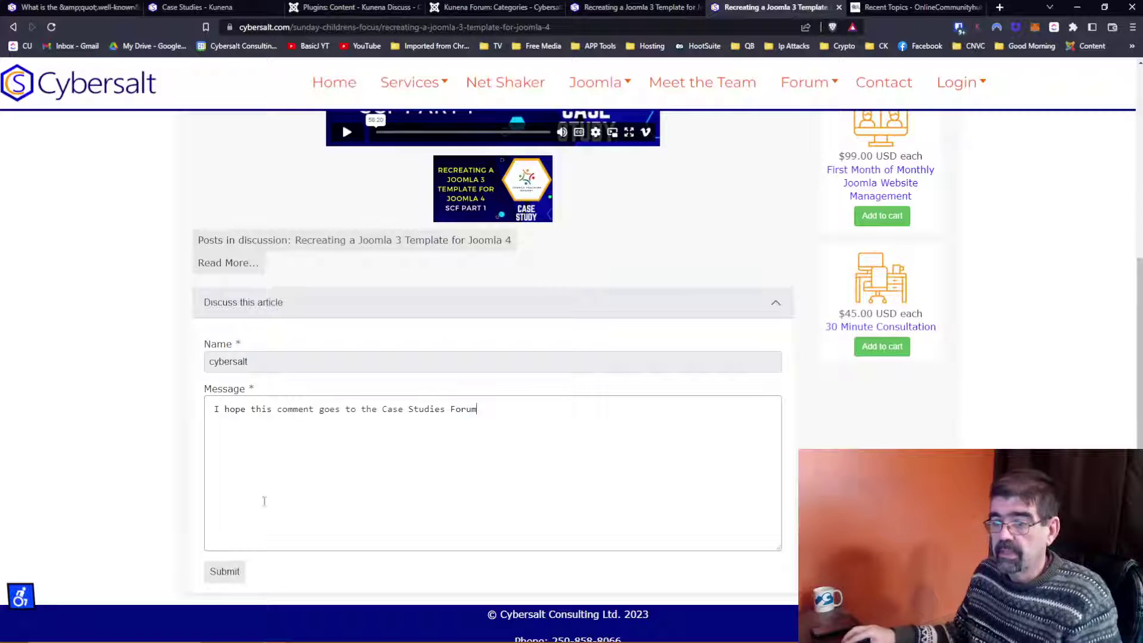
pyautogui.click(229, 572)
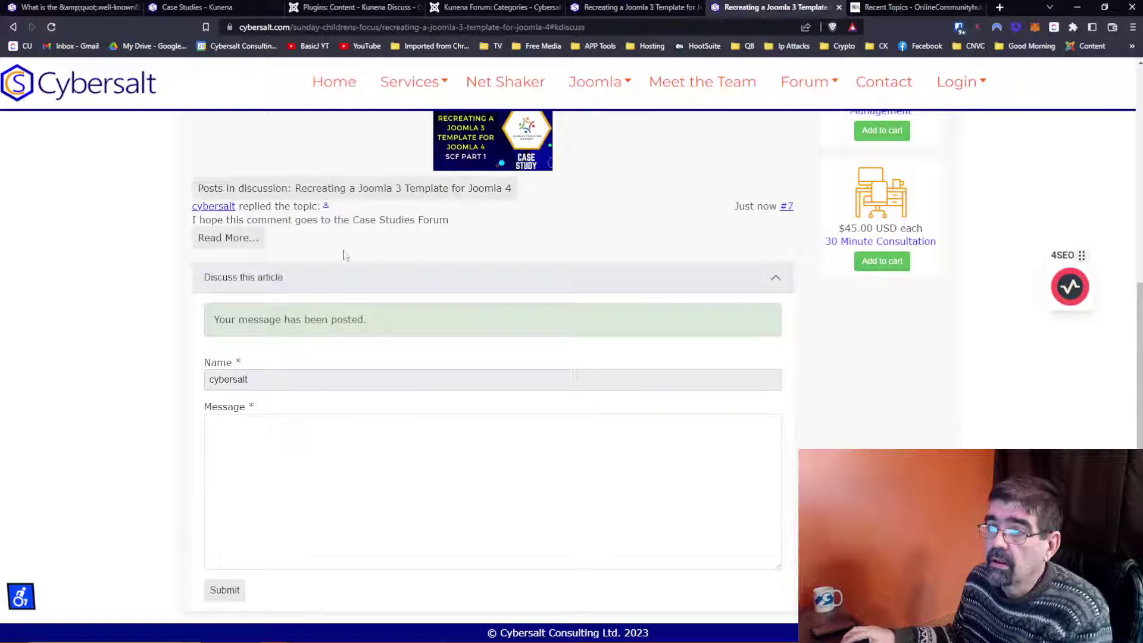
# Step: Open the article's linked forum topic and examine its category path and first post
pyautogui.click(345, 192)
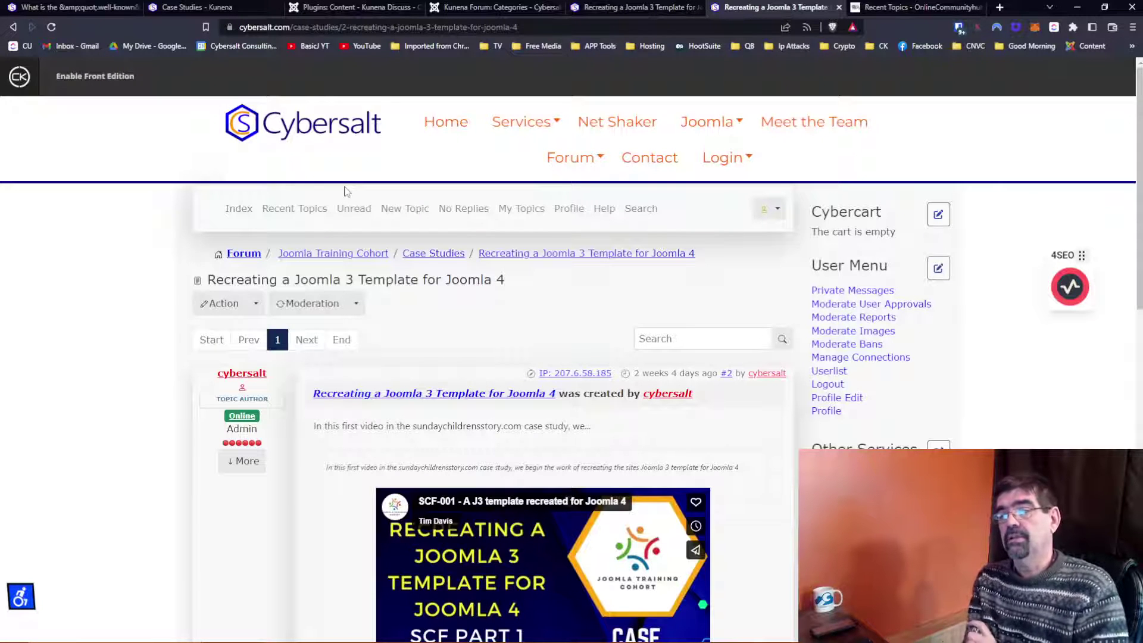
pyautogui.scroll(-1, 357, 226)
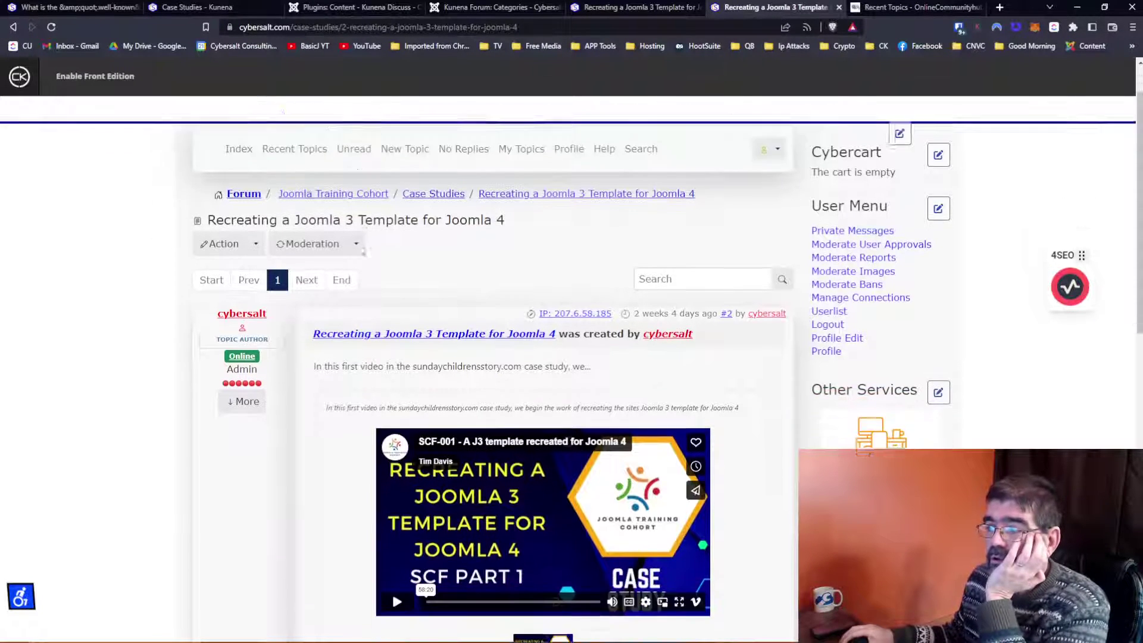
pyautogui.scroll(-1, 363, 251)
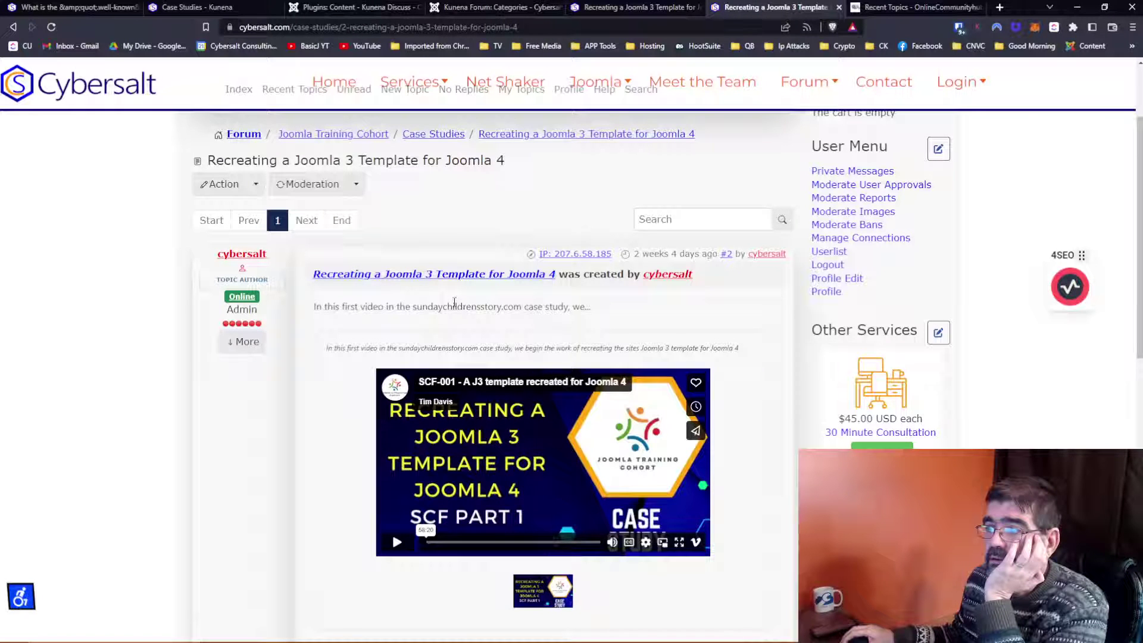
pyautogui.scroll(-1, 454, 302)
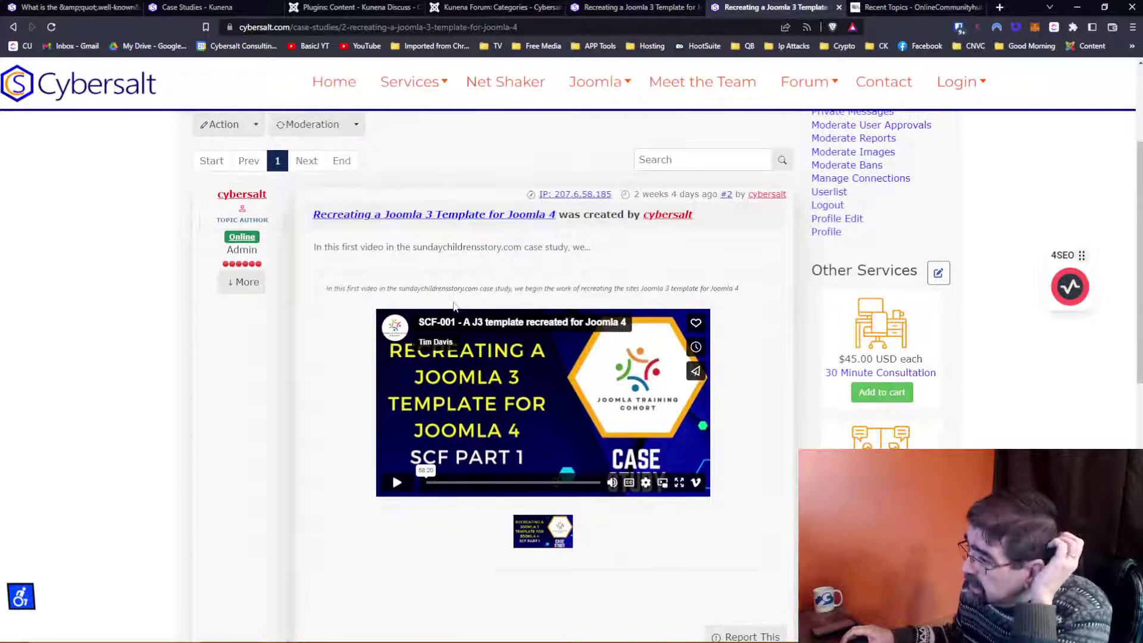
pyautogui.scroll(1, 454, 306)
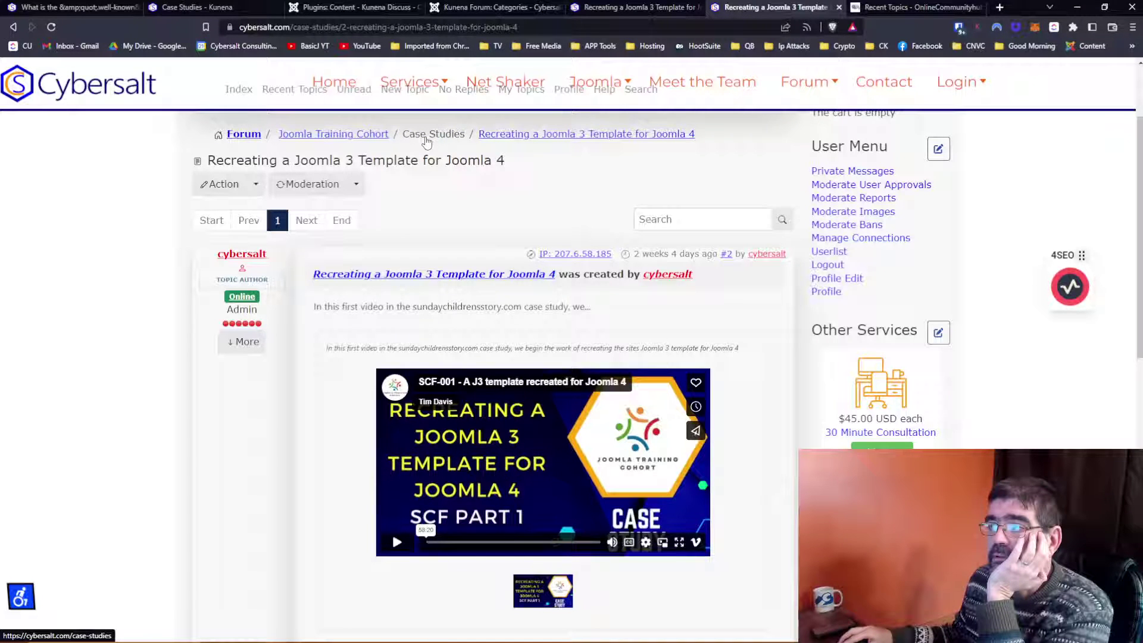
# Step: In the Case Studies forum category, permanently delete the topic "Recreating a Joomla 3 Template for Joomla 4"
pyautogui.click(426, 141)
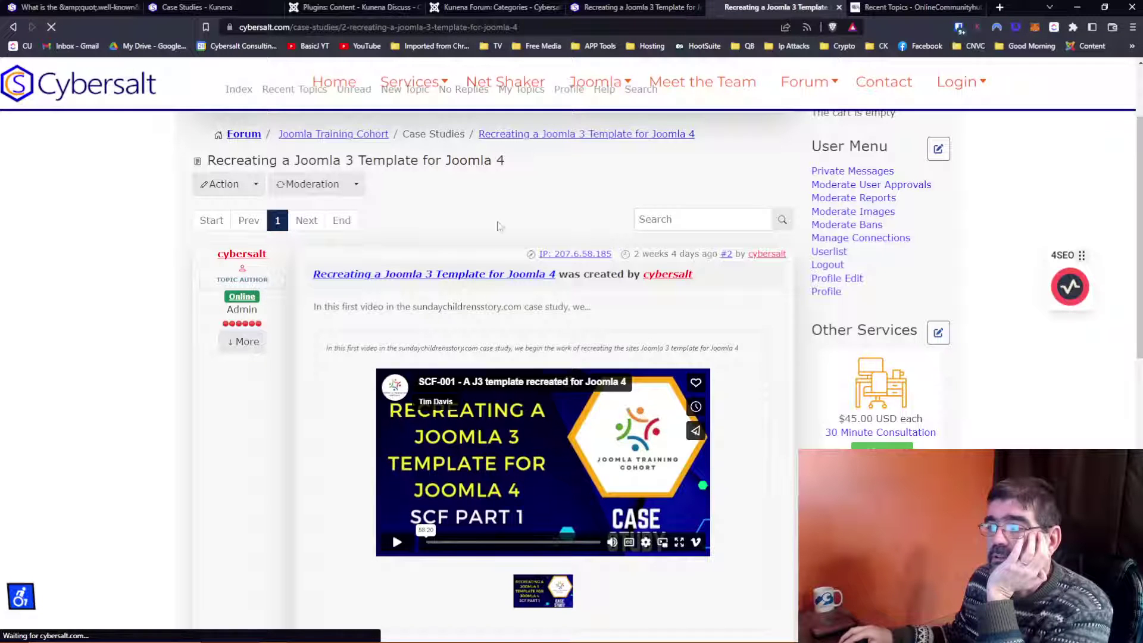
pyautogui.scroll(-3, 532, 224)
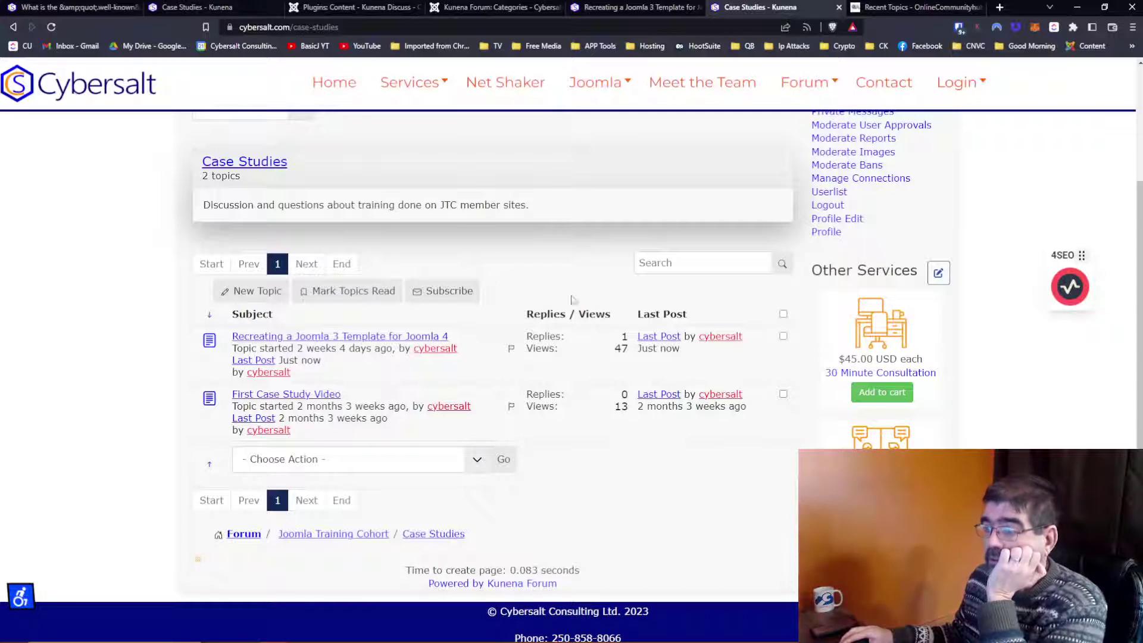
pyautogui.click(783, 337)
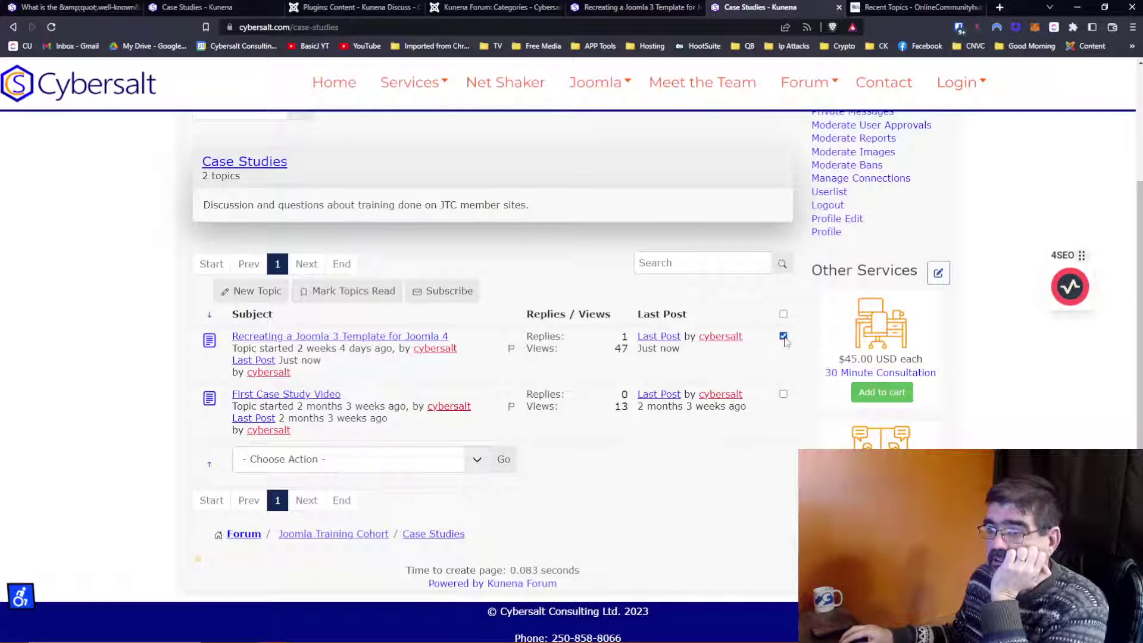
pyautogui.click(308, 463)
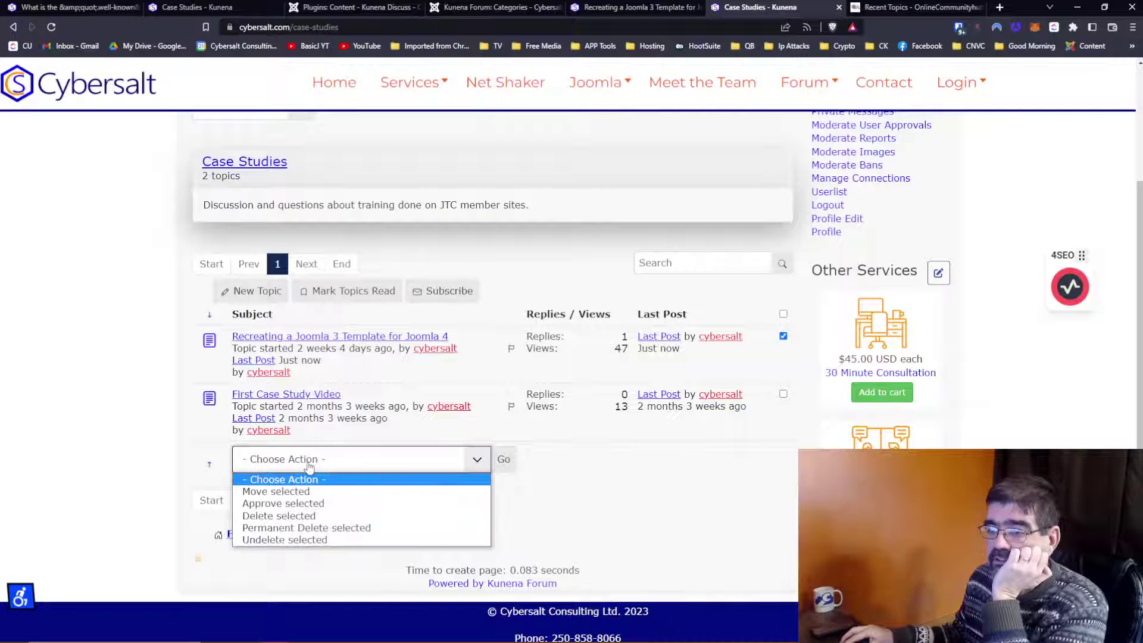
pyautogui.click(359, 528)
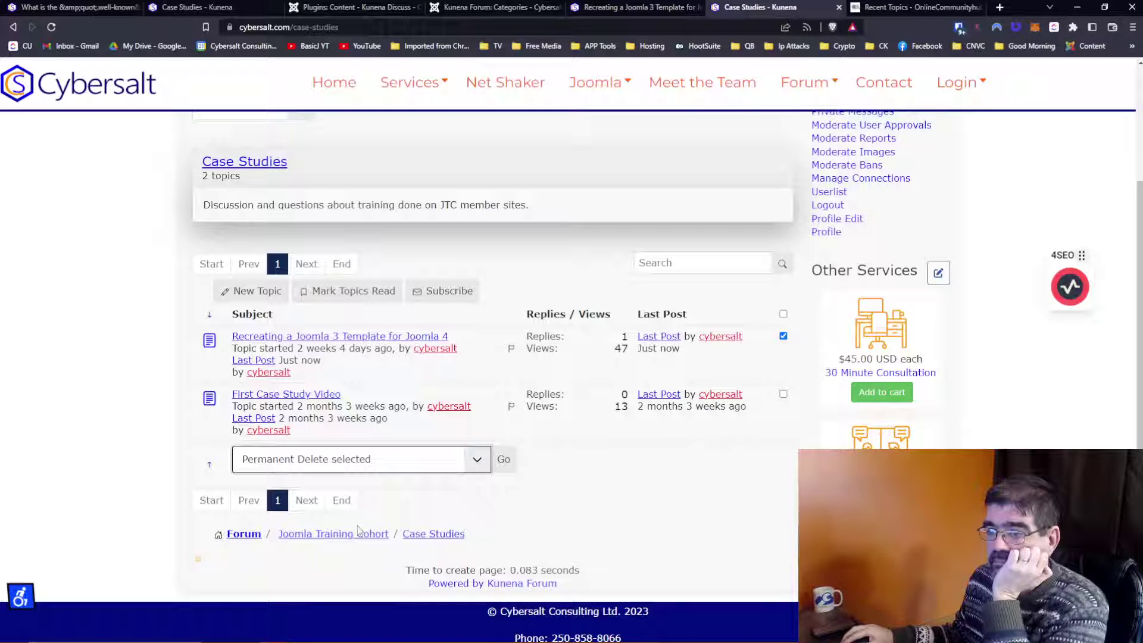
pyautogui.click(506, 464)
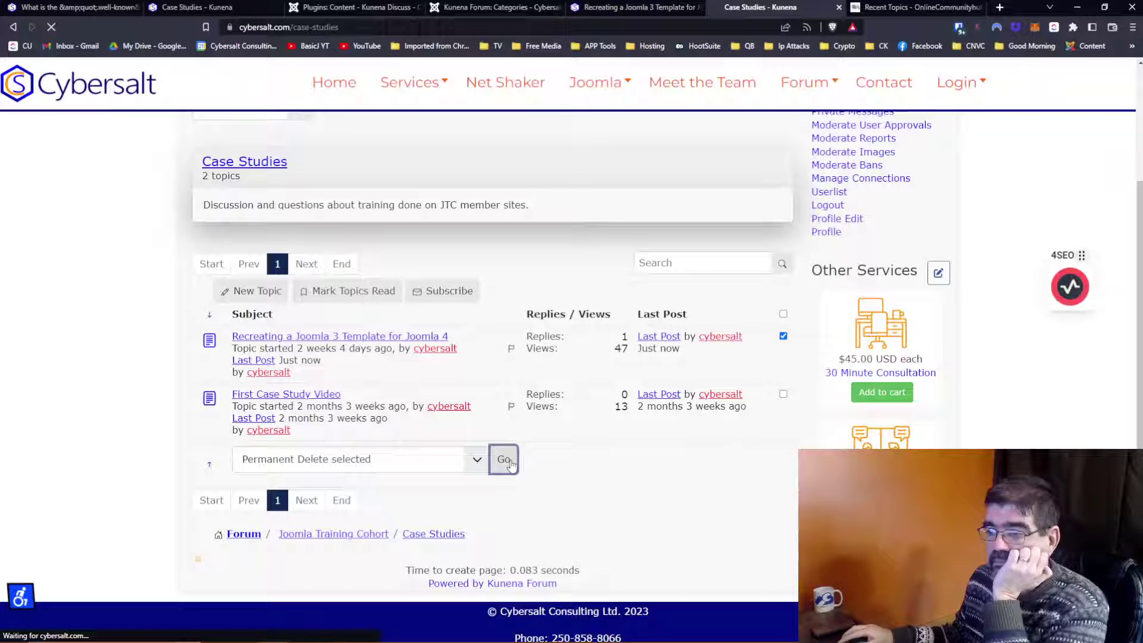
# Step: Check the Kunena Discuss plugin's Category Mapping against the forum categories list, and check the Case Studies topics after the deletion
pyautogui.click(351, 7)
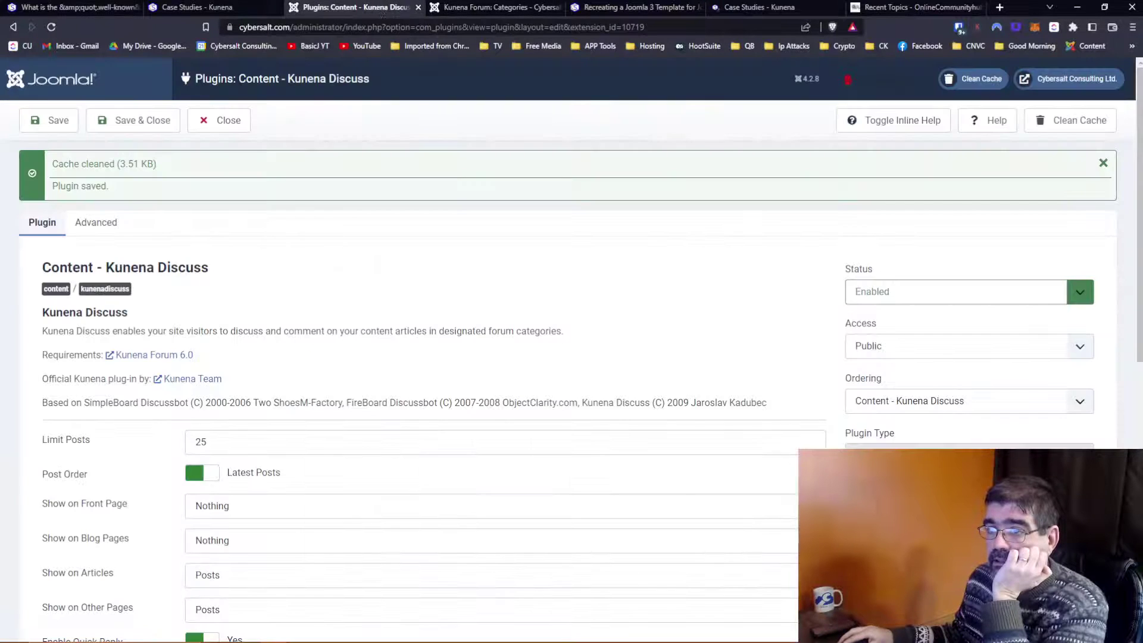
pyautogui.scroll(-9, 343, 375)
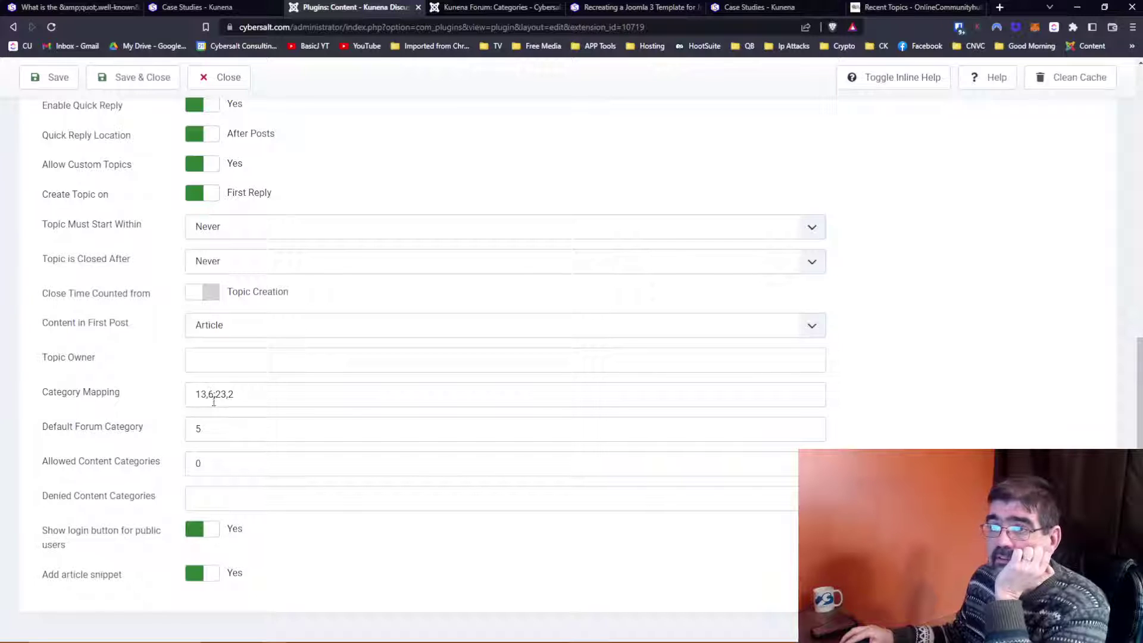
pyautogui.click(482, 8)
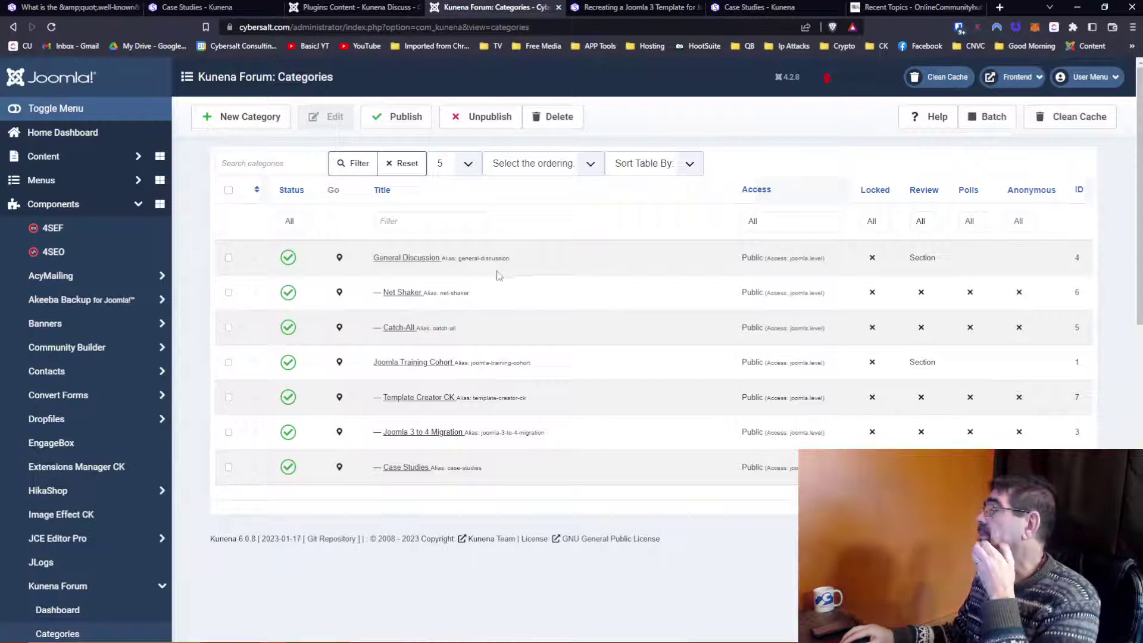
pyautogui.click(745, 7)
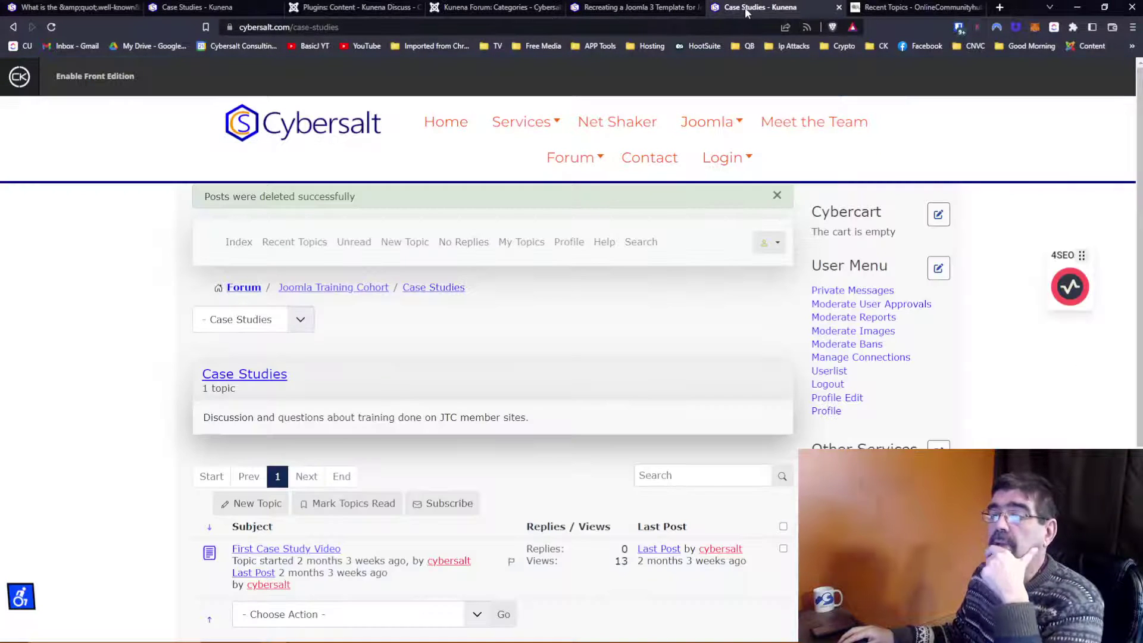
# Step: Through the Joomla Training Cohort's Case Studies and Sunday Children's Focus, open the article "Recreating a Joomla 3 Template for Joomla 4" at its discussion form
pyautogui.click(621, 8)
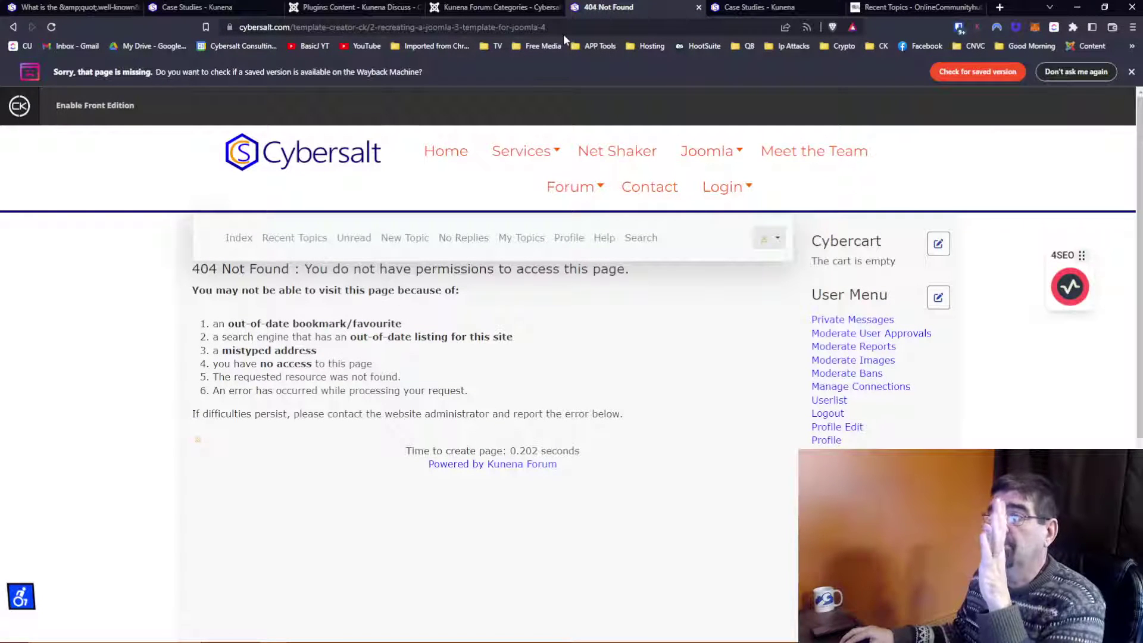
pyautogui.click(572, 27)
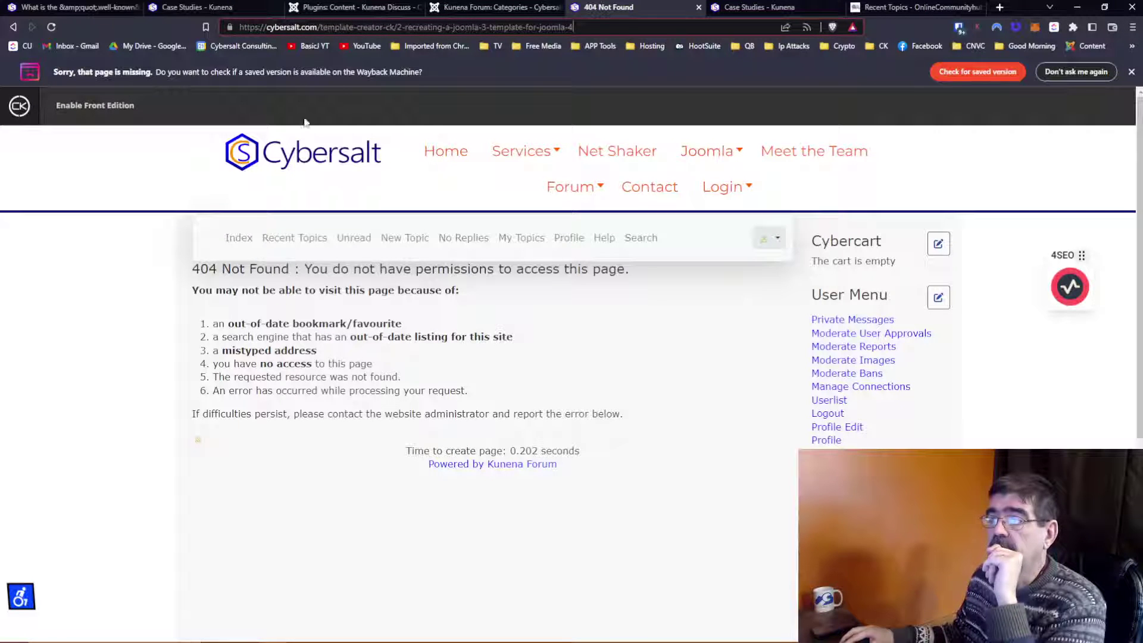
pyautogui.moveTo(709, 154)
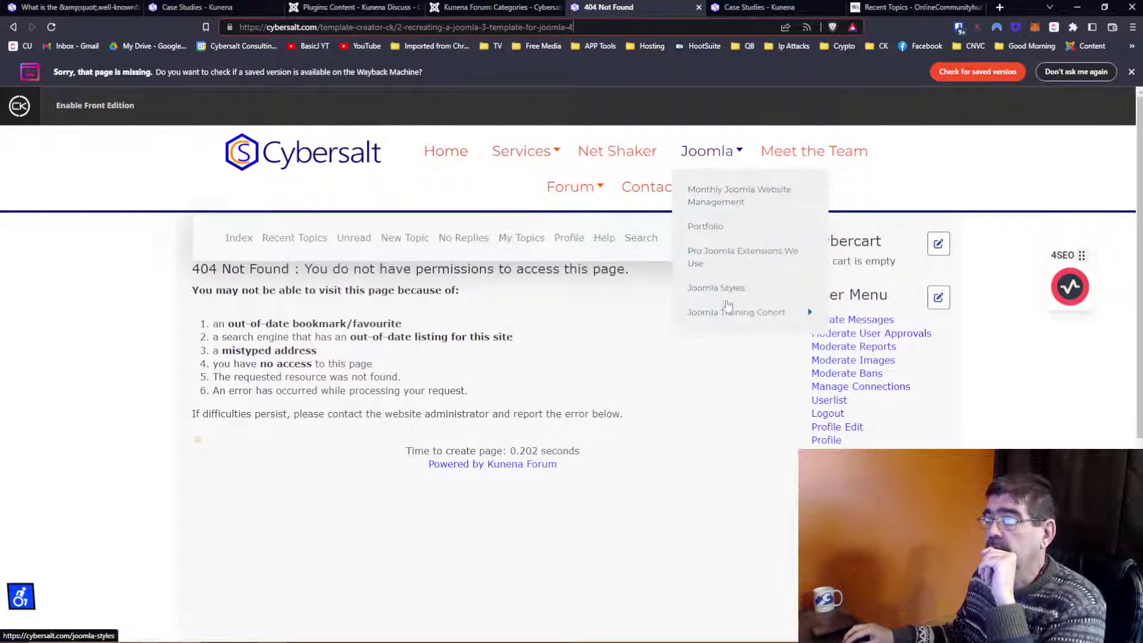
pyautogui.moveTo(729, 311)
pyautogui.click(860, 374)
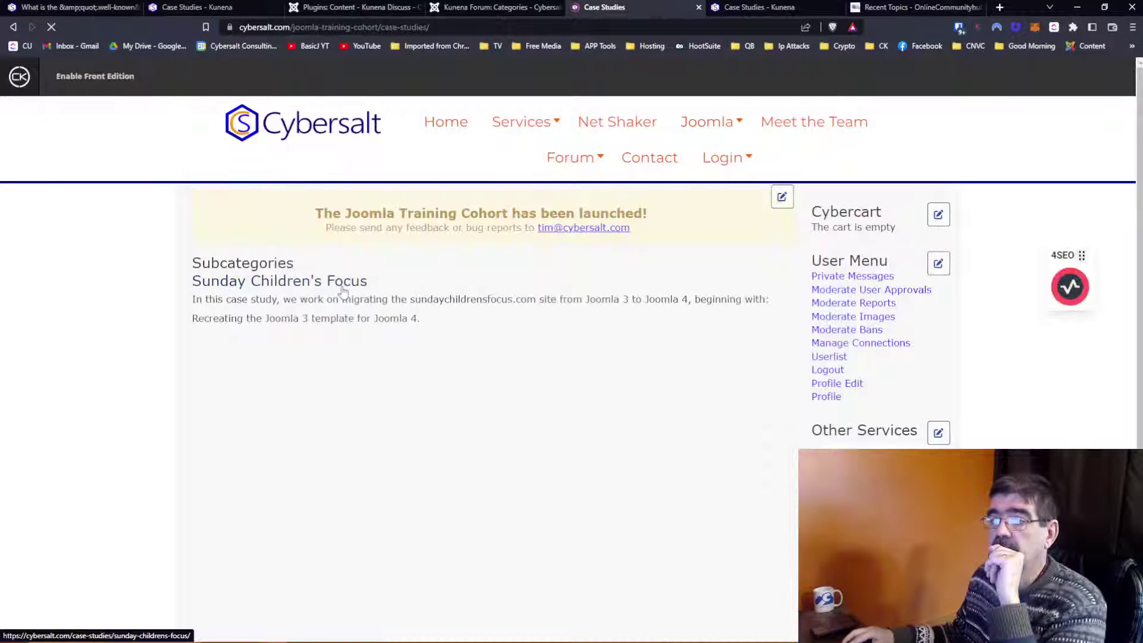
pyautogui.click(343, 291)
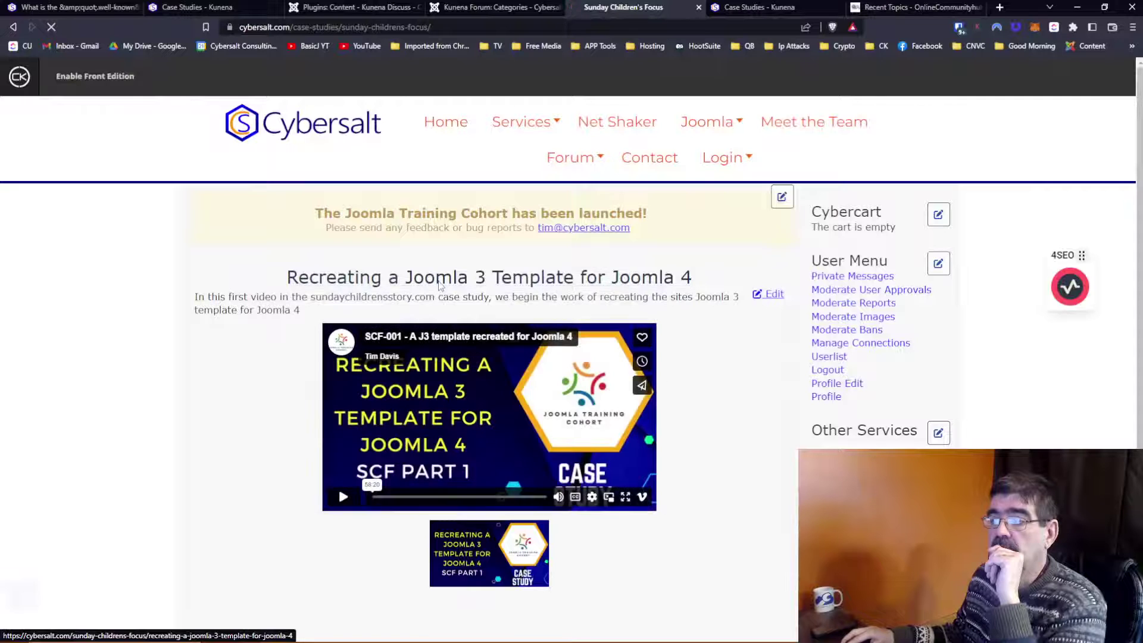
pyautogui.click(438, 285)
pyautogui.scroll(-4, 481, 304)
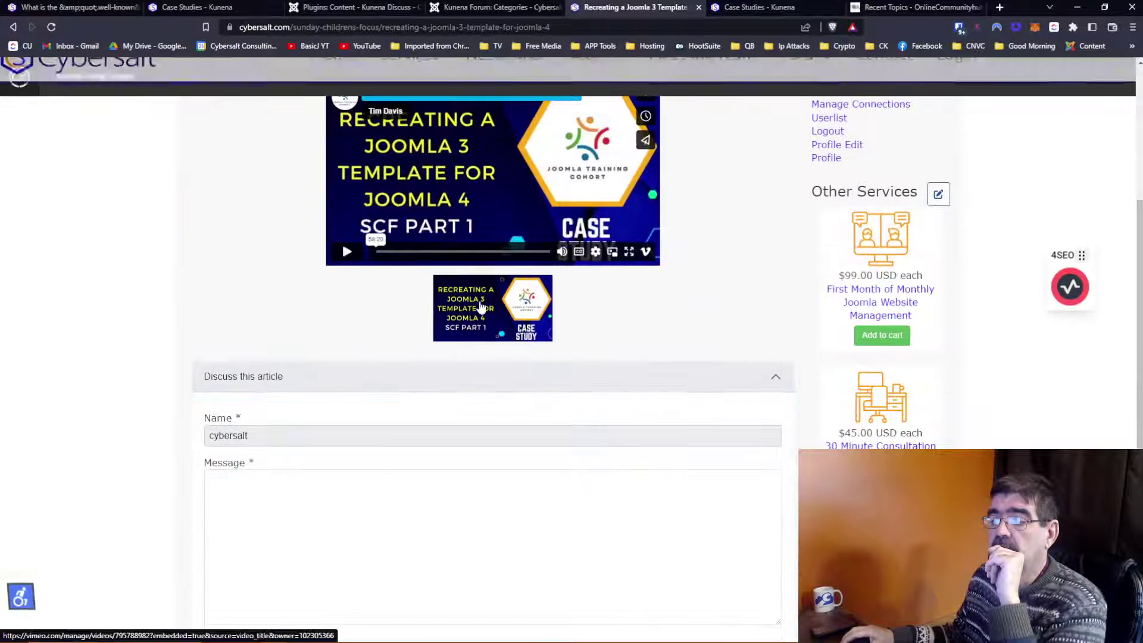
# Step: Post the comment "A good, but slow, start to this area of the JTC site." on the article
pyautogui.click(314, 518)
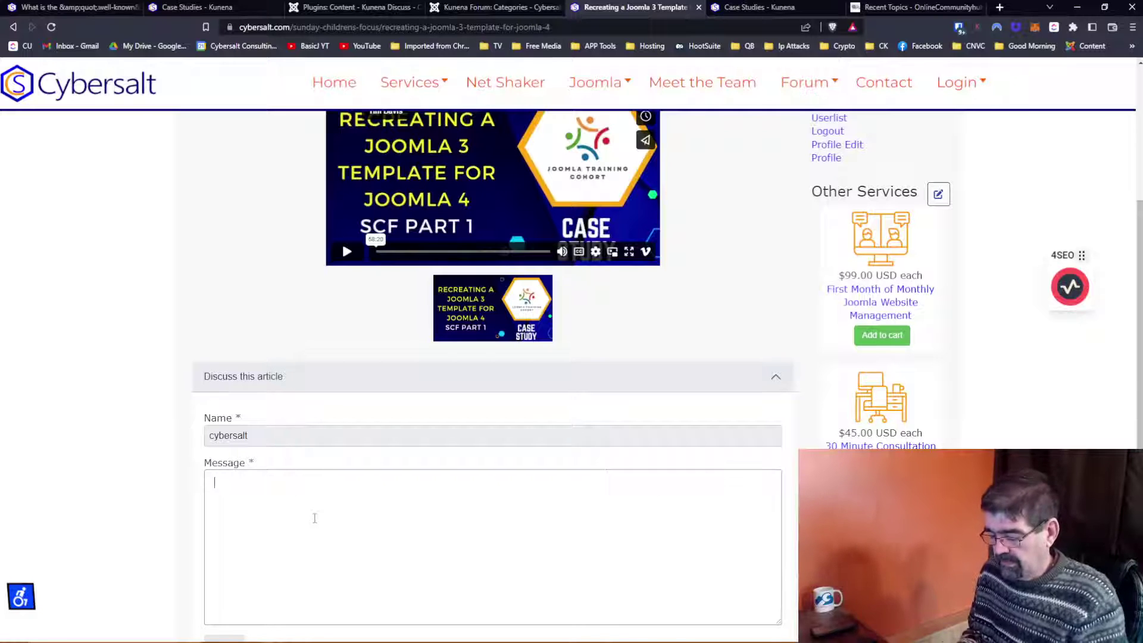
pyautogui.write('th')
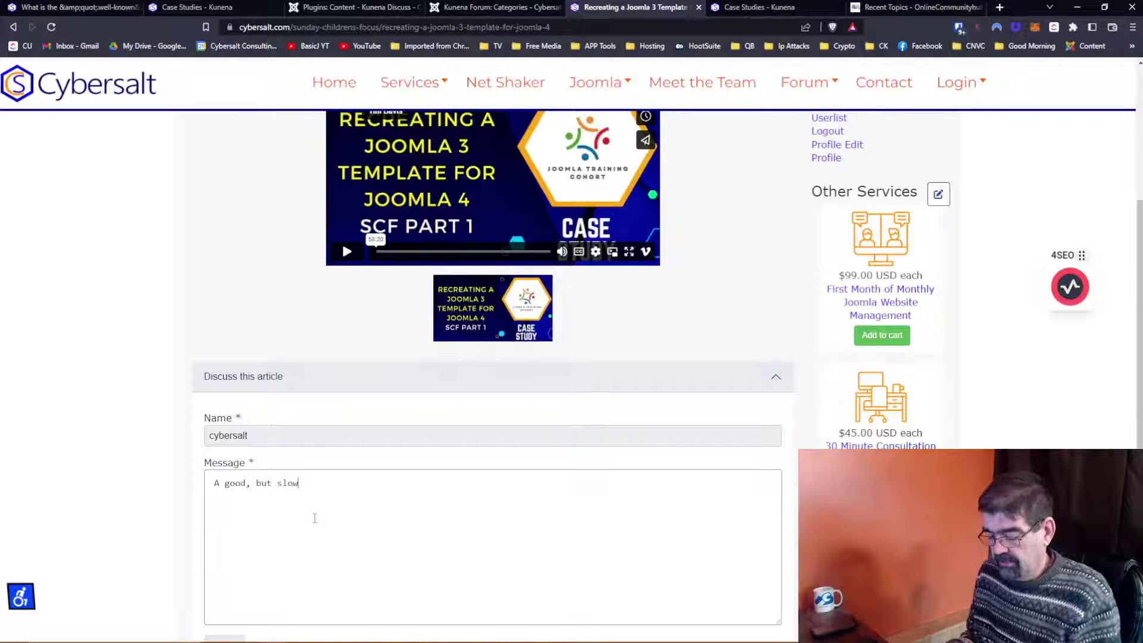
pyautogui.write(', start to this area of the JTC site.')
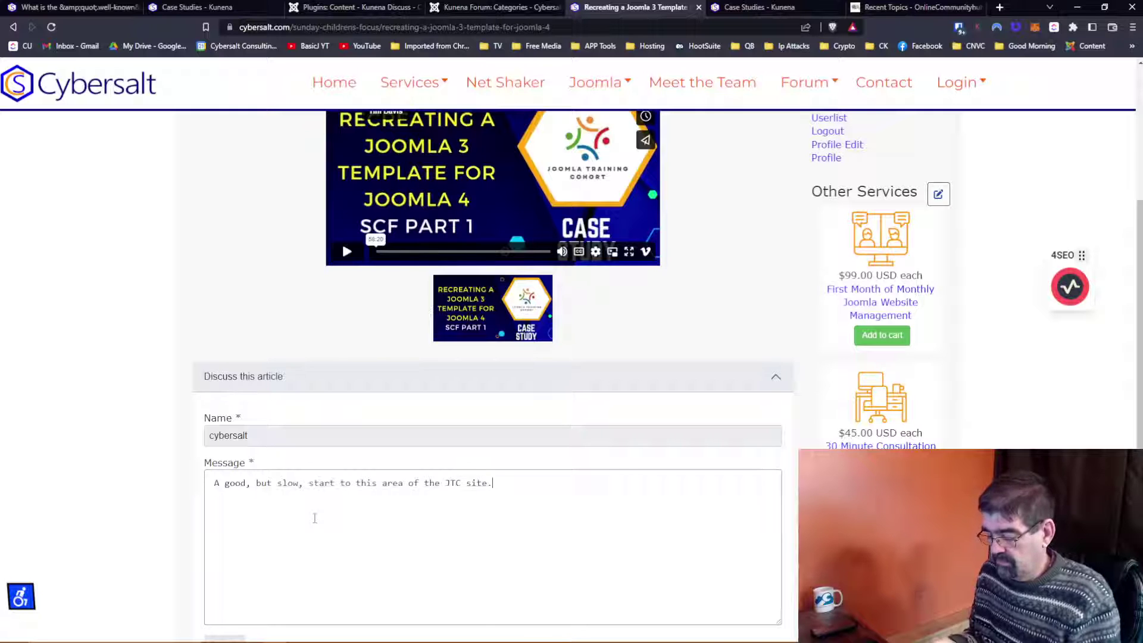
pyautogui.scroll(-3, 357, 485)
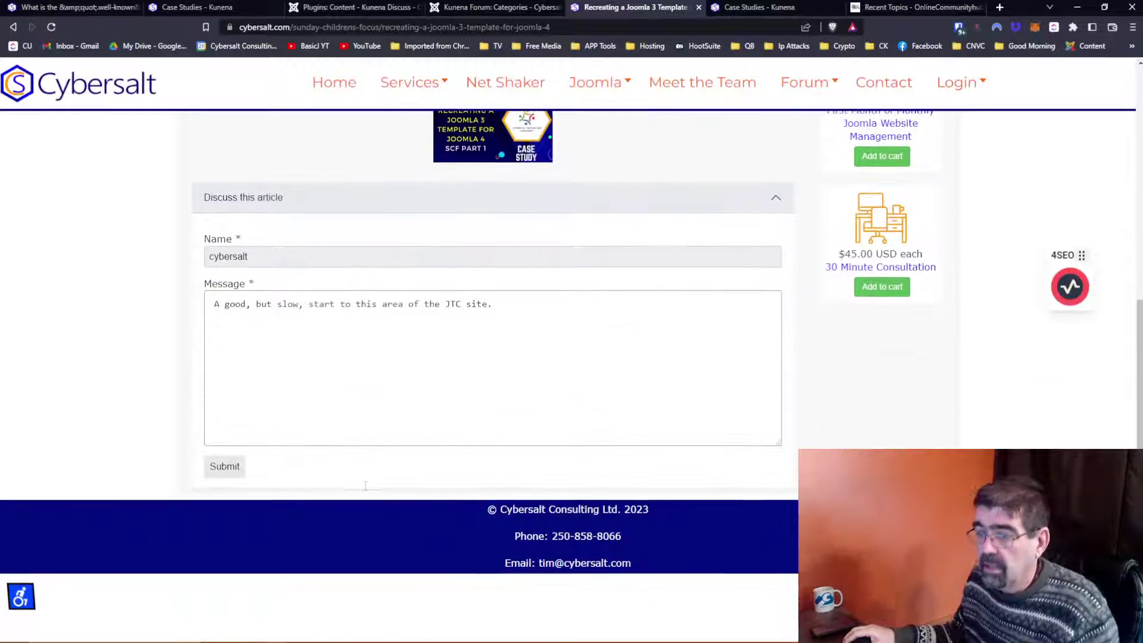
pyautogui.click(240, 472)
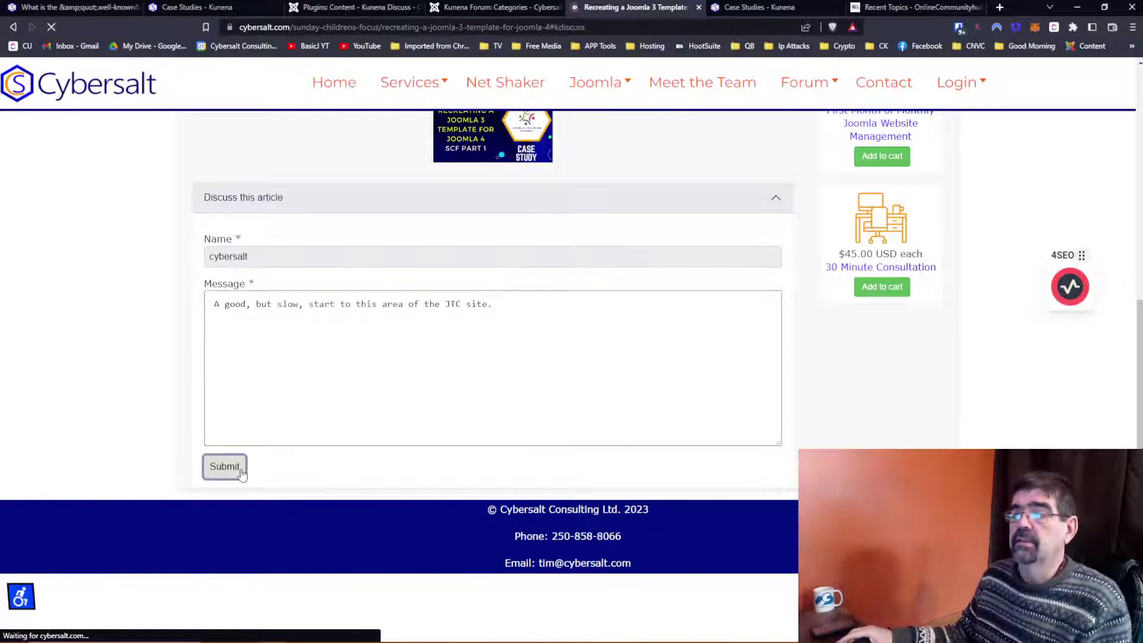
# Step: Open the article's new discussion topic to check its forum category, and view the forum index
pyautogui.scroll(3, 390, 419)
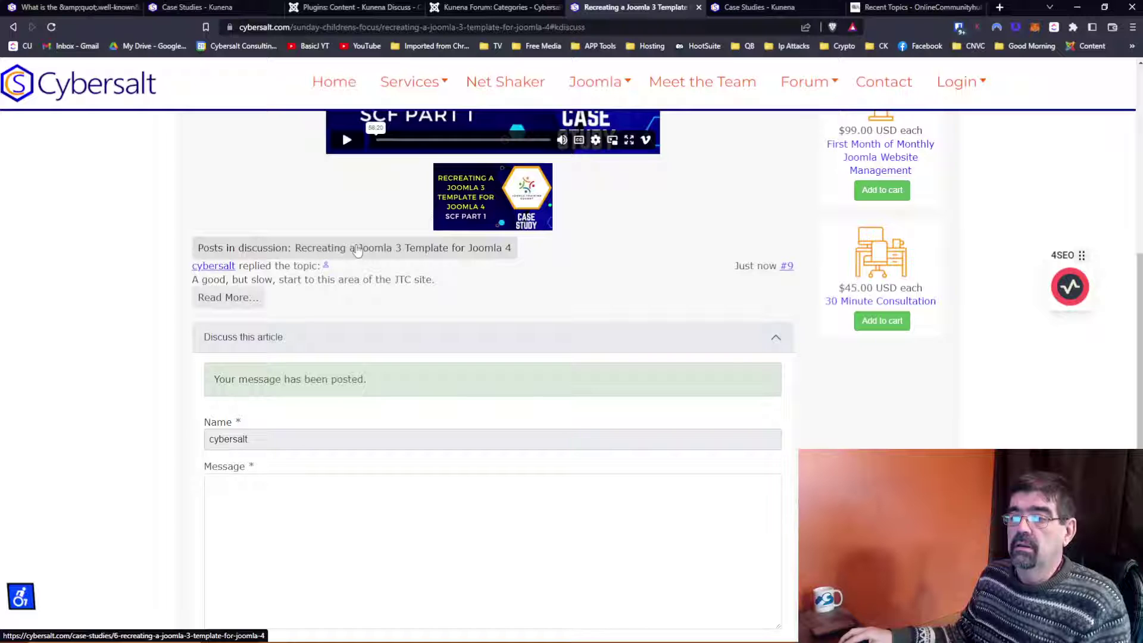
pyautogui.click(357, 250)
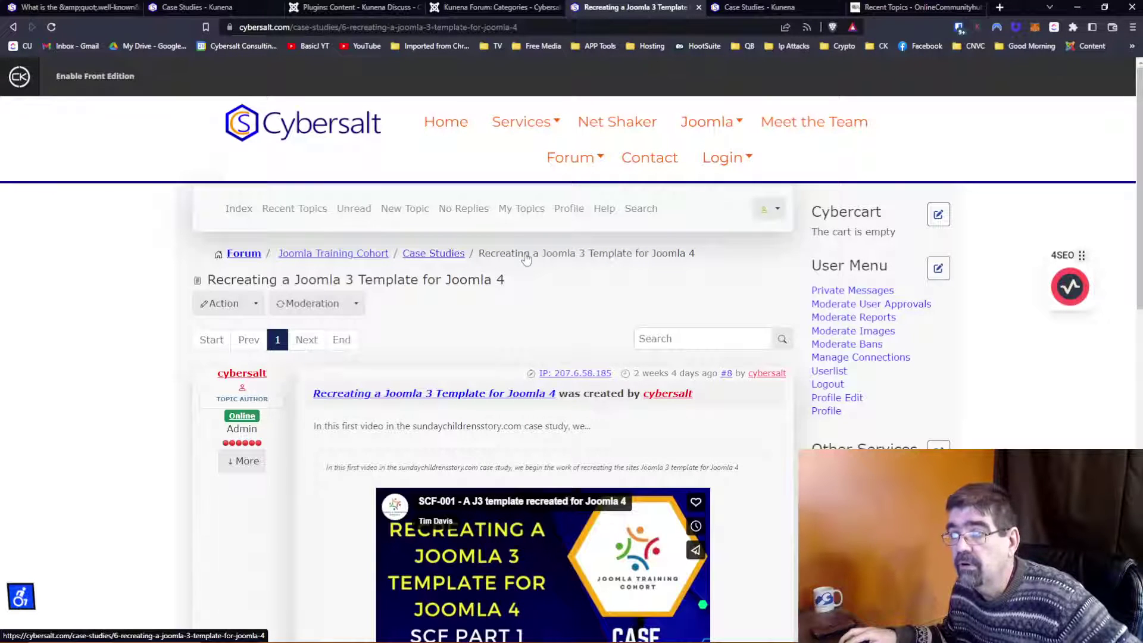
pyautogui.click(573, 167)
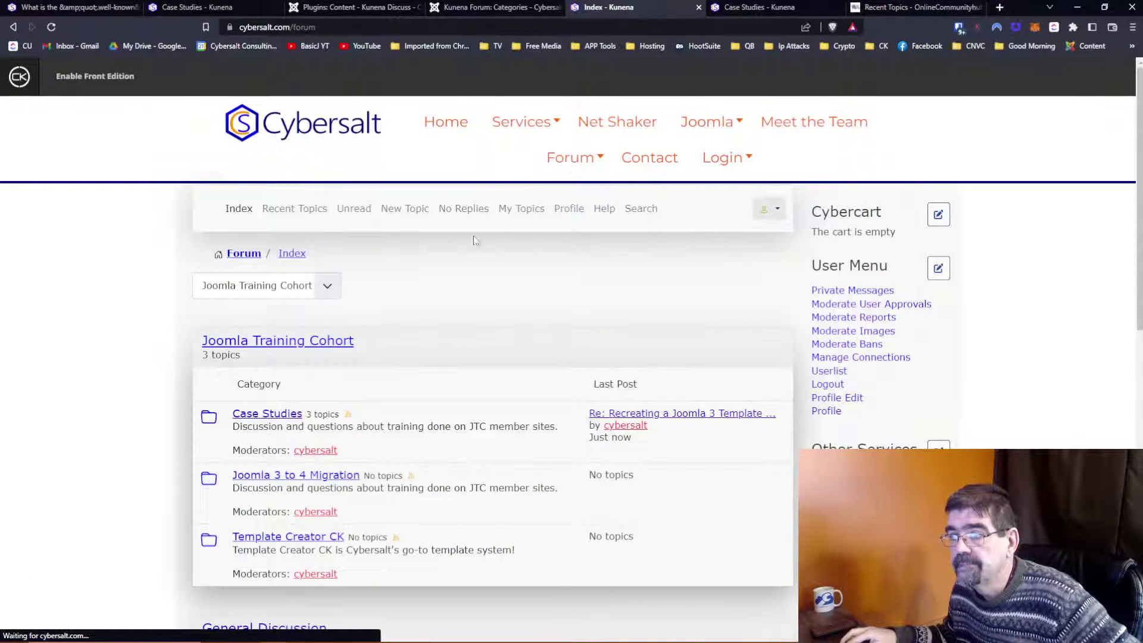
# Step: Open the Case Studies category from the forum index and review its topic list
pyautogui.scroll(-2, 468, 241)
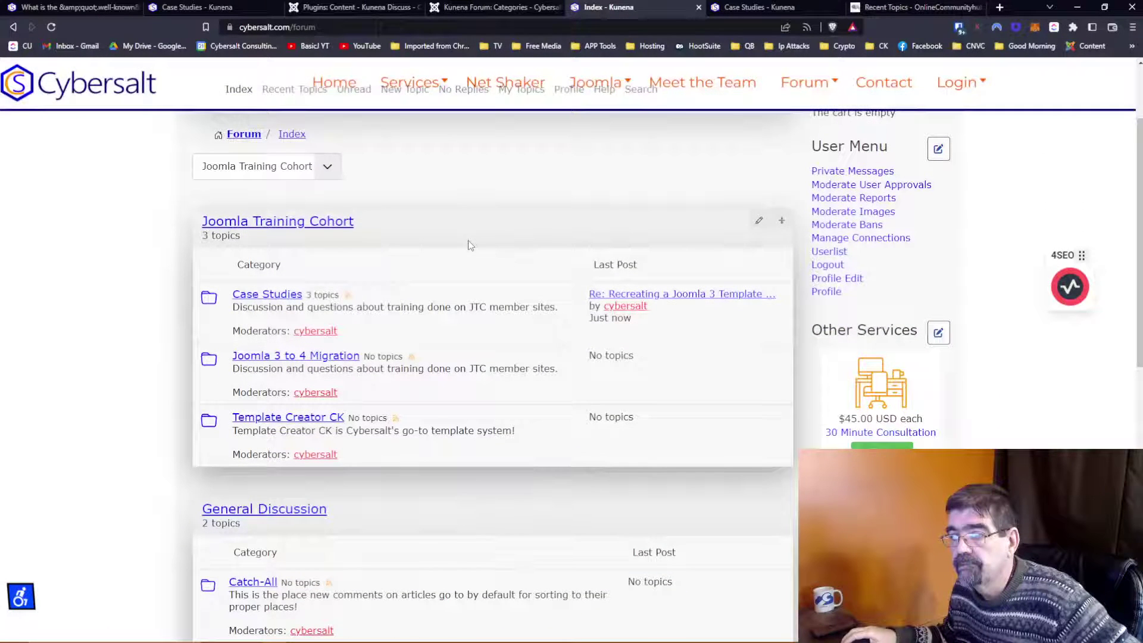
pyautogui.click(271, 296)
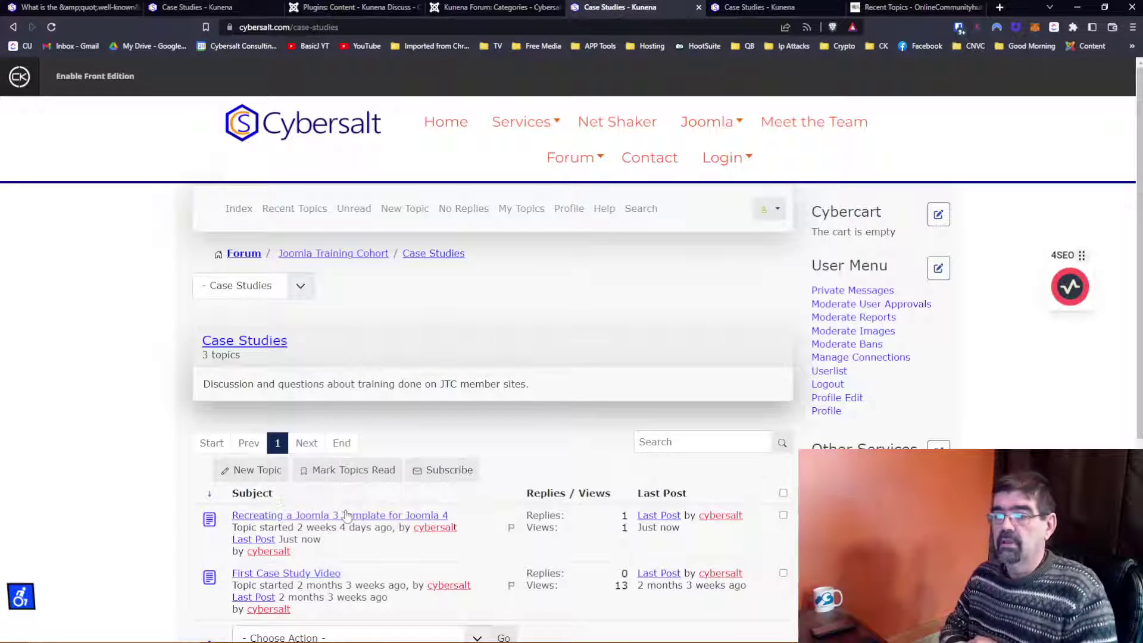
pyautogui.scroll(-5, 131, 433)
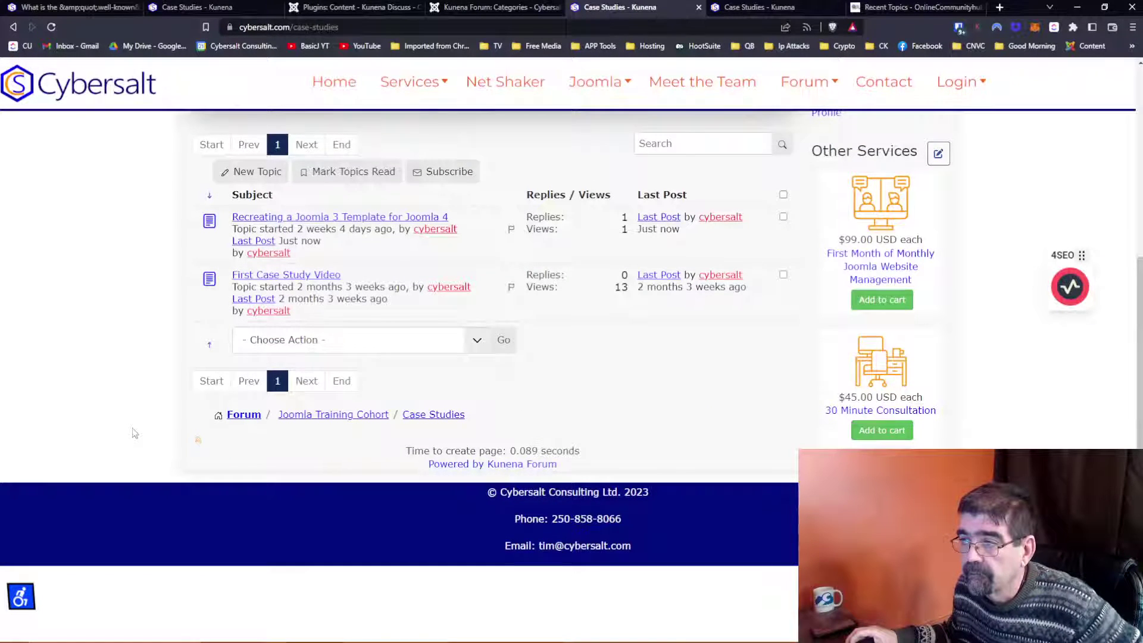
pyautogui.scroll(5, 135, 433)
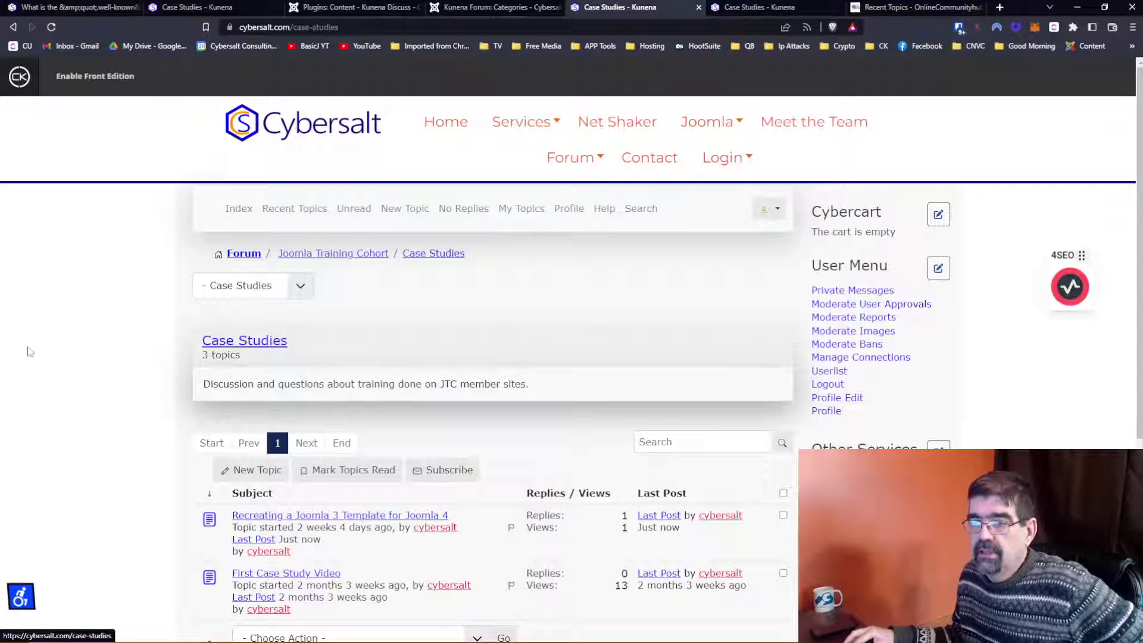
# Step: Inspect the Case Studies heading and its surrounding Kunena layout markup in the developer tools, and close them
pyautogui.press('F12')
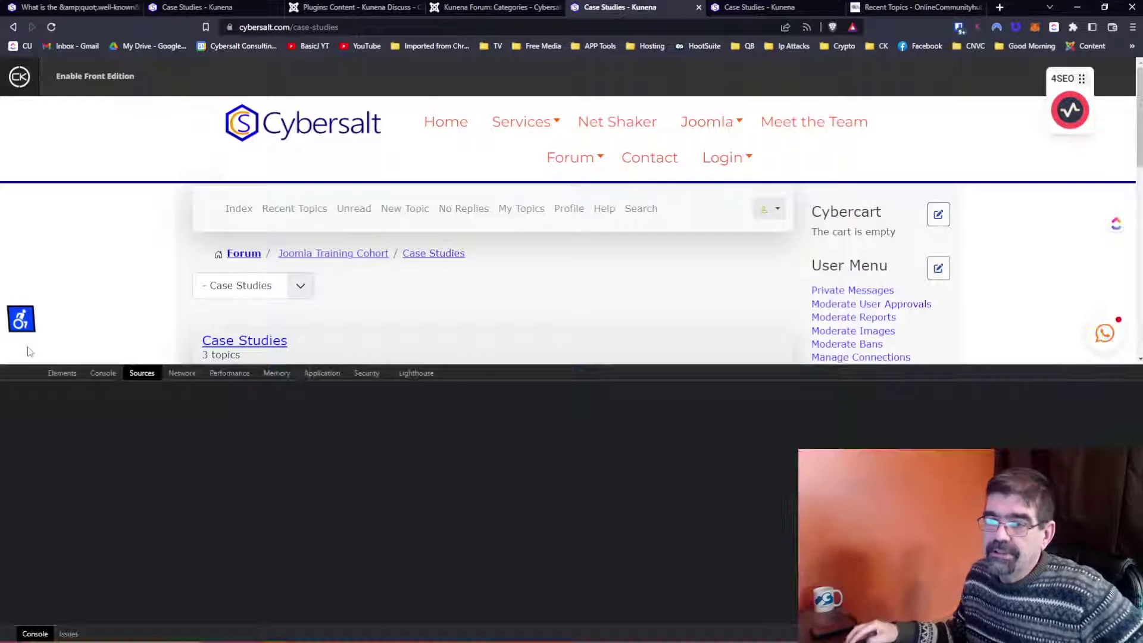
pyautogui.scroll(-2, 52, 347)
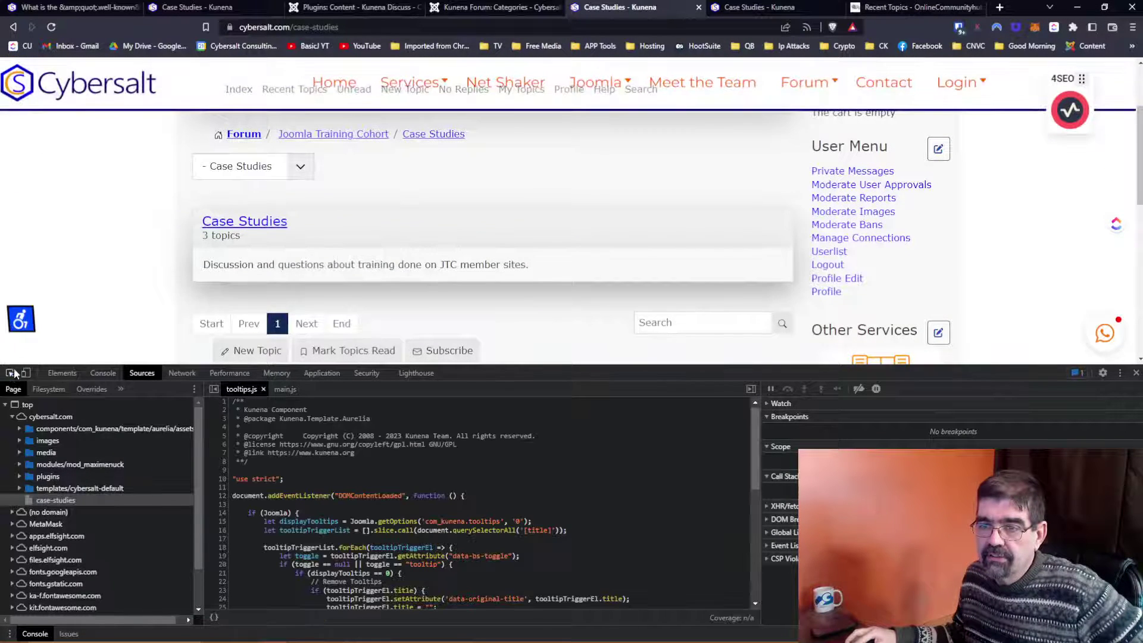
pyautogui.click(9, 372)
pyautogui.click(228, 222)
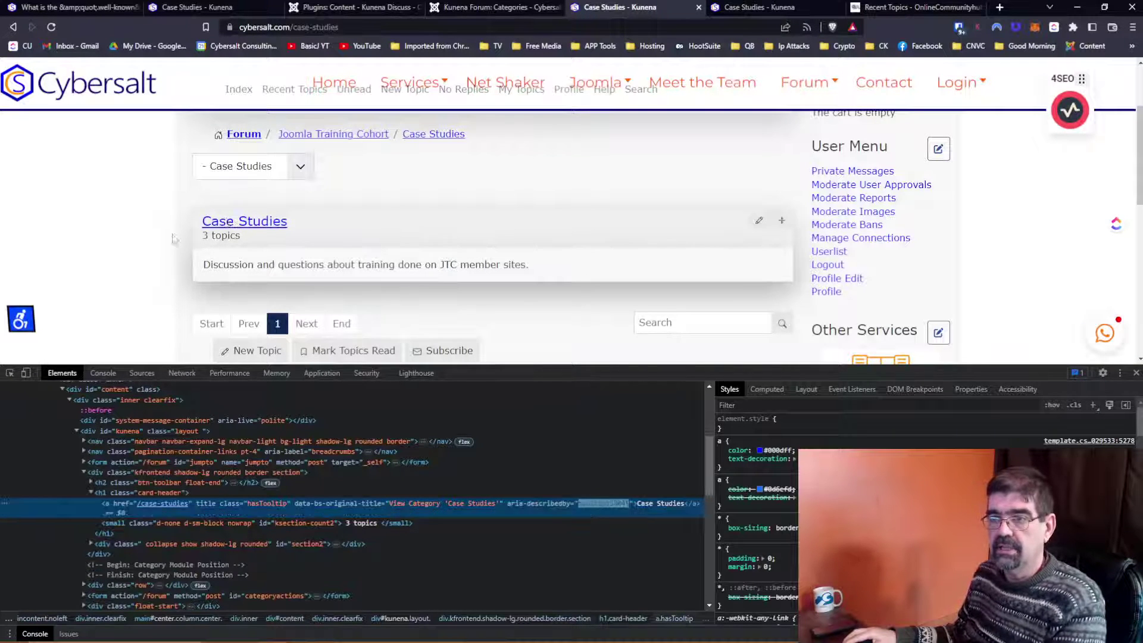
pyautogui.scroll(3, 119, 241)
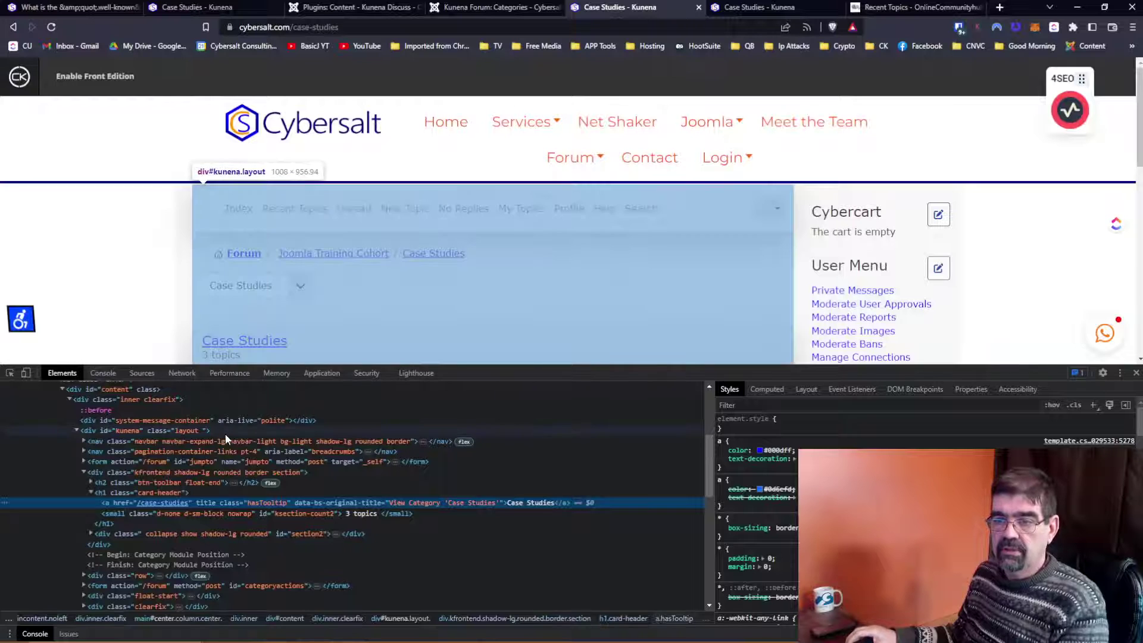
pyautogui.scroll(2, 225, 434)
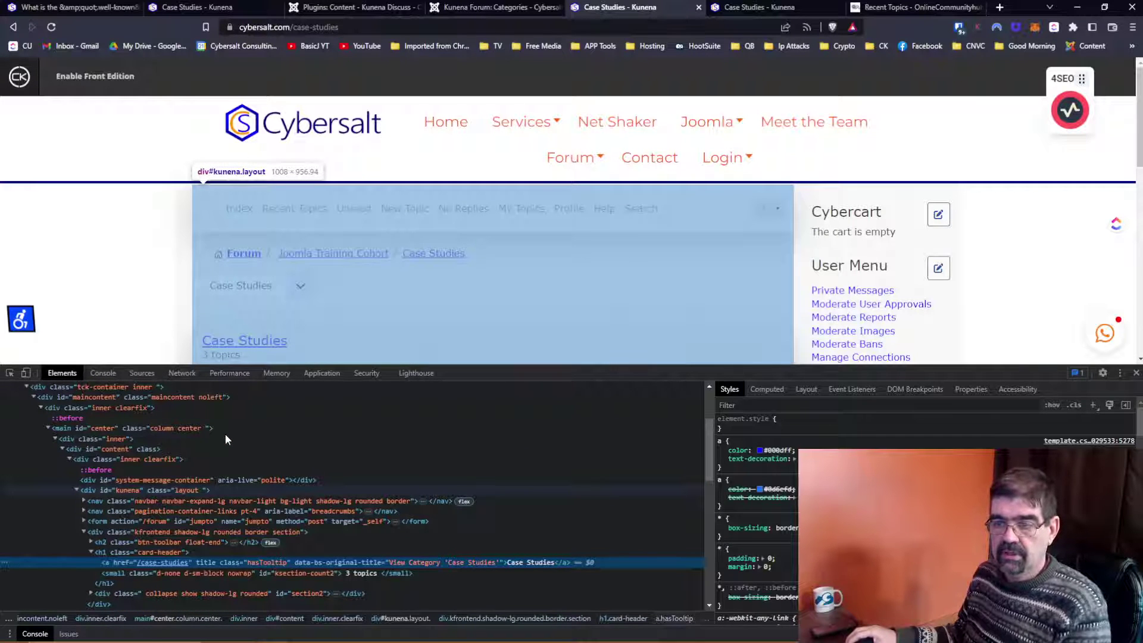
pyautogui.scroll(-2, 224, 433)
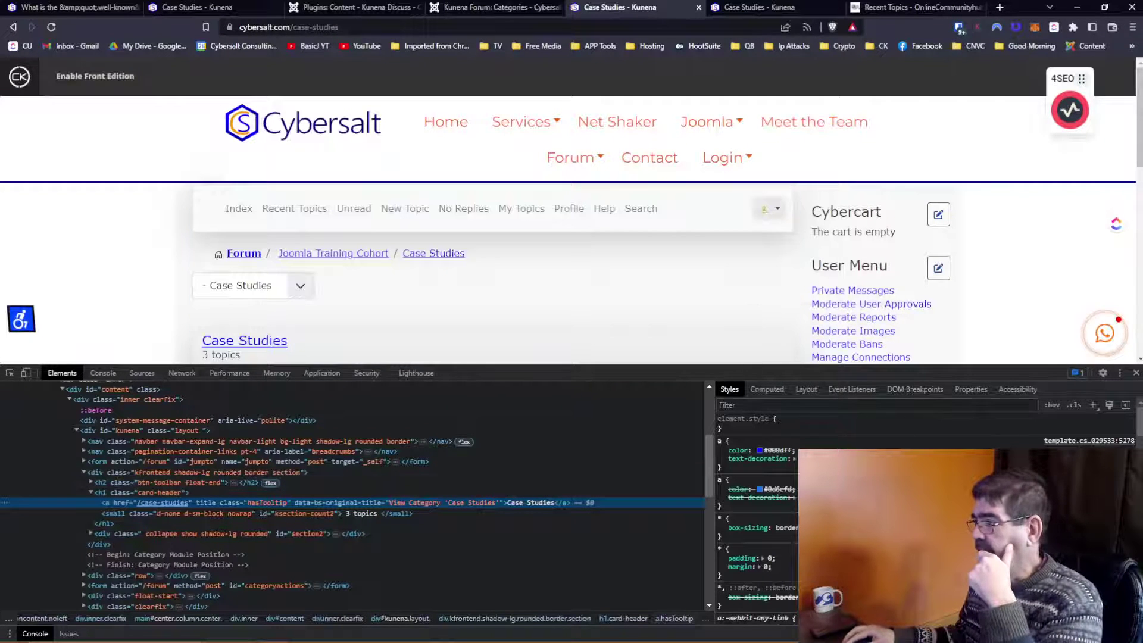
pyautogui.click(1137, 373)
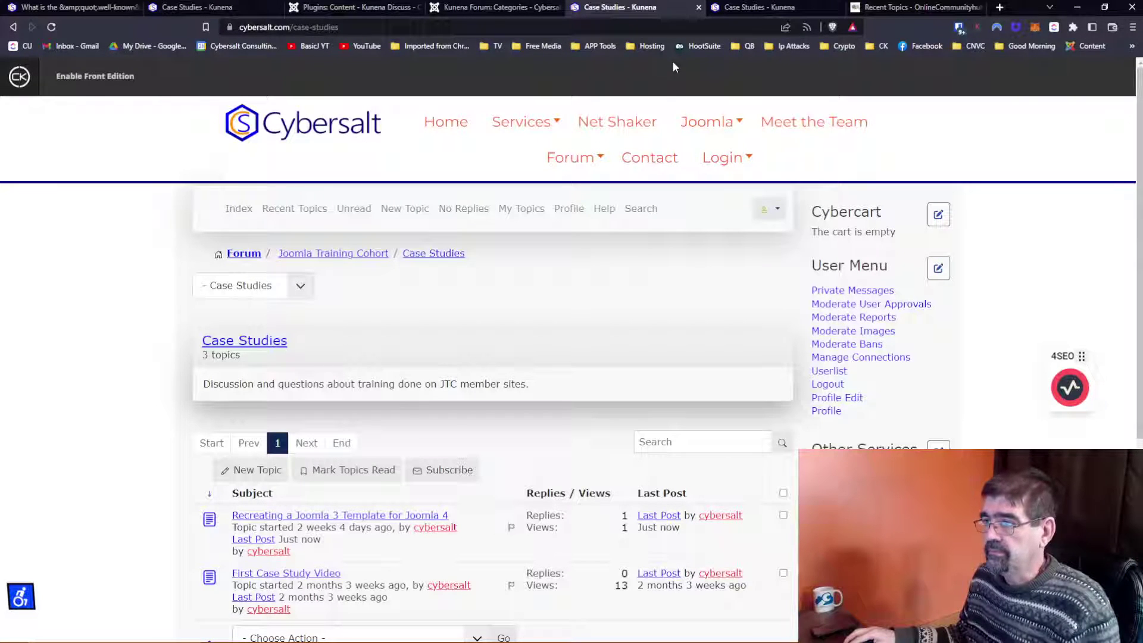
# Step: Visit the Contact page and the Consultation Form page under Services, examining the form's fields and the article discussion section below it
pyautogui.click(655, 160)
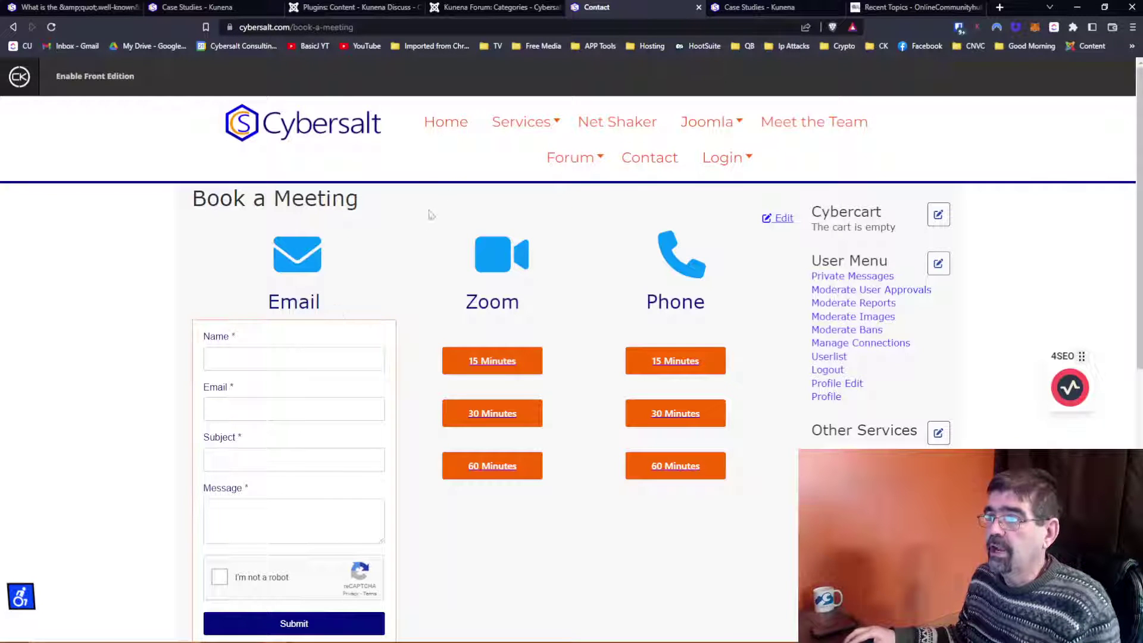
pyautogui.moveTo(523, 122)
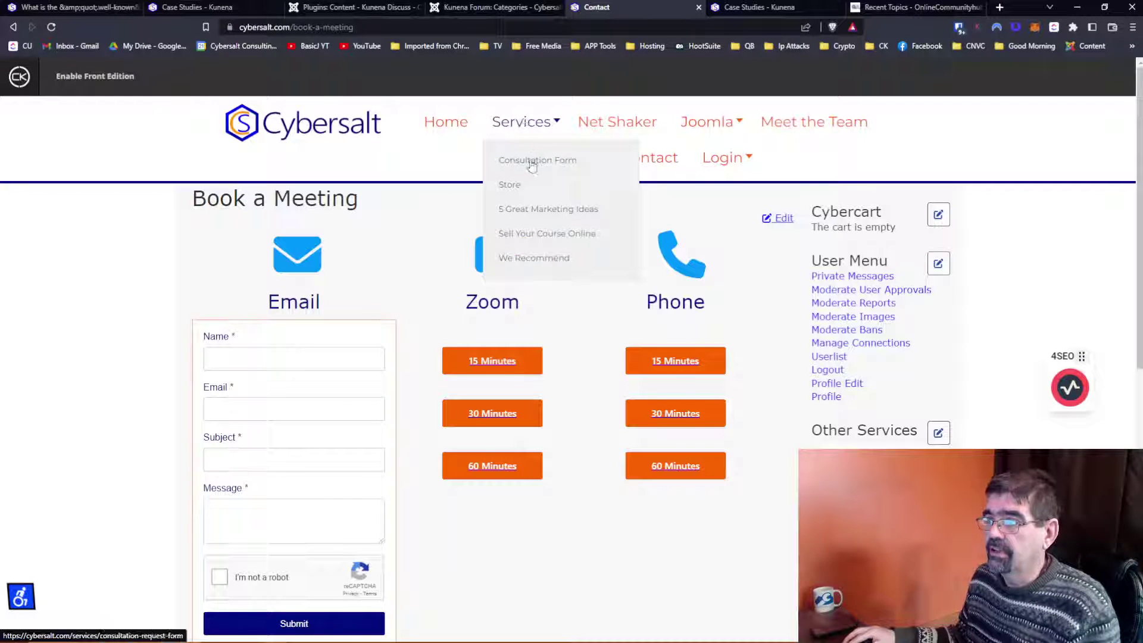
pyautogui.click(531, 159)
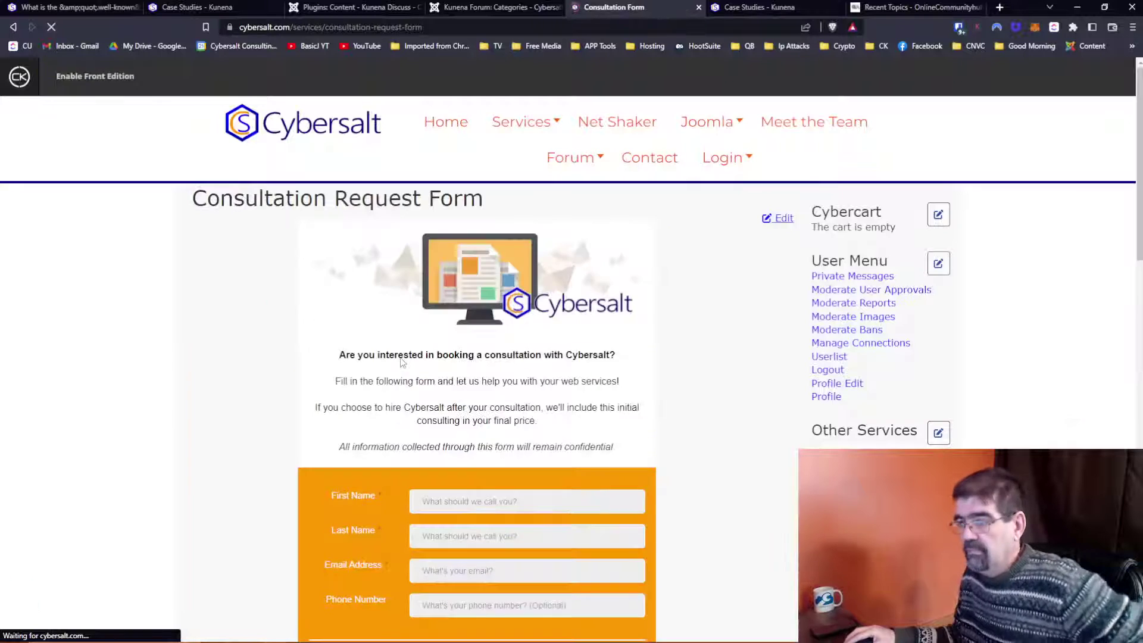
pyautogui.scroll(-15, 404, 364)
pyautogui.scroll(-3, 402, 369)
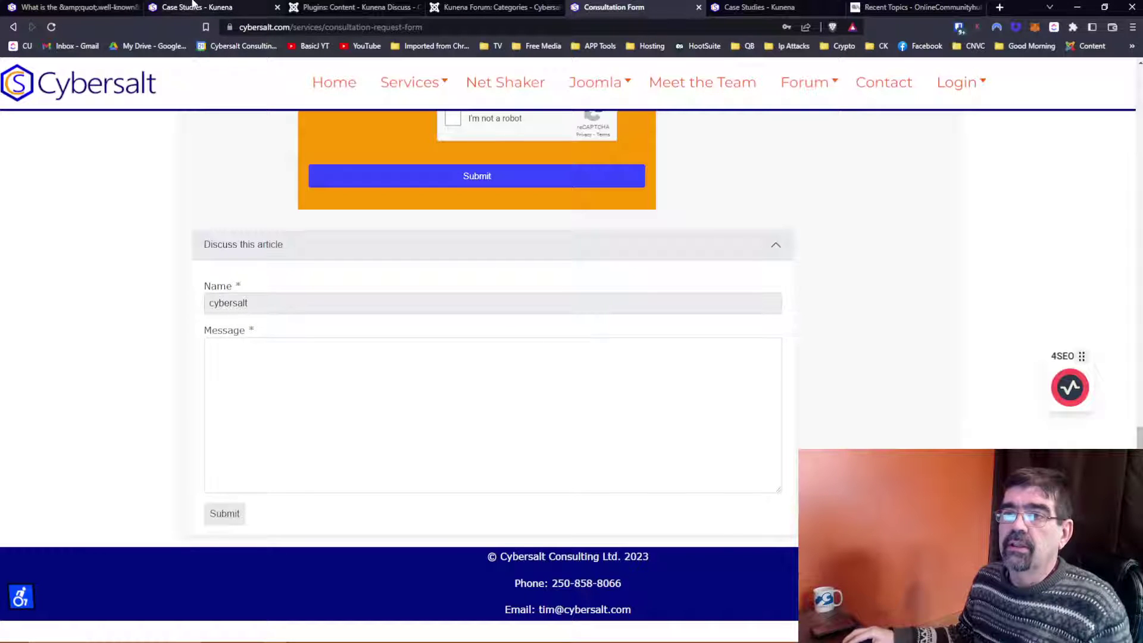
pyautogui.scroll(8, 423, 265)
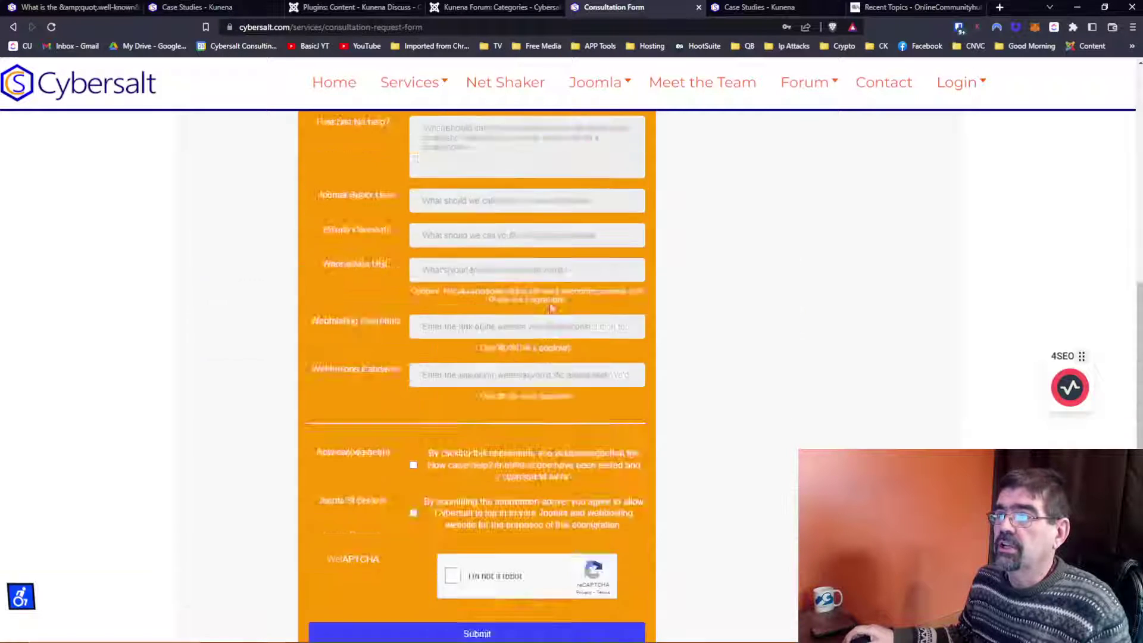
pyautogui.scroll(5, 550, 308)
pyautogui.scroll(-13, 548, 306)
pyautogui.scroll(6, 548, 306)
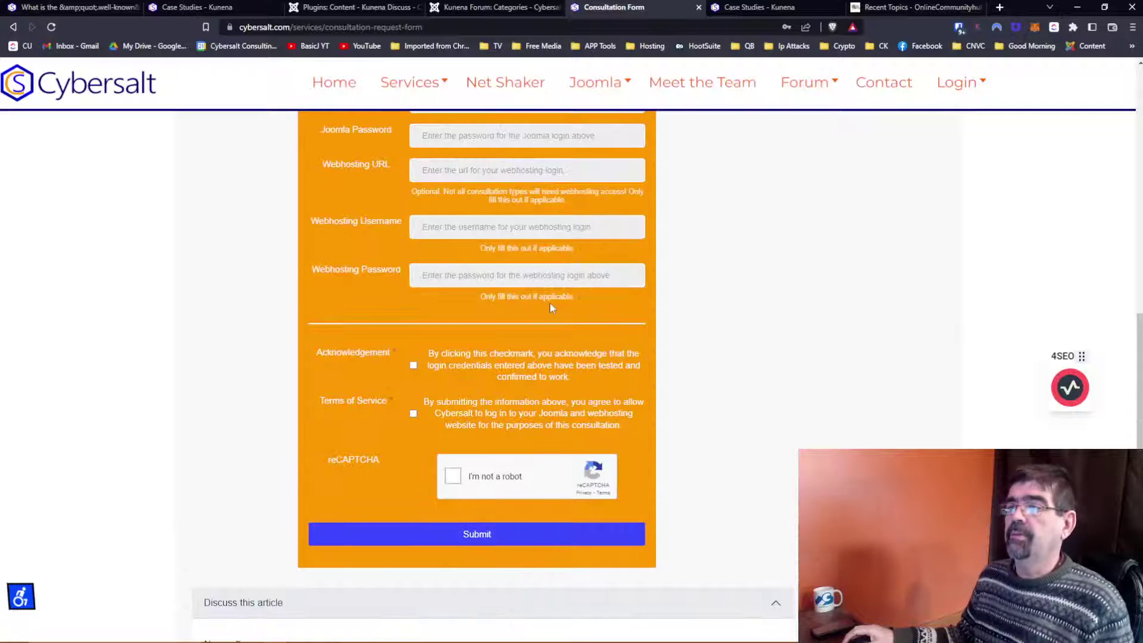
pyautogui.scroll(3, 551, 307)
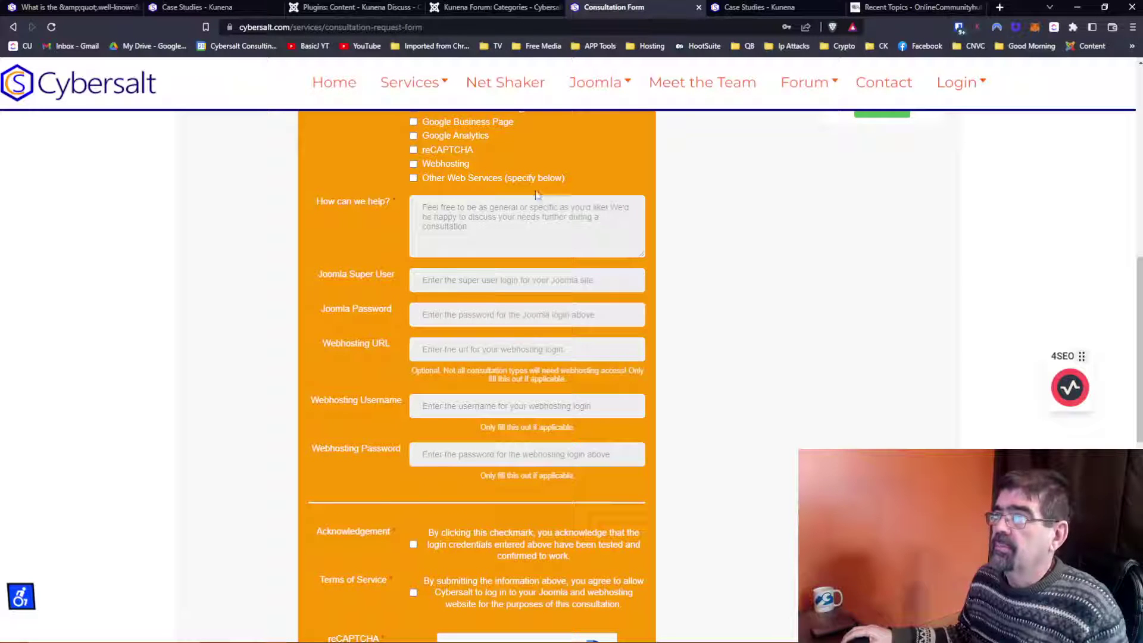
# Step: Open the article list in the Joomla administrator and search it for "cons"
pyautogui.click(509, 8)
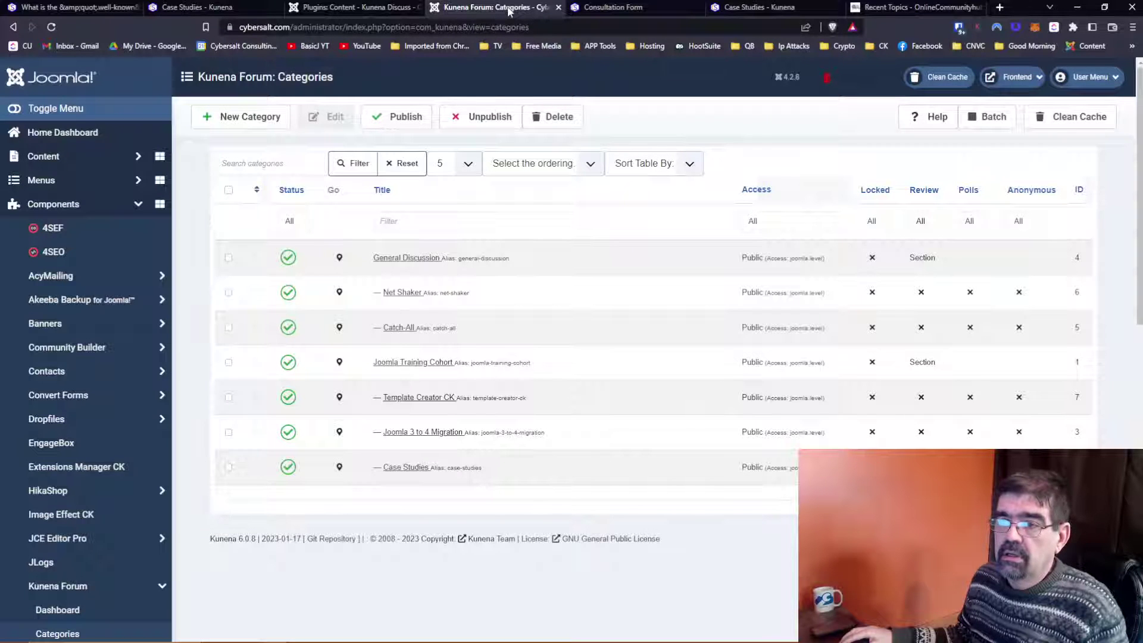
pyautogui.click(74, 162)
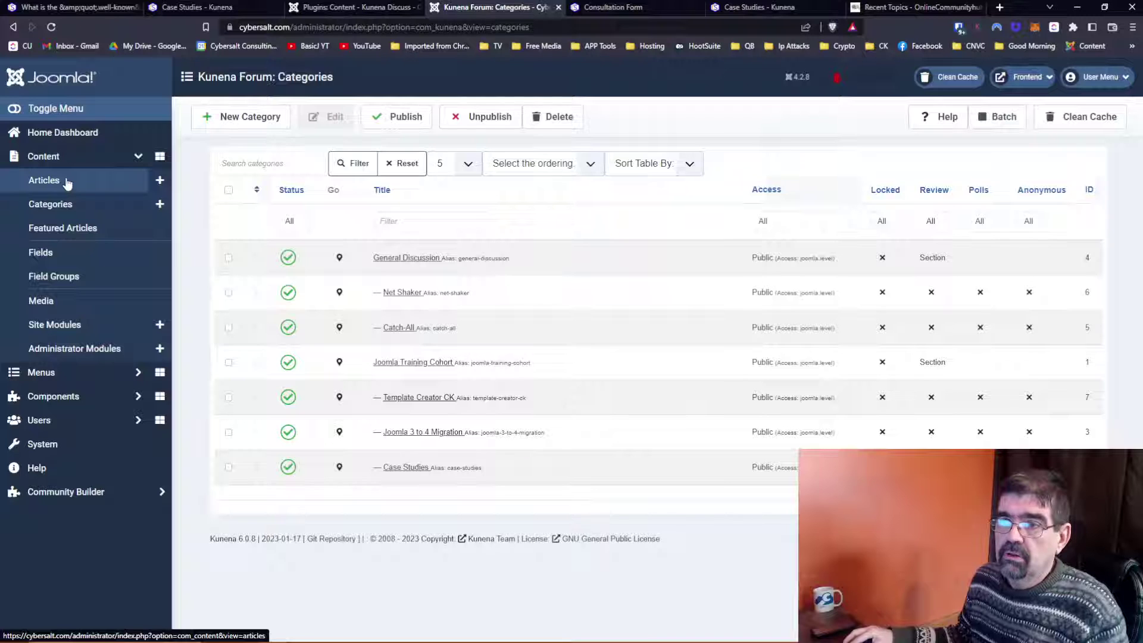
pyautogui.click(67, 183)
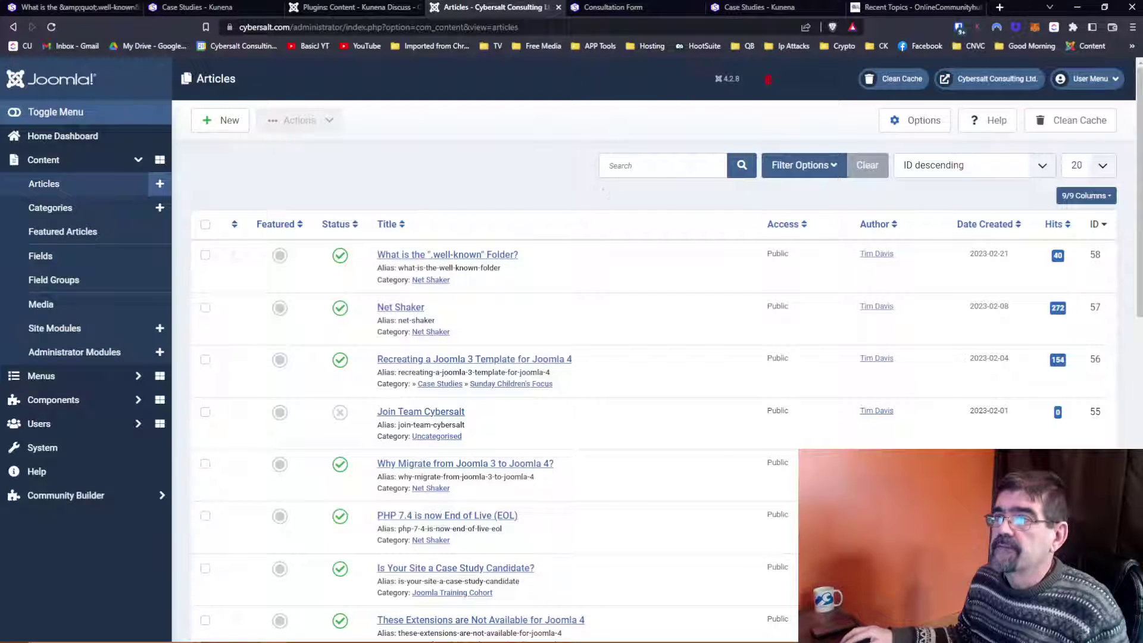
pyautogui.click(658, 158)
pyautogui.write('co')
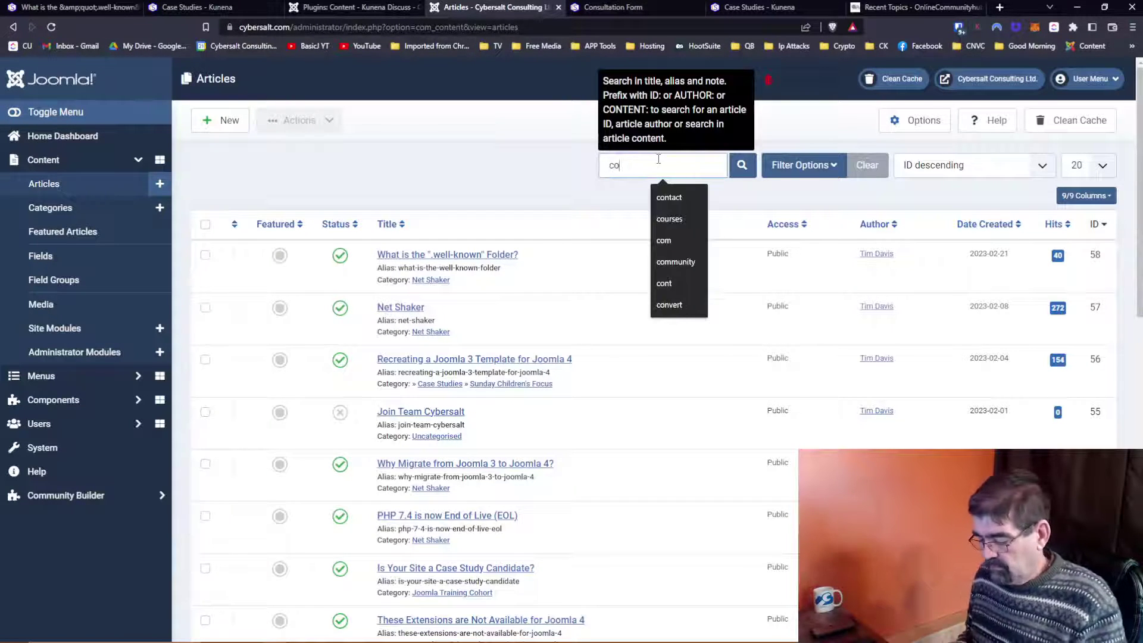
pyautogui.write('ns')
pyautogui.press('Return')
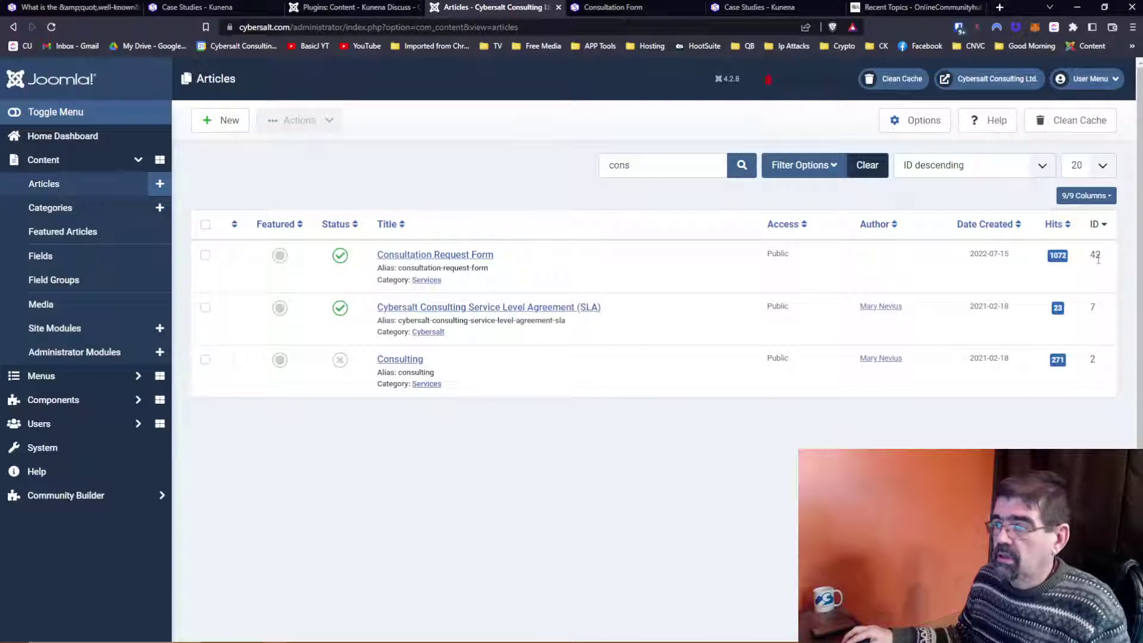
# Step: Review the Kunena Discuss plugin settings, including the Show on Other Pages options and the allowed and denied content categories
pyautogui.click(351, 9)
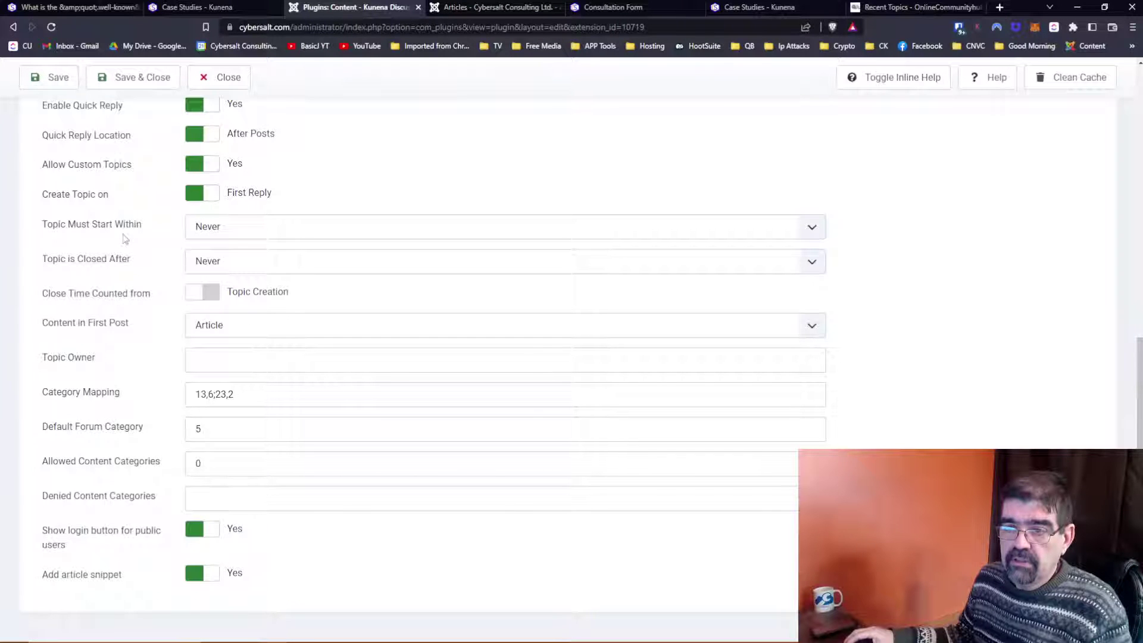
pyautogui.scroll(3, 125, 238)
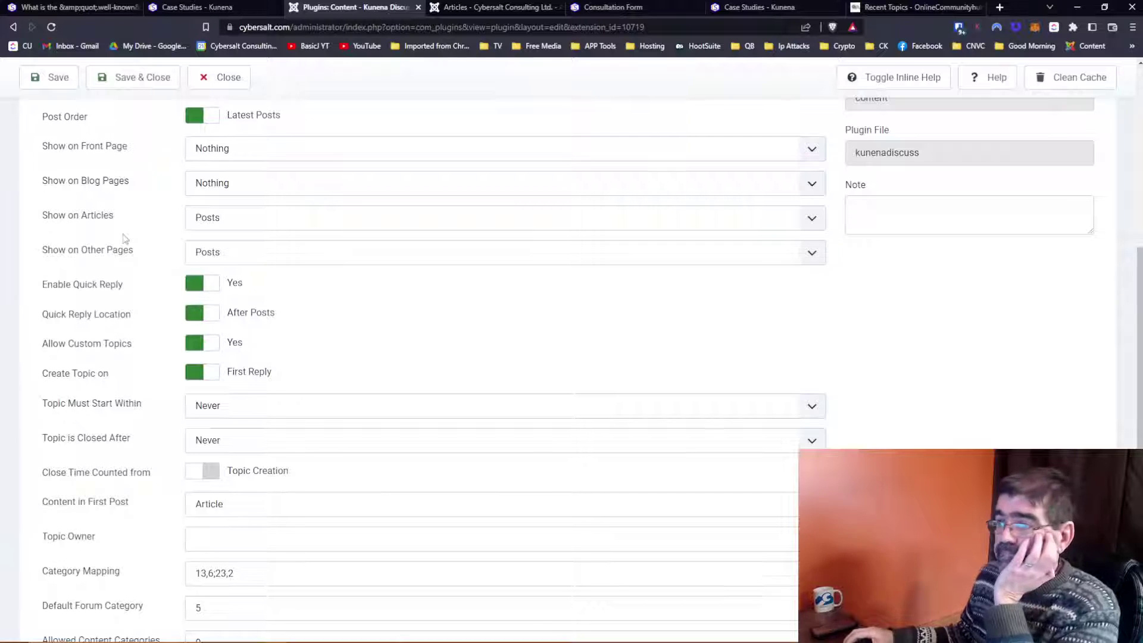
pyautogui.scroll(1, 125, 238)
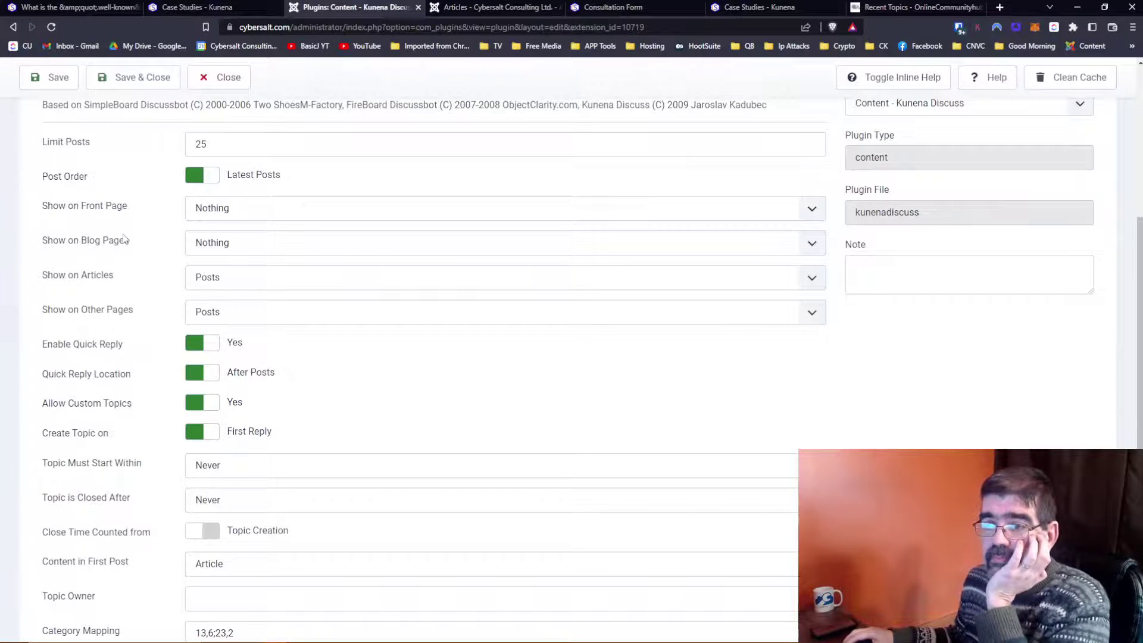
pyautogui.click(258, 315)
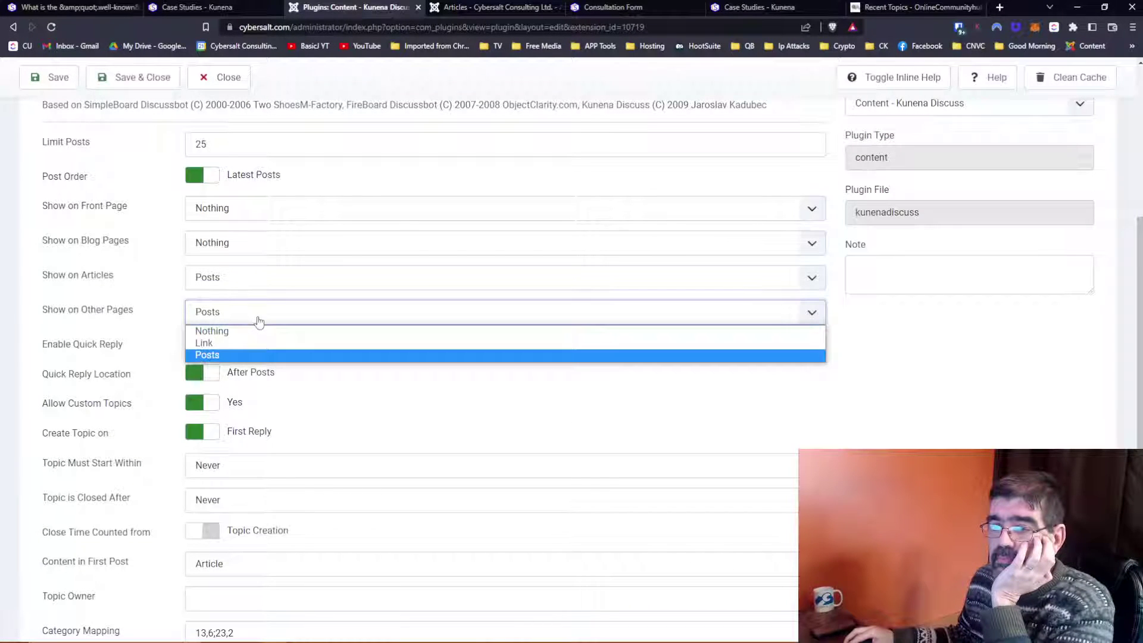
pyautogui.click(258, 321)
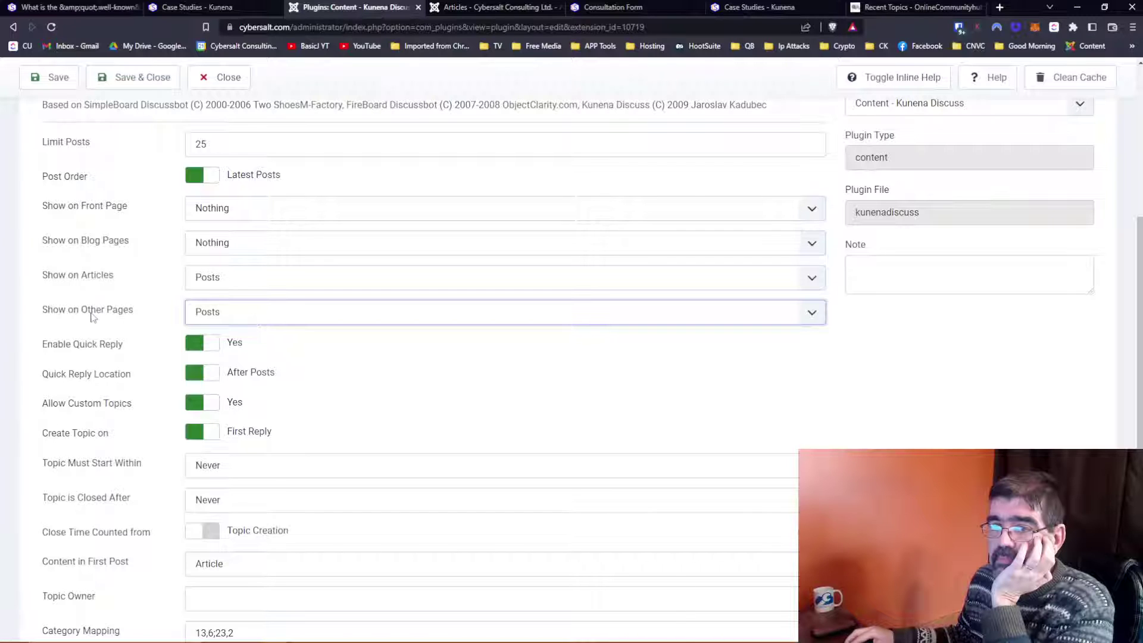
pyautogui.scroll(-3, 92, 317)
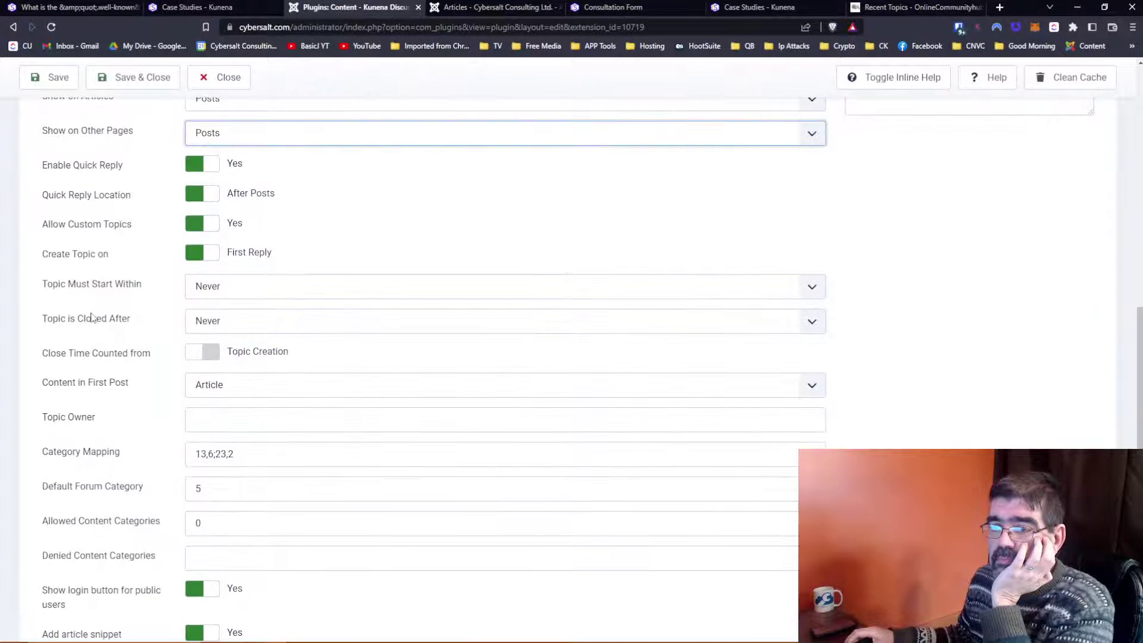
pyautogui.scroll(-1, 92, 317)
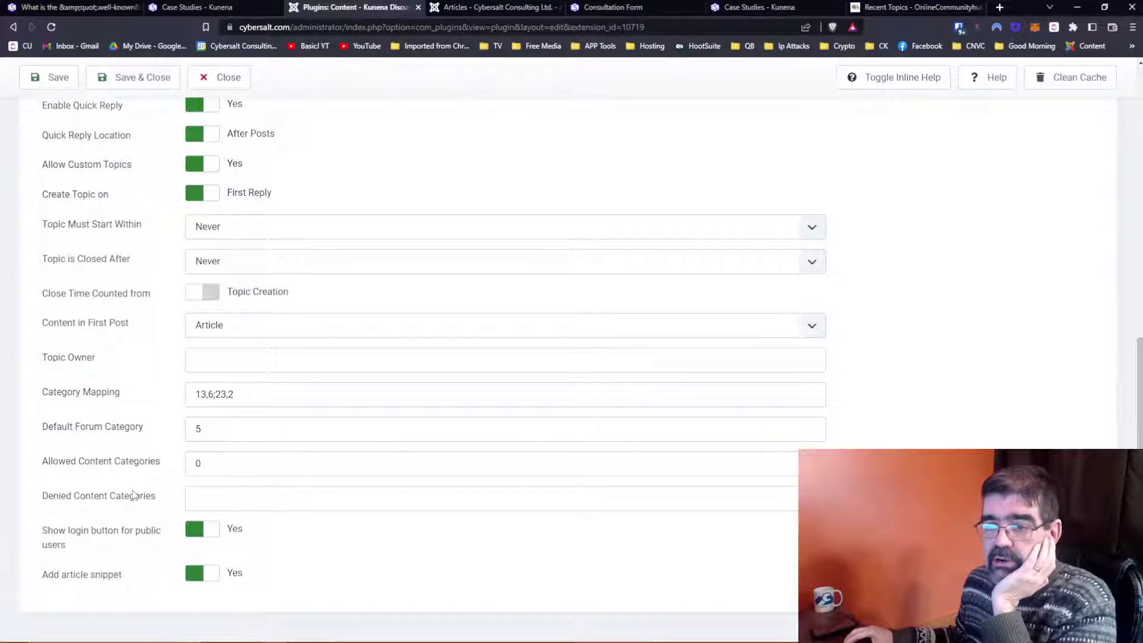
pyautogui.scroll(5, 132, 493)
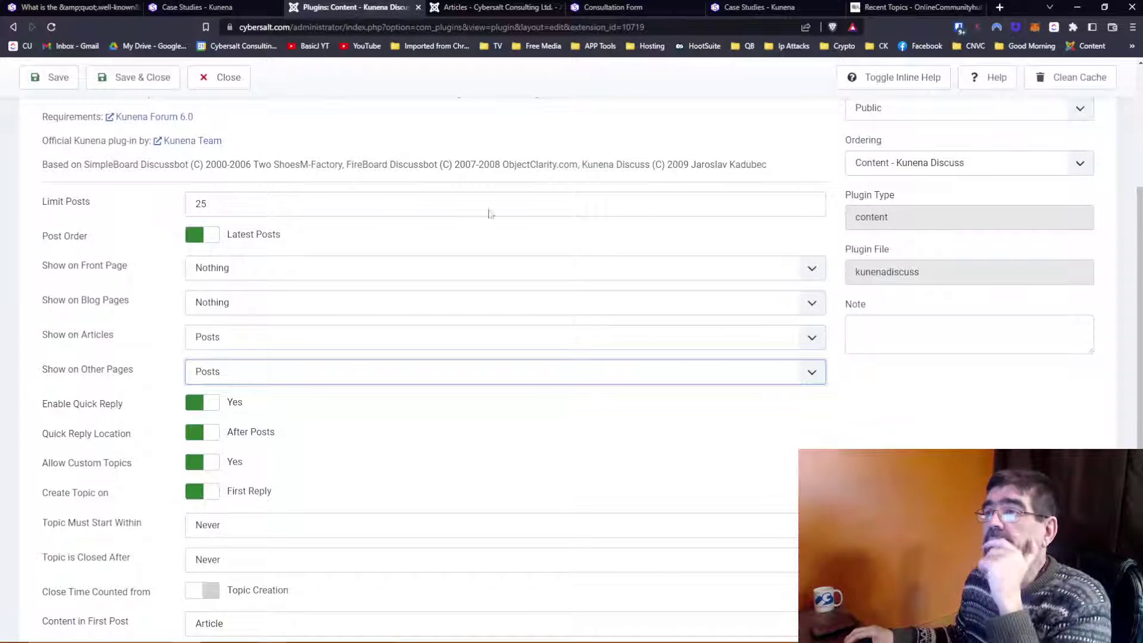
# Step: Check the Joomla content categories for the Consultation Request Form's category, and return to the article list
pyautogui.click(531, 8)
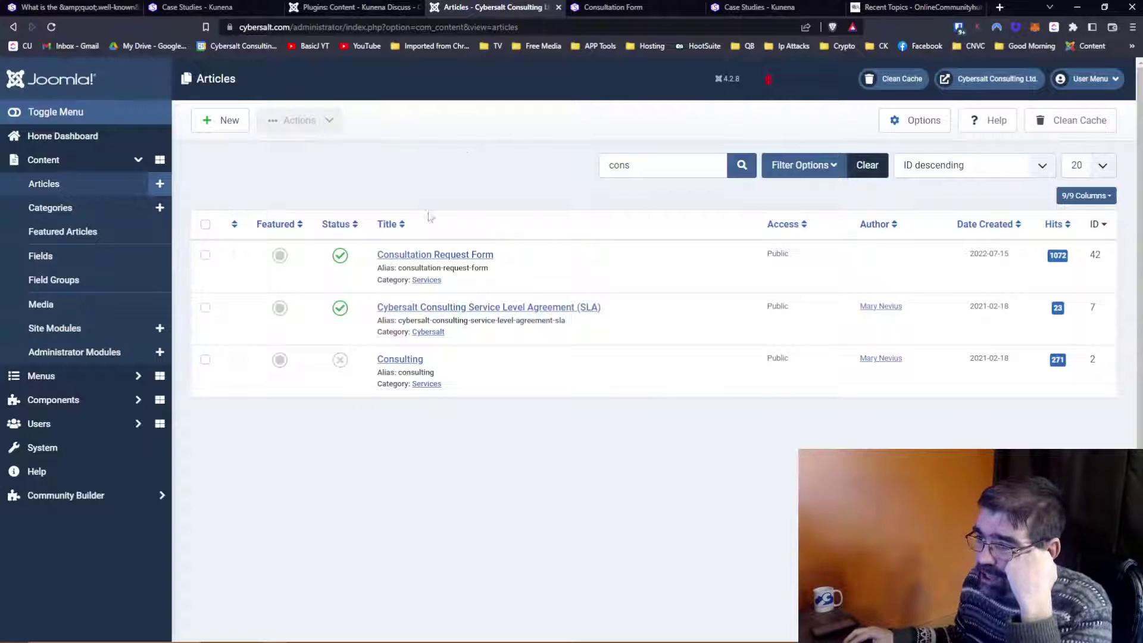
pyautogui.click(426, 280)
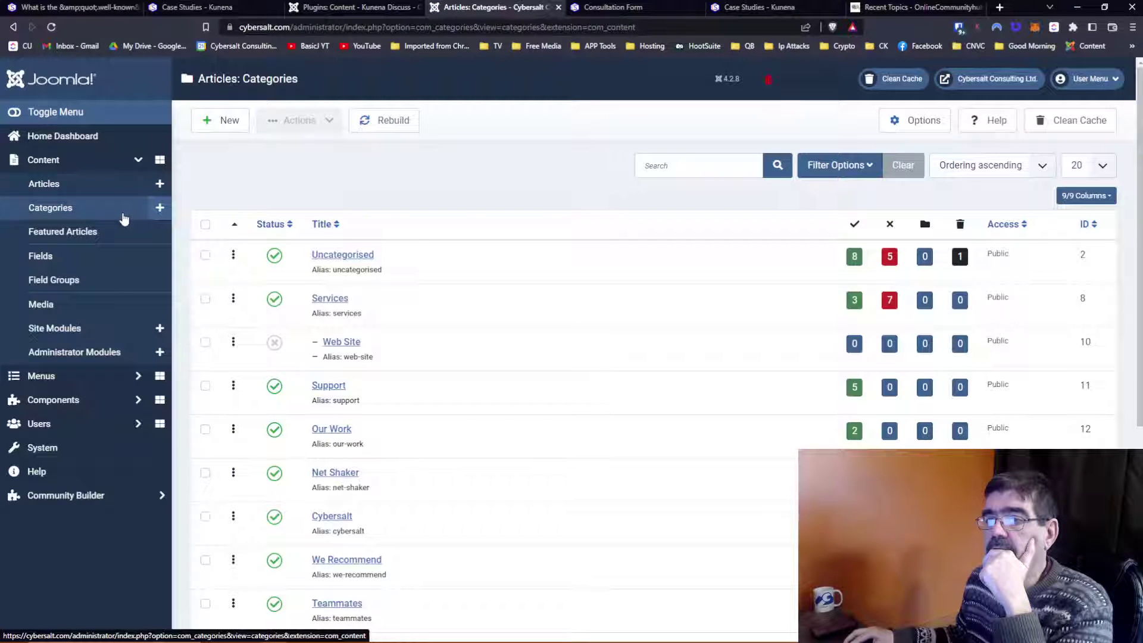
pyautogui.click(64, 185)
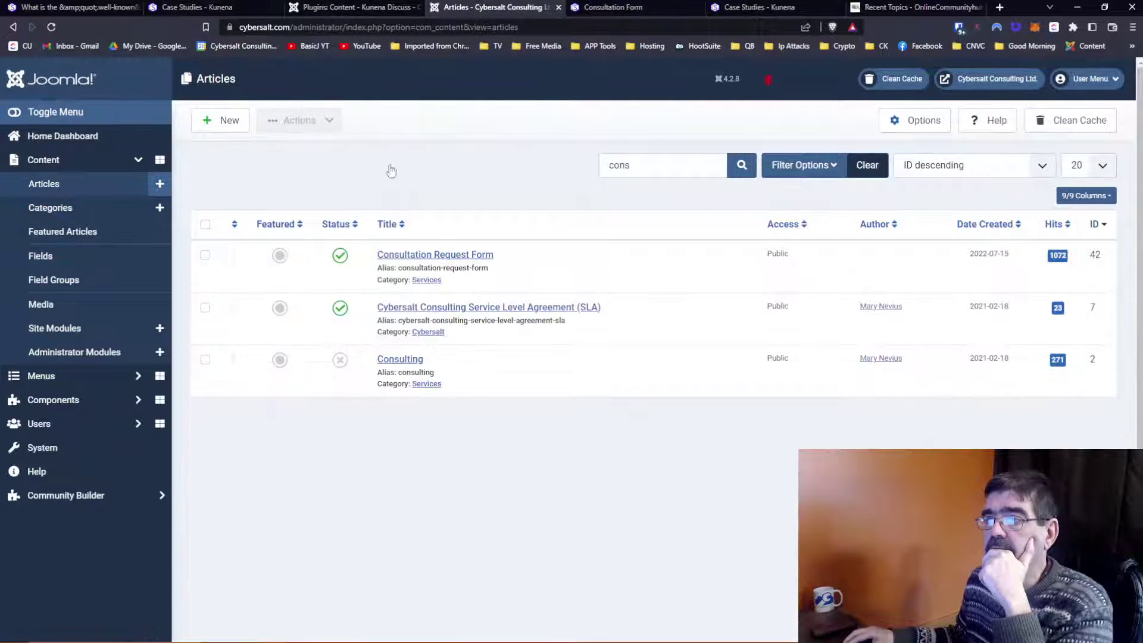
# Step: Clear the article search and filter the article list by the Services category
pyautogui.doubleClick(677, 171)
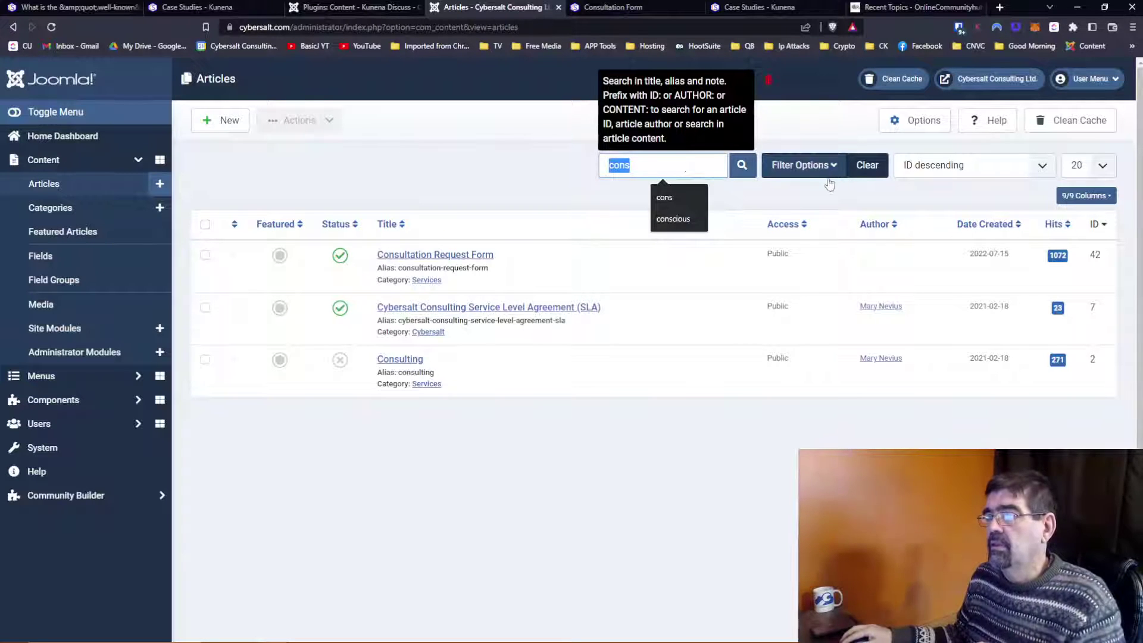
pyautogui.click(866, 165)
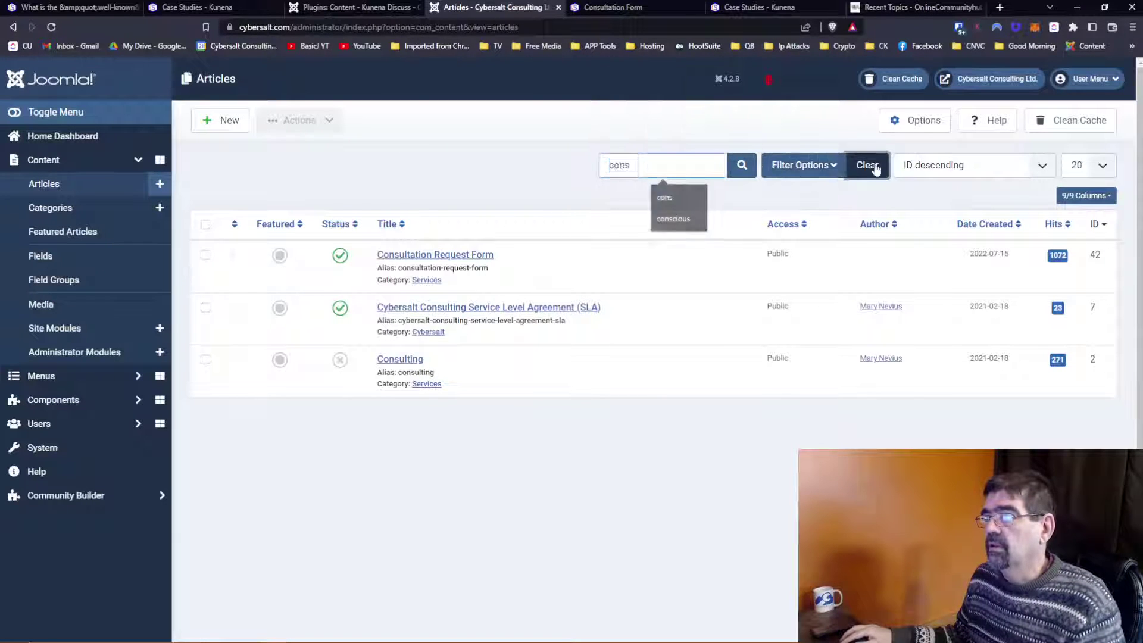
pyautogui.click(814, 165)
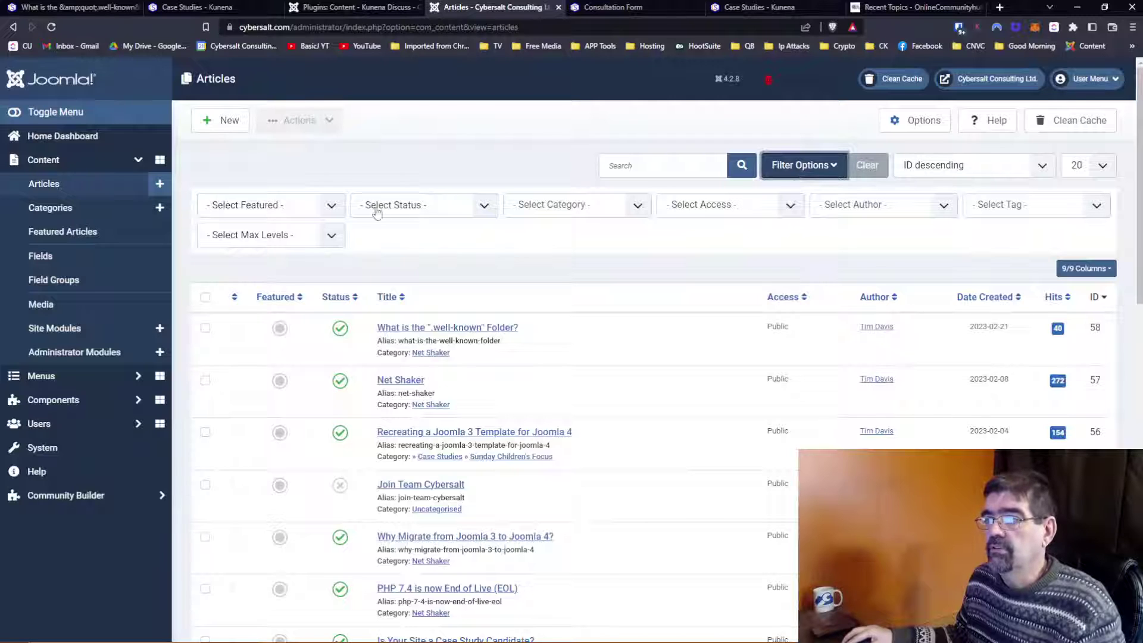
pyautogui.click(539, 212)
pyautogui.write('s')
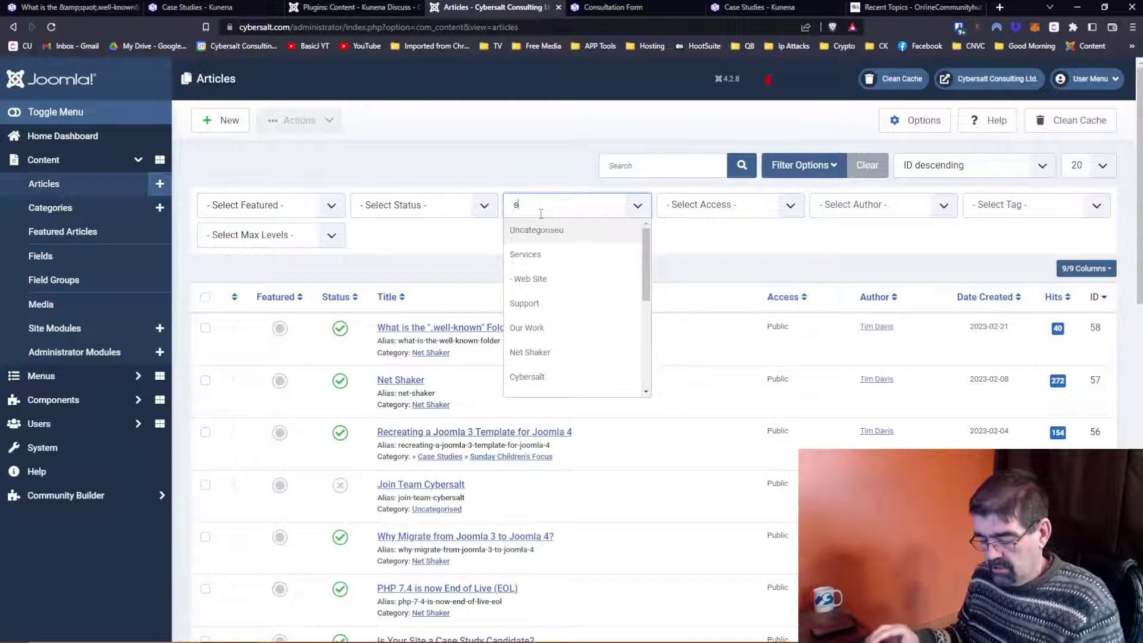
pyautogui.write('er')
pyautogui.press('Return')
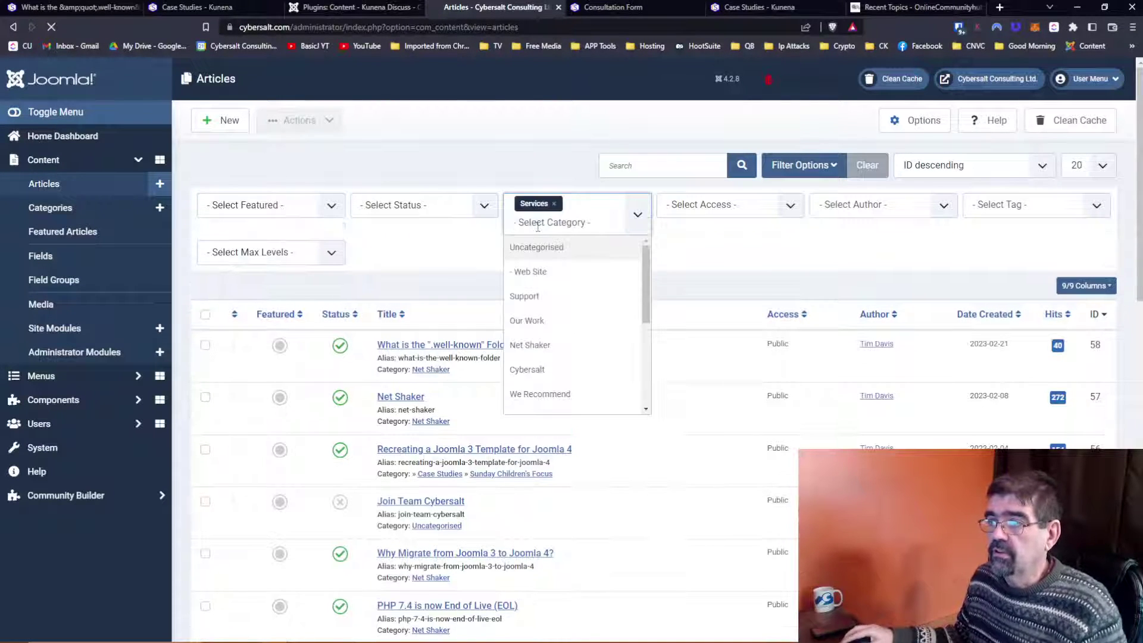
# Step: Examine the articles in the Services category and their published status
pyautogui.scroll(-2, 437, 278)
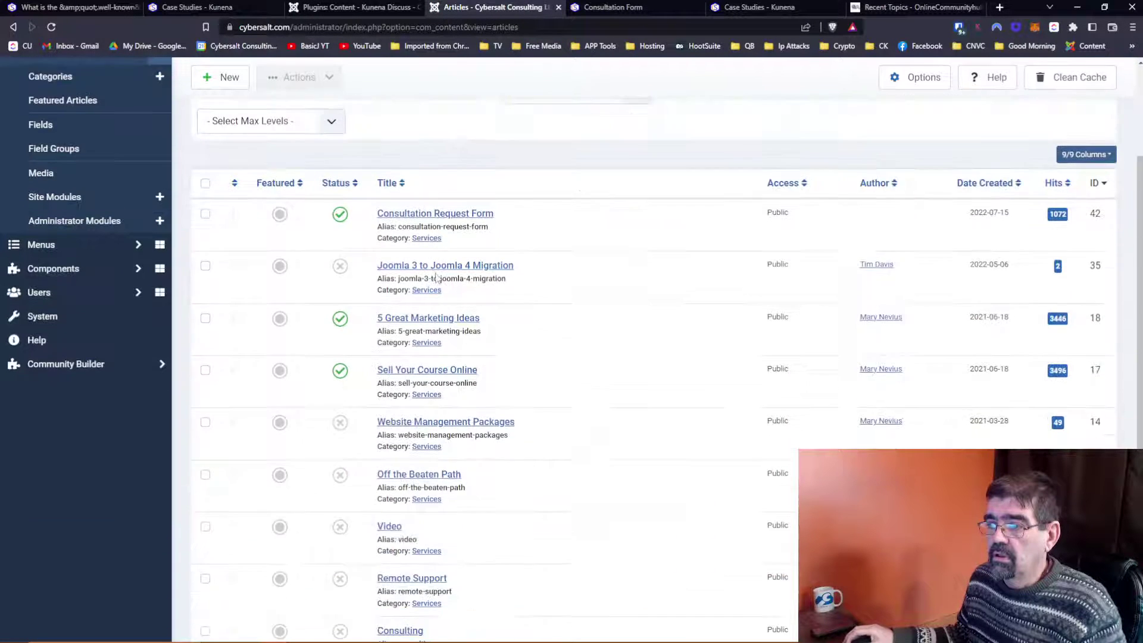
pyautogui.scroll(-1, 438, 278)
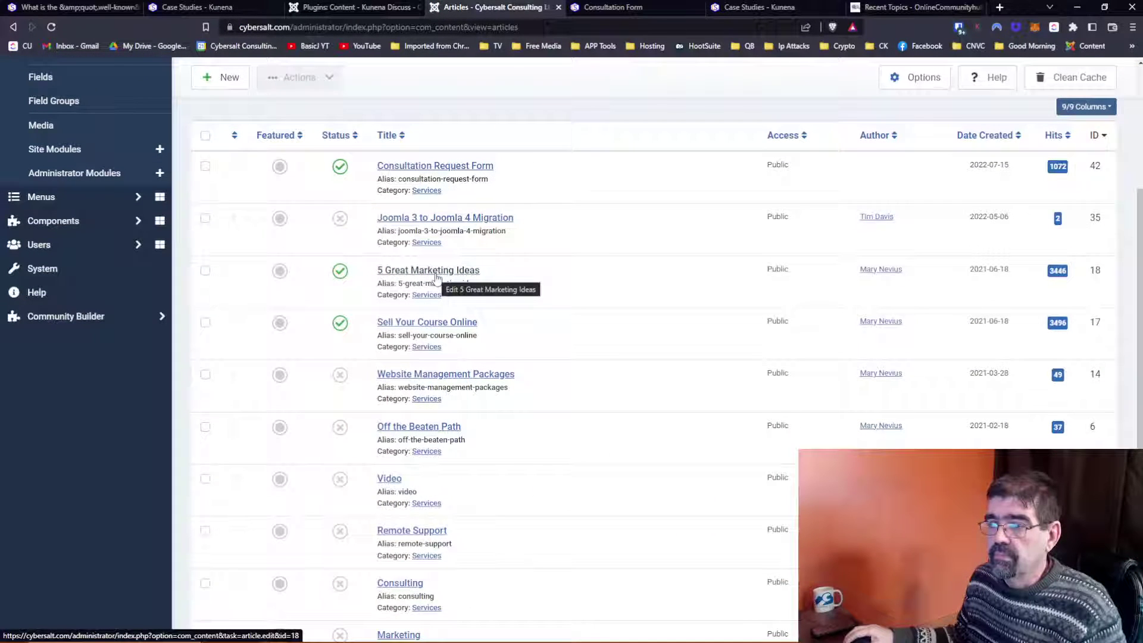
pyautogui.scroll(-1, 438, 278)
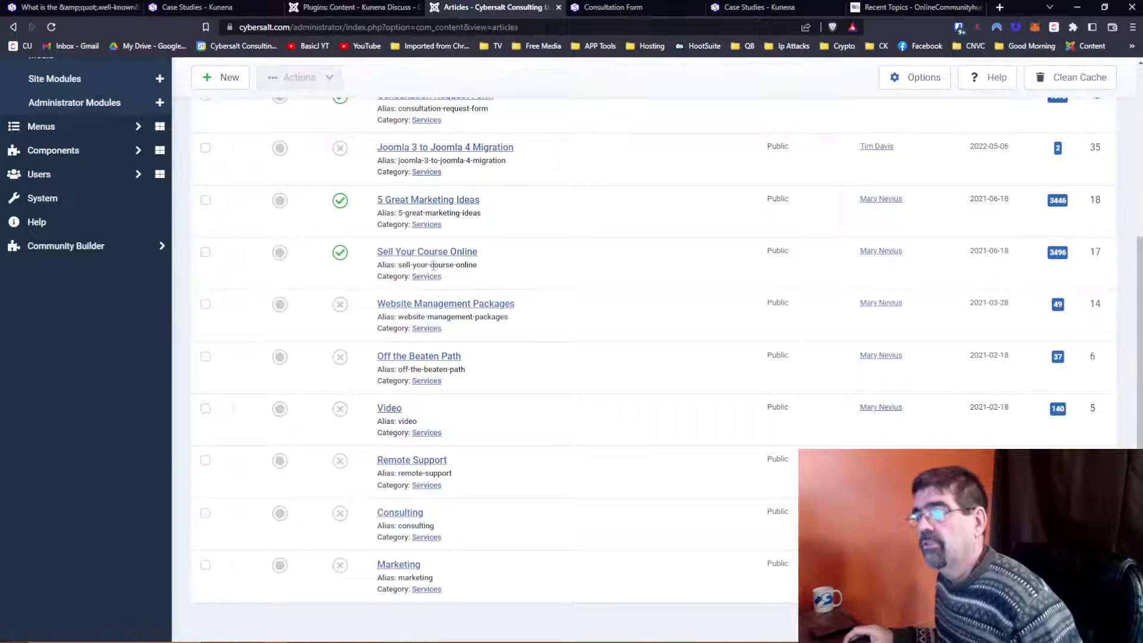
pyautogui.scroll(1, 432, 265)
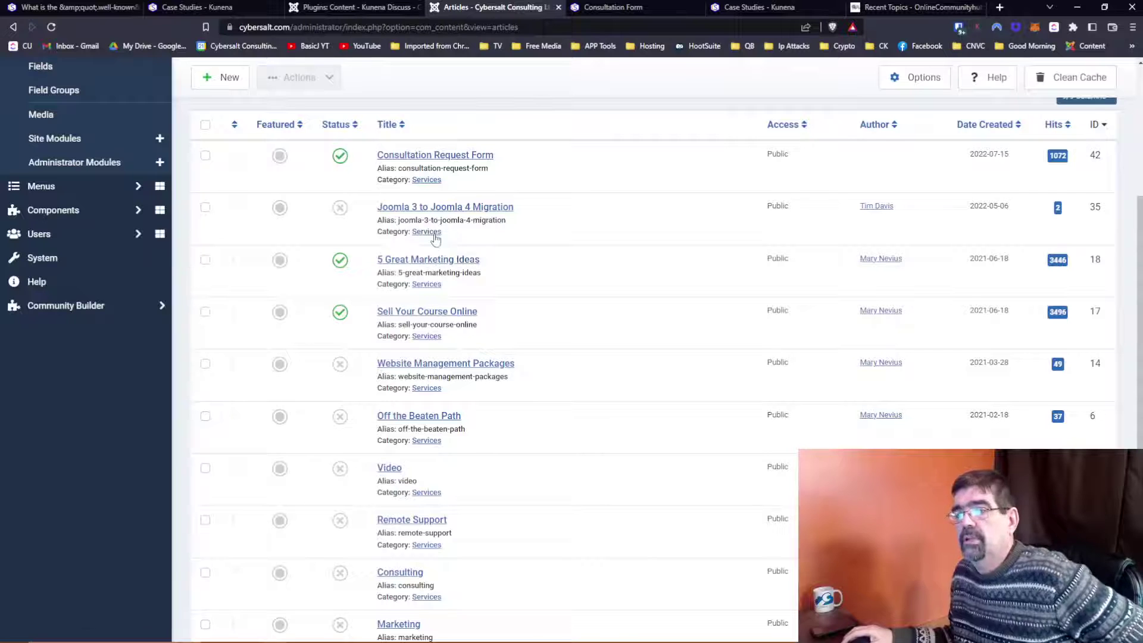
pyautogui.scroll(-1, 460, 233)
pyautogui.scroll(-1, 460, 234)
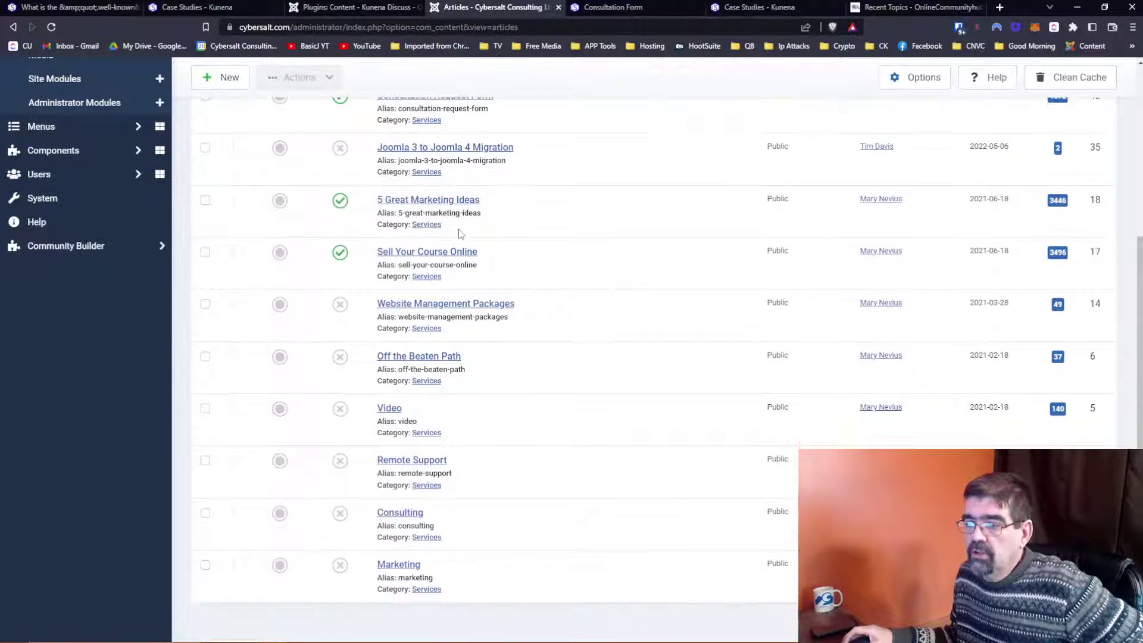
pyautogui.scroll(5, 460, 233)
pyautogui.scroll(-2, 460, 234)
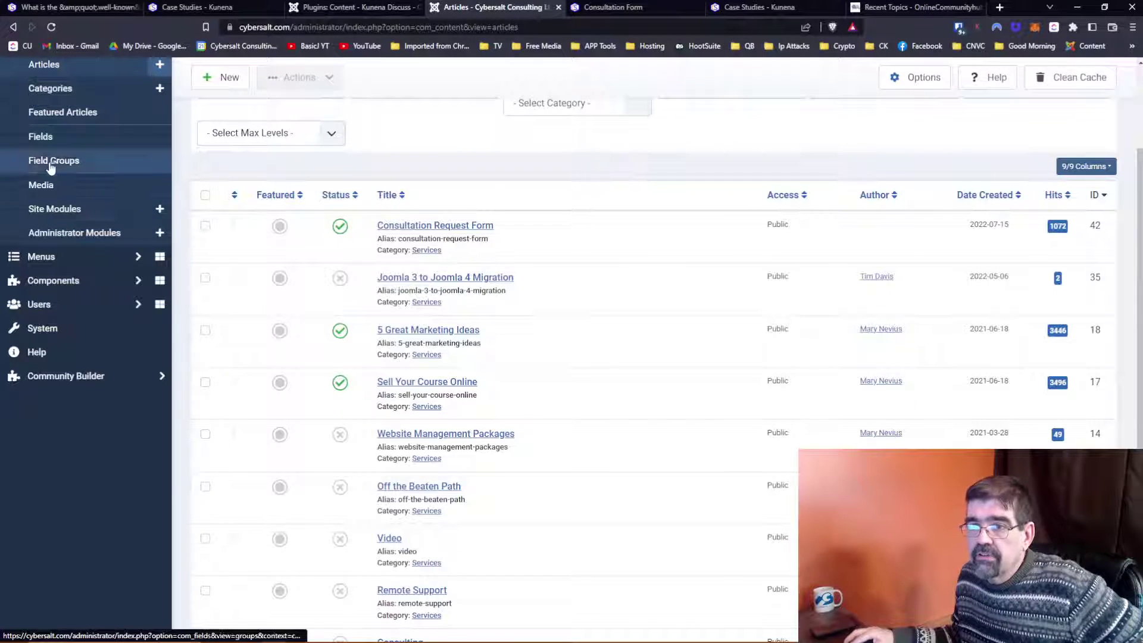
# Step: Look up the Services category's ID, set Denied Content Categories to 8 in the Kunena Discuss plugin, and save the plugin
pyautogui.scroll(2, 141, 230)
pyautogui.click(67, 211)
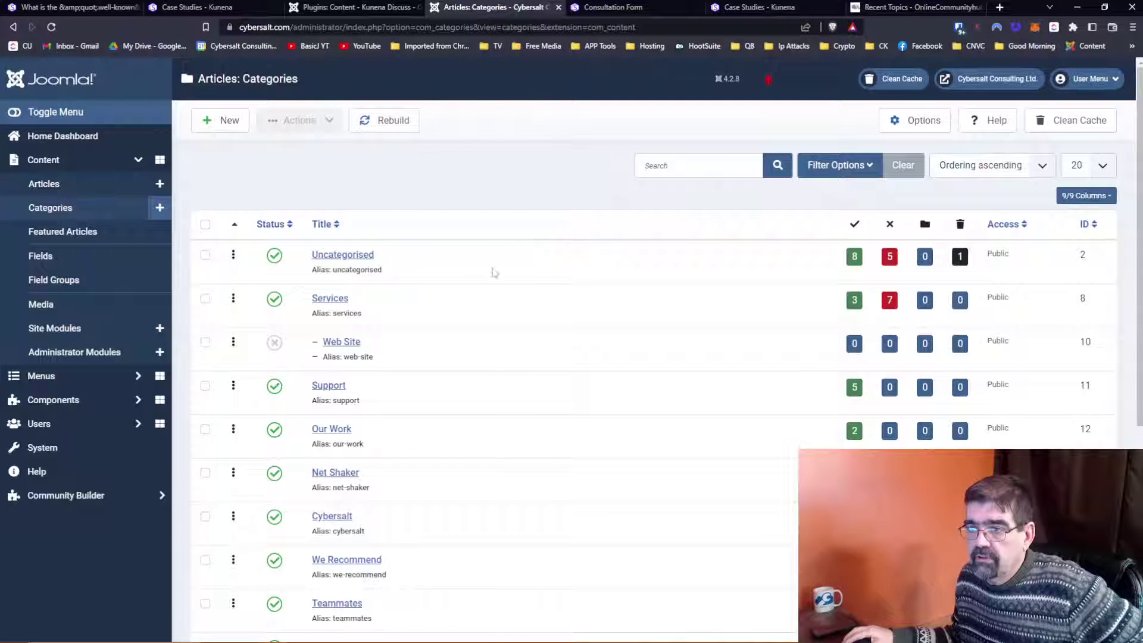
pyautogui.click(340, 7)
pyautogui.scroll(-5, 395, 431)
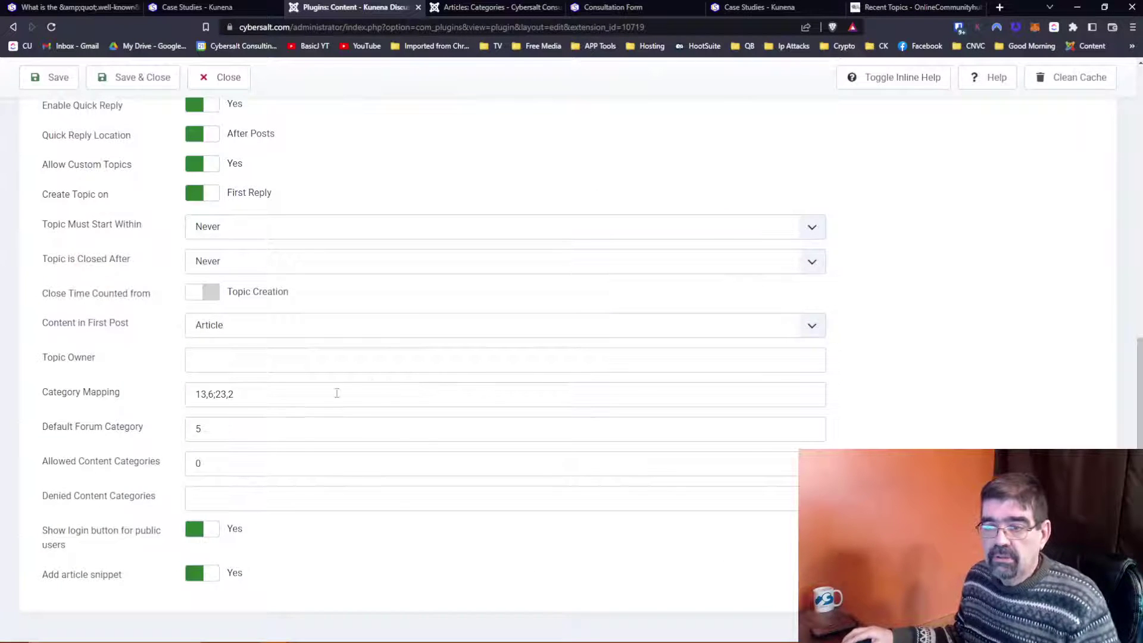
pyautogui.click(231, 502)
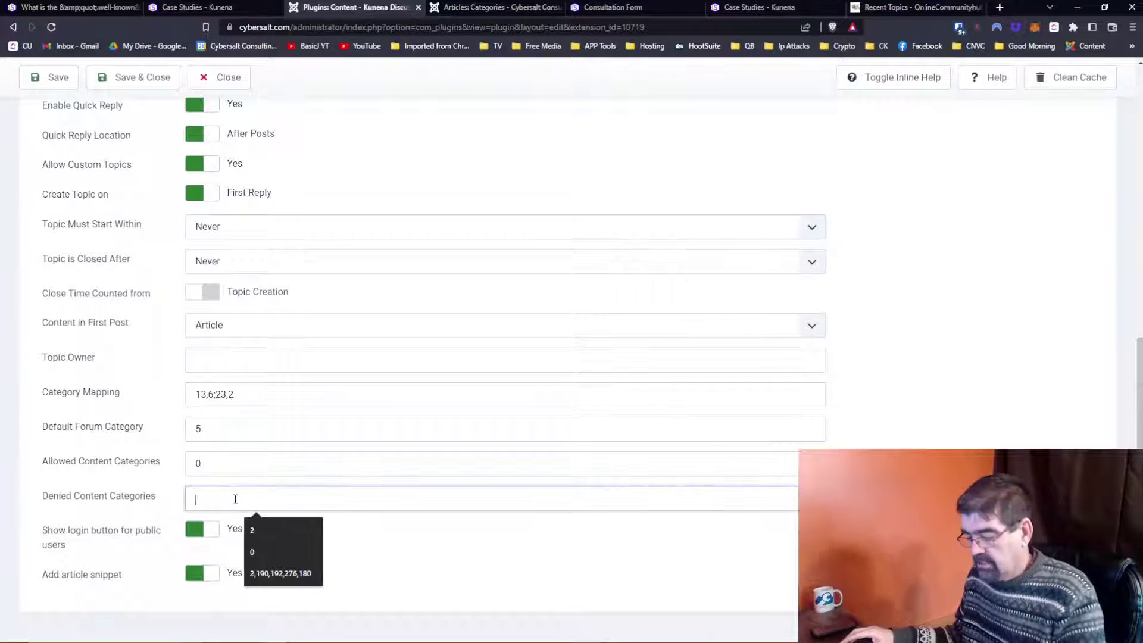
pyautogui.write('8')
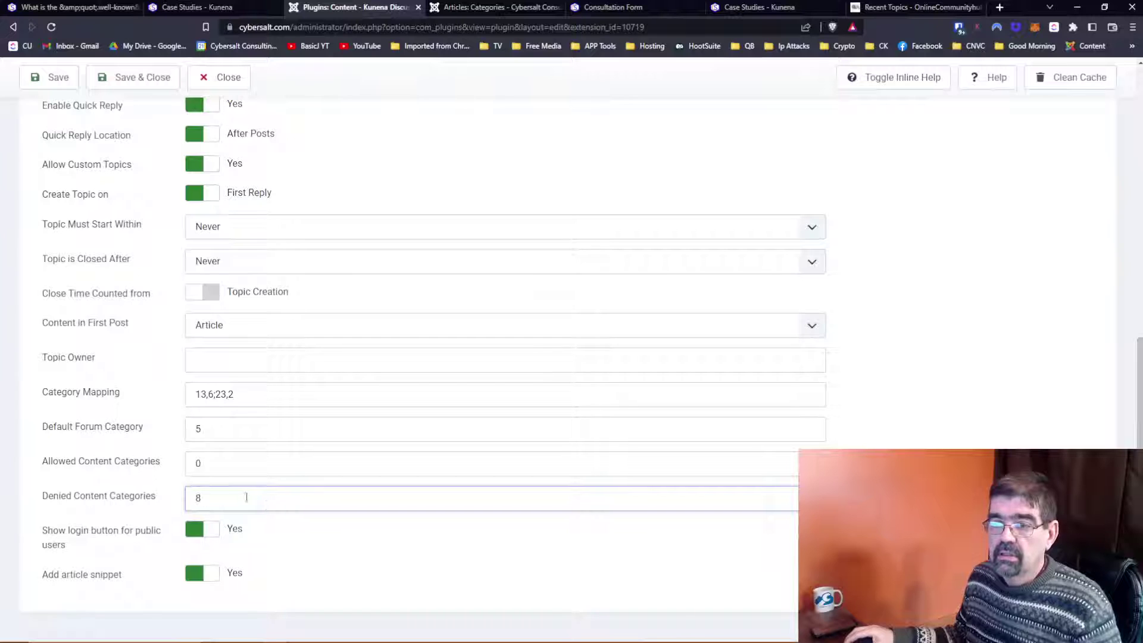
pyautogui.click(50, 78)
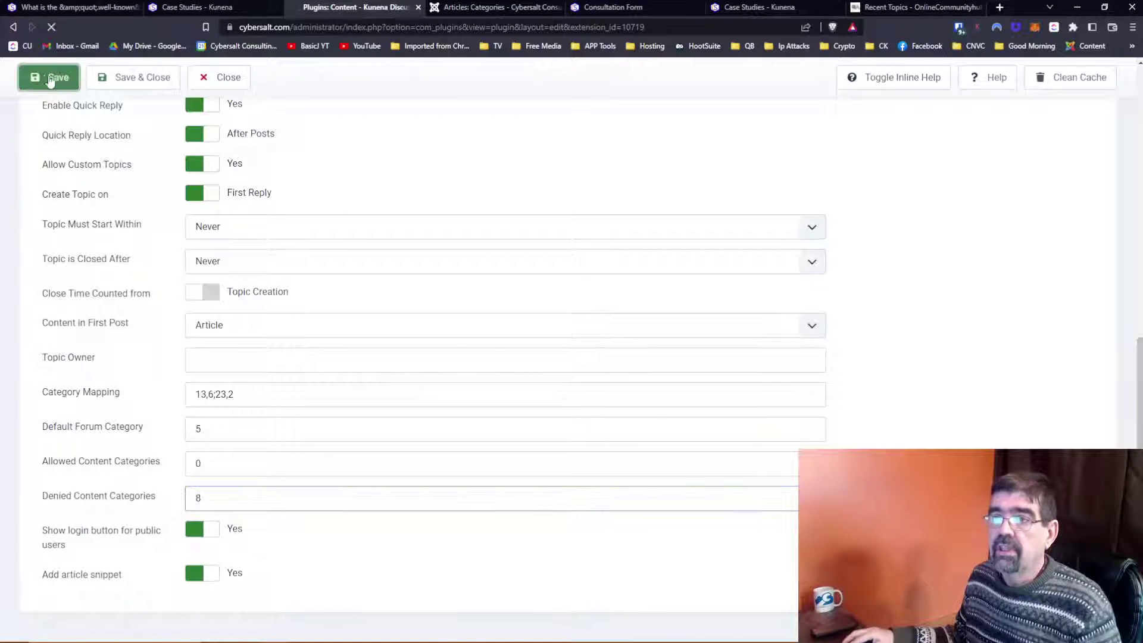
# Step: Reload the live Consultation Form page and check below the form for the article discussion section
pyautogui.click(601, 7)
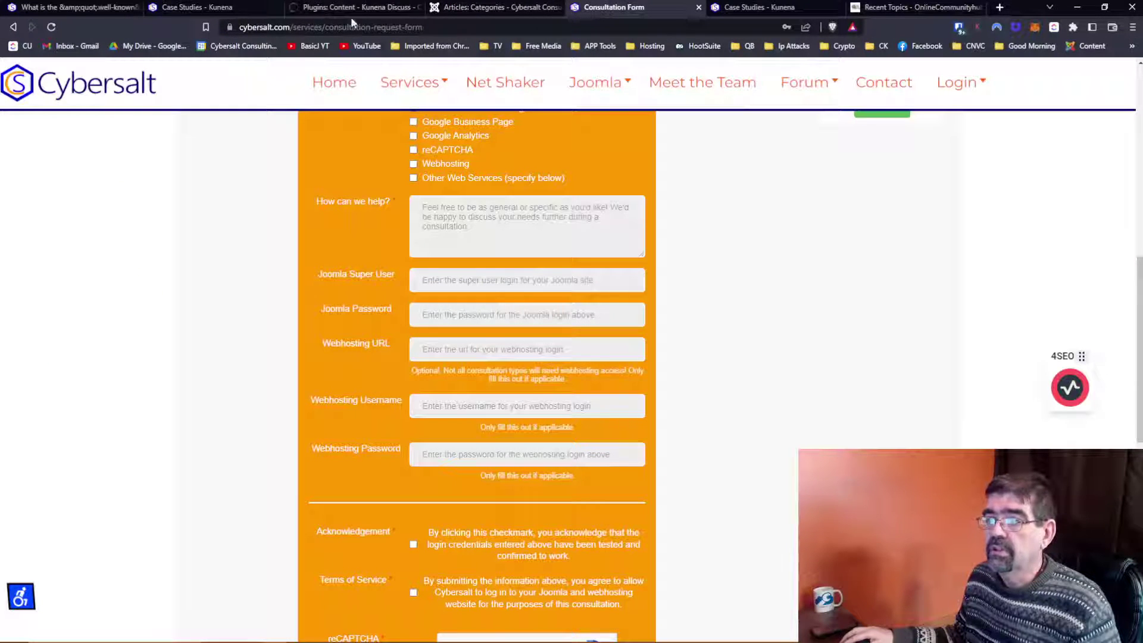
pyautogui.click(51, 27)
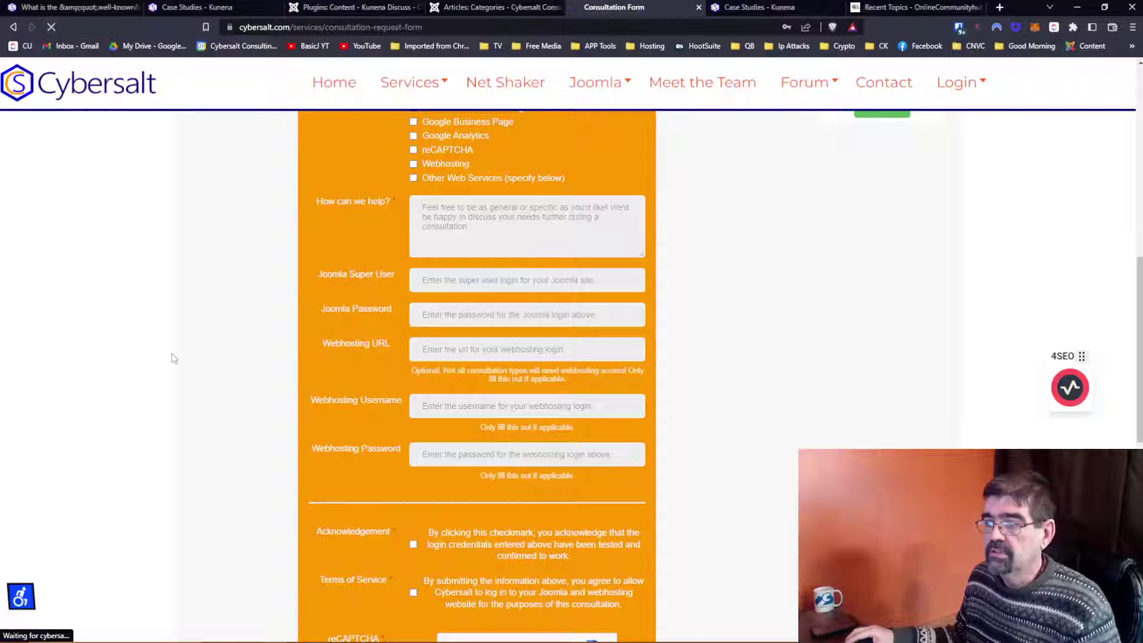
pyautogui.scroll(-9, 561, 352)
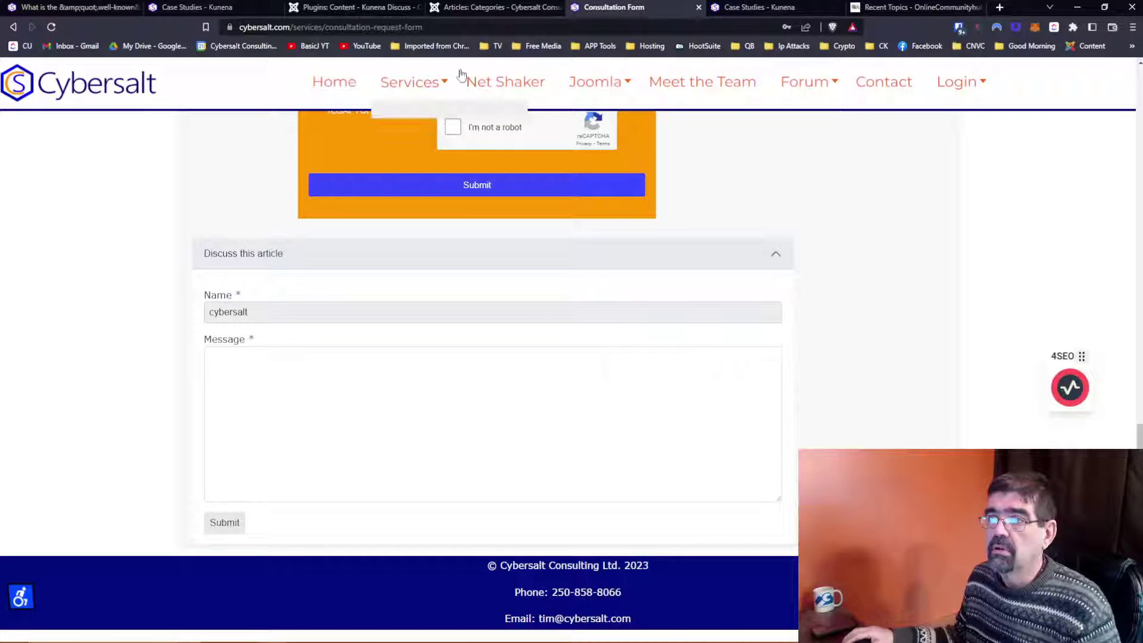
pyautogui.click(417, 27)
pyautogui.click(451, 27)
pyautogui.press('Return')
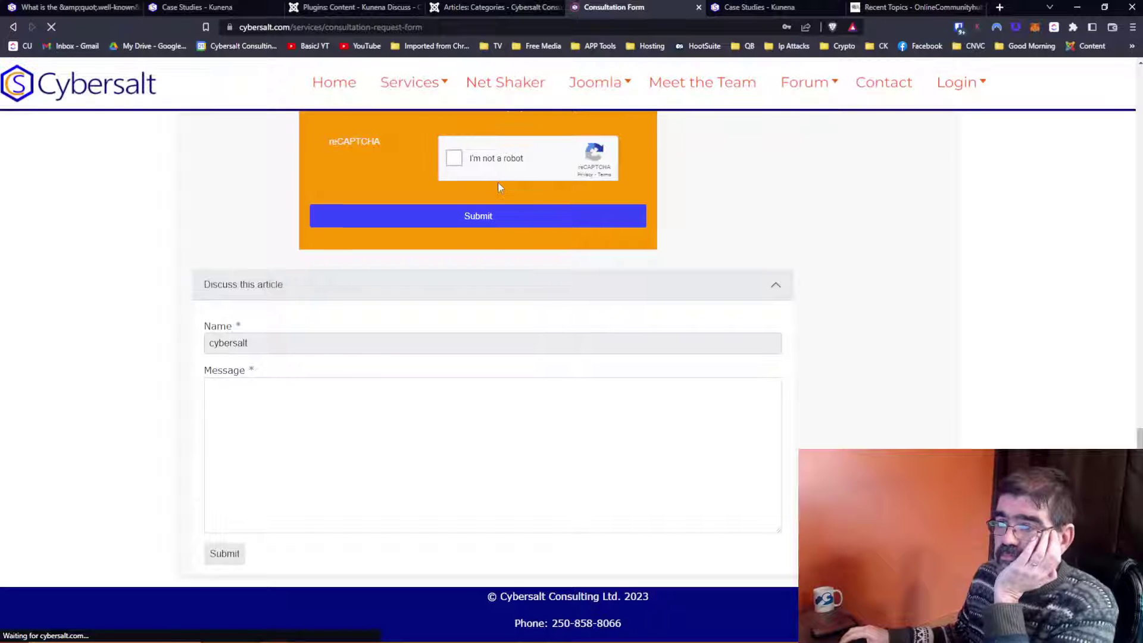
# Step: Show the inline help in the Kunena Discuss plugin and read the descriptions of the category mapping, allowed and denied category settings
pyautogui.click(345, 7)
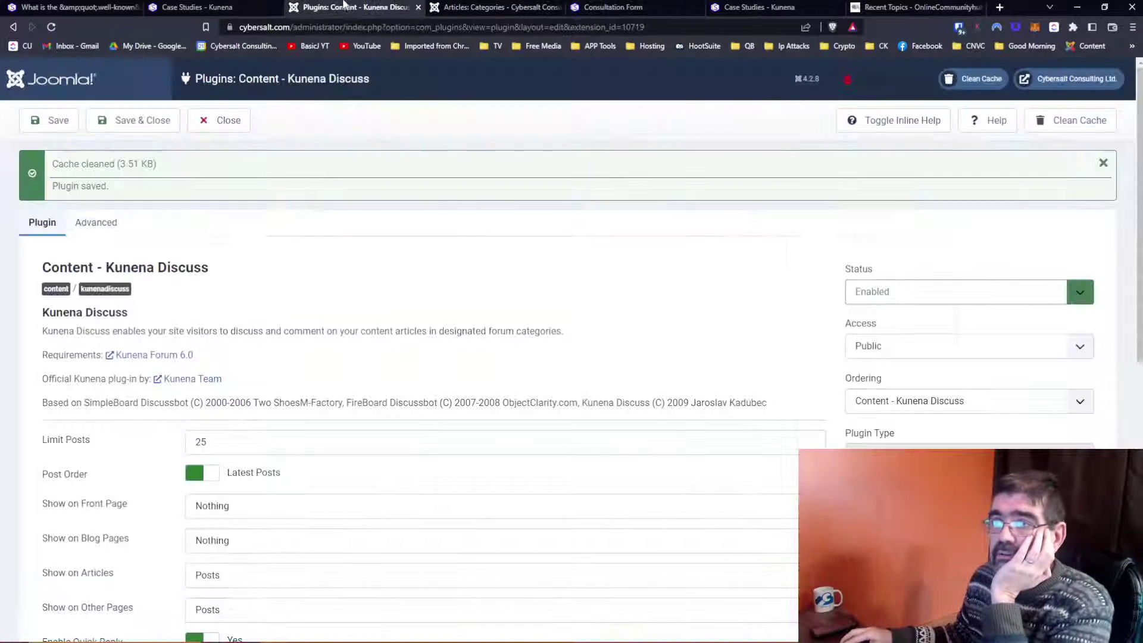
pyautogui.scroll(-9, 368, 311)
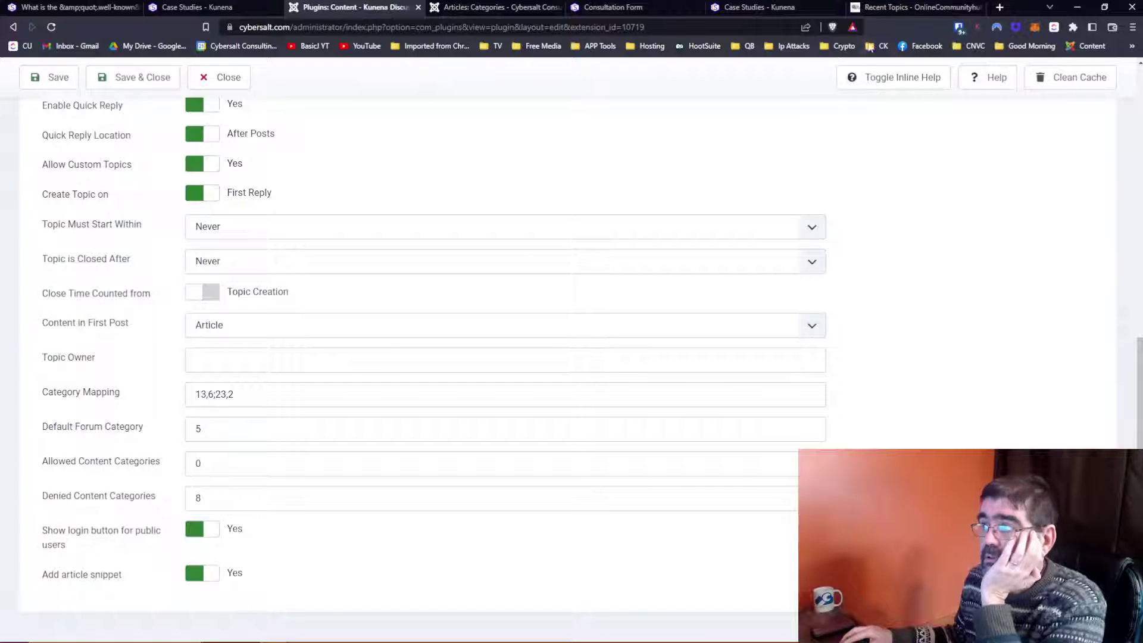
pyautogui.click(881, 77)
pyautogui.scroll(-5, 413, 276)
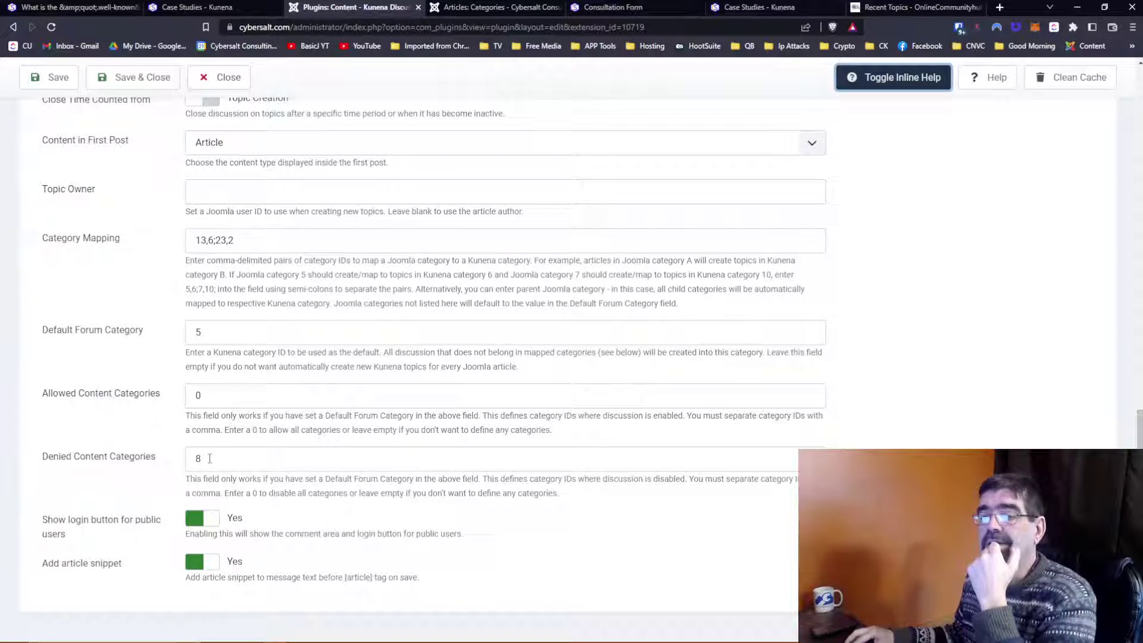
# Step: Recheck the Services category's ID in the category list and the category assigned to the Consultation Request Form article
pyautogui.click(477, 9)
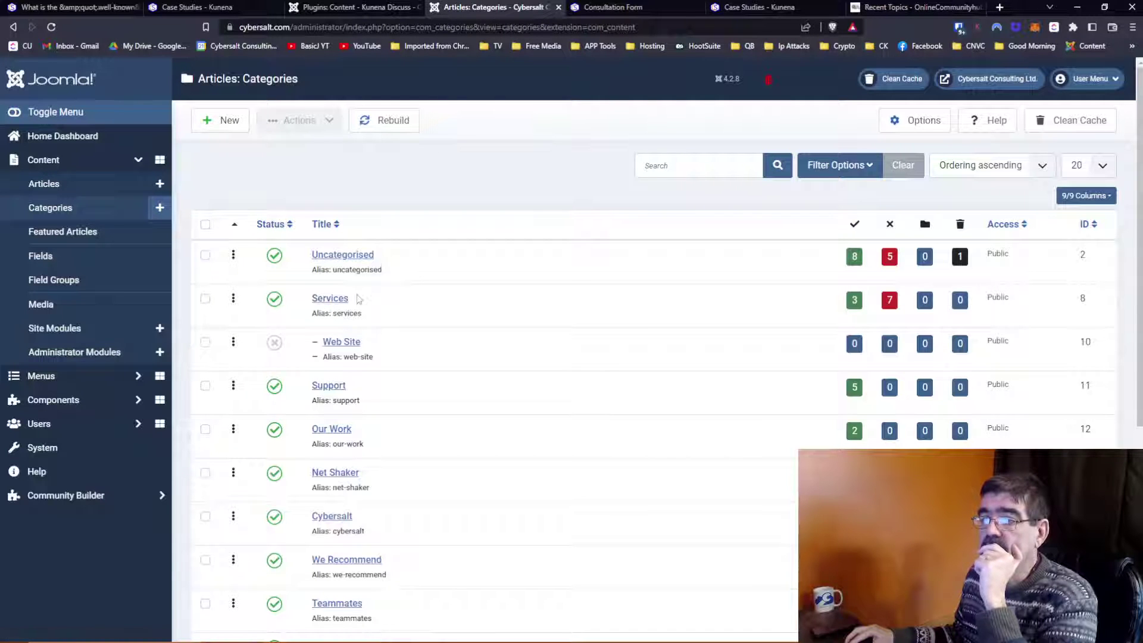
pyautogui.click(58, 193)
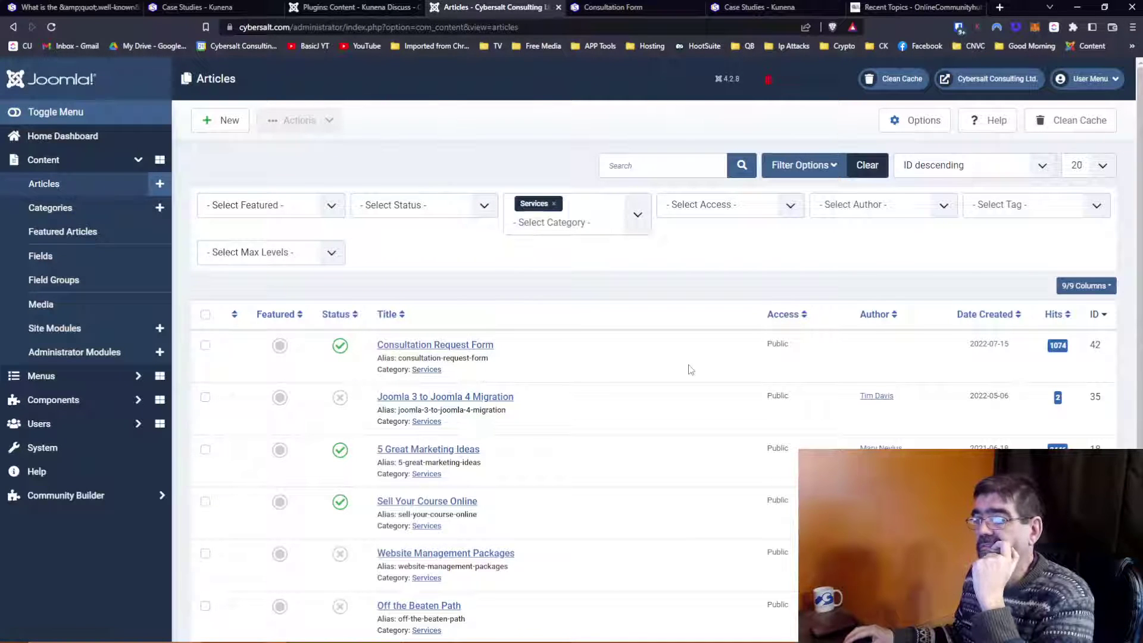
pyautogui.scroll(-3, 690, 377)
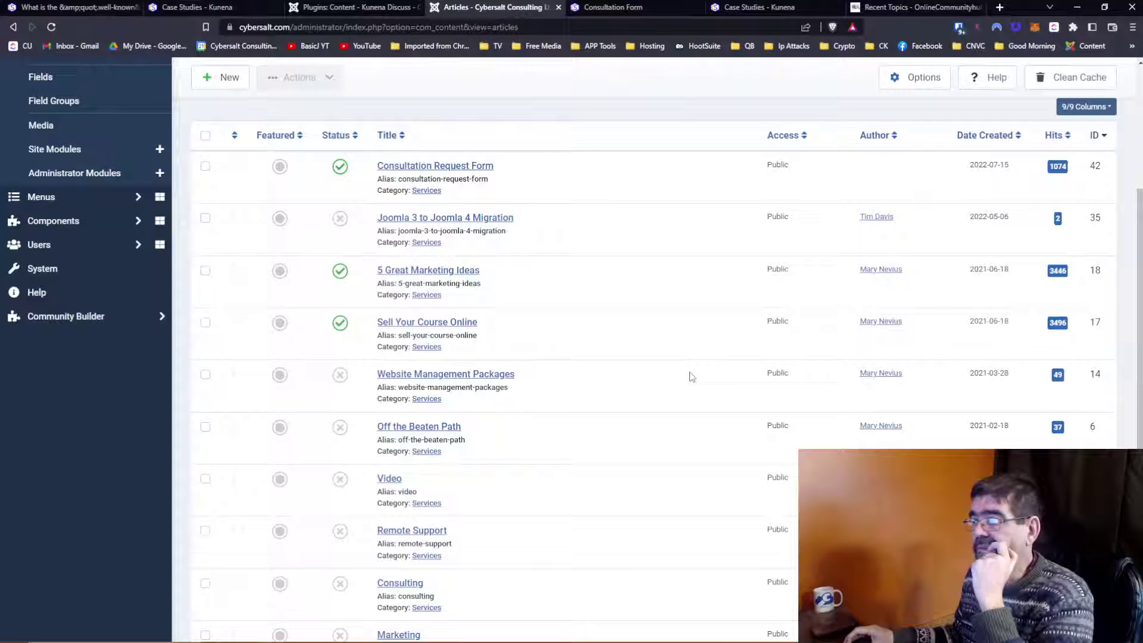
pyautogui.scroll(-1, 690, 376)
pyautogui.scroll(5, 690, 376)
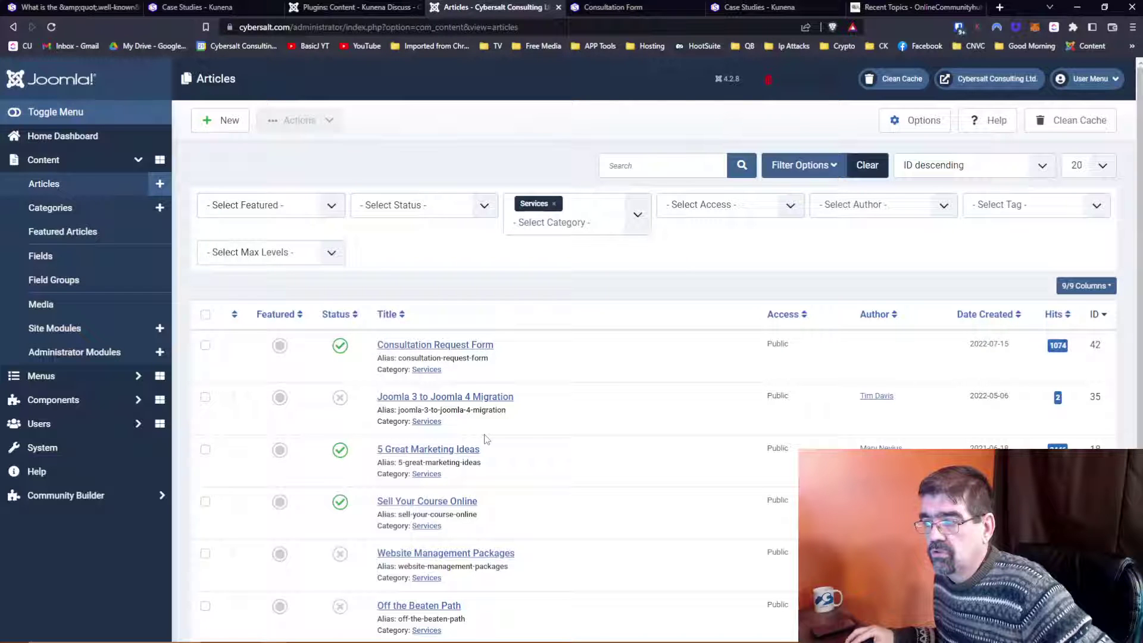
pyautogui.scroll(-2, 485, 439)
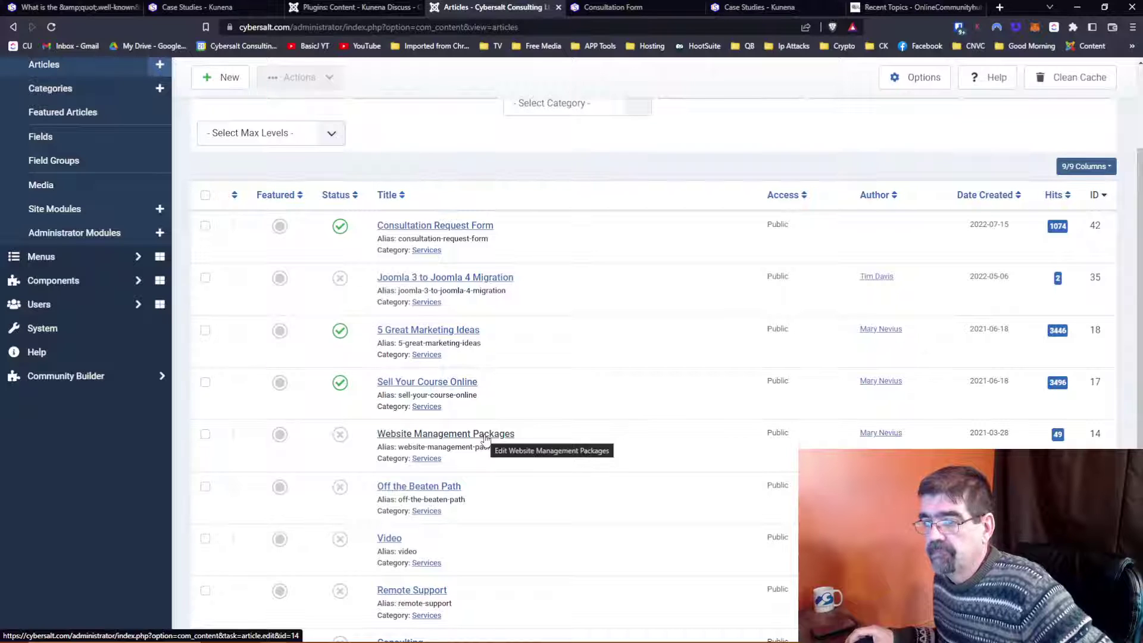
pyautogui.scroll(2, 485, 439)
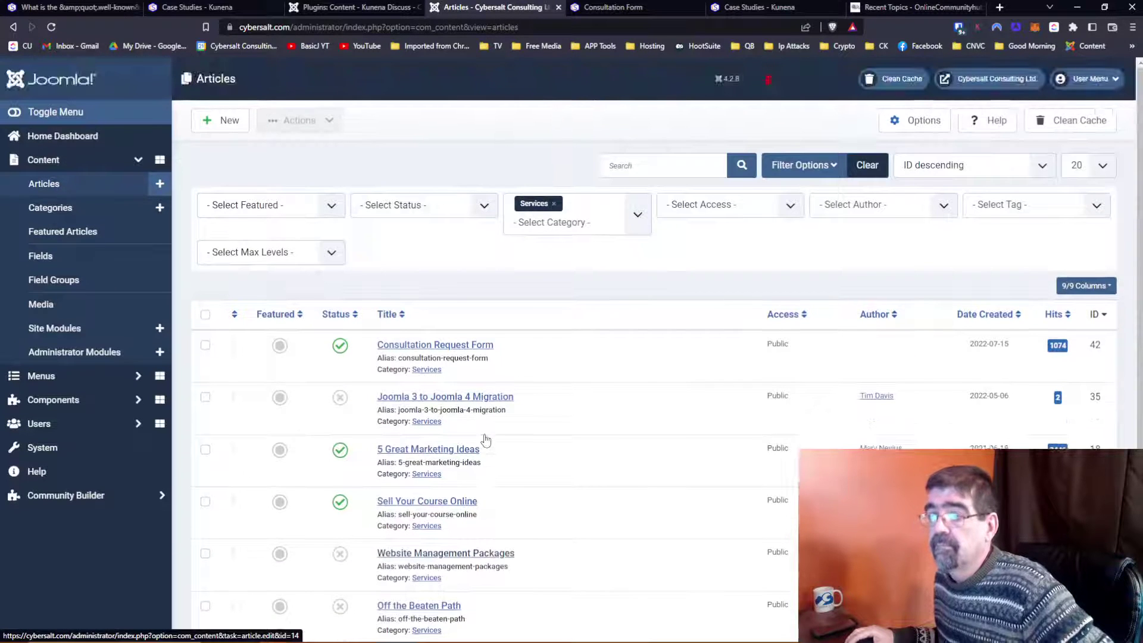
# Step: Load the Consultation Form page again and review it from the discussion section up to the heading
pyautogui.click(612, 9)
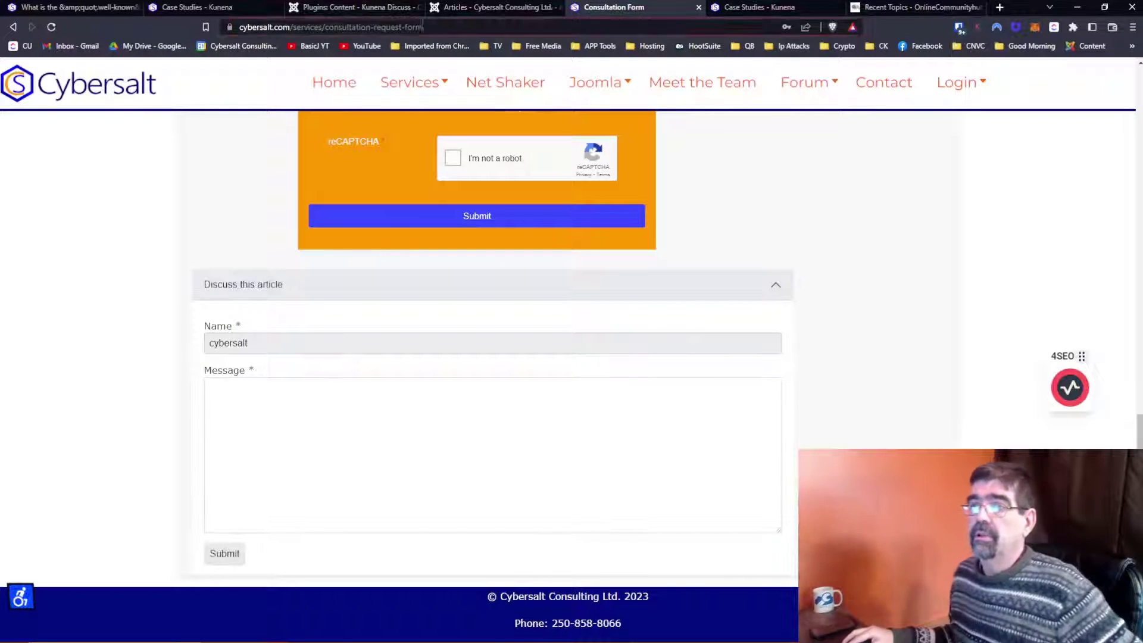
pyautogui.press('Return')
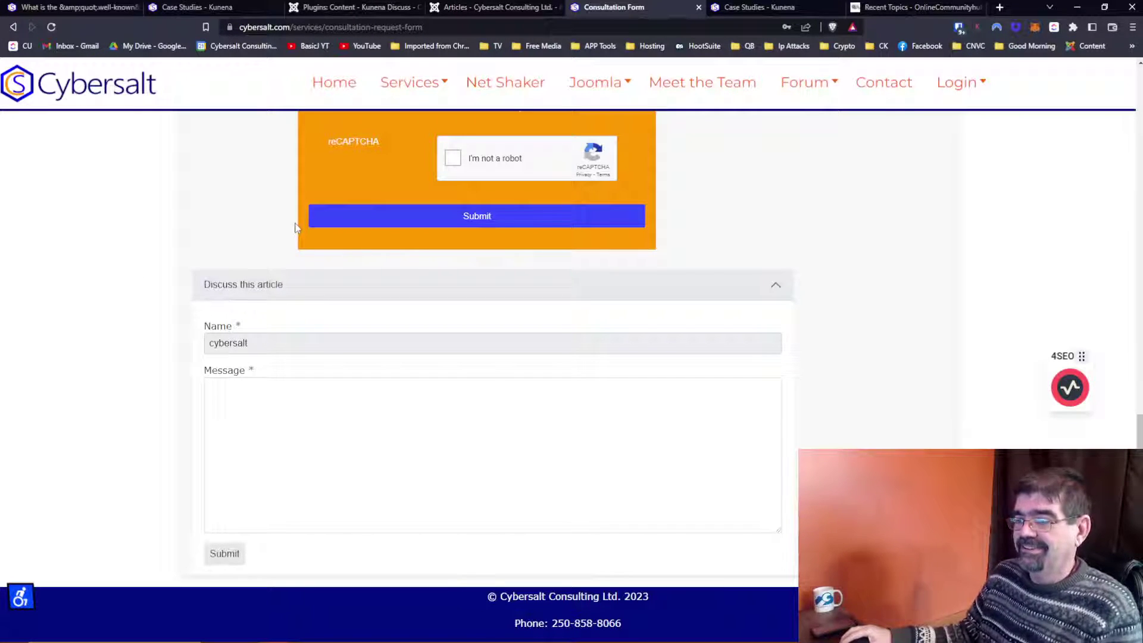
pyautogui.scroll(20, 244, 250)
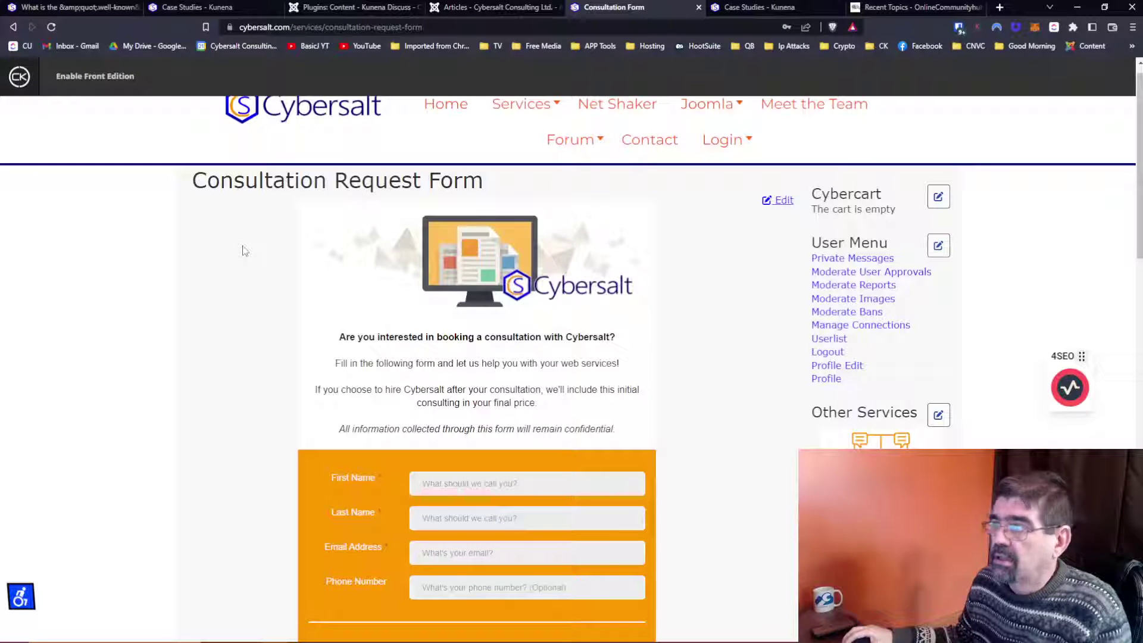
# Step: Review the live Consultation Request Form page from the heading down to the discussion section below the form
pyautogui.scroll(-20, 242, 250)
pyautogui.scroll(20, 242, 251)
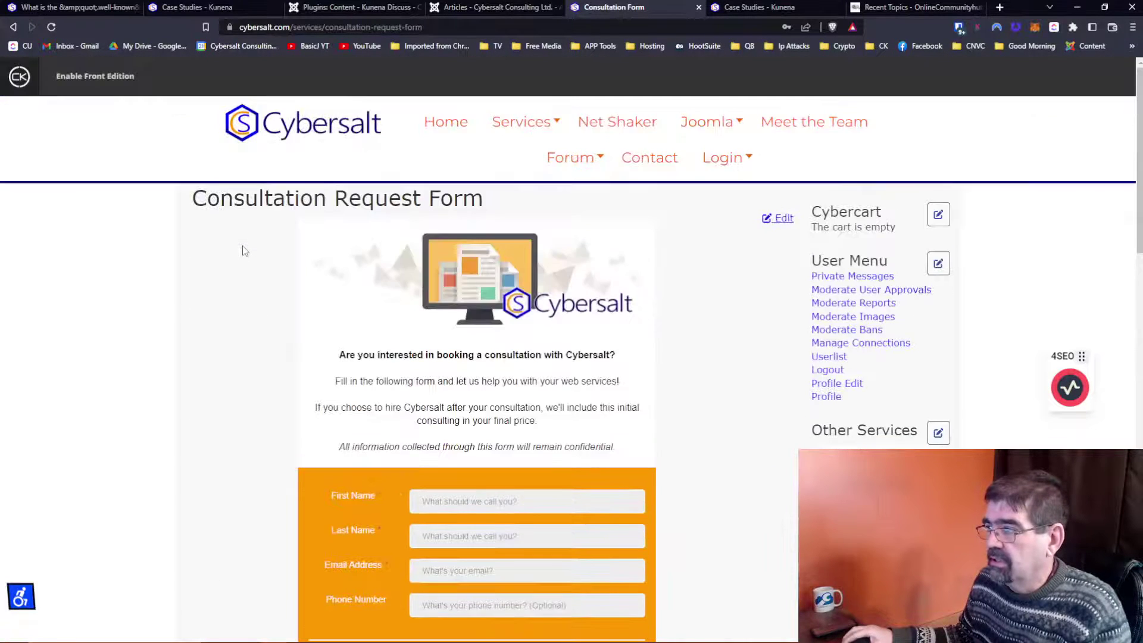
pyautogui.scroll(-2, 242, 251)
pyautogui.scroll(-10, 242, 250)
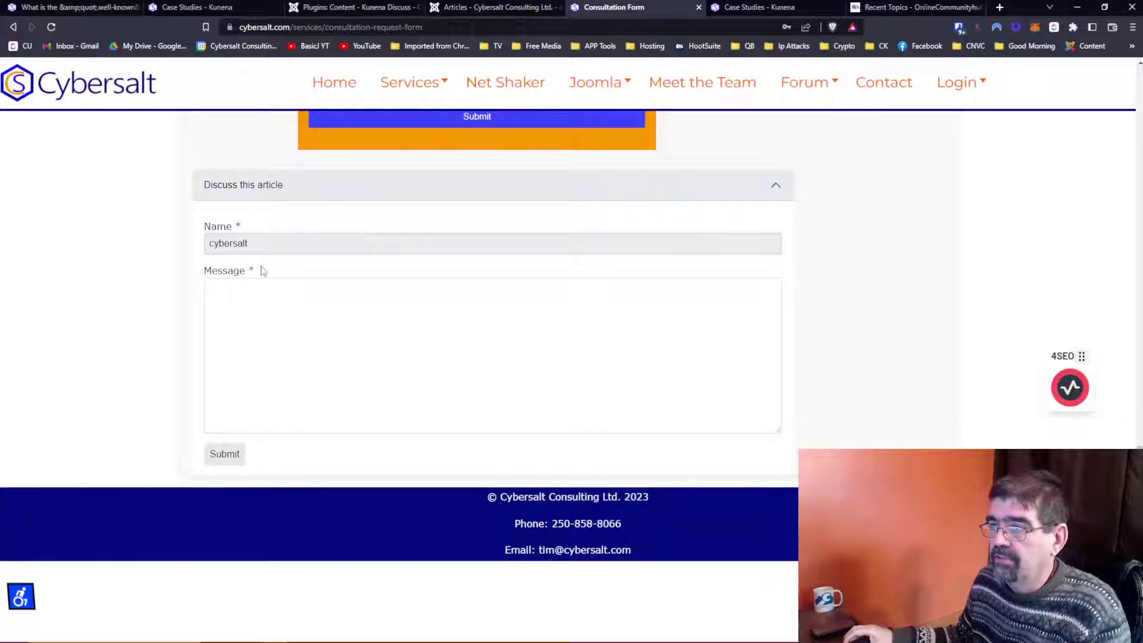
pyautogui.scroll(12, 263, 271)
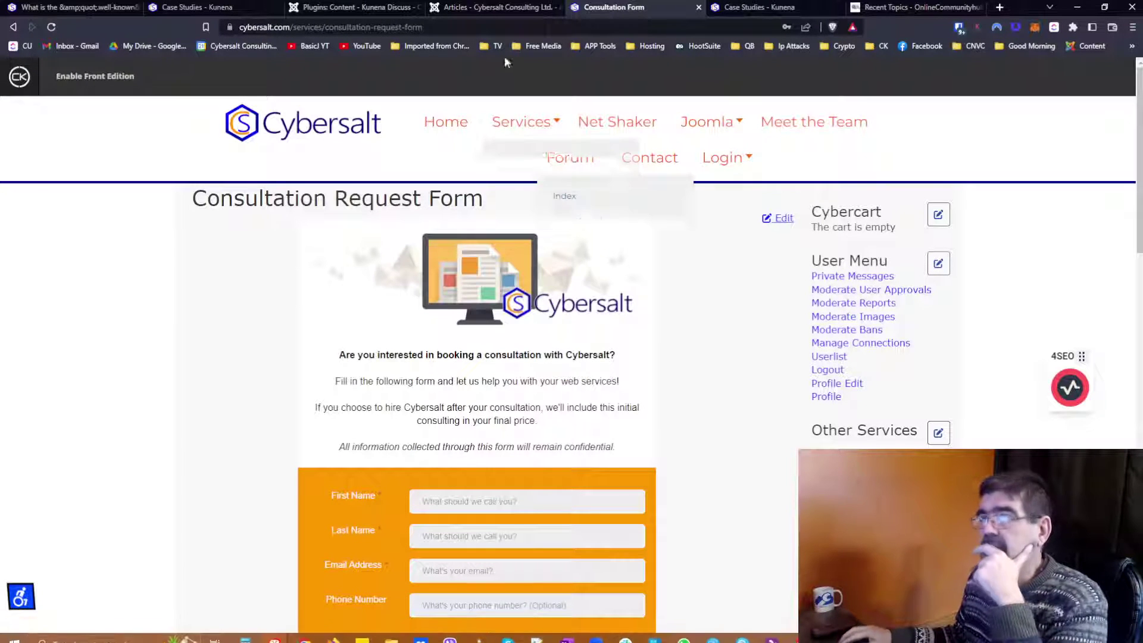
# Step: Show the Convert Forms list of forms in the Joomla administrator and look through its entries
pyautogui.click(466, 7)
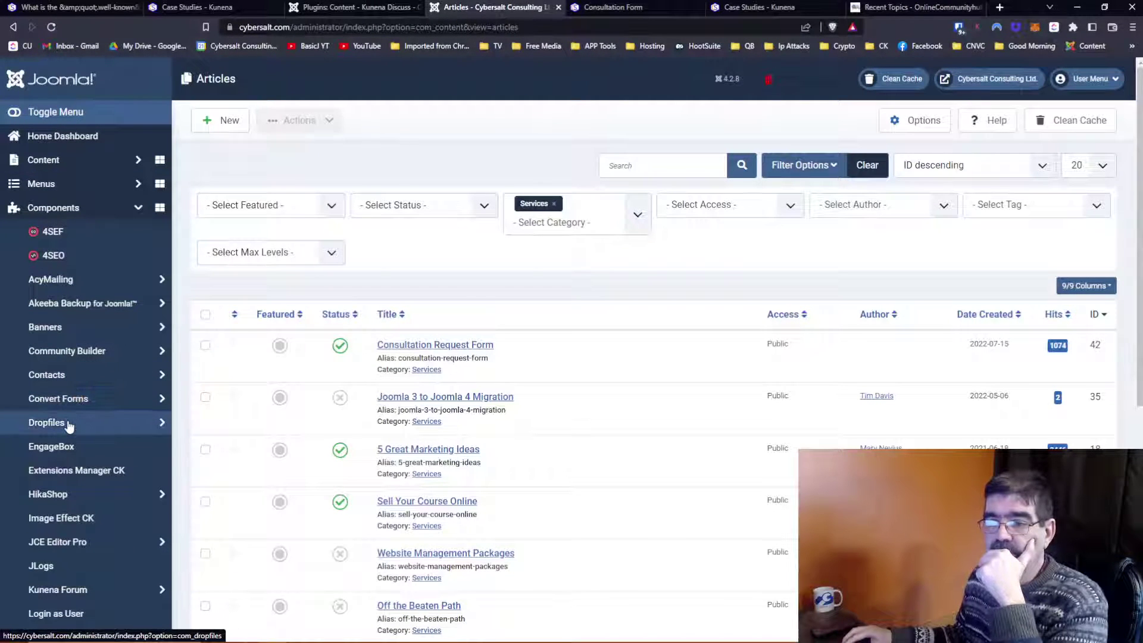
pyautogui.click(84, 387)
pyautogui.click(84, 387)
pyautogui.click(83, 399)
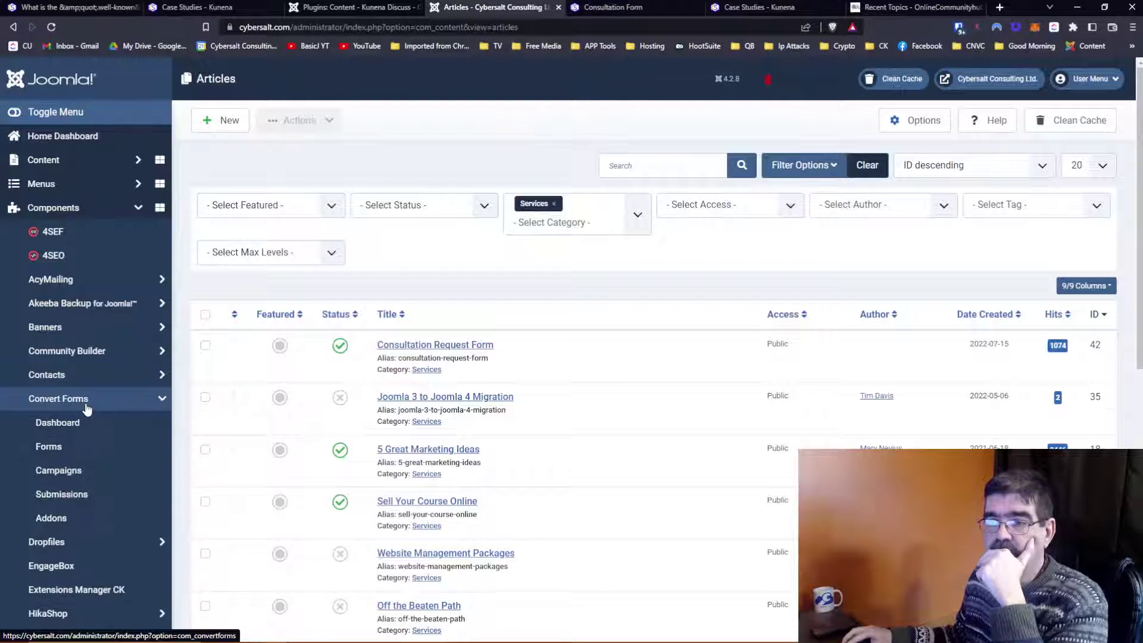
pyautogui.click(69, 449)
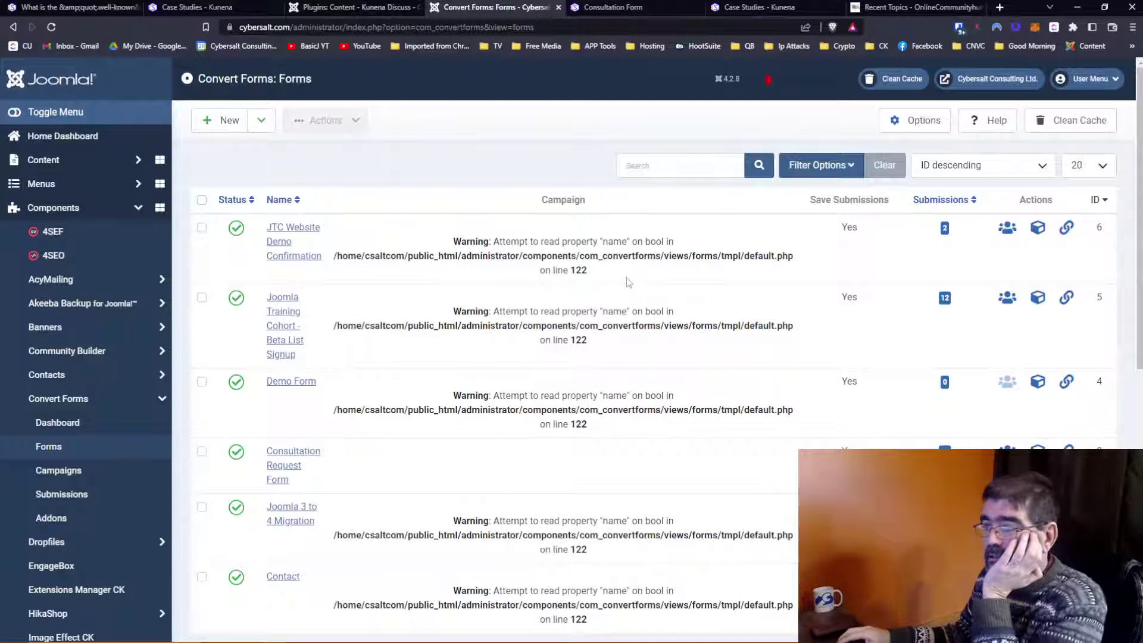
pyautogui.scroll(-1, 628, 282)
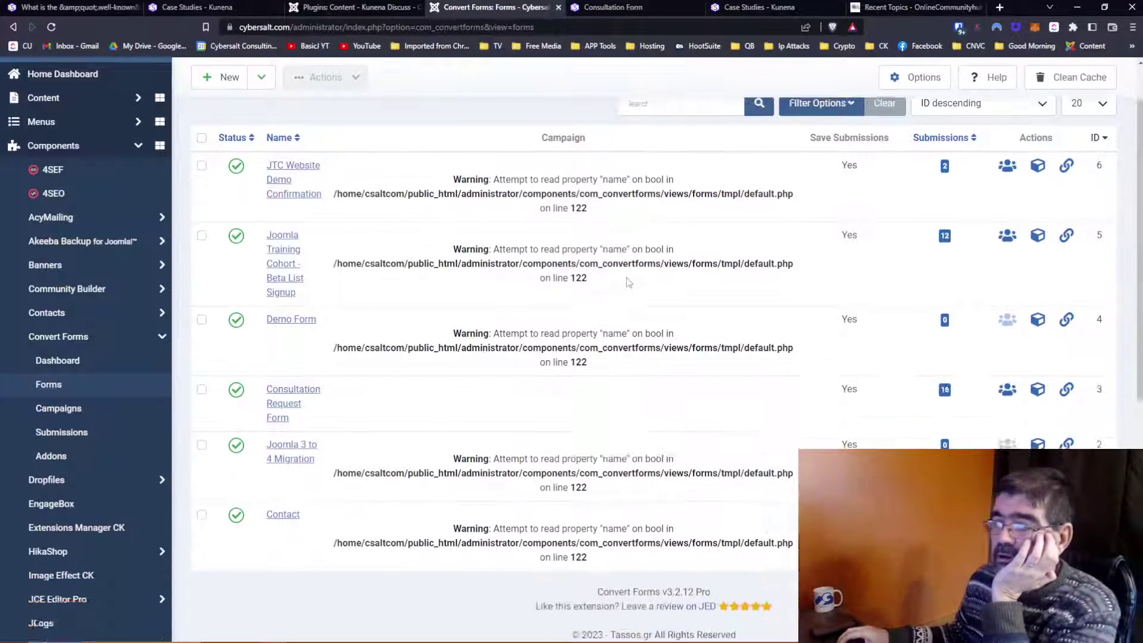
pyautogui.scroll(-2, 629, 282)
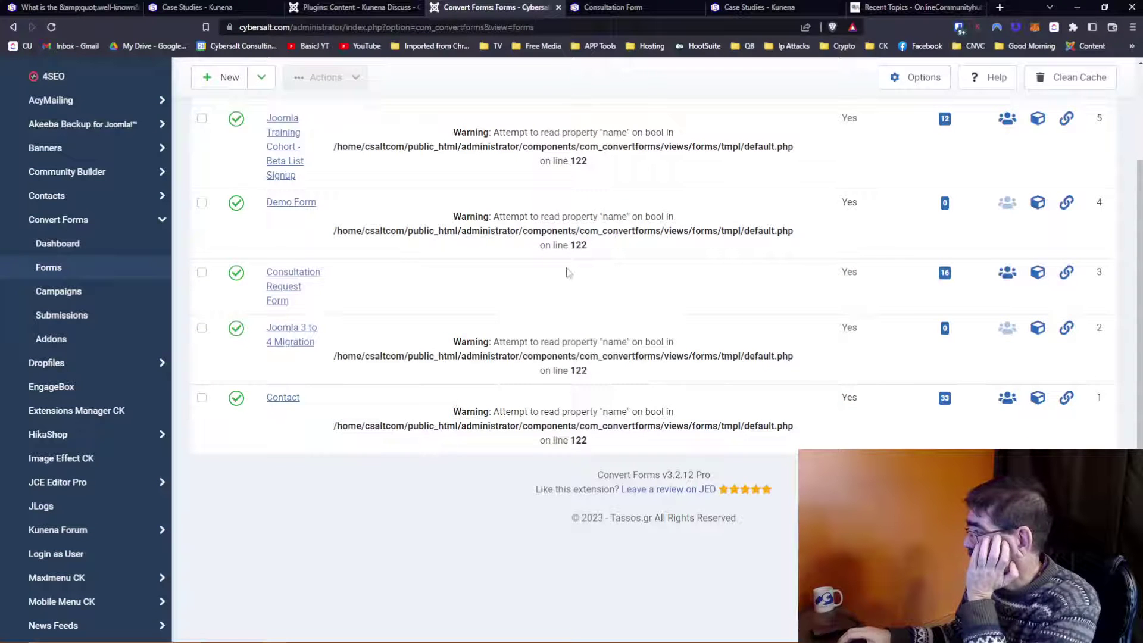
pyautogui.scroll(2, 565, 273)
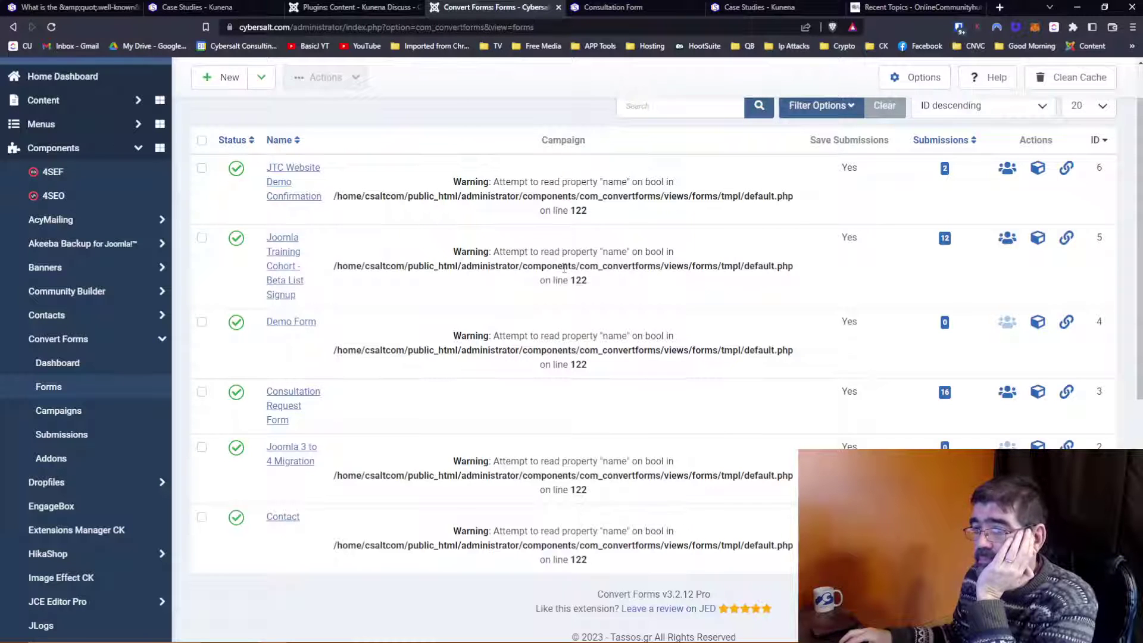
# Step: Inspect the discussion section on the live Consultation Form page and start a new style rule for its div#kdiscuss container
pyautogui.click(624, 12)
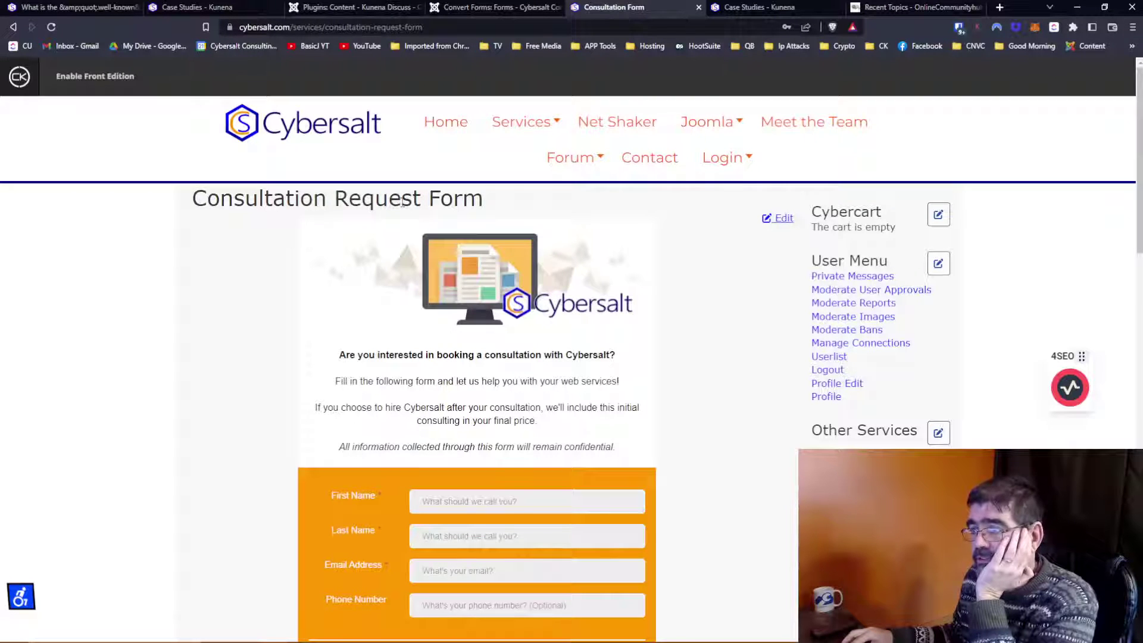
pyautogui.scroll(-15, 351, 337)
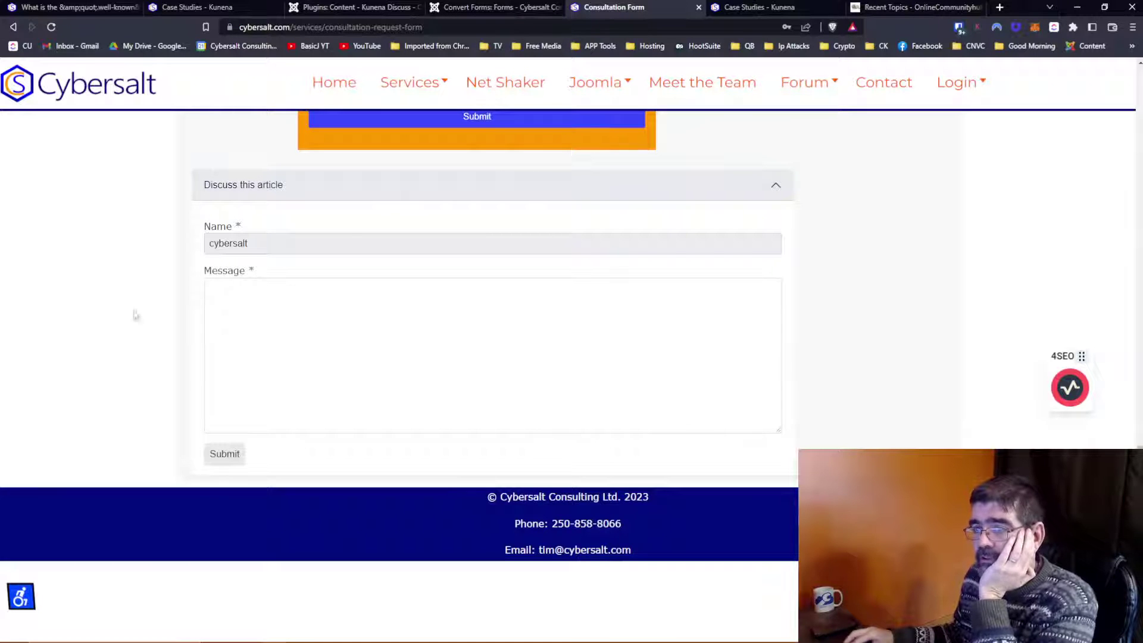
pyautogui.press('F12')
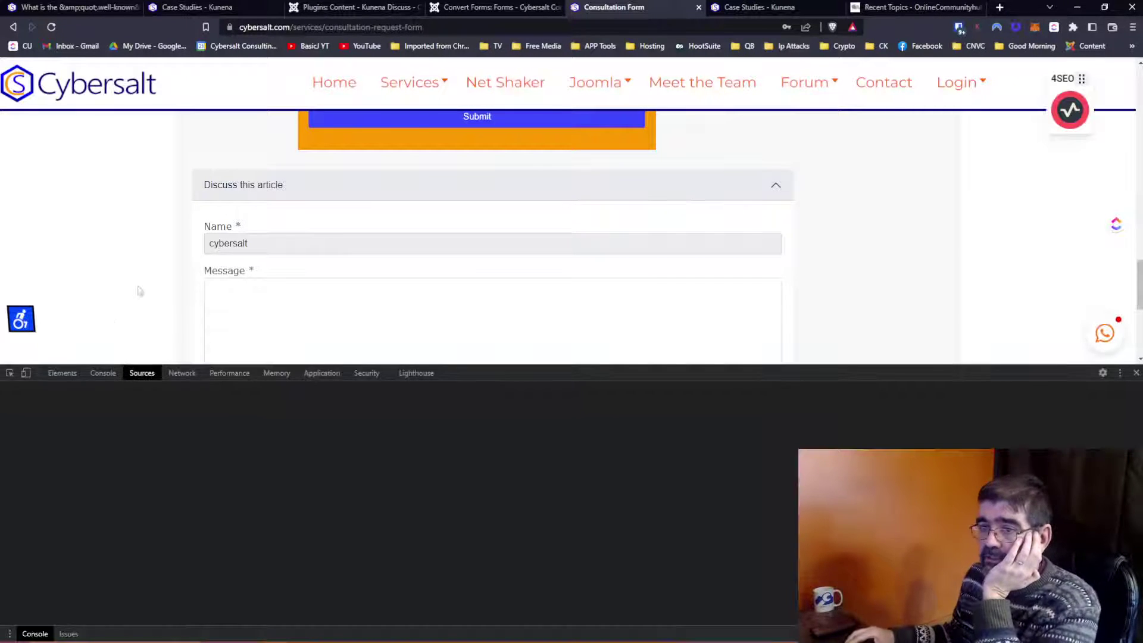
pyautogui.click(10, 372)
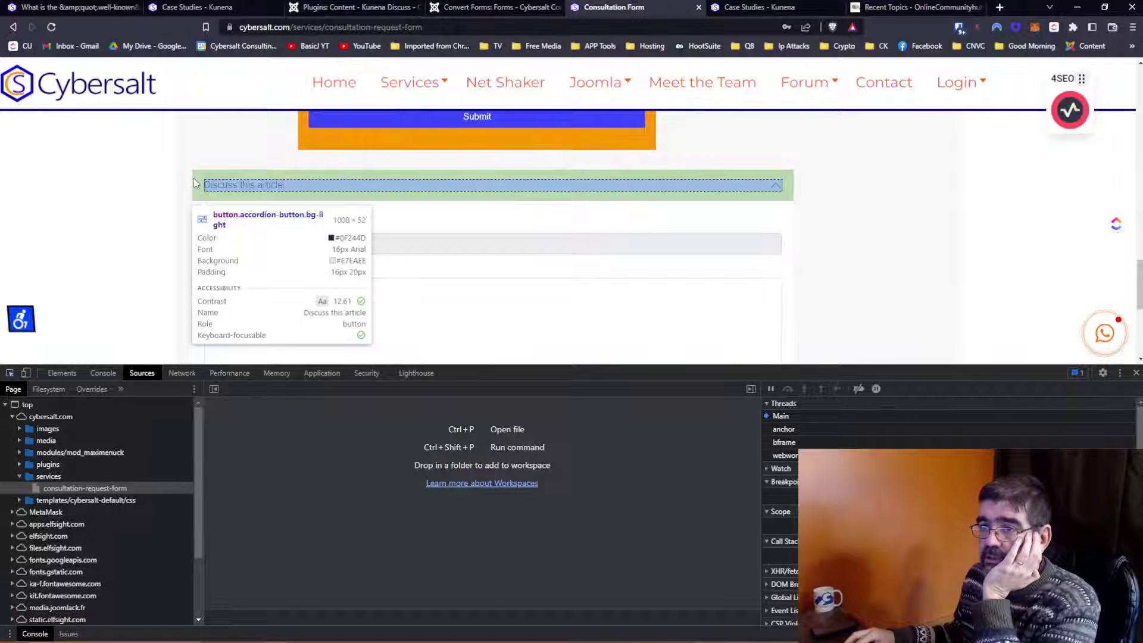
pyautogui.click(197, 181)
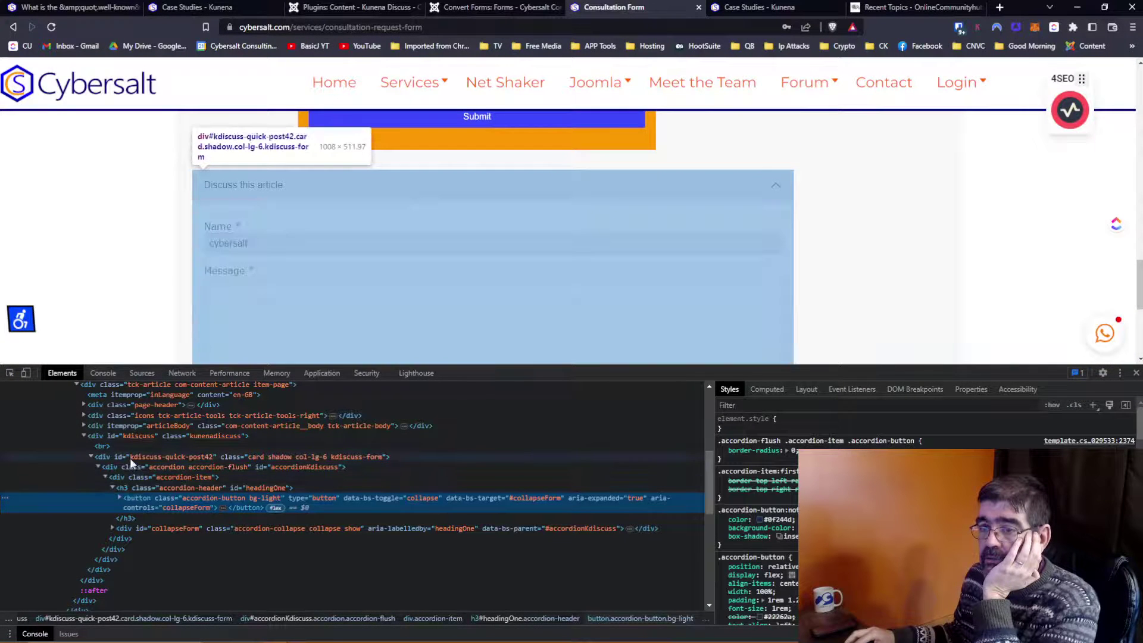
pyautogui.click(130, 459)
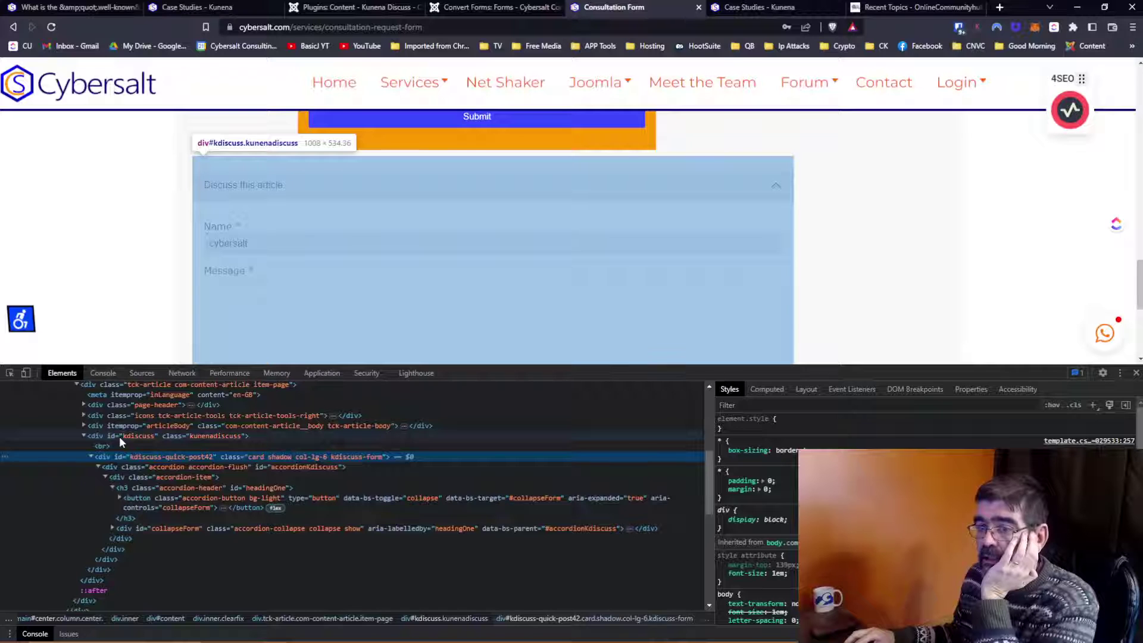
pyautogui.click(119, 437)
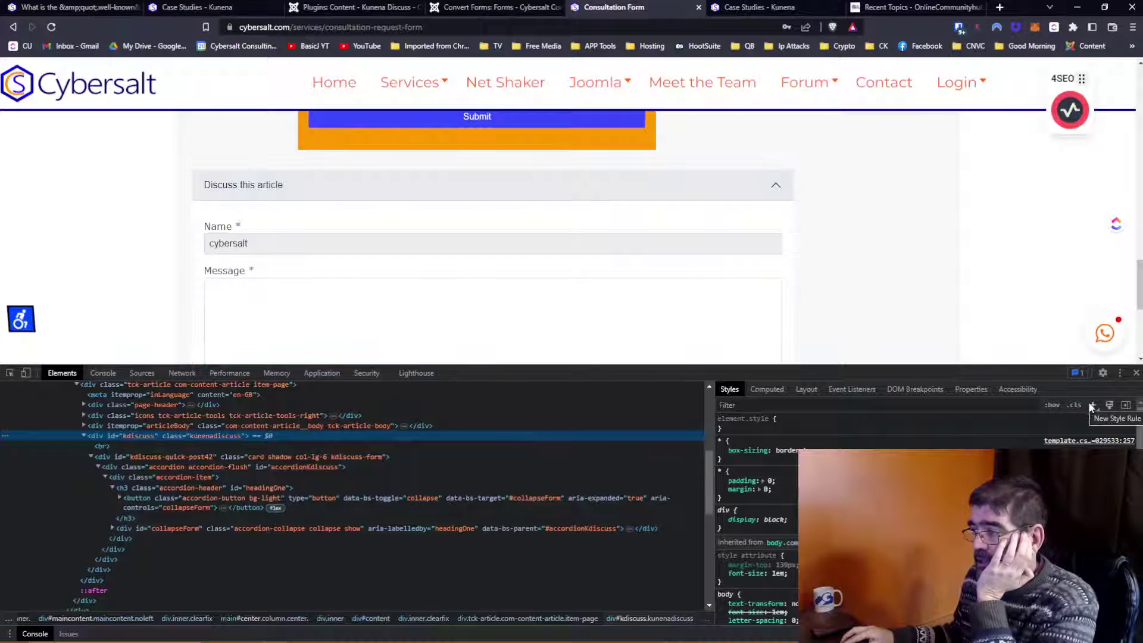
pyautogui.click(1091, 405)
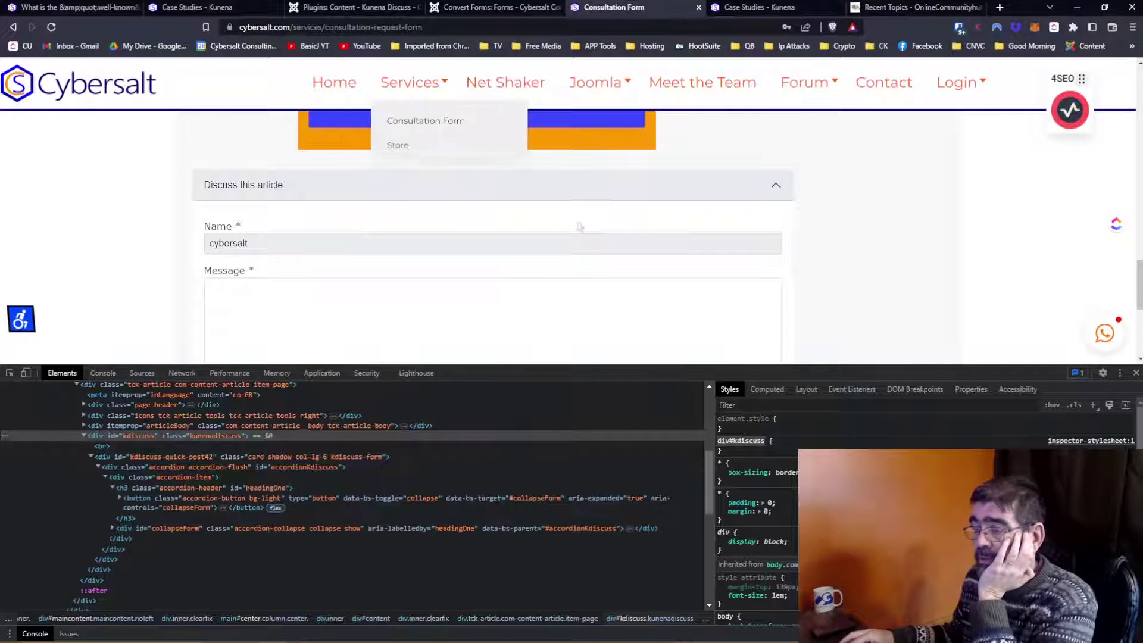
pyautogui.click(734, 448)
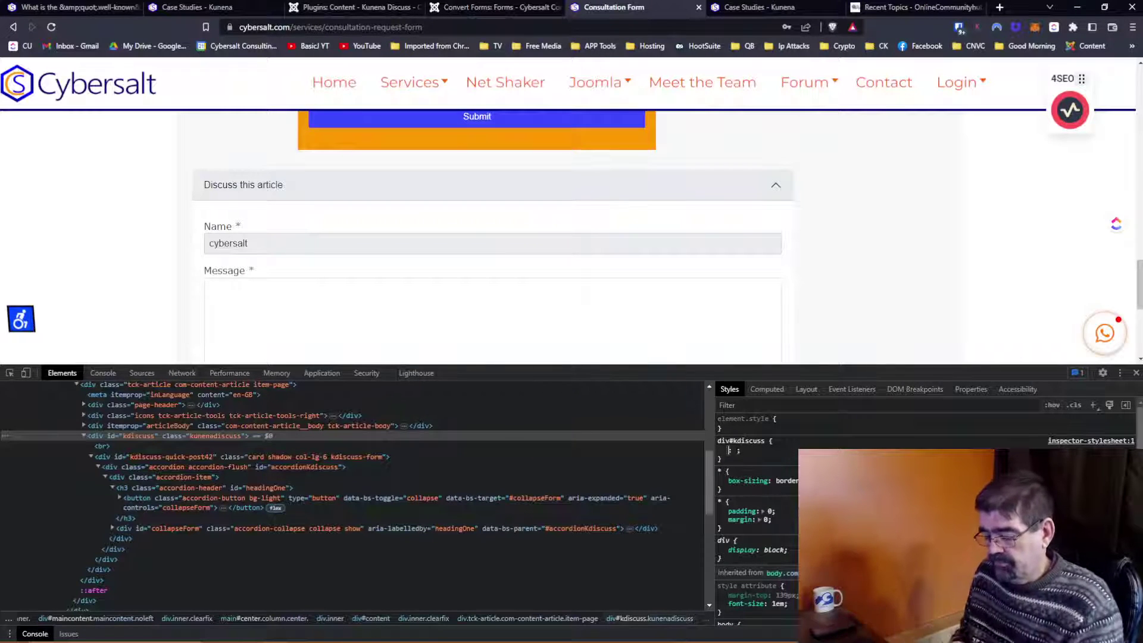
# Step: Try visibility: collapse in the div#kdiscuss rule, check the space above the footer, and clear the declaration
pyautogui.write('vis')
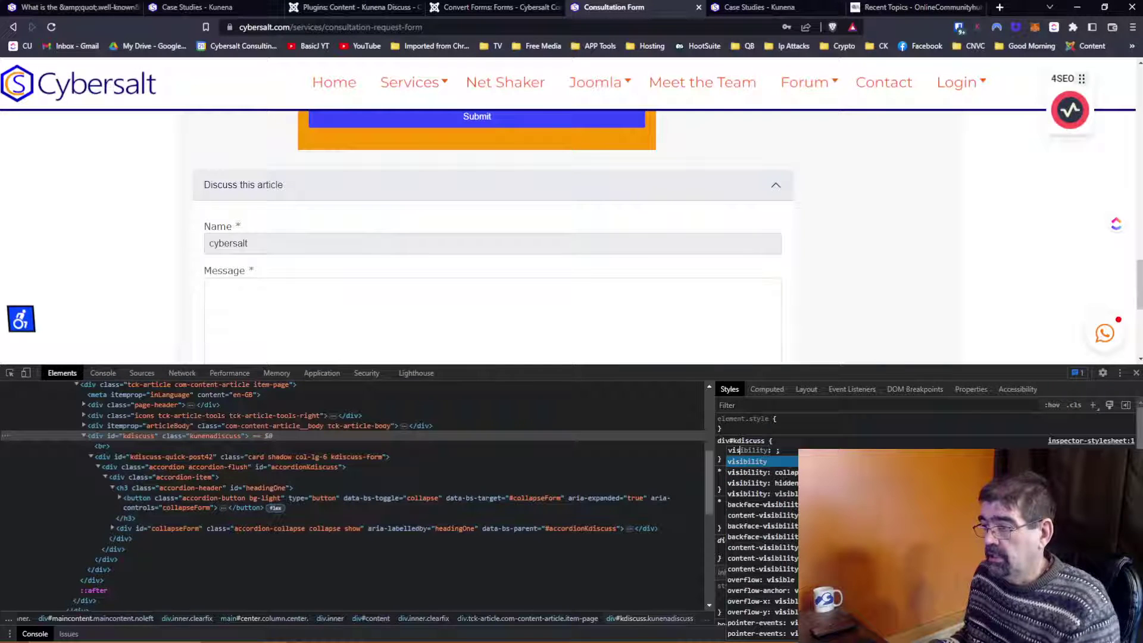
pyautogui.press('Down')
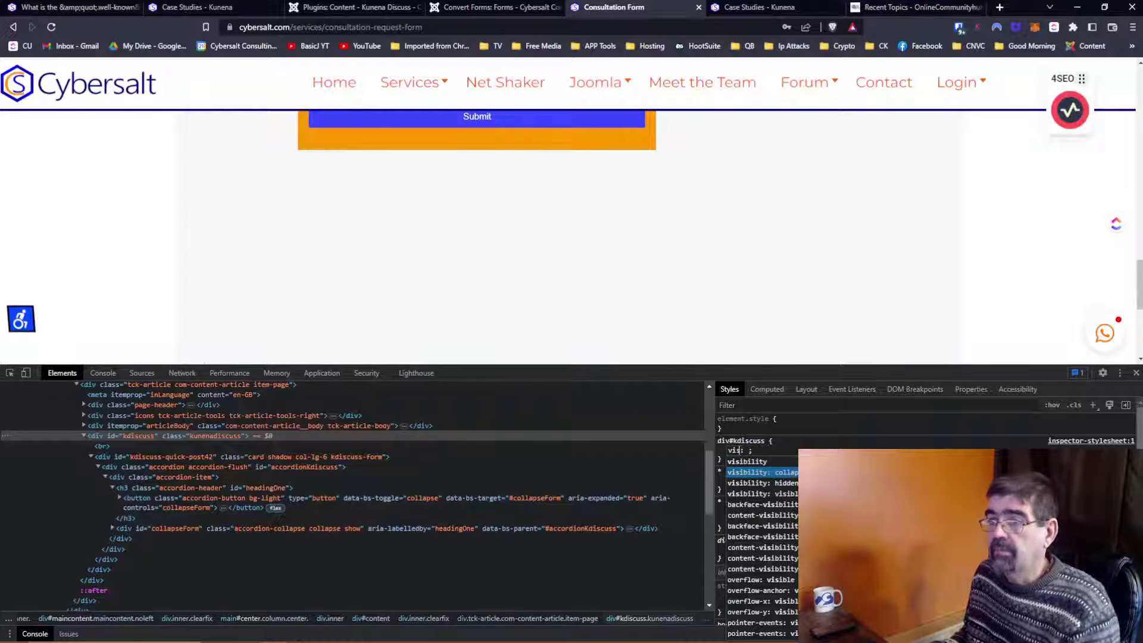
pyautogui.scroll(-5, 647, 308)
pyautogui.scroll(-1, 647, 307)
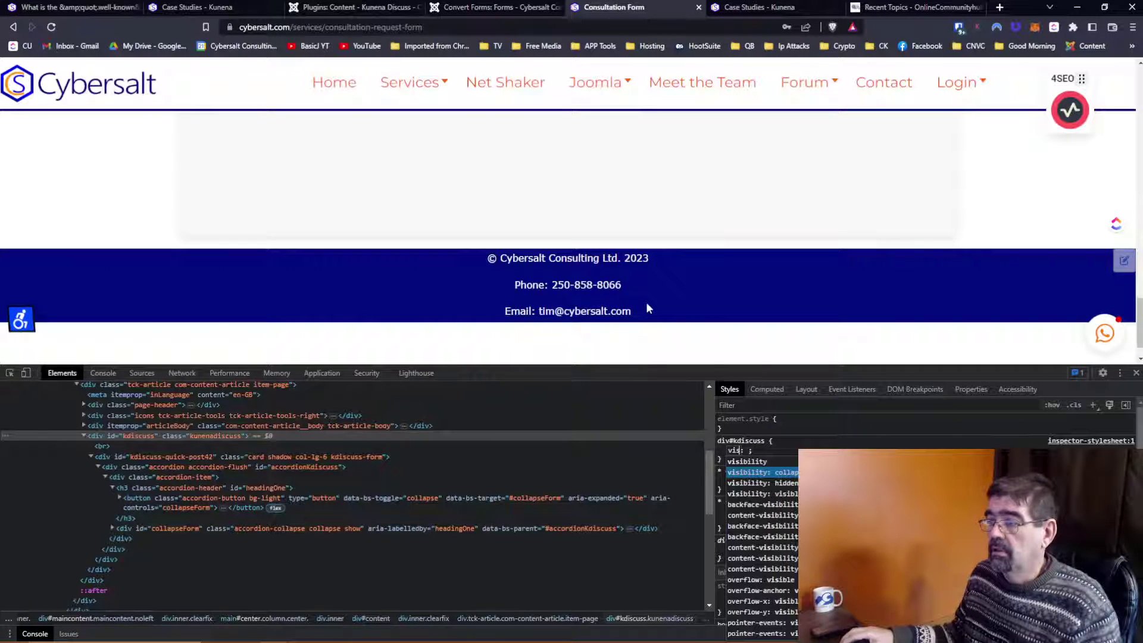
pyautogui.scroll(7, 648, 307)
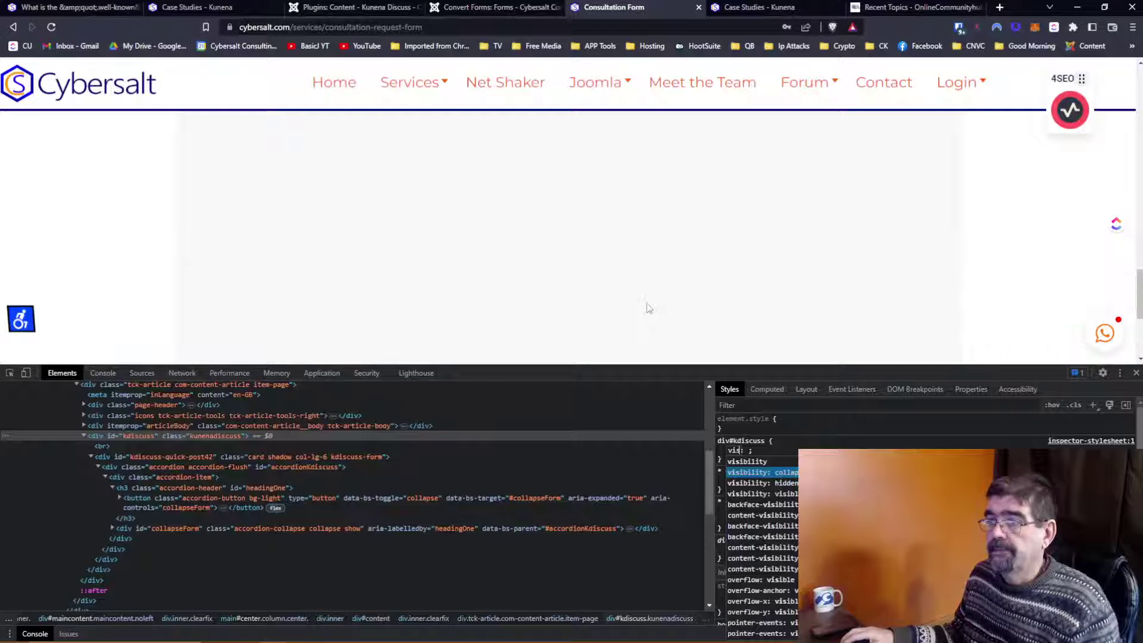
pyautogui.scroll(-4, 647, 308)
pyautogui.scroll(-2, 649, 308)
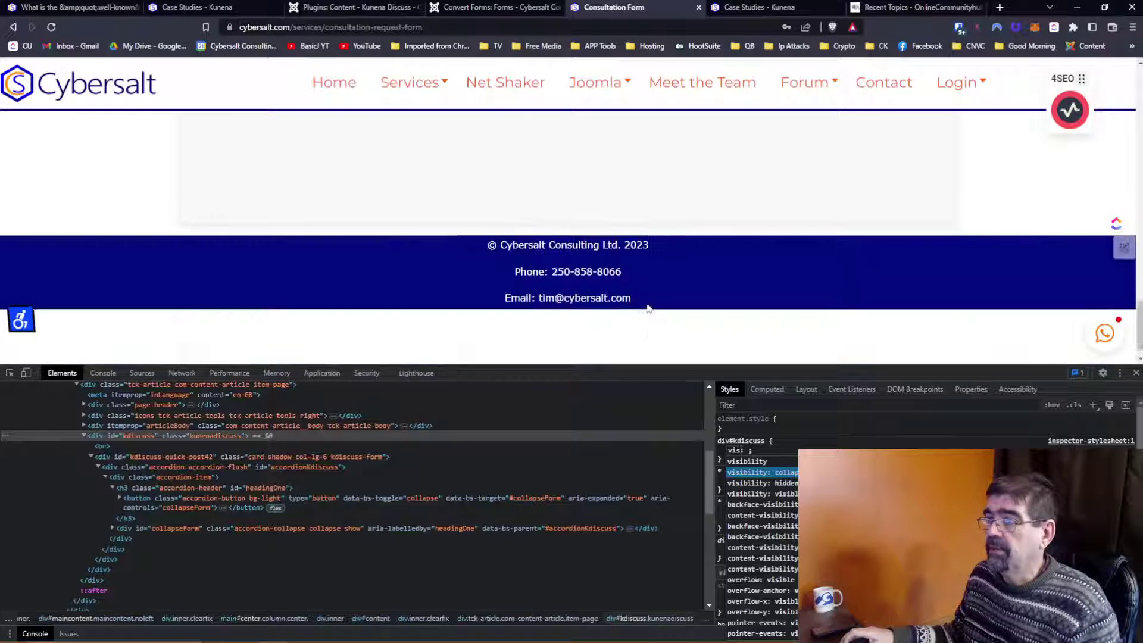
pyautogui.scroll(5, 649, 307)
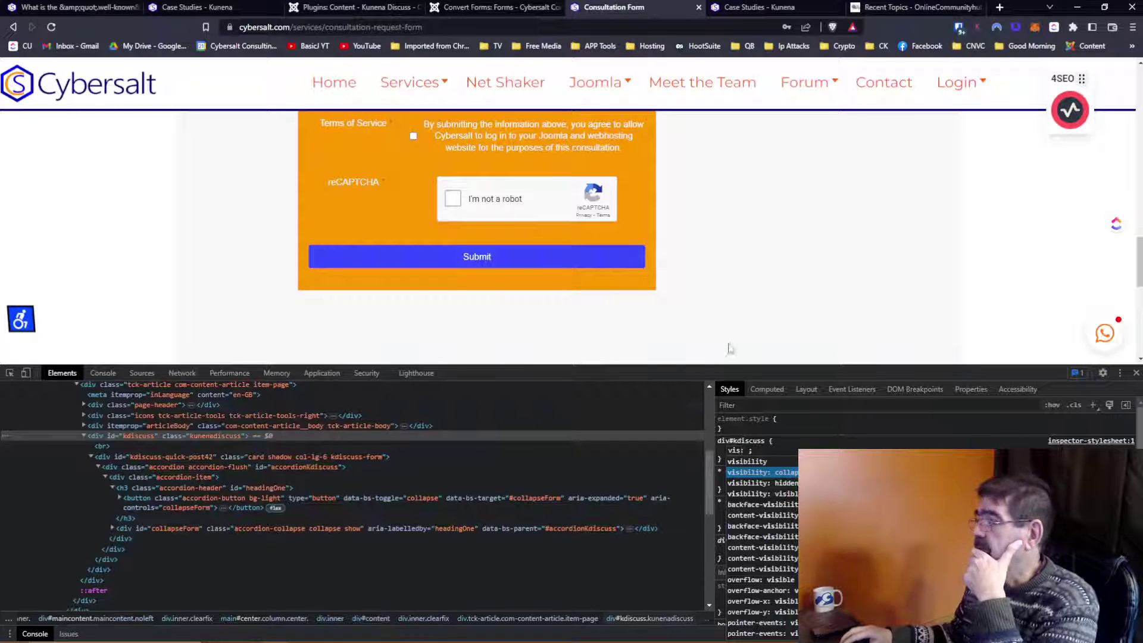
pyautogui.press('BackSpace')
pyautogui.press('BackSpace')
pyautogui.press('BackSpace')
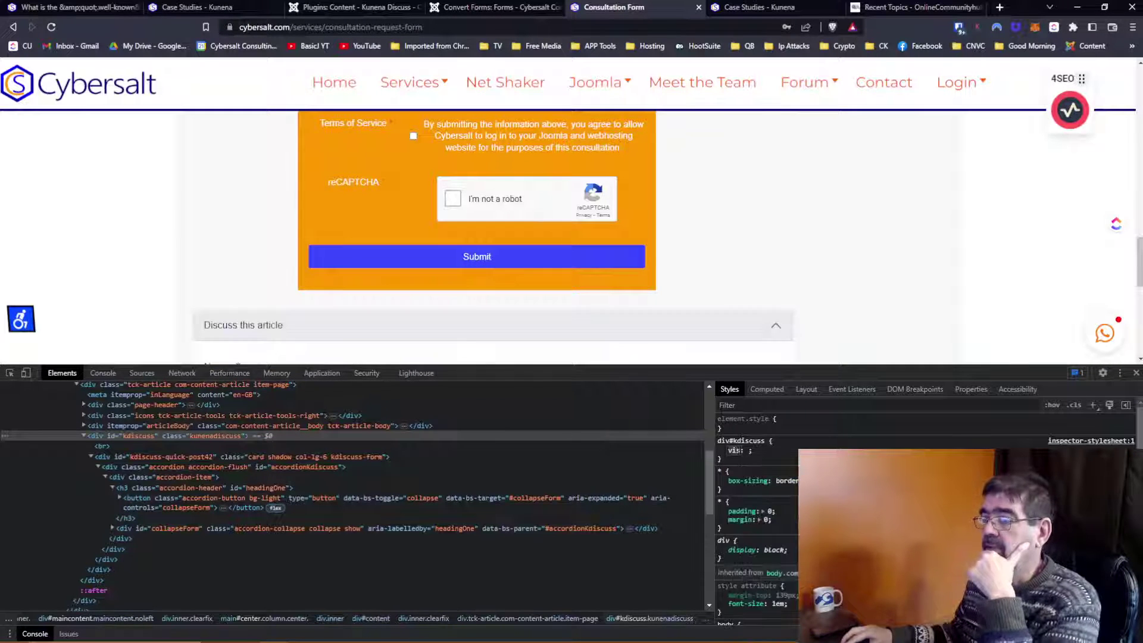
# Step: Set display: none in the div#kdiscuss rule and copy the rule's CSS
pyautogui.write('display')
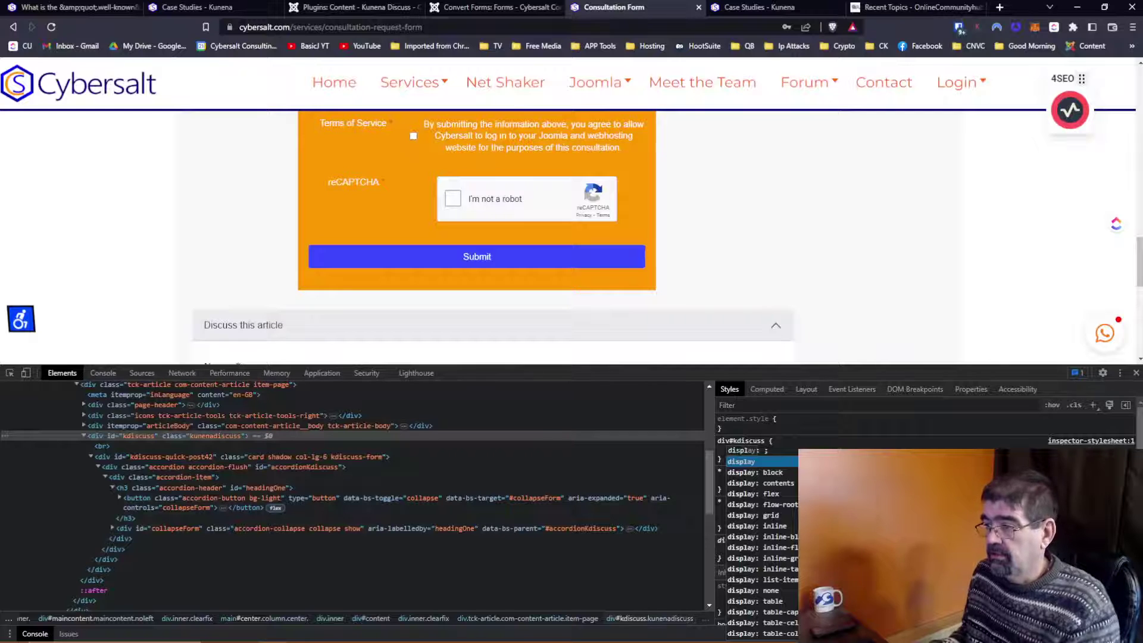
pyautogui.press('Down')
pyautogui.press('Down')
pyautogui.press('Down')
pyautogui.press('Down')
pyautogui.press('Down')
pyautogui.press('Down')
pyautogui.press('Down')
pyautogui.press('Down')
pyautogui.press('Down')
pyautogui.press('Down')
pyautogui.press('Down')
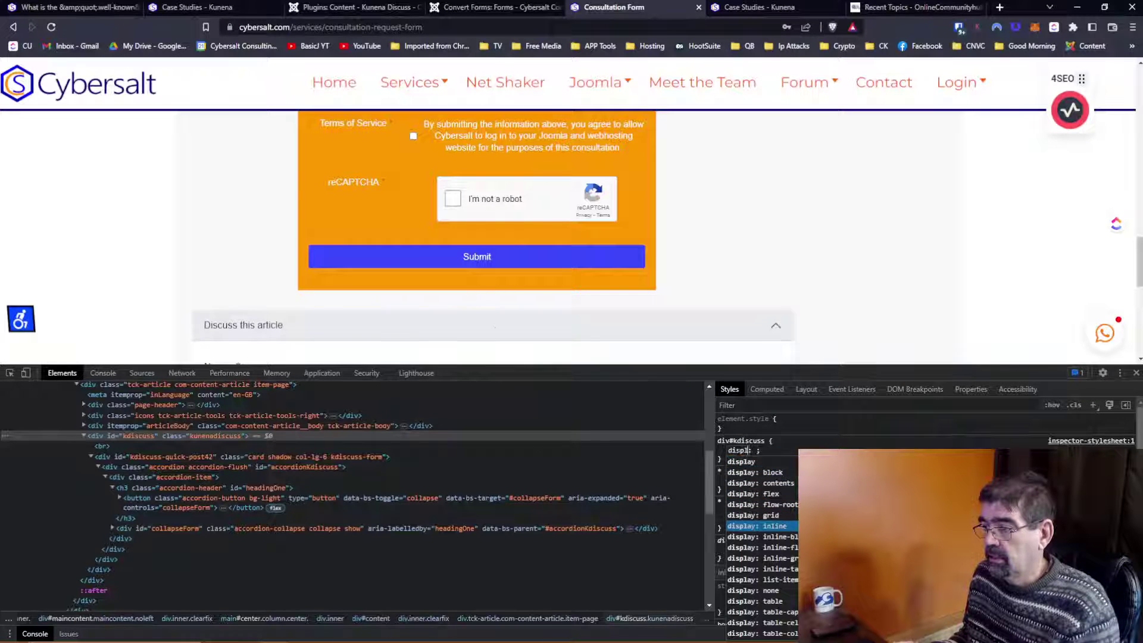
pyautogui.press('Down')
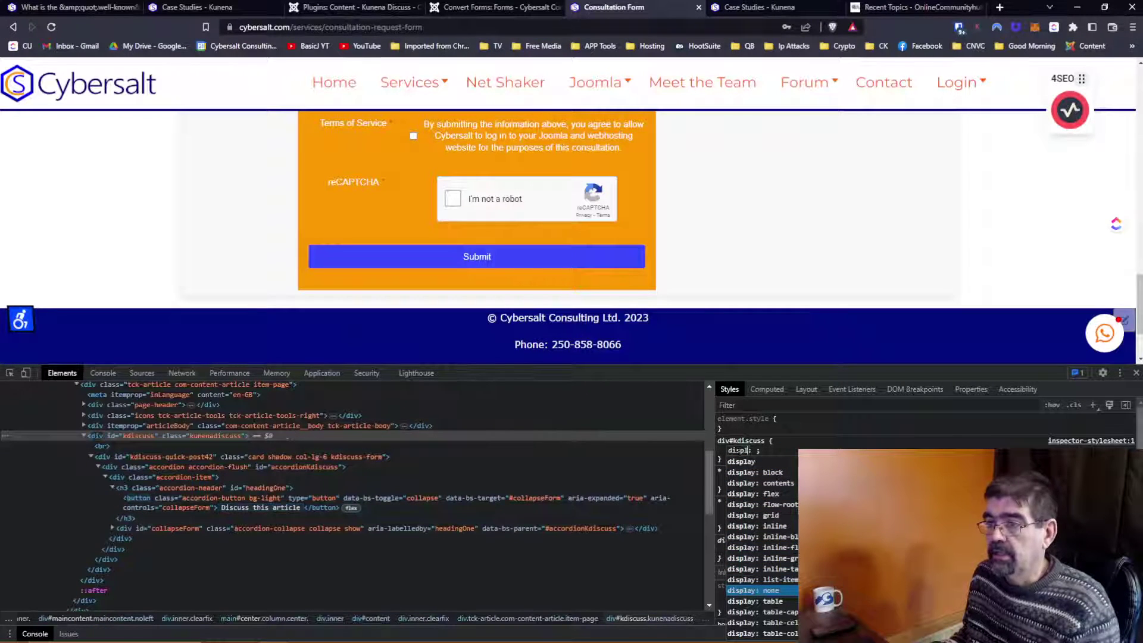
pyautogui.press('Return')
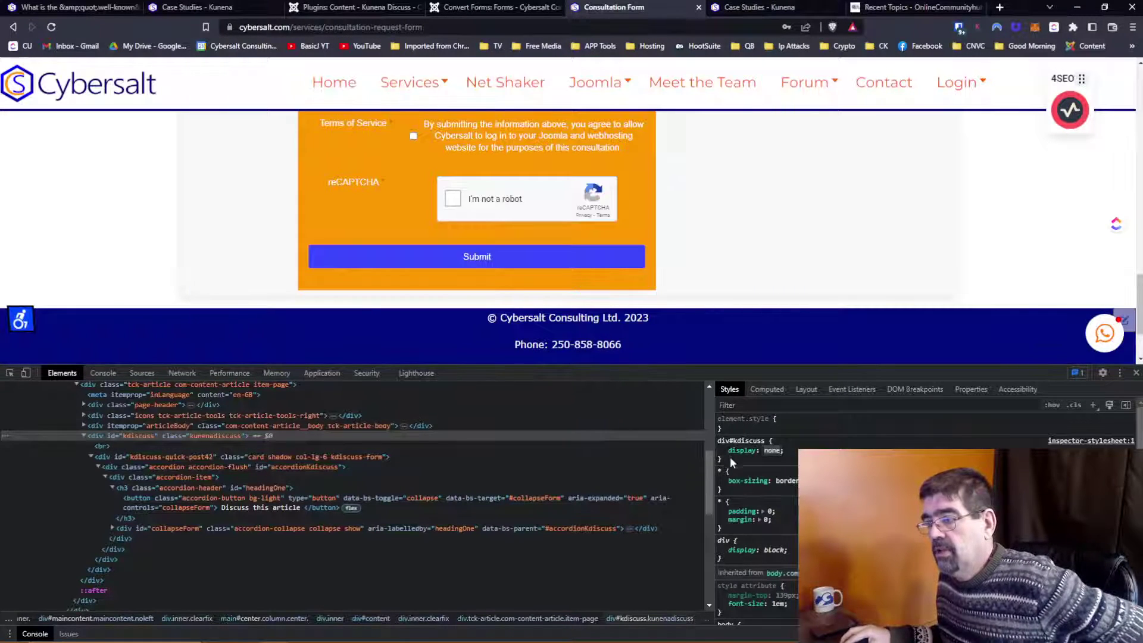
pyautogui.rightClick(735, 444)
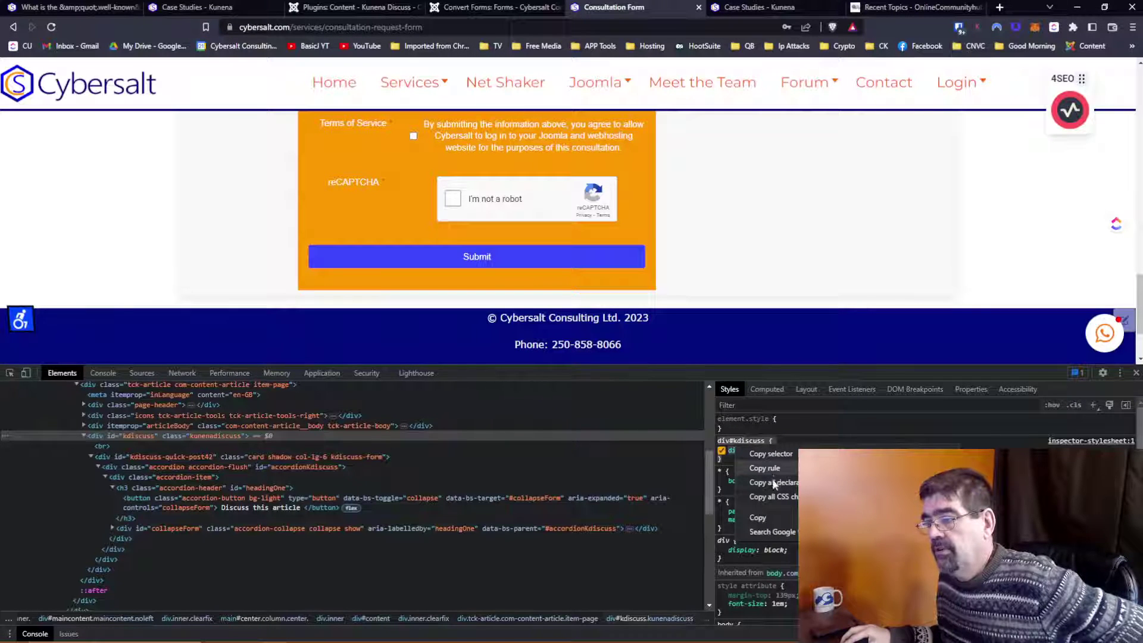
pyautogui.click(774, 518)
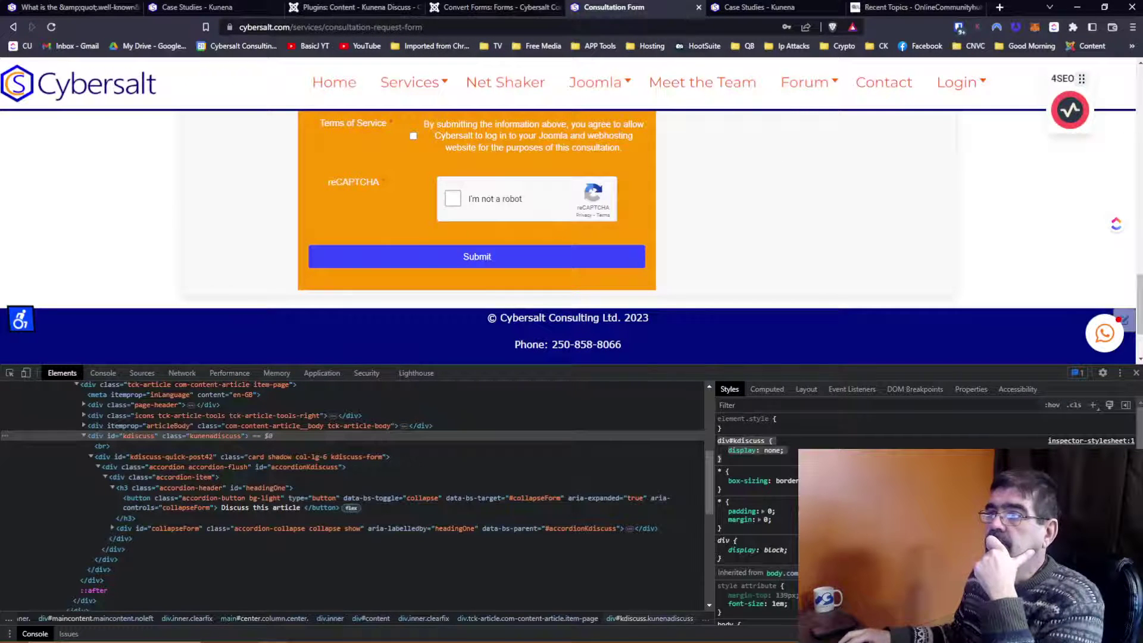
# Step: Open the Consultation Request Form for editing from the Convert Forms list in the Joomla administrator
pyautogui.click(462, 10)
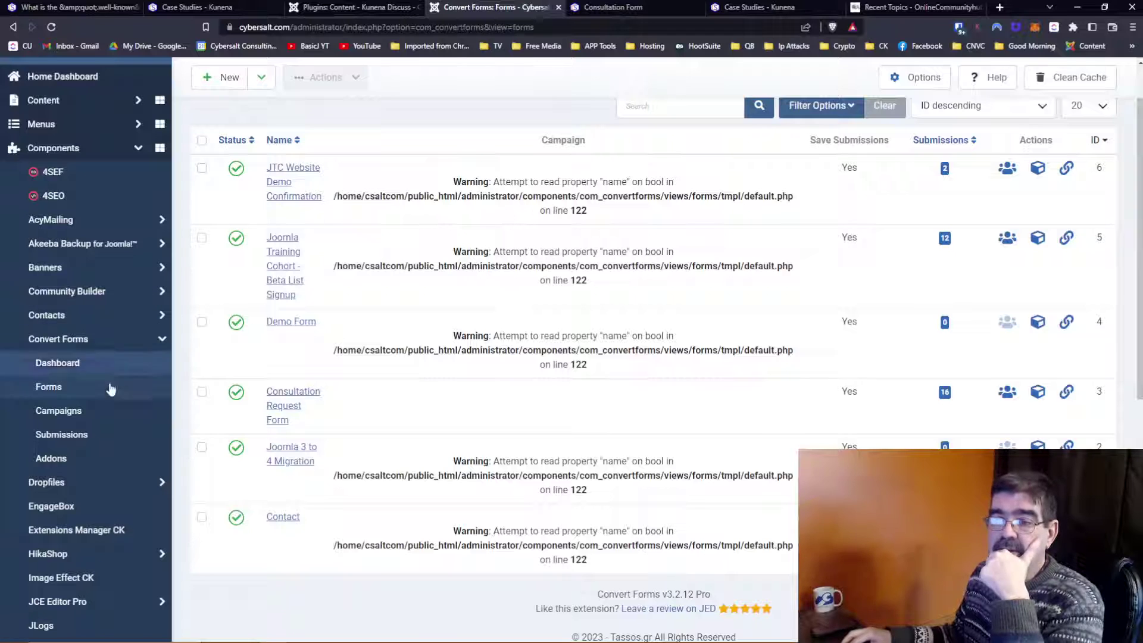
pyautogui.click(84, 412)
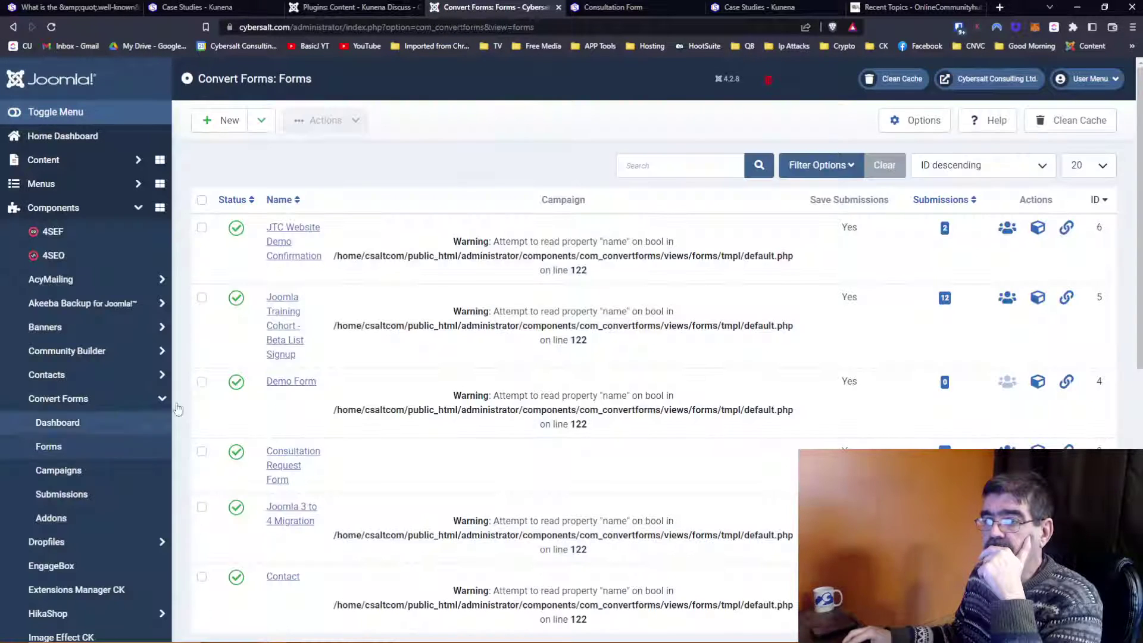
pyautogui.click(294, 456)
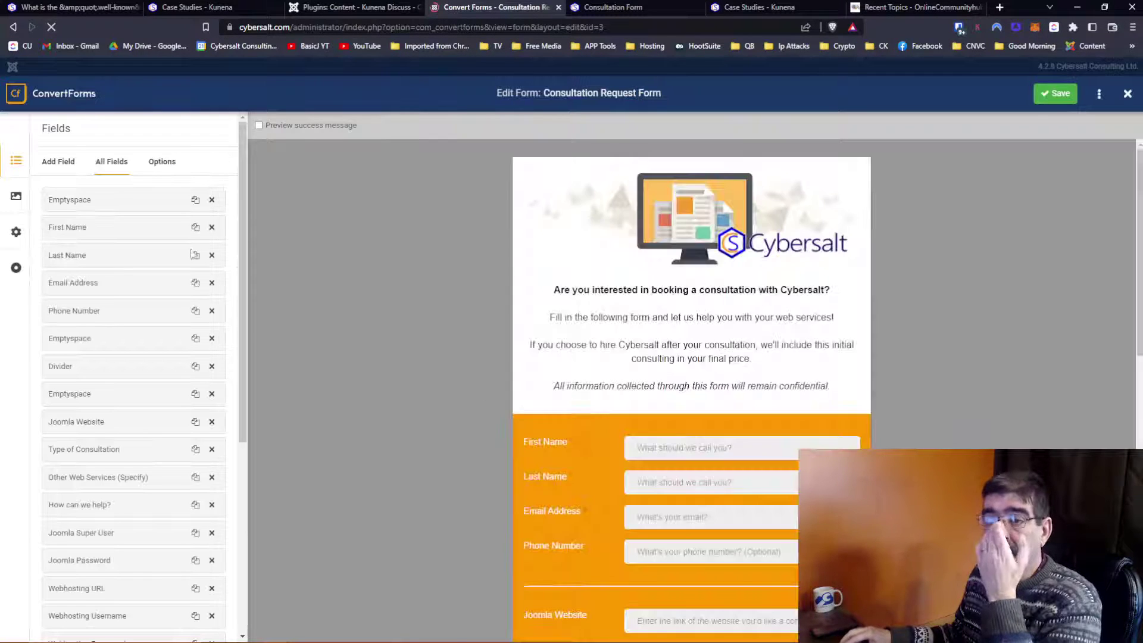
# Step: Examine the form's behavior and email notification settings, and the redirect URL in its submission settings
pyautogui.click(17, 234)
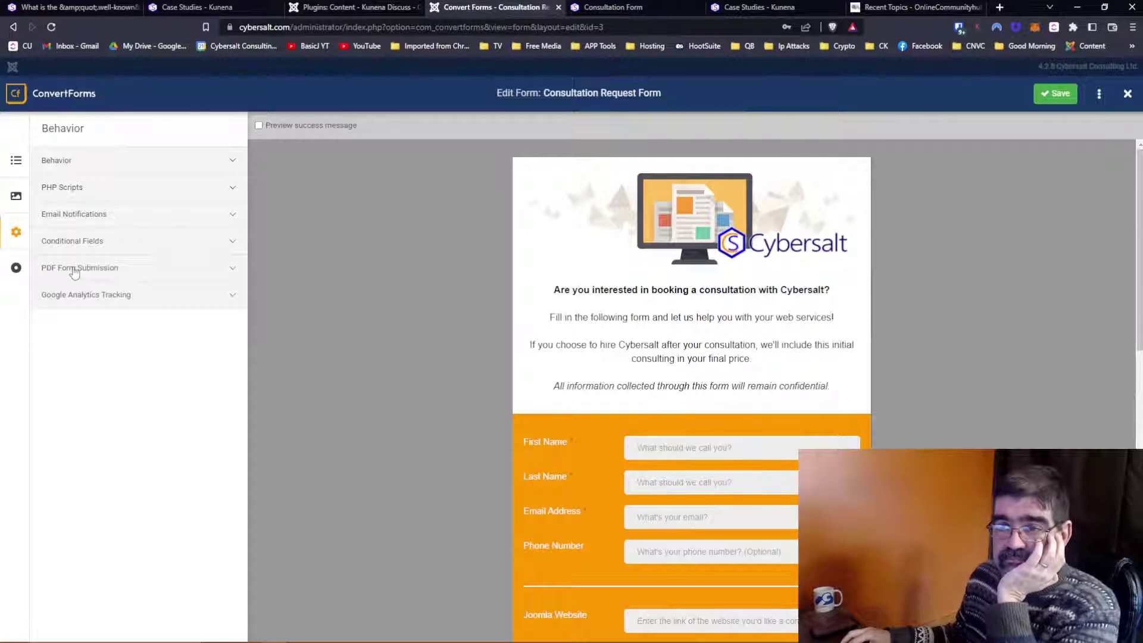
pyautogui.click(80, 215)
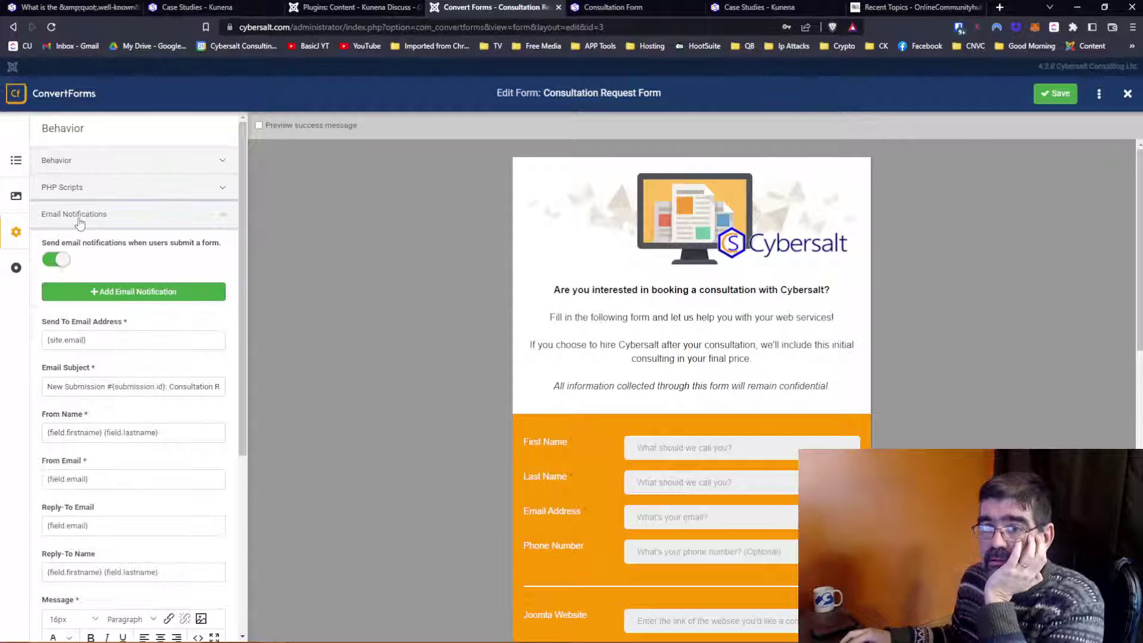
pyautogui.scroll(-5, 107, 250)
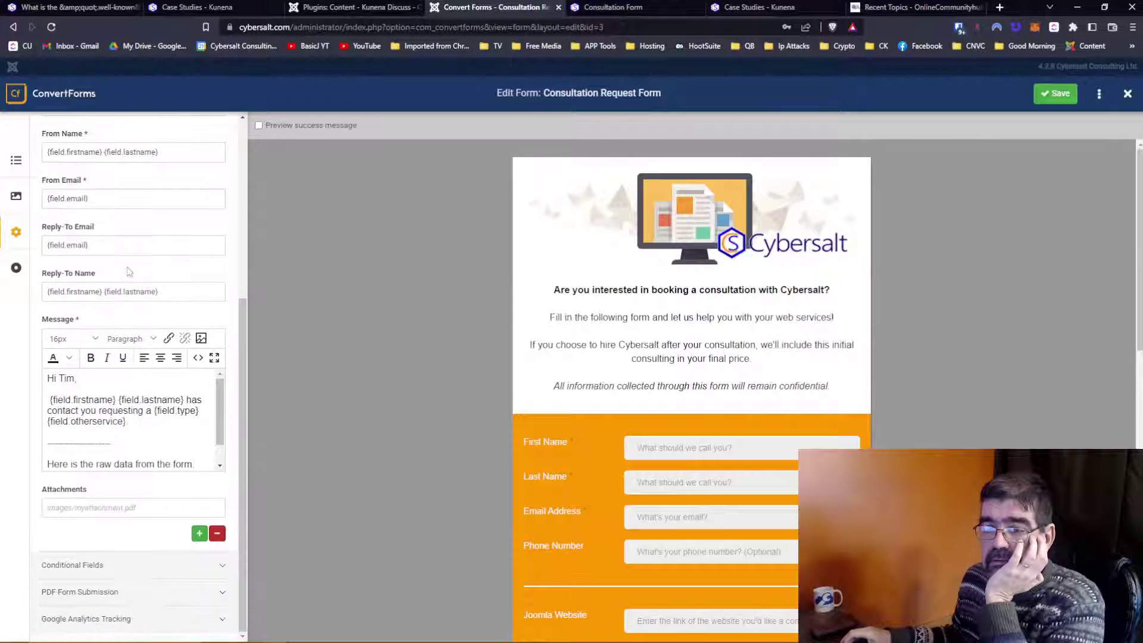
pyautogui.scroll(5, 128, 271)
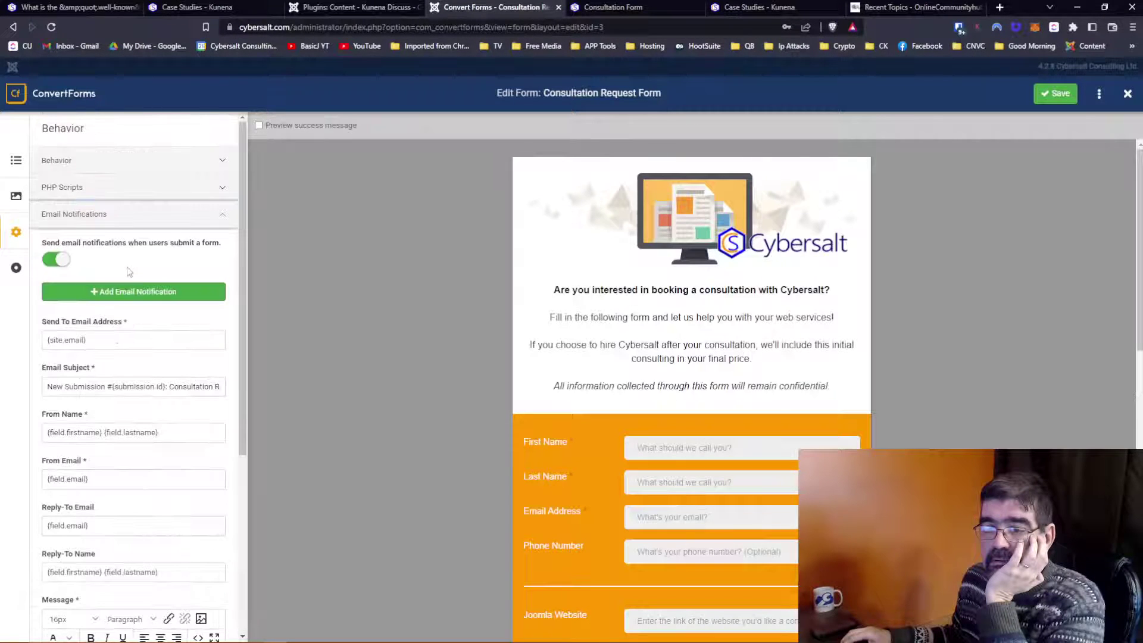
pyautogui.click(102, 170)
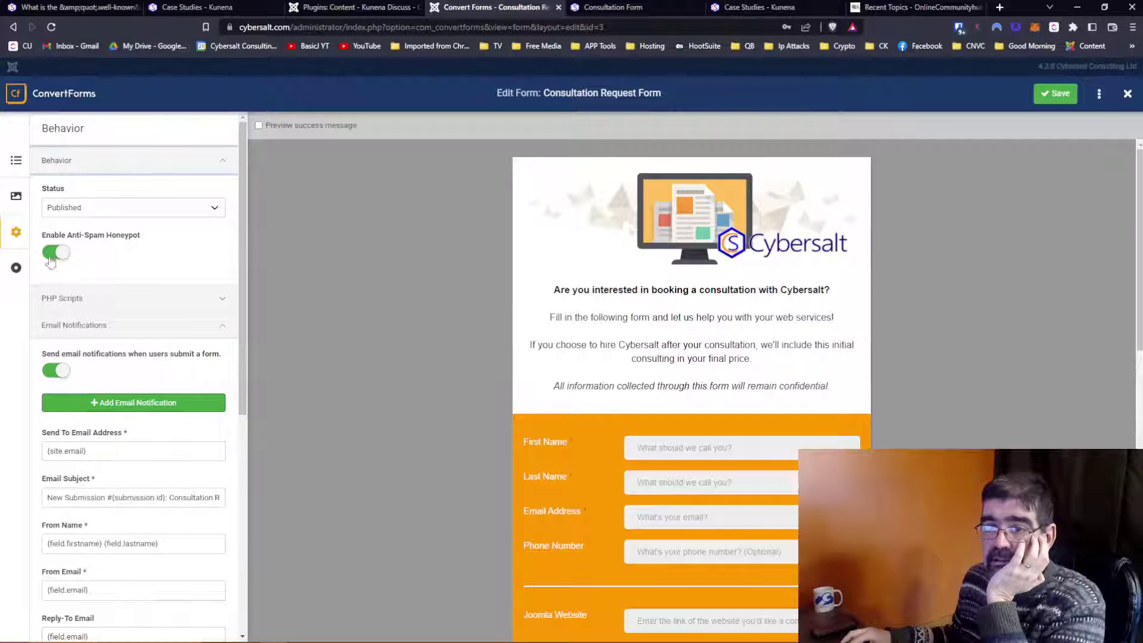
pyautogui.click(16, 268)
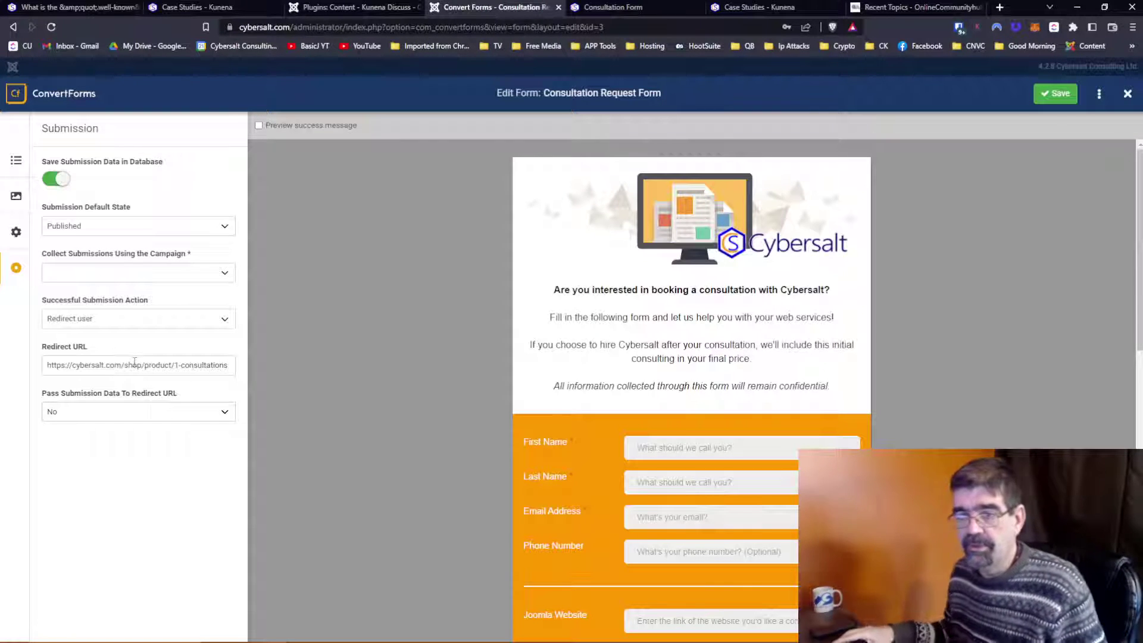
pyautogui.click(133, 365)
pyautogui.moveTo(132, 365); pyautogui.dragTo(219, 358)
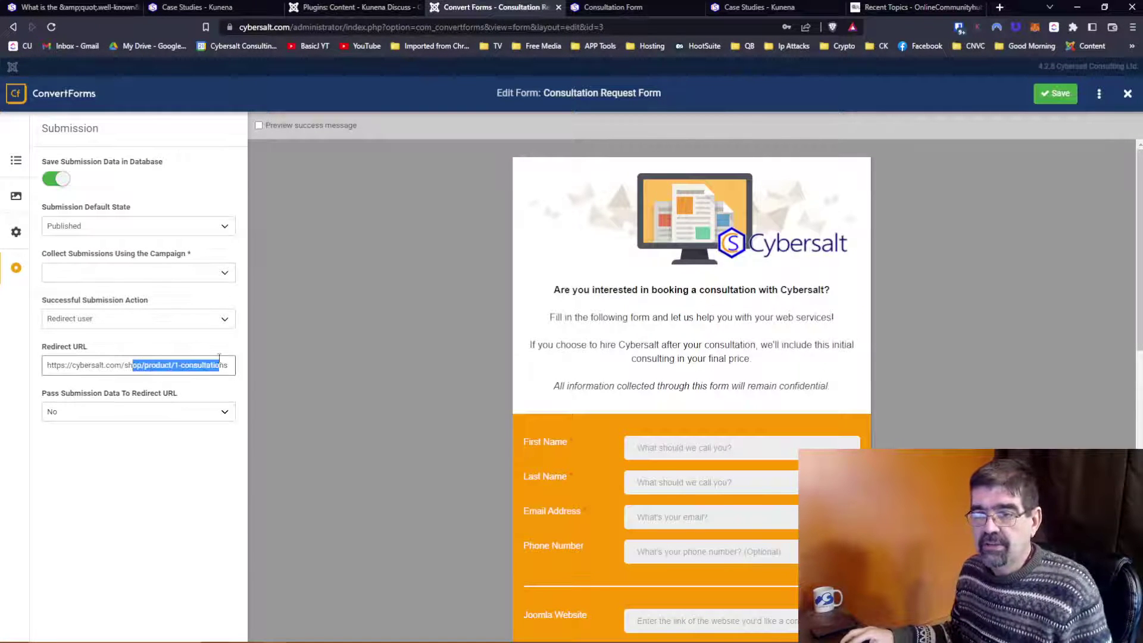
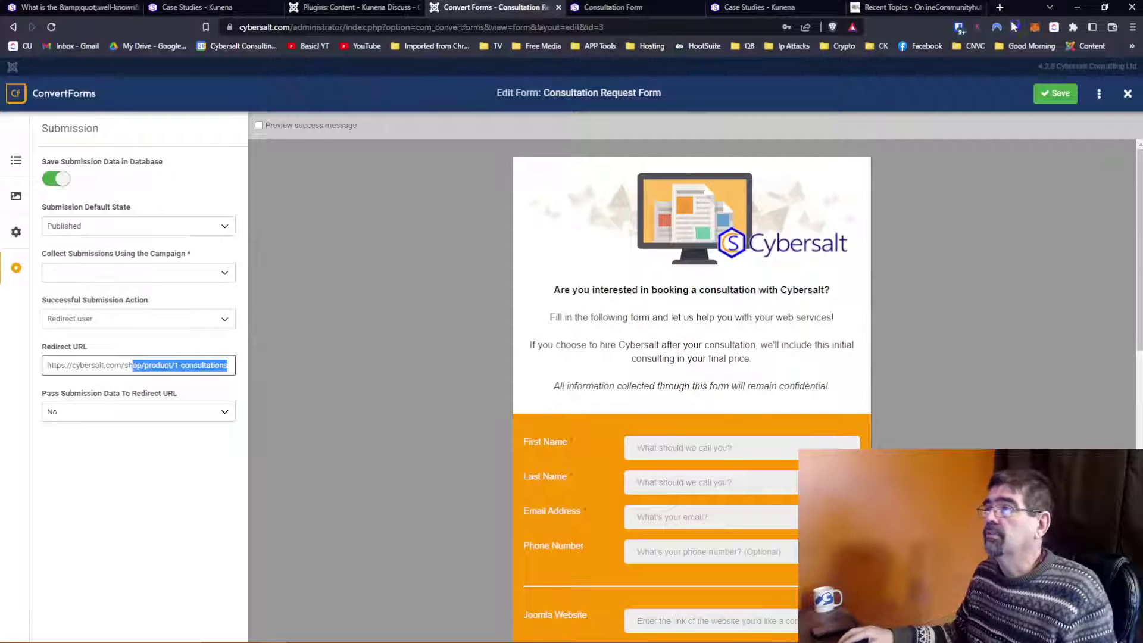
# Step: Open Unsplash in a new browser tab and search its photos for "thank you"
pyautogui.click(999, 8)
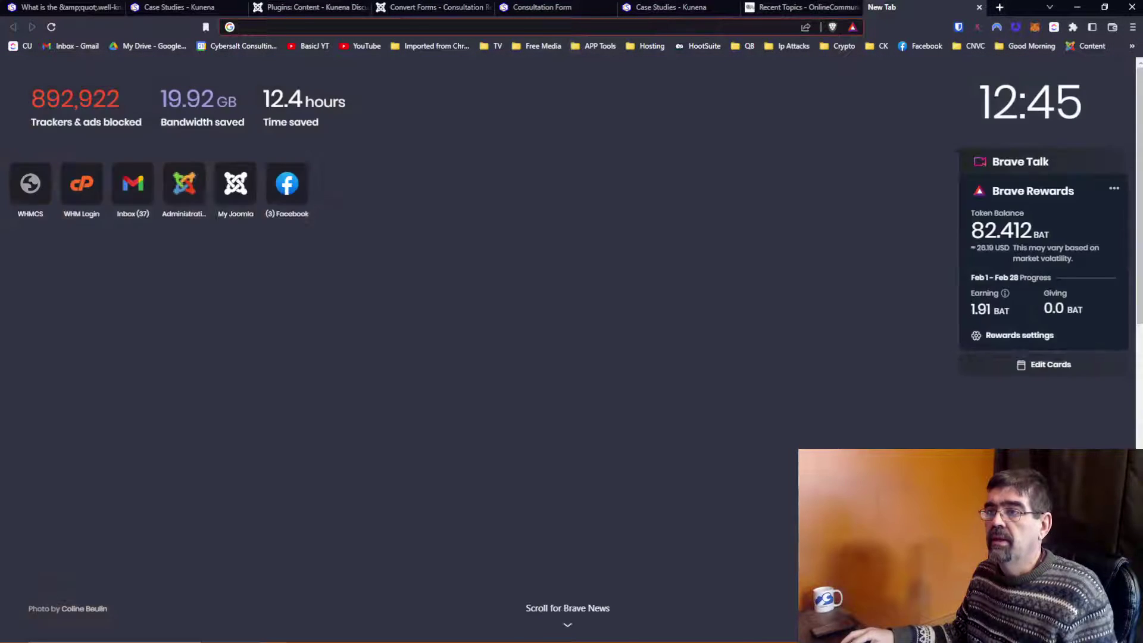
pyautogui.click(511, 28)
pyautogui.click(891, 292)
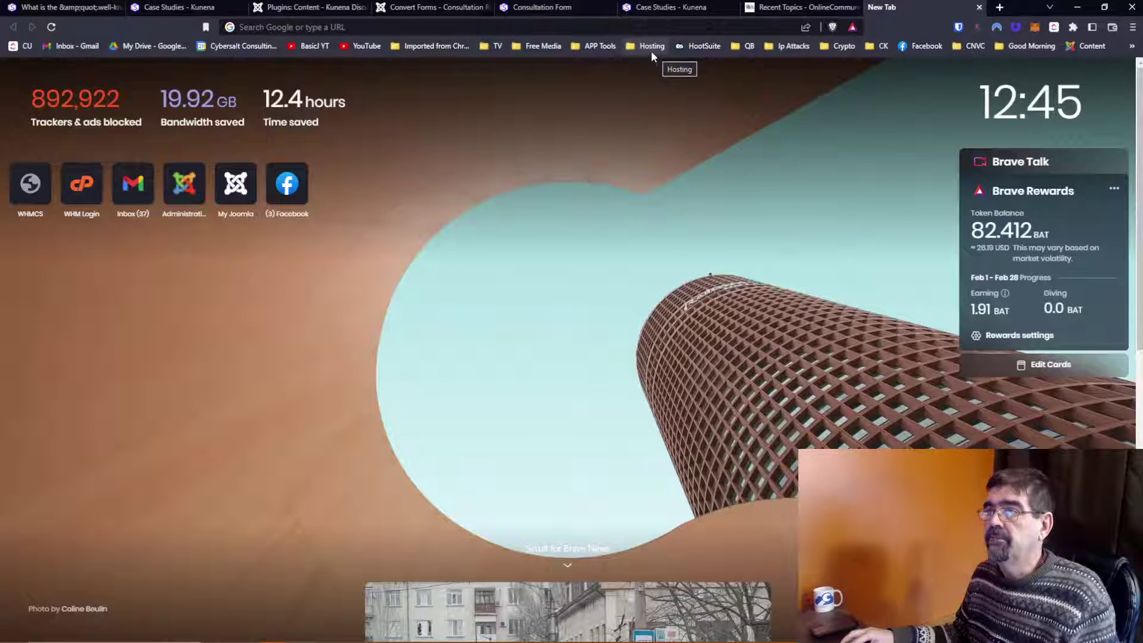
pyautogui.click(548, 48)
pyautogui.click(551, 91)
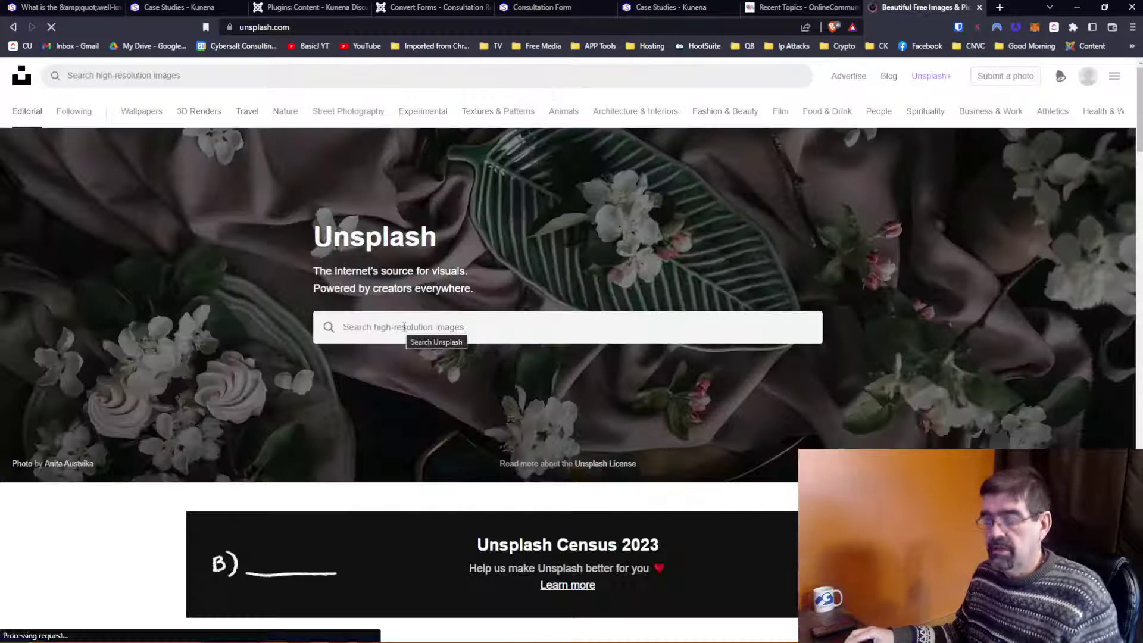
pyautogui.click(402, 328)
pyautogui.write('thank you')
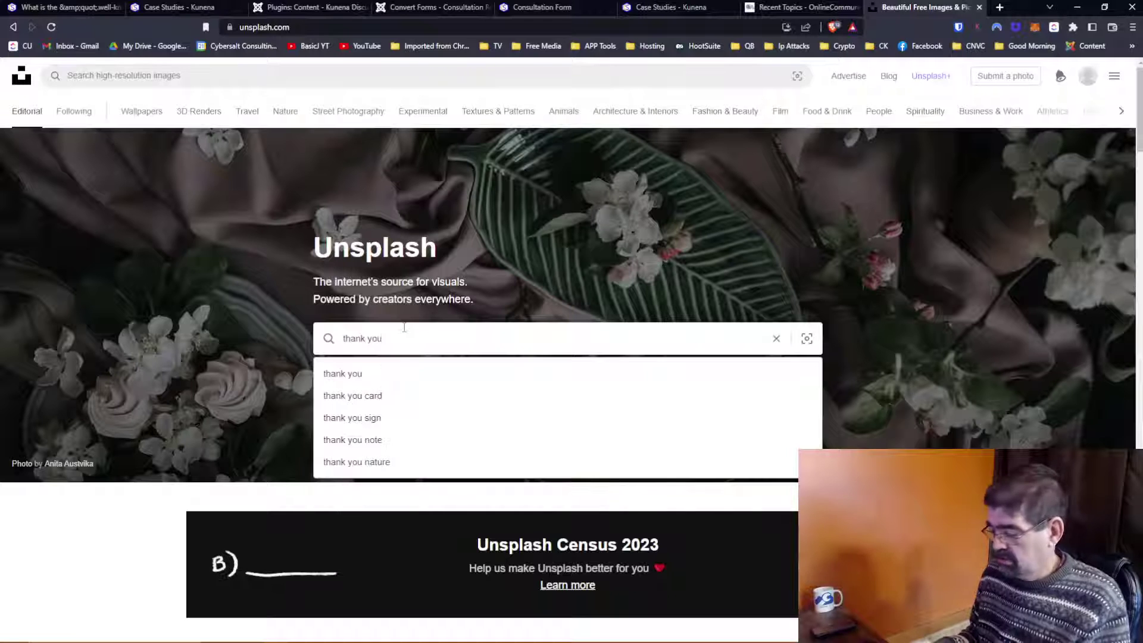
pyautogui.press('Return')
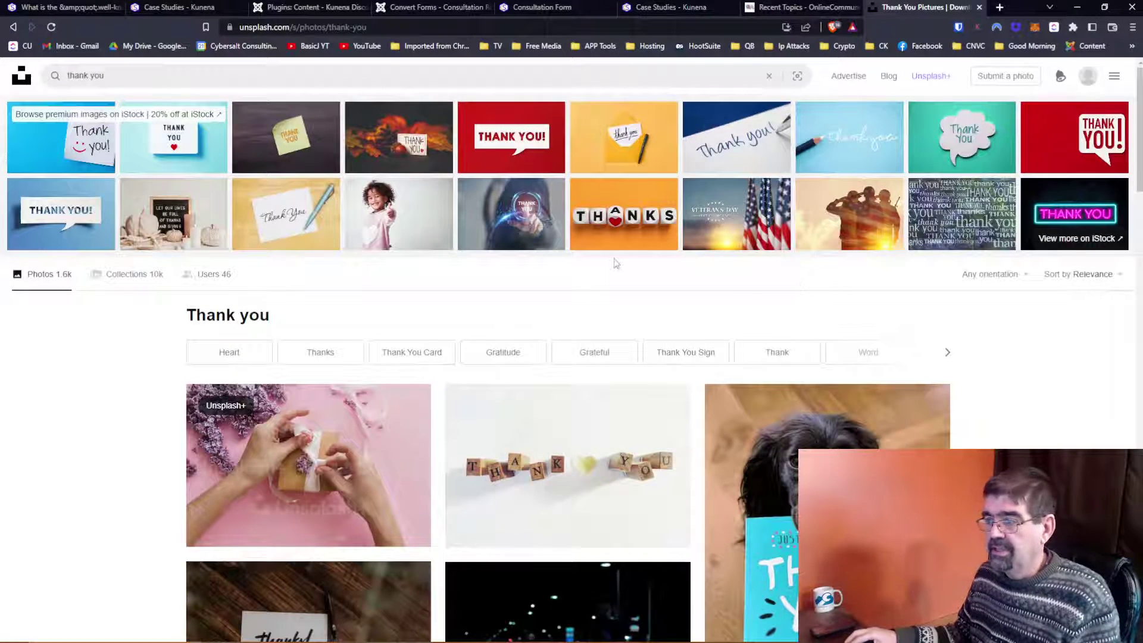
# Step: Browse the thank you photos, loading more results, to look for a suitable image
pyautogui.scroll(-3, 616, 264)
pyautogui.scroll(-3, 613, 257)
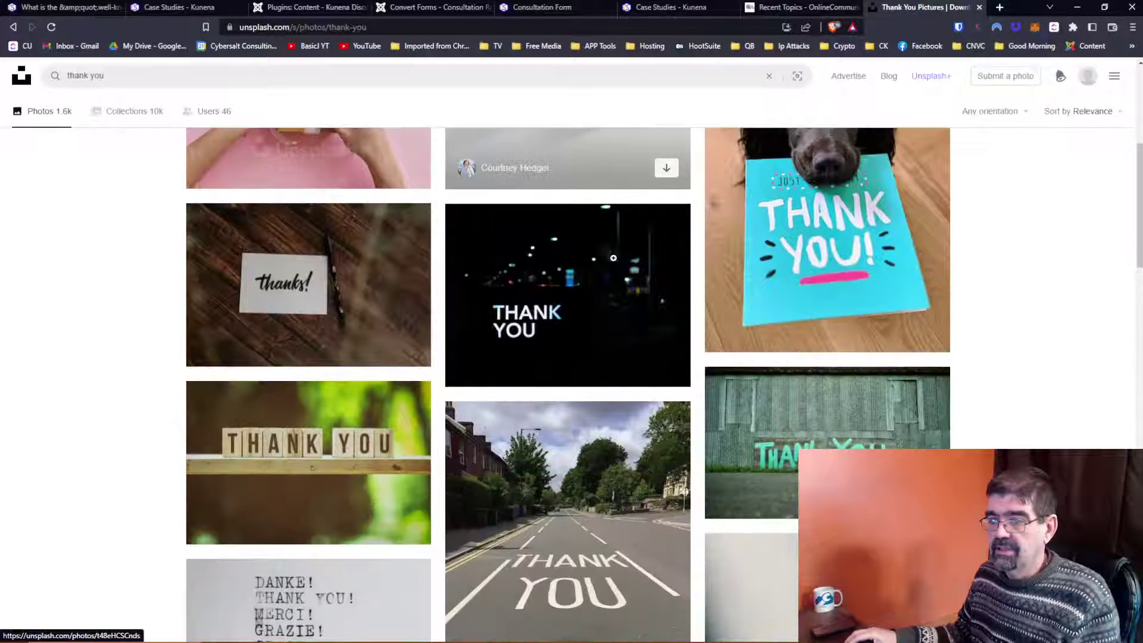
pyautogui.scroll(-4, 613, 258)
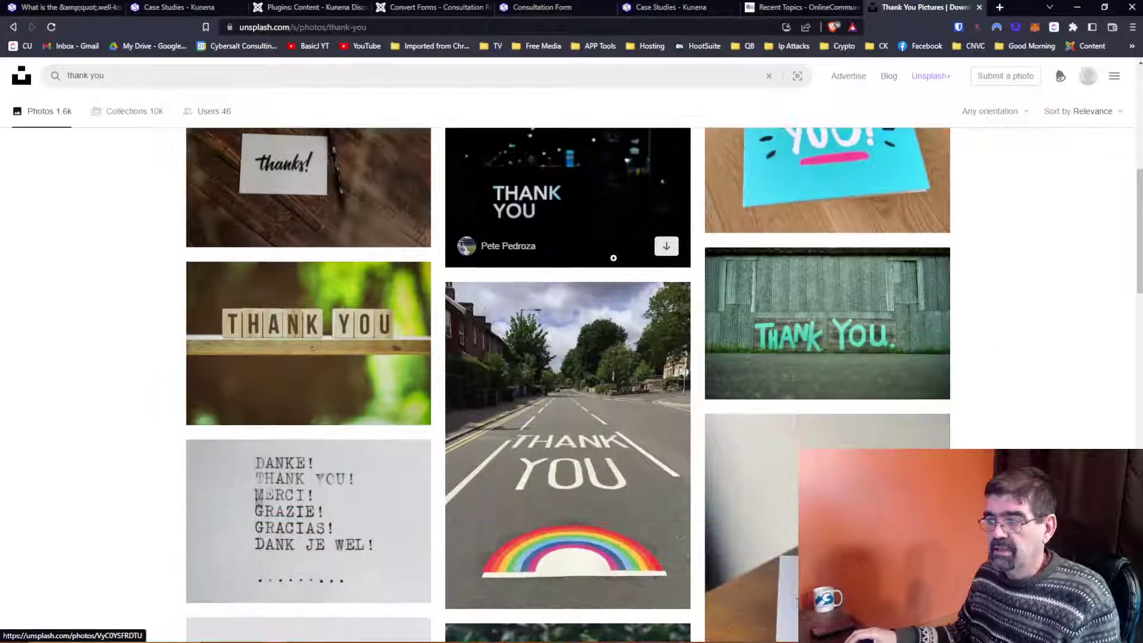
pyautogui.scroll(-9, 613, 257)
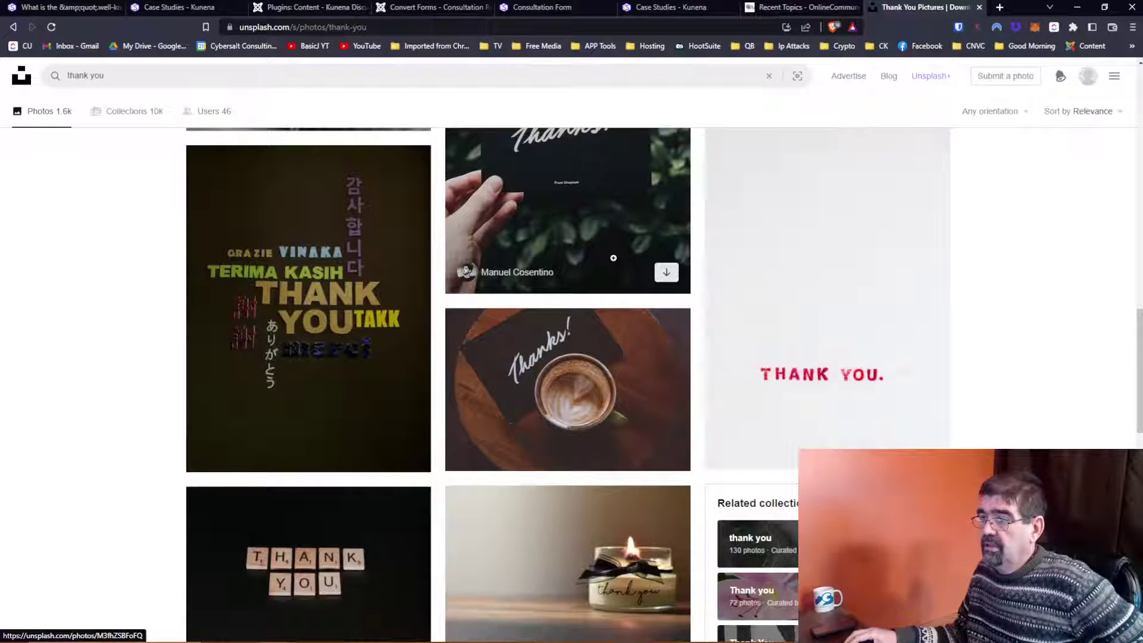
pyautogui.scroll(-6, 613, 258)
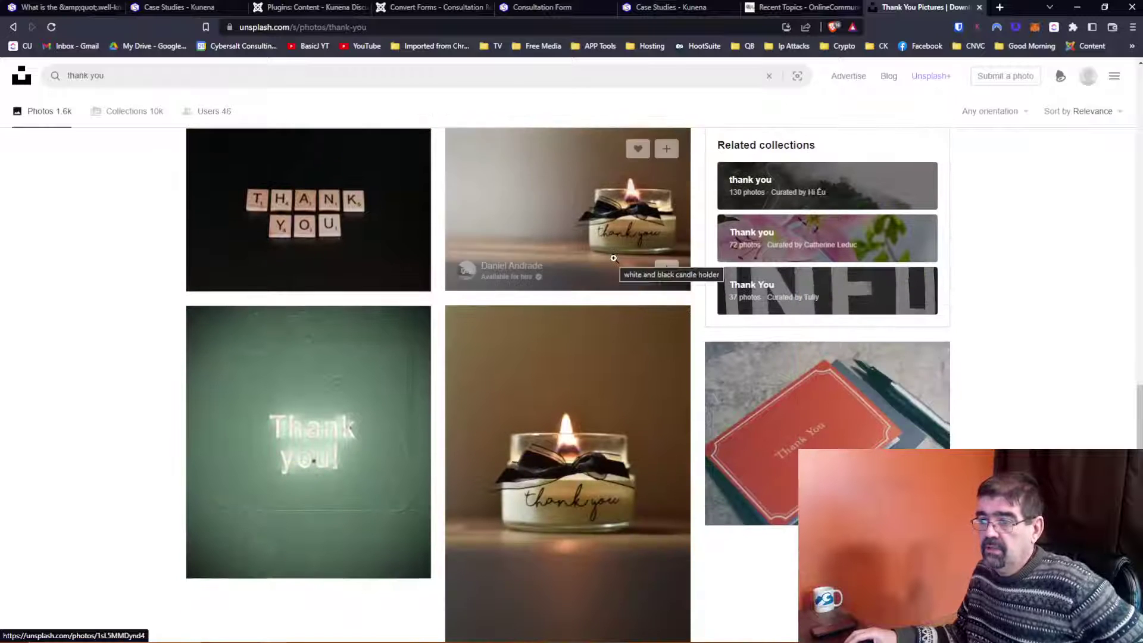
pyautogui.scroll(-4, 613, 258)
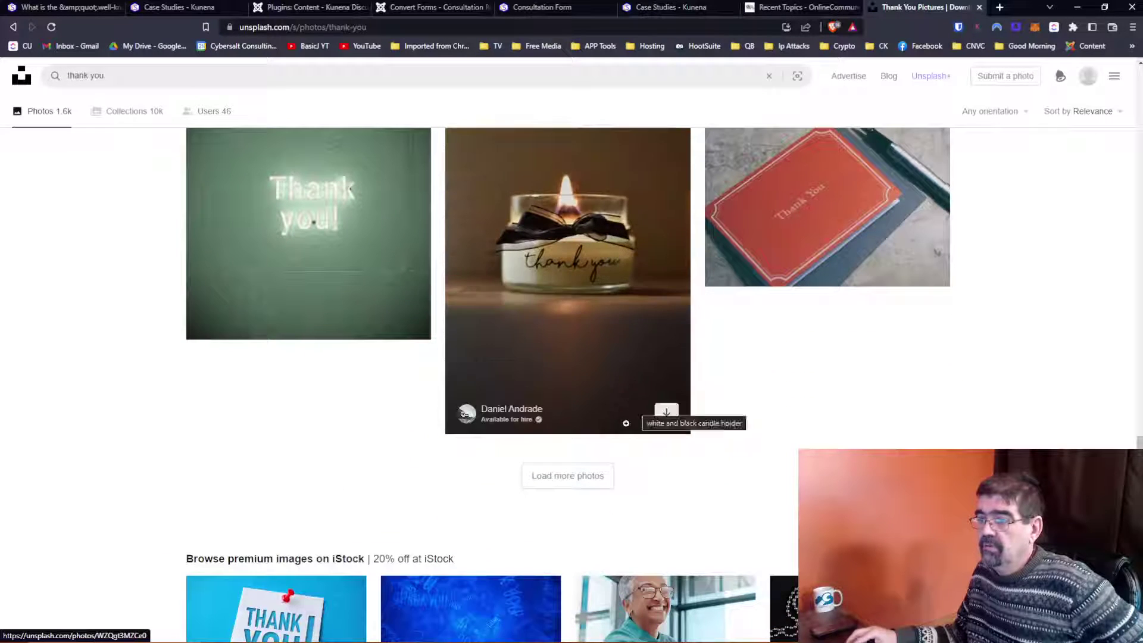
pyautogui.click(575, 476)
pyautogui.scroll(-1, 616, 268)
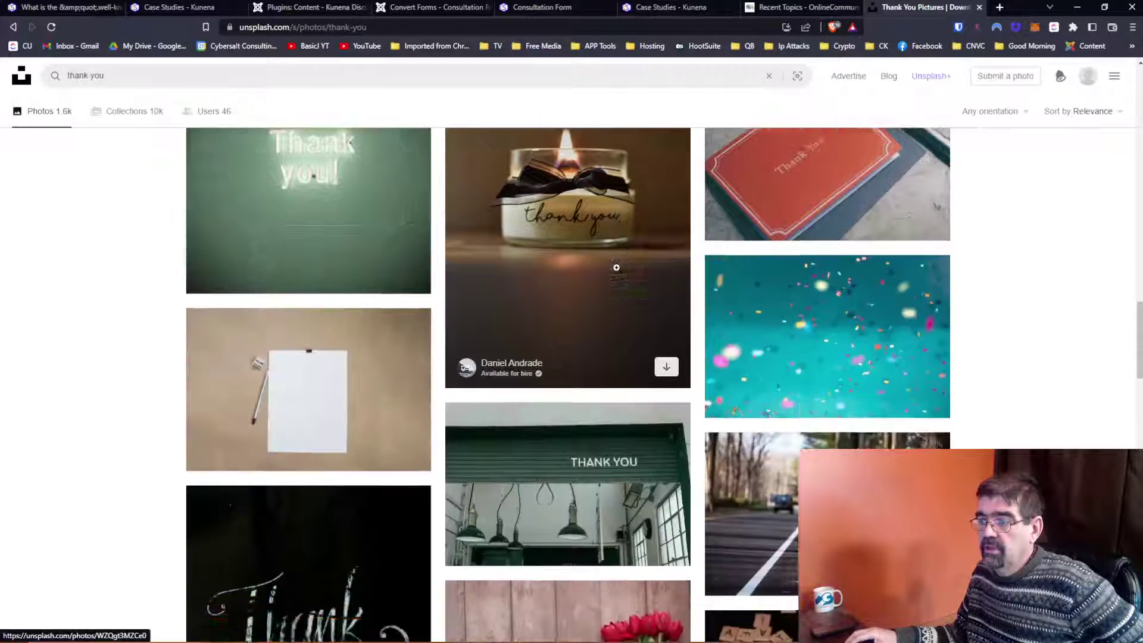
pyautogui.scroll(-3, 616, 268)
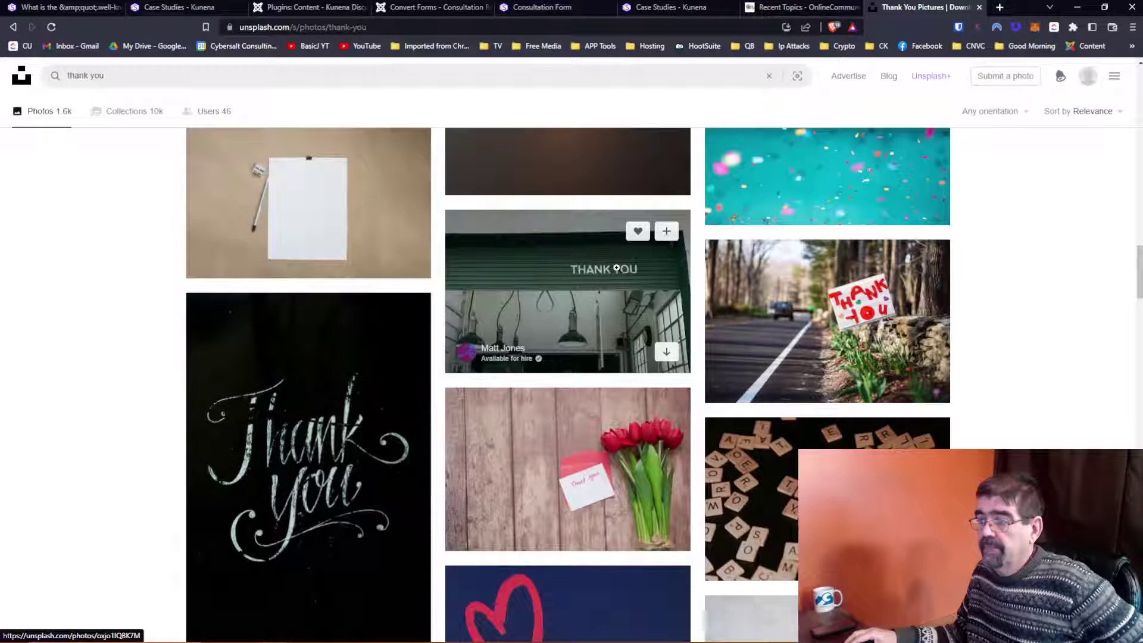
pyautogui.scroll(-4, 616, 268)
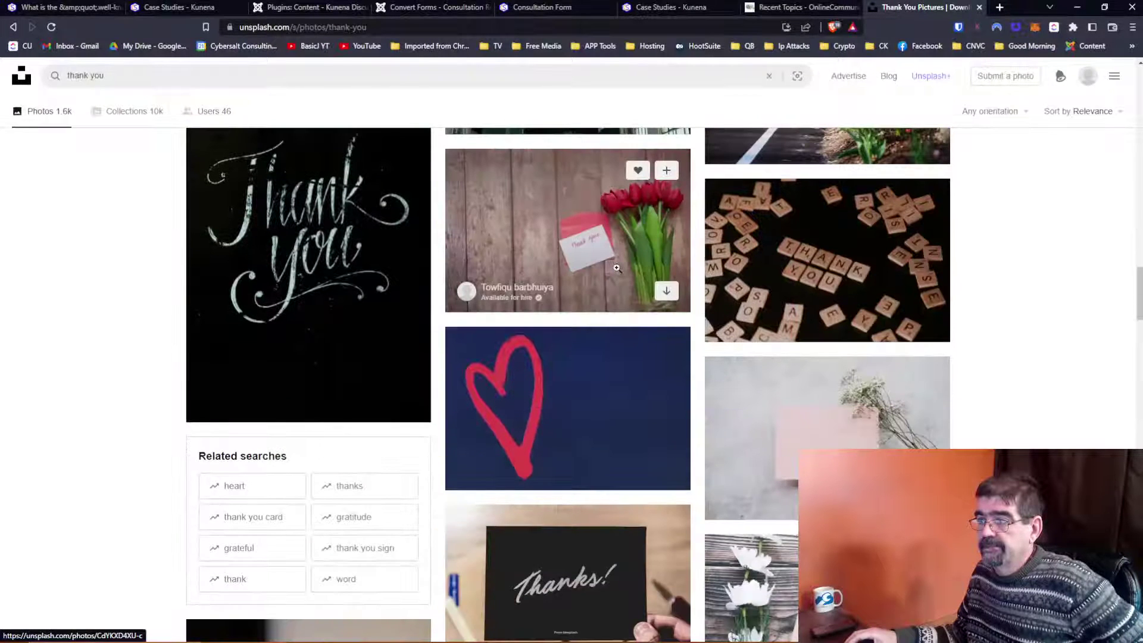
pyautogui.scroll(-7, 616, 268)
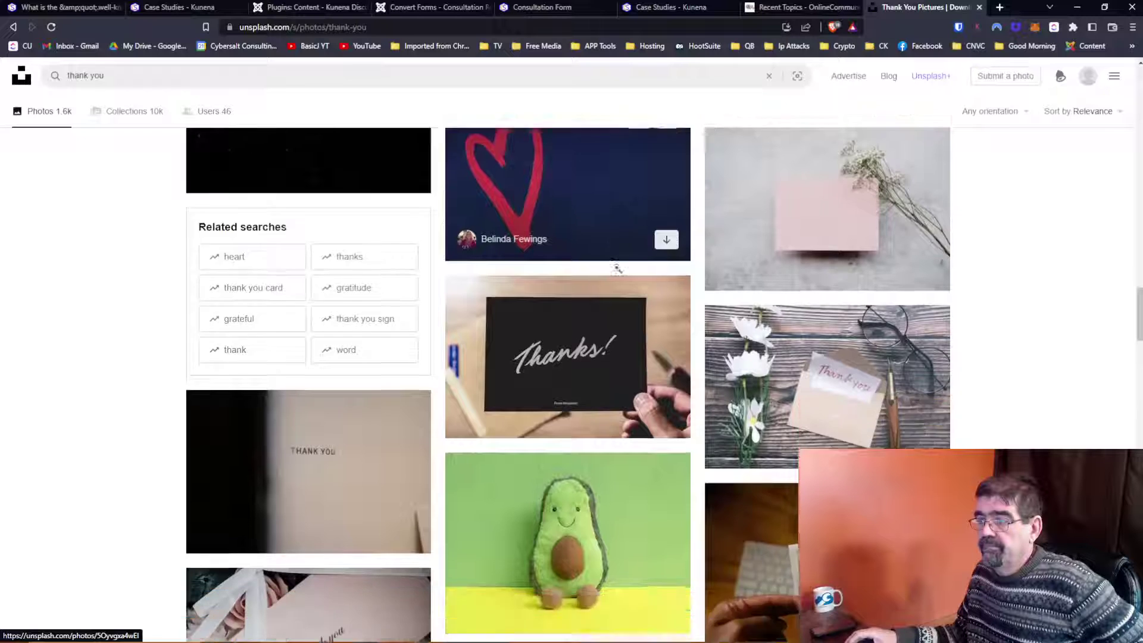
pyautogui.scroll(7, 616, 268)
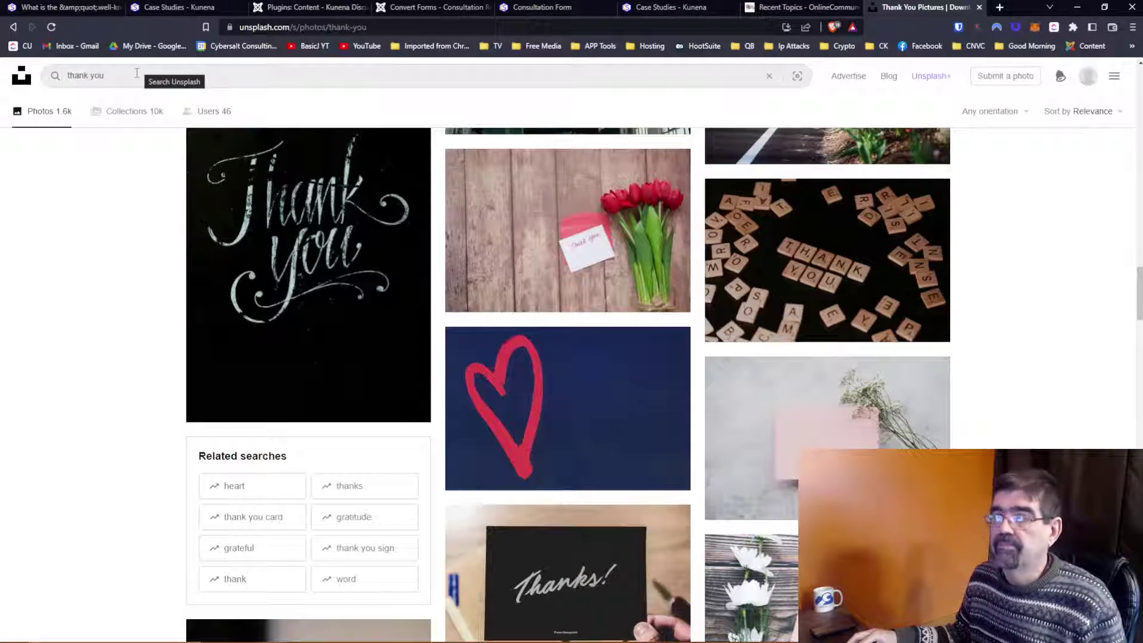
# Step: Download the photo of scattered letter tiles spelling THANK YOU as thank-you.jpg into the Desktop's delete folder, replacing the existing file
pyautogui.click(803, 285)
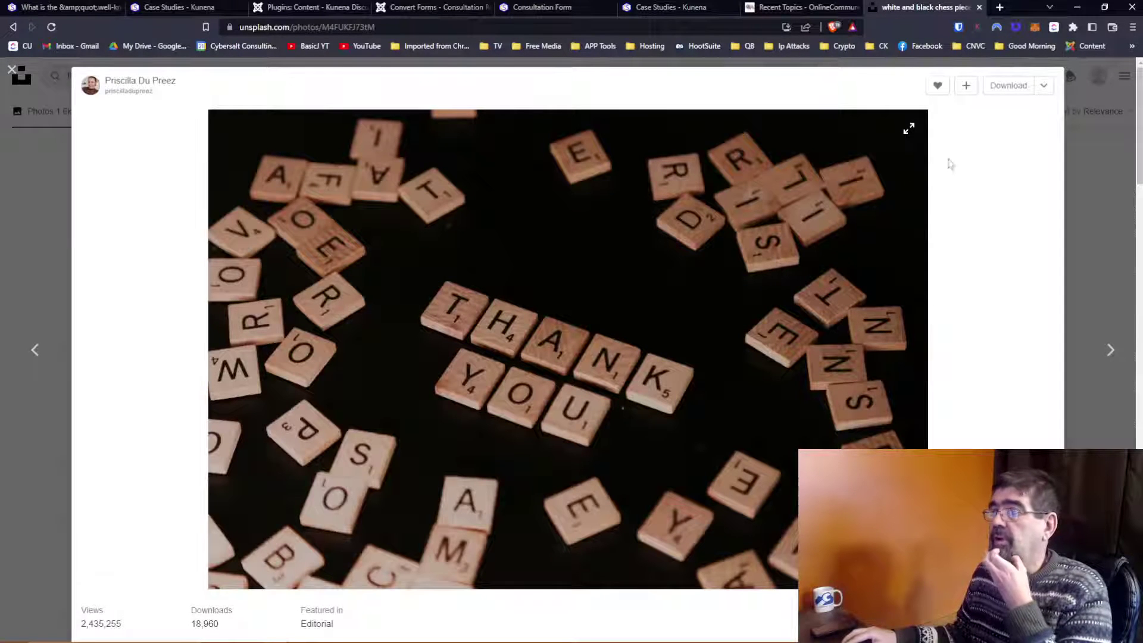
pyautogui.click(1003, 94)
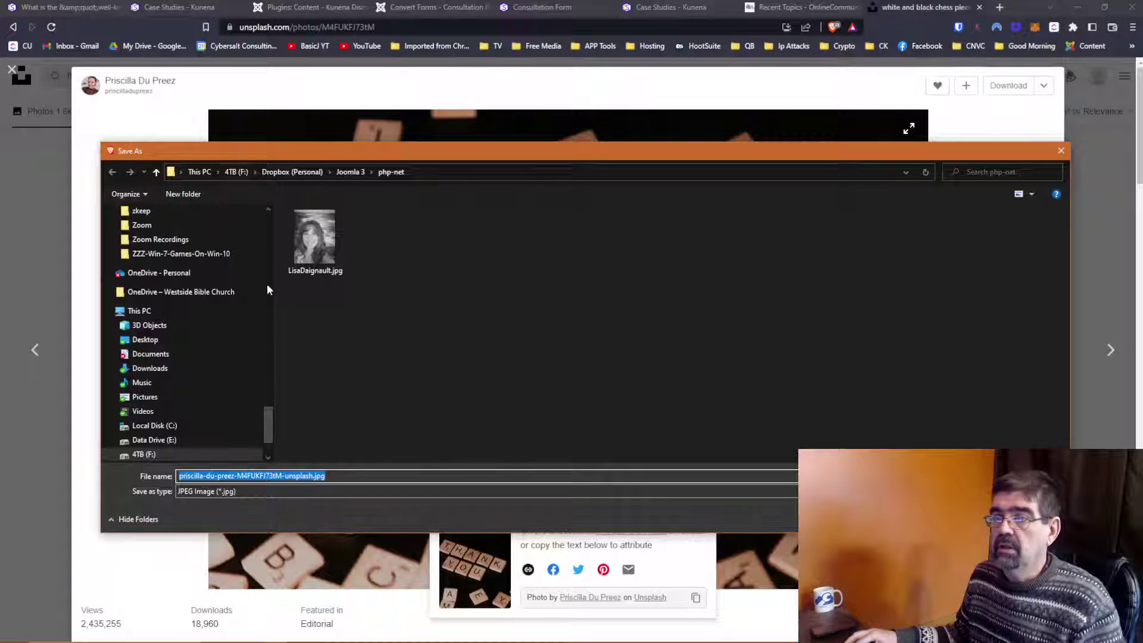
pyautogui.moveTo(268, 419); pyautogui.dragTo(260, 201)
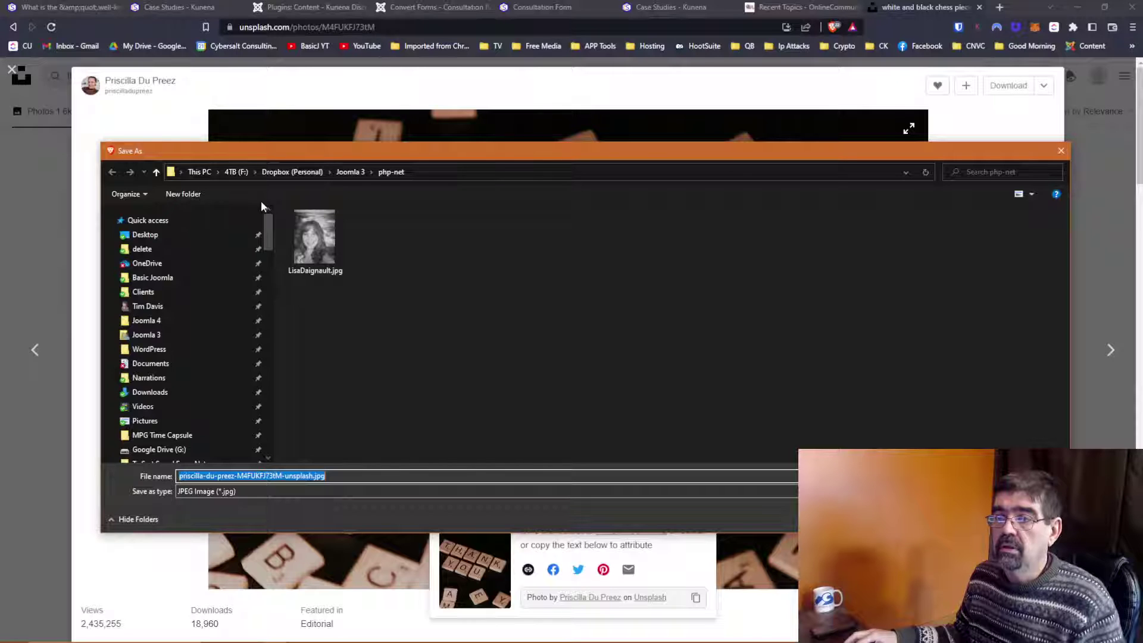
pyautogui.click(153, 248)
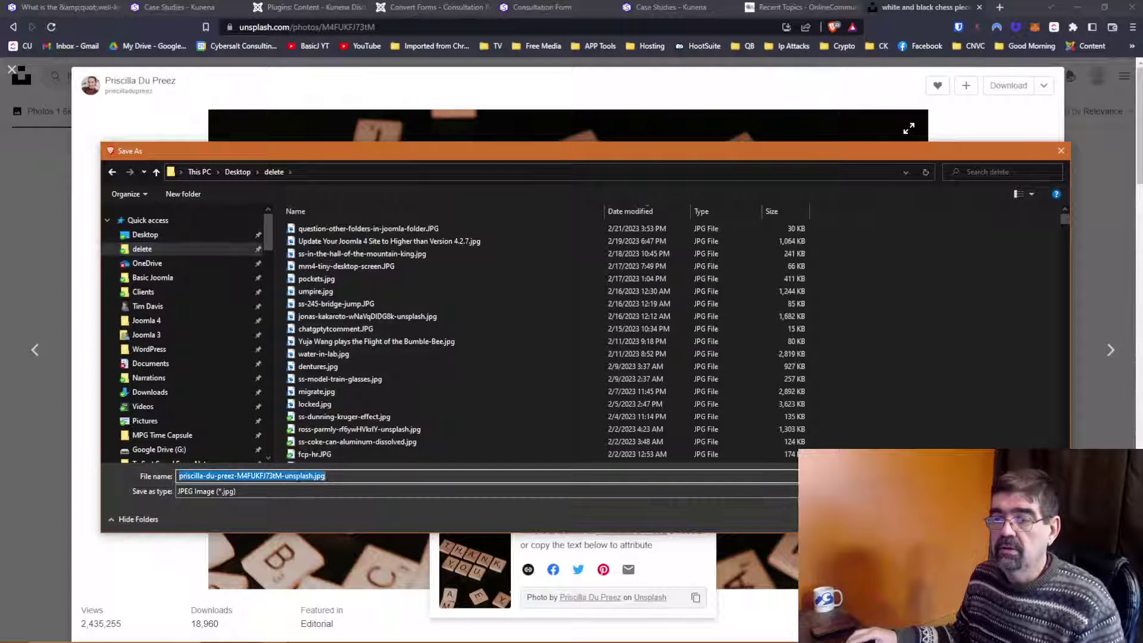
pyautogui.write('thank')
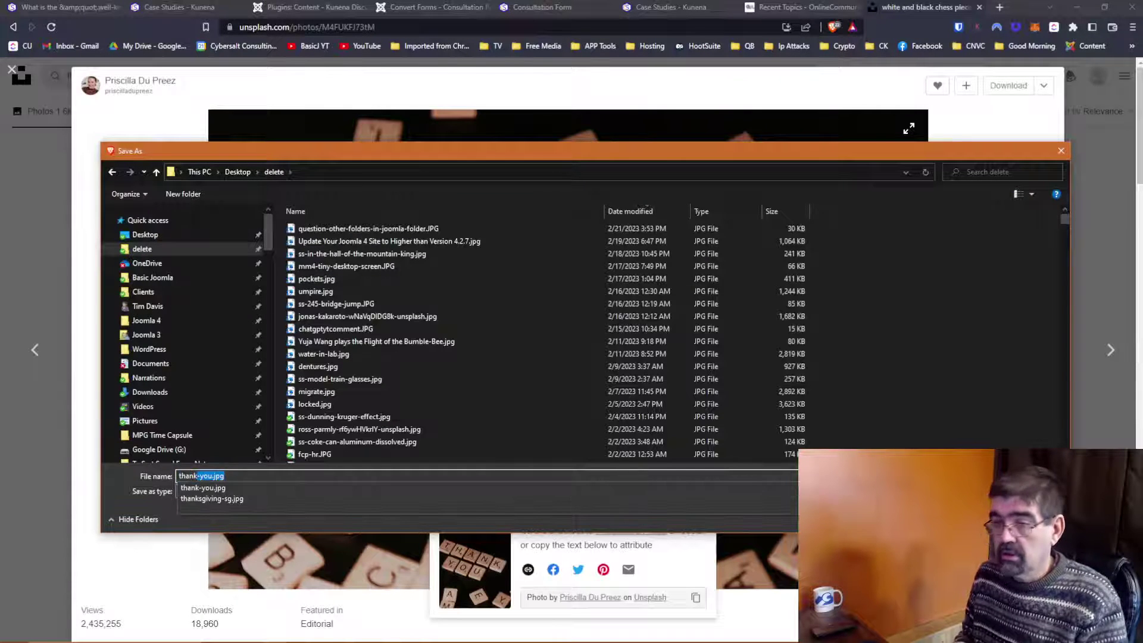
pyautogui.write('-you')
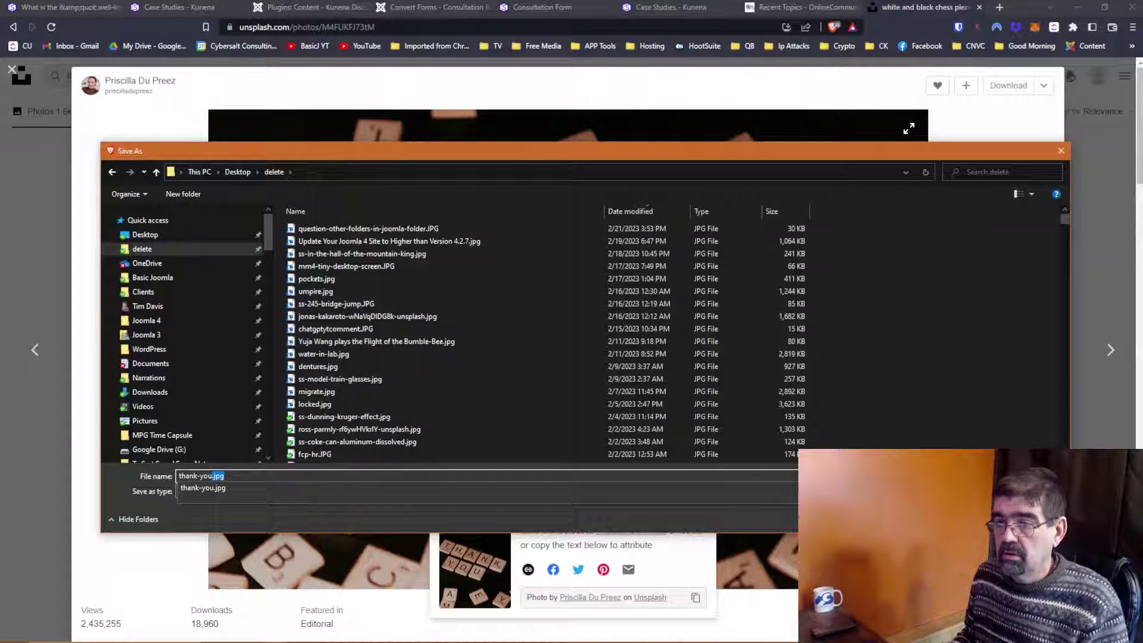
pyautogui.press('Return')
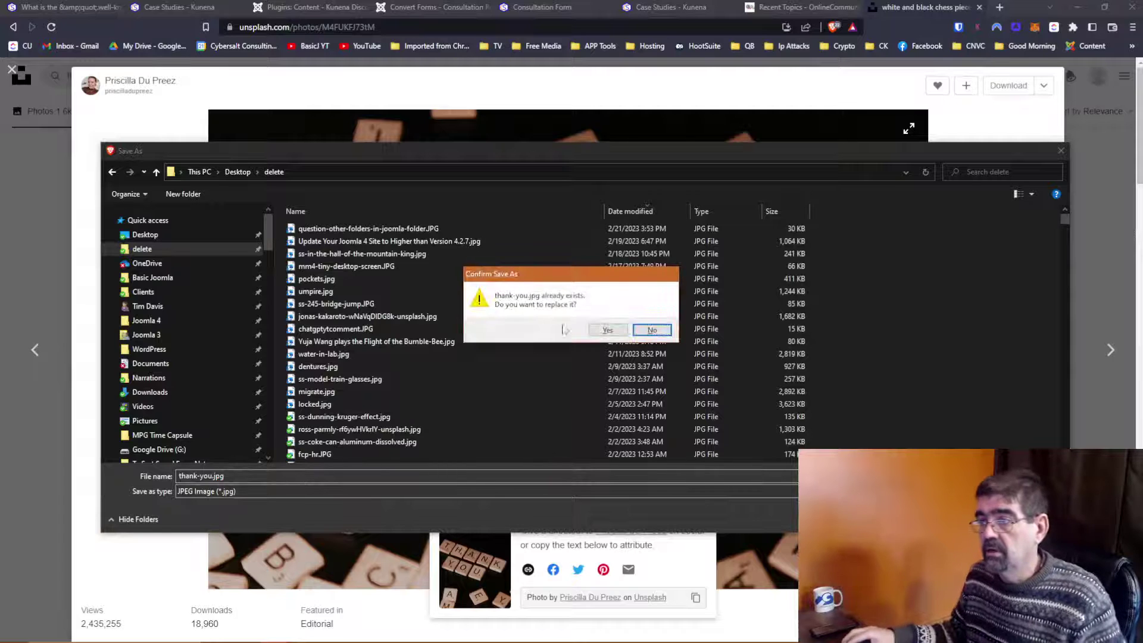
pyautogui.click(607, 330)
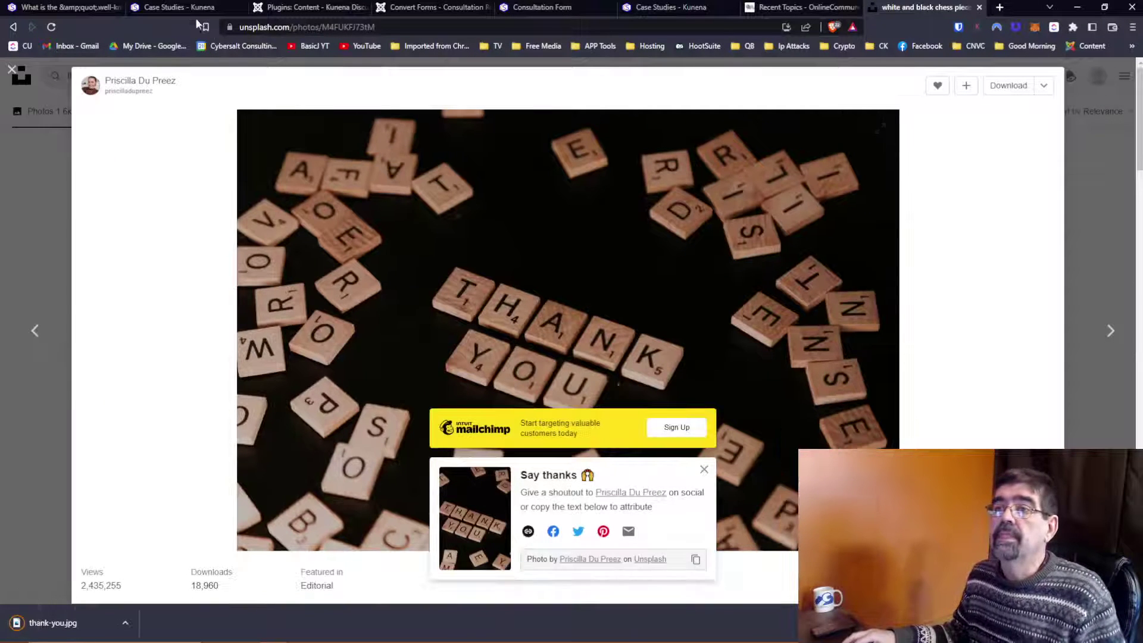
# Step: Switch to the Joomla administration and save and close the Content - Kunena Discuss plugin settings
pyautogui.click(280, 11)
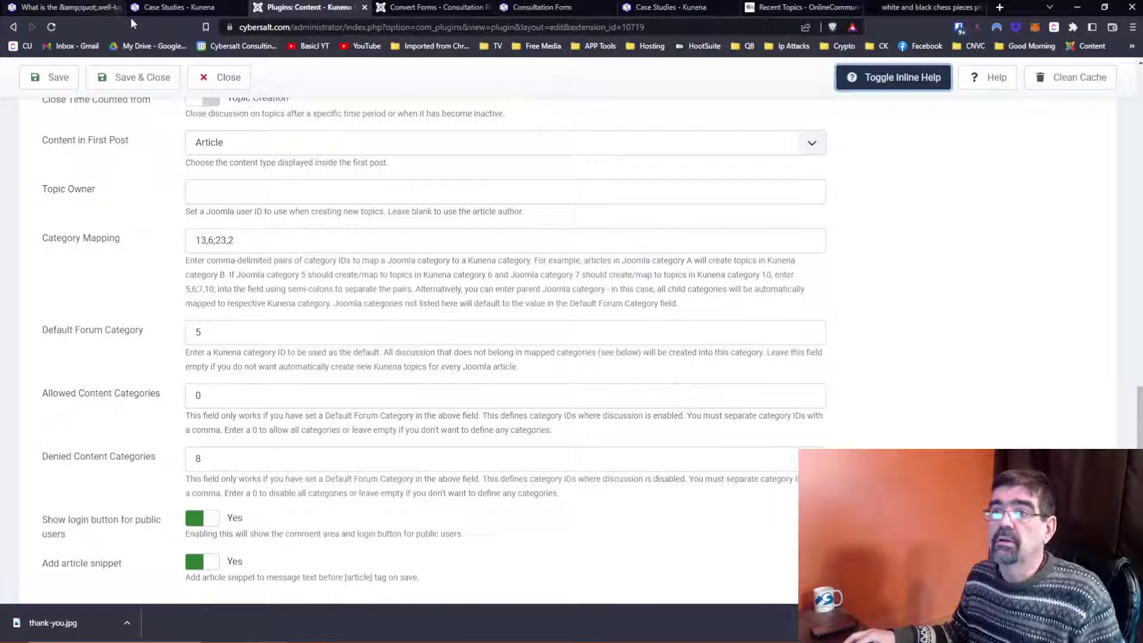
pyautogui.scroll(1, 405, 179)
pyautogui.click(157, 88)
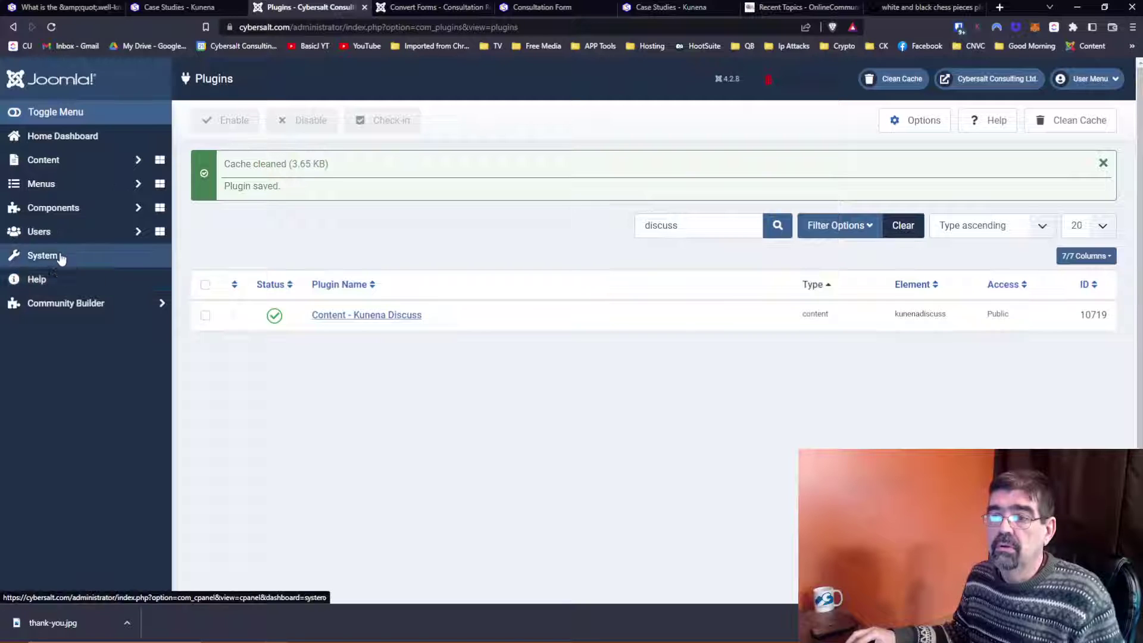
# Step: Create a new article and title it "Form Submission Thank-You!"
pyautogui.click(57, 160)
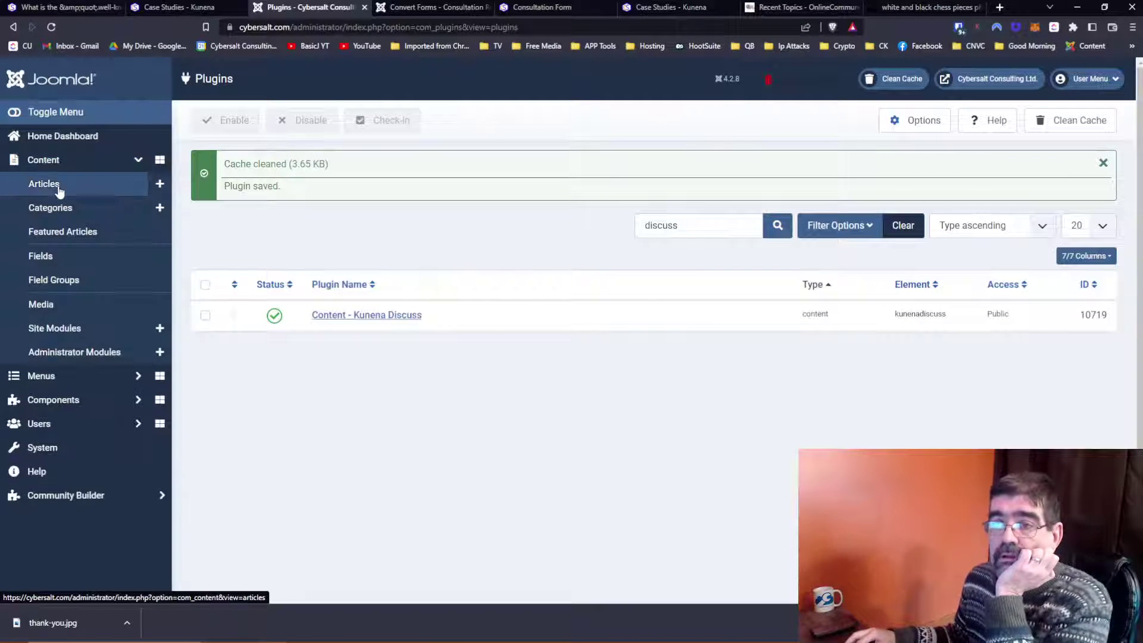
pyautogui.click(160, 185)
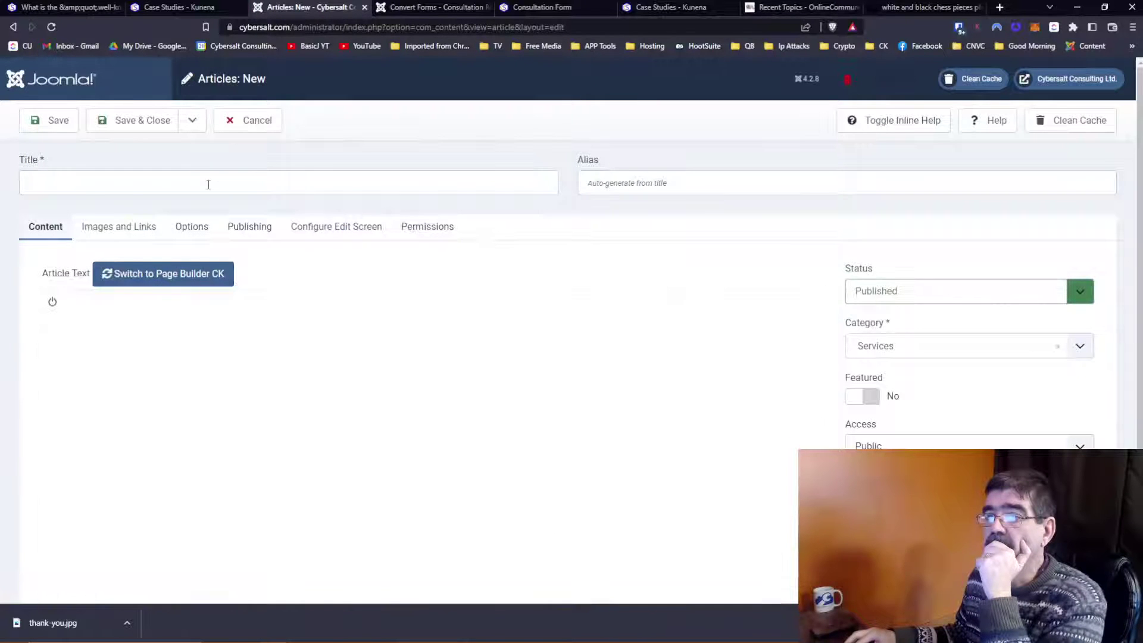
pyautogui.click(208, 184)
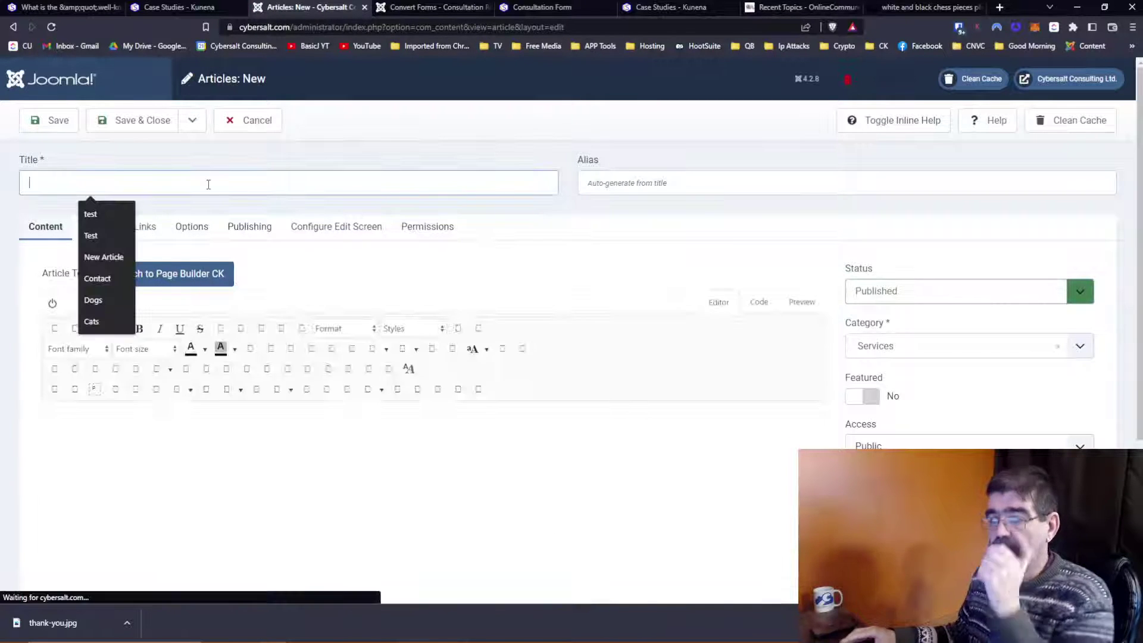
pyautogui.write('Su')
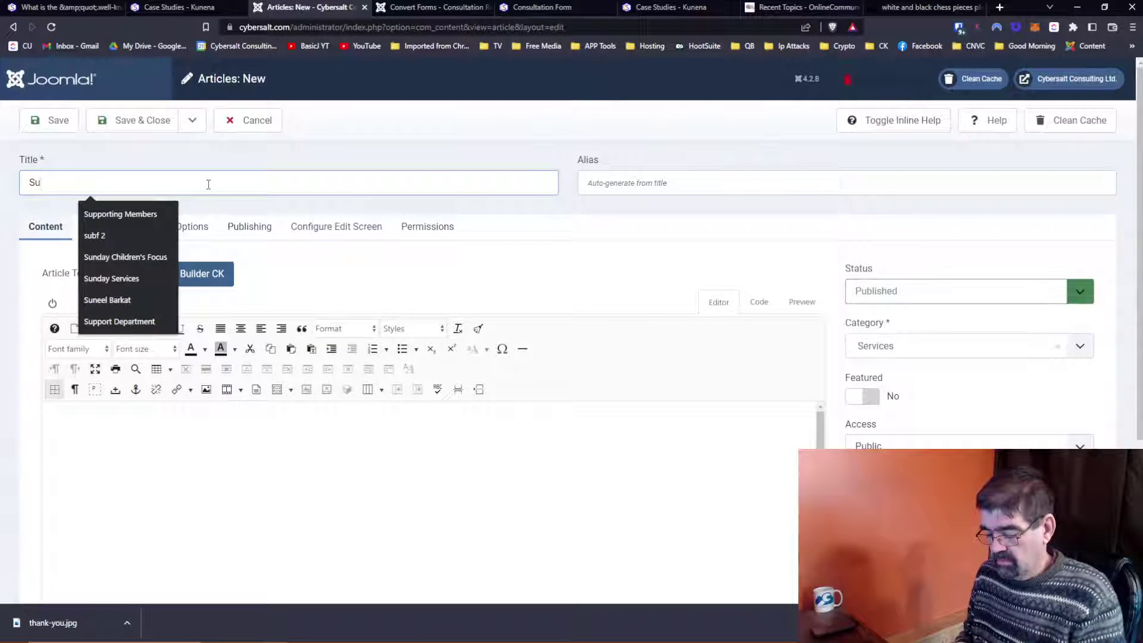
pyautogui.press('BackSpace')
pyautogui.press('BackSpace')
pyautogui.write('form')
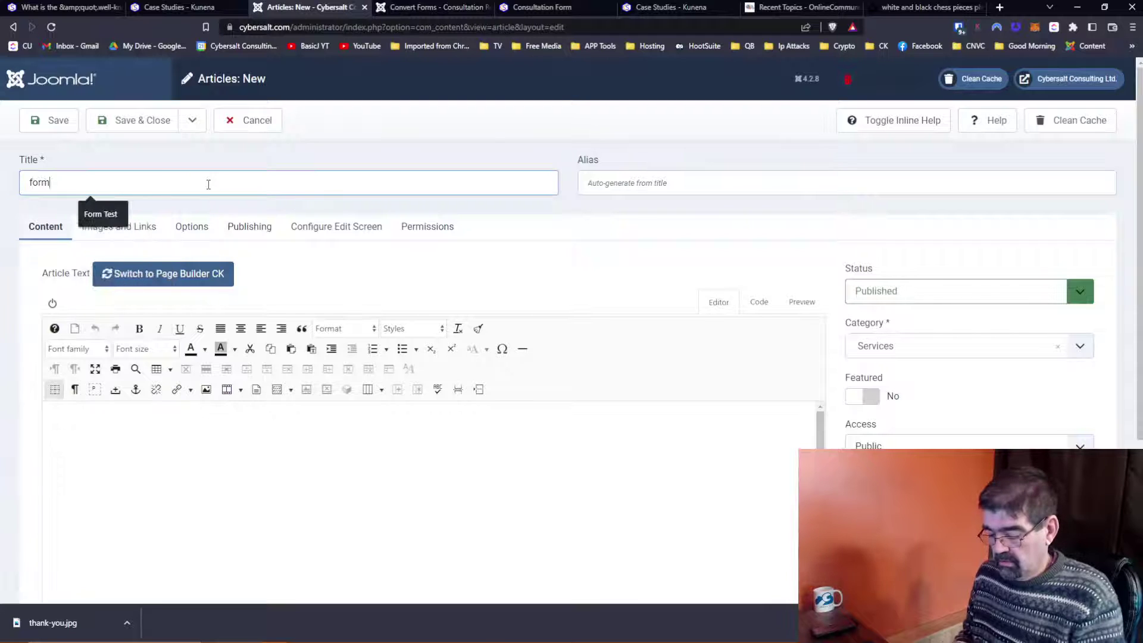
pyautogui.write(' Submission')
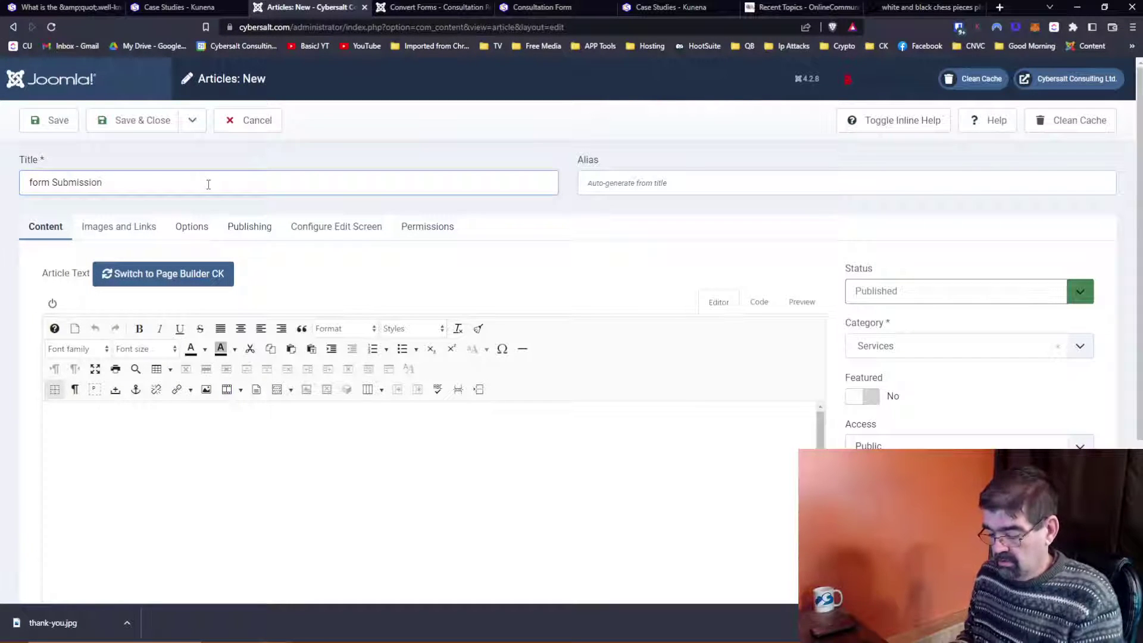
pyautogui.press('Home')
pyautogui.press('Delete')
pyautogui.write('F')
pyautogui.press('End')
pyautogui.write('Than')
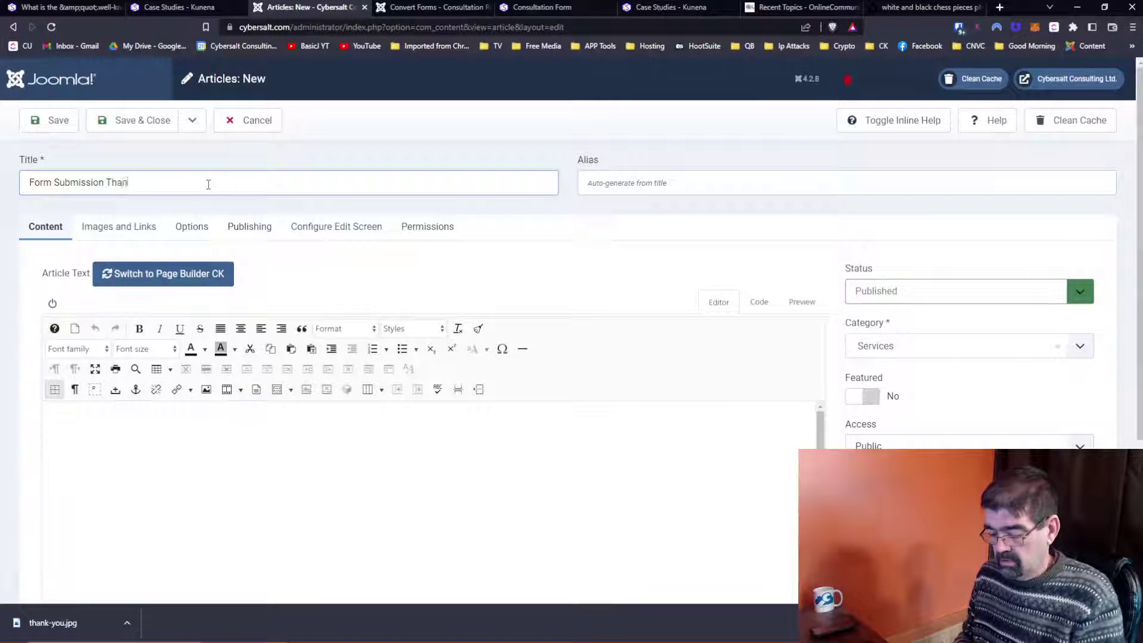
pyautogui.write('k')
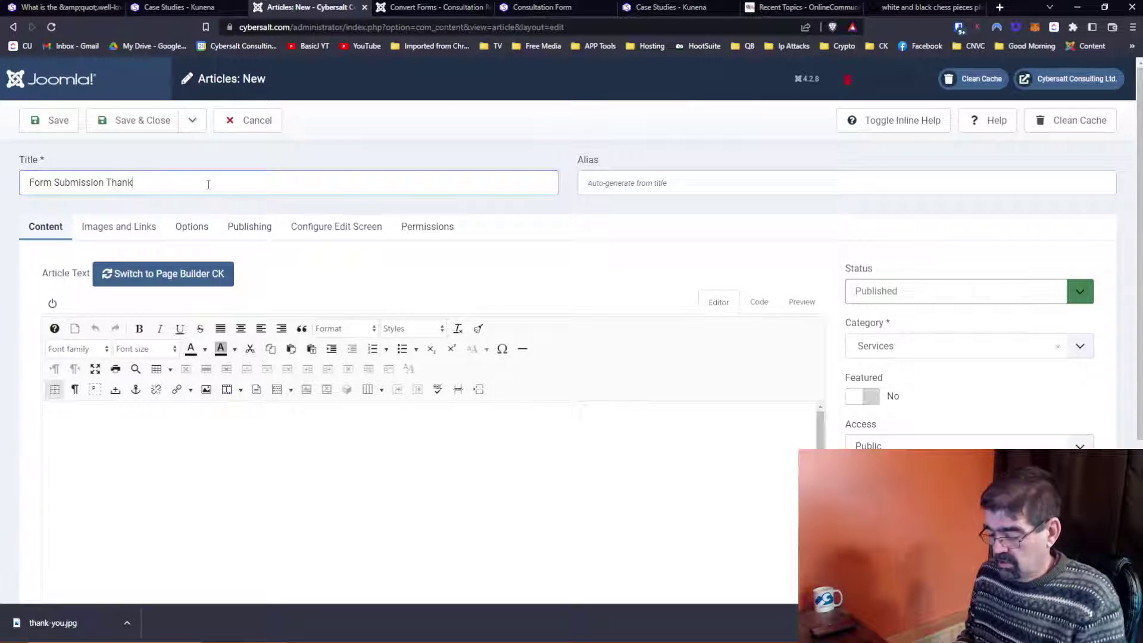
pyautogui.write('you-you')
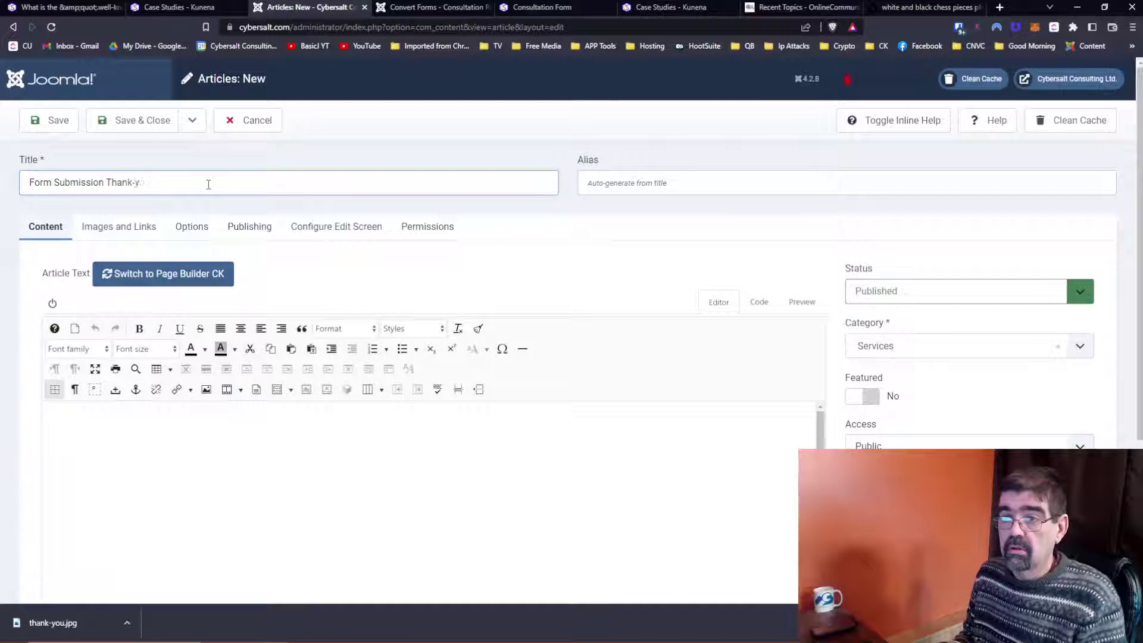
pyautogui.press('BackSpace')
pyautogui.press('BackSpace')
pyautogui.write('You!')
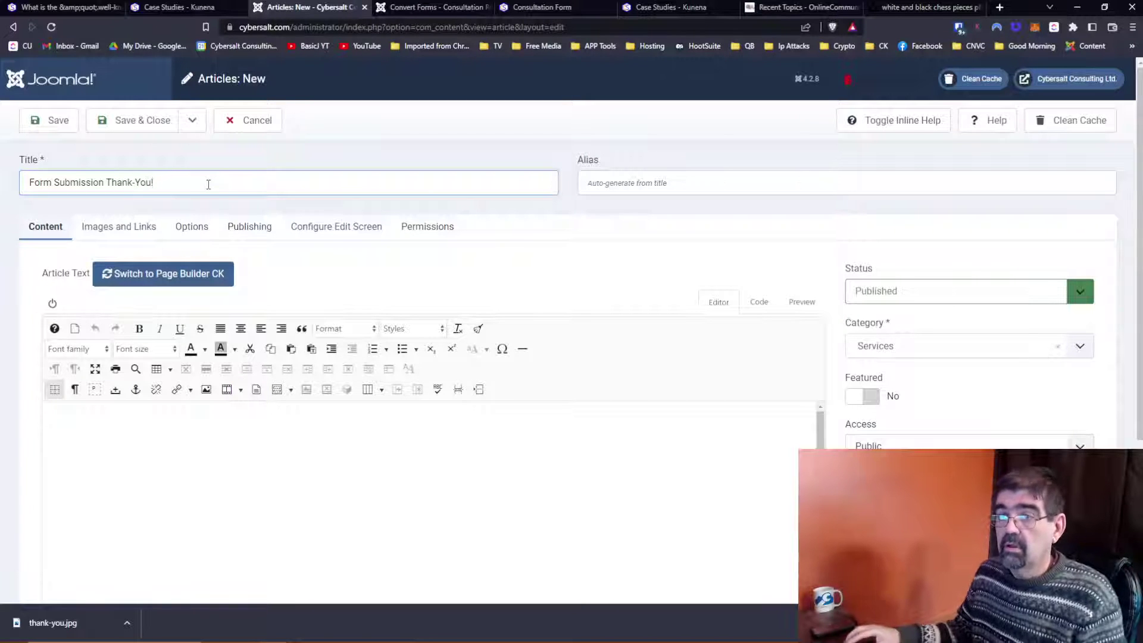
pyautogui.press('Tab')
# Step: Set the new article's category to Uncategorised
pyautogui.click(892, 350)
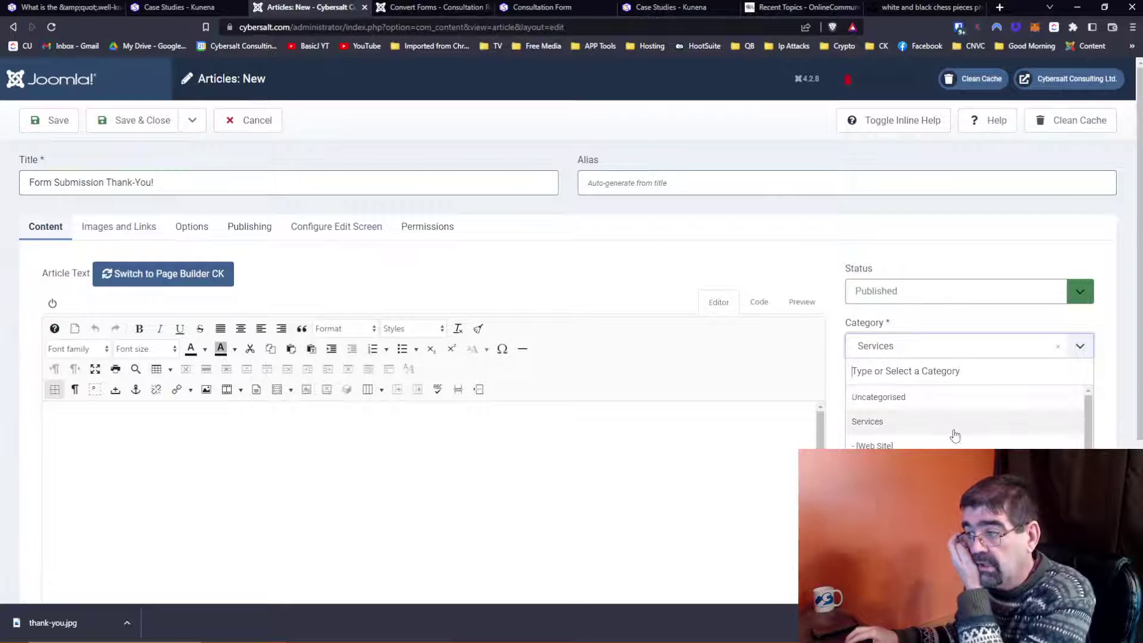
pyautogui.scroll(-2, 952, 428)
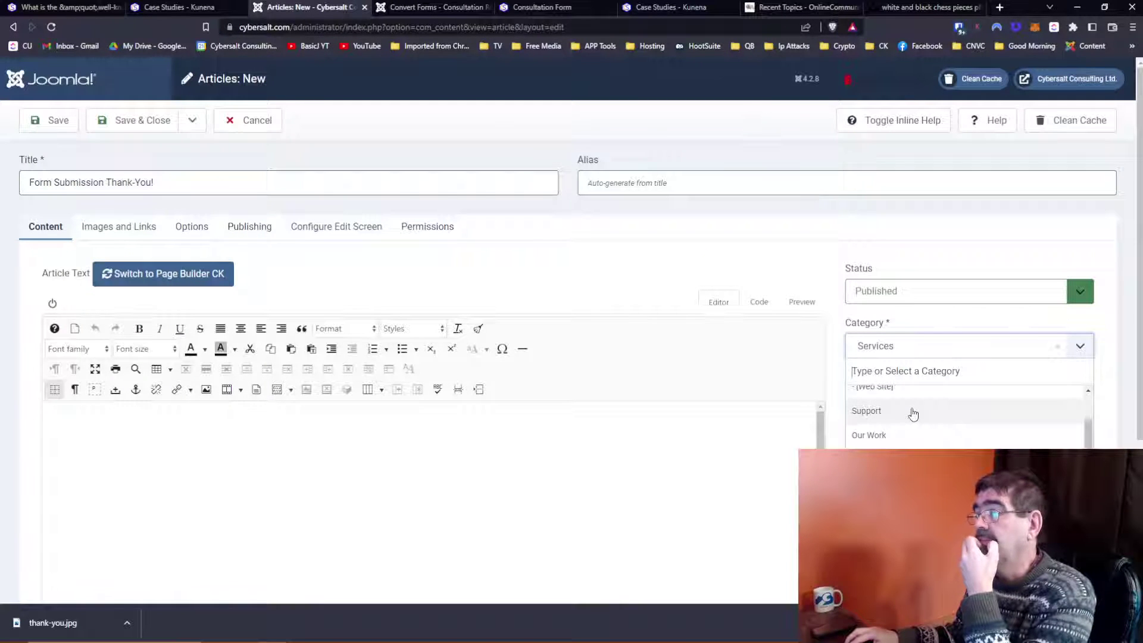
pyautogui.scroll(2, 912, 413)
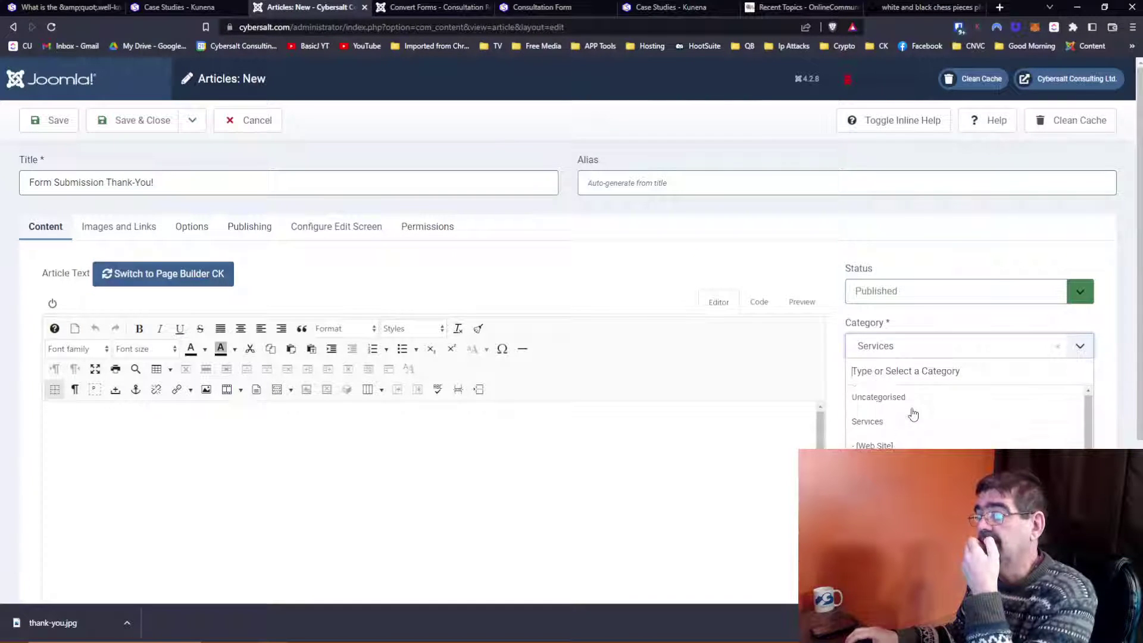
pyautogui.click(909, 403)
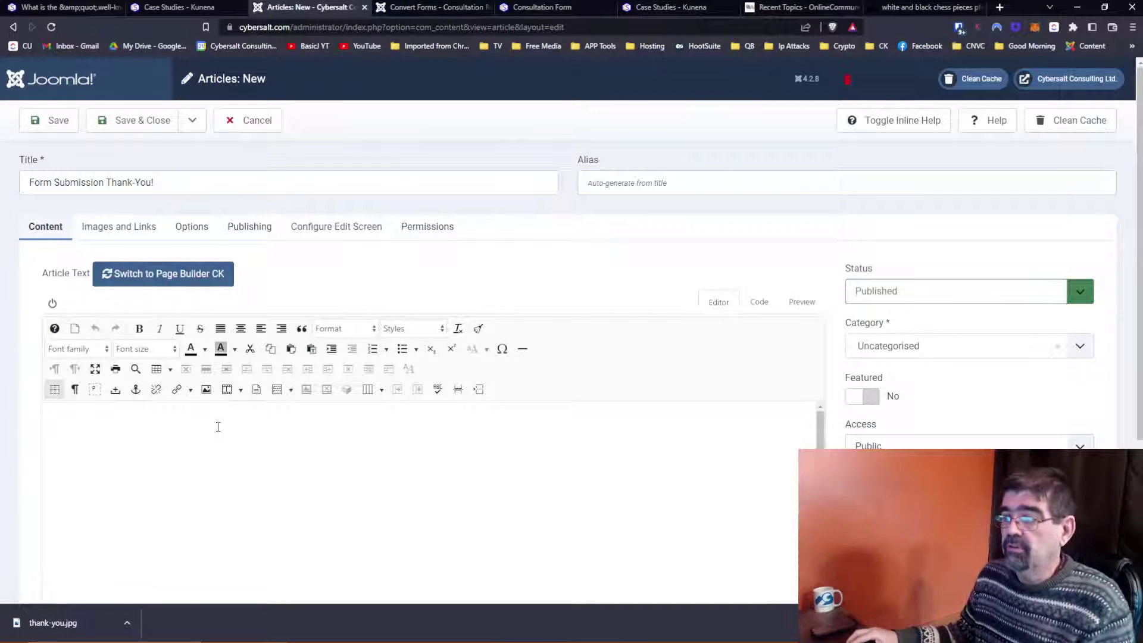
# Step: Write "Thank you - we have received your submission and will be in touch soon!" as the article text and centre it
pyautogui.click(218, 427)
pyautogui.write('Th')
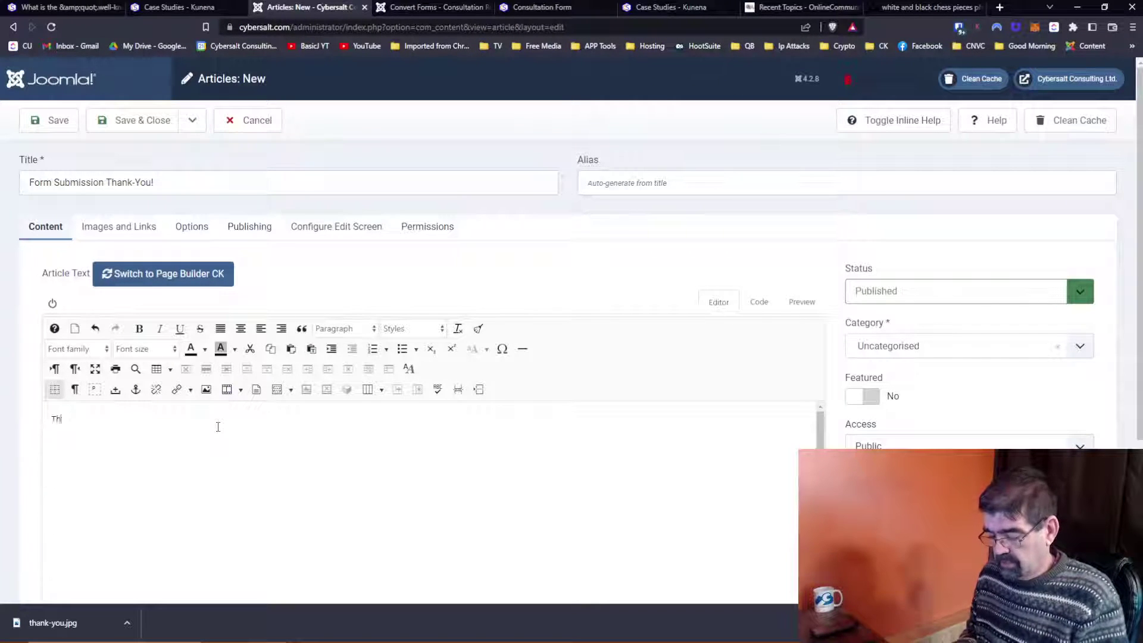
pyautogui.write('ank you for submitting')
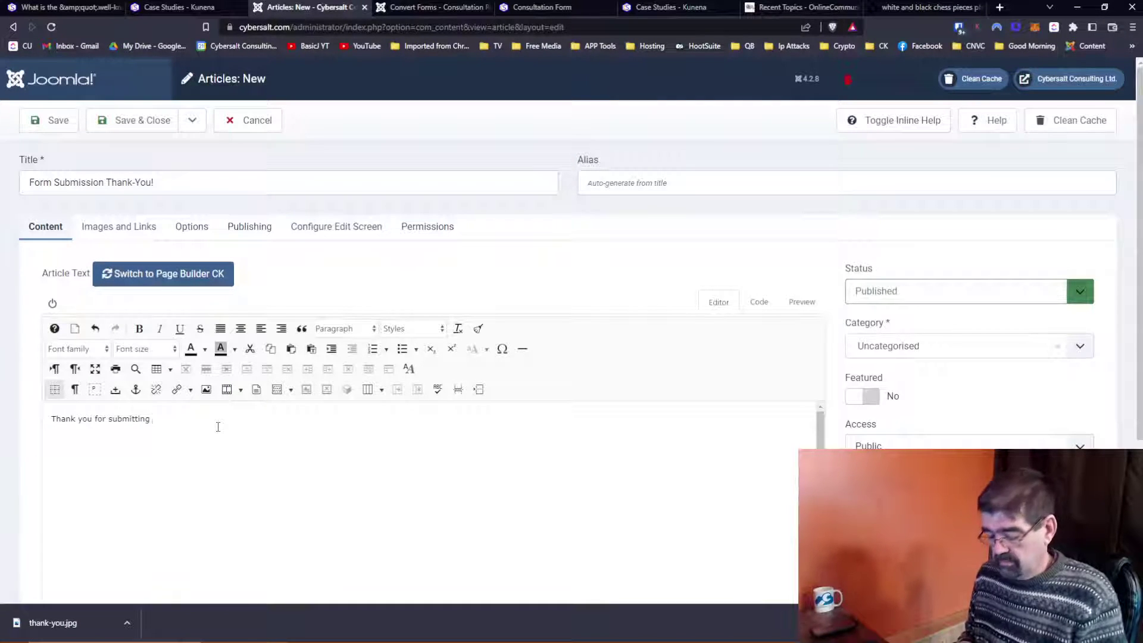
pyautogui.write('our')
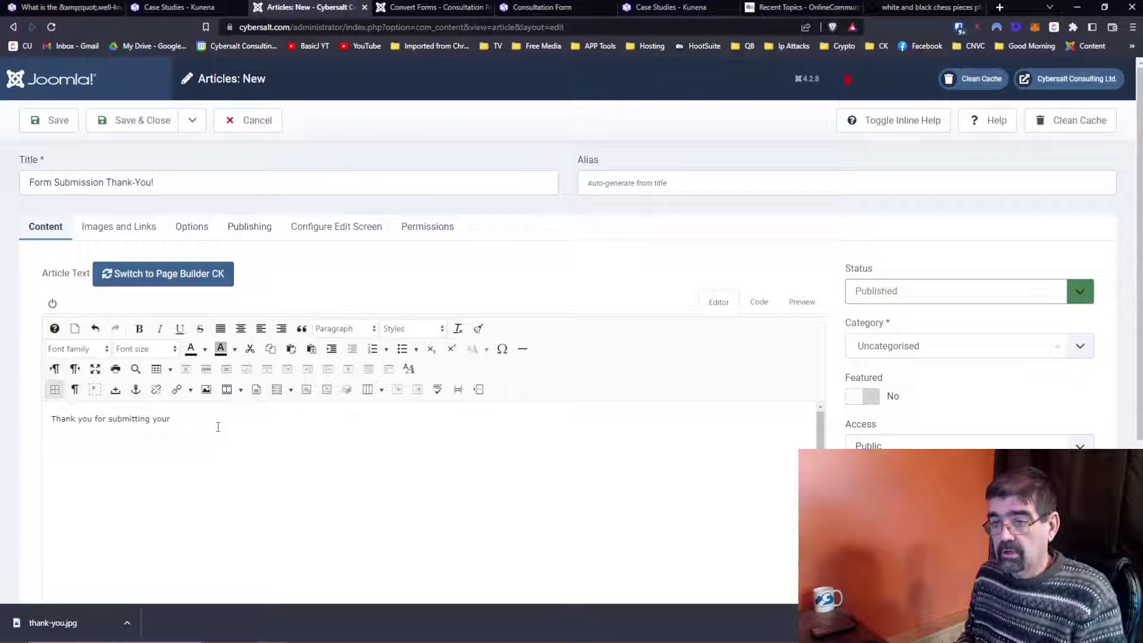
pyautogui.press('BackSpace')
pyautogui.press('BackSpace')
pyautogui.press('BackSpace')
pyautogui.press('BackSpace')
pyautogui.press('BackSpace')
pyautogui.press('BackSpace')
pyautogui.press('BackSpace')
pyautogui.press('BackSpace')
pyautogui.press('BackSpace')
pyautogui.press('BackSpace')
pyautogui.press('BackSpace')
pyautogui.press('BackSpace')
pyautogui.press('BackSpace')
pyautogui.press('BackSpace')
pyautogui.press('BackSpace')
pyautogui.press('BackSpace')
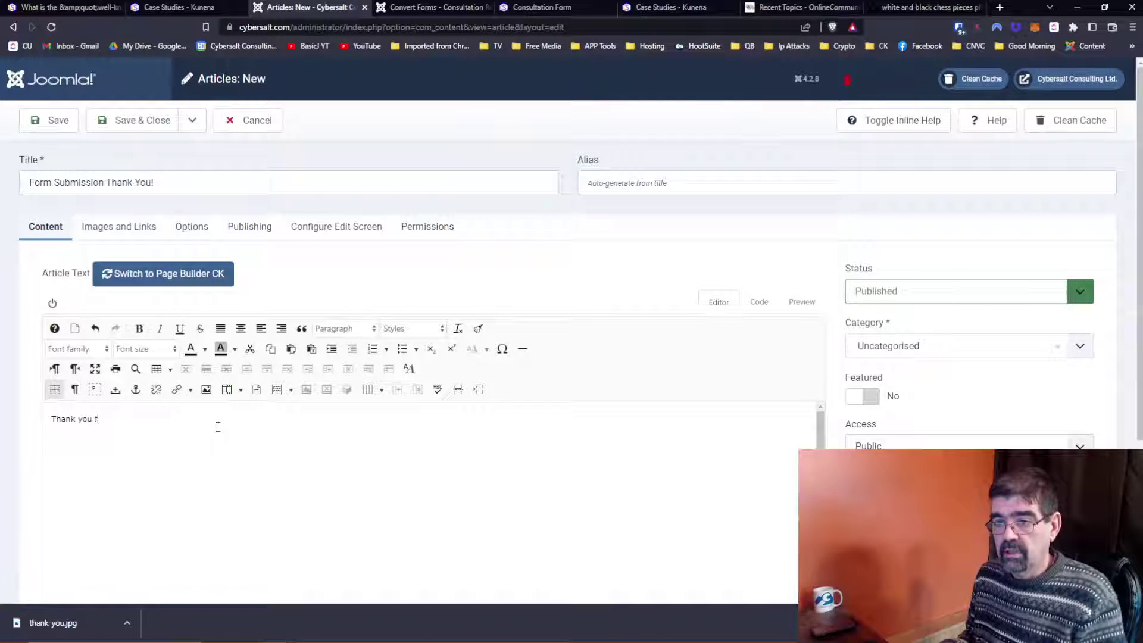
pyautogui.press('BackSpace')
pyautogui.write('- we h')
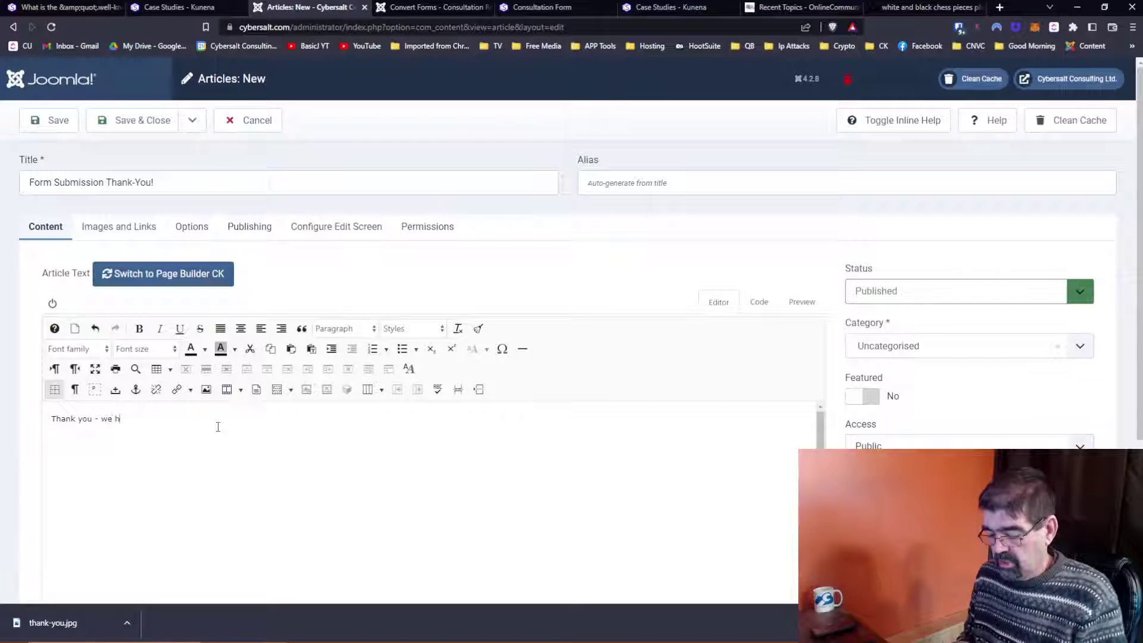
pyautogui.write('ave received your')
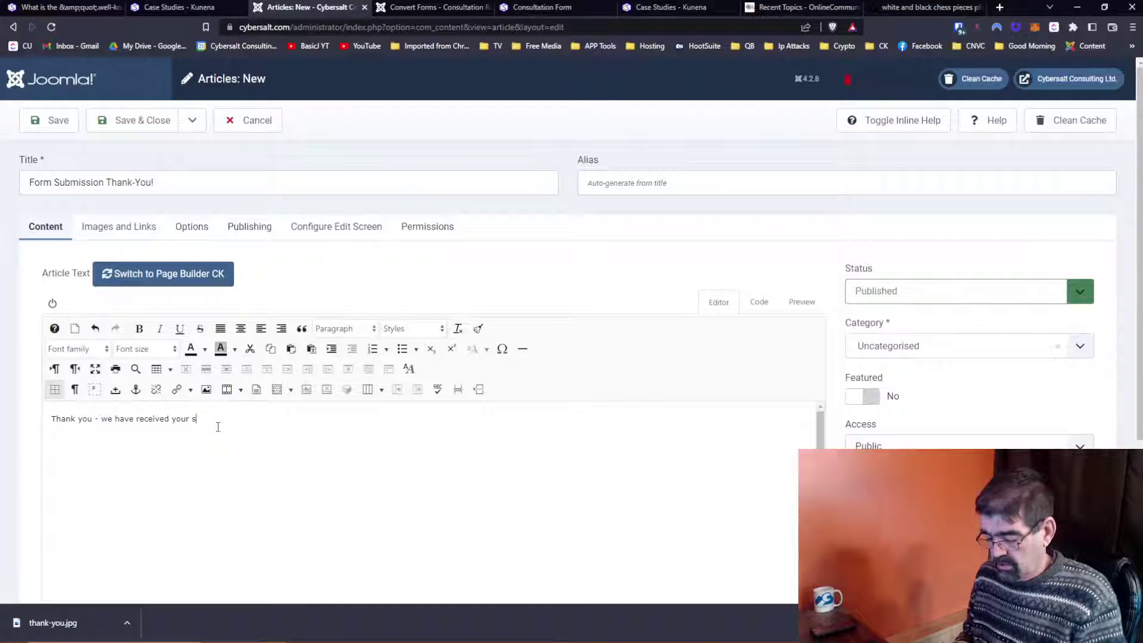
pyautogui.write('ssion and will')
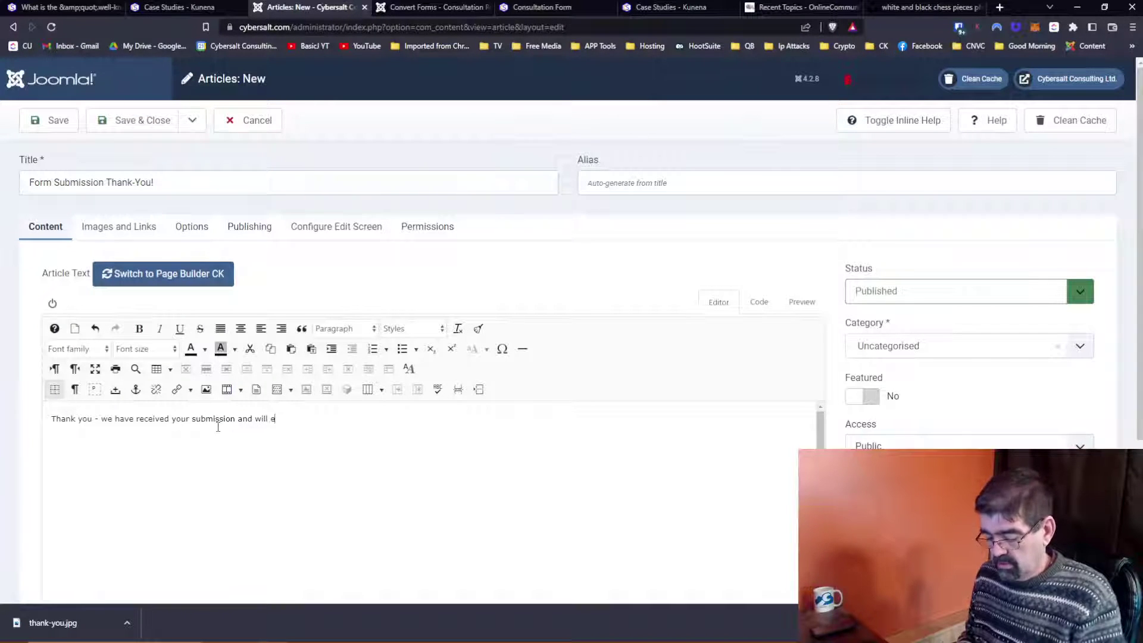
pyautogui.write('e in touch soon!')
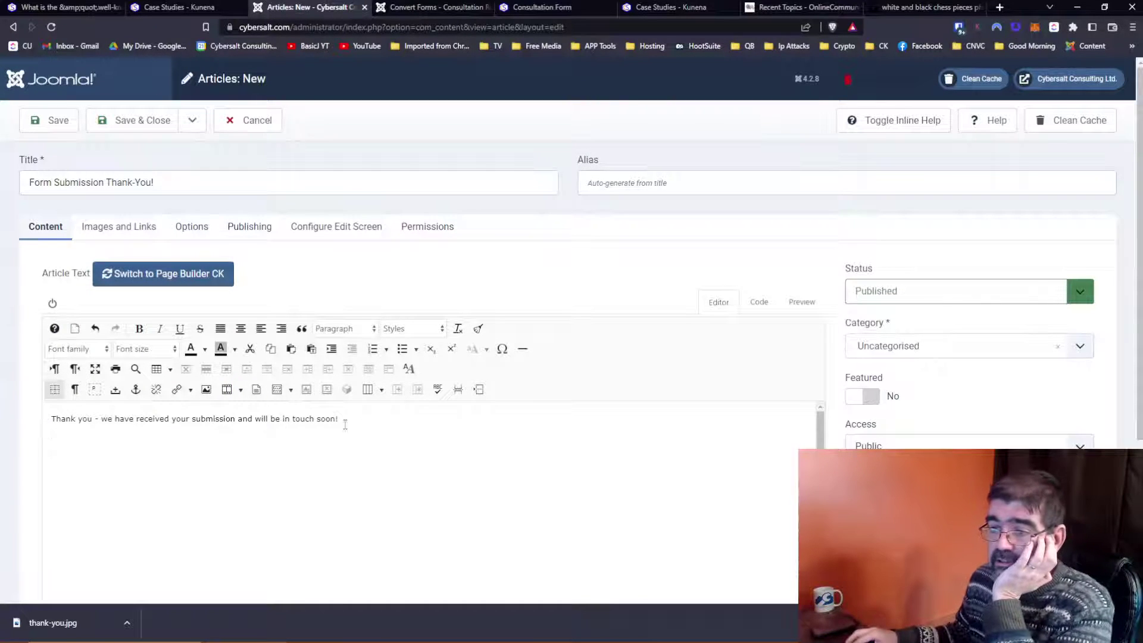
pyautogui.click(240, 328)
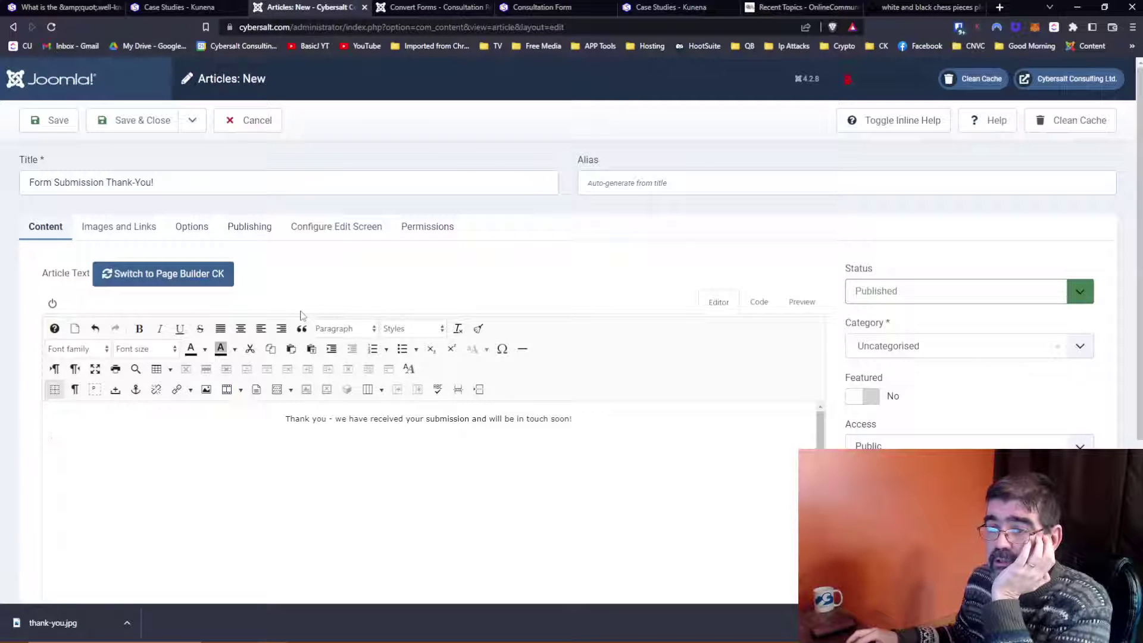
# Step: Upload the downloaded thank-you.jpg into the l-z image folder with proportional resizing to 640 × 480 enabled
pyautogui.click(208, 391)
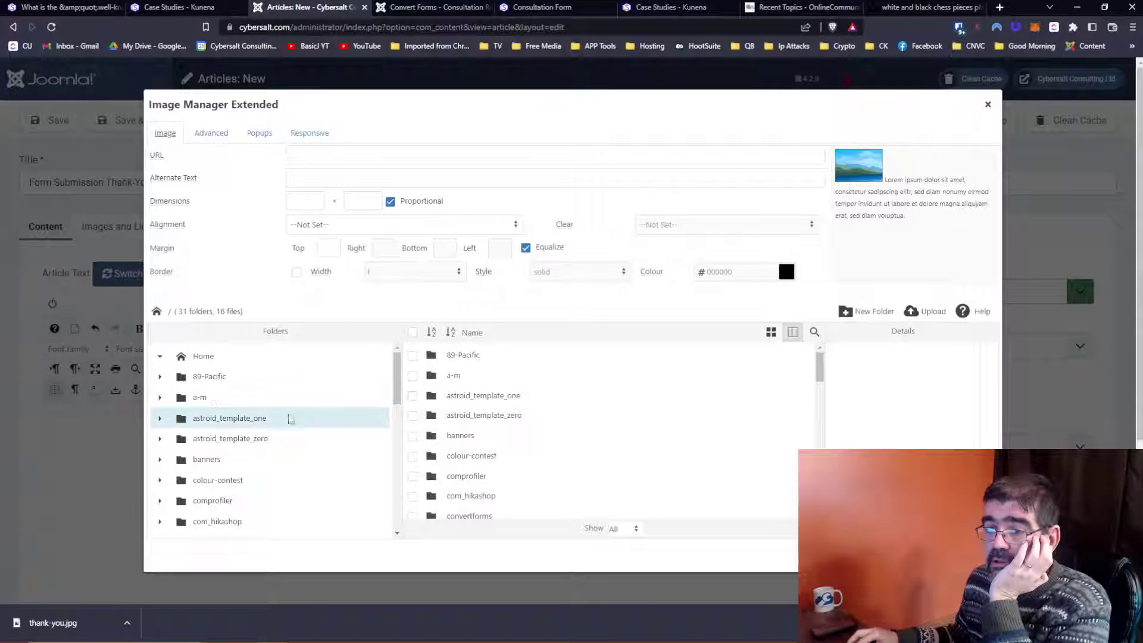
pyautogui.scroll(-5, 298, 420)
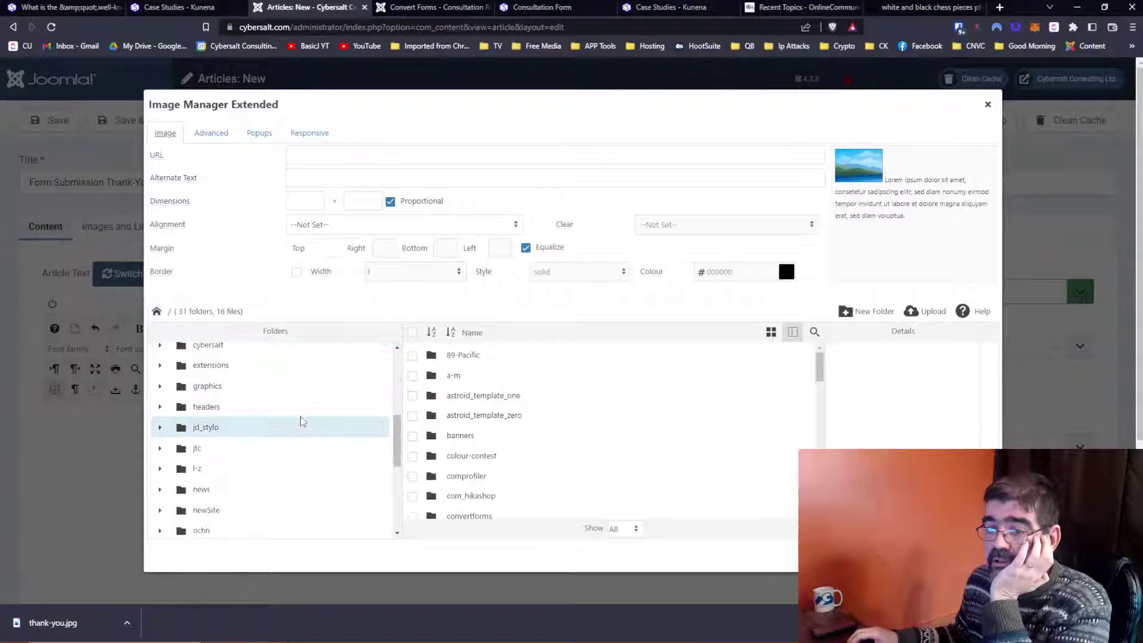
pyautogui.click(203, 469)
pyautogui.scroll(-5, 205, 470)
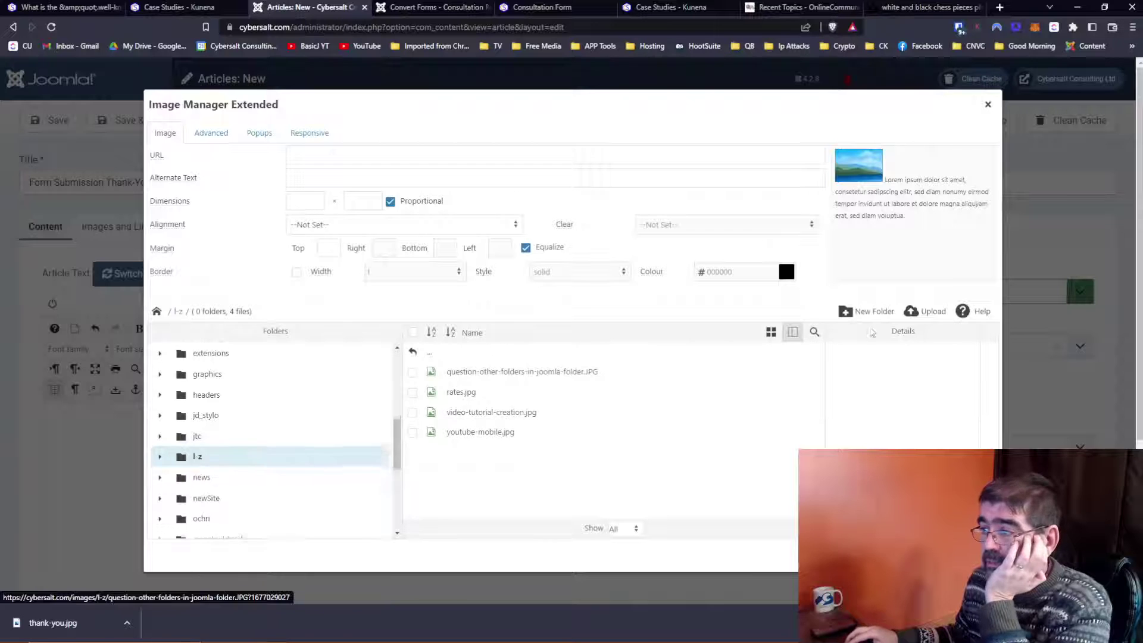
pyautogui.click(926, 311)
pyautogui.moveTo(6, 634); pyautogui.dragTo(539, 288)
pyautogui.click(173, 392)
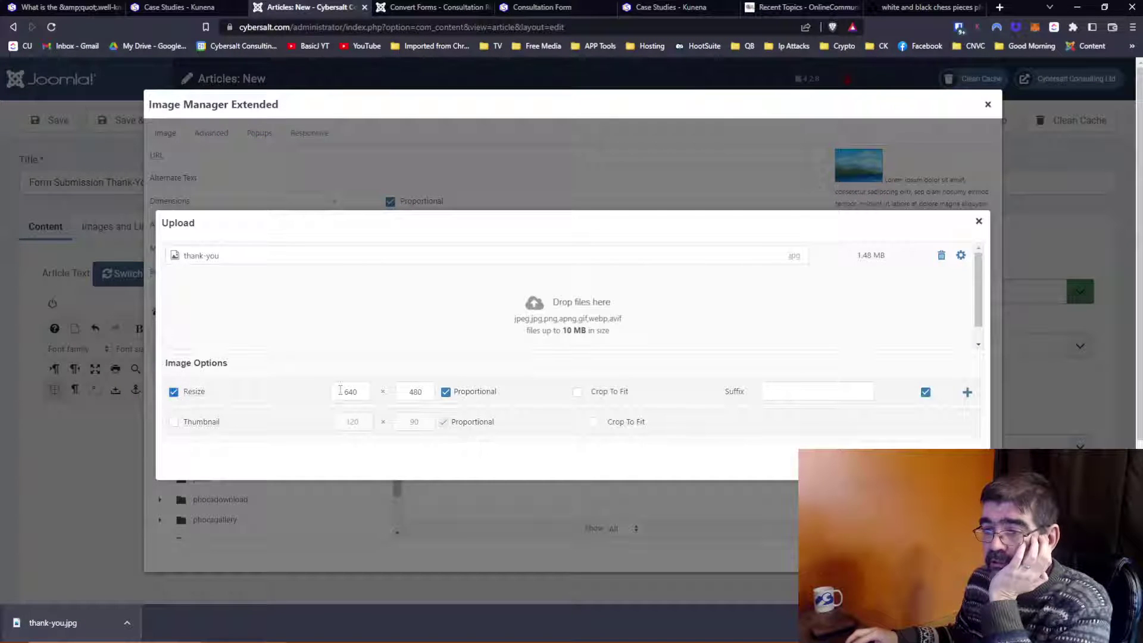
pyautogui.click(907, 462)
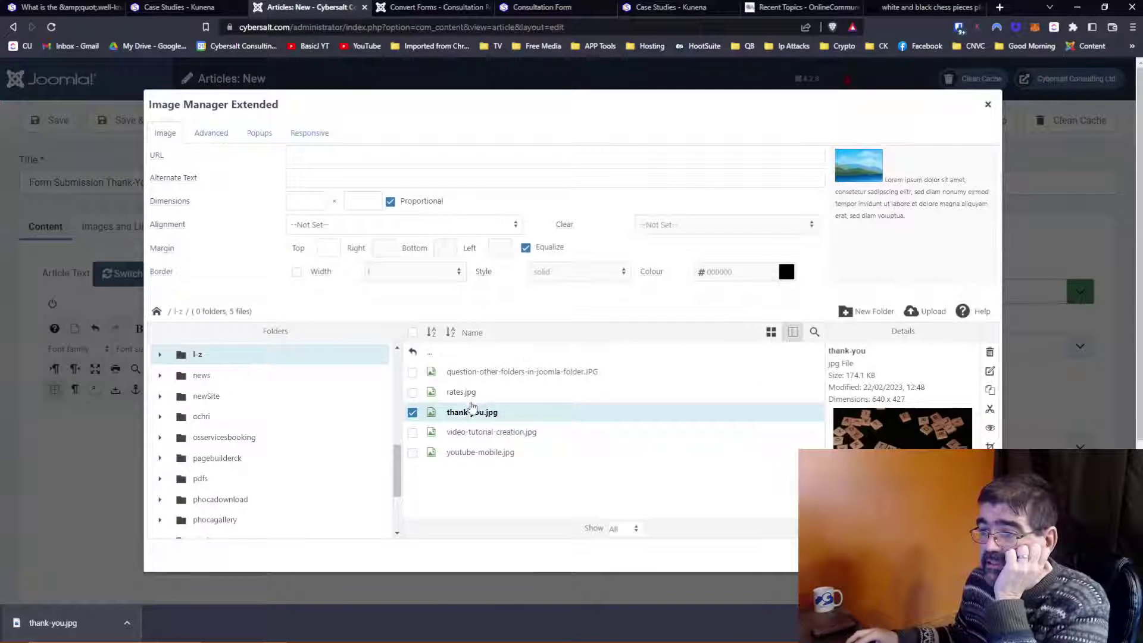
# Step: Insert thank-you.jpg from the l-z folder below the thank-you sentence with Centre alignment
pyautogui.click(470, 411)
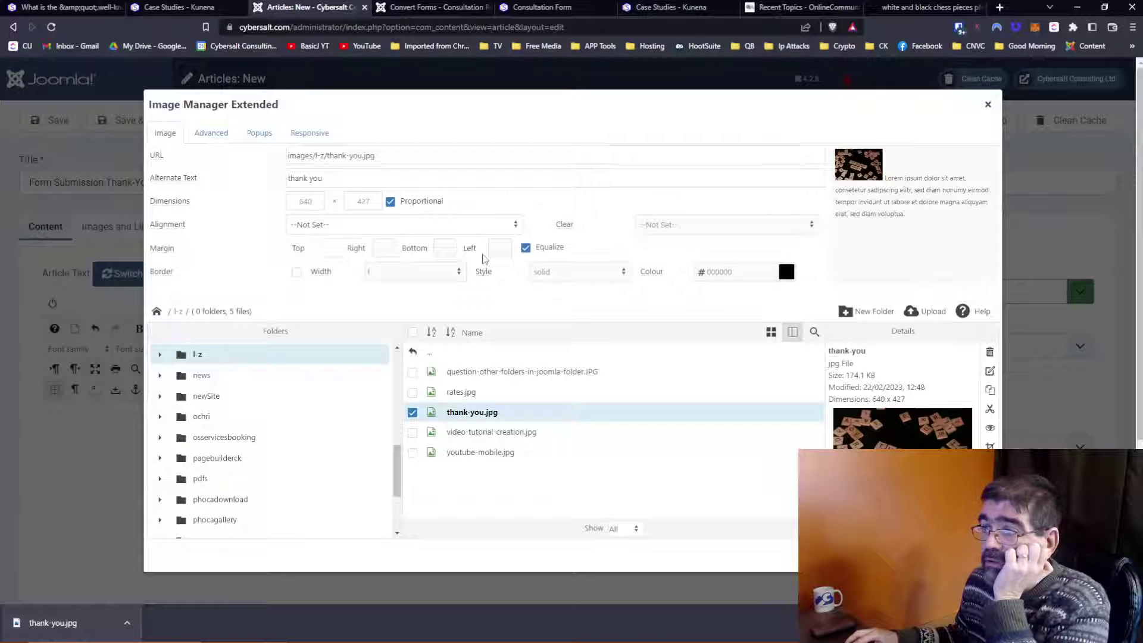
pyautogui.click(474, 229)
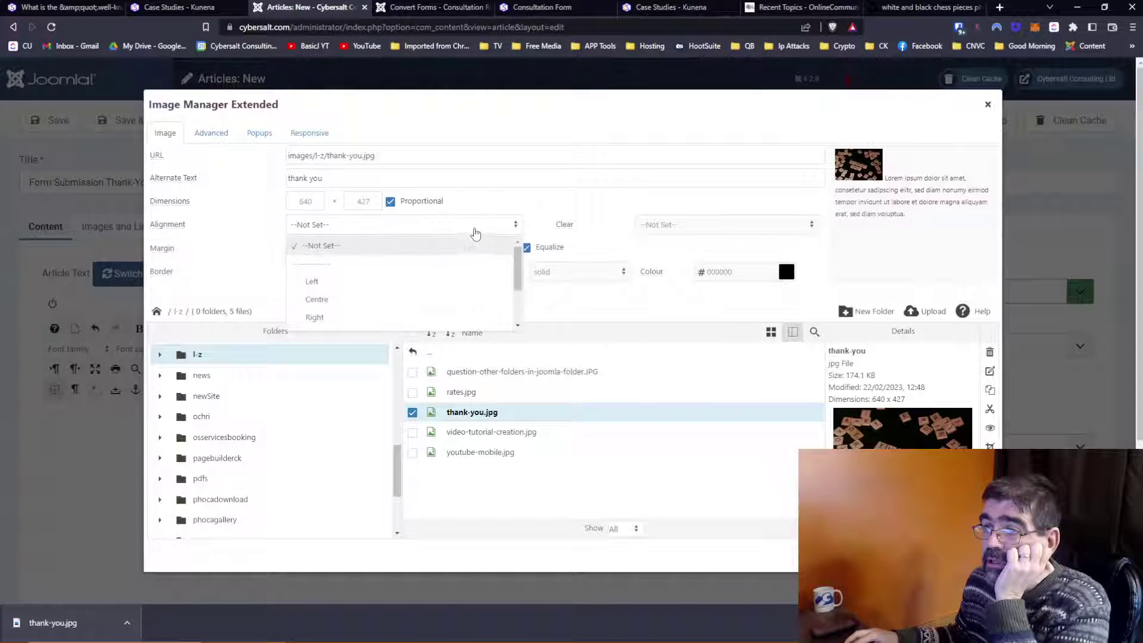
pyautogui.click(335, 299)
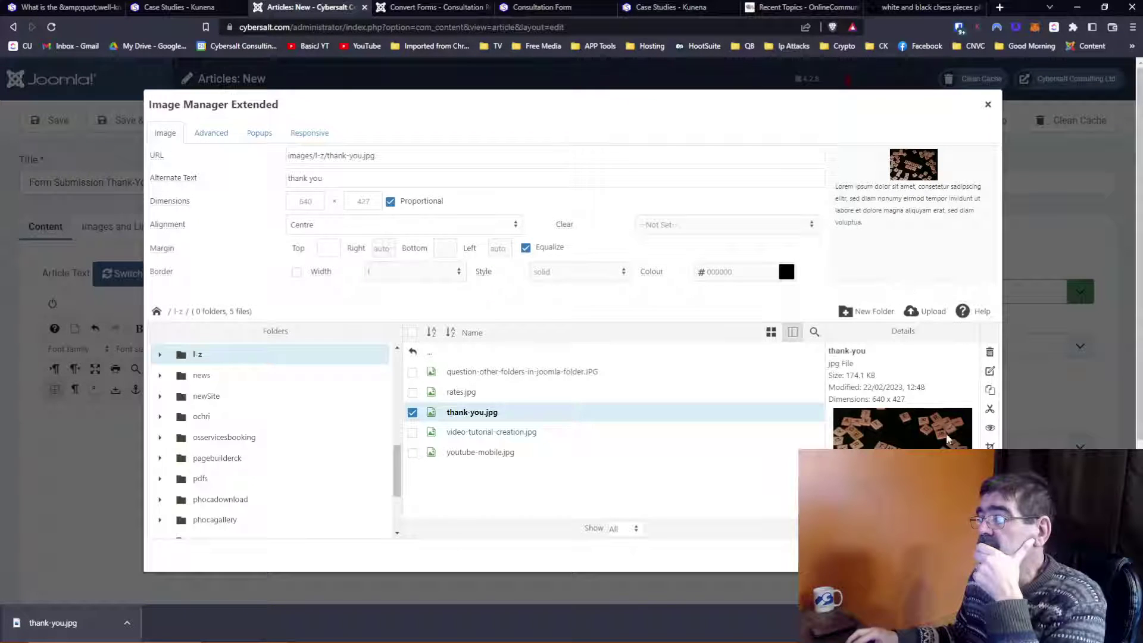
pyautogui.click(920, 556)
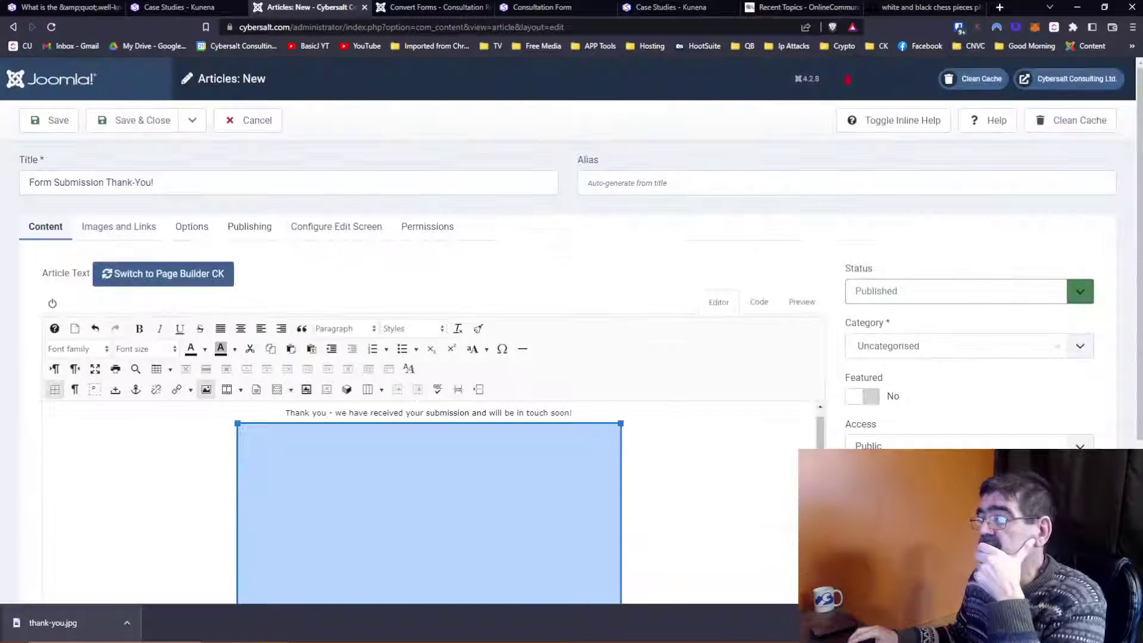
pyautogui.click(756, 455)
pyautogui.scroll(-1, 756, 455)
pyautogui.scroll(-1, 756, 455)
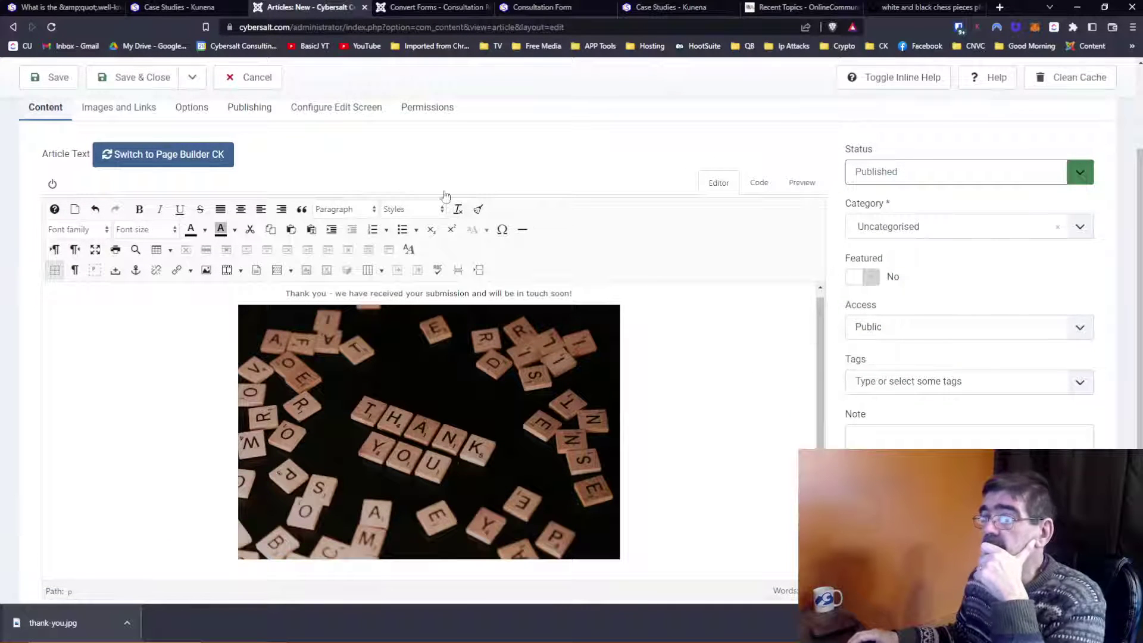
# Step: Set the thank-you article's robots metadata to noindex, nofollow and save the article
pyautogui.click(250, 109)
pyautogui.click(901, 337)
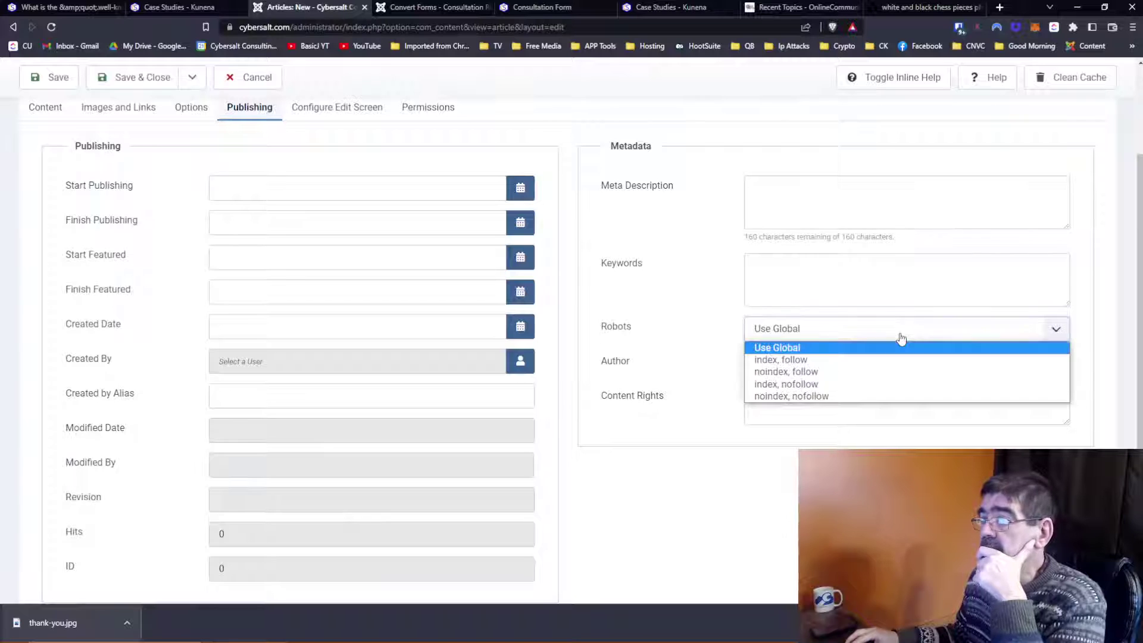
pyautogui.click(882, 397)
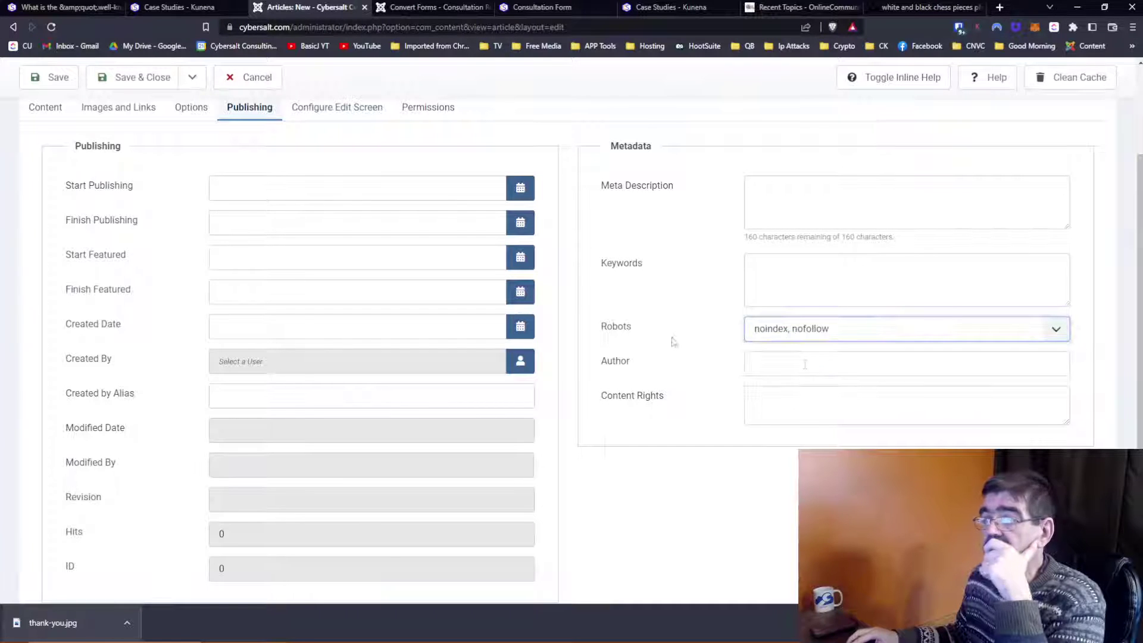
pyautogui.click(47, 117)
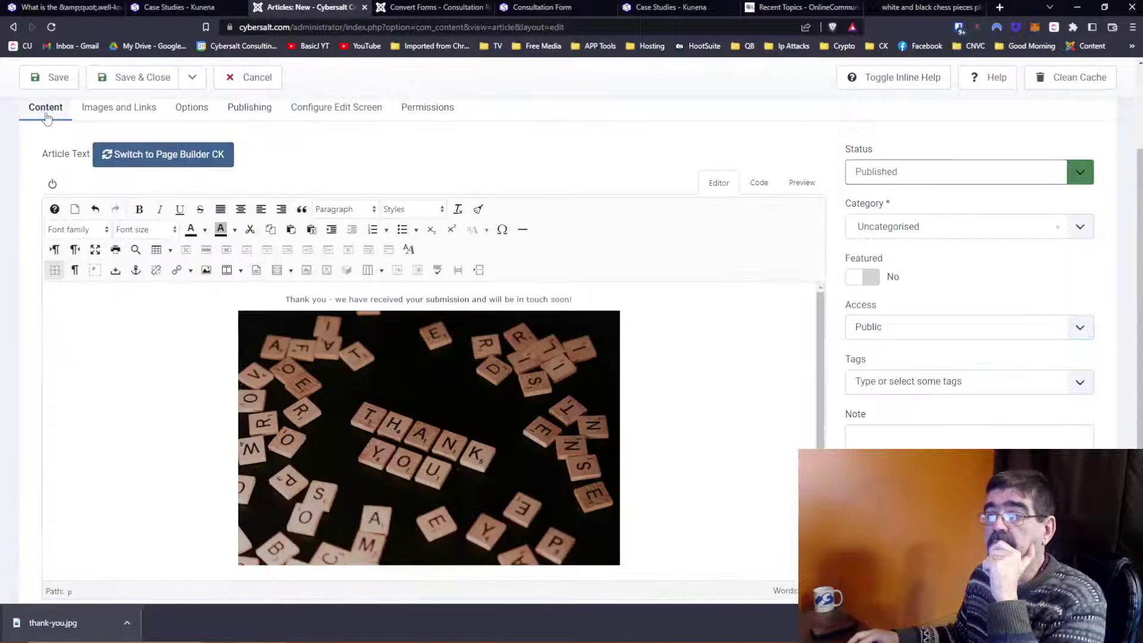
pyautogui.scroll(2, 689, 356)
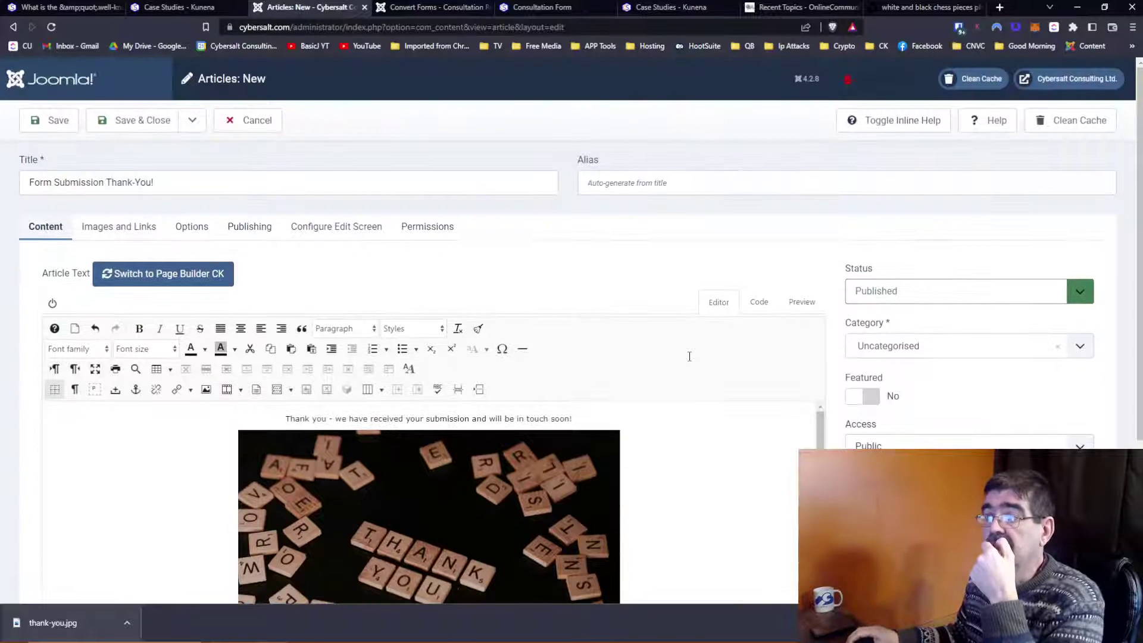
pyautogui.click(254, 238)
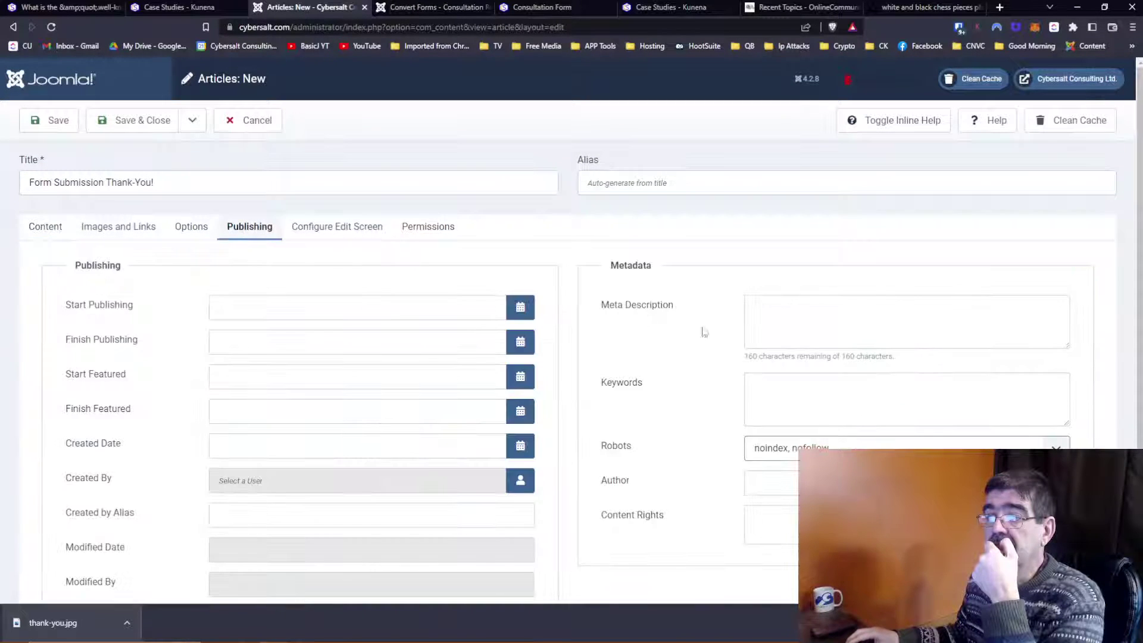
pyautogui.scroll(-2, 708, 340)
pyautogui.scroll(2, 713, 352)
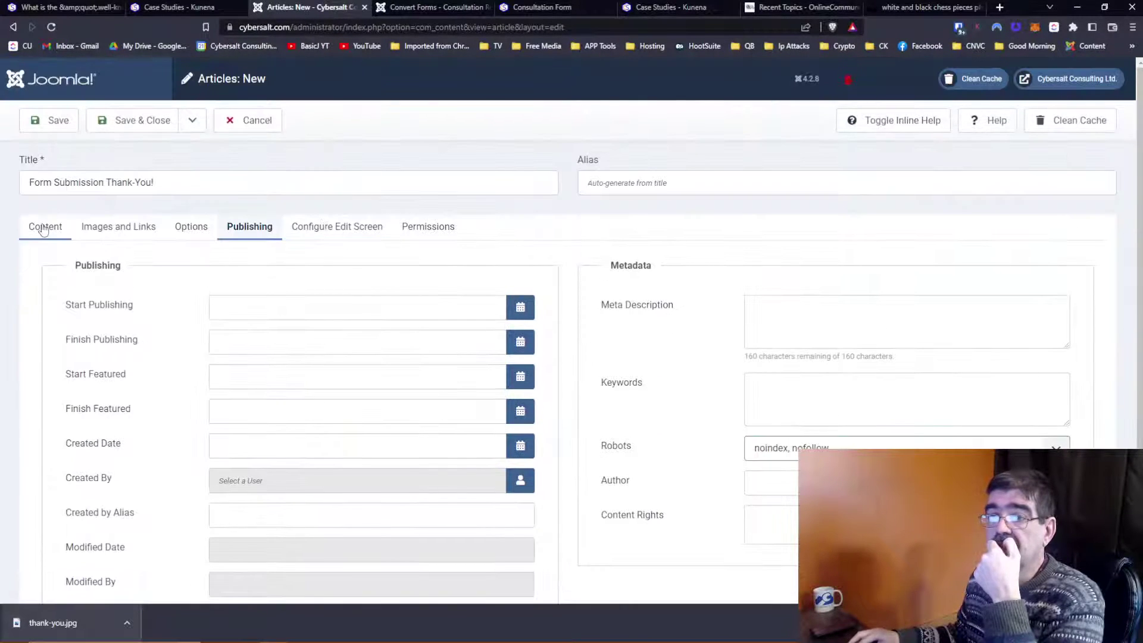
pyautogui.click(43, 230)
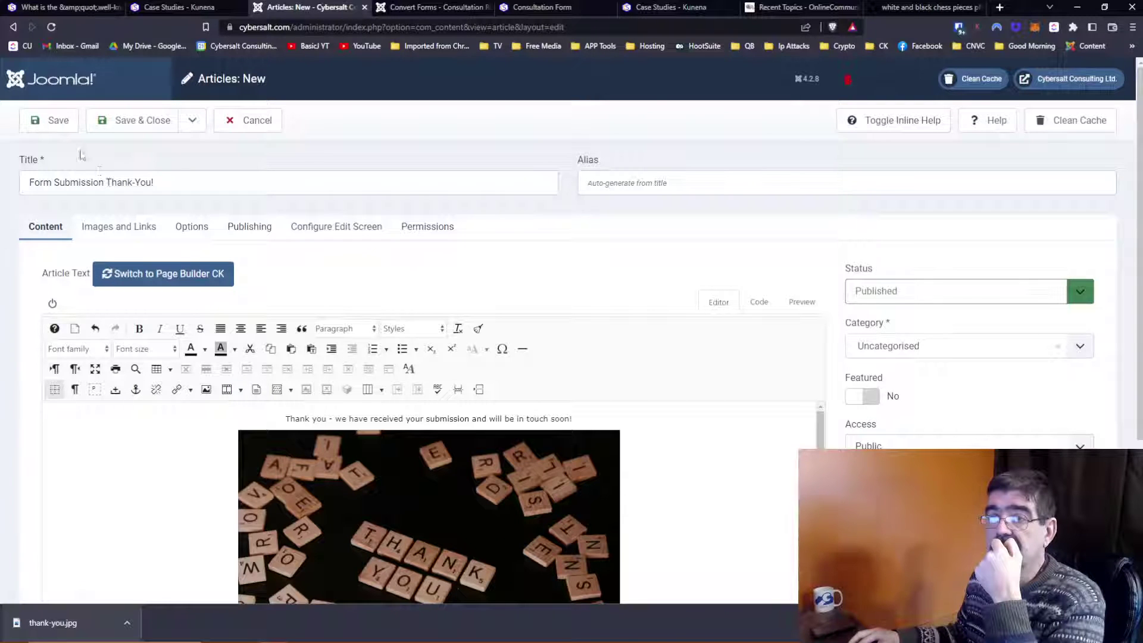
pyautogui.click(58, 127)
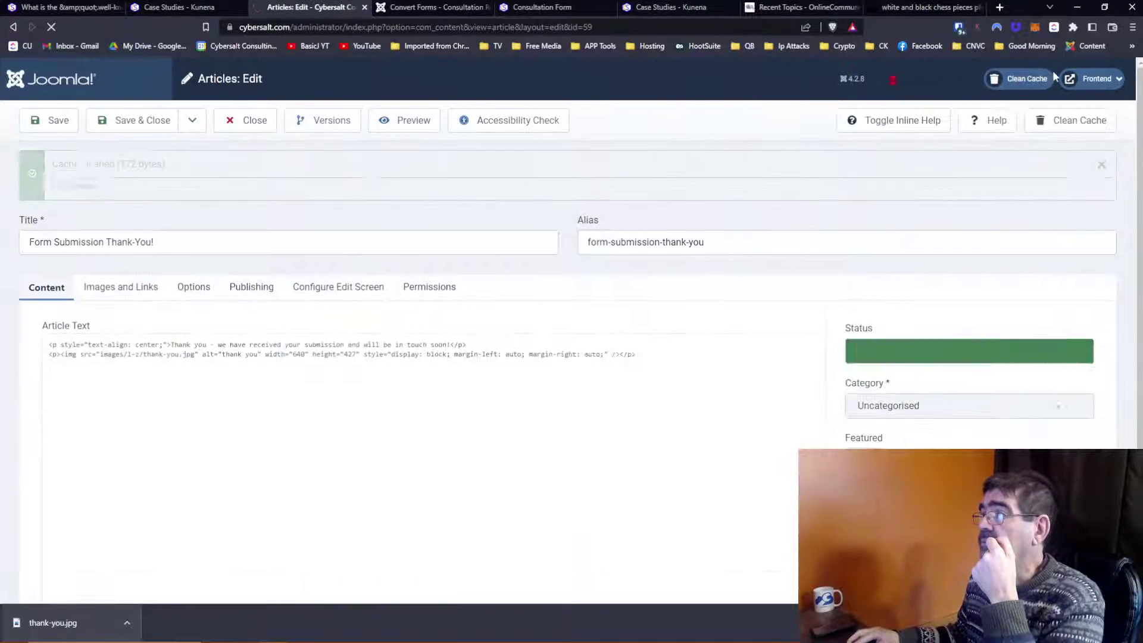
# Step: Open the saved thank-you article on the website's frontend and copy its page address
pyautogui.click(1095, 79)
pyautogui.click(1075, 104)
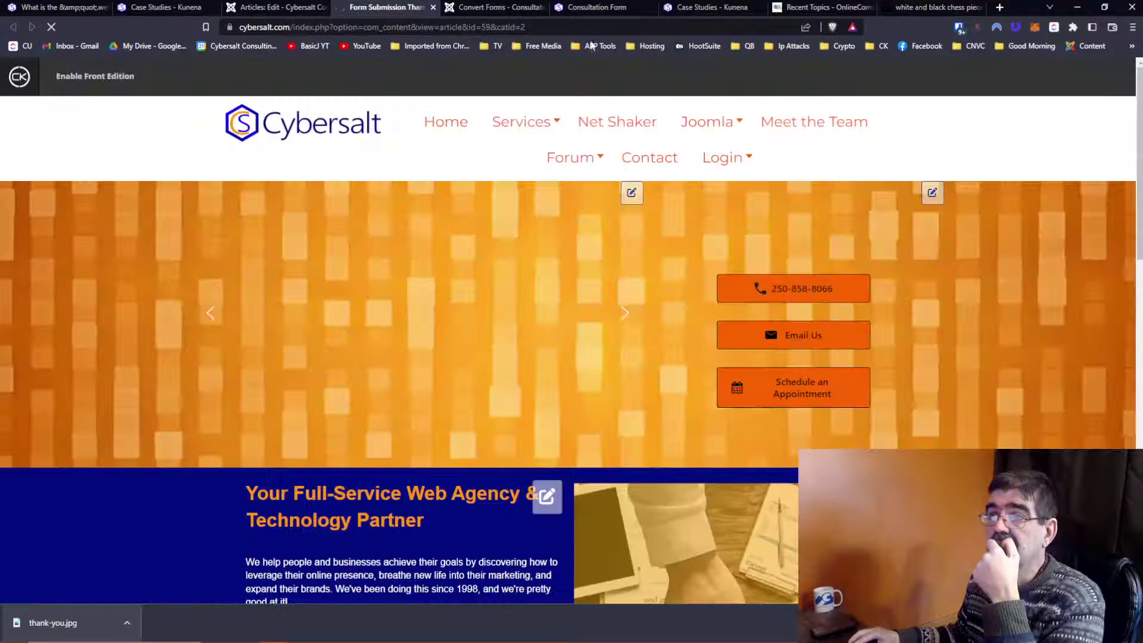
pyautogui.click(255, 28)
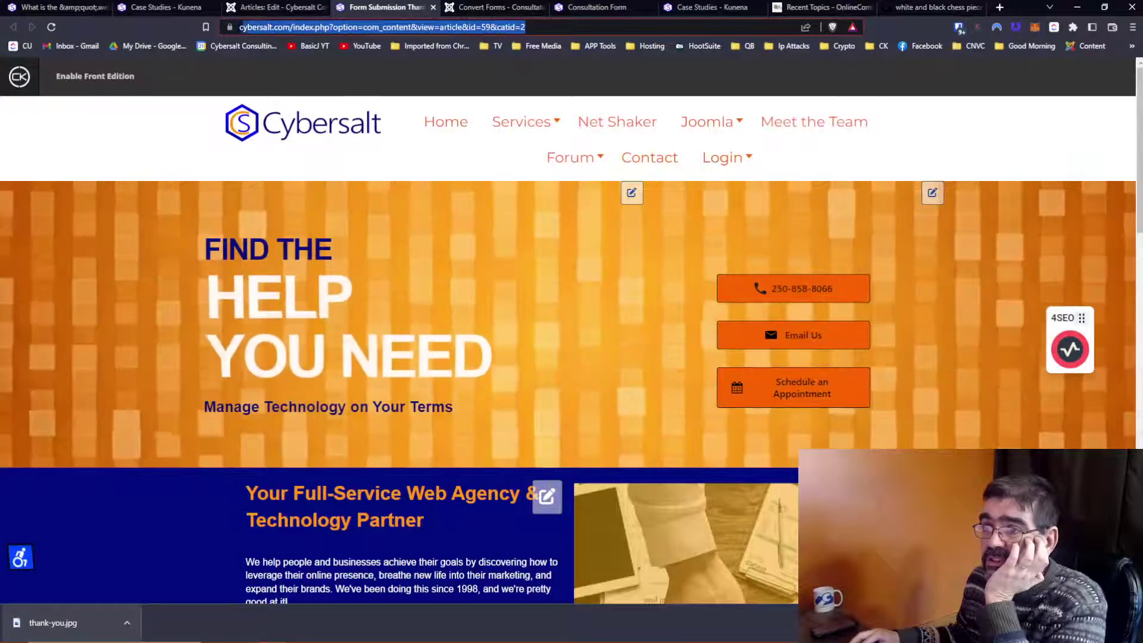
pyautogui.rightClick(256, 28)
pyautogui.click(329, 97)
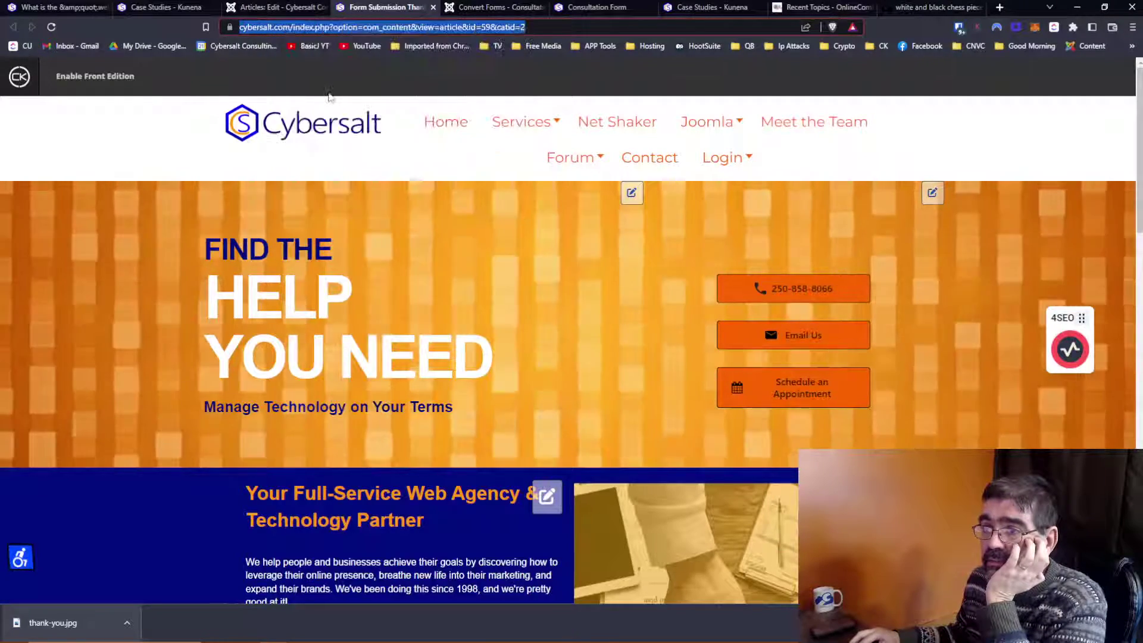
pyautogui.scroll(-12, 451, 165)
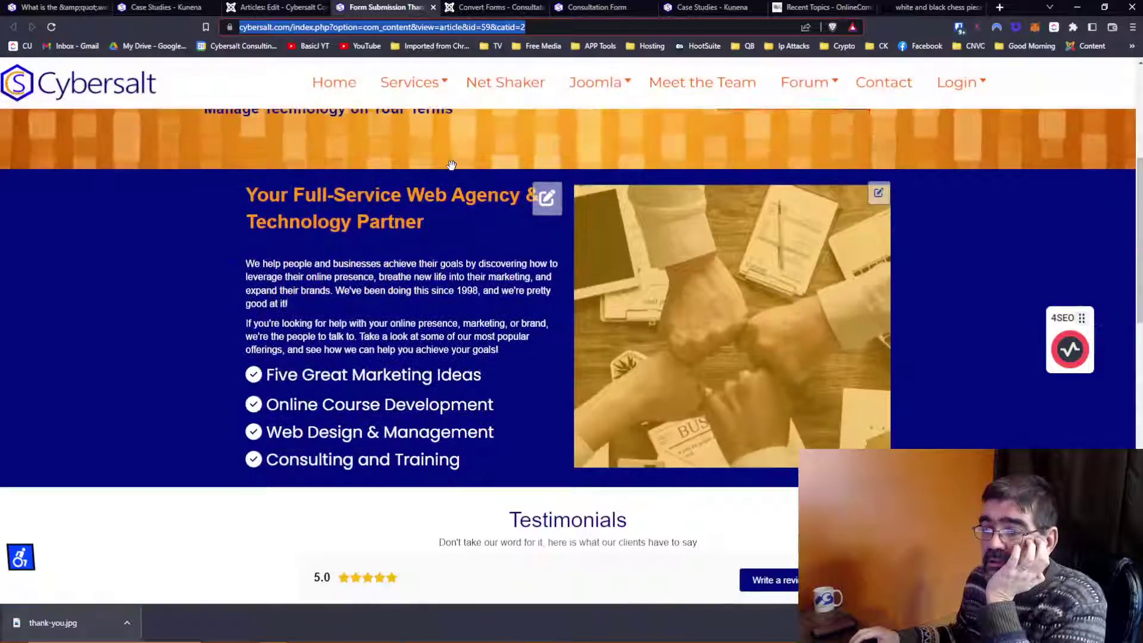
pyautogui.scroll(12, 451, 165)
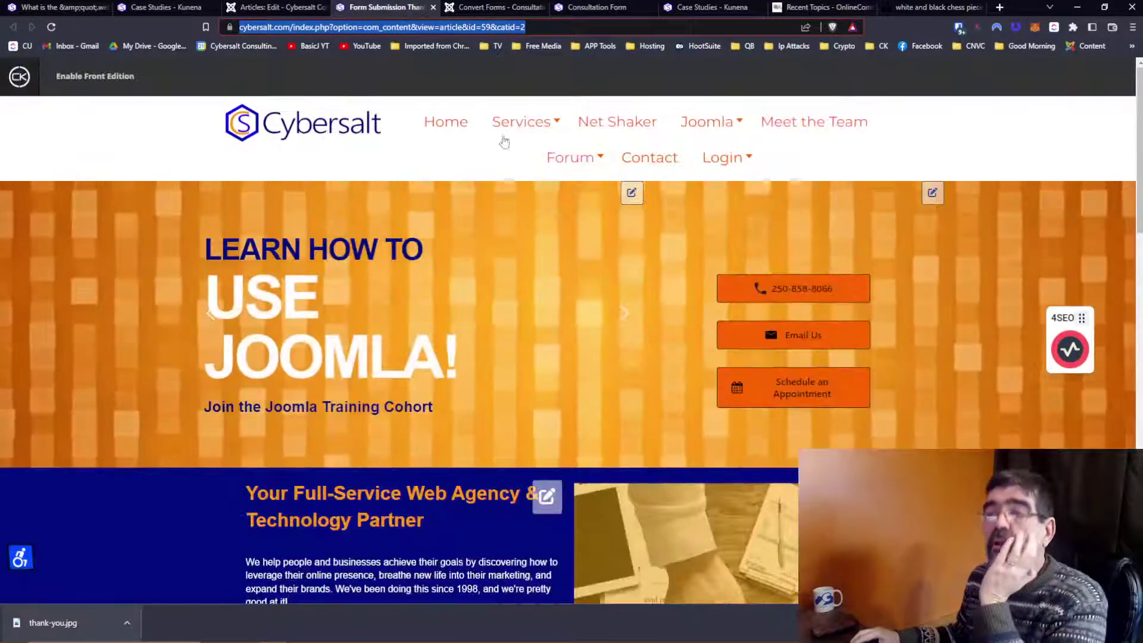
pyautogui.moveTo(499, 123)
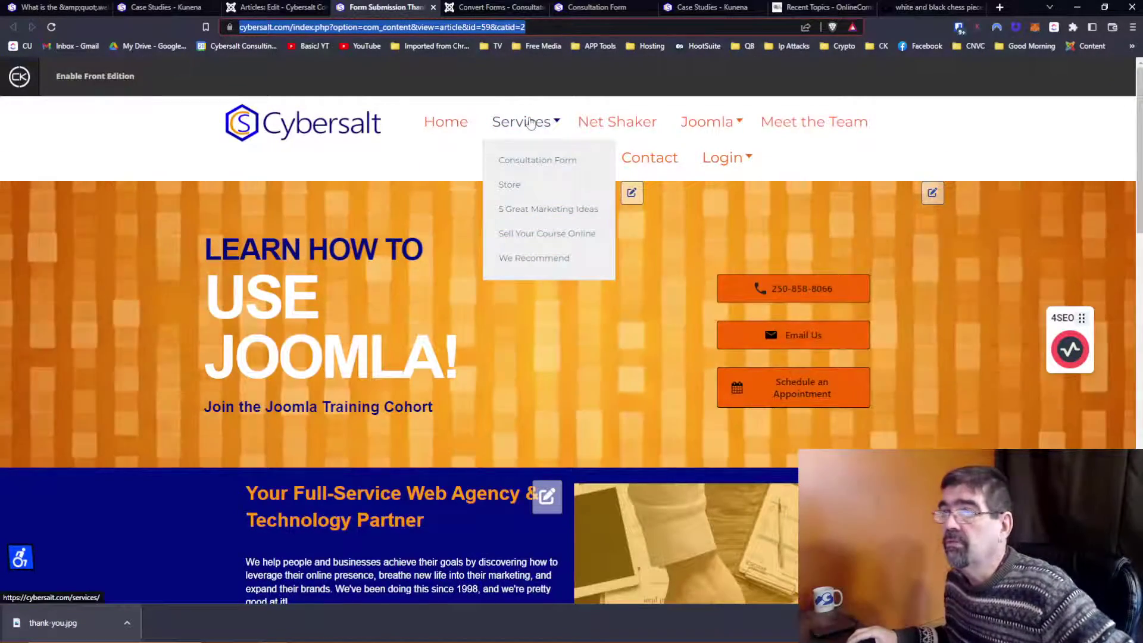
# Step: Replace the Consultation Request Form's redirect URL with the copied thank-you article address and save the form
pyautogui.click(495, 9)
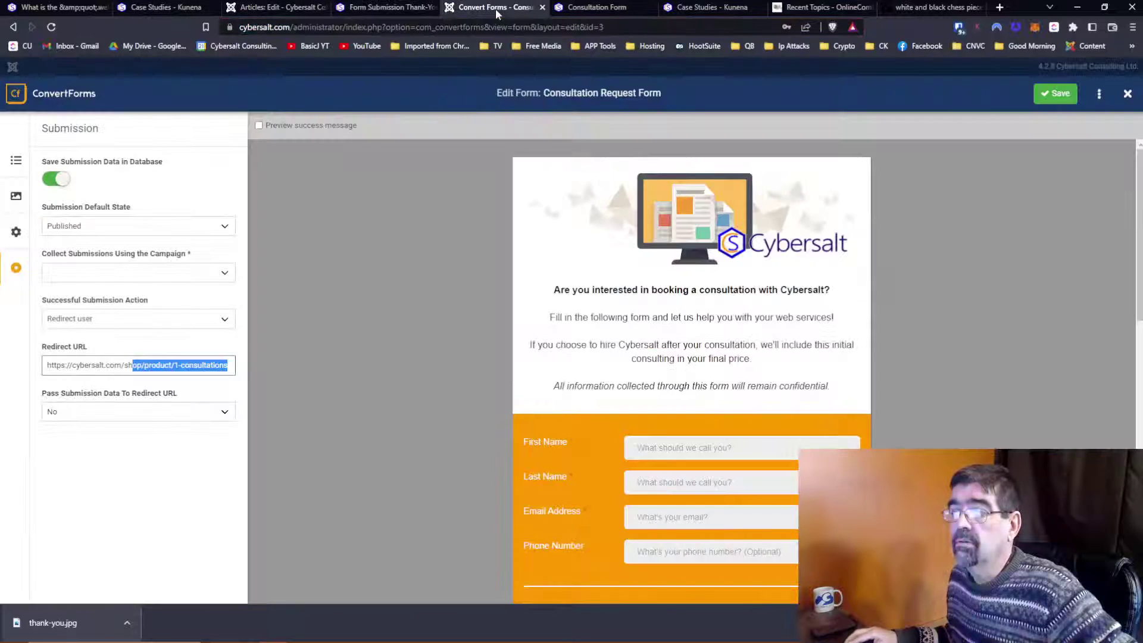
pyautogui.tripleClick(116, 365)
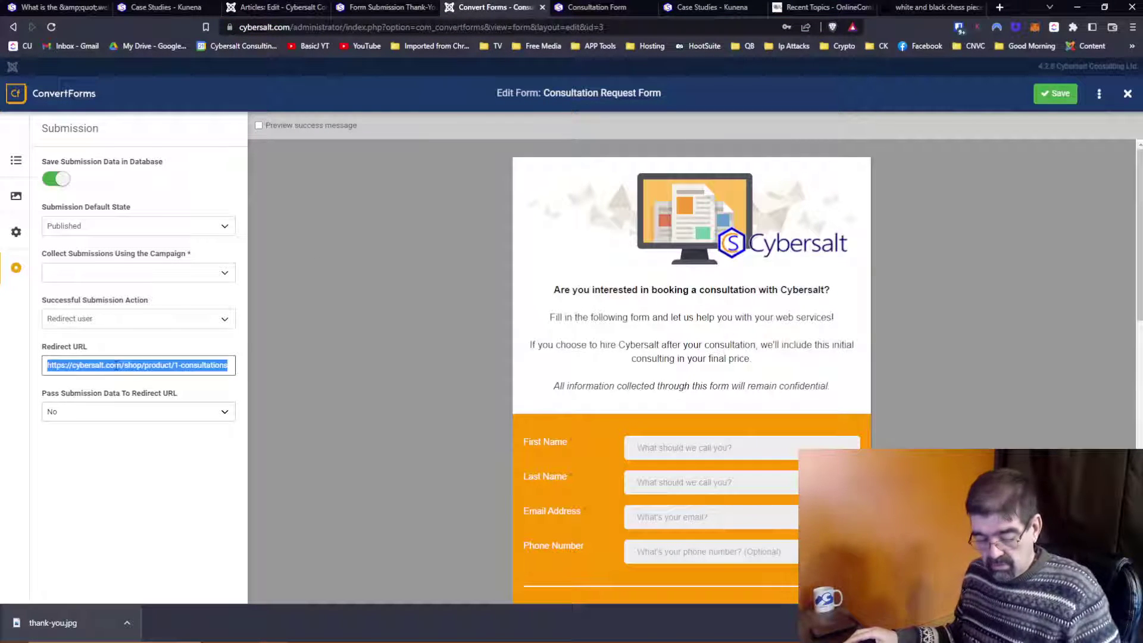
pyautogui.hotkey('ctrl', 'v')
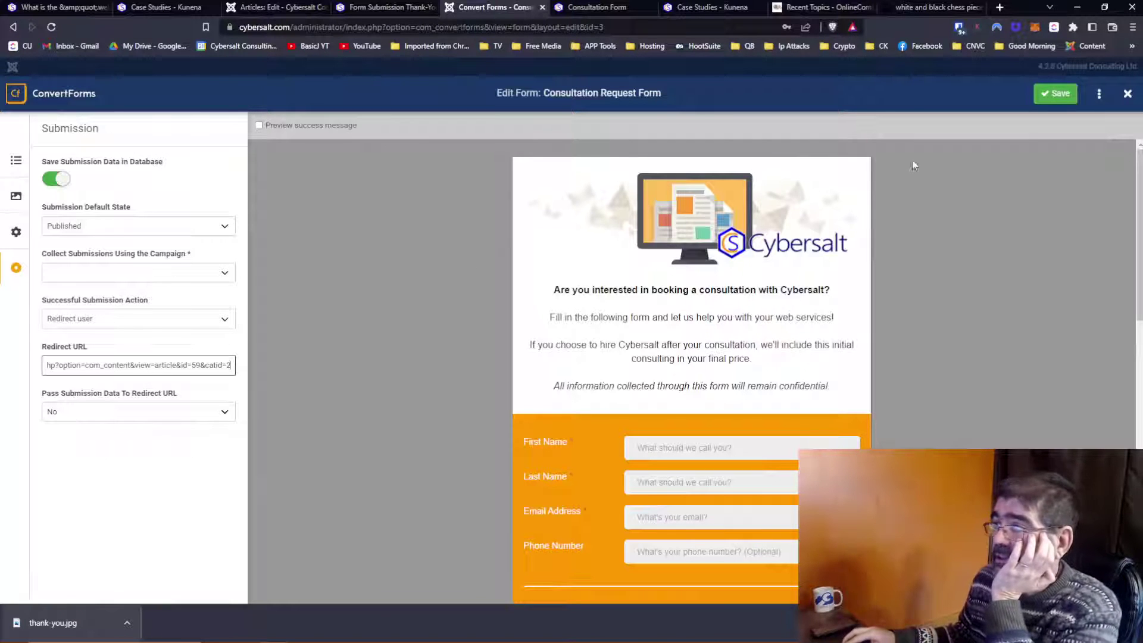
pyautogui.click(1056, 95)
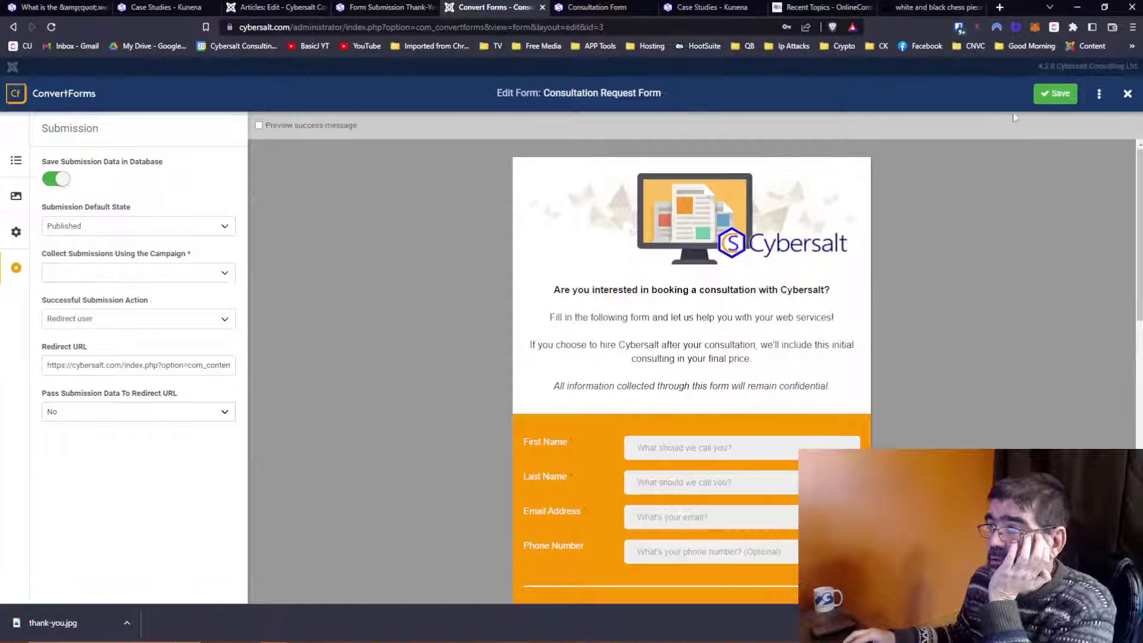
pyautogui.click(1064, 97)
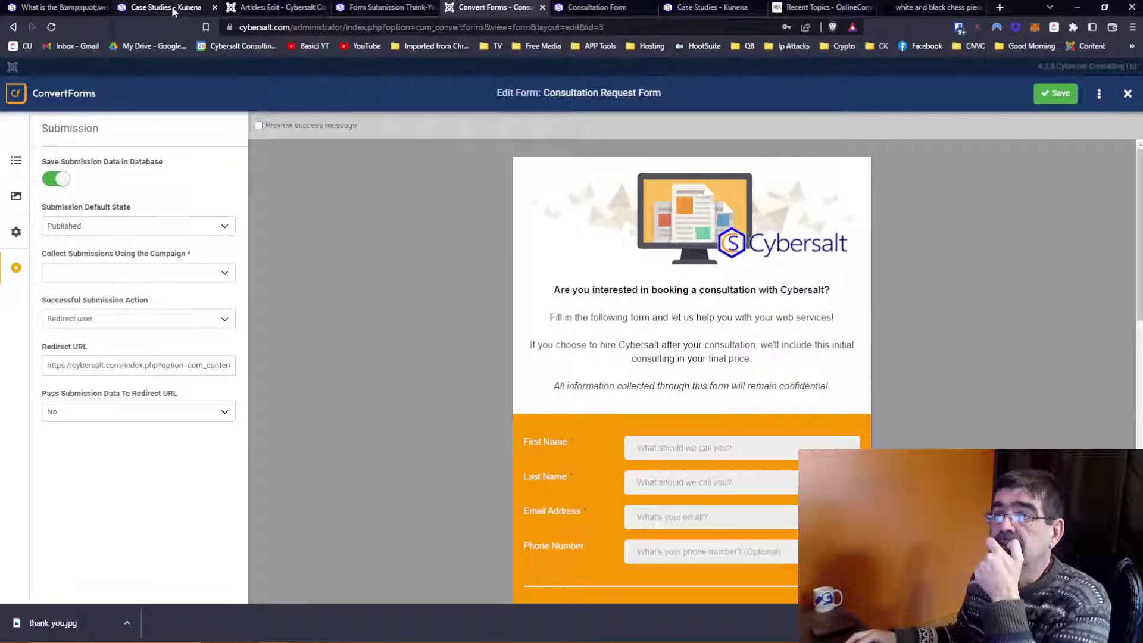
# Step: Close the thank-you article and start a new menu item in the hidden menu
pyautogui.click(266, 9)
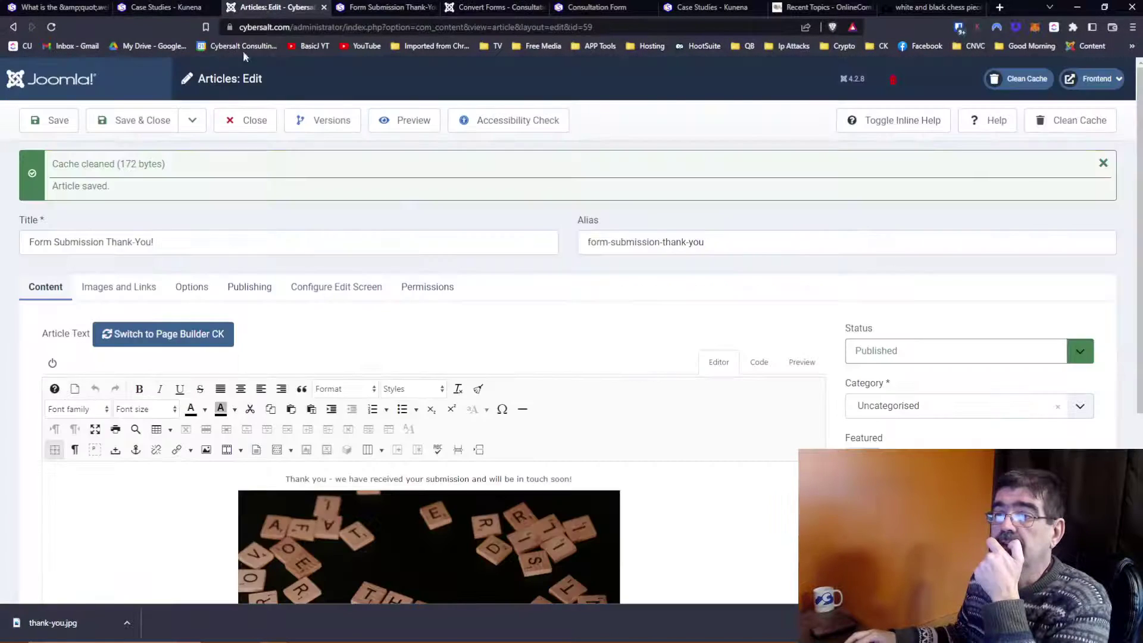
pyautogui.click(245, 125)
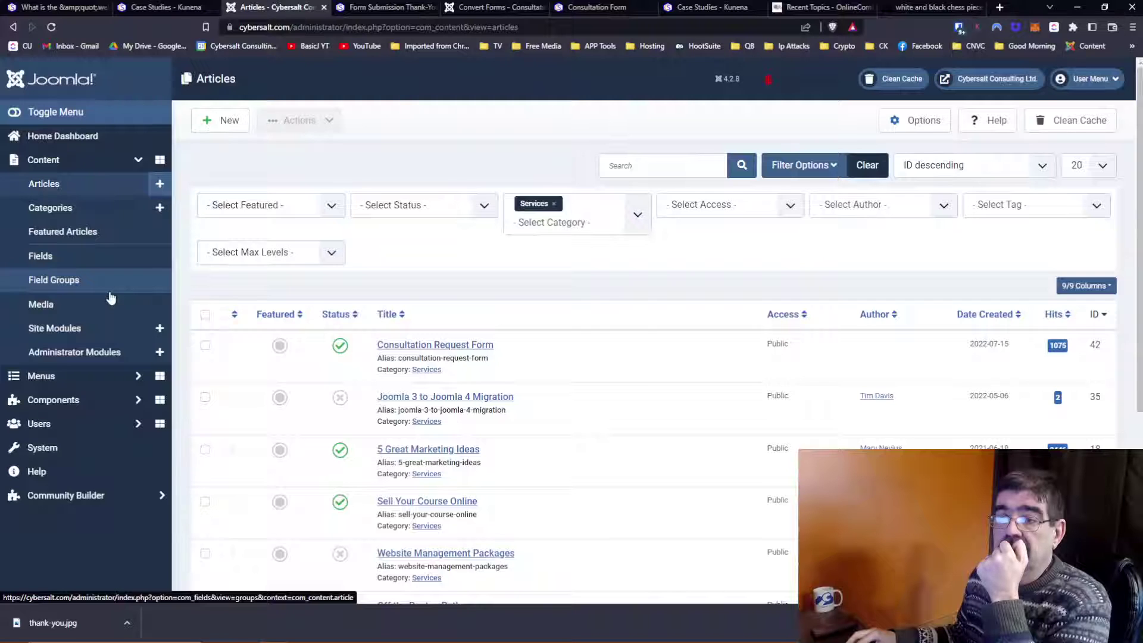
pyautogui.click(80, 375)
pyautogui.click(57, 370)
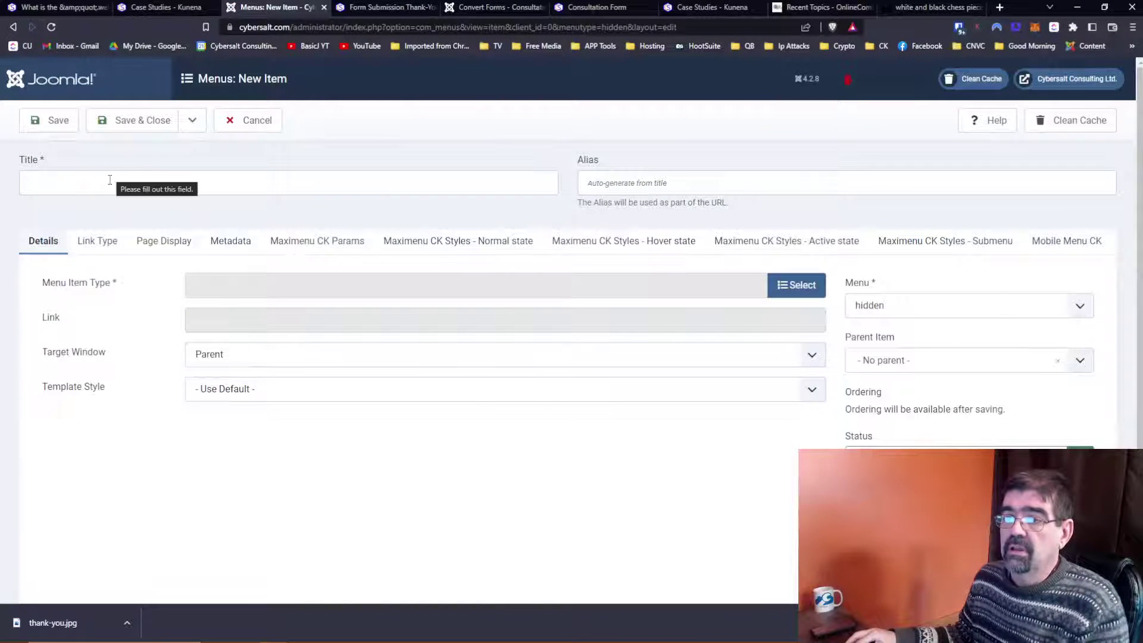
# Step: Title the new menu item Uncategorized Articles
pyautogui.click(109, 179)
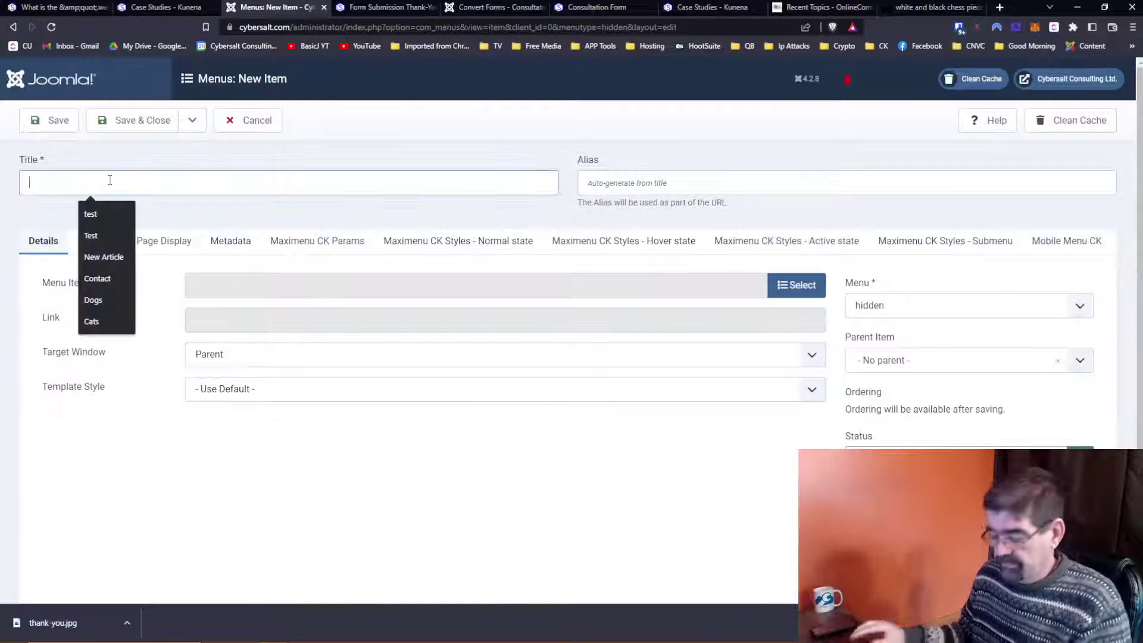
pyautogui.write('Uncategorized Artic')
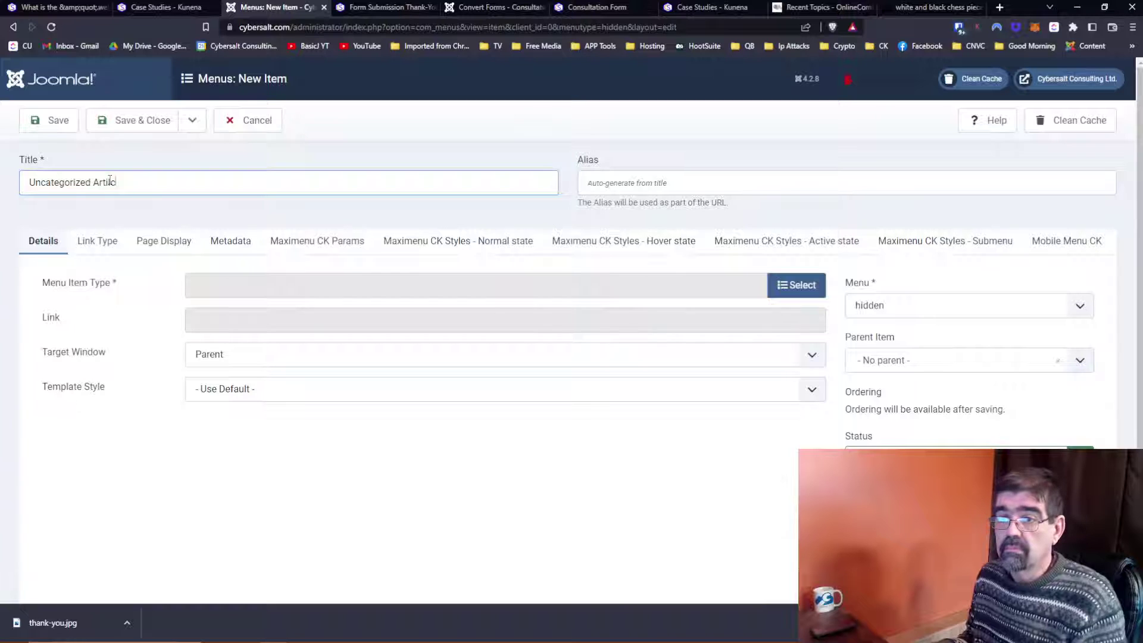
pyautogui.write('les')
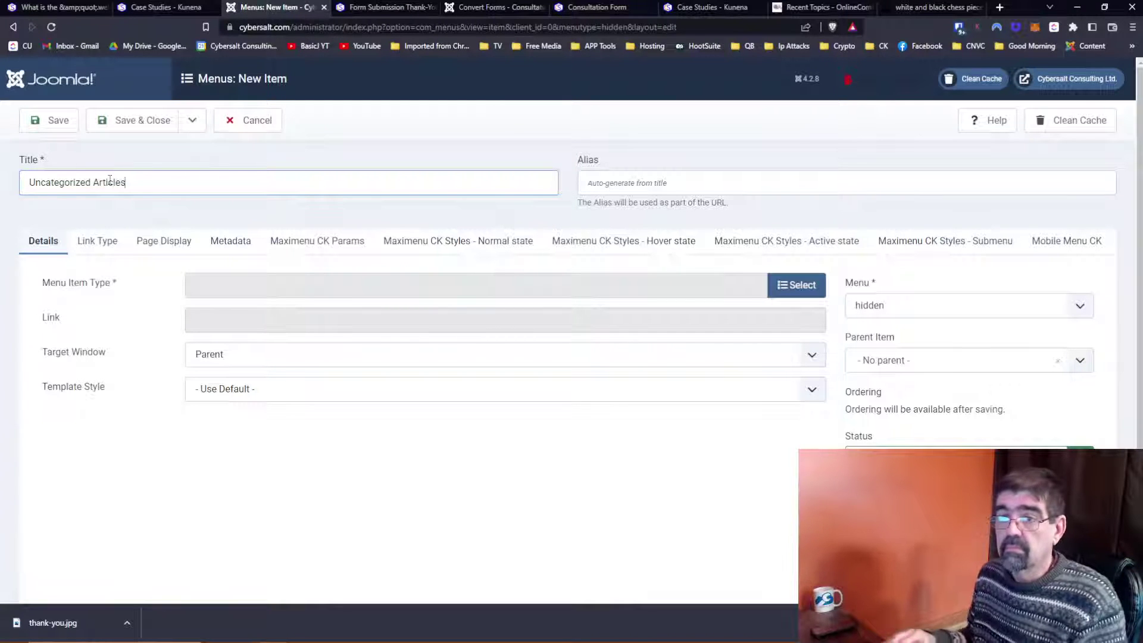
pyautogui.press('Tab')
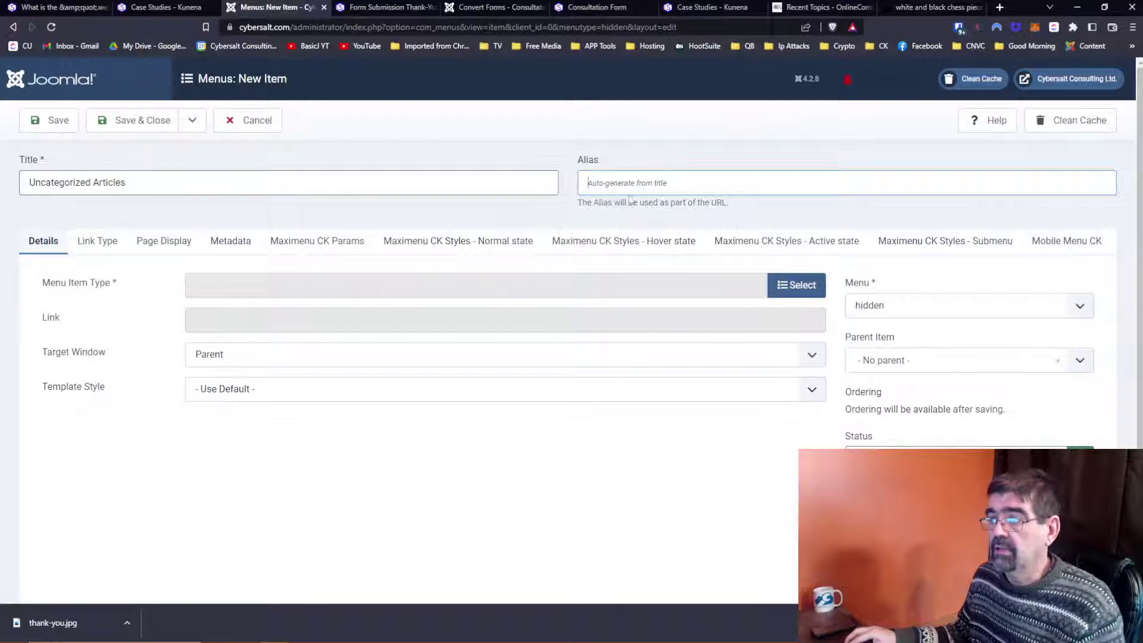
# Step: Make the menu item a Category Blog showing the Uncategorised category
pyautogui.click(795, 286)
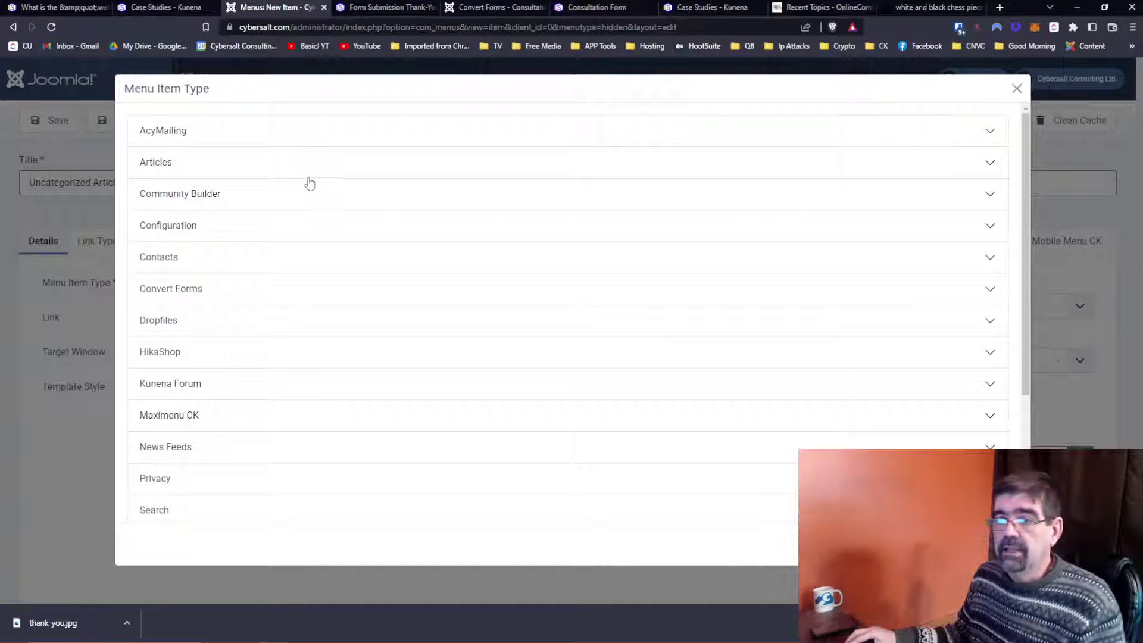
pyautogui.click(178, 162)
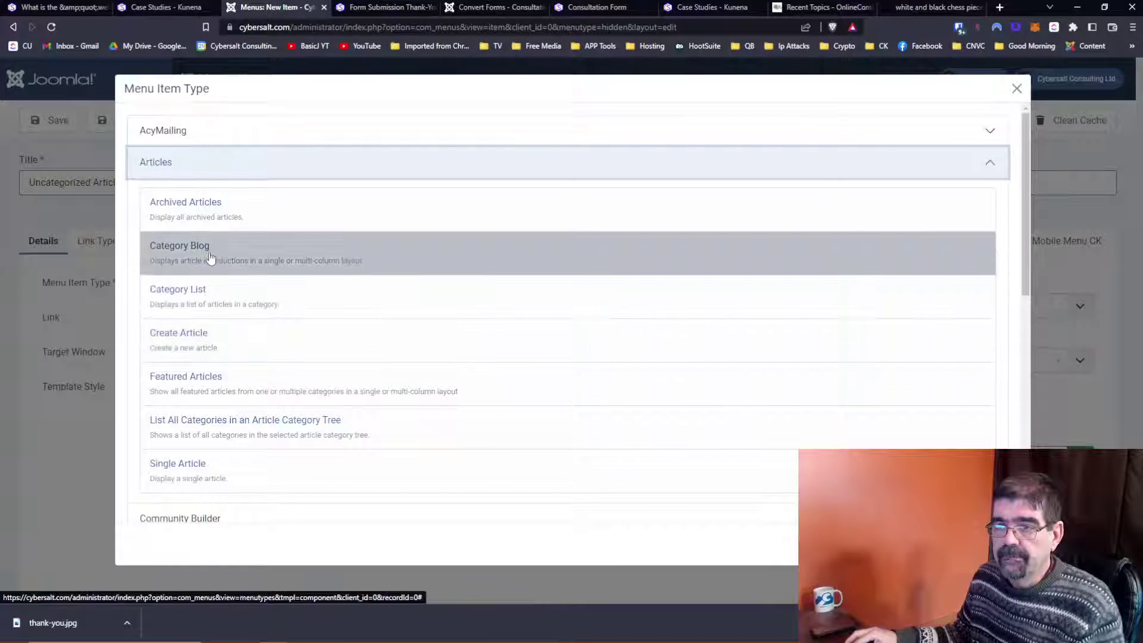
pyautogui.click(209, 251)
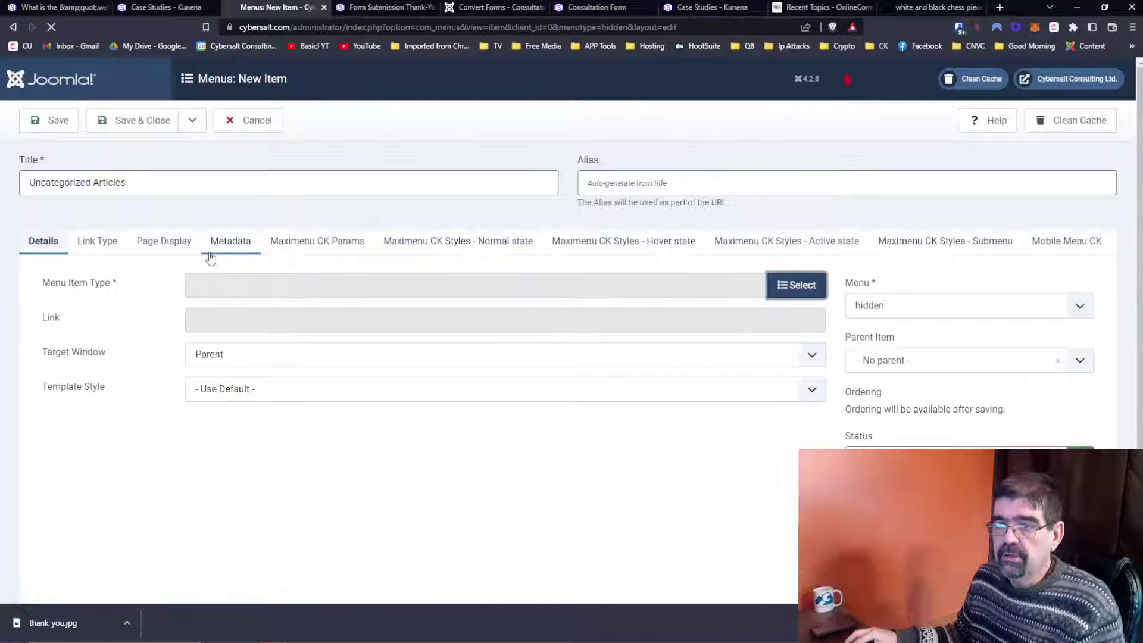
pyautogui.click(734, 344)
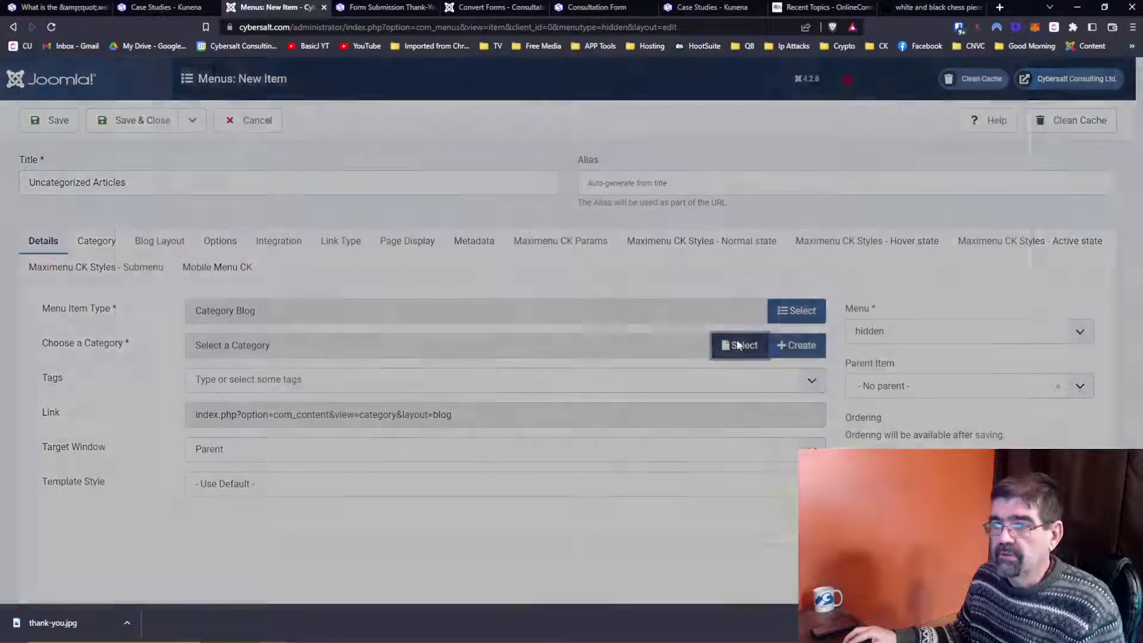
pyautogui.click(241, 200)
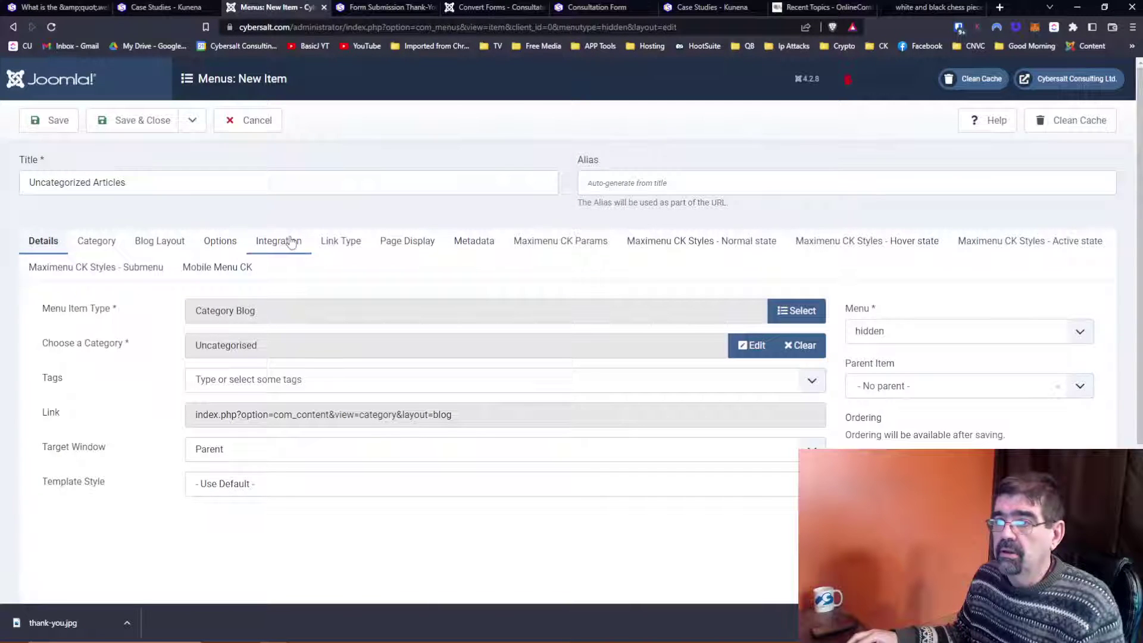
# Step: Review the new menu item's publishing details and its article display options
pyautogui.scroll(-4, 1082, 423)
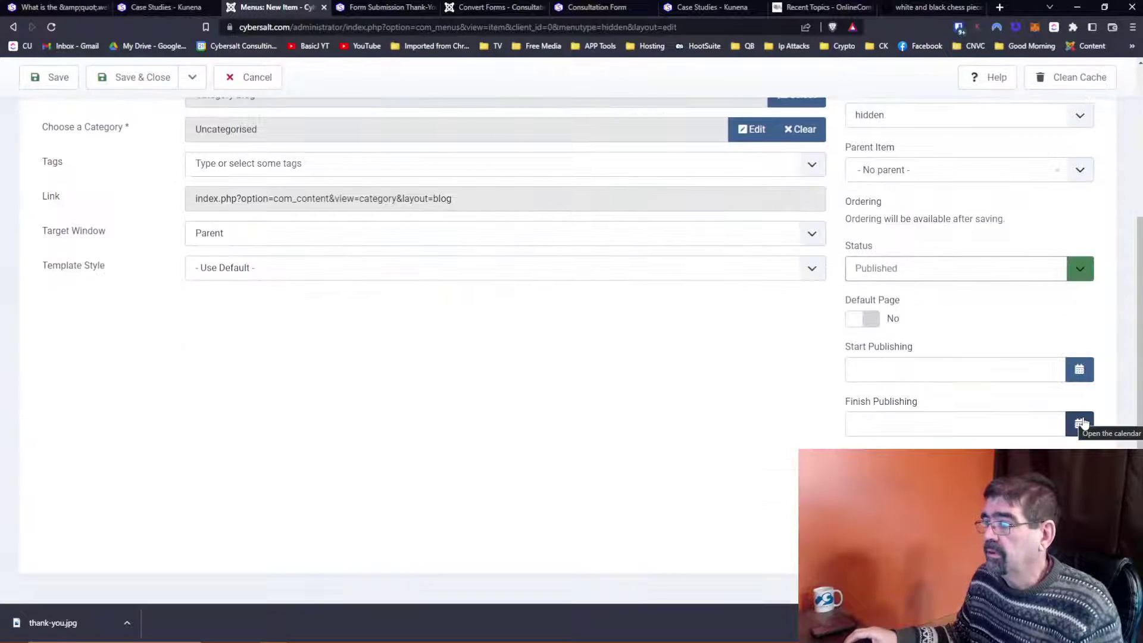
pyautogui.scroll(4, 1081, 423)
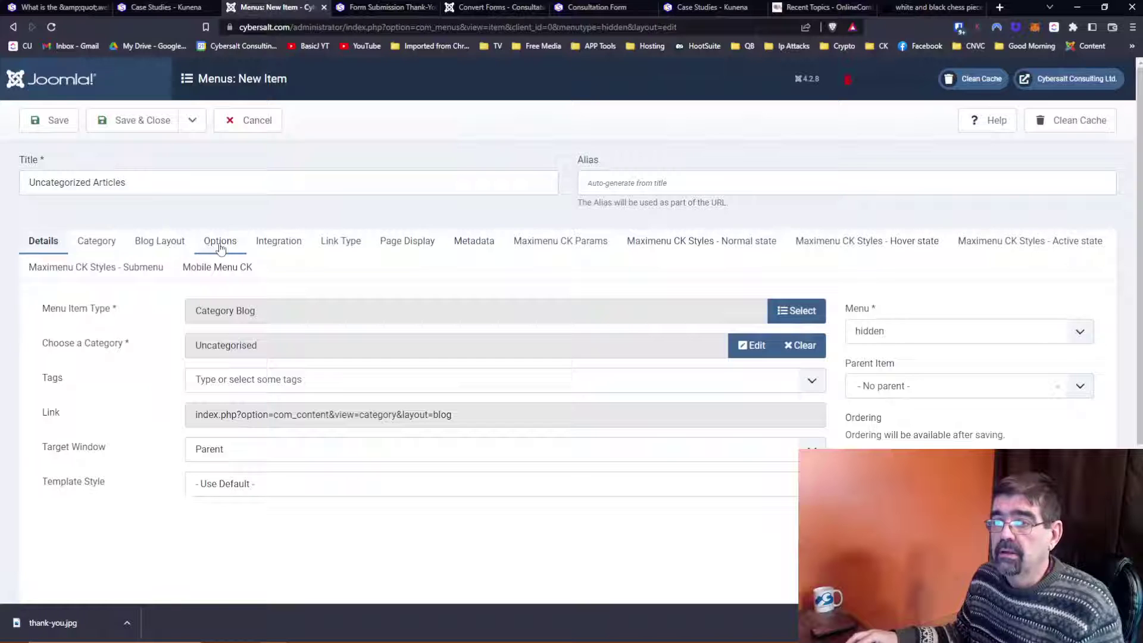
pyautogui.click(220, 242)
pyautogui.scroll(-10, 678, 379)
pyautogui.scroll(-3, 678, 379)
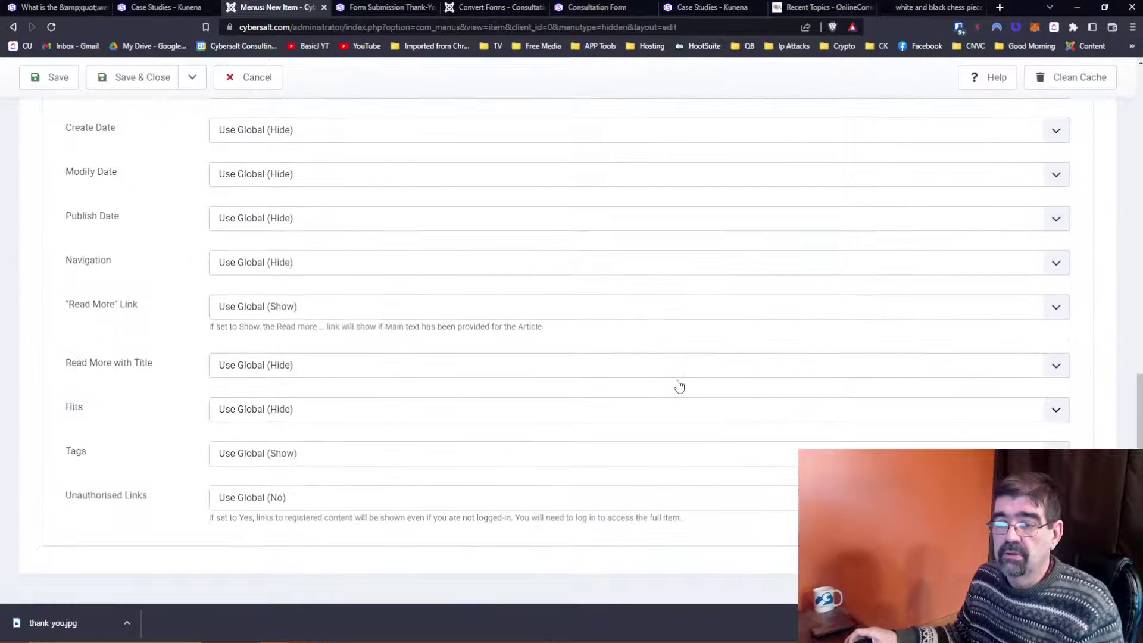
pyautogui.scroll(15, 680, 385)
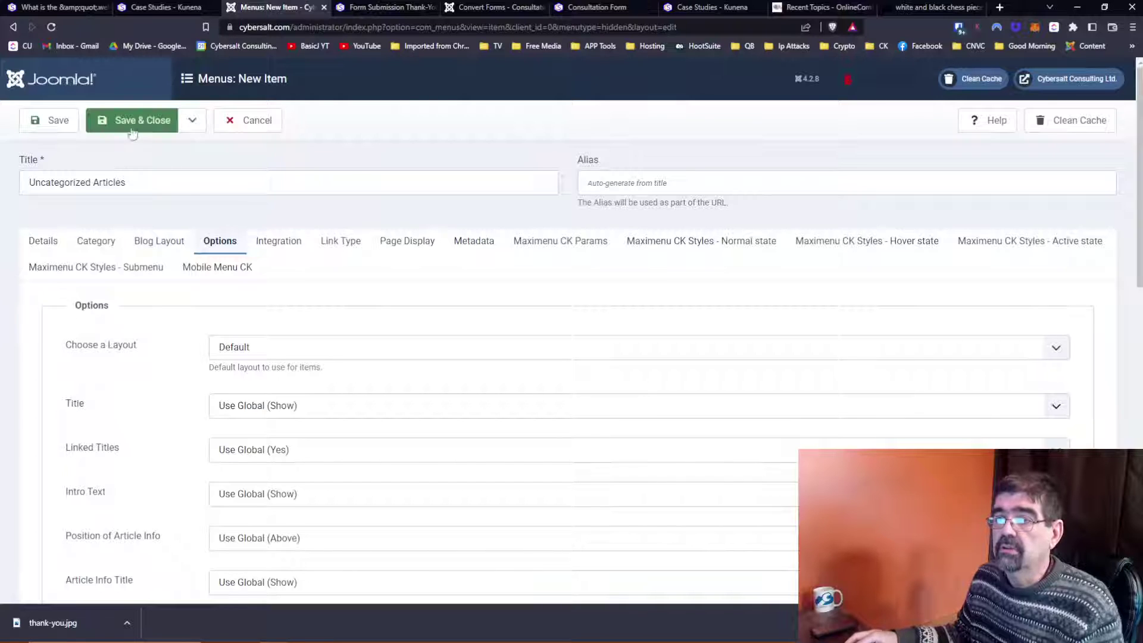
# Step: Save the Uncategorized Articles menu item and reload the form submission thank-you page on the live site
pyautogui.click(54, 121)
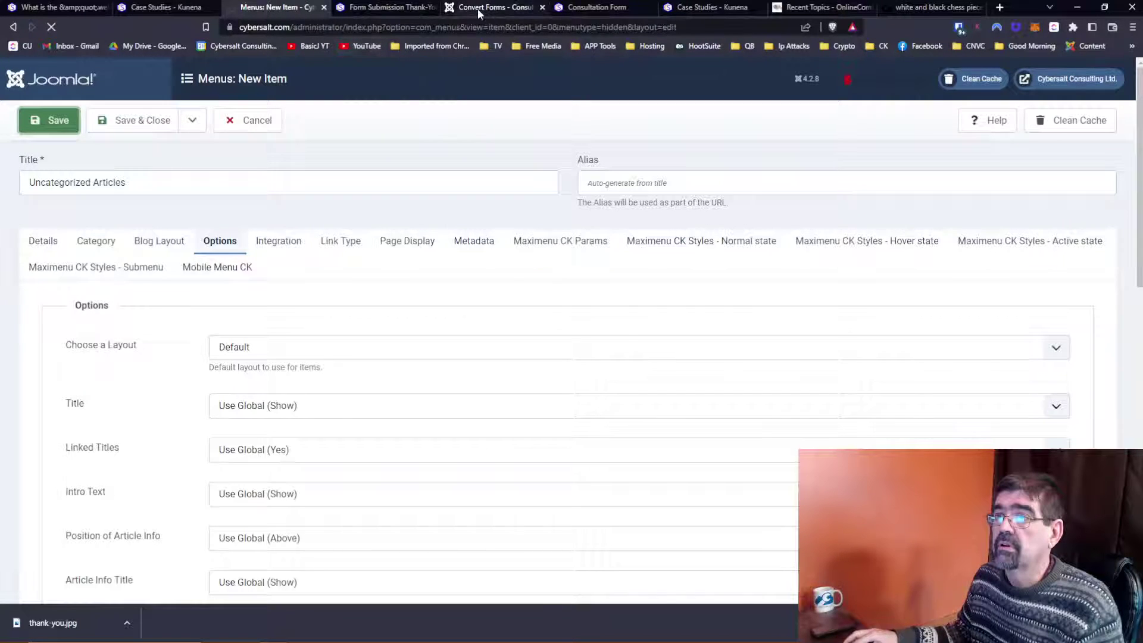
pyautogui.click(477, 9)
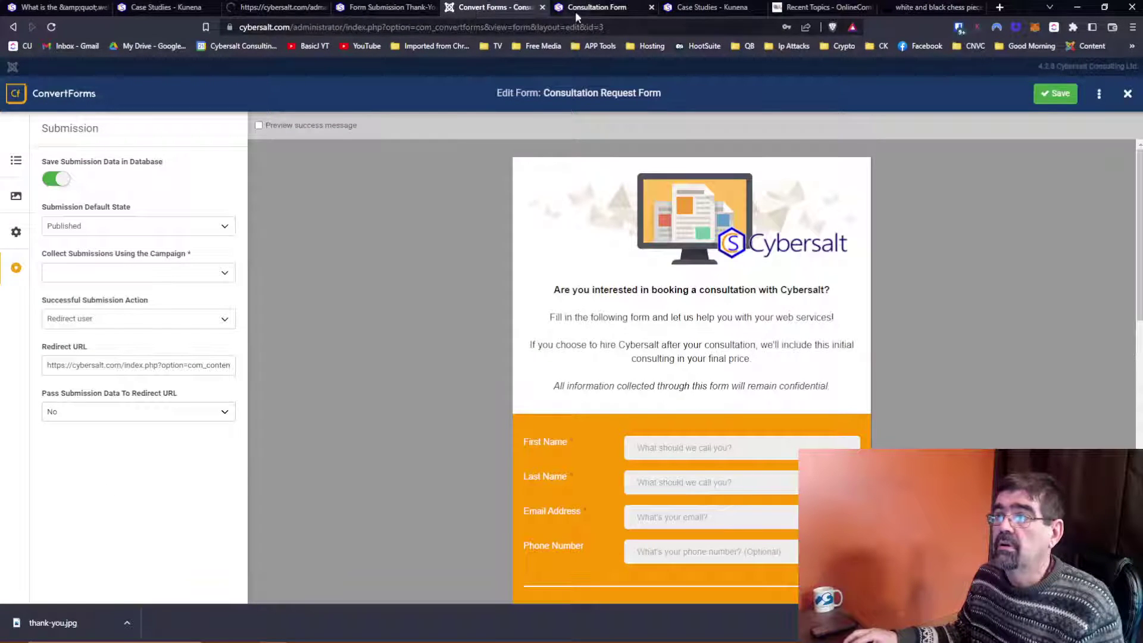
pyautogui.click(596, 10)
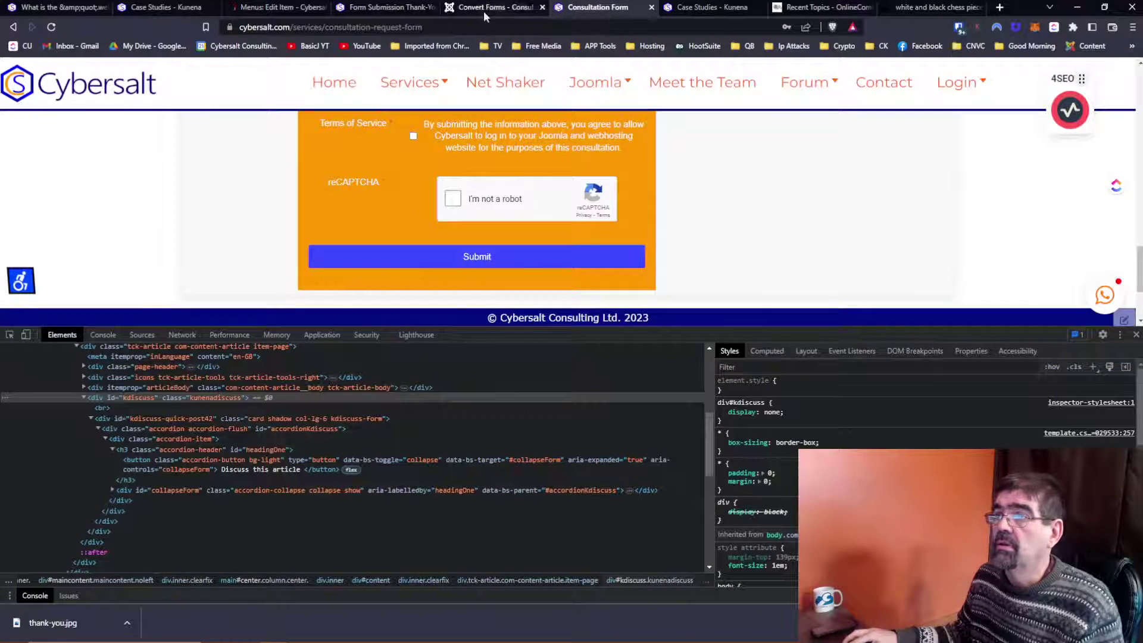
pyautogui.click(358, 9)
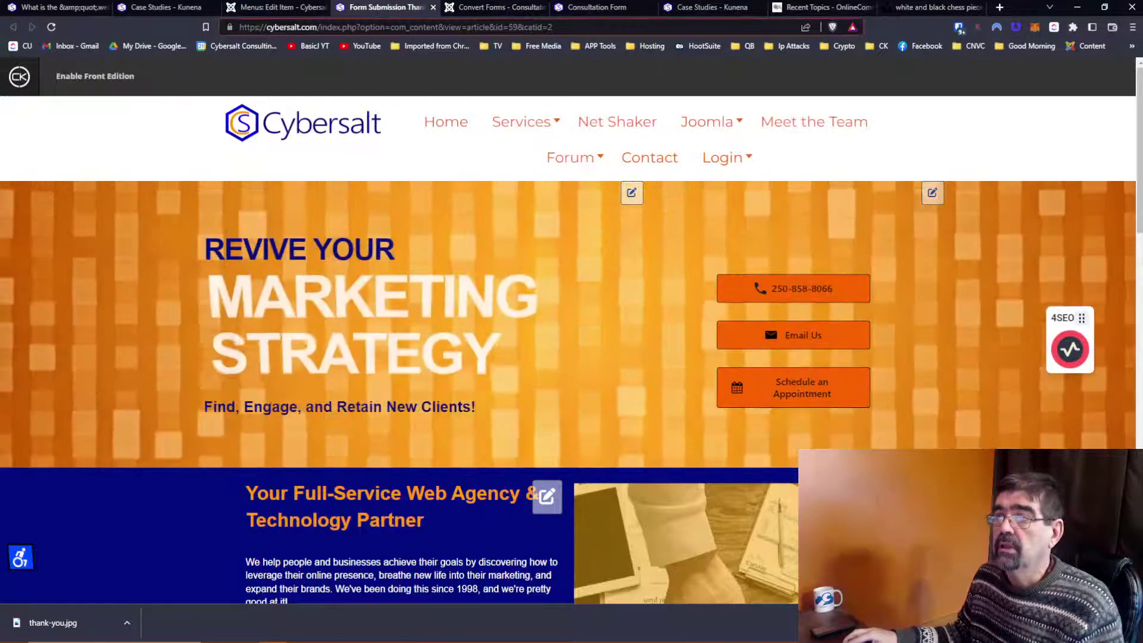
pyautogui.press('Return')
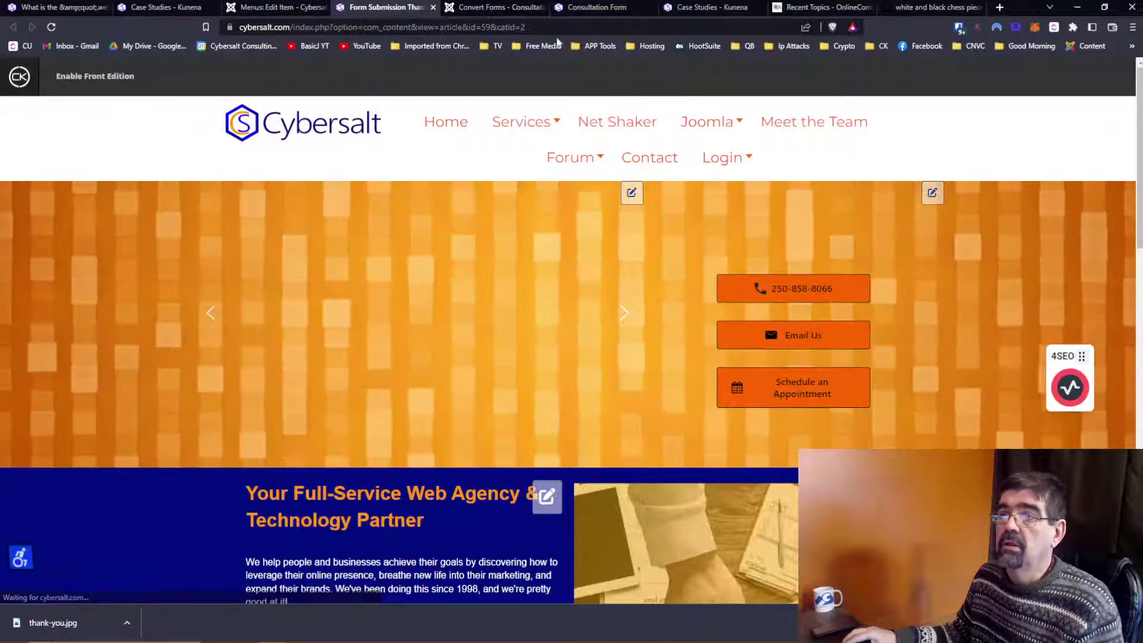
# Step: Close the Uncategorized Articles menu item and list the site's articles with all filters cleared
pyautogui.click(238, 9)
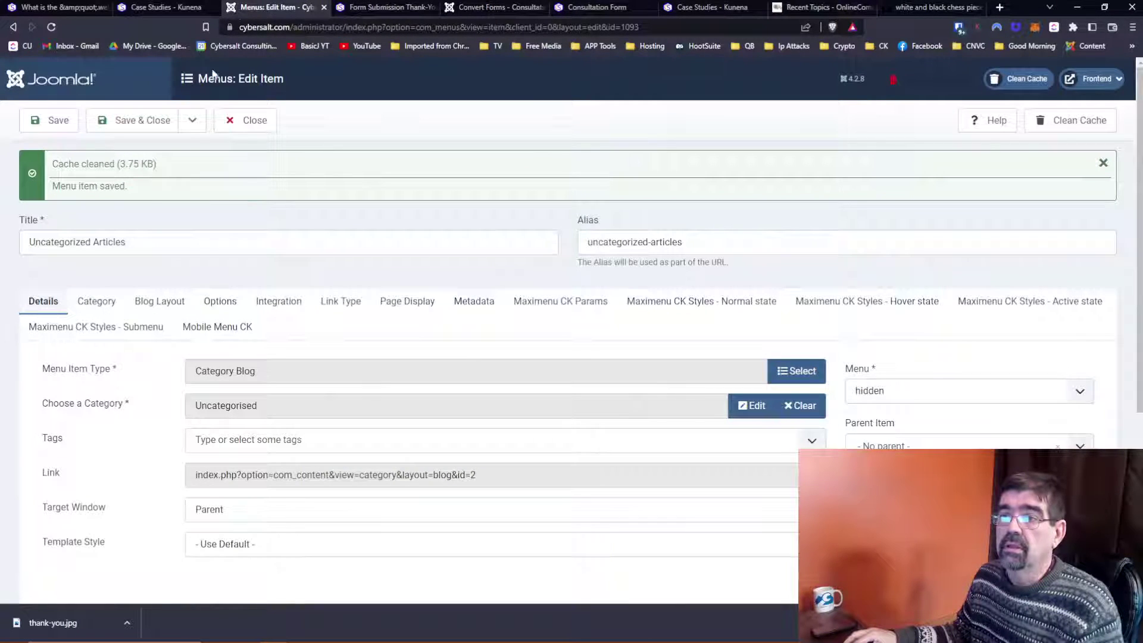
pyautogui.click(251, 129)
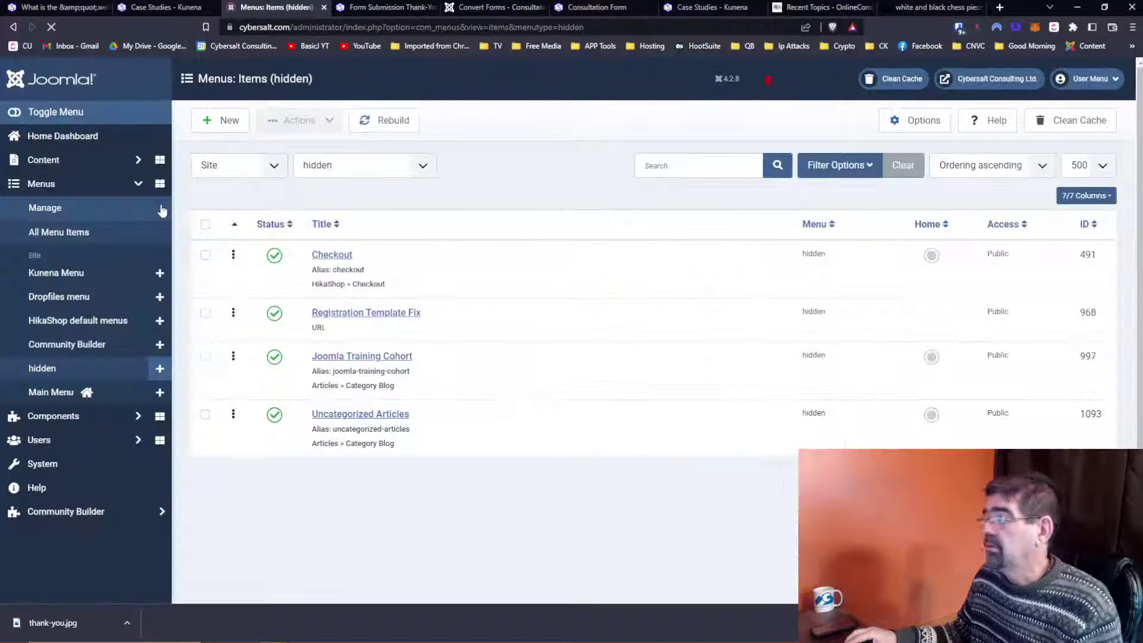
pyautogui.click(55, 166)
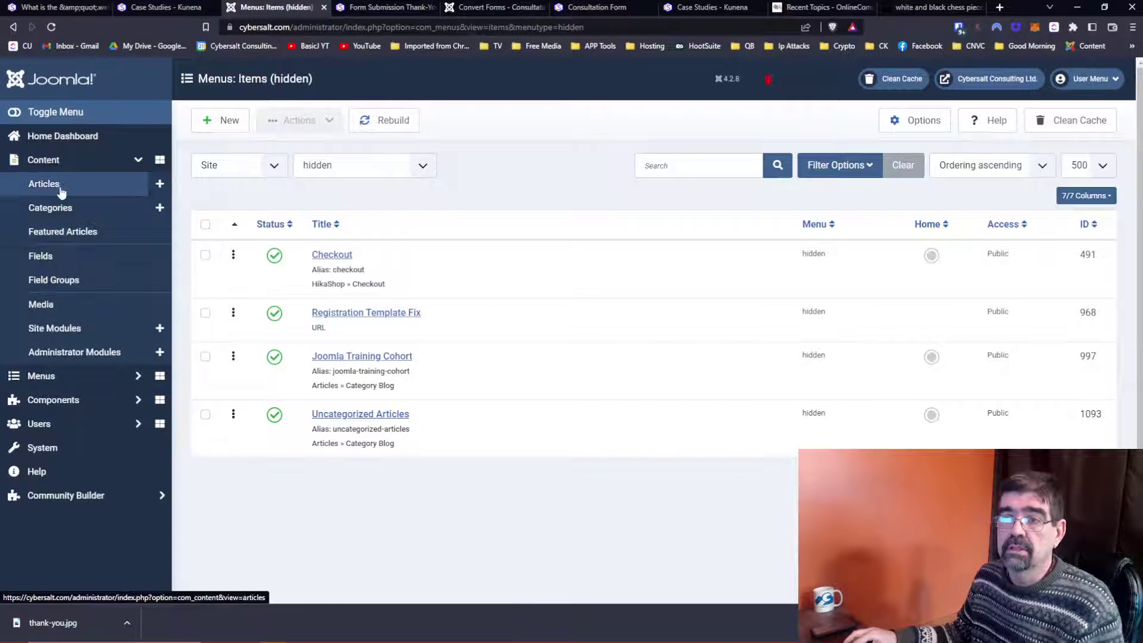
pyautogui.click(62, 184)
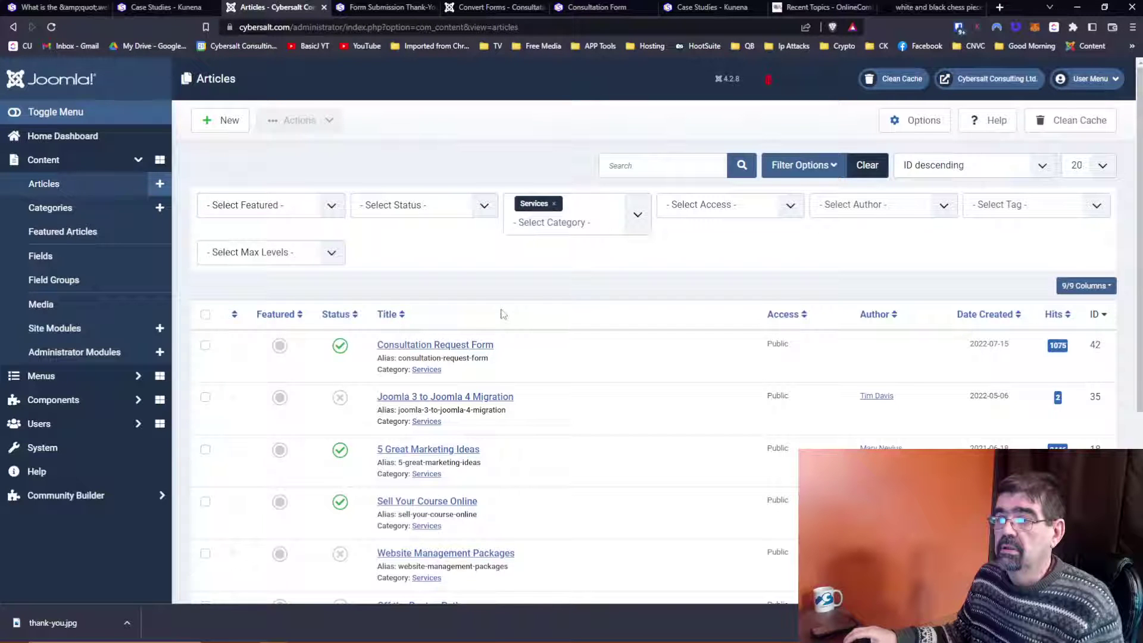
pyautogui.click(876, 169)
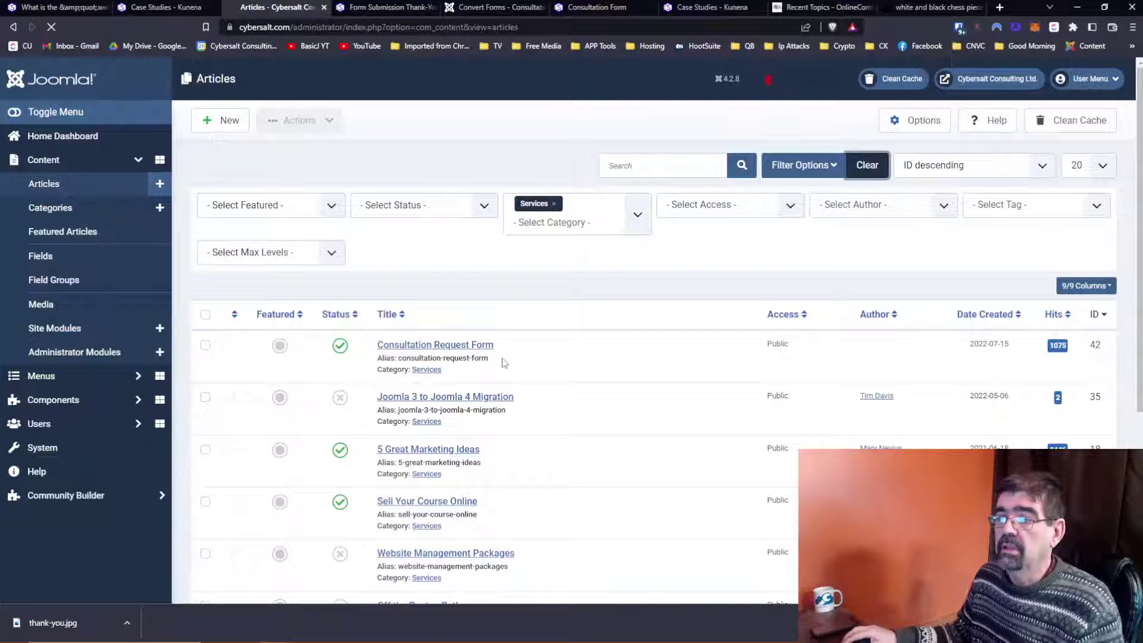
# Step: Open the Form Submission Thank-You! article and view its page on the live site
pyautogui.click(449, 260)
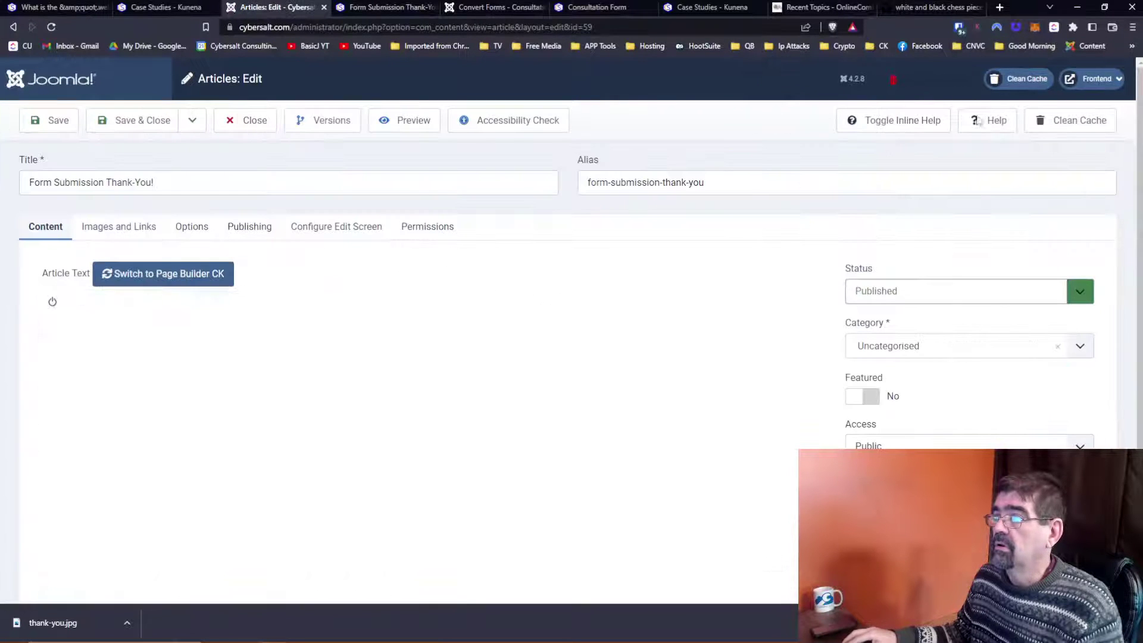
pyautogui.click(1086, 87)
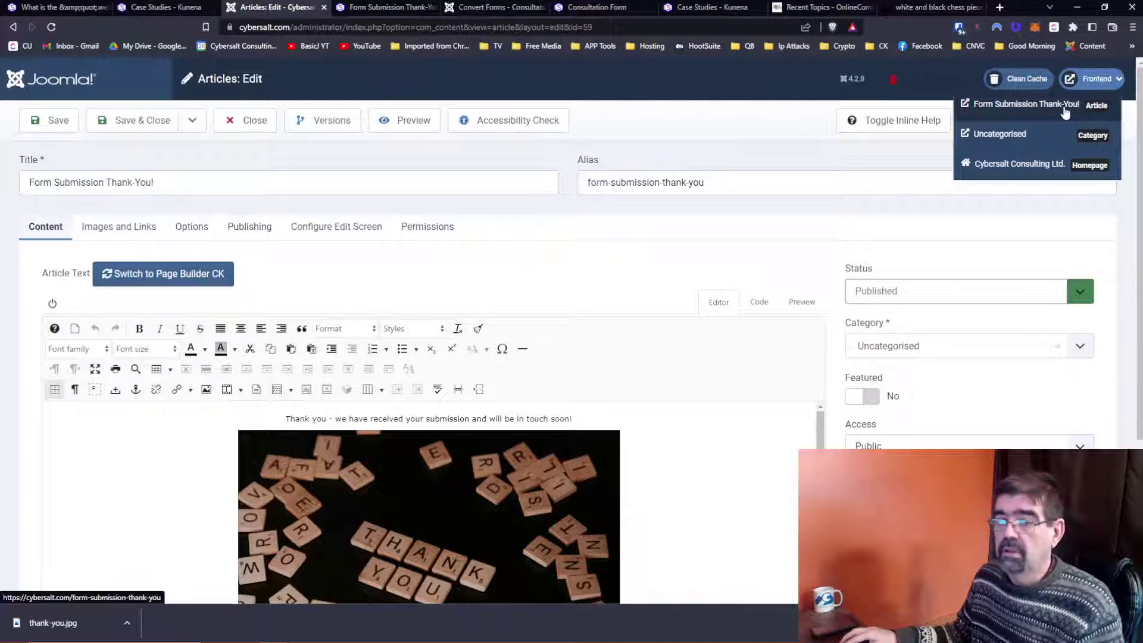
pyautogui.click(1066, 110)
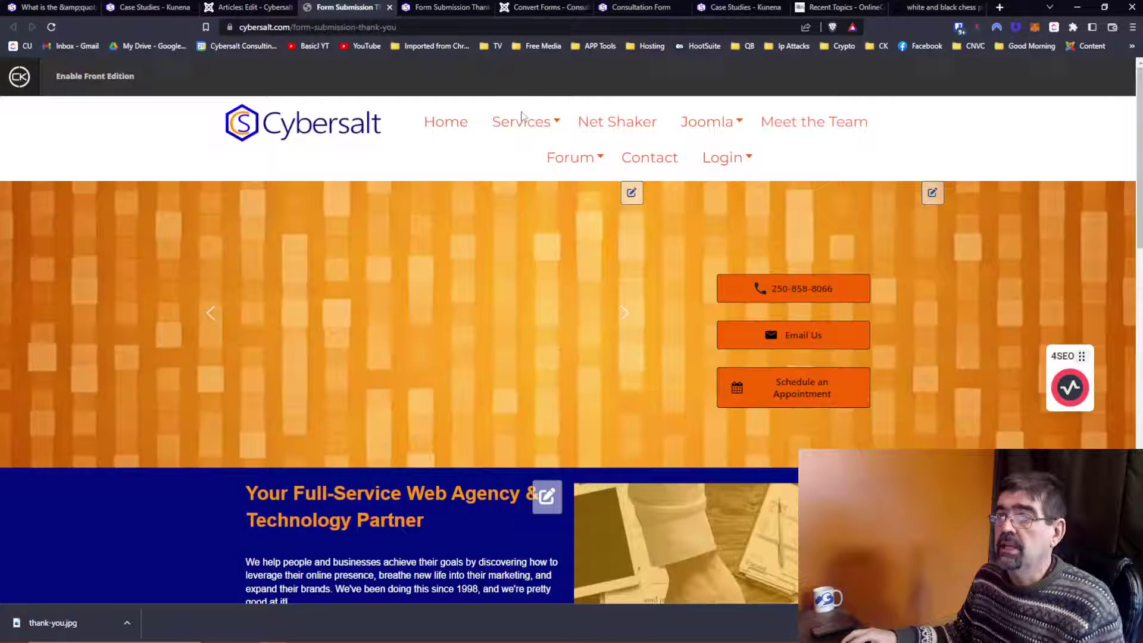
# Step: Open the site's Consultation Form and fill in the first name, last name and email address
pyautogui.moveTo(523, 122)
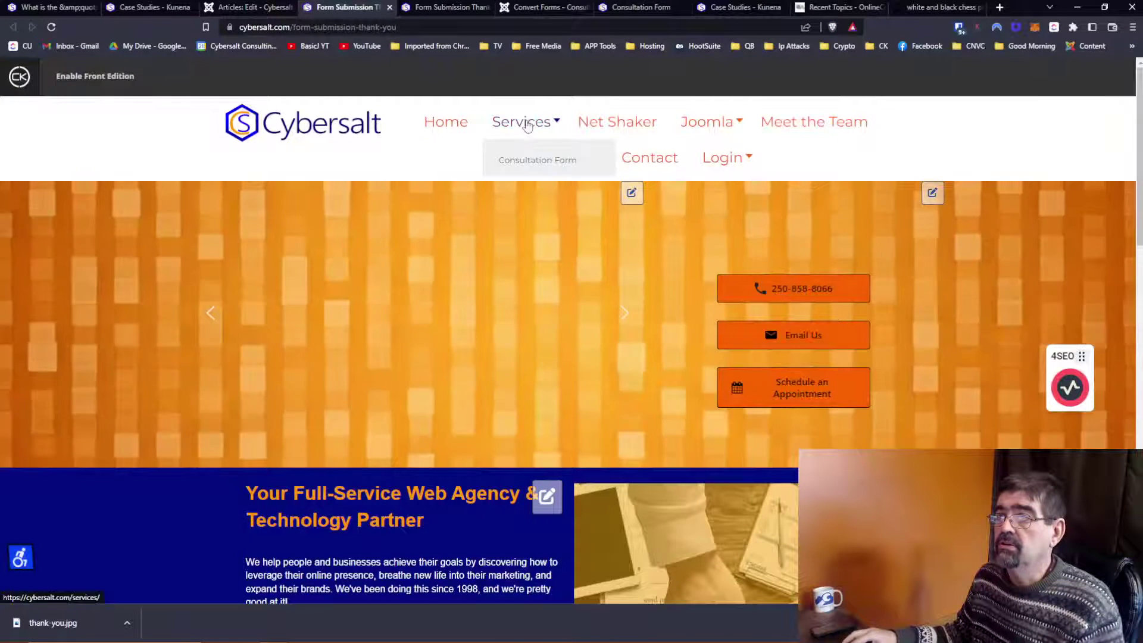
pyautogui.click(527, 161)
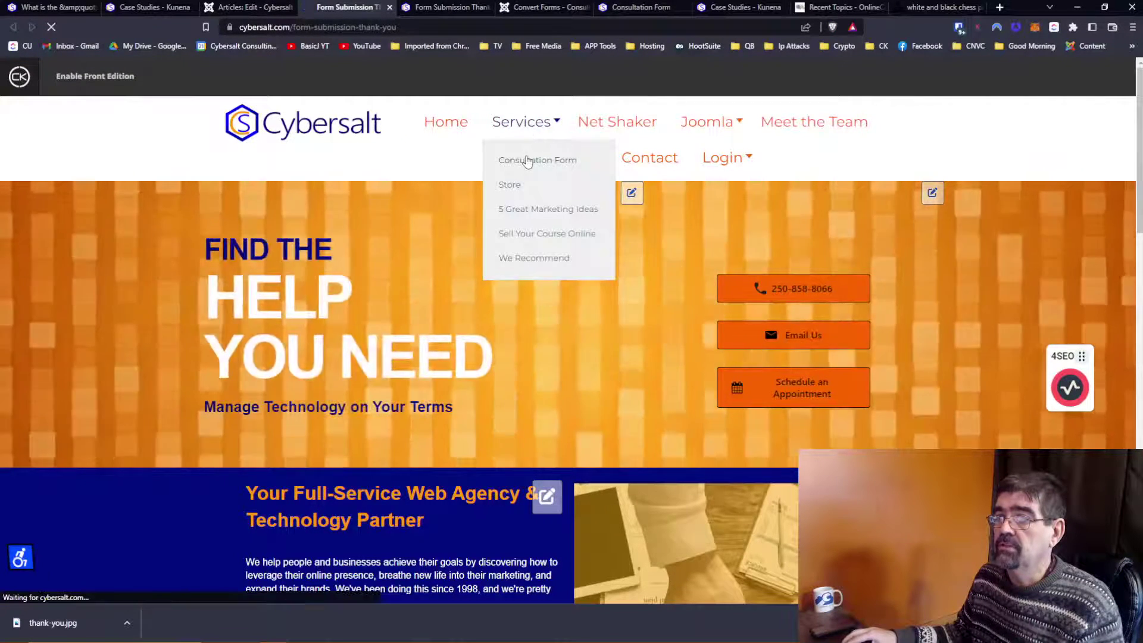
pyautogui.scroll(-5, 318, 304)
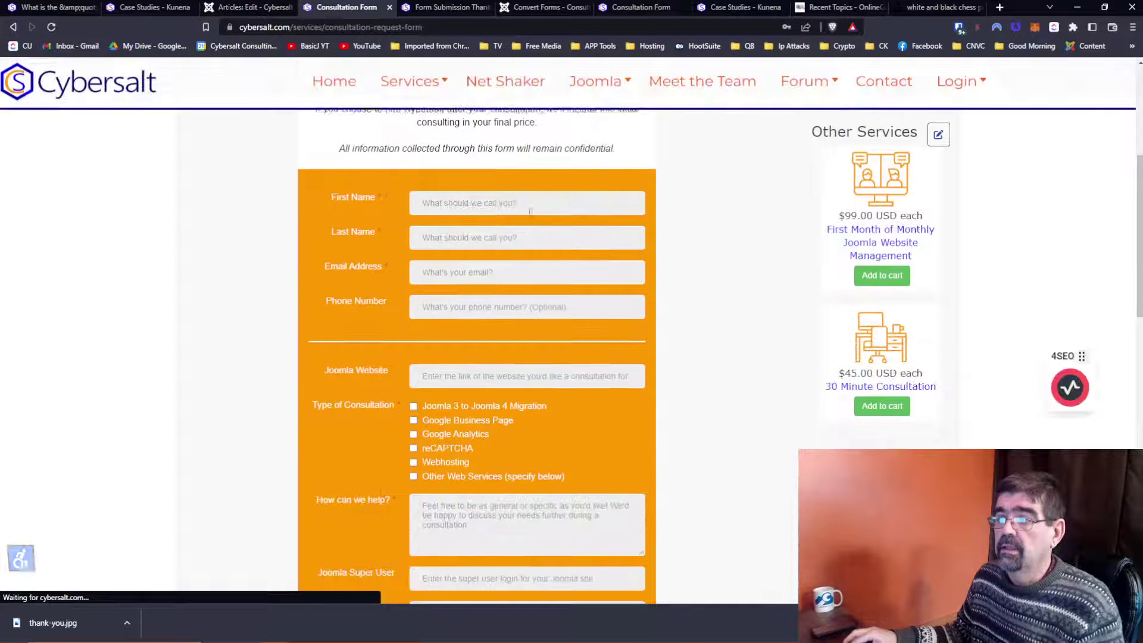
pyautogui.click(531, 203)
pyautogui.click(518, 240)
pyautogui.scroll(-2, 367, 270)
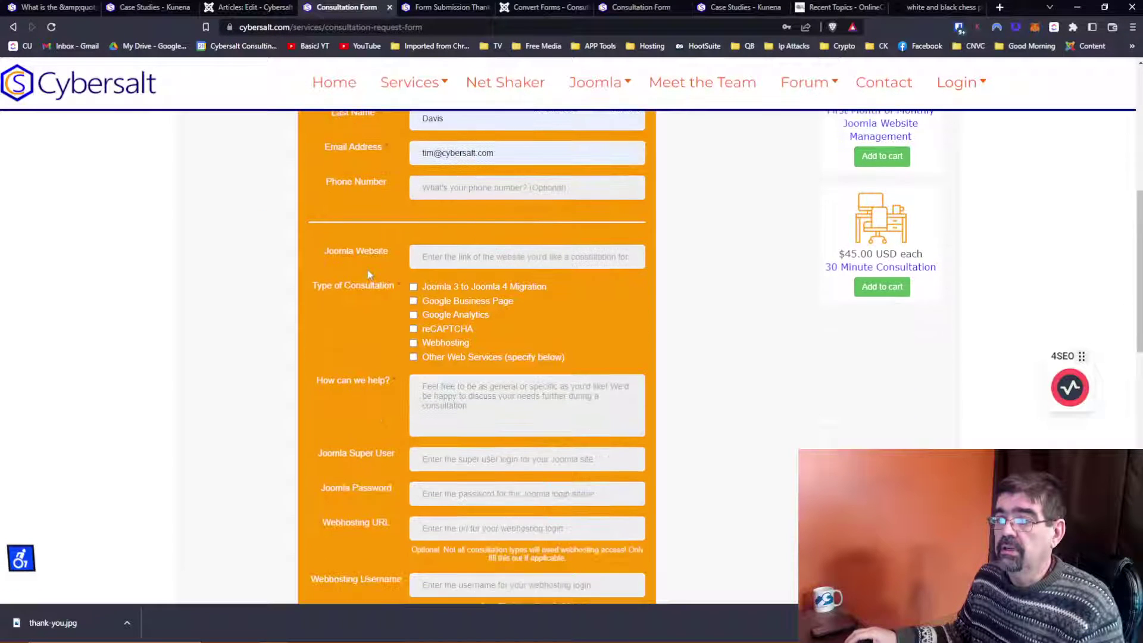
# Step: Enter fdadfadadsad as the help request and accept the Acknowledgement and Terms of Service
pyautogui.scroll(-4, 418, 290)
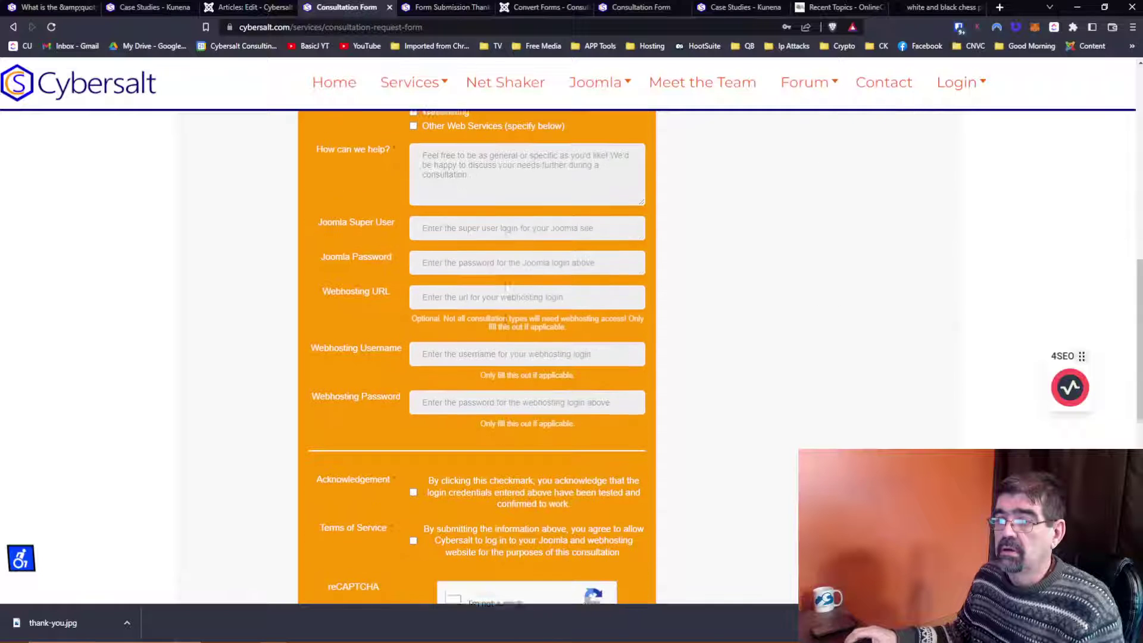
pyautogui.click(474, 166)
pyautogui.write('I')
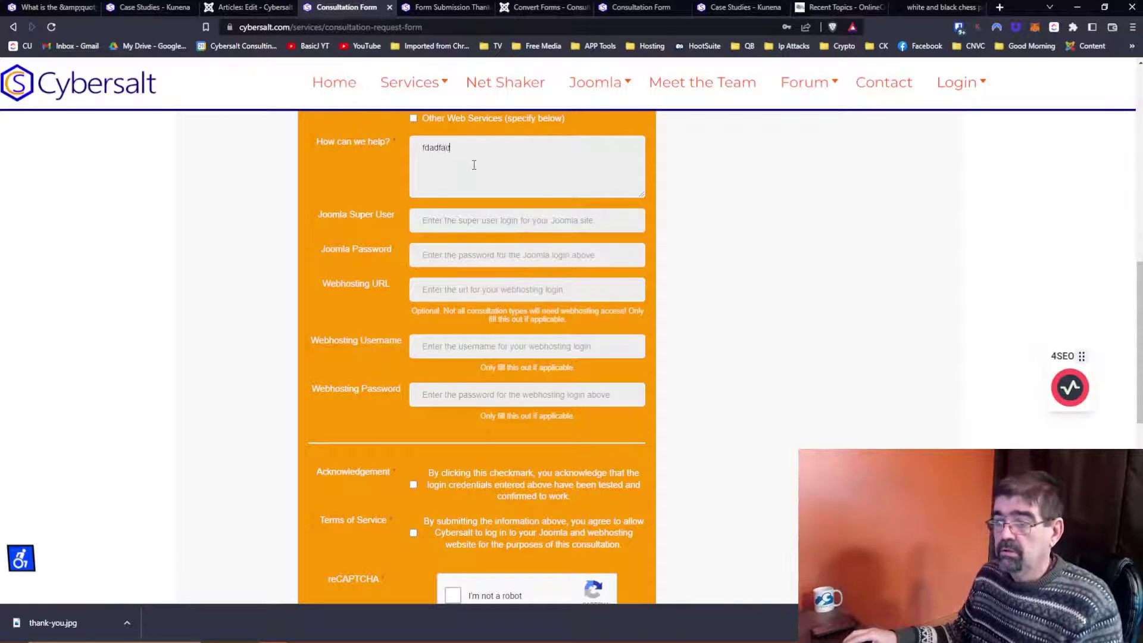
pyautogui.write('dadfadadsad')
pyautogui.click(413, 484)
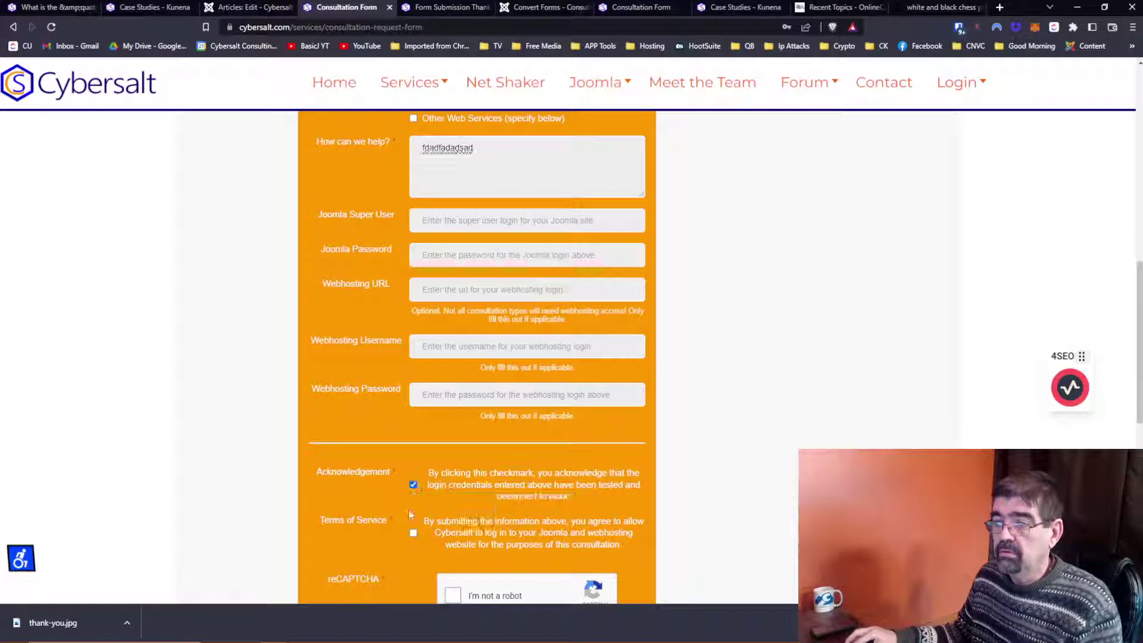
pyautogui.click(413, 532)
# Step: Complete the reCAPTCHA check and submit the consultation form
pyautogui.scroll(-2, 532, 435)
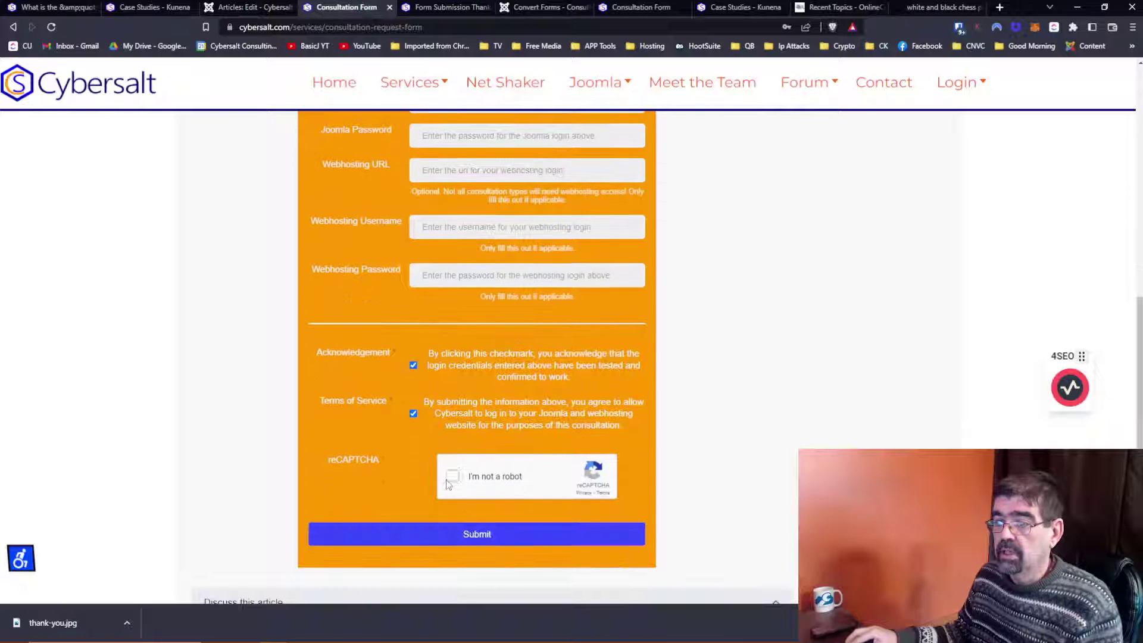
pyautogui.click(451, 477)
pyautogui.click(479, 535)
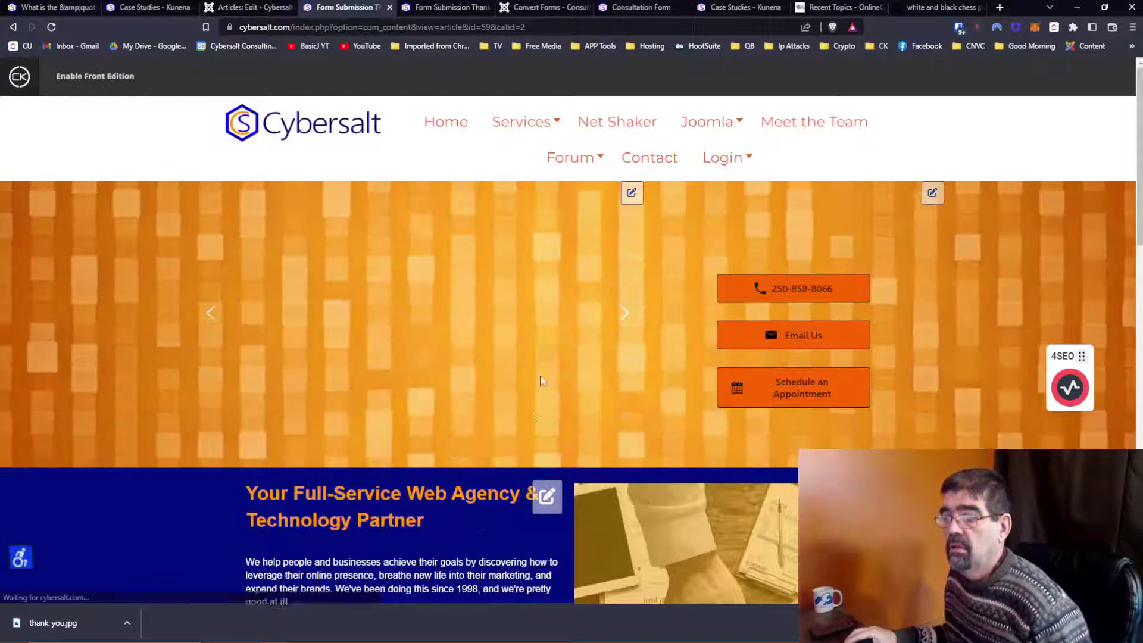
# Step: Look through the thank-you page for its message, image, comment section and surrounding home page modules
pyautogui.scroll(-8, 540, 381)
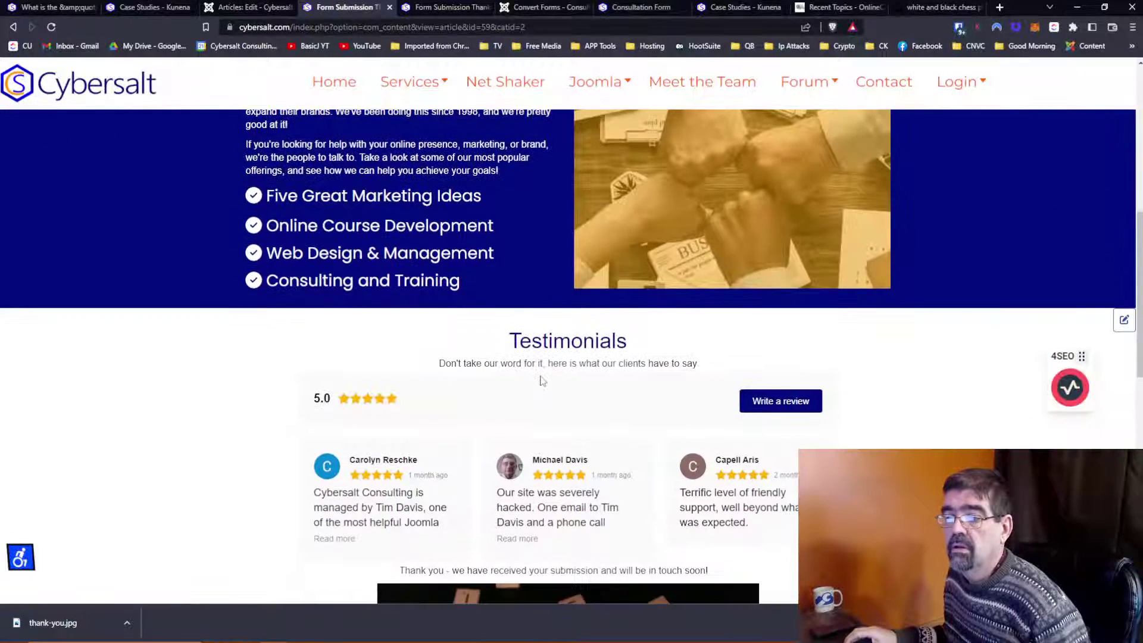
pyautogui.scroll(-7, 542, 381)
pyautogui.scroll(-4, 540, 380)
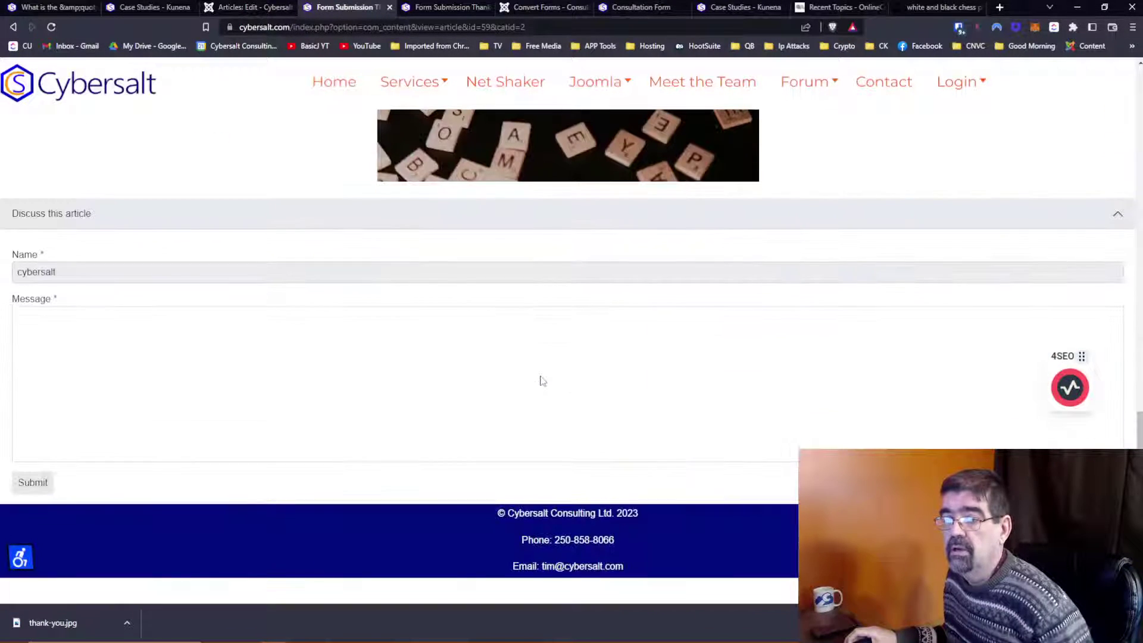
pyautogui.scroll(-1, 540, 376)
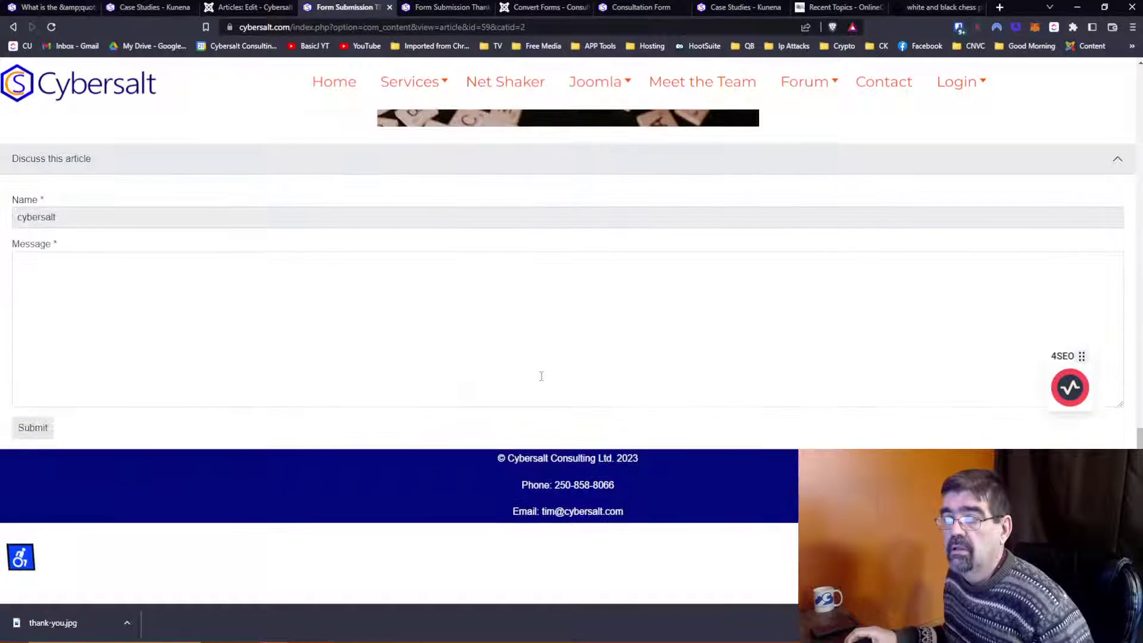
pyautogui.scroll(6, 540, 376)
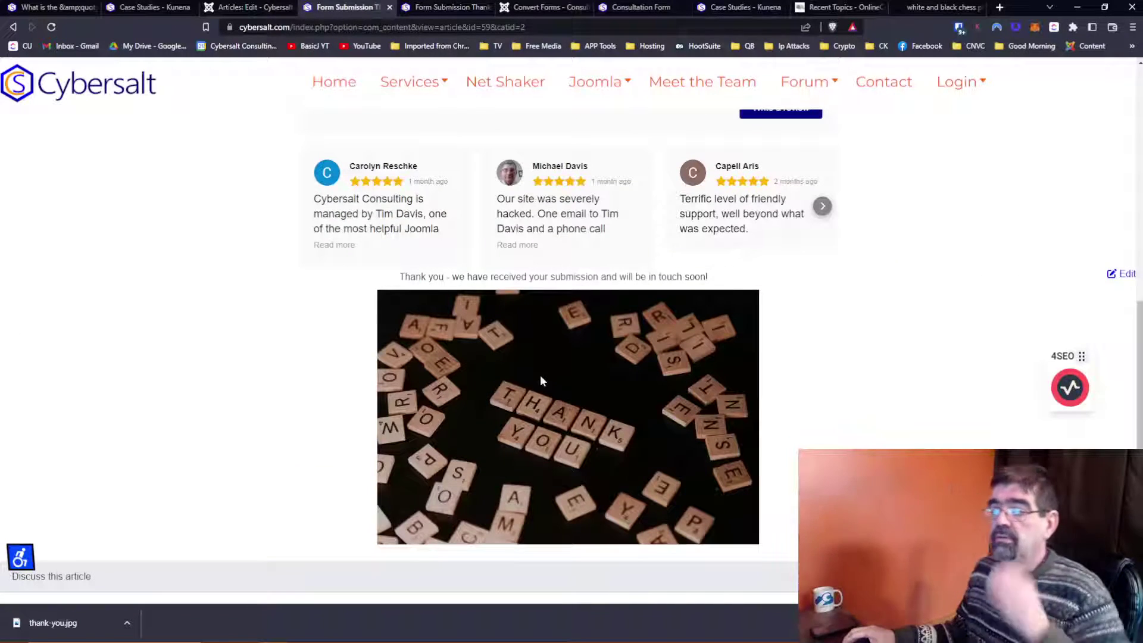
pyautogui.scroll(-3, 540, 377)
pyautogui.scroll(11, 541, 377)
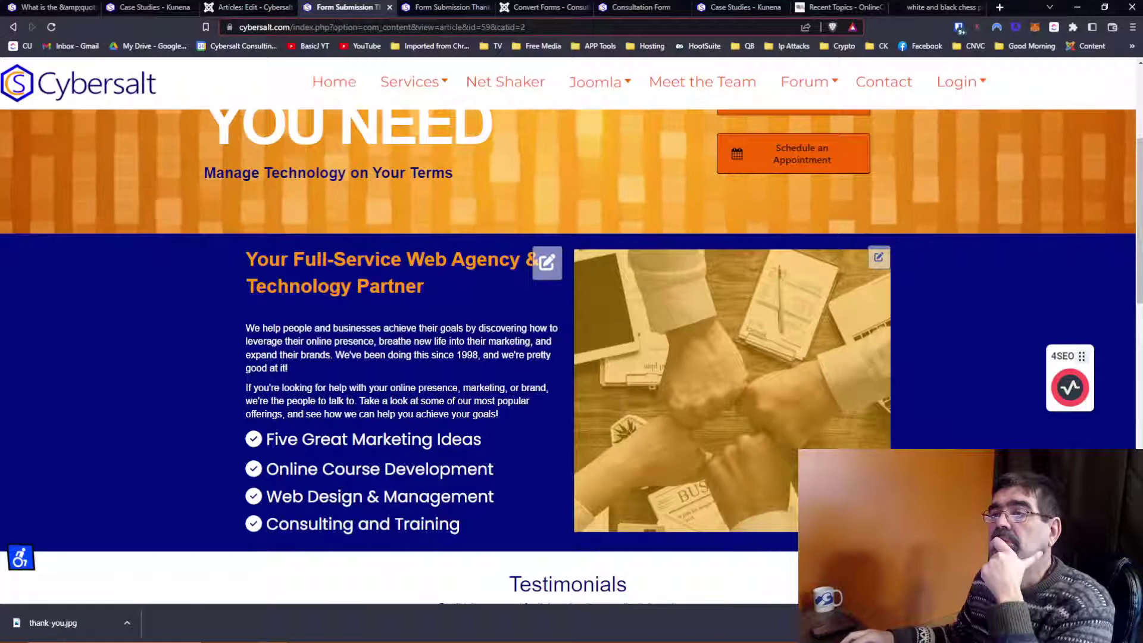
pyautogui.click(338, 25)
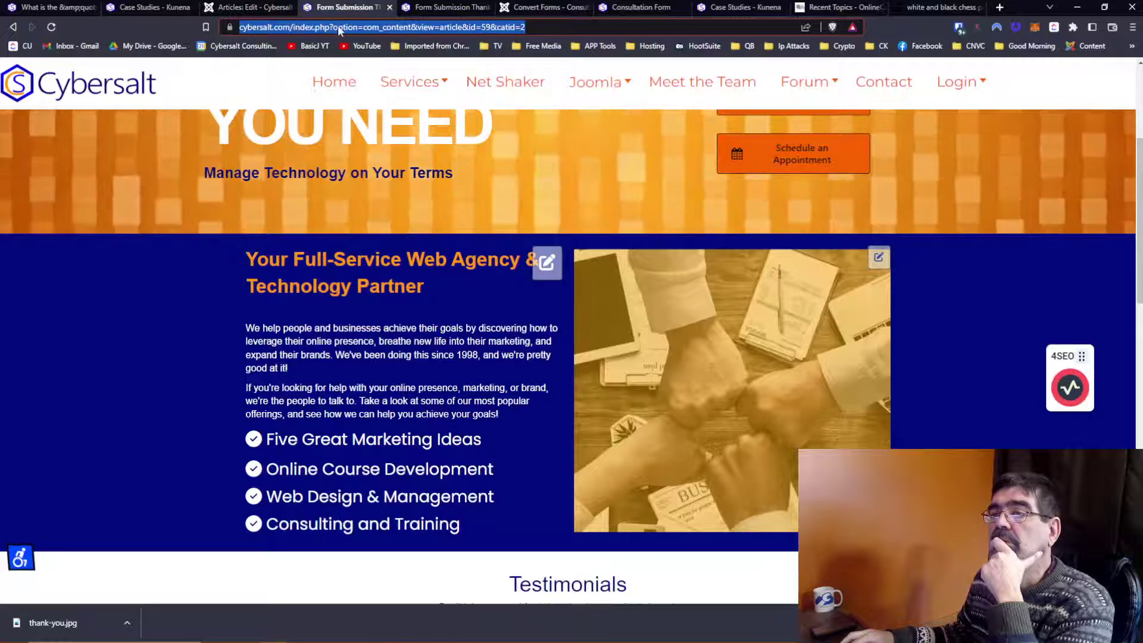
pyautogui.click(338, 25)
pyautogui.moveTo(320, 27); pyautogui.dragTo(238, 27)
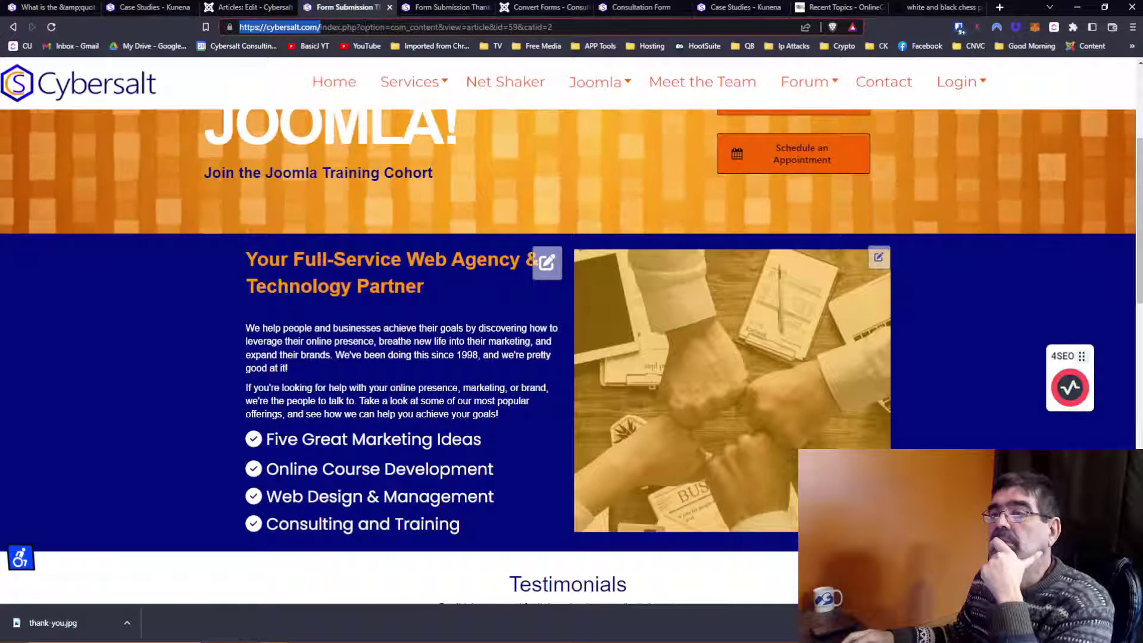
pyautogui.press('BackSpace')
pyautogui.press('Return')
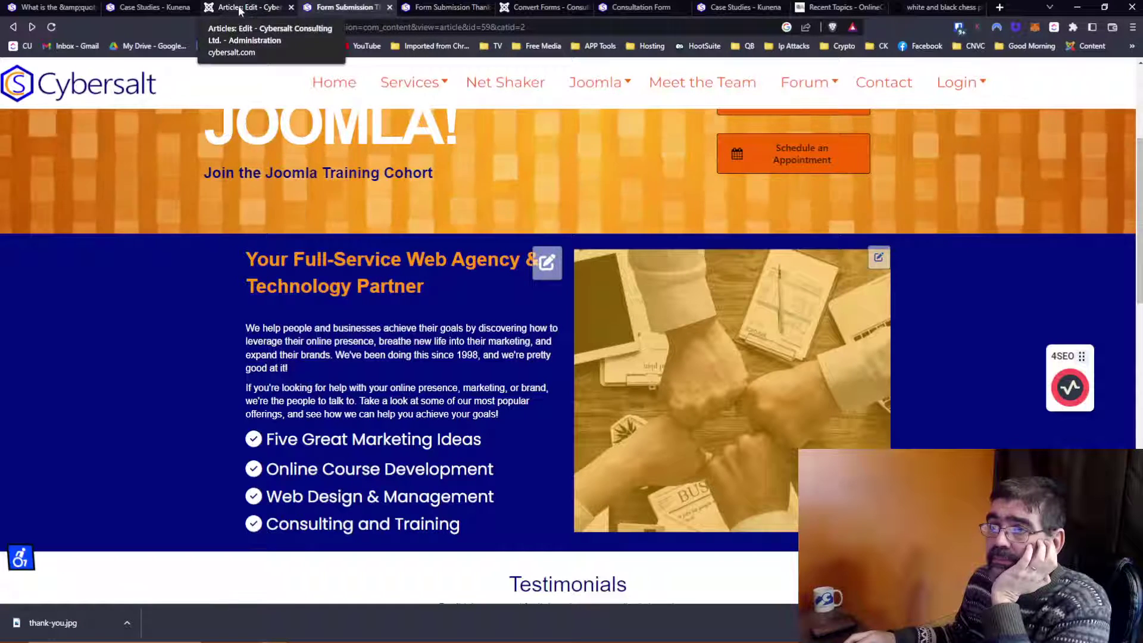
# Step: Close the thank-you article in the site administration and open the Convert Forms list of forms
pyautogui.click(260, 8)
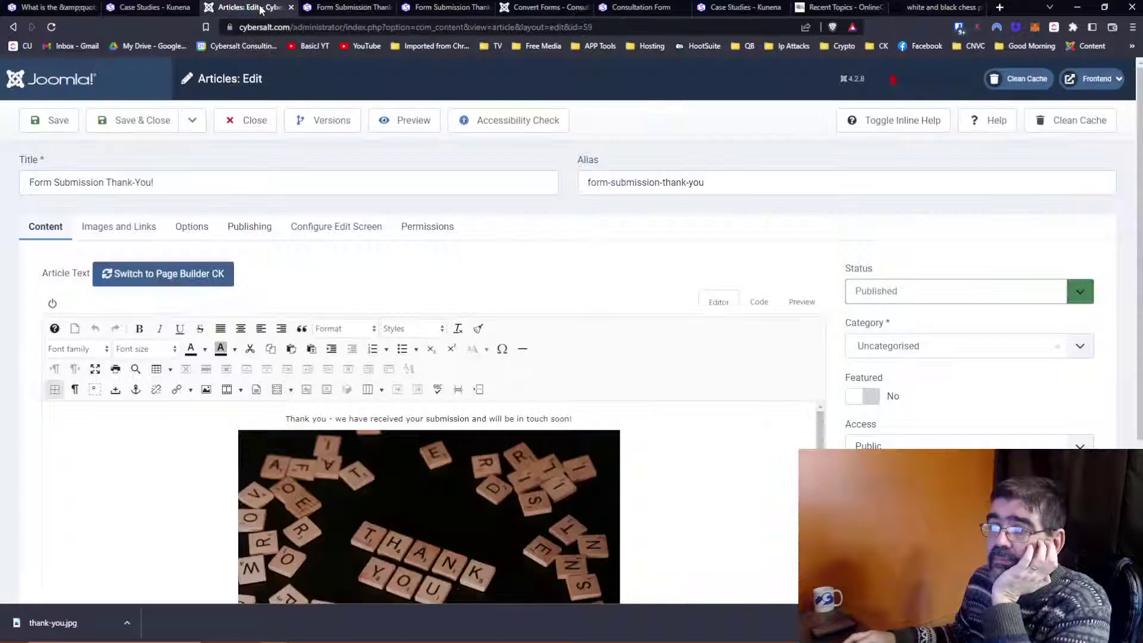
pyautogui.click(245, 124)
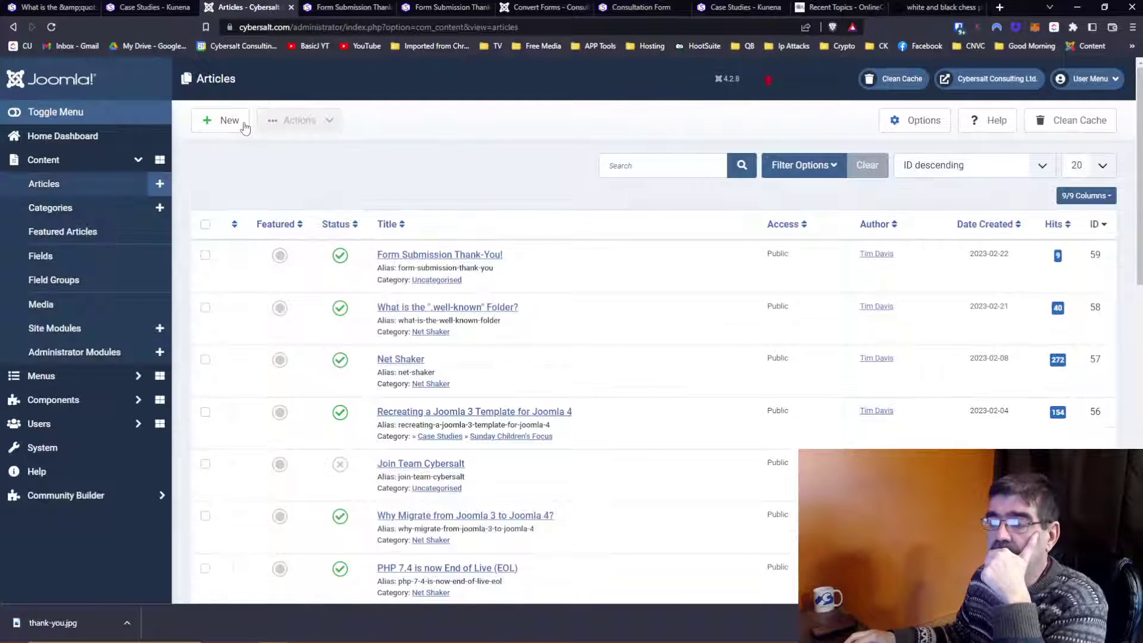
pyautogui.click(69, 399)
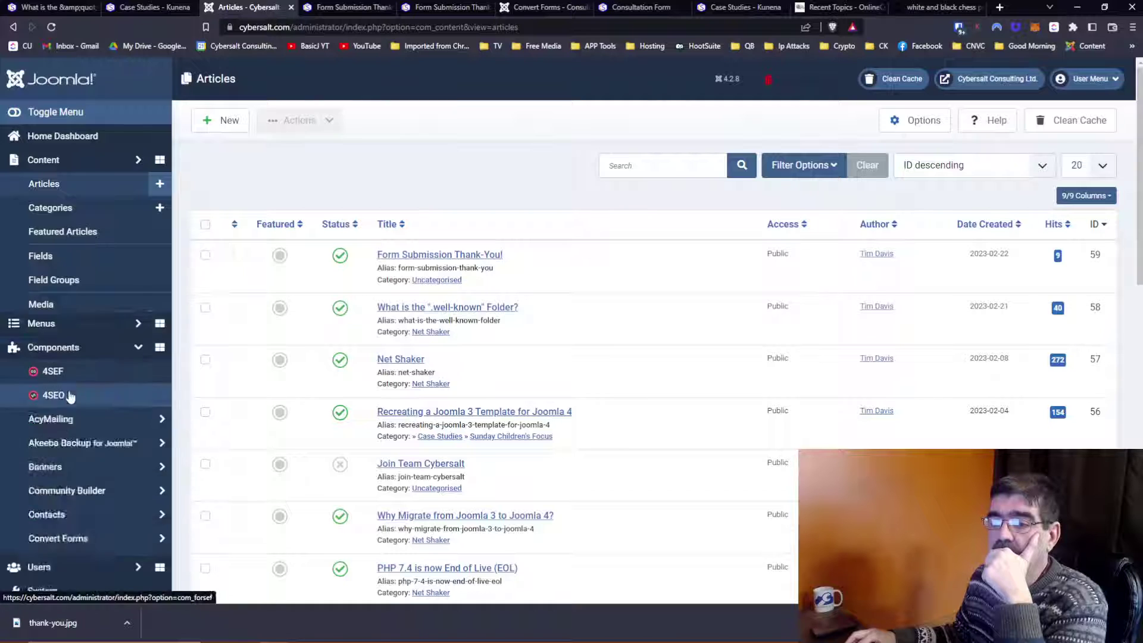
pyautogui.scroll(-1, 95, 309)
pyautogui.click(89, 338)
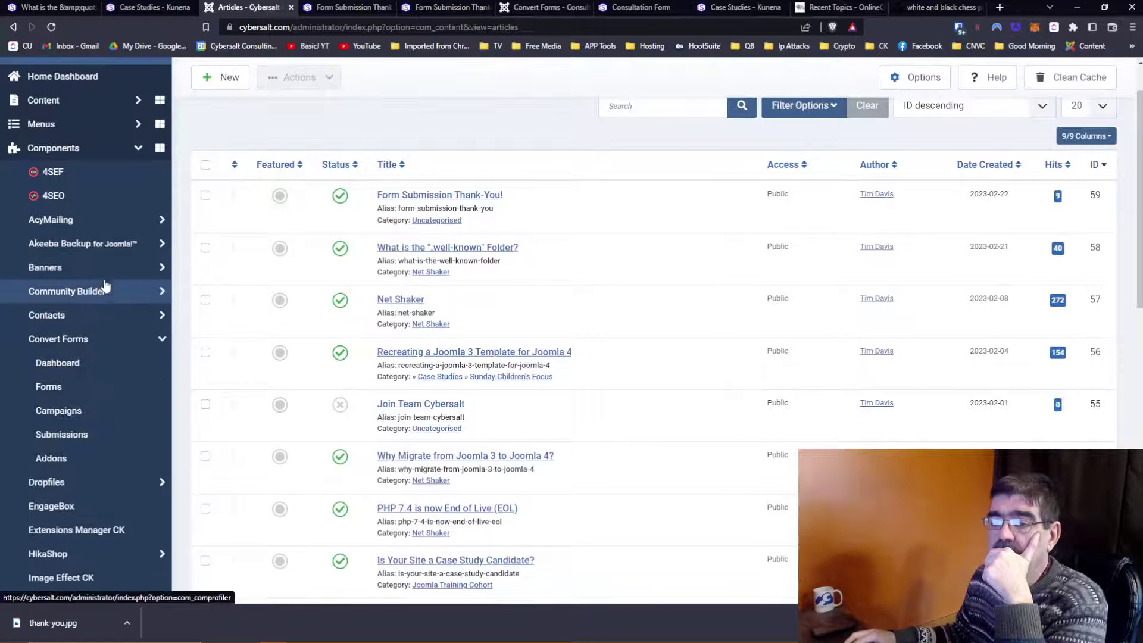
pyautogui.scroll(-1, 105, 289)
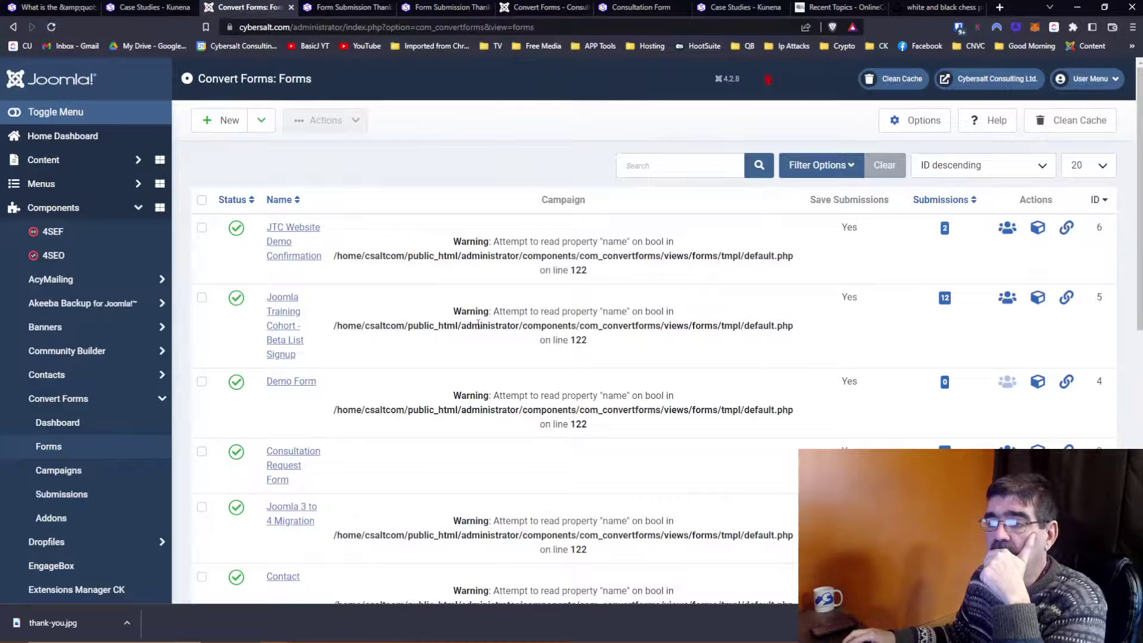
# Step: Open the Consultation Request Form for editing and show its submission settings
pyautogui.scroll(-3, 478, 324)
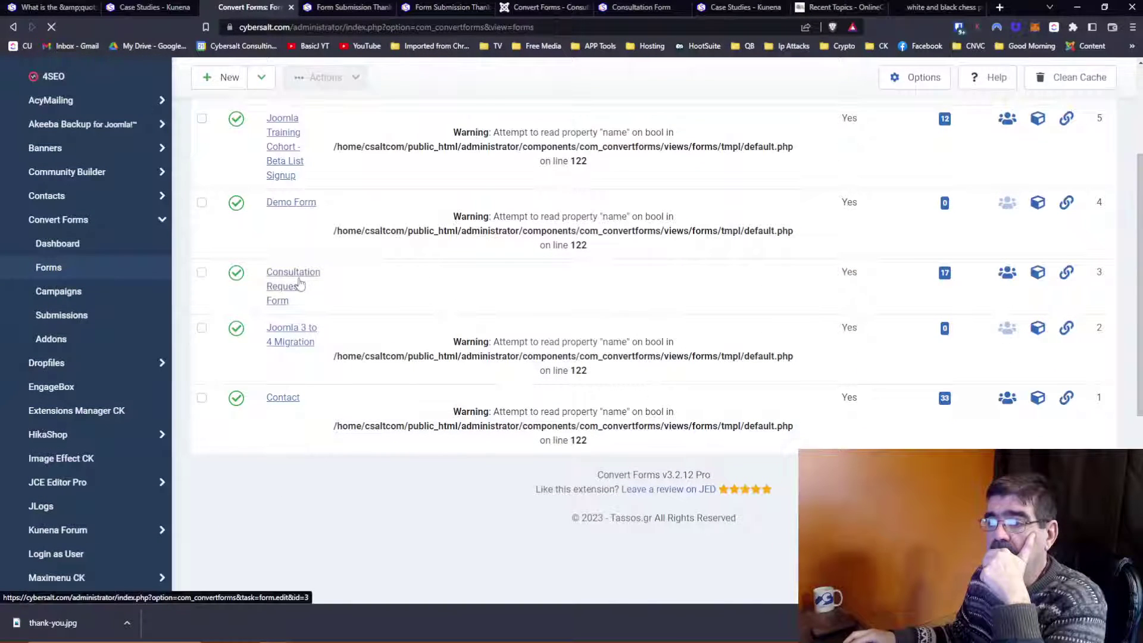
pyautogui.click(299, 284)
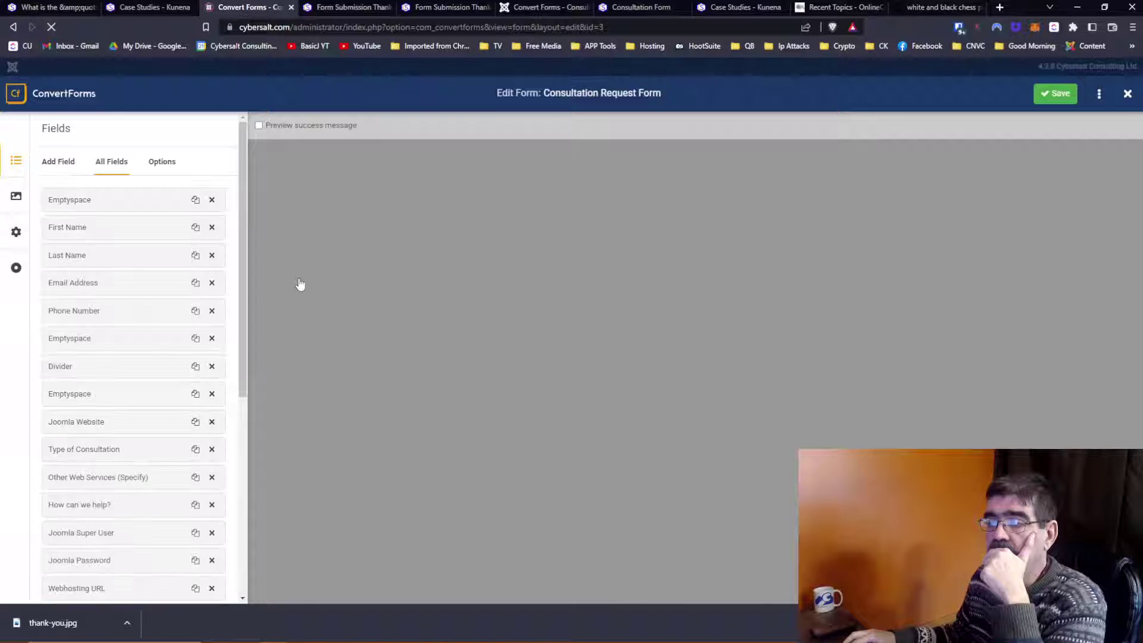
pyautogui.scroll(-2, 402, 301)
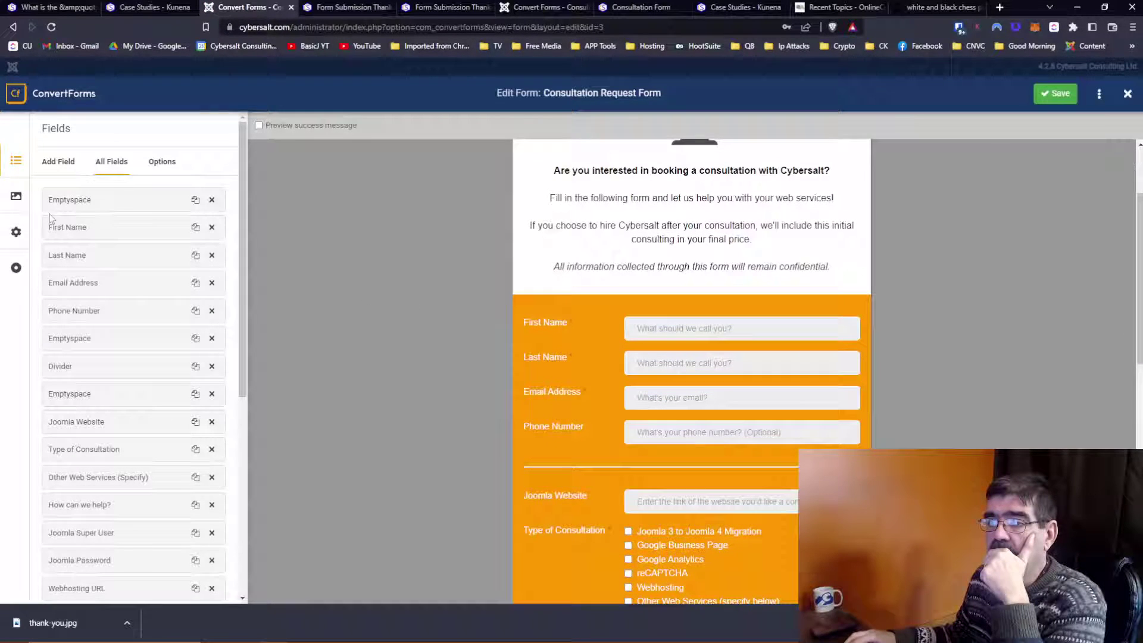
pyautogui.click(23, 272)
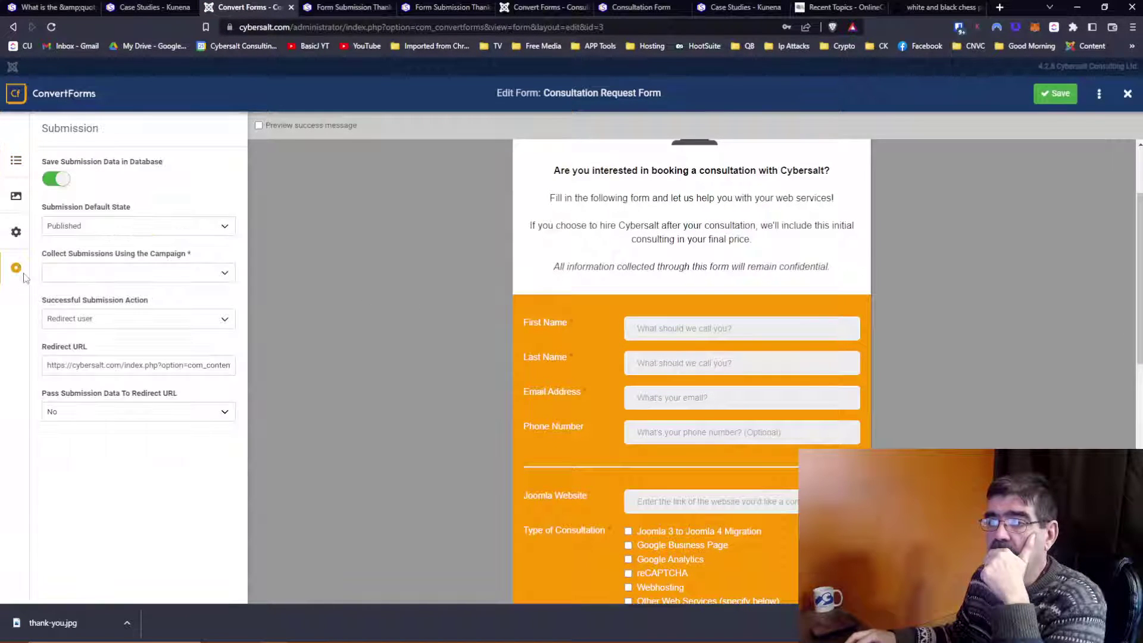
# Step: Check the form's successful submission action choices, redirect URL and campaign setting
pyautogui.click(114, 323)
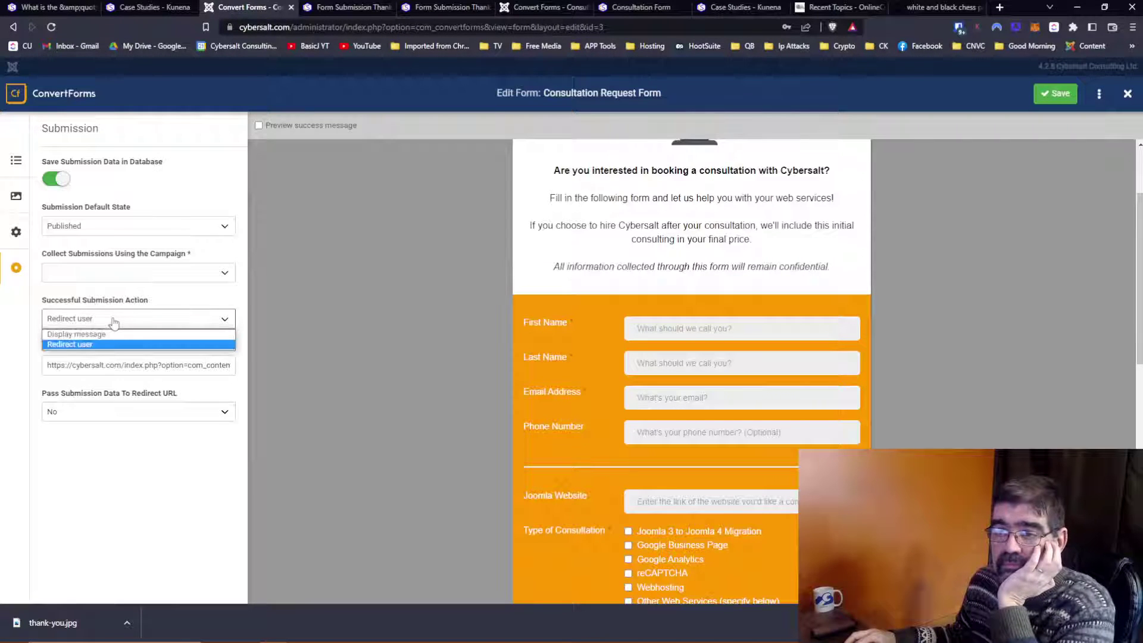
pyautogui.click(113, 323)
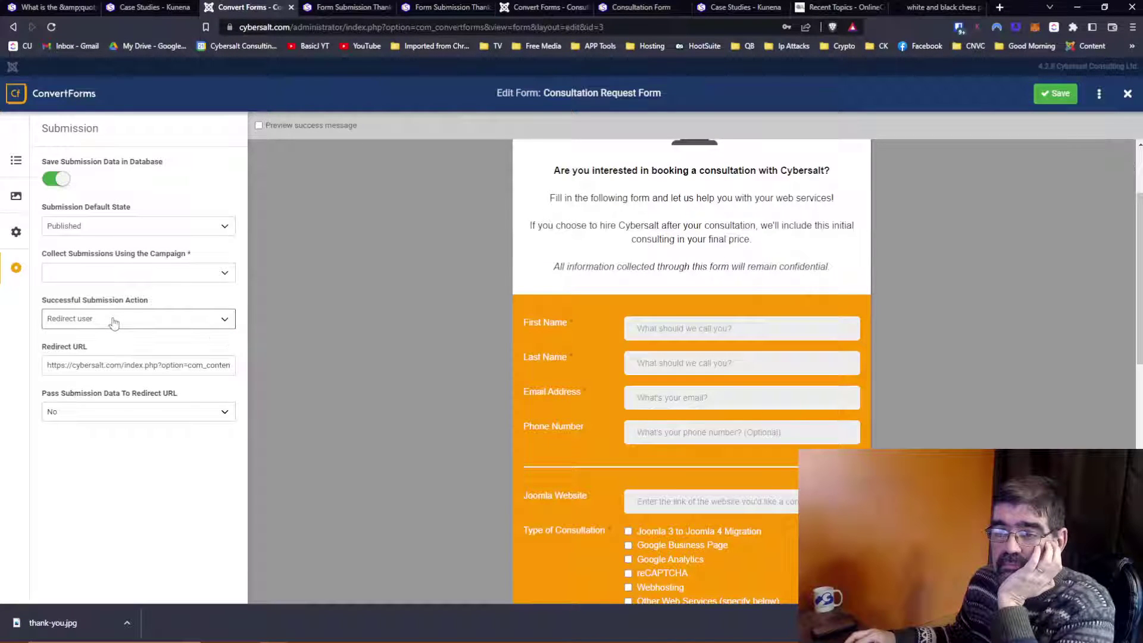
pyautogui.click(114, 323)
pyautogui.click(113, 323)
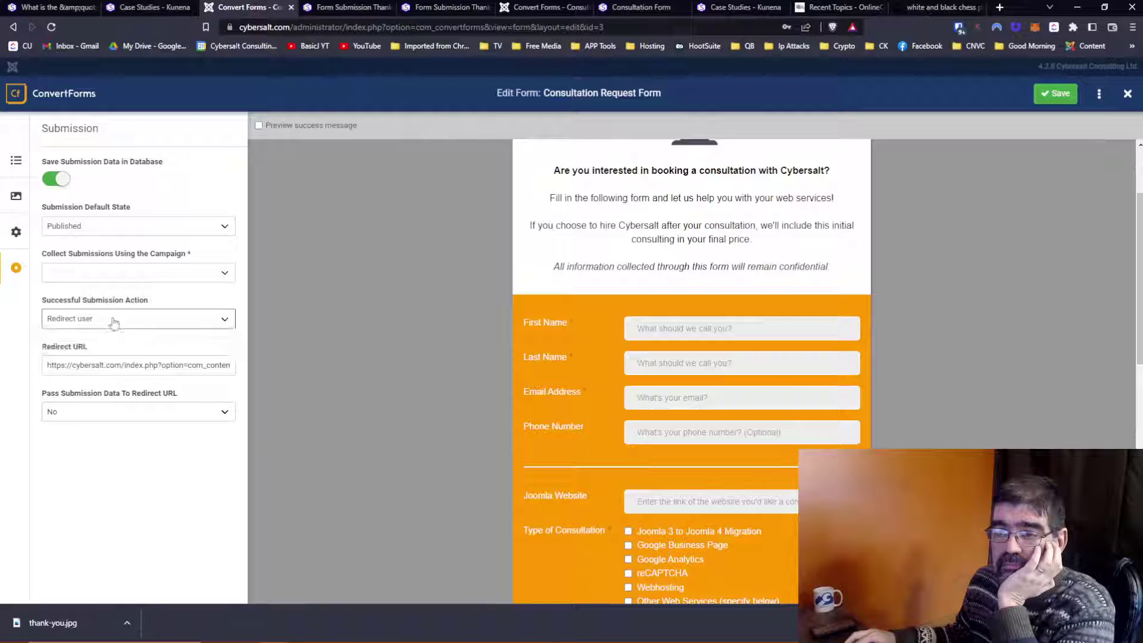
pyautogui.click(118, 367)
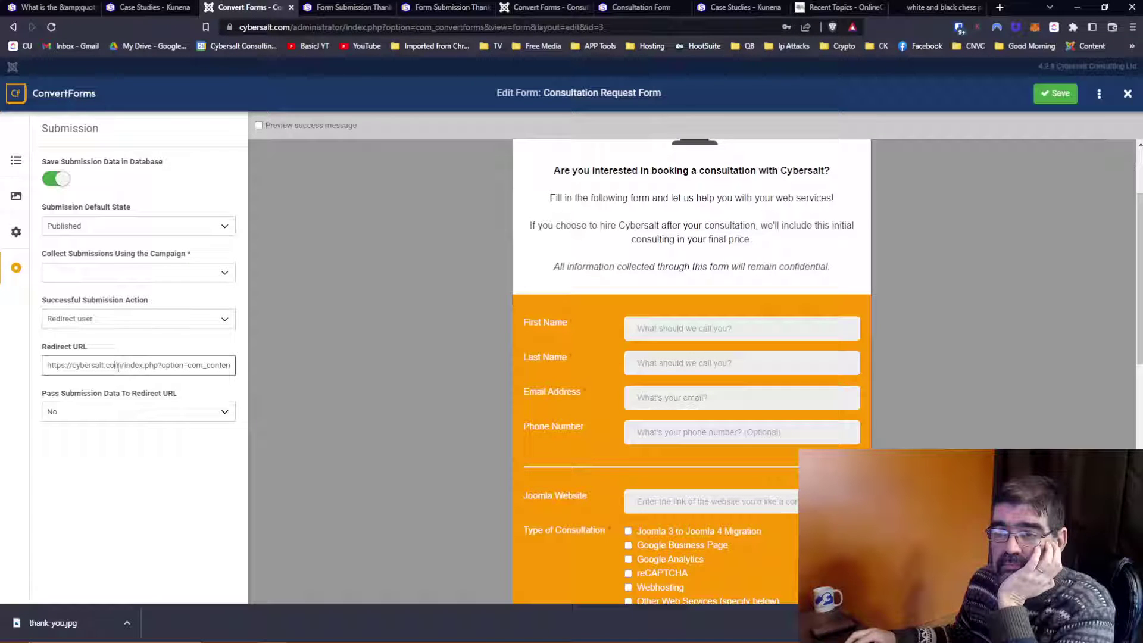
pyautogui.click(125, 277)
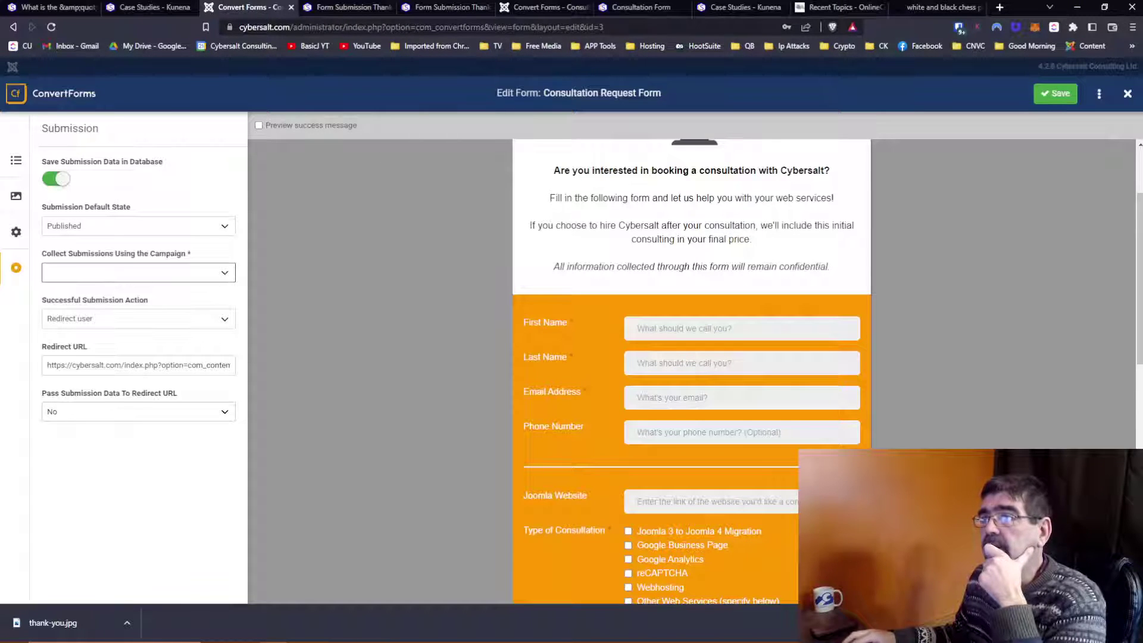
# Step: Copy the web address of the consultation request form page
pyautogui.click(627, 13)
pyautogui.click(586, 28)
pyautogui.rightClick(492, 30)
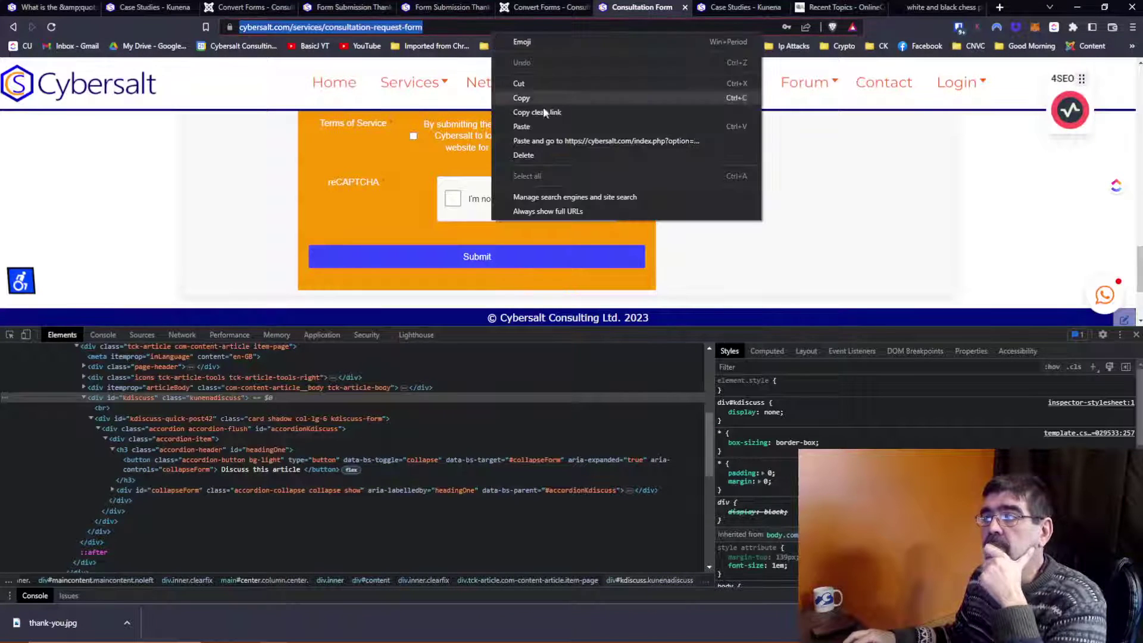
pyautogui.click(544, 98)
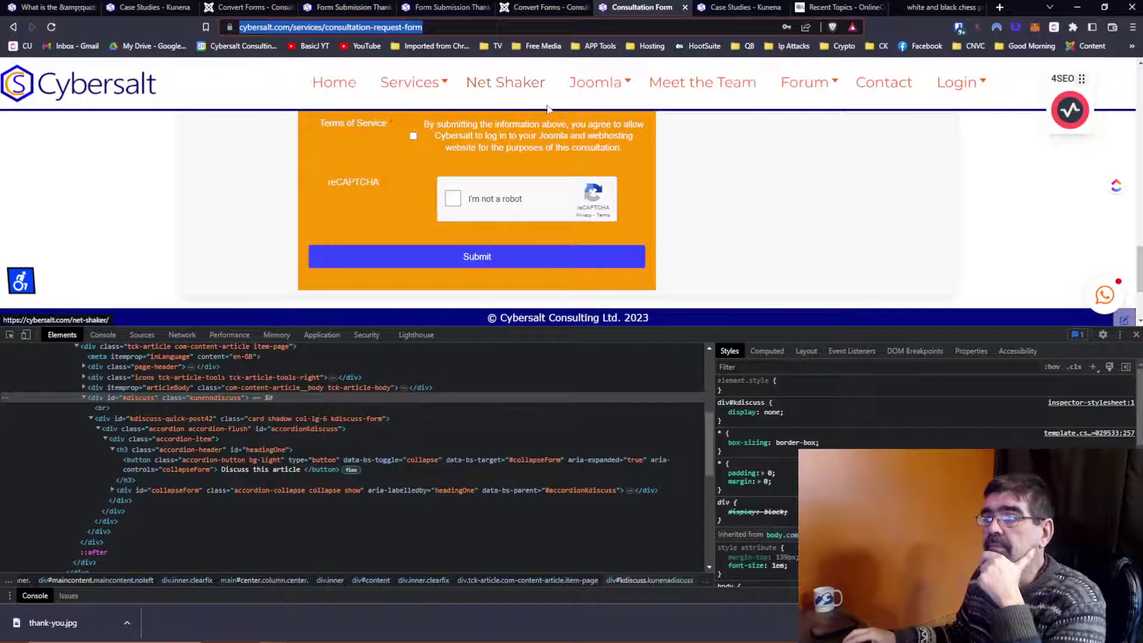
pyautogui.click(723, 8)
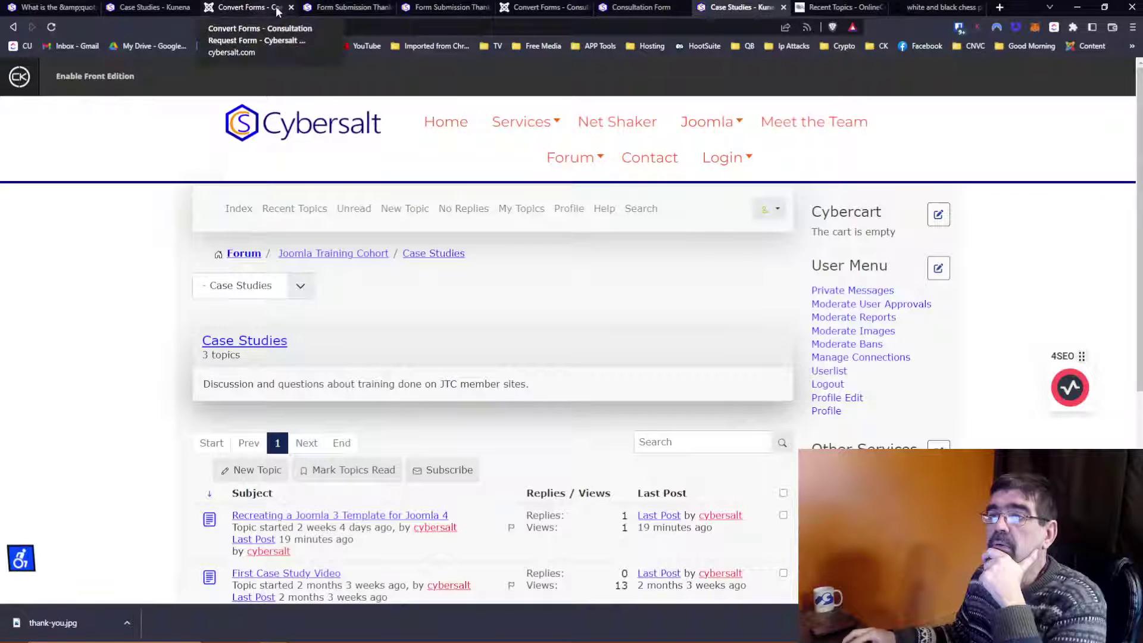
pyautogui.click(242, 9)
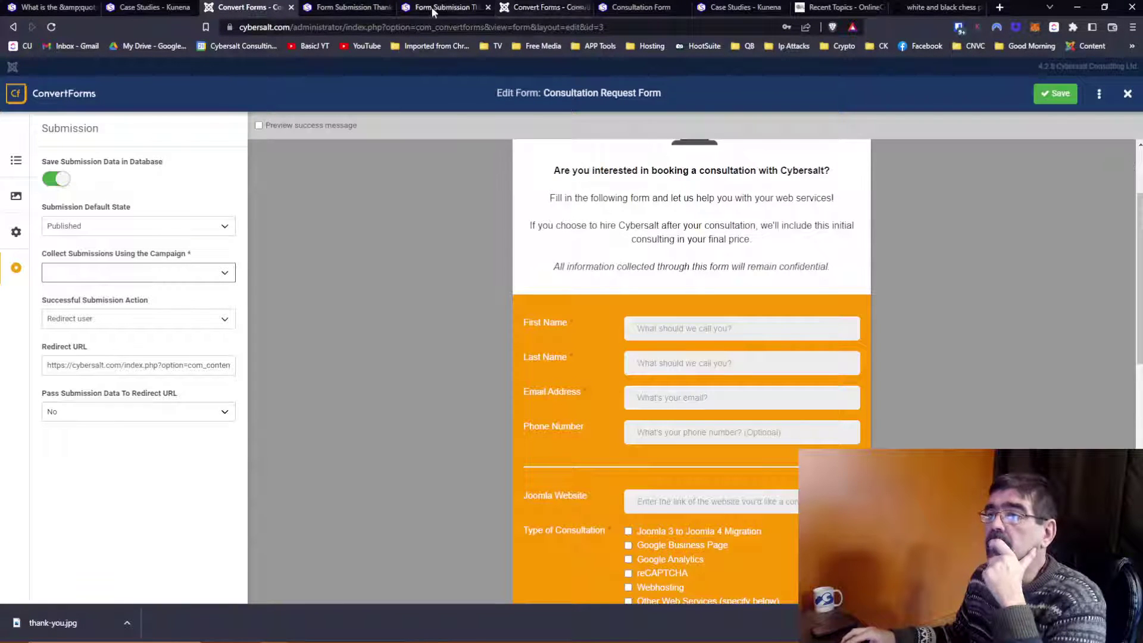
pyautogui.click(632, 8)
pyautogui.click(345, 26)
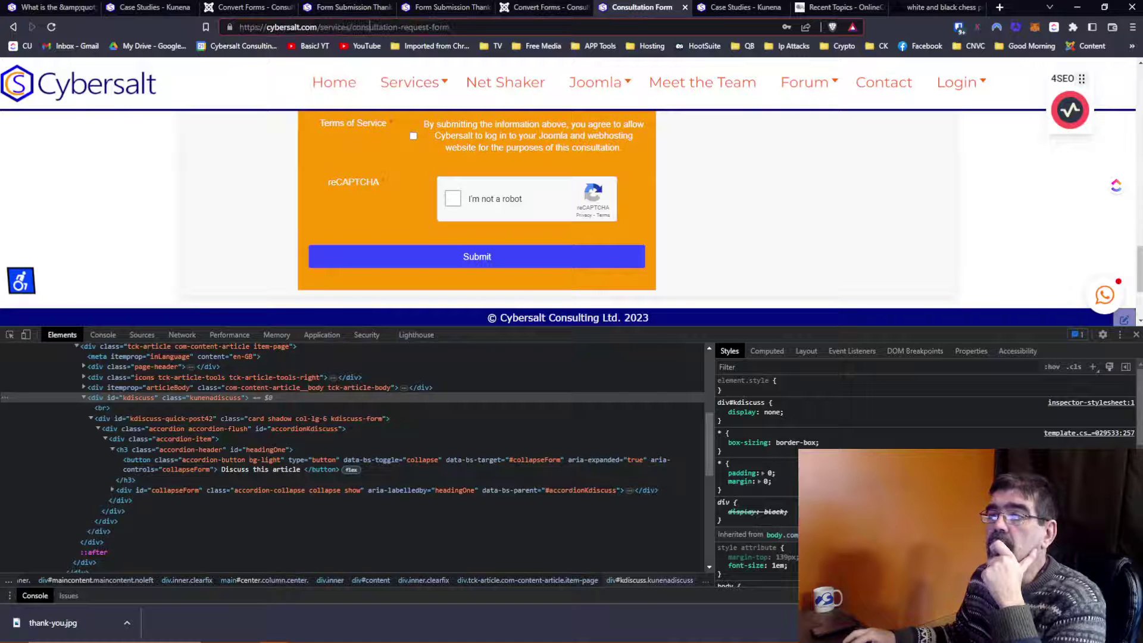
pyautogui.moveTo(320, 26); pyautogui.dragTo(450, 27)
pyautogui.write('th')
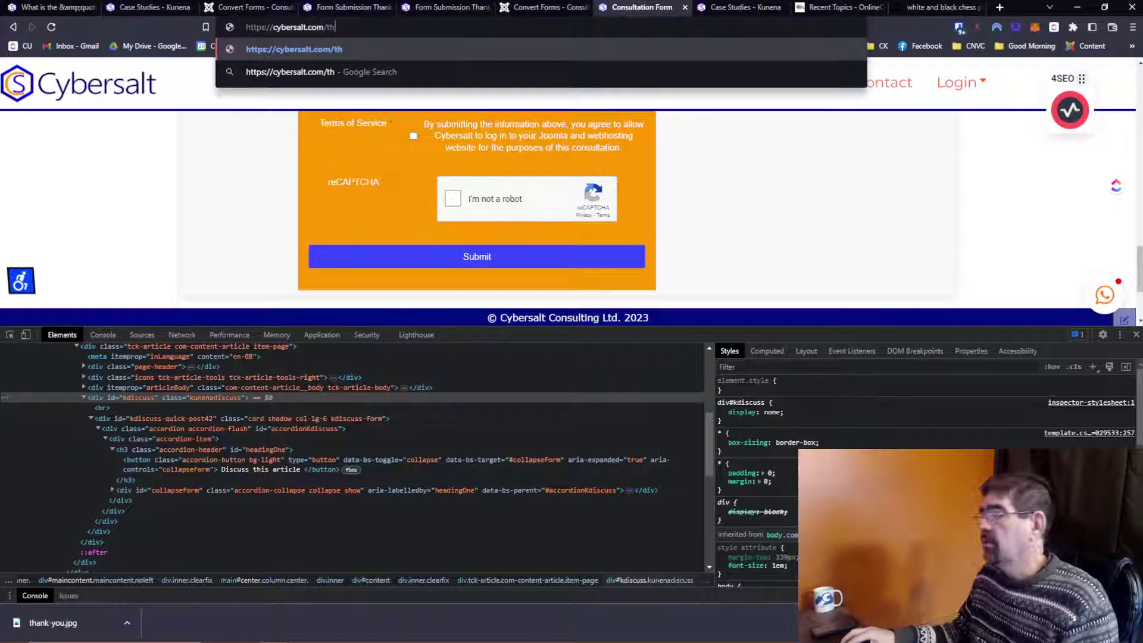
pyautogui.hotkey('ctrl', 'a')
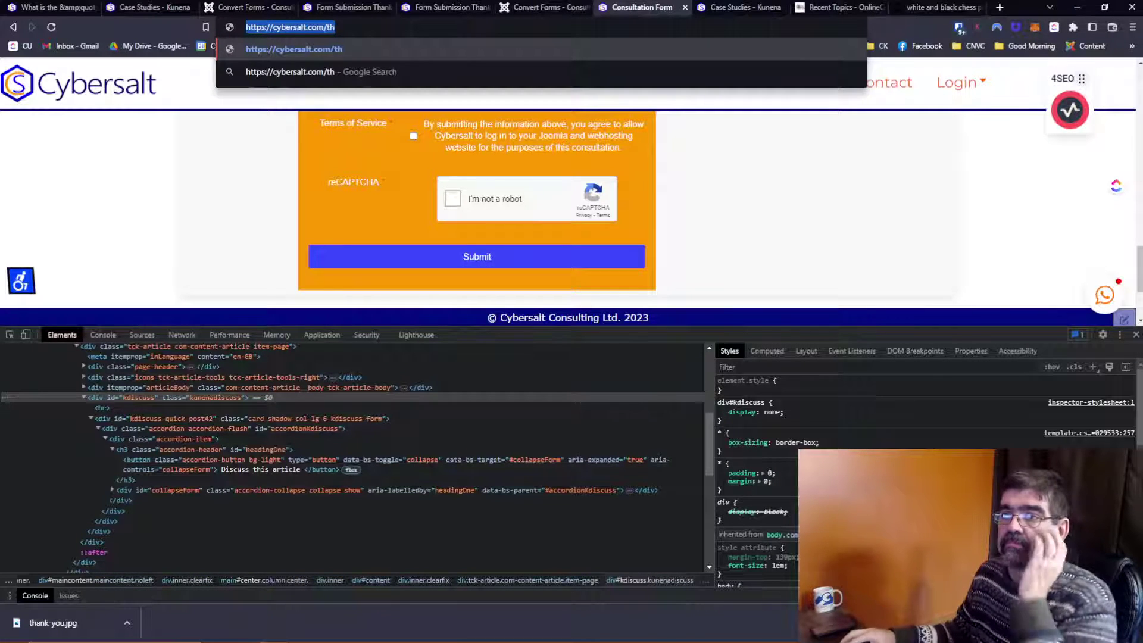
# Step: Duplicate the form editor's browser tab and open the Form Submission Thank-You! article for editing in the copy
pyautogui.click(241, 8)
pyautogui.rightClick(241, 7)
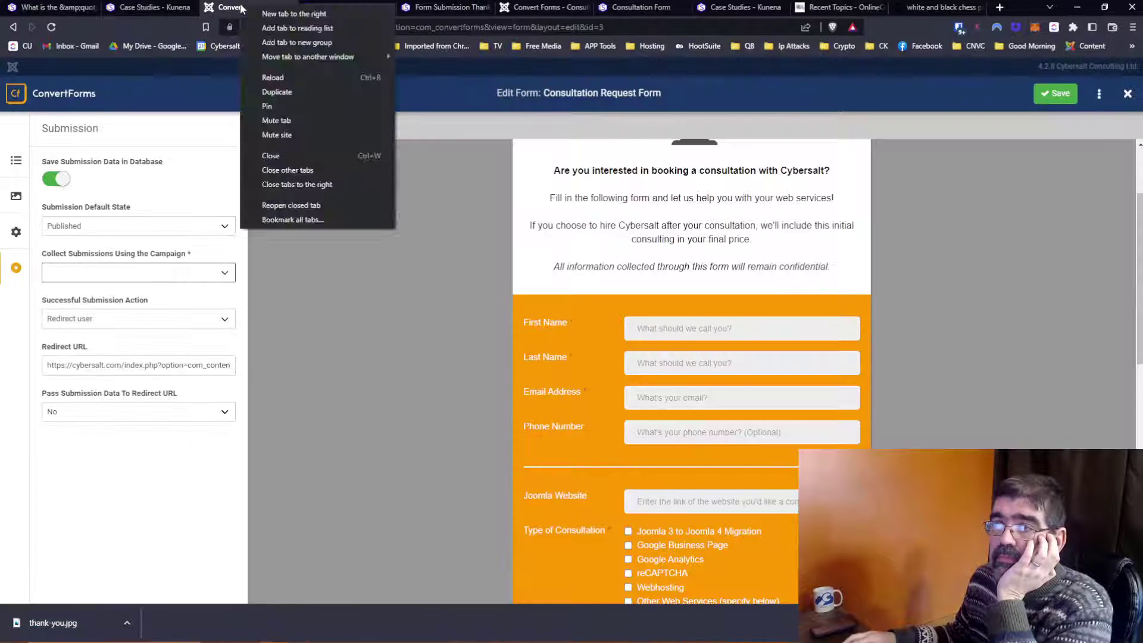
pyautogui.click(306, 91)
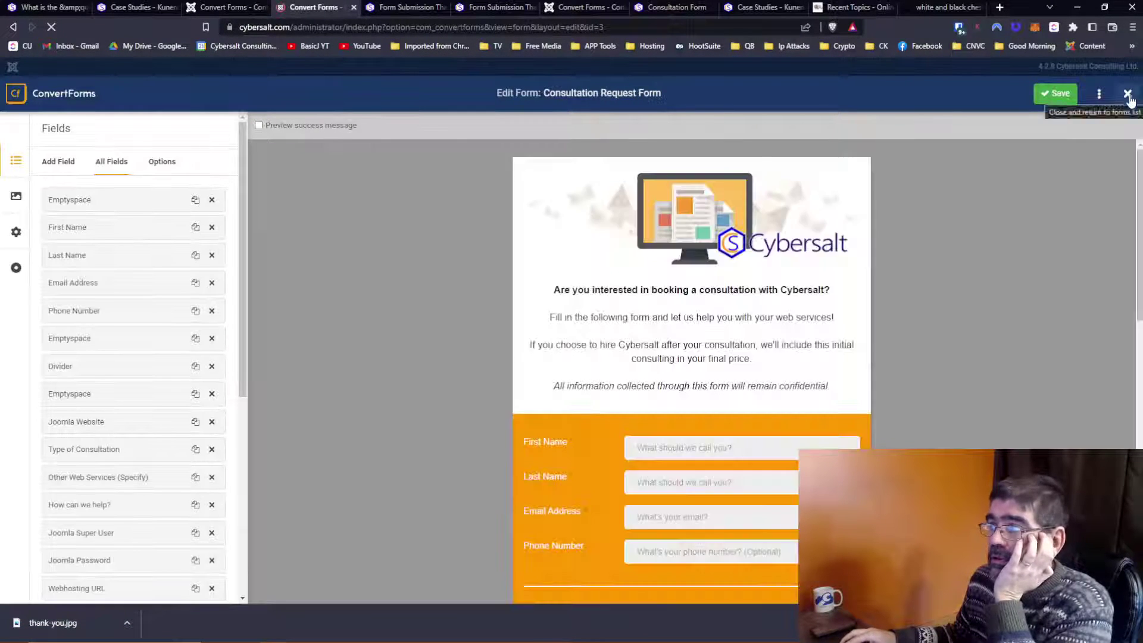
pyautogui.click(1114, 100)
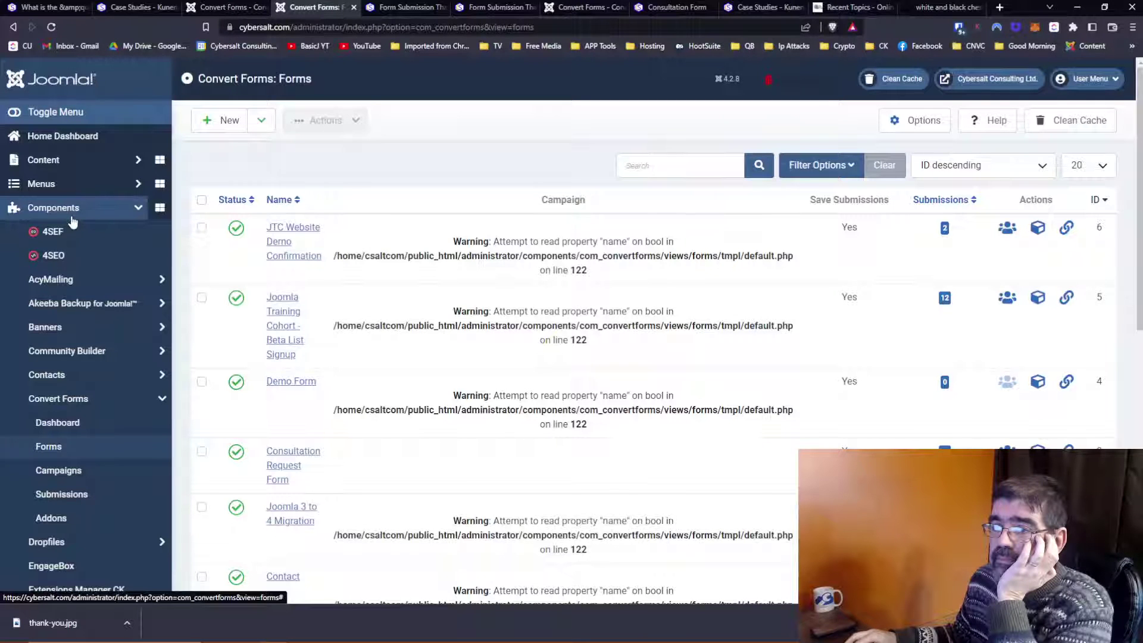
pyautogui.click(53, 160)
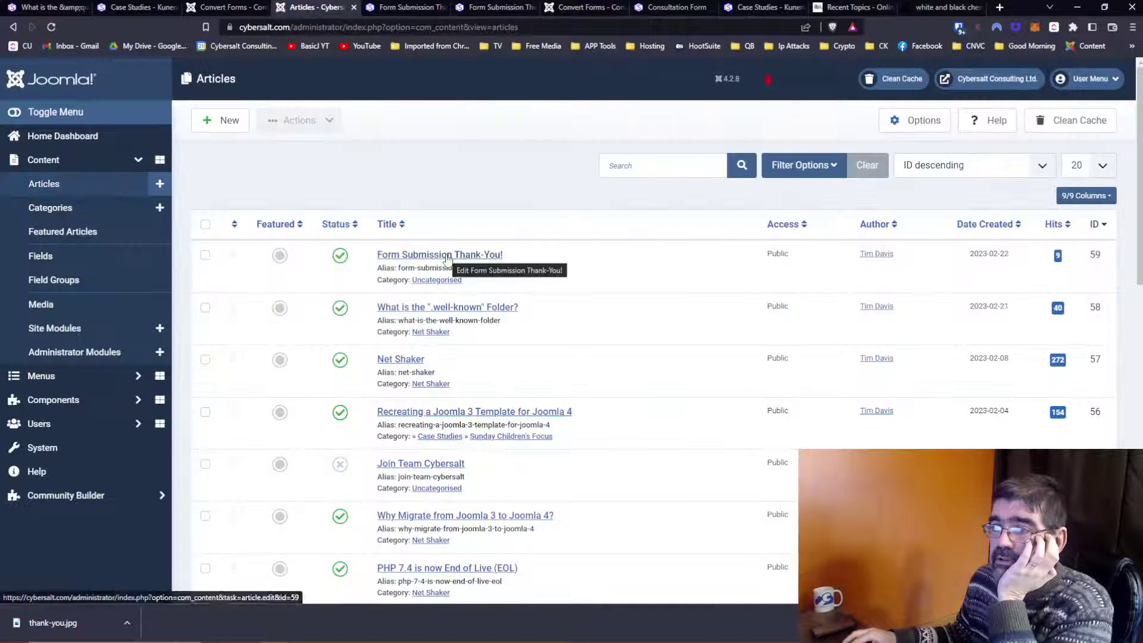
pyautogui.click(447, 259)
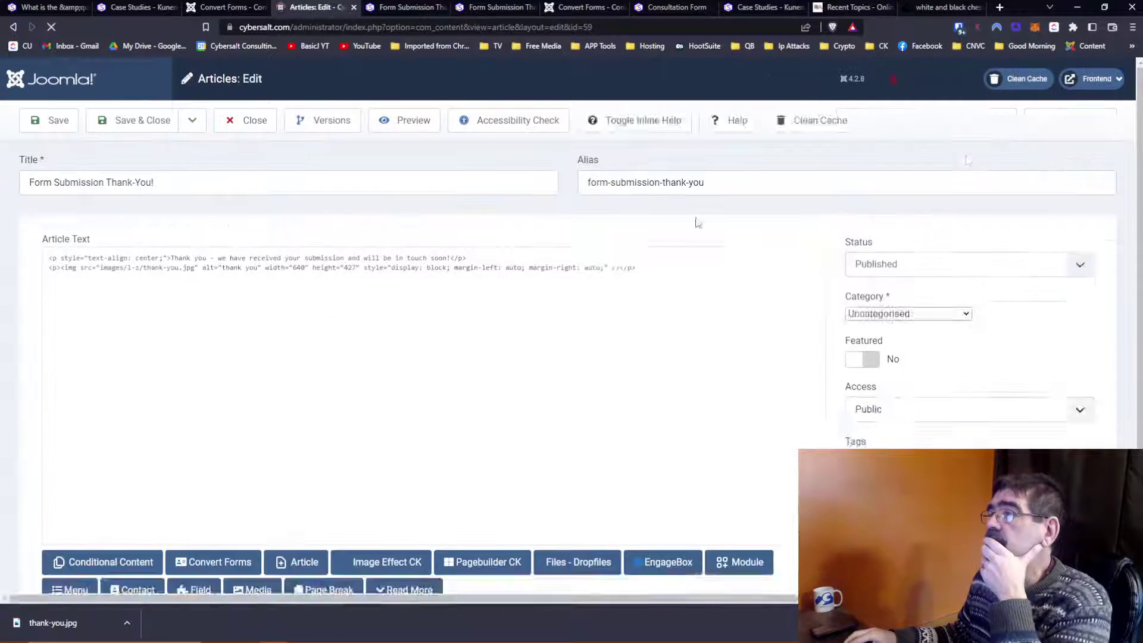
# Step: View the Form Submission Thank-You! article on the site's front end and copy its page address
pyautogui.click(1097, 78)
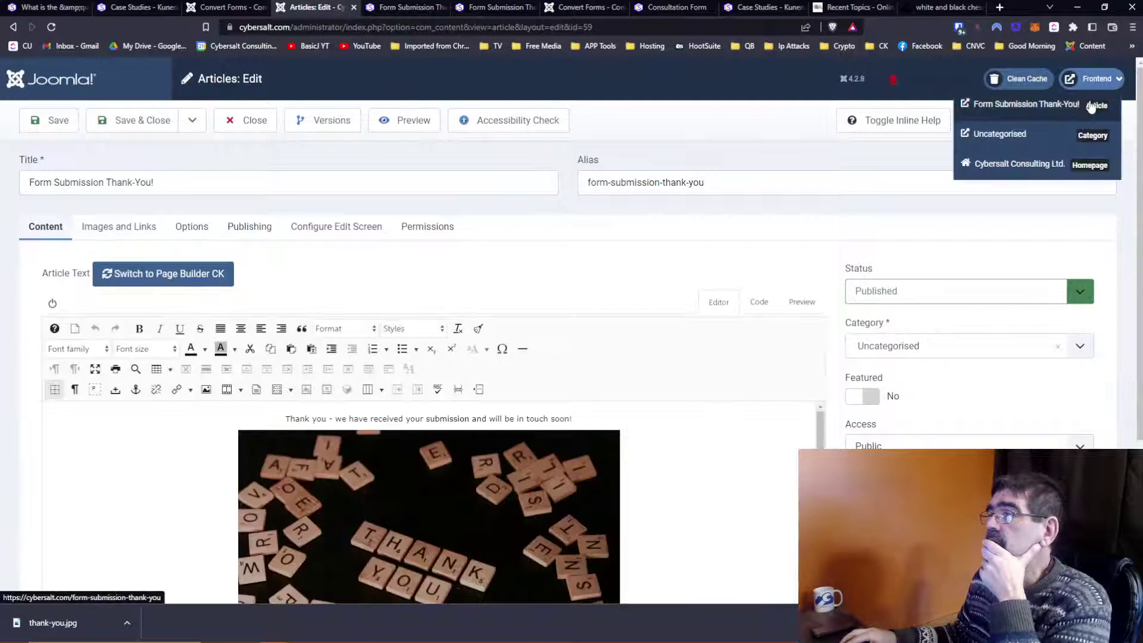
pyautogui.click(1092, 100)
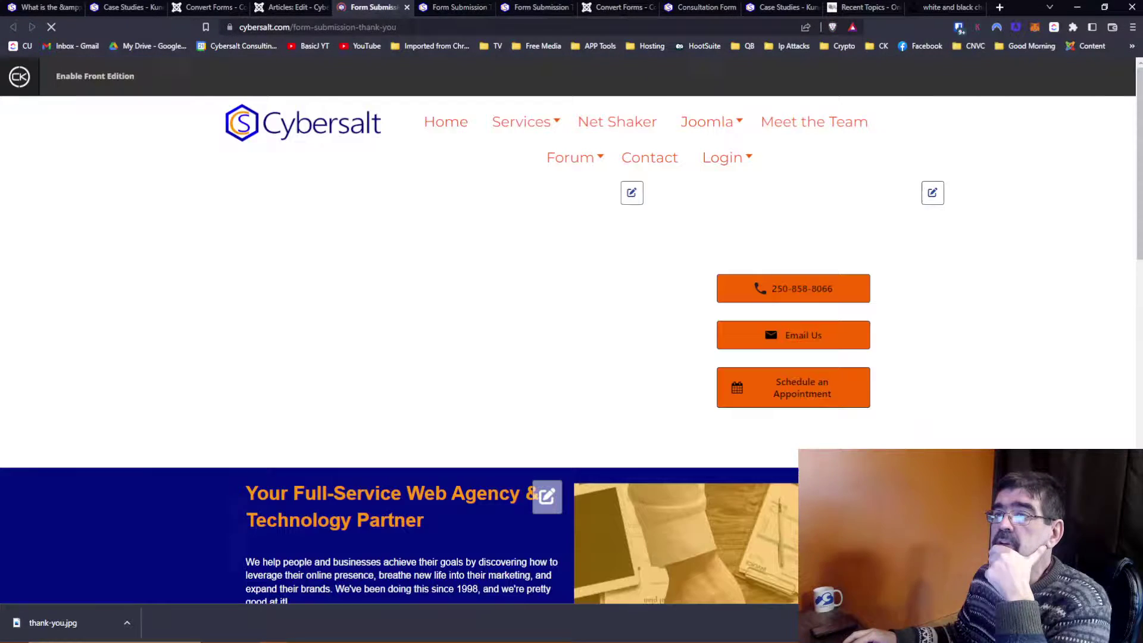
pyautogui.click(411, 27)
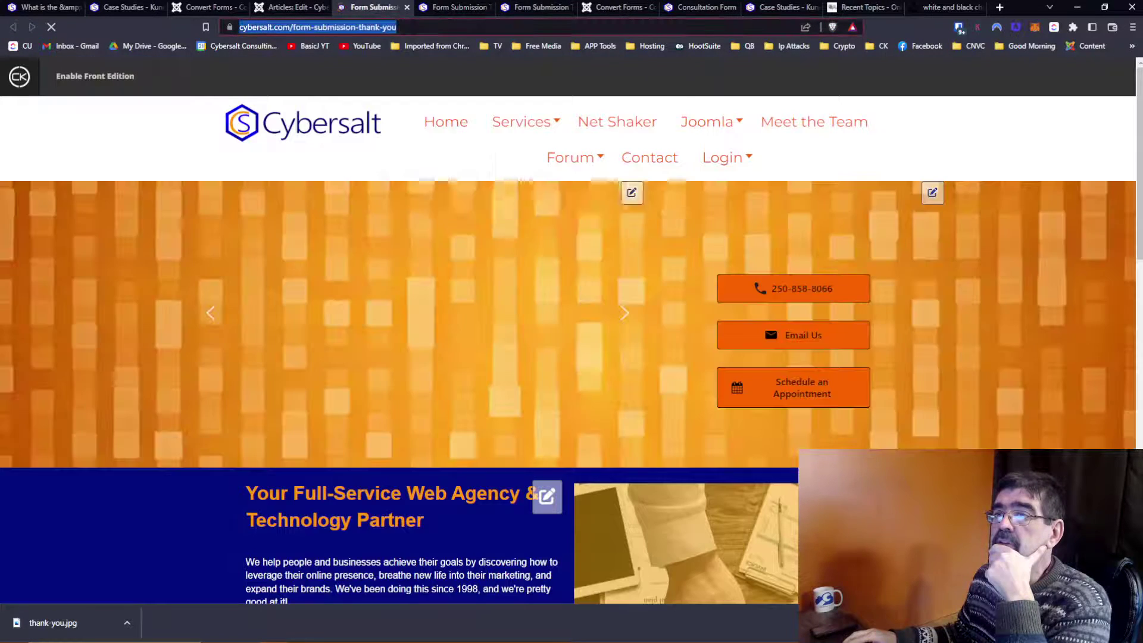
pyautogui.rightClick(410, 27)
pyautogui.click(439, 91)
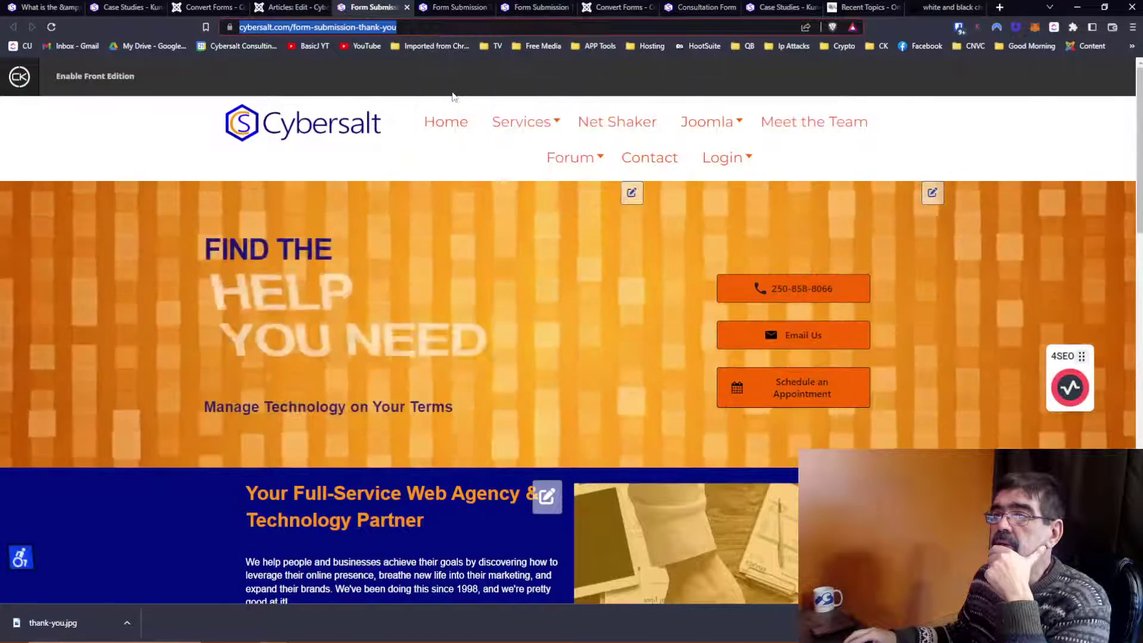
pyautogui.scroll(-10, 458, 109)
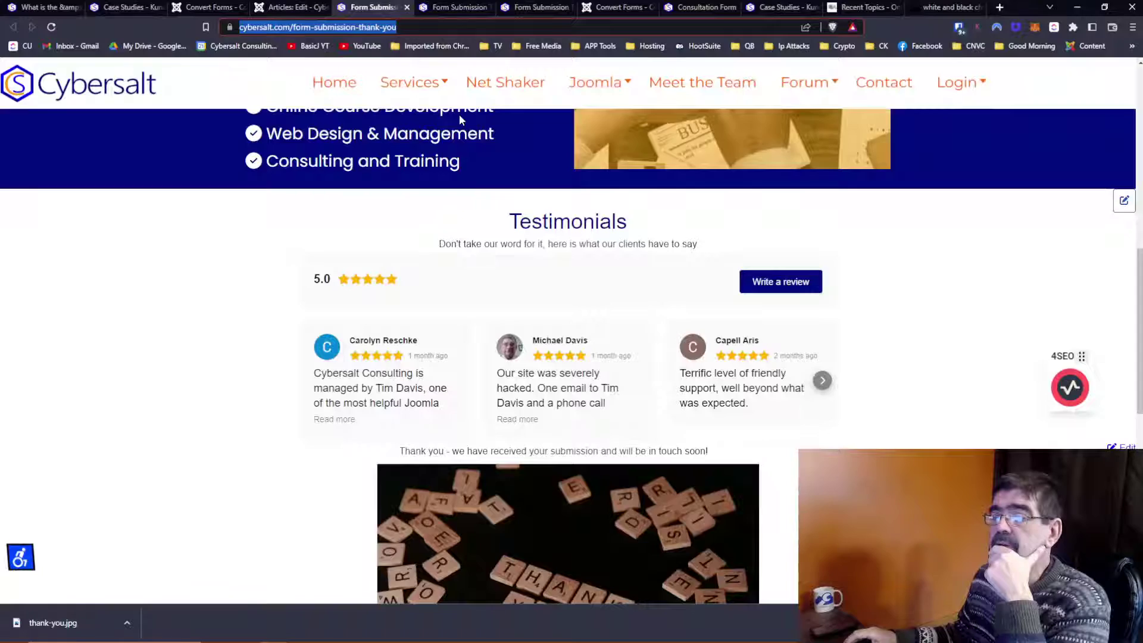
pyautogui.scroll(9, 459, 116)
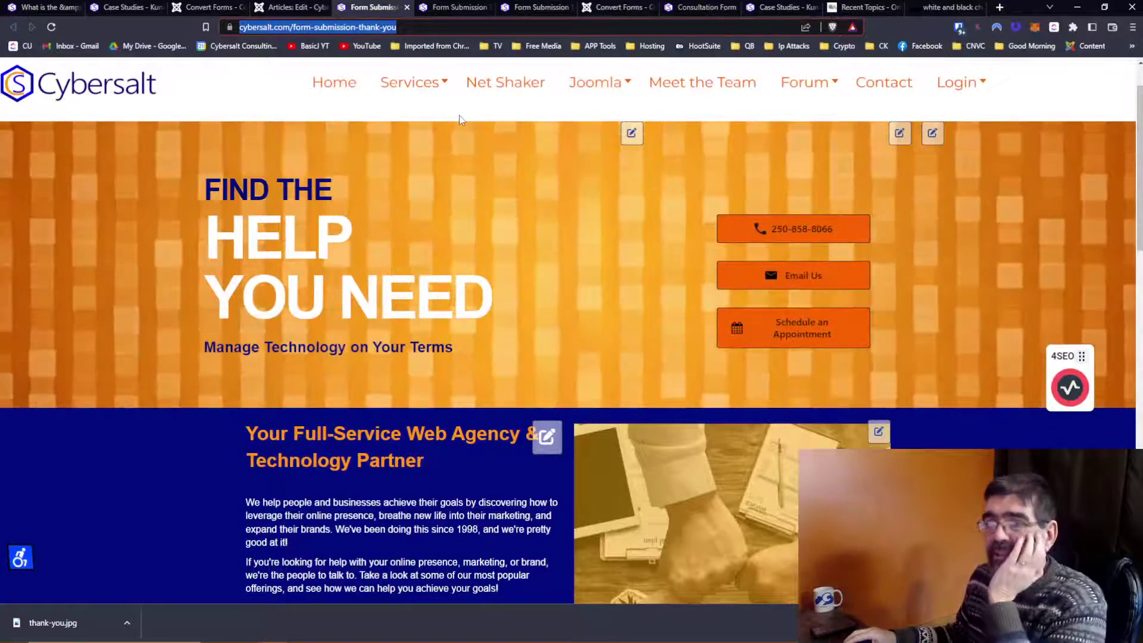
pyautogui.scroll(-10, 459, 116)
pyautogui.scroll(8, 460, 115)
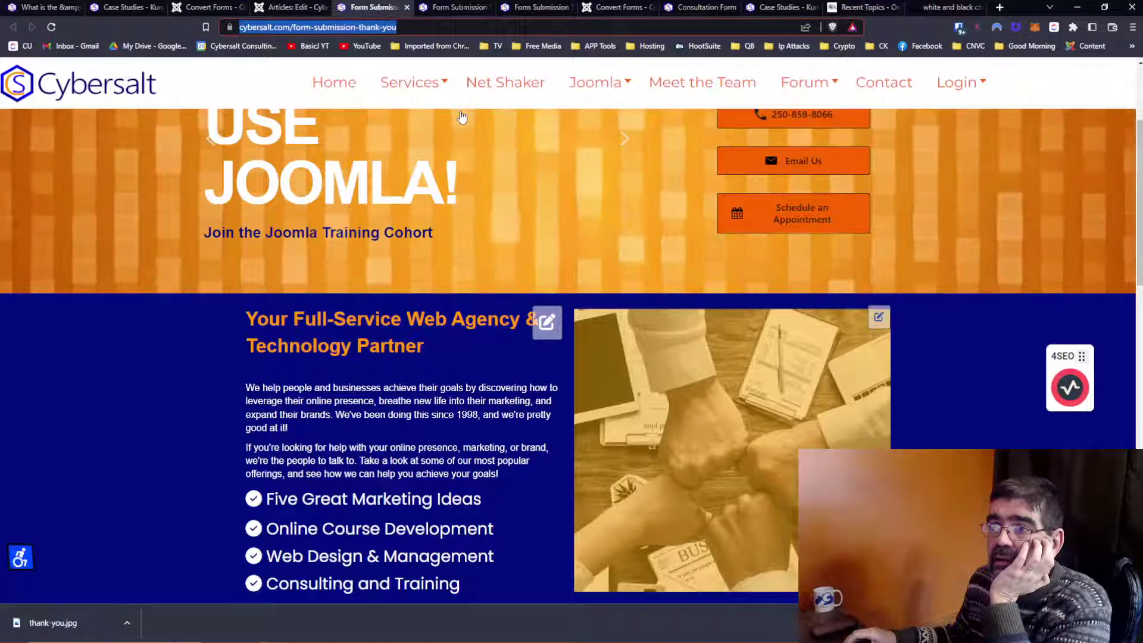
# Step: Close the thank-you article in the administration and open the Uncategorized Articles item of the hidden menu for editing
pyautogui.click(275, 8)
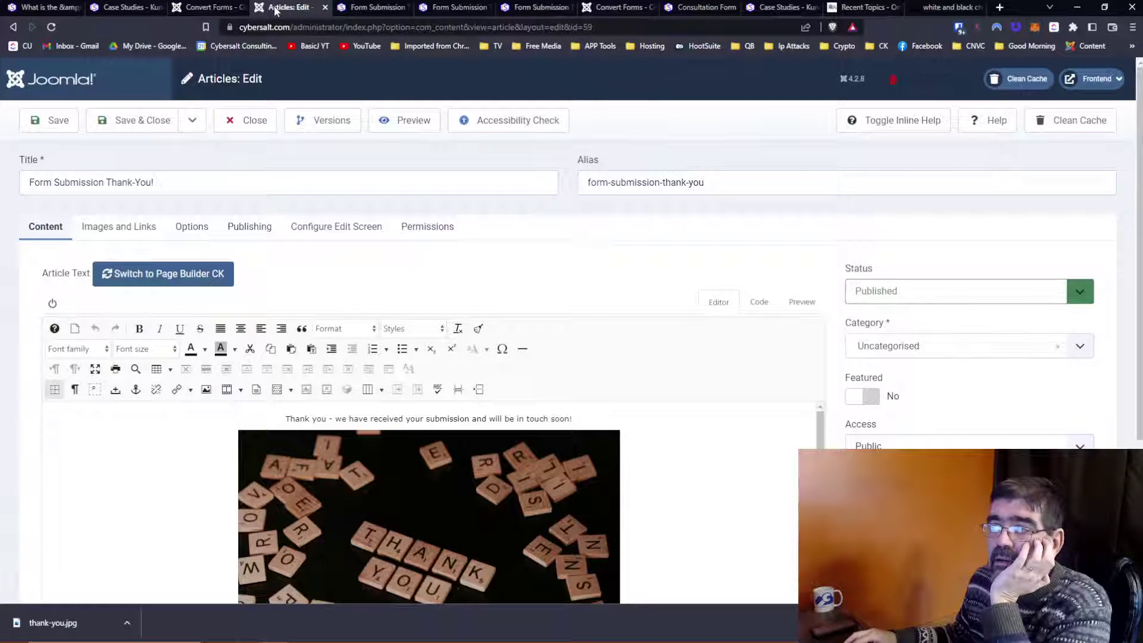
pyautogui.click(256, 119)
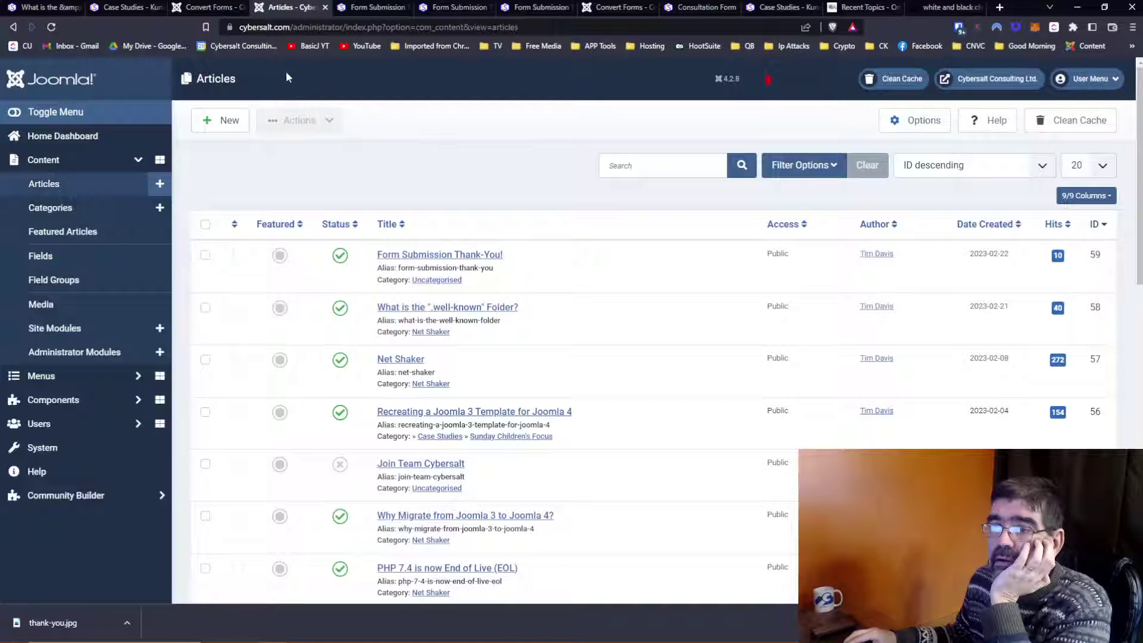
pyautogui.click(42, 377)
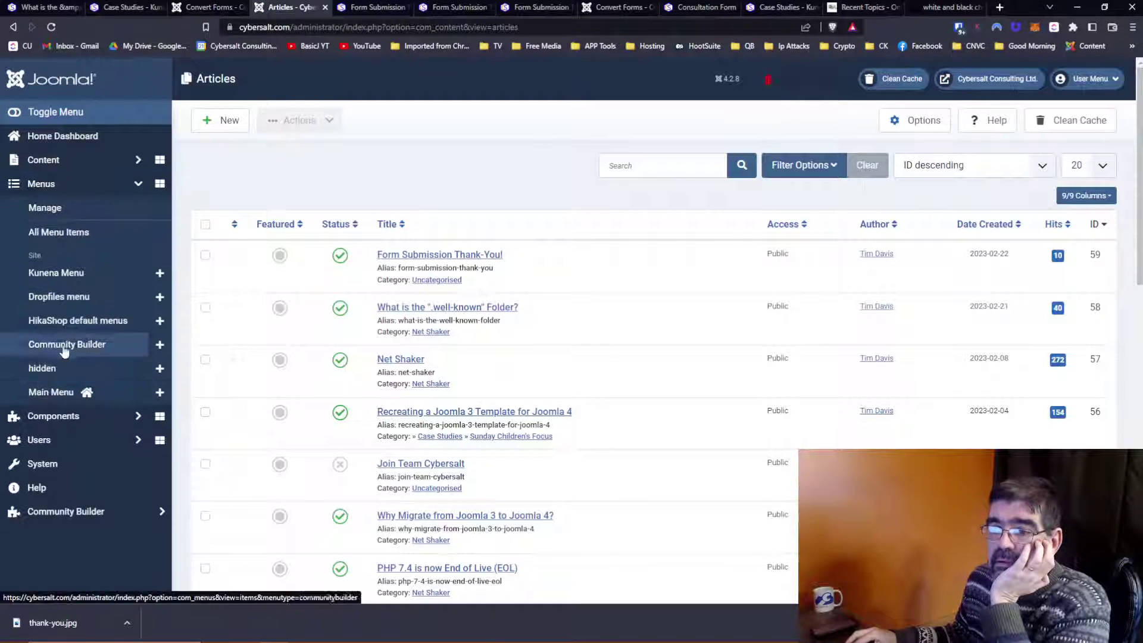
pyautogui.click(50, 369)
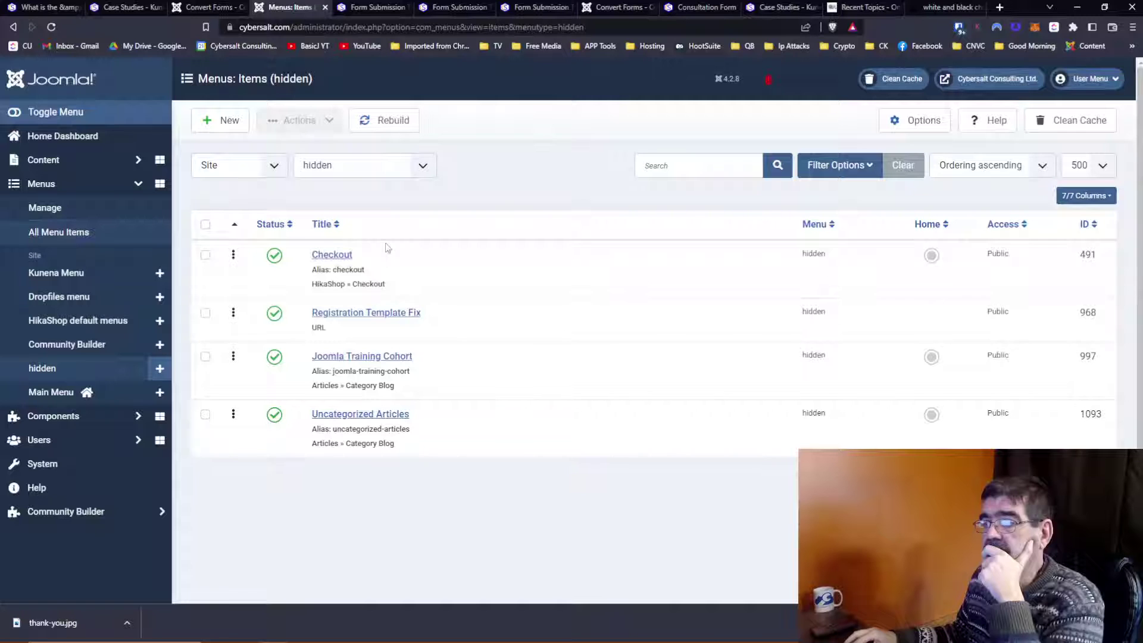
pyautogui.click(351, 420)
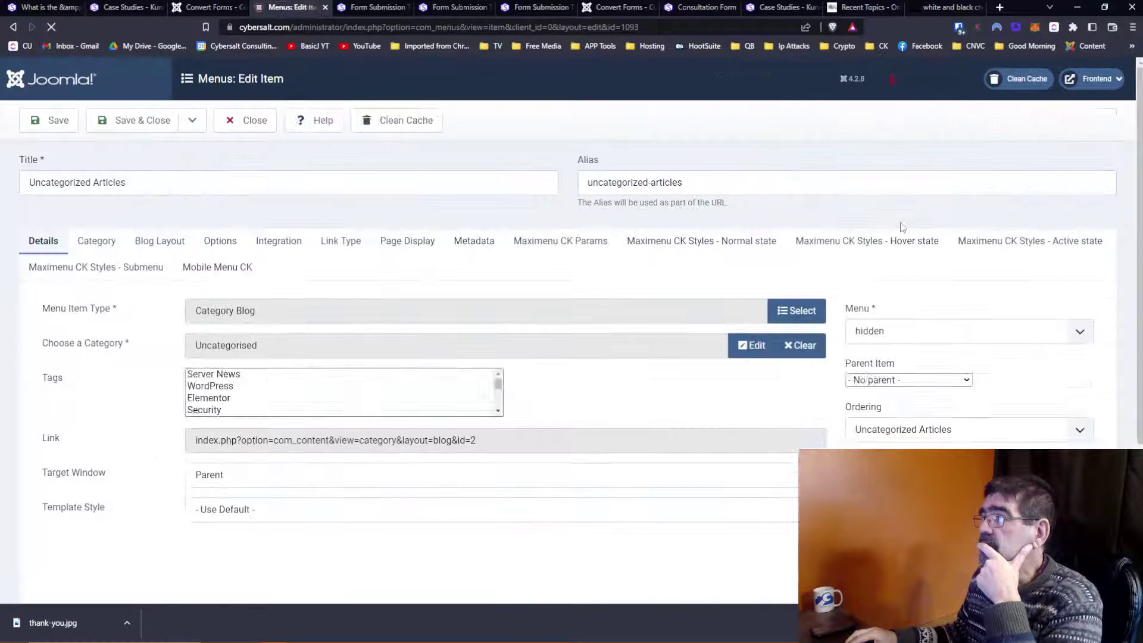
# Step: View the Uncategorized Articles page on the front end and open the Form Submission Thank-You! article from it
pyautogui.click(1100, 88)
pyautogui.click(1067, 116)
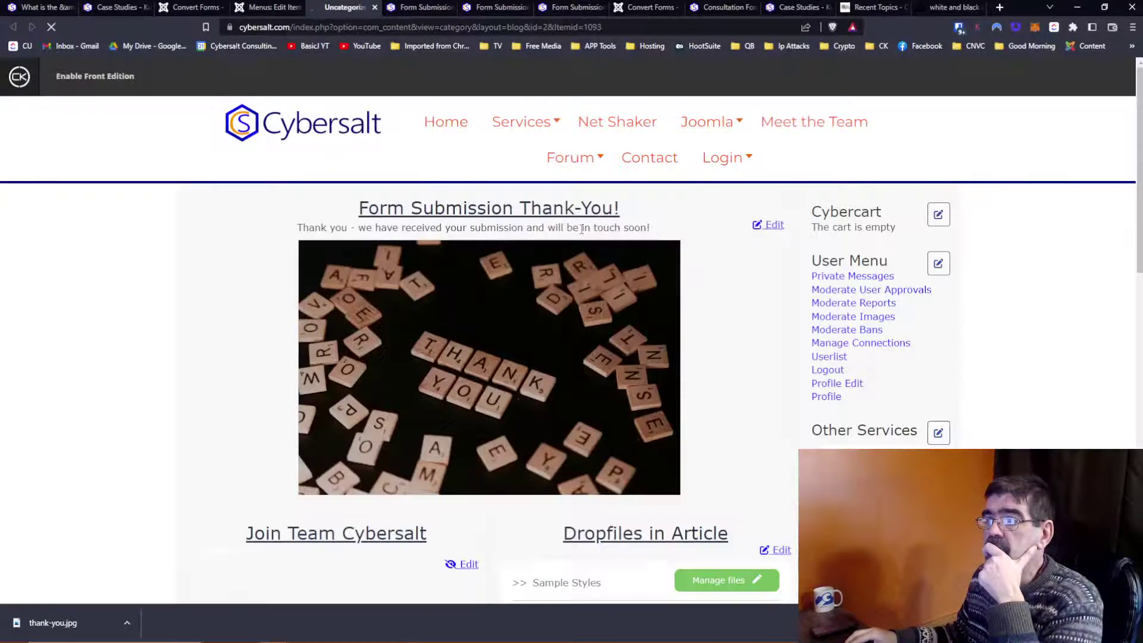
pyautogui.click(480, 216)
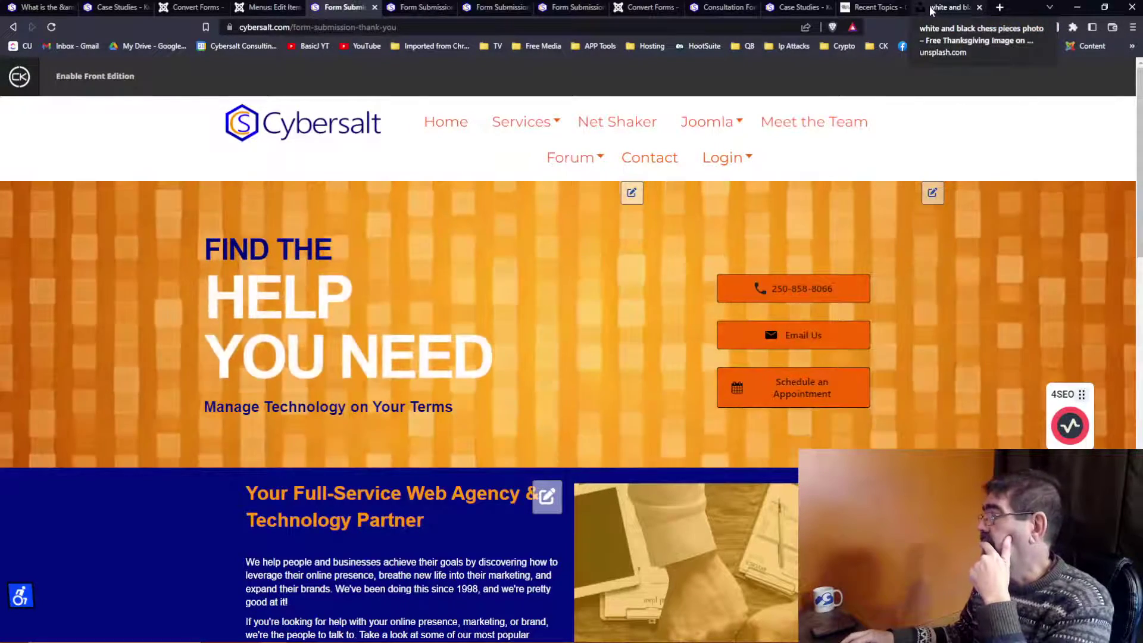
# Step: Search 4SEF's SEF URLs for "thank" and make the Itemid=1093 duplicate the main URL of form-submission-thank-you
pyautogui.click(263, 7)
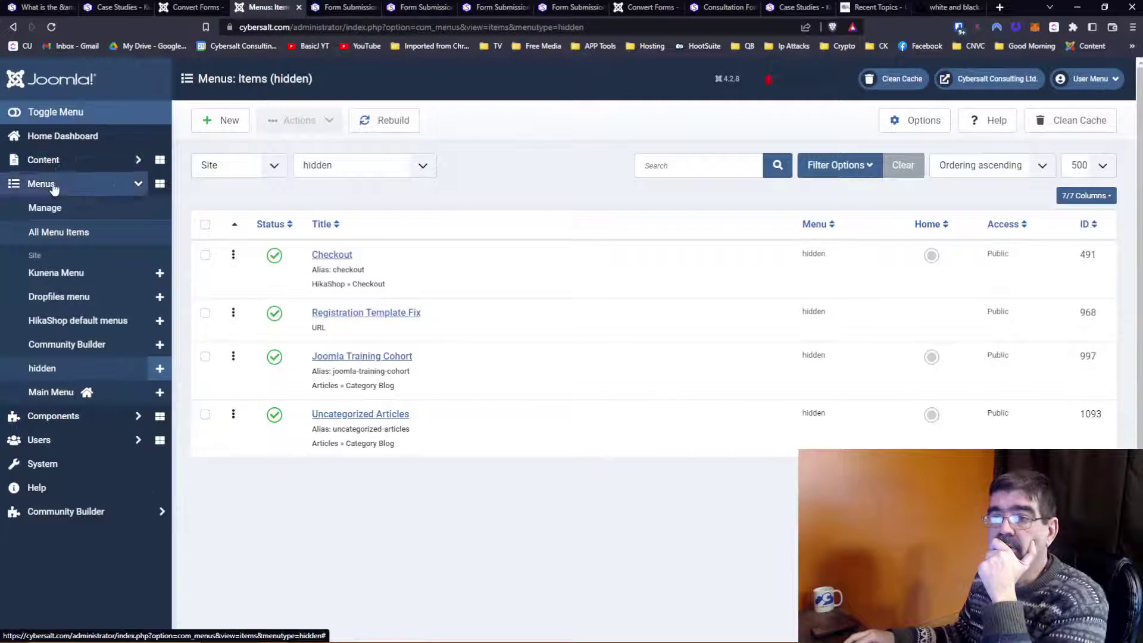
pyautogui.click(50, 416)
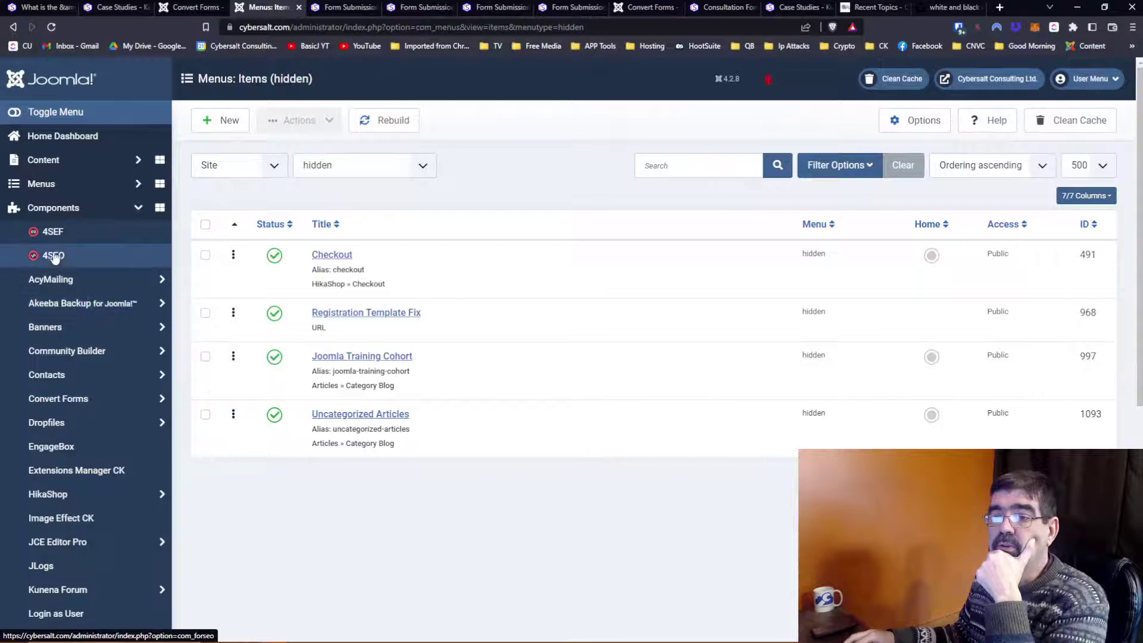
pyautogui.click(57, 236)
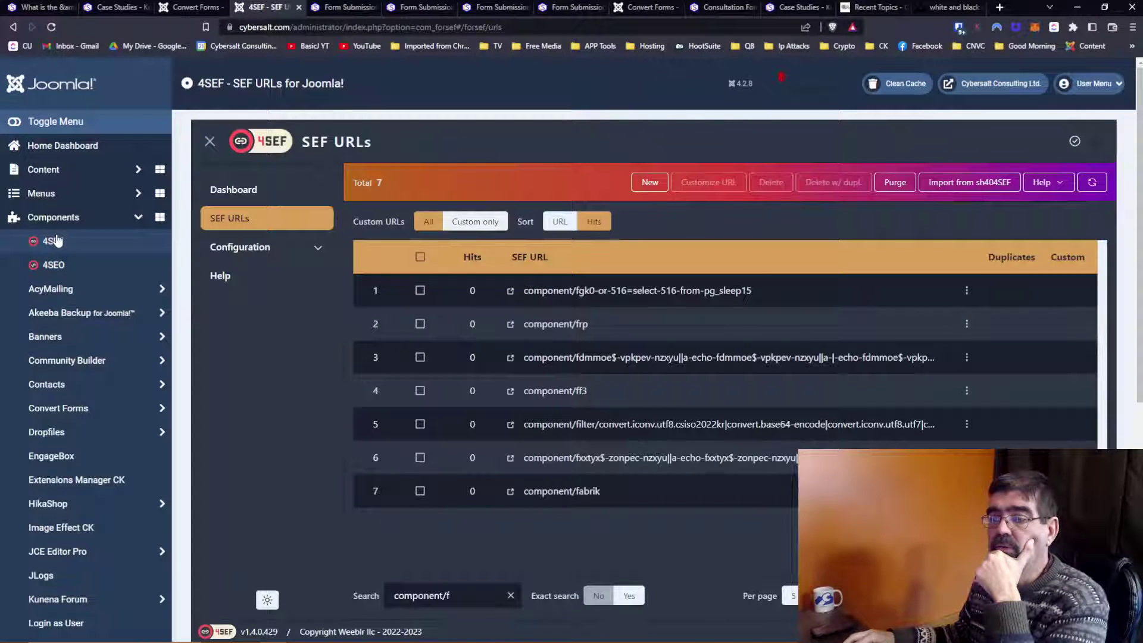
pyautogui.tripleClick(420, 595)
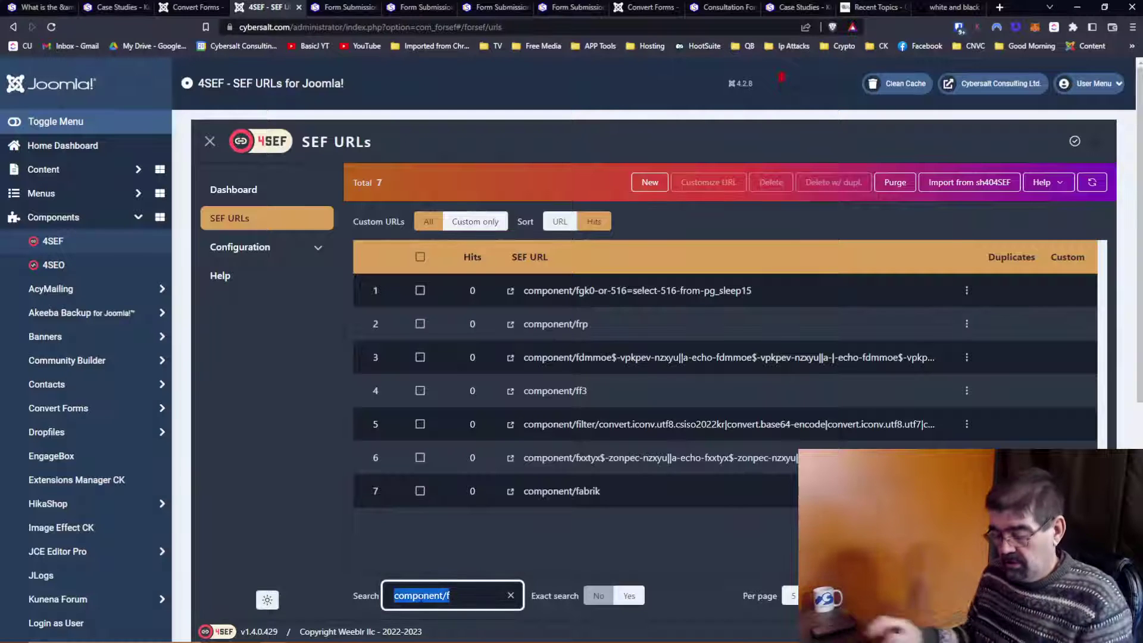
pyautogui.write('thank')
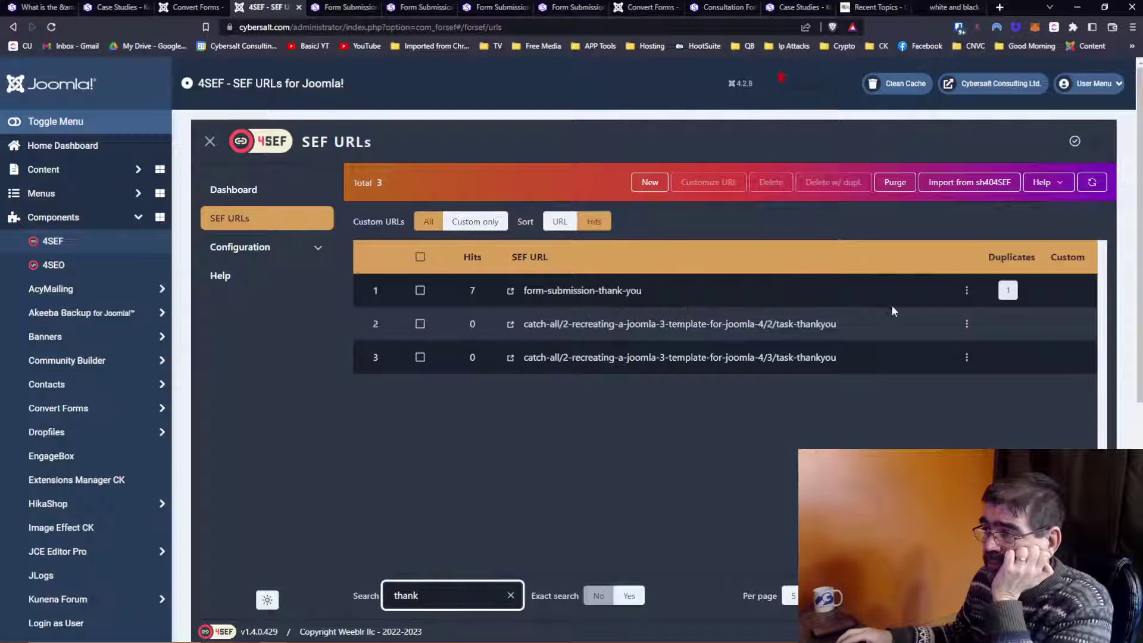
pyautogui.click(1007, 292)
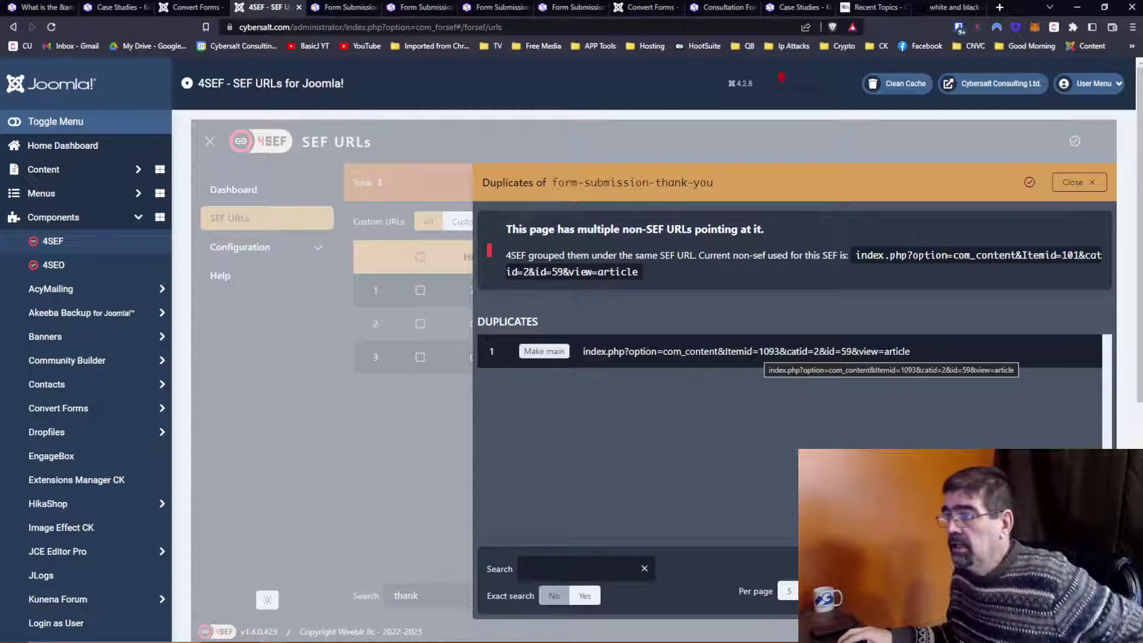
pyautogui.click(543, 351)
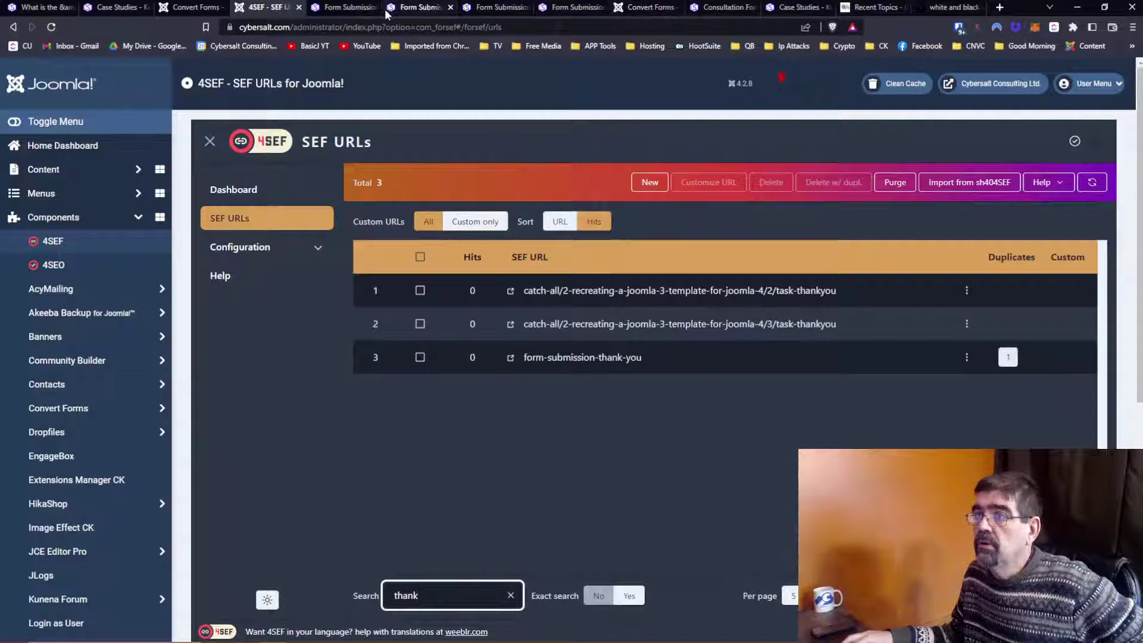
# Step: Reload the form-submission-thank-you address on the front end and examine the whole page layout
pyautogui.click(350, 8)
pyautogui.click(470, 28)
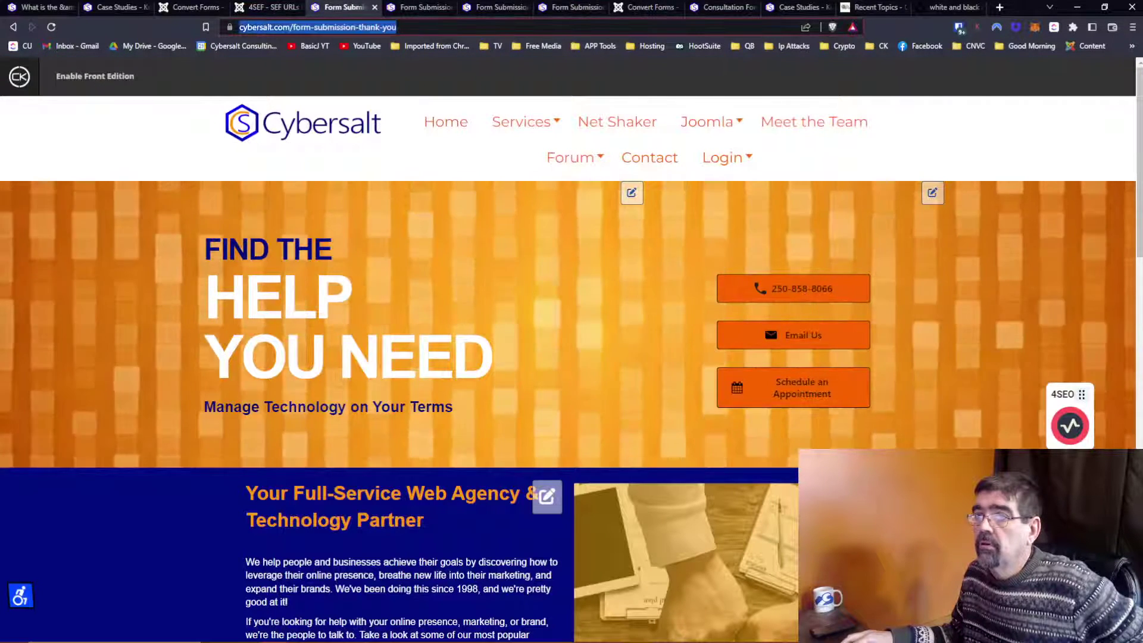
pyautogui.click(470, 28)
pyautogui.press('Return')
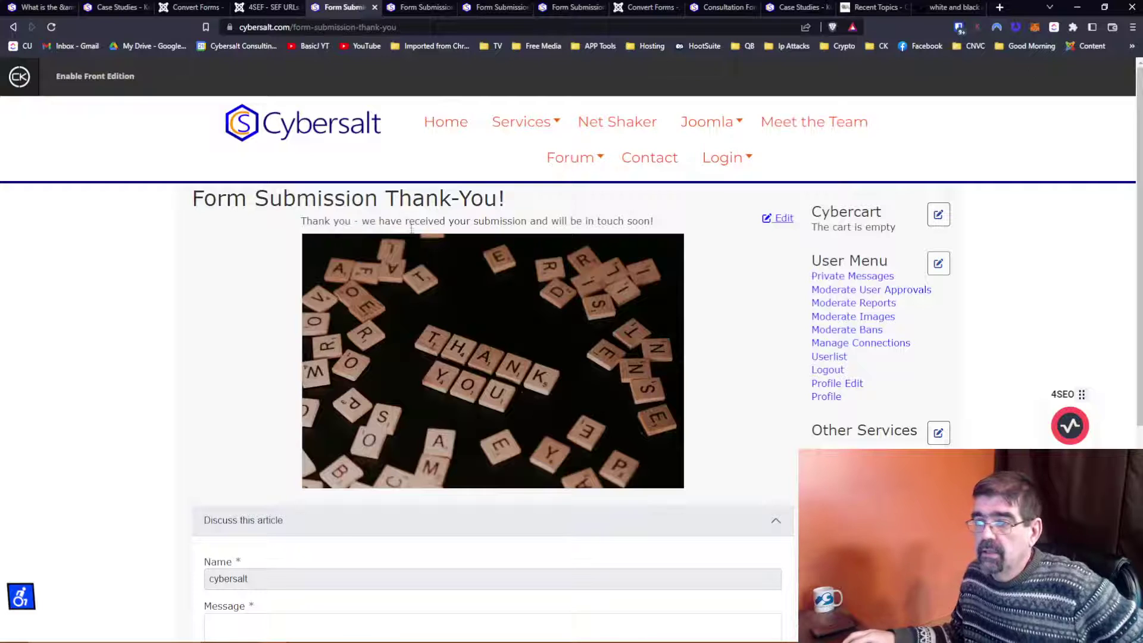
pyautogui.scroll(-5, 241, 246)
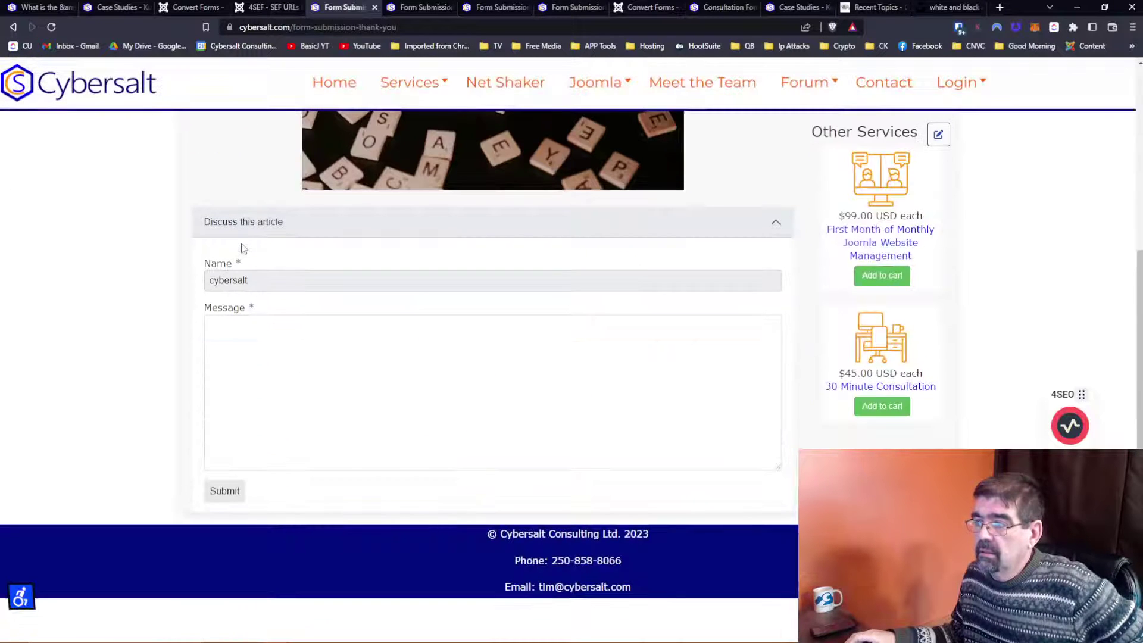
pyautogui.scroll(5, 241, 248)
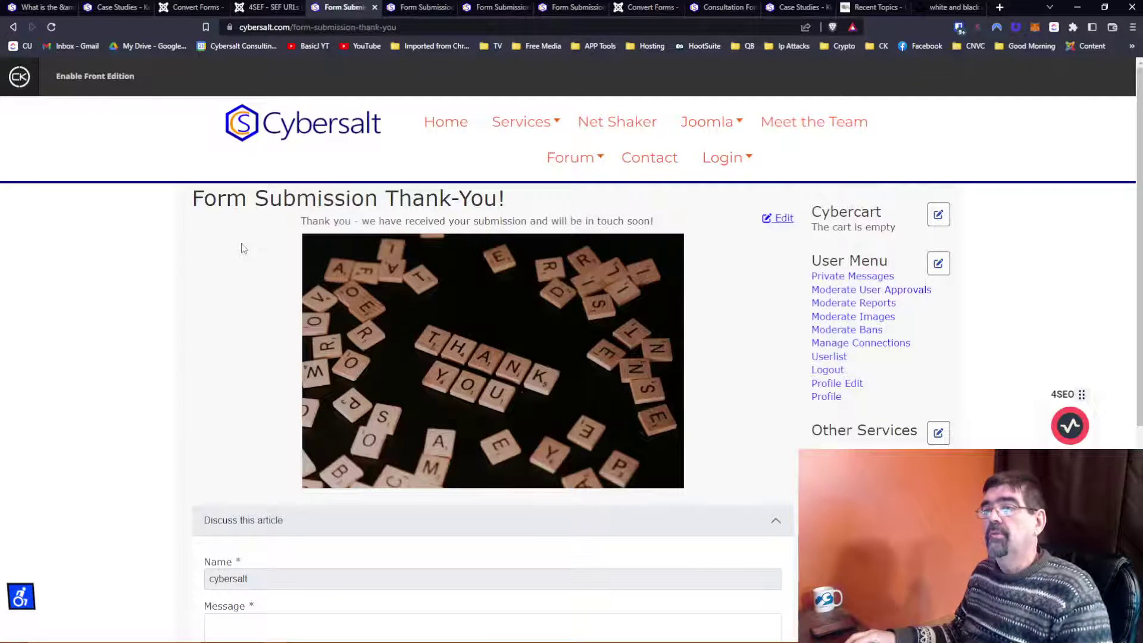
# Step: Check the customization settings and the duplicates of the form-submission-thank-you URL in 4SEF, closing both without changes
pyautogui.click(265, 7)
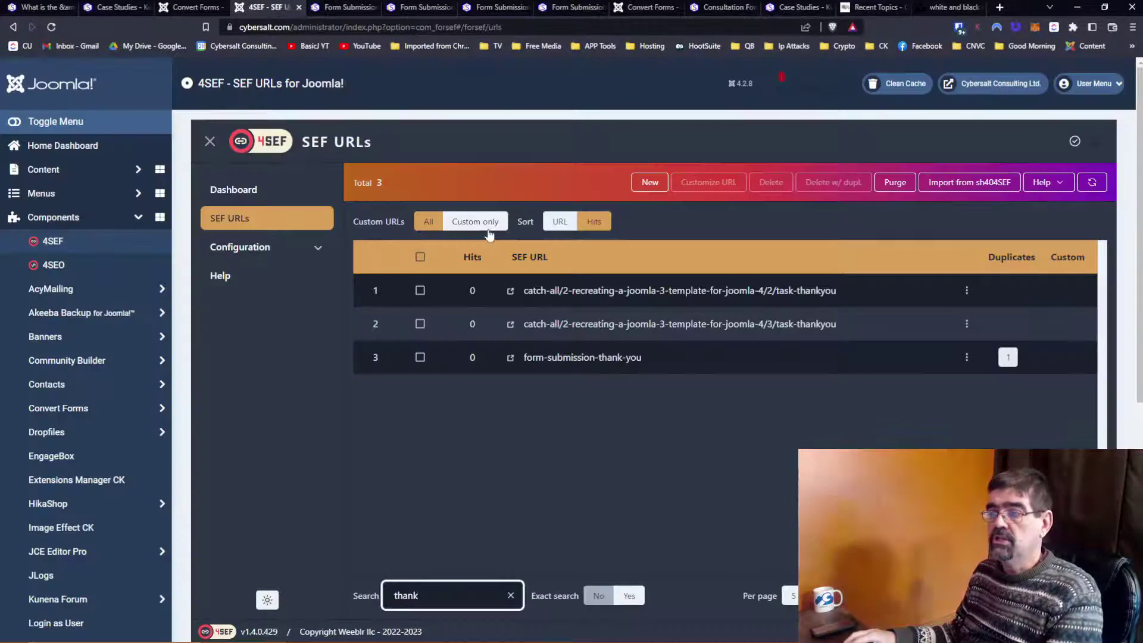
pyautogui.click(611, 355)
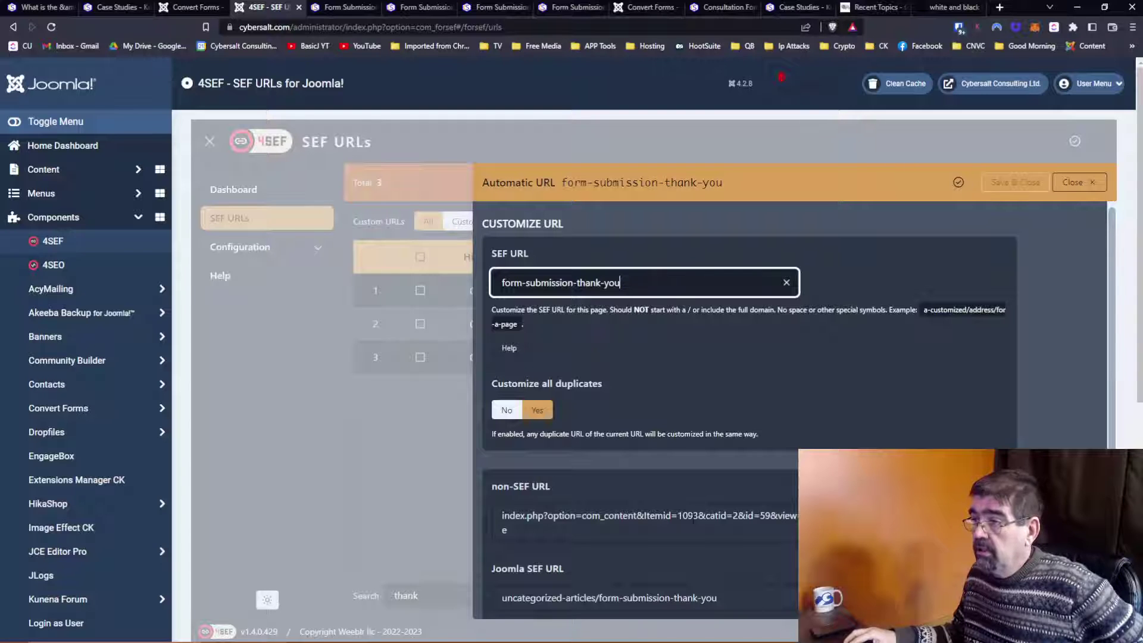
pyautogui.click(1072, 183)
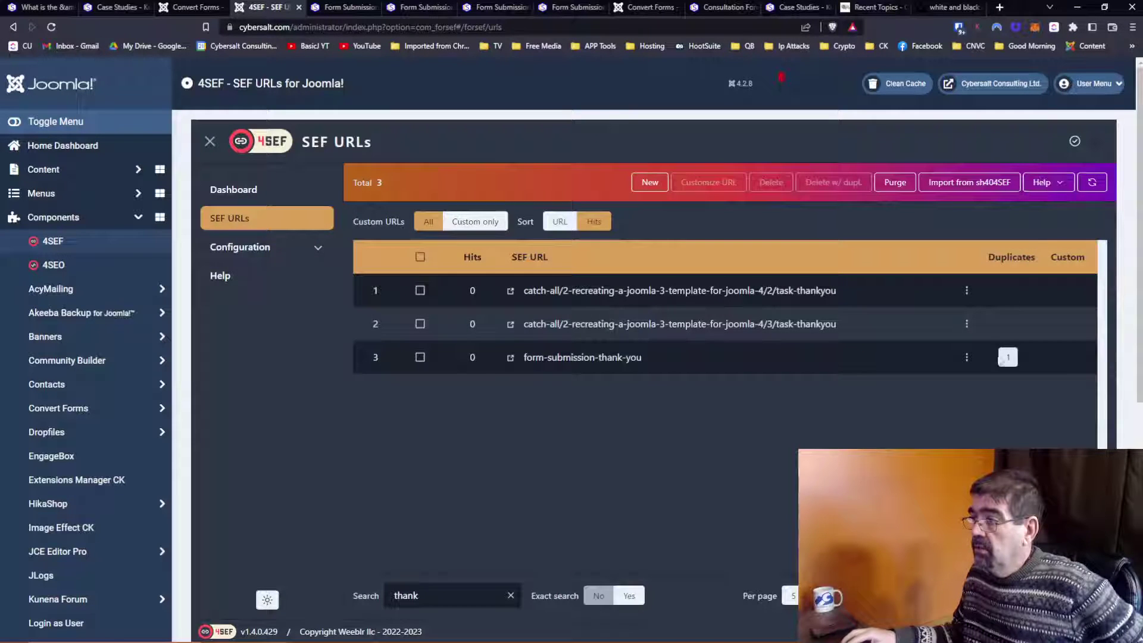
pyautogui.click(1008, 357)
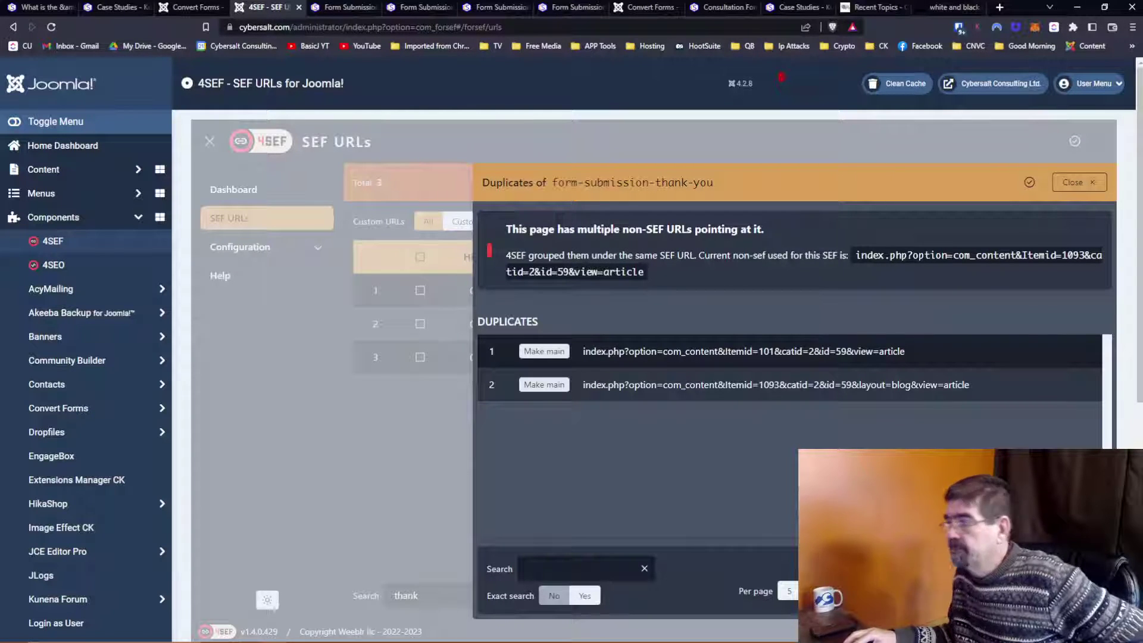
pyautogui.click(1079, 182)
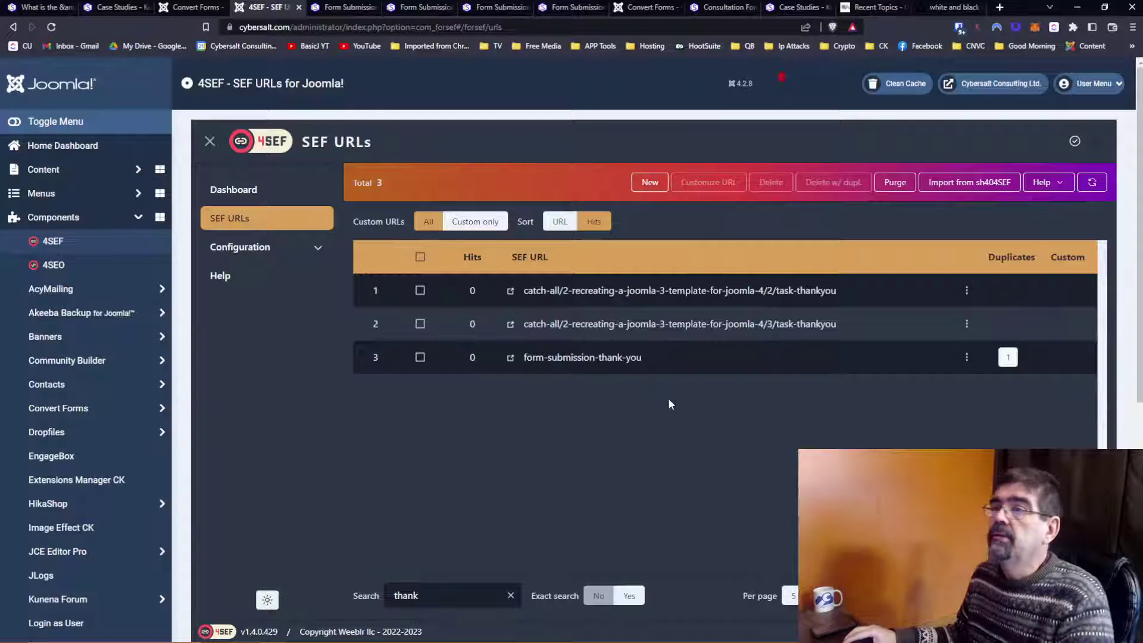
# Step: Return to the Consultation Request Form editor and close it
pyautogui.click(403, 14)
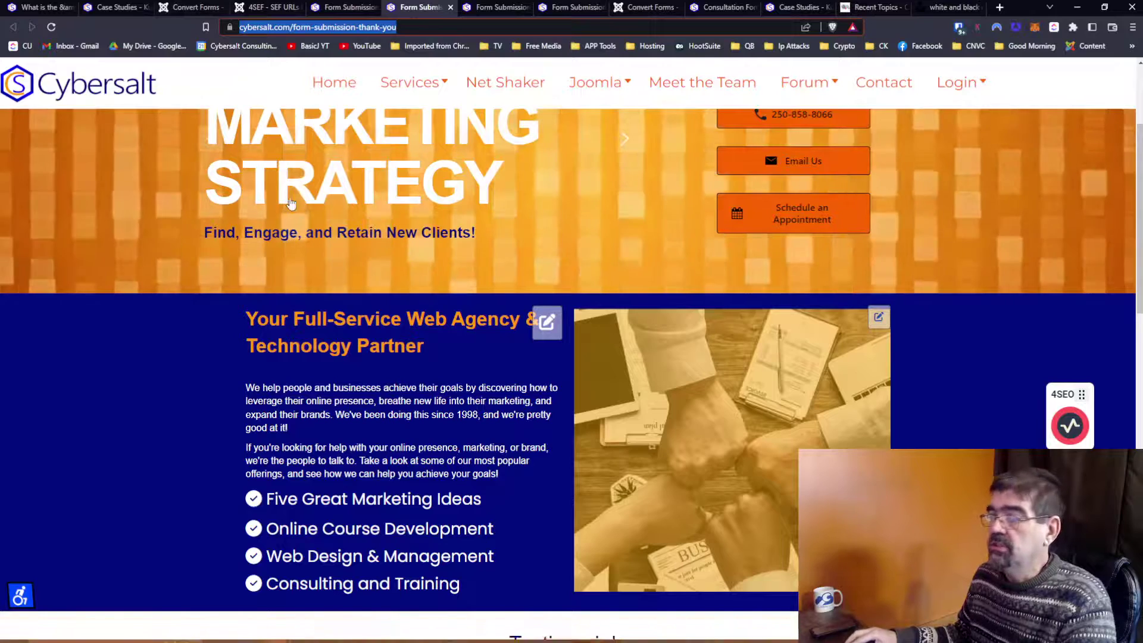
pyautogui.click(177, 9)
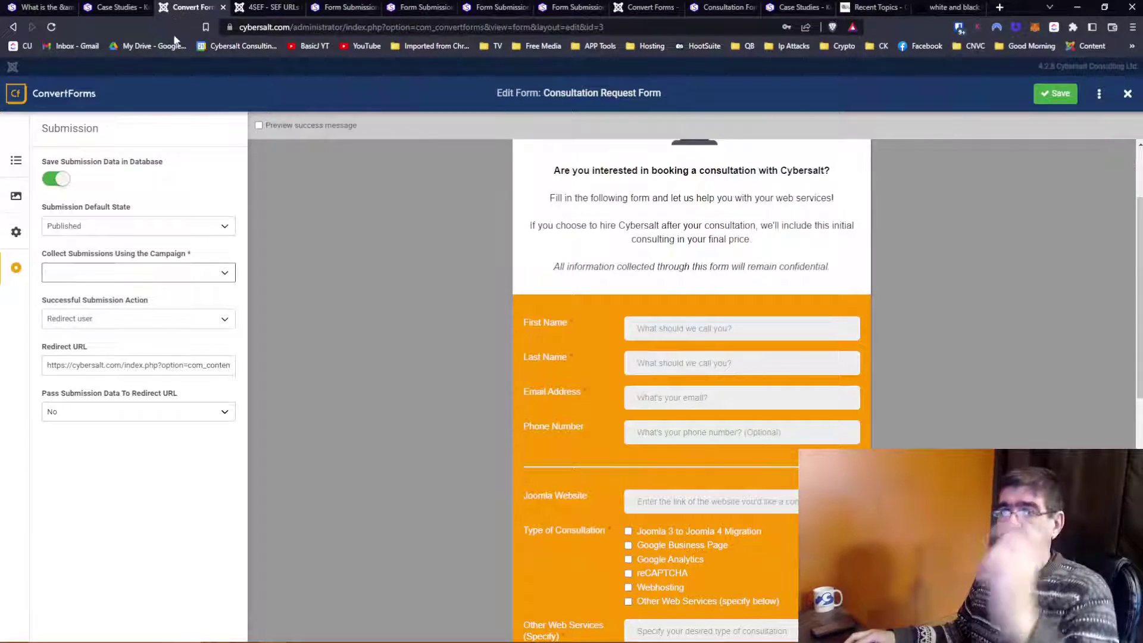
pyautogui.click(1127, 99)
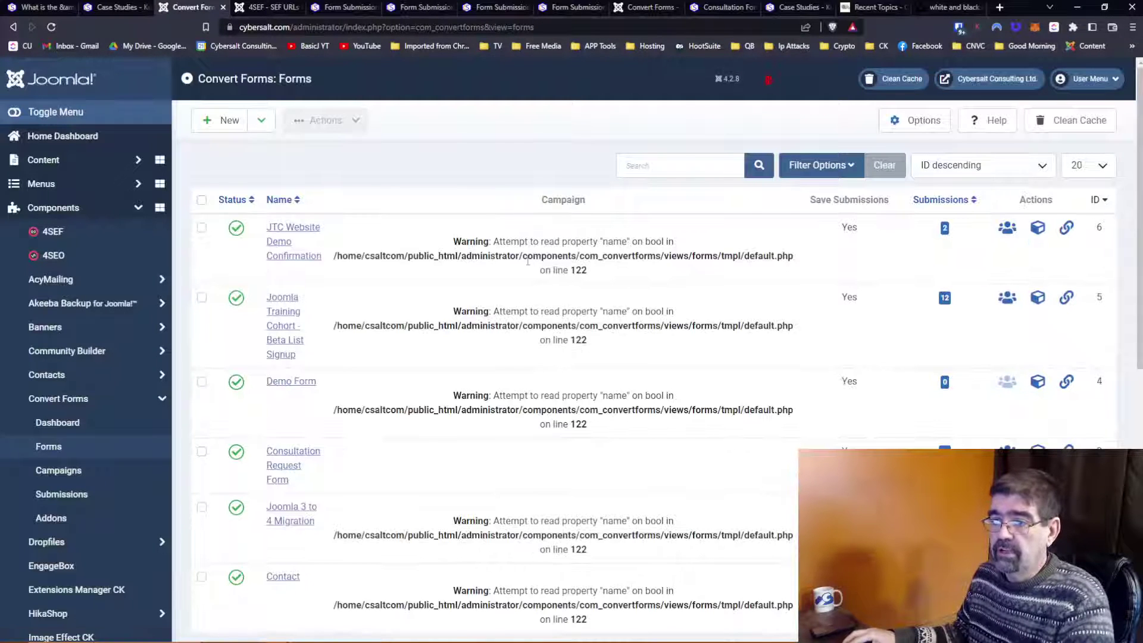
# Step: Open the submission settings of the Joomla 3 to 4 Migration form, save the form with its existing settings and close it
pyautogui.scroll(-2, 369, 333)
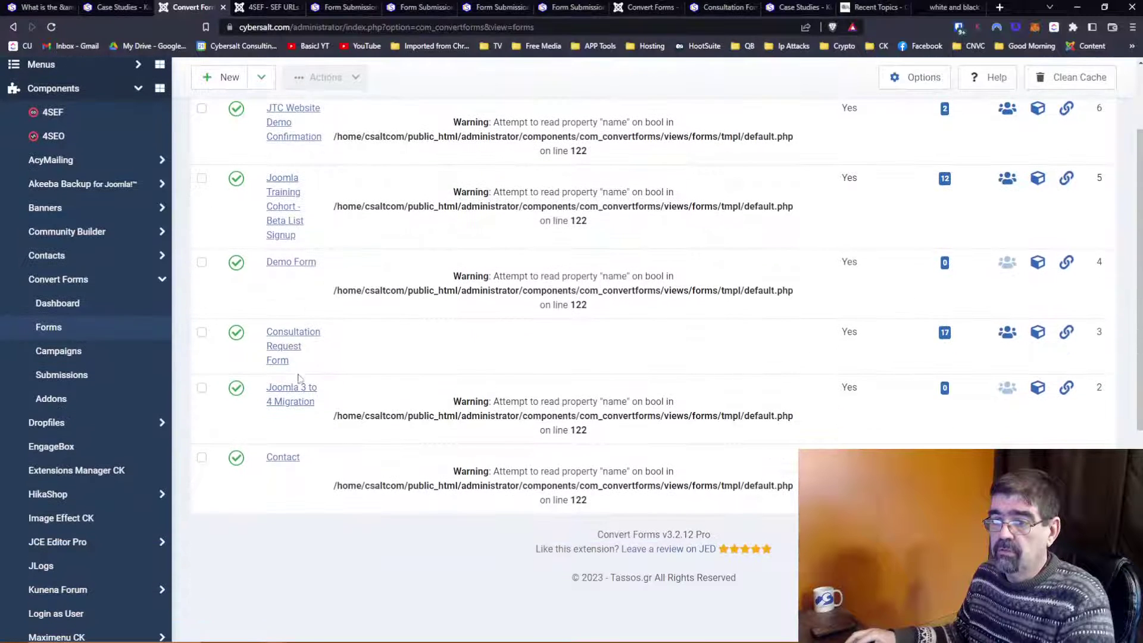
pyautogui.click(296, 391)
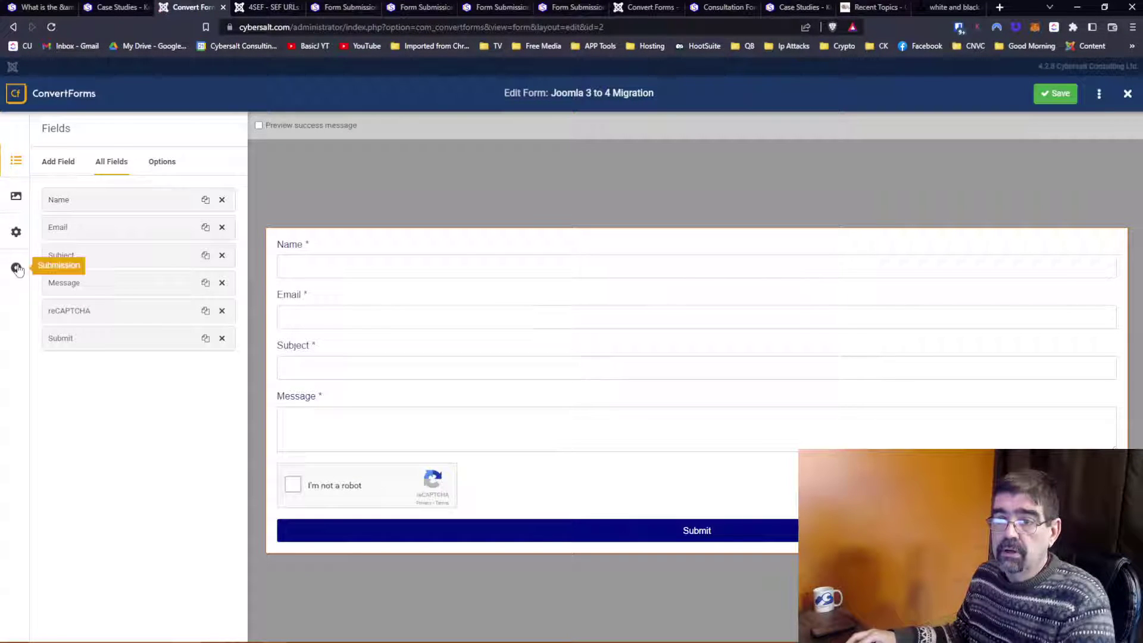
pyautogui.click(16, 267)
pyautogui.click(132, 272)
pyautogui.click(132, 272)
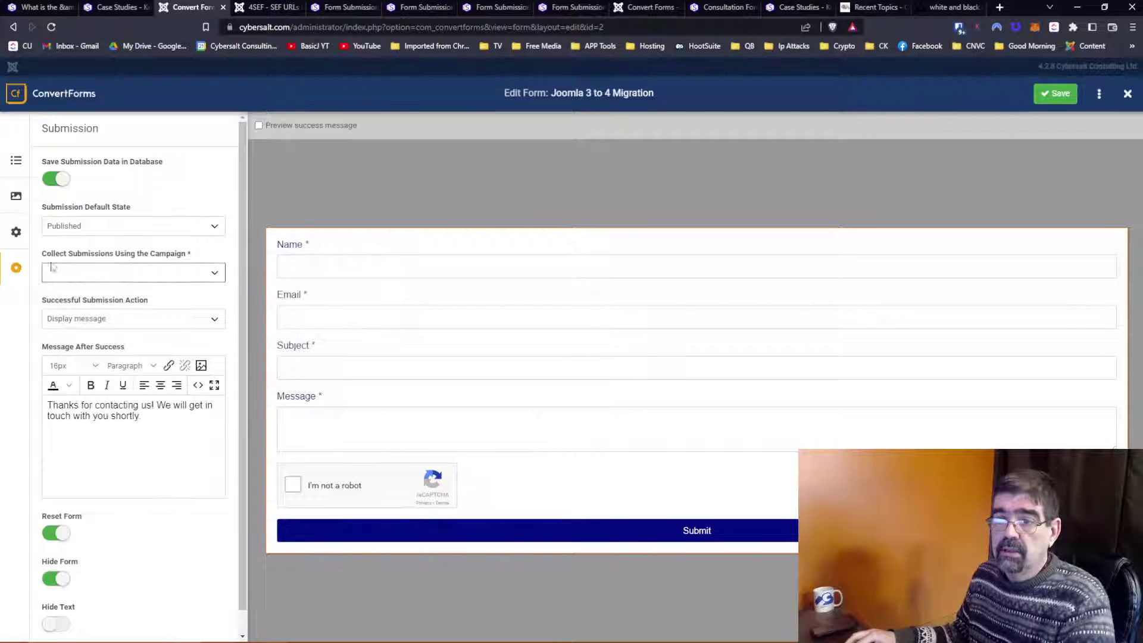
pyautogui.click(1052, 95)
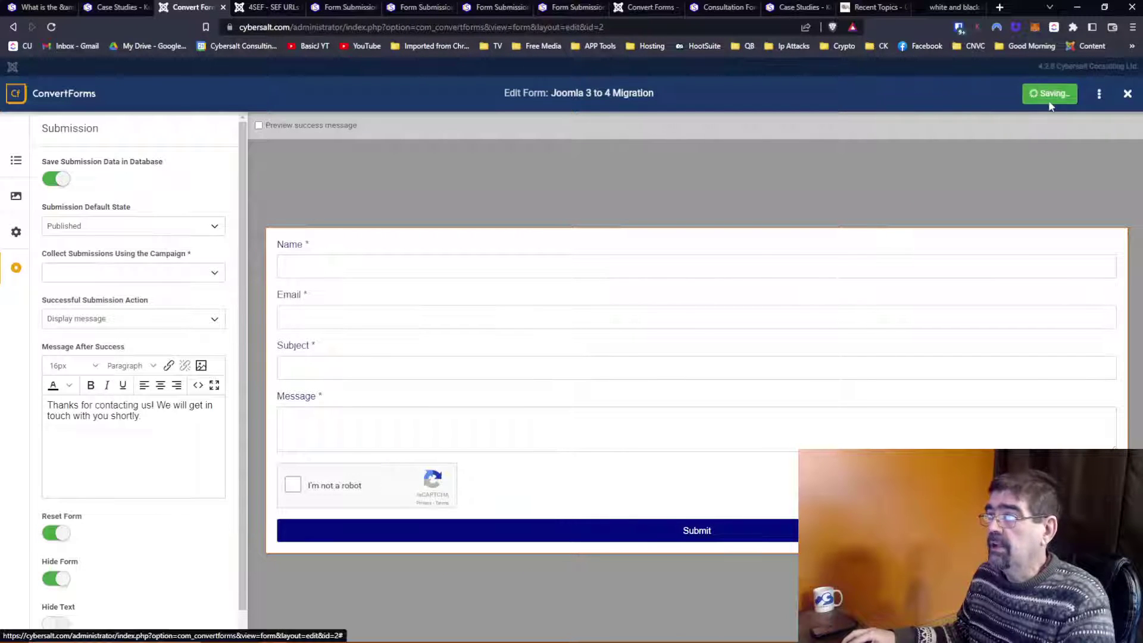
pyautogui.click(1127, 95)
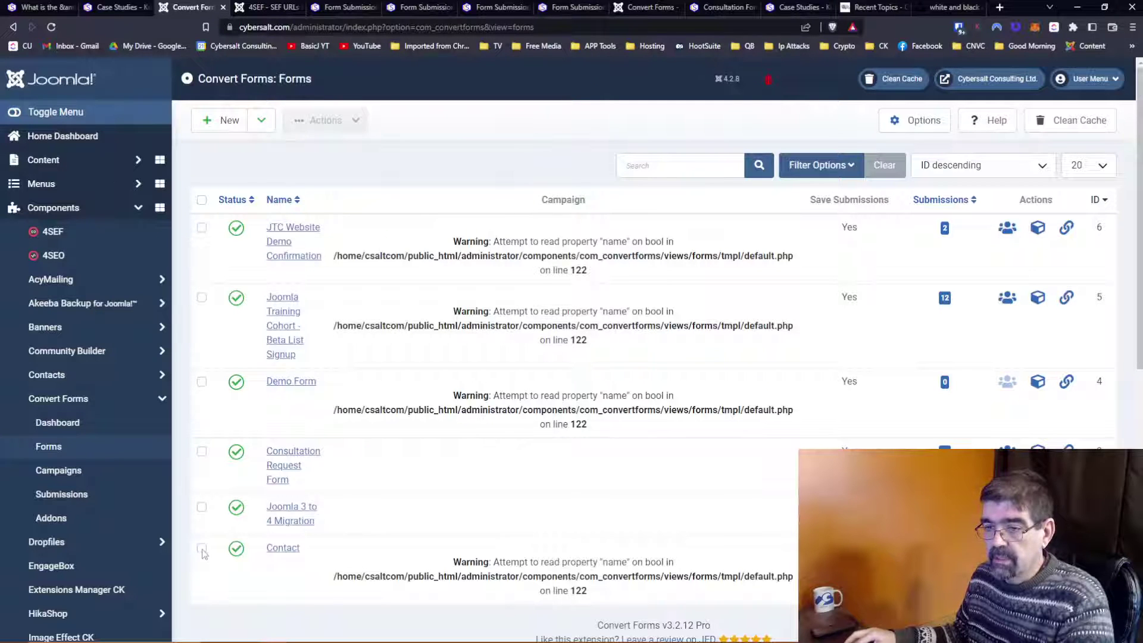
# Step: Open the submission settings of the Contact form, resave the form as it is and close it
pyautogui.click(283, 547)
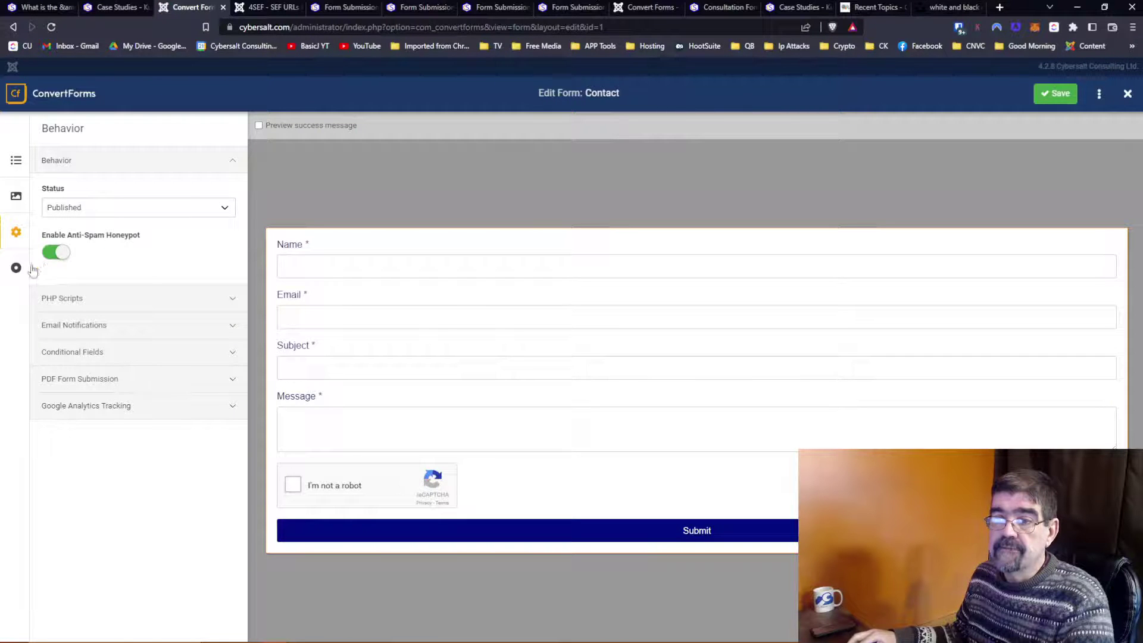
pyautogui.click(16, 267)
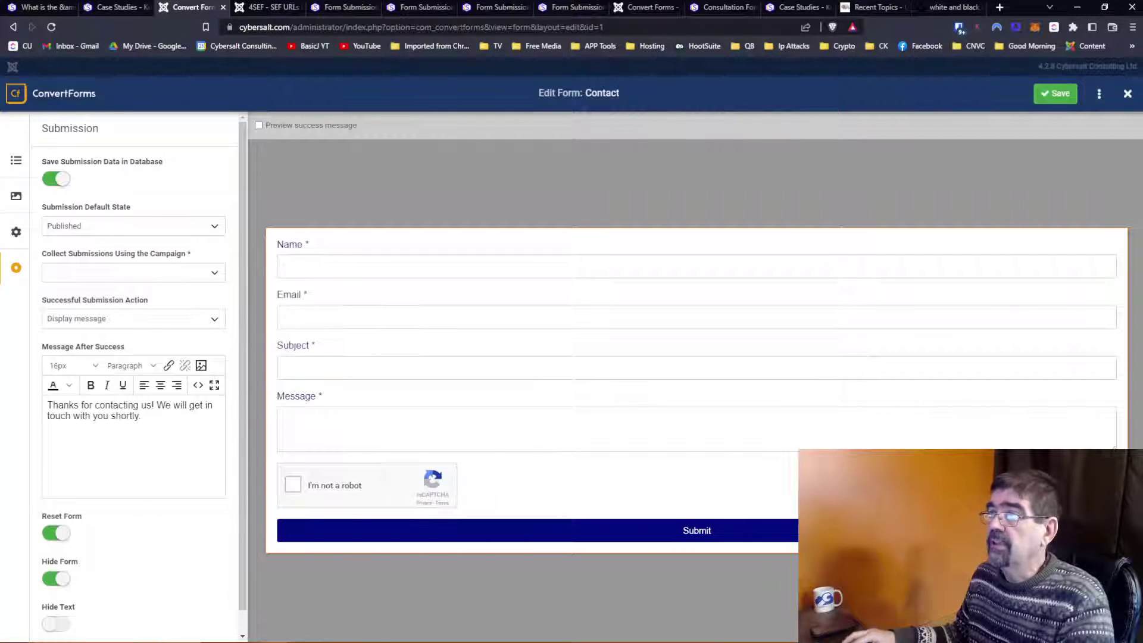
pyautogui.click(1127, 95)
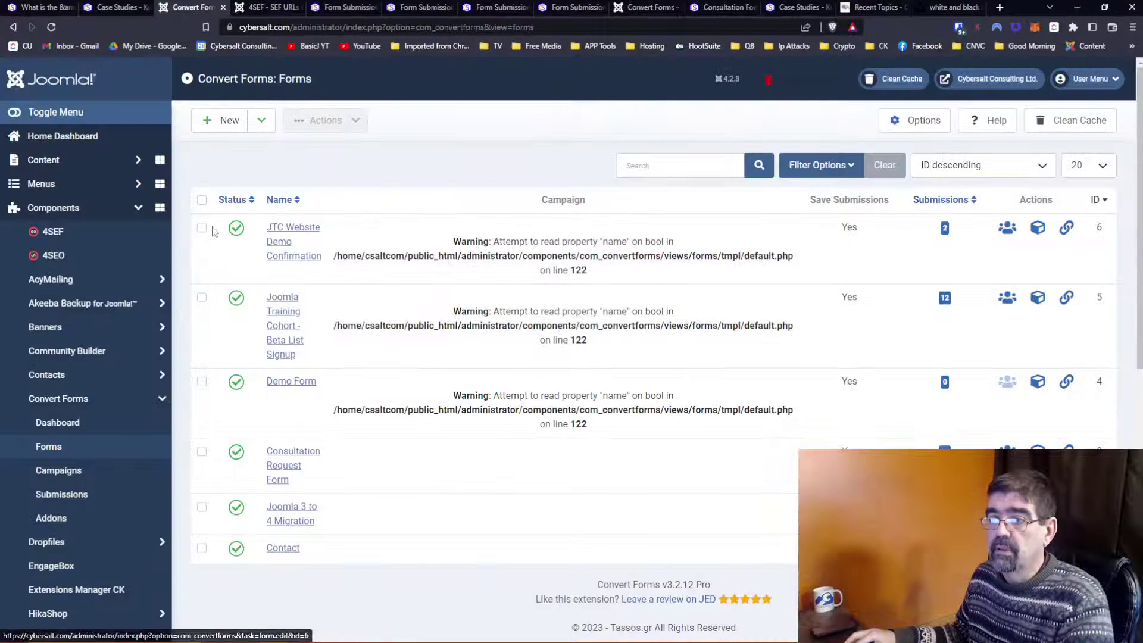
# Step: Open the JTC Website Demo Confirmation, Joomla Training Cohort - Beta List Signup and Demo Form editors in separate browser tabs
pyautogui.rightClick(305, 236)
pyautogui.click(329, 240)
pyautogui.rightClick(277, 298)
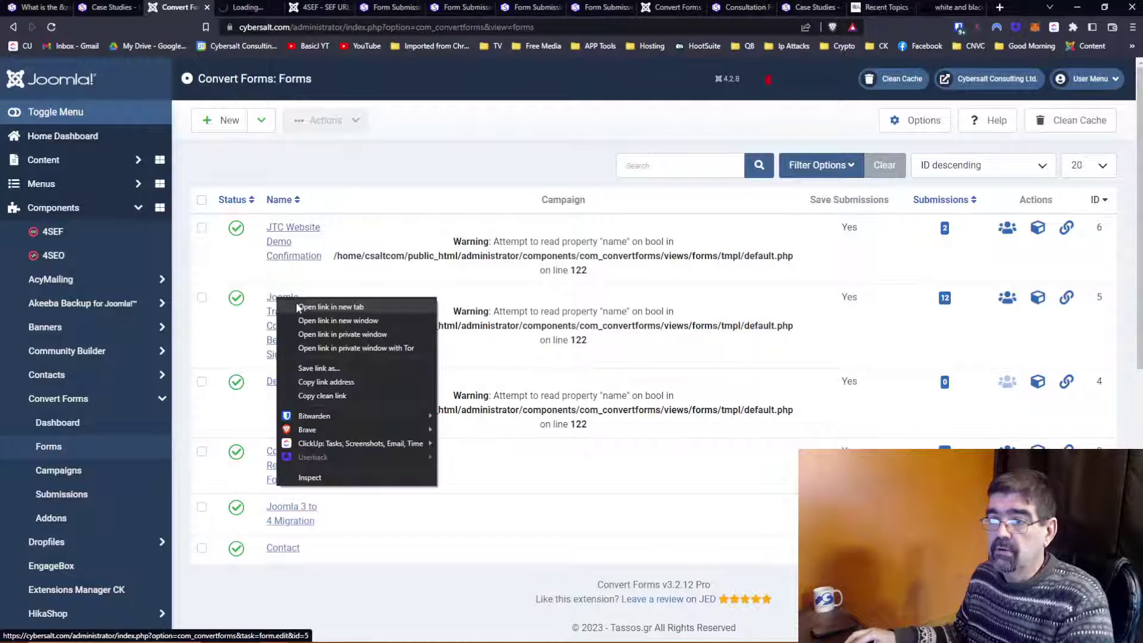
pyautogui.click(301, 303)
pyautogui.rightClick(285, 382)
pyautogui.click(310, 388)
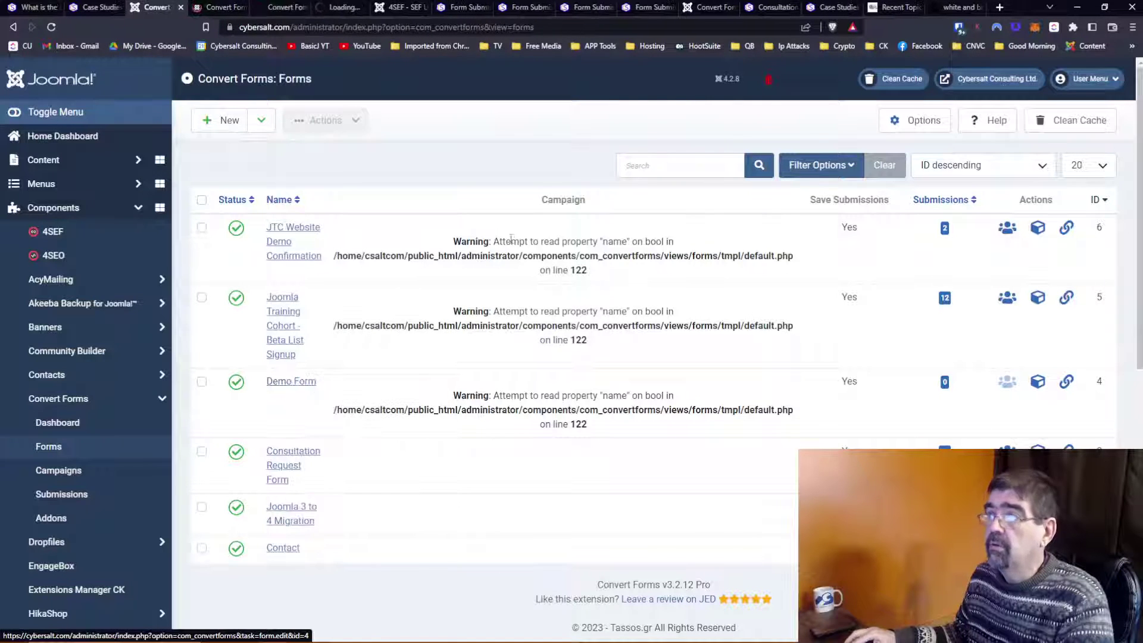
# Step: Go through the three newly opened form editors and return to the Convert Forms list
pyautogui.click(235, 8)
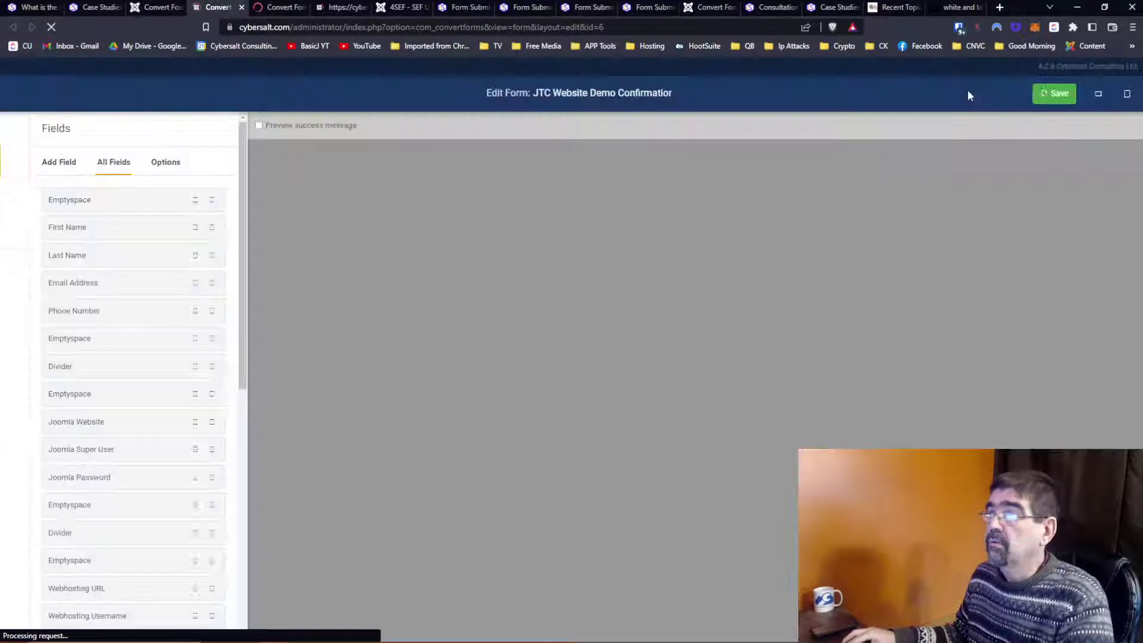
pyautogui.hotkey('ctrl', 'Tab')
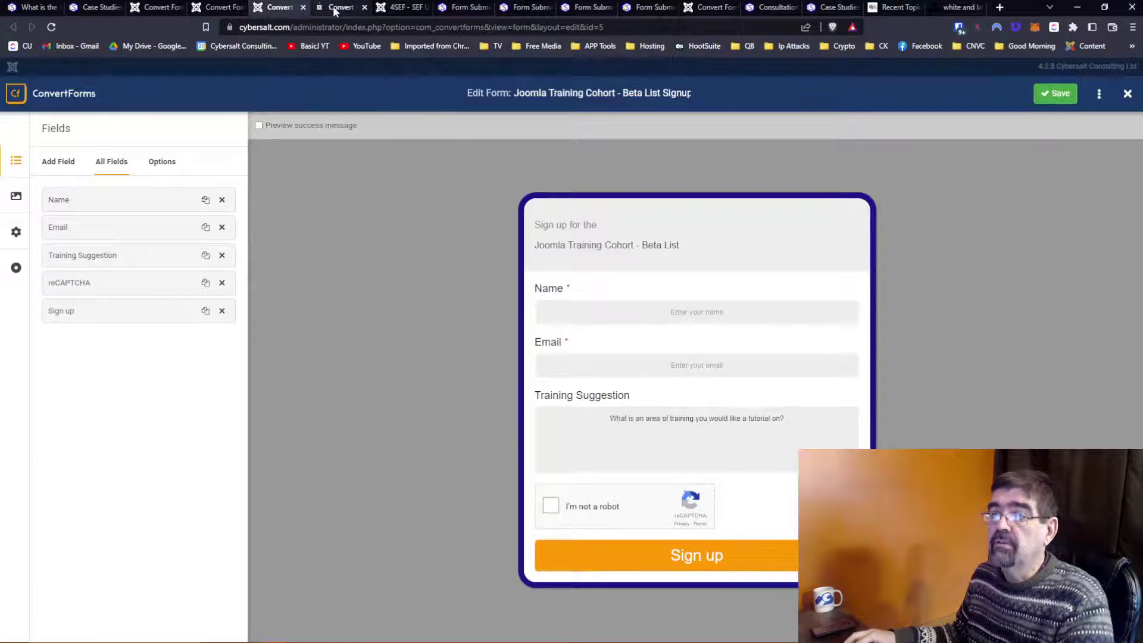
pyautogui.hotkey('ctrl', 'Tab')
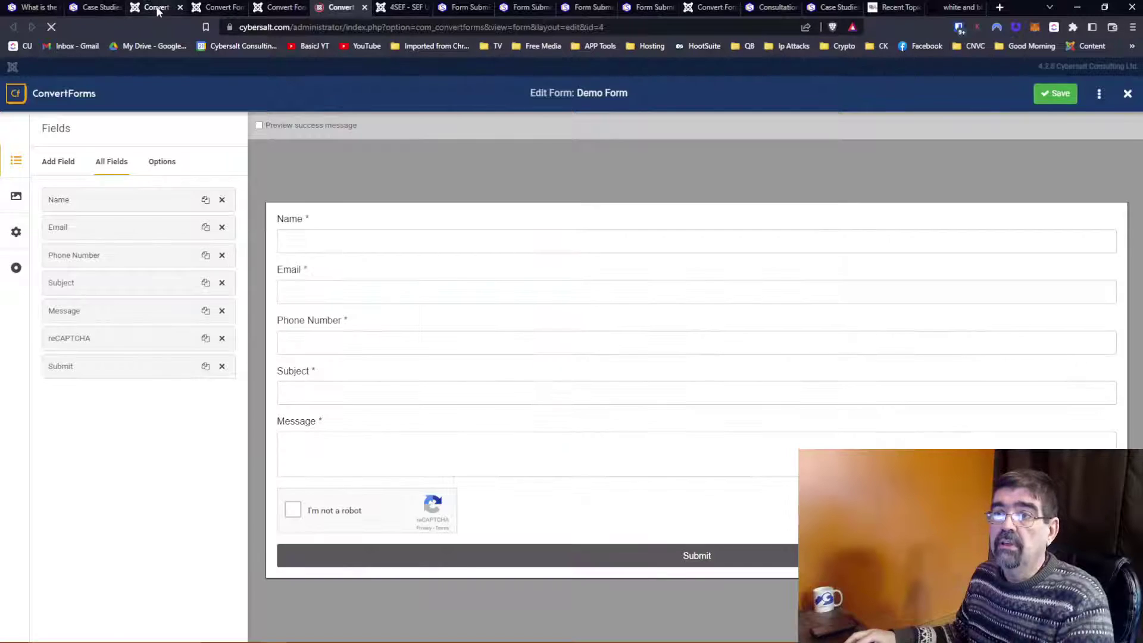
pyautogui.click(153, 7)
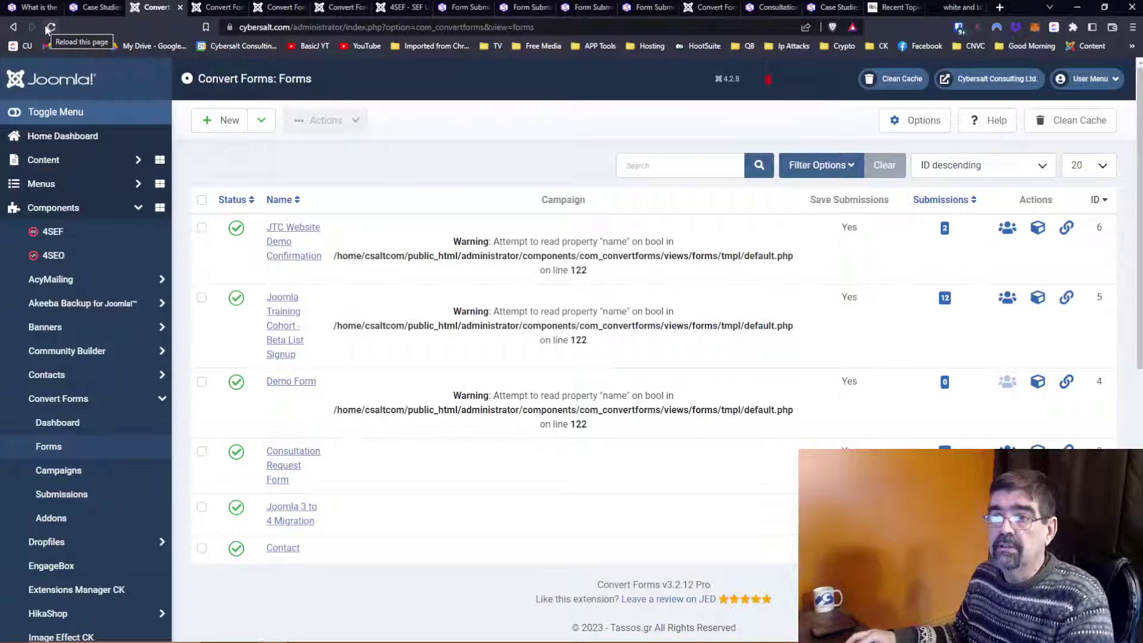